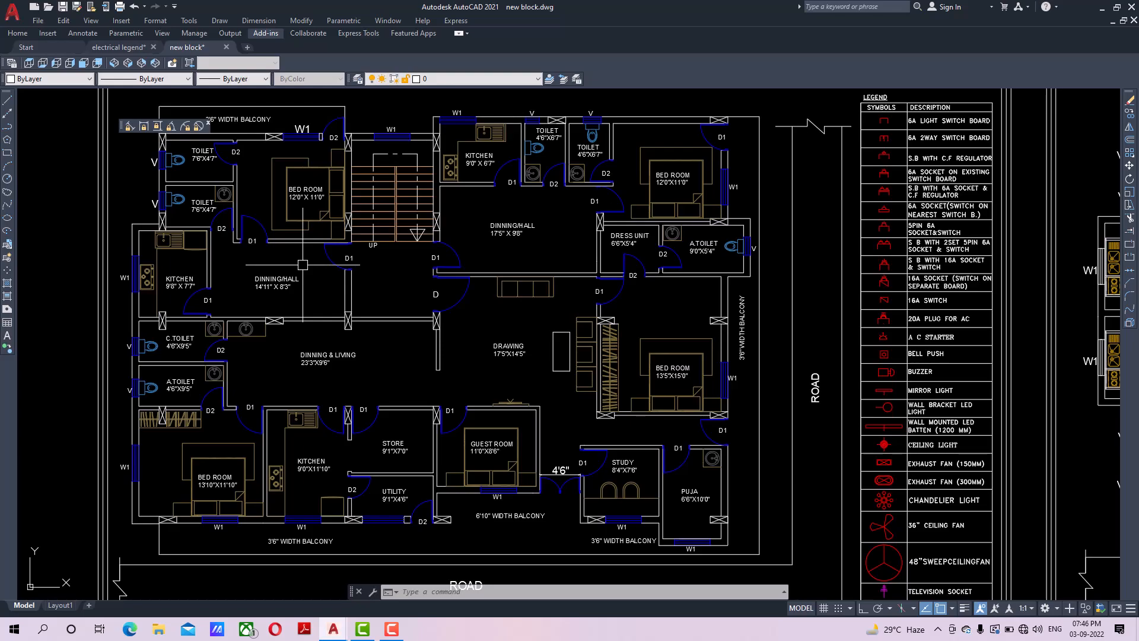
Examine the furnished floor plan, its surrounding rooms and the electrical legend beside it in the new block drawing.
scroll(302, 264, "down", 4)
scroll(361, 278, "up", 3)
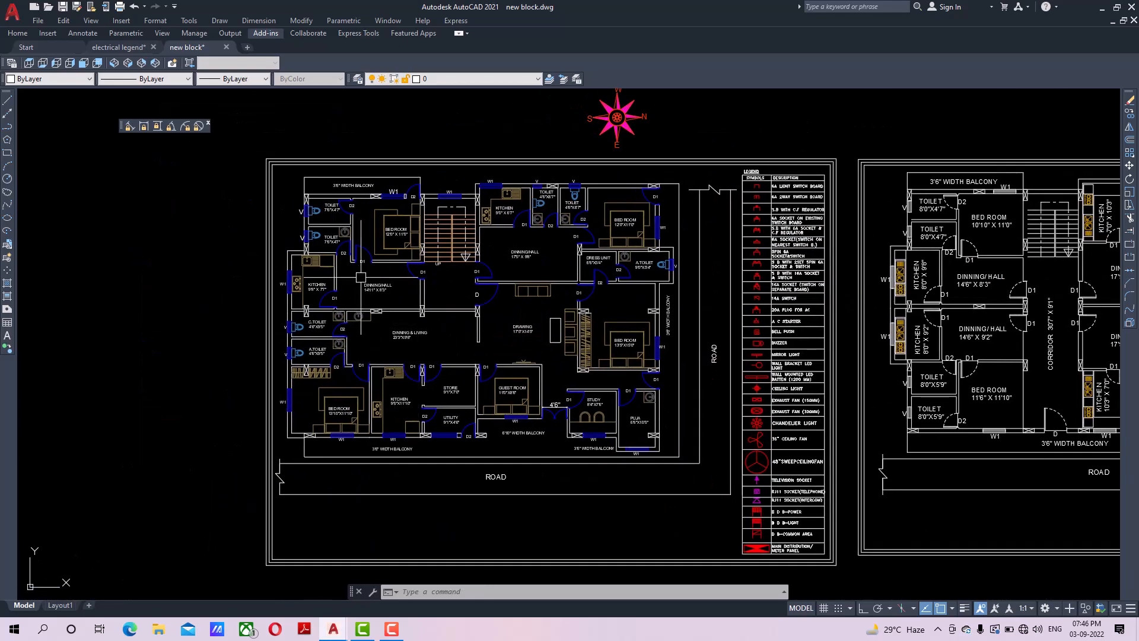
middle_click_drag(672, 378, 496, 381)
mouse_move(352, 403)
middle_mouse_down()
mouse_move(457, 357)
mouse_move(488, 443)
mouse_move(501, 425)
middle_mouse_up()
scroll(457, 358, "up", 2)
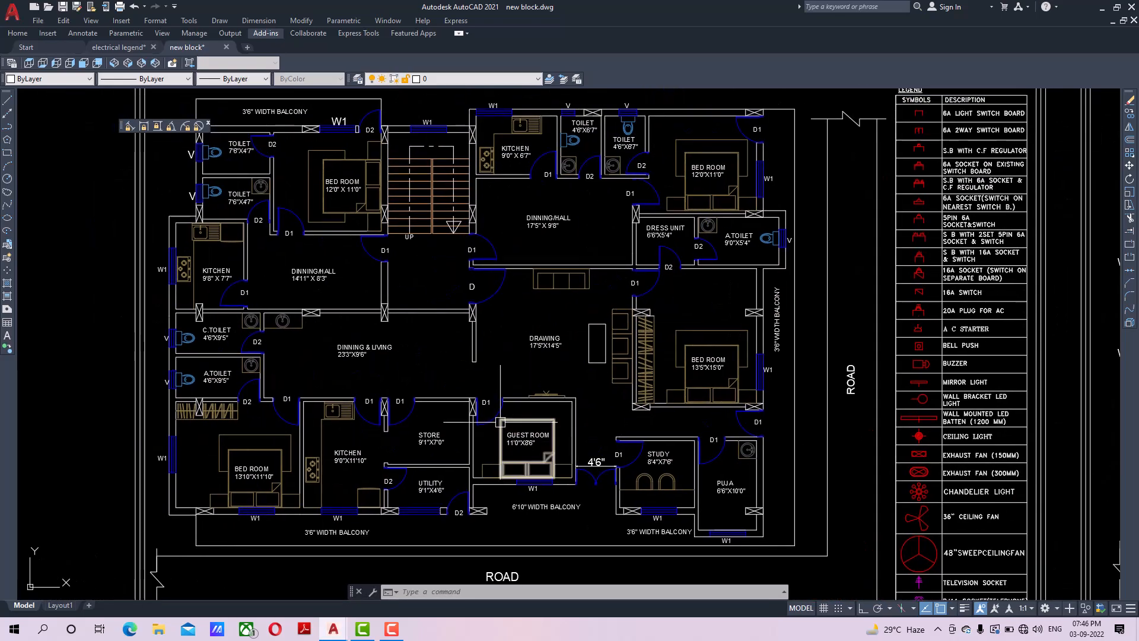
scroll(500, 423, "down", 4)
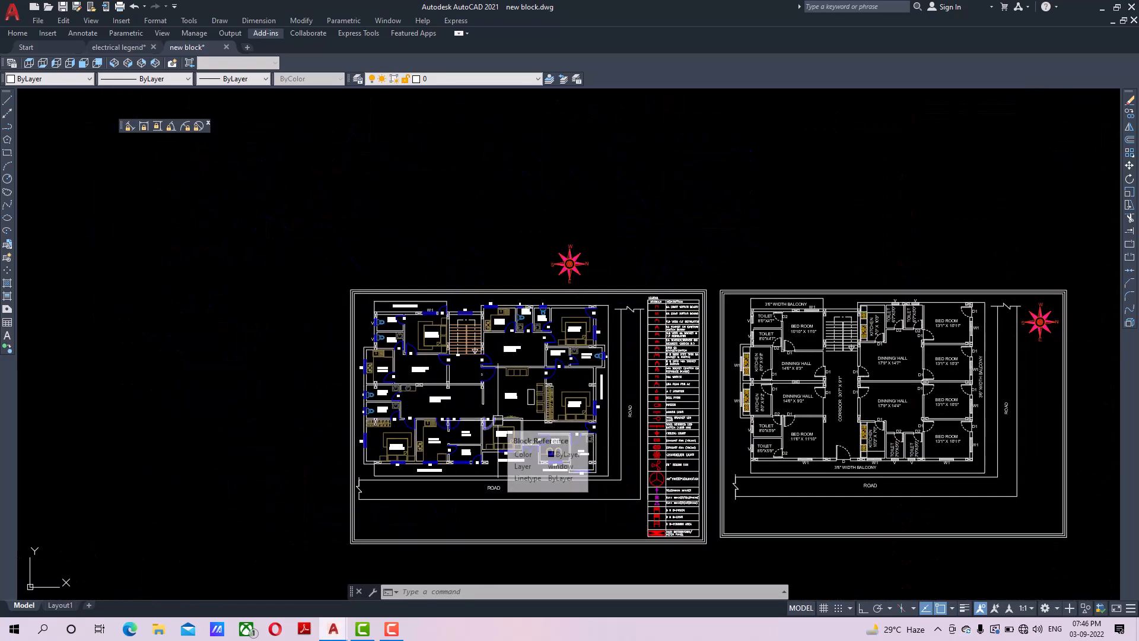
scroll(498, 419, "up", 3)
mouse_move(543, 430)
middle_mouse_down()
mouse_move(547, 406)
mouse_move(521, 421)
middle_mouse_up()
scroll(547, 406, "down", 1)
scroll(511, 419, "up", 3)
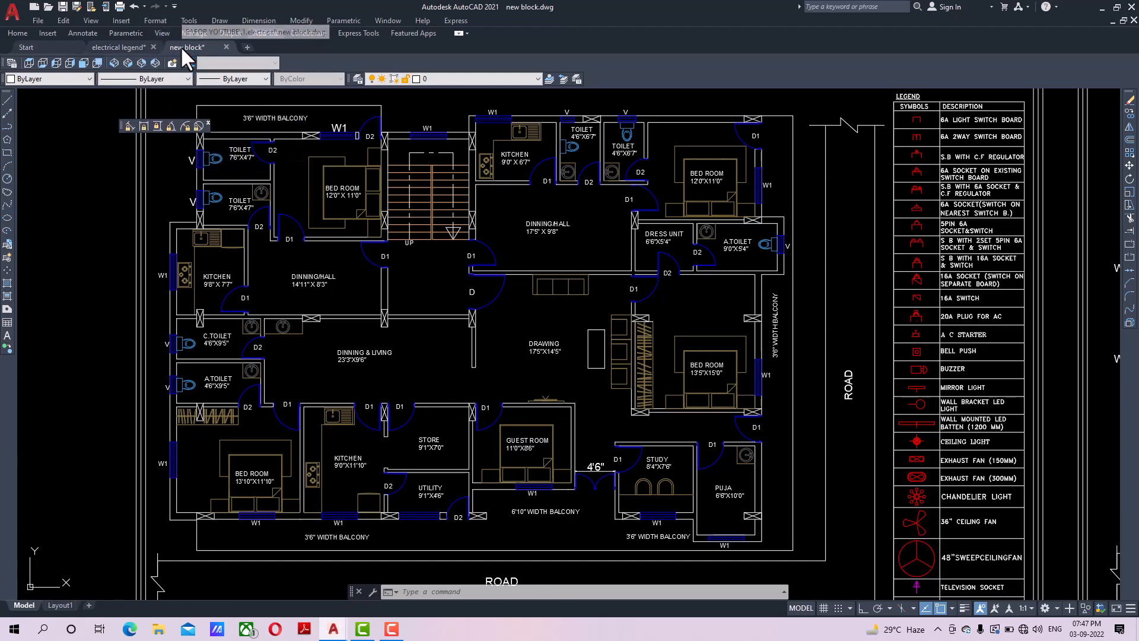
Switch to the electrical legend drawing and examine the titles of the typical floor switch control and conduit plans.
left_click(131, 48)
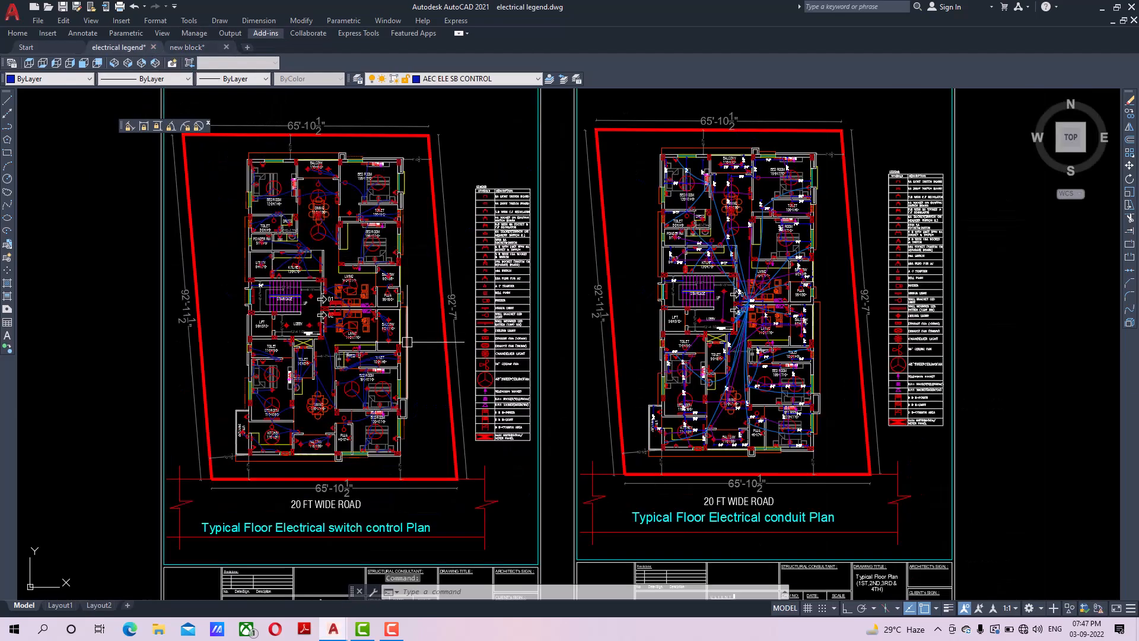
scroll(406, 342, "up", 2)
scroll(409, 424, "up", 3)
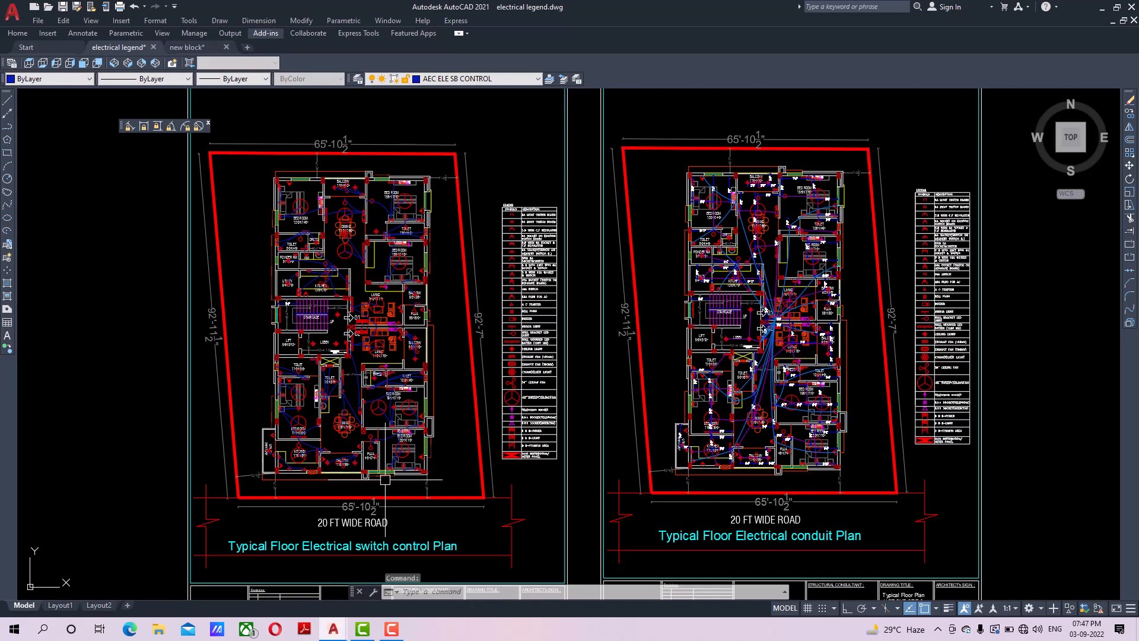
scroll(396, 465, "up", 2)
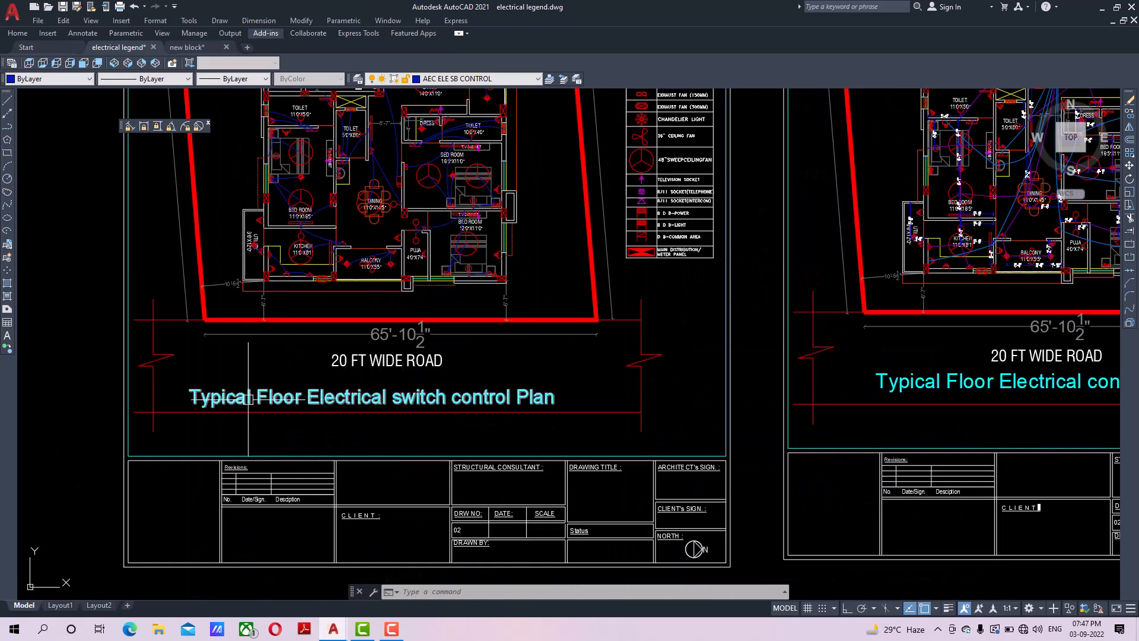
middle_click_drag(780, 412, 183, 430)
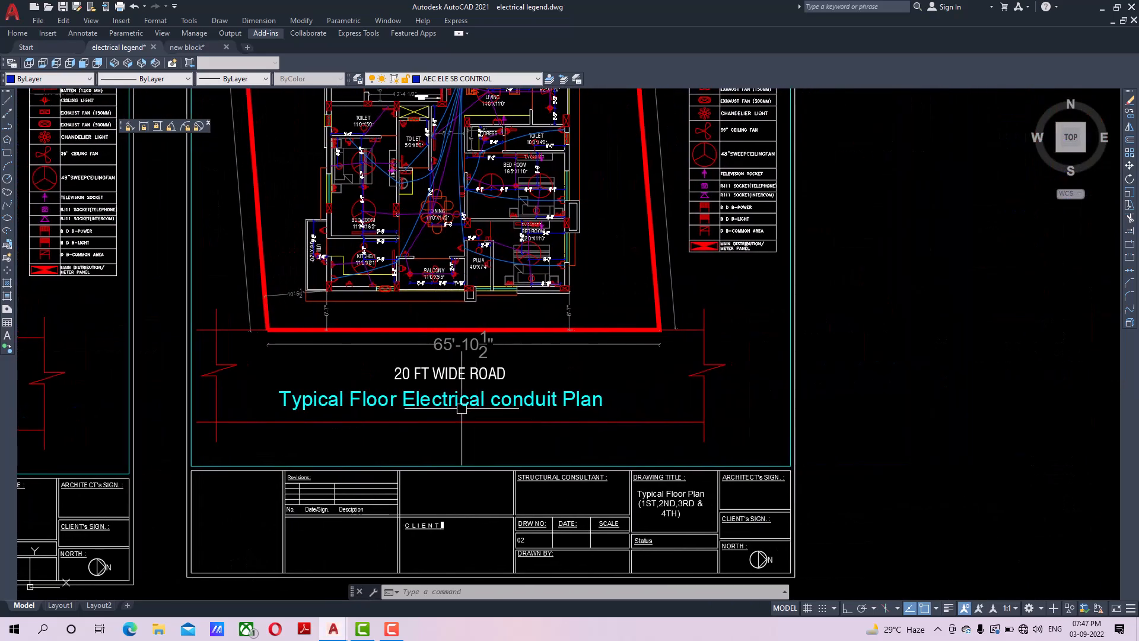
scroll(532, 407, "down", 2)
middle_click_drag(302, 343, 518, 430)
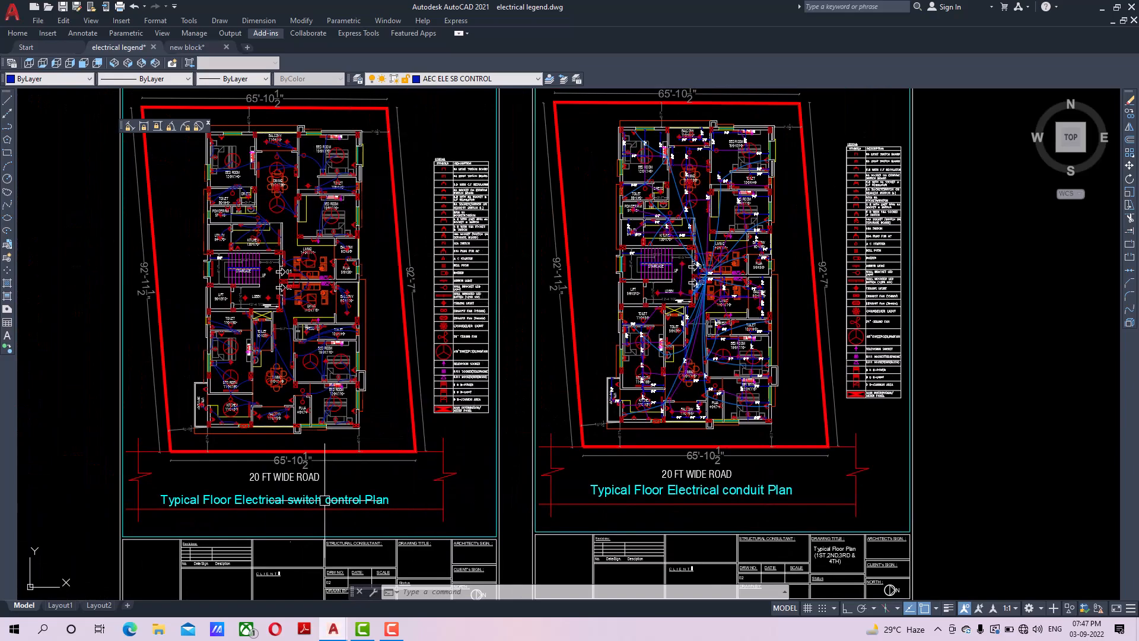
Examine the switch control plan's wiring between switch boards, lights and fans in the balcony, puja, dining and bedroom areas.
scroll(244, 428, "up", 4)
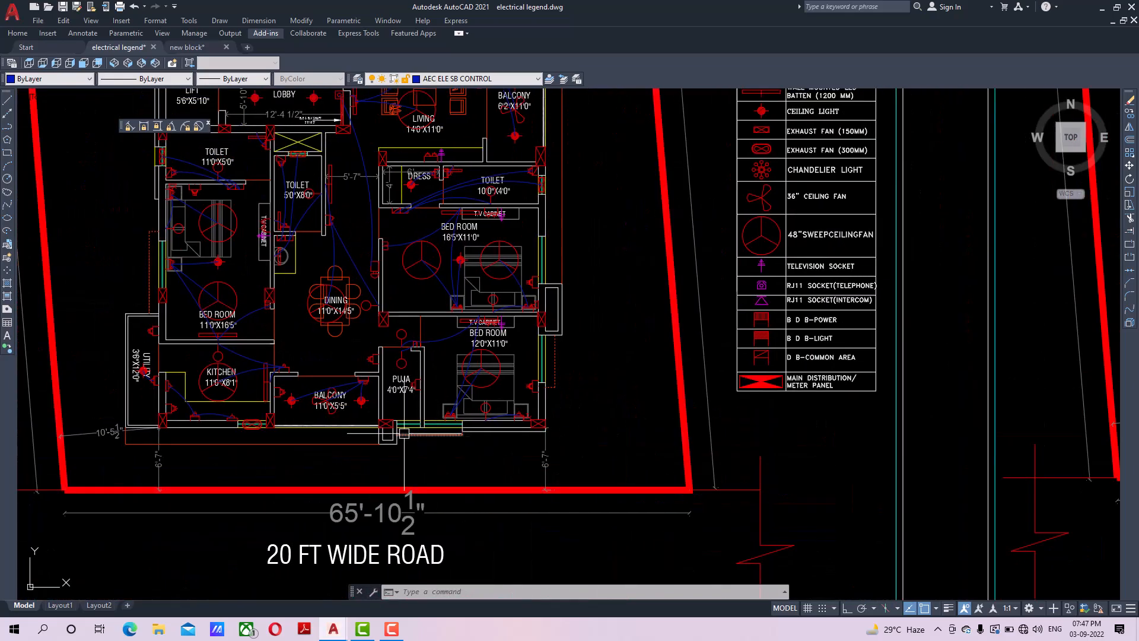
scroll(330, 364, "up", 6)
middle_click_drag(358, 403, 459, 299)
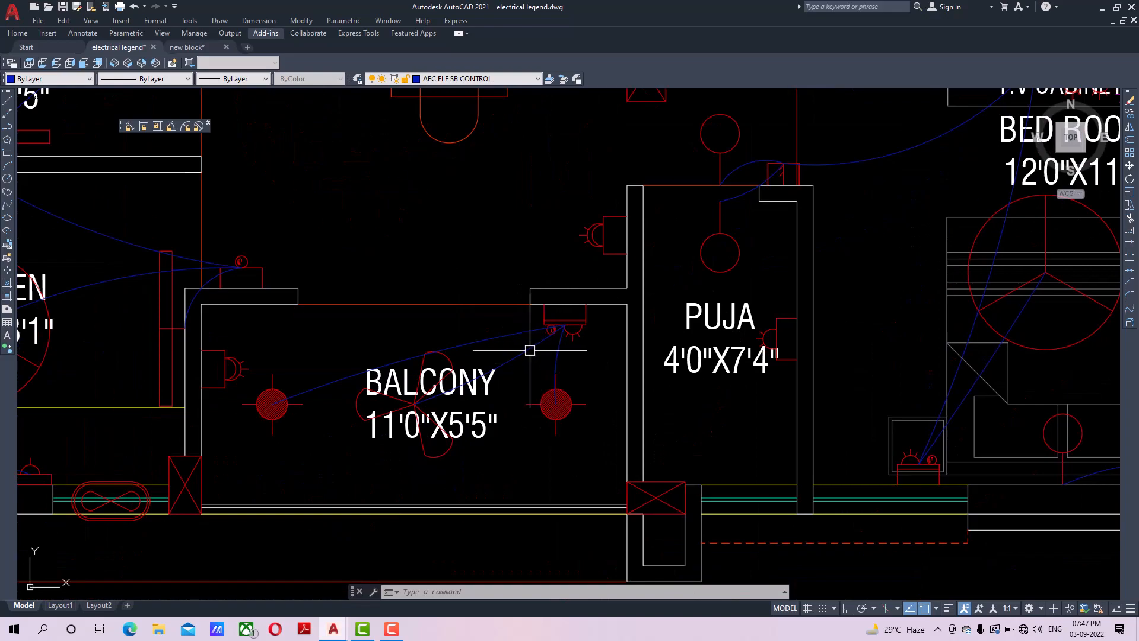
middle_click_drag(543, 405, 512, 422)
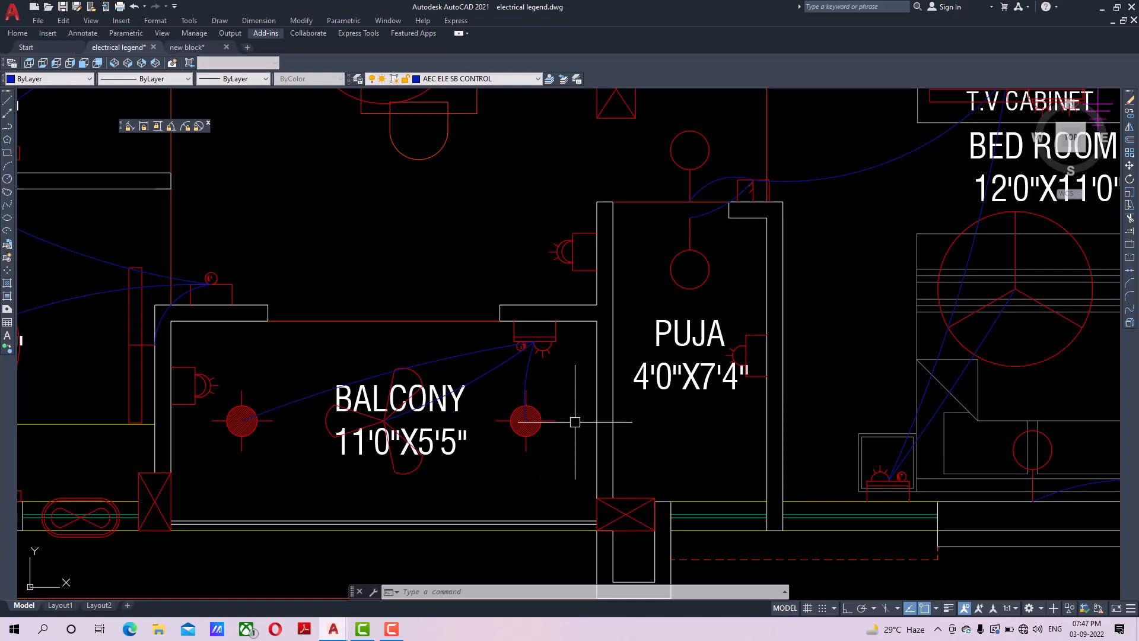
scroll(575, 422, "down", 5)
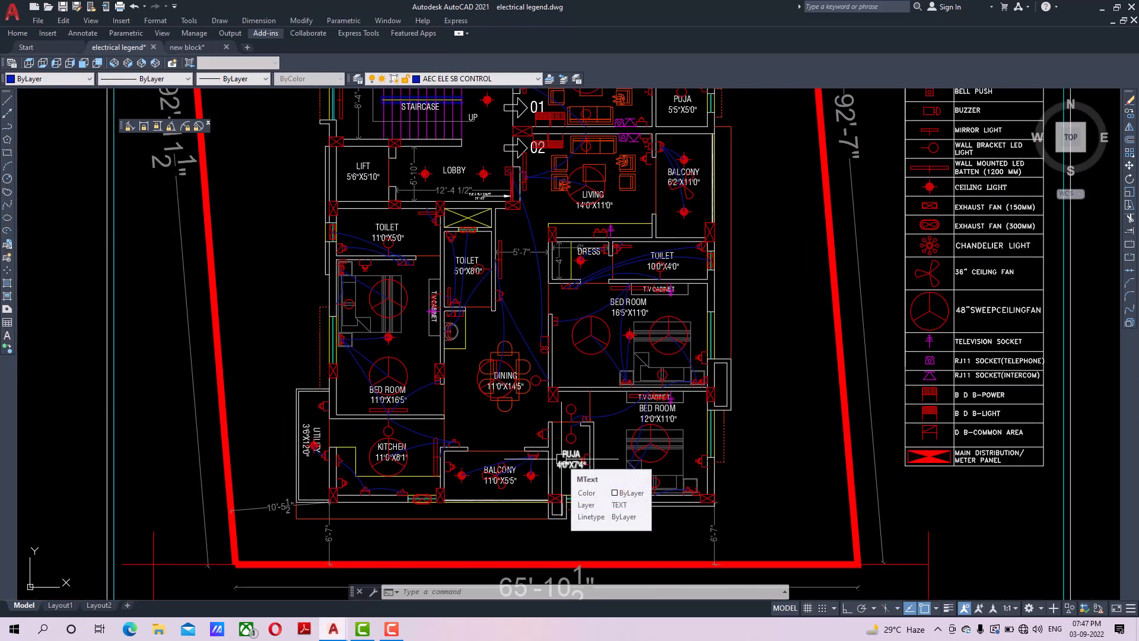
scroll(561, 458, "down", 4)
middle_click_drag(562, 459, 526, 399)
scroll(526, 397, "up", 2)
middle_click_drag(522, 352, 508, 435)
scroll(508, 435, "up", 4)
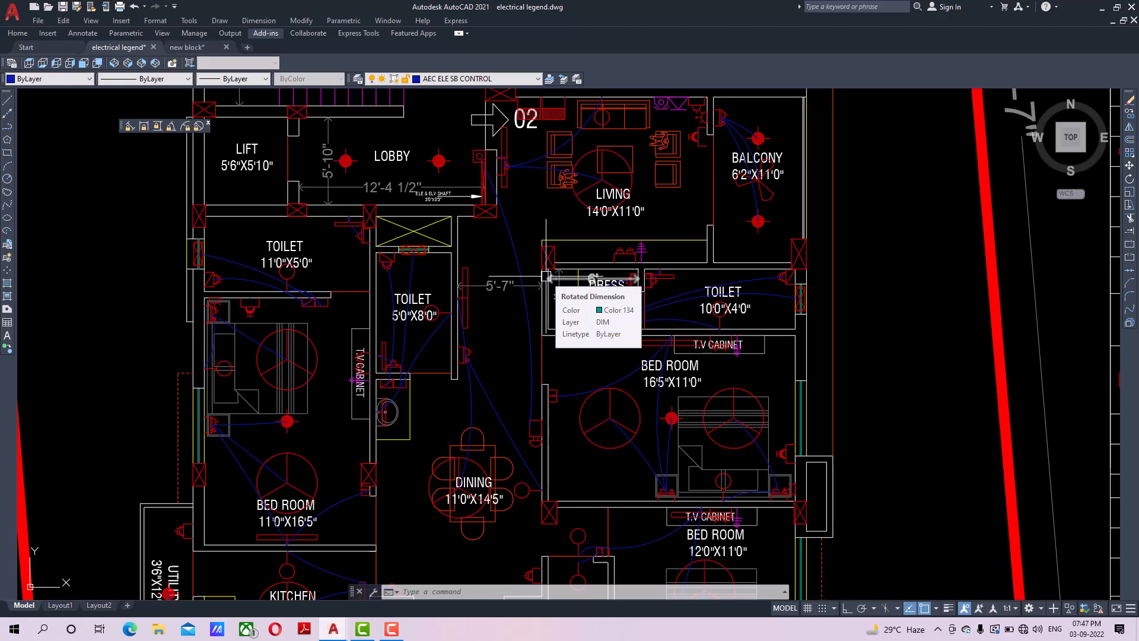
scroll(547, 277, "down", 6)
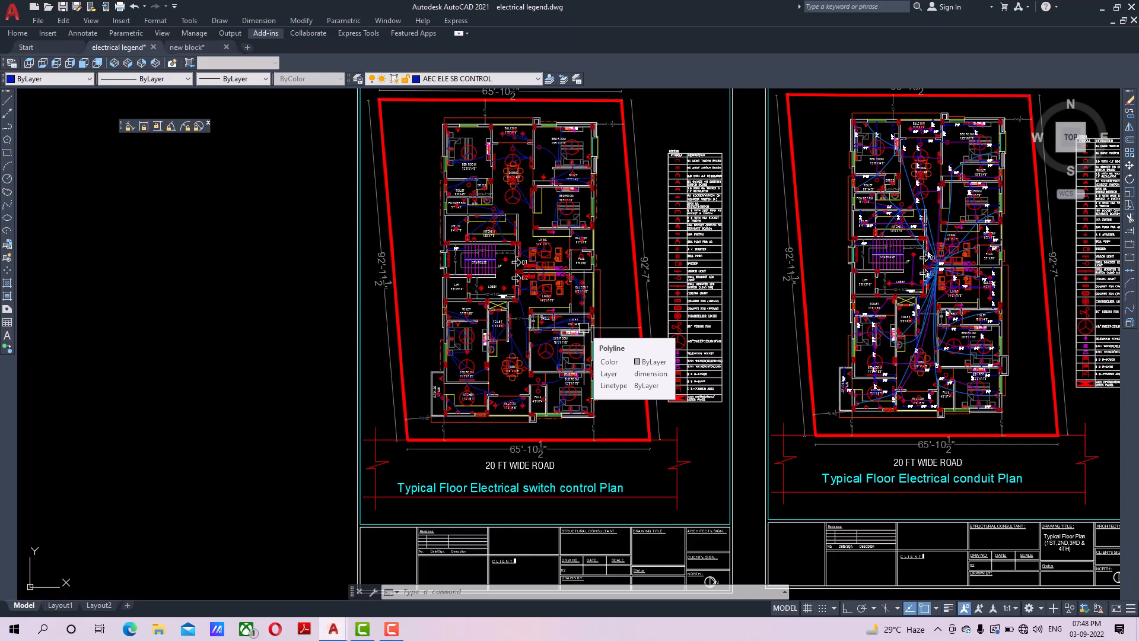
Examine the conduit plan's ceiling fan dimensions and conduit runs from the dining area to the living rooms.
middle_click_drag(583, 327, 246, 334)
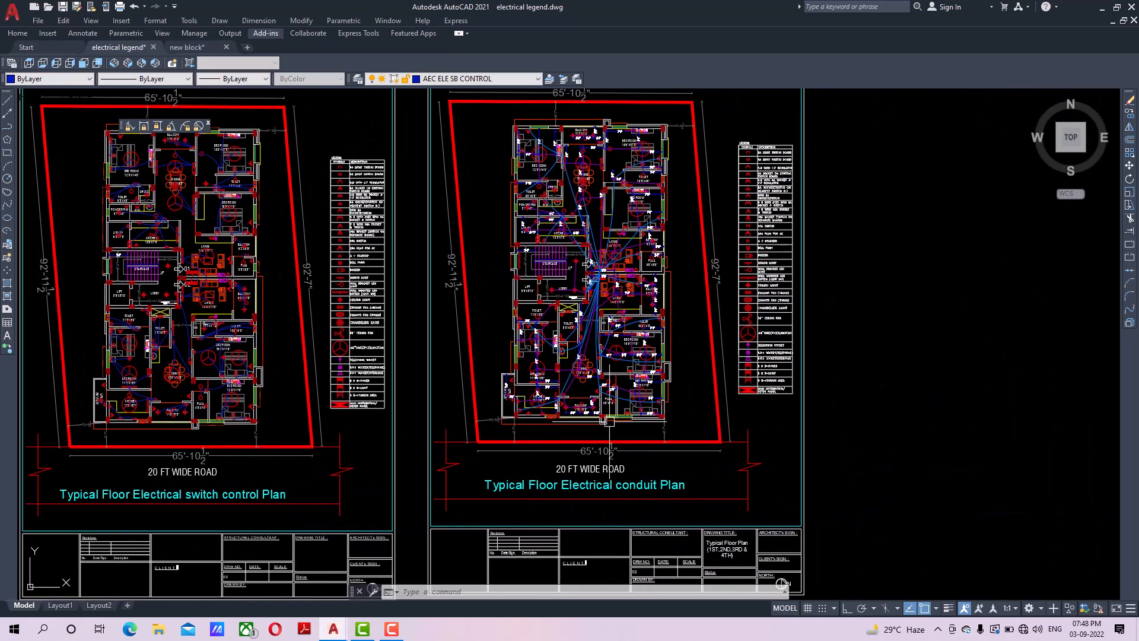
middle_click_drag(609, 420, 544, 433)
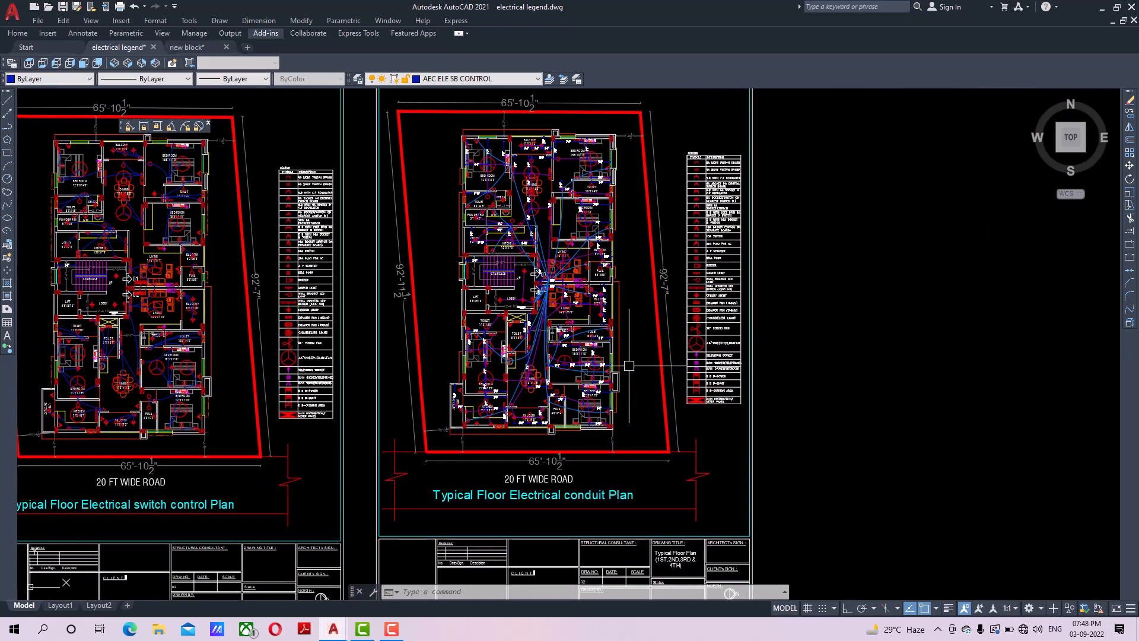
scroll(521, 268, "up", 6)
middle_click_drag(520, 268, 503, 495)
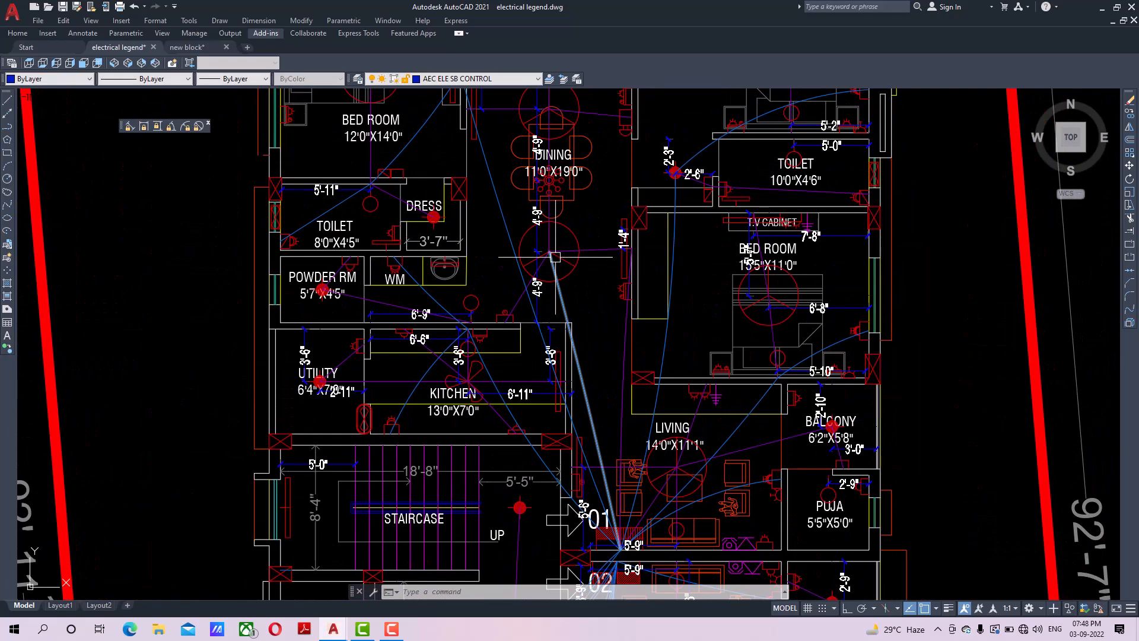
scroll(555, 257, "up", 4)
middle_click_drag(557, 267, 501, 318)
mouse_move(453, 238)
middle_mouse_down()
mouse_move(453, 317)
mouse_move(462, 204)
middle_mouse_up()
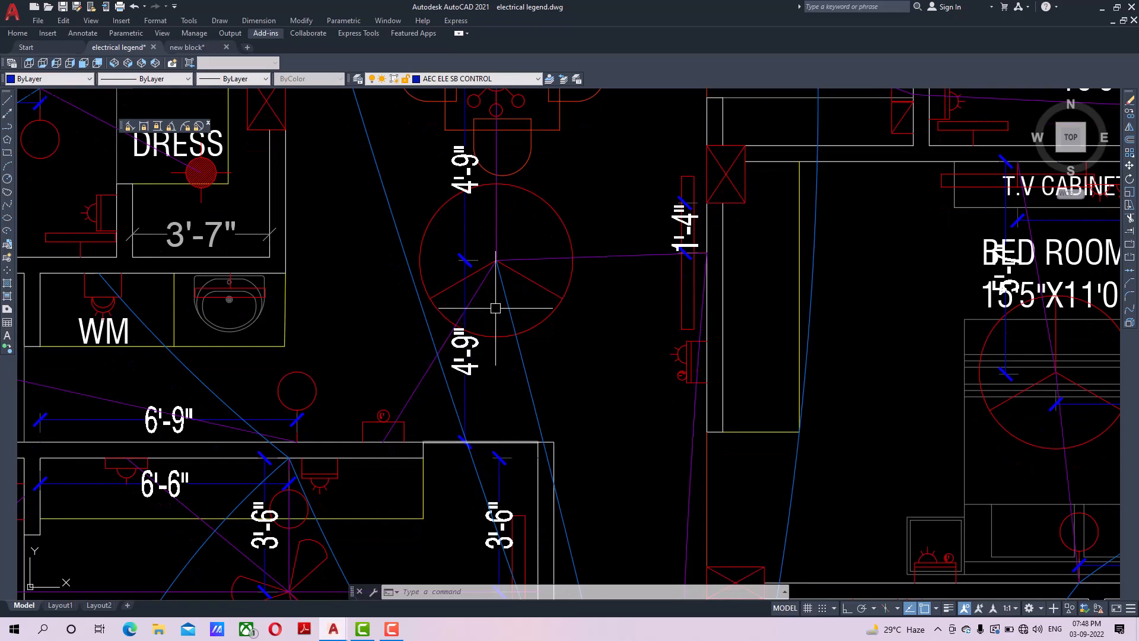
middle_click_drag(484, 313, 479, 347)
scroll(482, 354, "down", 4)
middle_click_drag(534, 377, 532, 292)
middle_click_drag(552, 417, 549, 300)
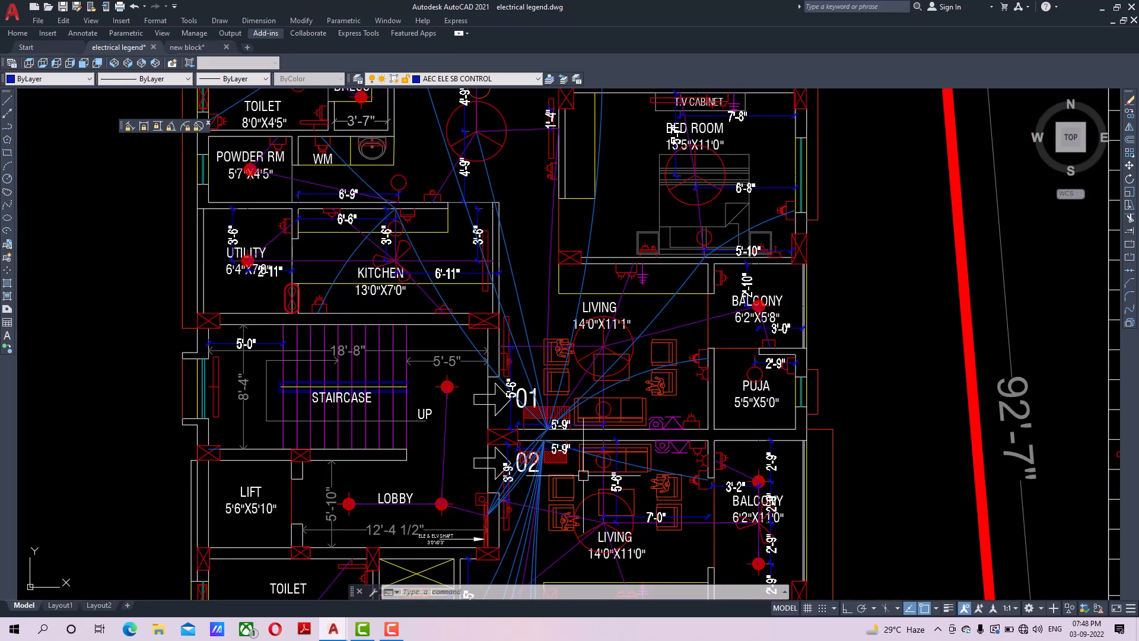
Examine the conduit plan's overall routing from the upper bedrooms and balcony down to the two flat entrances.
scroll(548, 450, "down", 4)
middle_click_drag(550, 420, 552, 437)
scroll(486, 271, "up", 4)
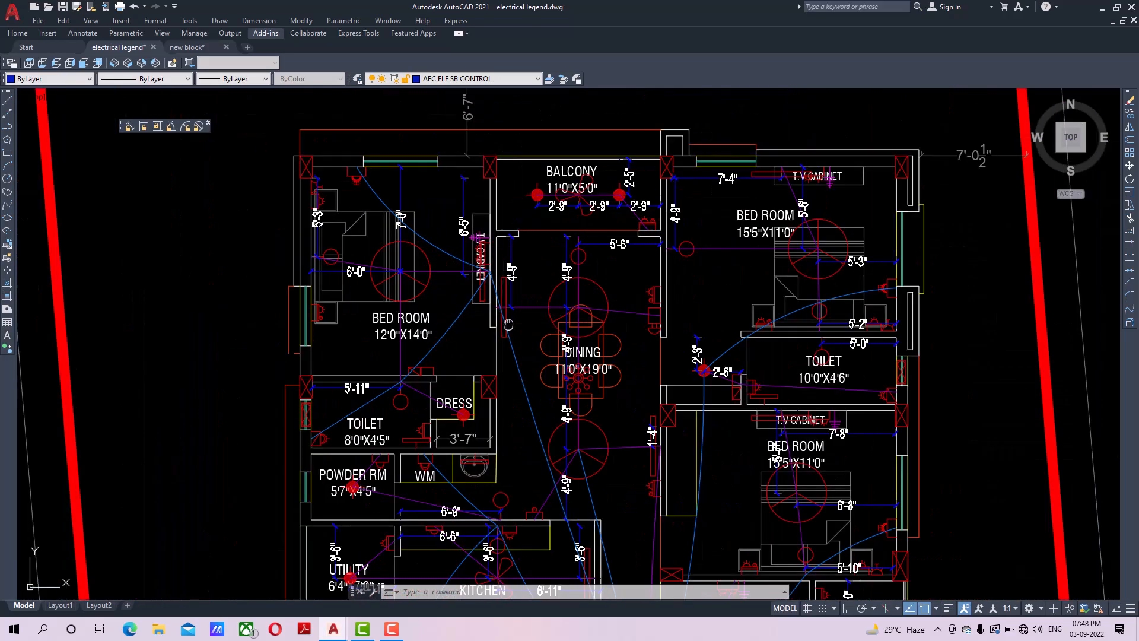
middle_click_drag(509, 325, 482, 248)
scroll(503, 358, "down", 2)
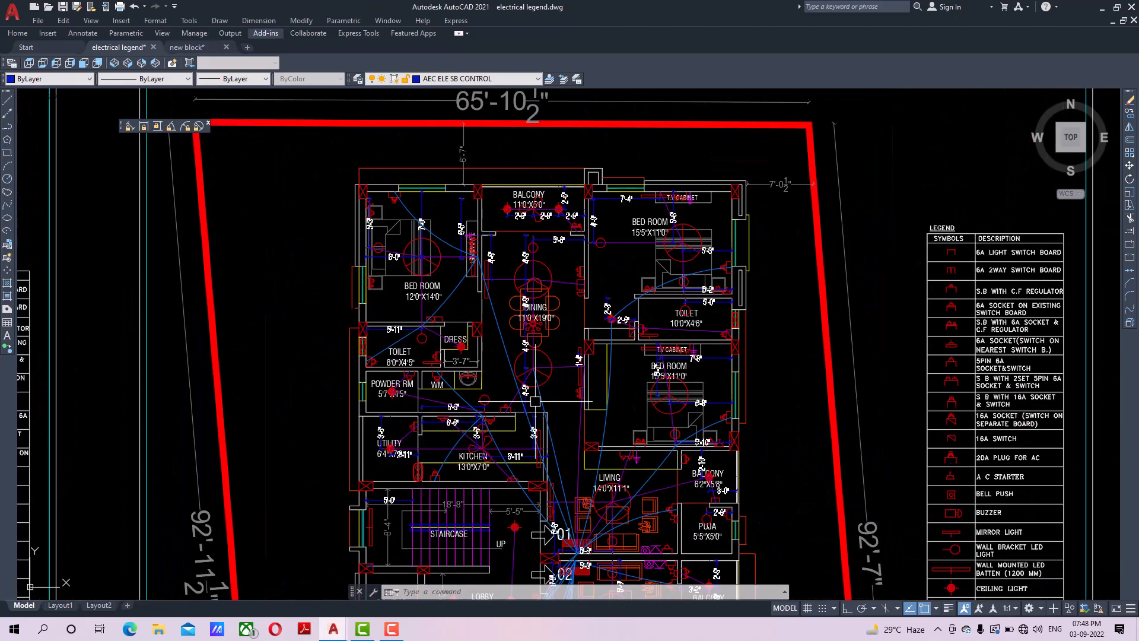
middle_click_drag(559, 419, 521, 285)
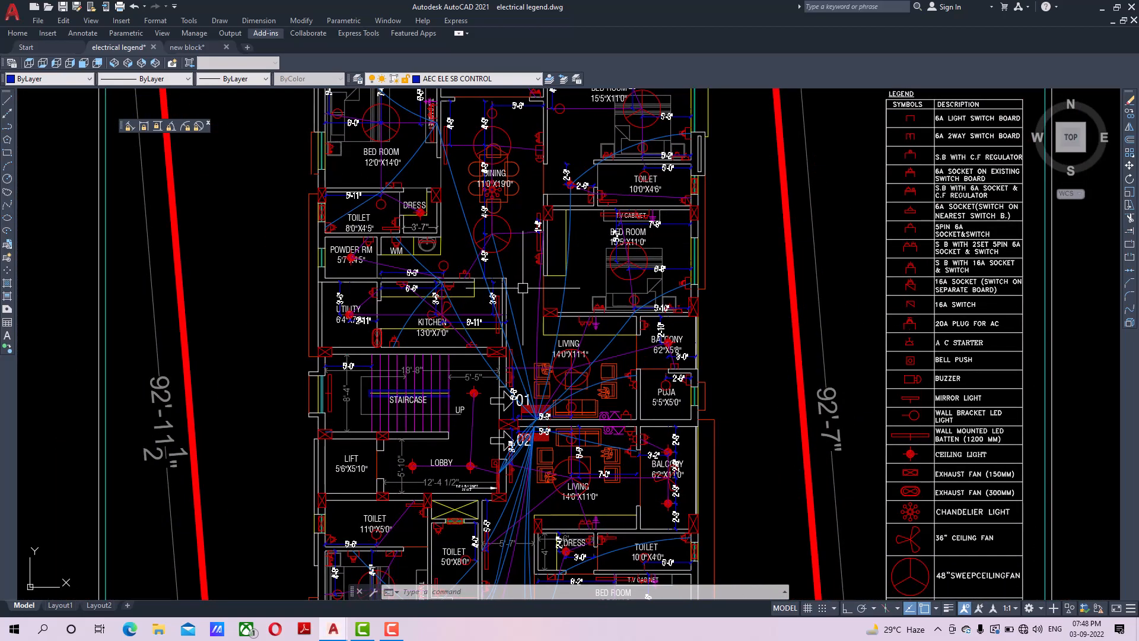
scroll(523, 289, "down", 4)
scroll(548, 241, "up", 2)
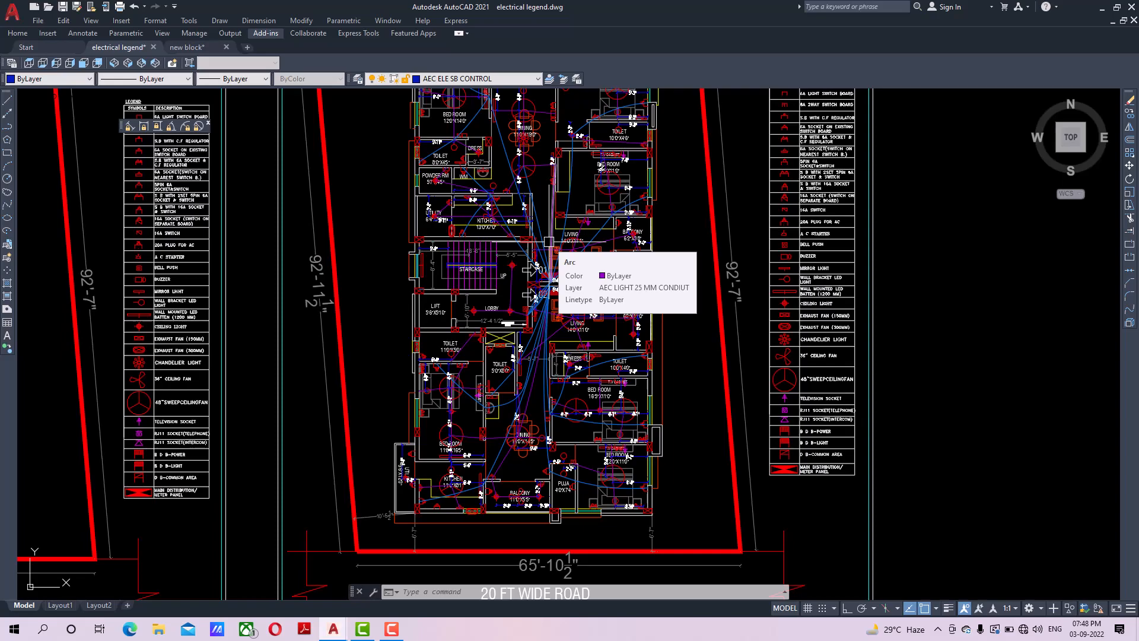
Examine the dimensioned wall bracket light positions inside and outside the lower puja room of the conduit plan.
scroll(542, 492, "up", 5)
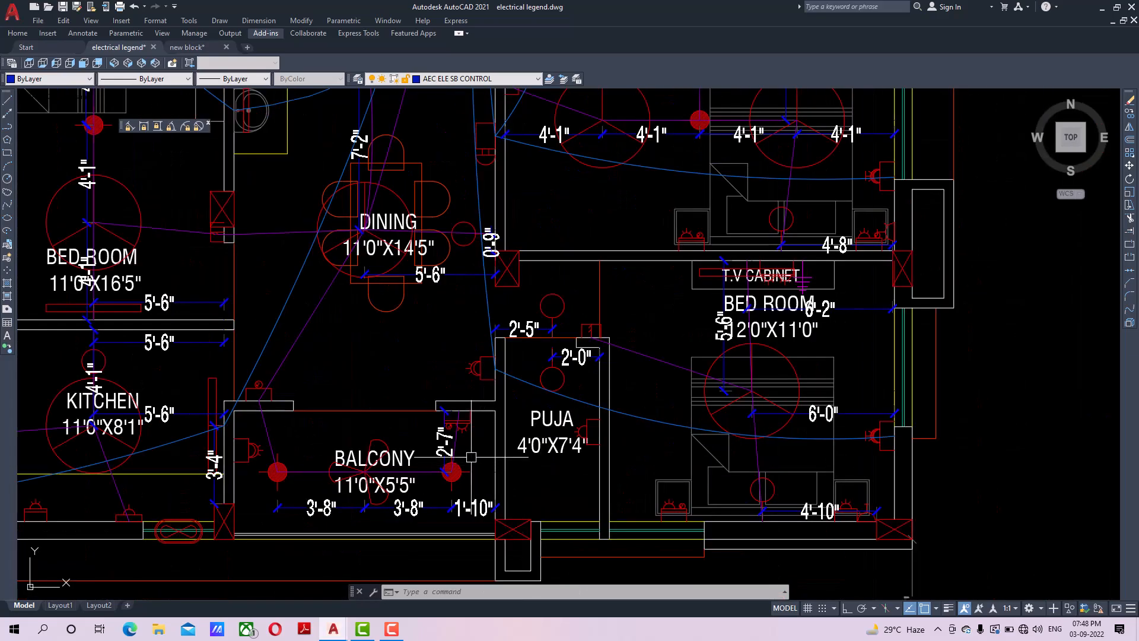
scroll(573, 383, "up", 4)
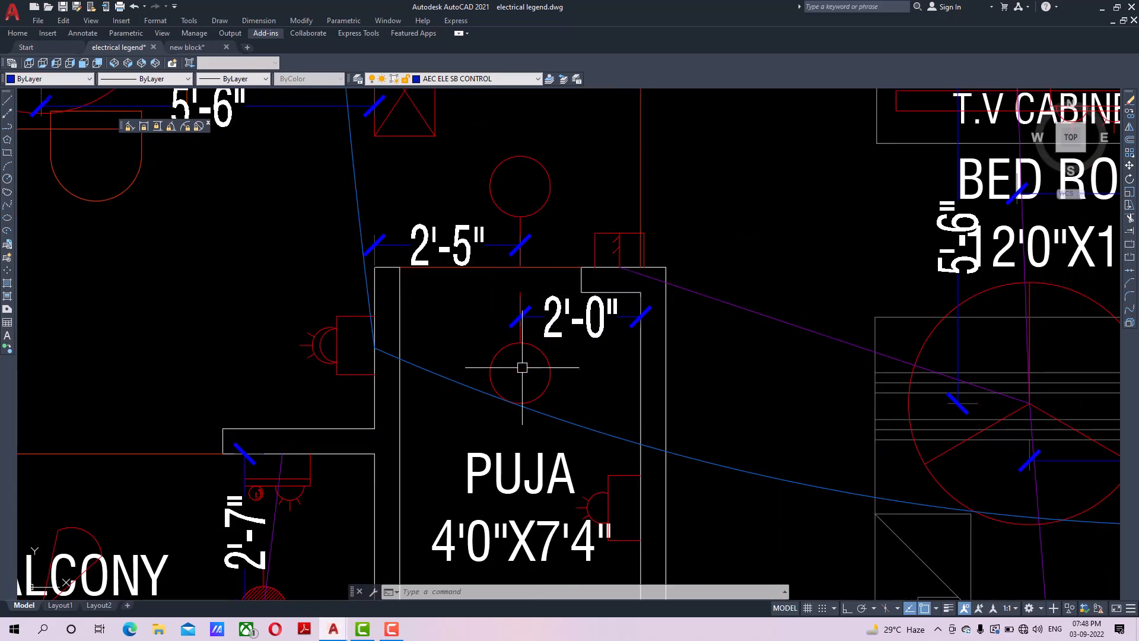
mouse_move(551, 376)
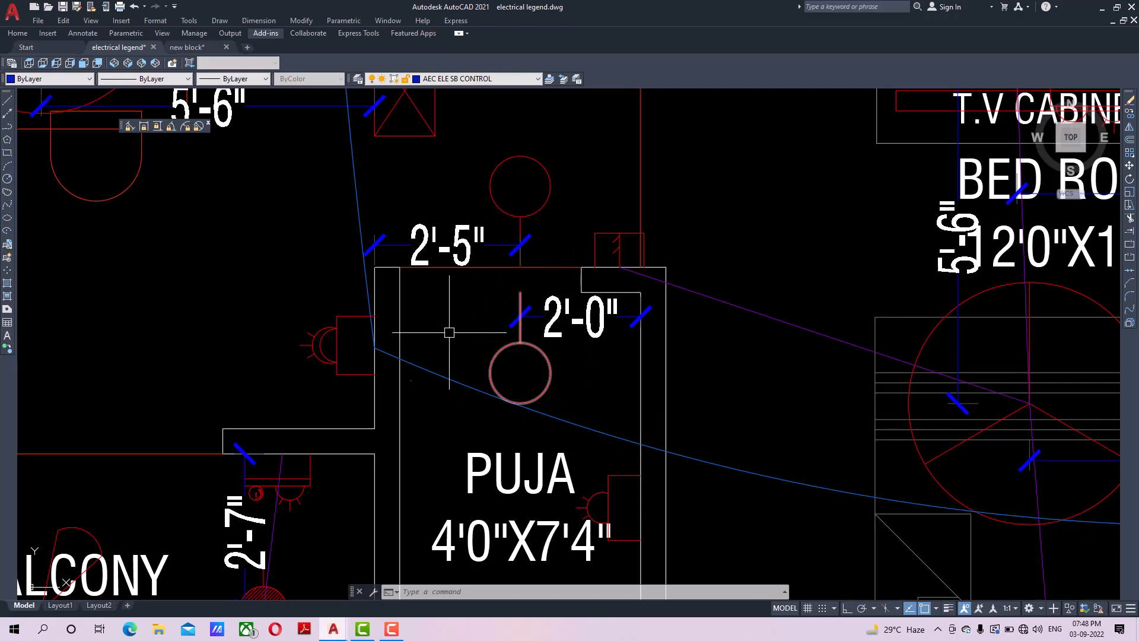
middle_click_drag(376, 317, 359, 457)
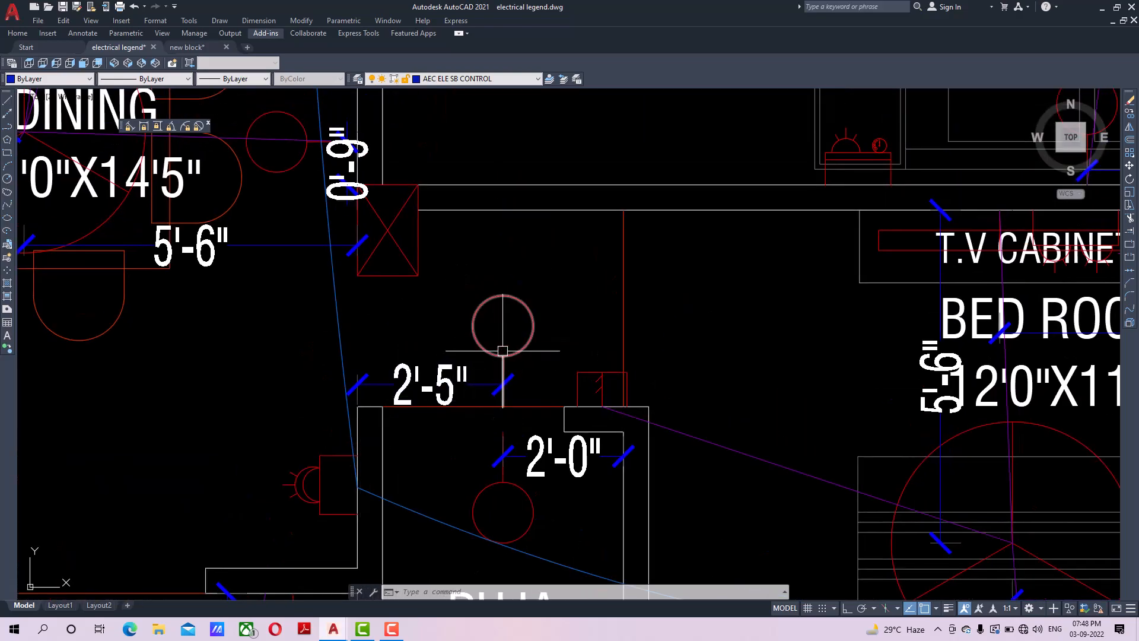
scroll(468, 368, "down", 10)
scroll(469, 403, "up", 2)
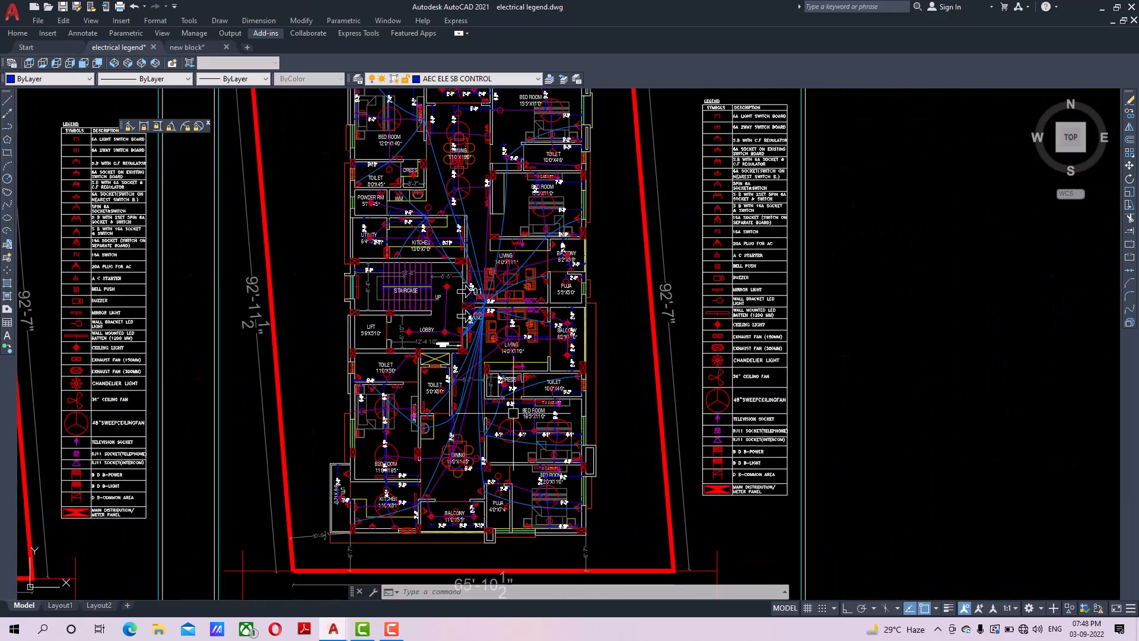
Compare the complete switch control plan sheet with the conduit plan sheet side by side.
scroll(504, 418, "down", 5)
mouse_move(274, 404)
middle_mouse_down()
mouse_move(518, 334)
mouse_move(513, 419)
middle_mouse_up()
scroll(446, 361, "up", 5)
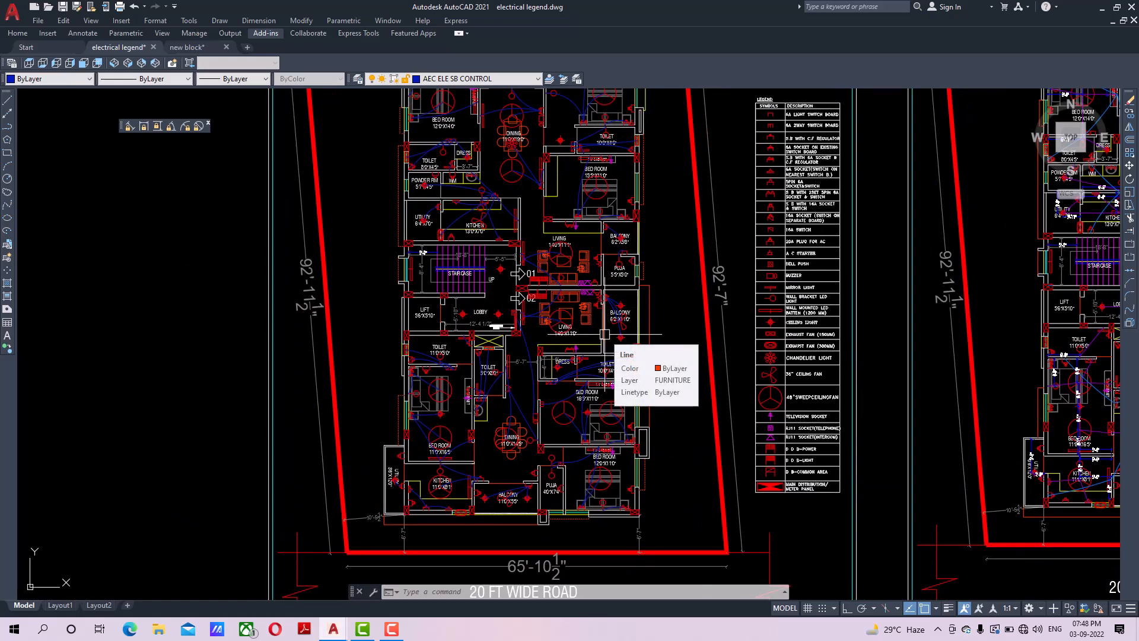
scroll(610, 337, "down", 5)
mouse_move(634, 370)
middle_mouse_down()
mouse_move(651, 381)
mouse_move(621, 381)
middle_mouse_up()
mouse_move(709, 432)
middle_mouse_down()
mouse_move(706, 386)
mouse_move(692, 404)
middle_mouse_up()
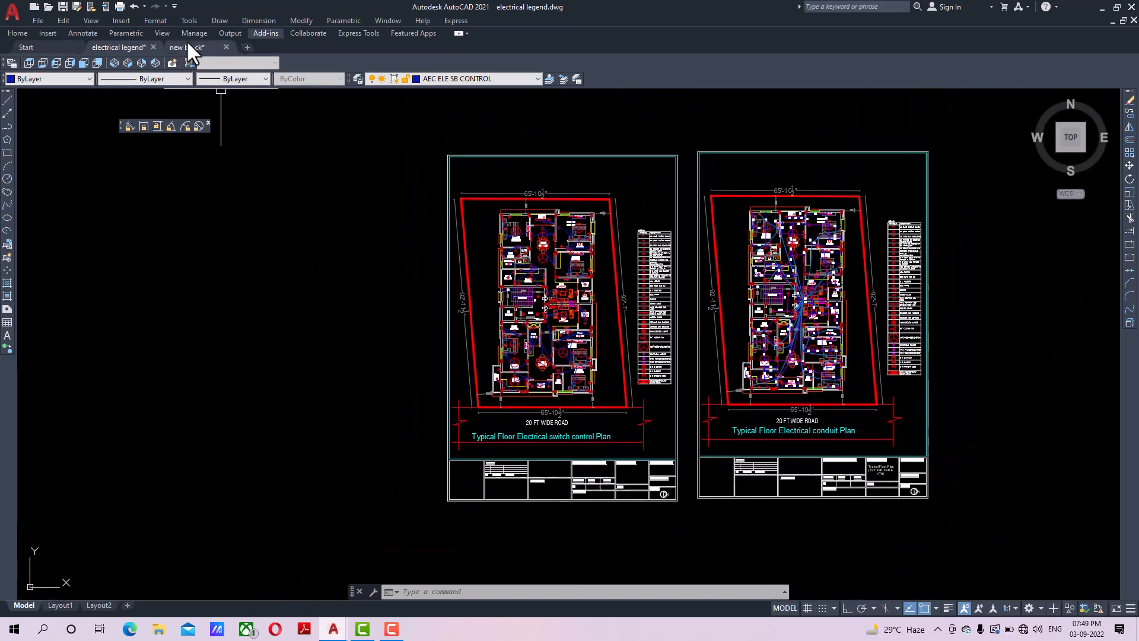
Return to the new block drawing and examine its floor plan and the first switch board symbols in the legend.
left_click(200, 47)
scroll(462, 340, "down", 4)
scroll(462, 340, "up", 4)
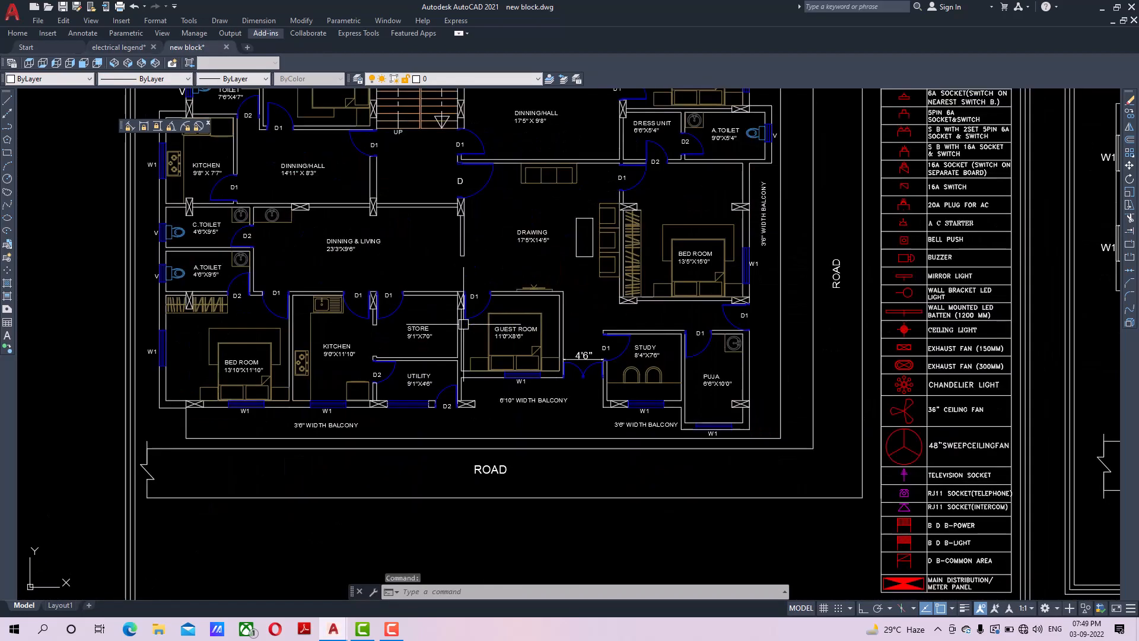
middle_click_drag(462, 340, 446, 452)
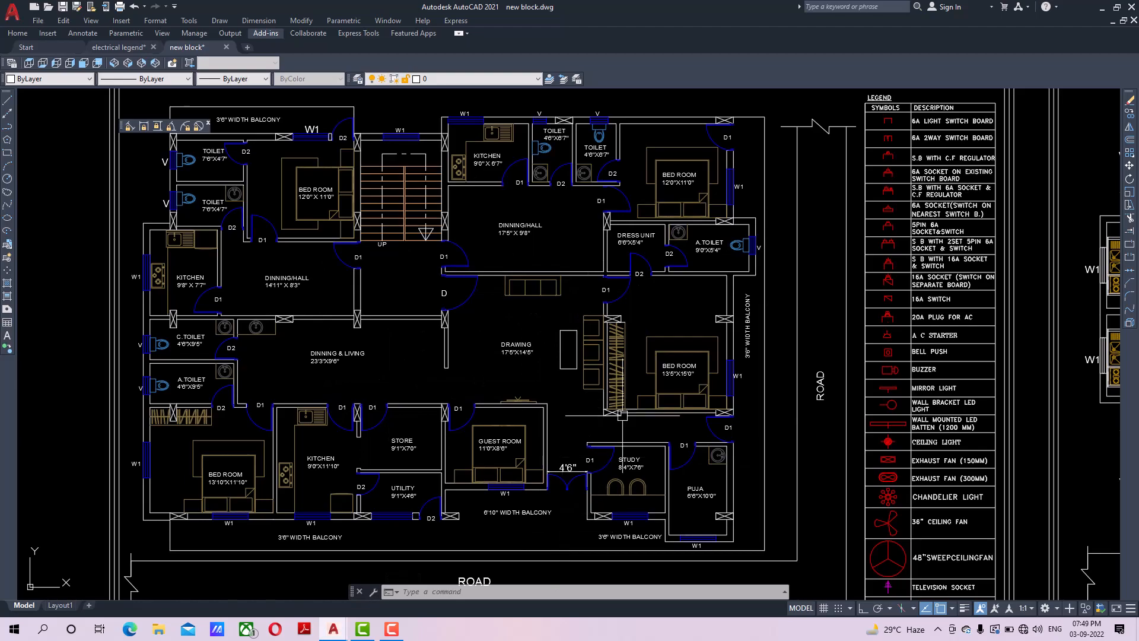
scroll(623, 415, "down", 2)
scroll(645, 309, "up", 2)
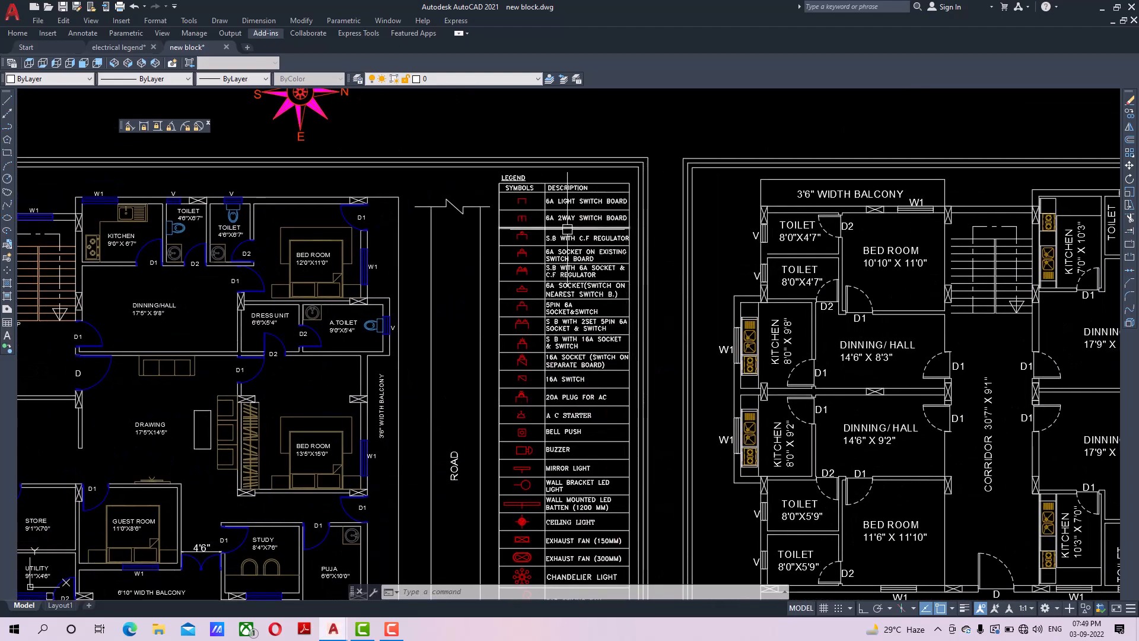
scroll(567, 229, "up", 3)
scroll(509, 273, "up", 2)
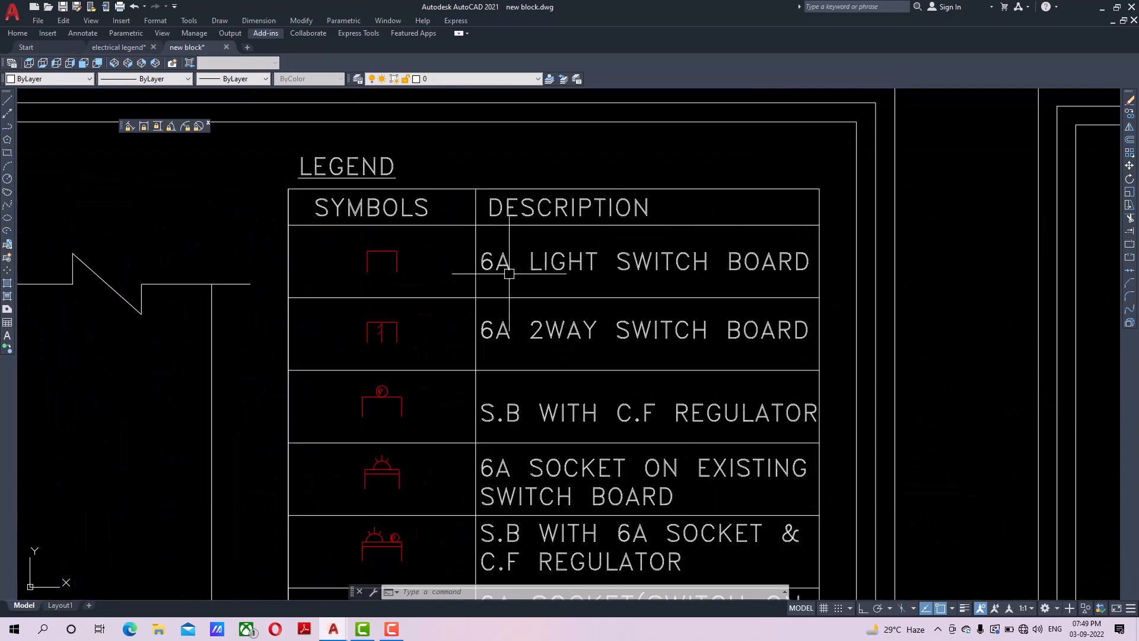
Examine the legend's switch board, socket, AC plug, bell push and buzzer symbols with their descriptions.
middle_click_drag(568, 334, 554, 314)
middle_click_drag(585, 445, 565, 279)
middle_click_drag(590, 472, 589, 385)
middle_click_drag(614, 534, 605, 404)
middle_click_drag(623, 484, 620, 382)
middle_click_drag(651, 508, 657, 401)
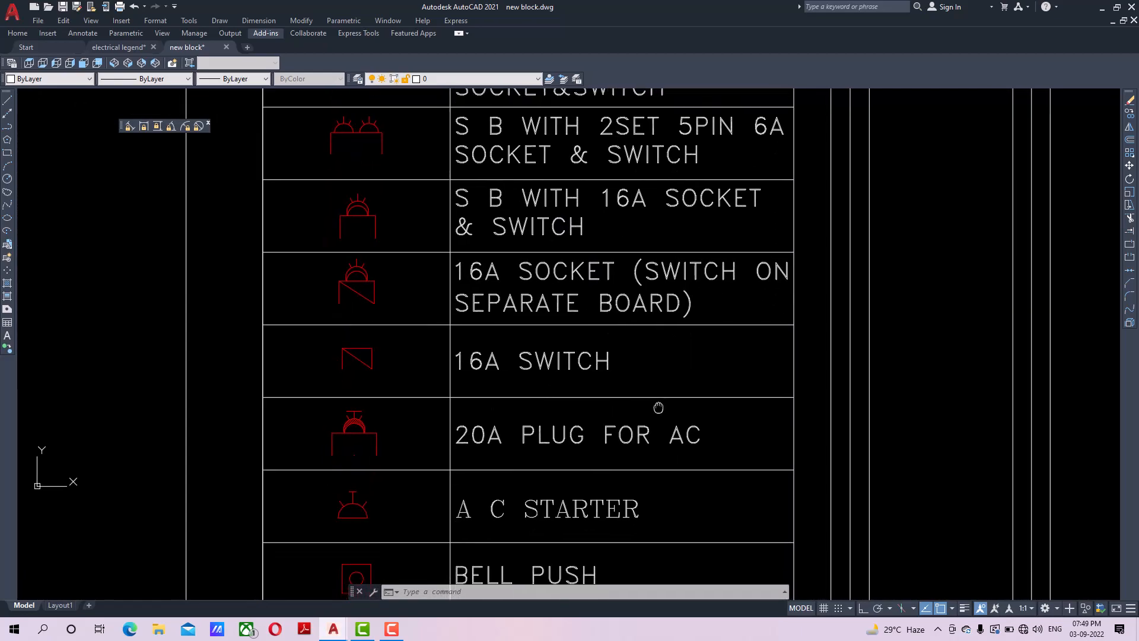
middle_click_drag(663, 533, 646, 447)
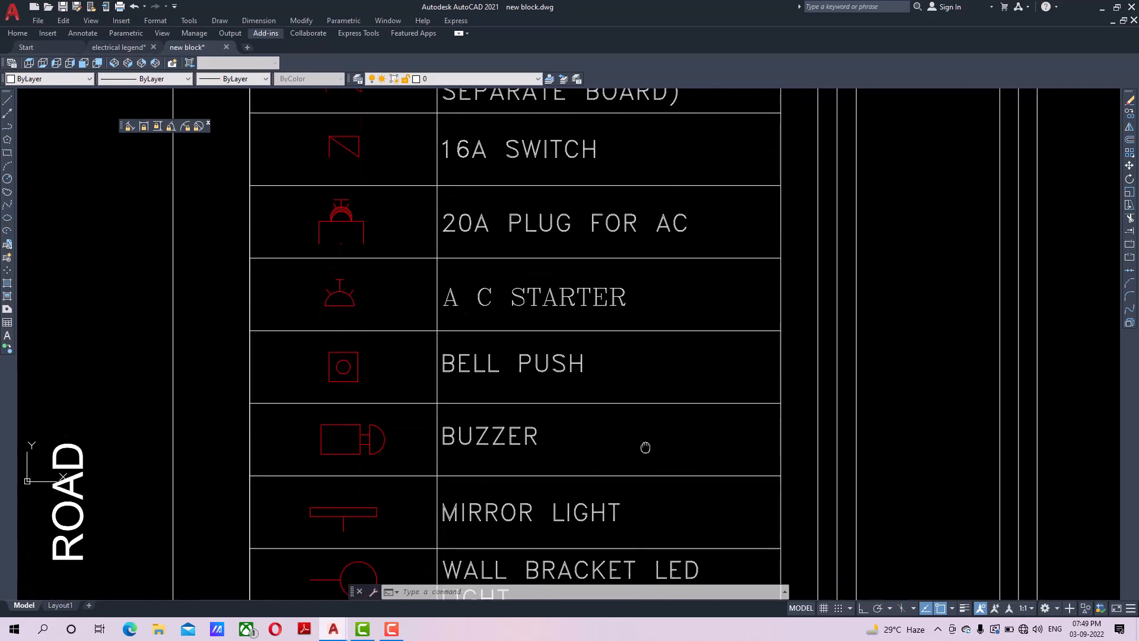
middle_click_drag(662, 547, 661, 437)
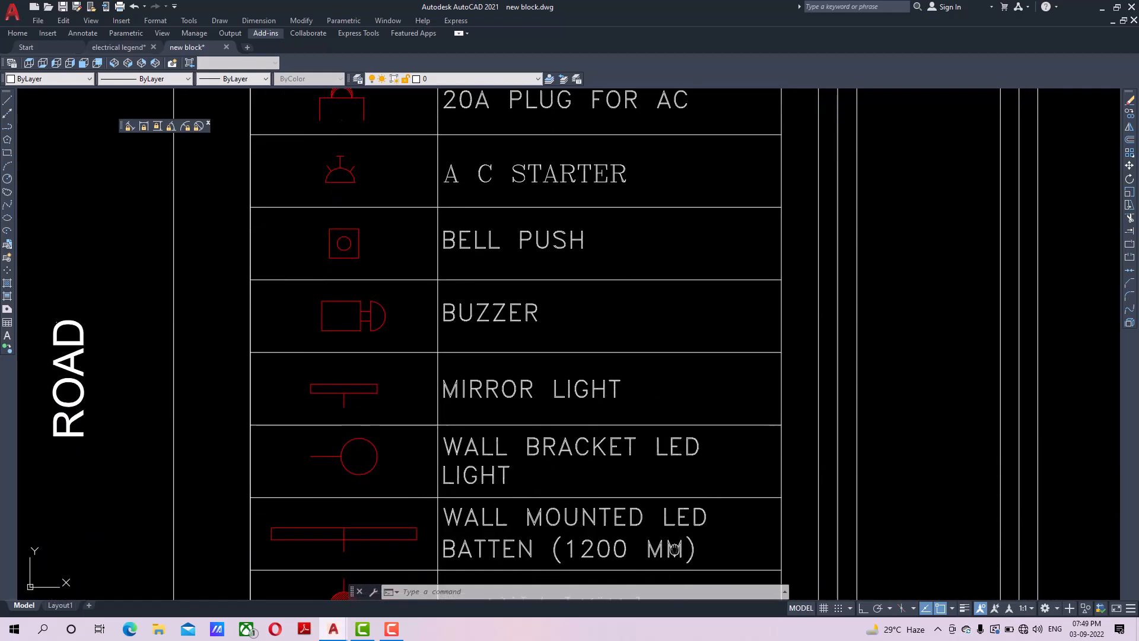
Examine the remaining legend rows from the wall-mounted lights and fans down to the distribution boards and main meter panel.
middle_click_drag(675, 548, 674, 426)
middle_click_drag(676, 546, 692, 323)
middle_click_drag(692, 522, 700, 394)
middle_click_drag(706, 594, 710, 452)
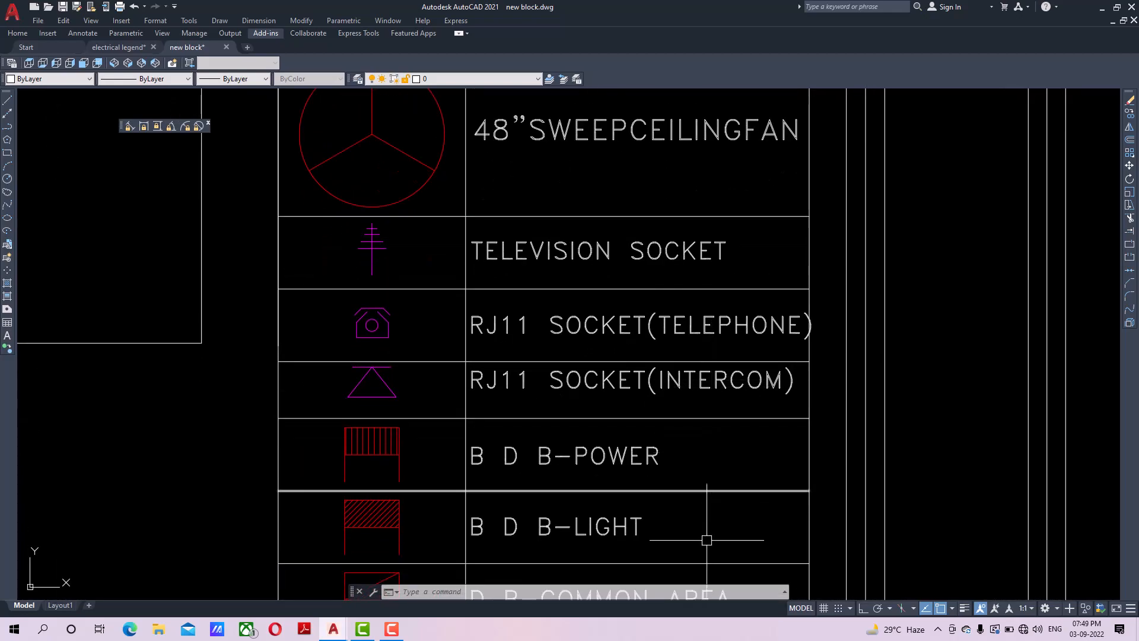
middle_click_drag(707, 540, 702, 392)
middle_click_drag(712, 528, 702, 419)
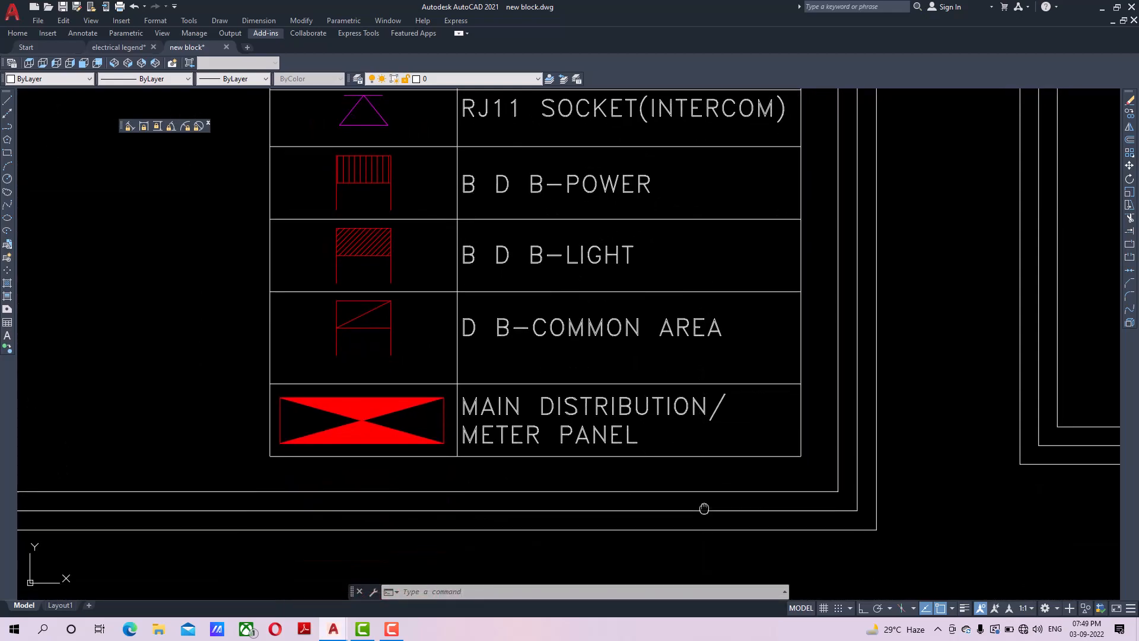
middle_click_drag(704, 509, 709, 481)
View the two floor plan sheets side by side, including the legend on the furnished plan's sheet.
scroll(710, 479, "down", 6)
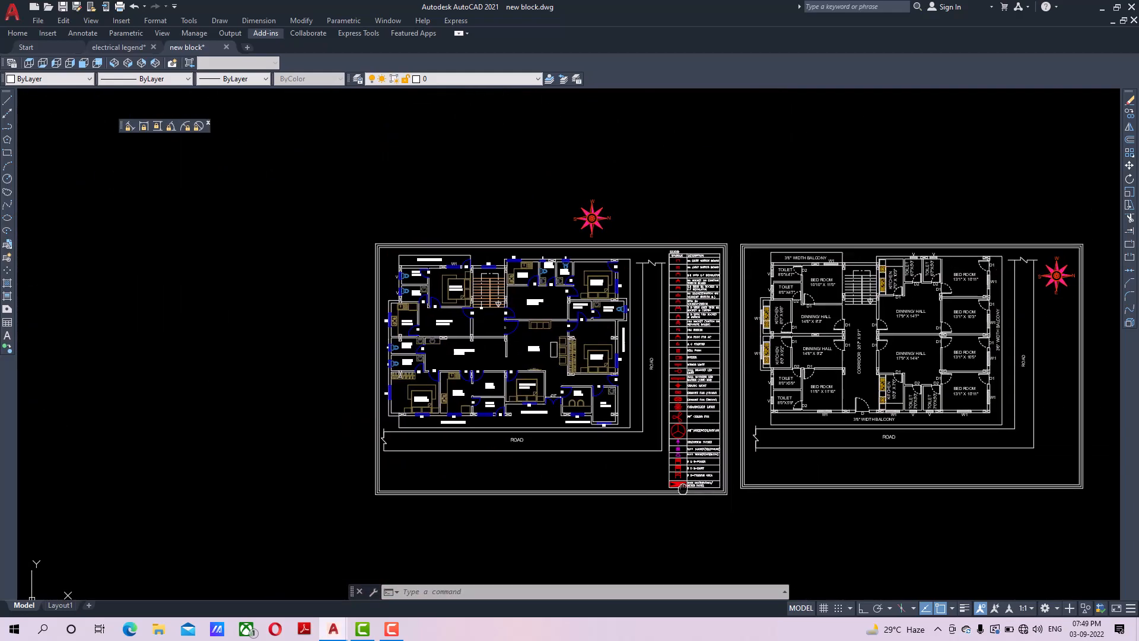
scroll(682, 487, "up", 4)
mouse_move(469, 370)
middle_mouse_down()
mouse_move(550, 497)
mouse_move(609, 528)
middle_mouse_up()
scroll(609, 528, "down", 6)
scroll(638, 421, "up", 4)
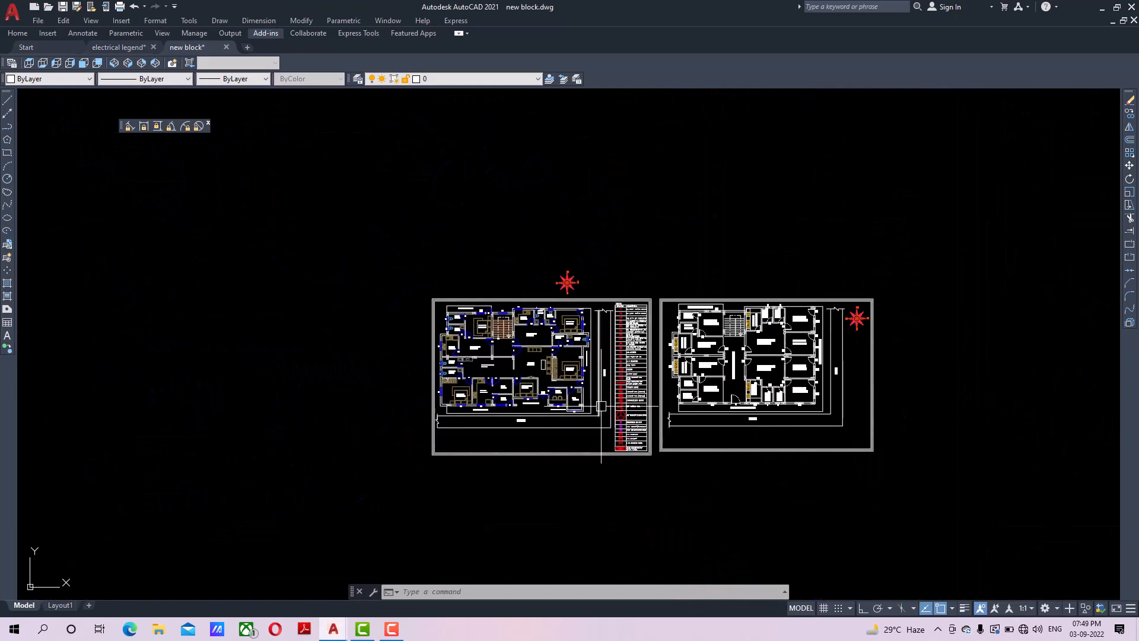
scroll(638, 420, "up", 4)
Read the first legend rows closely, from the 6A light switch board to the switch board with 6A socket and C.F regulator.
mouse_move(681, 213)
middle_mouse_down()
mouse_move(605, 226)
mouse_move(618, 633)
middle_mouse_up()
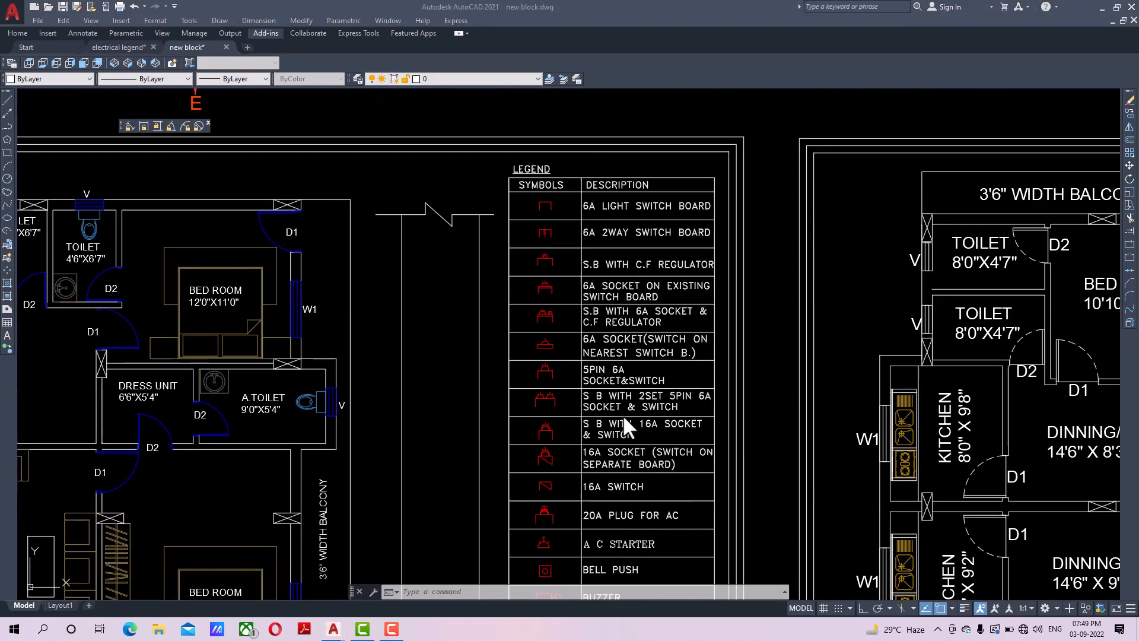
scroll(588, 377, "up", 6)
middle_click_drag(341, 179, 368, 323)
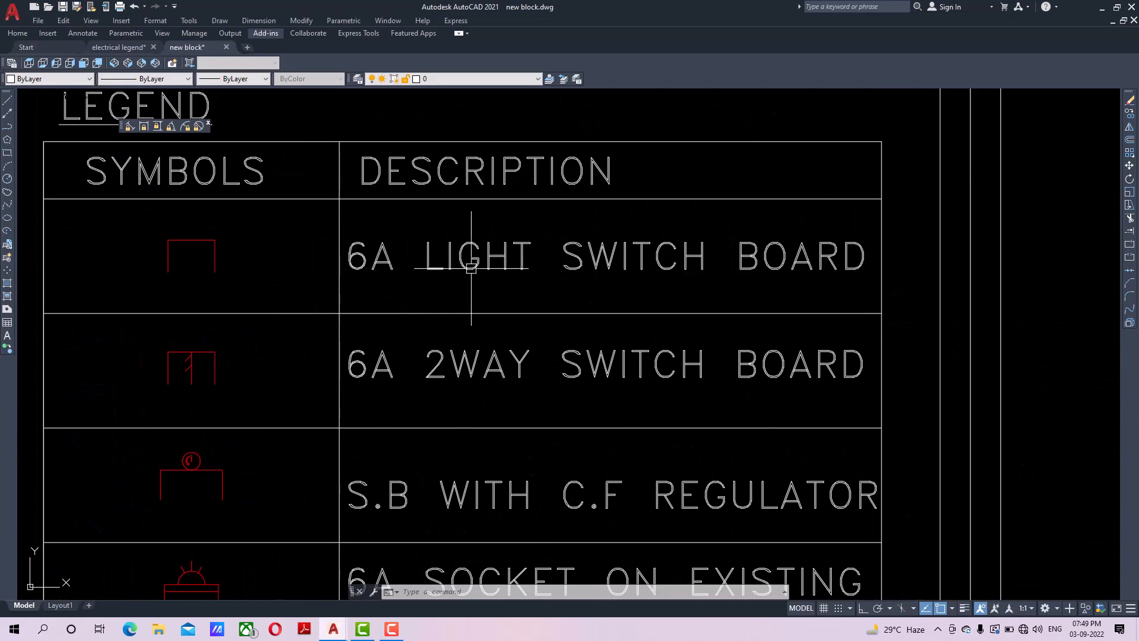
middle_click_drag(493, 413, 483, 327)
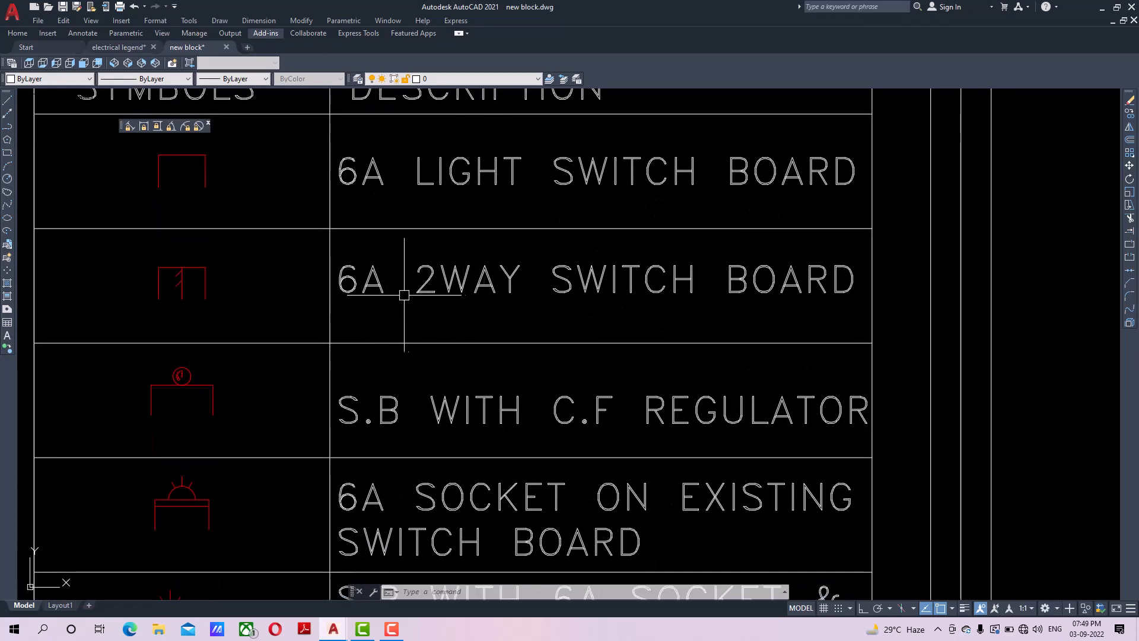
middle_click_drag(553, 466, 542, 364)
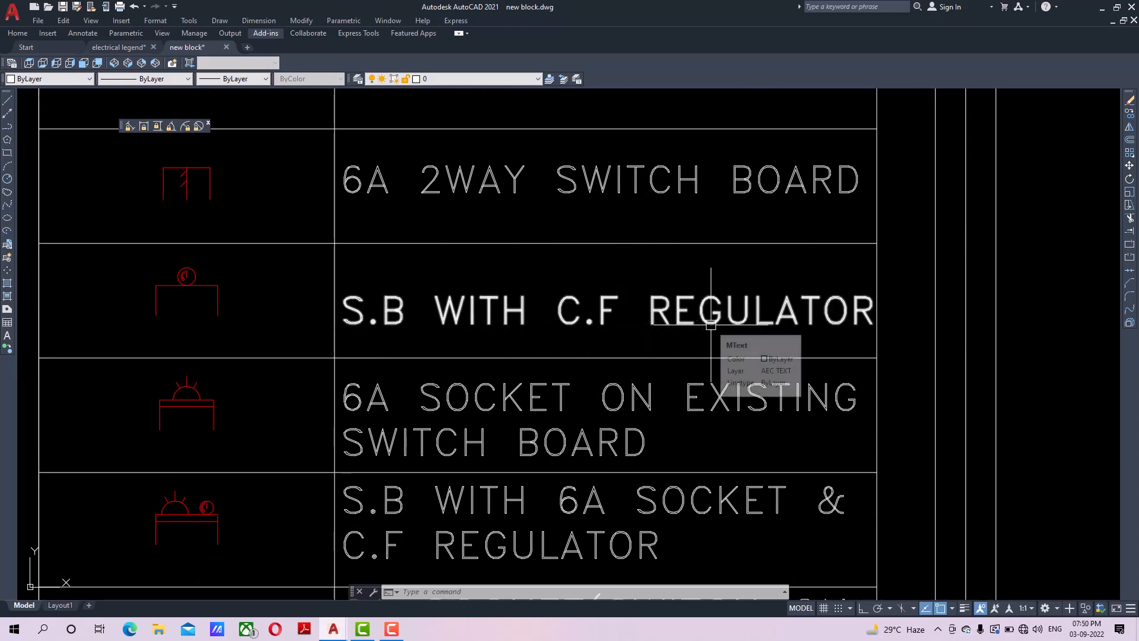
middle_click_drag(574, 397, 577, 327)
mouse_move(419, 344)
middle_mouse_down()
mouse_move(410, 368)
mouse_move(457, 364)
middle_mouse_up()
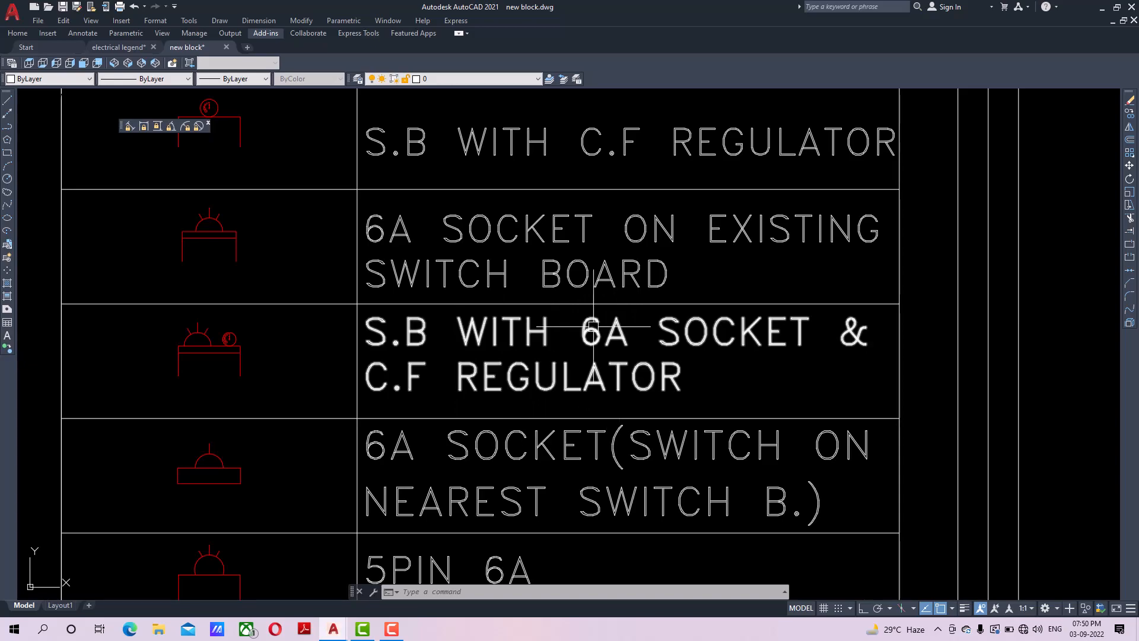
Examine the furnished floor plan's overall room layout together with its symbol legend.
scroll(606, 373, "down", 5)
scroll(630, 276, "down", 5)
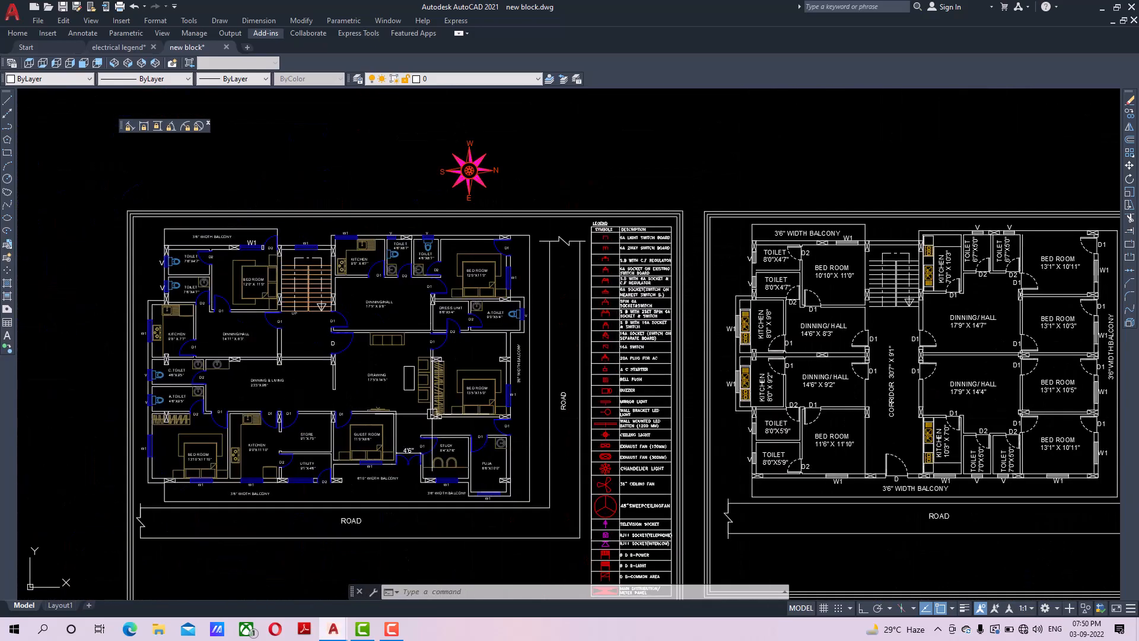
middle_click_drag(414, 460, 529, 413)
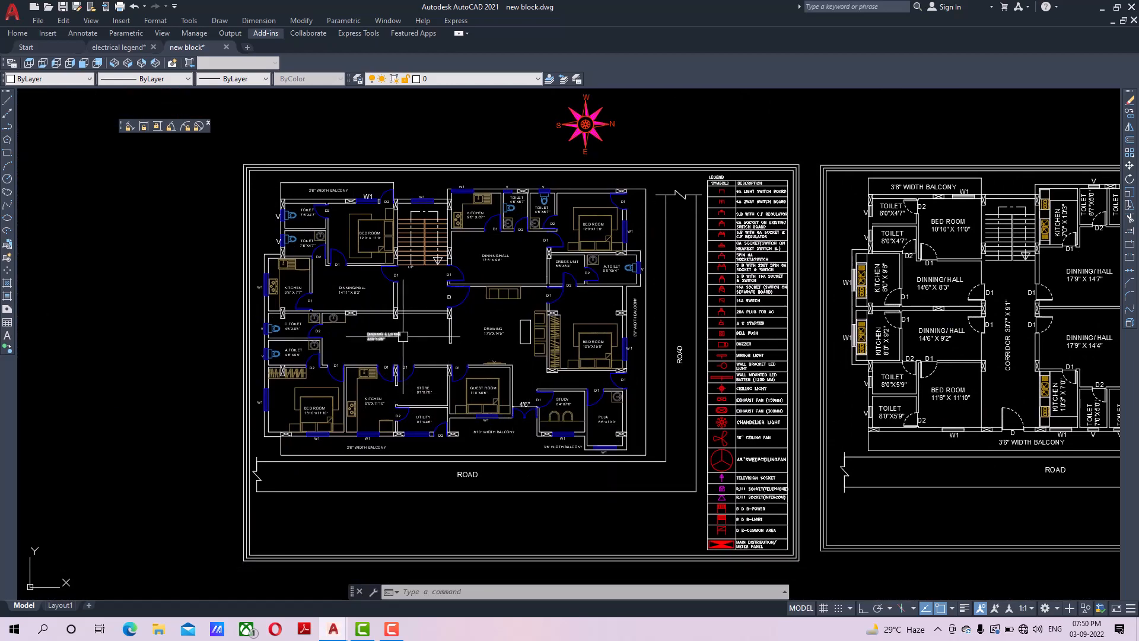
scroll(367, 355, "up", 6)
mouse_move(367, 355)
middle_mouse_down()
mouse_move(408, 433)
mouse_move(387, 410)
mouse_move(385, 432)
middle_mouse_up()
scroll(387, 407, "up", 2)
scroll(467, 303, "down", 2)
scroll(467, 302, "down", 2)
middle_click_drag(357, 218, 359, 264)
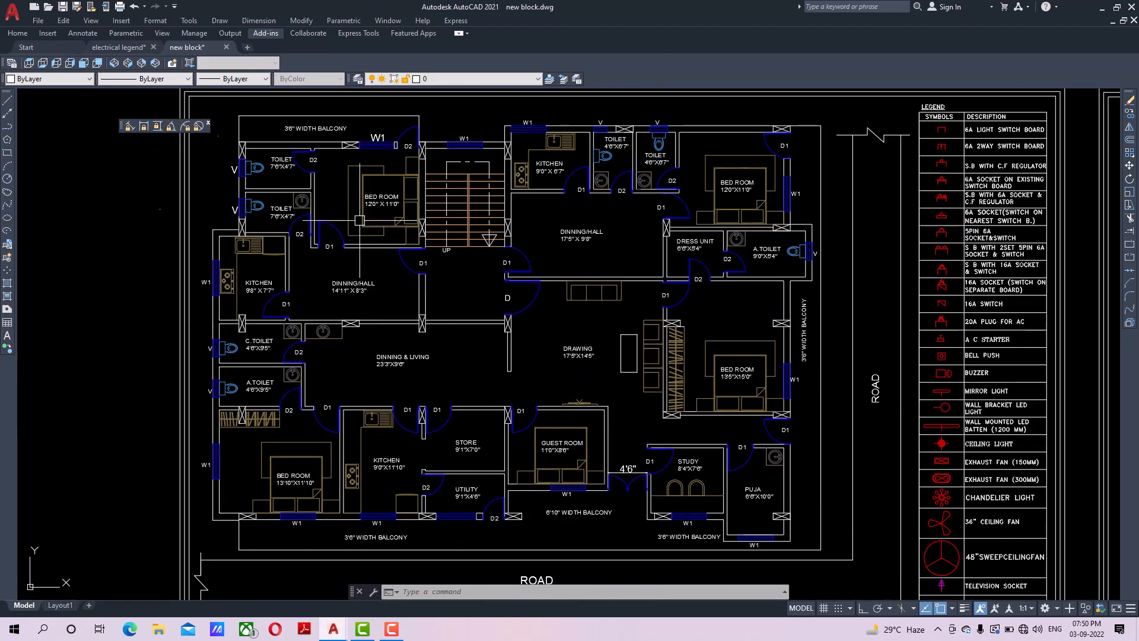
Examine the 12'0" x 11'0" bedroom beside the staircase, including its bed, doors, window and attached toilet.
scroll(361, 220, "up", 2)
scroll(485, 328, "up", 2)
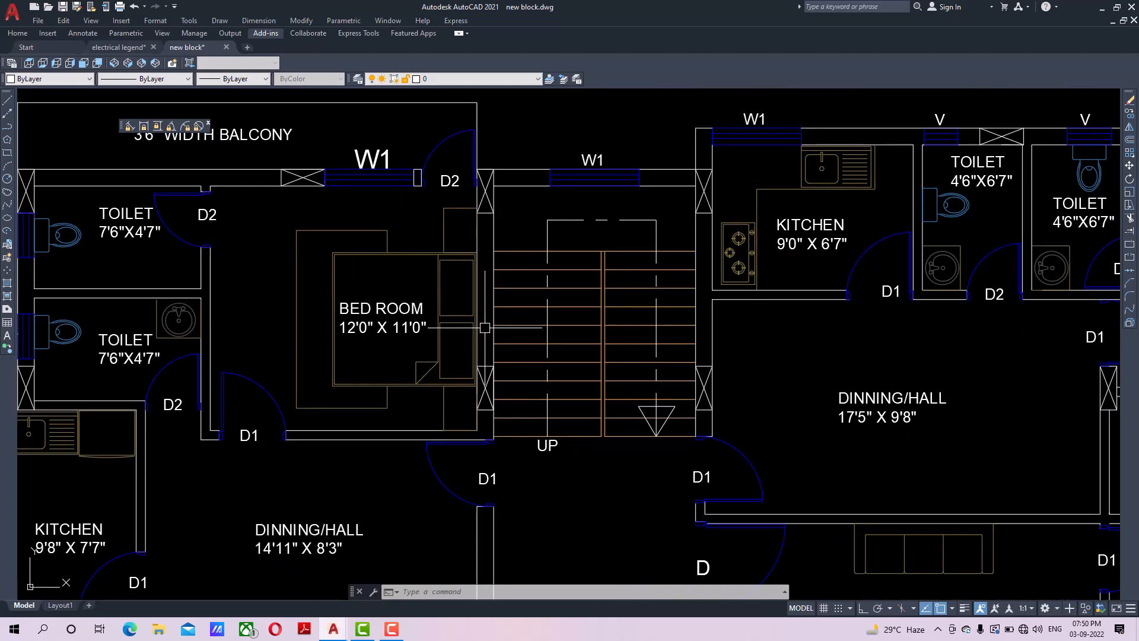
middle_click_drag(484, 328, 515, 356)
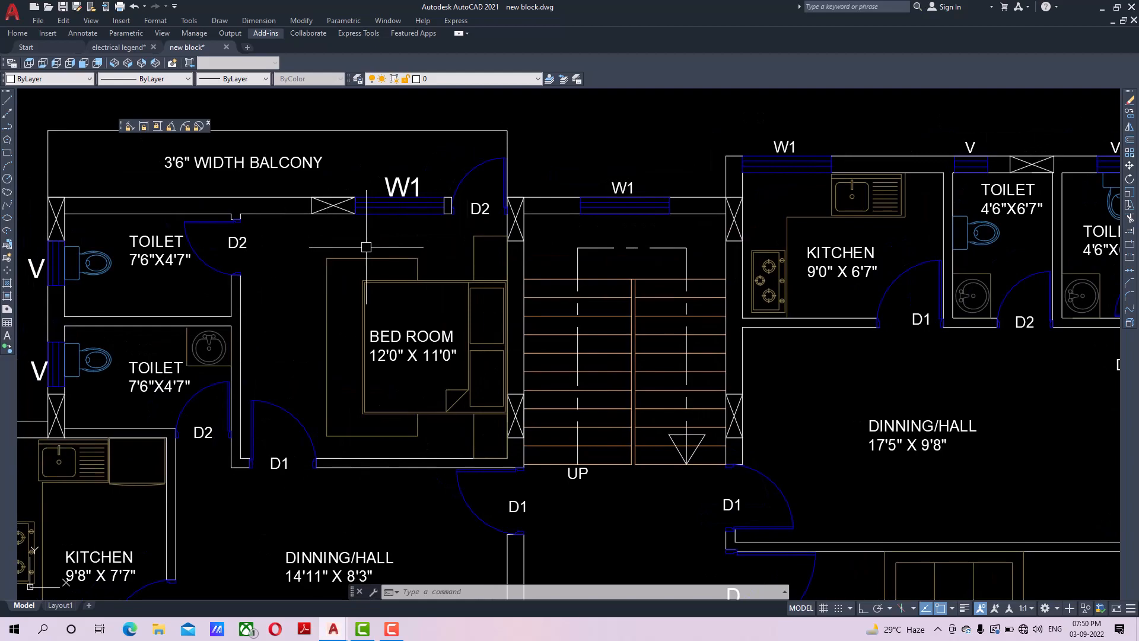
scroll(419, 345, "up", 2)
middle_click_drag(421, 344, 618, 353)
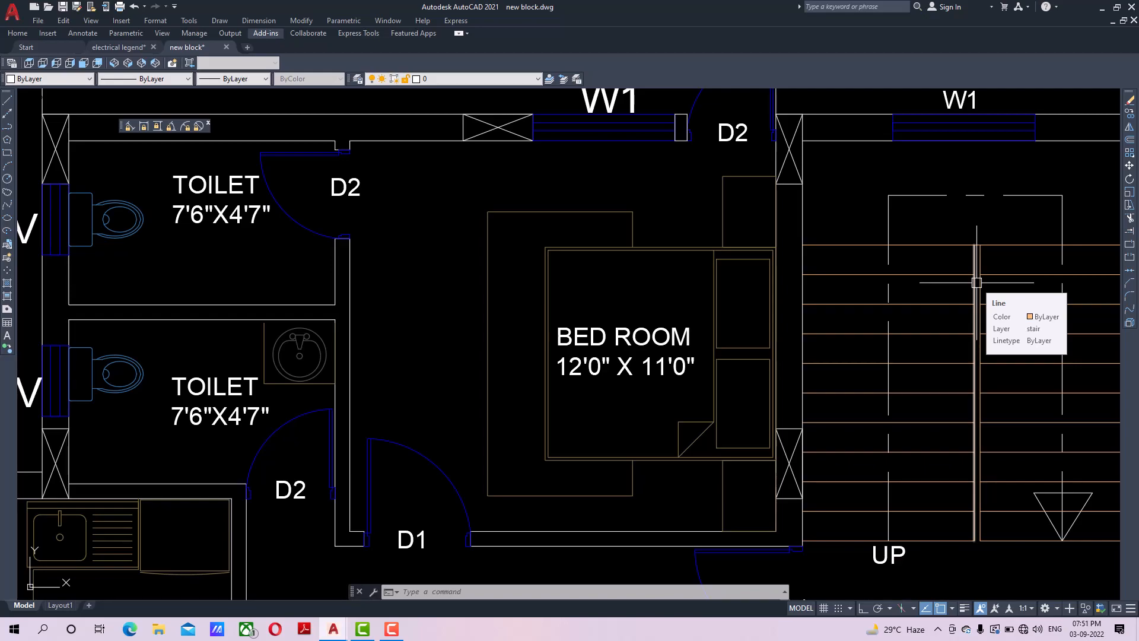
middle_click_drag(656, 410, 671, 417)
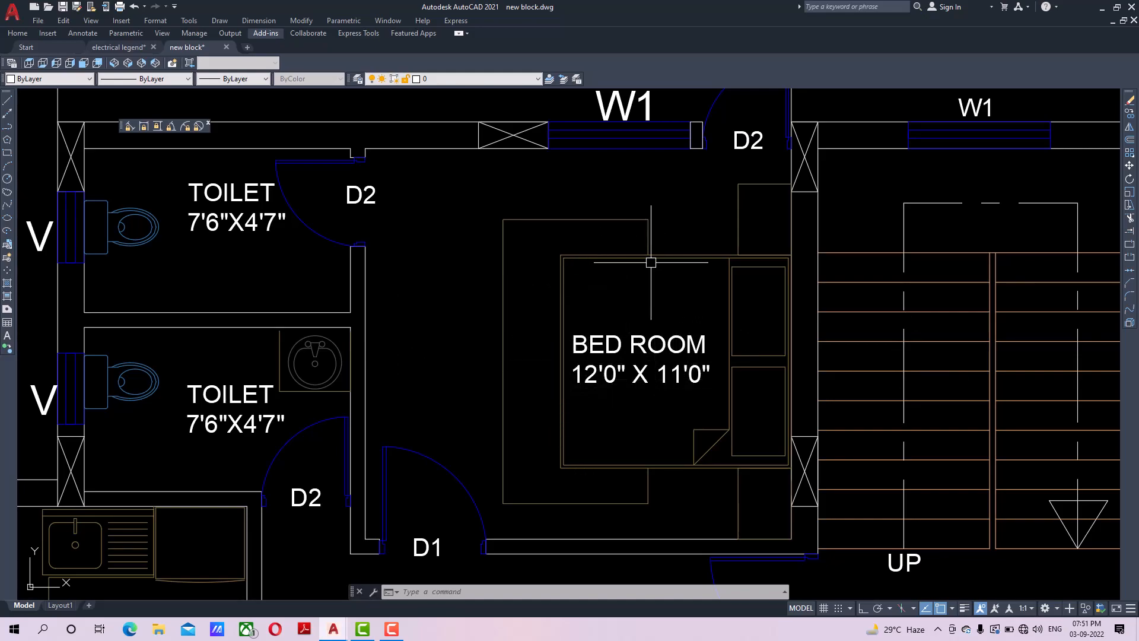
Check where the bedroom beside the staircase sits in the whole floor plan relative to the compass symbol.
scroll(653, 252, "down", 4)
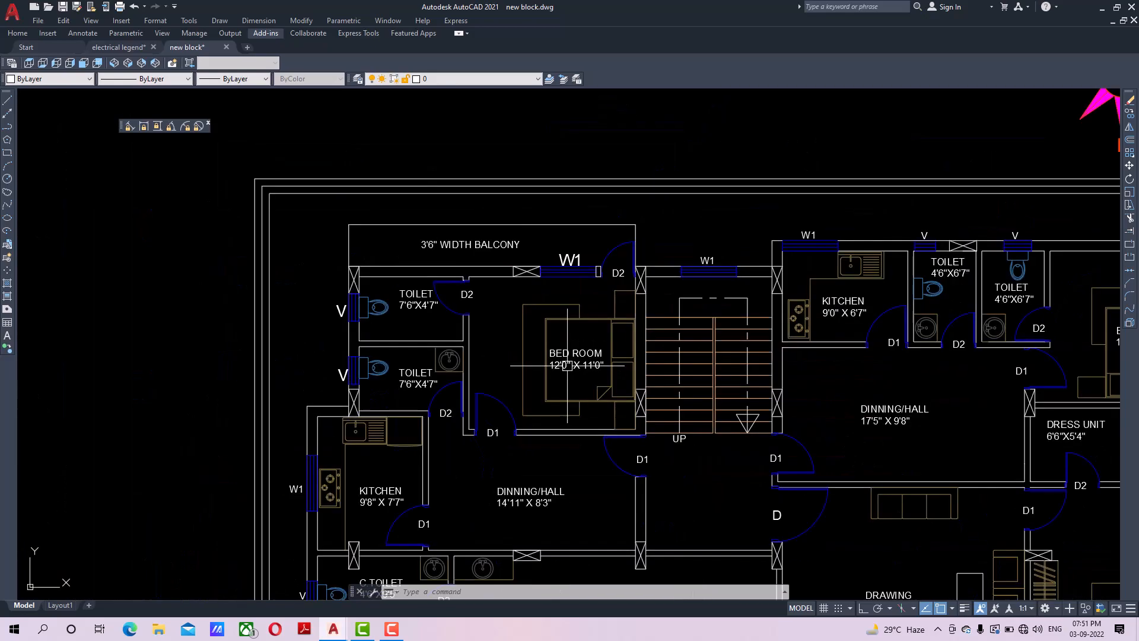
scroll(552, 362, "down", 4)
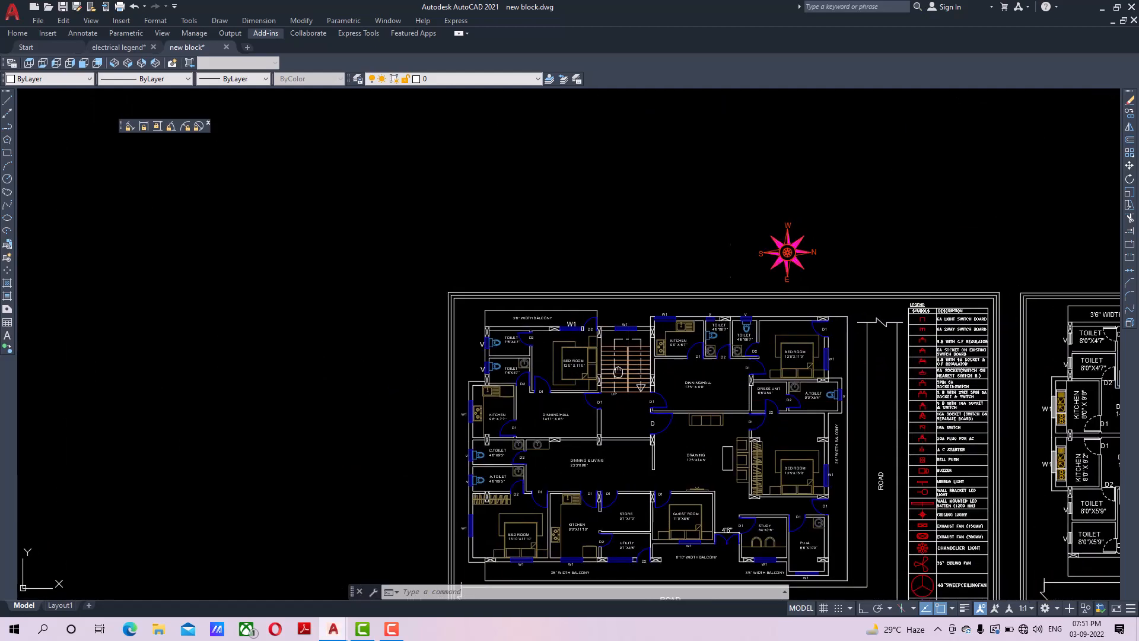
scroll(763, 268, "up", 2)
scroll(677, 326, "down", 1)
middle_click_drag(469, 409, 511, 380)
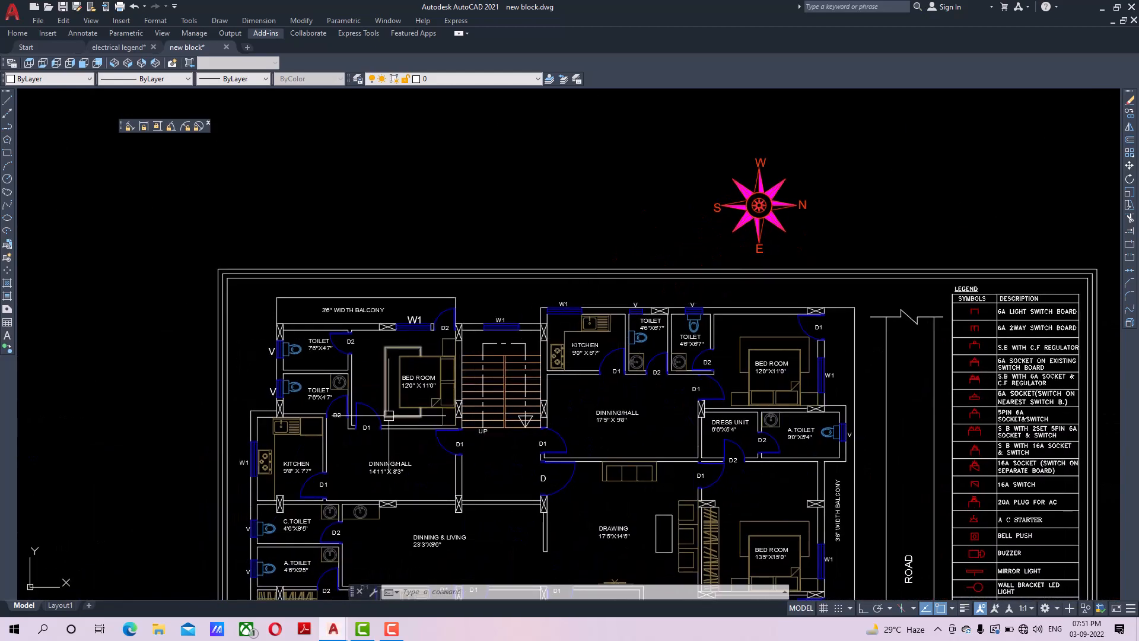
Inspect the walls around the bed and the door D1 in the 12'0" x 11'0" bedroom for electrical point positions.
scroll(390, 409, "up", 5)
scroll(392, 409, "up", 2)
middle_click_drag(402, 401, 417, 457)
middle_click_drag(718, 363, 715, 379)
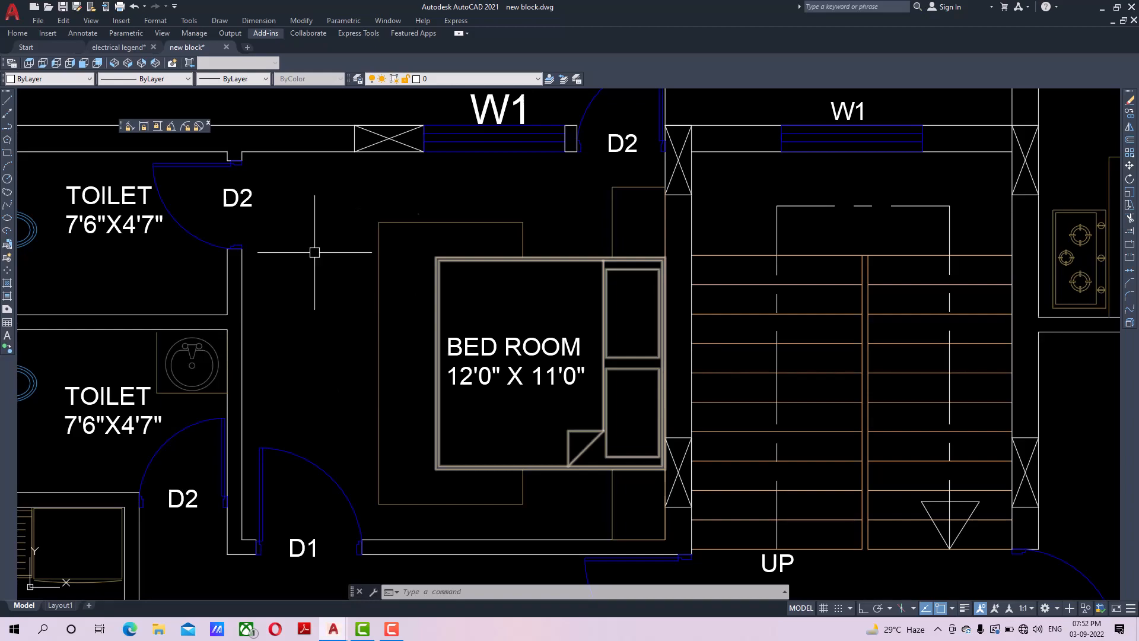
middle_click_drag(556, 446, 559, 430)
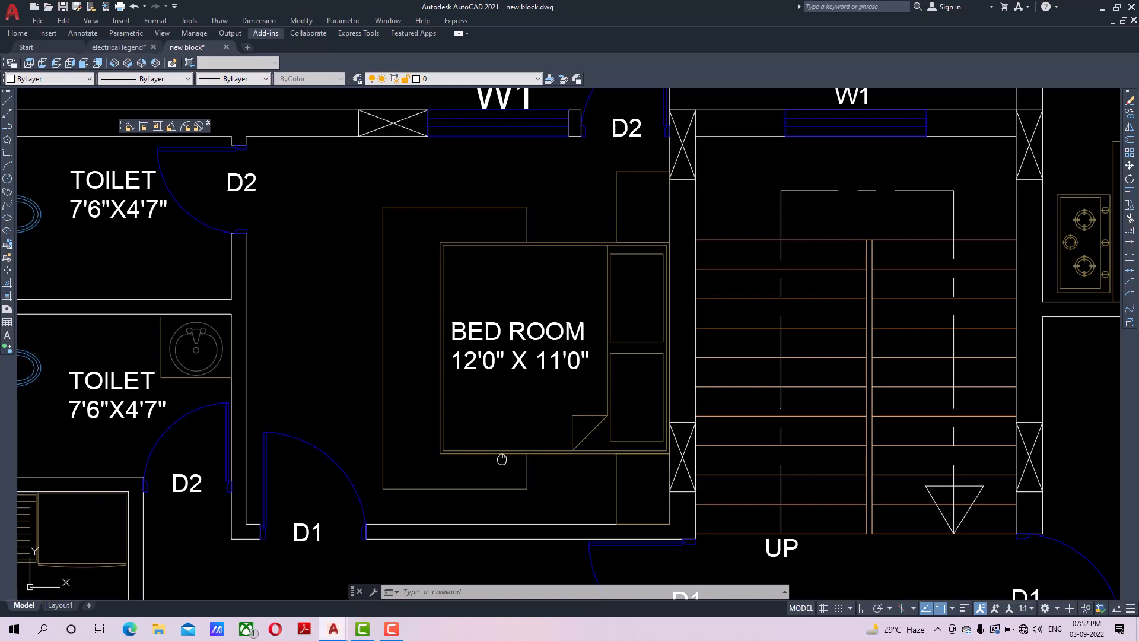
middle_click_drag(511, 462, 523, 413)
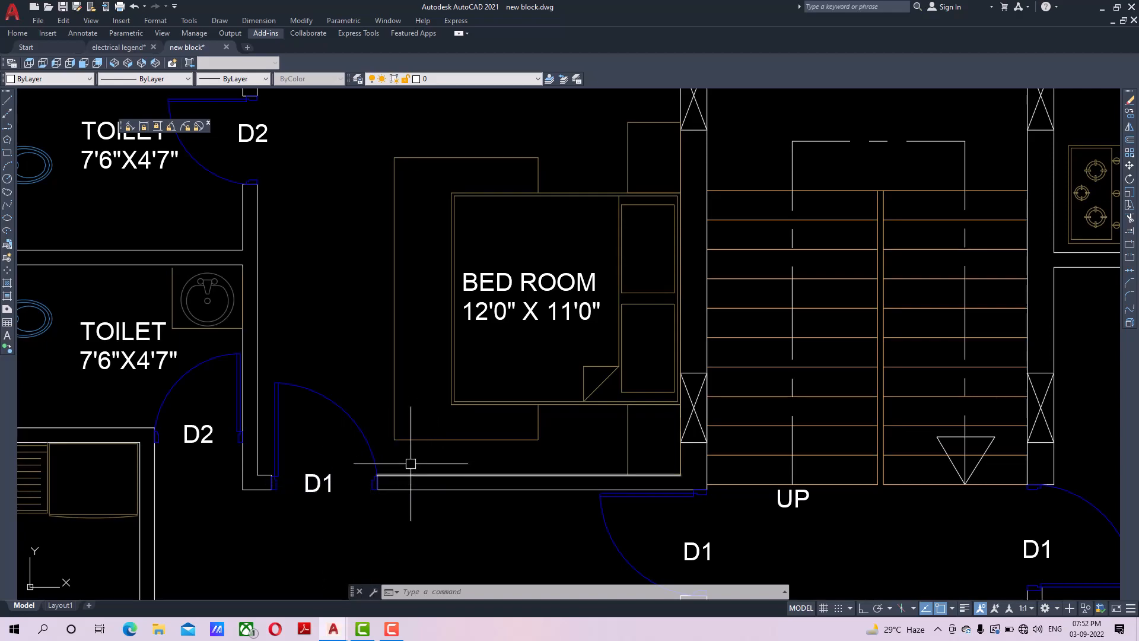
Examine the wall next to the bedroom's door D1 as a switch board location, up close and within the surrounding rooms.
scroll(326, 522, "down", 3)
scroll(378, 430, "up", 3)
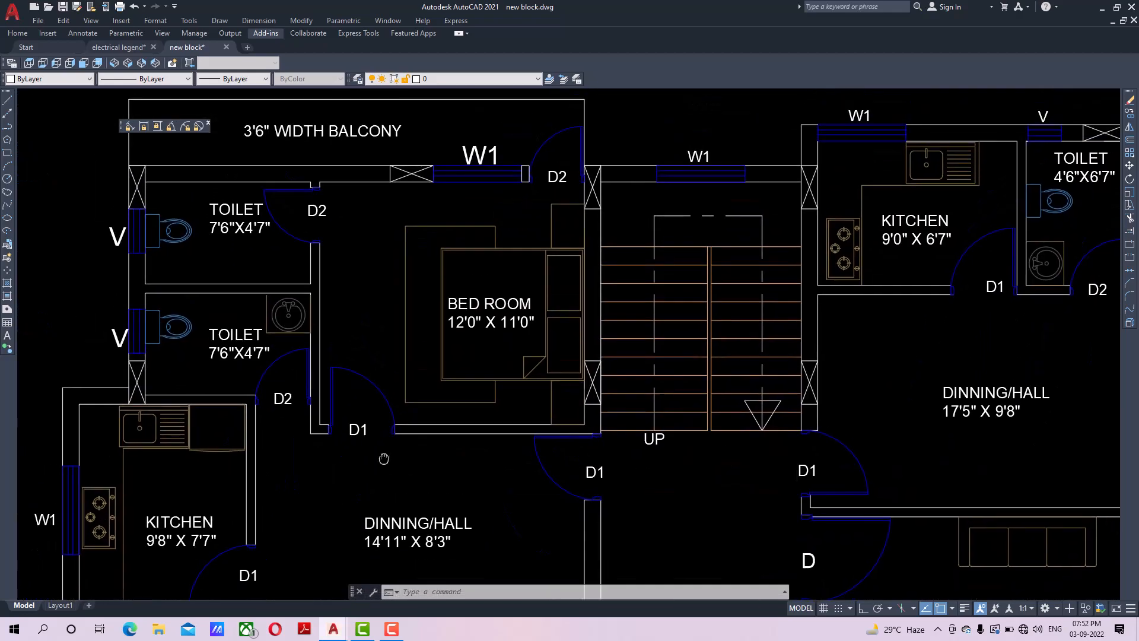
scroll(369, 463, "up", 4)
scroll(369, 498, "down", 2)
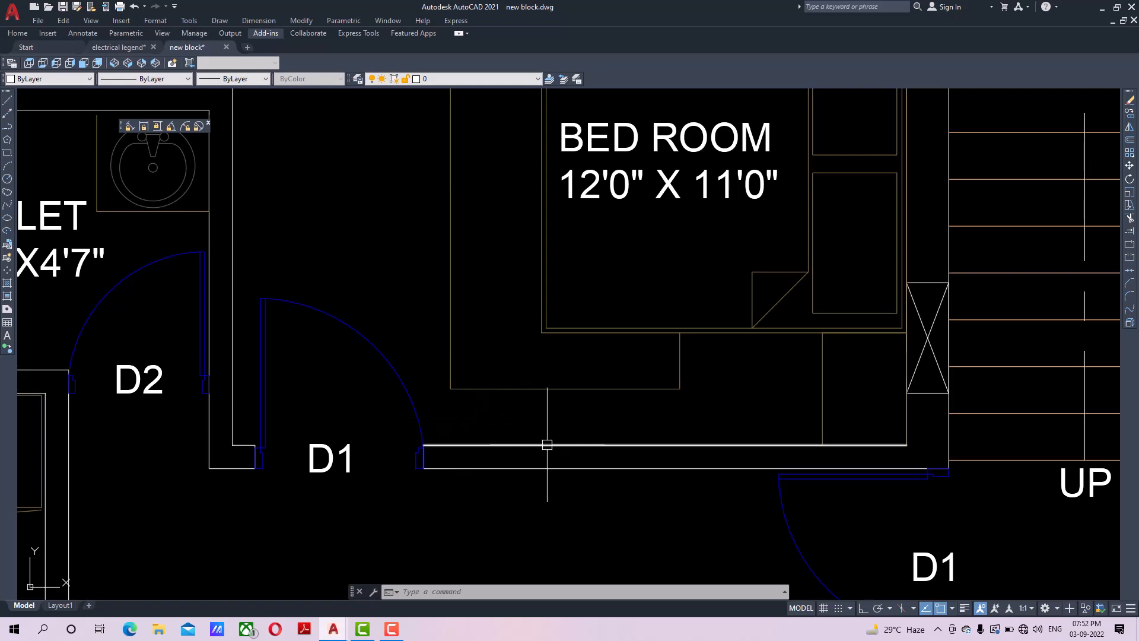
scroll(400, 506, "down", 4)
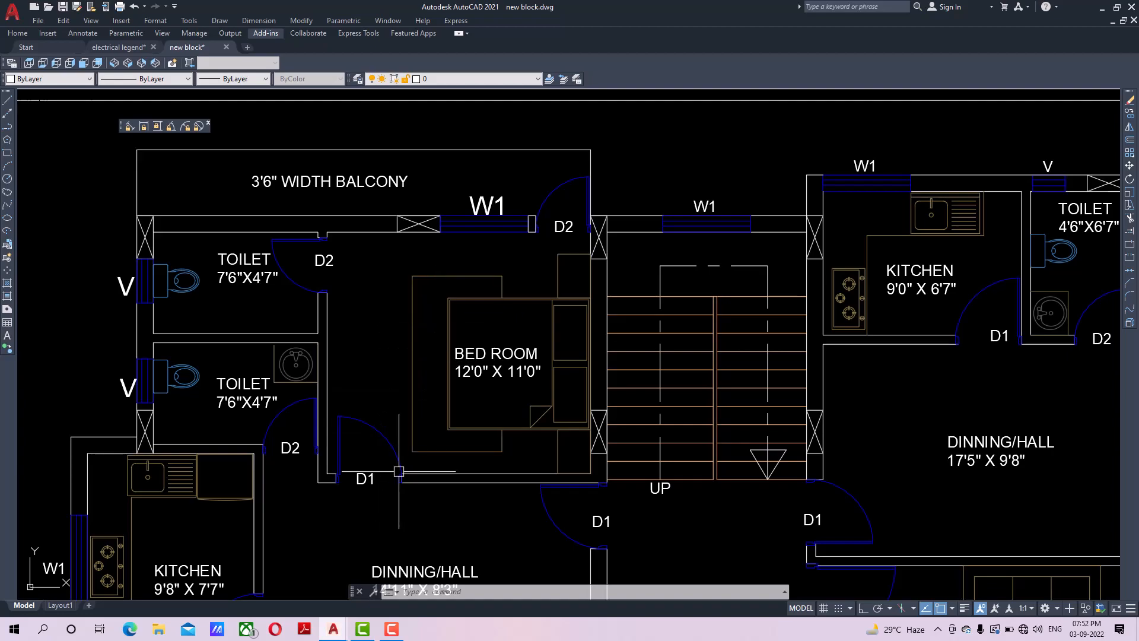
scroll(395, 475, "up", 3)
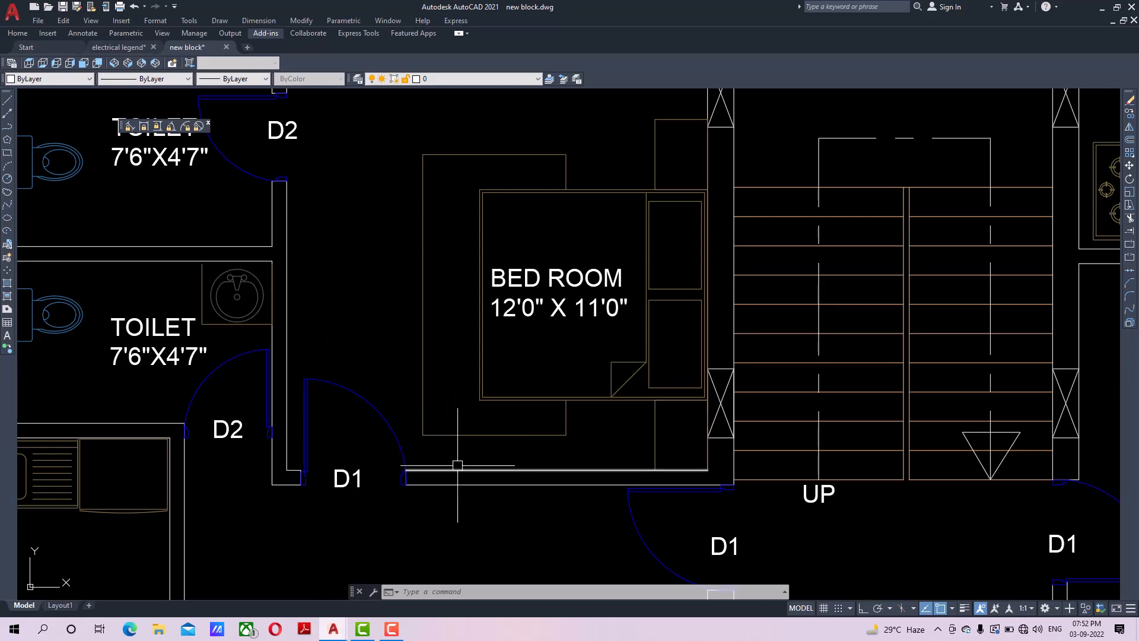
scroll(456, 466, "down", 2)
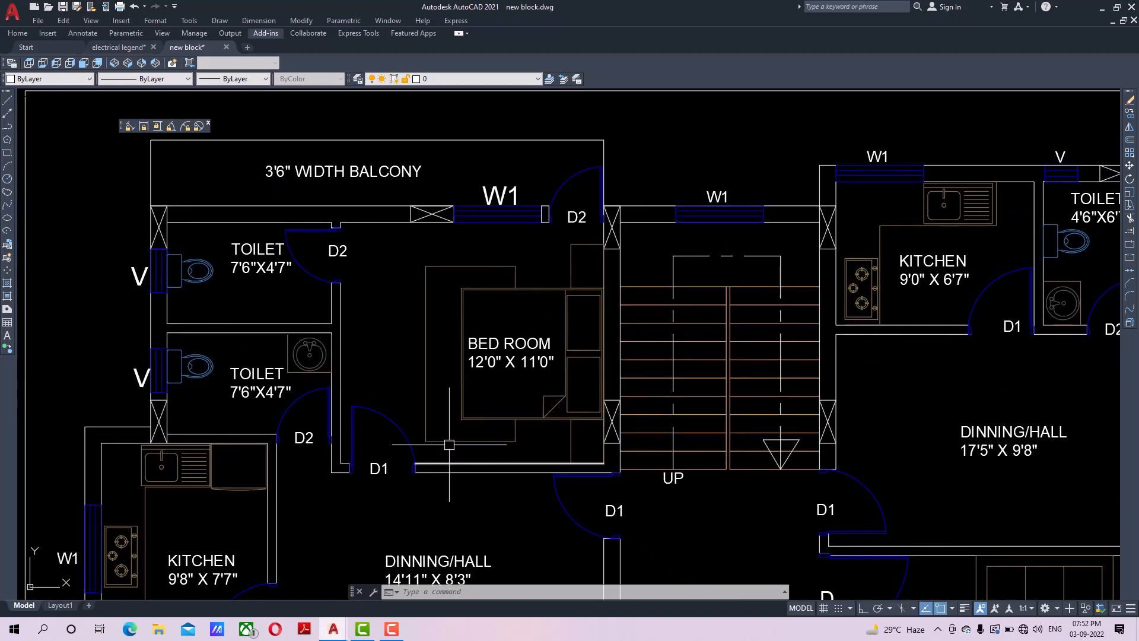
scroll(685, 397, "down", 4)
middle_click_drag(699, 440, 578, 423)
scroll(416, 398, "up", 6)
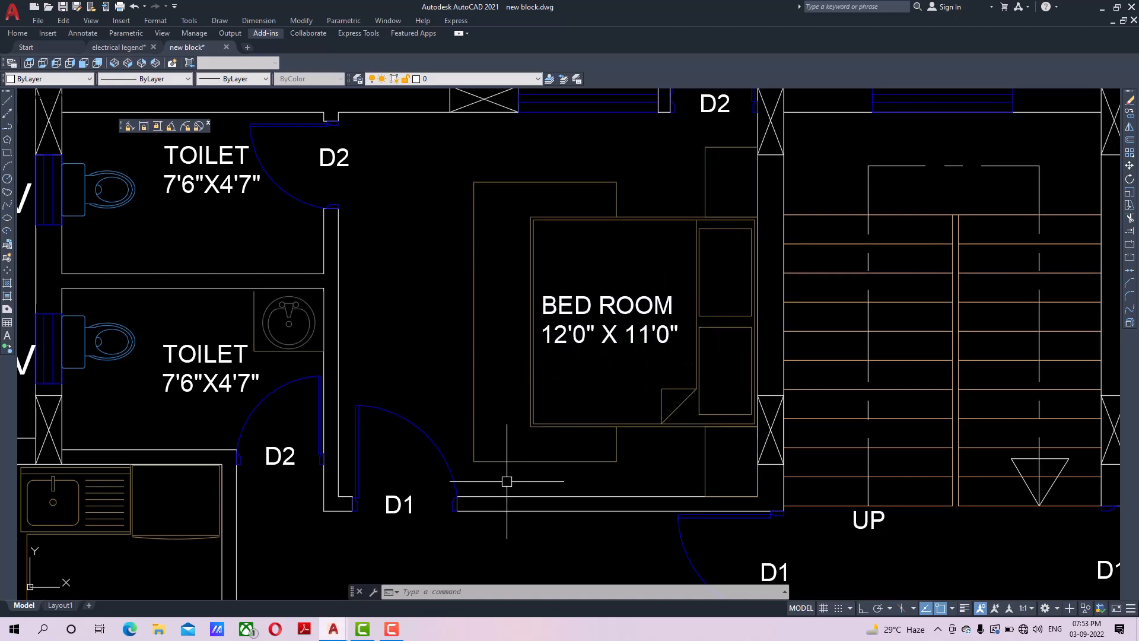
Review the legend's switch board symbols with C.F regulator and 6A socket as candidates for the bedroom.
scroll(481, 501, "down", 8)
scroll(481, 404, "up", 4)
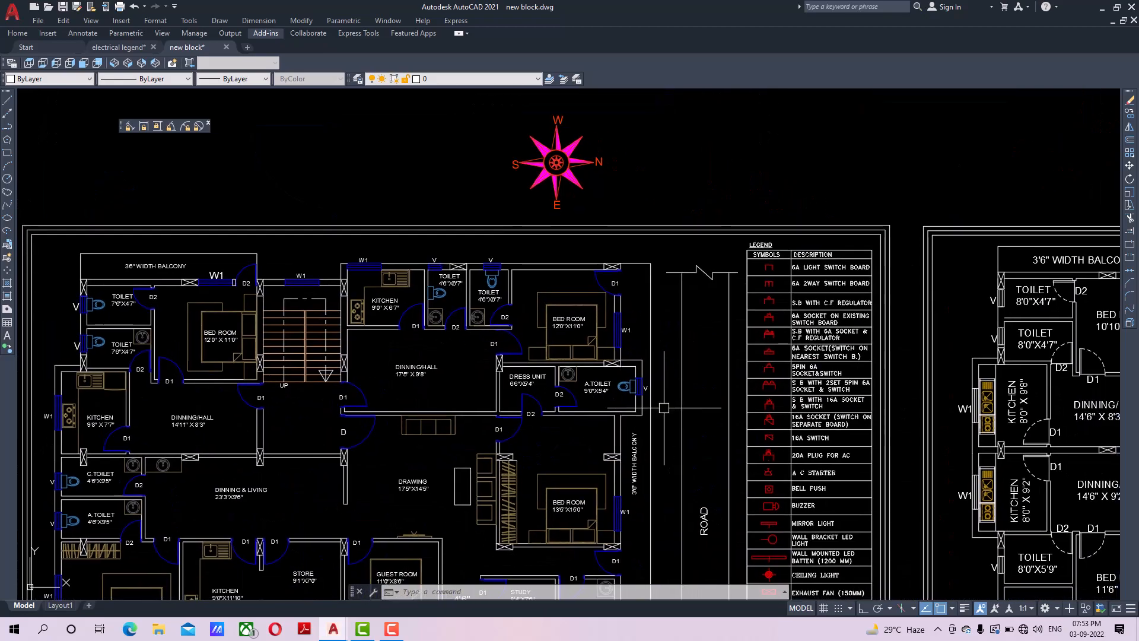
middle_click_drag(202, 374, 289, 359)
middle_click_drag(782, 356, 692, 364)
scroll(694, 365, "up", 4)
mouse_move(802, 379)
middle_mouse_down()
mouse_move(781, 367)
mouse_move(687, 421)
mouse_move(667, 489)
middle_mouse_up()
scroll(645, 300, "up", 2)
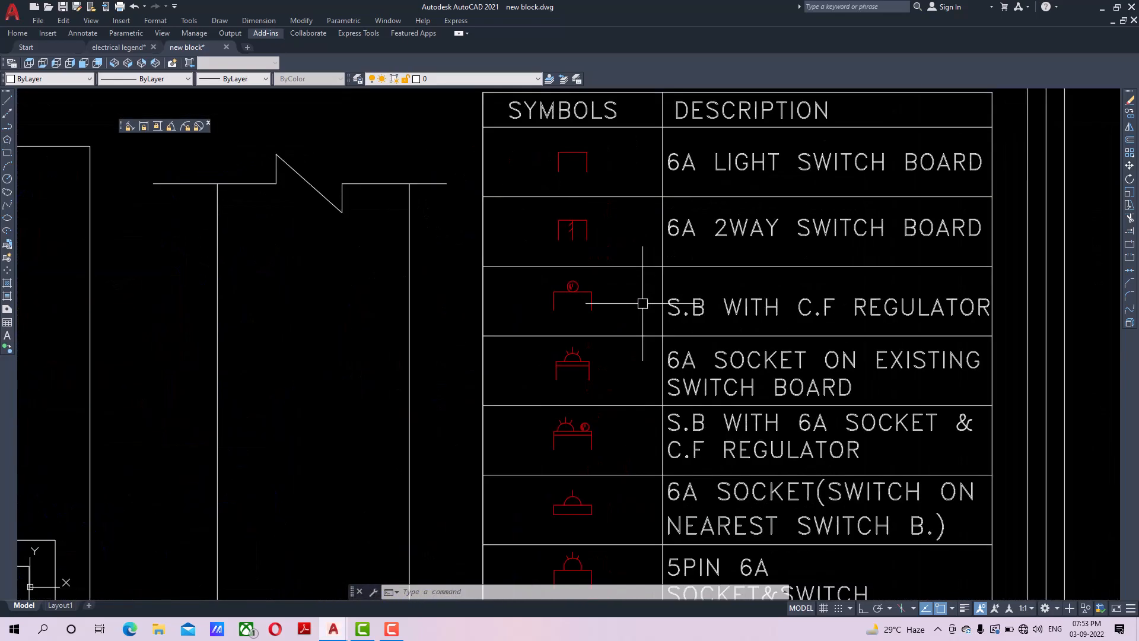
middle_click_drag(657, 402, 638, 321)
middle_click_drag(739, 358, 697, 356)
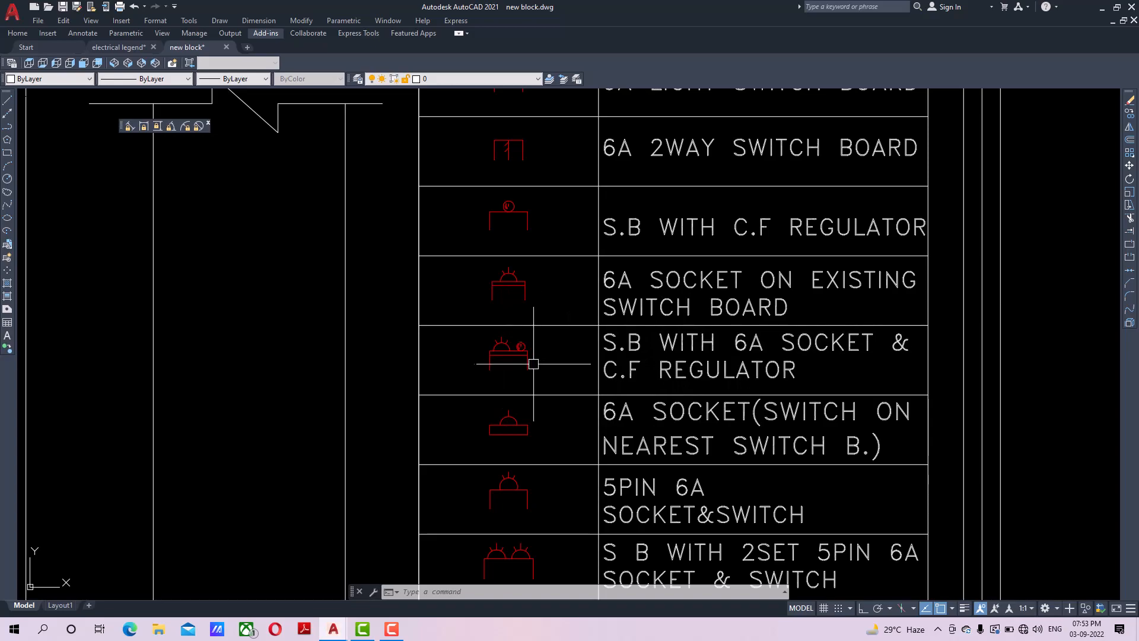
Return from the legend to the door D1 area of the 12'0" x 11'0" bedroom beside the staircase.
scroll(533, 364, "down", 4)
middle_click_drag(424, 374, 795, 342)
middle_click_drag(396, 339, 700, 341)
scroll(316, 341, "up", 2)
middle_click_drag(293, 357, 359, 337)
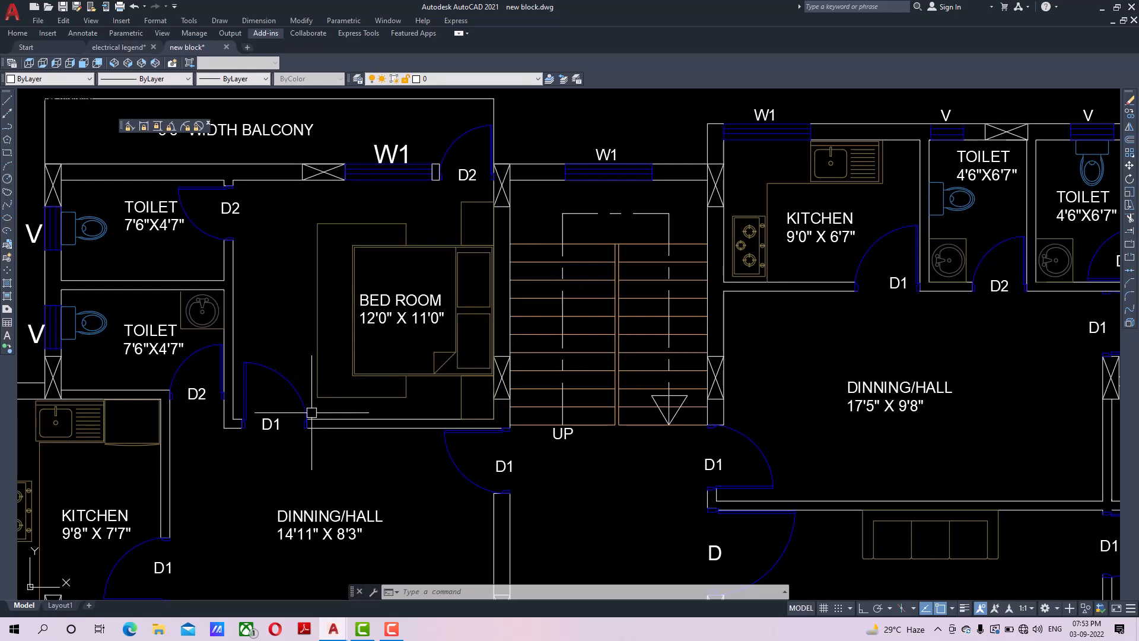
Copy the legend's 6A 2WAY SWITCH BOARD symbol onto the inner wall face beside the 12'0" x 11'0" bedroom's door D1.
scroll(412, 403, "down", 8)
scroll(637, 399, "up", 10)
middle_click_drag(430, 317, 526, 413)
middle_click_drag(474, 357, 547, 410)
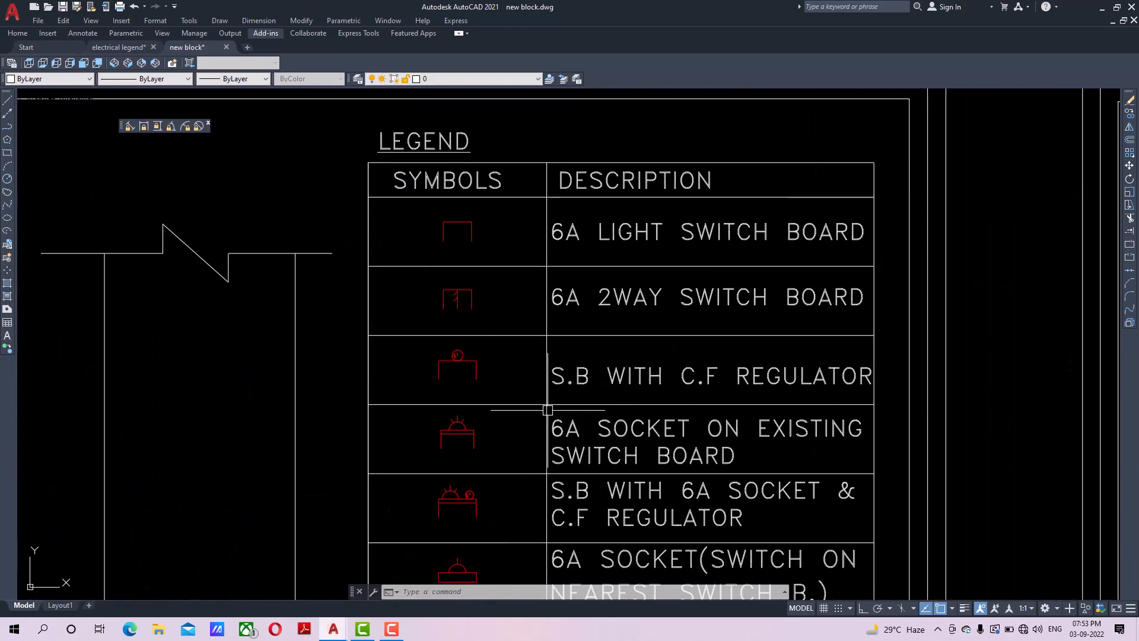
middle_click_drag(583, 309, 562, 345)
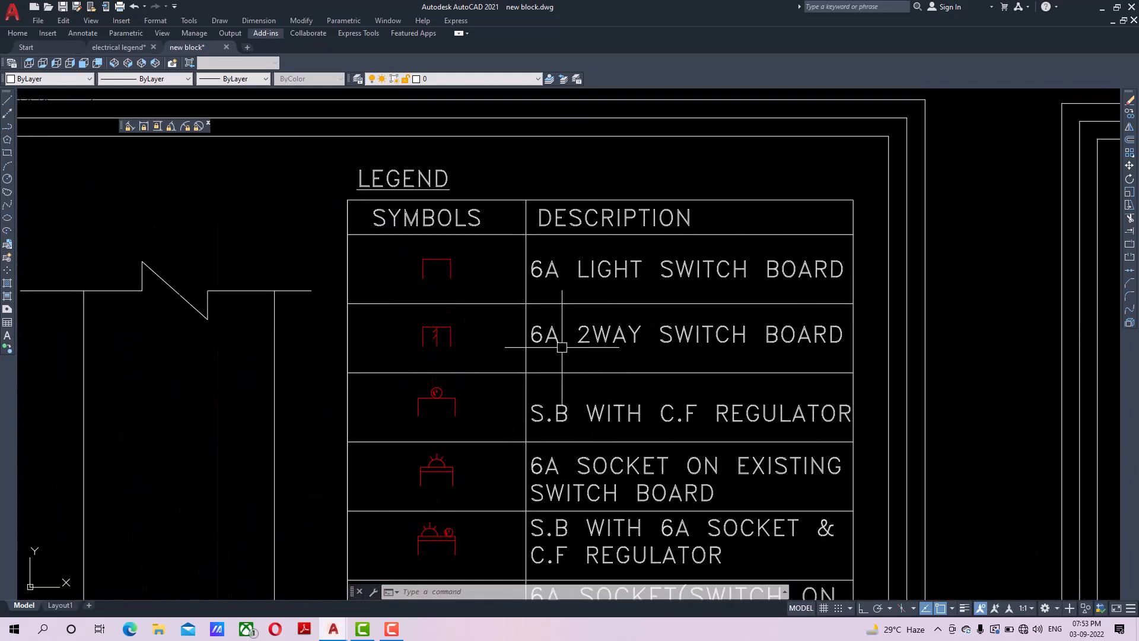
scroll(543, 343, "up", 2)
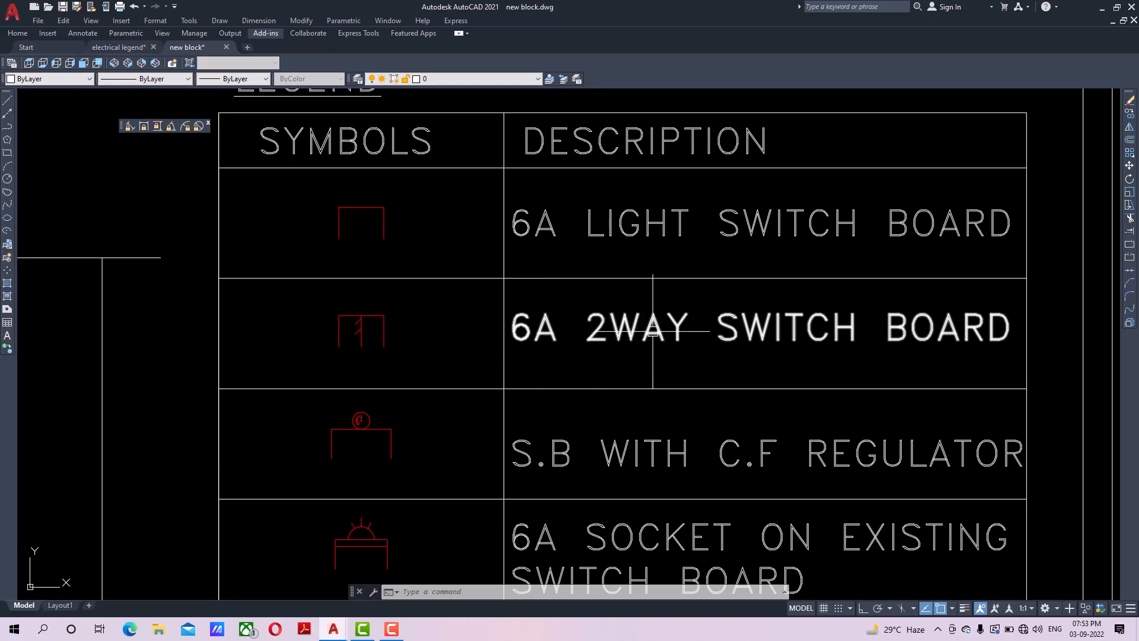
middle_click_drag(461, 346, 497, 346)
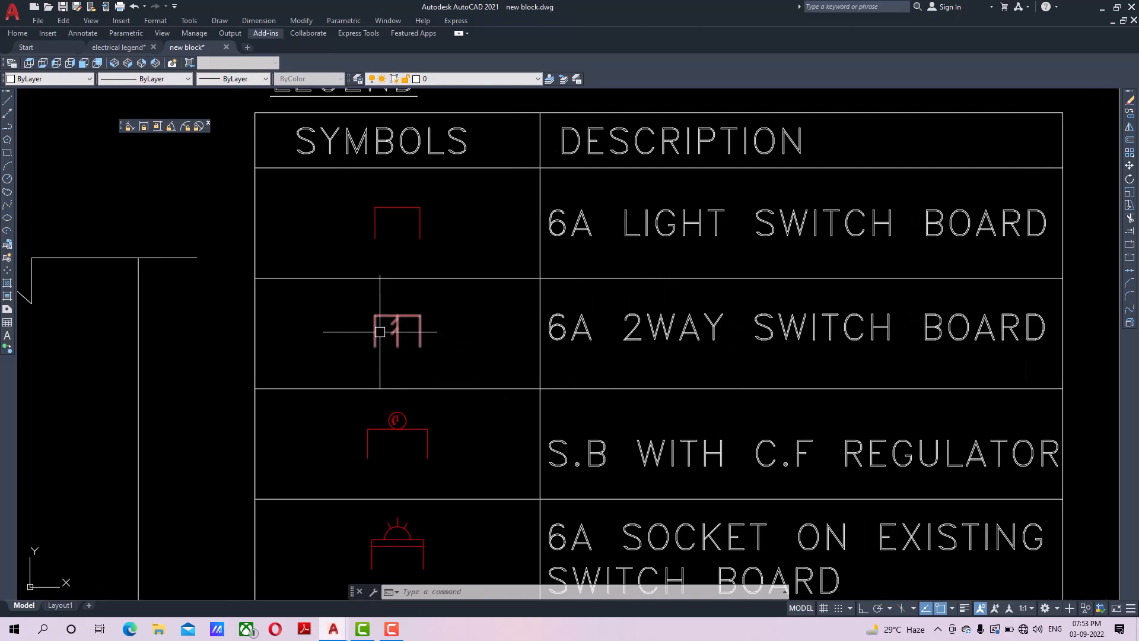
left_click(343, 302)
left_click(454, 383)
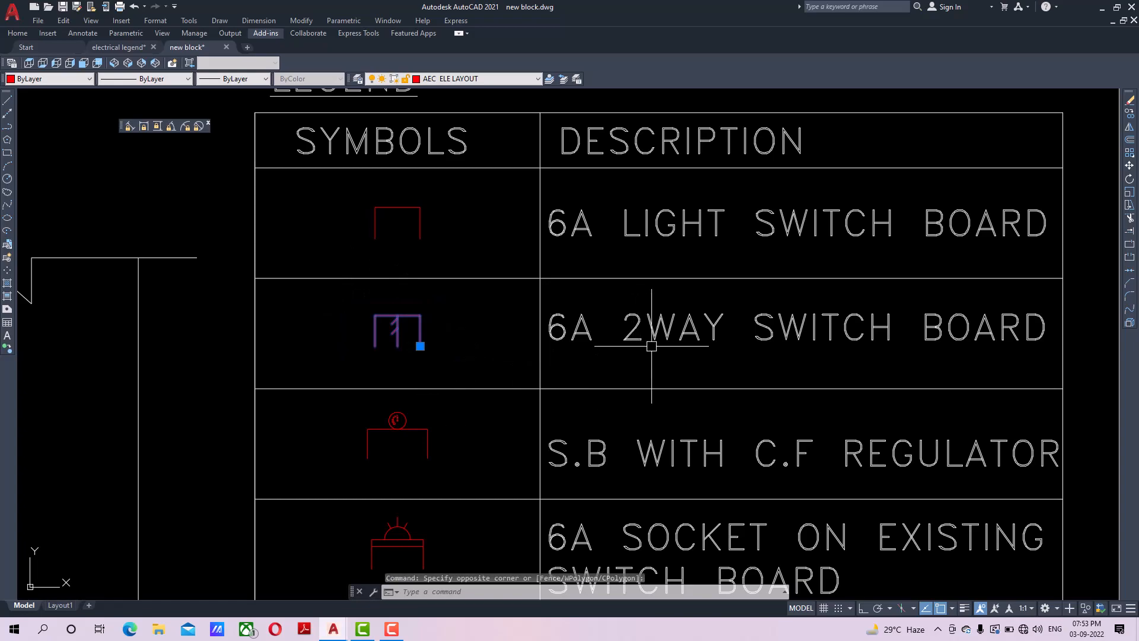
left_click(1129, 112)
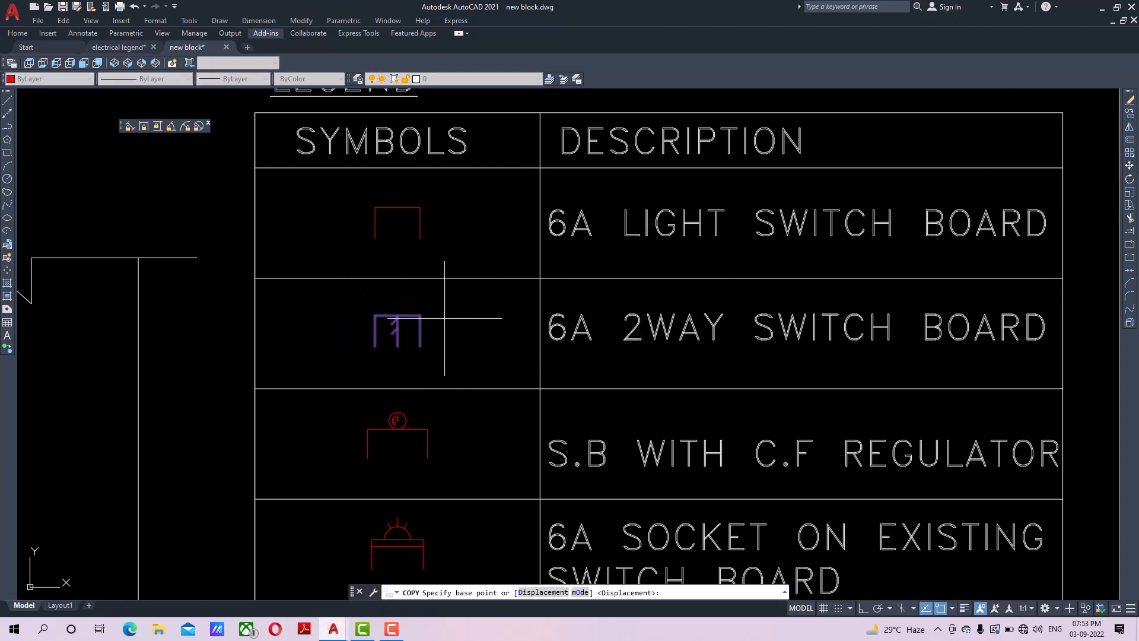
left_click(420, 346)
scroll(248, 348, "down", 8)
middle_click_drag(273, 391, 297, 391)
scroll(297, 392, "up", 10)
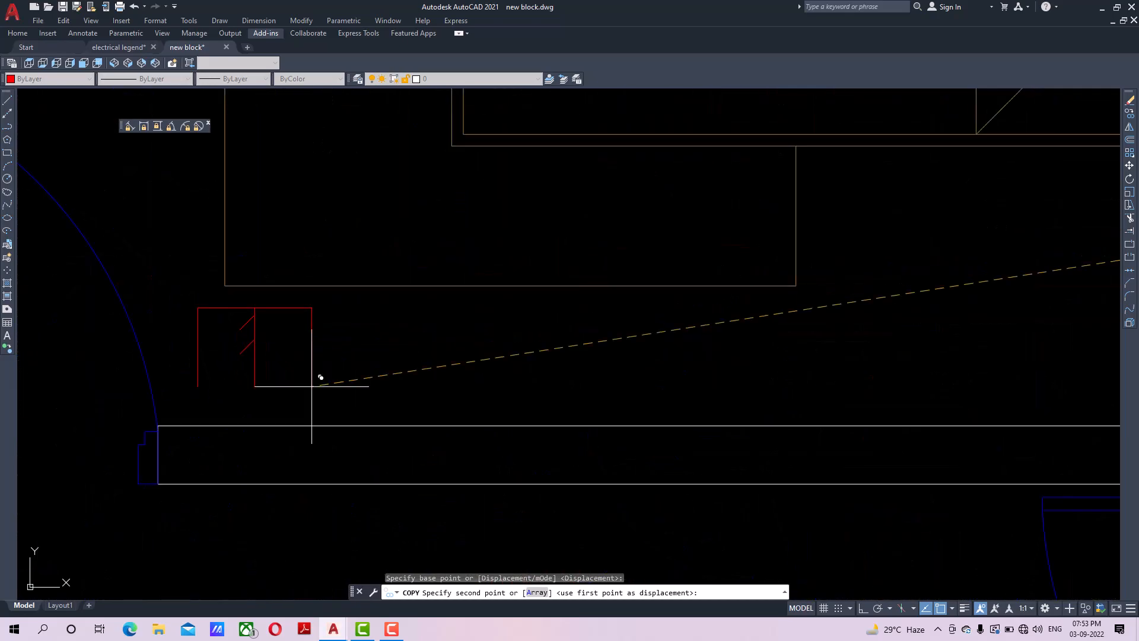
left_click(332, 424)
right_click(378, 369)
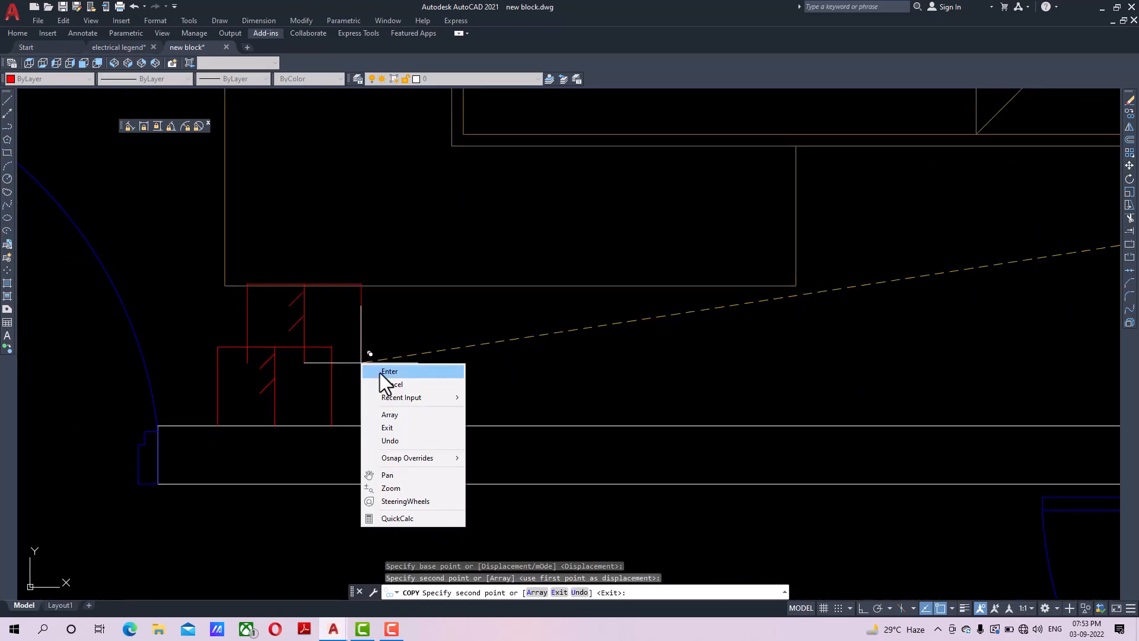
left_click(392, 375)
Move the 2-way switch board symbol by its lower left corner to the wall corner at door D1's jamb.
middle_click_drag(325, 392, 432, 362)
left_click(307, 296)
left_click(441, 400)
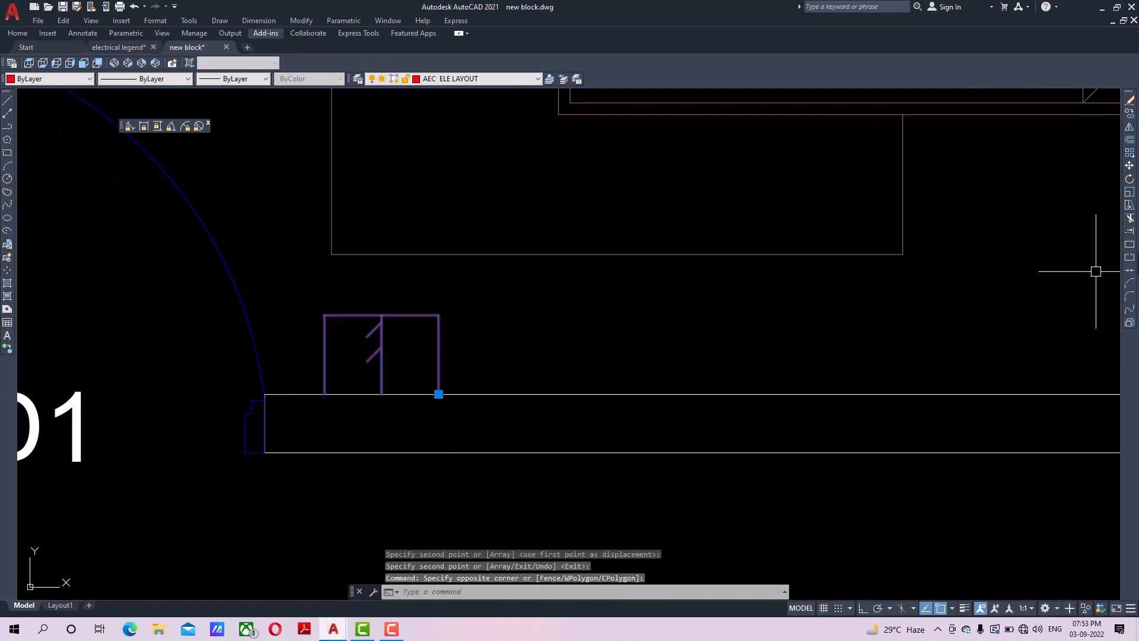
left_click(1129, 166)
left_click(324, 386)
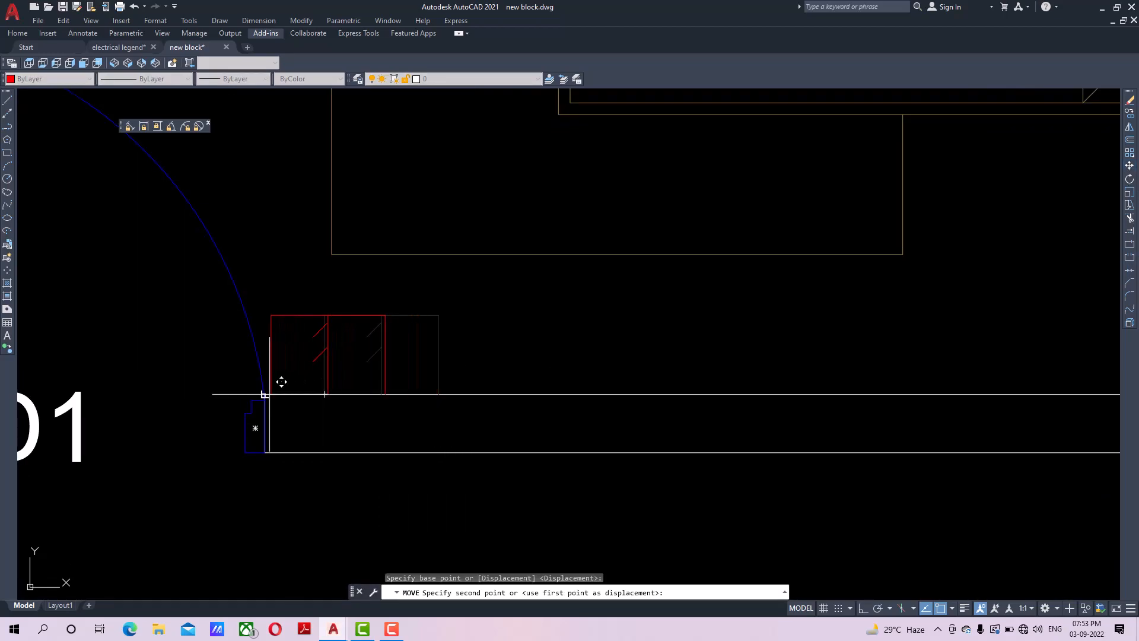
left_click(265, 394)
Move the 2-way switch board symbol 1' horizontally along the wall, away from door D1, with Ortho on.
left_click(255, 280)
left_click(390, 397)
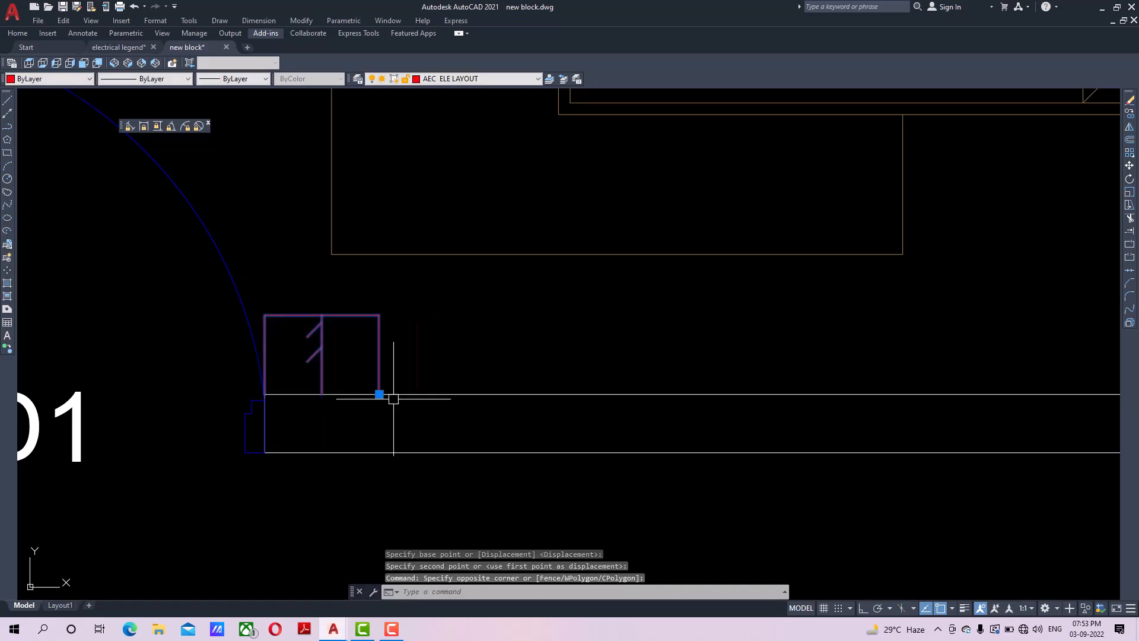
scroll(400, 400, "down", 8)
scroll(395, 398, "up", 4)
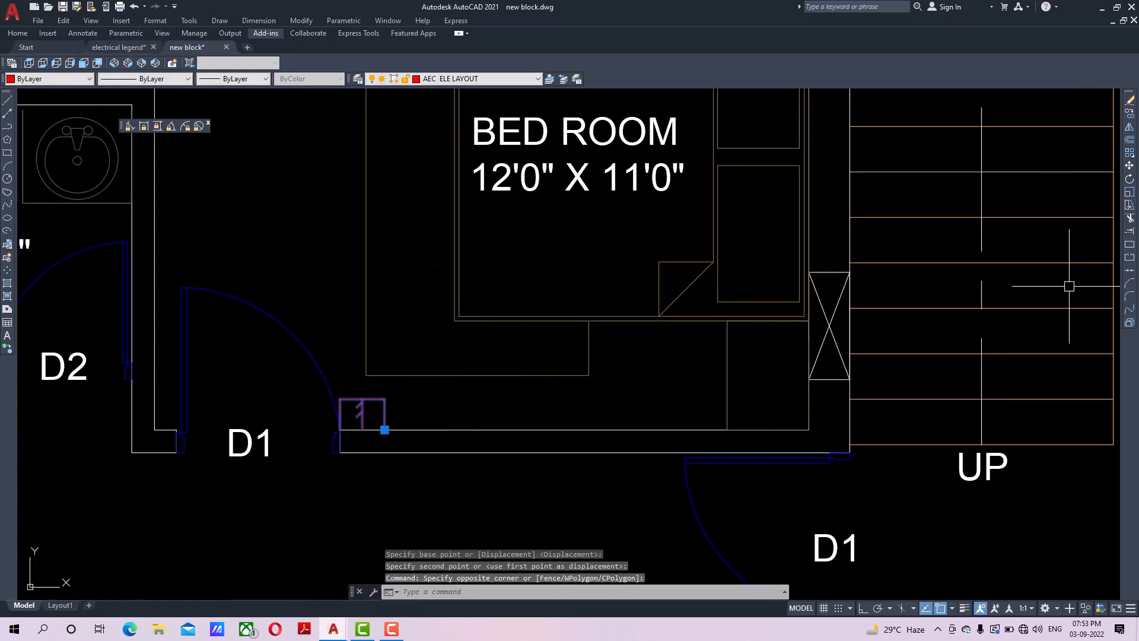
left_click(1129, 167)
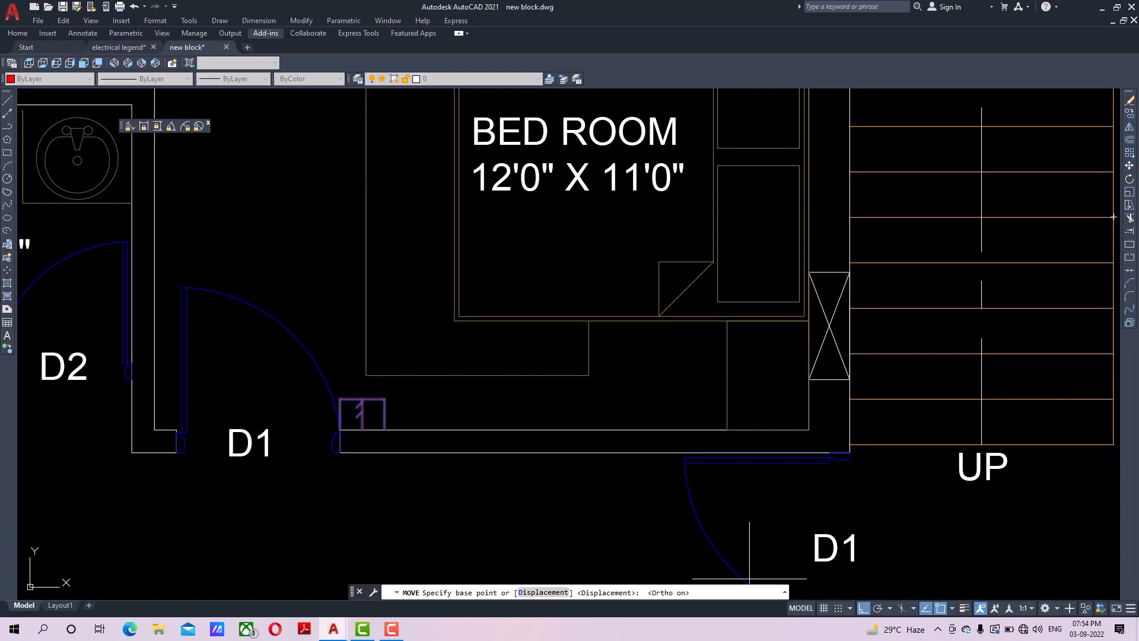
left_click(458, 499)
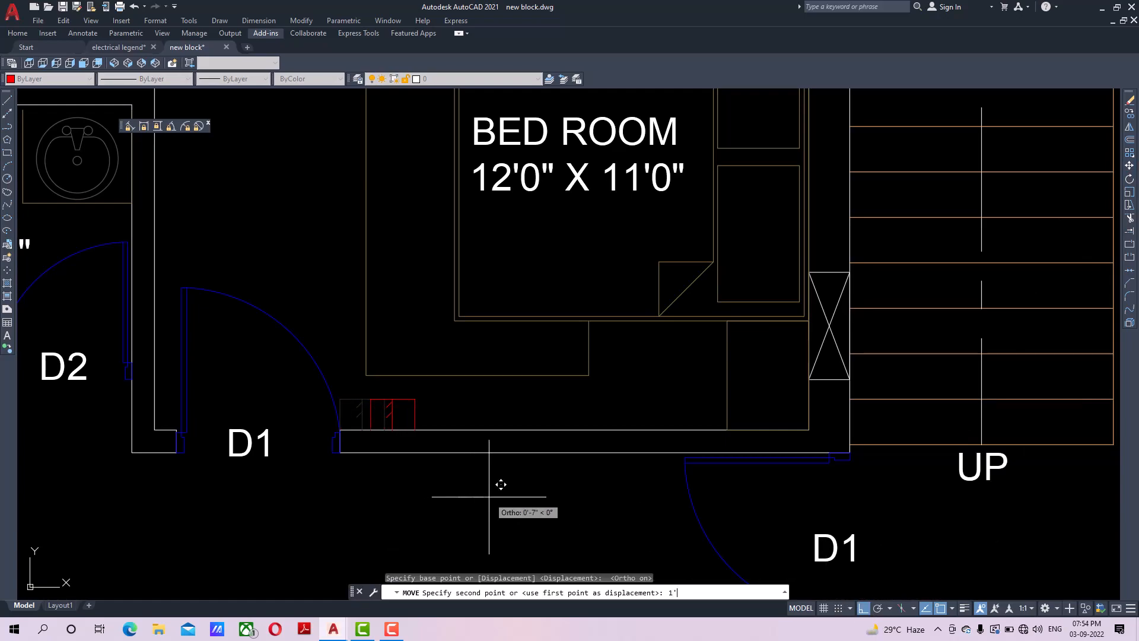
type("1'")
key("Return")
Check the 2-way switch board's position beside door D1, up close and within the bedroom.
middle_click_drag(353, 453, 383, 448)
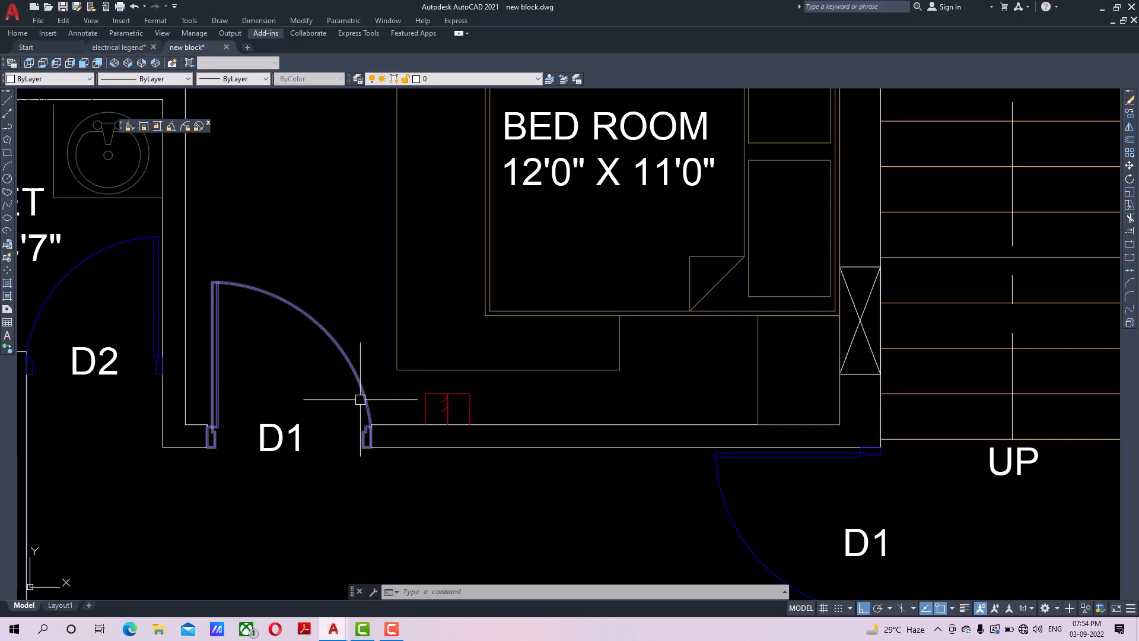
middle_click_drag(401, 434, 387, 436)
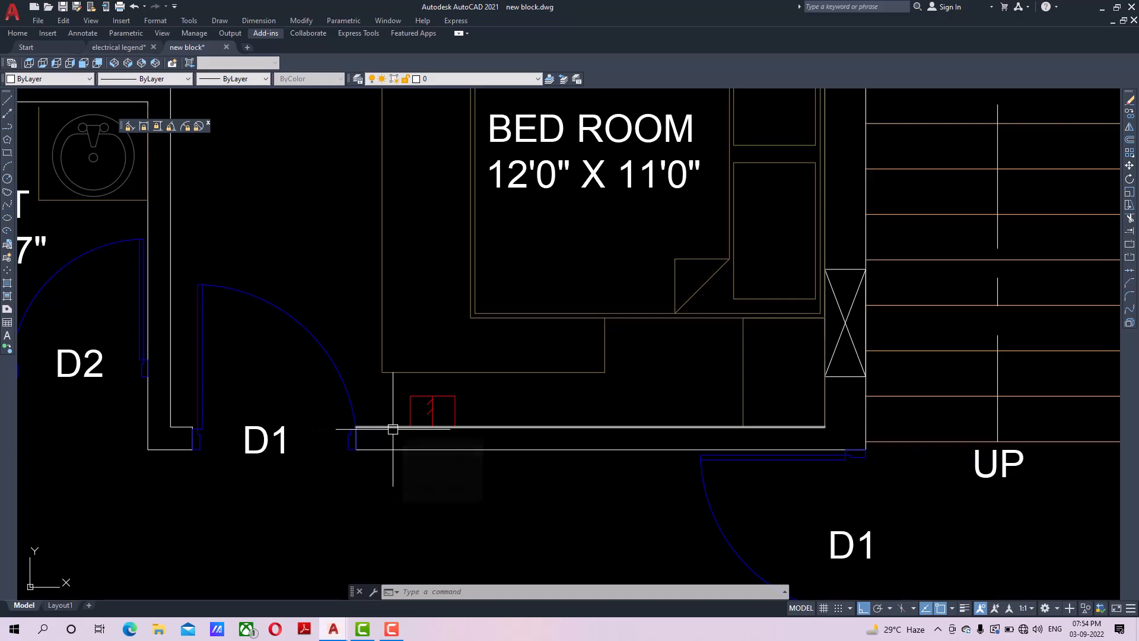
scroll(440, 412, "down", 2)
middle_click_drag(440, 411, 427, 439)
scroll(427, 439, "up", 2)
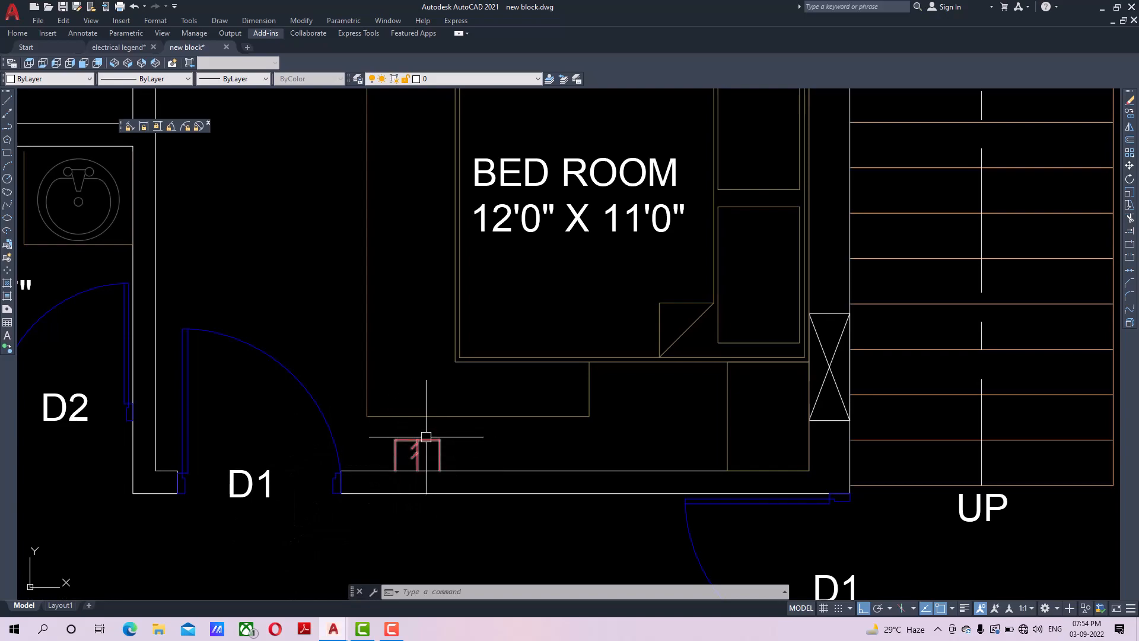
scroll(426, 437, "down", 2)
middle_click_drag(424, 451, 368, 476)
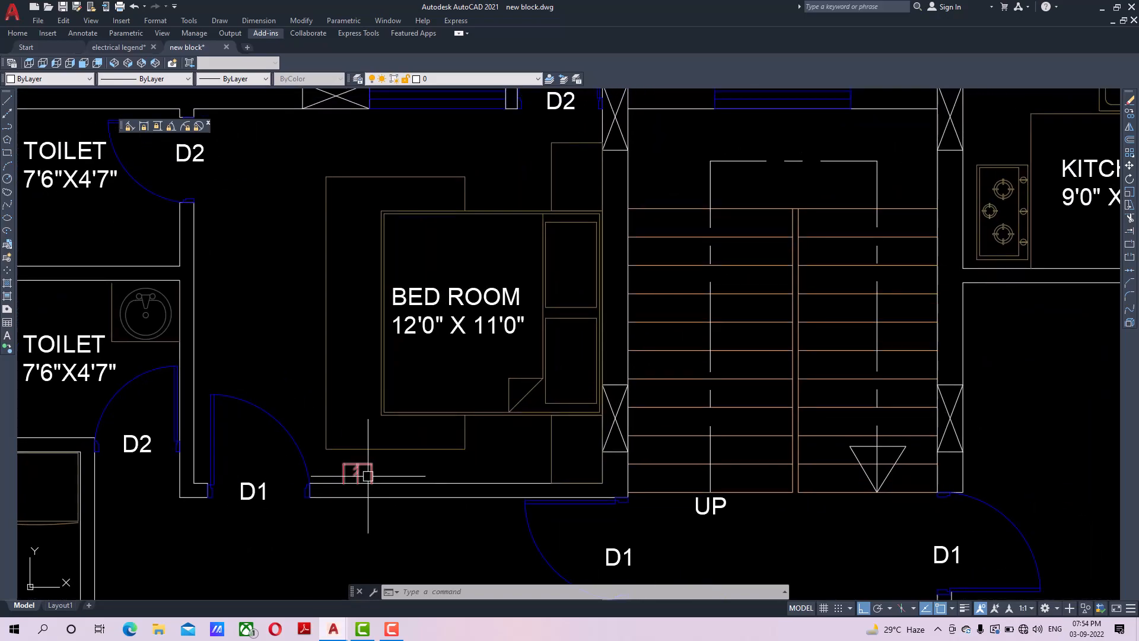
Review the legend's mirror, wall bracket, batten and ceiling light symbols as candidates for the bedroom.
scroll(371, 473, "down", 2)
scroll(372, 472, "down", 2)
middle_click_drag(825, 447, 587, 388)
scroll(773, 380, "up", 2)
middle_click_drag(773, 380, 675, 302)
middle_click_drag(667, 463, 624, 341)
middle_click_drag(621, 413, 607, 294)
scroll(567, 317, "up", 4)
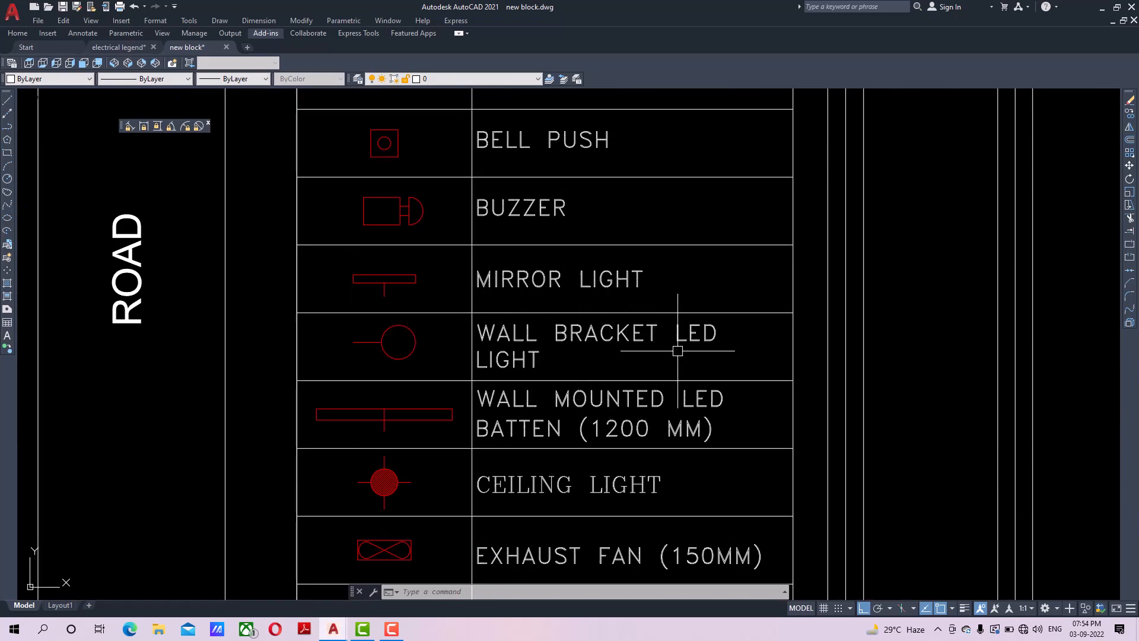
middle_click_drag(540, 369, 540, 336)
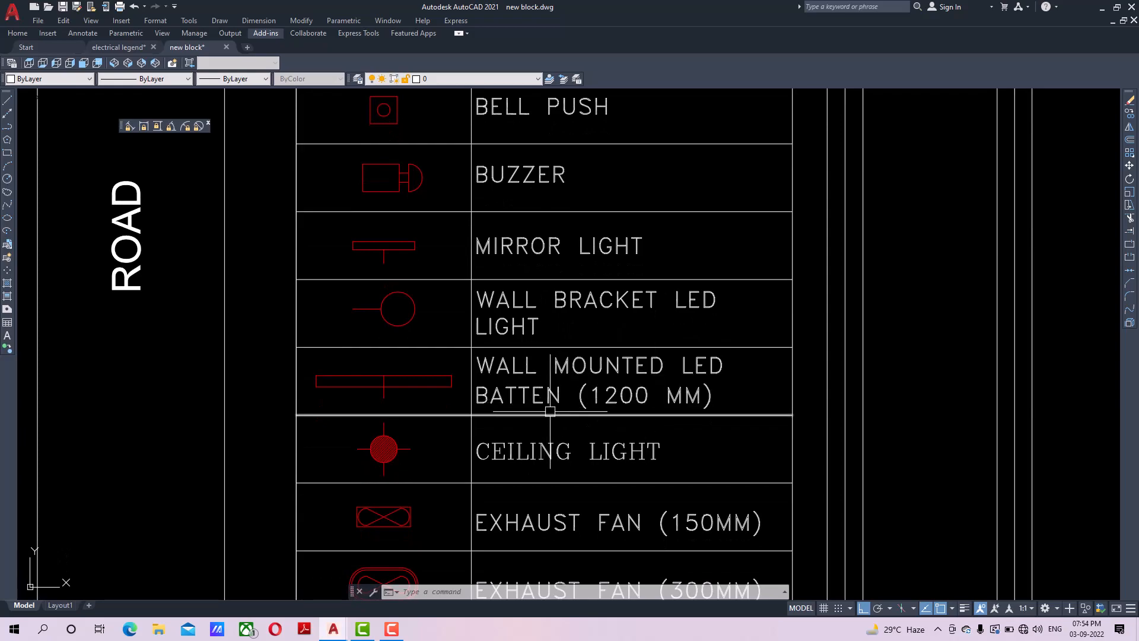
middle_click_drag(550, 411, 597, 396)
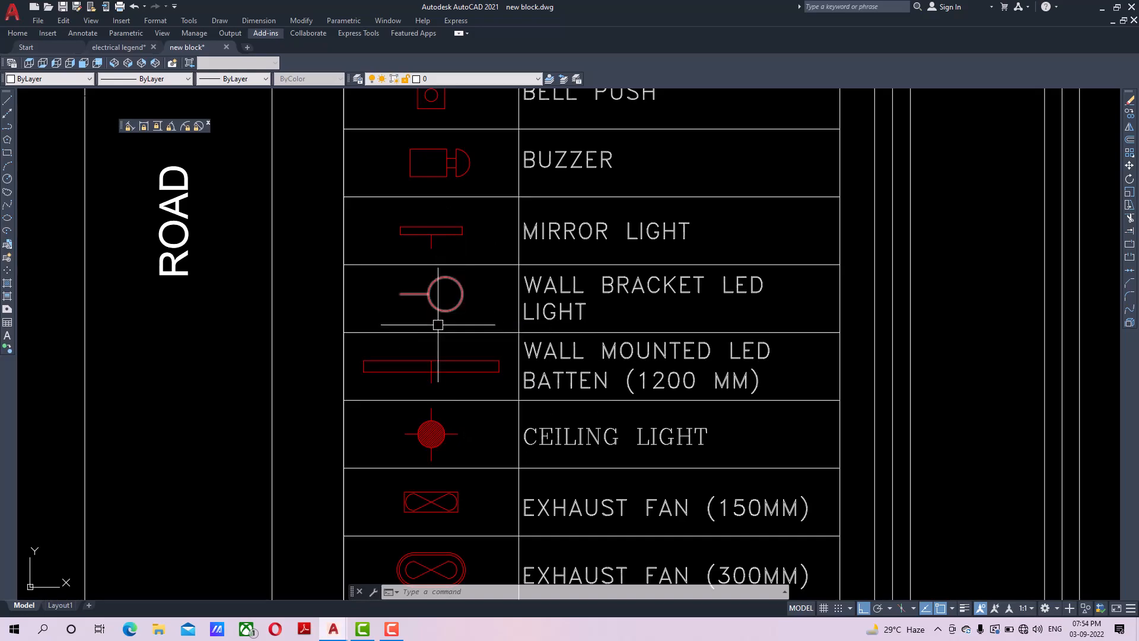
Copy the WALL MOUNTED LED BATTEN (1200 MM) symbol onto the bedroom's door D1 wall, centred between the side walls using Mid Between 2 Points.
left_click(442, 381)
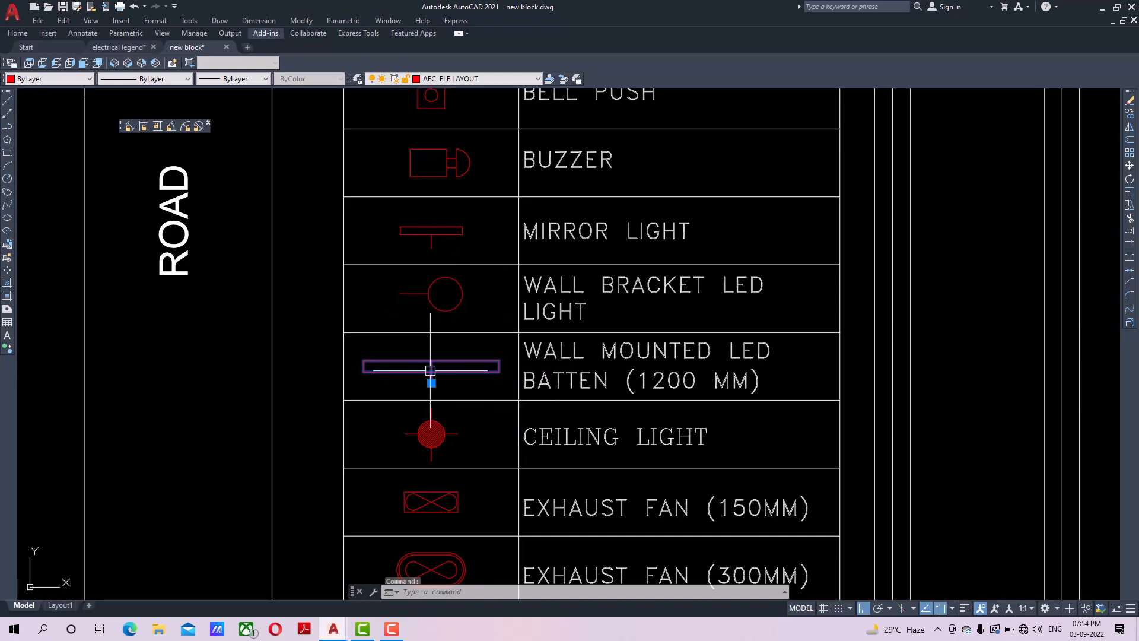
left_click(1130, 114)
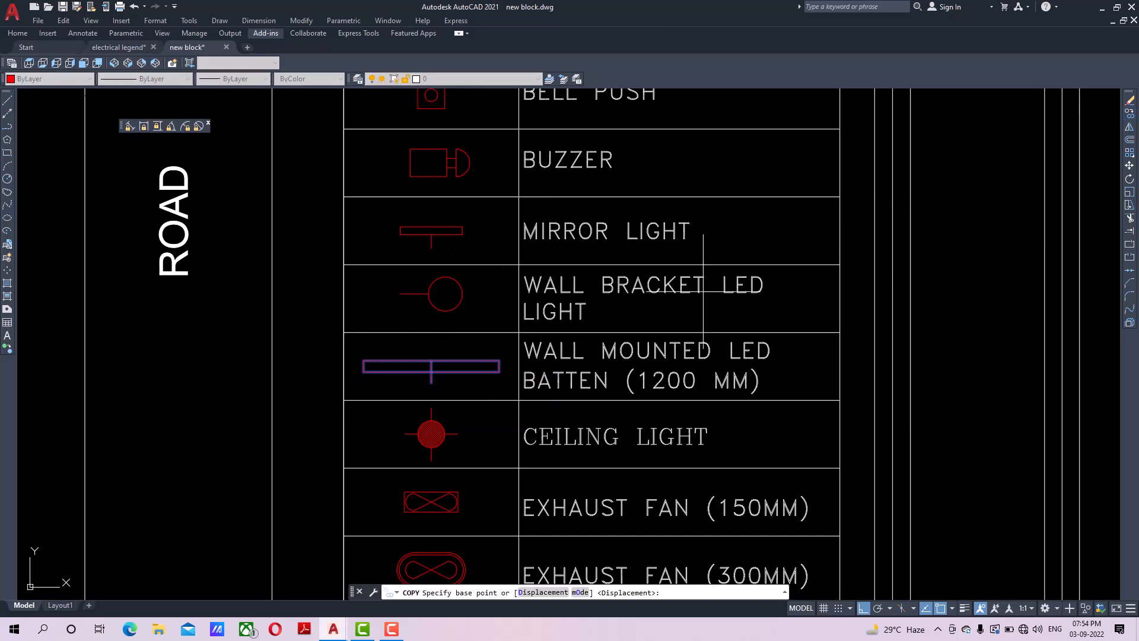
left_click(432, 382)
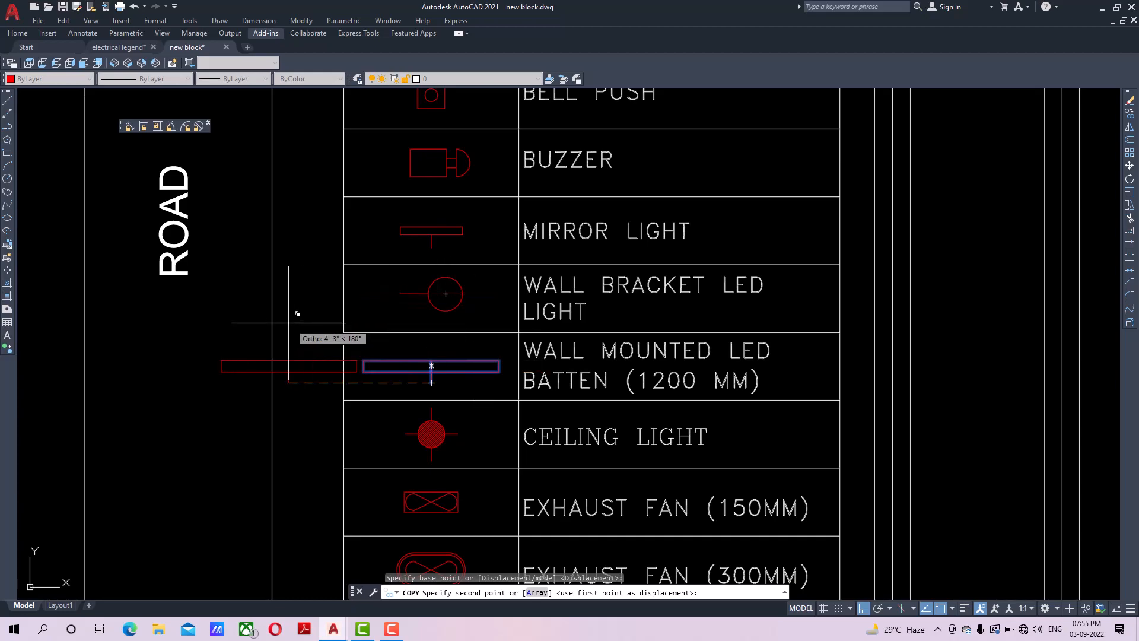
scroll(313, 289, "down", 6)
scroll(313, 289, "down", 2)
middle_click_drag(30, 255, 270, 307)
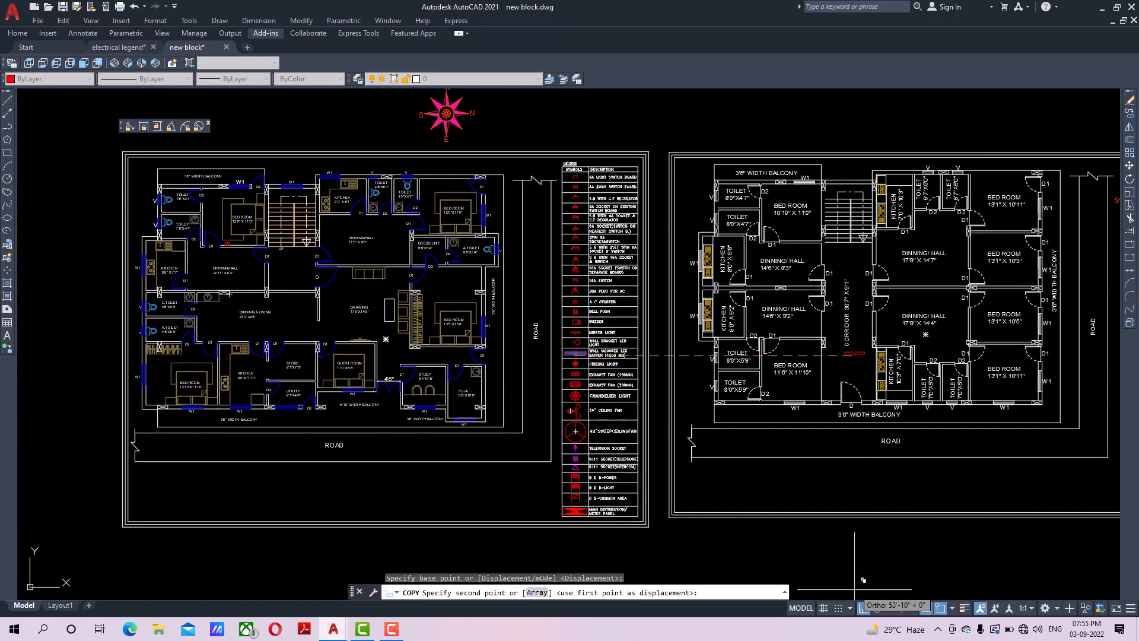
left_click(864, 608)
scroll(255, 249, "up", 5)
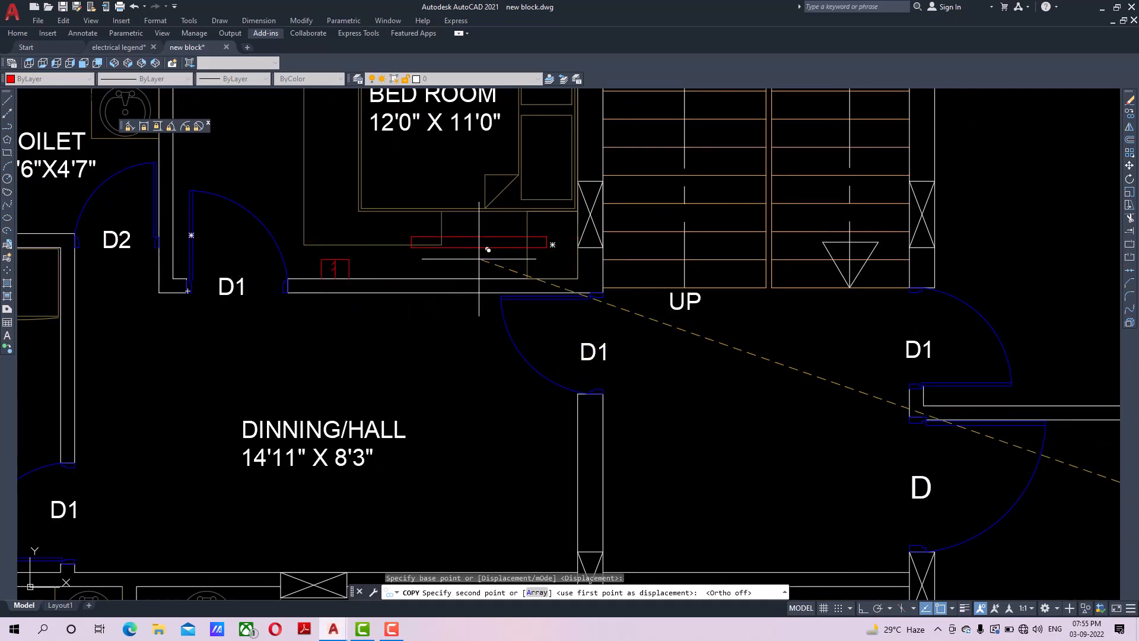
right_click(438, 266, "shift")
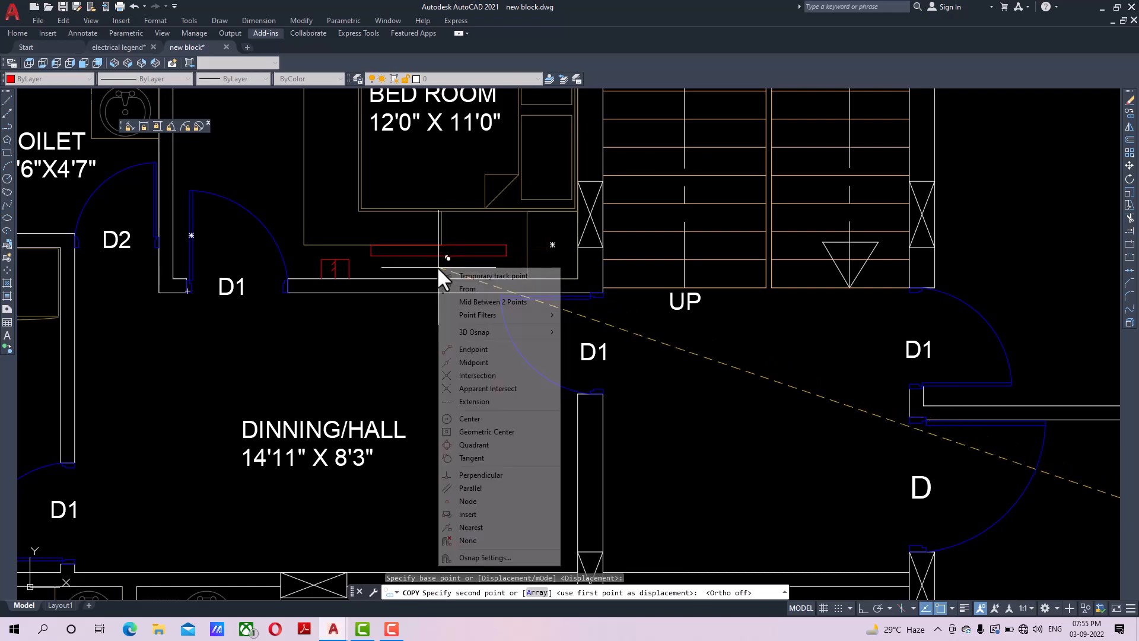
left_click(484, 303)
scroll(160, 270, "up", 5)
left_click(196, 297)
middle_click_drag(474, 296, 97, 296)
left_click(849, 296)
scroll(635, 299, "down", 3)
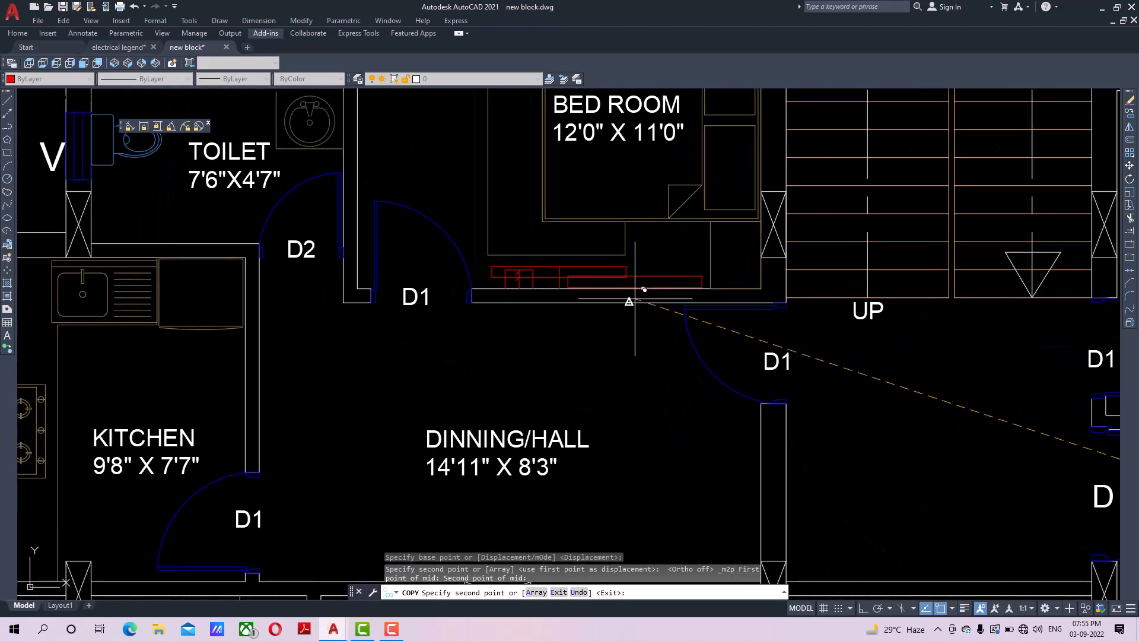
key("Escape")
Check the LED batten's placement over the switch board in the bedroom and return to the legend's light symbols.
mouse_move(610, 300)
middle_mouse_down()
mouse_move(569, 323)
mouse_move(506, 410)
middle_mouse_up()
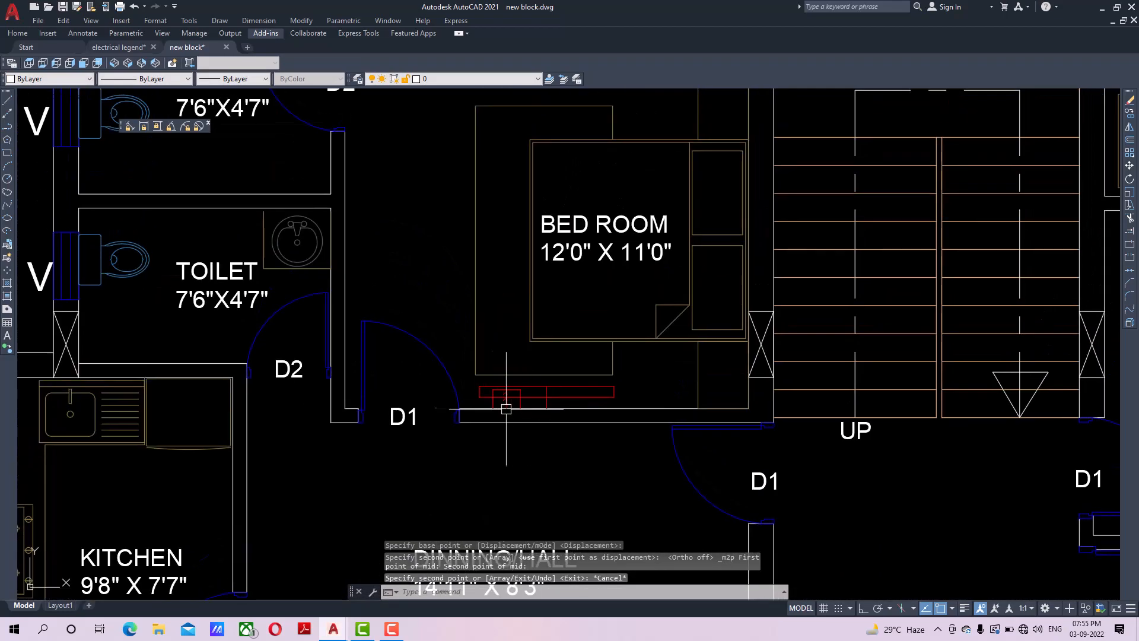
scroll(506, 410, "up", 4)
scroll(478, 402, "down", 2)
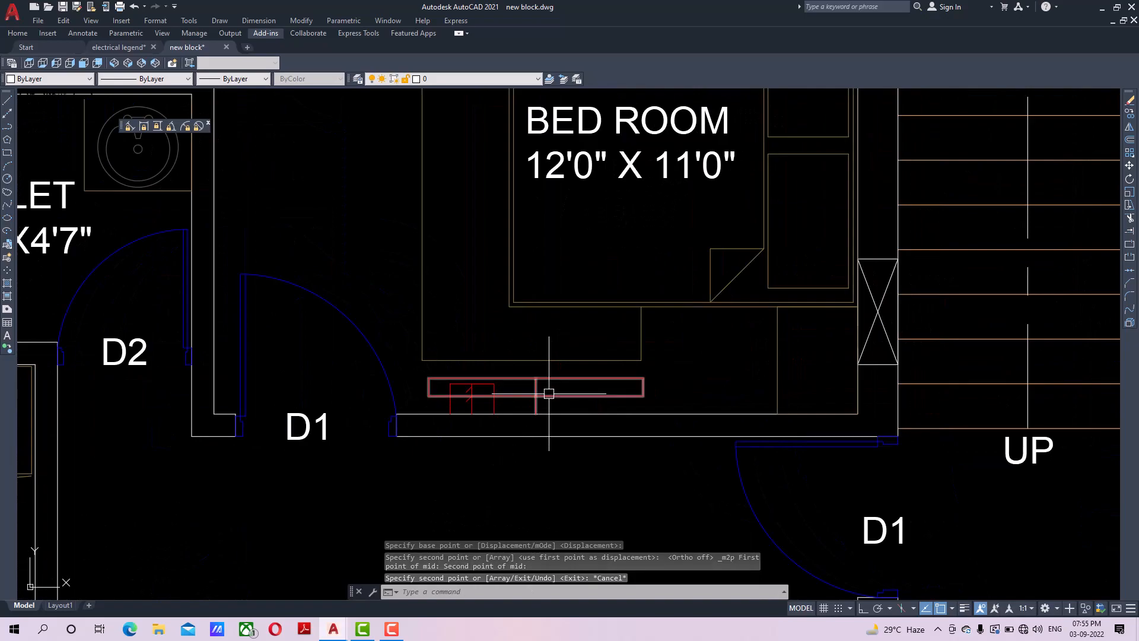
scroll(515, 409, "down", 4)
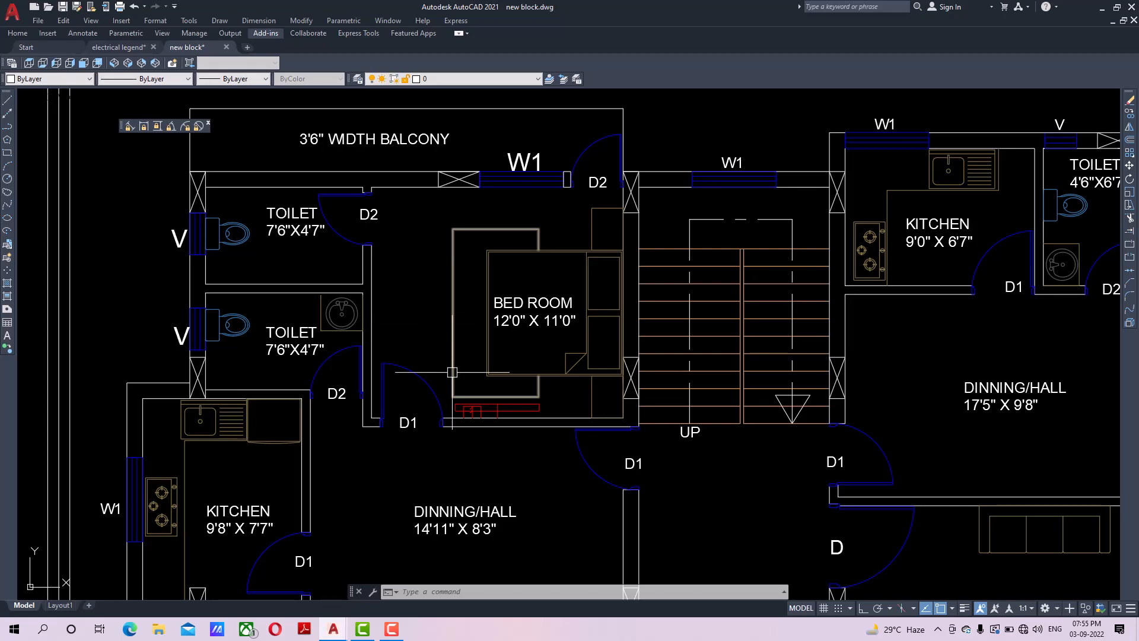
middle_click_drag(990, 402, 774, 410)
scroll(741, 414, "down", 2)
scroll(566, 416, "up", 2)
scroll(538, 316, "down", 2)
middle_click_drag(842, 399, 578, 382)
scroll(861, 356, "up", 4)
middle_click_drag(863, 401, 779, 225)
middle_click_drag(801, 373, 771, 270)
mouse_move(751, 388)
middle_mouse_down()
mouse_move(751, 269)
mouse_move(735, 271)
middle_mouse_up()
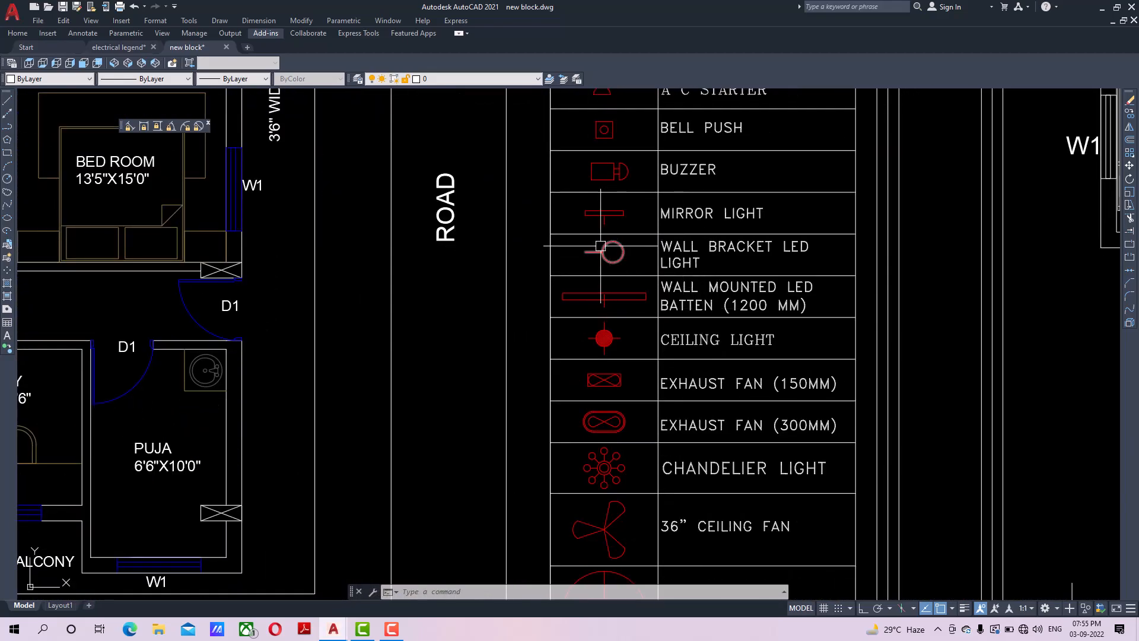
Copy the WALL BRACKET LED LIGHT symbol from the legend onto the bedroom's window W1 wall, centred using Mid Between 2 Points.
scroll(600, 245, "up", 2)
left_click(606, 265)
left_click(1130, 113)
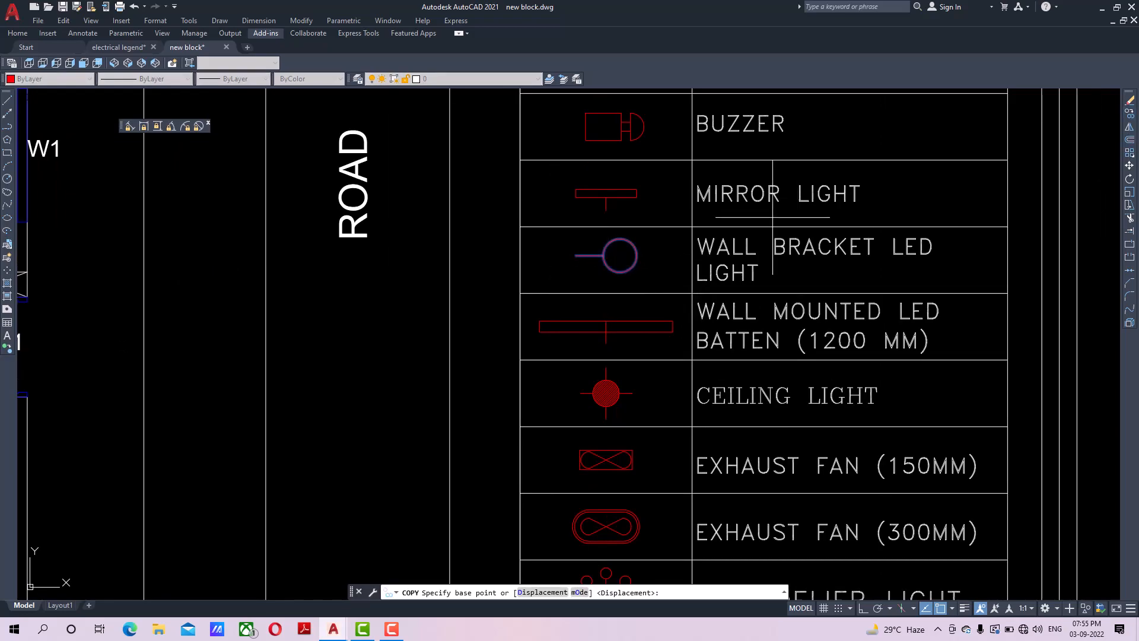
left_click(575, 255)
scroll(575, 255, "down", 4)
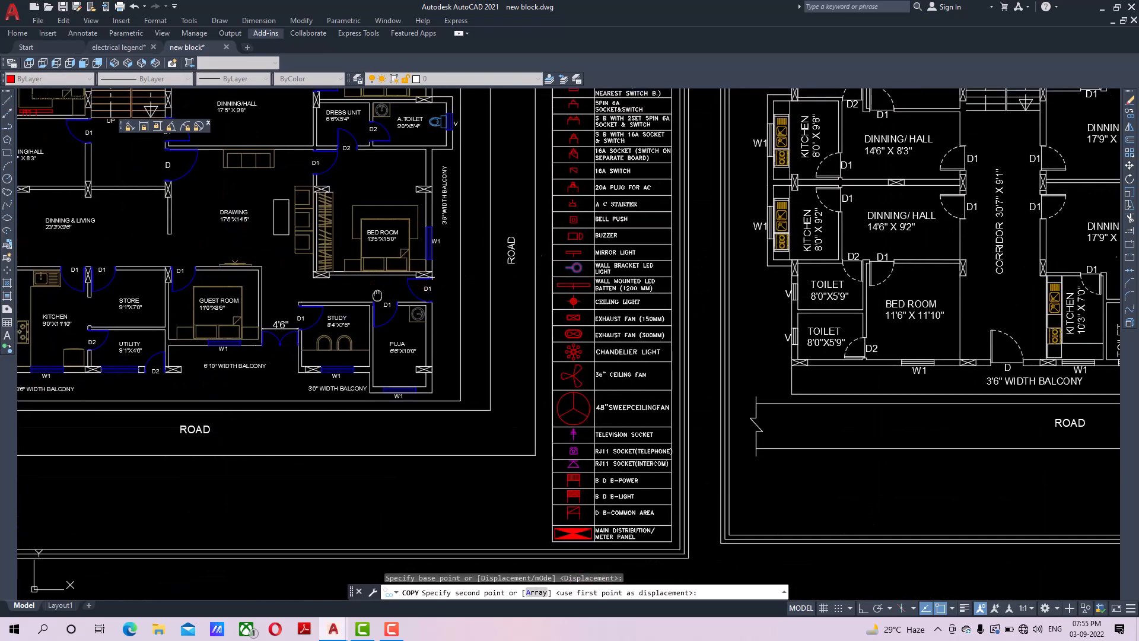
scroll(397, 270, "up", 2)
scroll(397, 270, "up", 5)
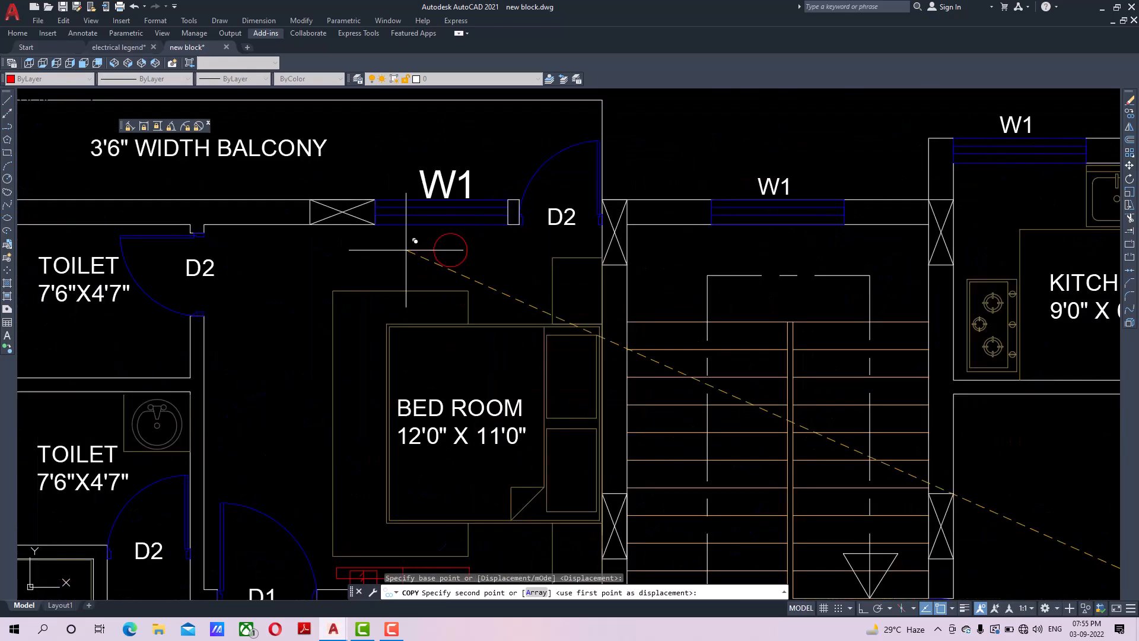
right_click(399, 232, "shift")
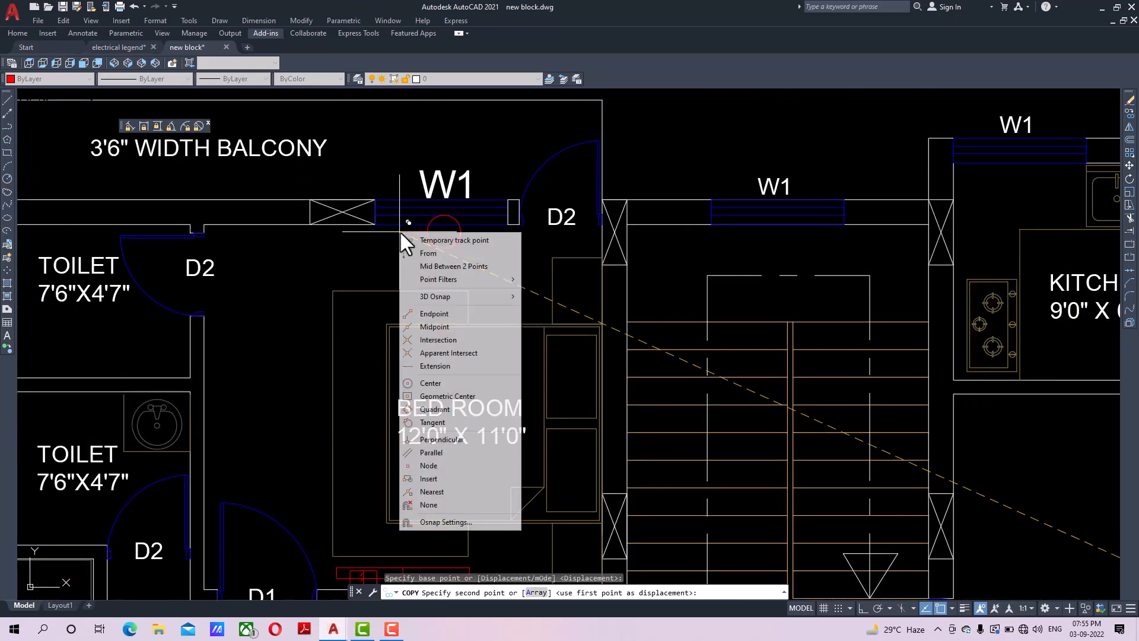
left_click(454, 265)
left_click(216, 224)
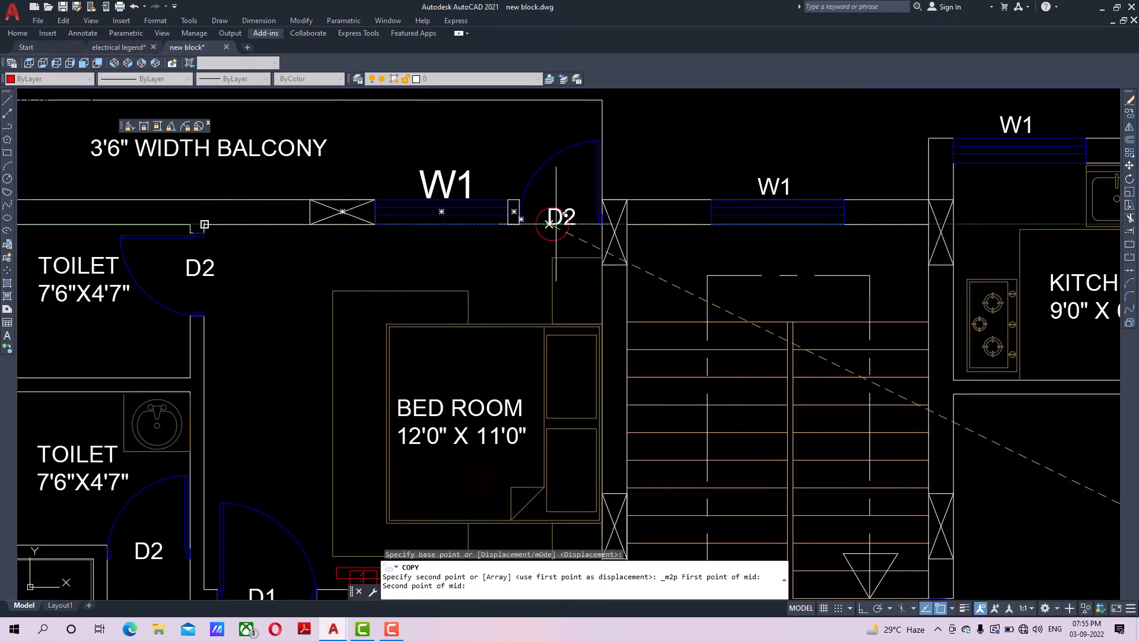
scroll(617, 225, "up", 3)
left_click(572, 225)
scroll(564, 224, "down", 2)
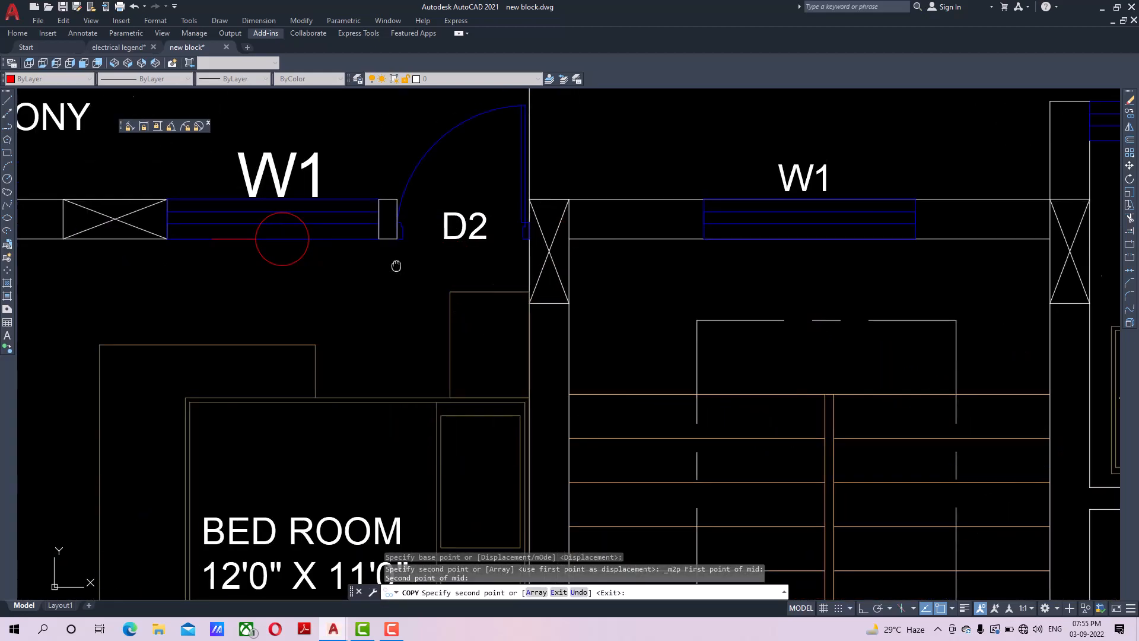
middle_click_drag(394, 262, 433, 255)
key("Escape")
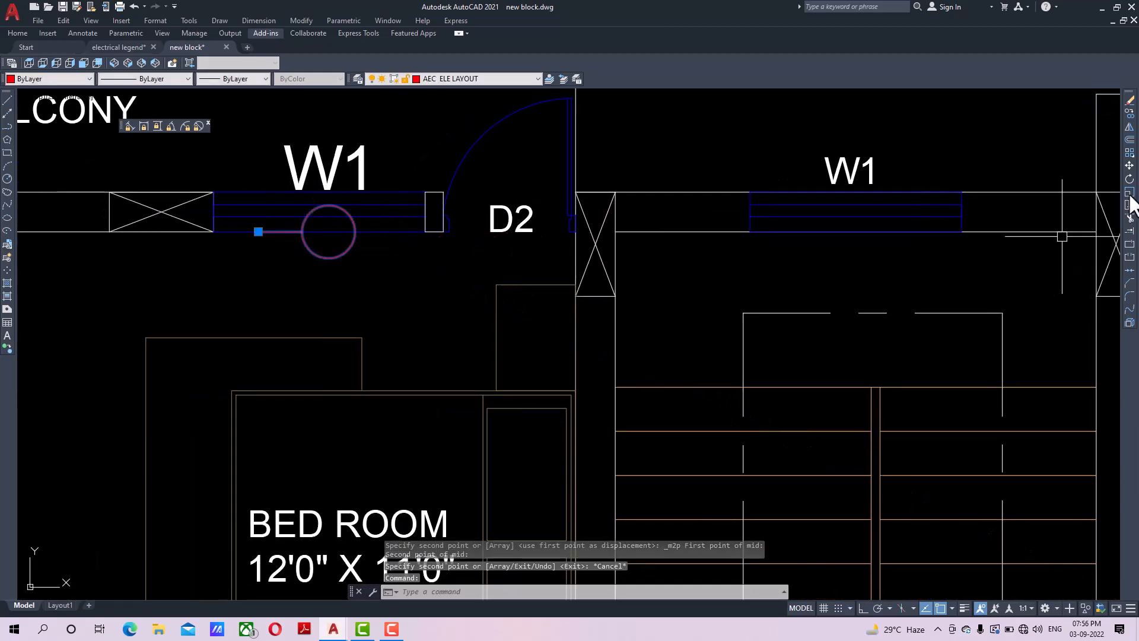
Rotate the wall bracket light 90° clockwise about its wall-side end with Ortho on, so it points into the bedroom.
left_click(1130, 179)
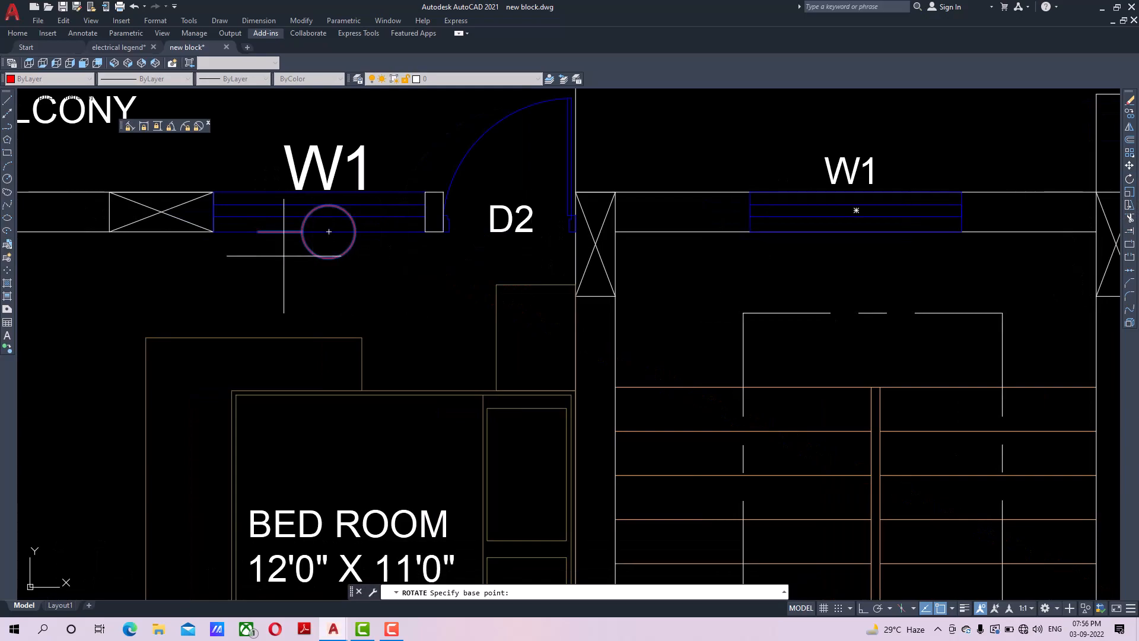
left_click(258, 231)
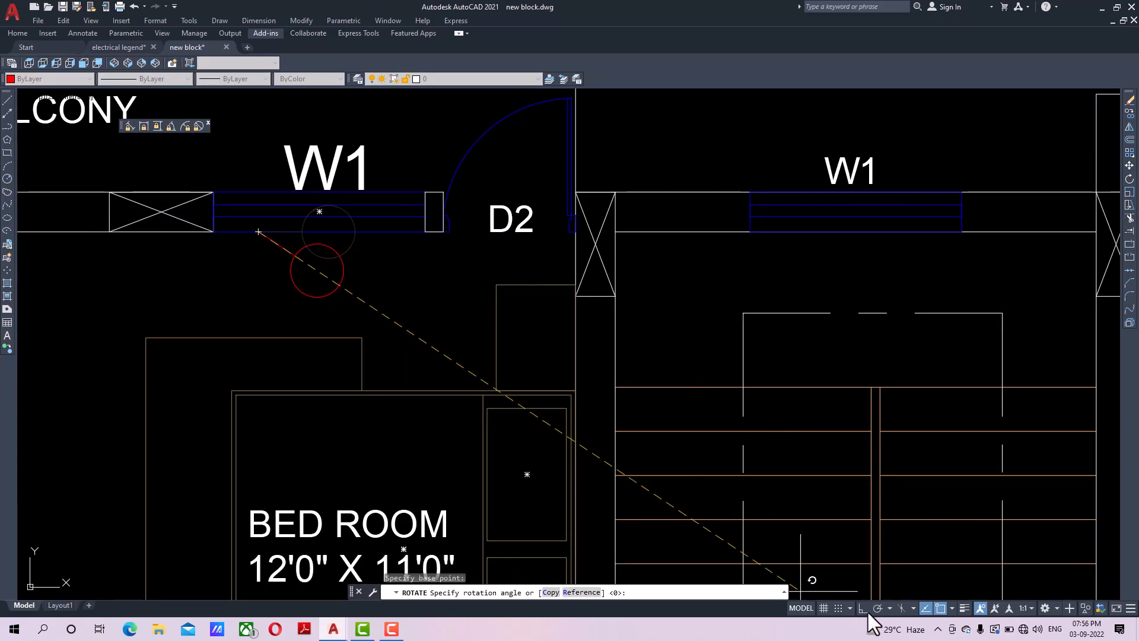
key("F8")
scroll(307, 306, "down", 4)
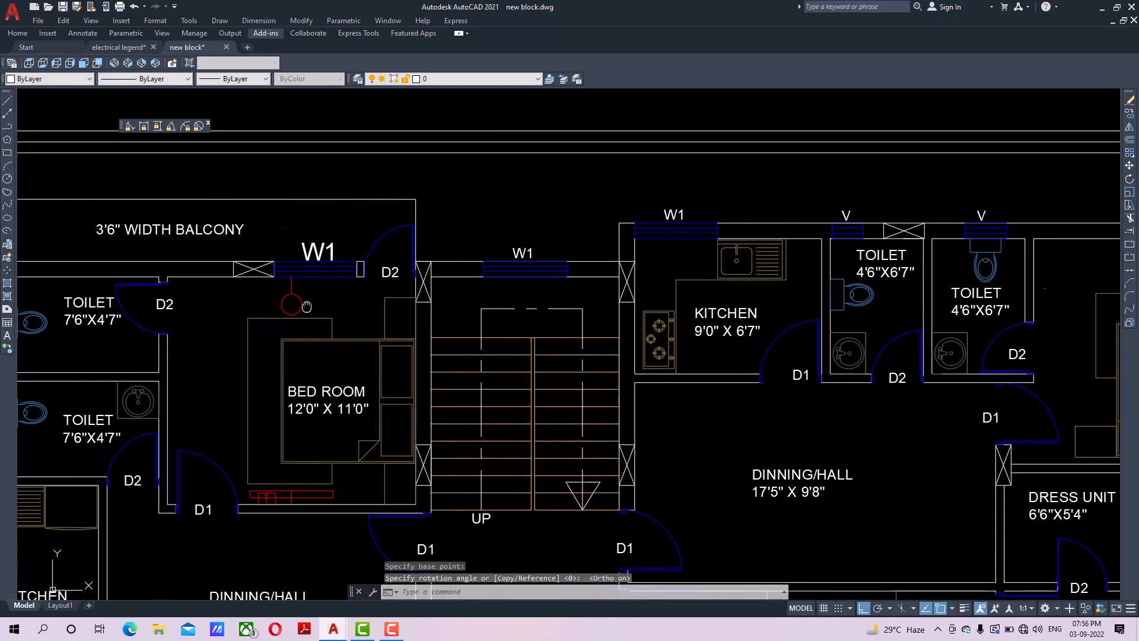
middle_click_drag(306, 306, 381, 306)
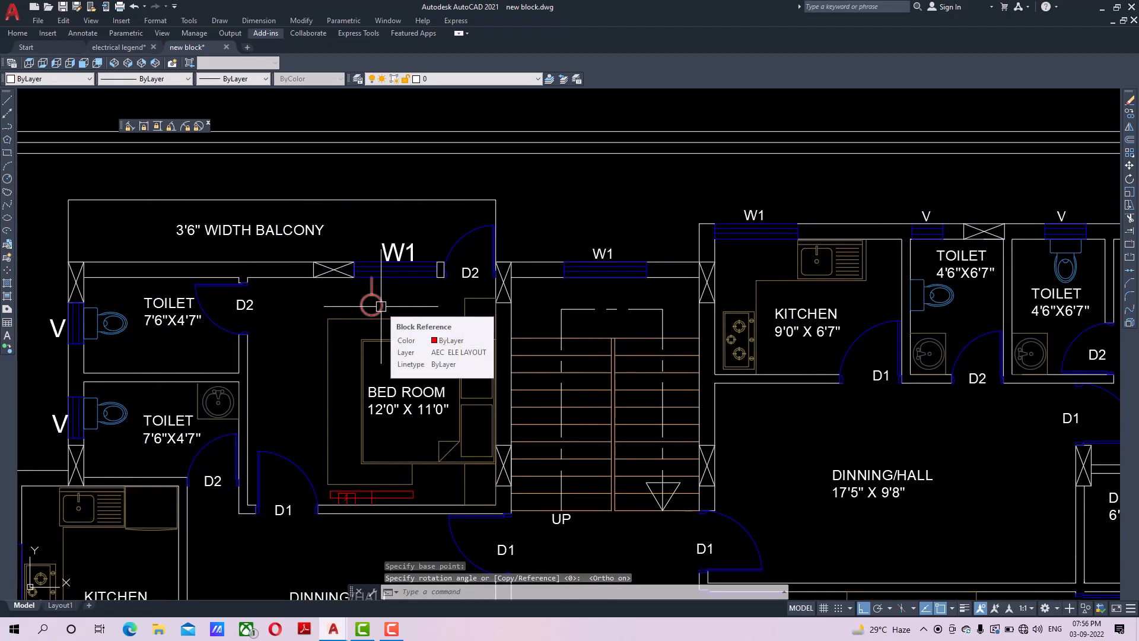
mouse_move(380, 293)
middle_mouse_down()
mouse_move(386, 301)
mouse_move(431, 240)
middle_mouse_up()
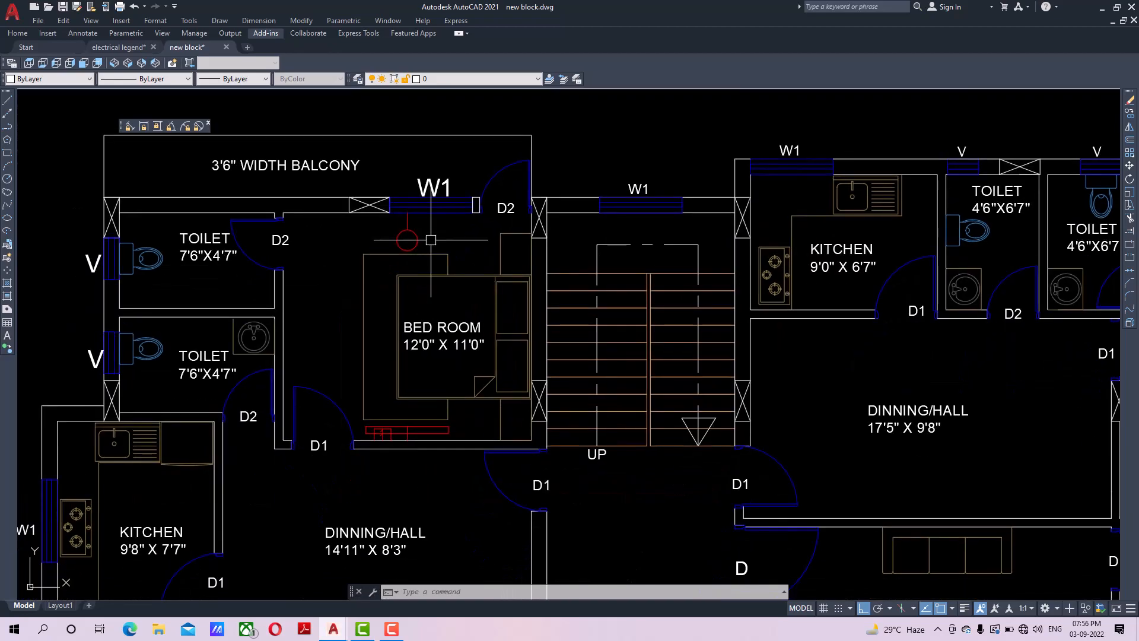
Scale the wall bracket light down to roughly two-thirds size about its wall-side end and check it within the bedroom.
scroll(424, 246, "up", 4)
scroll(414, 236, "down", 4)
scroll(437, 230, "up", 2)
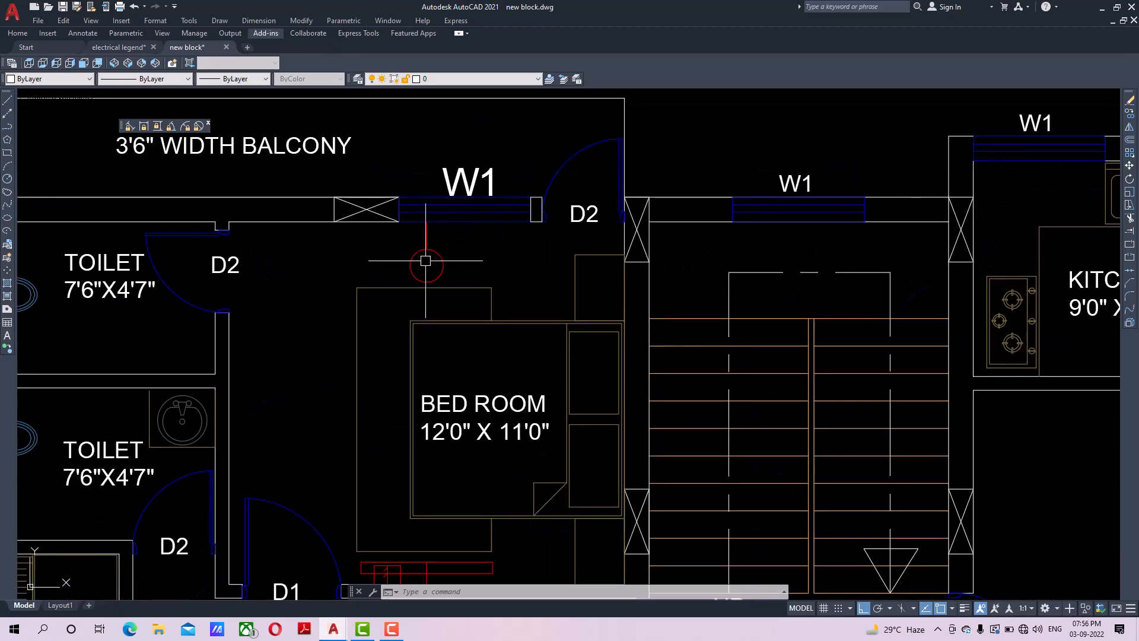
left_click(430, 251)
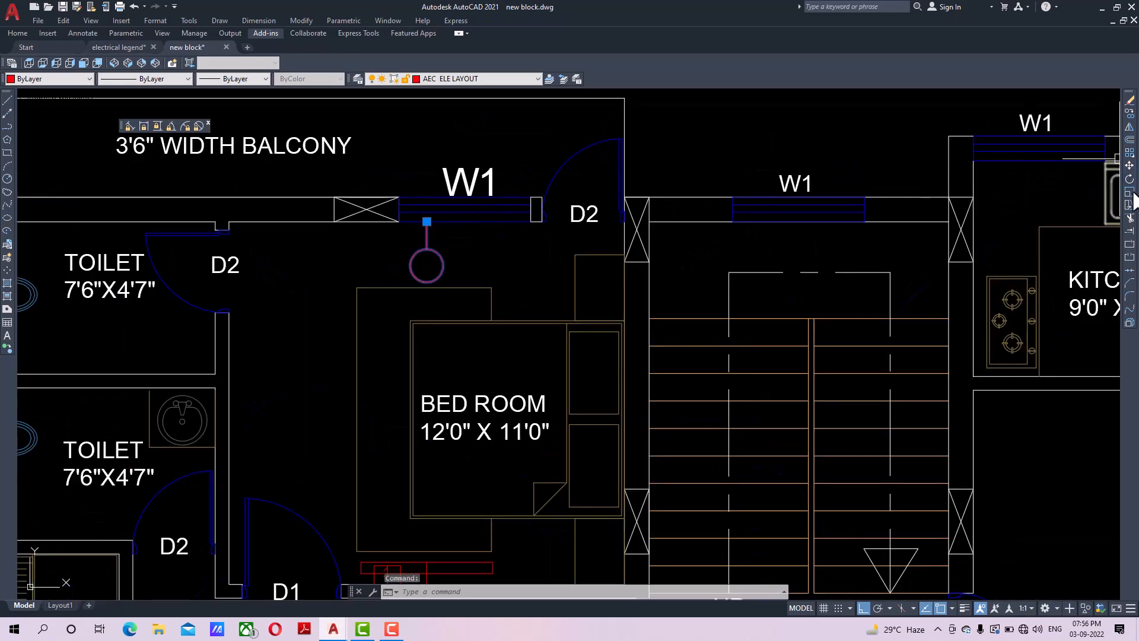
left_click(1130, 193)
scroll(390, 235, "up", 2)
left_click(449, 213)
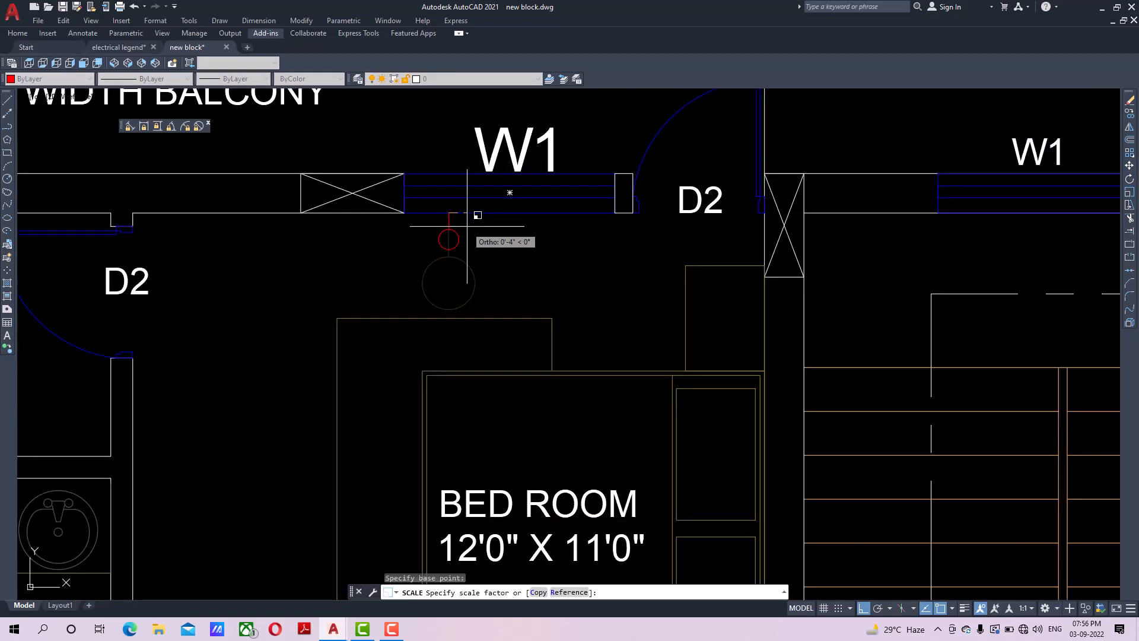
left_click(480, 238)
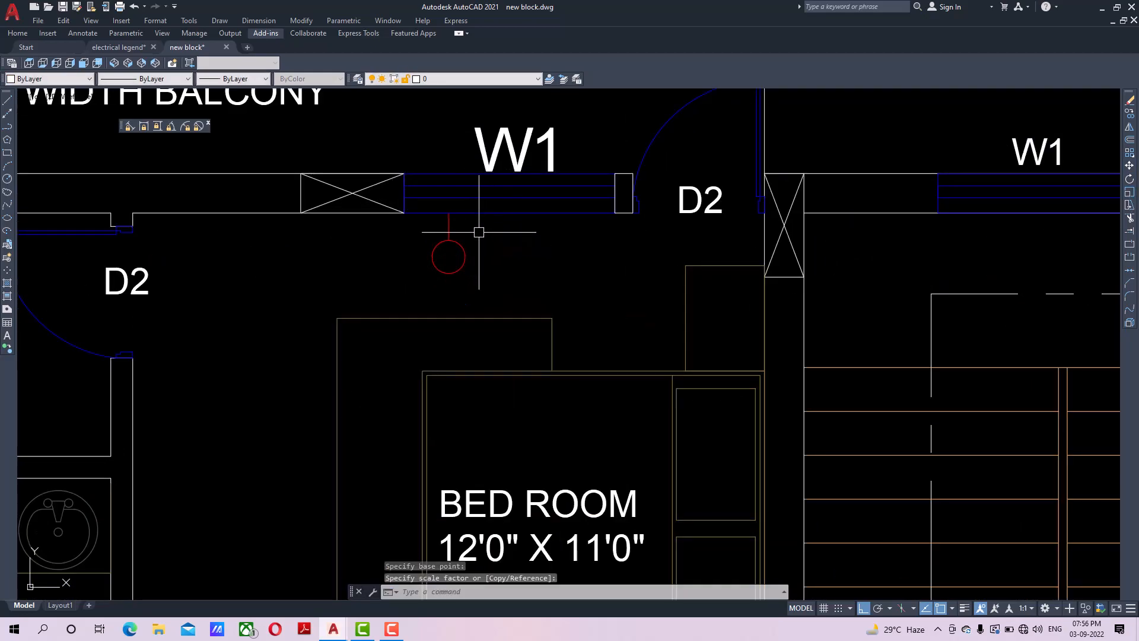
scroll(570, 241, "down", 2)
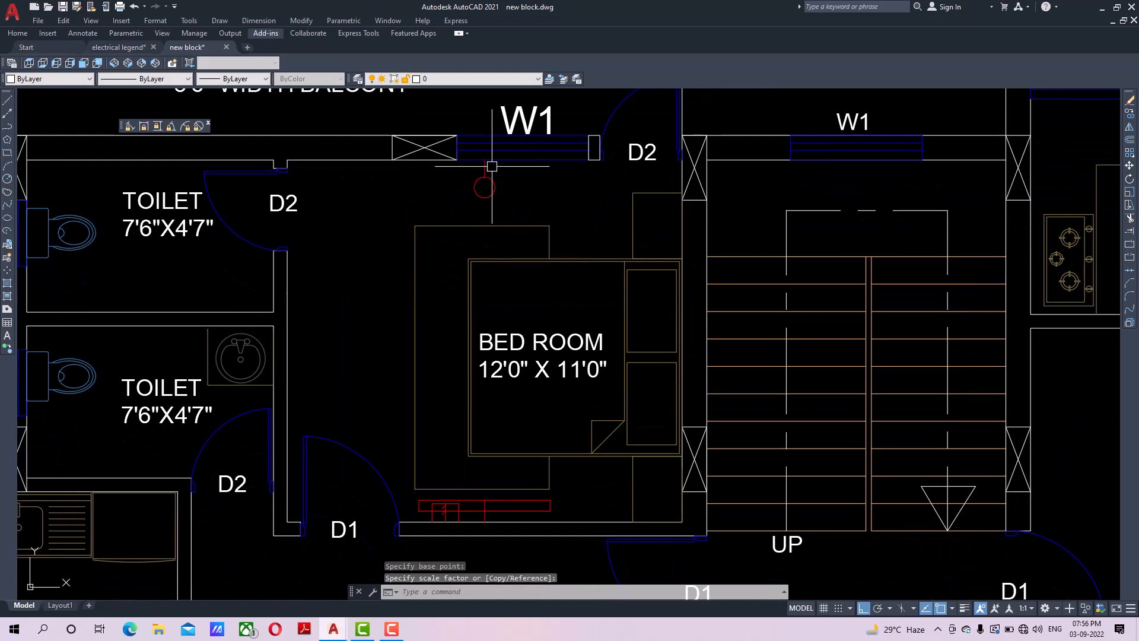
scroll(492, 166, "up", 2)
scroll(487, 190, "down", 4)
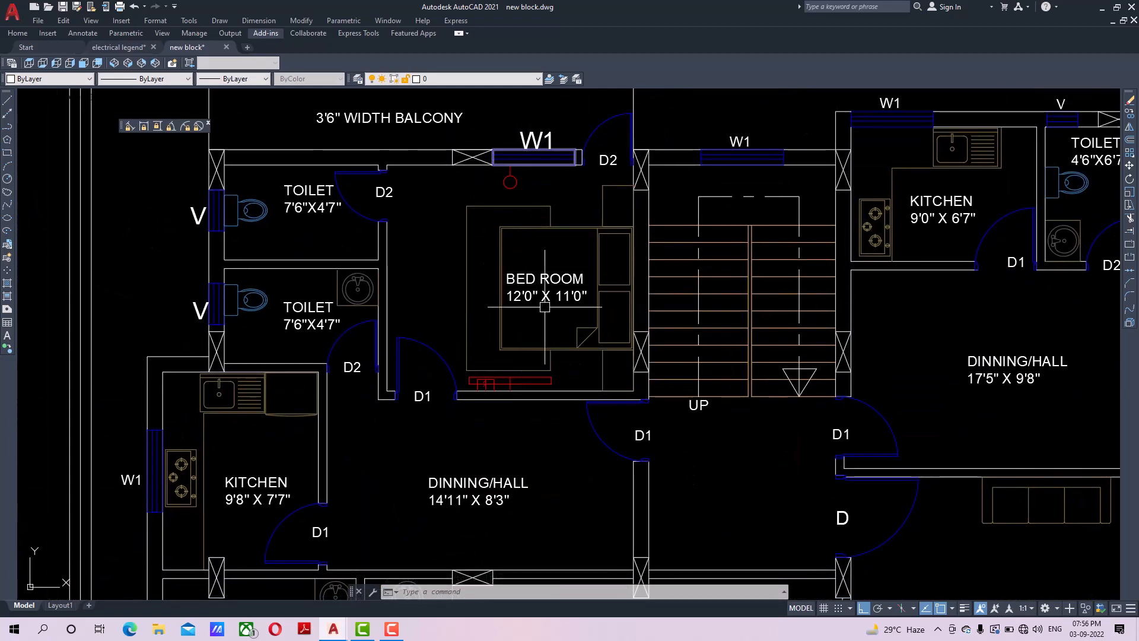
middle_click_drag(538, 302, 546, 280)
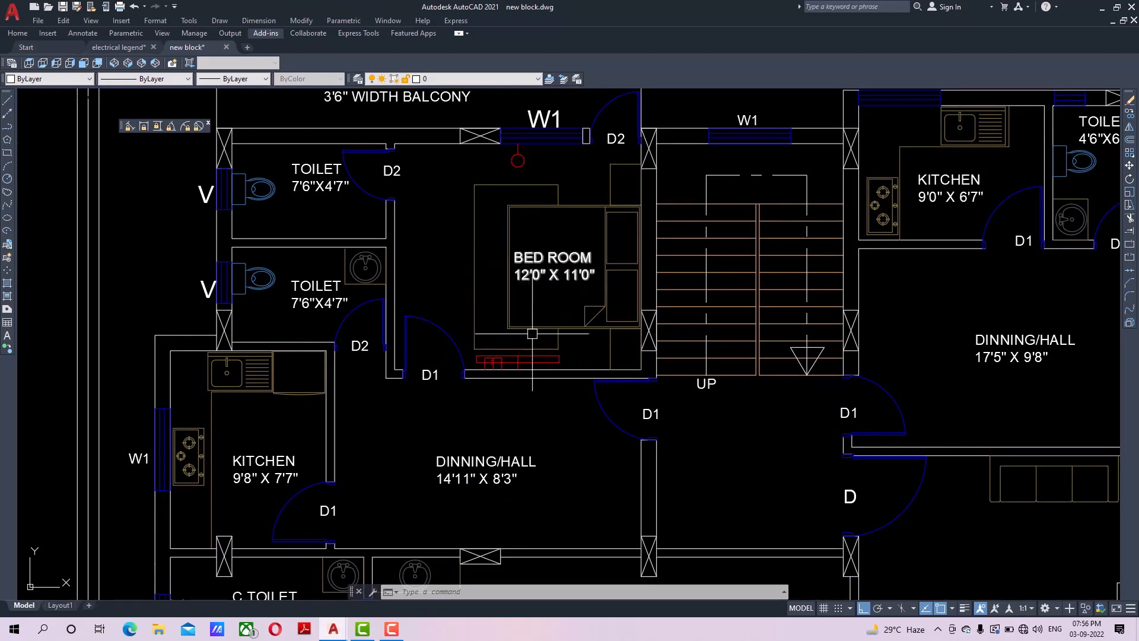
Create a layer named waire with colour 62 and make it the current layer.
scroll(494, 381, "up", 5)
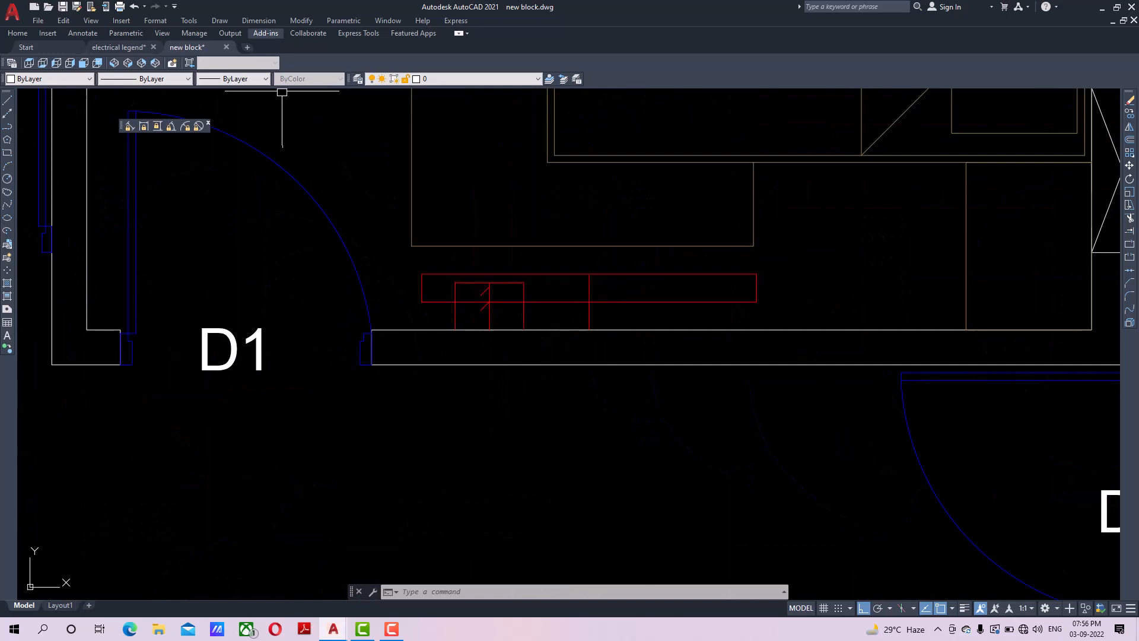
left_click(454, 78)
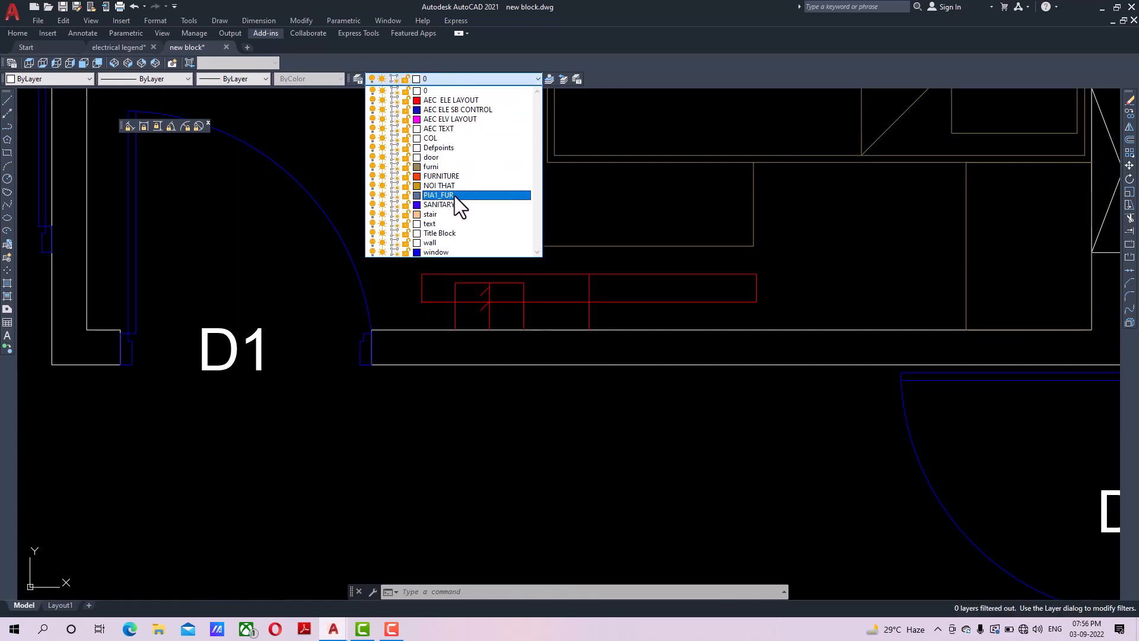
left_click(465, 89)
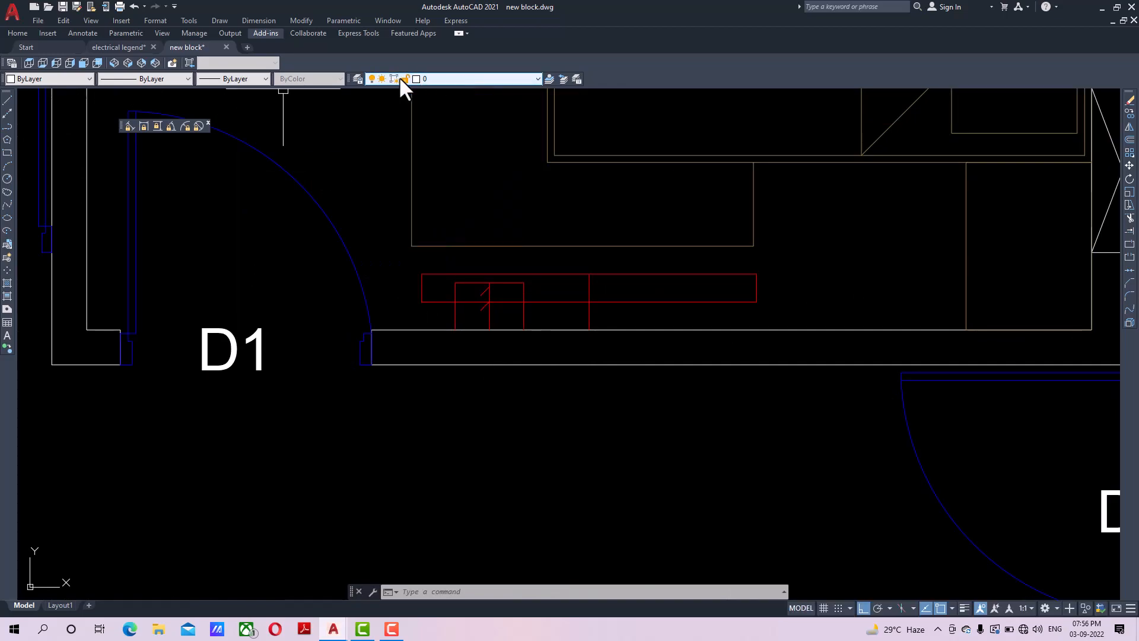
left_click(359, 78)
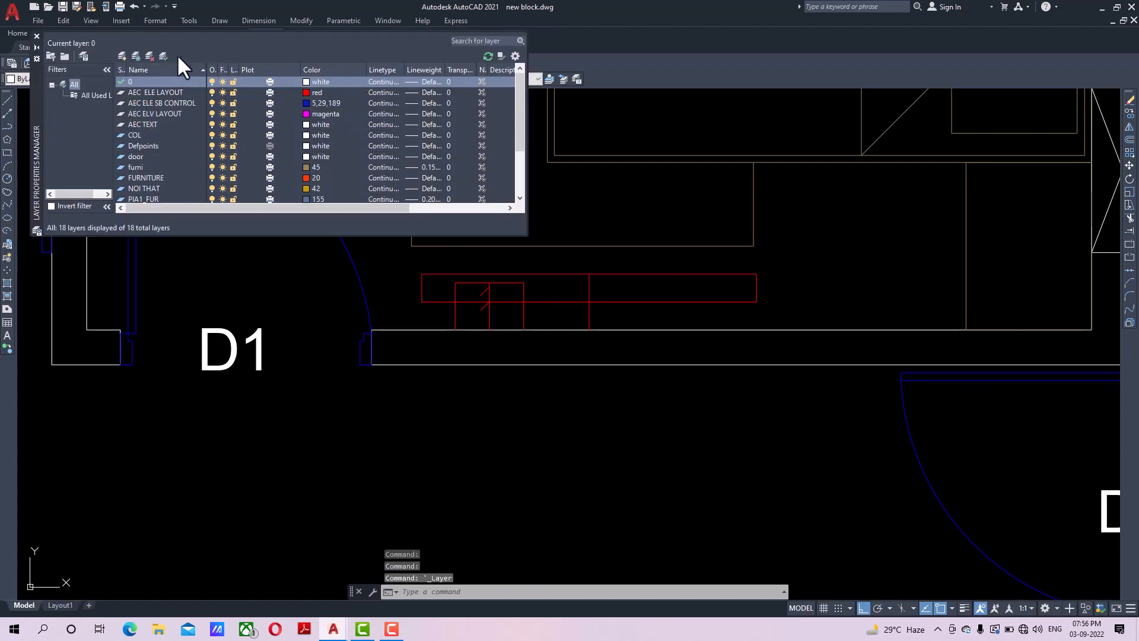
left_click(122, 55)
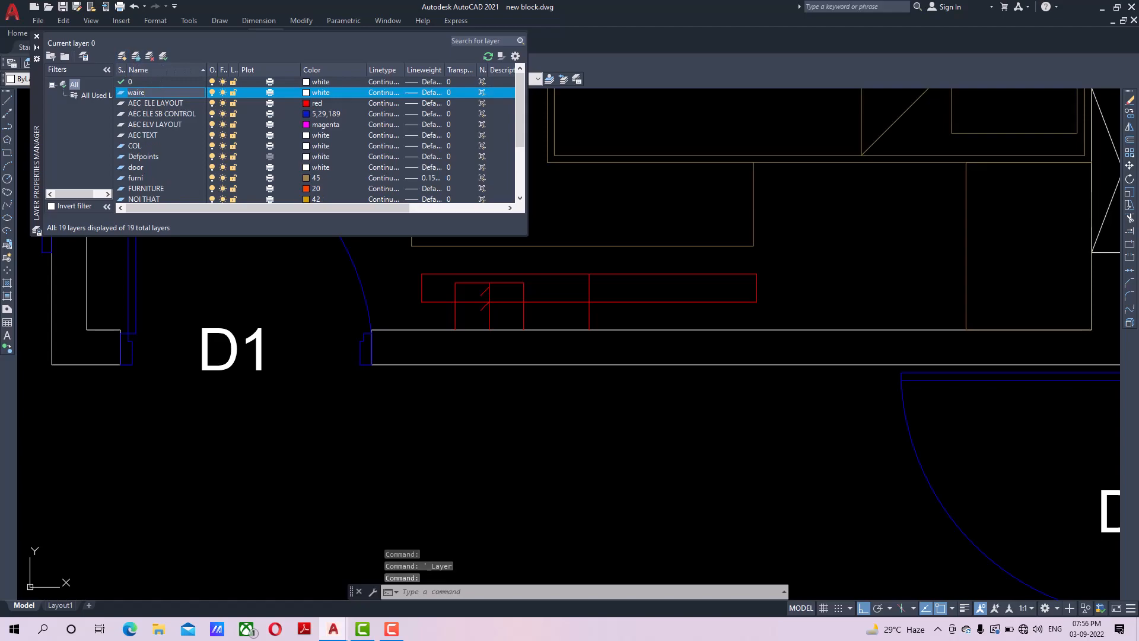
left_click(305, 92)
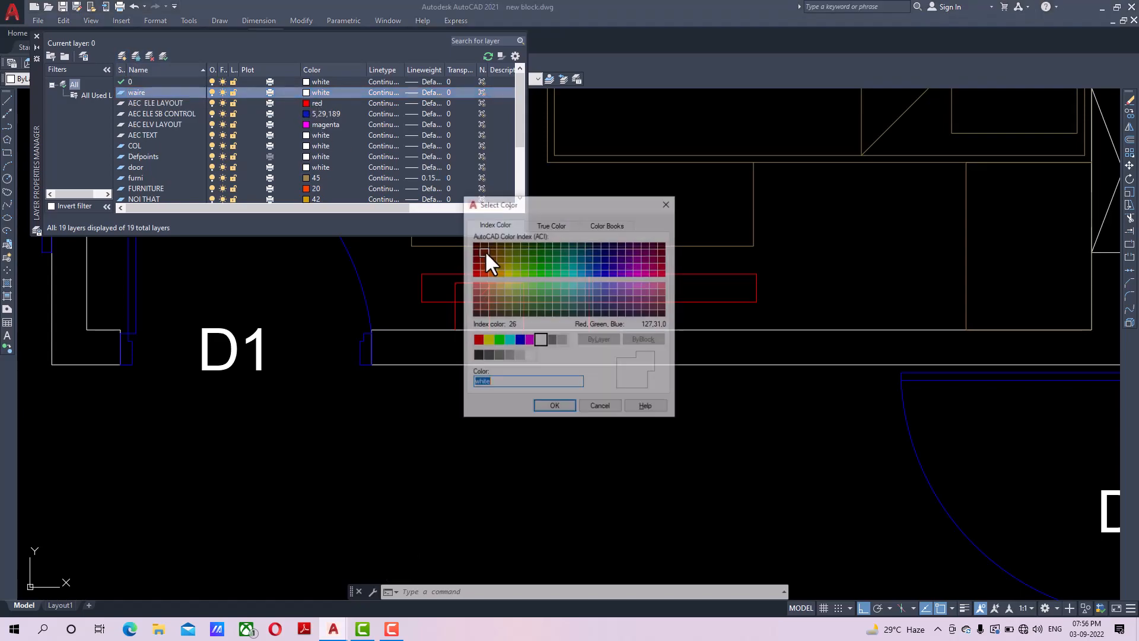
left_click(517, 271)
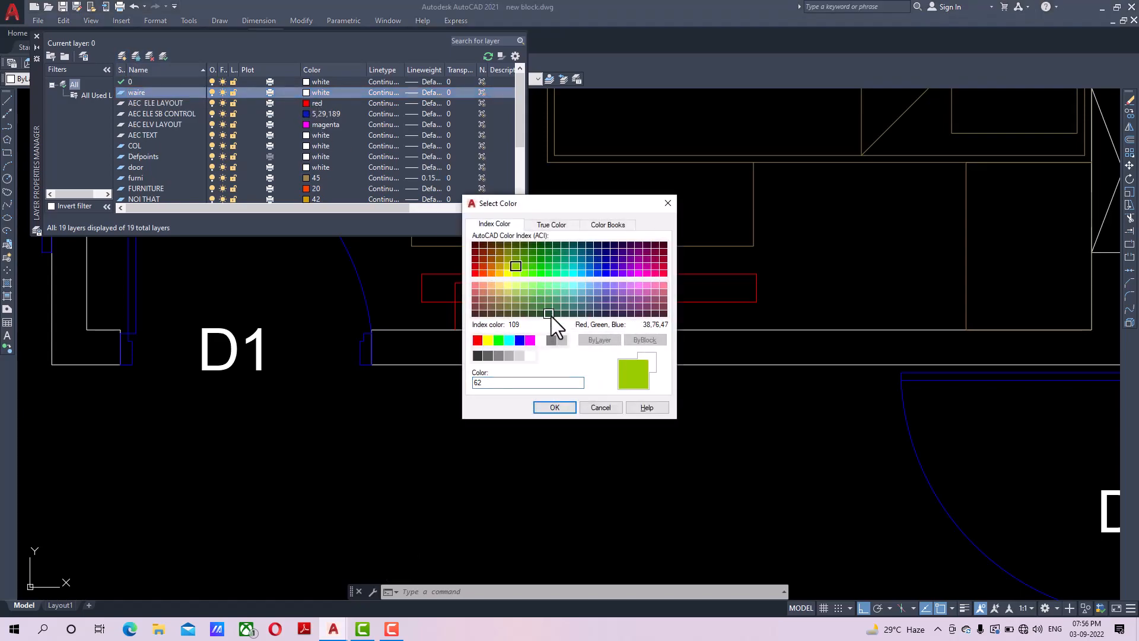
left_click(554, 407)
double_click(123, 94)
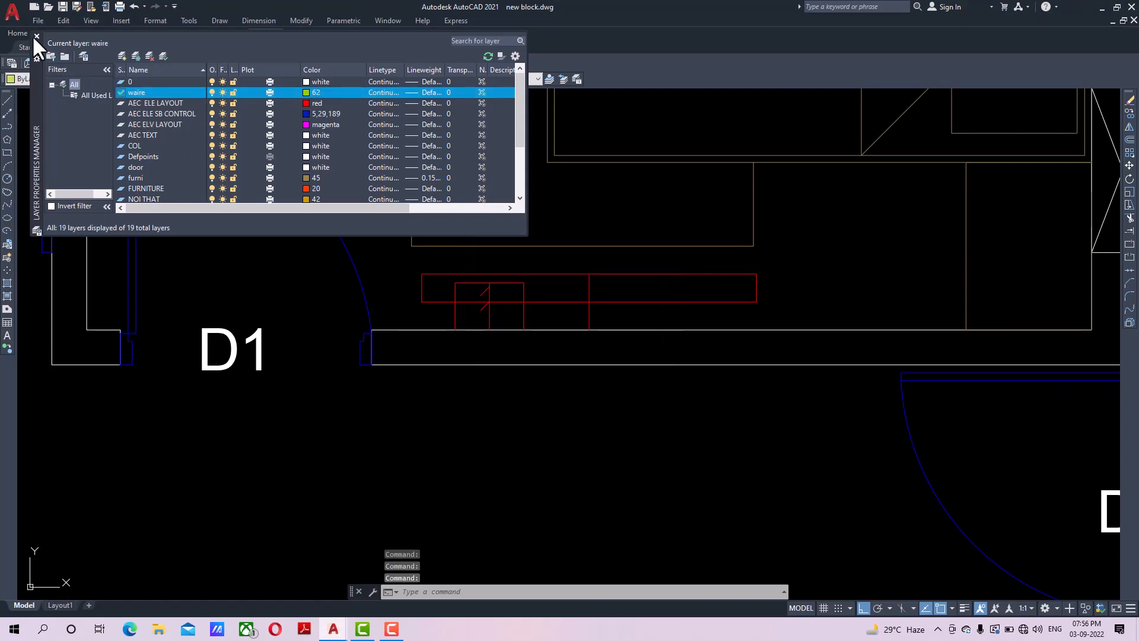
left_click(35, 36)
Draw a three-point arc as wiring from the switch board's base to the LED batten's base, bowing into the wall.
left_click(261, 21)
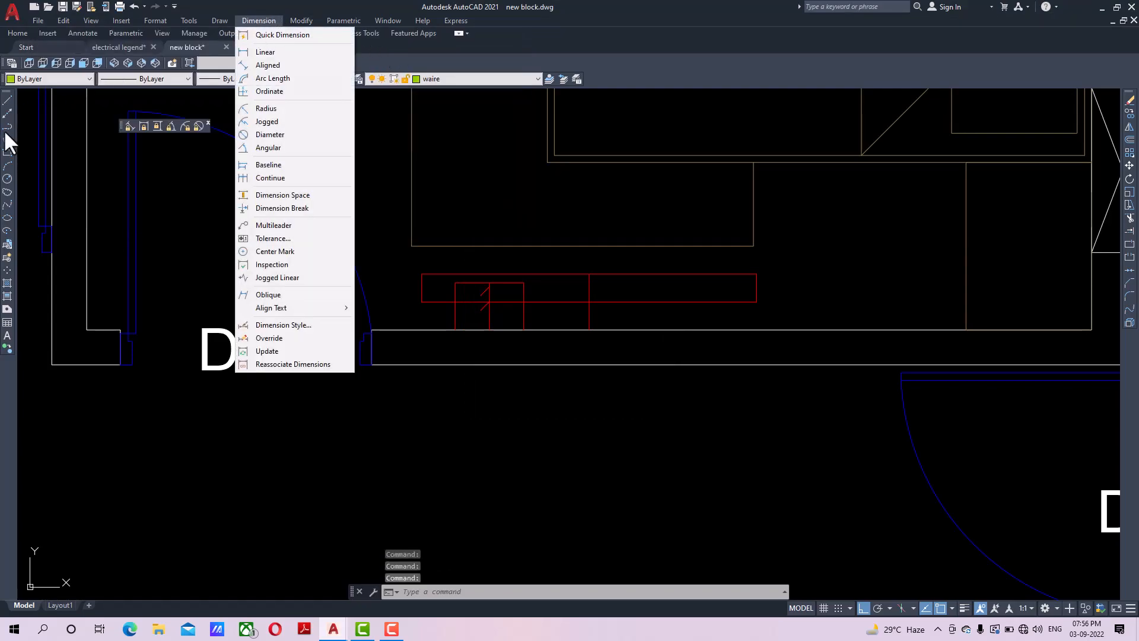
left_click(6, 167)
scroll(483, 316, "up", 2)
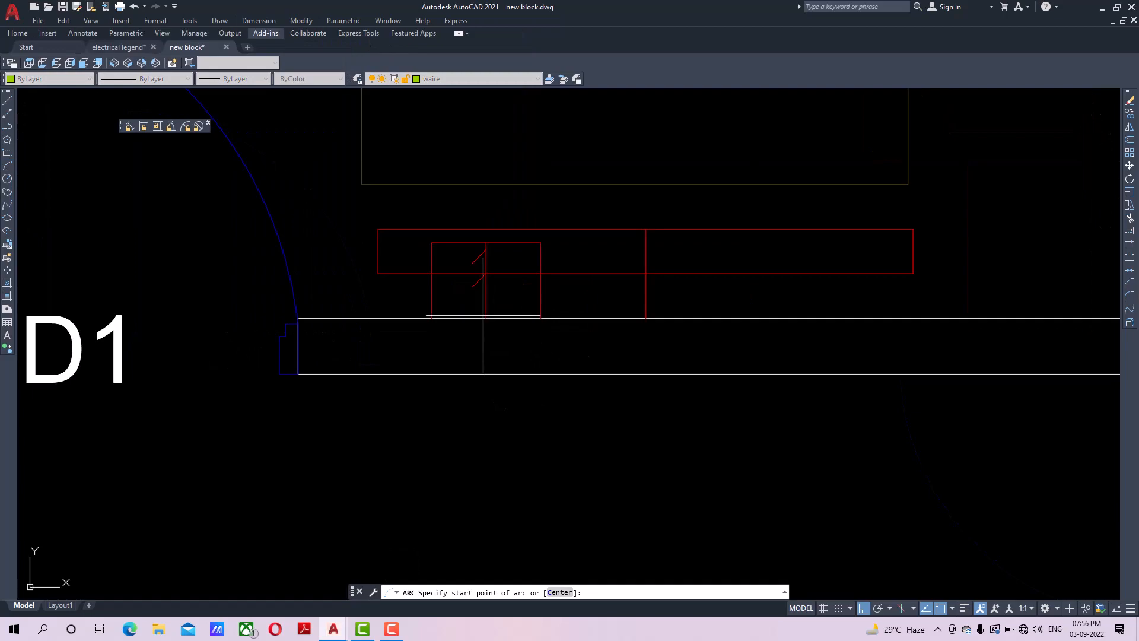
left_click(487, 319)
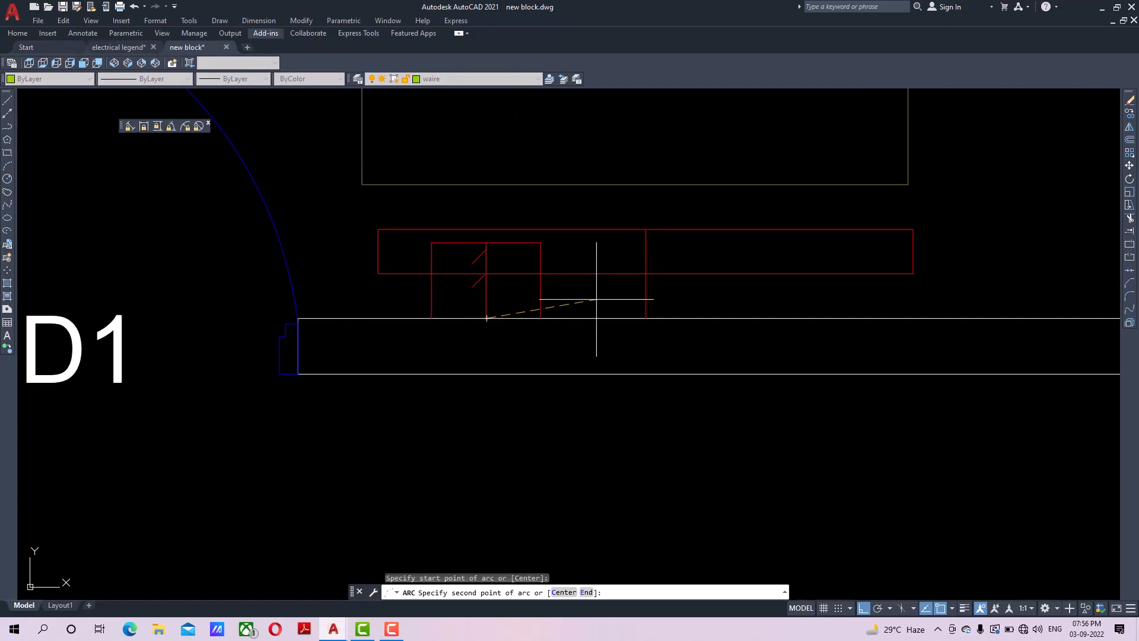
left_click(576, 350)
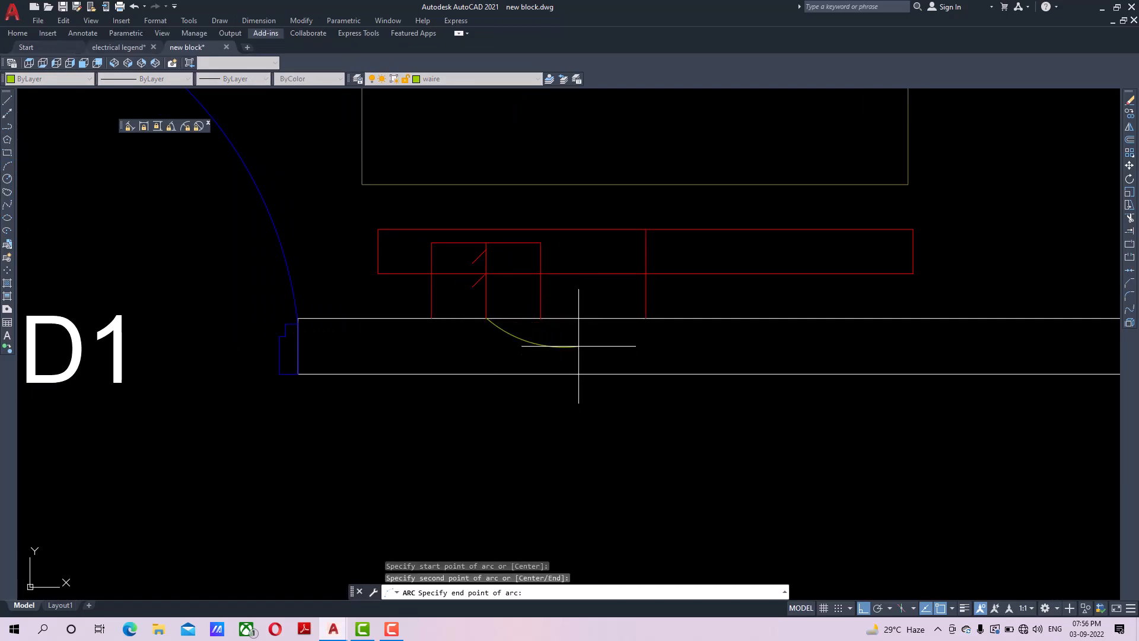
left_click(647, 318)
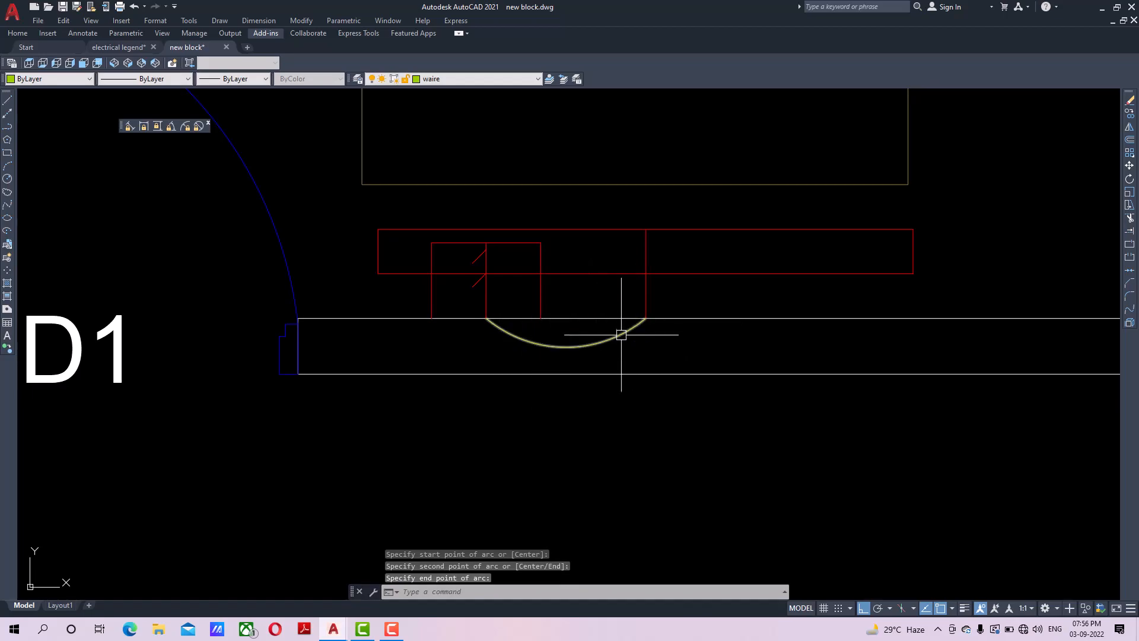
Move the BED ROOM 12'0" X 11'0" label diagonally away from the middle of the bed with Ortho off.
scroll(534, 332, "down", 3)
scroll(428, 337, "down", 5)
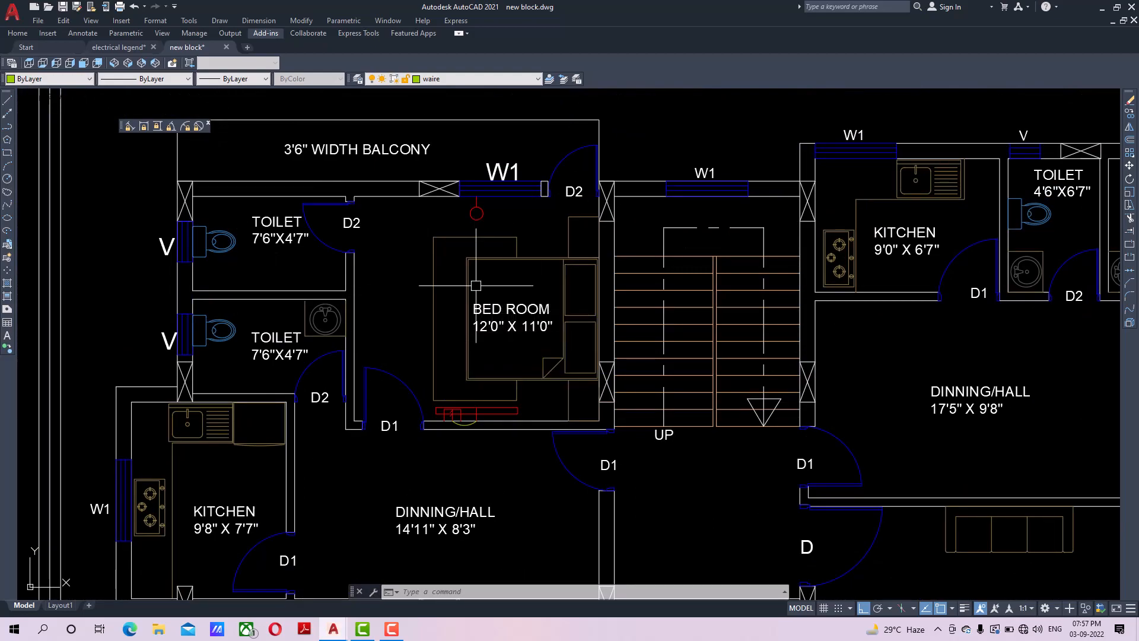
left_click(514, 326)
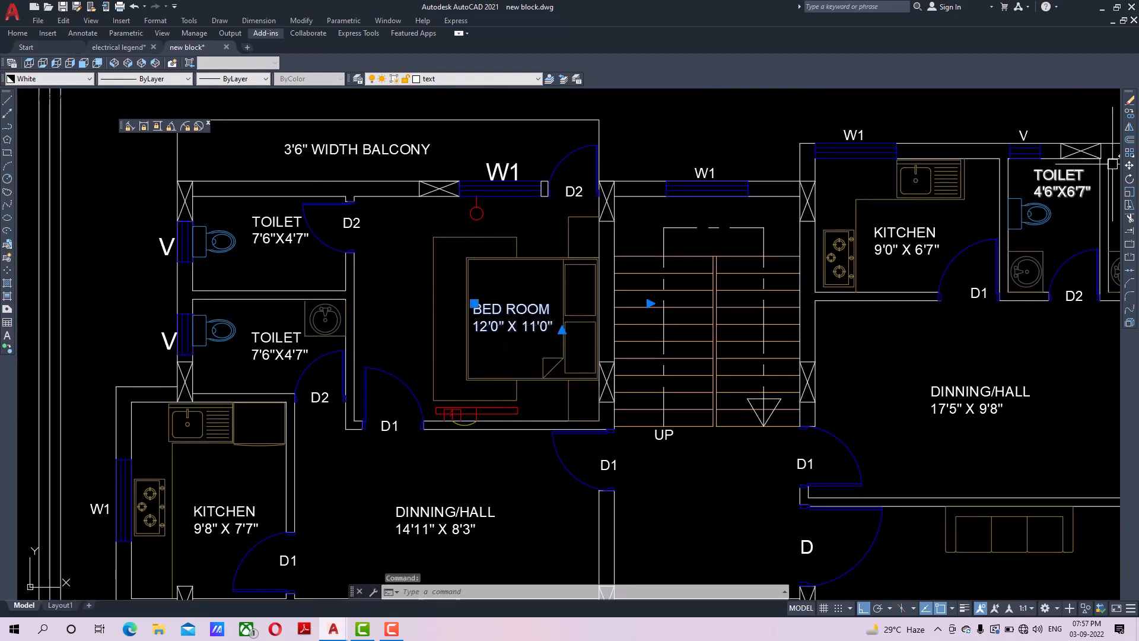
left_click(1130, 166)
left_click(474, 304)
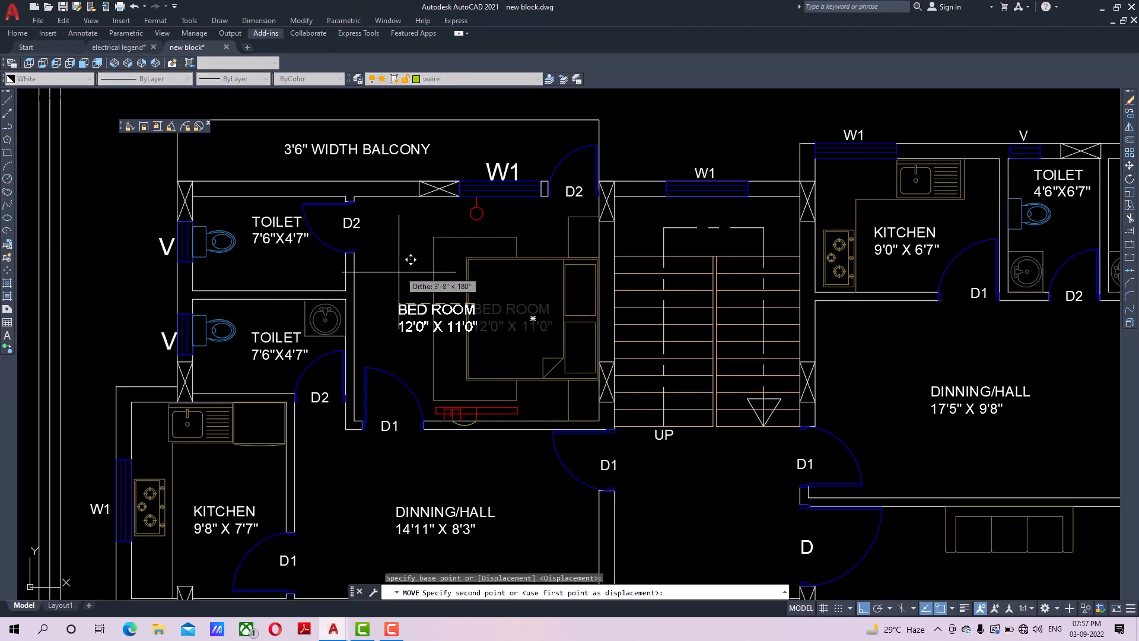
left_click(863, 608)
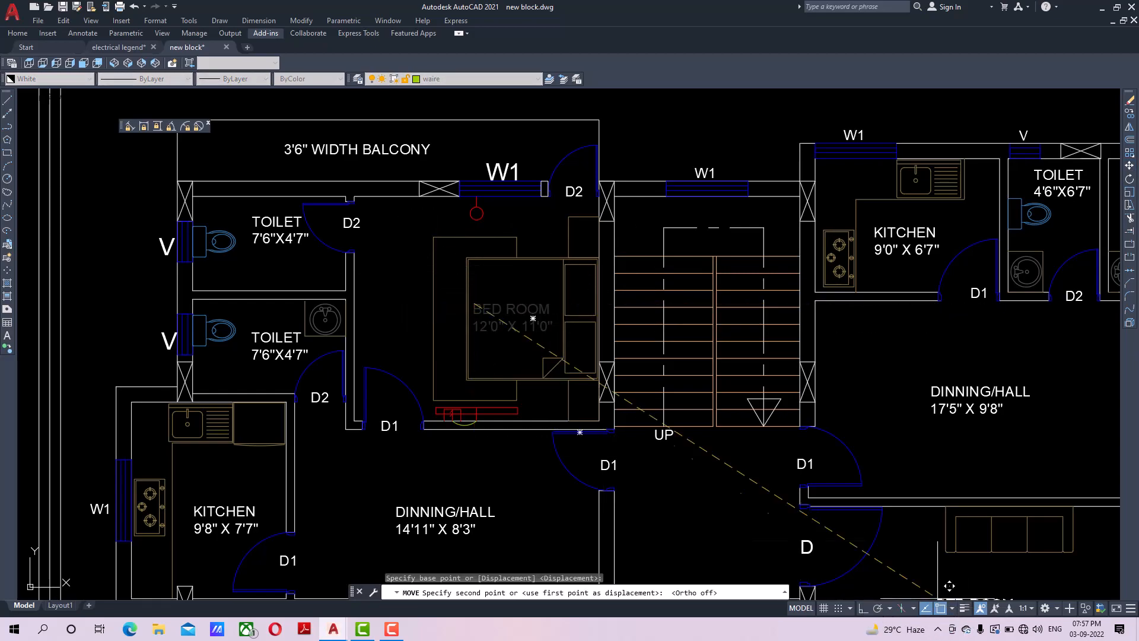
scroll(509, 316, "up", 2)
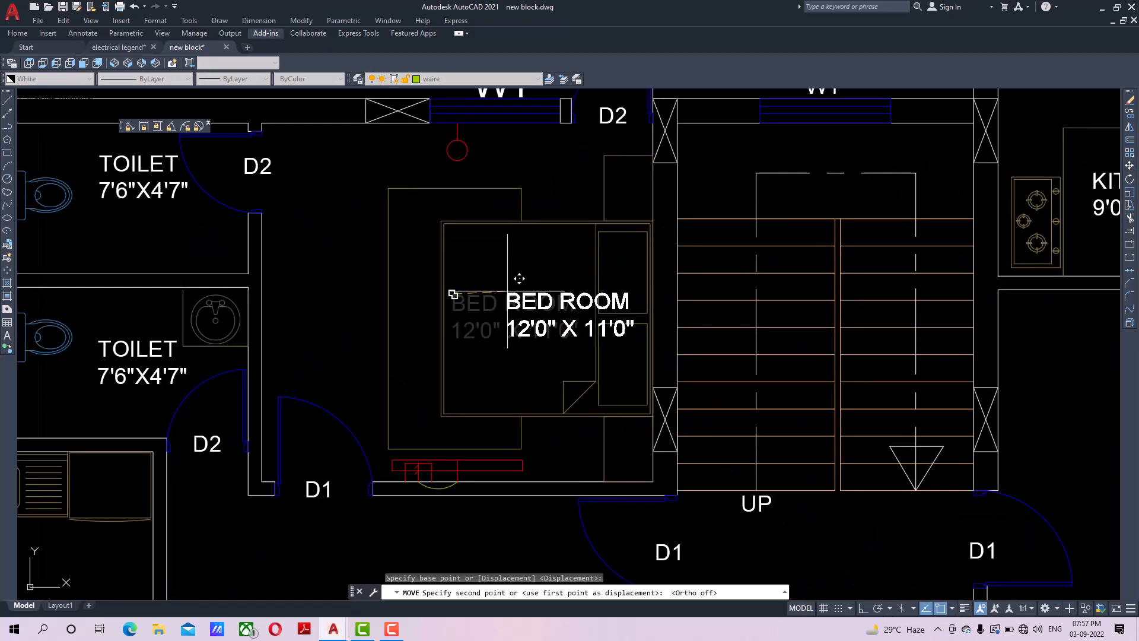
left_click(511, 228)
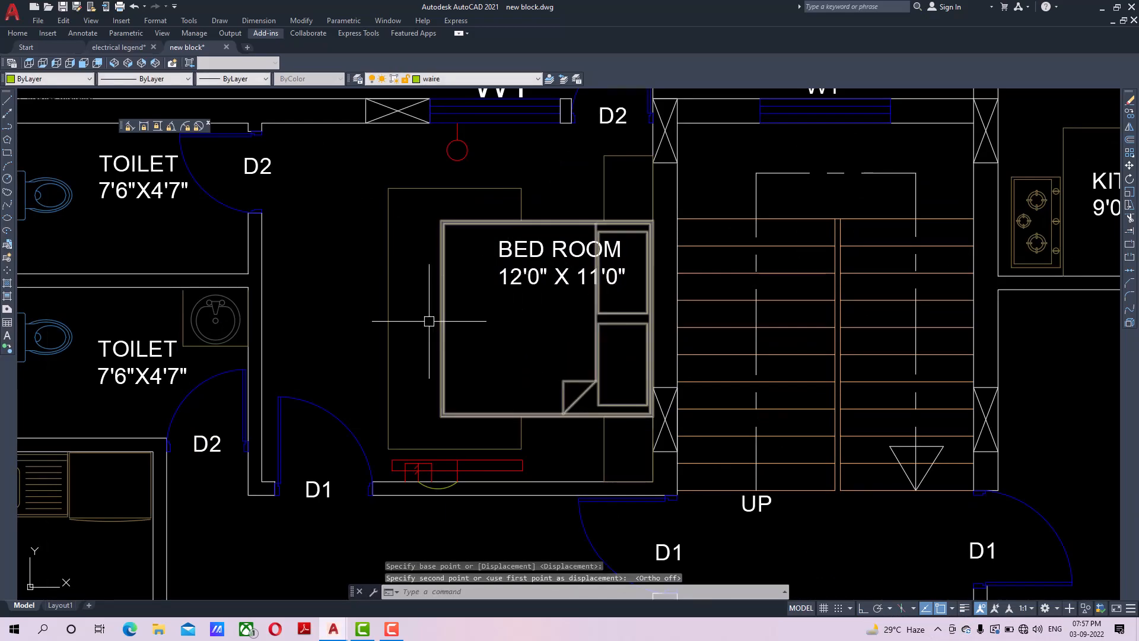
Draw a 1' horizontal guide line into the bed from the midpoint of its foot edge, with Ortho on.
left_click(7, 101)
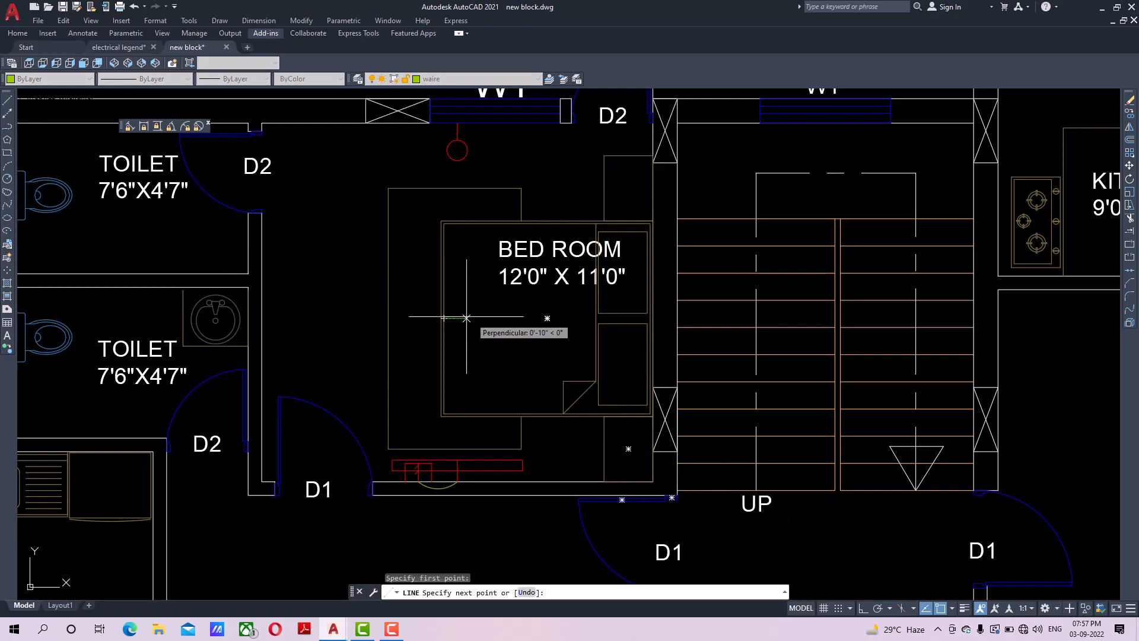
left_click(864, 608)
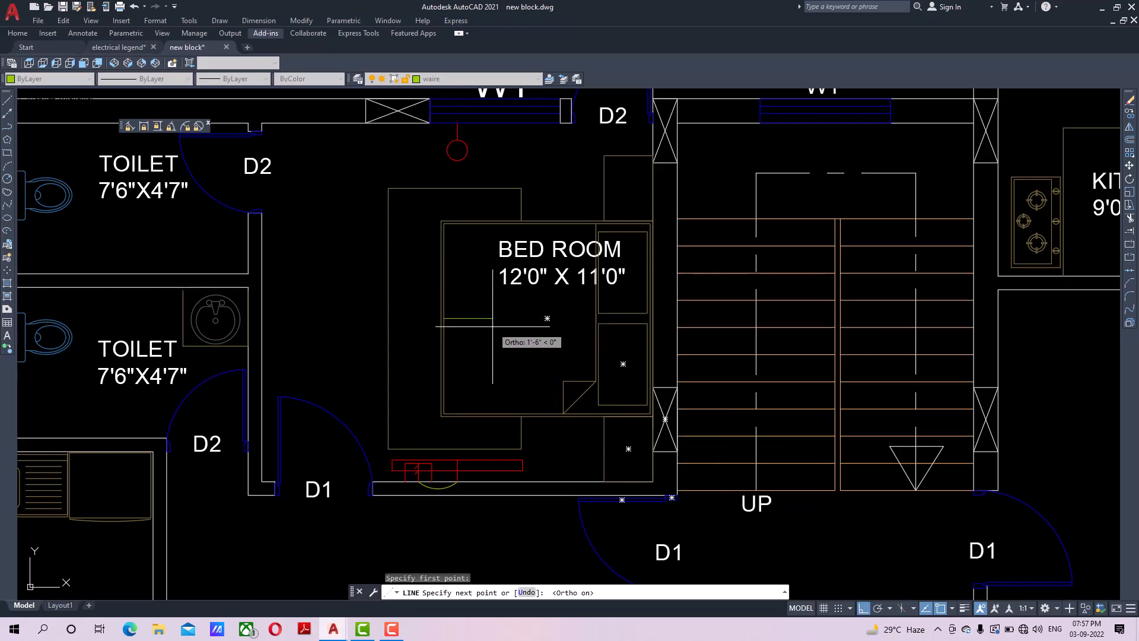
key("Return")
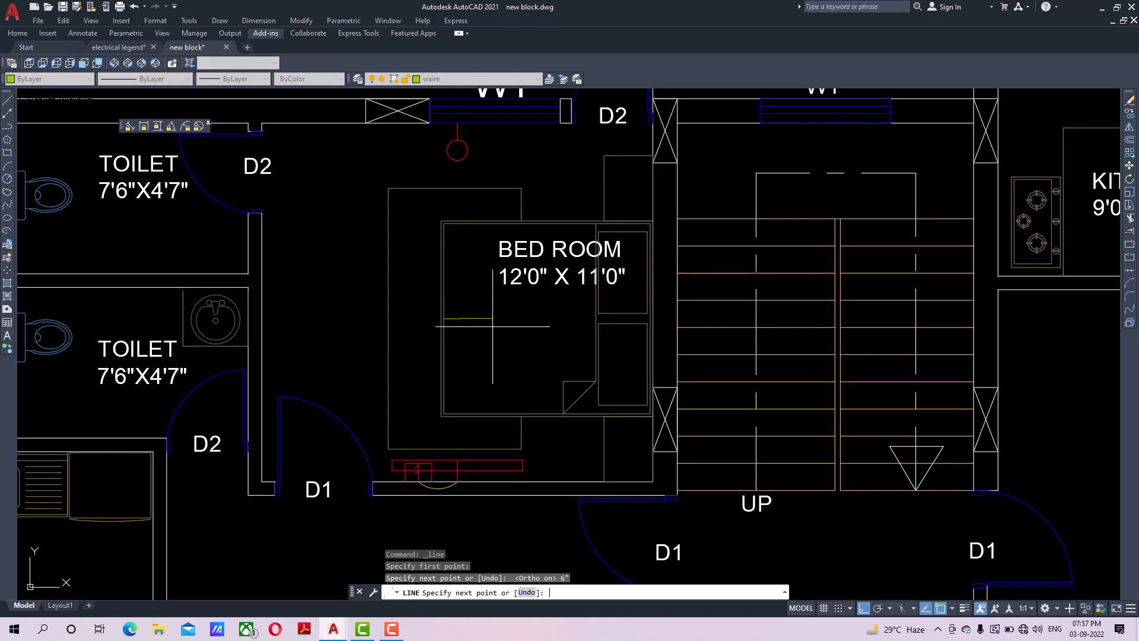
key("ctrl+z")
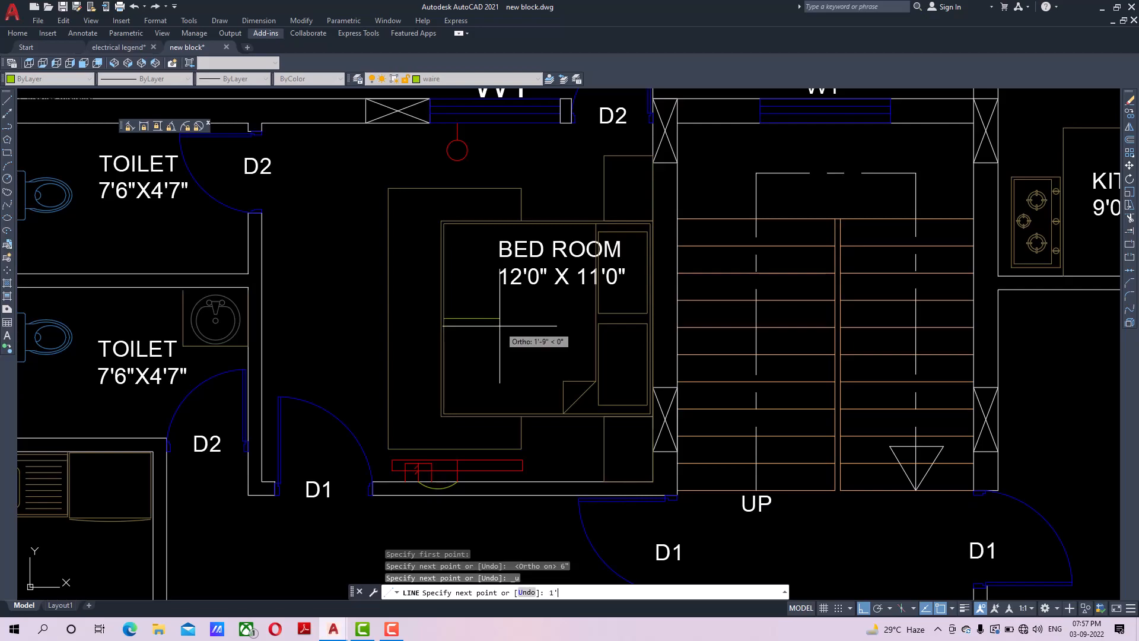
key("Return")
key("Escape")
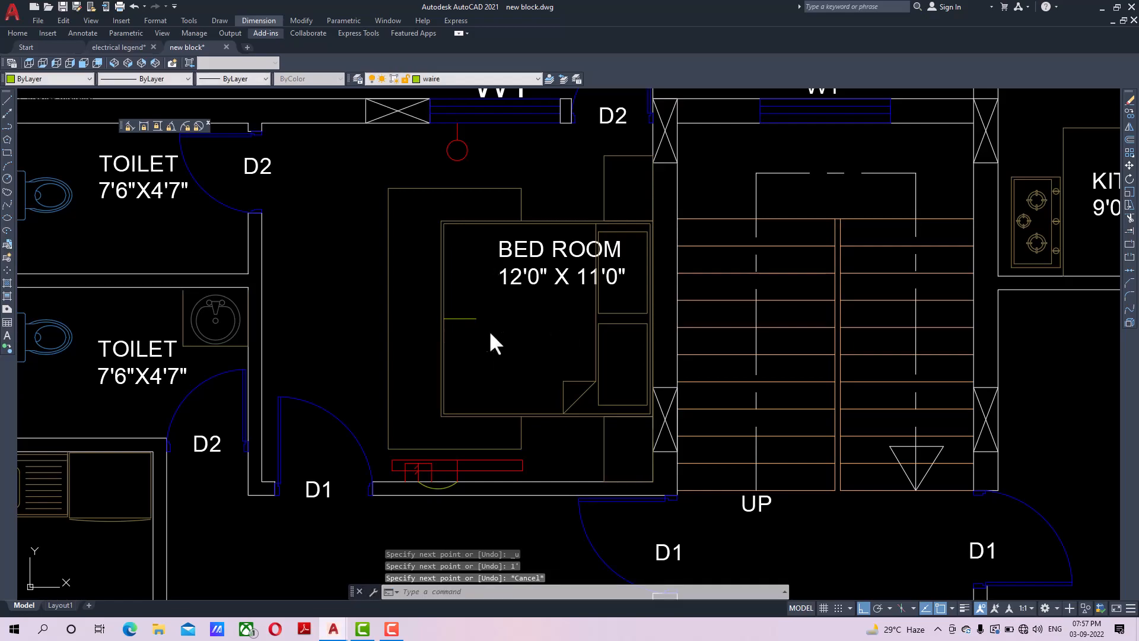
left_click(488, 319)
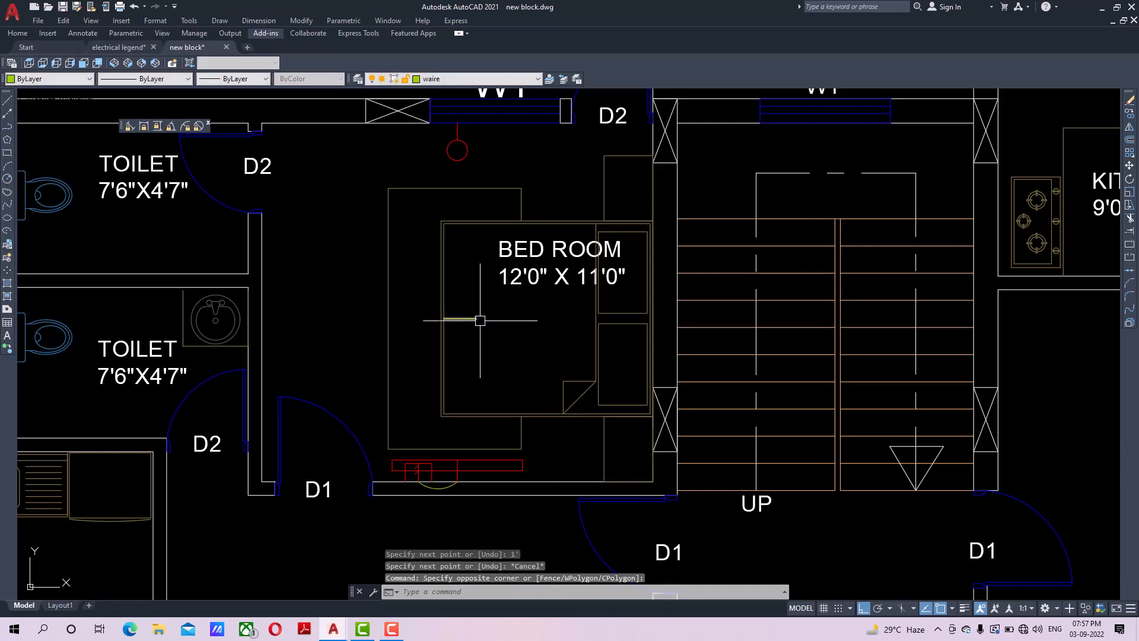
Find the ceiling fan symbols in the electrical legend and examine the 36" ceiling fan and the 48" sweep fan.
scroll(449, 325, "up", 3)
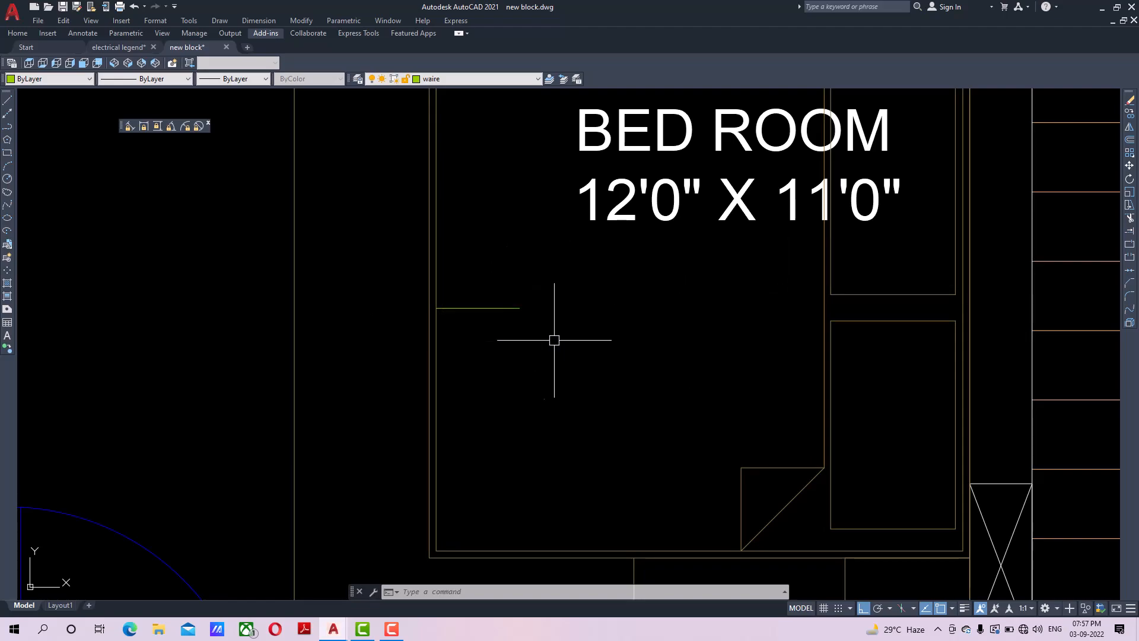
scroll(554, 340, "down", 2)
scroll(546, 356, "down", 10)
middle_click_drag(571, 318, 555, 310)
scroll(716, 365, "up", 5)
middle_click_drag(784, 514, 696, 279)
scroll(657, 327, "up", 5)
scroll(657, 331, "down", 7)
scroll(656, 331, "up", 6)
left_click(671, 301)
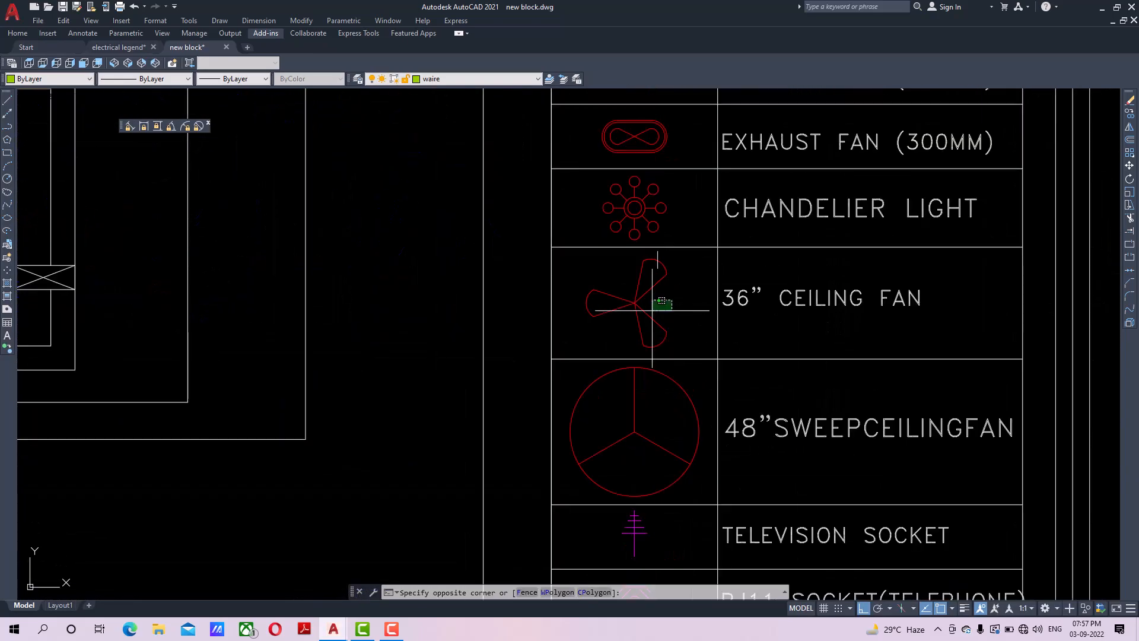
left_click(623, 323)
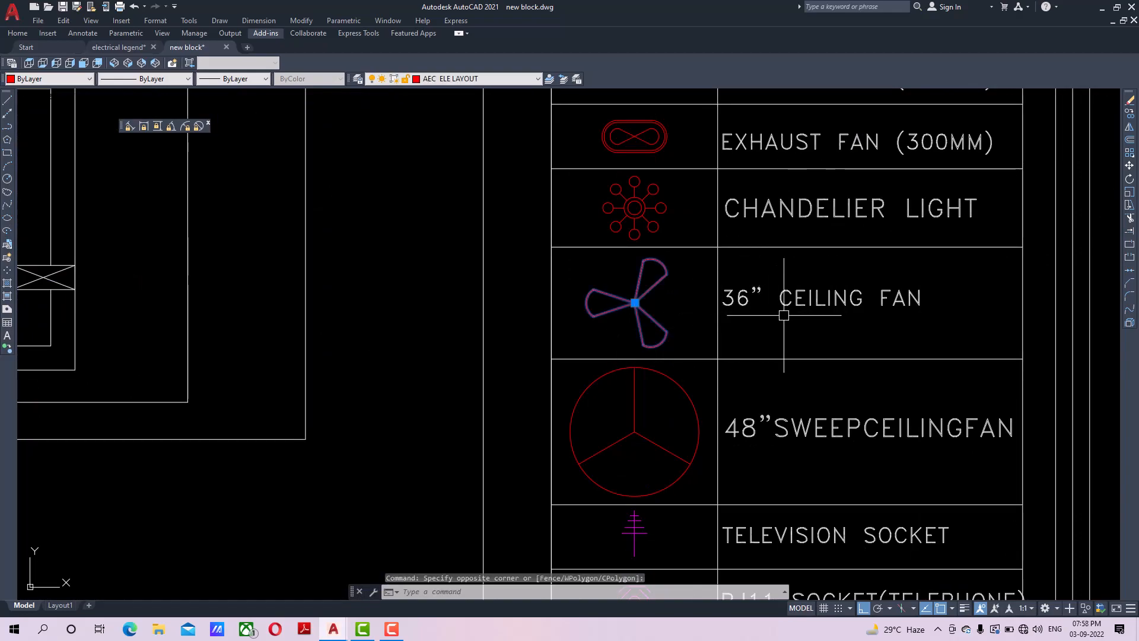
scroll(784, 315, "down", 3)
scroll(739, 386, "up", 4)
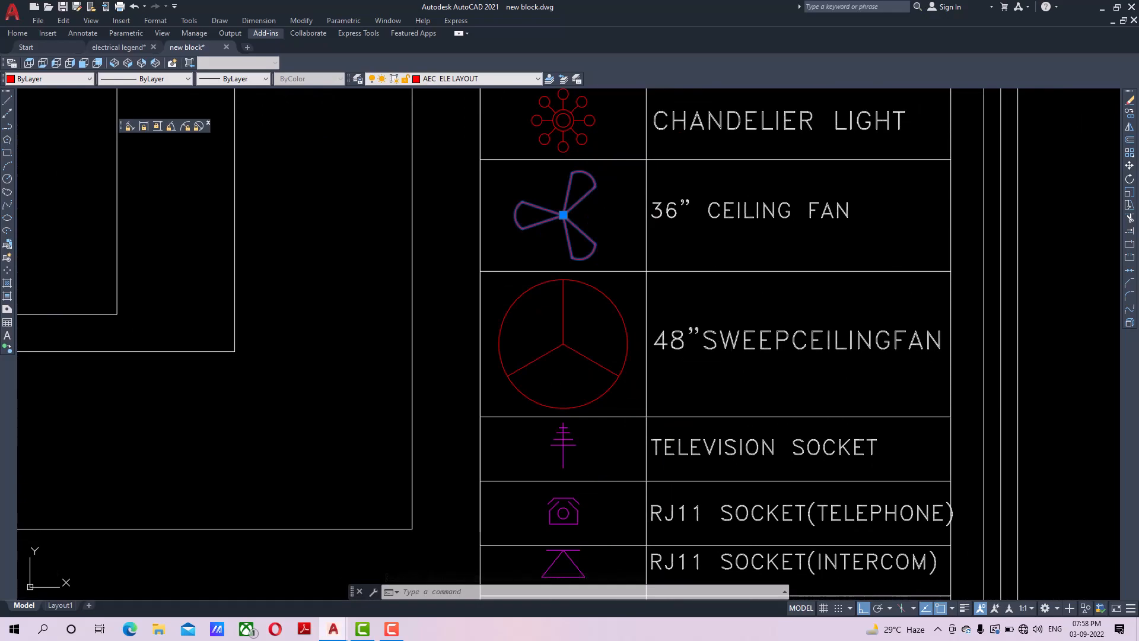
key("Escape")
key("Escape")
Copy the 48" sweep ceiling fan symbol by its centre from the legend to the free end of the bedroom guide line, with Ortho off.
left_click(580, 351)
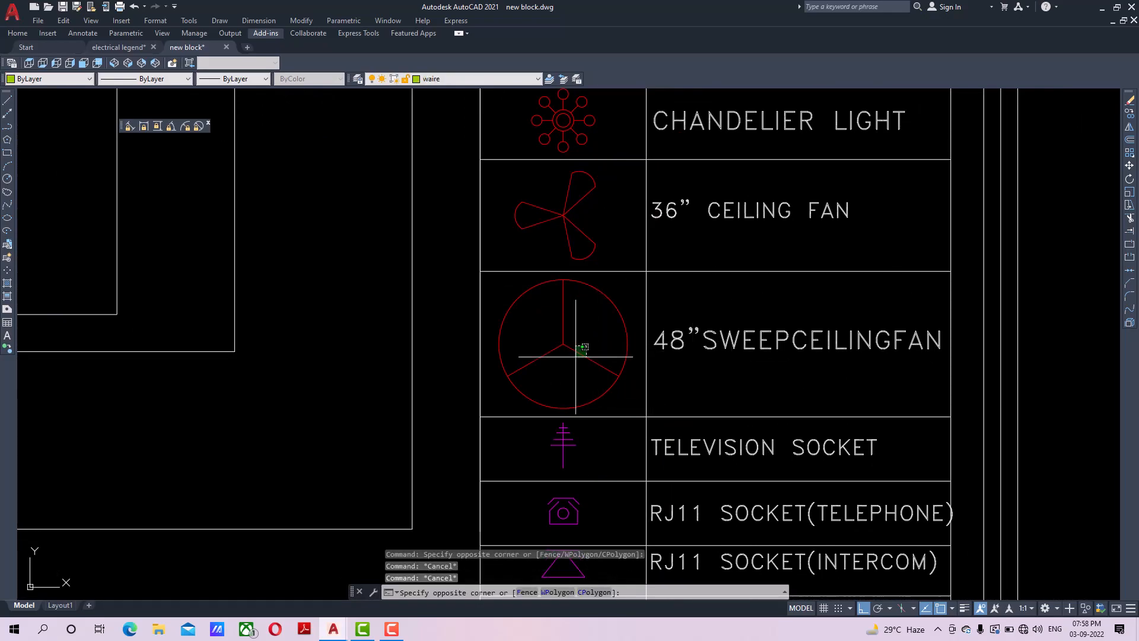
left_click(1129, 113)
left_click(563, 343)
scroll(429, 278, "down", 5)
middle_click_drag(429, 279, 465, 306)
left_click(863, 608)
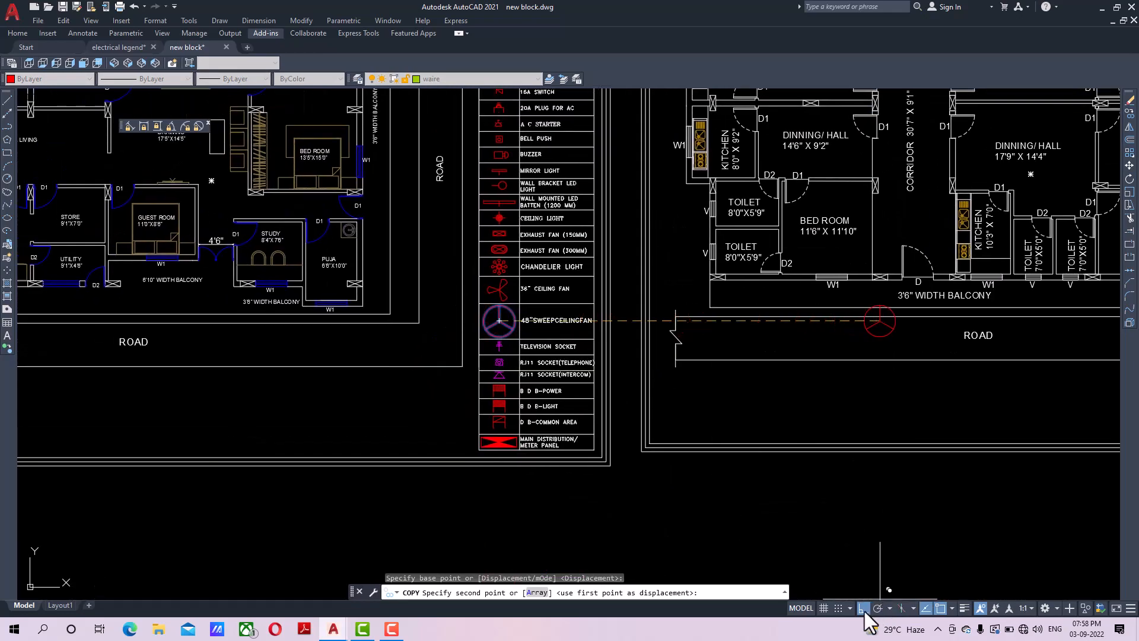
middle_click_drag(342, 221, 628, 393)
middle_click_drag(417, 274, 502, 343)
scroll(378, 244, "up", 6)
scroll(351, 251, "up", 2)
left_click(337, 252)
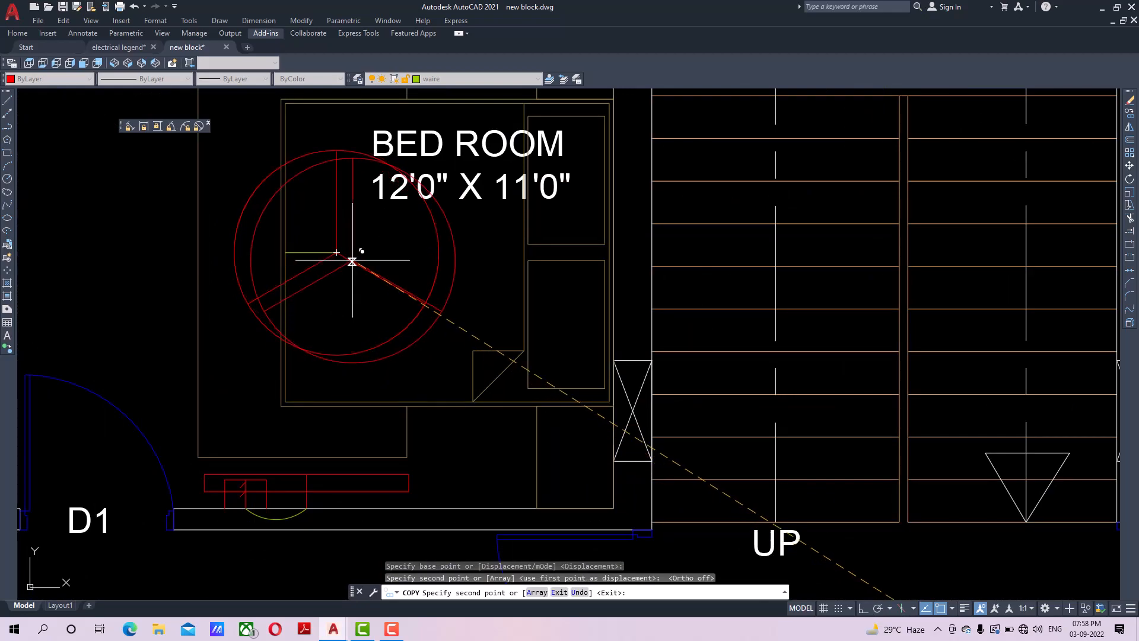
key("Return")
key("Escape")
Check the fan's sweep with a temporary 4' diameter circle drawn from its centre, and erase the circle.
middle_click_drag(417, 285, 422, 309)
left_click(8, 179)
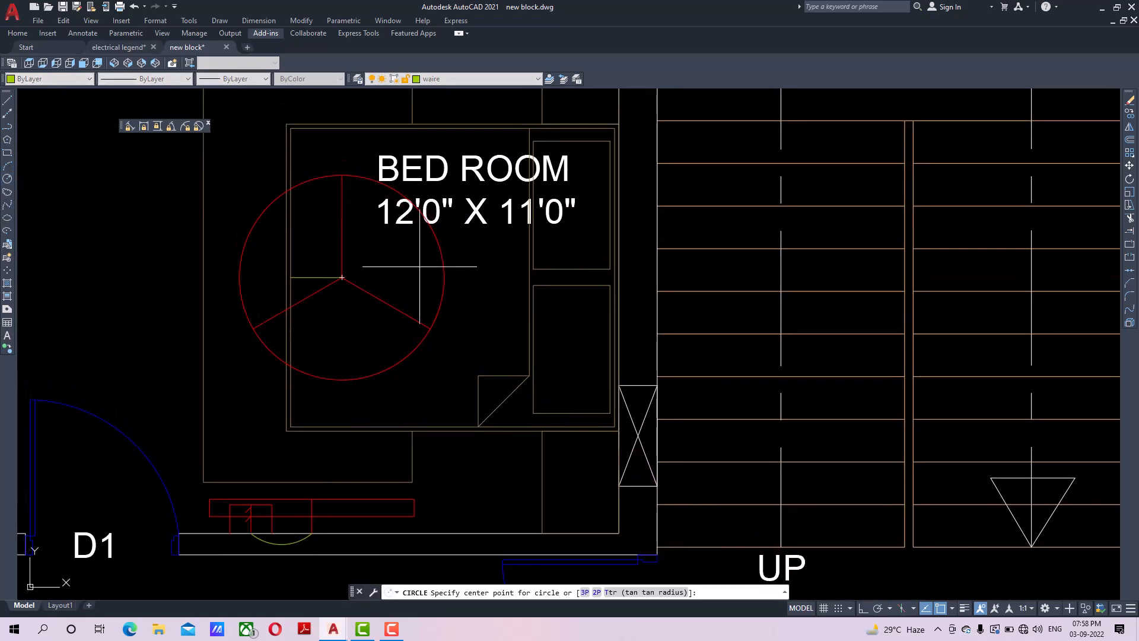
left_click(343, 278)
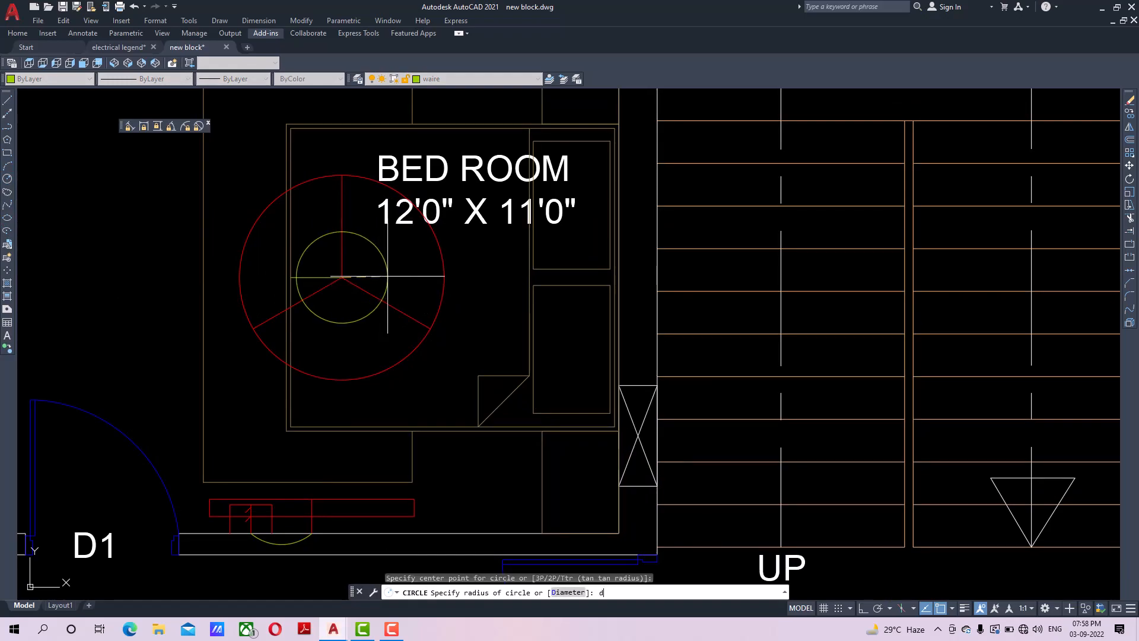
type("d")
key("Return")
key("Return")
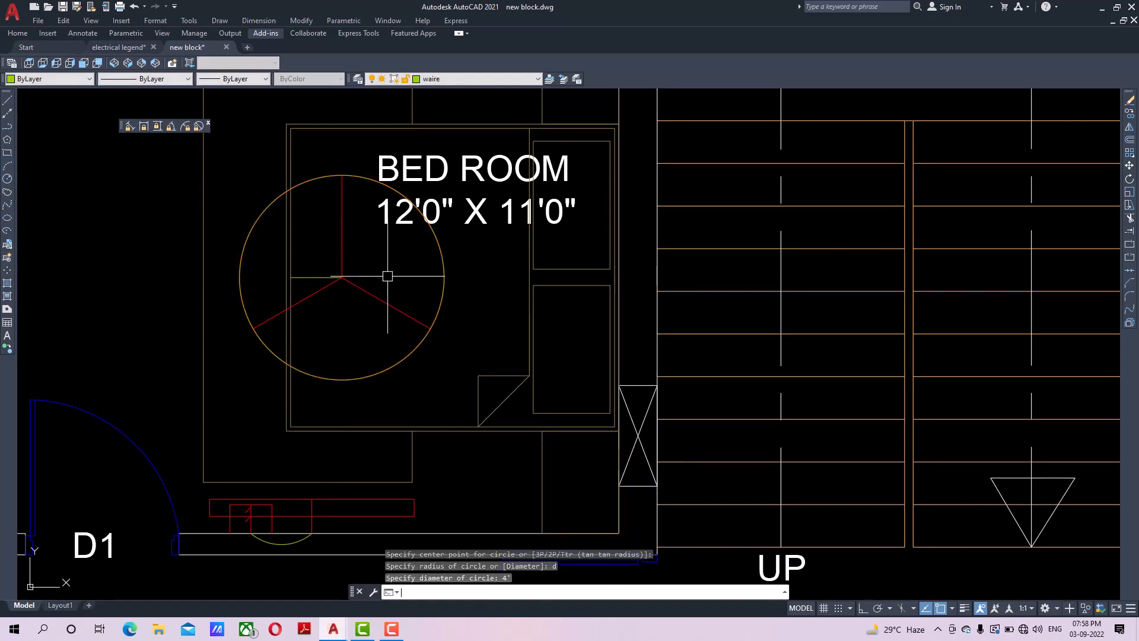
left_click(321, 182)
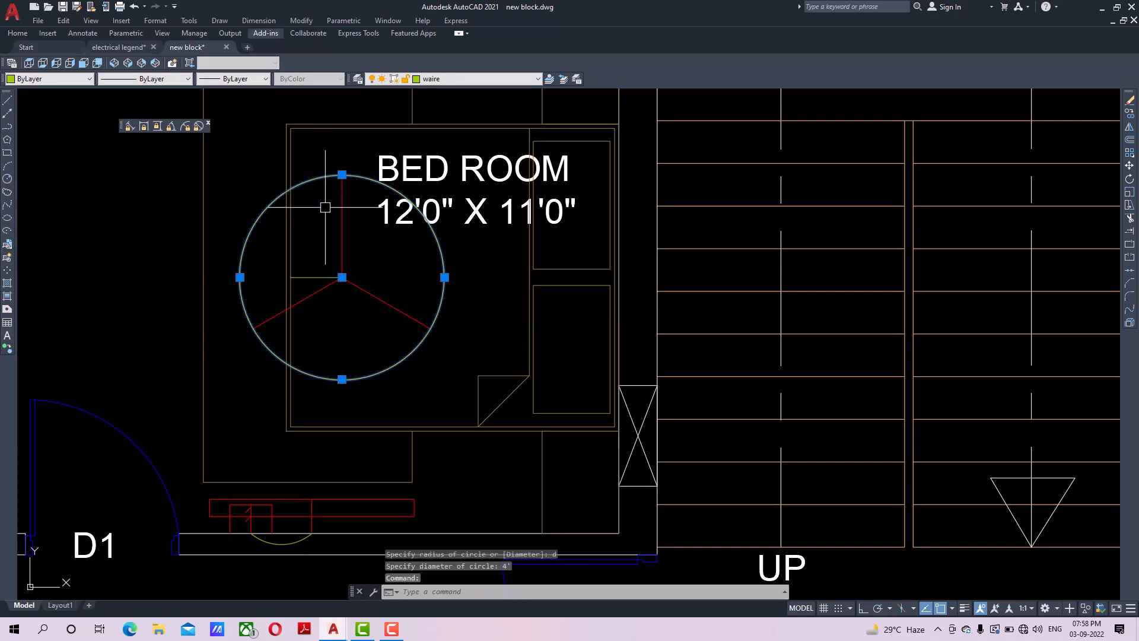
key("Delete")
Erase the short guide line between the bed's foot edge and the fan centre.
scroll(328, 221, "down", 3)
scroll(318, 275, "up", 3)
left_click(318, 274)
key("Escape")
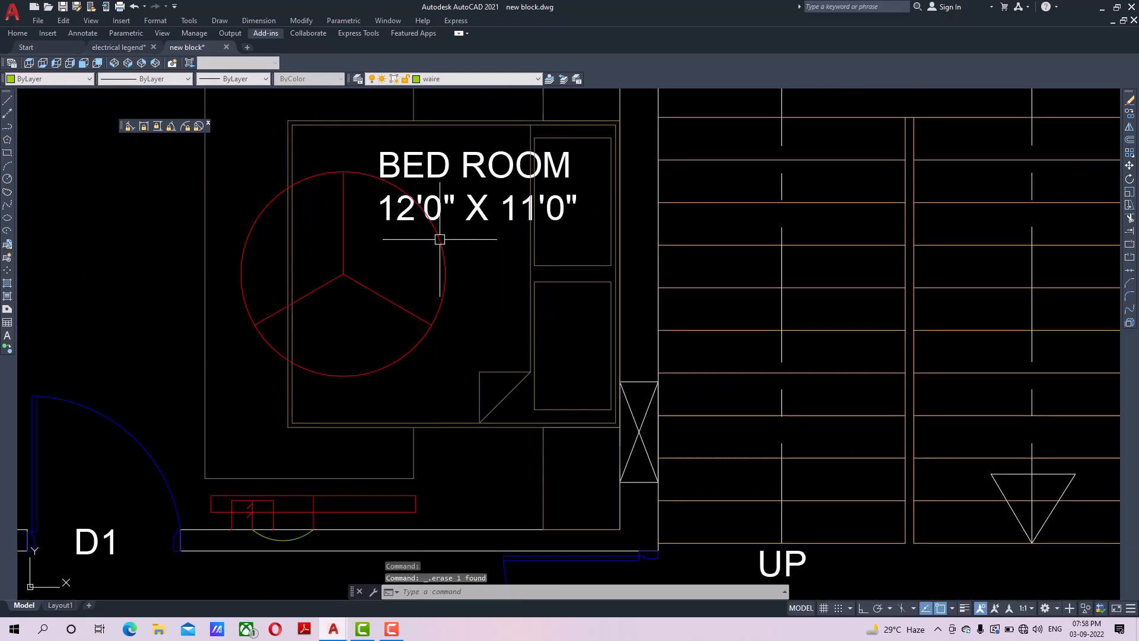
Move the BED ROOM label clear of the ceiling fan, just above the bed's upper edge, and check the bedroom layout.
scroll(440, 242, "down", 3)
scroll(460, 216, "up", 3)
left_click(459, 217)
middle_click_drag(459, 216, 475, 282)
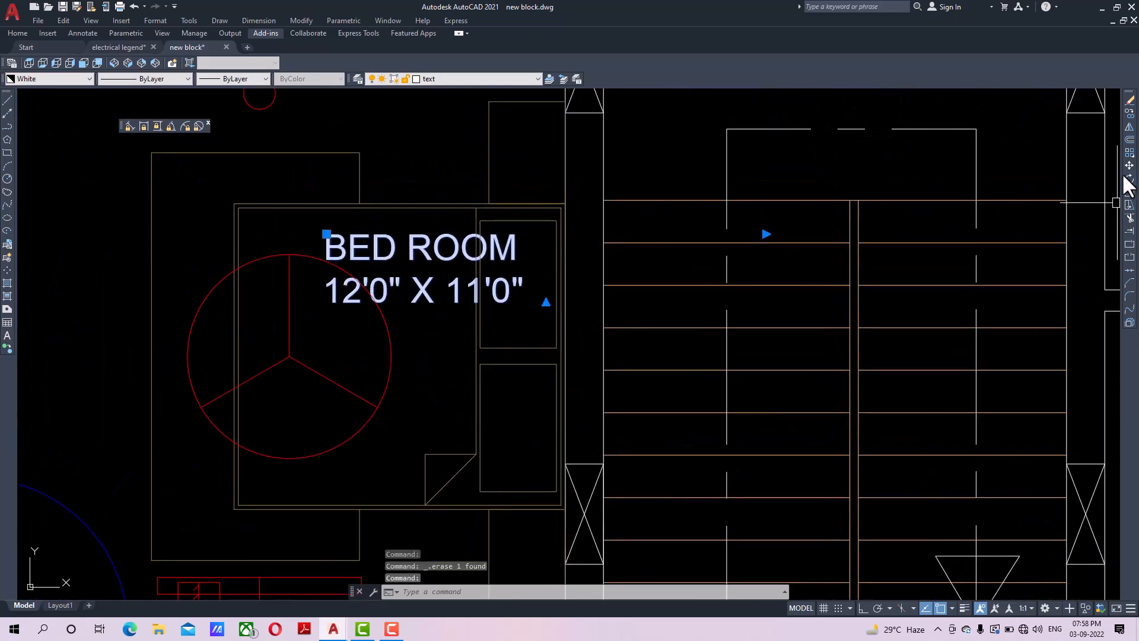
left_click(1130, 166)
left_click(327, 302)
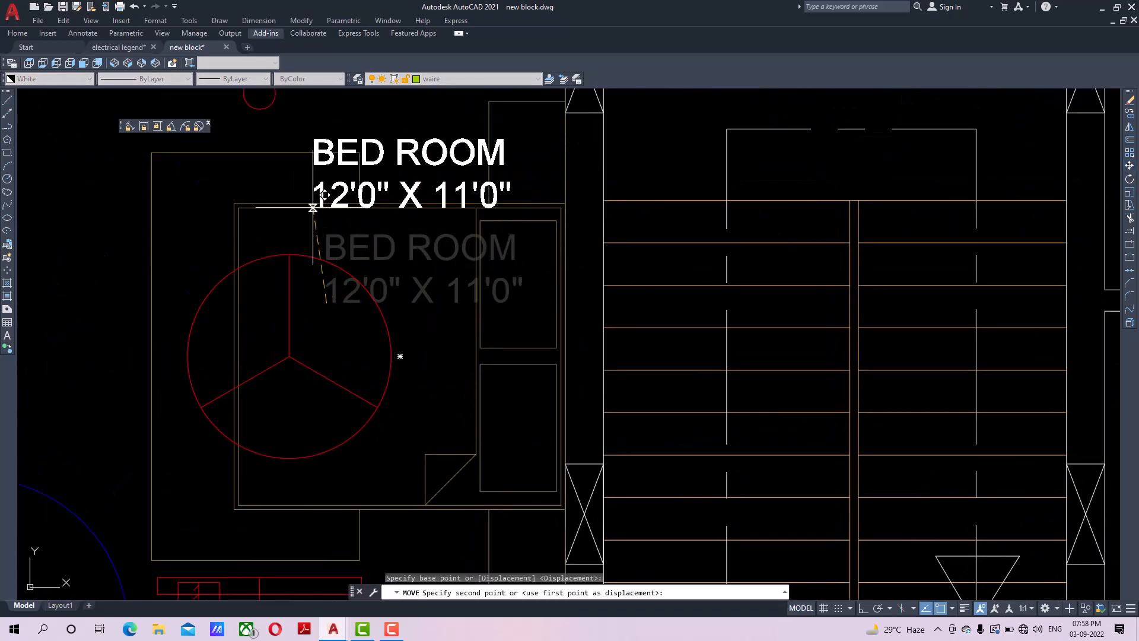
scroll(301, 191, "up", 2)
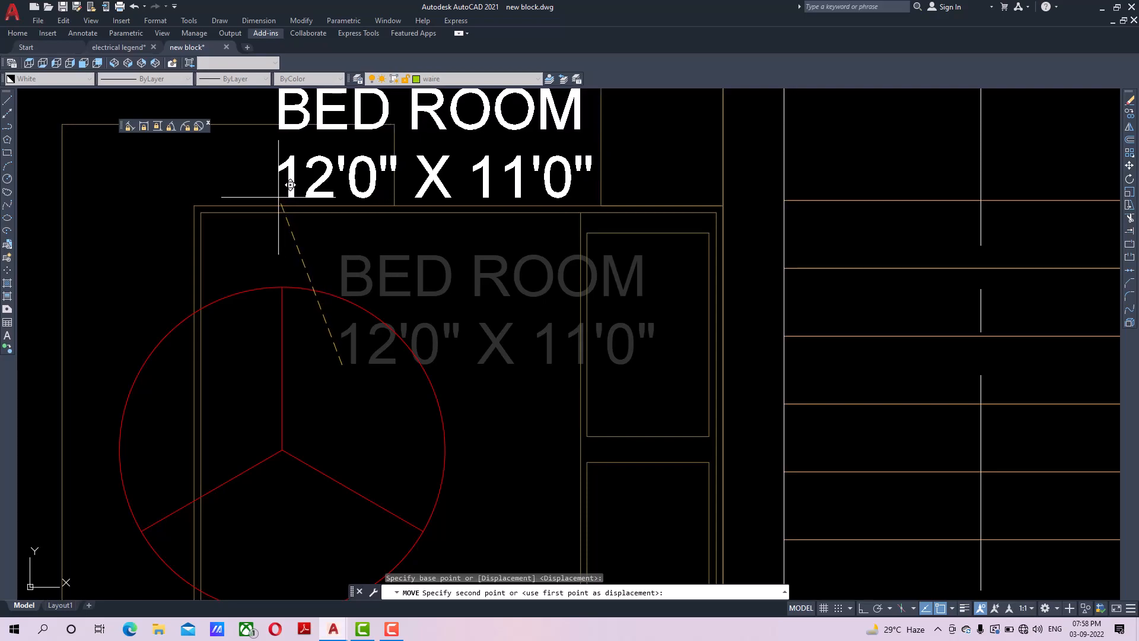
left_click(289, 181)
scroll(447, 222, "down", 4)
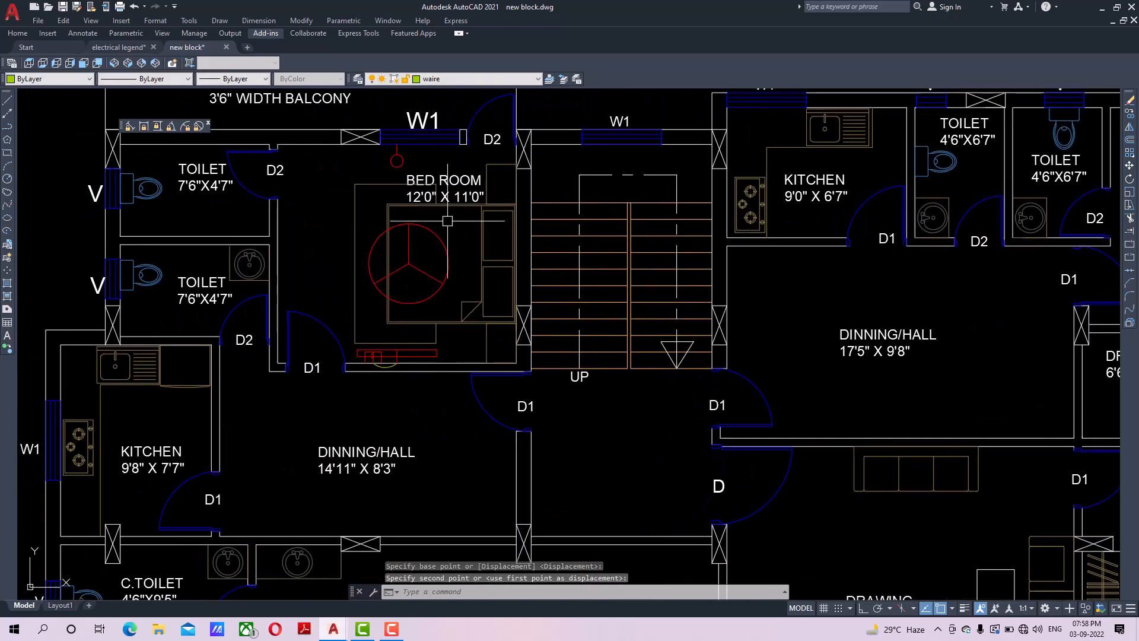
scroll(378, 241, "up", 3)
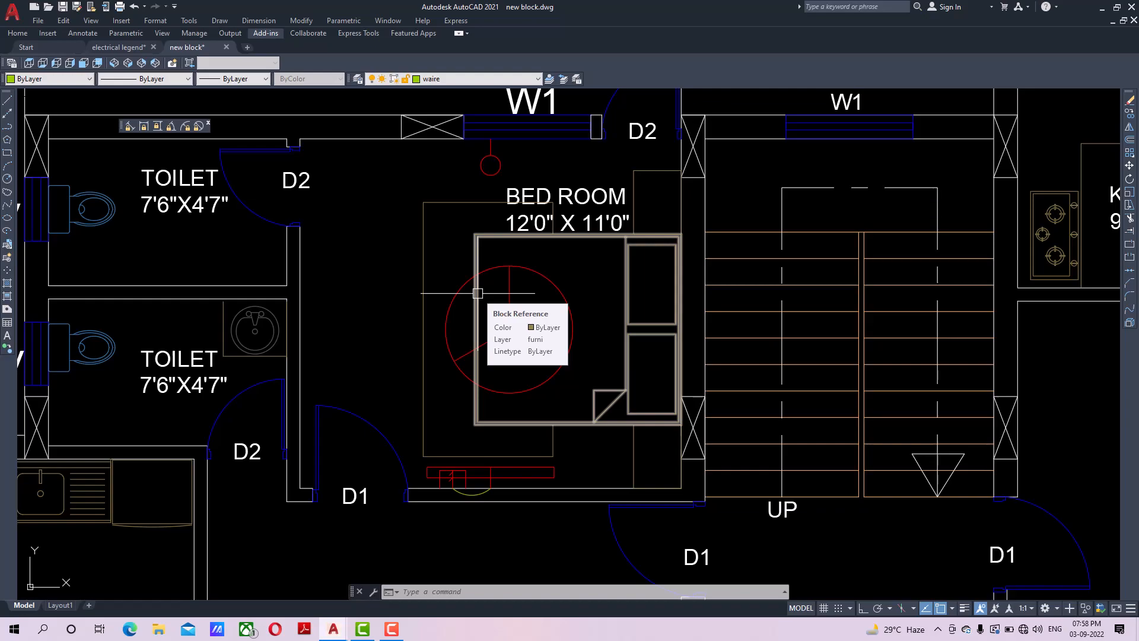
mouse_move(650, 358)
middle_mouse_down()
mouse_move(661, 322)
mouse_move(610, 362)
middle_mouse_up()
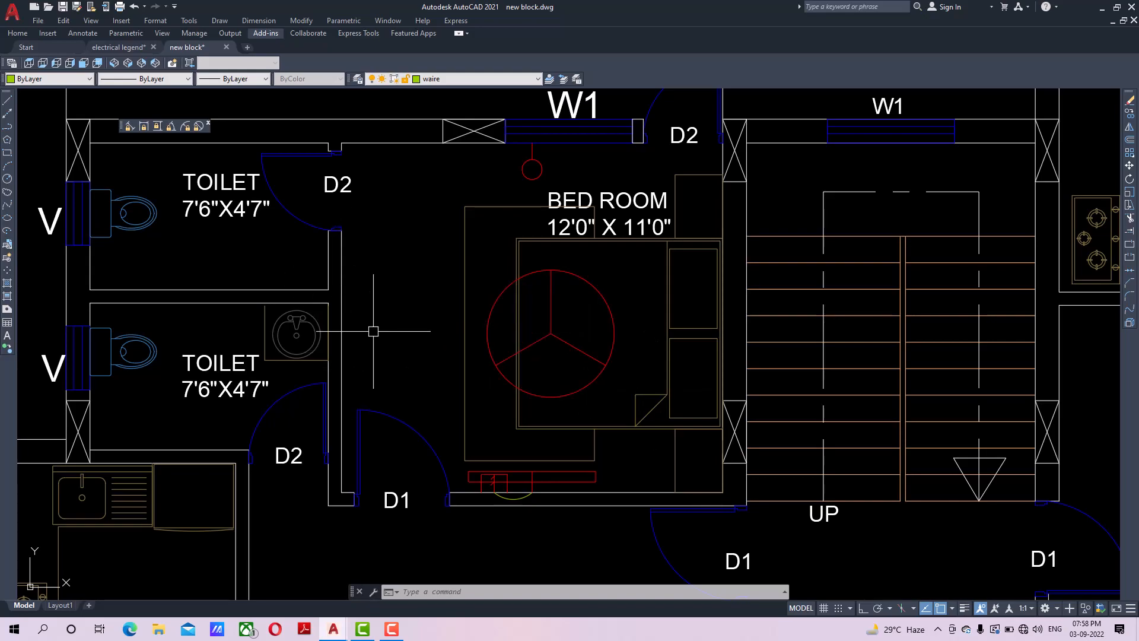
Examine the TV UNIT assembly below the plan's road and compare it with the television socket in the electrical legend.
scroll(504, 340, "down", 6)
scroll(789, 445, "up", 2)
mouse_move(1040, 476)
middle_mouse_down()
mouse_move(652, 367)
mouse_move(652, 169)
middle_mouse_up()
scroll(652, 366, "down", 4)
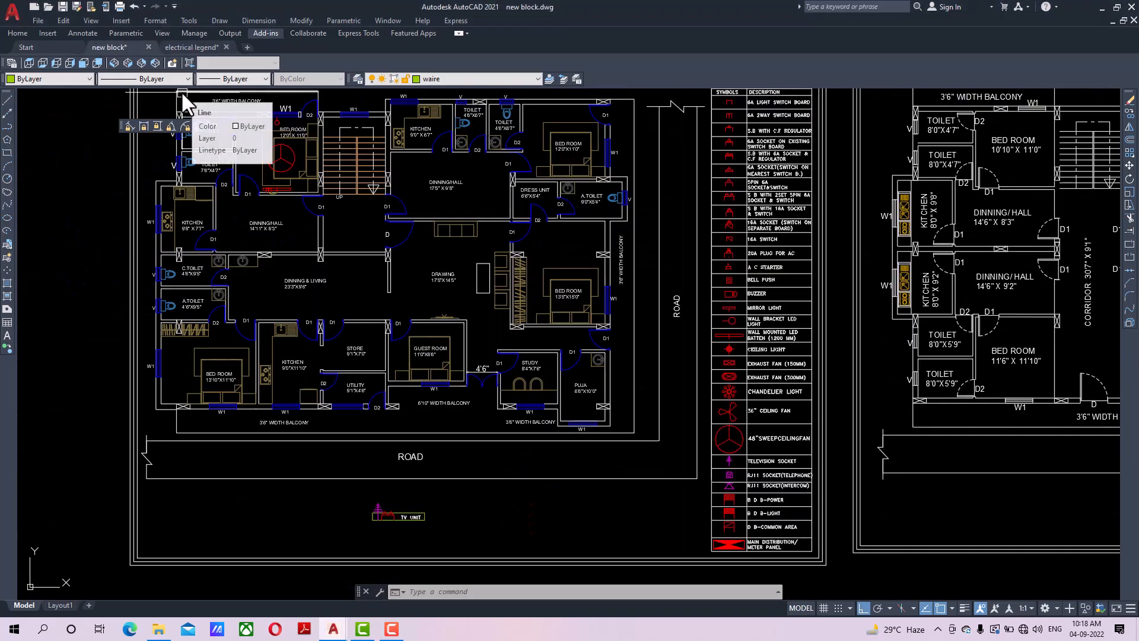
middle_click_drag(309, 299, 352, 257)
mouse_move(440, 473)
middle_mouse_down()
mouse_move(433, 380)
mouse_move(404, 372)
mouse_move(455, 358)
middle_mouse_up()
scroll(432, 380, "up", 4)
scroll(410, 326, "up", 3)
middle_click_drag(656, 452, 621, 428)
scroll(394, 418, "down", 4)
scroll(401, 415, "up", 2)
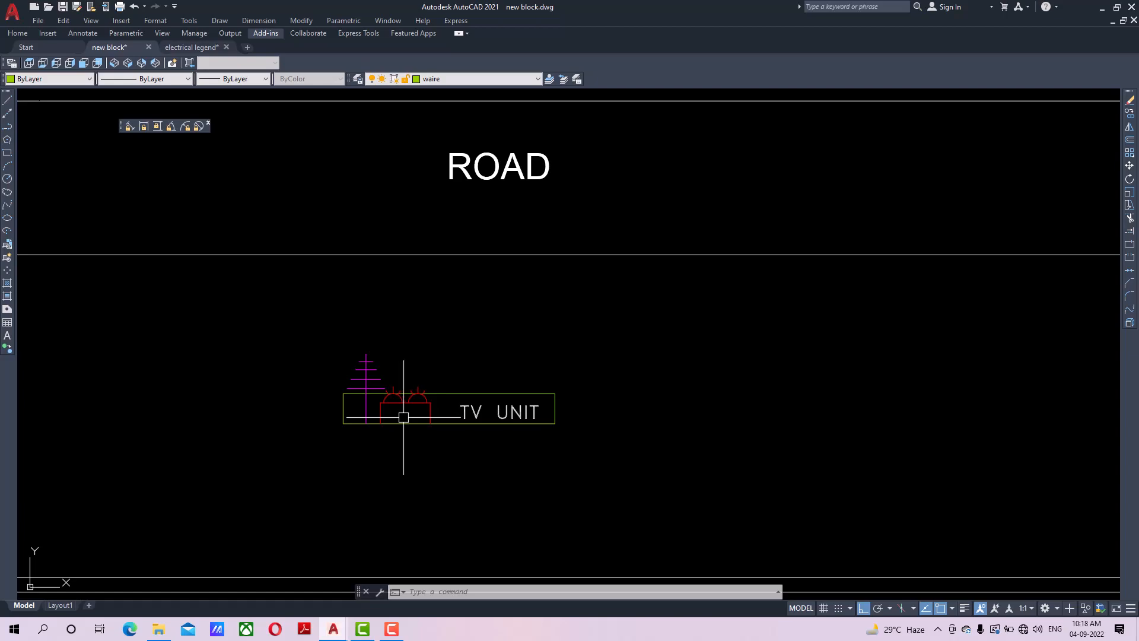
scroll(404, 418, "down", 4)
scroll(394, 438, "up", 3)
middle_click_drag(394, 437, 394, 356)
scroll(398, 367, "up", 3)
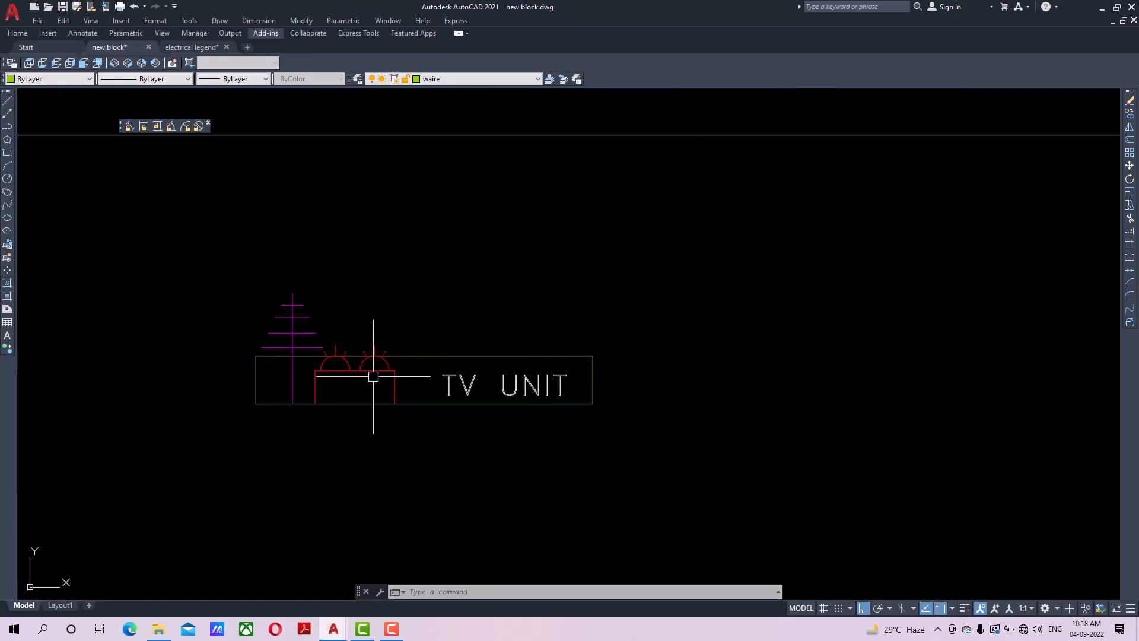
scroll(296, 307, "down", 5)
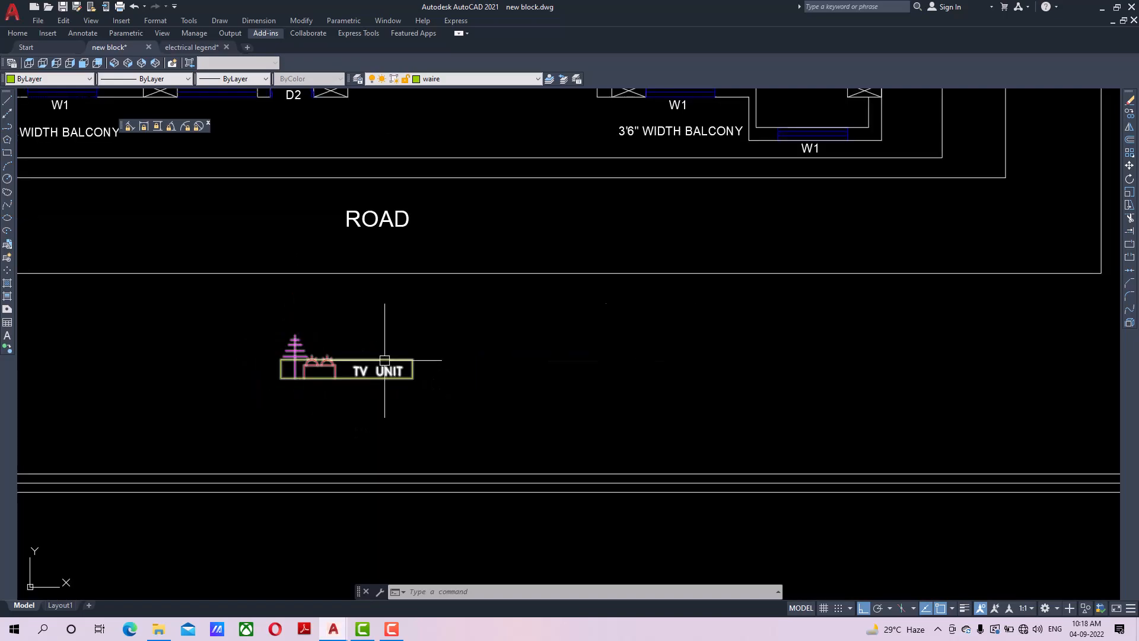
scroll(700, 317, "up", 5)
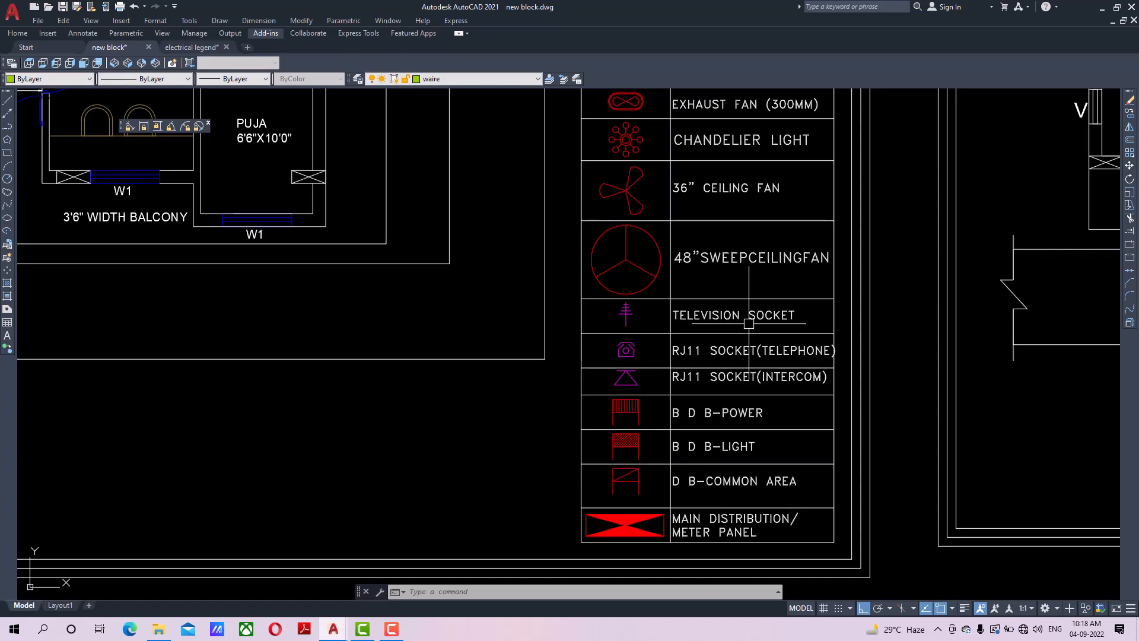
Move the TV UNIT assembly from below the road to the empty area just beside the electrical legend table.
scroll(749, 324, "down", 5)
scroll(534, 356, "up", 6)
left_click(675, 332)
scroll(534, 362, "down", 5)
scroll(534, 368, "up", 2)
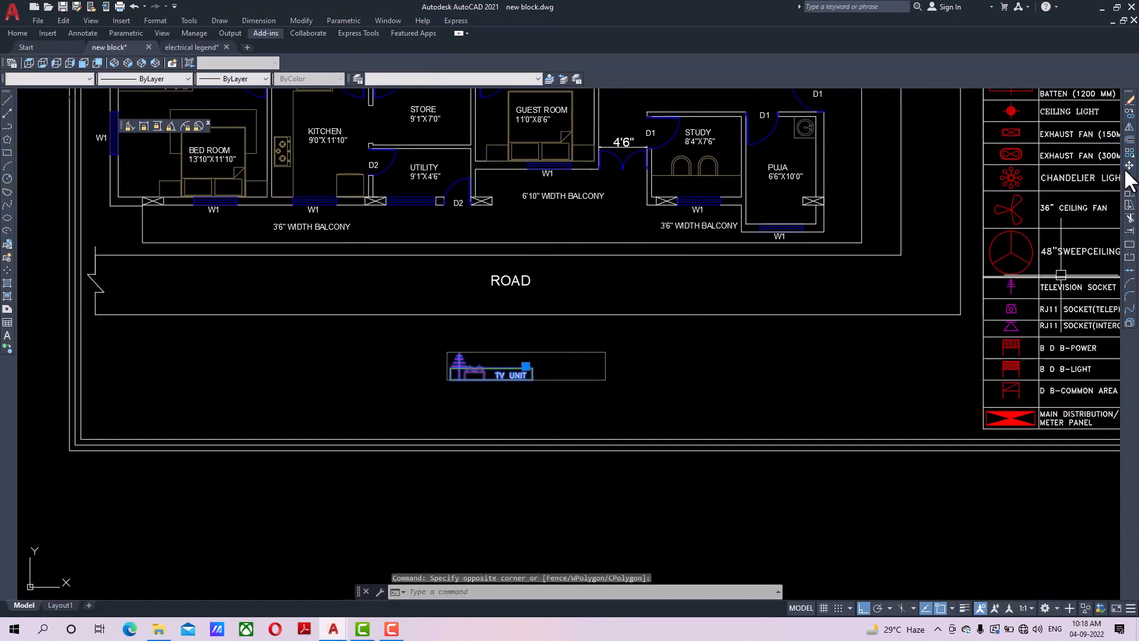
left_click(1129, 165)
left_click(525, 371)
scroll(764, 463, "down", 4)
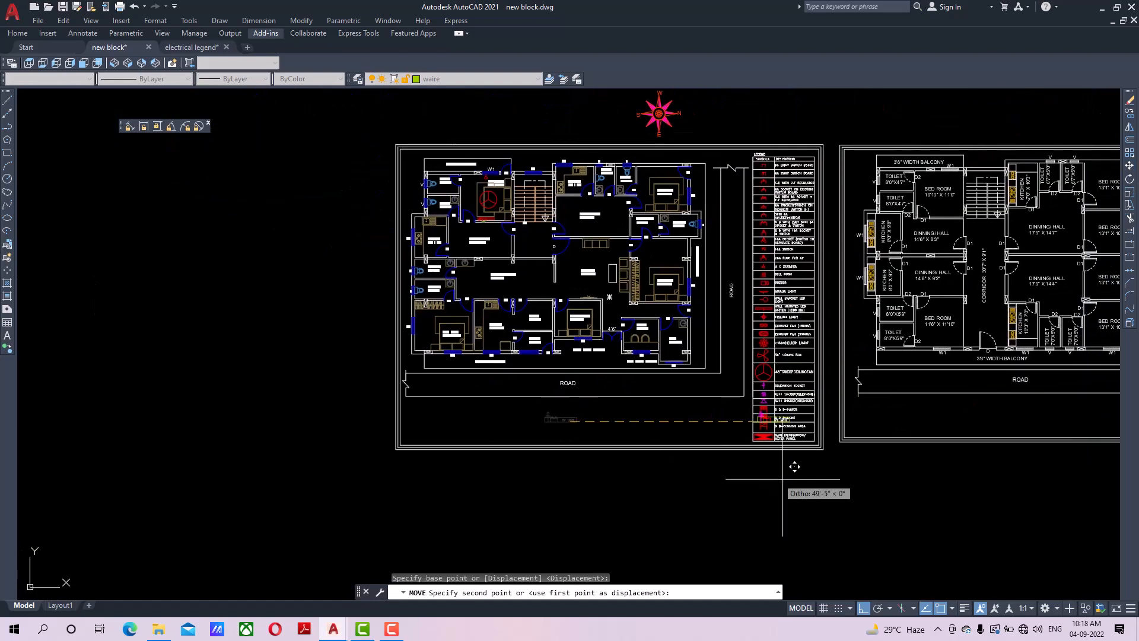
left_click(864, 609)
scroll(796, 445, "up", 5)
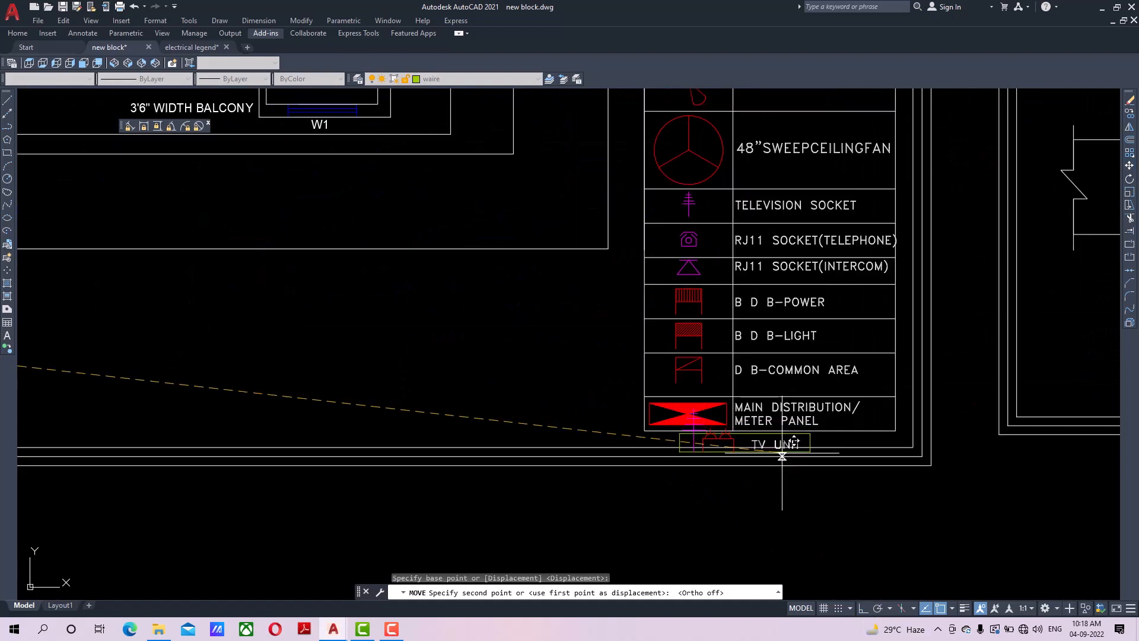
scroll(782, 454, "up", 4)
scroll(758, 453, "down", 6)
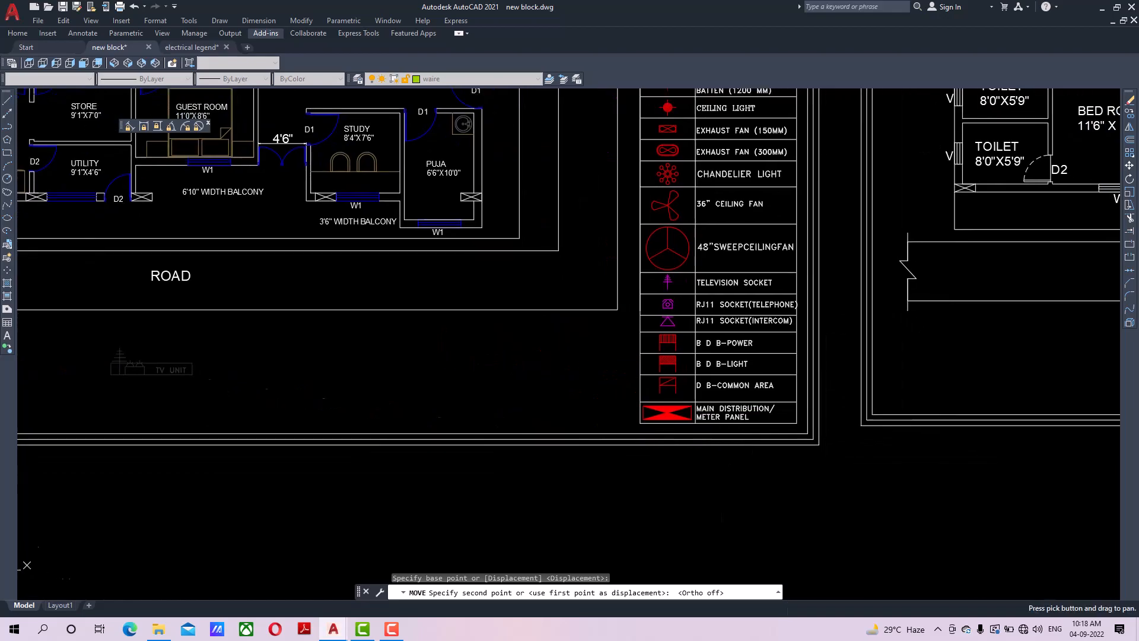
left_click(611, 374)
Scale down the 48" sweep ceiling fan symbol in the legend about its centre.
scroll(643, 344, "down", 4)
scroll(638, 319, "up", 3)
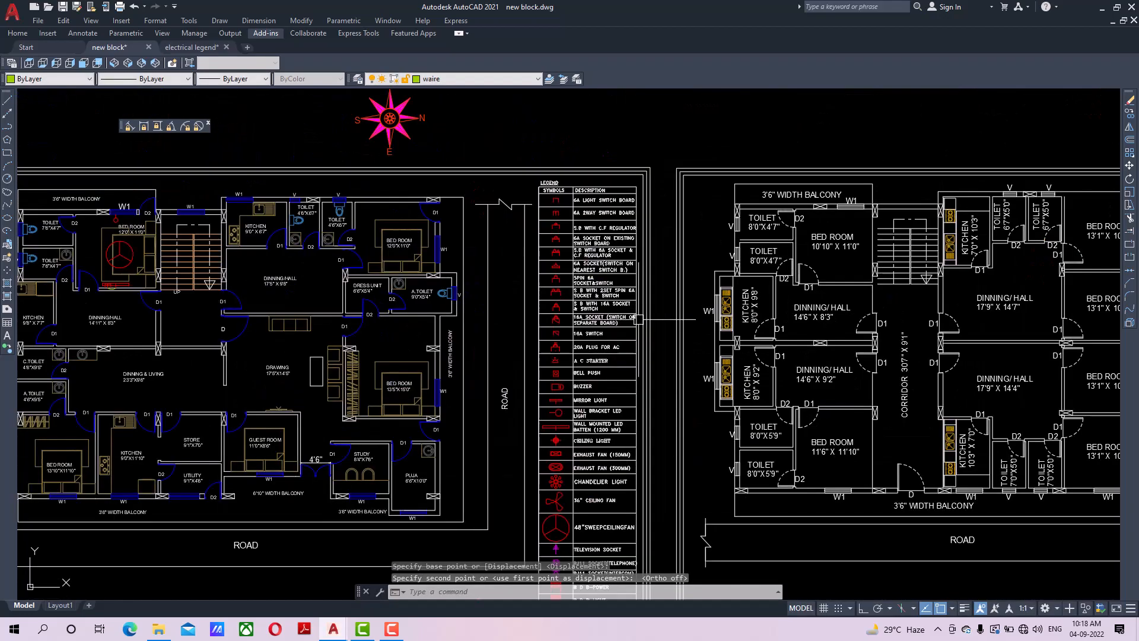
scroll(578, 321, "up", 3)
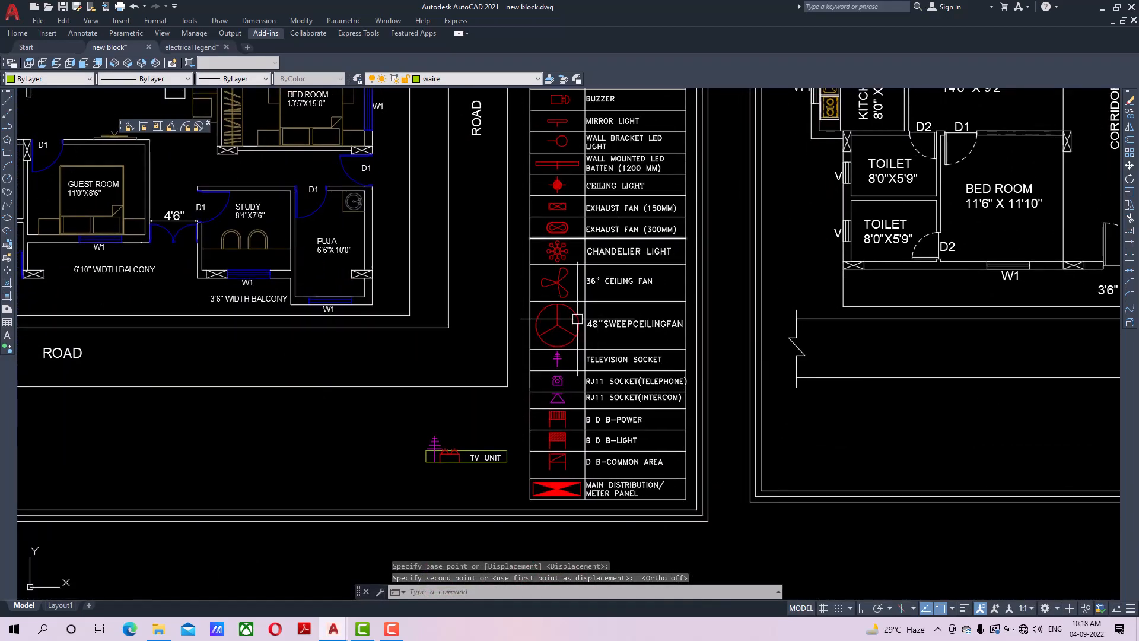
left_click(577, 319)
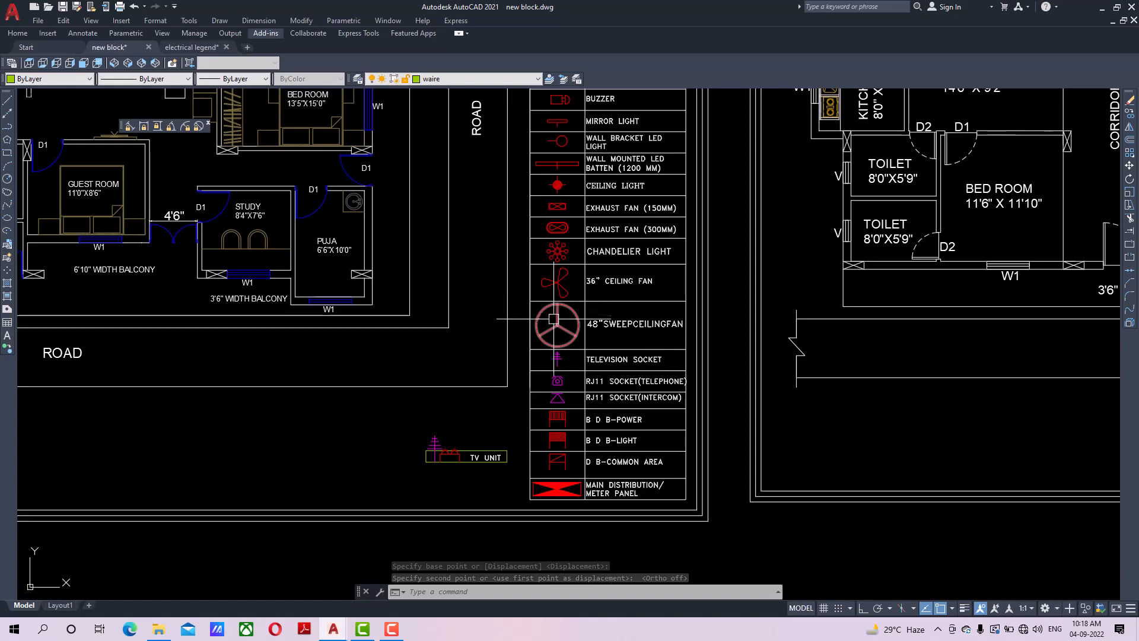
left_click(1130, 192)
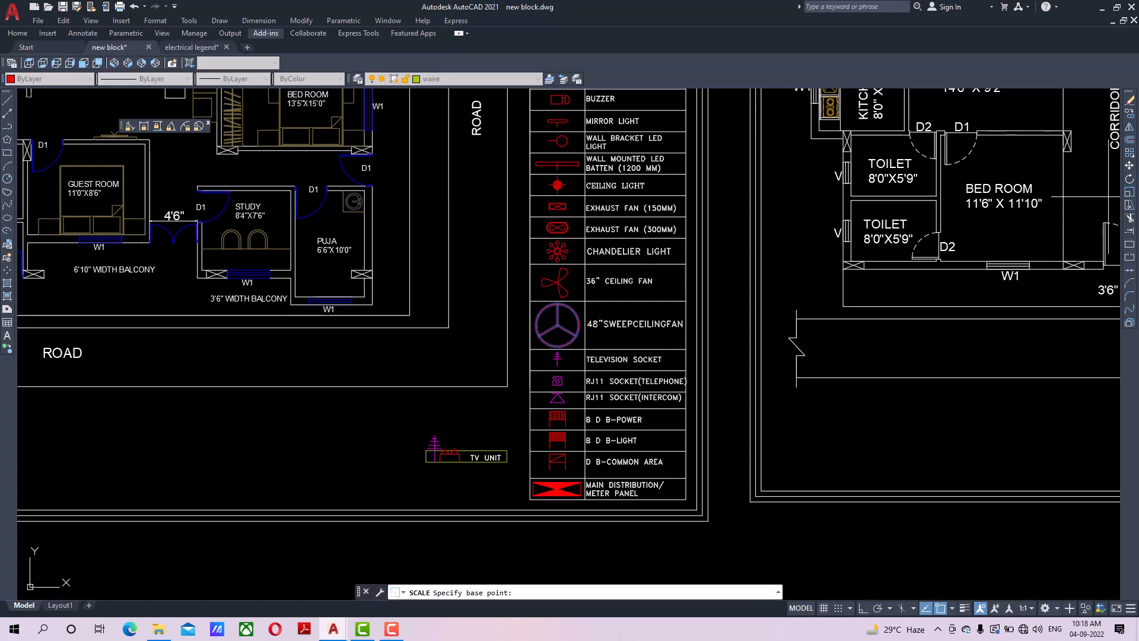
left_click(558, 325)
scroll(561, 325, "up", 3)
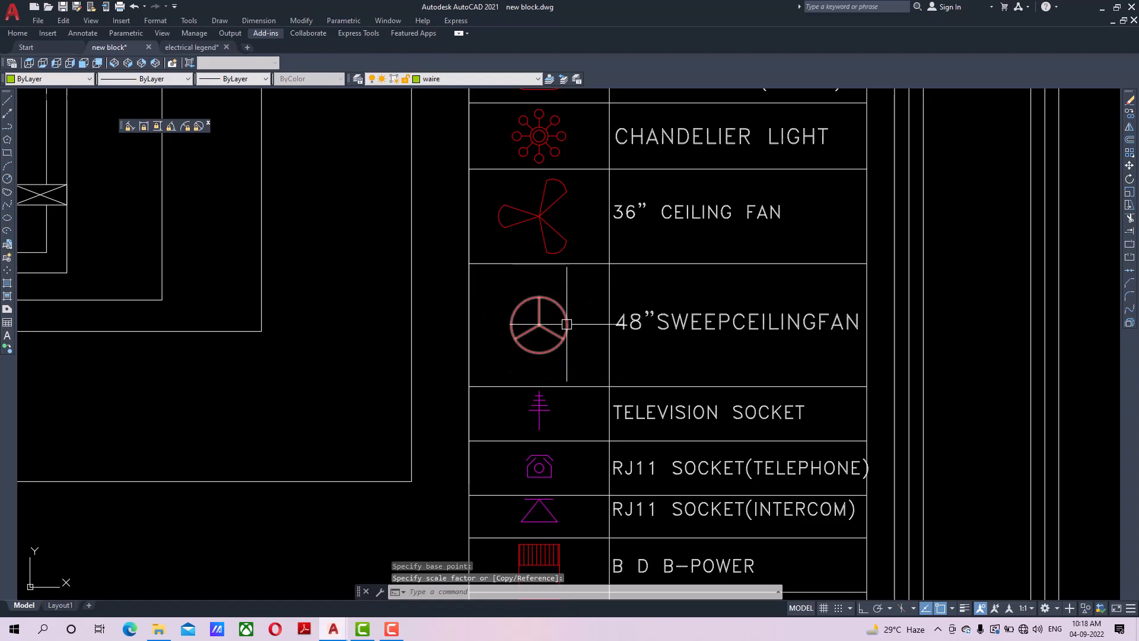
Move the 48" sweep ceiling fan symbol and its label straight up about 1'-0" within their legend row.
left_click(453, 280)
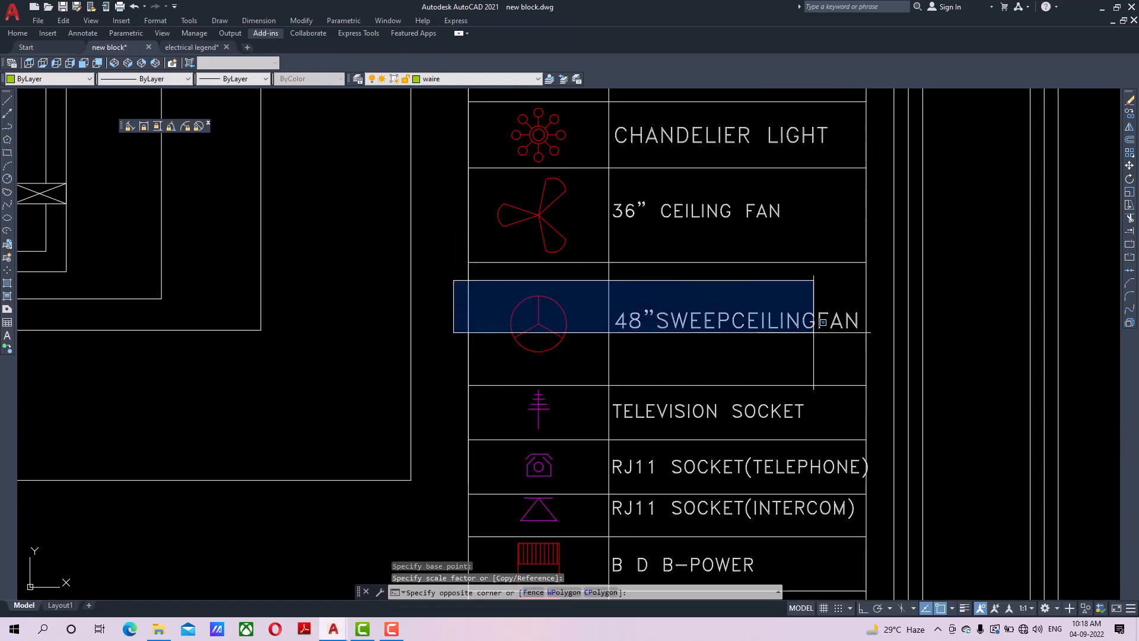
left_click(925, 363)
left_click(1130, 165)
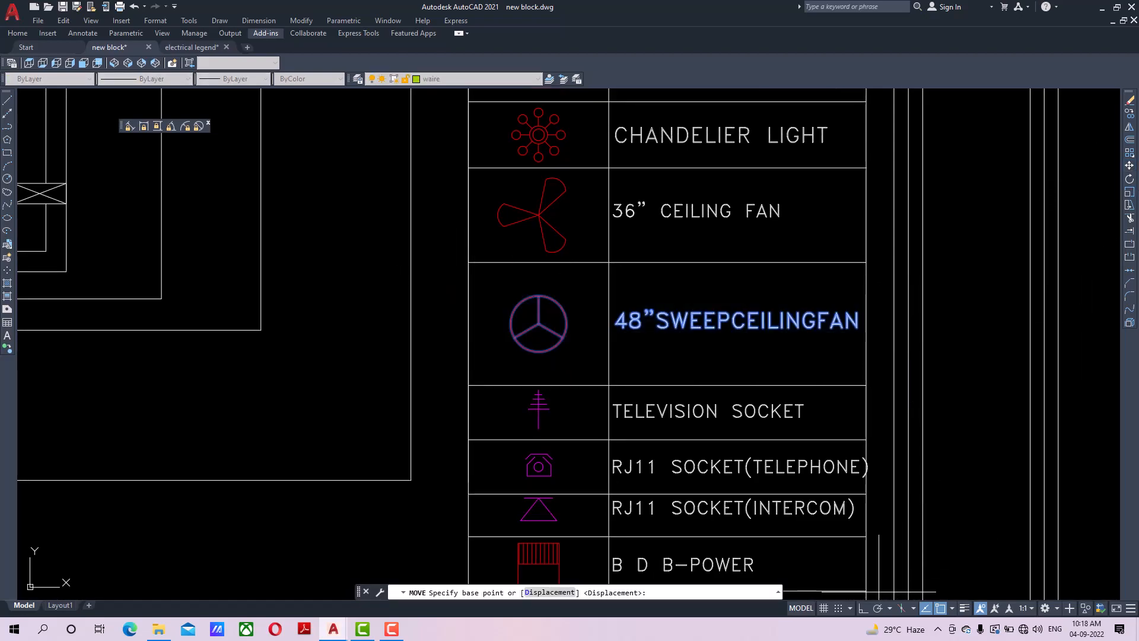
left_click(864, 608)
left_click(971, 415)
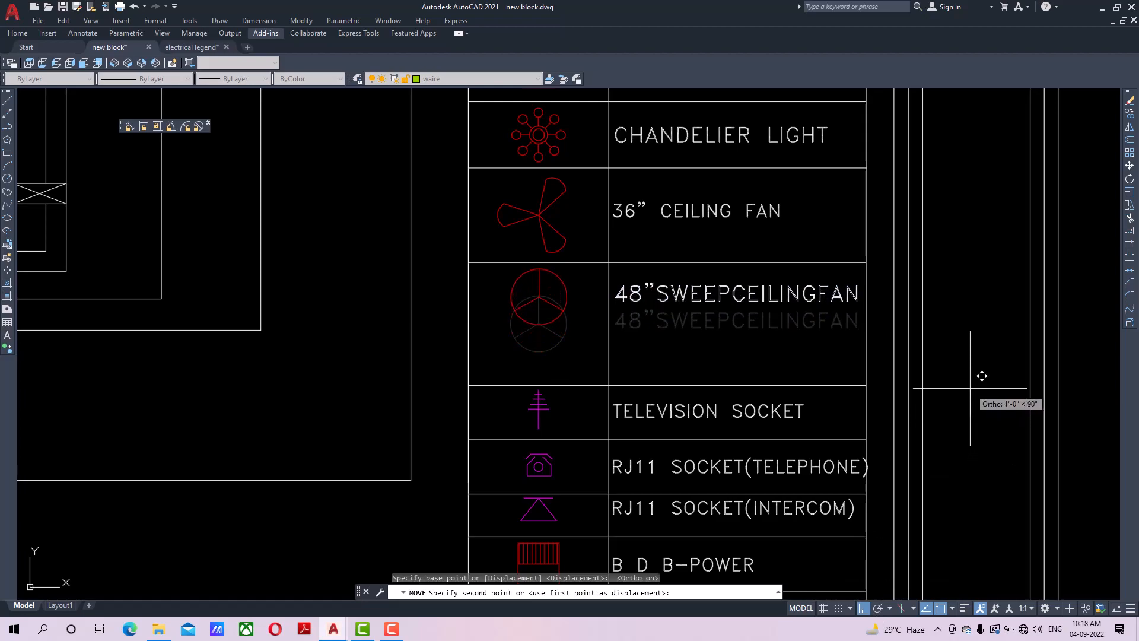
left_click(970, 387)
Move the TV UNIT assembly into the legend, directly below the 48" sweep ceiling fan symbol.
middle_click_drag(856, 414, 855, 251)
scroll(644, 399, "down", 2)
middle_click_drag(645, 398, 661, 370)
left_click(538, 411)
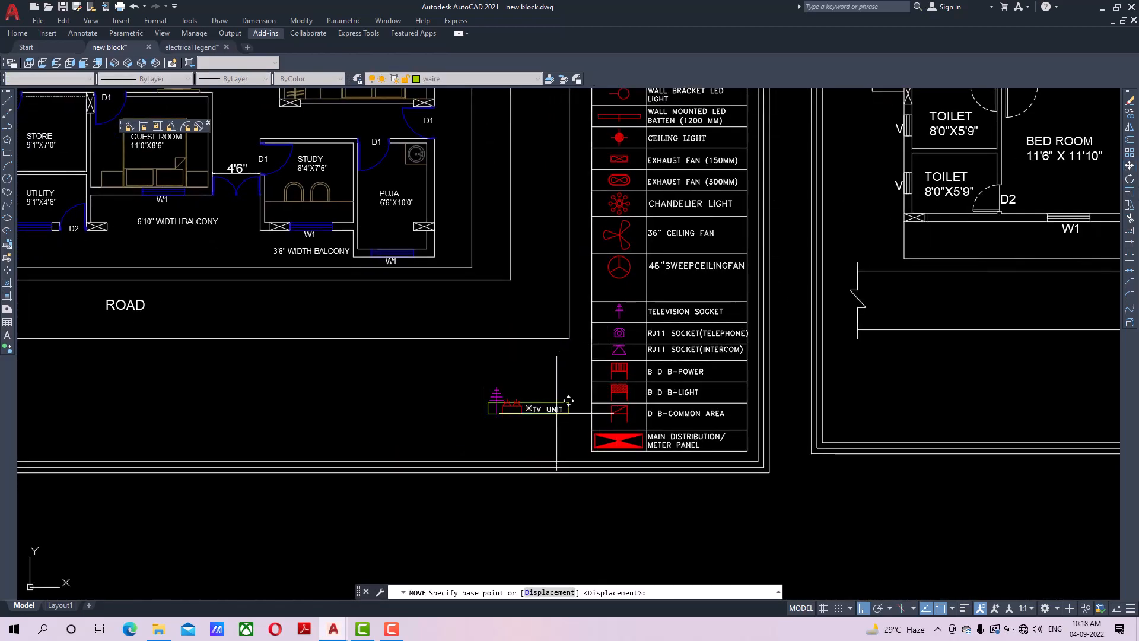
left_click(529, 408)
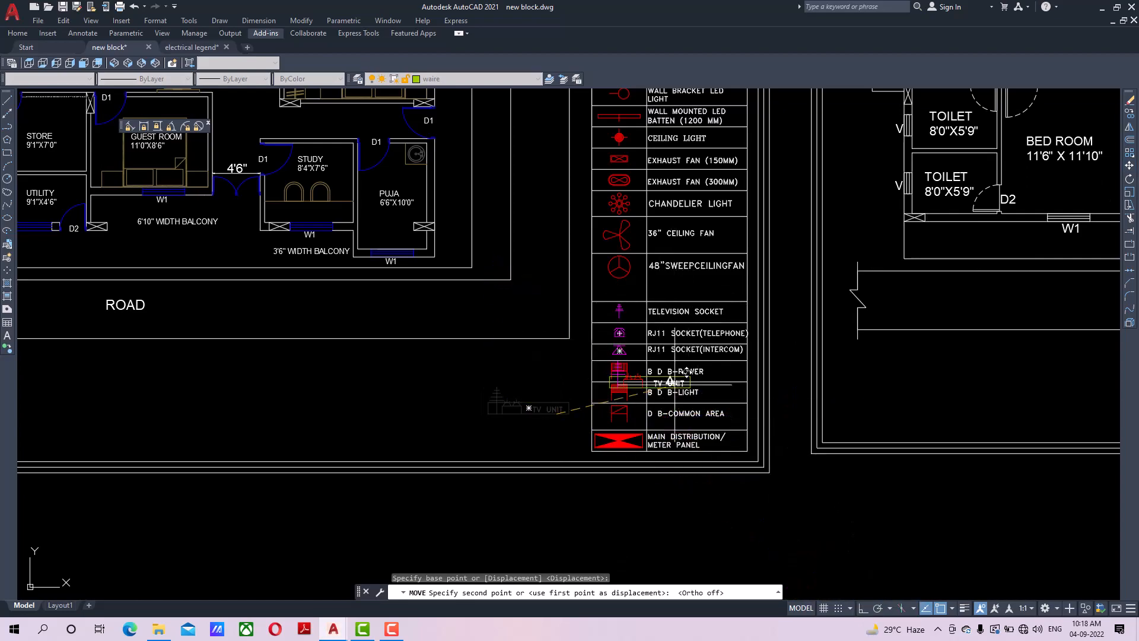
scroll(652, 279, "up", 5)
left_click(657, 316)
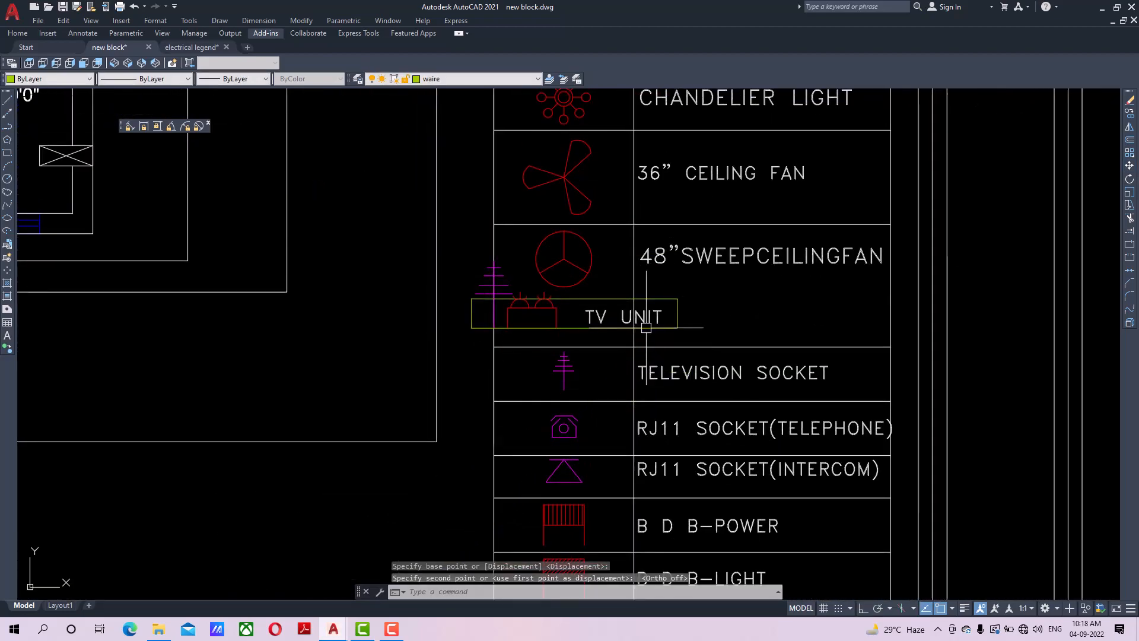
Scale down the TV UNIT assembly about its lower edge's midpoint so it fits within the legend's symbol column.
left_click(611, 325)
left_click(1128, 194)
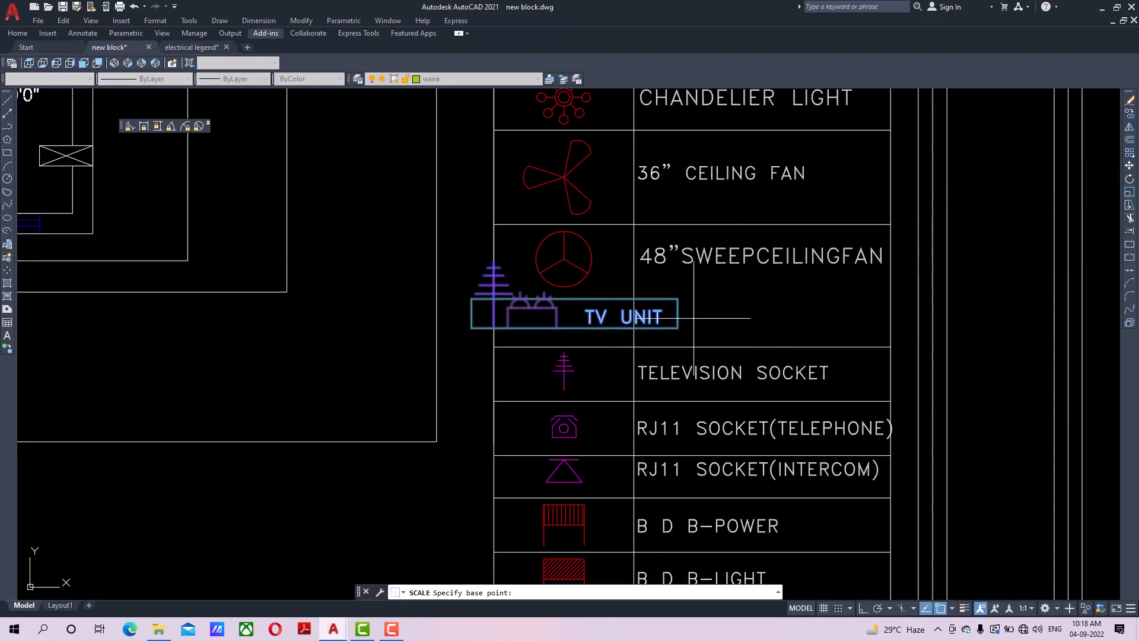
left_click(574, 326)
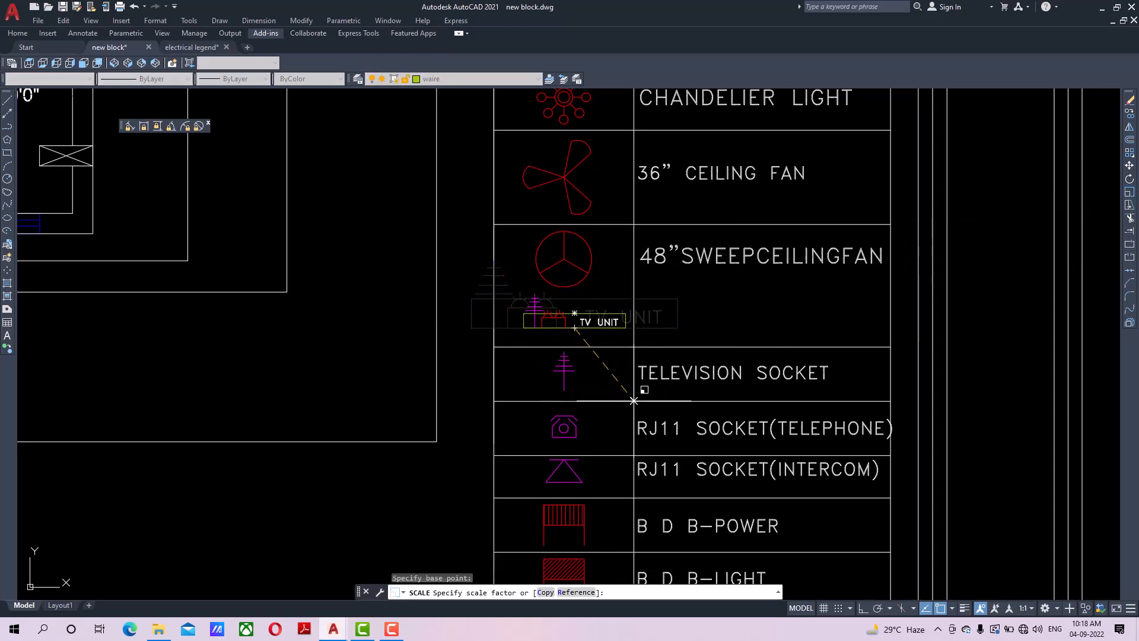
left_click(631, 408)
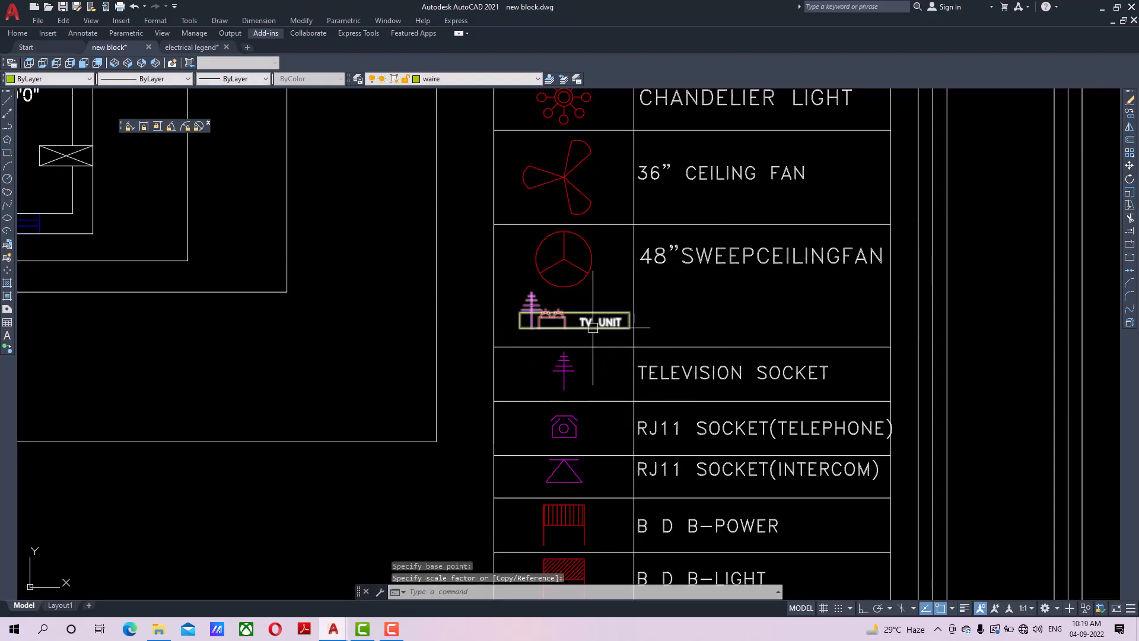
Shift the TV UNIT symbol slightly down within the symbol column, clear of the ceiling fan symbol.
scroll(587, 319, "up", 3)
left_click(1130, 166)
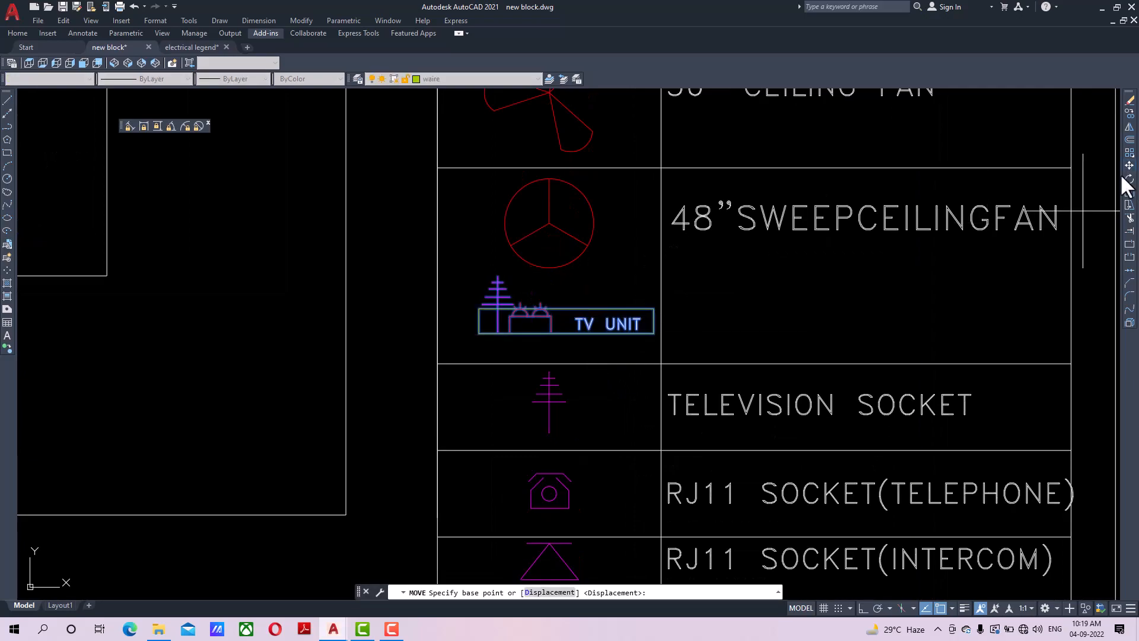
left_click(756, 271)
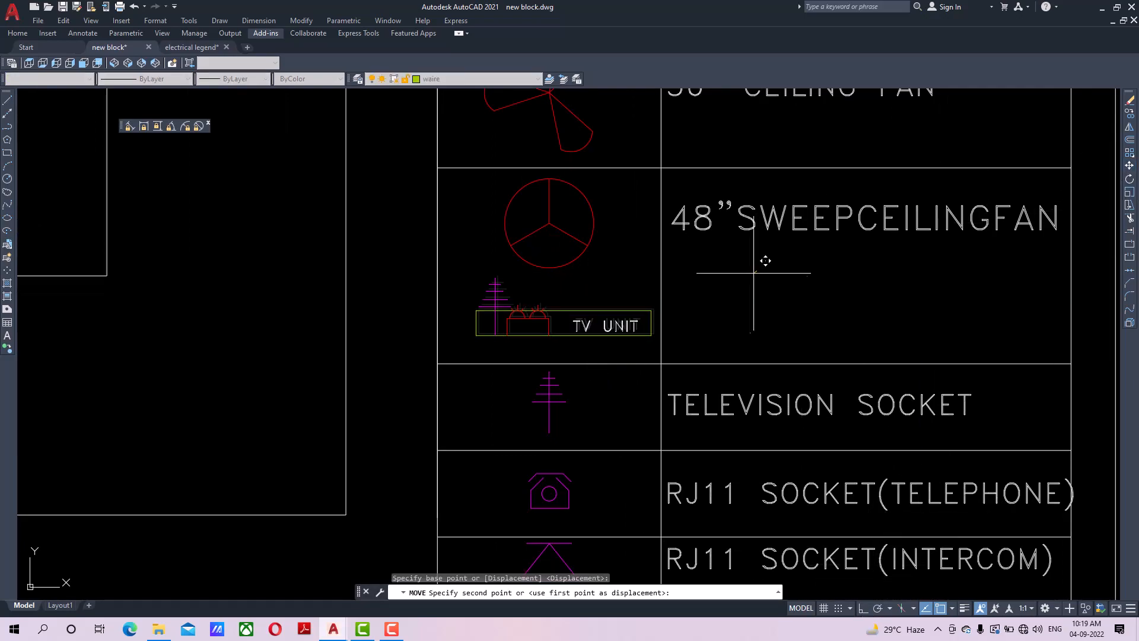
left_click(748, 285)
Copy the row line above the 48" sweep ceiling fan straight down to separate the fan from the TV UNIT symbol.
scroll(819, 270, "down", 3)
middle_click_drag(825, 268, 723, 298)
scroll(733, 274, "up", 2)
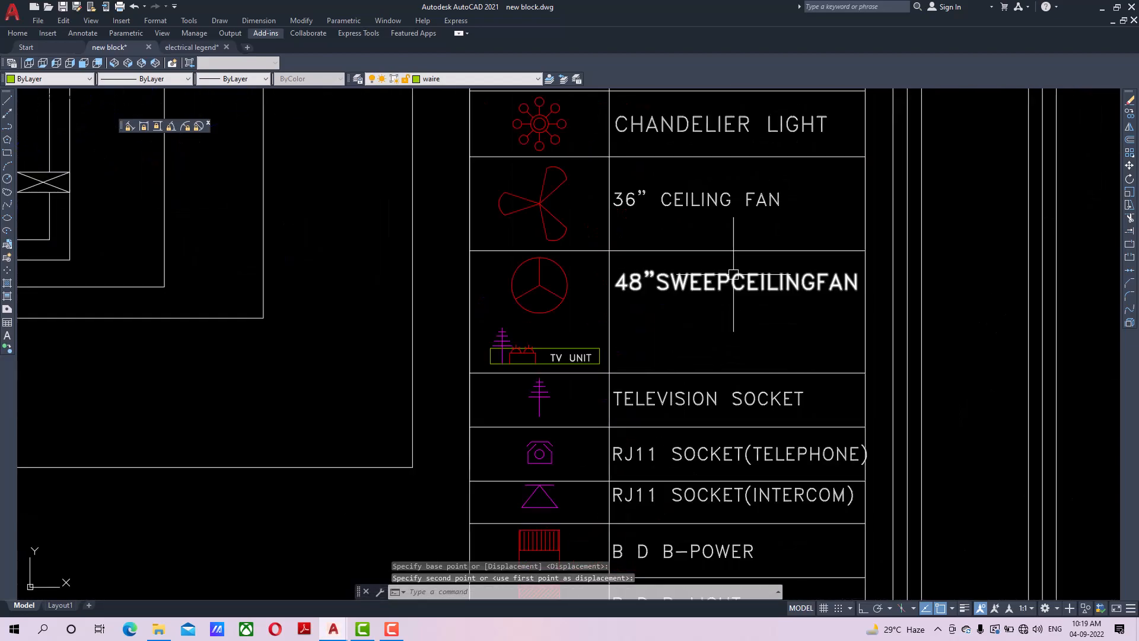
left_click(709, 249)
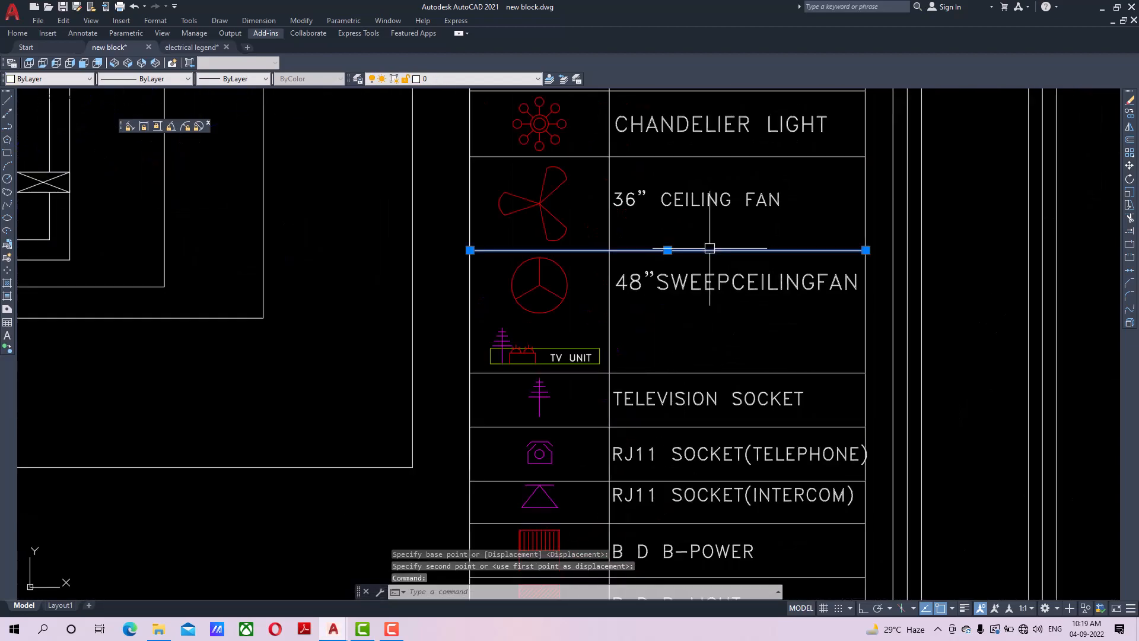
left_click(1129, 113)
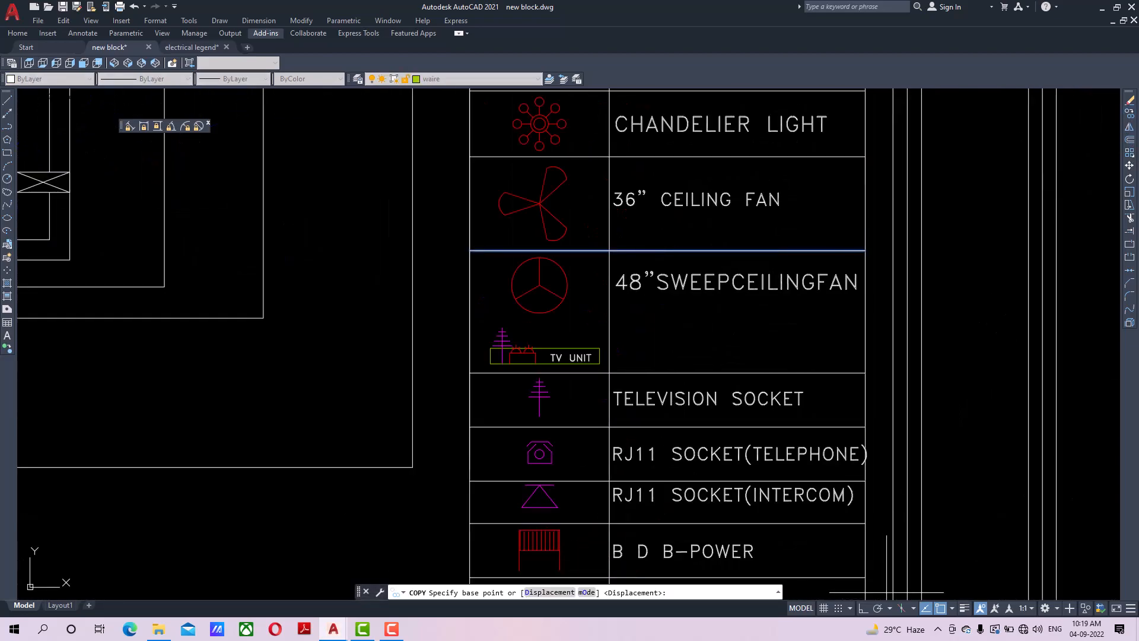
left_click(965, 276)
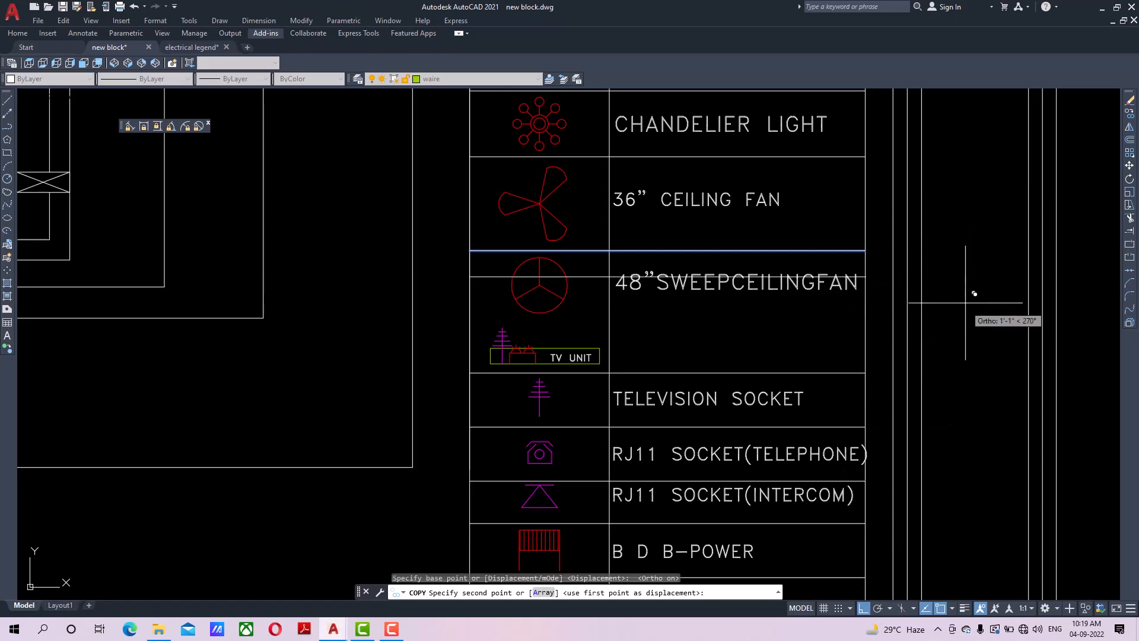
left_click(968, 347)
right_click(845, 273)
left_click(861, 282)
Copy the TELEVISION SOCKET description about 1'-9" straight up into the TV UNIT row of the legend.
scroll(771, 356, "down", 10)
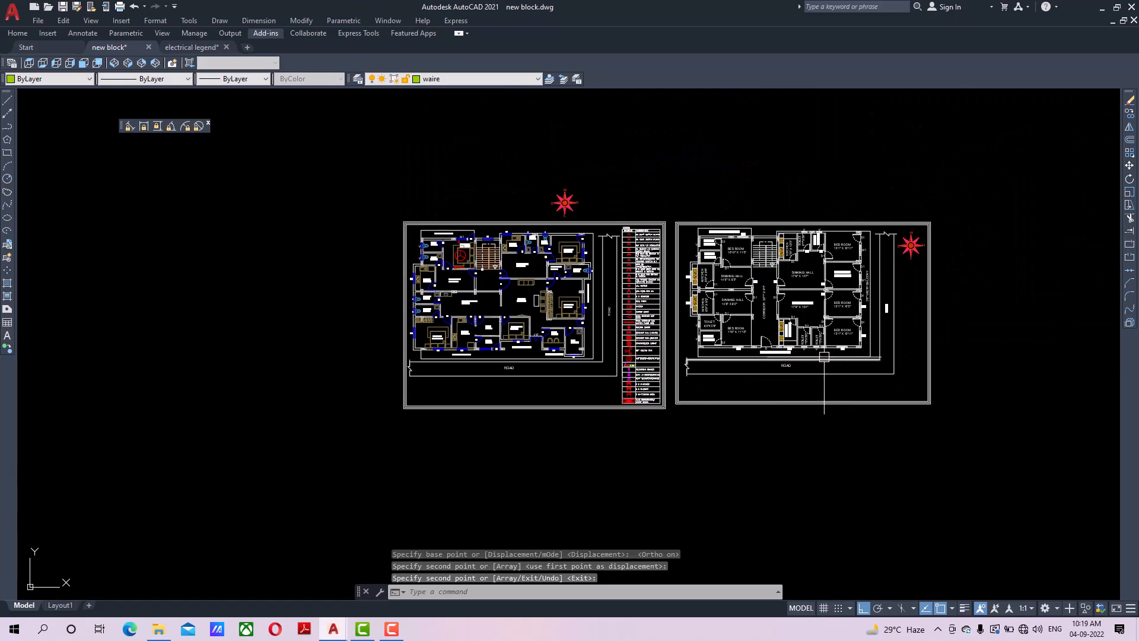
scroll(640, 371, "up", 8)
mouse_move(636, 344)
middle_mouse_down()
mouse_move(662, 323)
mouse_move(666, 337)
mouse_move(623, 338)
middle_mouse_up()
left_click(629, 344)
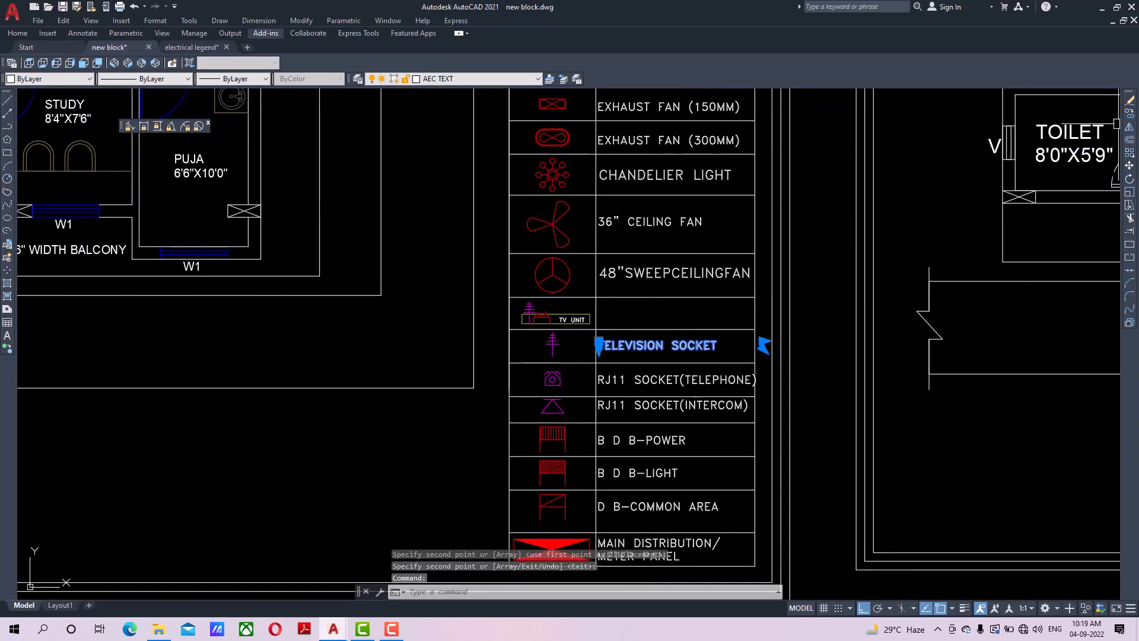
left_click(1129, 114)
scroll(789, 379, "up", 4)
left_click(807, 374)
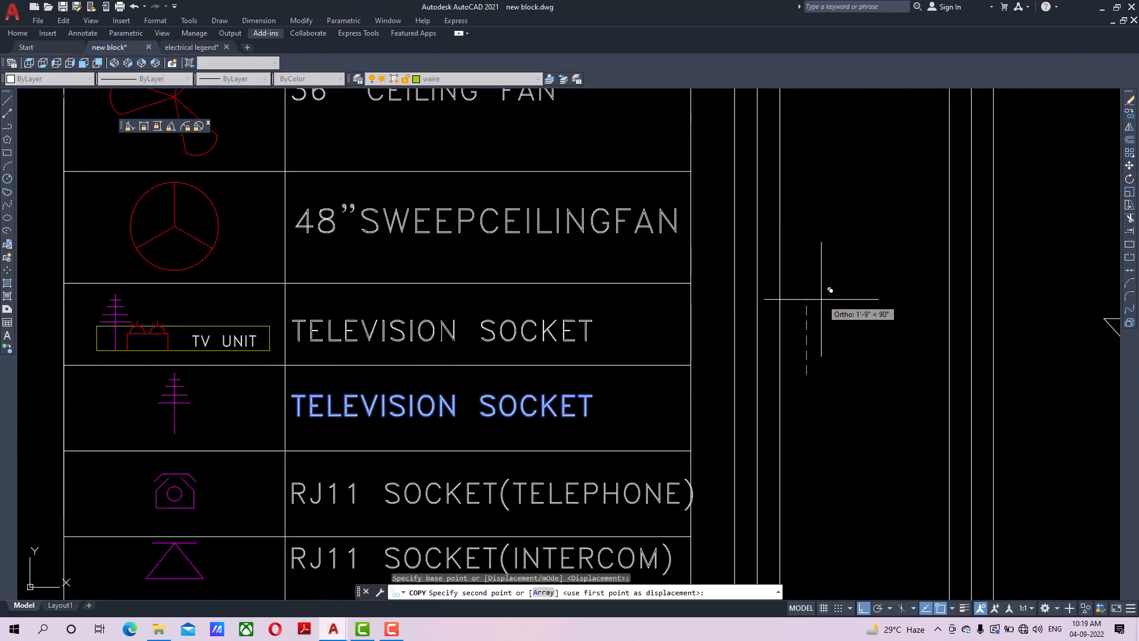
right_click(823, 295)
left_click(850, 305)
Change the copied description beside the TV UNIT symbol to TELEVISION UNIT.
middle_click_drag(629, 332, 715, 318)
double_click(598, 319)
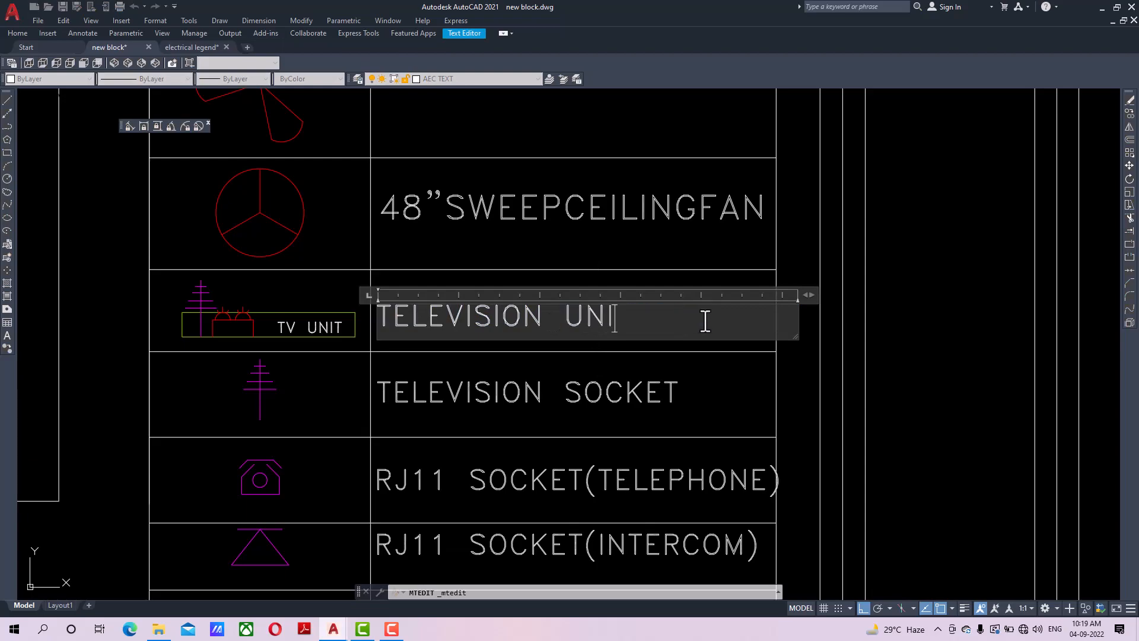
left_click(585, 363)
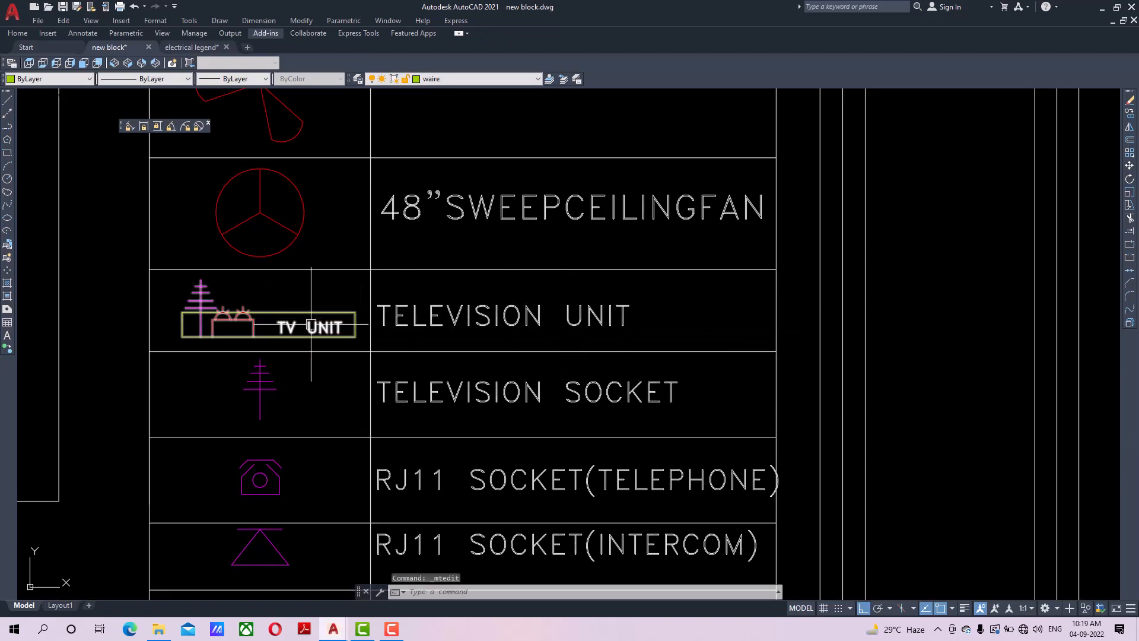
Check the updated legend rows and save the drawing.
scroll(321, 326, "down", 8)
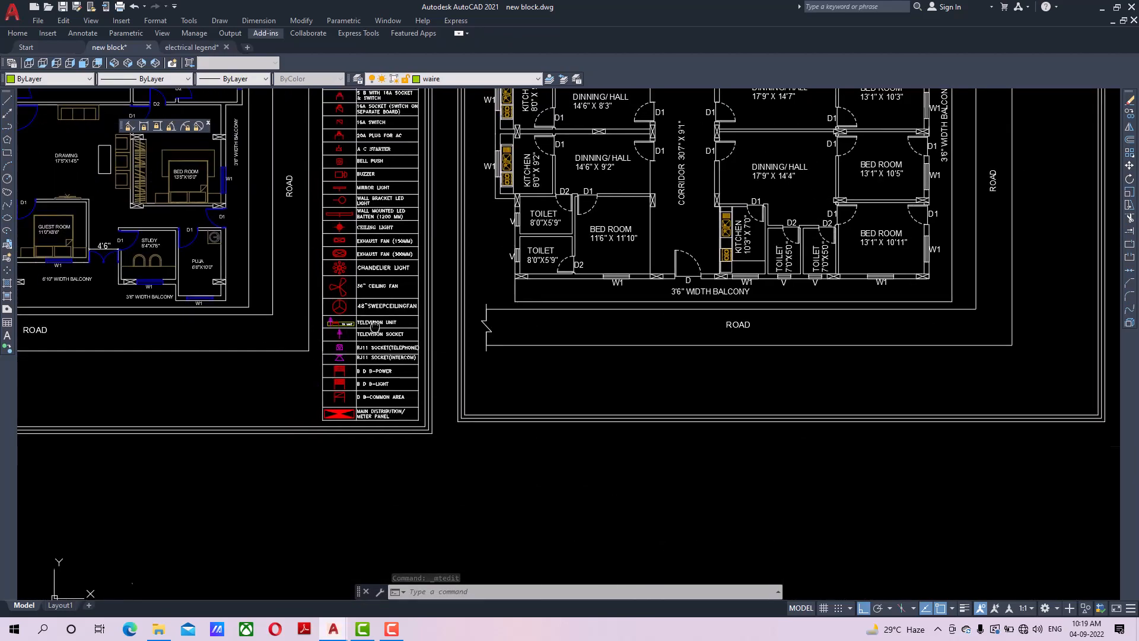
middle_click_drag(375, 326, 481, 358)
key("ctrl+s")
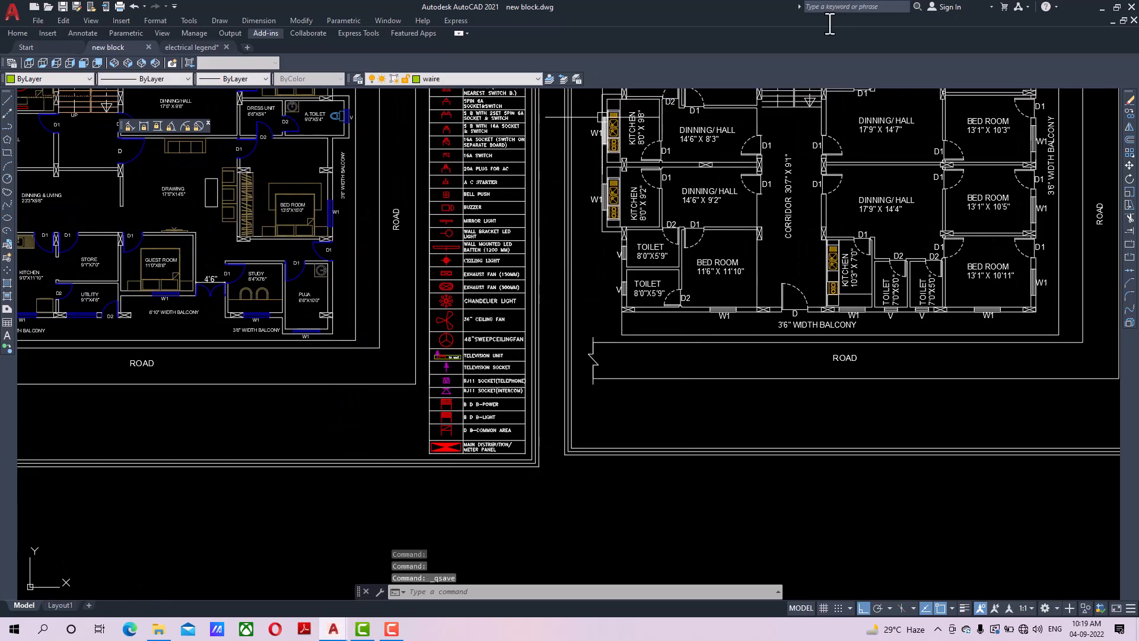
Return to the 12'0" X 11'0" bedroom and examine the fan, wall light and symbols along its lower wall.
middle_click_drag(246, 384, 424, 479)
scroll(424, 480, "down", 6)
scroll(437, 407, "up", 10)
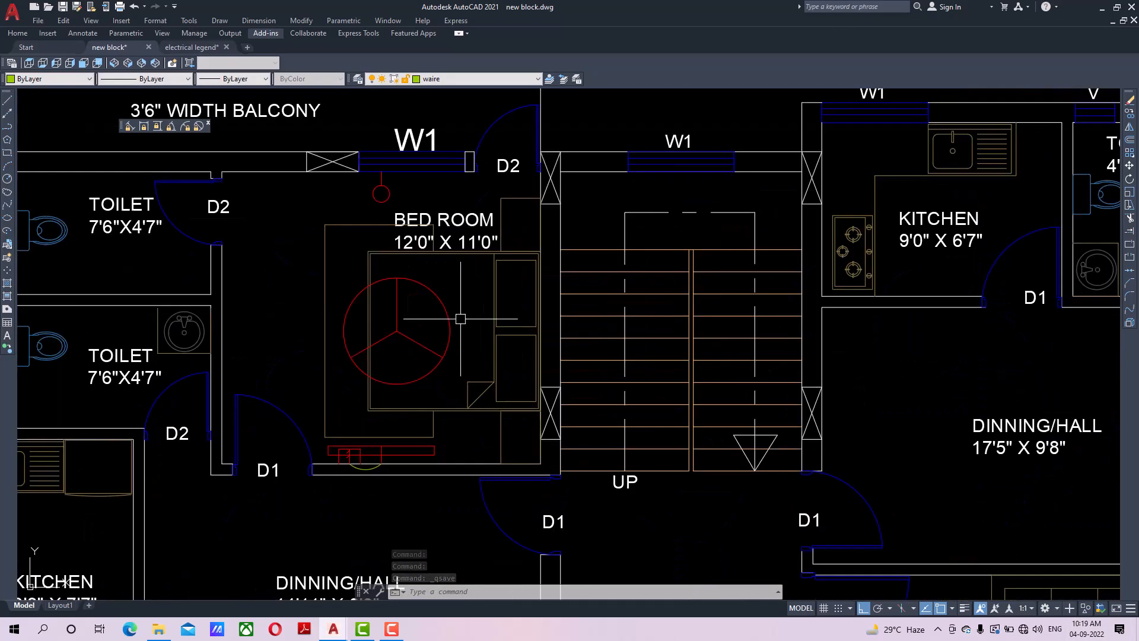
middle_click_drag(460, 319, 470, 306)
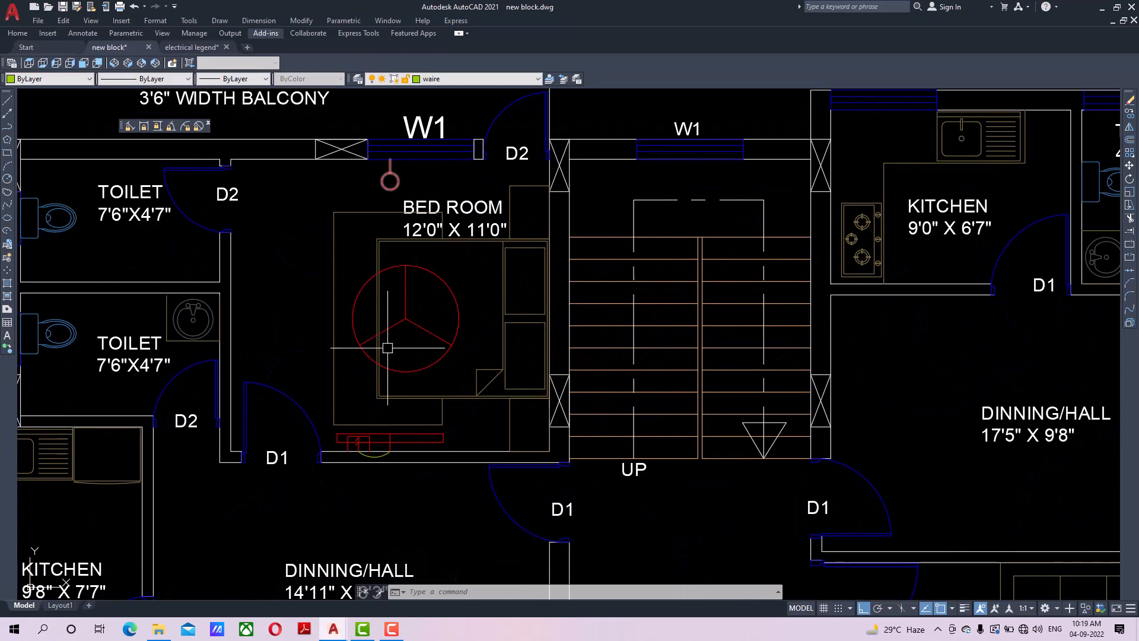
scroll(378, 433, "up", 3)
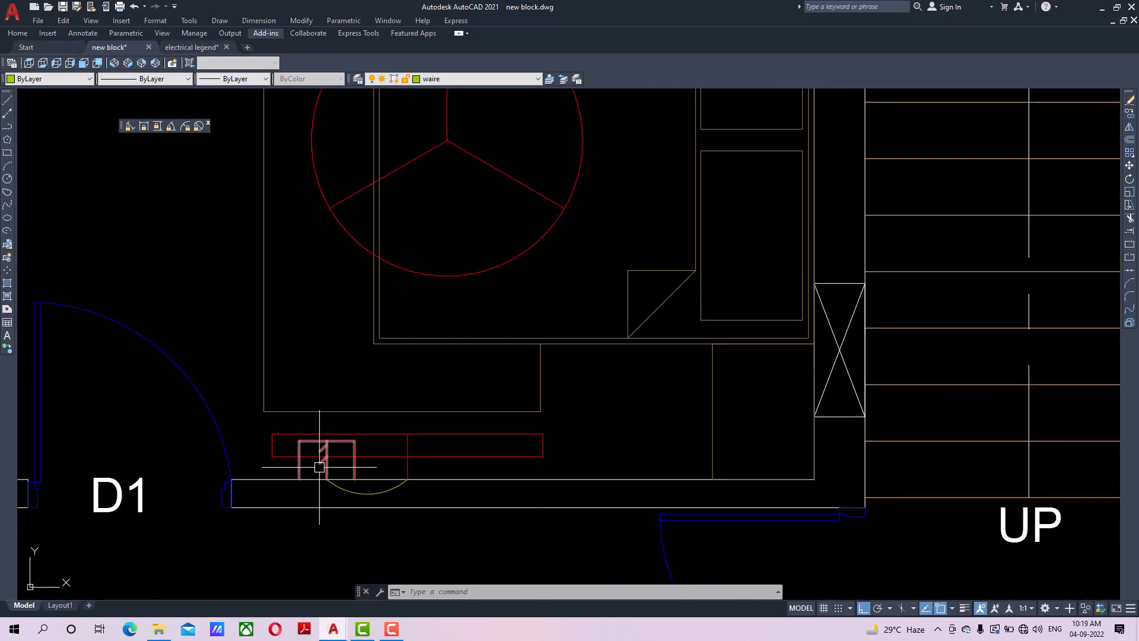
scroll(323, 469, "down", 5)
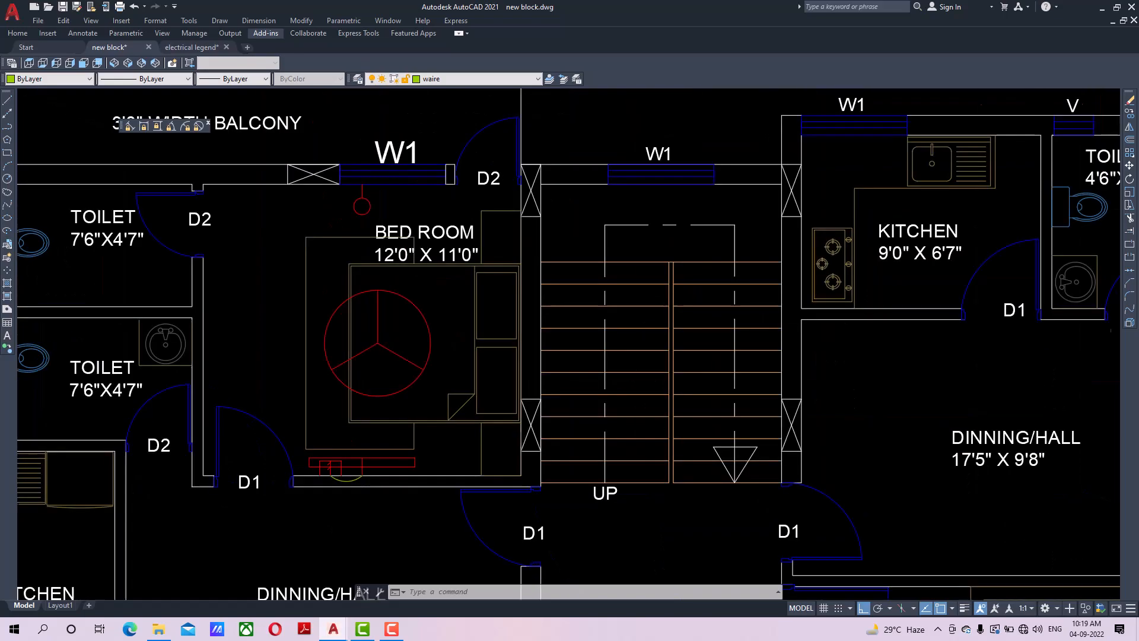
Copy the TV UNIT symbol from the legend into the 12'0" X 11'0" bedroom, between the toilet-side wall and the bed.
scroll(238, 261, "up", 2)
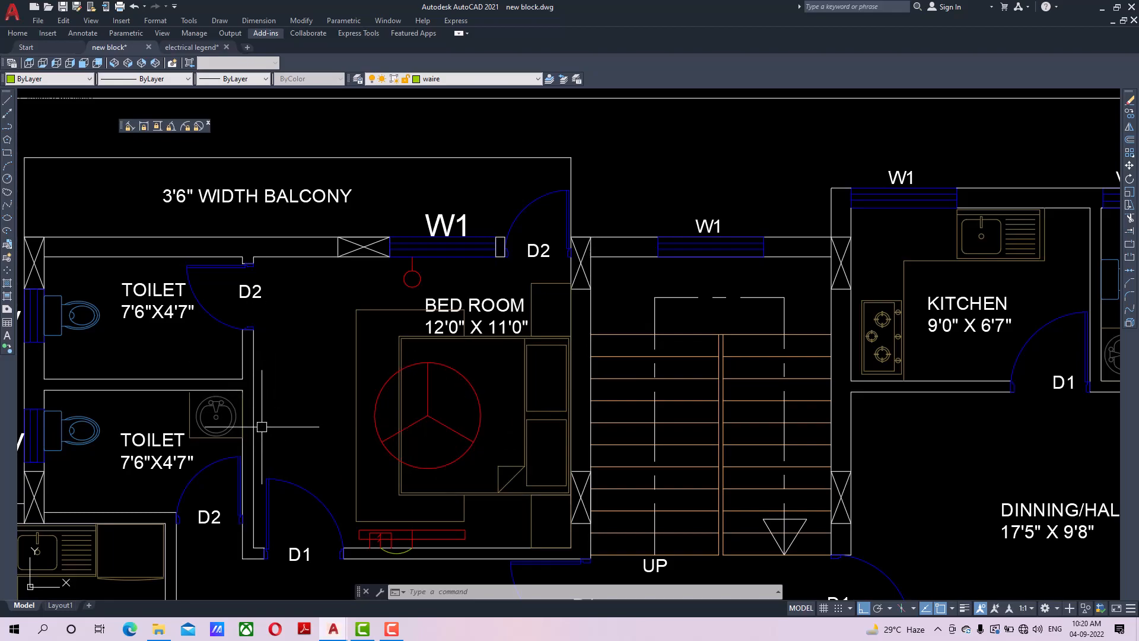
scroll(147, 141, "down", 5)
scroll(213, 235, "down", 3)
scroll(350, 360, "up", 9)
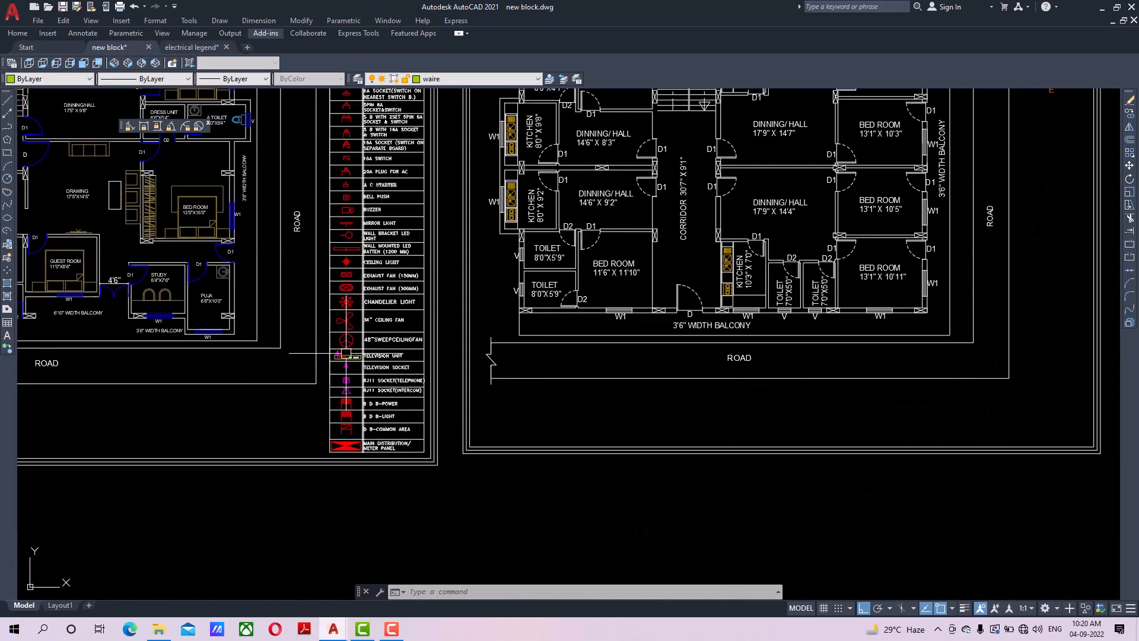
left_click(350, 360)
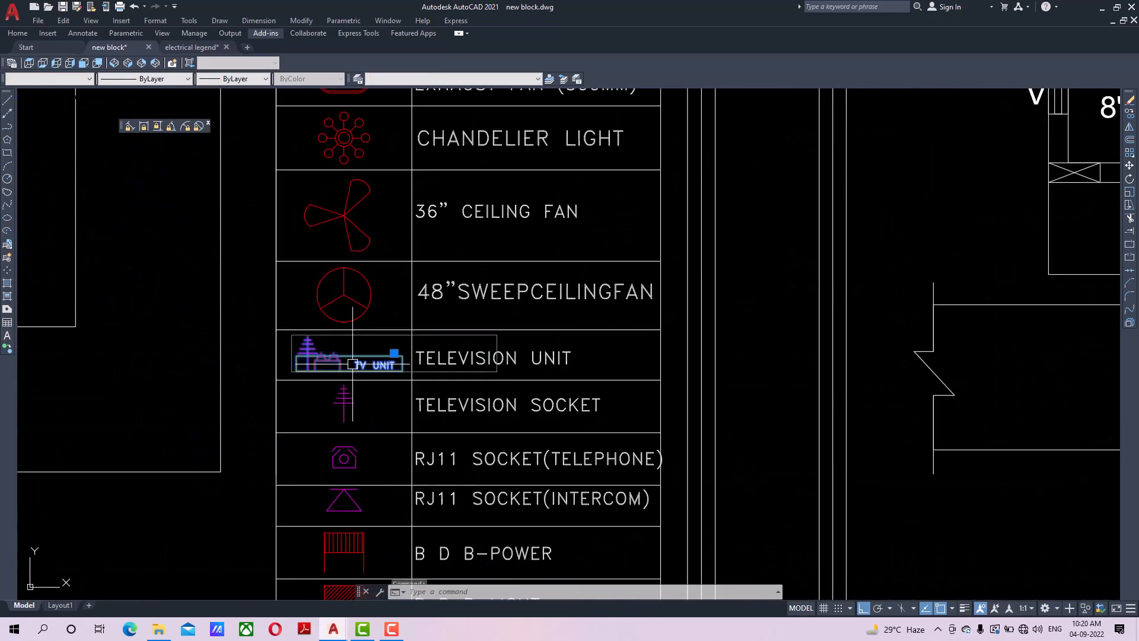
left_click(1130, 114)
left_click(349, 365)
scroll(350, 365, "down", 5)
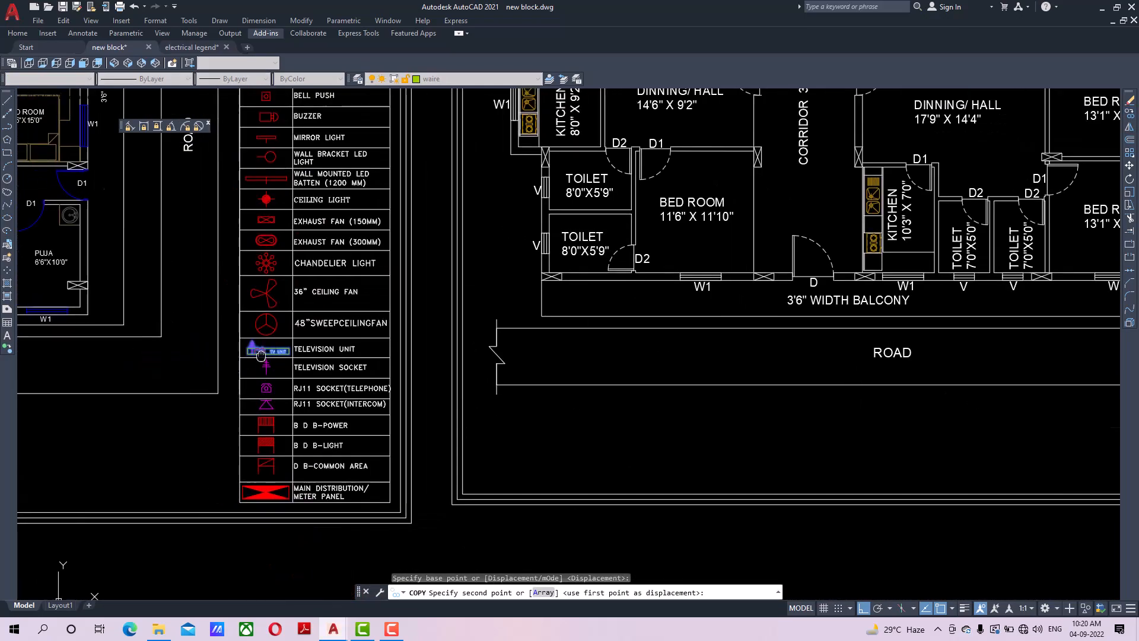
scroll(540, 439, "down", 8)
scroll(534, 356, "up", 10)
scroll(332, 372, "down", 2)
scroll(335, 309, "up", 6)
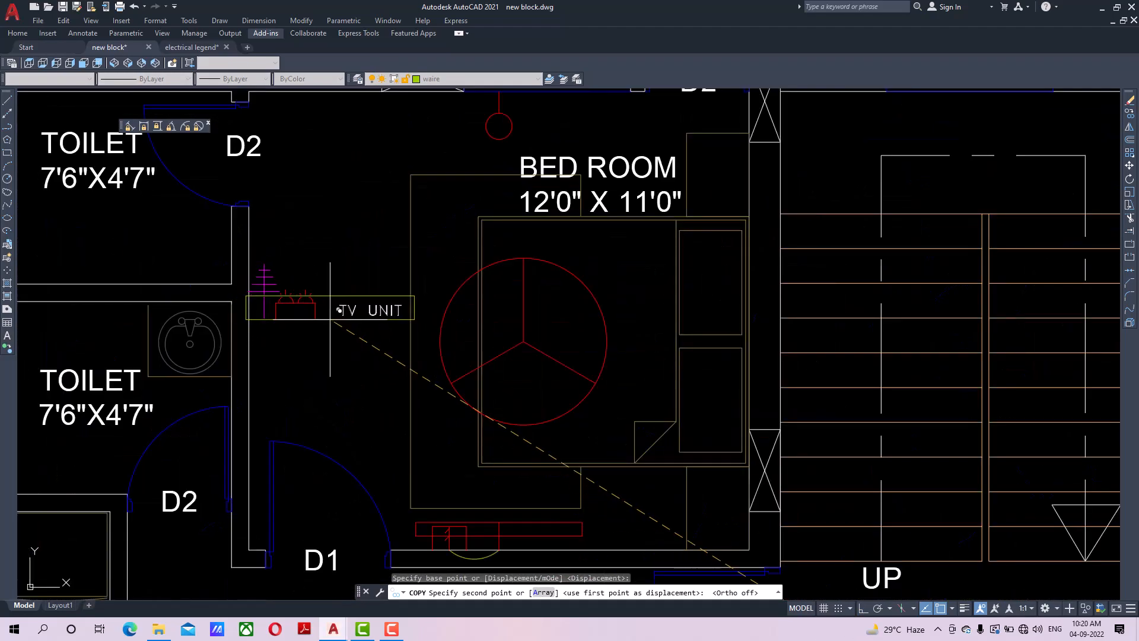
left_click(343, 319)
right_click(360, 260)
left_click(376, 282)
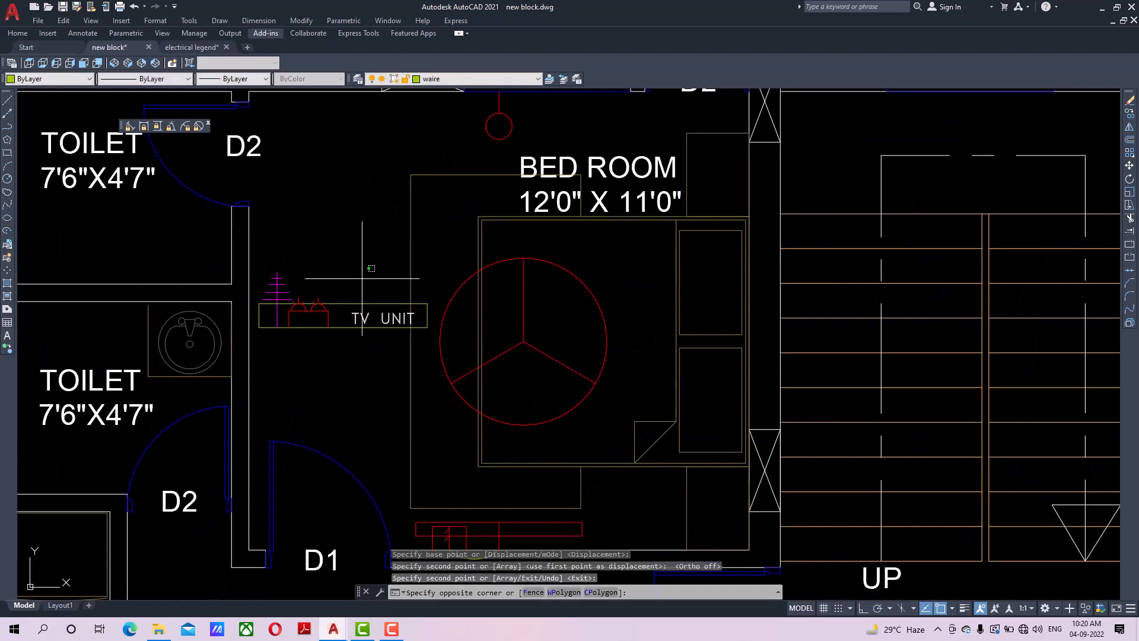
Rotate the copied TV unit a quarter turn clockwise with Ortho on, so its sockets face the bed.
left_click(251, 272)
left_click(577, 329)
left_click(1130, 179)
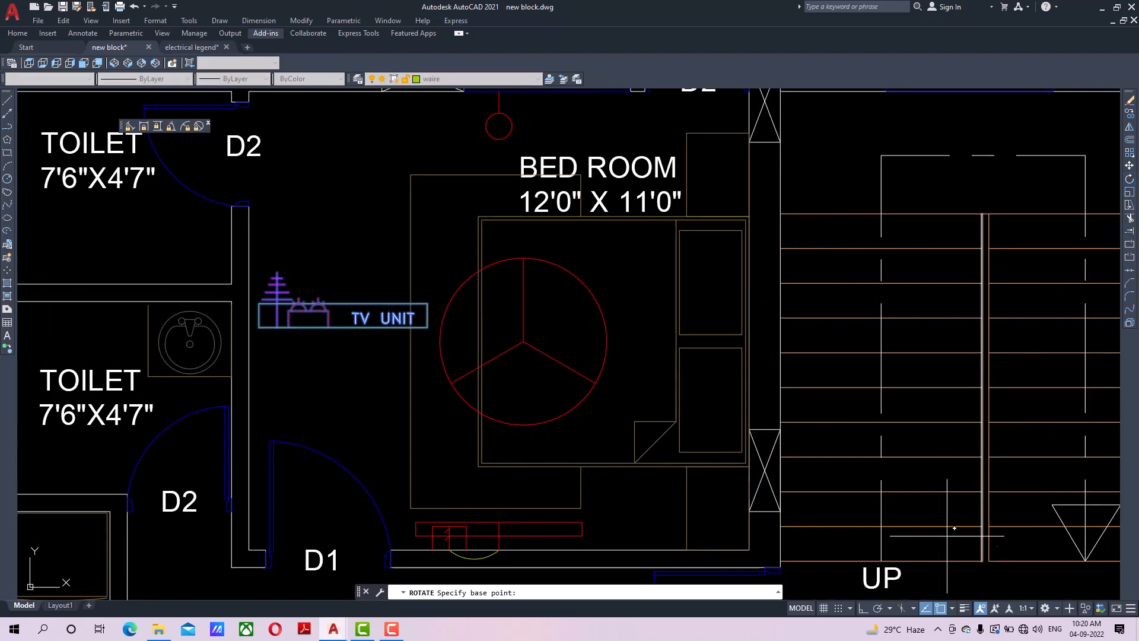
left_click(863, 608)
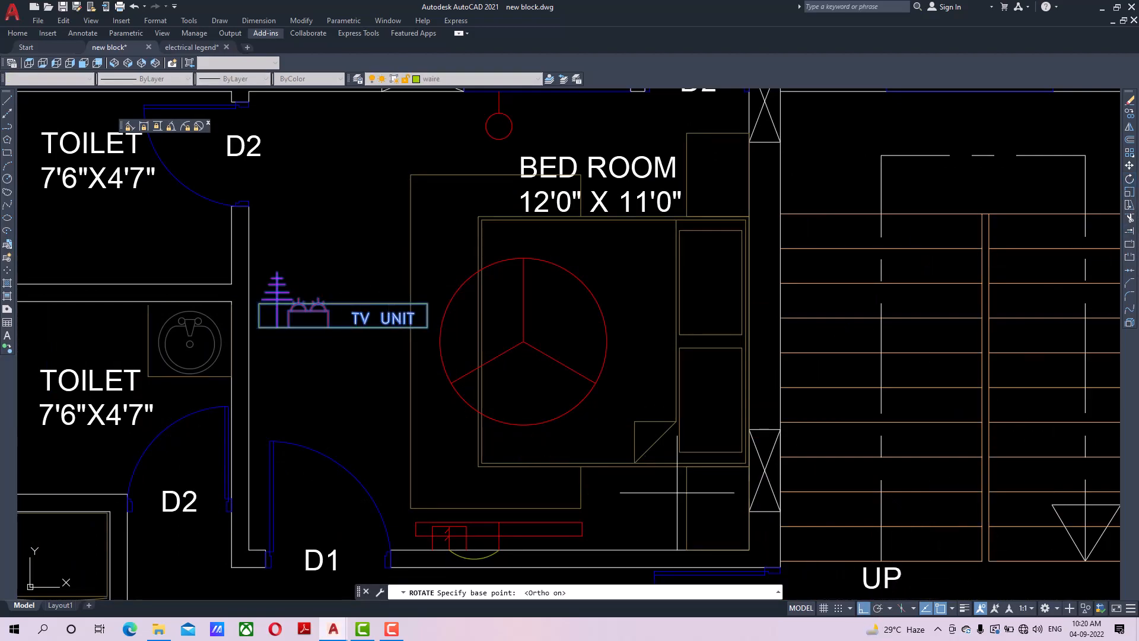
left_click(337, 327)
left_click(344, 389)
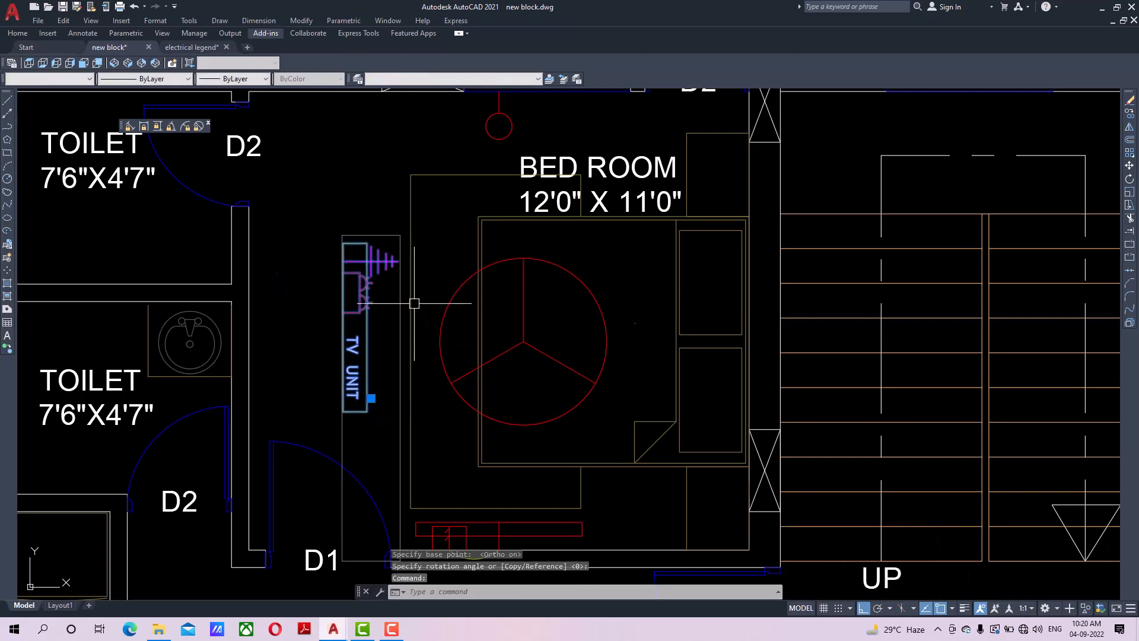
Move the TV unit horizontally until its back sits against the bedroom's toilet-side wall.
left_click(1131, 167)
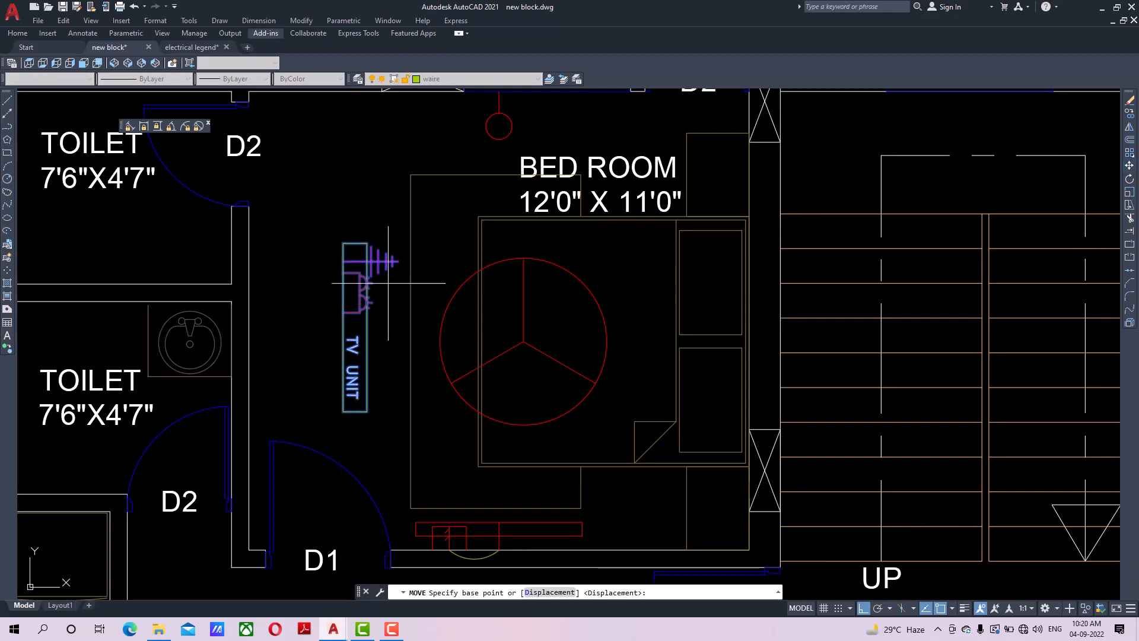
left_click(343, 312)
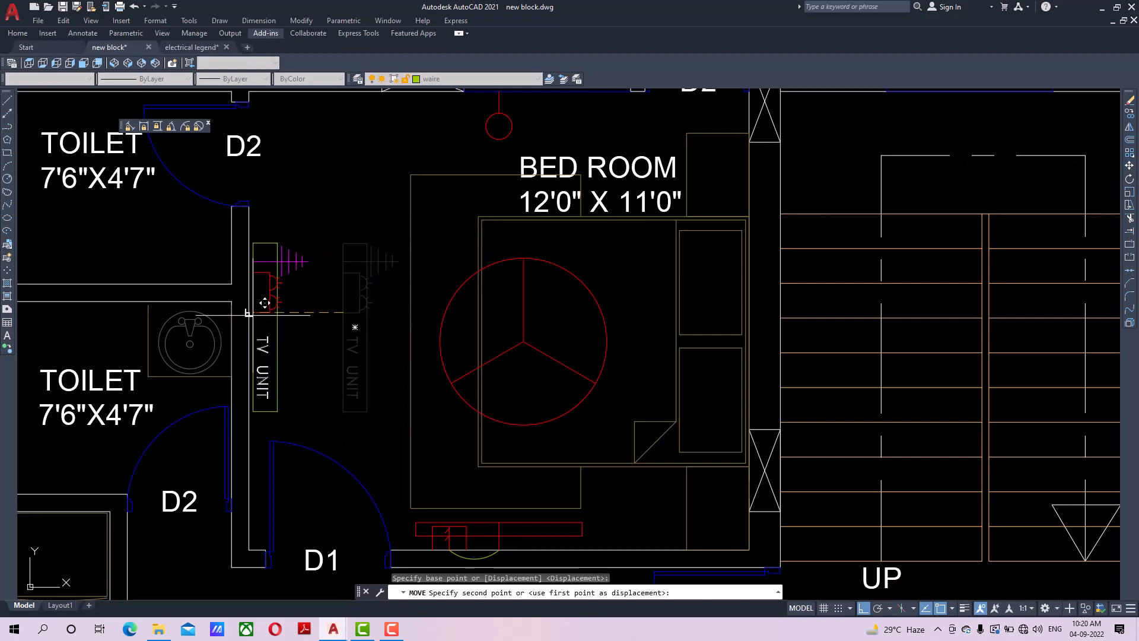
left_click(250, 313)
scroll(332, 320, "down", 4)
scroll(422, 309, "up", 2)
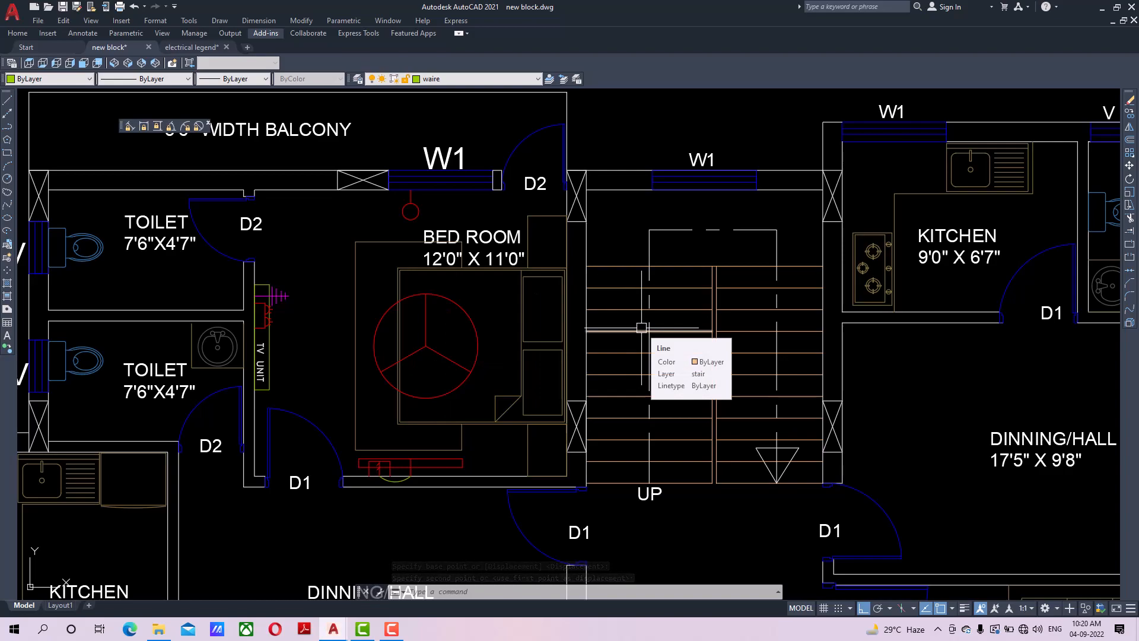
middle_click_drag(465, 333, 470, 333)
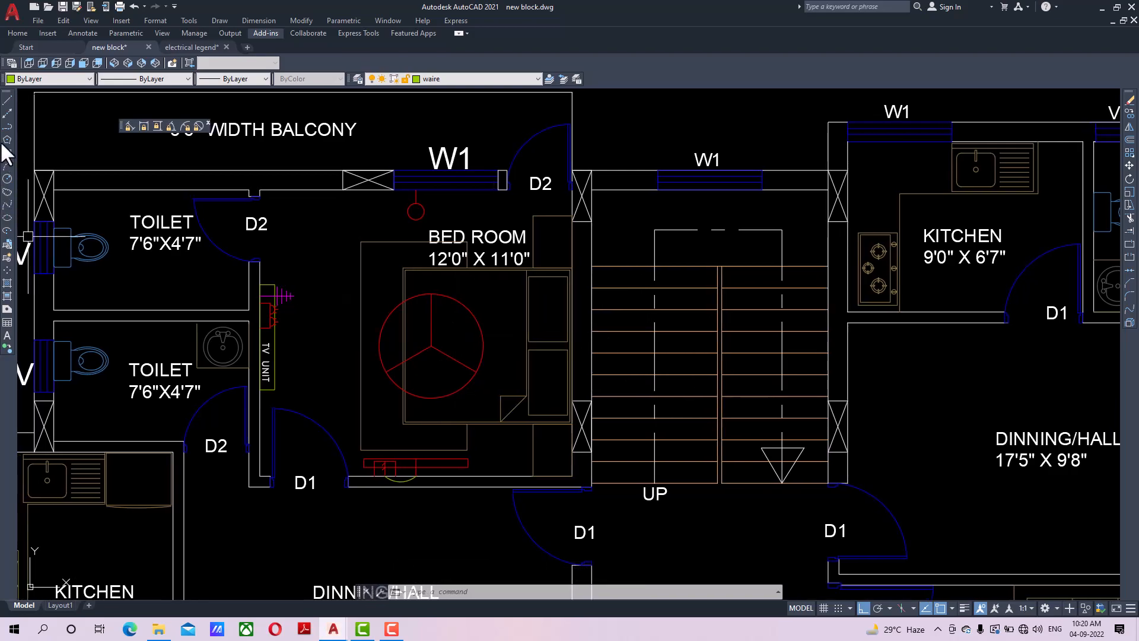
Draw a horizontal guide line from the midpoint of the bed's foot edge across the toilet-side wall.
left_click(7, 103)
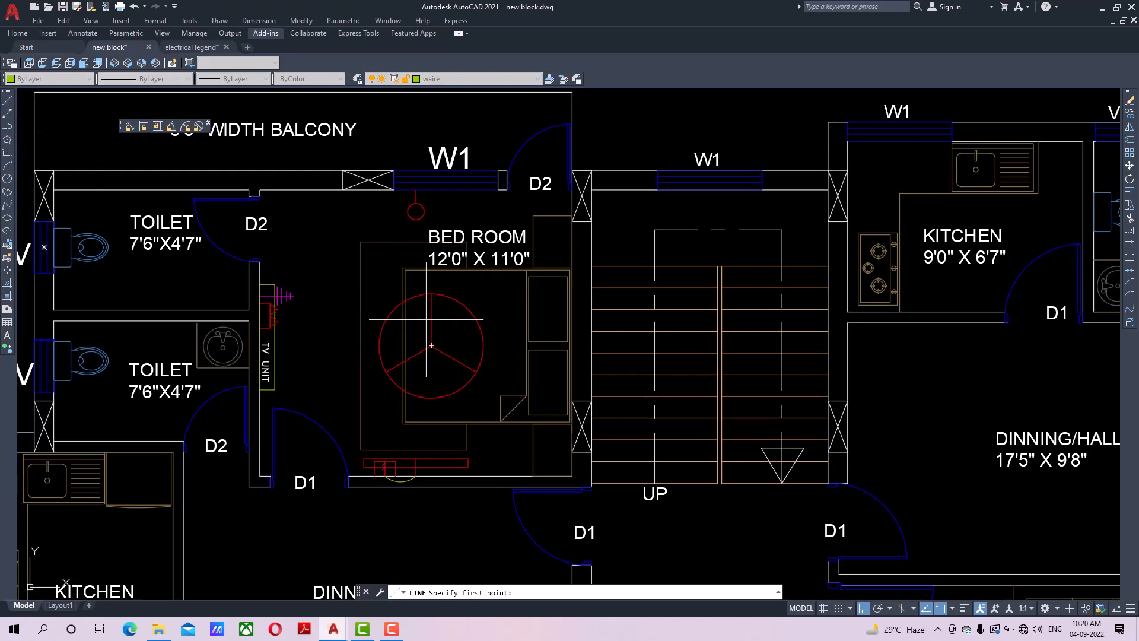
left_click(405, 345)
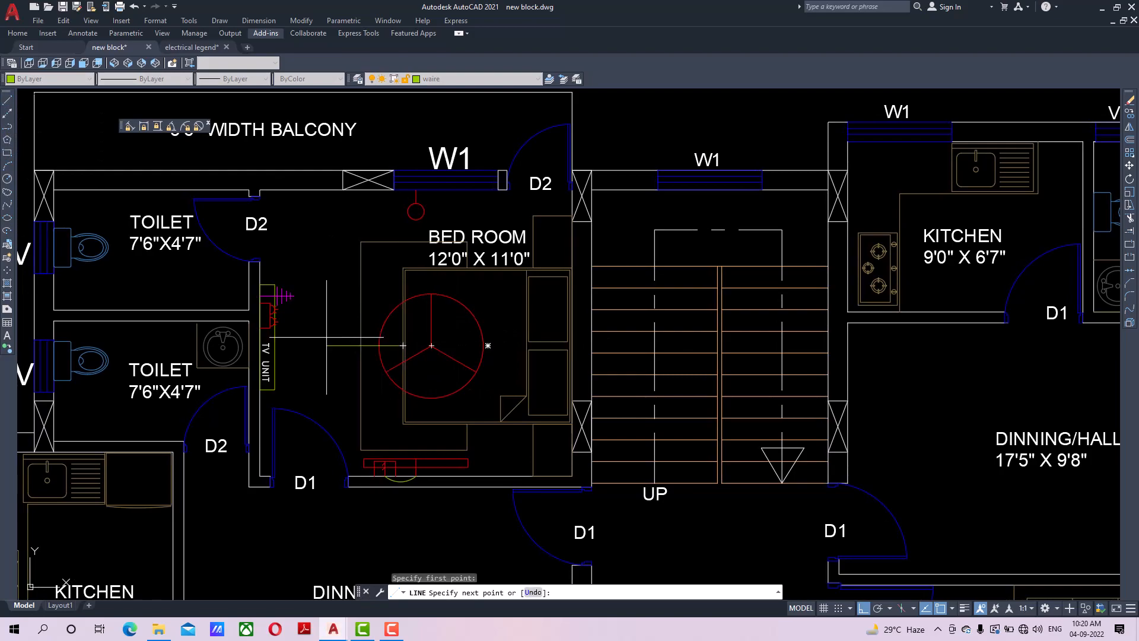
left_click(143, 346)
right_click(260, 304)
left_click(266, 314)
Move the TV unit down along the wall so the midpoint of its back meets the guide line.
scroll(291, 357, "up", 4)
left_click(245, 310)
left_click(225, 286)
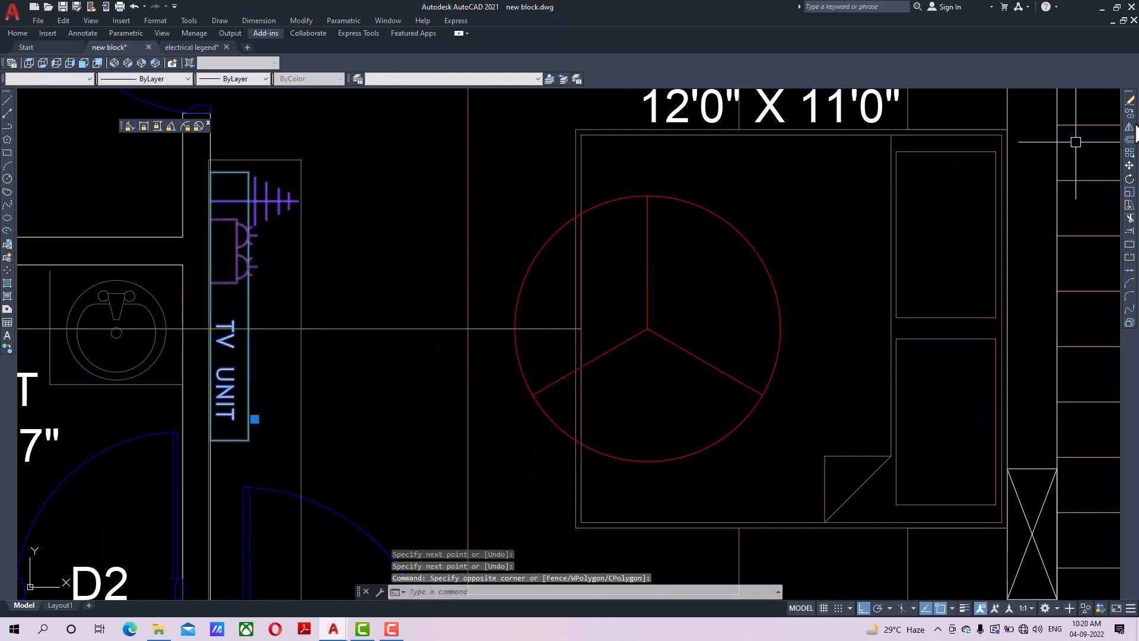
left_click(1129, 165)
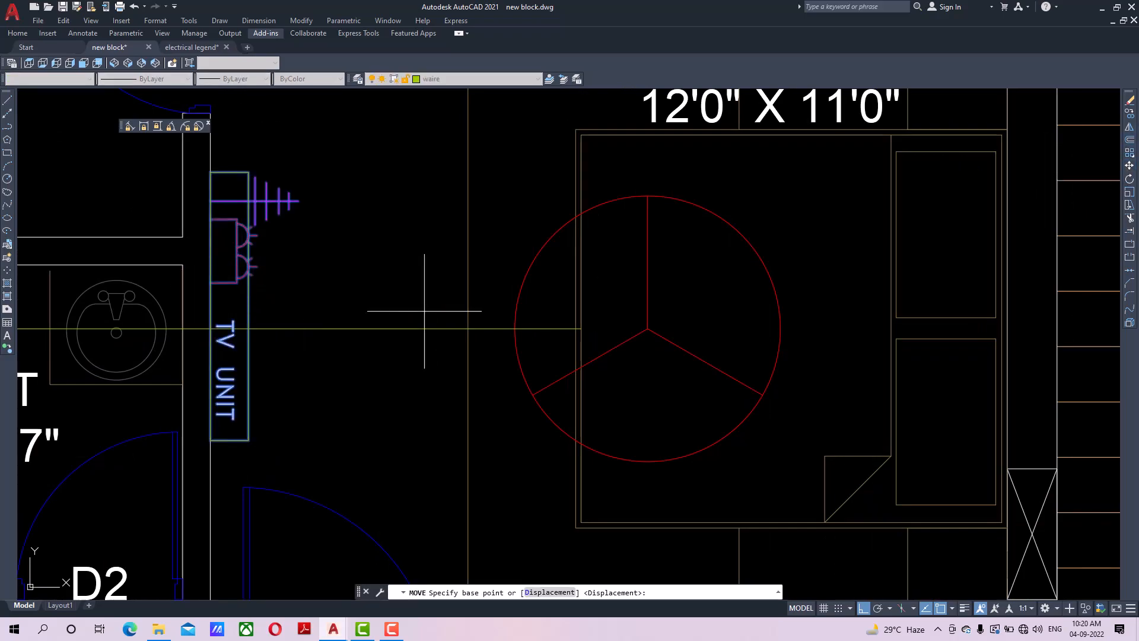
left_click(210, 306)
left_click(206, 325)
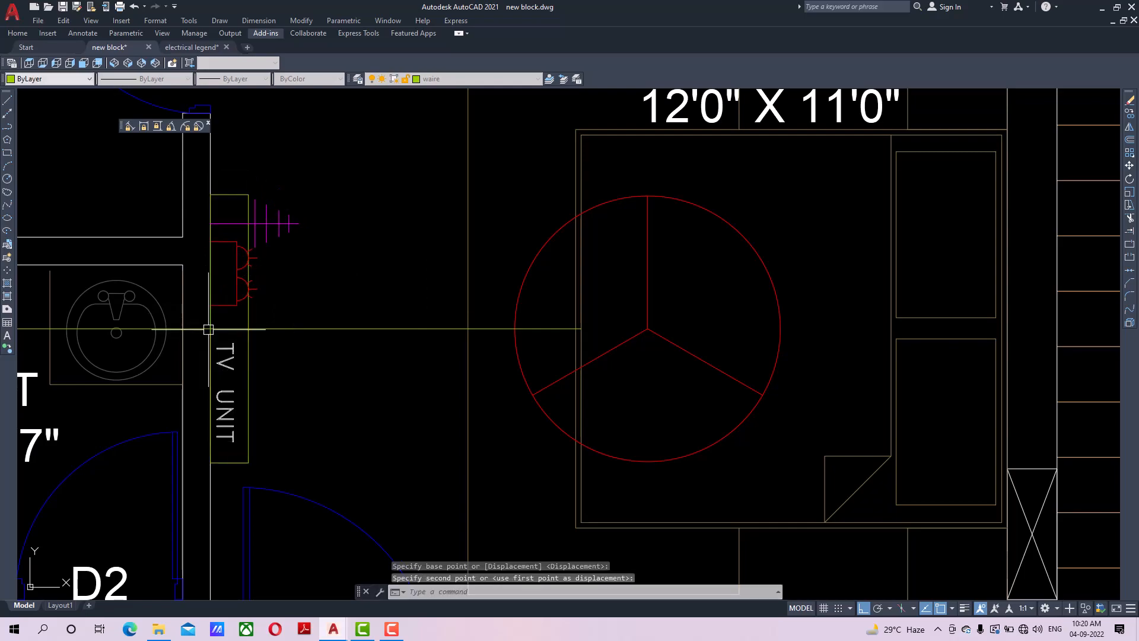
scroll(297, 333, "down", 4)
middle_click_drag(298, 332, 305, 293)
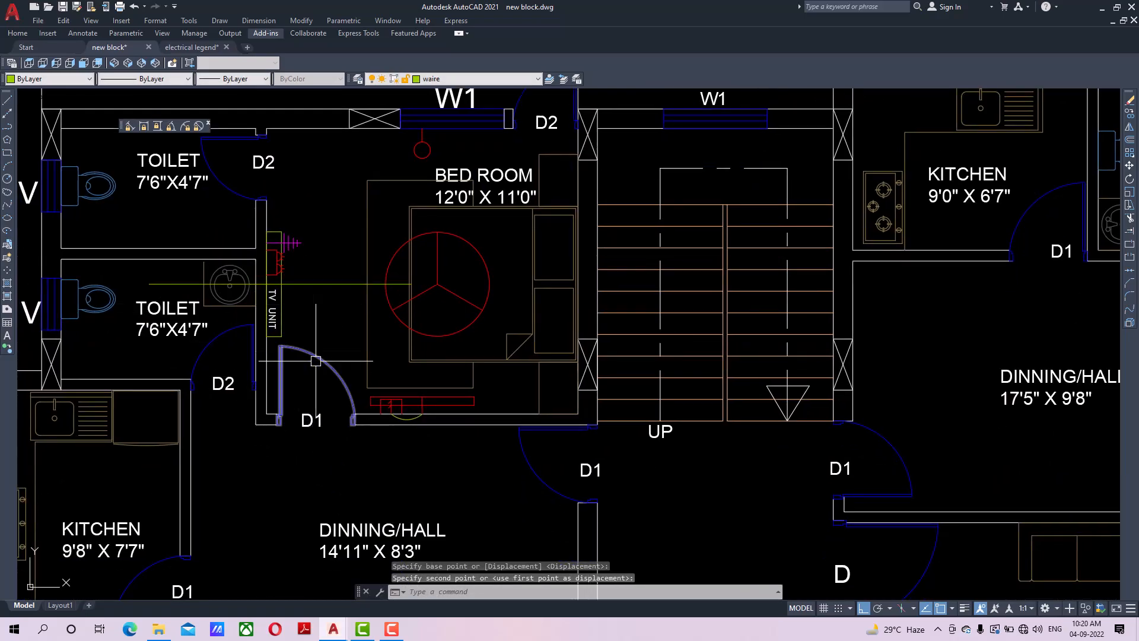
Erase the horizontal guide line running from the bed through the TV unit.
left_click(313, 287)
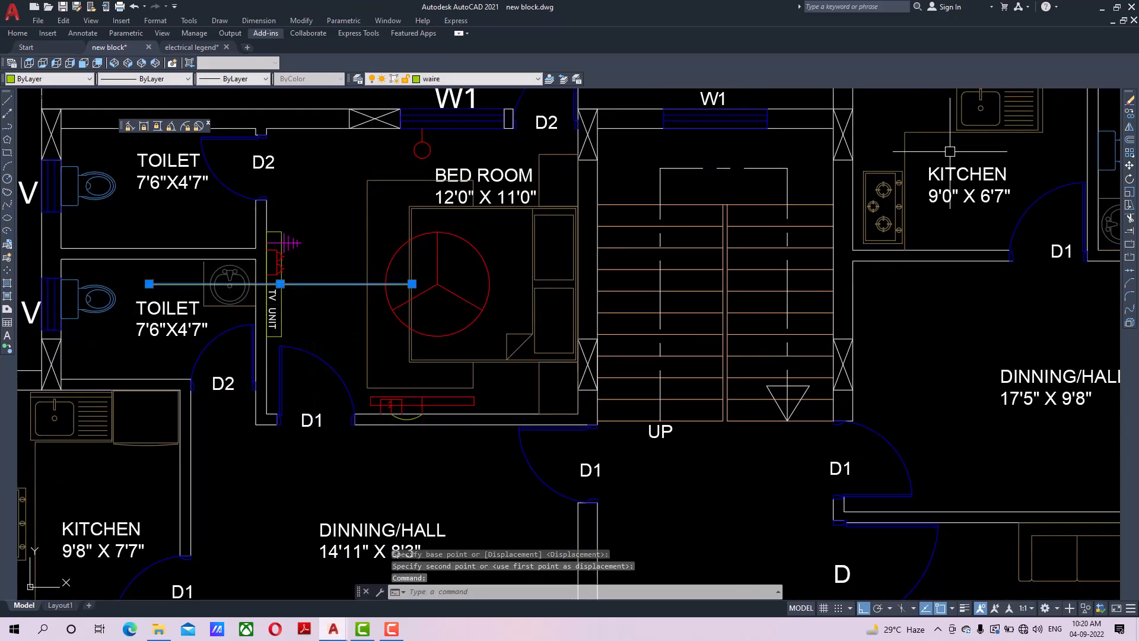
left_click(1129, 101)
scroll(291, 356, "up", 3)
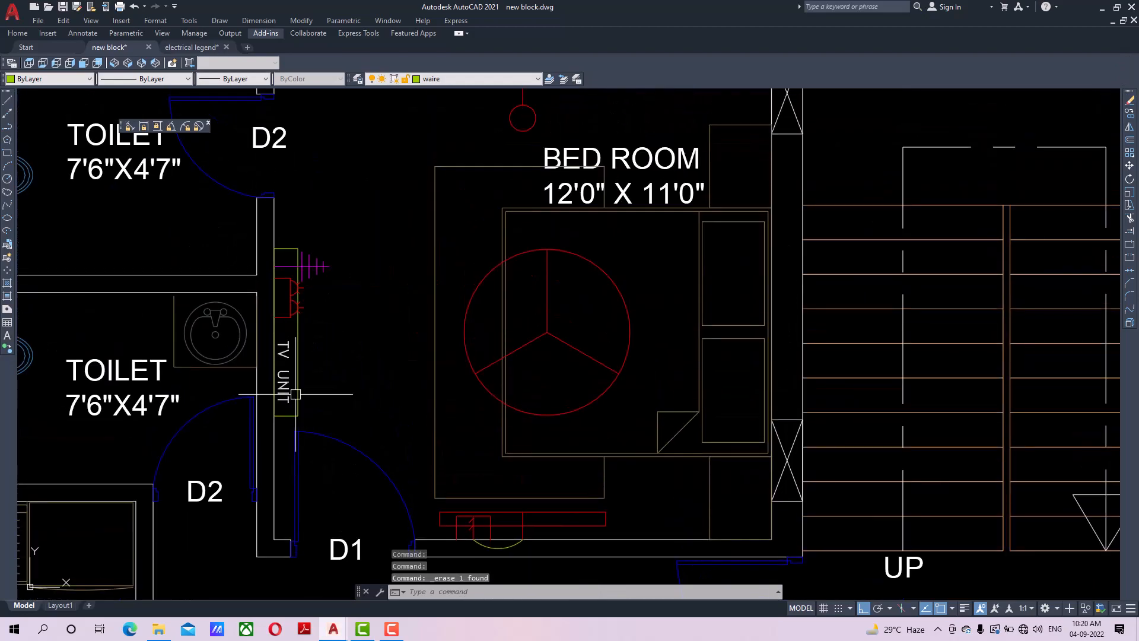
mouse_move(334, 374)
middle_mouse_down()
mouse_move(336, 323)
mouse_move(338, 357)
middle_mouse_up()
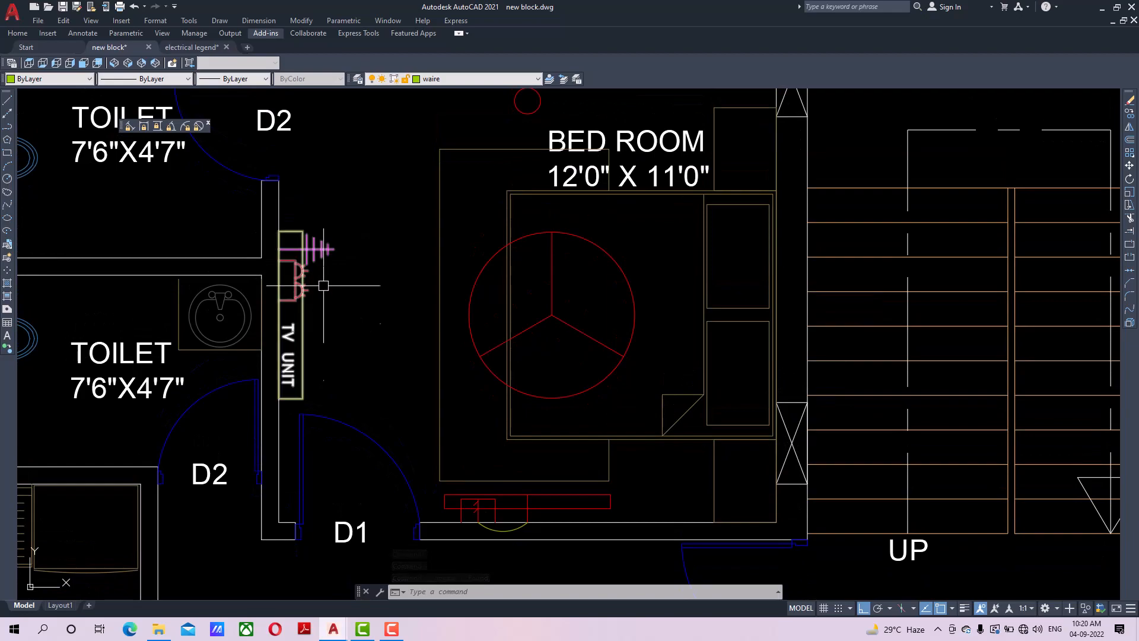
Measure the vertical gap between the TV unit and the D1 door with a linear dimension, without placing it.
scroll(300, 409, "up", 5)
left_click(260, 20)
left_click(269, 55)
left_click(273, 428)
left_click(274, 367)
scroll(276, 366, "down", 3)
right_click(280, 367)
left_click(305, 374)
scroll(306, 405, "down", 4)
scroll(296, 352, "up", 2)
Move the TV unit 2" straight up along the wall, away from the D1 door.
left_click(288, 341)
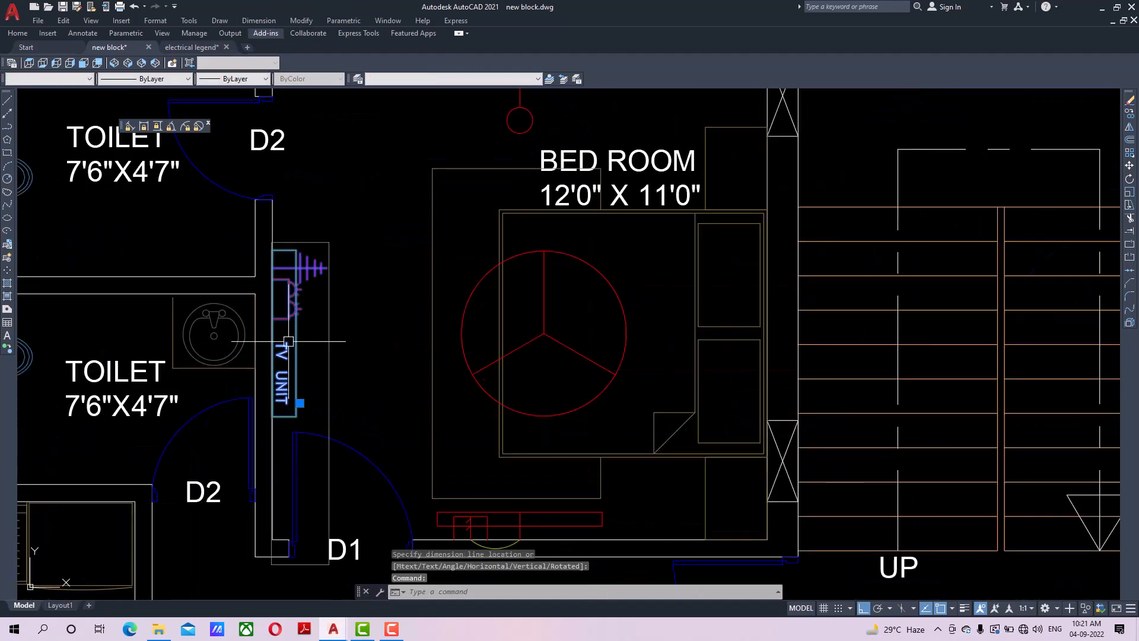
left_click(1130, 166)
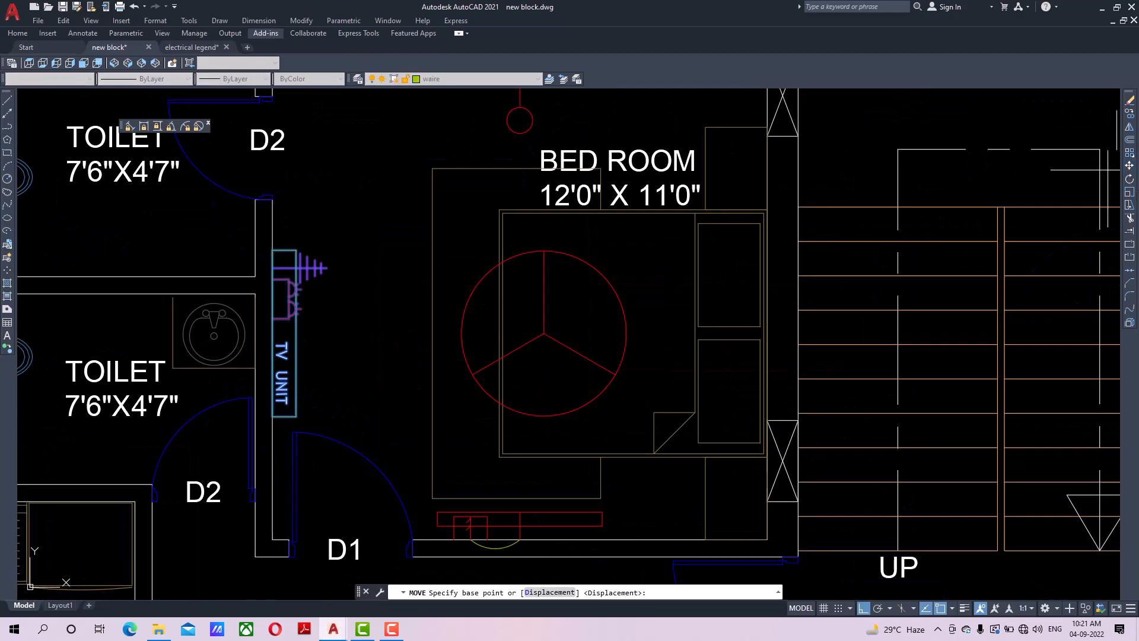
left_click(382, 364)
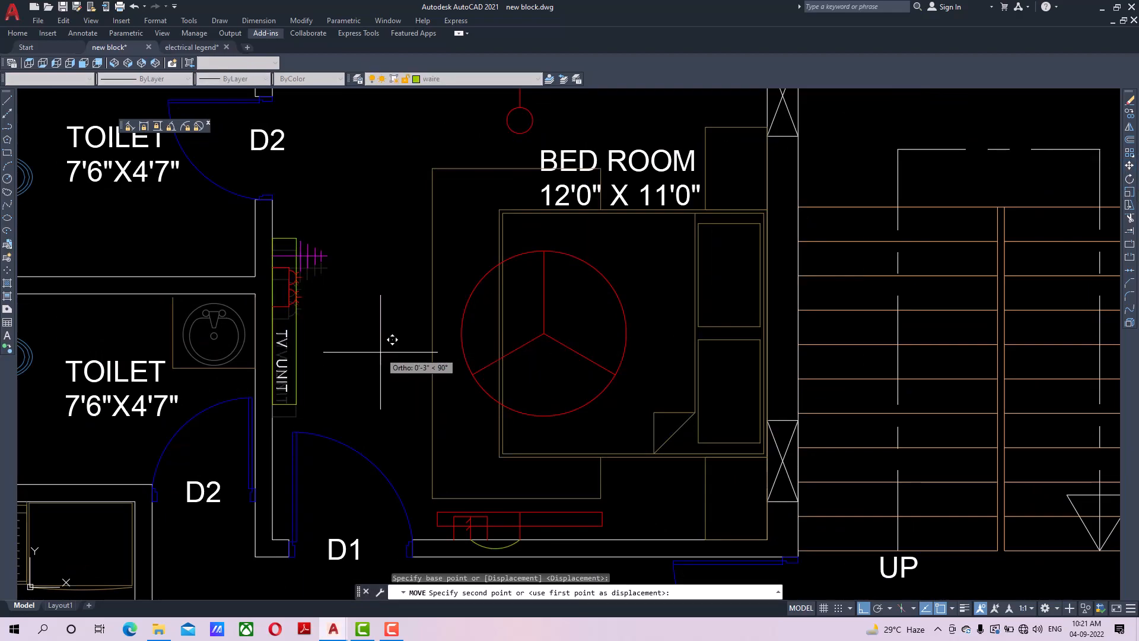
type("2\"")
key("Return")
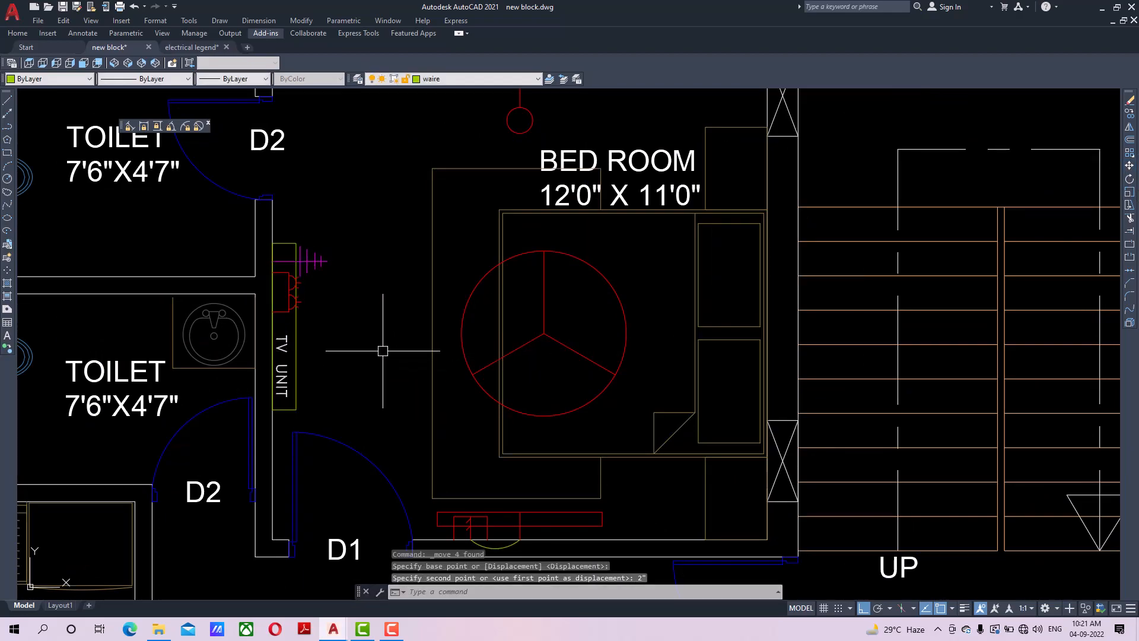
scroll(415, 326, "down", 3)
scroll(455, 316, "up", 1)
middle_click_drag(501, 326, 433, 328)
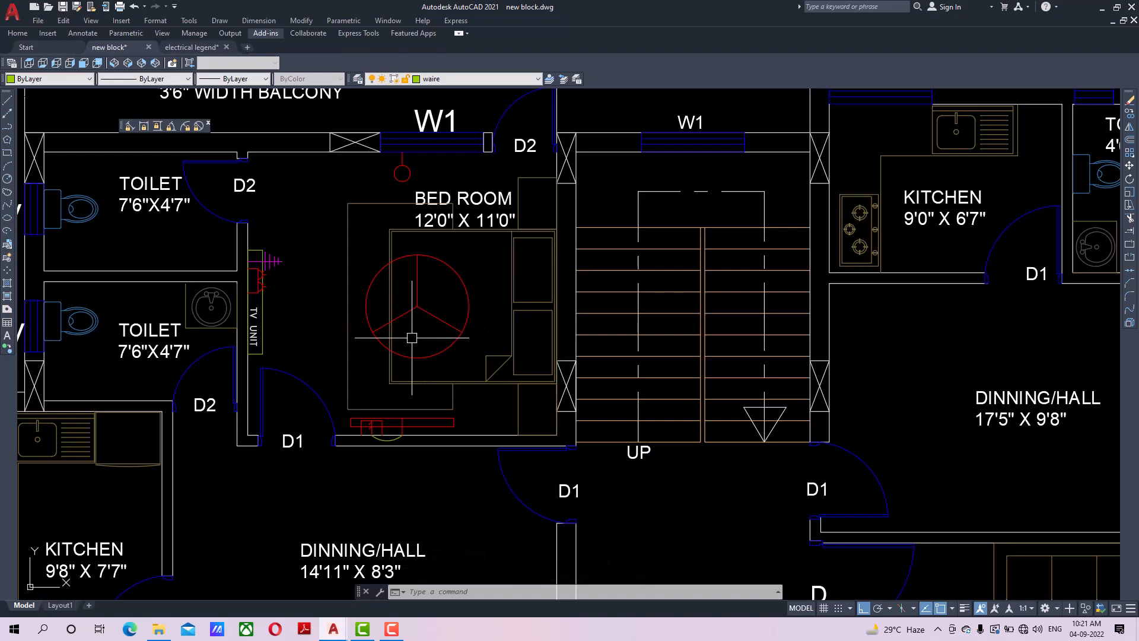
Copy the wall light symbol from below the bedroom's W1 window to the wall behind the TV unit.
scroll(415, 332, "down", 5)
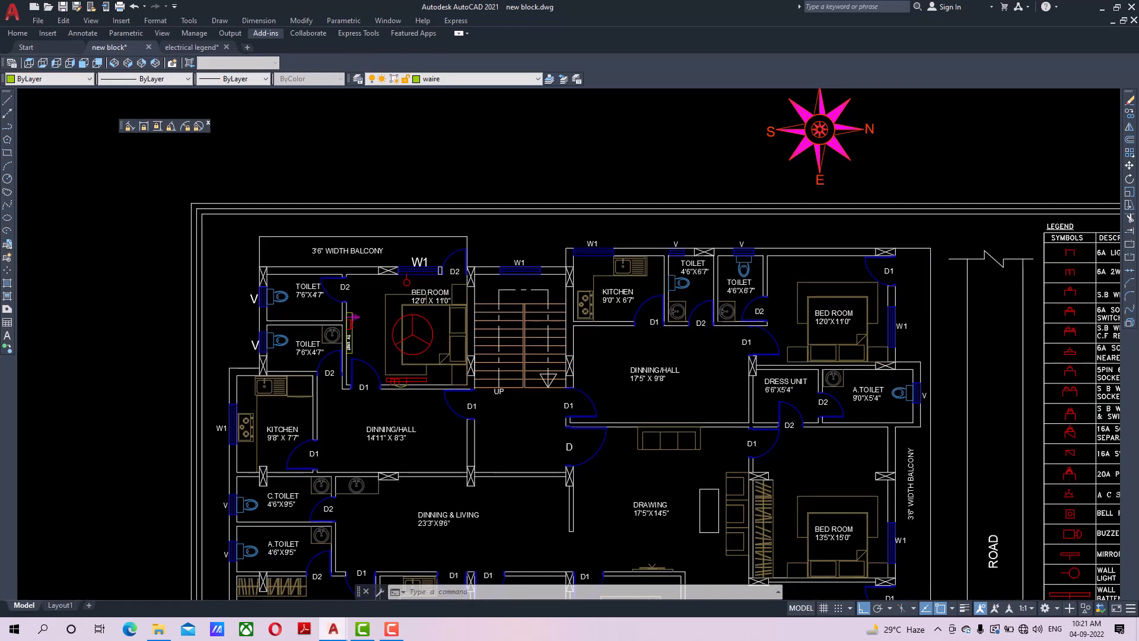
scroll(422, 345, "up", 5)
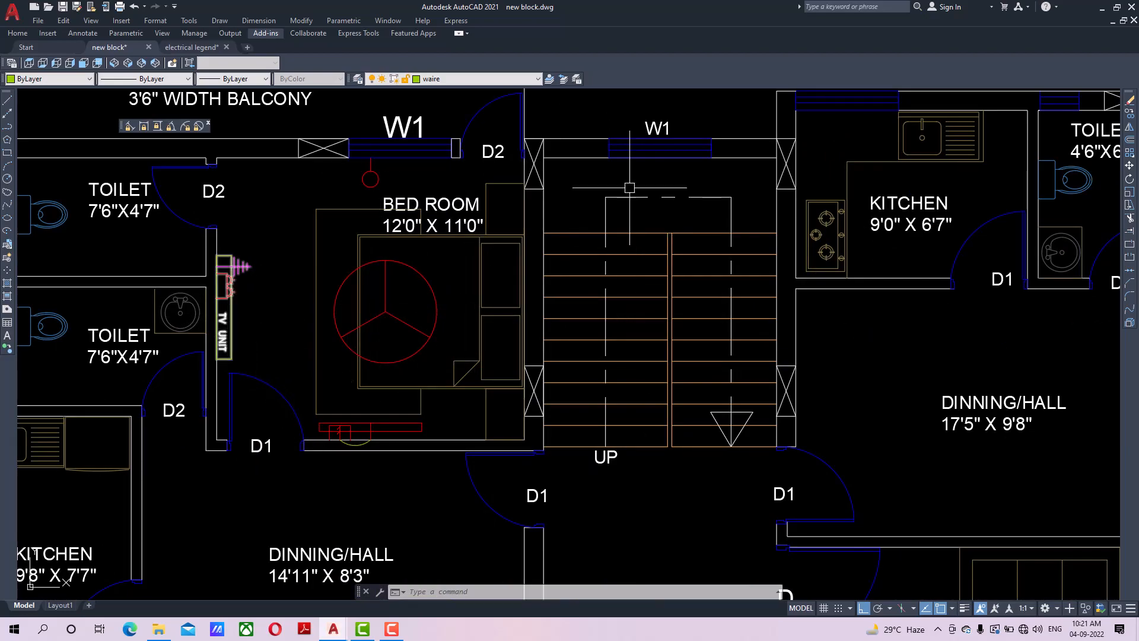
mouse_move(371, 177)
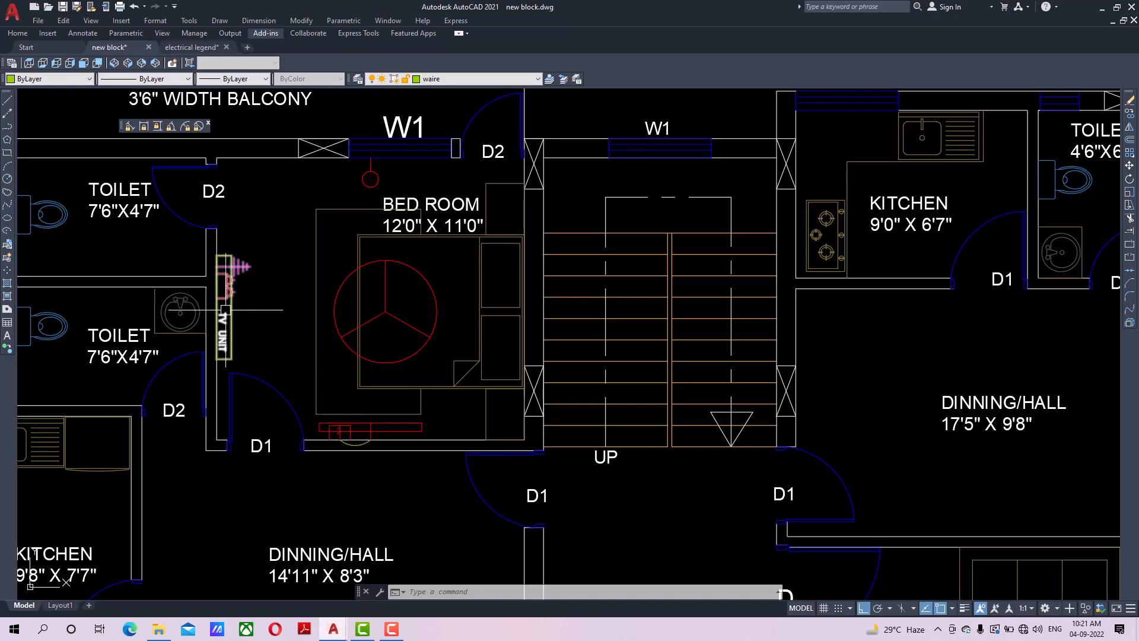
left_click(370, 178)
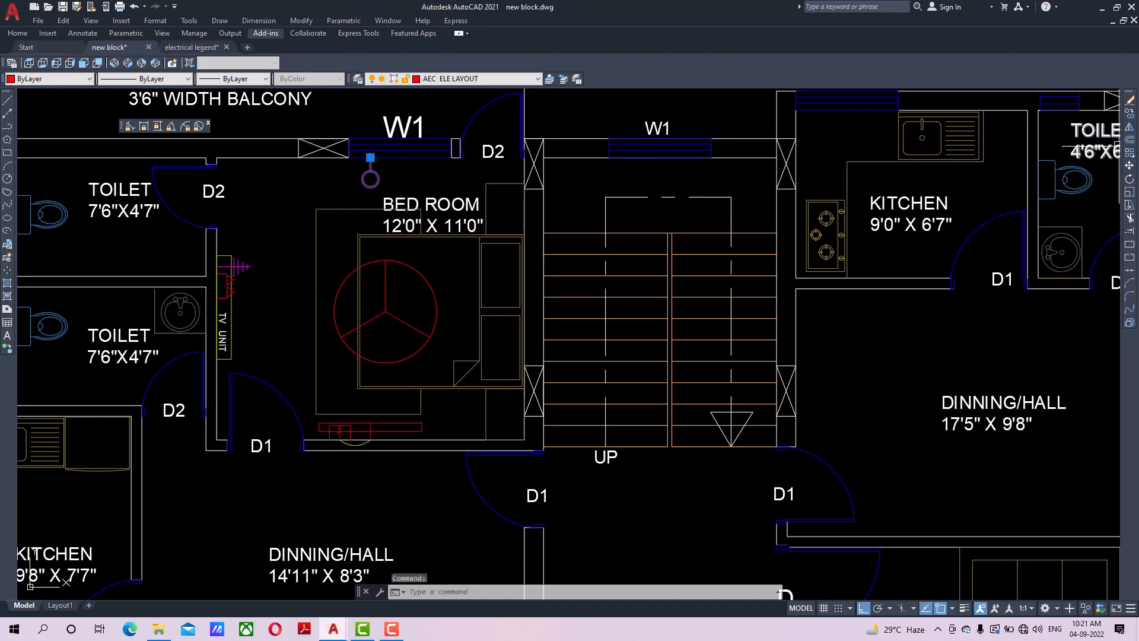
left_click(1129, 114)
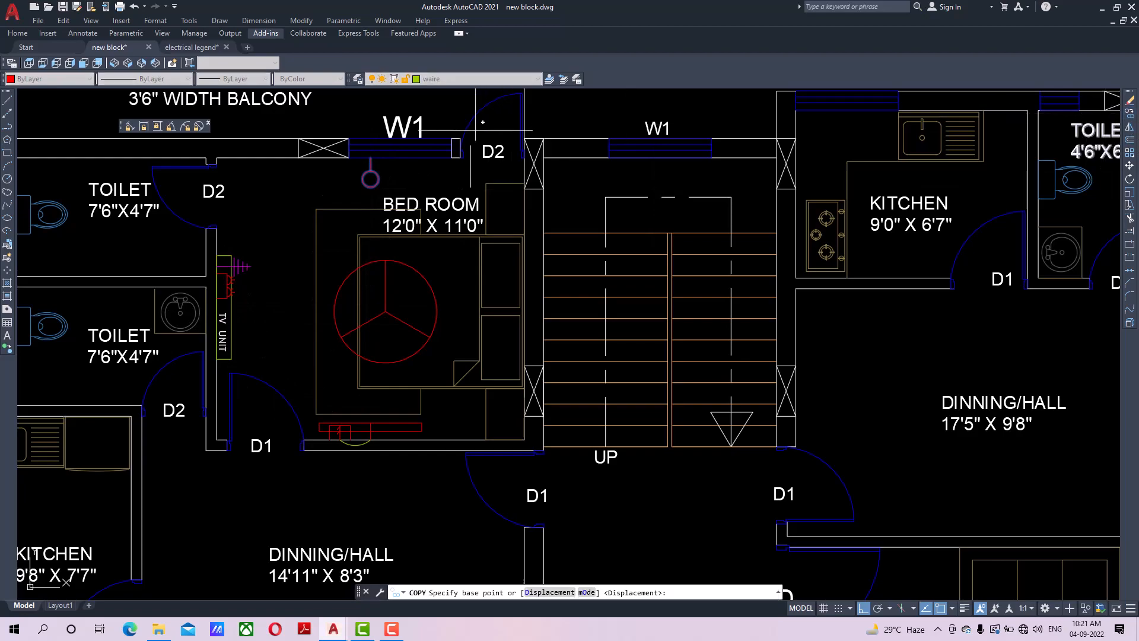
left_click(370, 158)
scroll(233, 326, "up", 2)
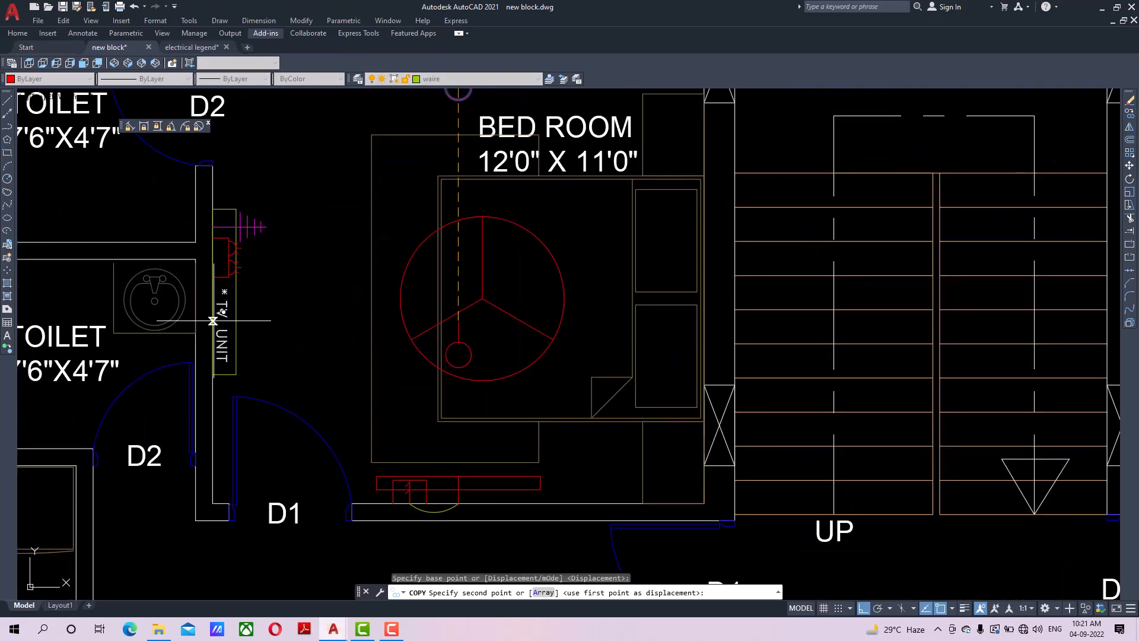
right_click(258, 302)
left_click(275, 311)
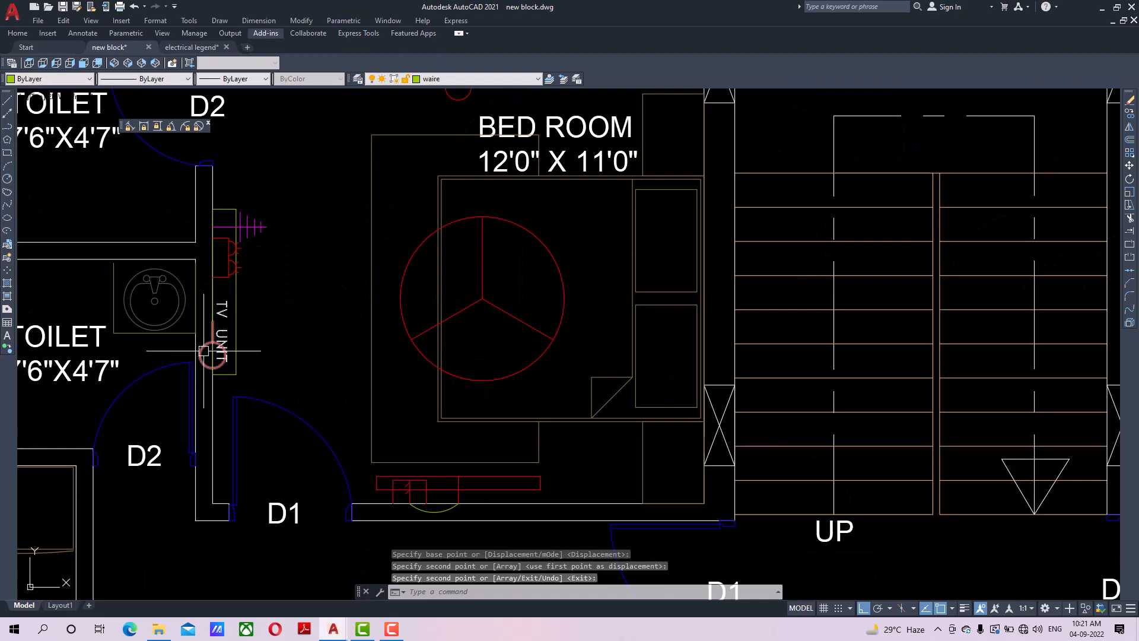
Rotate the copied wall light 90° about its wall point so it projects from the TV unit wall into the bedroom.
left_click(1130, 179)
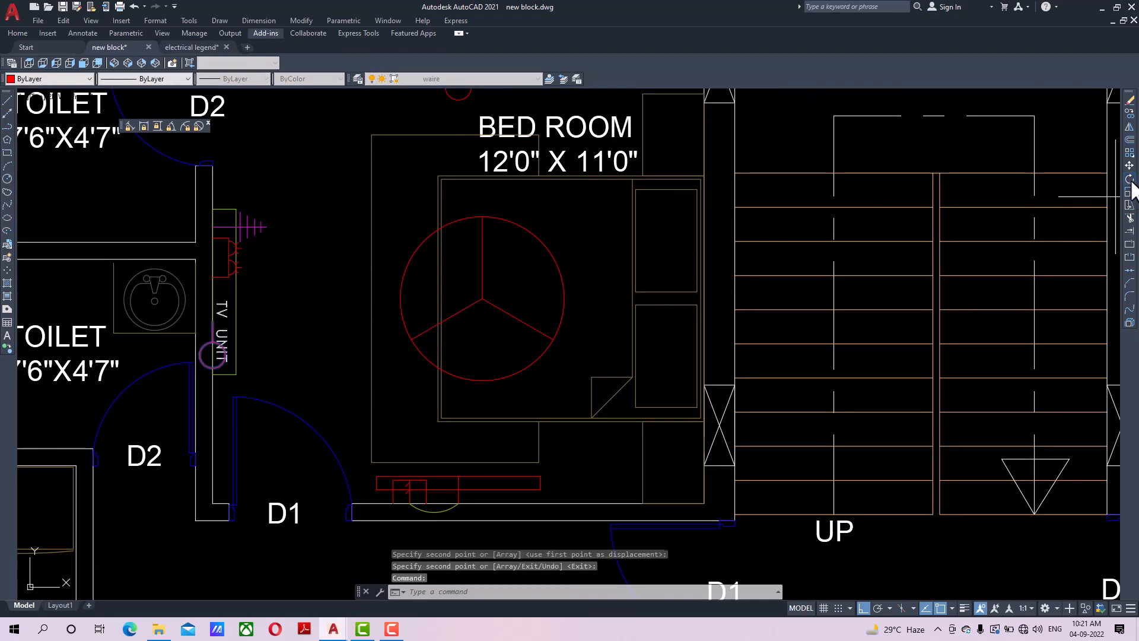
left_click(212, 321)
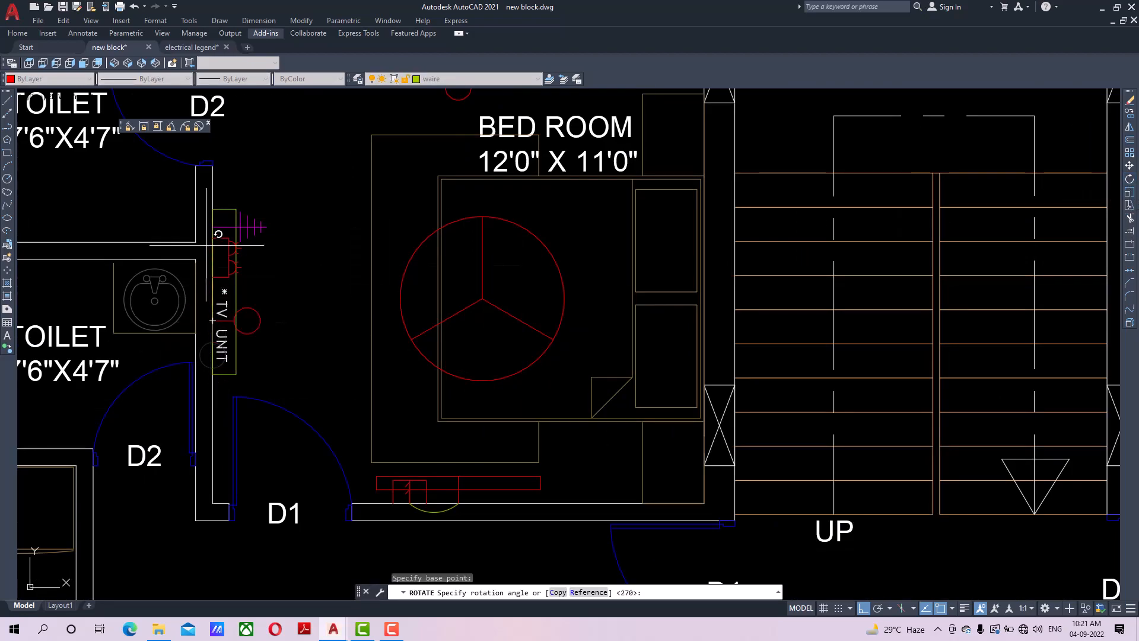
key("Return")
scroll(267, 249, "down", 3)
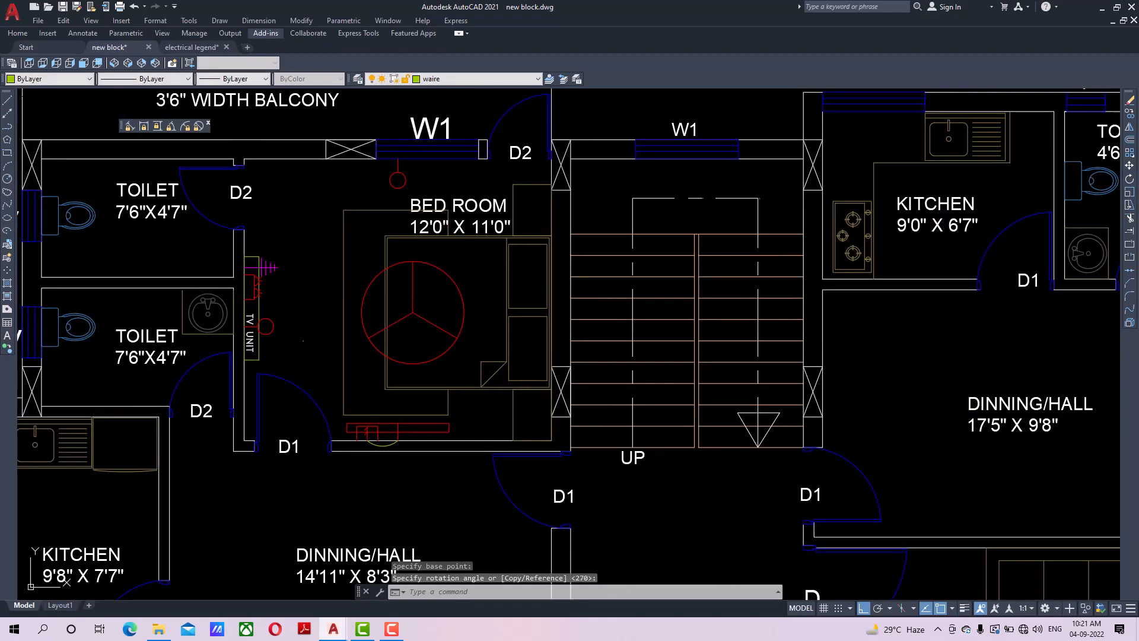
middle_click_drag(406, 375, 366, 366)
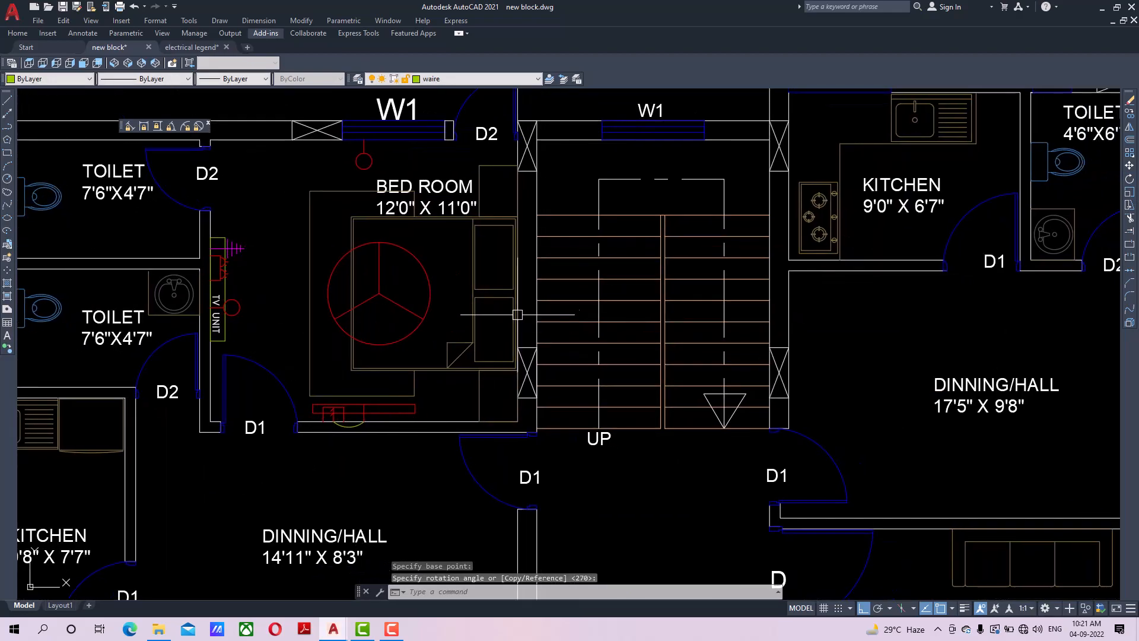
Copy the wall-mounted LED batten symbol from the bedroom's lower wall to a free spot over the bed.
scroll(421, 419, "up", 4)
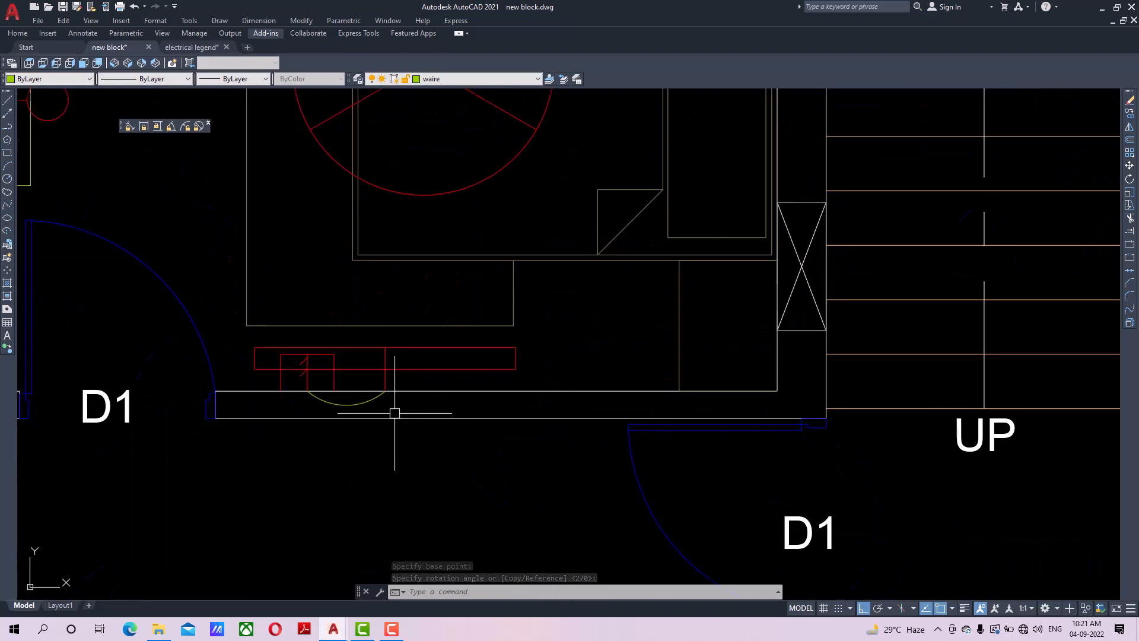
left_click(379, 412)
left_click(1129, 113)
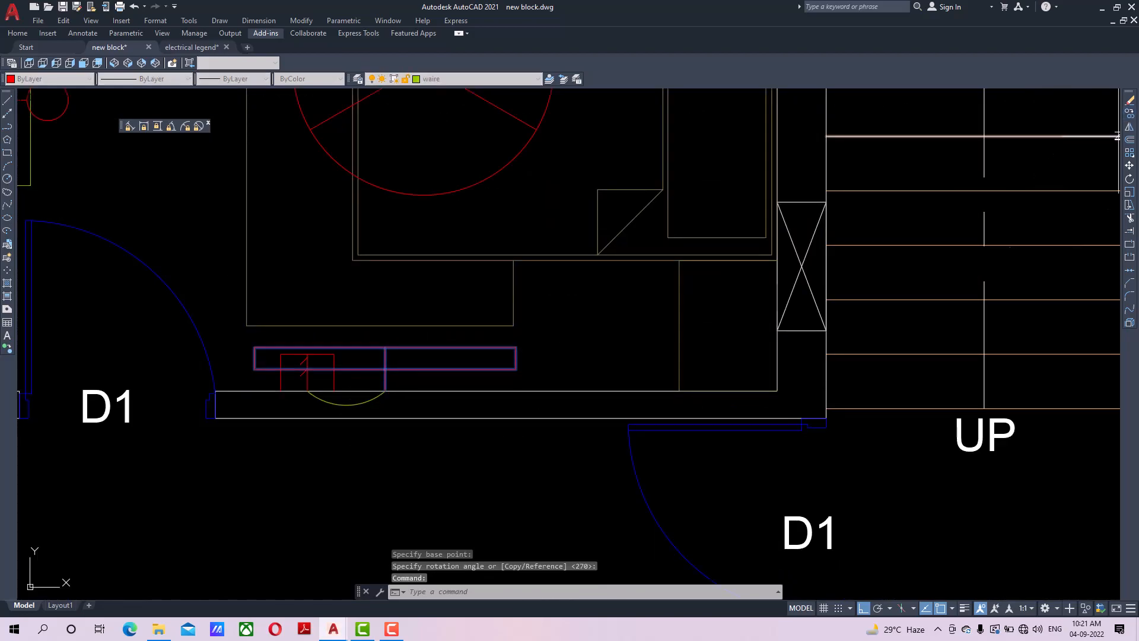
left_click(386, 390)
scroll(386, 390, "down", 4)
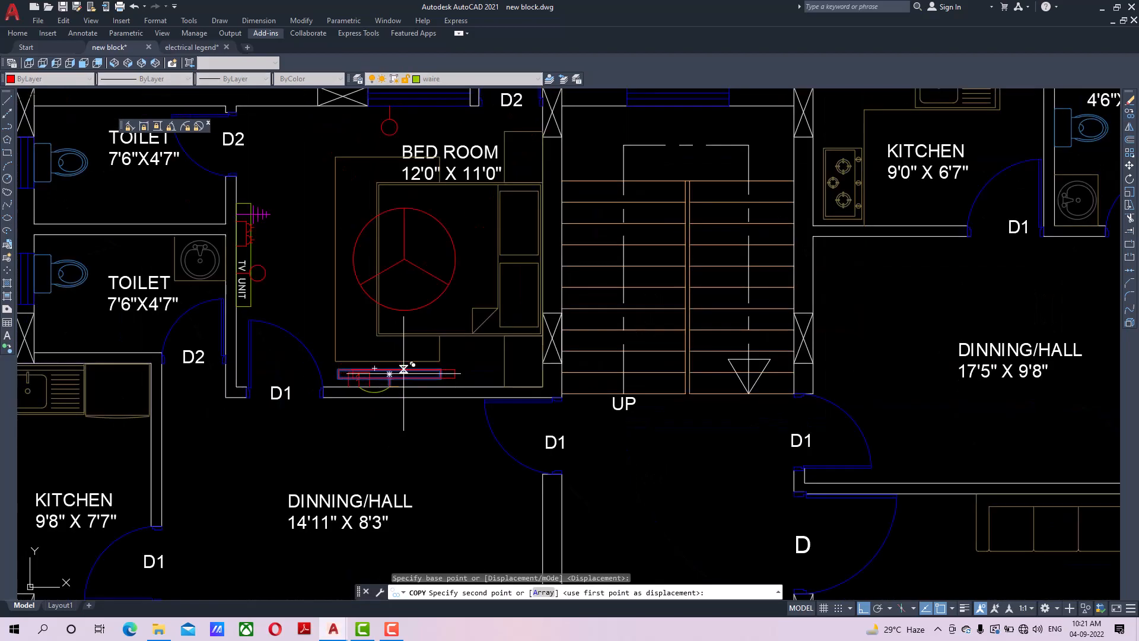
middle_click_drag(386, 390, 388, 427)
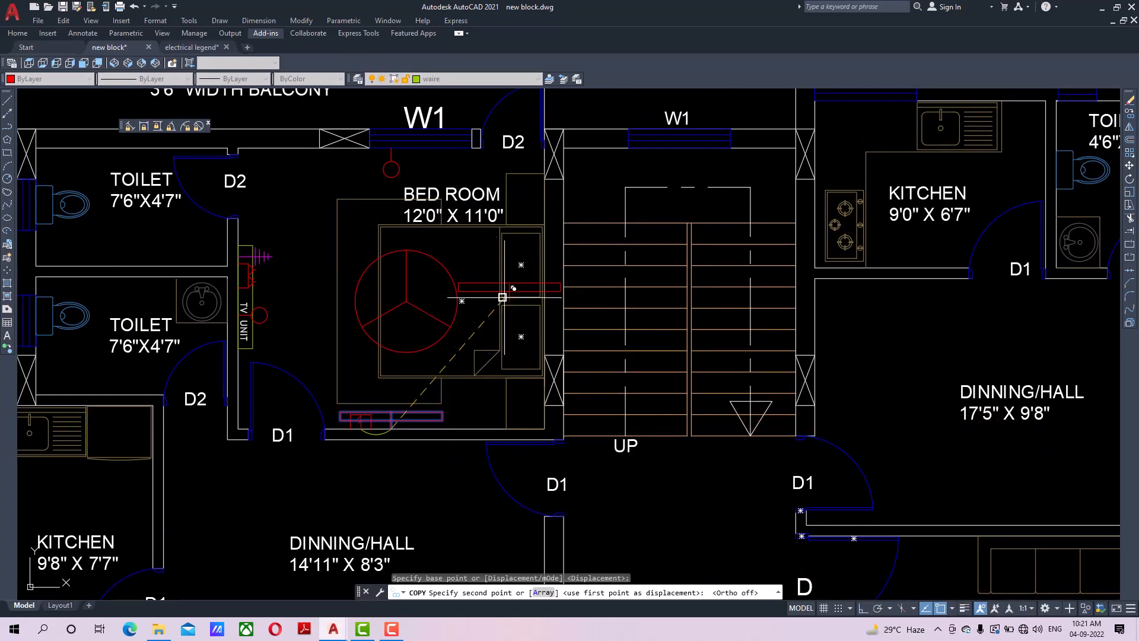
scroll(501, 293, "up", 5)
key("F8")
left_click(461, 318)
right_click(470, 265)
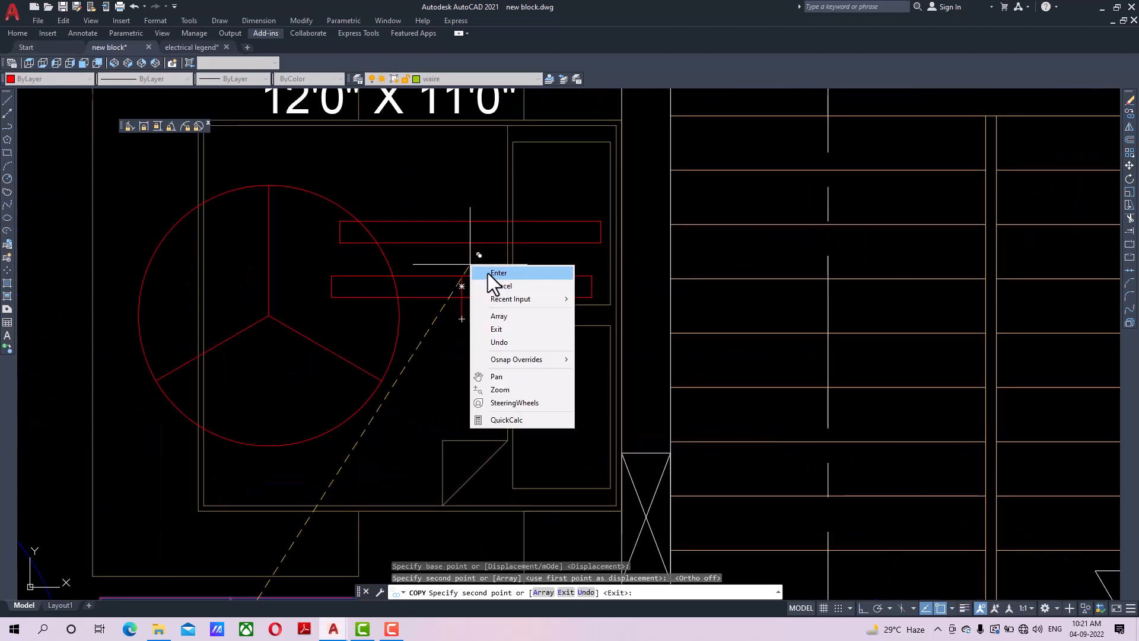
left_click(487, 273)
Rotate the copied LED batten 90° about its stem end so it stands vertically, with the stem towards the headboard wall.
left_click(1129, 180)
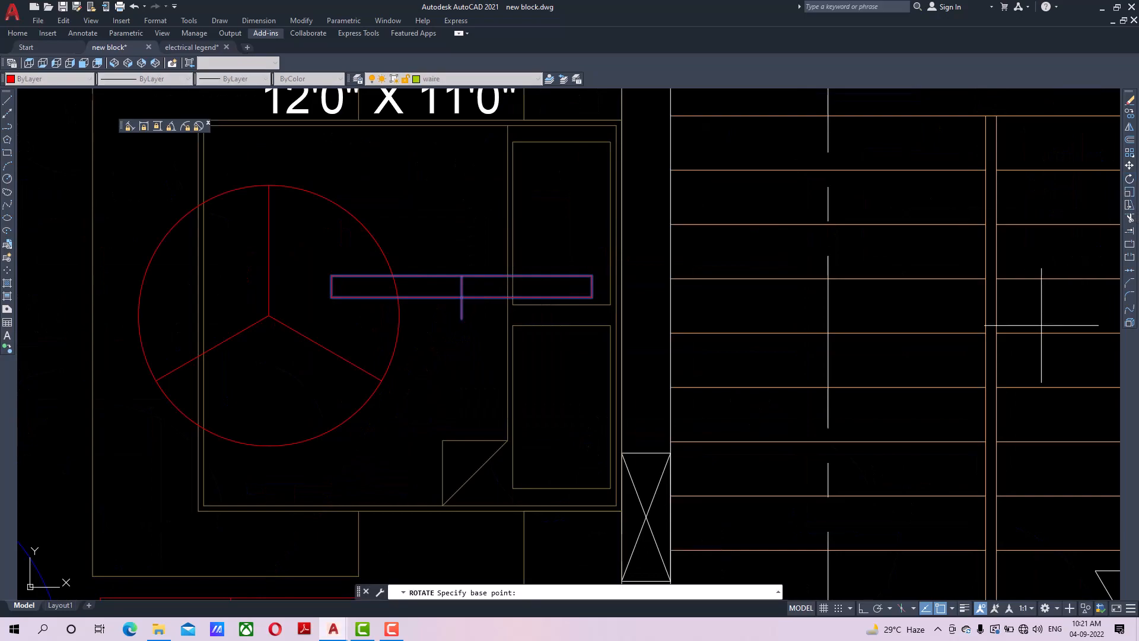
left_click(461, 318)
left_click(460, 261)
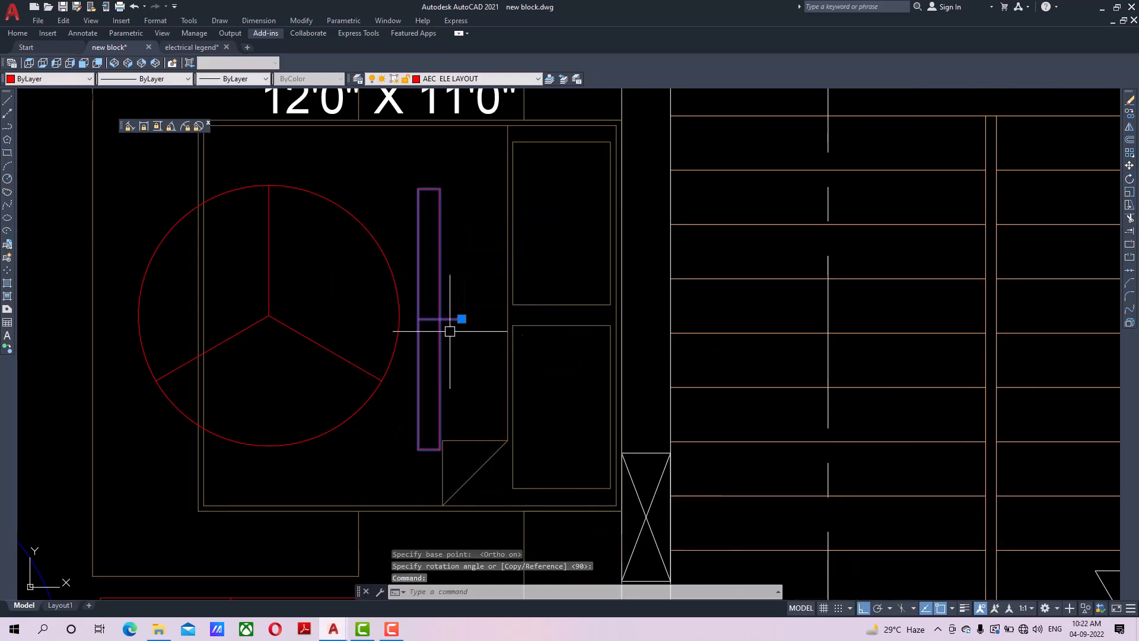
Move the vertical LED batten horizontally by its stem end onto the wall behind the bed's headboard.
scroll(481, 340, "down", 3)
left_click(1129, 166)
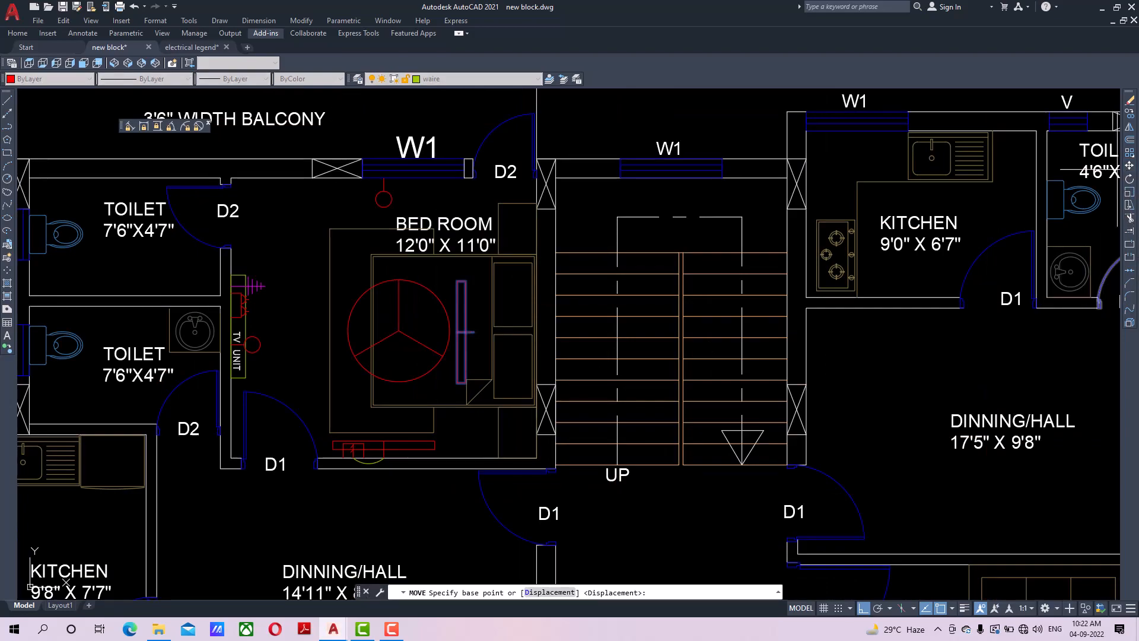
scroll(476, 315, "up", 2)
left_click(477, 332)
scroll(593, 321, "up", 4)
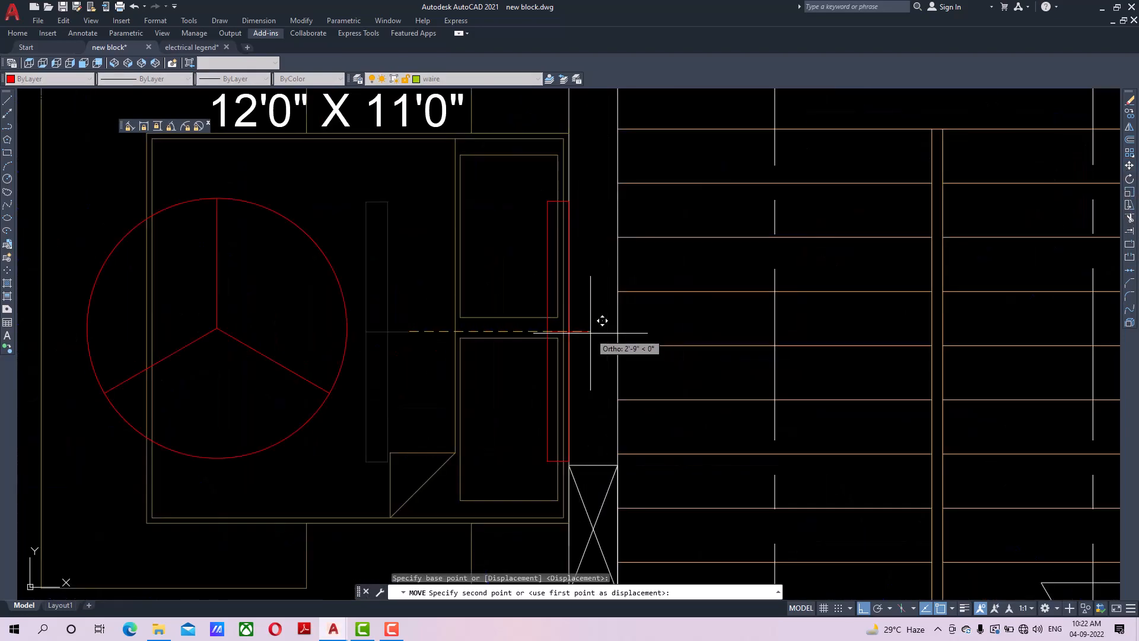
scroll(600, 328, "down", 4)
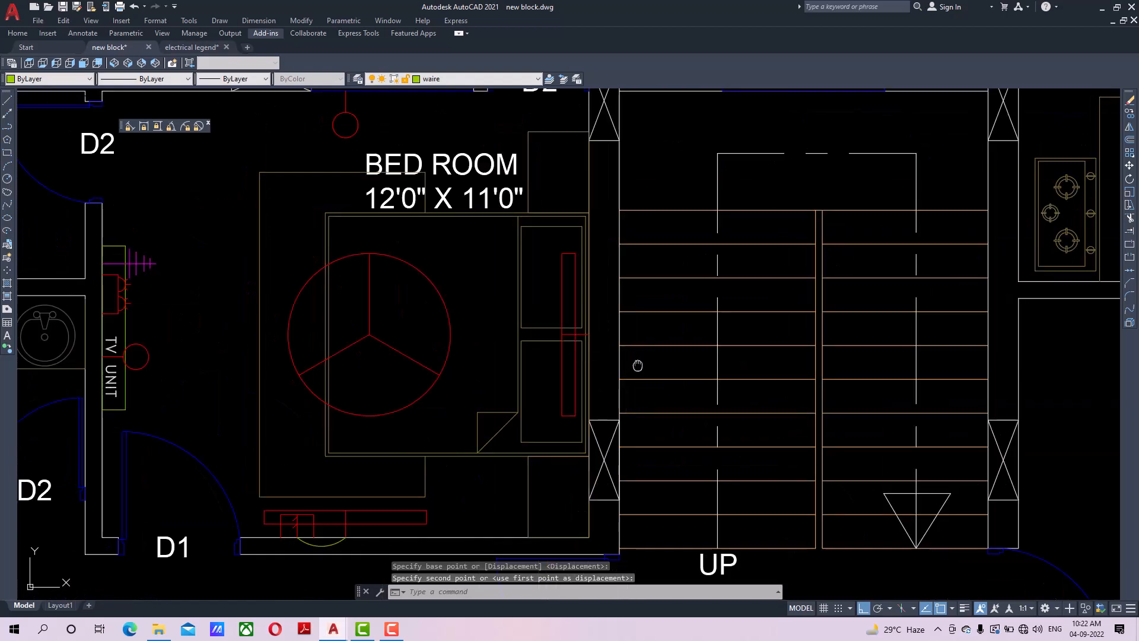
middle_click_drag(643, 356, 643, 334)
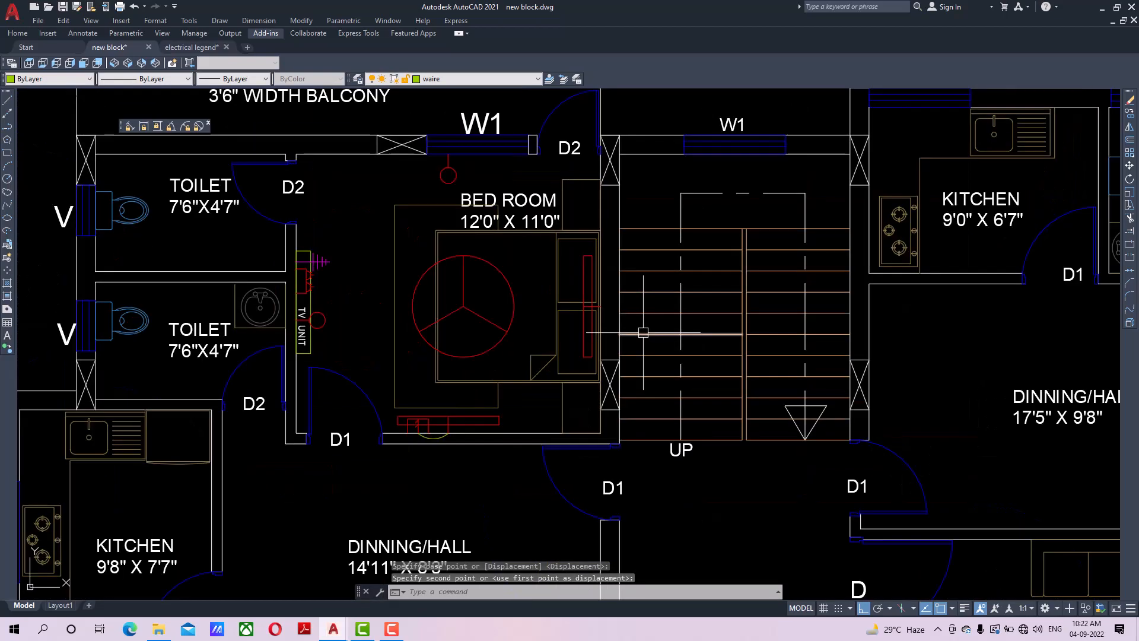
Look through the legend table for the socket and air-conditioning symbols, including the 20A plug for AC.
middle_click_drag(548, 342, 564, 341)
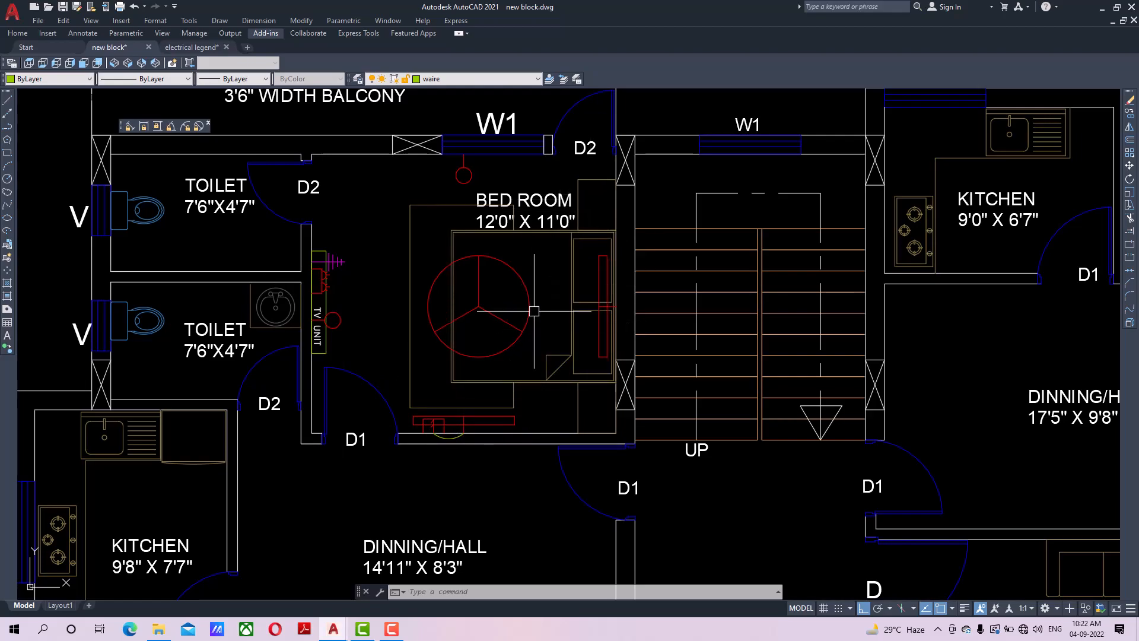
scroll(579, 324, "down", 6)
middle_click_drag(693, 390, 429, 253)
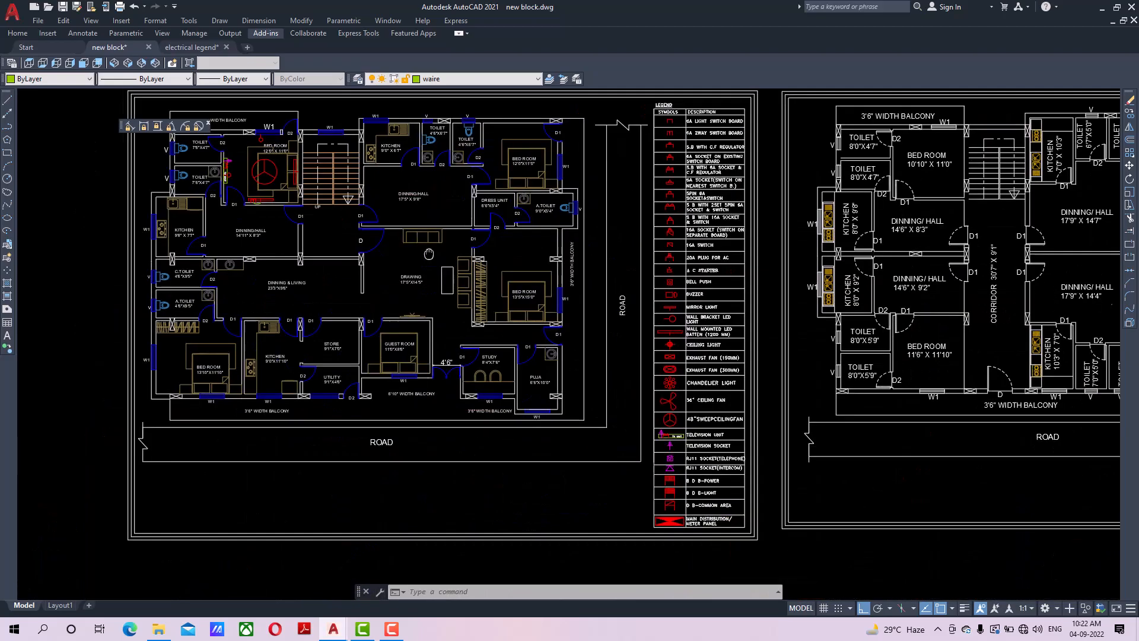
scroll(768, 387, "up", 4)
middle_click_drag(623, 361, 616, 339)
middle_click_drag(570, 160, 555, 391)
middle_click_drag(561, 276, 555, 370)
scroll(540, 369, "up", 4)
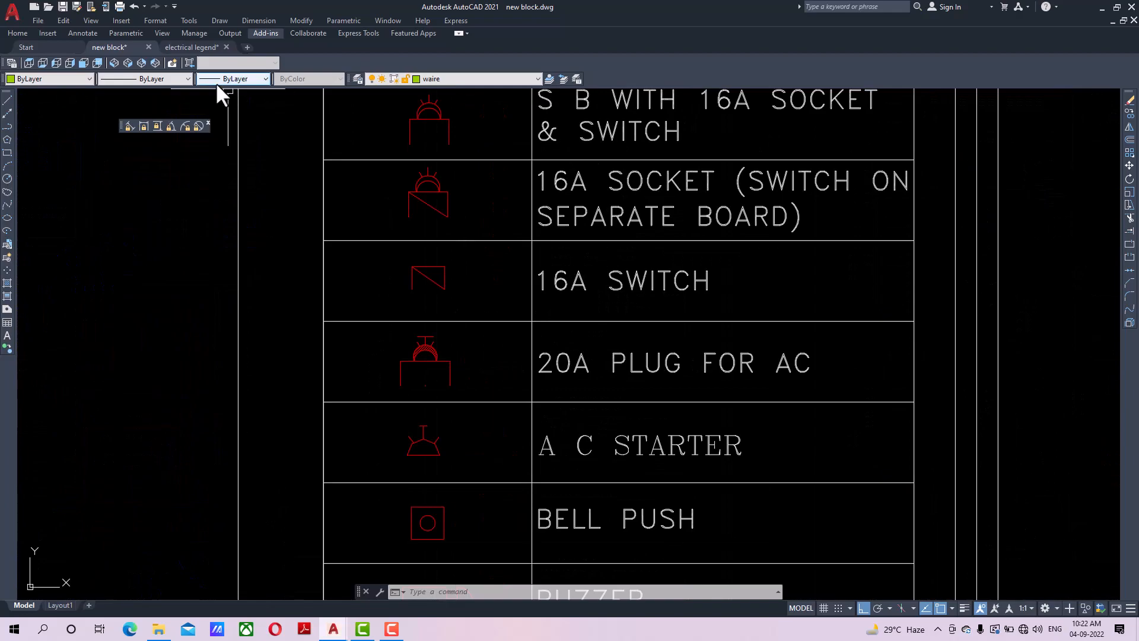
Switch to the electrical legend drawing and examine how the AC plug and starter are placed in its bedroom.
left_click(187, 47)
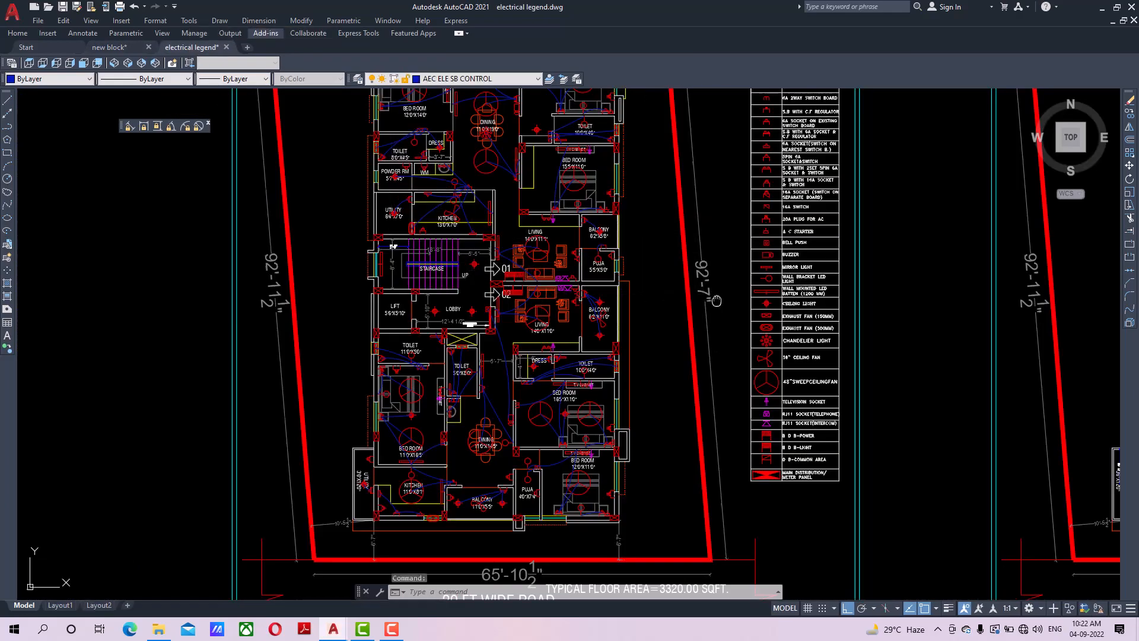
middle_click_drag(717, 301, 692, 336)
middle_click_drag(563, 266, 563, 374)
scroll(405, 229, "up", 4)
scroll(368, 266, "up", 2)
middle_click_drag(333, 223, 420, 340)
scroll(368, 267, "up", 2)
middle_click_drag(308, 207, 411, 318)
scroll(320, 234, "up", 2)
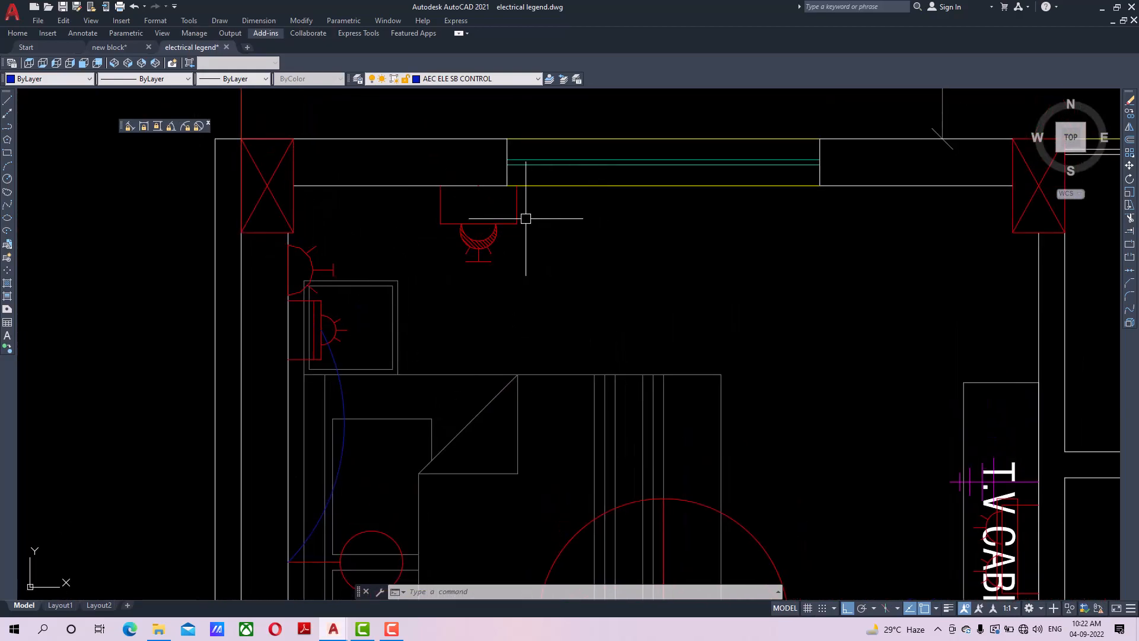
scroll(524, 218, "down", 4)
In the new block drawing, copy the 20A plug for AC symbol from the legend to the bedroom's lower wall, below the bed.
left_click(126, 51)
middle_click_drag(533, 318, 526, 260)
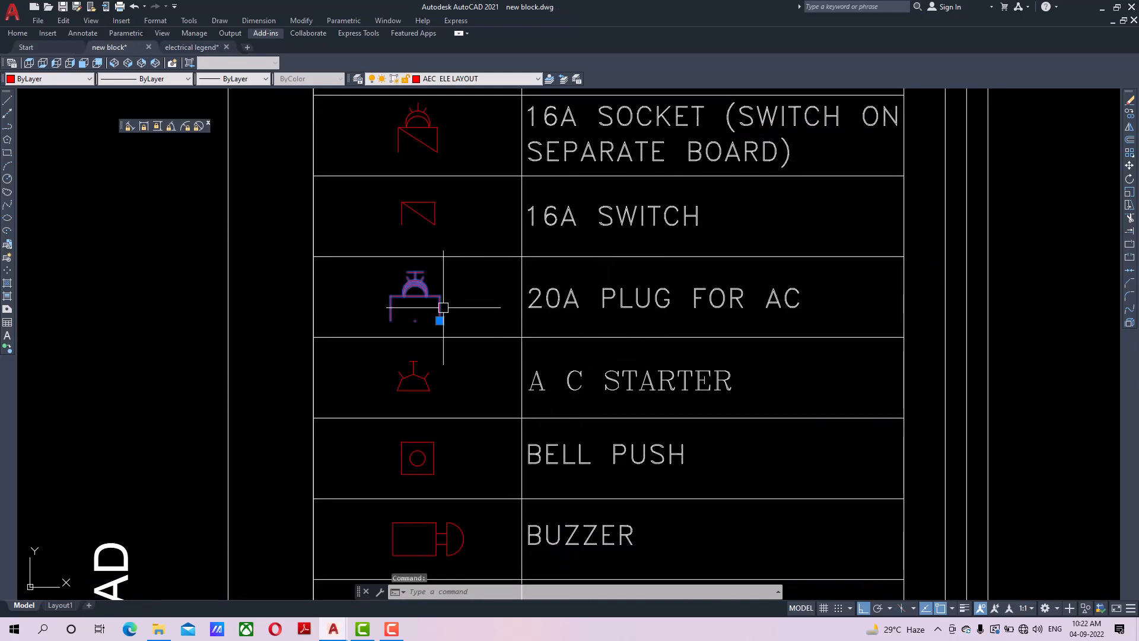
left_click(1129, 114)
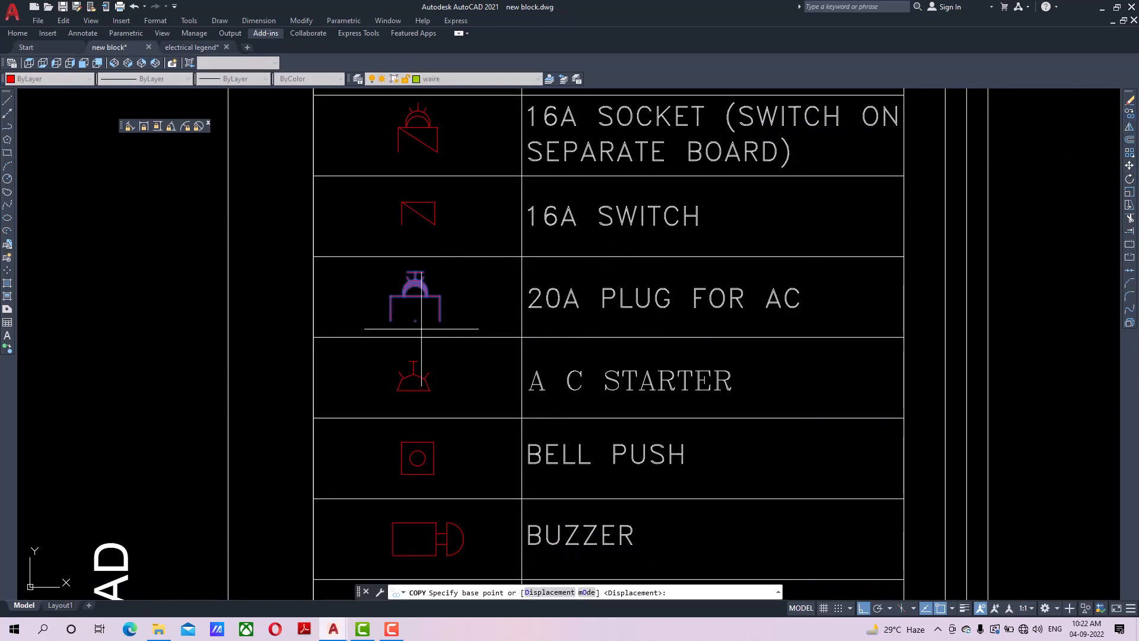
left_click(415, 321)
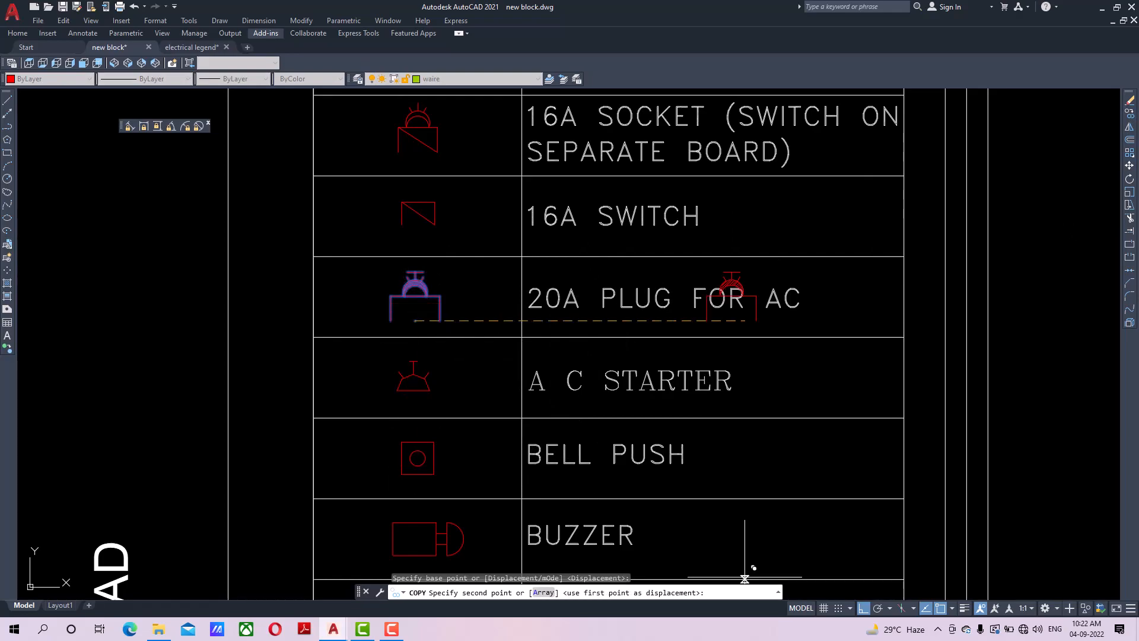
left_click(863, 608)
scroll(451, 332, "down", 8)
scroll(417, 343, "up", 6)
scroll(412, 343, "up", 5)
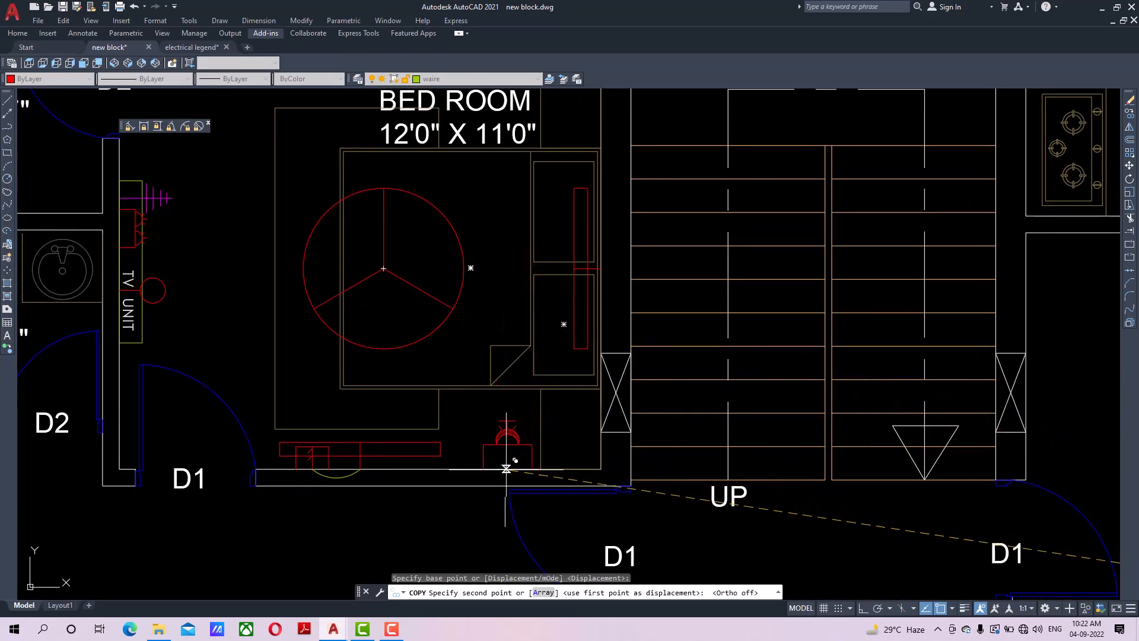
left_click(501, 469)
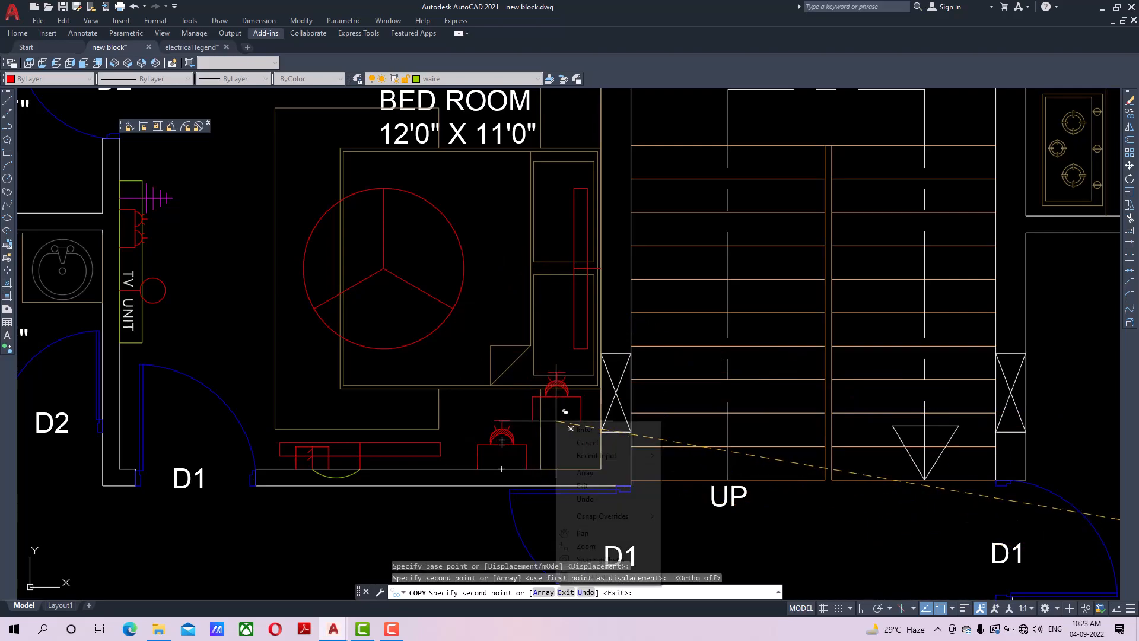
Copy the A C starter symbol from the legend to the bedroom's lower wall, between the AC plug and the corner.
scroll(508, 442, "down", 2)
scroll(508, 442, "down", 4)
mouse_move(874, 470)
middle_mouse_down()
mouse_move(666, 412)
mouse_move(368, 249)
middle_mouse_up()
scroll(711, 350, "up", 2)
middle_click_drag(674, 353, 686, 322)
scroll(588, 306, "up", 3)
key("Escape")
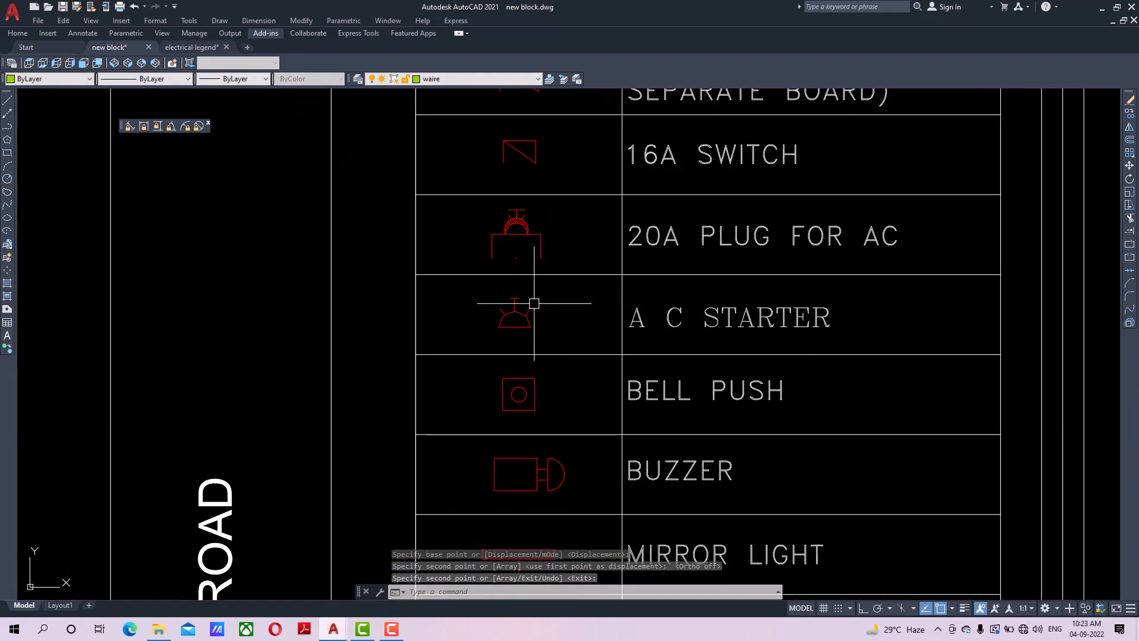
left_click_drag(534, 303, 512, 334)
left_click(1129, 114)
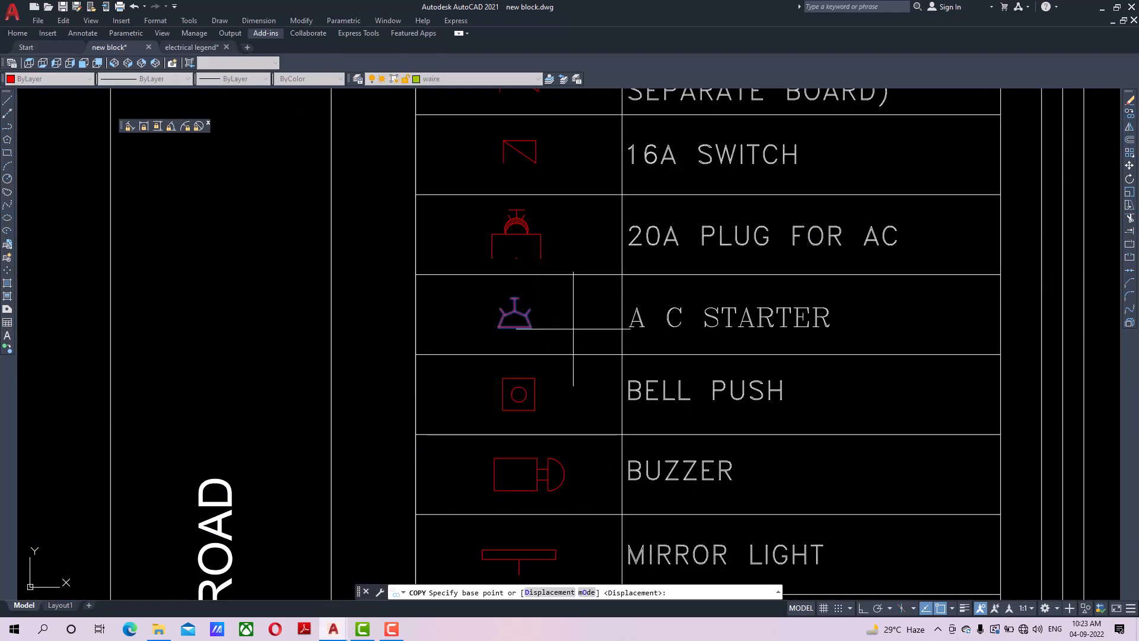
left_click(515, 327)
scroll(445, 386, "down", 5)
middle_click_drag(415, 403, 493, 391)
scroll(345, 396, "down", 2)
middle_click_drag(346, 396, 801, 385)
scroll(589, 262, "up", 8)
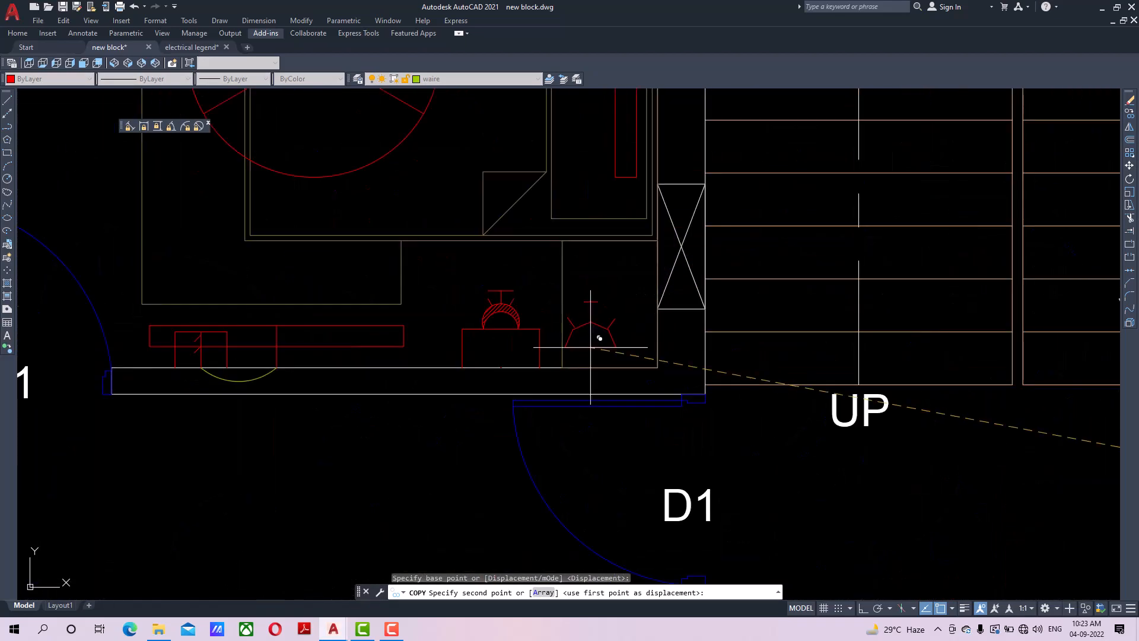
scroll(582, 367, "up", 2)
left_click(588, 369)
right_click(650, 268)
left_click(655, 272)
Review the placement of the AC plug, AC starter and other electrical symbols in the bedroom.
scroll(478, 363, "down", 2)
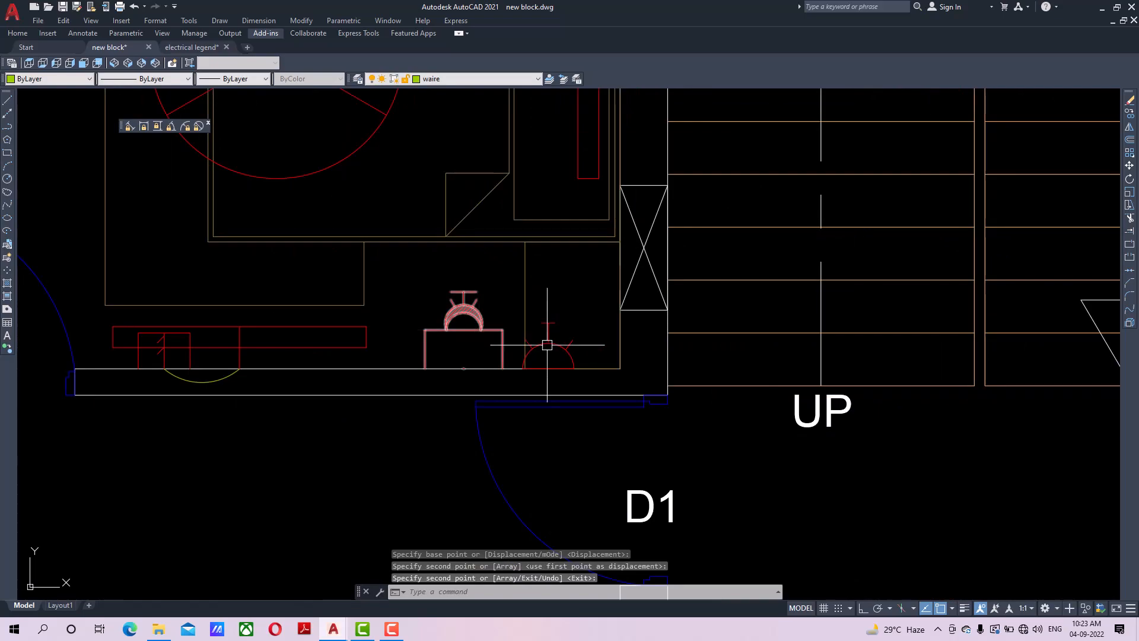
scroll(534, 380, "down", 4)
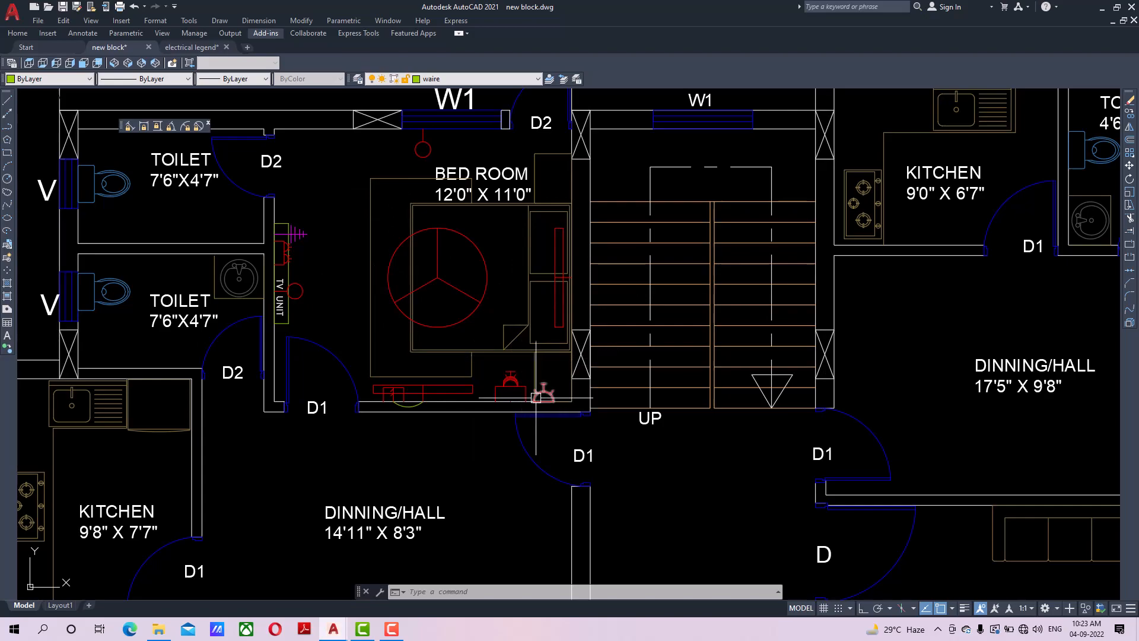
scroll(511, 389, "up", 2)
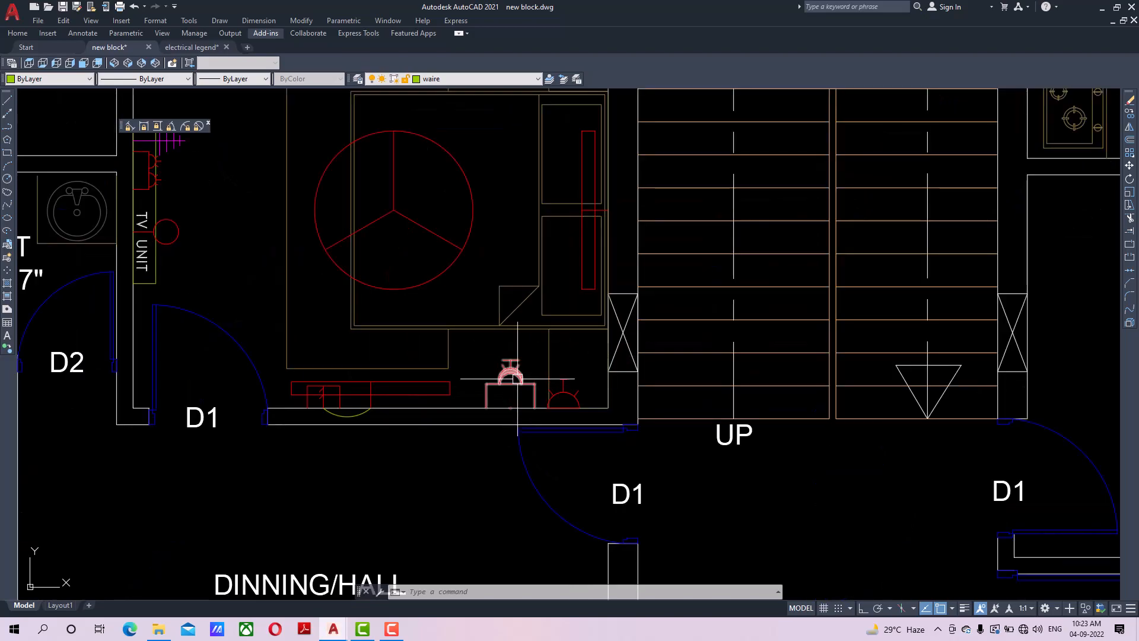
mouse_move(517, 379)
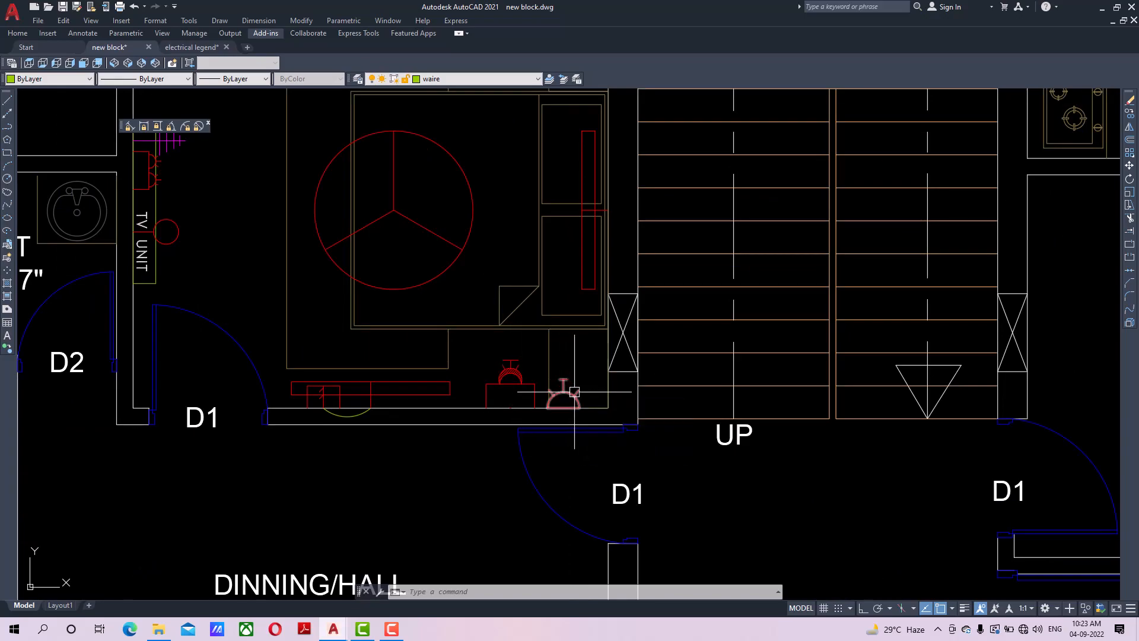
scroll(491, 422, "up", 3)
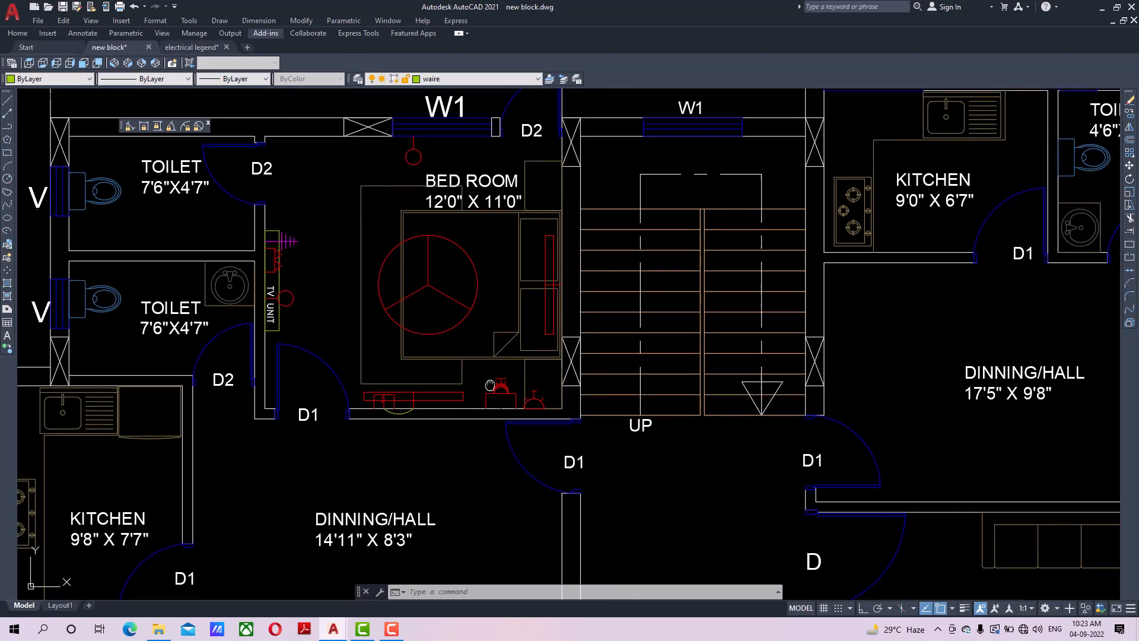
middle_click_drag(439, 269, 437, 280)
middle_click_drag(406, 245, 375, 259)
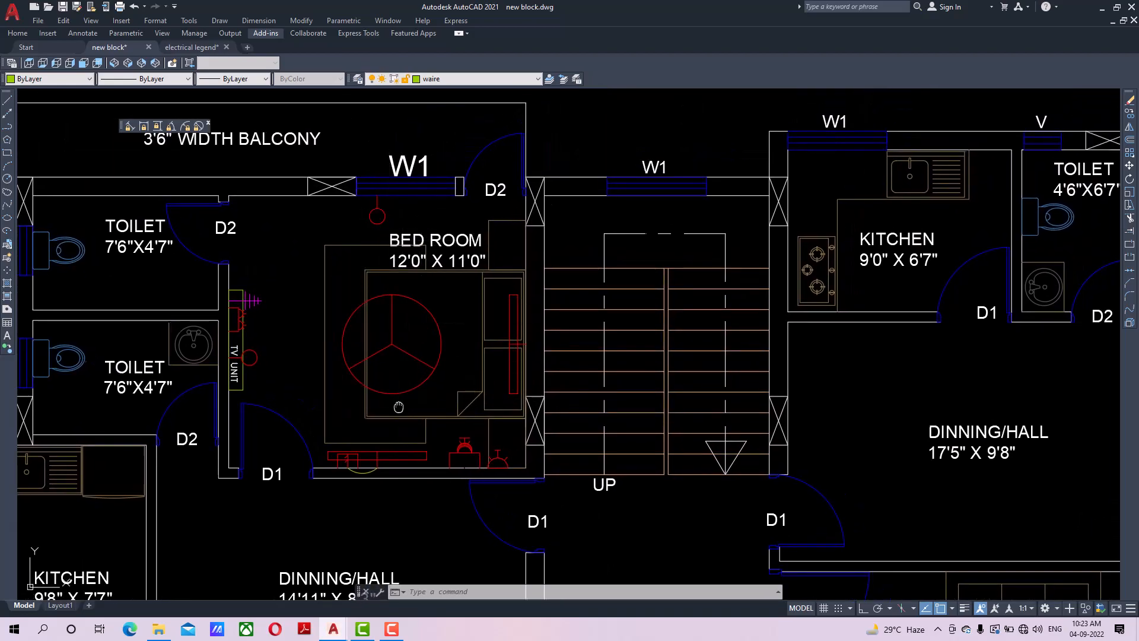
middle_click_drag(398, 407, 433, 400)
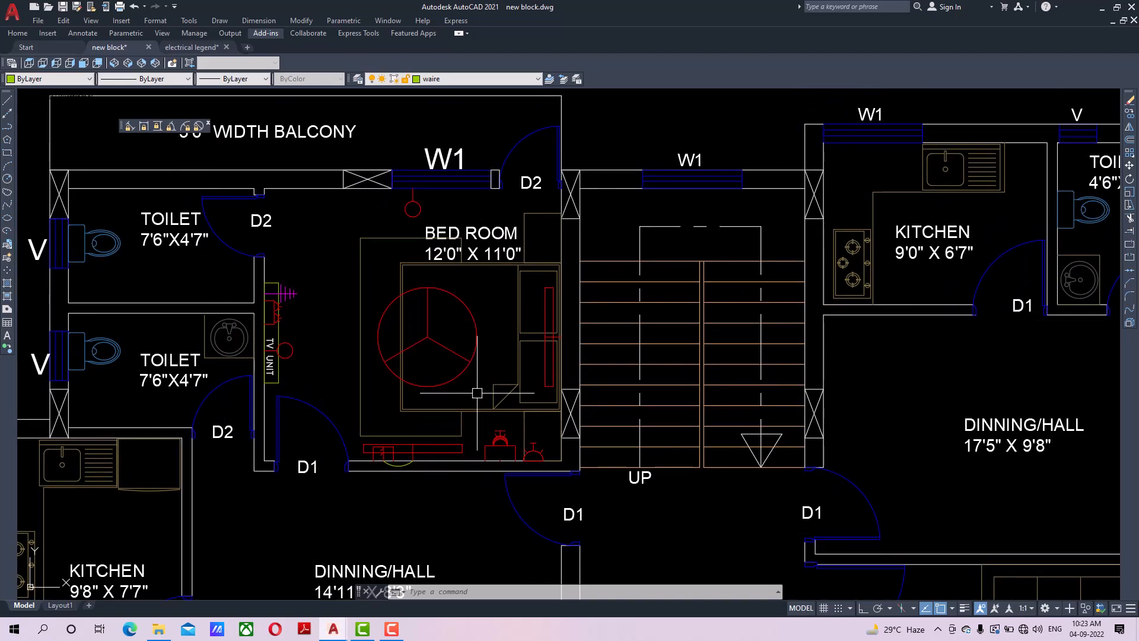
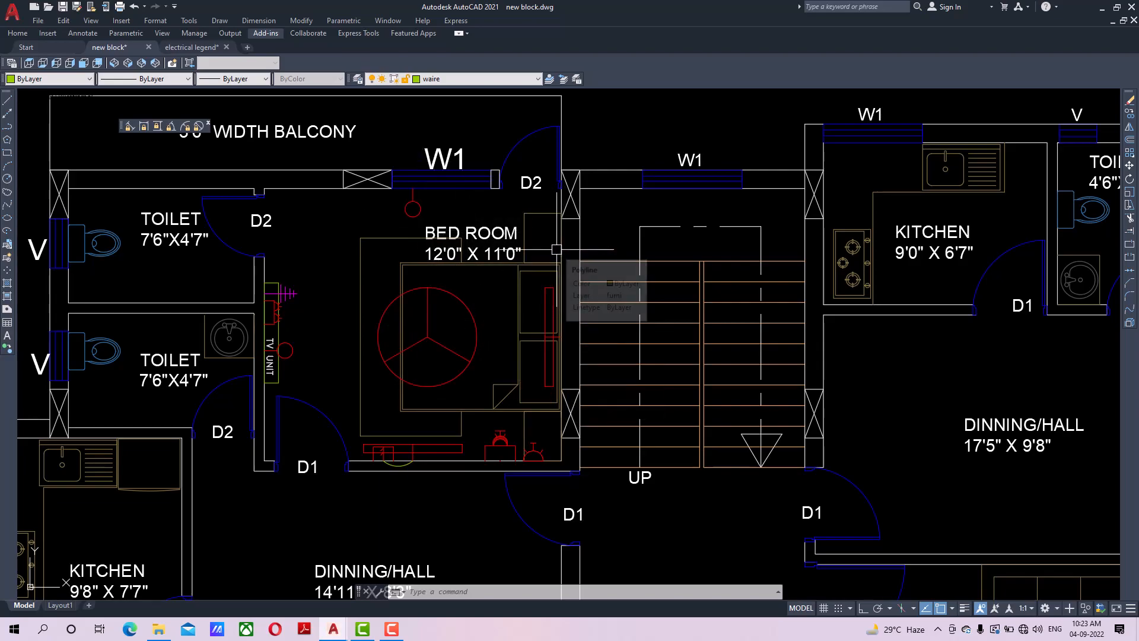
Copy the S.B with 6A socket & C.F regulator symbol from the legend to the bedroom's stair-side wall, just above the bed.
scroll(557, 249, "down", 3)
middle_click_drag(1024, 330, 517, 266)
middle_click_drag(669, 289, 648, 201)
scroll(626, 156, "up", 4)
middle_click_drag(625, 157, 625, 286)
scroll(611, 225, "up", 2)
middle_click_drag(611, 225, 596, 288)
middle_click_drag(715, 291, 640, 291)
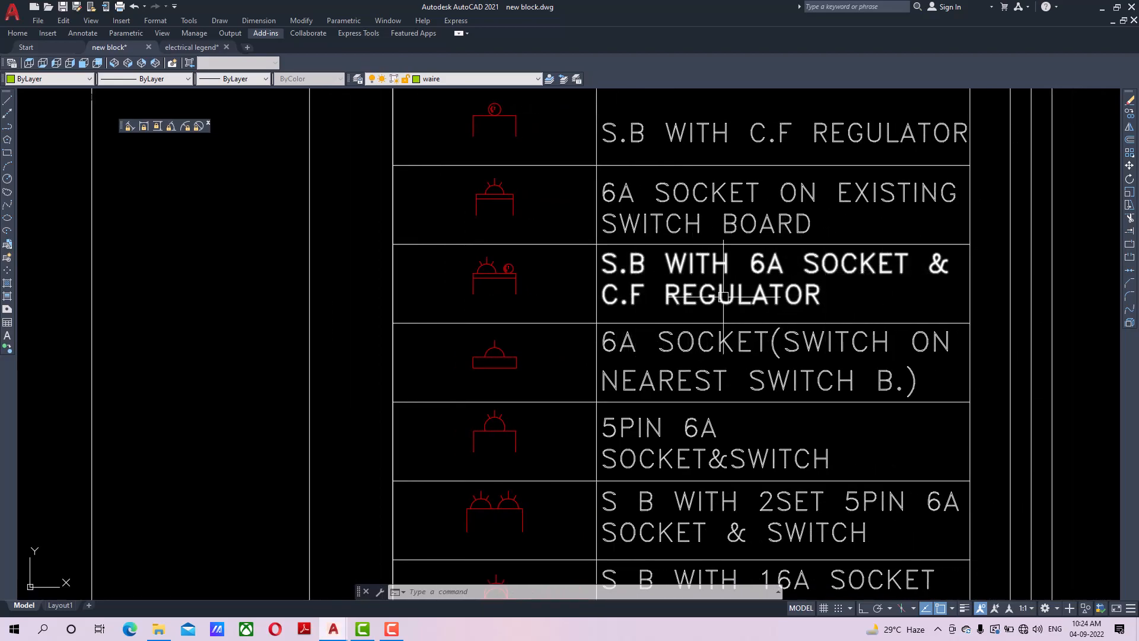
left_click(527, 279)
left_click(499, 286)
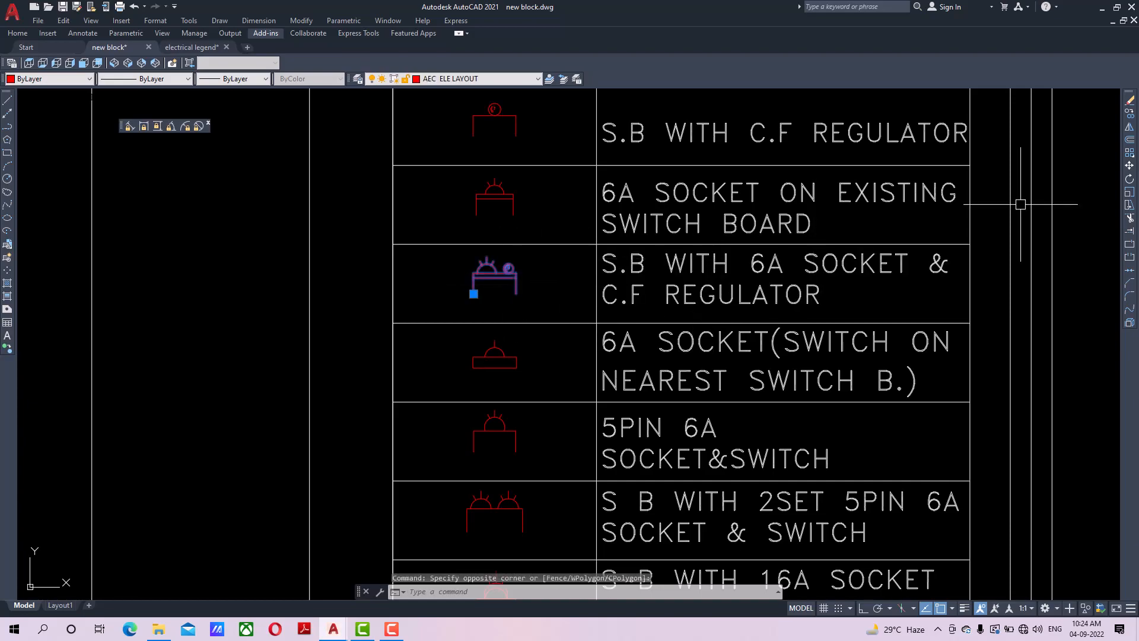
left_click(1130, 114)
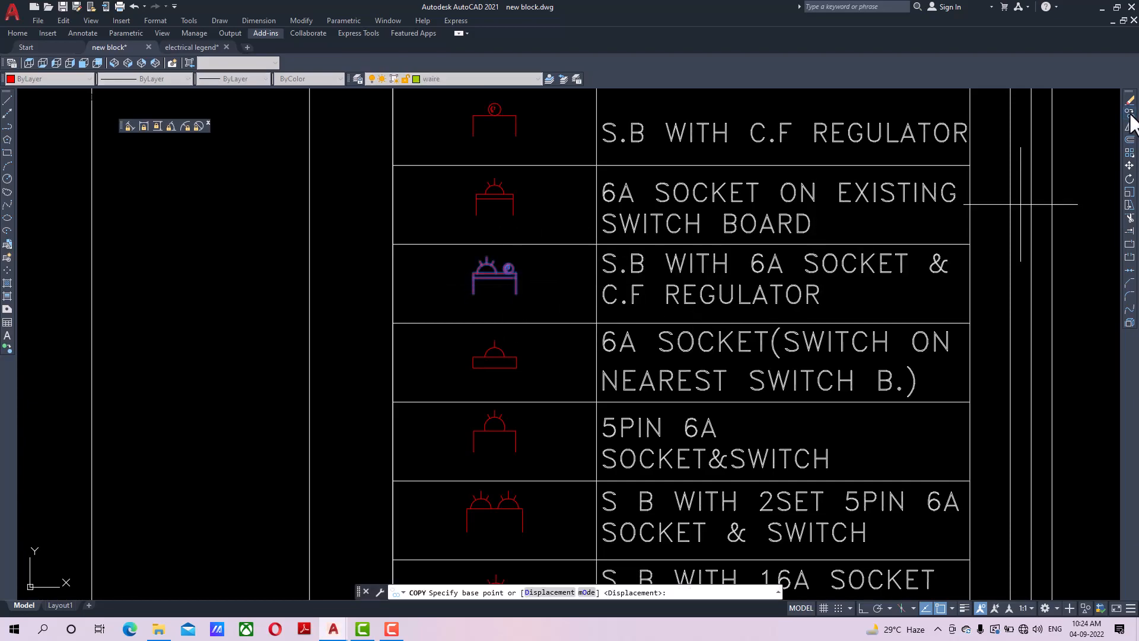
left_click(516, 294)
scroll(315, 347, "down", 6)
middle_click_drag(314, 347, 688, 313)
middle_click_drag(431, 352, 675, 316)
scroll(434, 254, "up", 5)
scroll(394, 273, "down", 1)
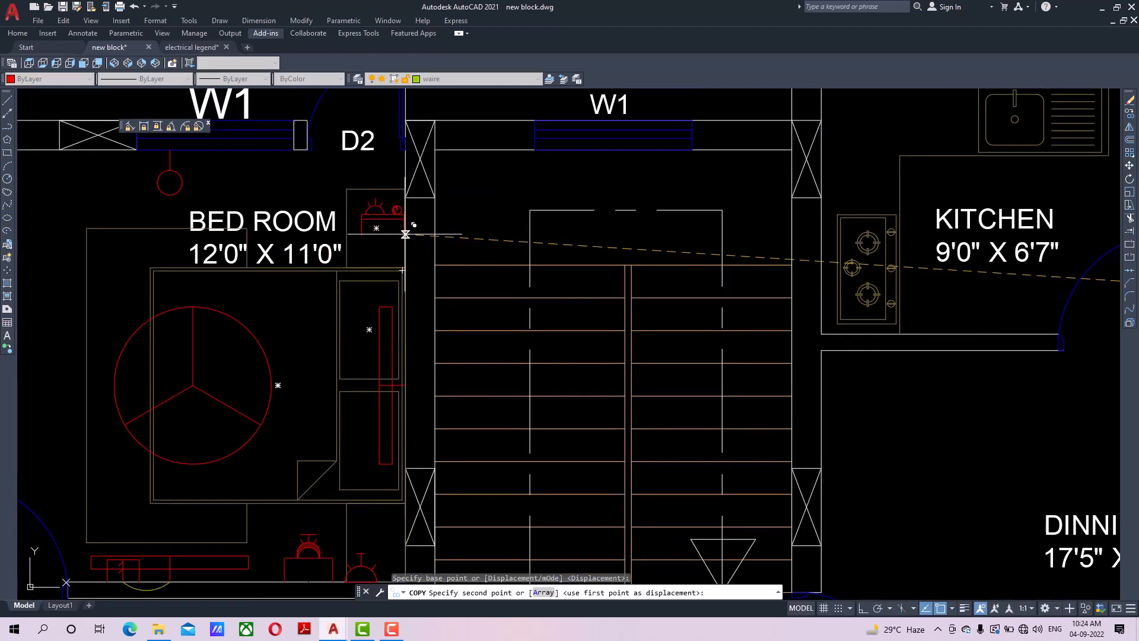
left_click(405, 228)
right_click(452, 226)
left_click(477, 243)
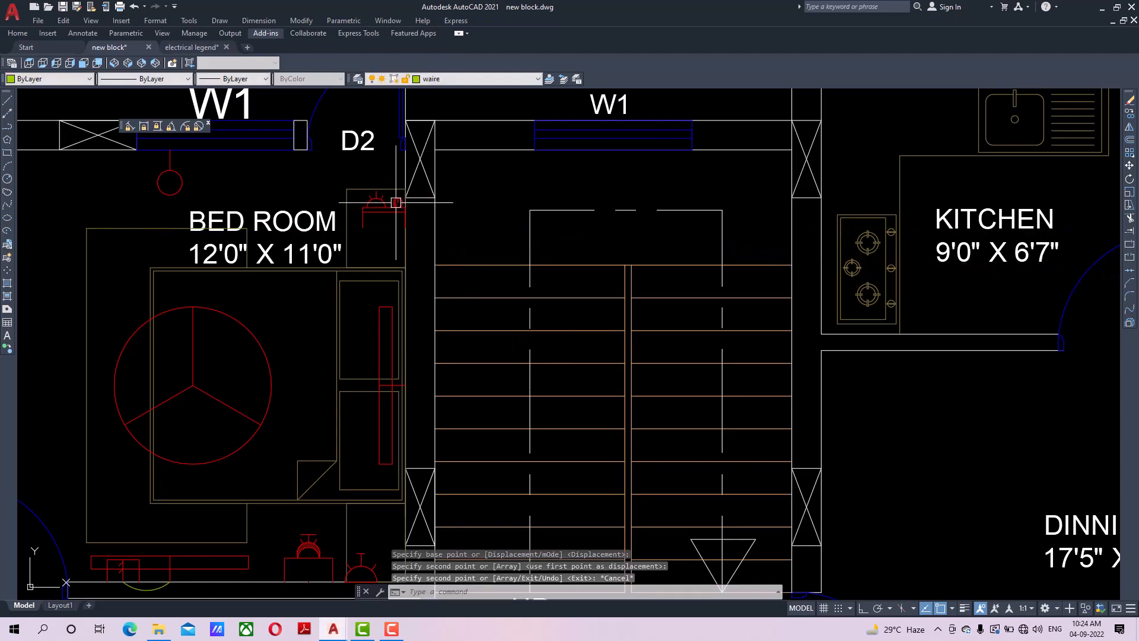
Rotate the copied switch board symbol 90° about its wall-side corner so its base lies against the stair-side wall.
left_click(393, 203)
left_click(1129, 180)
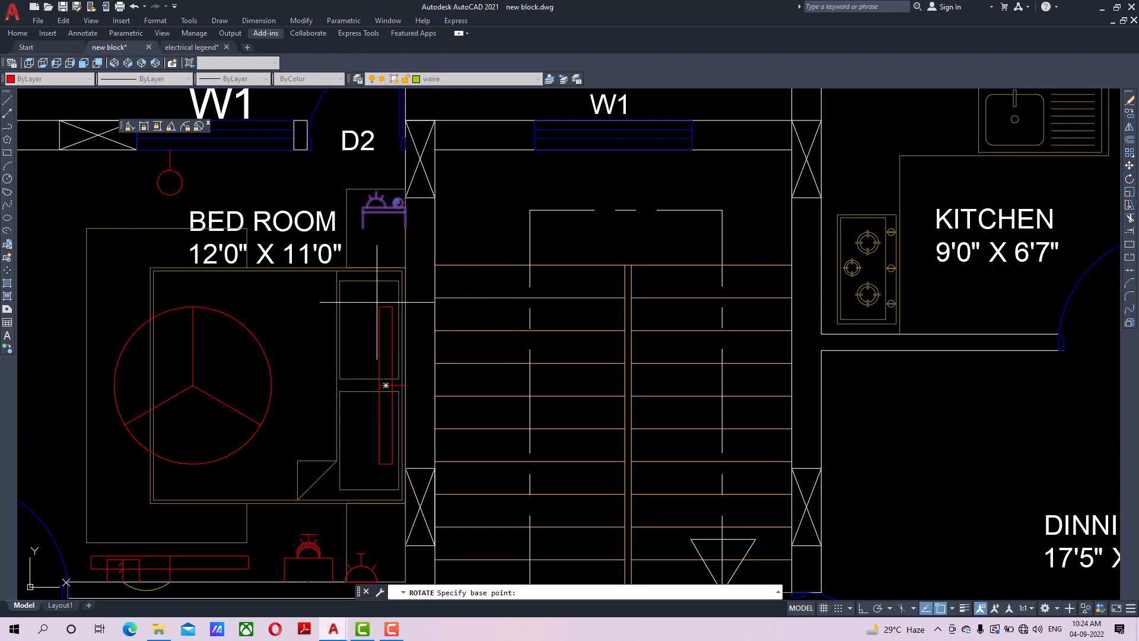
left_click(405, 227)
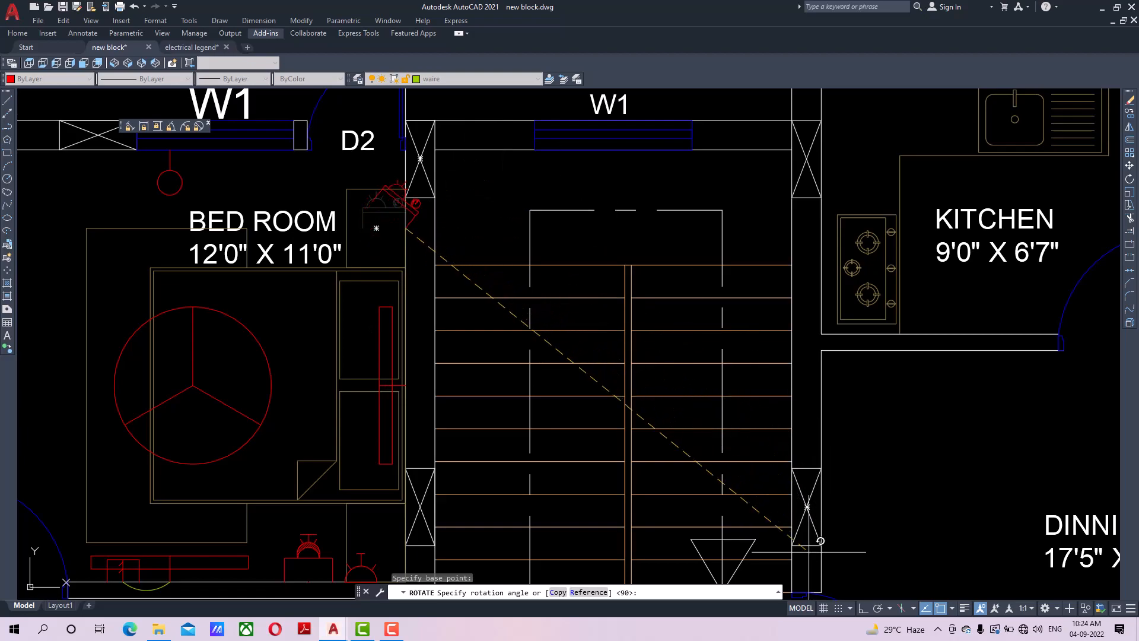
left_click(863, 609)
middle_click_drag(458, 102, 453, 166)
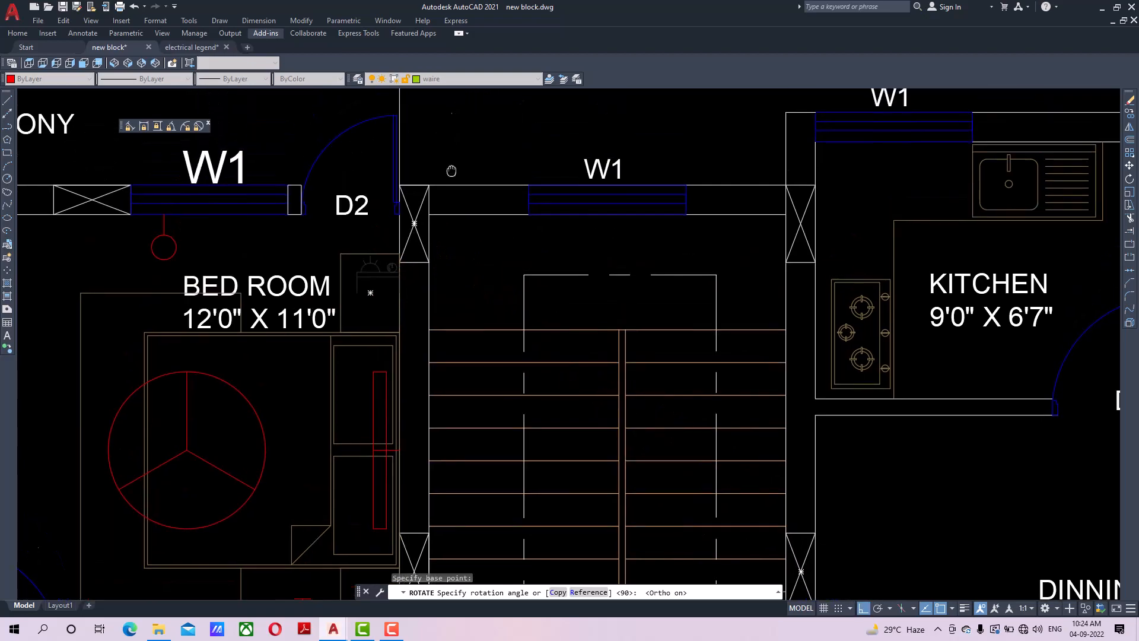
left_click(452, 153)
Move the rotated switch board symbol slightly up along the wall, clear of the bed's edge.
scroll(391, 354, "up", 3)
scroll(390, 354, "up", 2)
left_click(358, 217)
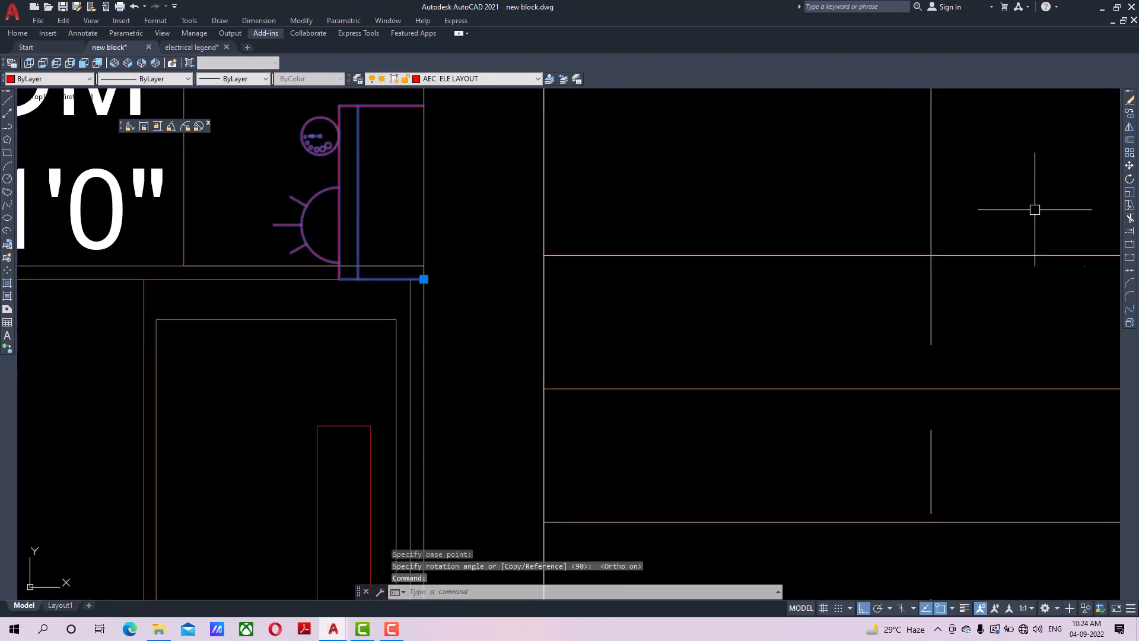
left_click(1129, 166)
left_click(504, 272)
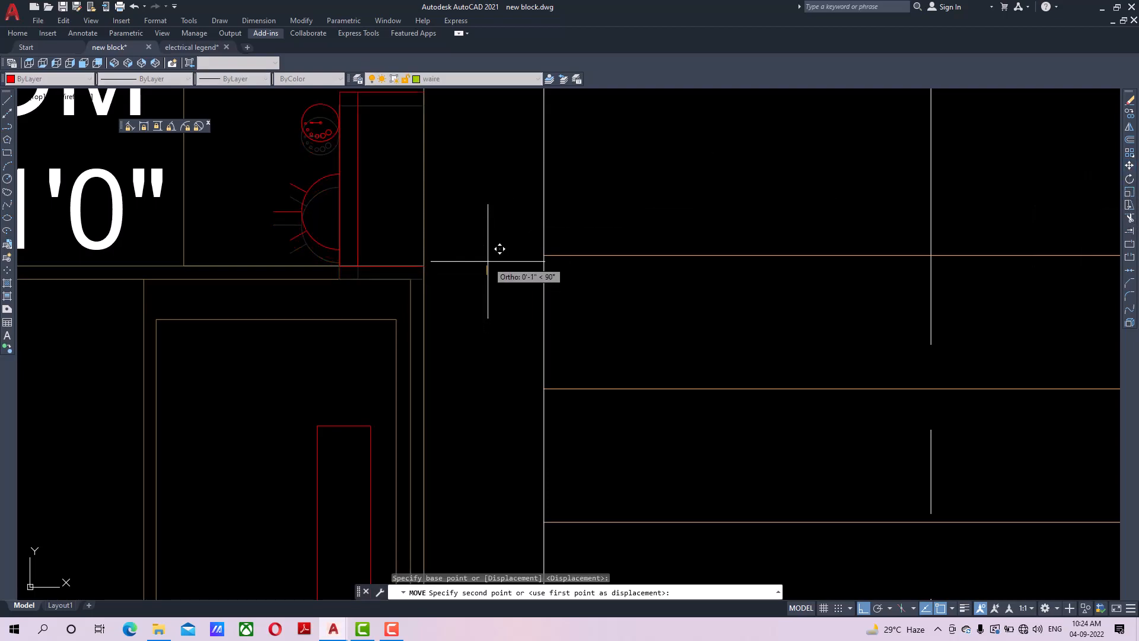
left_click(489, 249)
Draw a three-point arc wire from the bedside switch board to the centre of the ceiling fan.
scroll(464, 278, "down", 5)
middle_click_drag(466, 291, 585, 295)
mouse_move(557, 259)
middle_mouse_down()
mouse_move(615, 263)
mouse_move(571, 276)
middle_mouse_up()
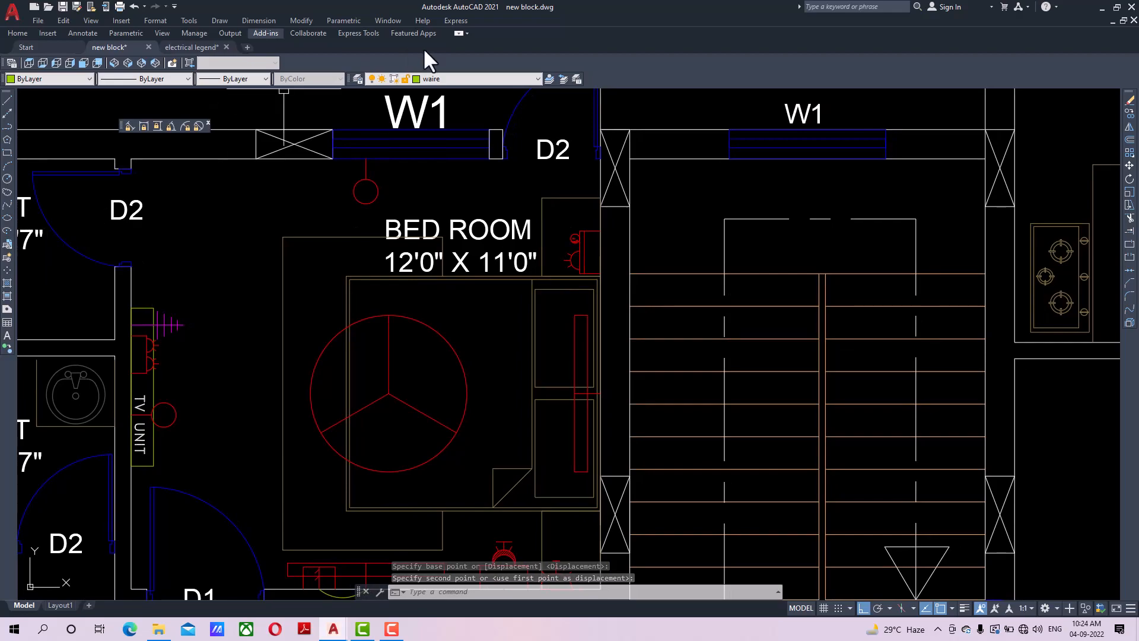
left_click(7, 165)
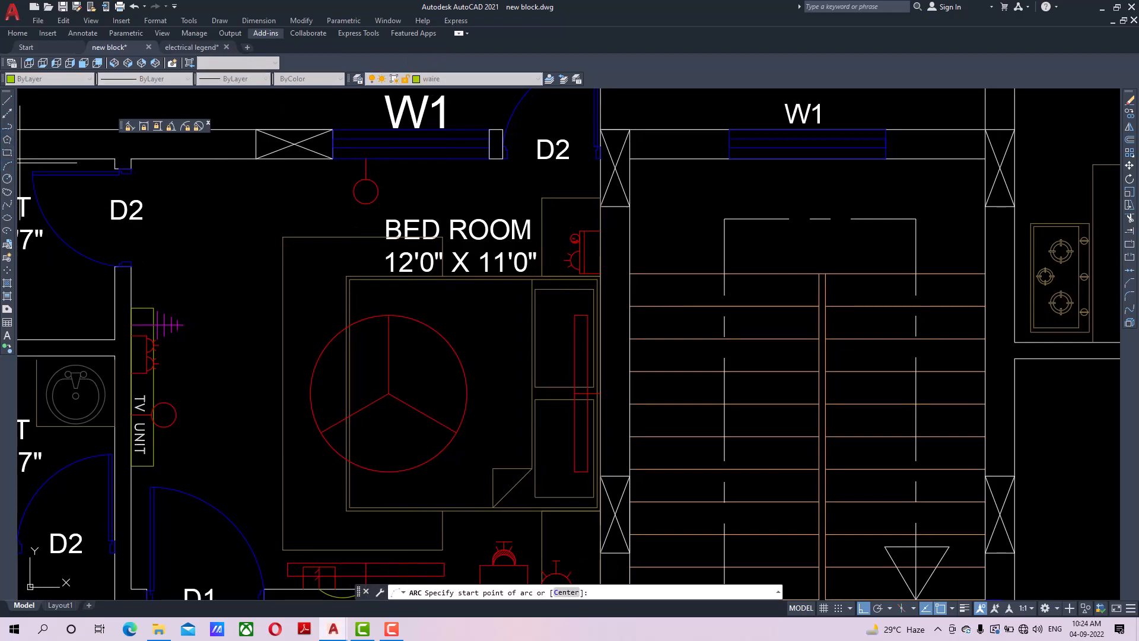
scroll(561, 268, "up", 4)
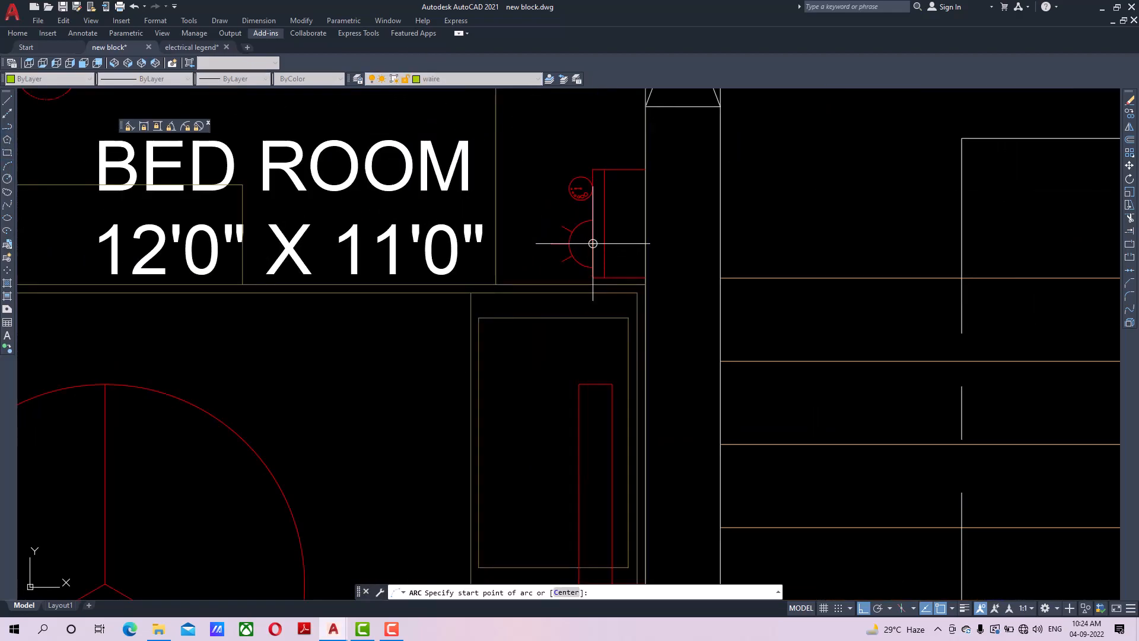
left_click(593, 243)
scroll(458, 331, "down", 4)
middle_click_drag(457, 331, 535, 222)
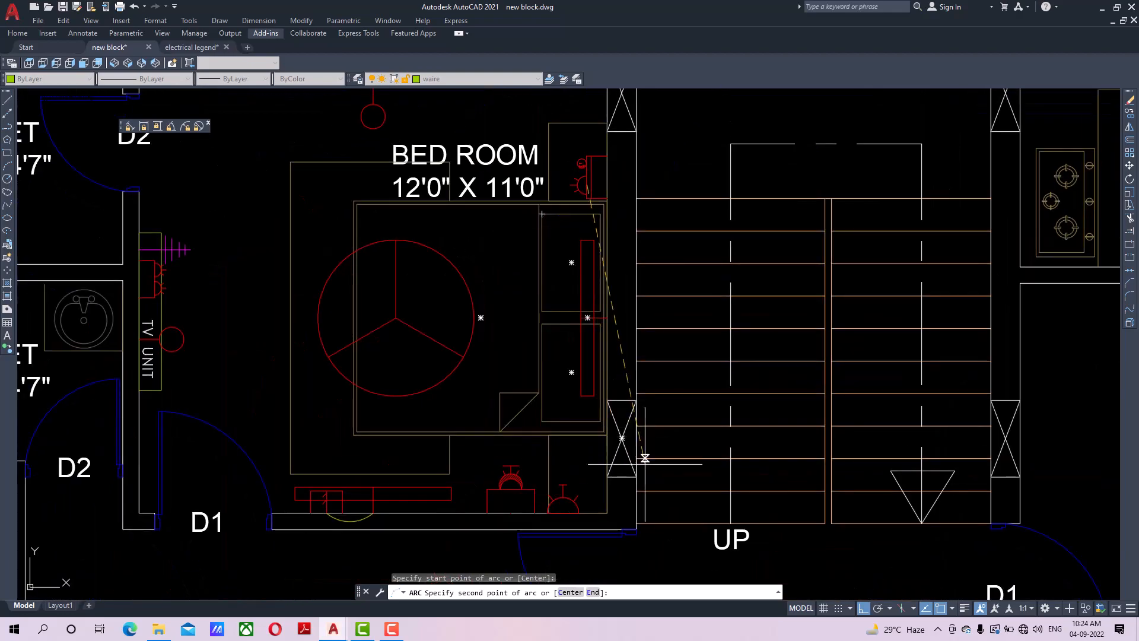
left_click(510, 296)
left_click(397, 319)
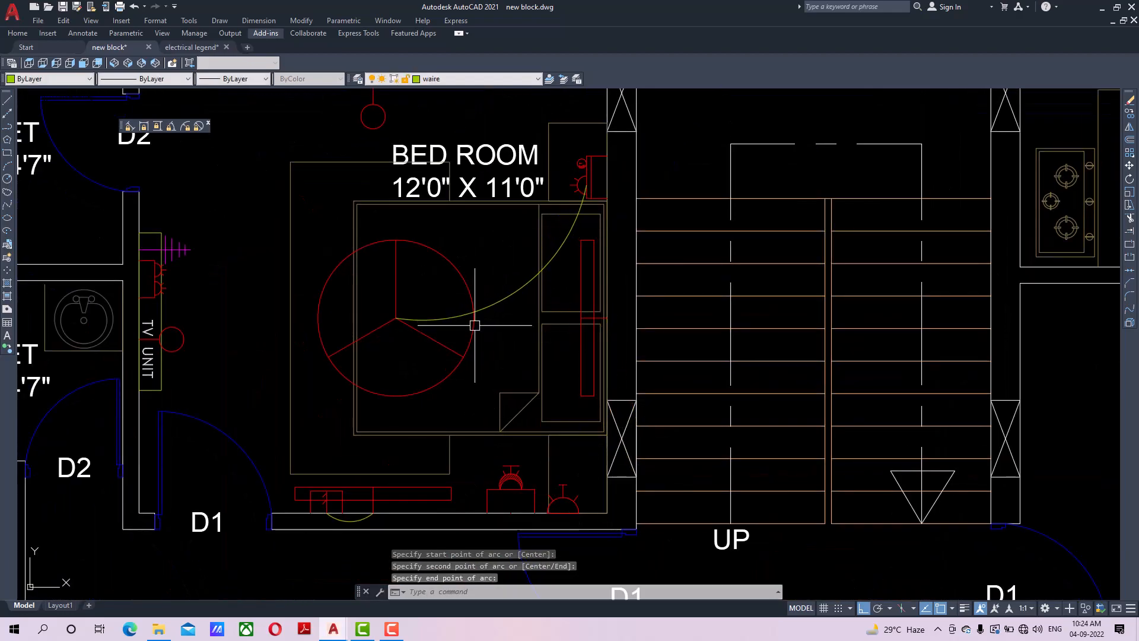
Draw a second arc wire from the bedside switch board to the tube light at the bed's head.
key("Return")
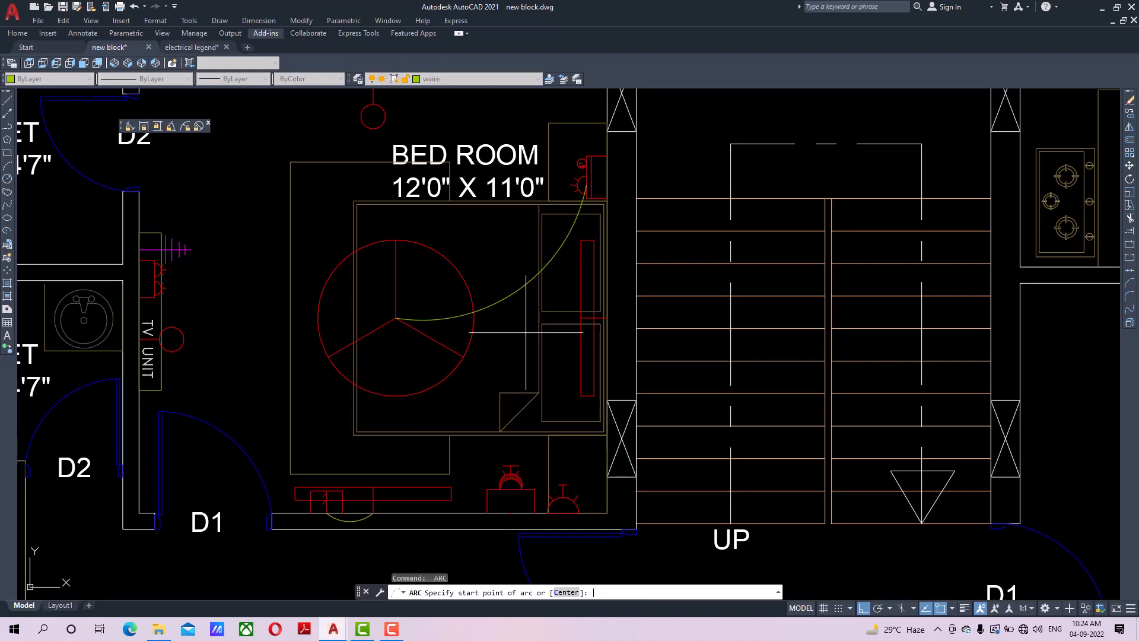
scroll(583, 188, "up", 2)
left_click(582, 192)
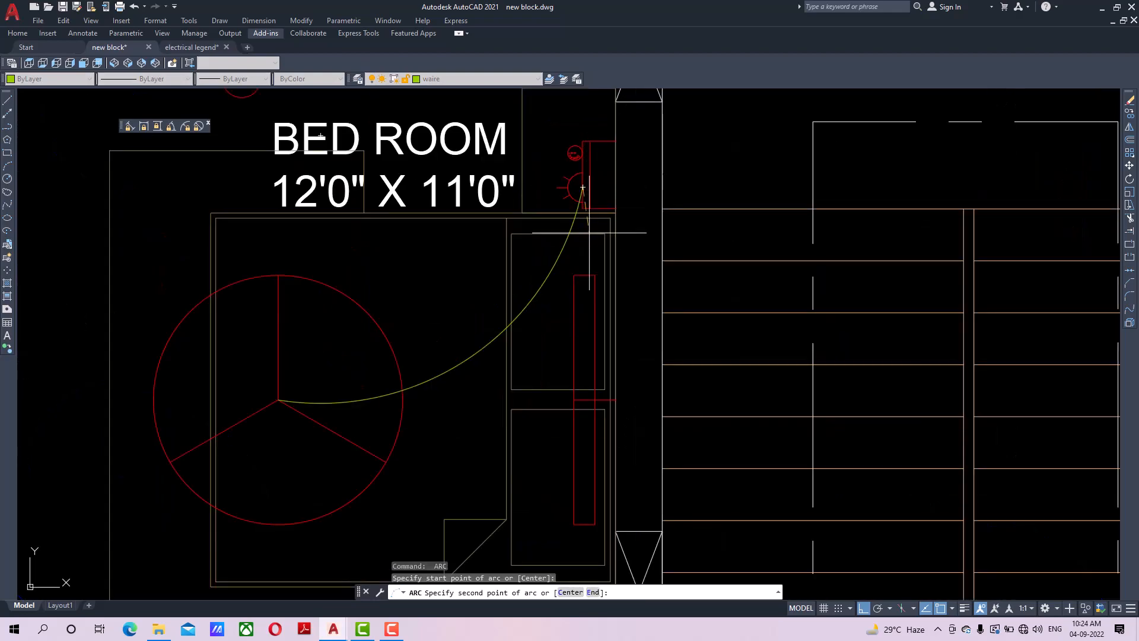
scroll(599, 288, "up", 2)
left_click(627, 339)
middle_click_drag(633, 413, 629, 345)
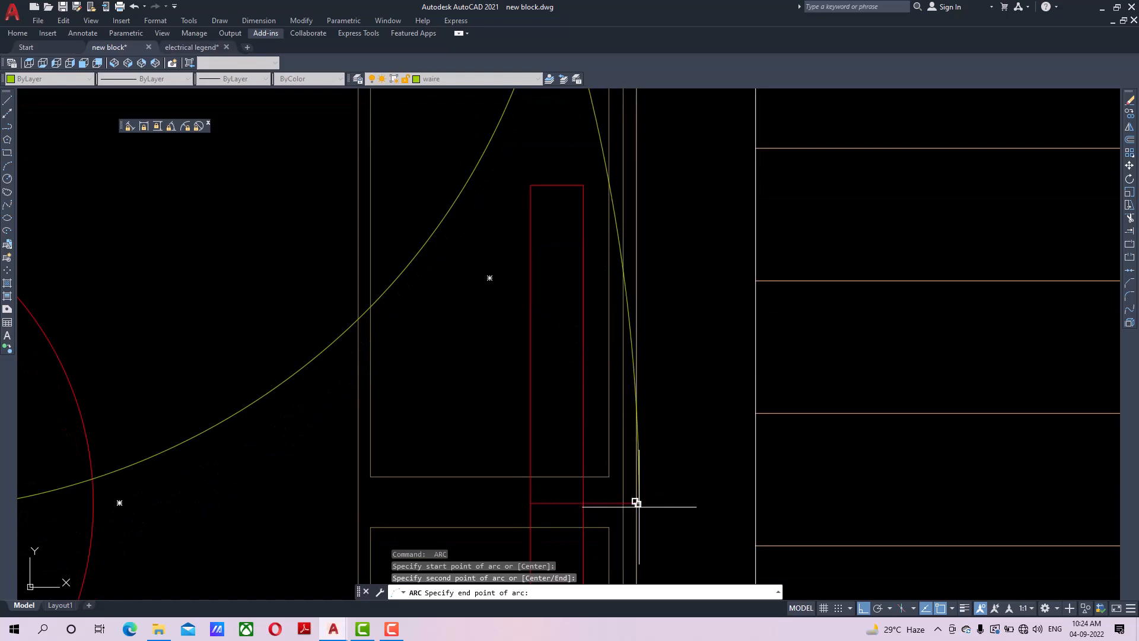
left_click(584, 503)
scroll(630, 376, "down", 2)
scroll(615, 273, "up", 1)
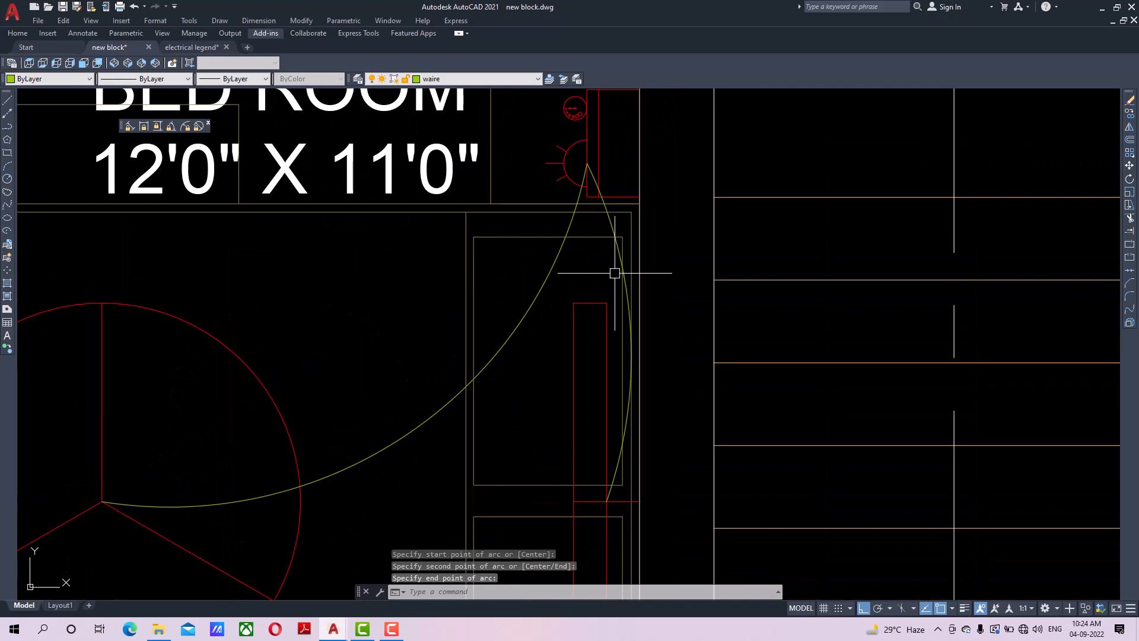
Stretch the midpoint of the tube light's arc wire outward so the curve bulges into the stair-side wall.
left_click(625, 279)
left_click(631, 330)
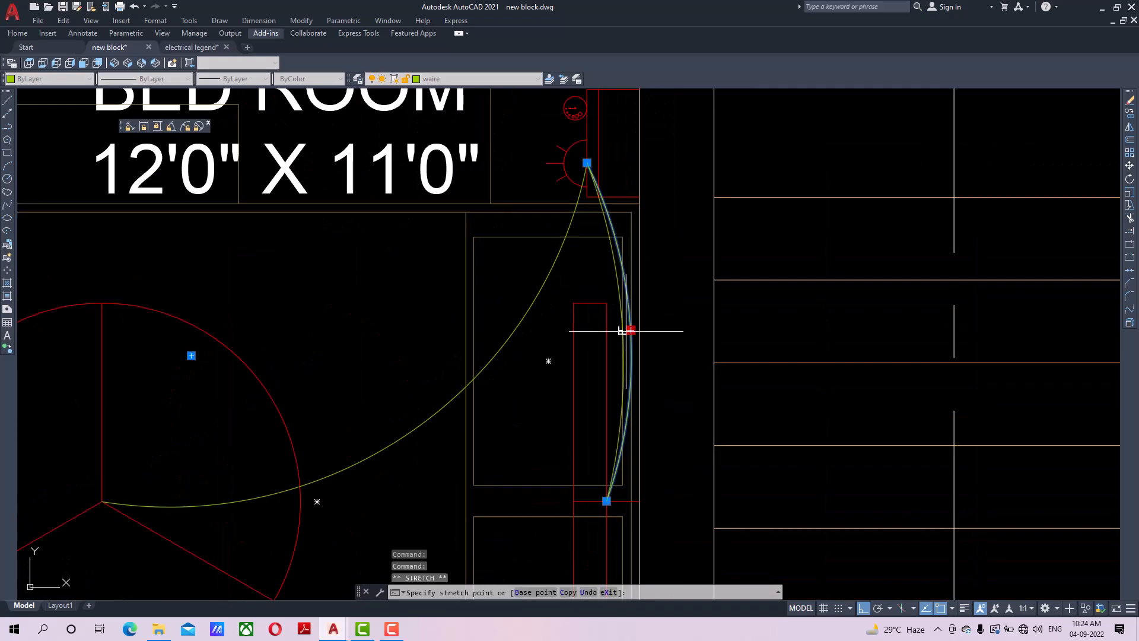
scroll(620, 331, "up", 2)
left_click(708, 324)
scroll(706, 328, "down", 2)
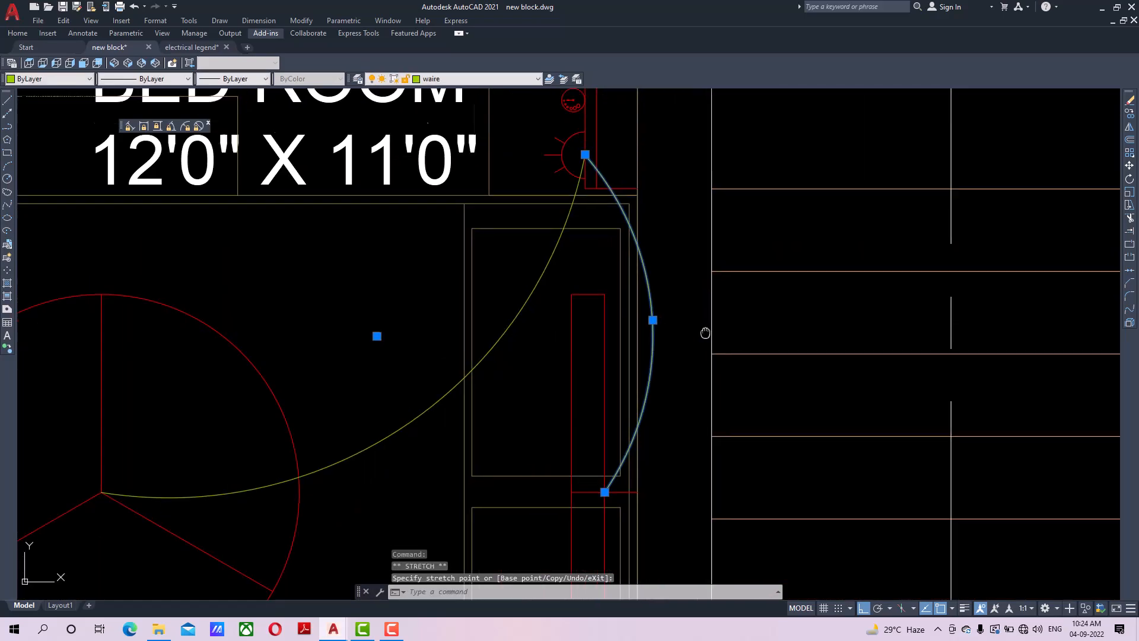
middle_click_drag(705, 333, 691, 315)
key("Escape")
key("Escape")
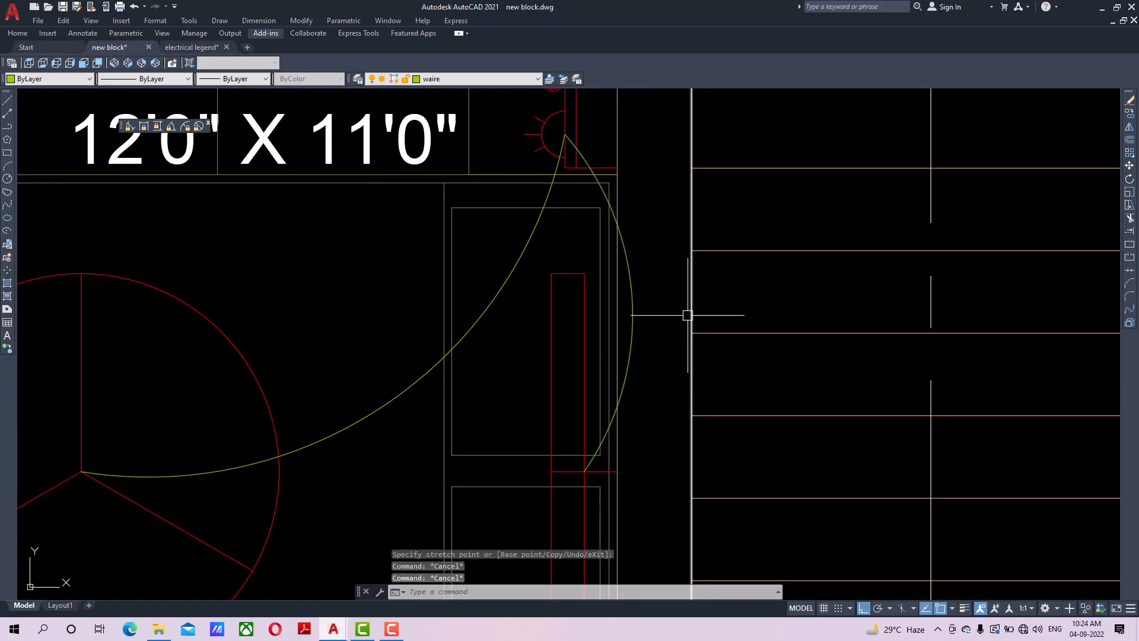
Draw an arc wire from the bedside switch board to the wall light below the bedroom's W1 window.
scroll(687, 315, "down", 5)
scroll(489, 232, "up", 1)
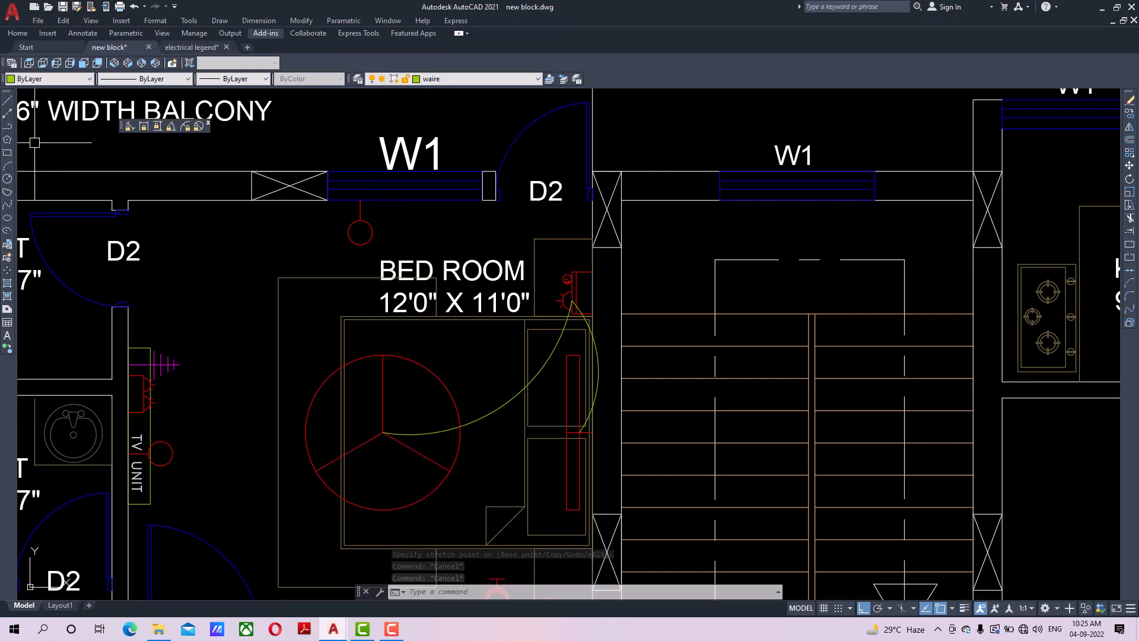
left_click(7, 166)
scroll(571, 303, "up", 4)
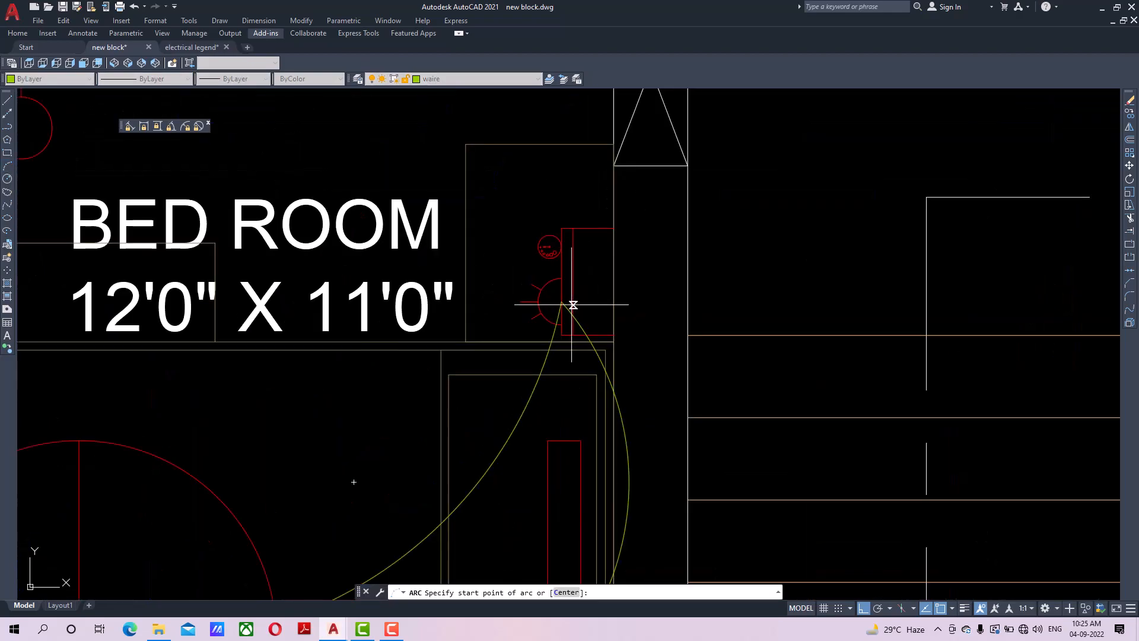
left_click(562, 301)
scroll(561, 301, "down", 2)
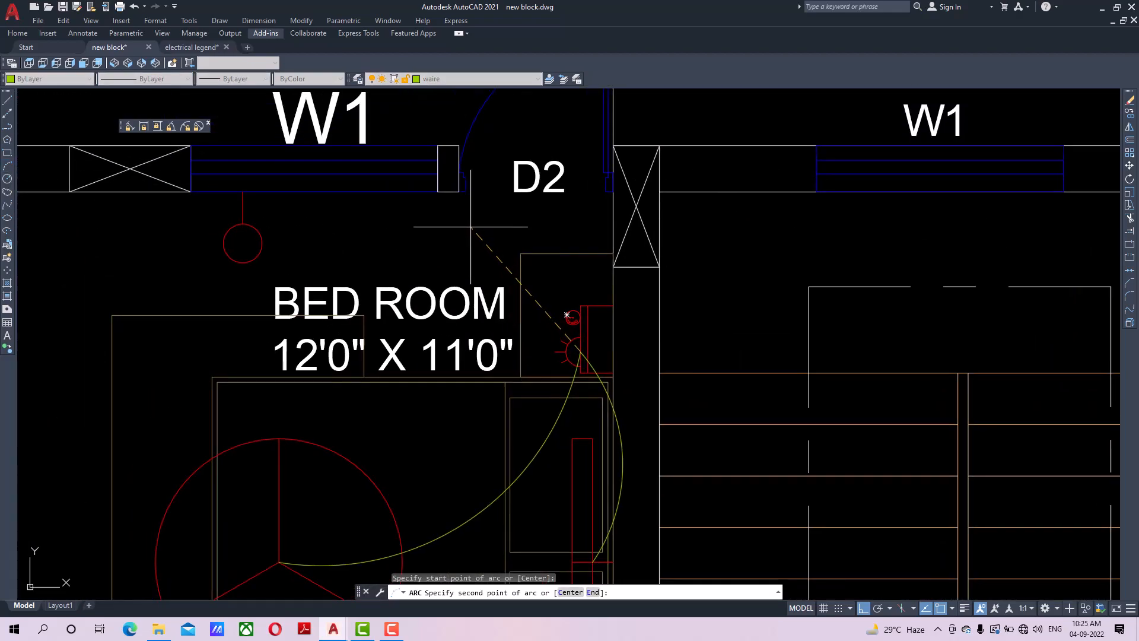
left_click(471, 226)
left_click(243, 191)
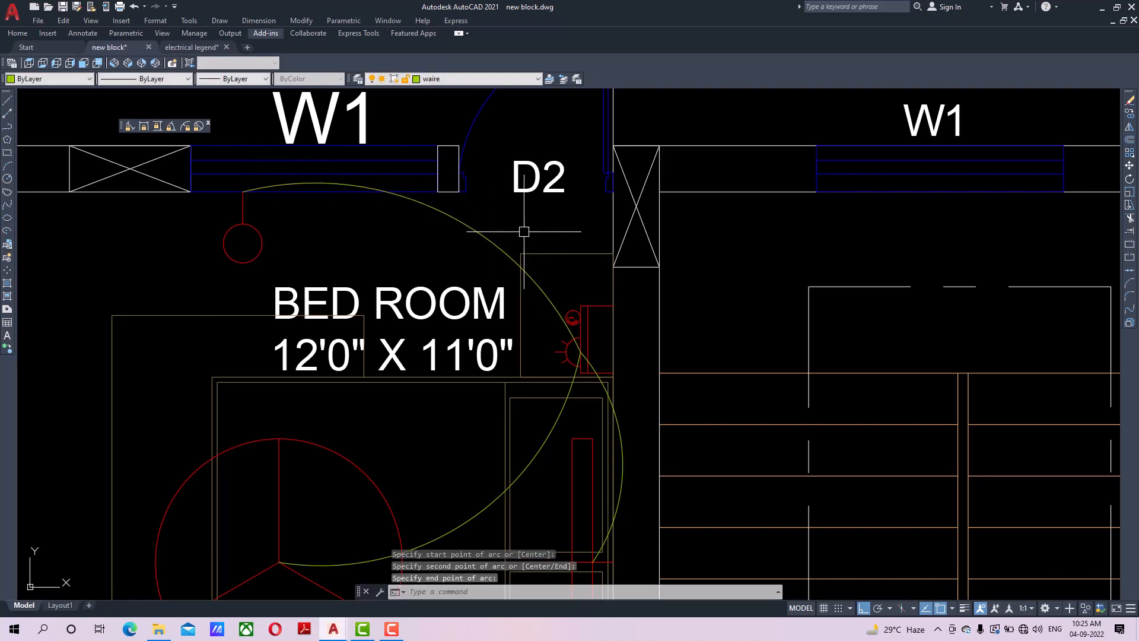
Stretch the midpoint of the window light's arc wire inward to give it a flatter curve within the bedroom.
left_click(453, 223)
left_click(440, 211)
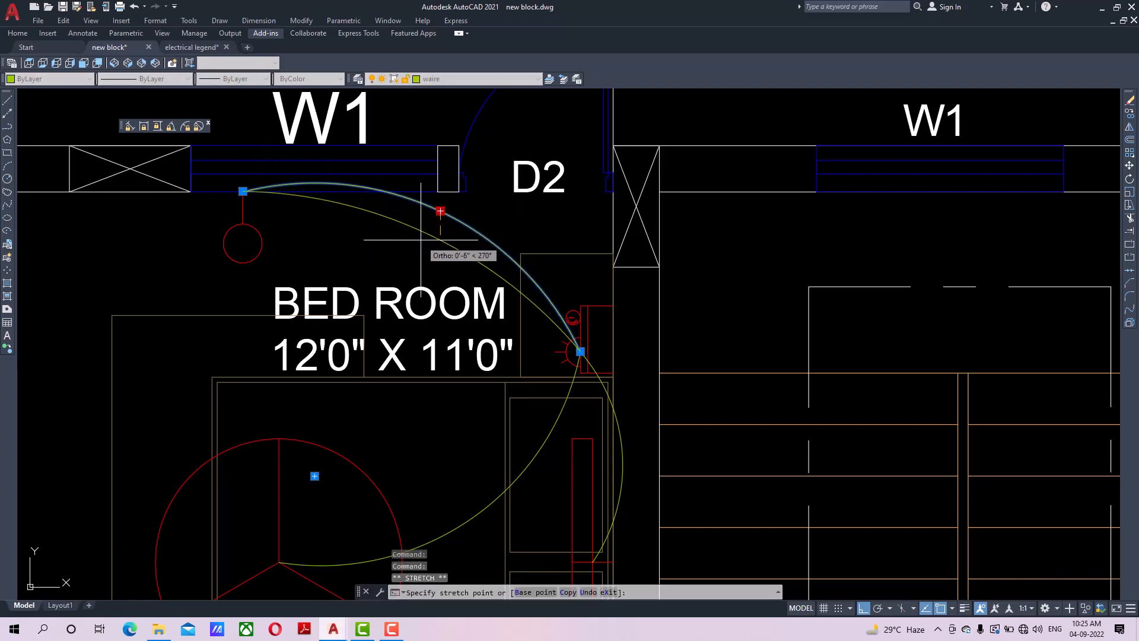
left_click(429, 234)
key("Escape")
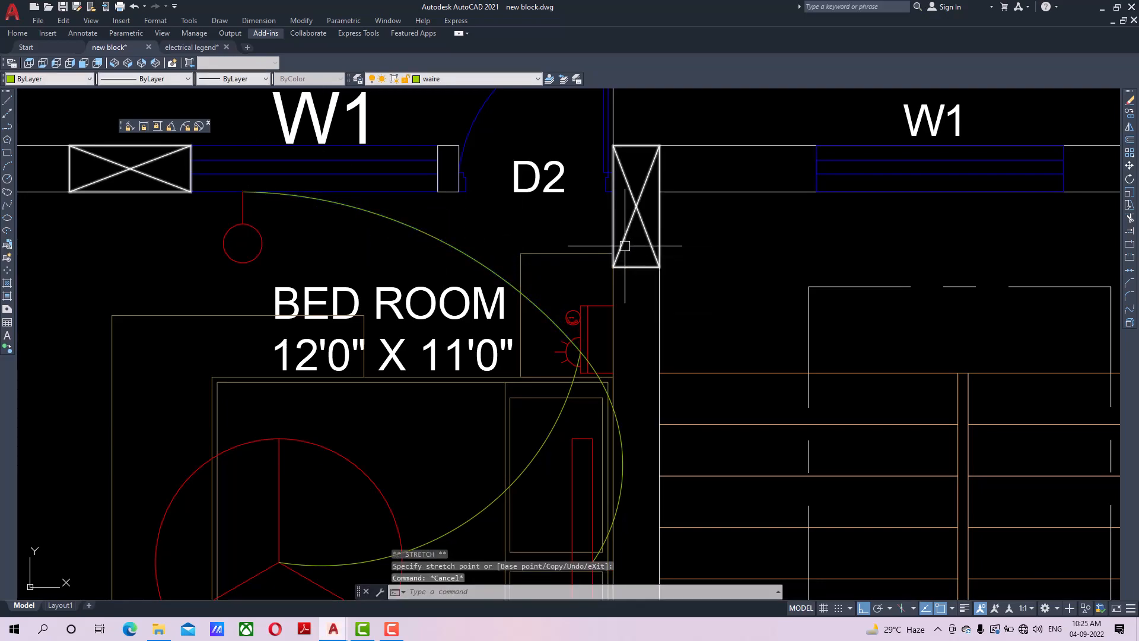
Draw an arc wire from the TV unit's socket board to the wall light on the TV unit, bulging into the toilet wall.
scroll(625, 245, "down", 7)
scroll(616, 208, "up", 4)
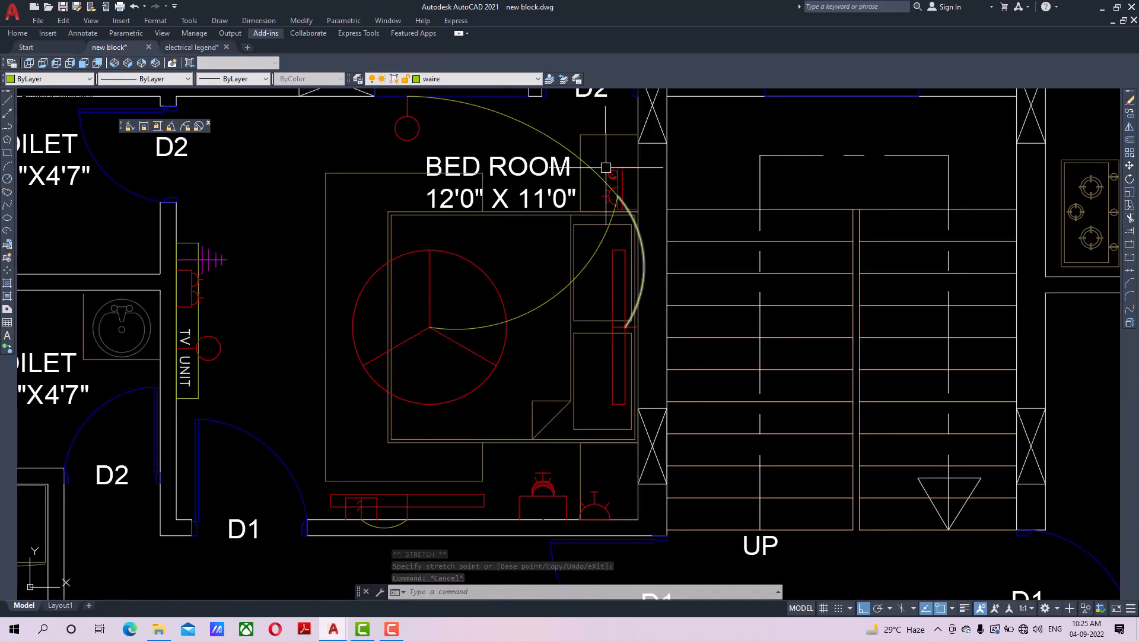
scroll(605, 168, "down", 3)
scroll(566, 332, "up", 3)
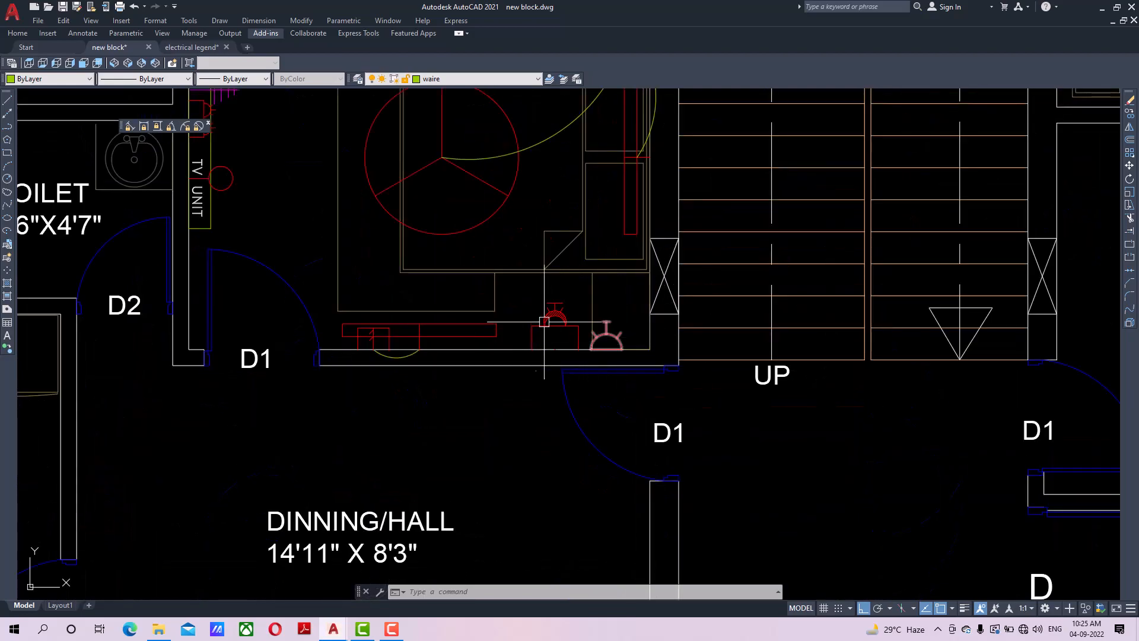
mouse_move(554, 332)
middle_mouse_down()
mouse_move(565, 368)
mouse_move(551, 392)
middle_mouse_up()
middle_click_drag(325, 253, 334, 312)
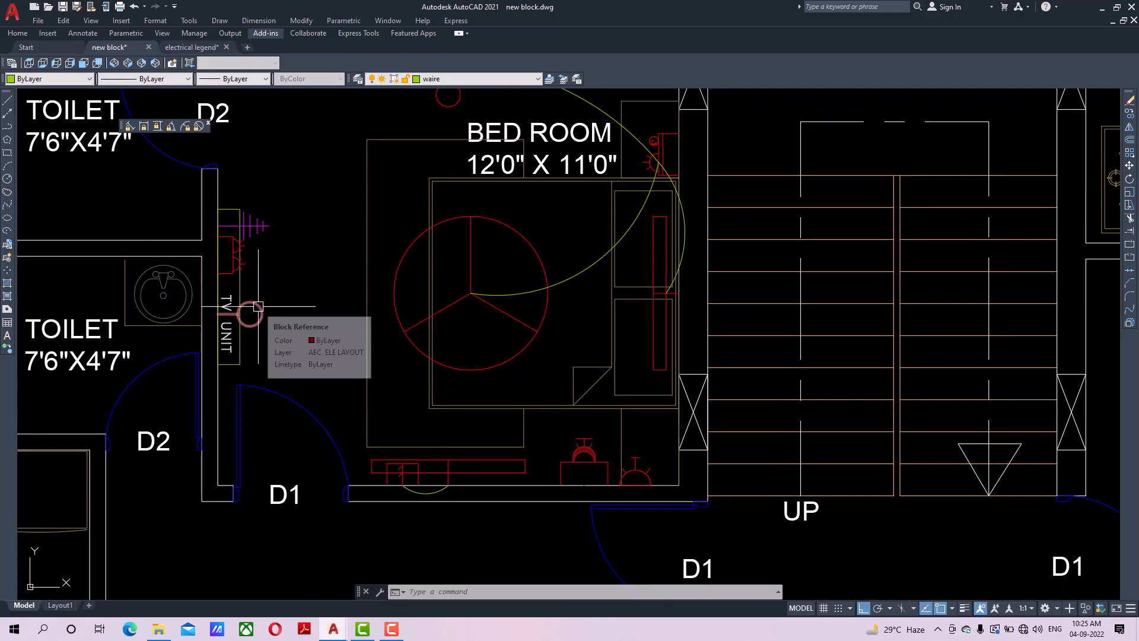
left_click(7, 165)
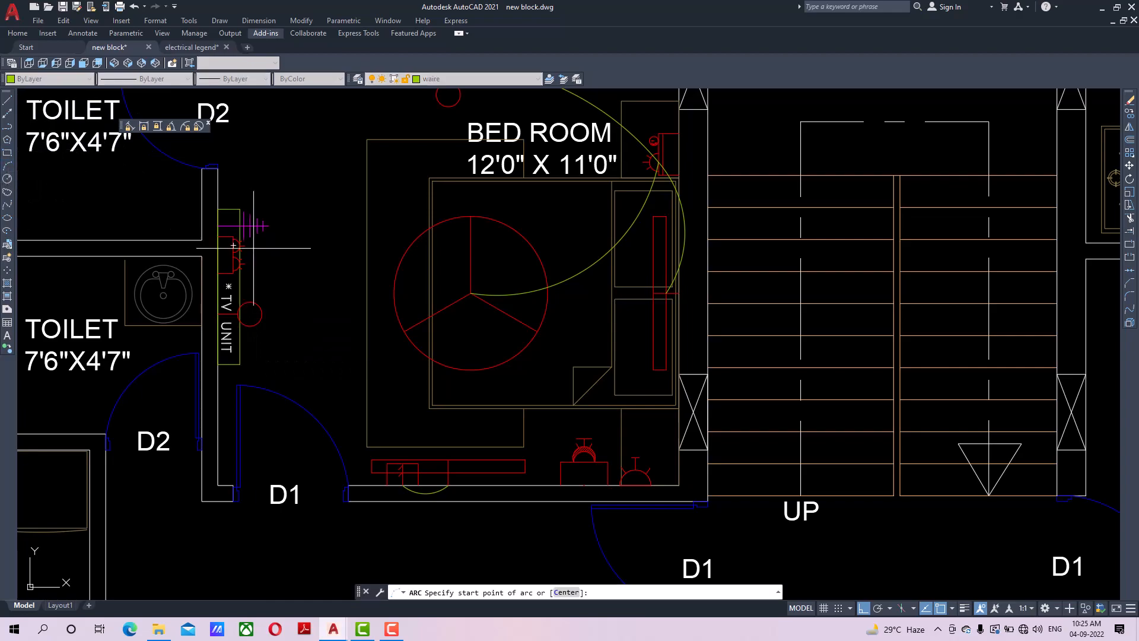
left_click(219, 252)
scroll(218, 253, "up", 5)
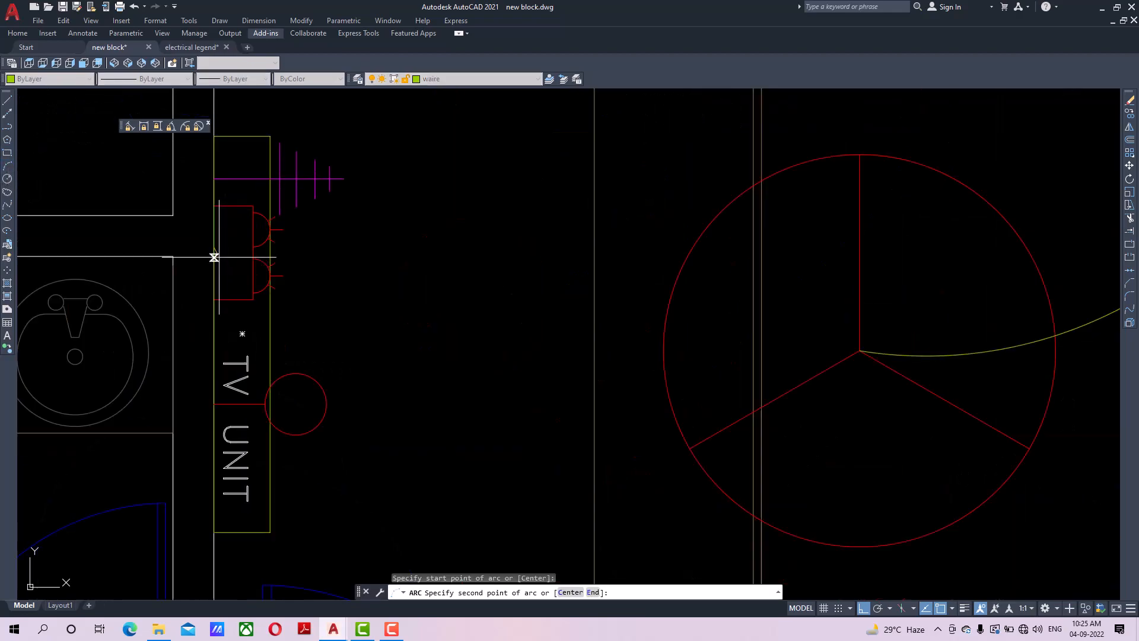
left_click(191, 298)
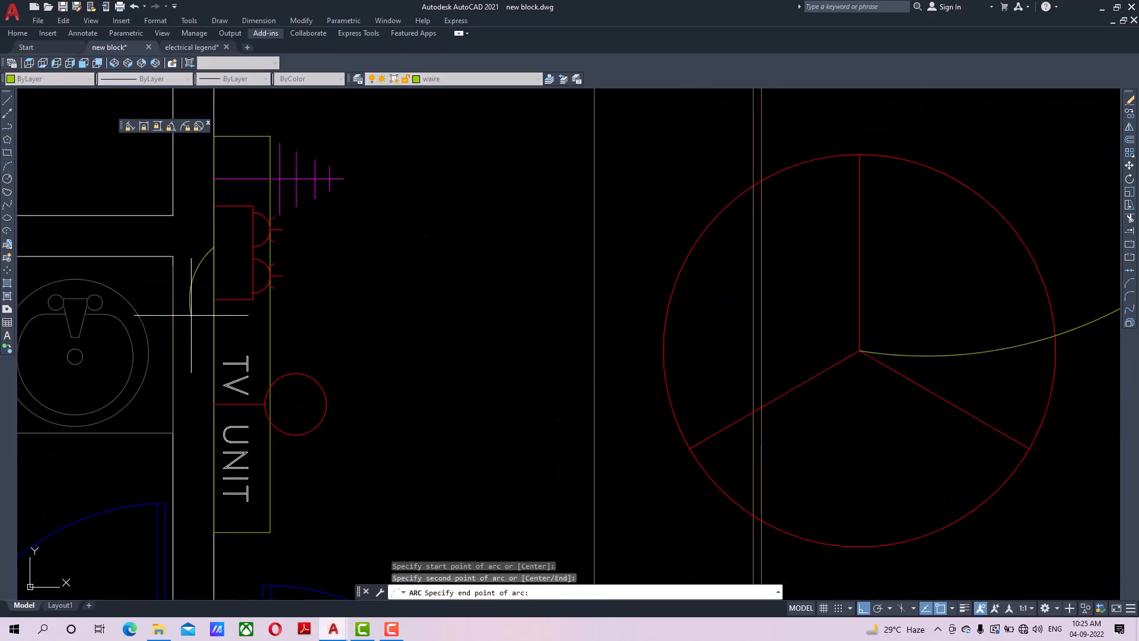
left_click(239, 403)
scroll(298, 396, "down", 6)
scroll(450, 337, "up", 5)
scroll(450, 337, "down", 2)
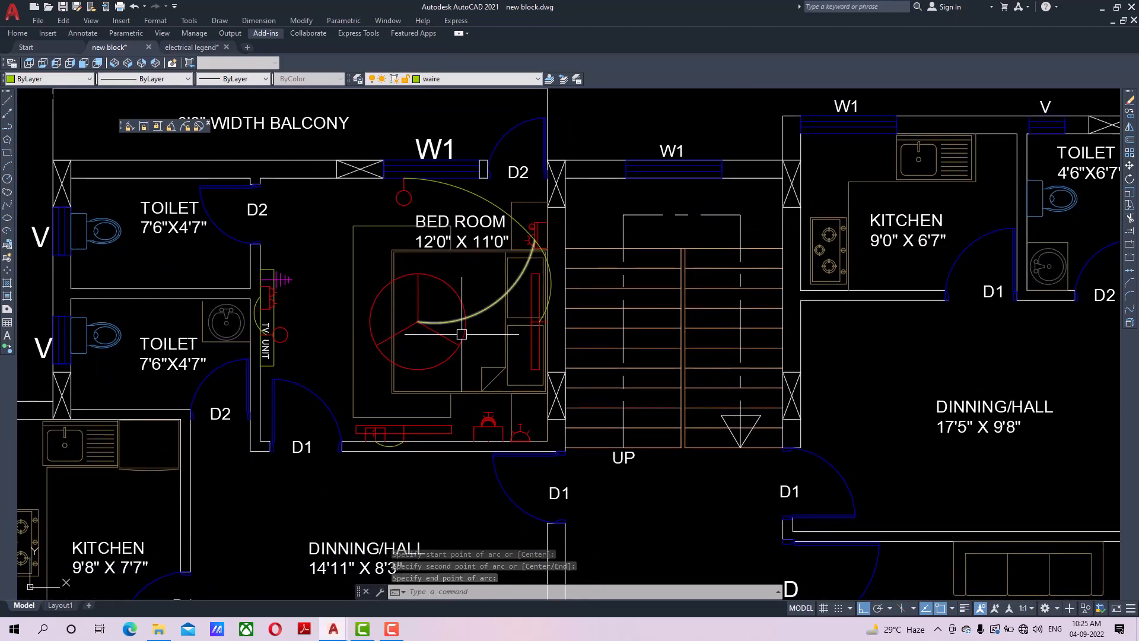
scroll(386, 440, "up", 2)
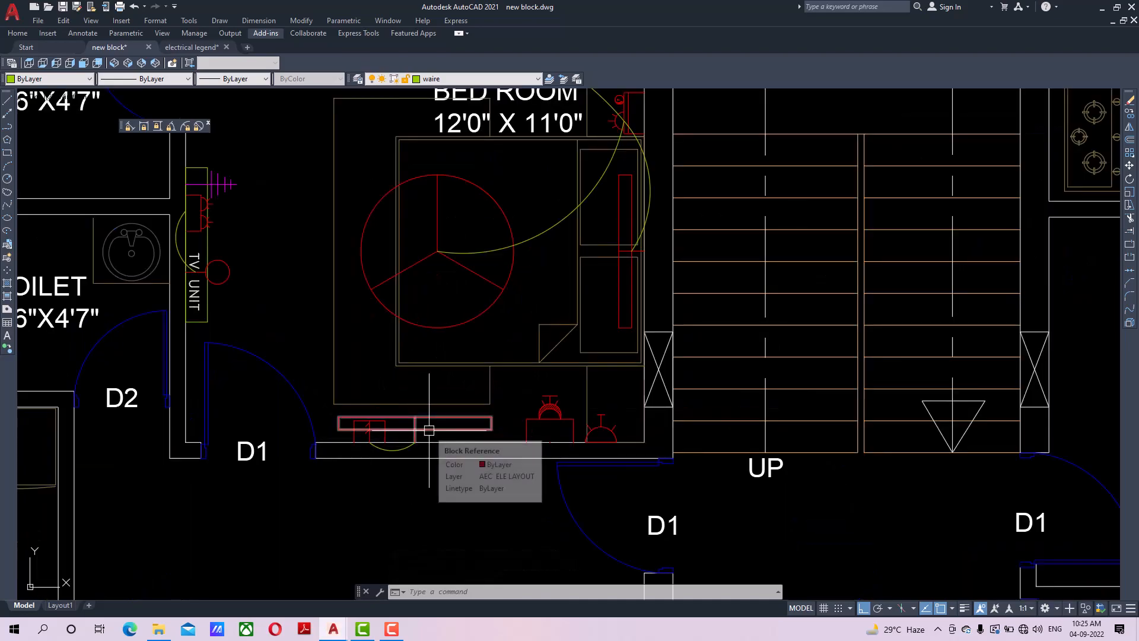
scroll(429, 430, "down", 2)
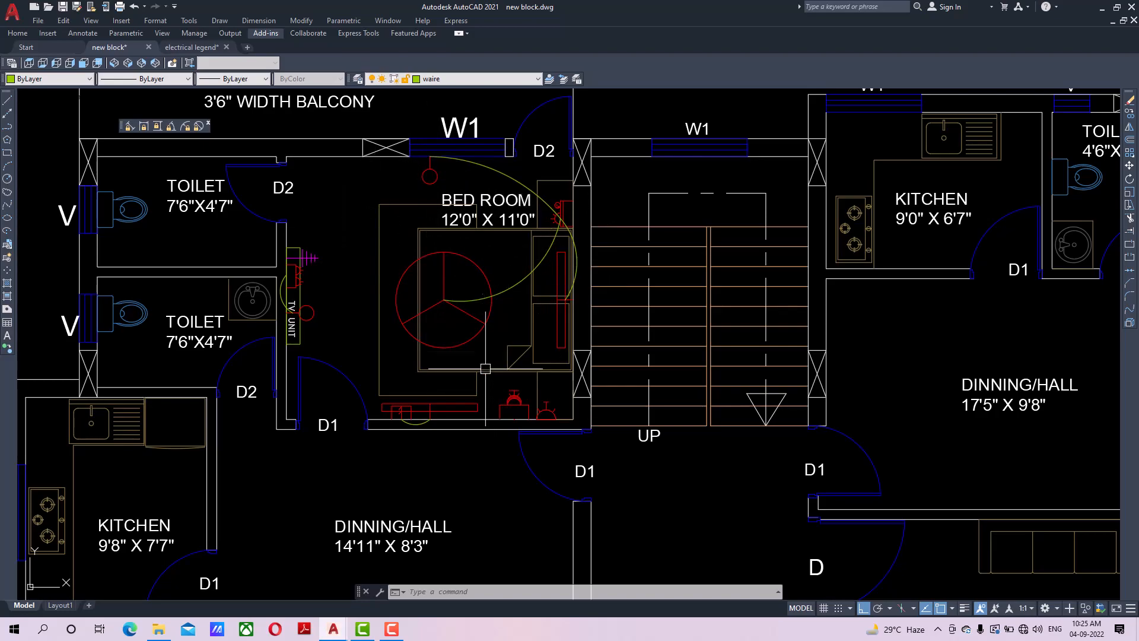
middle_click_drag(318, 242, 341, 266)
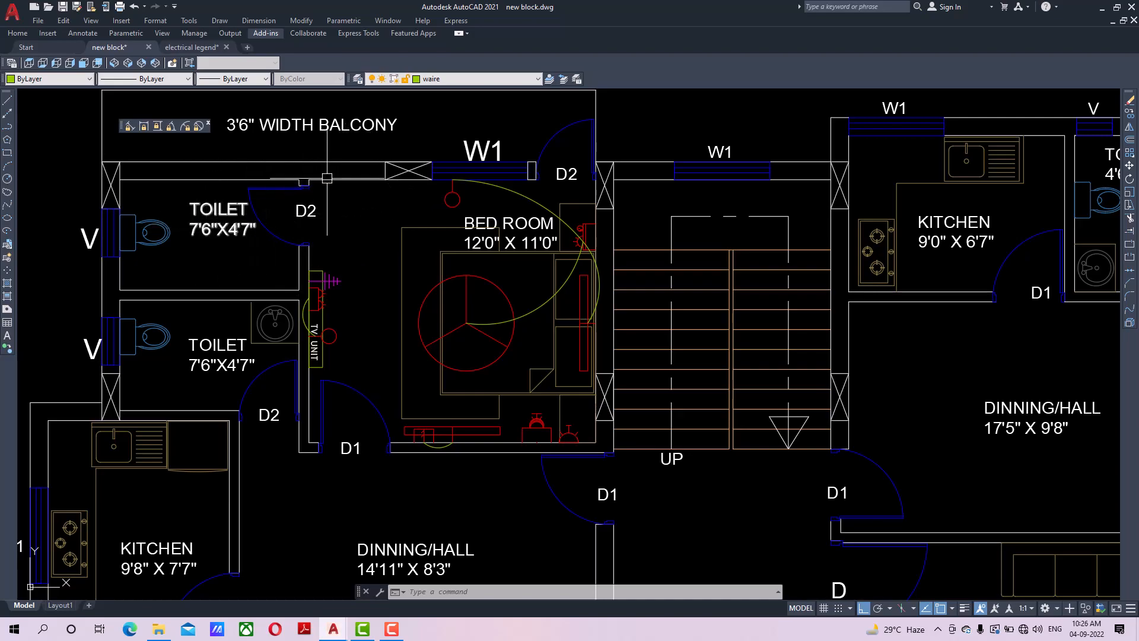
Copy the 6A light switch board symbol from the legend into the bedroom beside the upper toilet's D2 door.
scroll(362, 226, "down", 5)
scroll(528, 267, "down", 4)
mouse_move(528, 267)
middle_mouse_down()
mouse_move(273, 191)
mouse_move(271, 203)
middle_mouse_up()
scroll(378, 226, "up", 6)
scroll(379, 227, "up", 6)
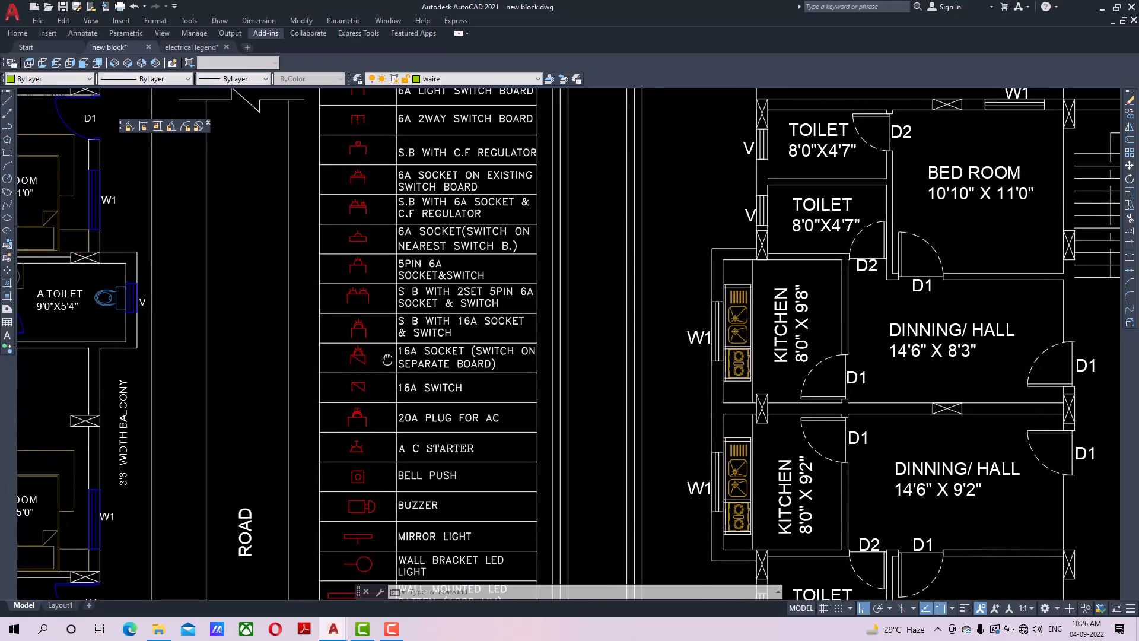
scroll(377, 249, "down", 2)
scroll(407, 225, "up", 5)
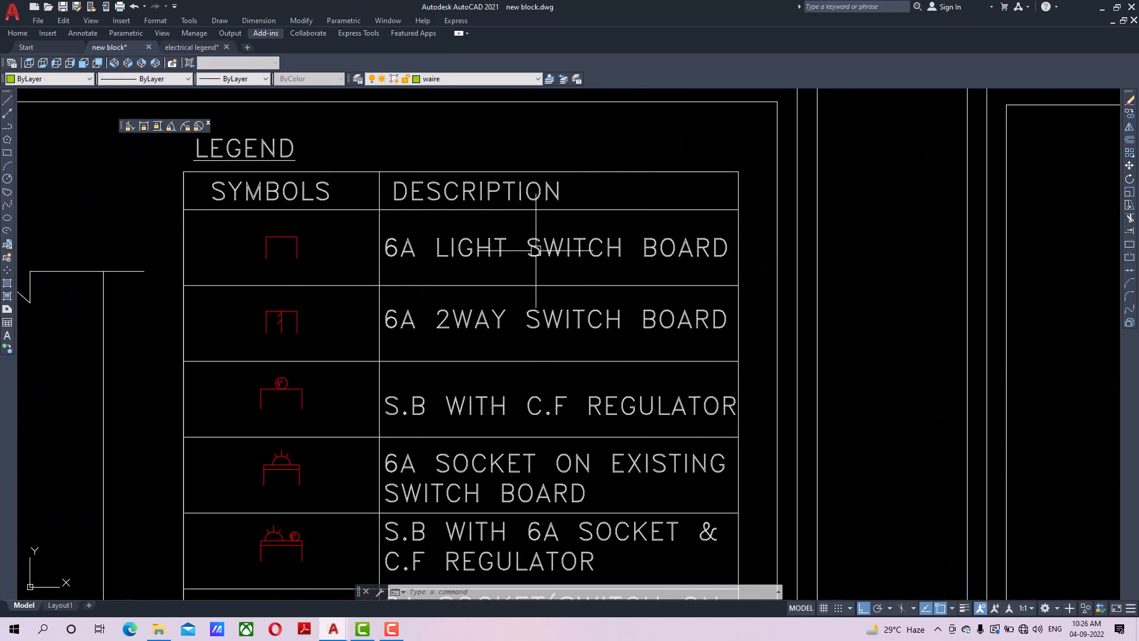
left_click(324, 238)
left_click(281, 260)
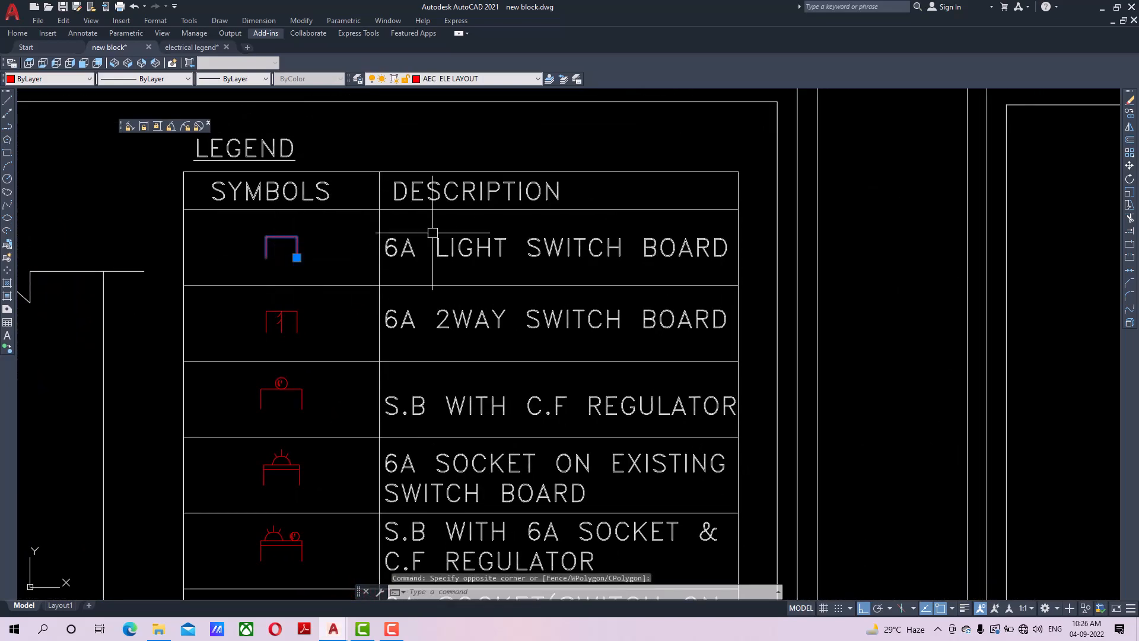
left_click(1130, 115)
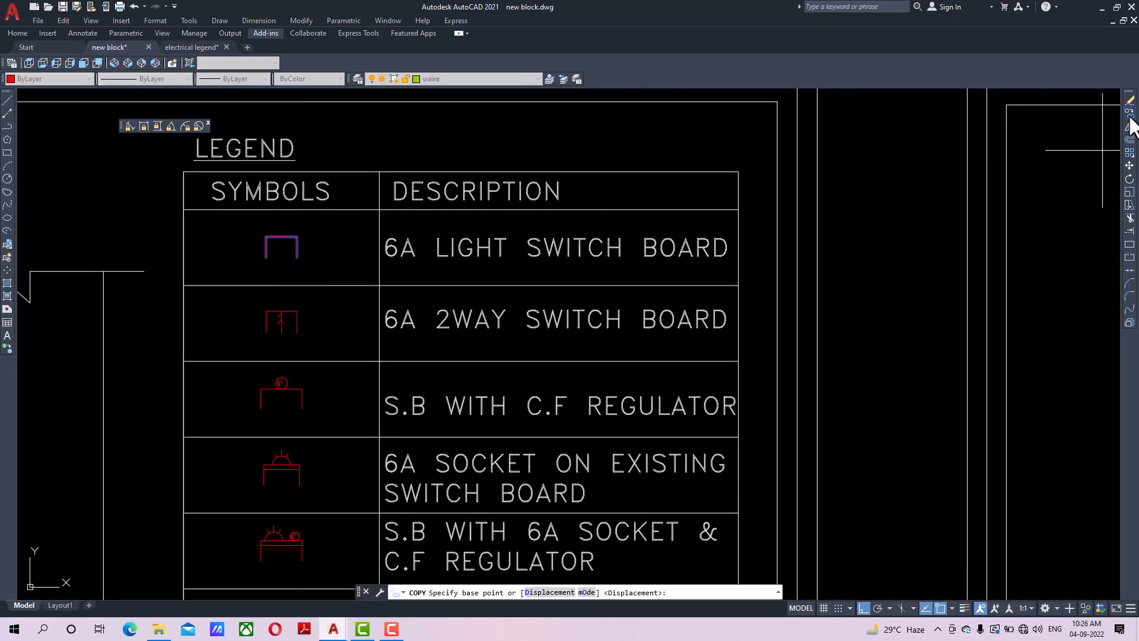
left_click(297, 256)
scroll(200, 287, "down", 4)
middle_click_drag(188, 283, 770, 290)
middle_click_drag(305, 288, 572, 260)
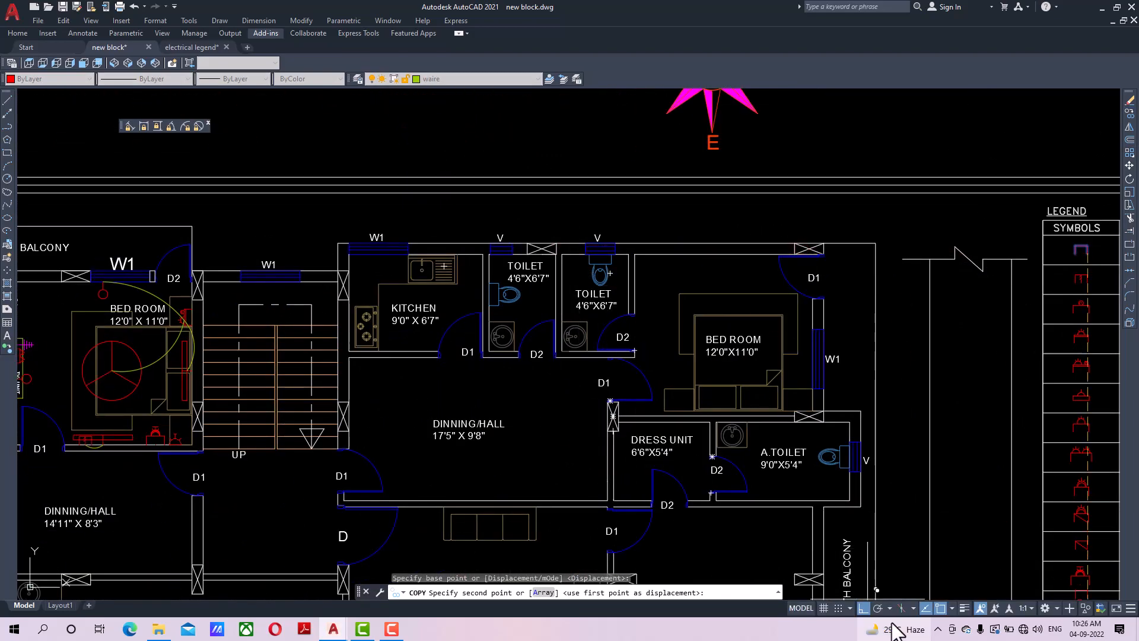
left_click(864, 609)
middle_click_drag(297, 419, 787, 426)
scroll(564, 320, "up", 4)
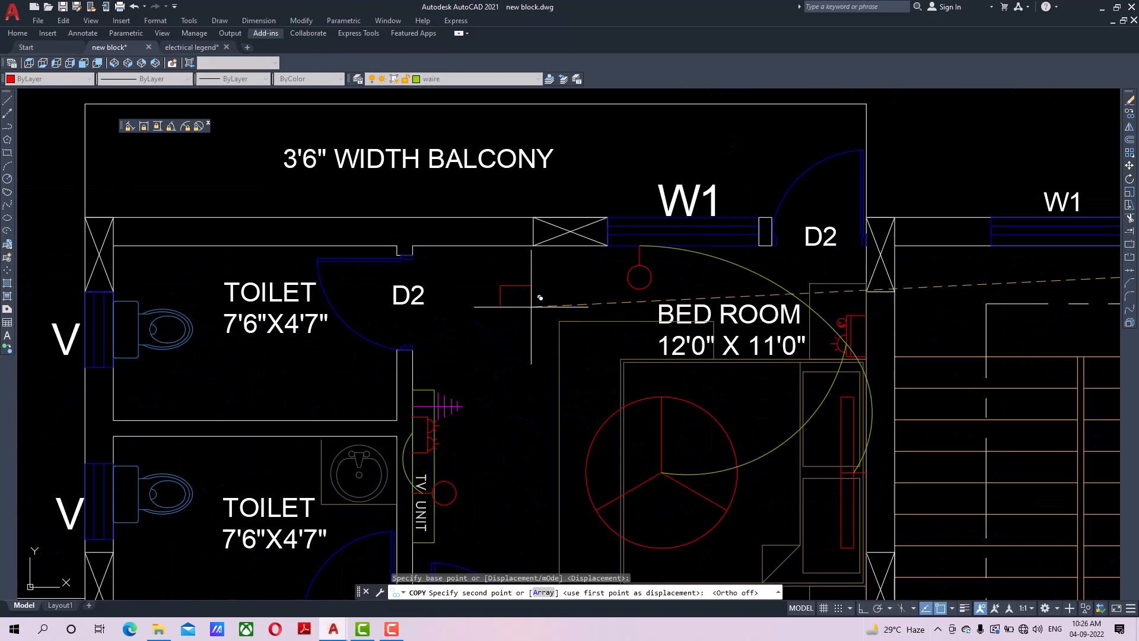
middle_click_drag(531, 307, 538, 383)
left_click(486, 353)
right_click(505, 339)
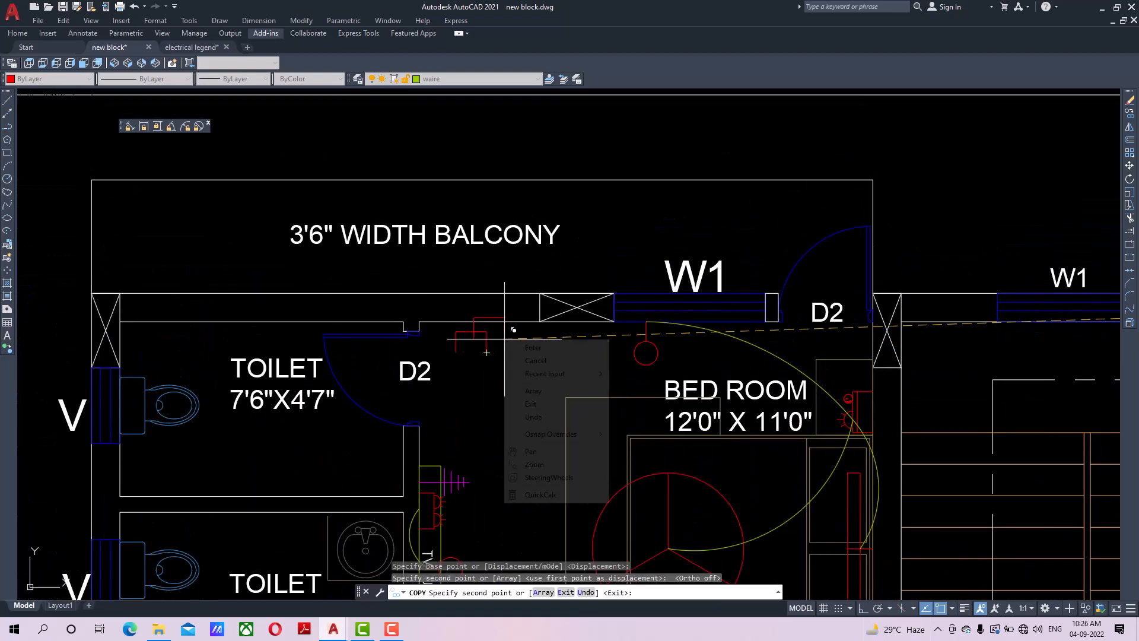
left_click(526, 347)
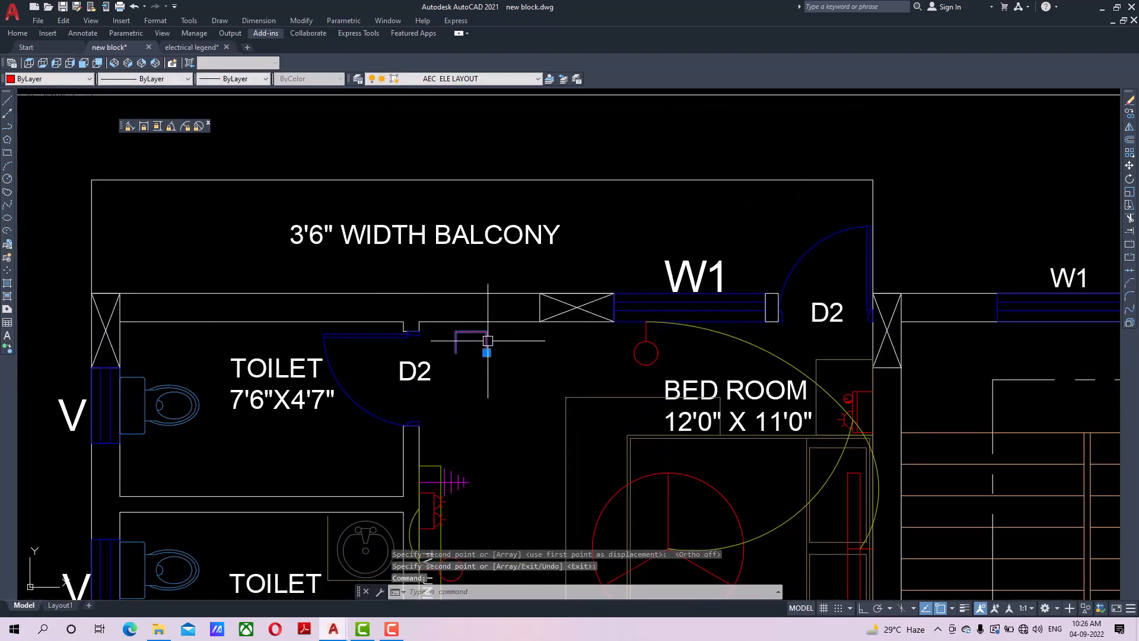
Rotate the copied switch board symbol 180° and move it against the balcony-side bedroom wall near the toilet's D2 door.
left_click(1130, 178)
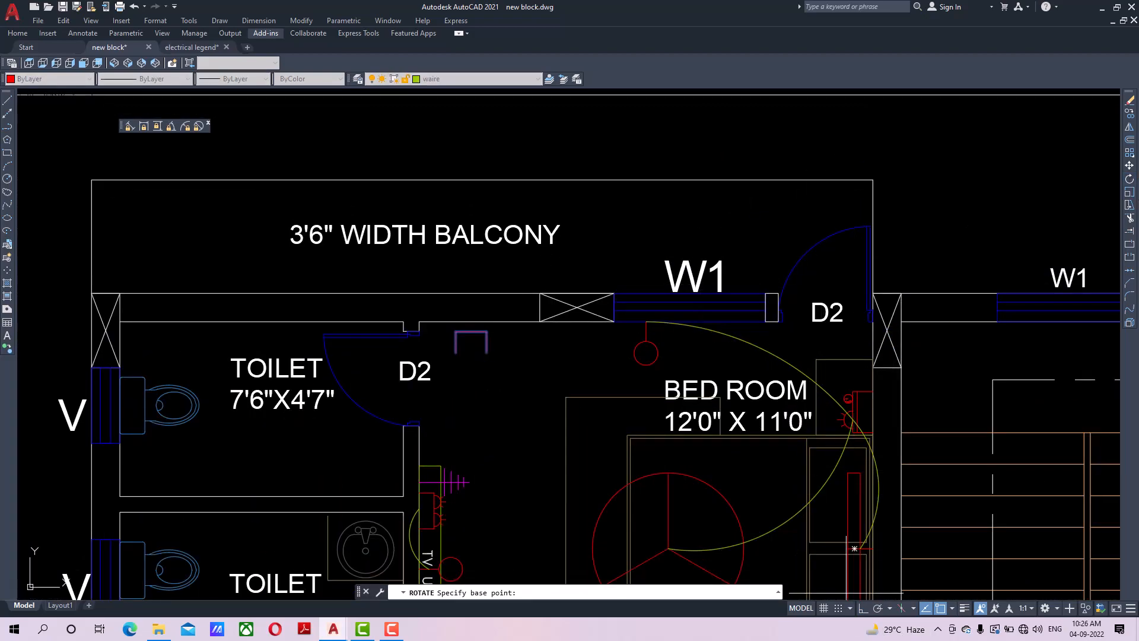
left_click(487, 352)
left_click(472, 352)
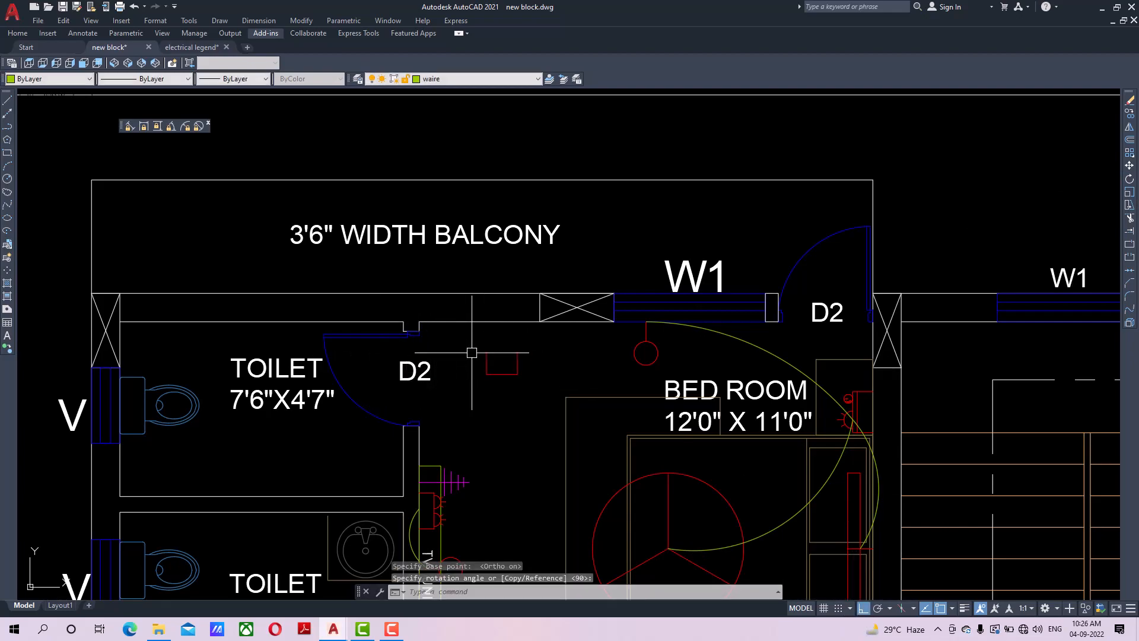
left_click(496, 361)
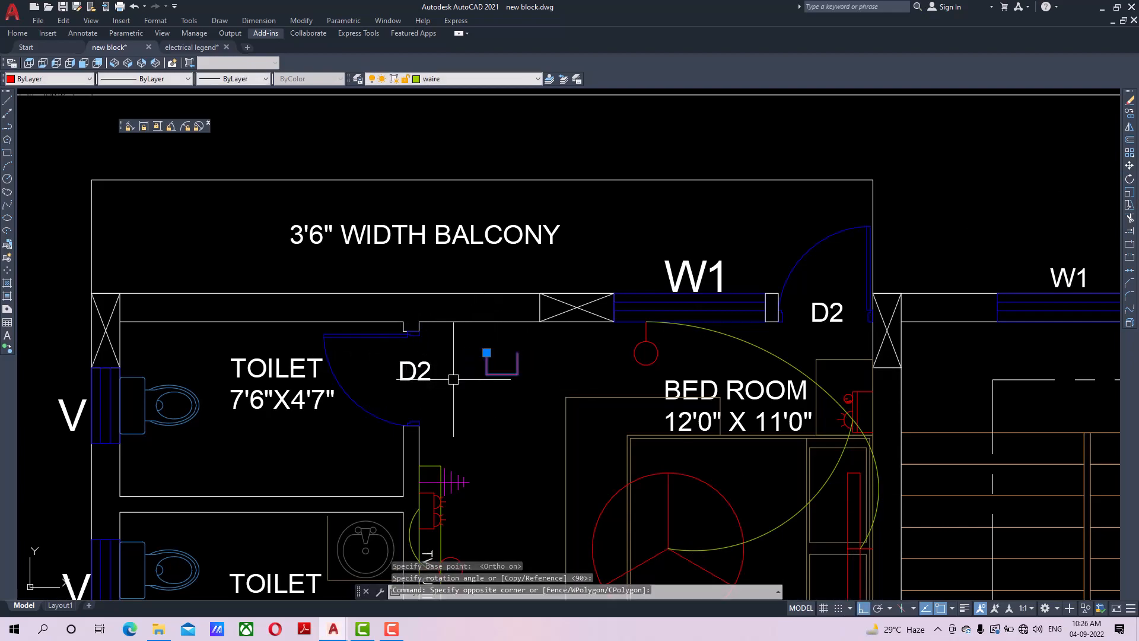
left_click(1129, 166)
left_click(486, 352)
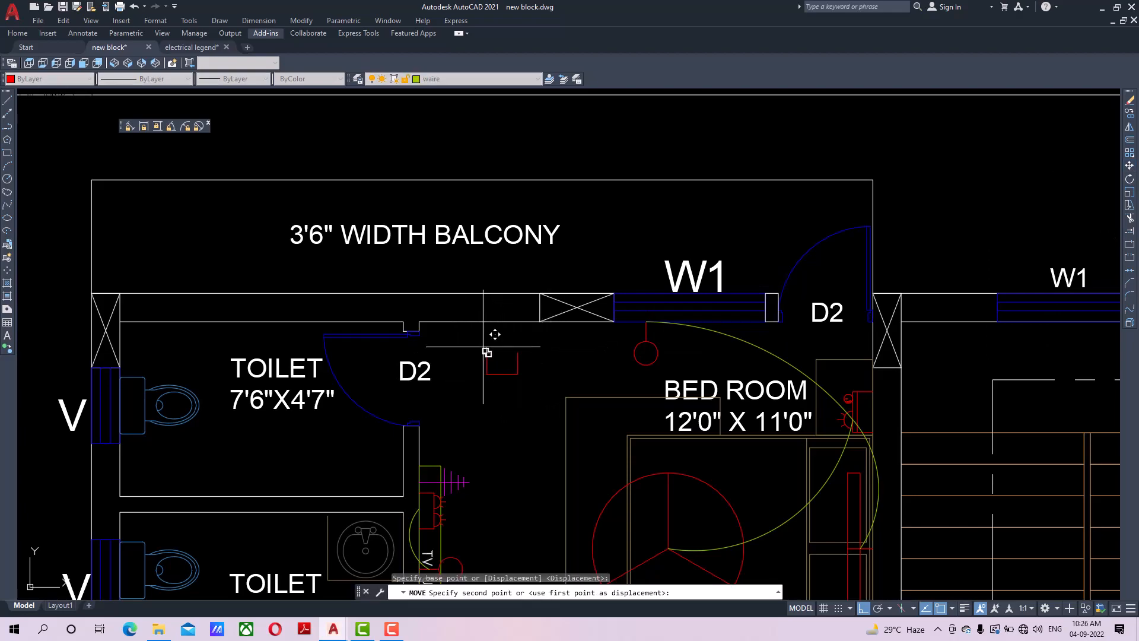
left_click(471, 322)
scroll(489, 311, "up", 4)
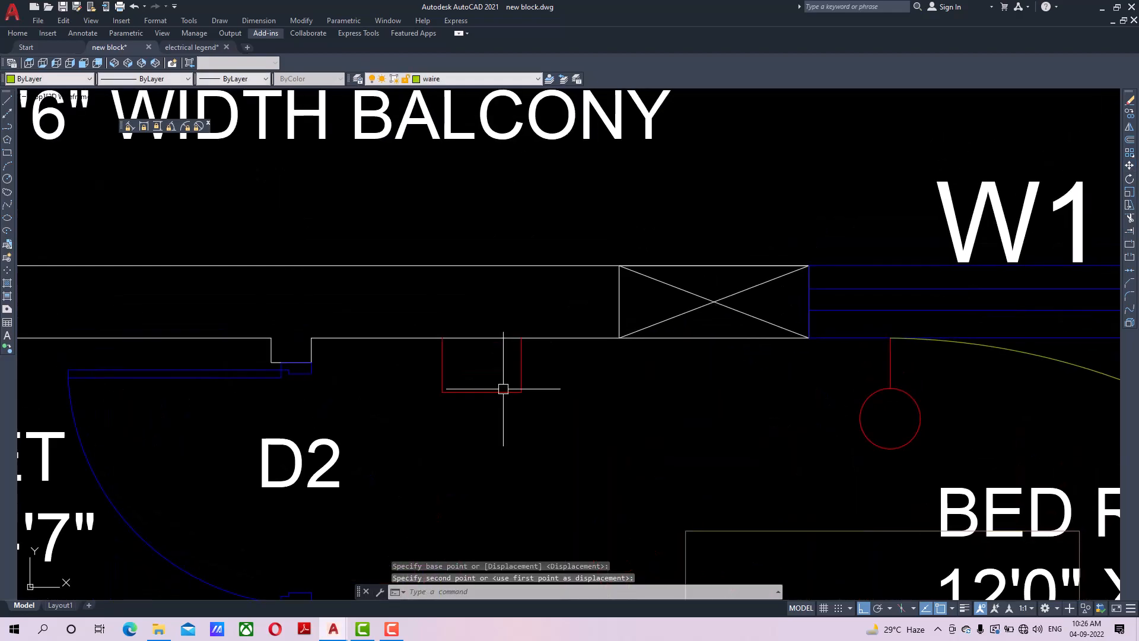
Move the switch board along the wall so its corner meets the wall corner at the toilet's D2 door.
left_click(517, 374)
left_click(427, 405)
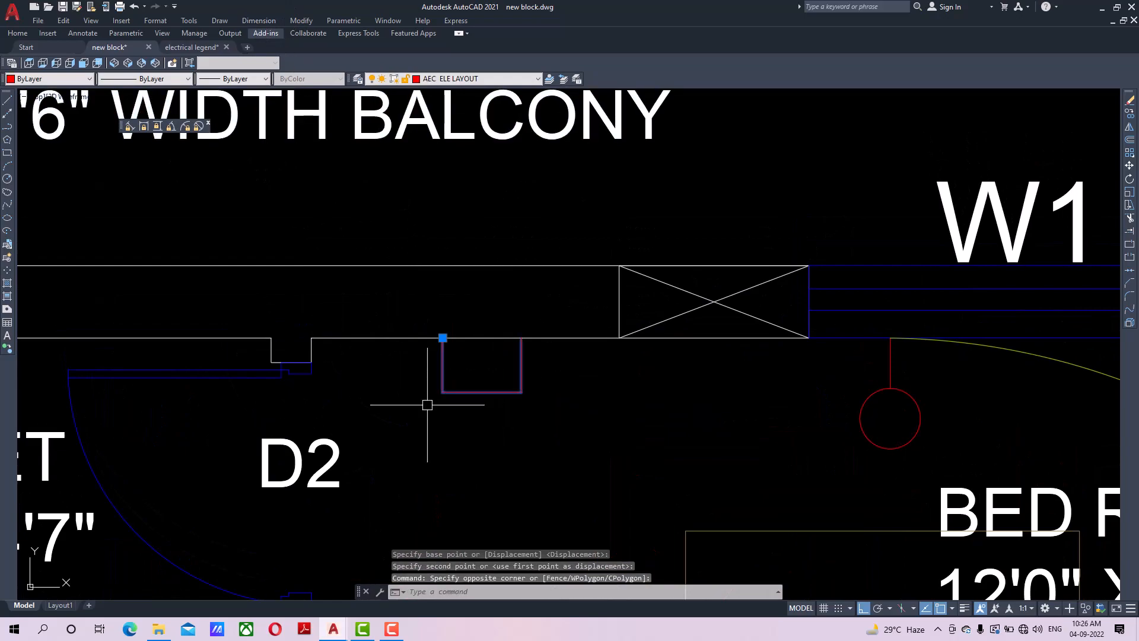
left_click(1130, 166)
left_click(443, 338)
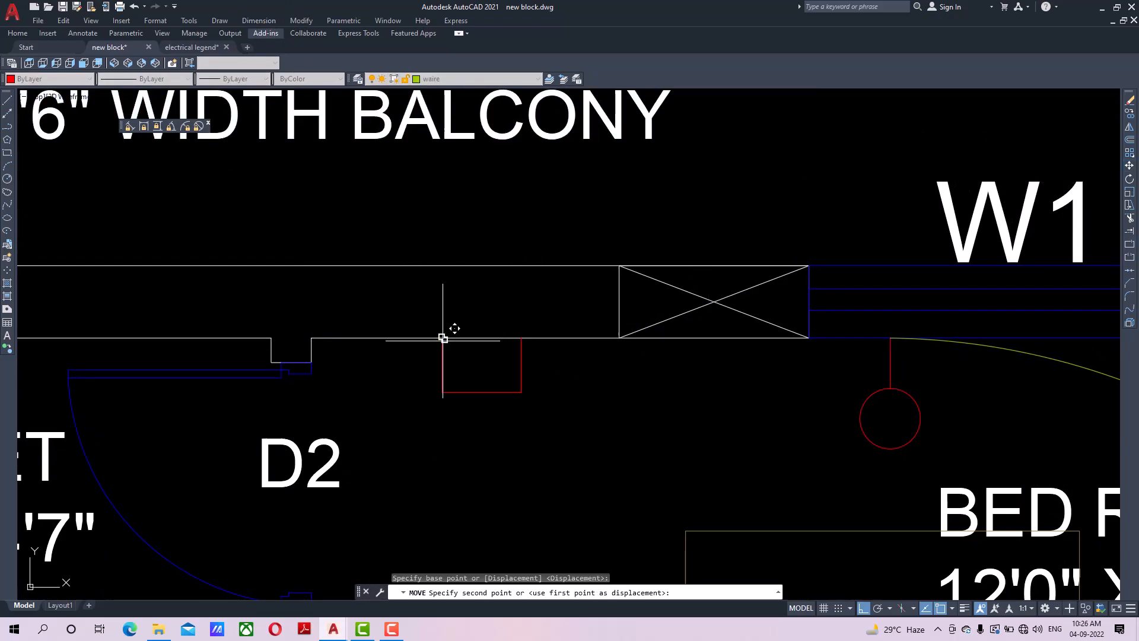
left_click(312, 338)
Move the switch board 1' along the wall, away from the toilet's D2 door and towards the W1 window.
left_click(398, 364)
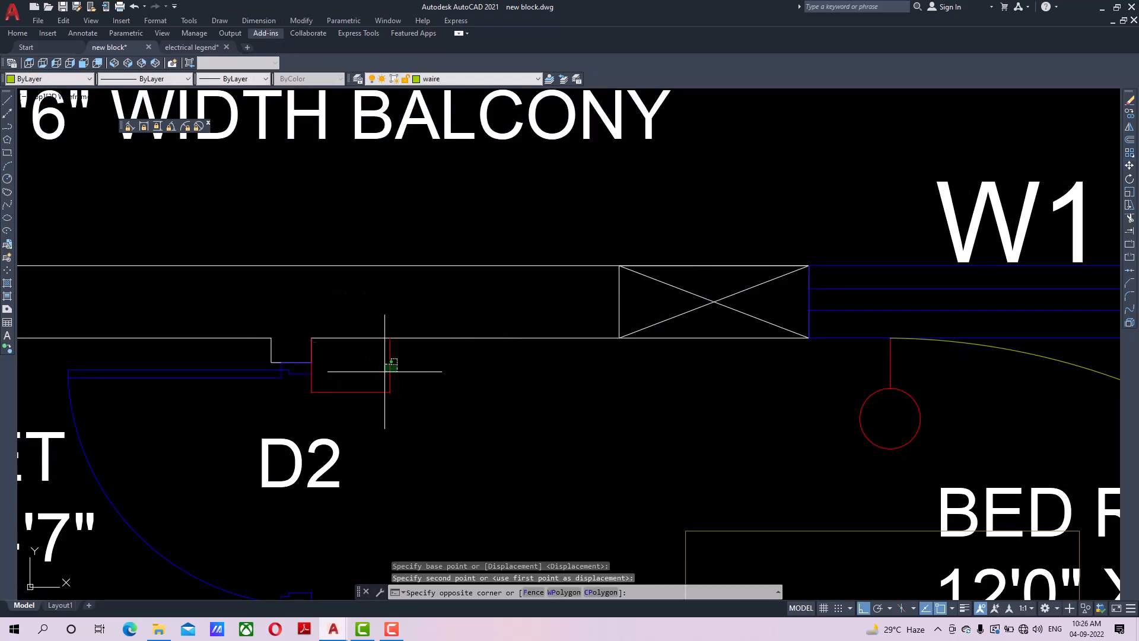
left_click(384, 373)
left_click(1130, 166)
left_click(436, 434)
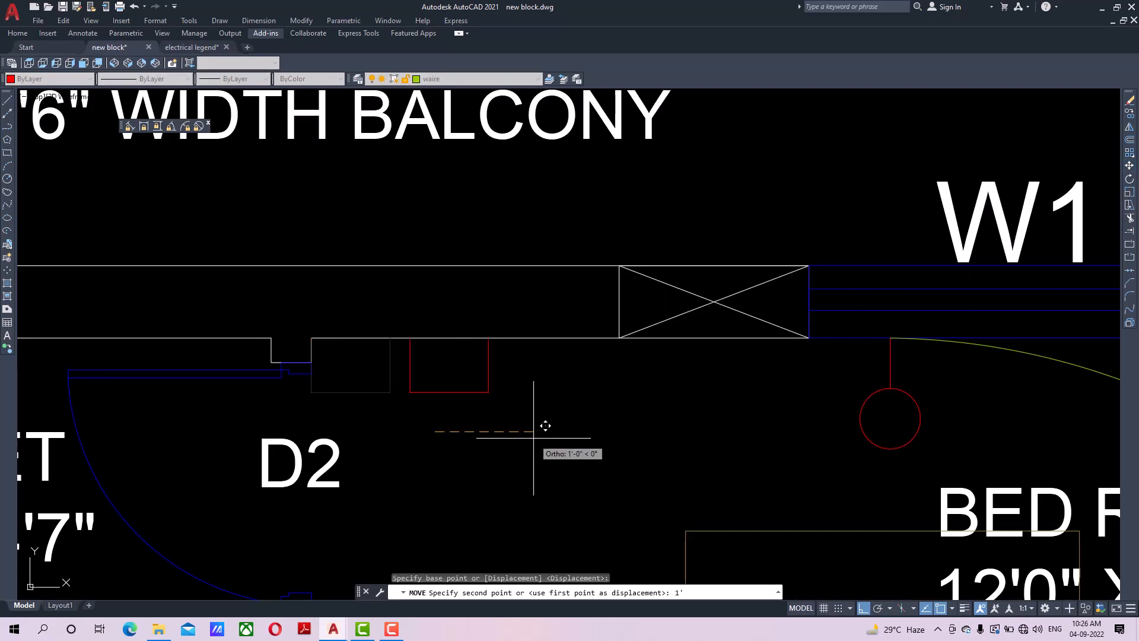
key("Return")
Copy the wall light below the bedroom's W1 window onto the balcony-side wall of the upper toilet.
scroll(533, 437, "down", 4)
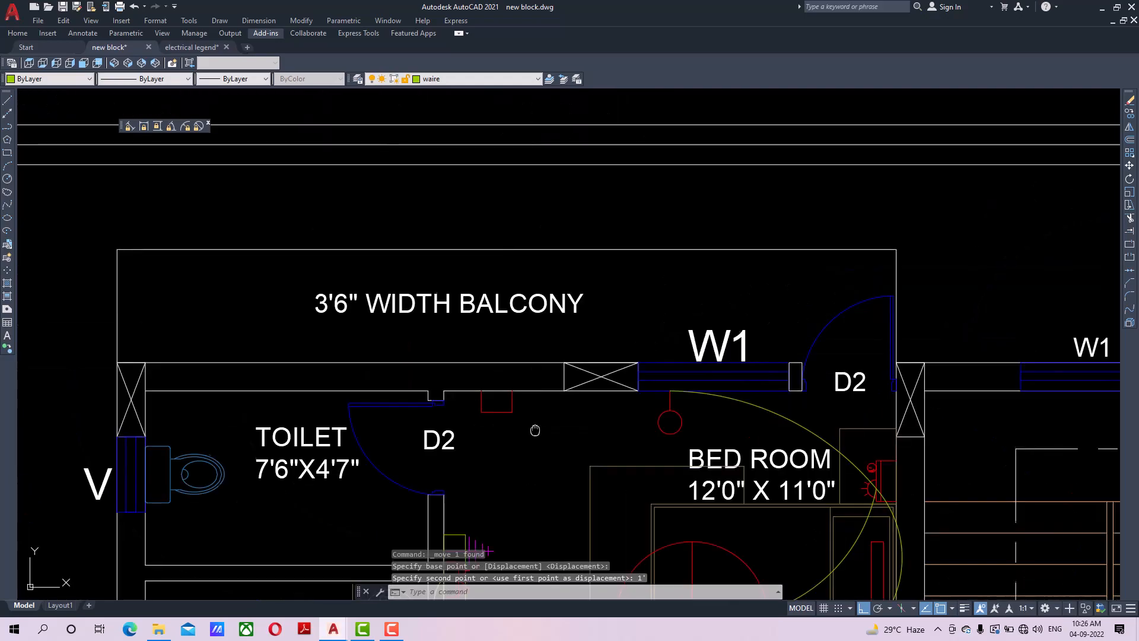
middle_click_drag(485, 458, 475, 371)
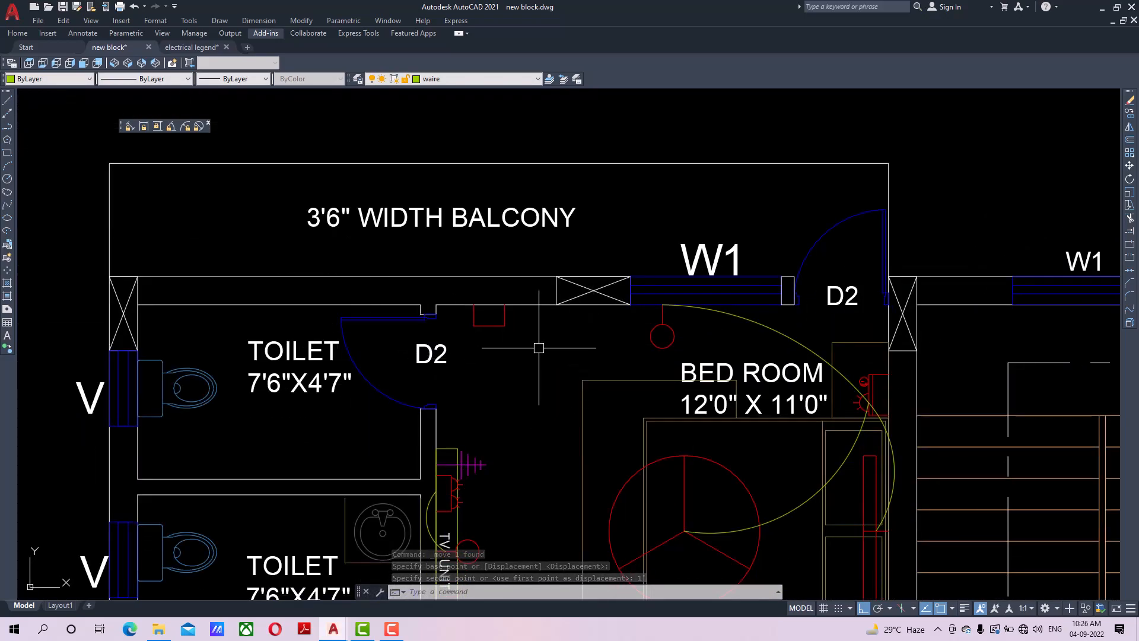
scroll(409, 259, "down", 2)
scroll(501, 332, "up", 2)
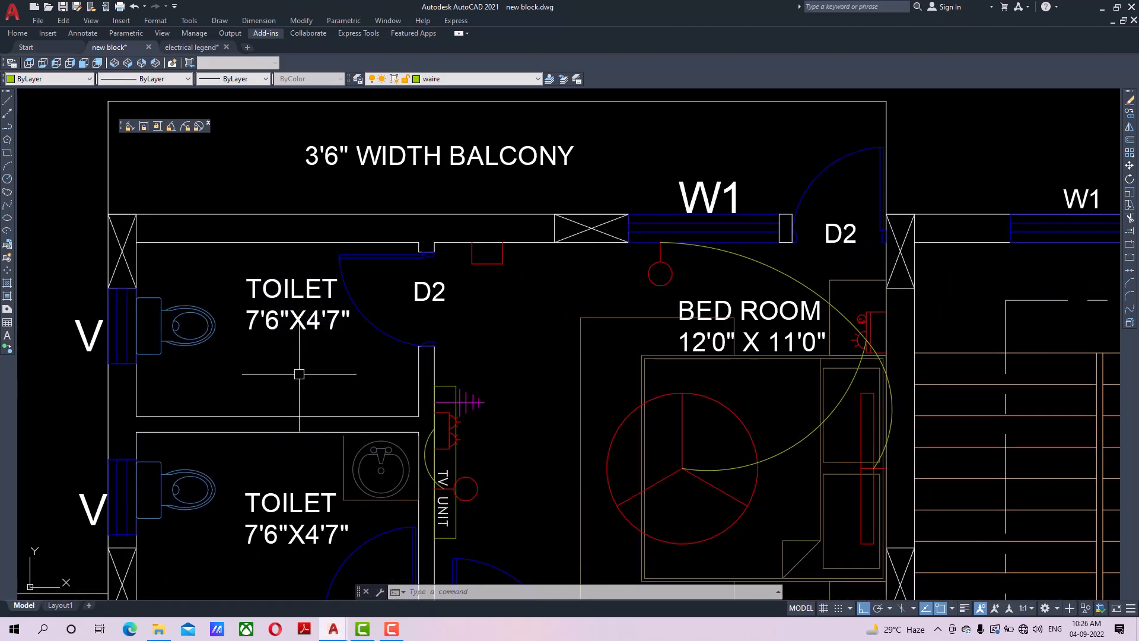
left_click(1129, 113)
left_click(660, 242)
middle_click_drag(659, 242, 724, 230)
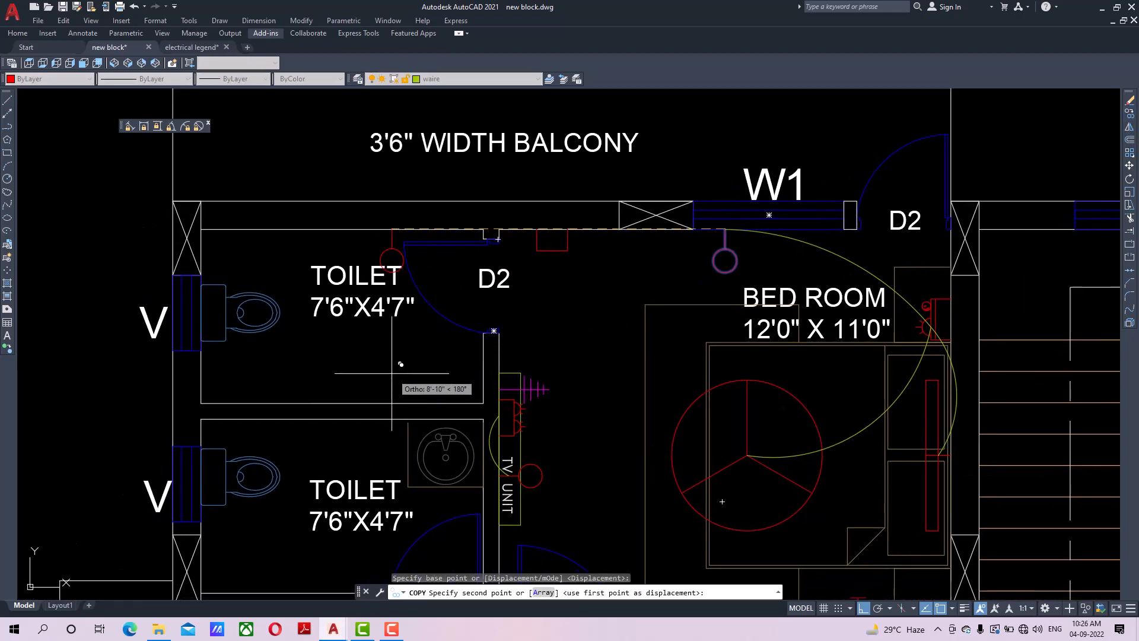
left_click(347, 229)
right_click(357, 198)
left_click(373, 204)
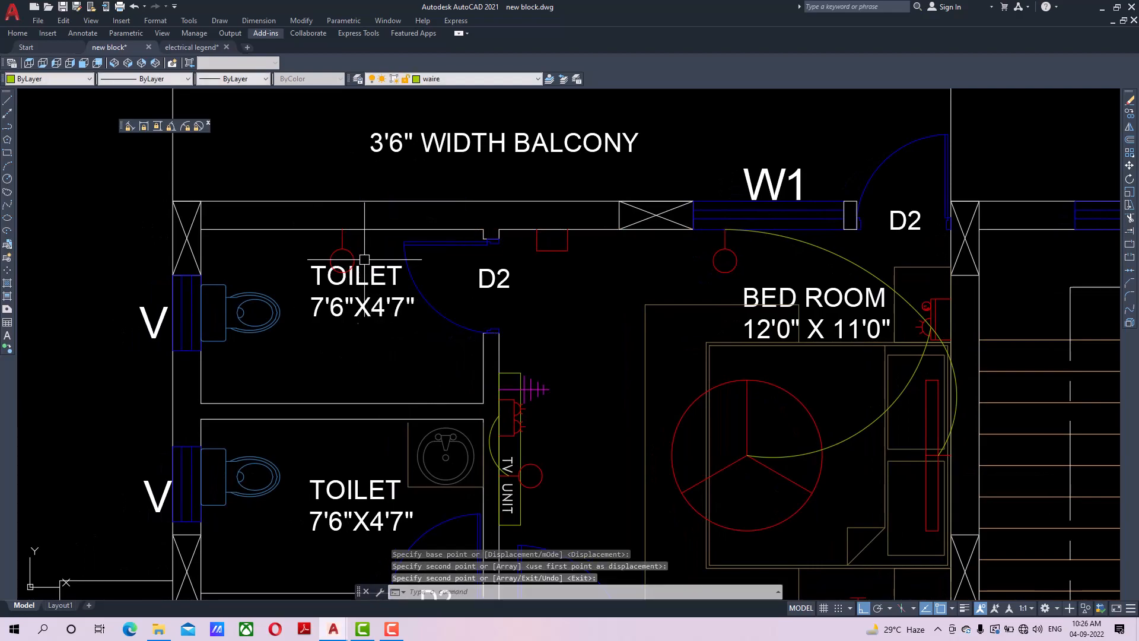
Mirror the toilet's wall light about a horizontal line through the midpoint of the V ventilator, keeping the original.
left_click(351, 249)
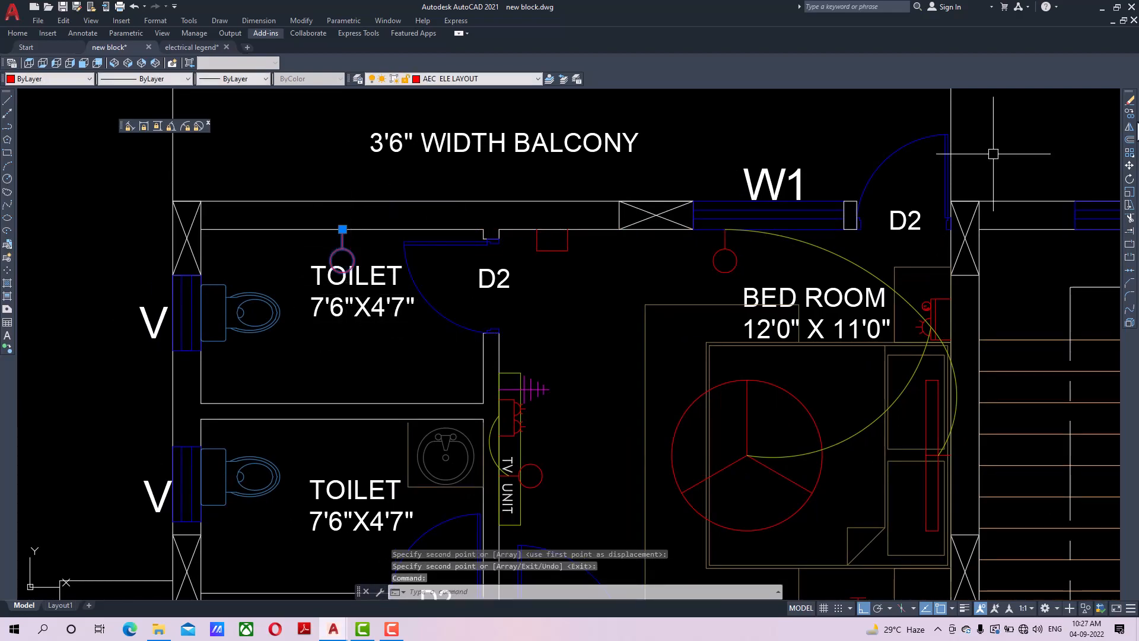
left_click(1129, 127)
left_click(201, 312)
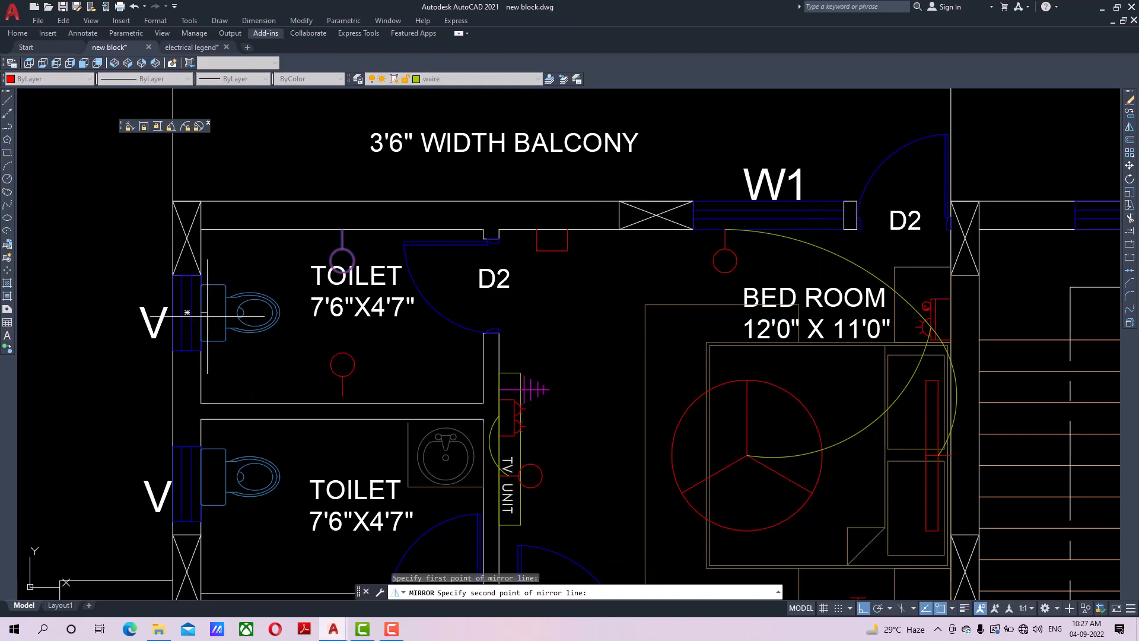
left_click(565, 312)
key("Return")
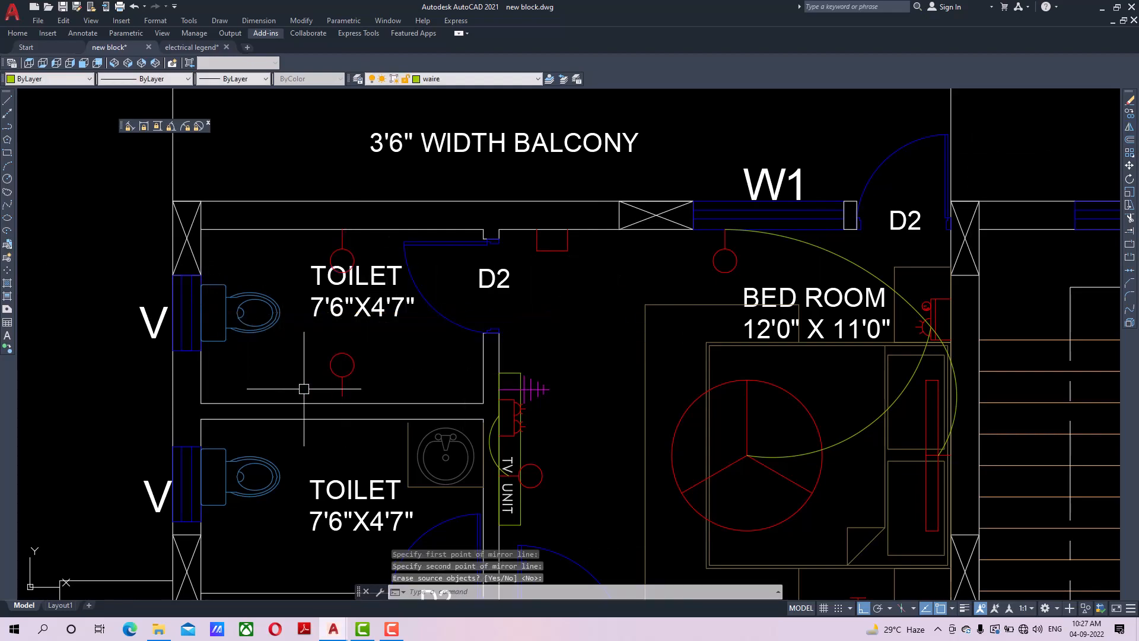
Move the mirrored wall light straight down so its stem end sits on the wall between the two toilets.
middle_click_drag(304, 389, 346, 374)
left_click(429, 341)
left_click(394, 365)
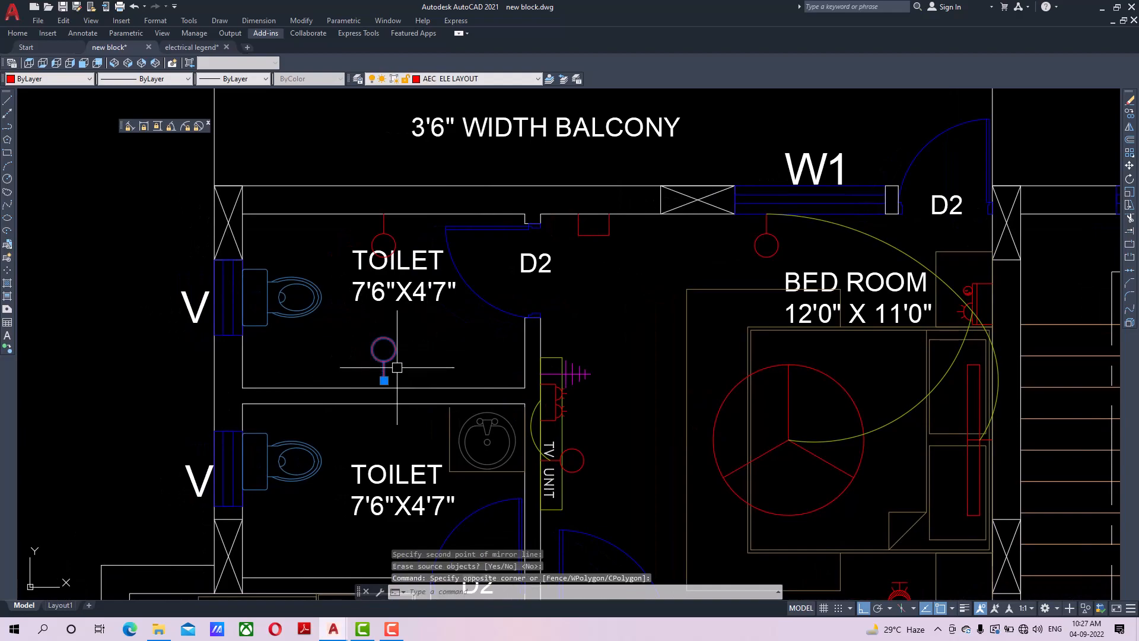
left_click(1130, 165)
scroll(377, 388, "up", 2)
left_click(386, 378)
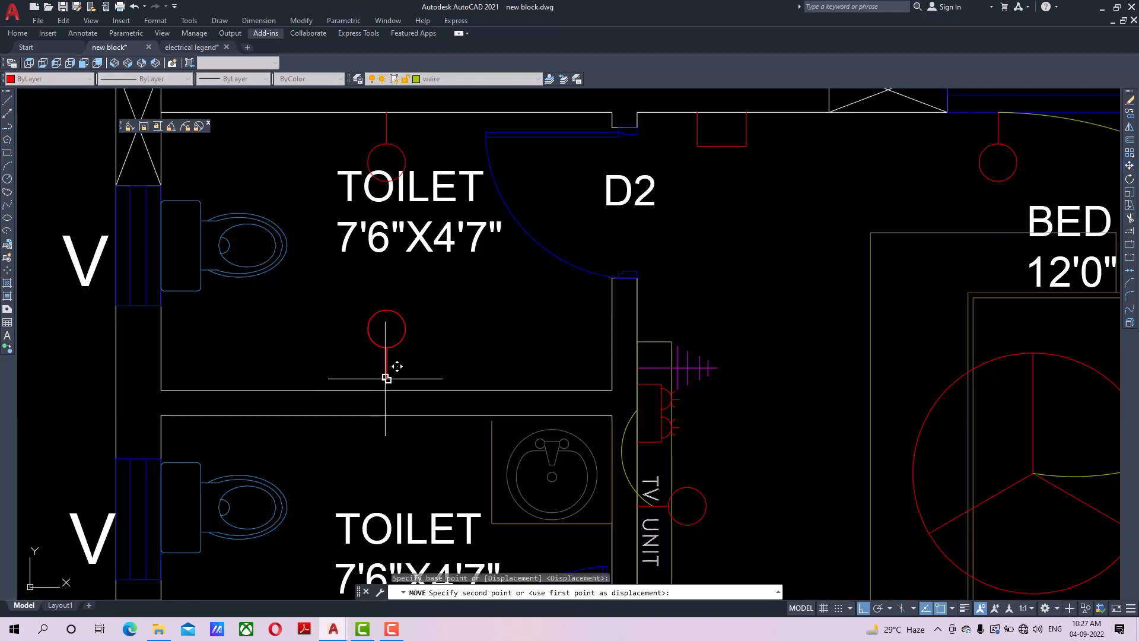
left_click(387, 390)
Move the upper toilet's room label straight down by about 8" to clear the balcony-side wall light.
scroll(478, 354, "down", 2)
middle_click_drag(456, 286, 434, 326)
left_click(445, 321)
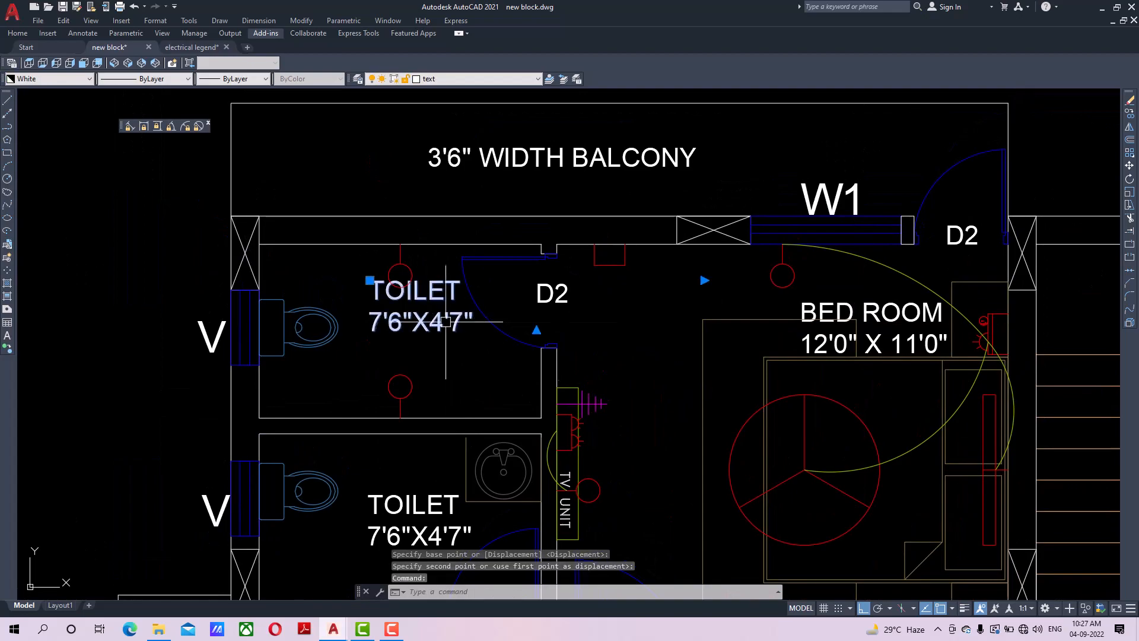
left_click(1131, 167)
left_click(686, 339)
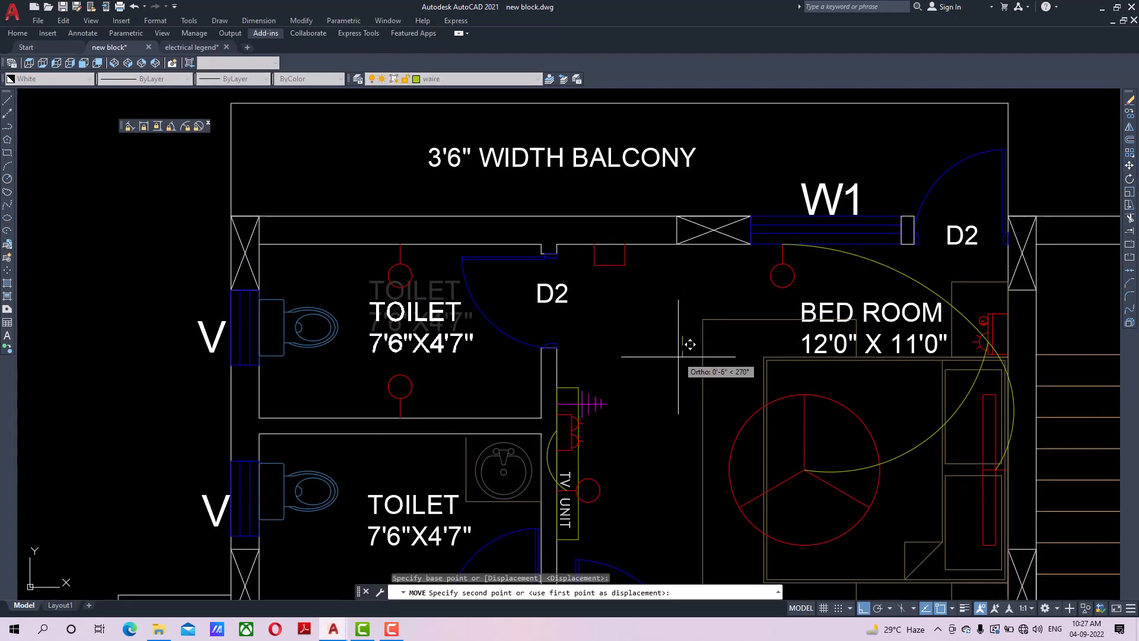
left_click(680, 361)
Draw a wiring arc from the switch board beside the toilet's D2 door, bulging over the wall, to the balcony-side toilet light.
middle_click_drag(536, 326, 515, 329)
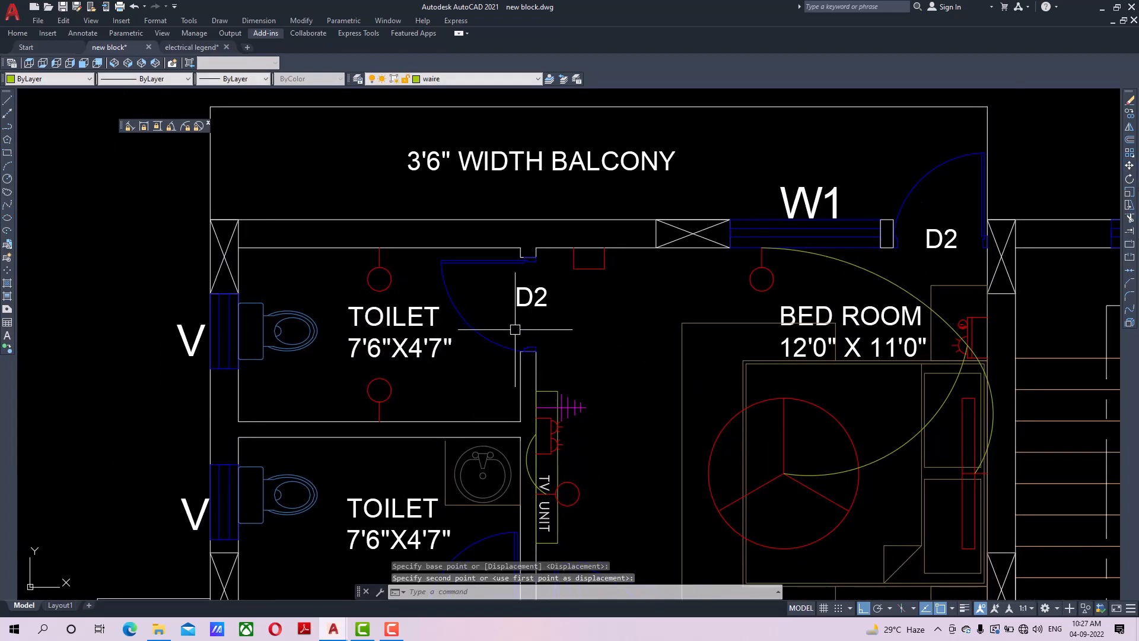
left_click(7, 165)
scroll(550, 270, "up", 2)
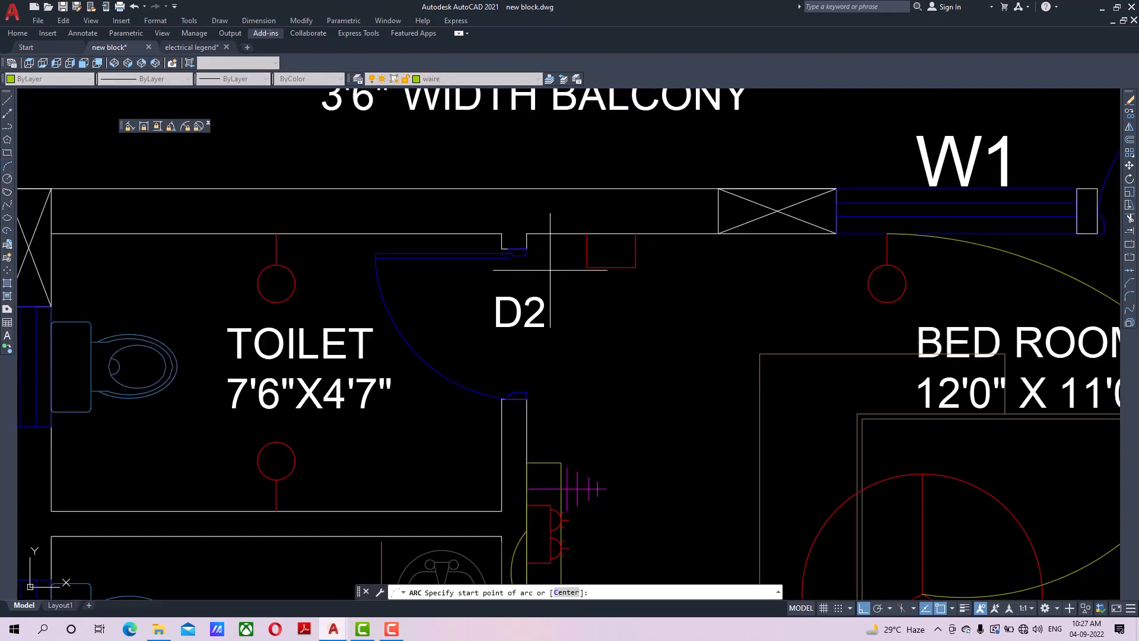
left_click(611, 267)
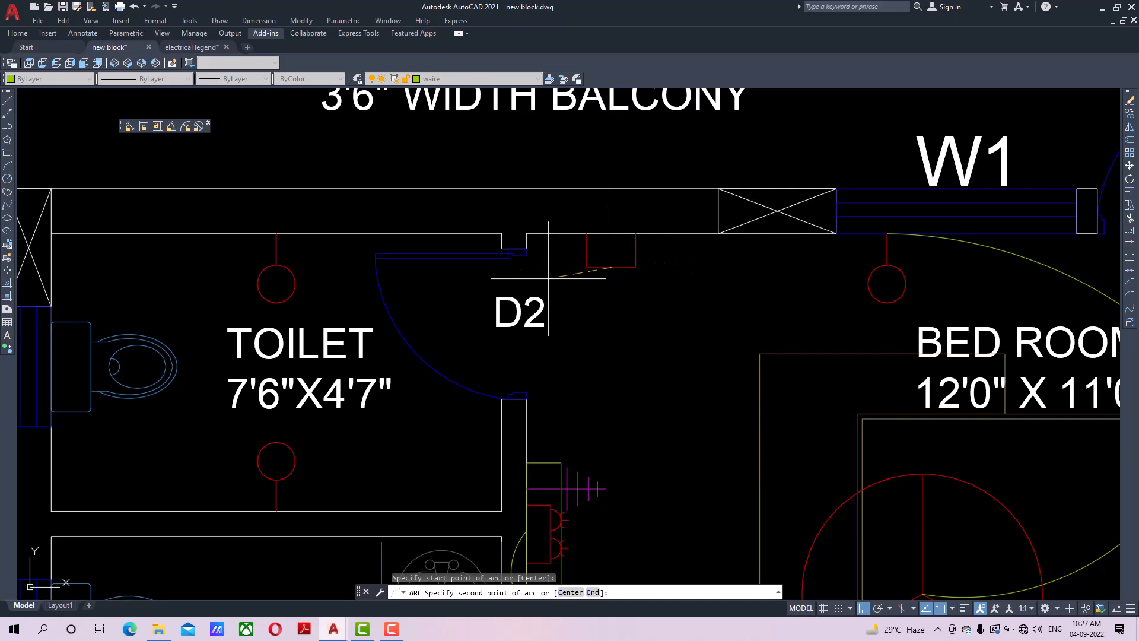
left_click(427, 225)
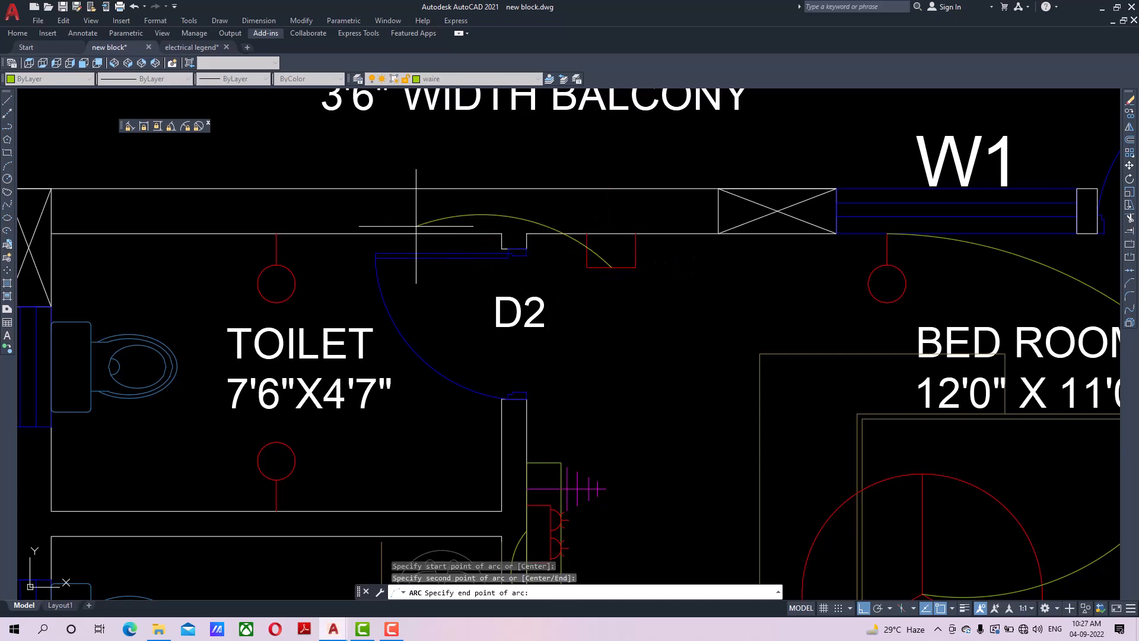
left_click(275, 245)
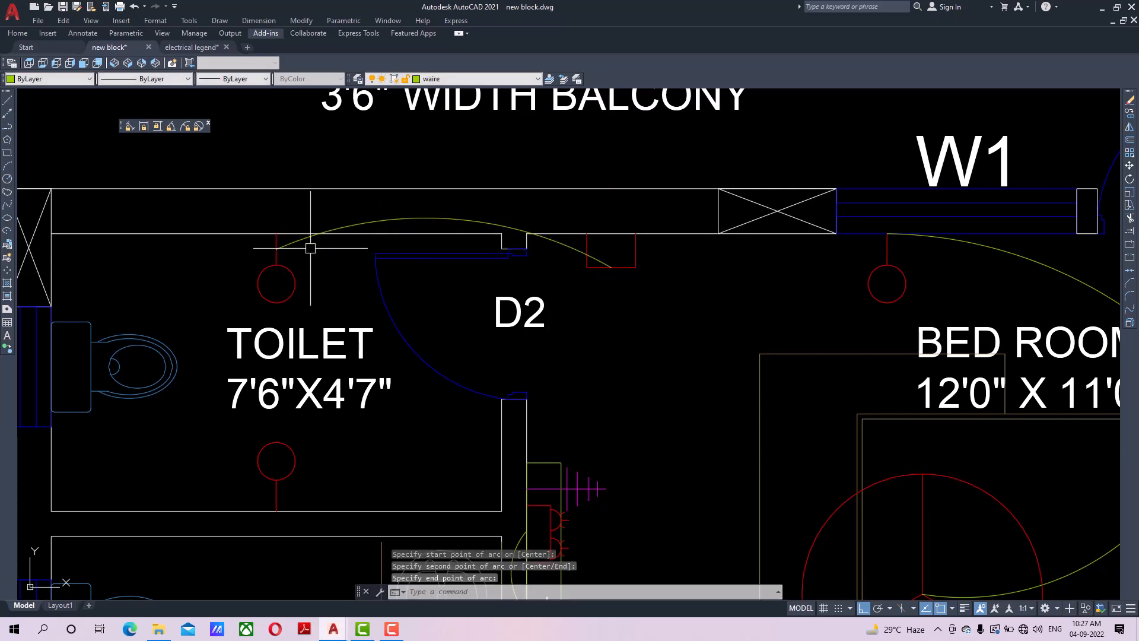
Draw a second wiring arc from the same switch board through the D2 doorway to the wall light on the opposite toilet wall.
key("Return")
left_click(611, 267)
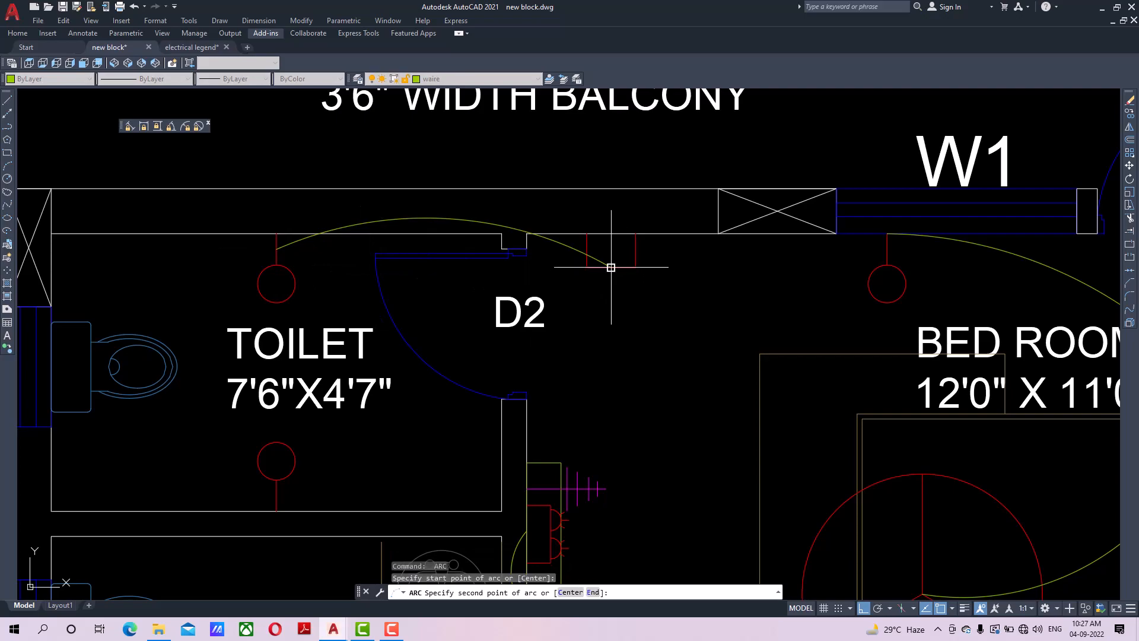
left_click(471, 425)
left_click(274, 509)
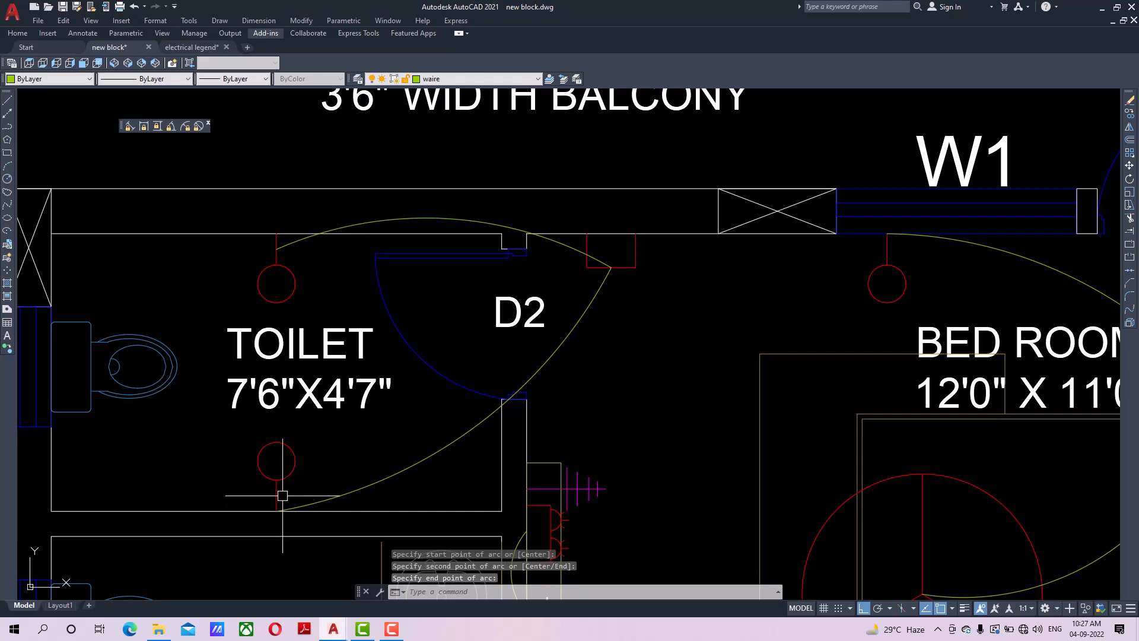
scroll(316, 455, "down", 5)
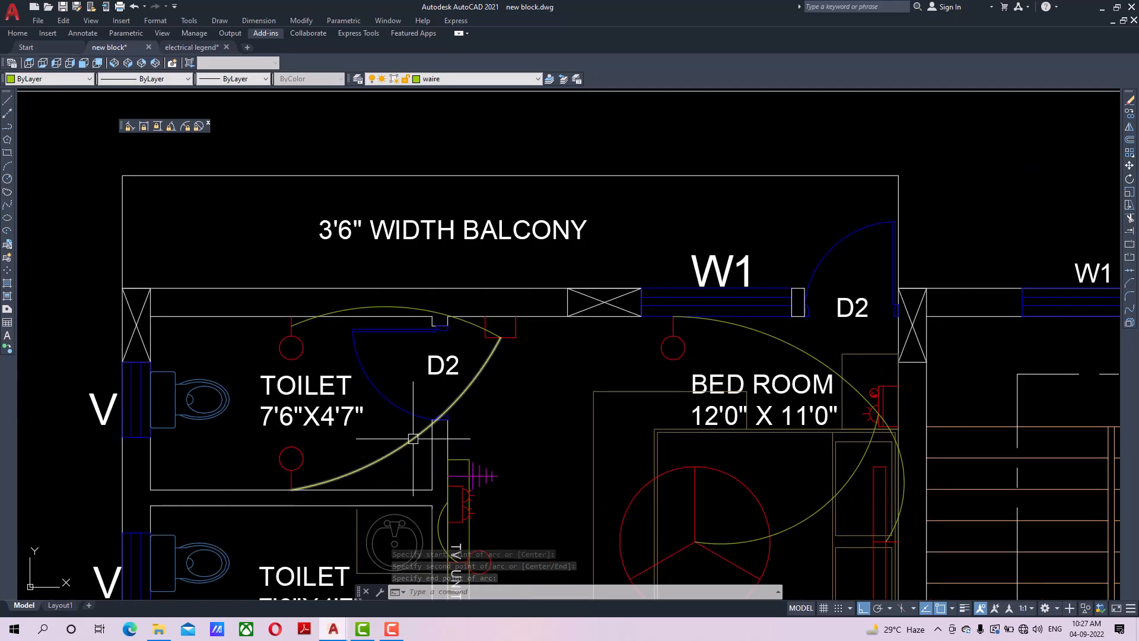
scroll(324, 417, "up", 3)
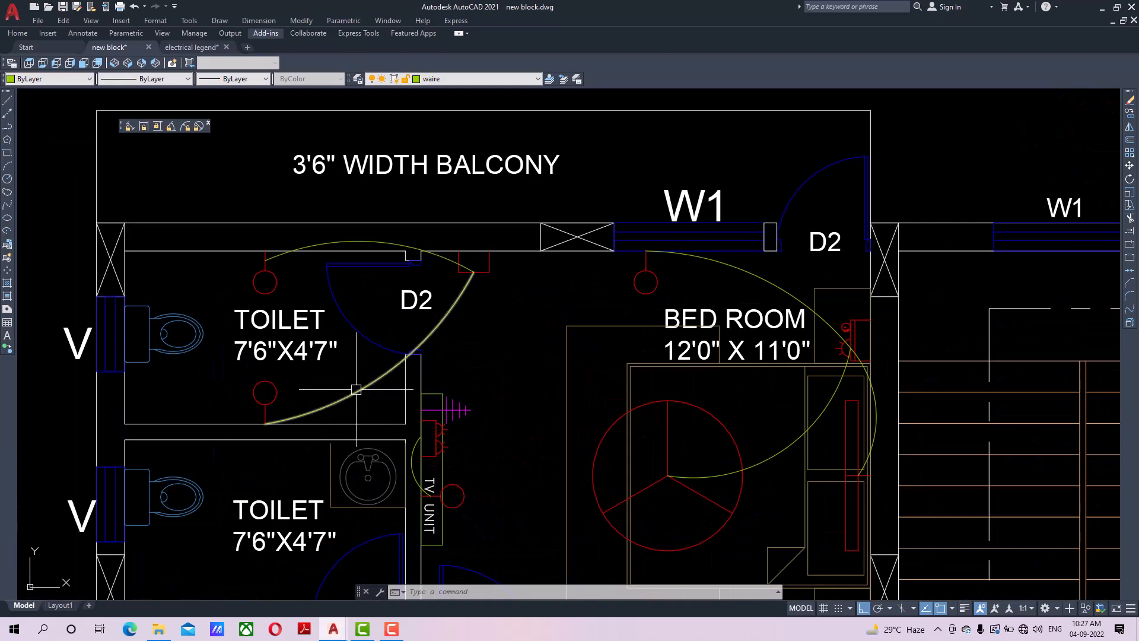
scroll(379, 380, "down", 3)
scroll(342, 408, "up", 3)
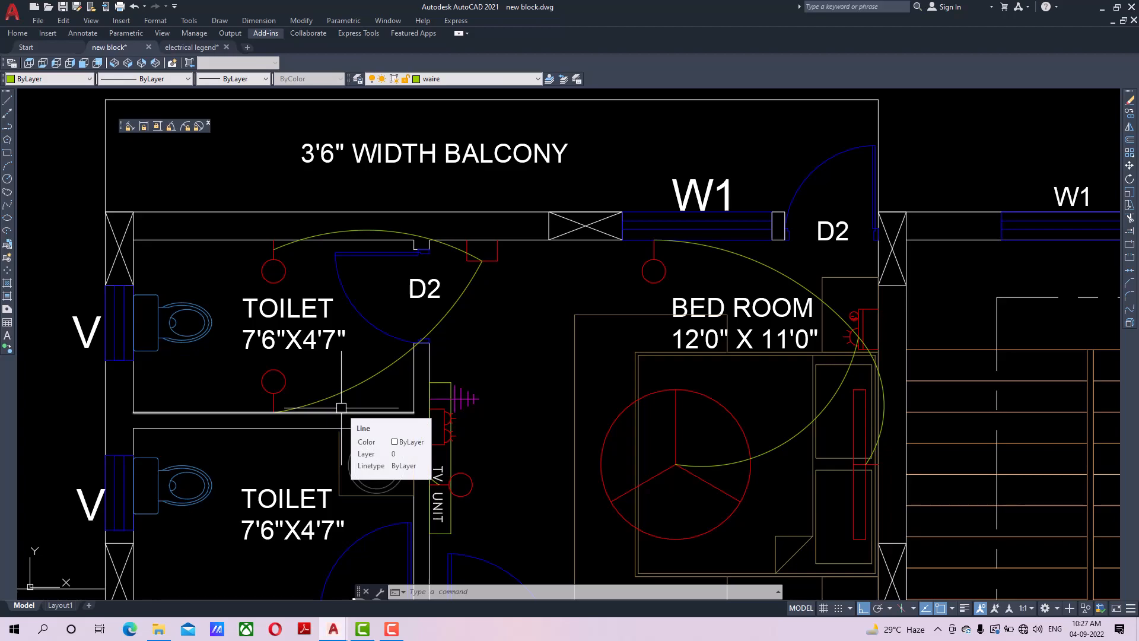
Copy the legend's 6A SOCKET (SWITCH ON NEAREST SWITCH B.) symbol to the upper toilet's lower wall near the right corner, with Ortho off.
scroll(439, 372, "down", 8)
mouse_move(751, 461)
middle_mouse_down()
mouse_move(581, 310)
mouse_move(495, 327)
middle_mouse_up()
scroll(613, 337, "up", 6)
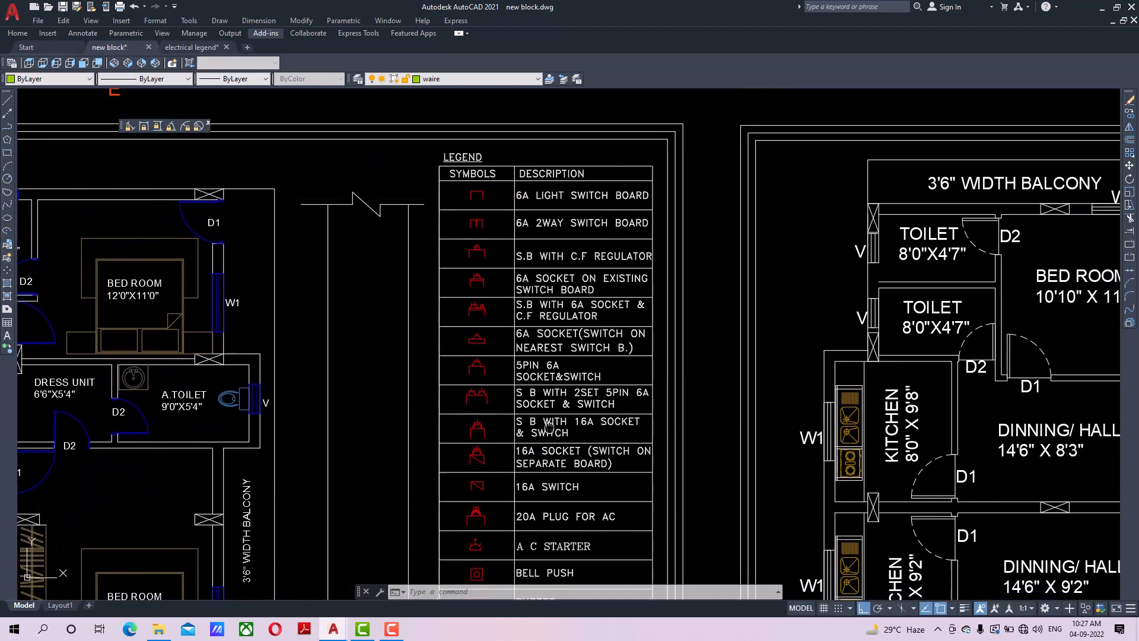
scroll(512, 324, "up", 4)
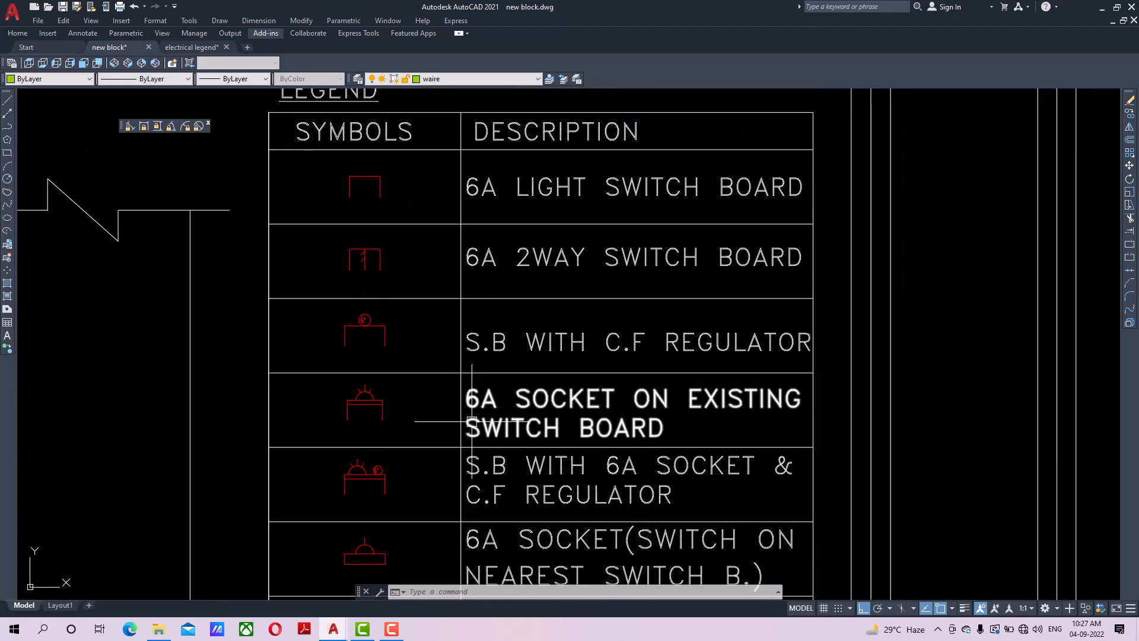
mouse_move(506, 451)
middle_mouse_down()
mouse_move(451, 395)
mouse_move(453, 379)
middle_mouse_up()
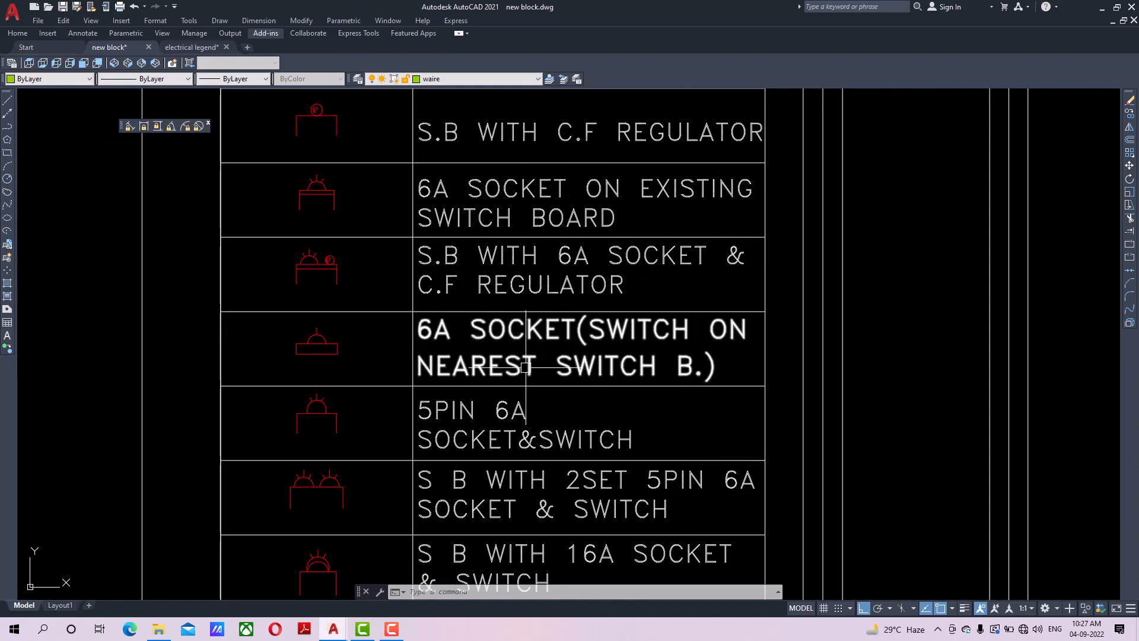
left_click_drag(356, 337, 310, 350)
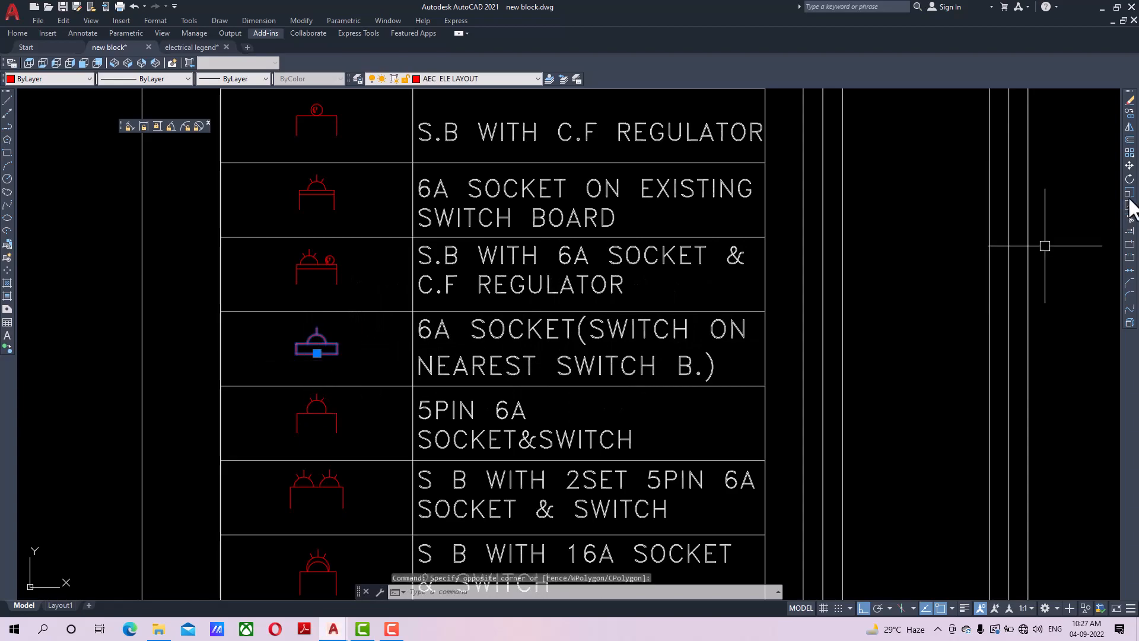
left_click(1130, 114)
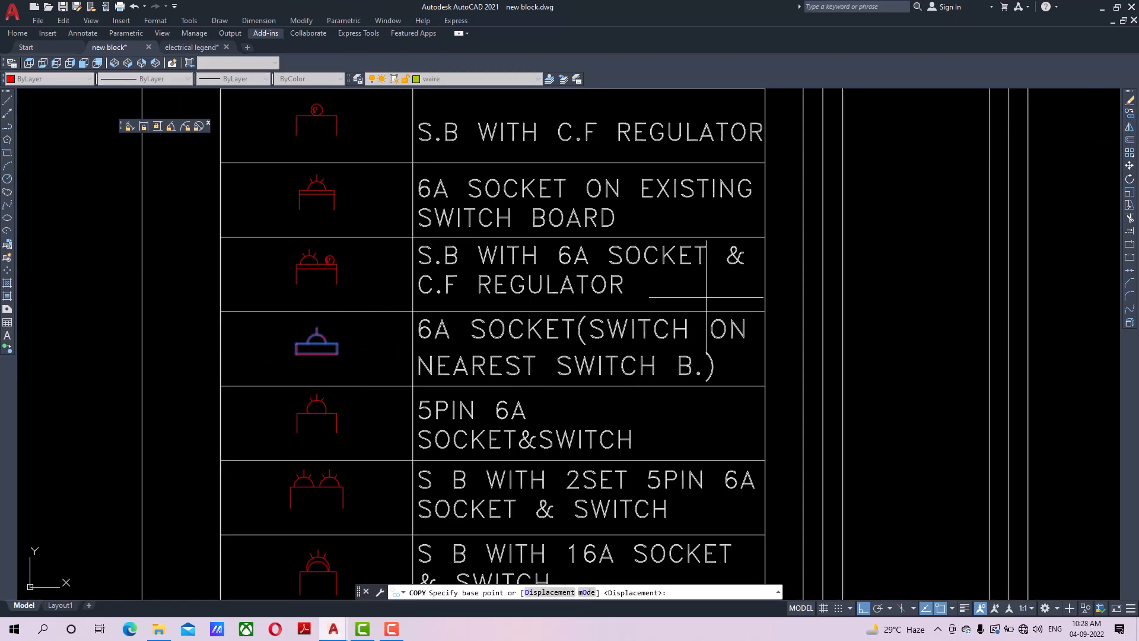
left_click(317, 352)
scroll(556, 474, "down", 6)
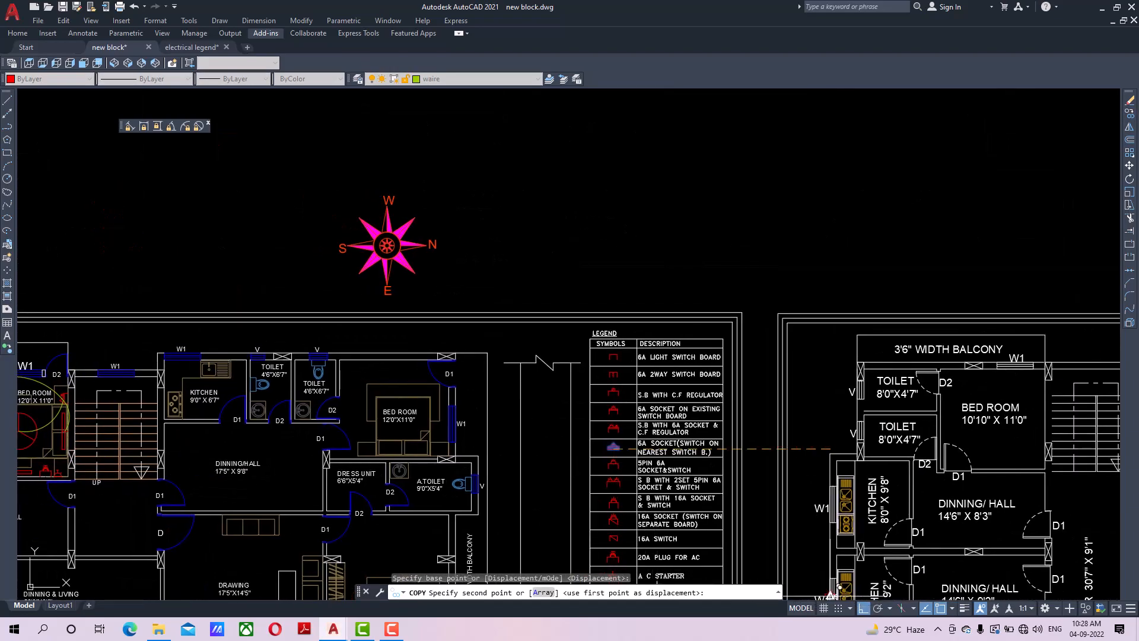
left_click(863, 608)
scroll(831, 534, "down", 3)
scroll(400, 421, "up", 6)
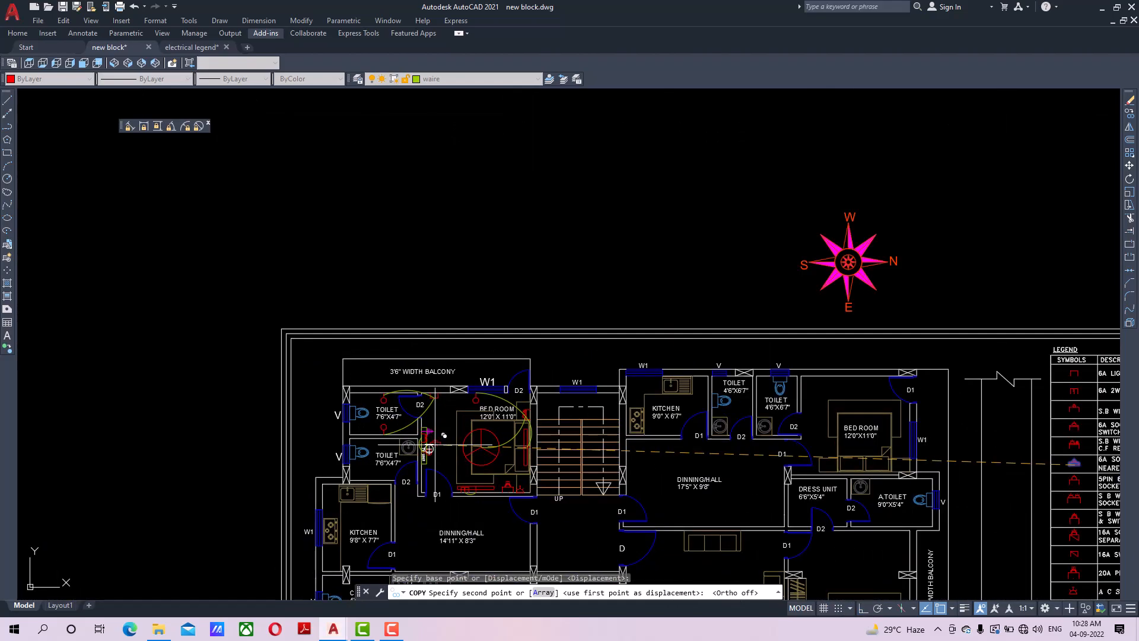
middle_click_drag(330, 390, 474, 407)
scroll(379, 472, "up", 1)
scroll(473, 420, "down", 2)
scroll(474, 451, "down", 5)
scroll(305, 444, "up", 7)
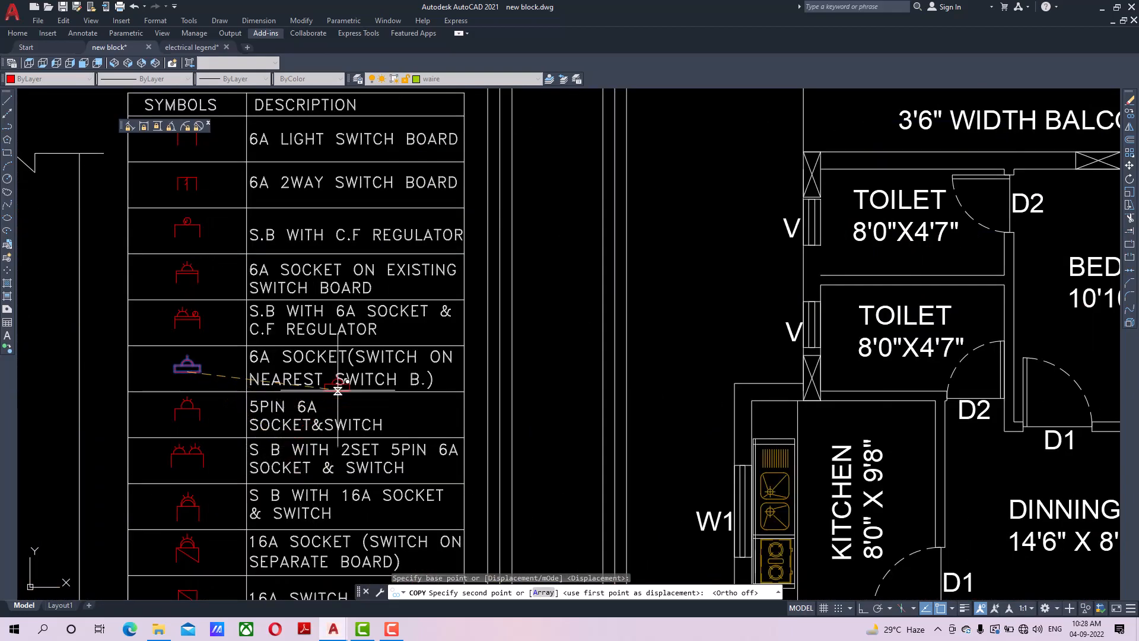
scroll(314, 395, "down", 4)
middle_click_drag(221, 400, 712, 437)
middle_click_drag(157, 419, 453, 432)
scroll(378, 388, "up", 4)
scroll(374, 392, "up", 5)
scroll(444, 414, "down", 2)
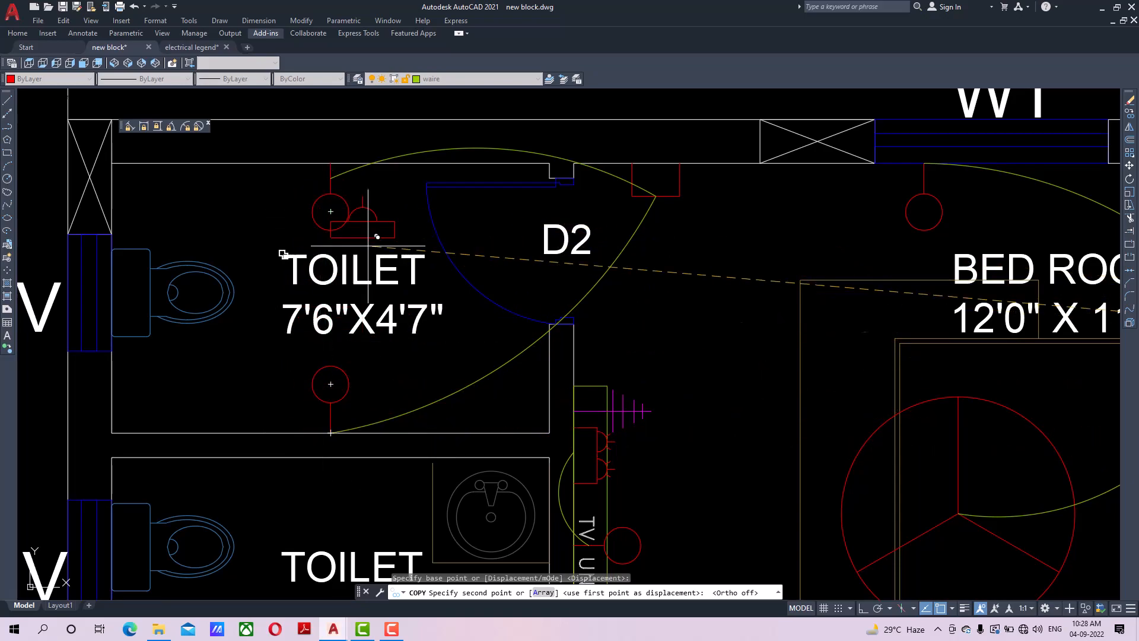
left_click(510, 432)
right_click(562, 399)
left_click(582, 408)
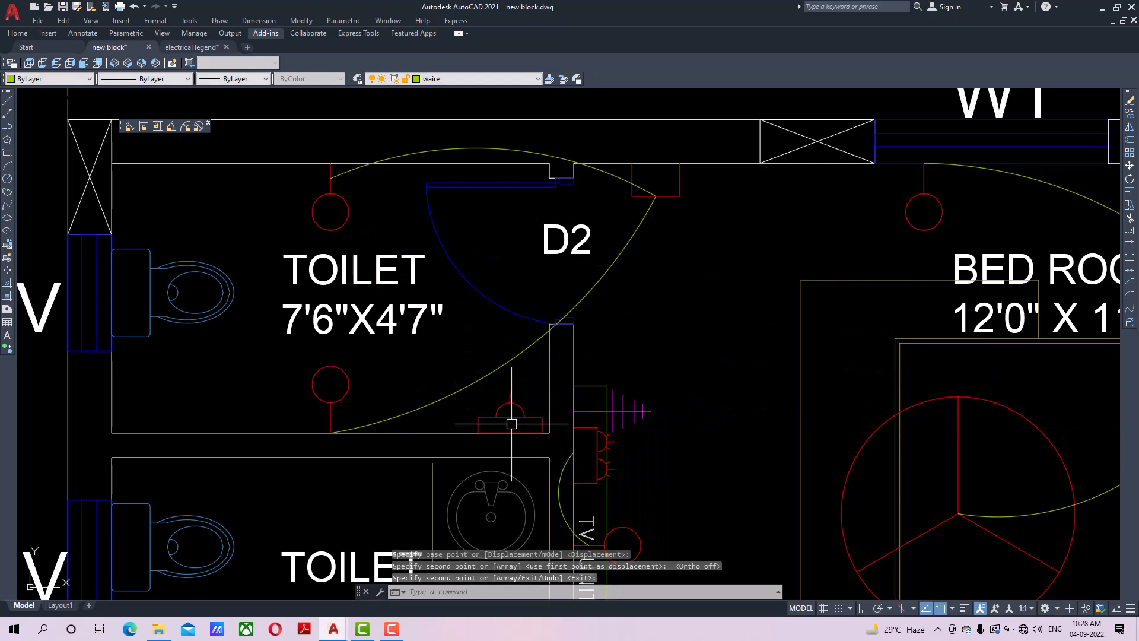
Copy the 16A SWITCH symbol from the legend into the bedroom, just right of the light switch board beside the toilet door.
scroll(534, 423, "down", 2)
middle_click_drag(543, 425, 399, 440)
scroll(399, 439, "up", 2)
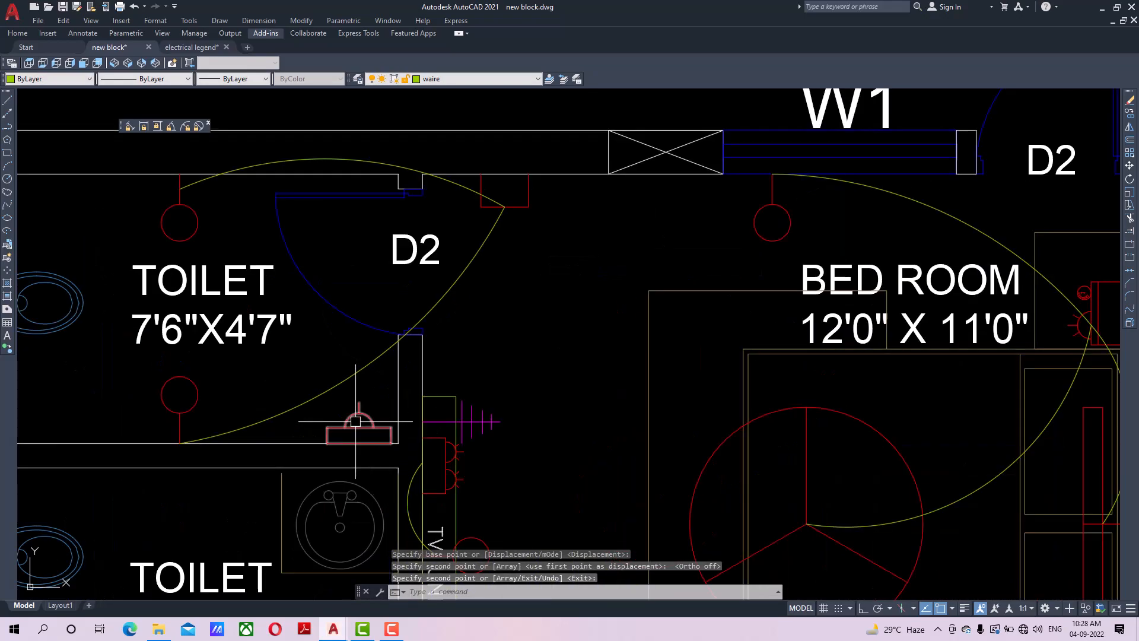
scroll(474, 338, "down", 4)
middle_click_drag(743, 381, 278, 389)
middle_click_drag(985, 432, 271, 431)
middle_click_drag(799, 432, 499, 437)
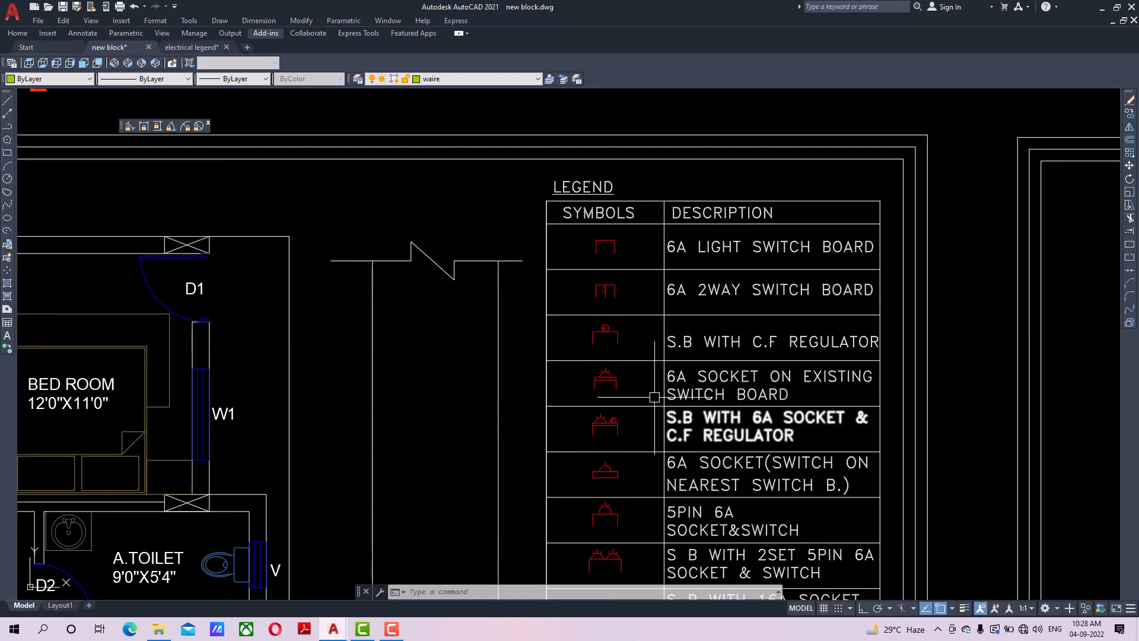
middle_click_drag(653, 397, 618, 337)
middle_click_drag(603, 470, 569, 399)
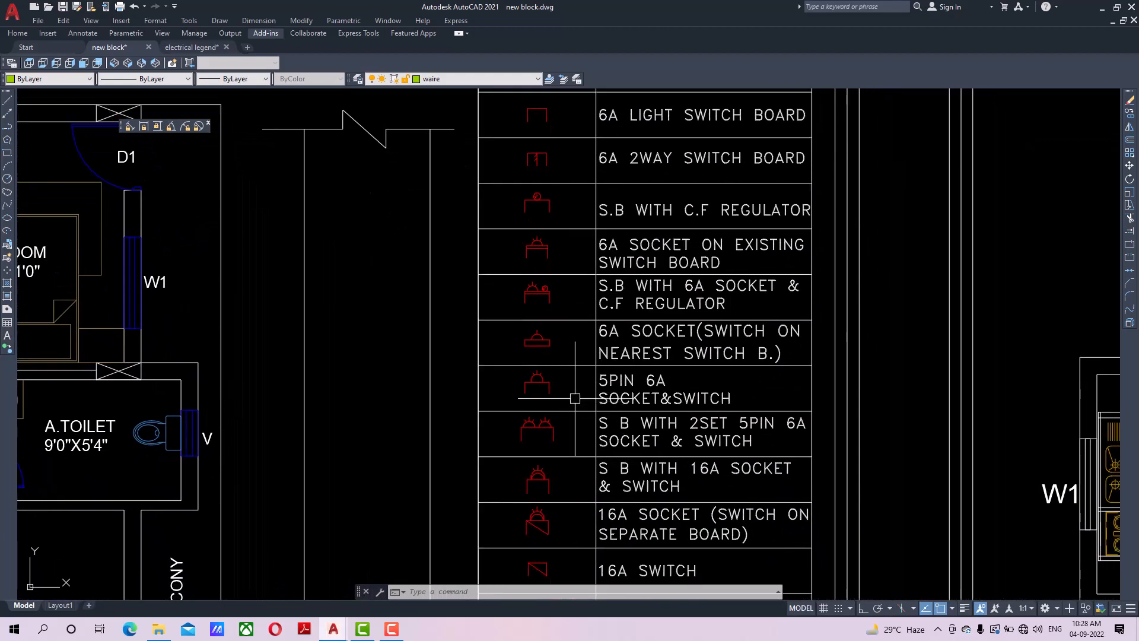
middle_click_drag(586, 446, 575, 377)
middle_click_drag(585, 422, 580, 333)
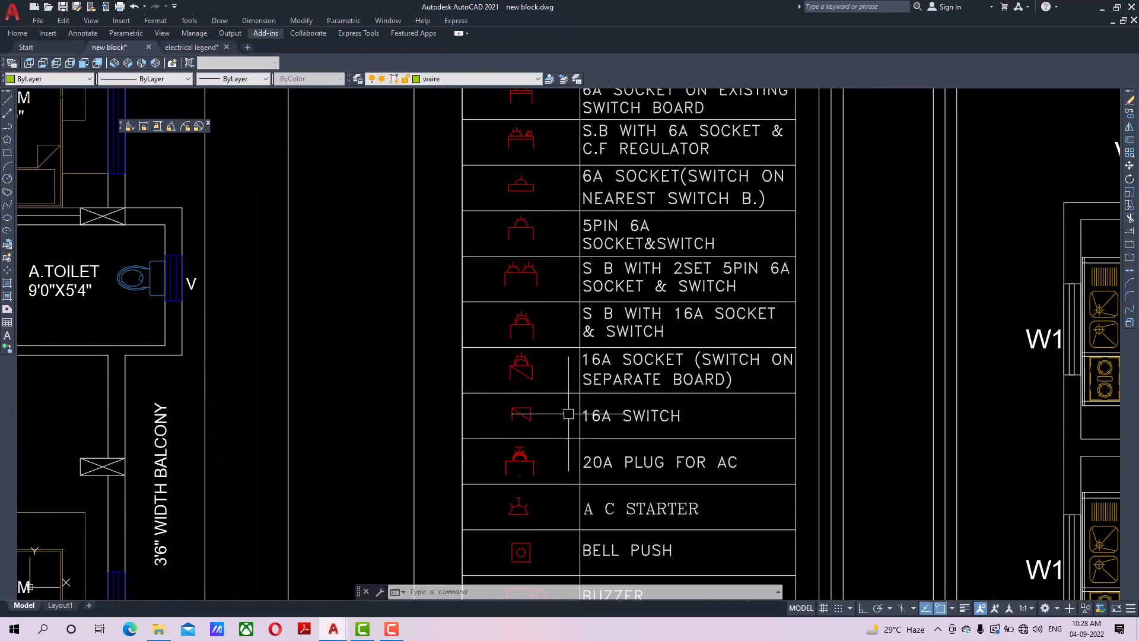
scroll(532, 424, "up", 2)
left_click_drag(585, 389, 490, 411)
left_click(1129, 113)
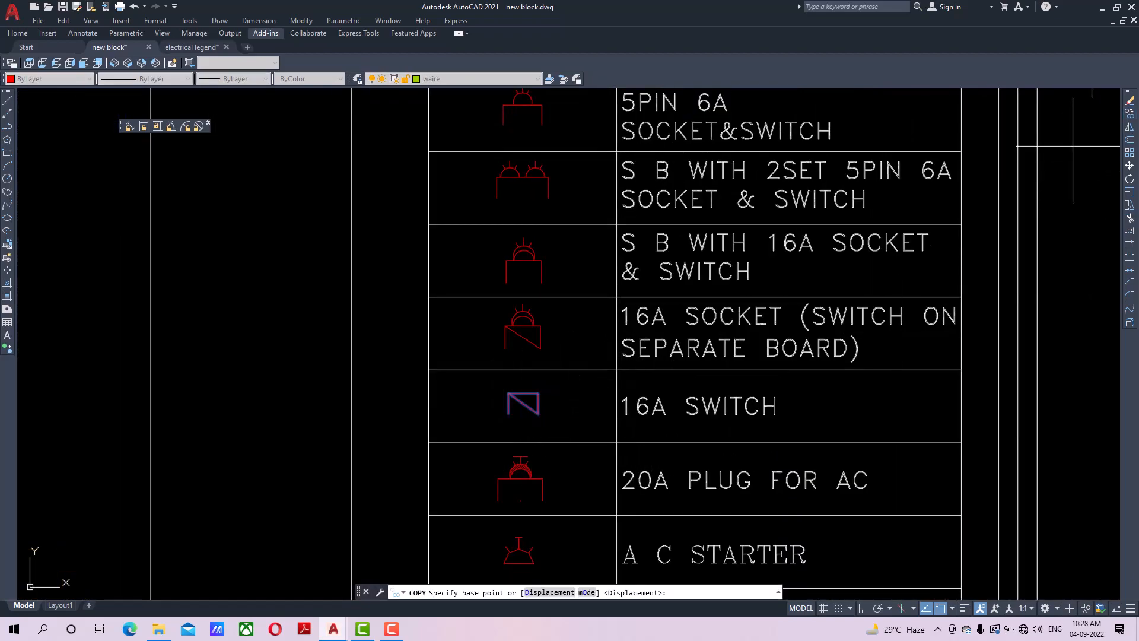
left_click(509, 414)
scroll(331, 452, "down", 8)
middle_click_drag(259, 457, 725, 457)
scroll(451, 365, "up", 2)
scroll(451, 365, "up", 4)
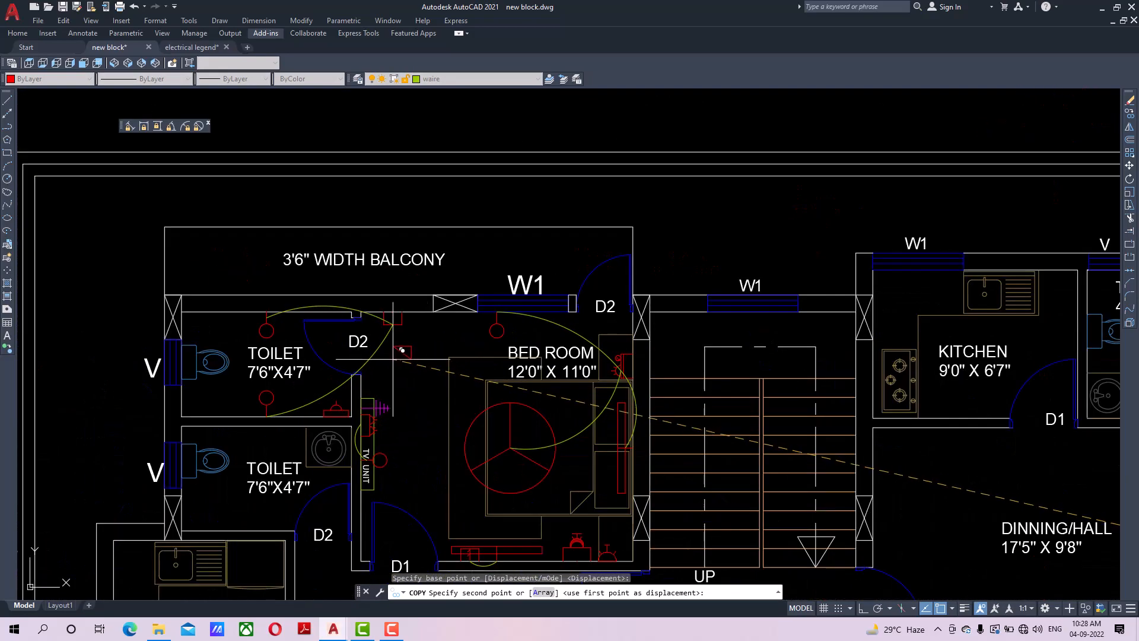
scroll(448, 375, "up", 4)
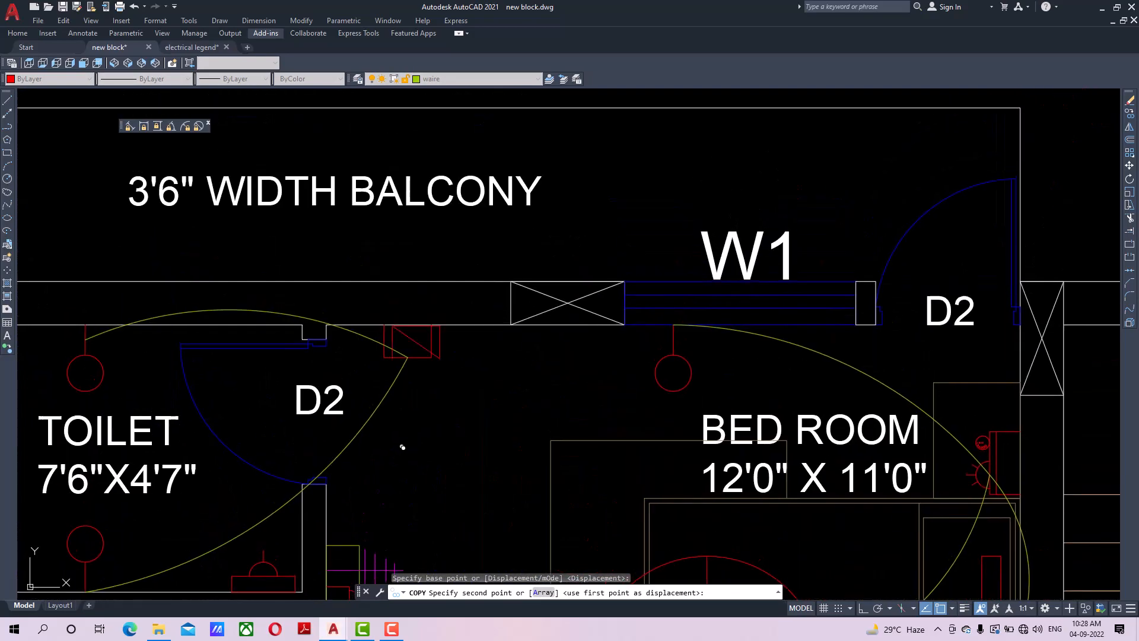
left_click(447, 369)
right_click(497, 375)
key("Return")
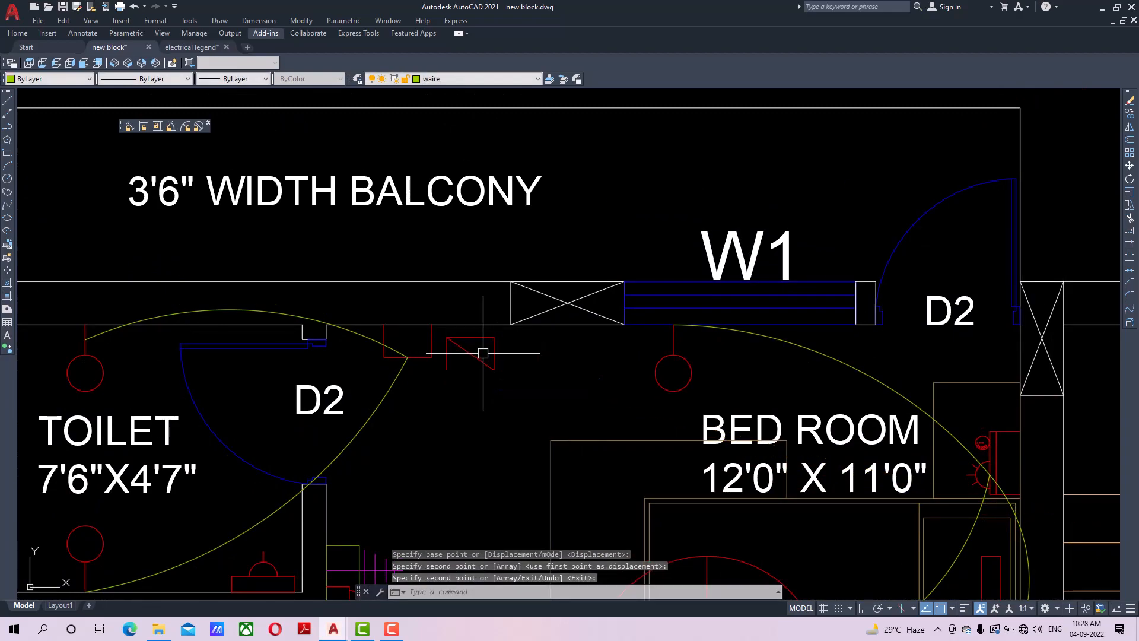
Rotate the copied 16A switch symbol 180 degrees about its lower-left corner, with Ortho on.
left_click(483, 348)
left_click(479, 364)
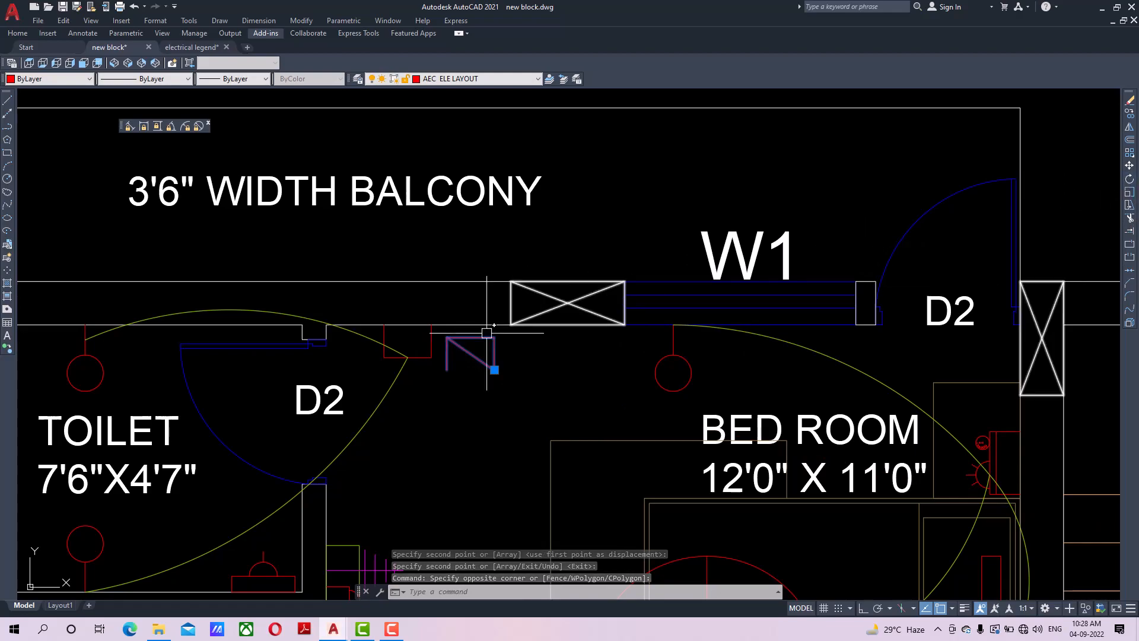
left_click(1129, 178)
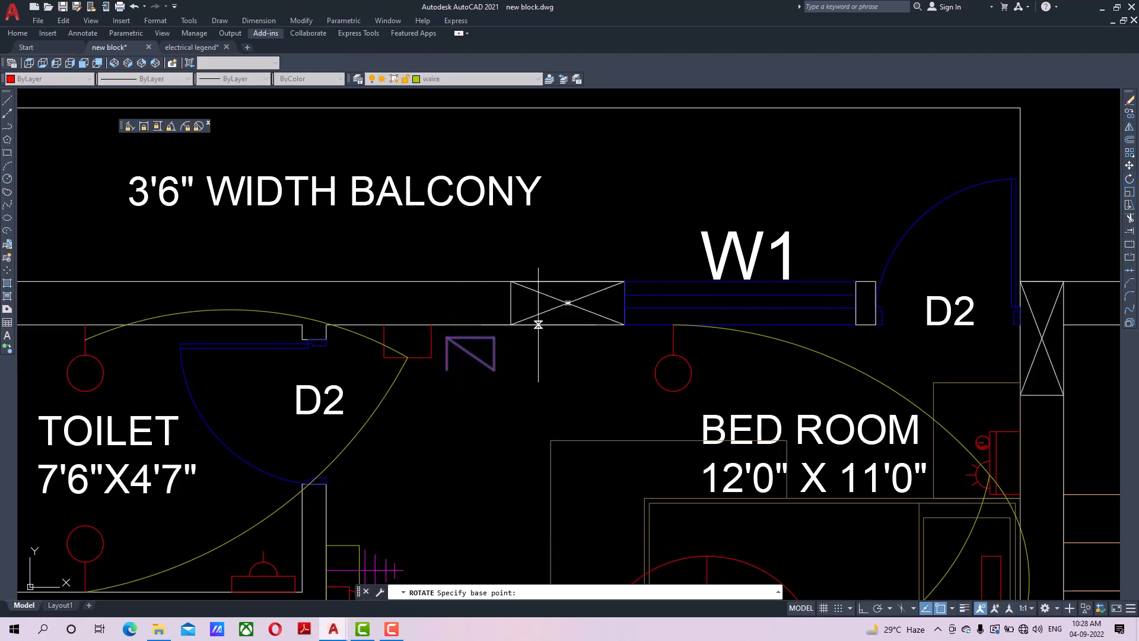
left_click(448, 368)
left_click(863, 608)
left_click(256, 357)
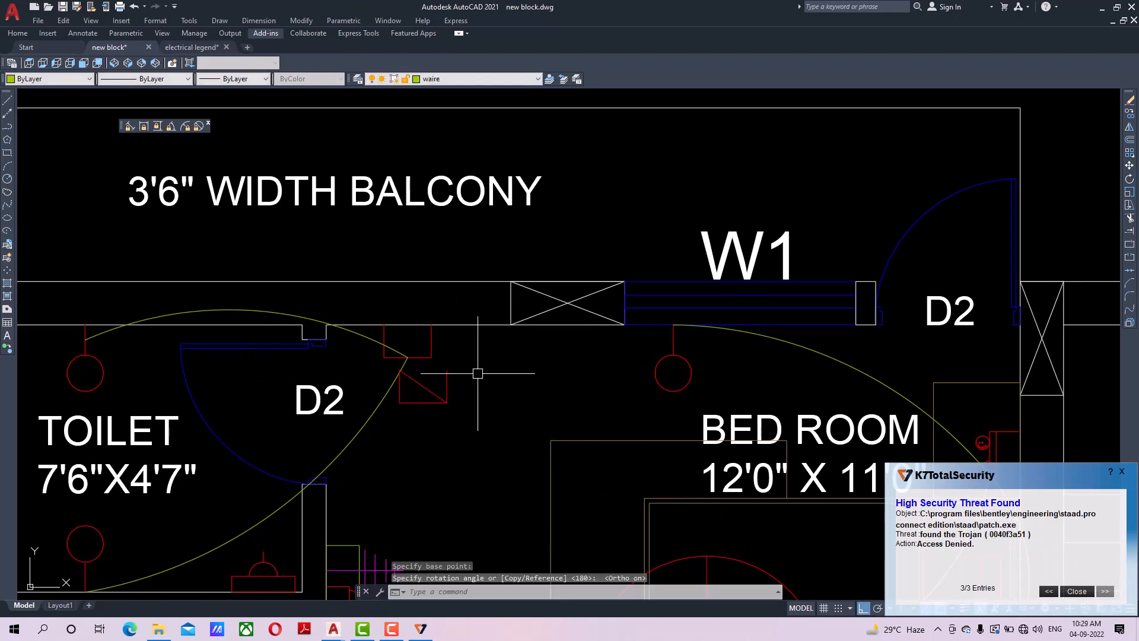
Move the rotated 16A switch up against the bedroom wall beside the light switch board, and dismiss the security notification.
left_click(448, 384)
left_click(1129, 166)
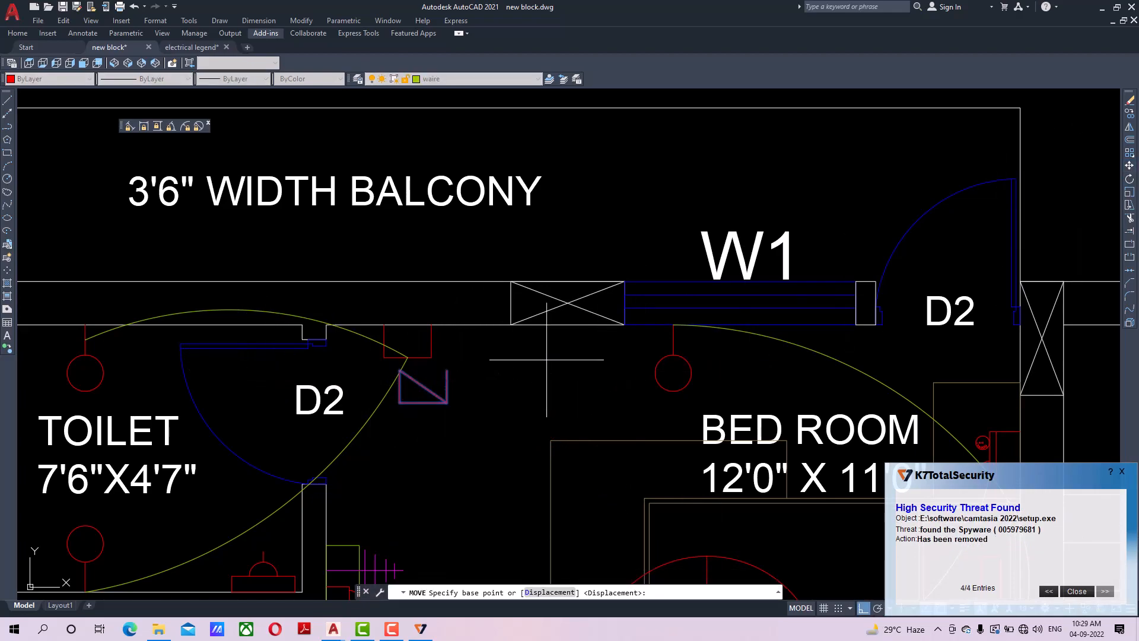
left_click(447, 369)
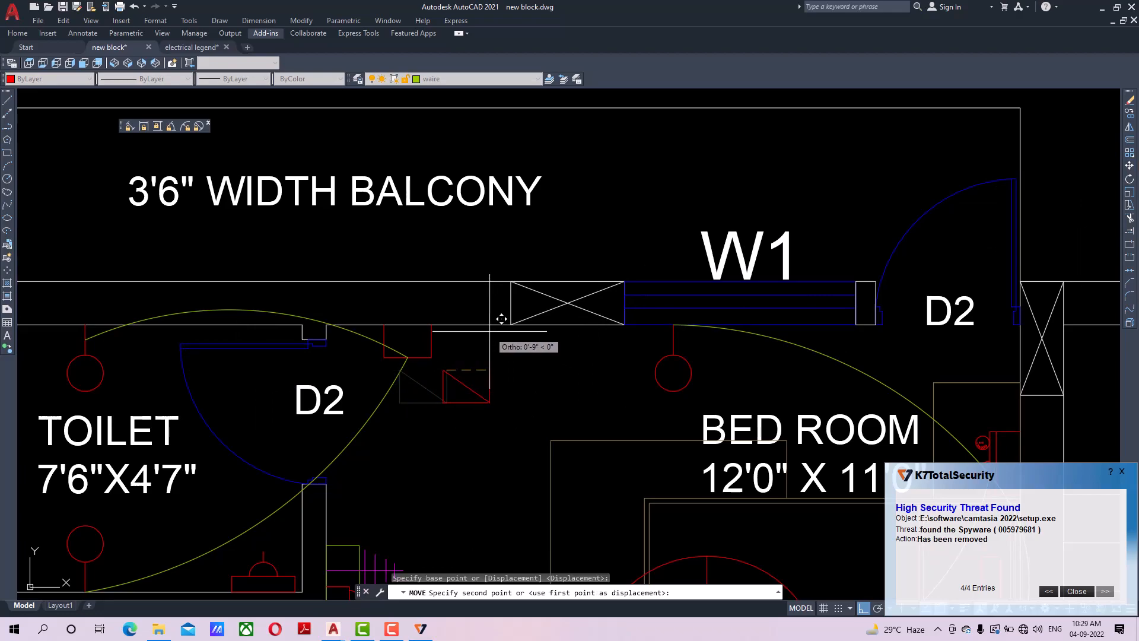
left_click(488, 326)
scroll(488, 332, "up", 3)
middle_click_drag(490, 346, 514, 367)
scroll(478, 366, "down", 4)
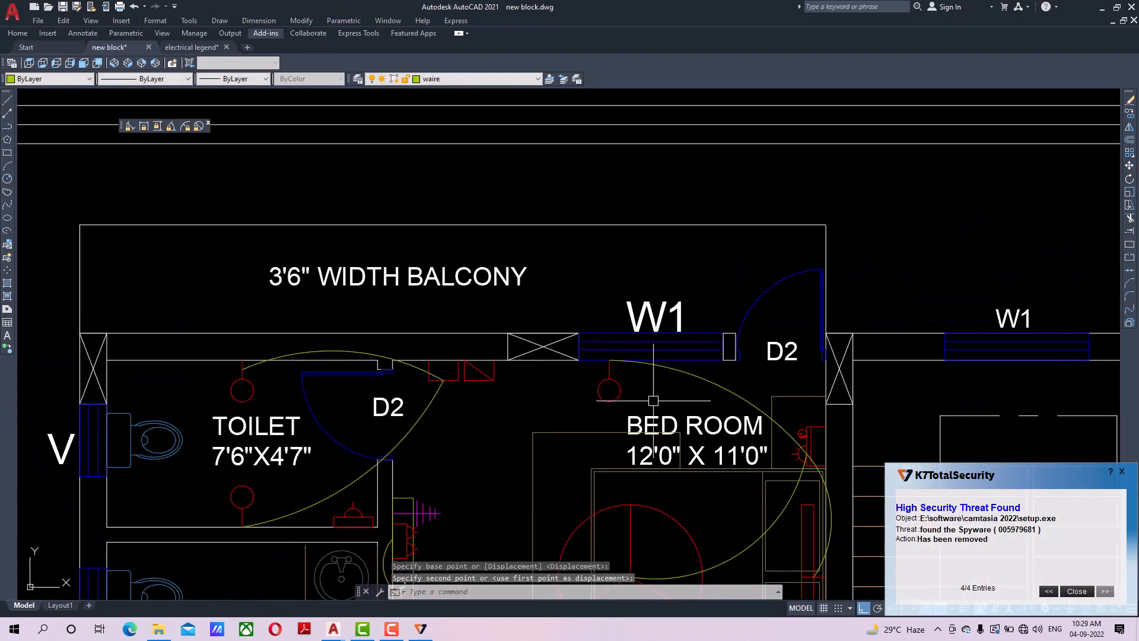
left_click(1122, 472)
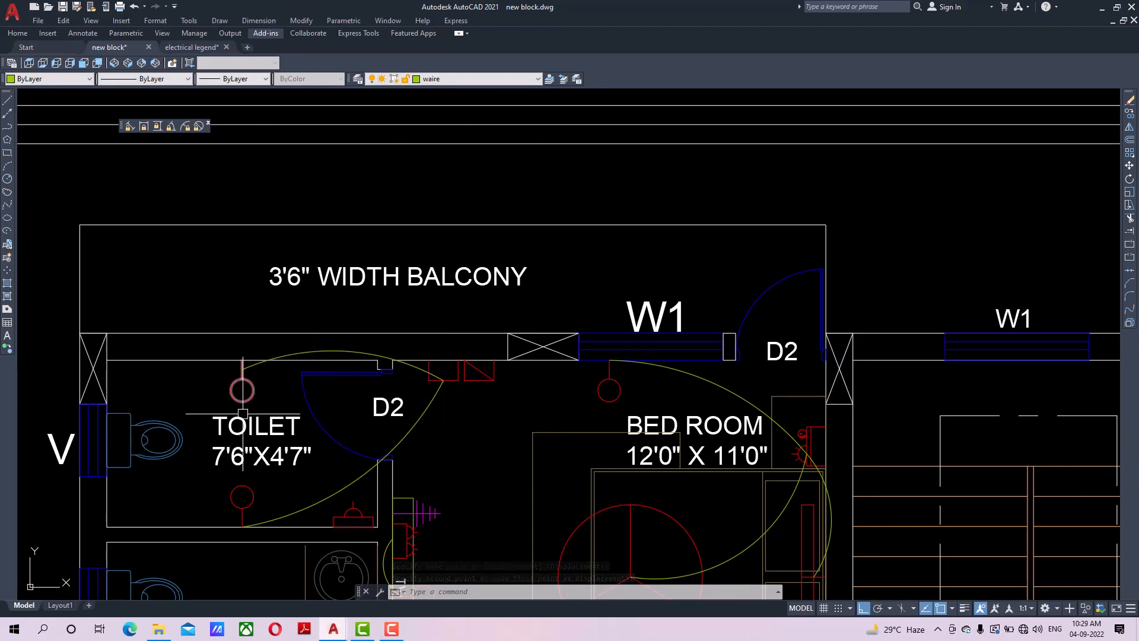
Draw a three-point arc as wiring from the bedroom's 16A switch to the 6A socket in the upper toilet.
scroll(491, 378, "down", 2)
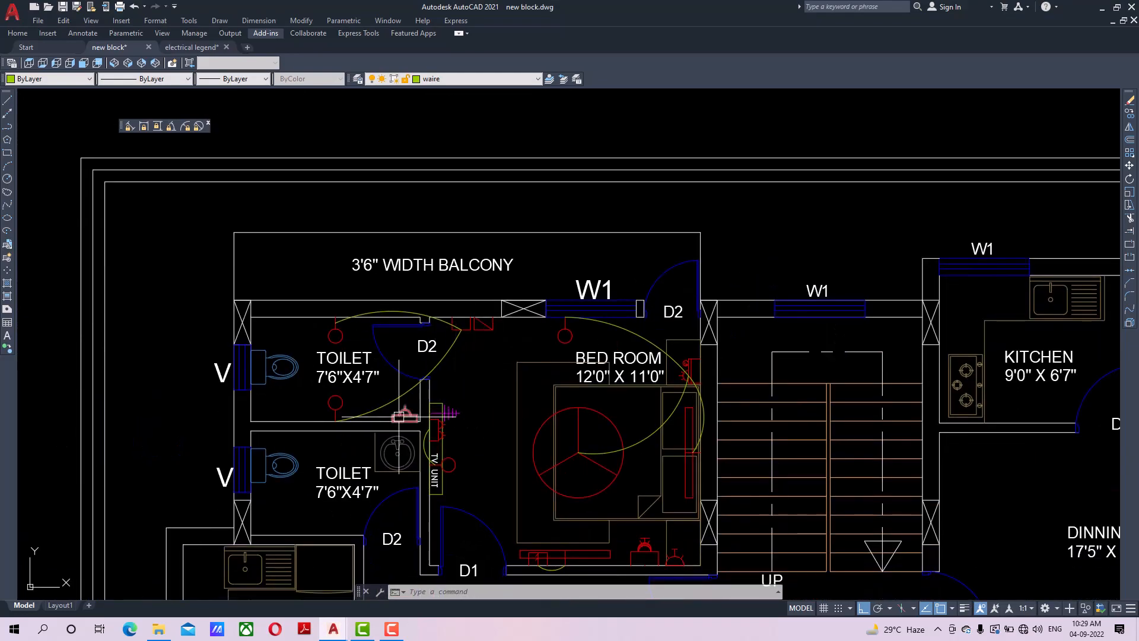
left_click(7, 166)
scroll(474, 338, "up", 2)
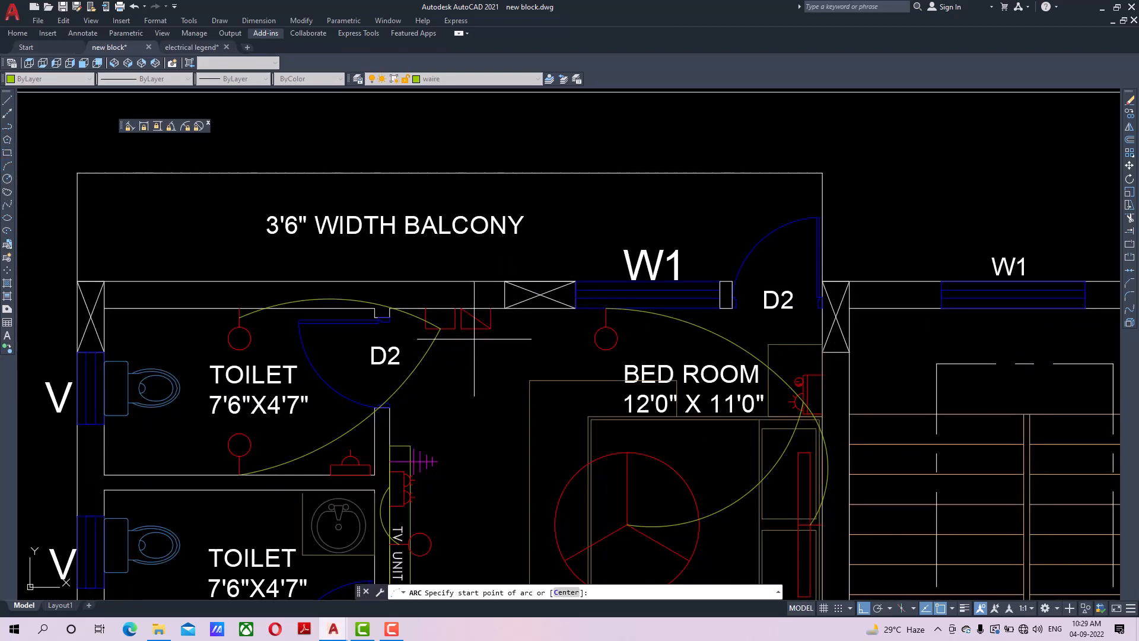
left_click(476, 328)
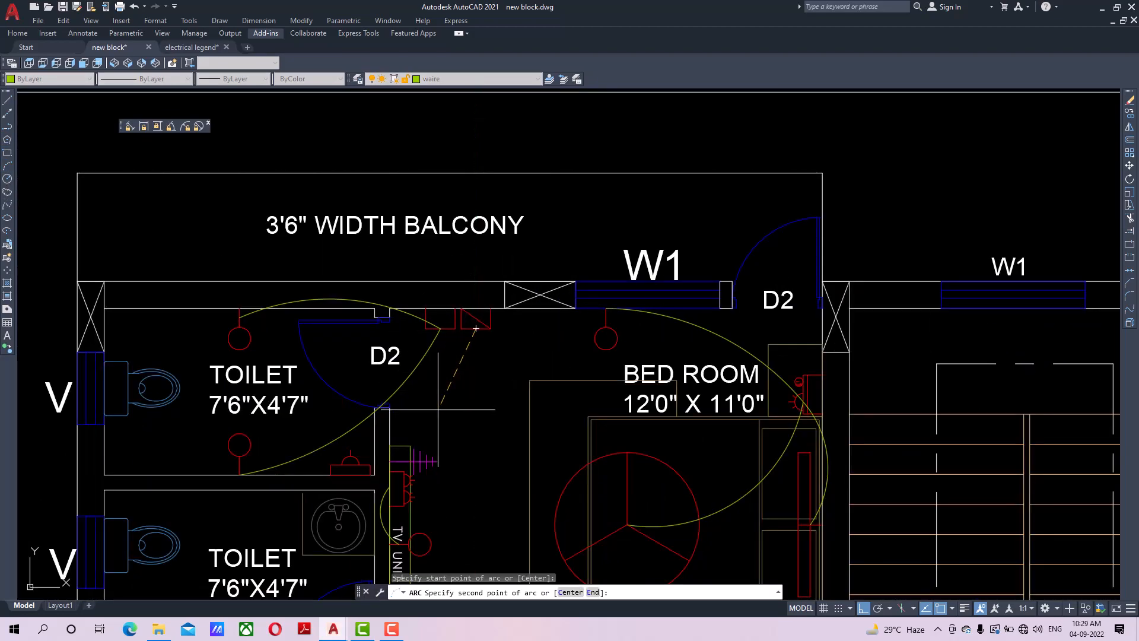
left_click(438, 408)
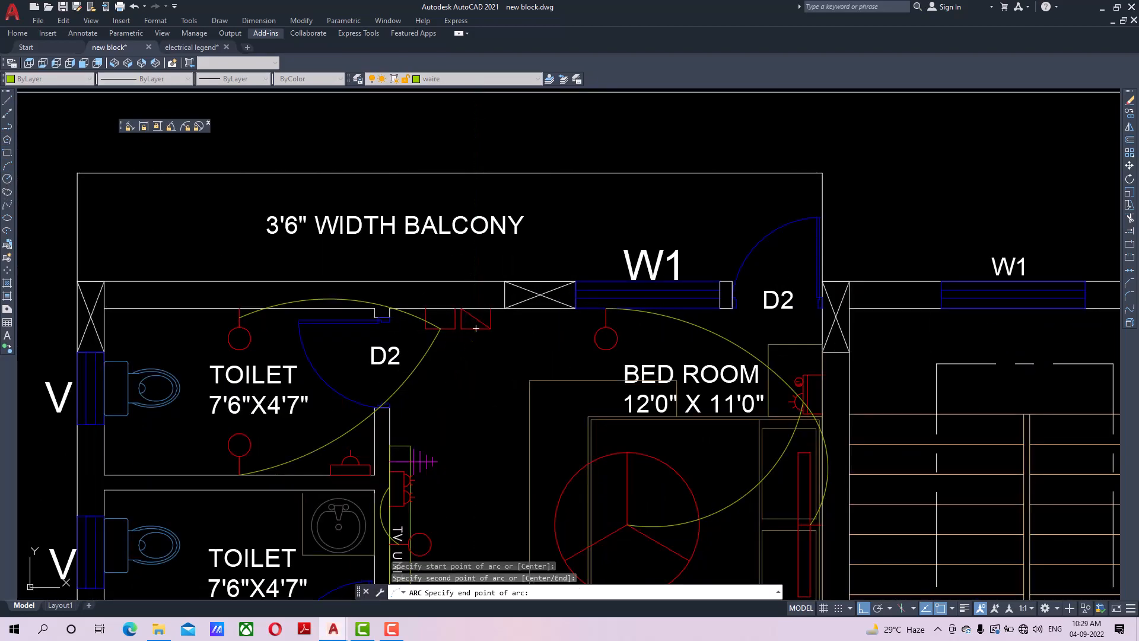
left_click(351, 465)
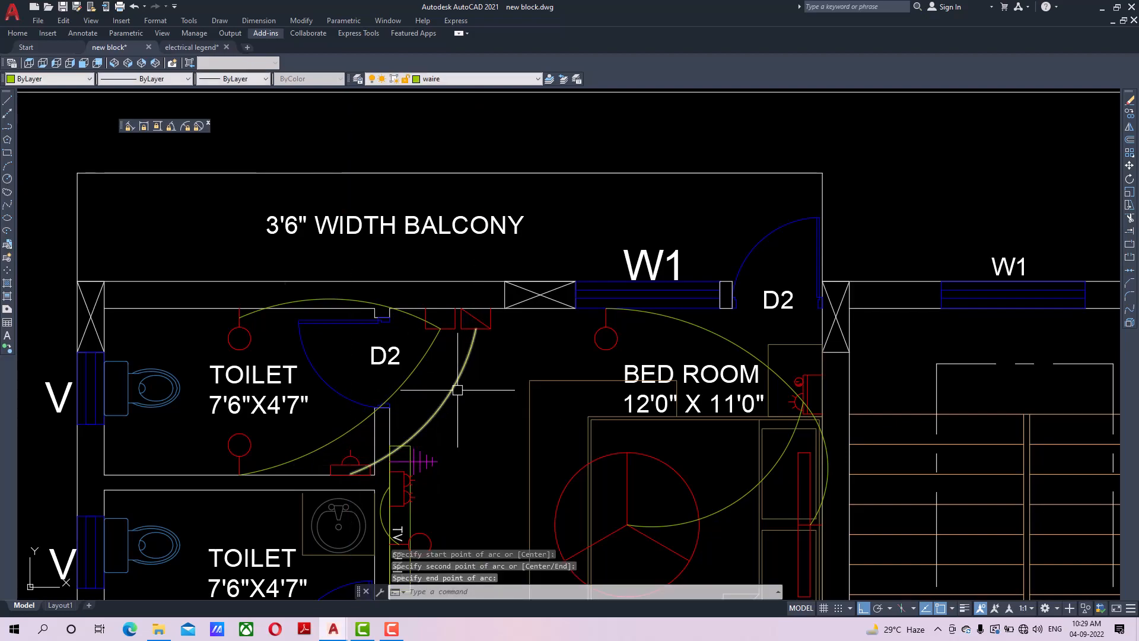
Flatten the new wiring arc slightly by stretching its midpoint inward toward the toilet door.
left_click(439, 413)
scroll(441, 414, "up", 2)
left_click(422, 421)
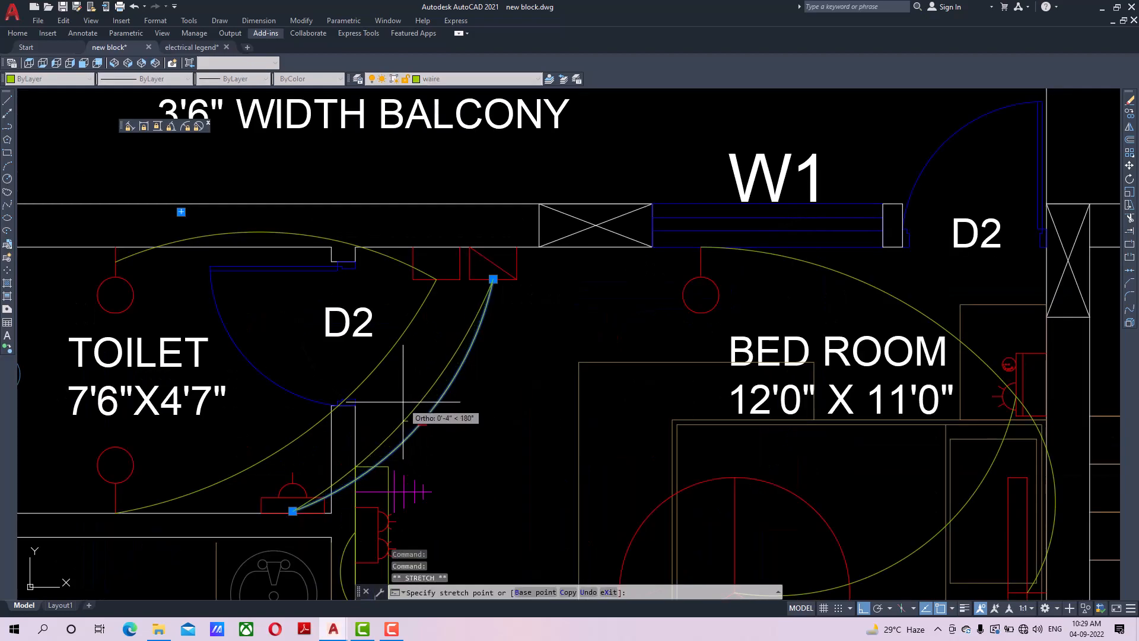
left_click(408, 409)
key("Escape")
scroll(484, 399, "down", 3)
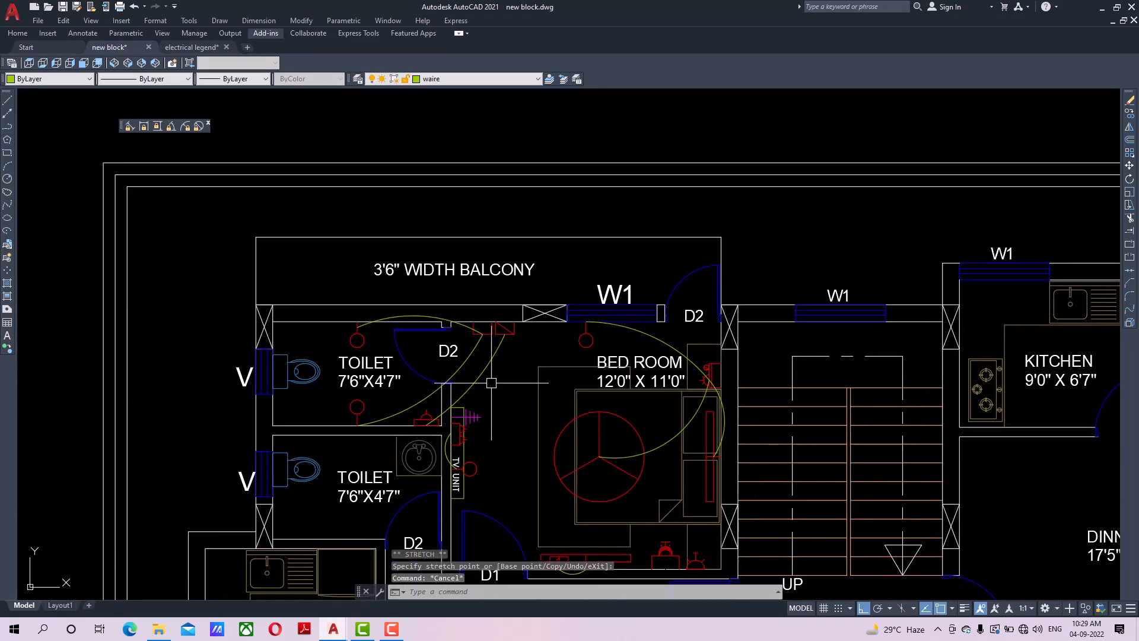
Copy the exhaust fan (150MM) symbol from the legend onto the outer edge of the upper toilet's ventilator, with Ortho off.
scroll(428, 442, "up", 1)
scroll(492, 441, "down", 6)
middle_click_drag(695, 440, 820, 345)
middle_click_drag(524, 463, 291, 235)
middle_click_drag(666, 470, 624, 366)
mouse_move(656, 429)
middle_mouse_down()
mouse_move(636, 364)
mouse_move(615, 394)
mouse_move(611, 502)
middle_mouse_up()
scroll(635, 365, "up", 2)
scroll(621, 348, "up", 3)
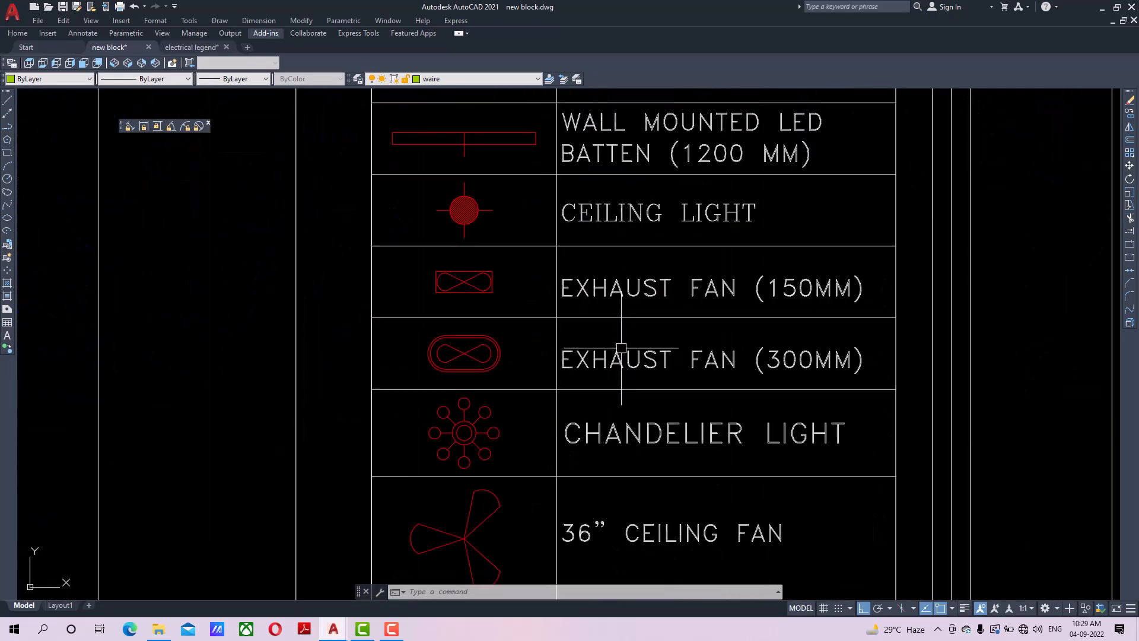
middle_click_drag(620, 347, 543, 350)
middle_click_drag(681, 377, 651, 385)
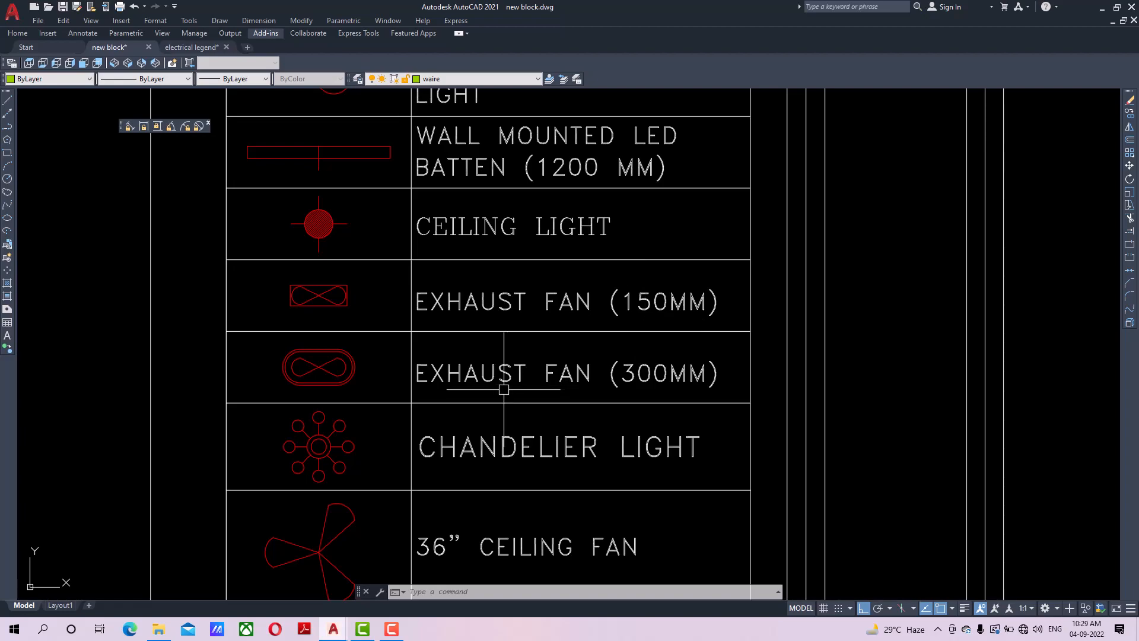
left_click(347, 297)
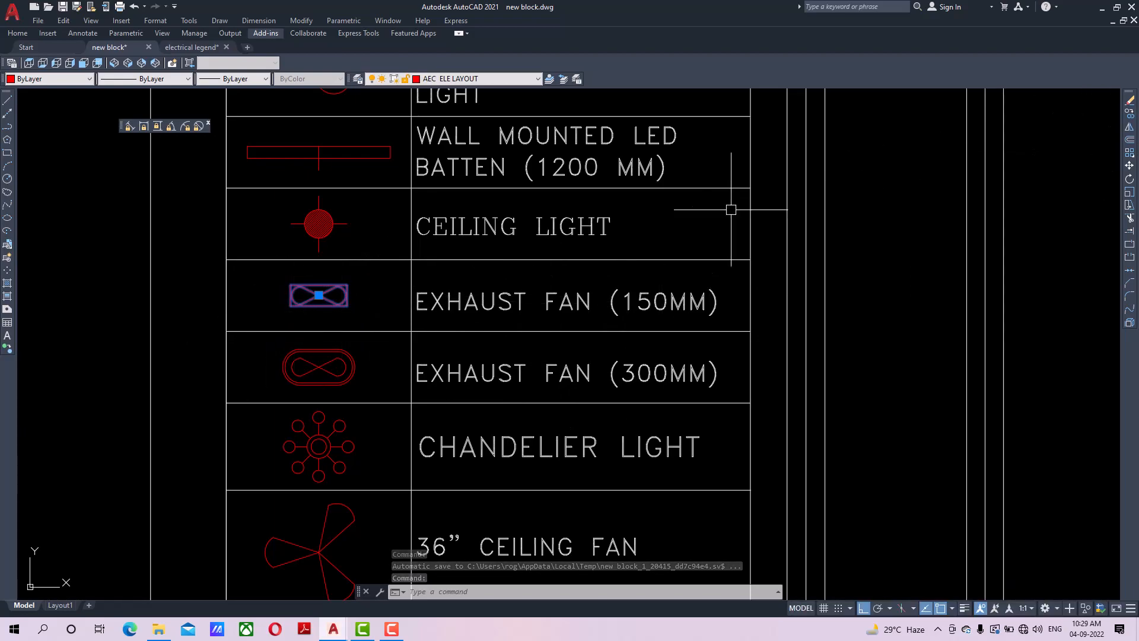
left_click(1130, 114)
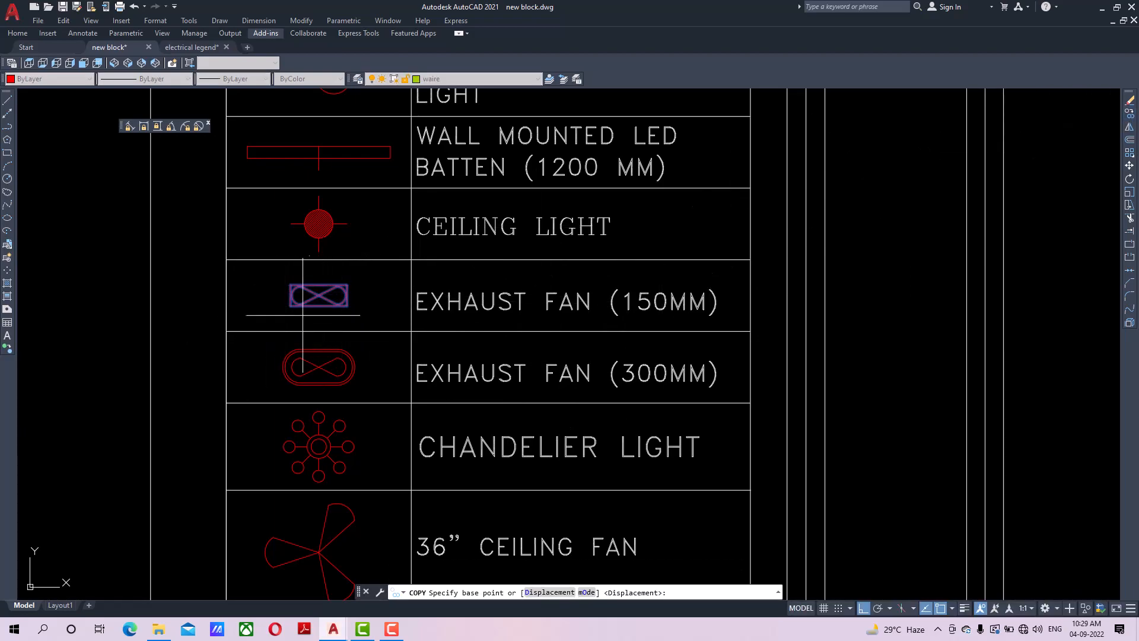
left_click(319, 305)
scroll(319, 305, "down", 10)
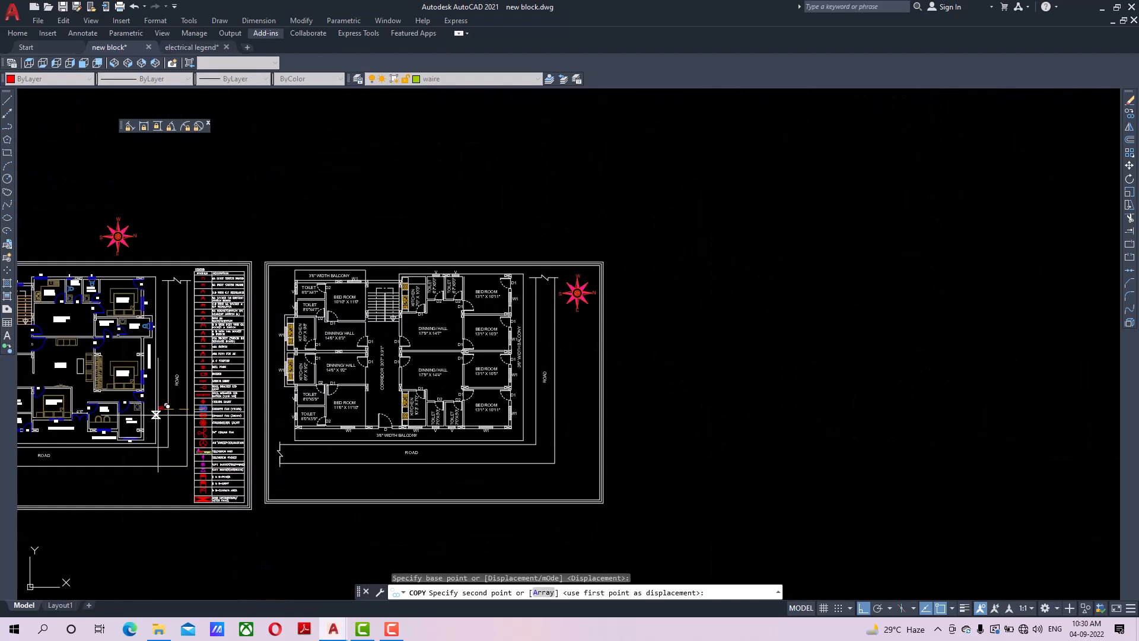
scroll(525, 408, "up", 2)
scroll(365, 284, "up", 12)
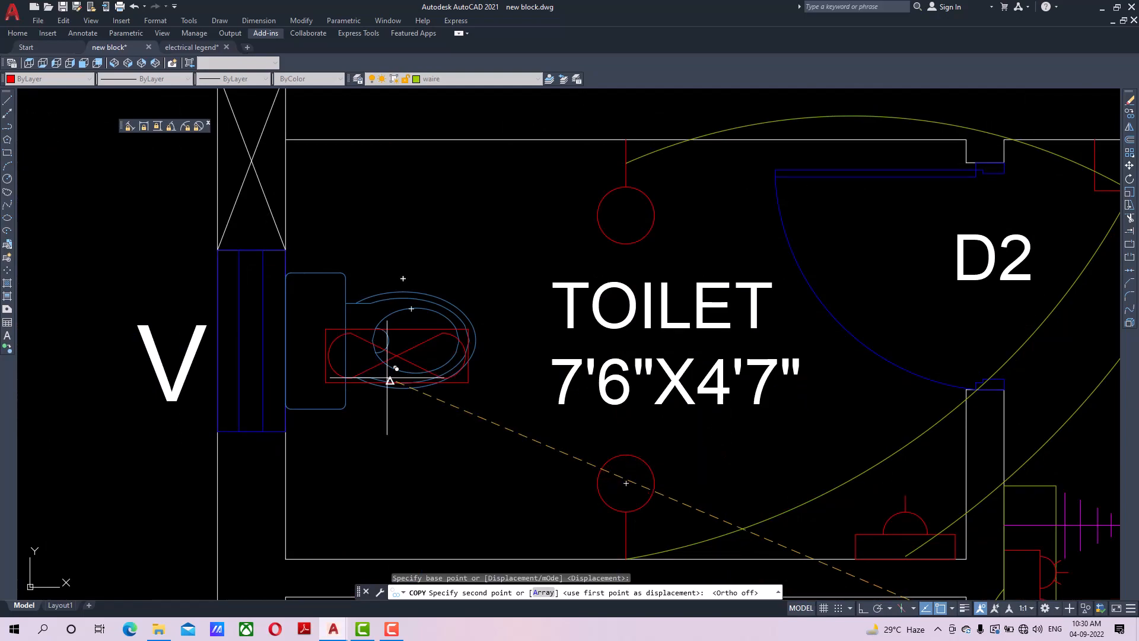
left_click(220, 343)
right_click(283, 299)
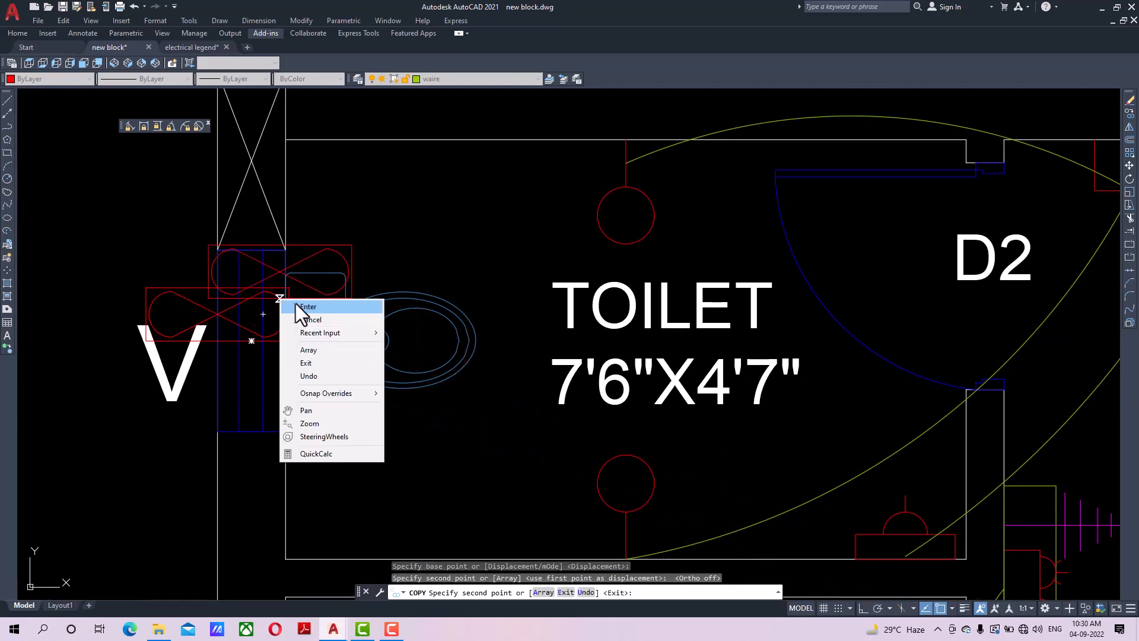
left_click(293, 304)
Rotate the copied exhaust fan 90 degrees clockwise about its lower edge's midpoint so it runs along the ventilator, with Ortho on.
left_click(254, 298)
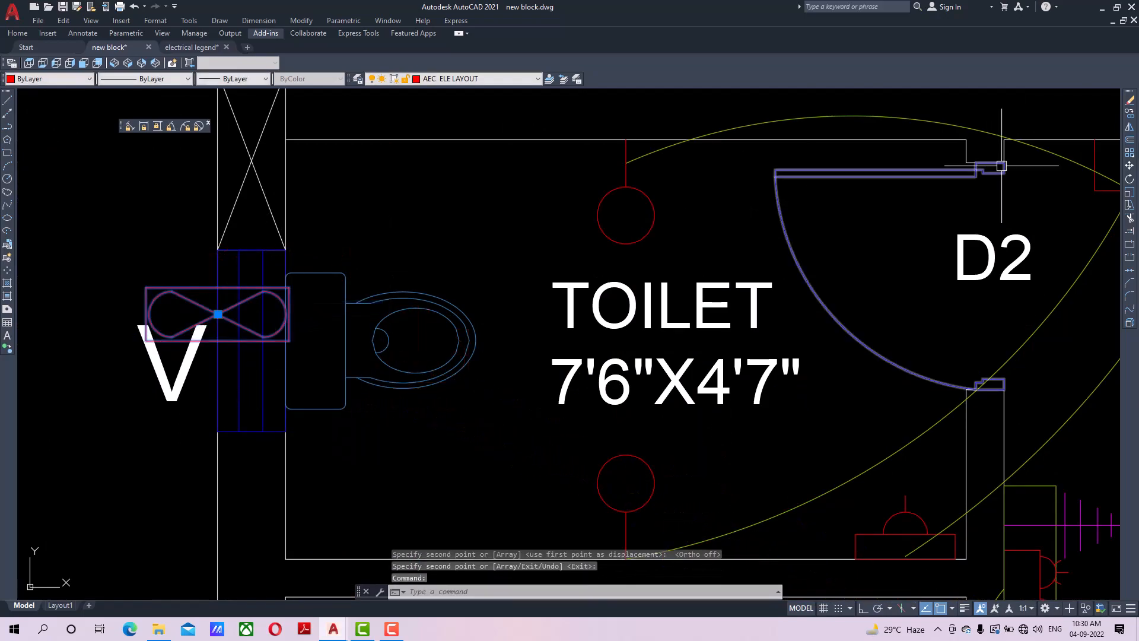
left_click(1129, 178)
left_click(217, 342)
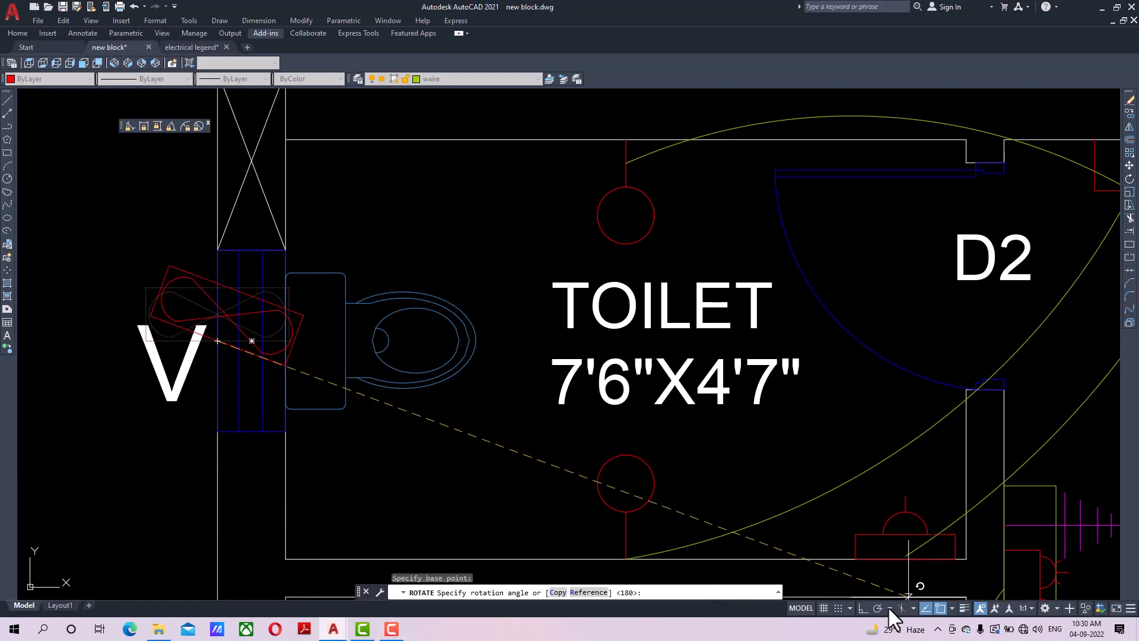
left_click(863, 610)
left_click(251, 466)
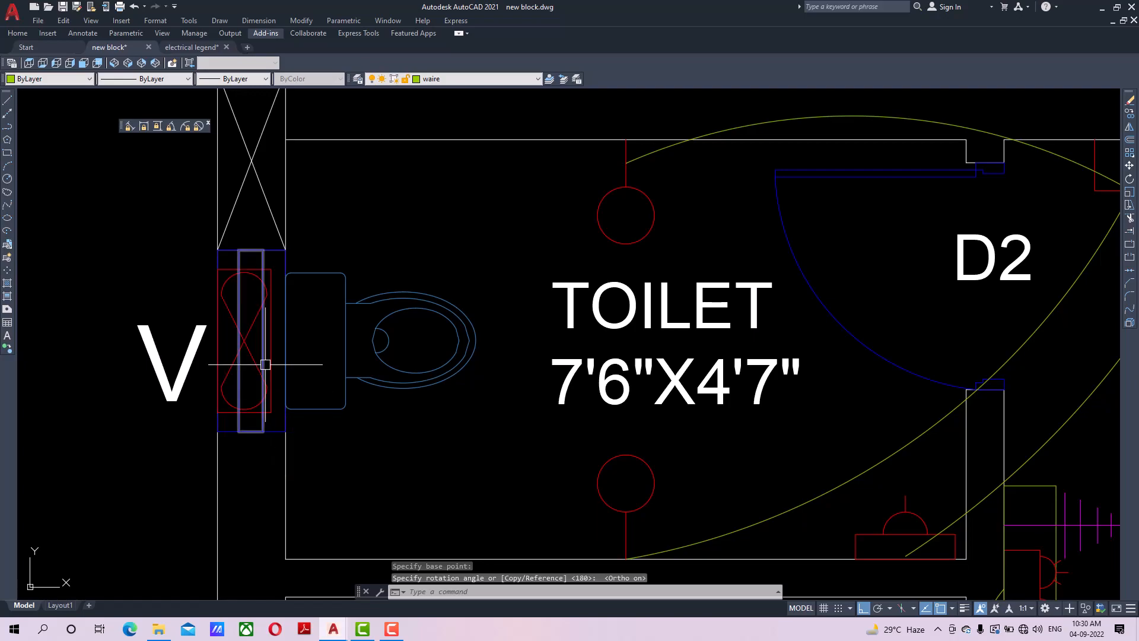
Move the rotated exhaust fan slightly inward to centre it within the ventilator's width, with Ortho off.
scroll(266, 366, "up", 2)
scroll(255, 362, "down", 2)
scroll(681, 424, "down", 8)
mouse_move(681, 424)
middle_mouse_down()
mouse_move(467, 408)
mouse_move(413, 383)
mouse_move(745, 400)
middle_mouse_up()
scroll(328, 339, "up", 5)
scroll(328, 339, "up", 6)
left_click(292, 332)
left_click(1129, 166)
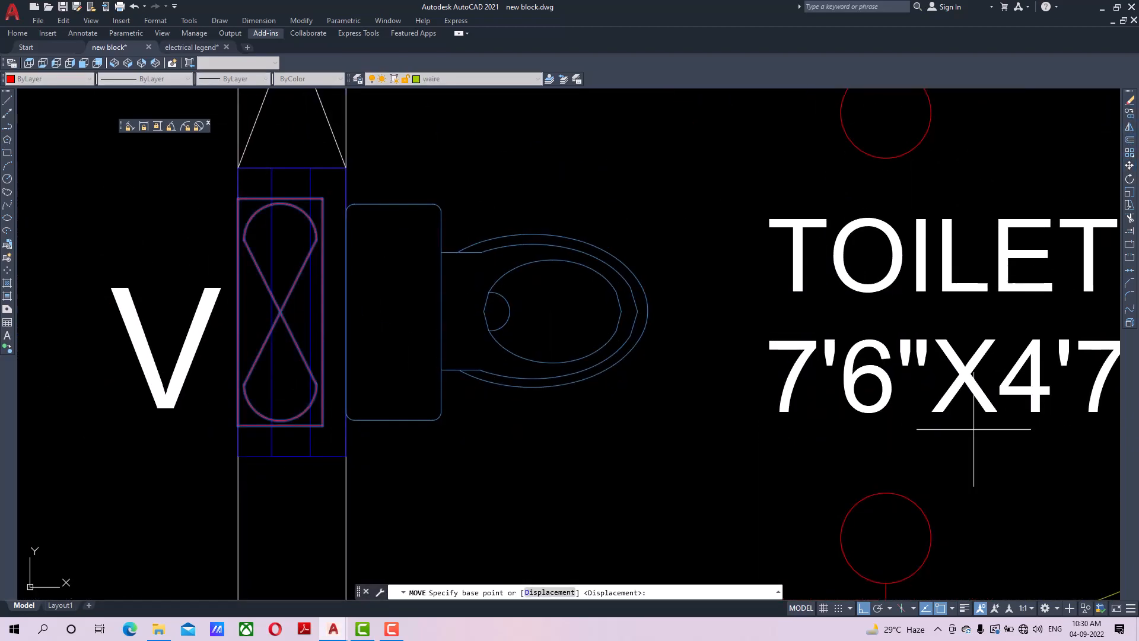
left_click(865, 608)
left_click(529, 479)
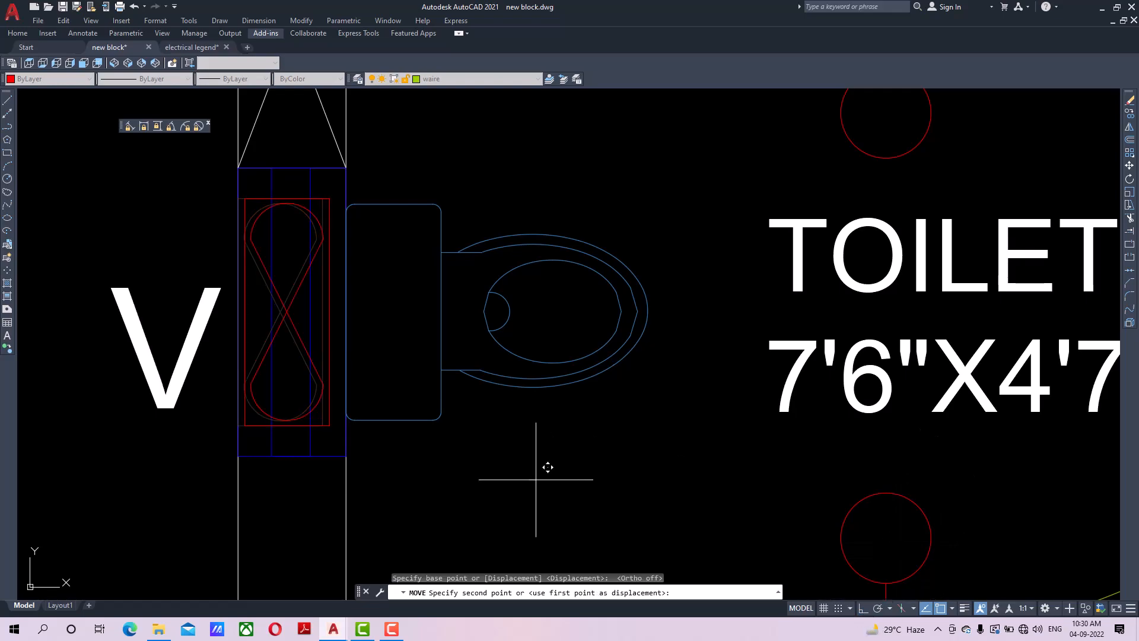
left_click(537, 477)
Draw a three-point arc as wiring from the bedroom's 16A switch to the exhaust fan in the upper toilet.
scroll(465, 418, "down", 4)
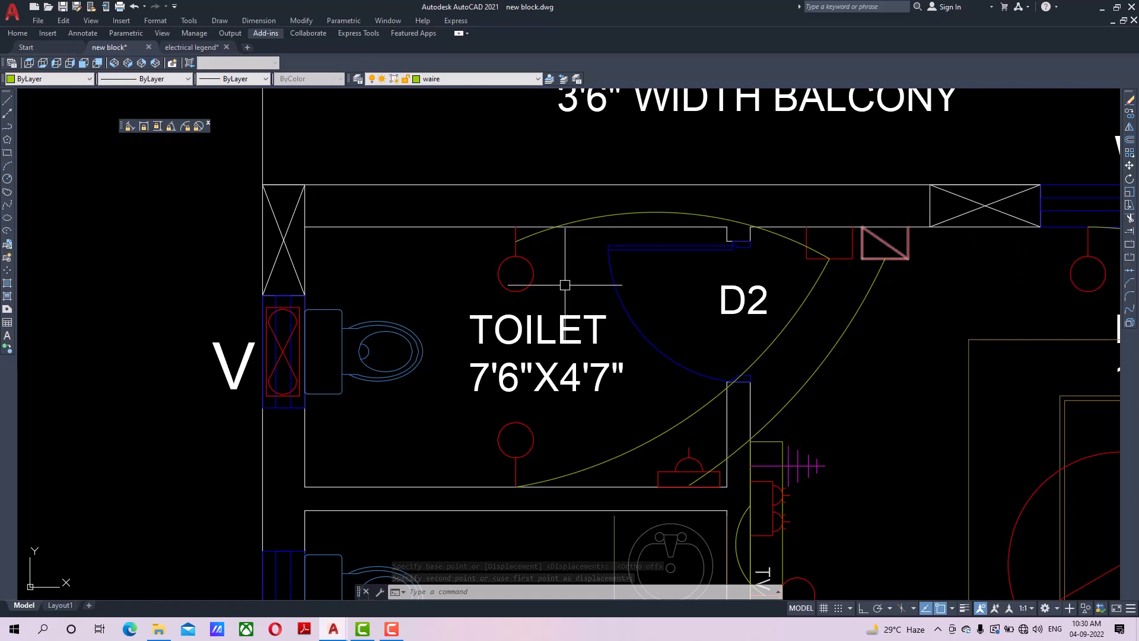
left_click(6, 166)
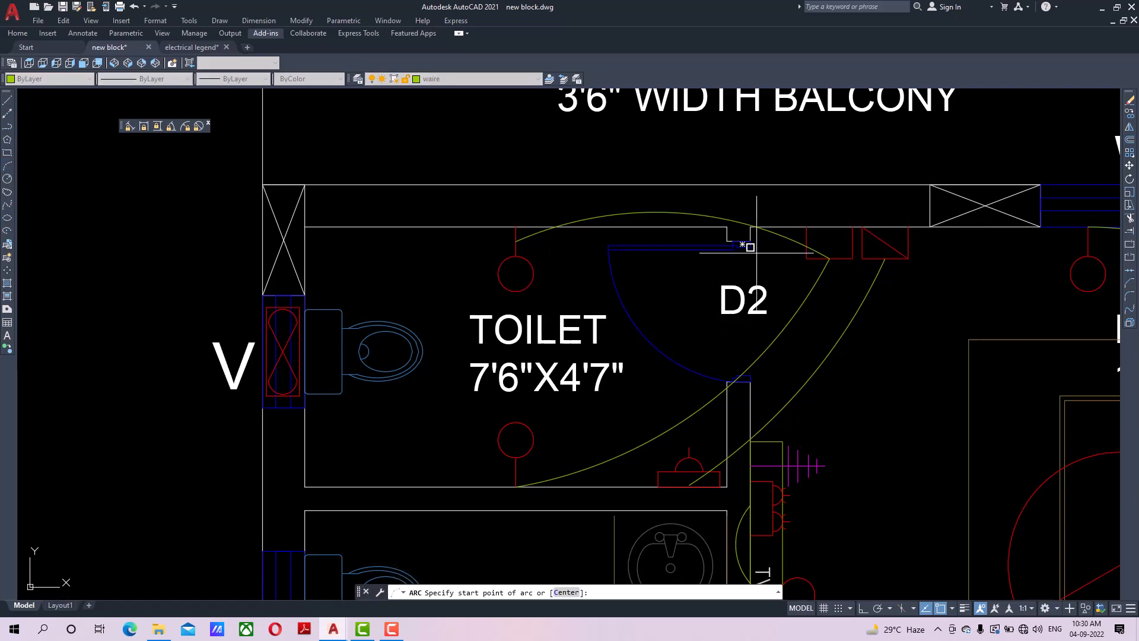
left_click(884, 259)
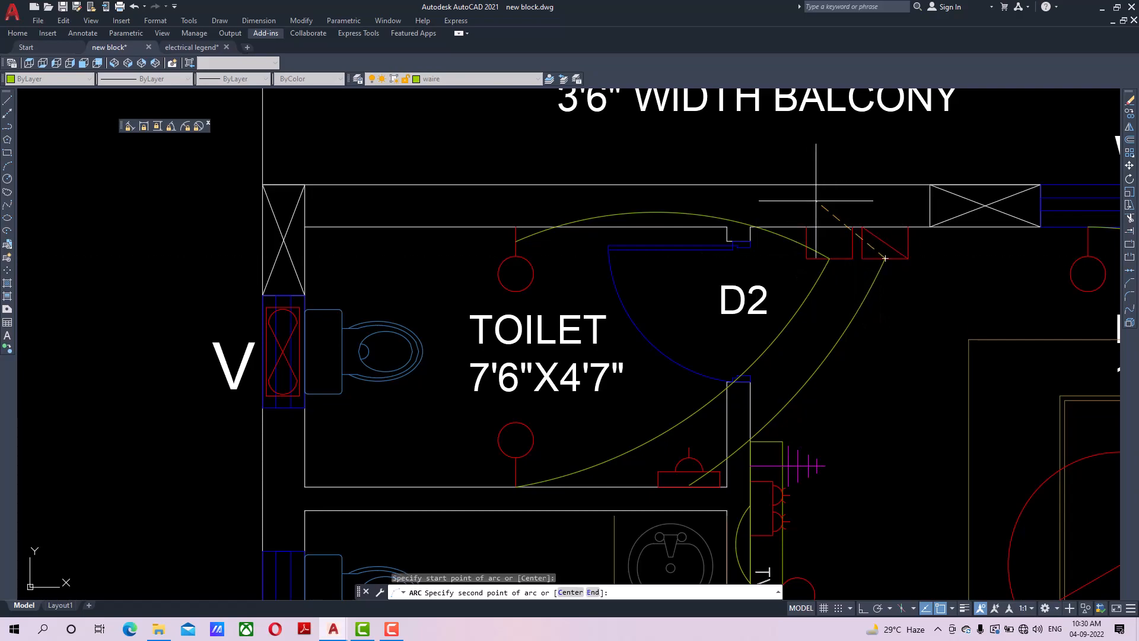
left_click(756, 202)
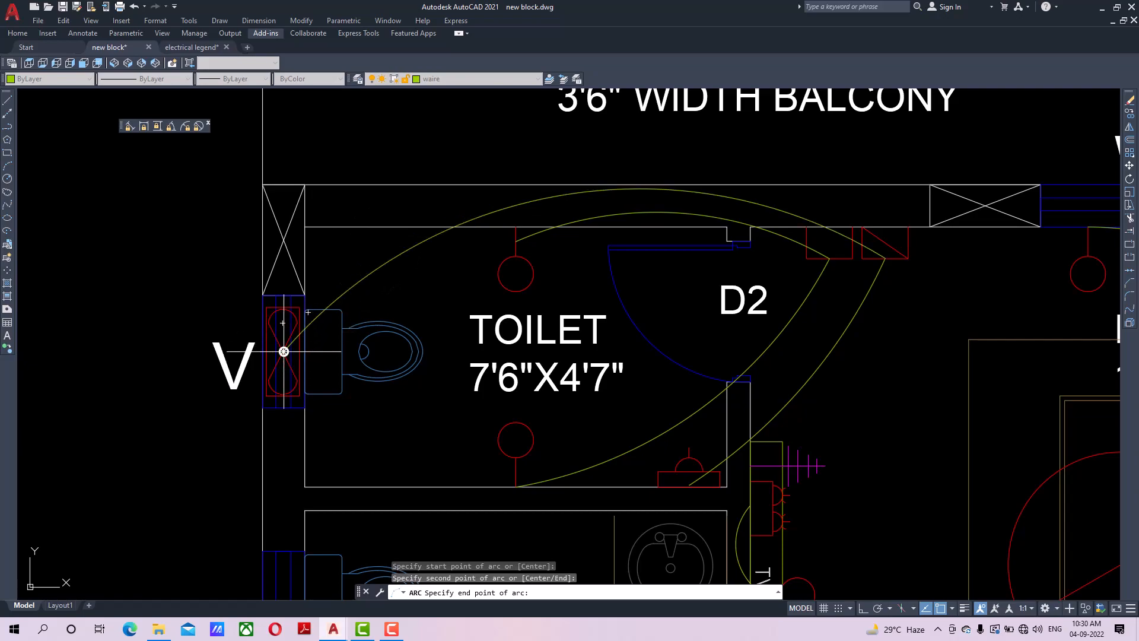
left_click(309, 345)
Flatten the exhaust fan's wiring arc slightly by stretching its midpoint down toward the toilet.
scroll(665, 178, "up", 2)
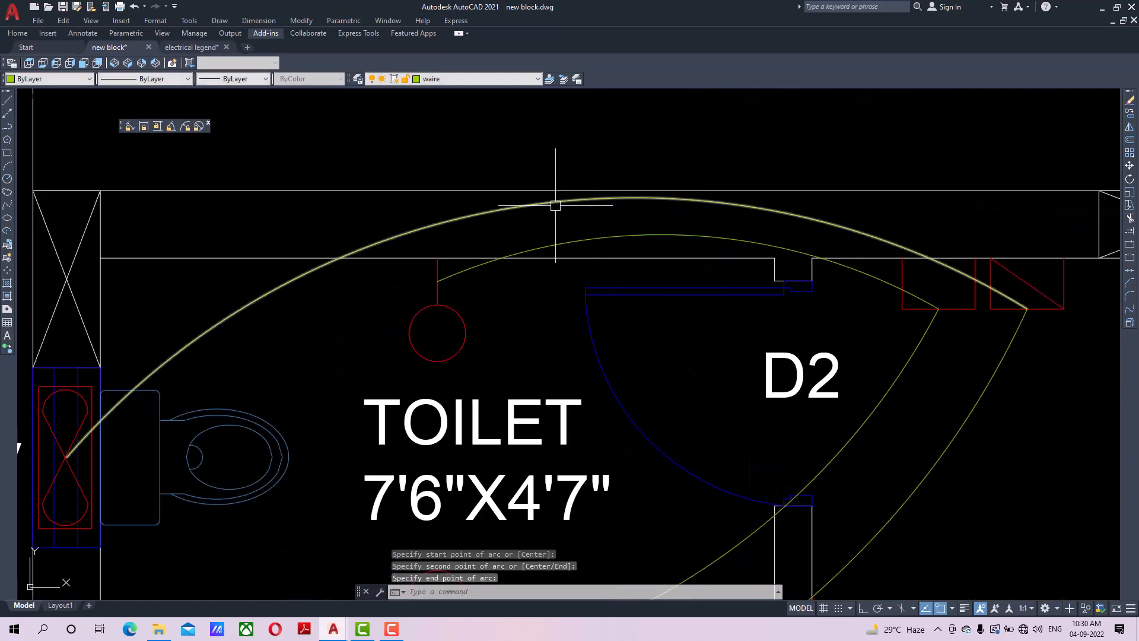
left_click(561, 203)
left_click(519, 206)
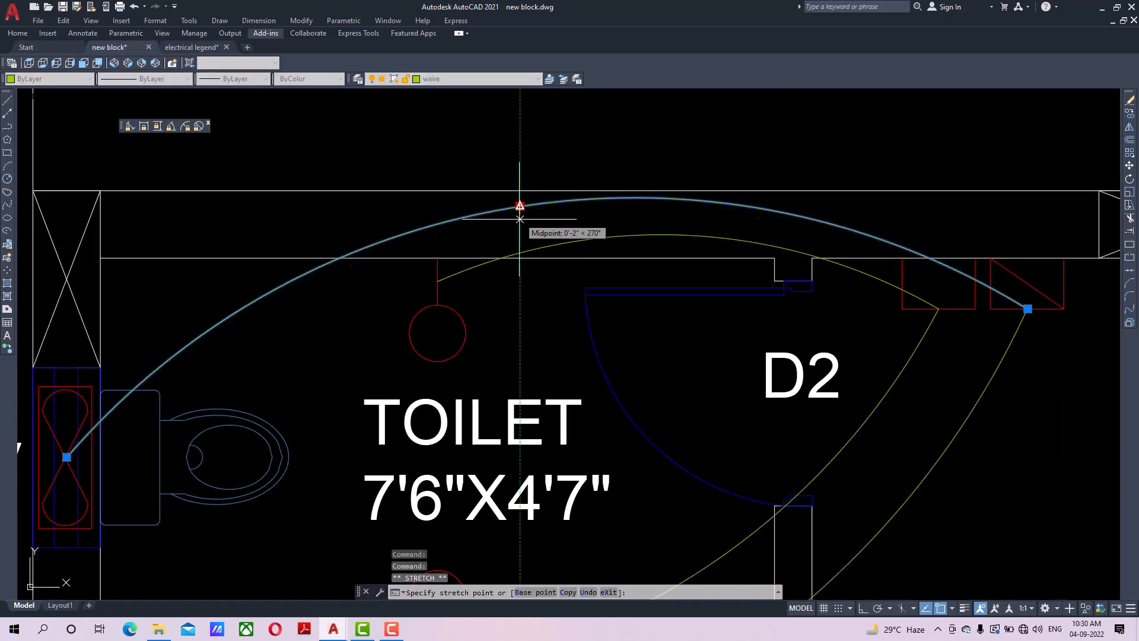
scroll(795, 325, "down", 2)
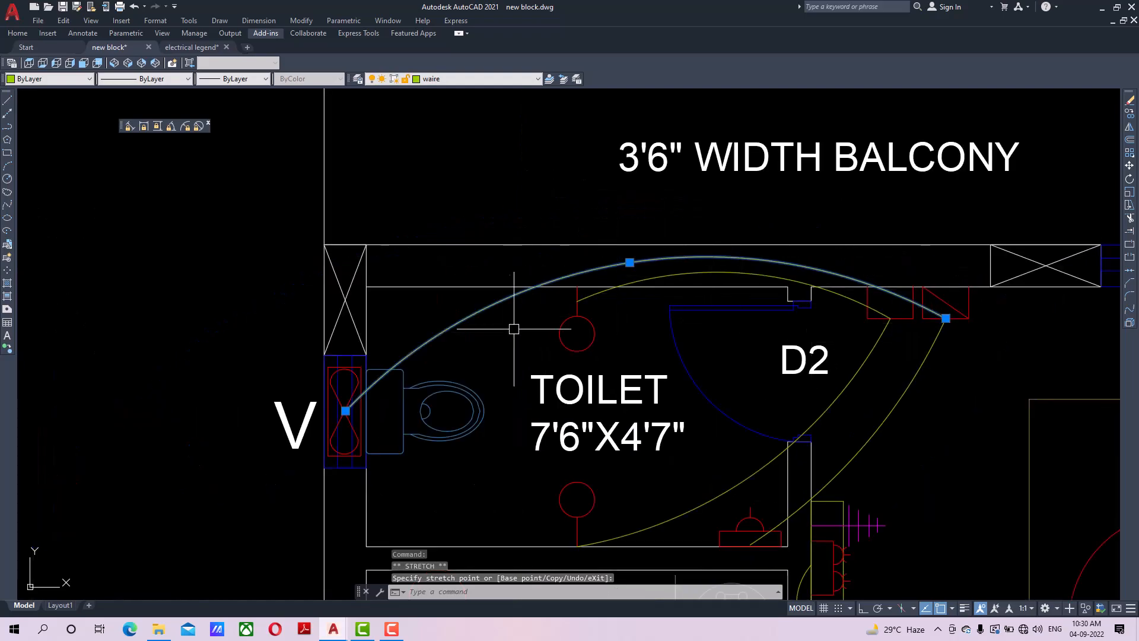
scroll(522, 297, "down", 6)
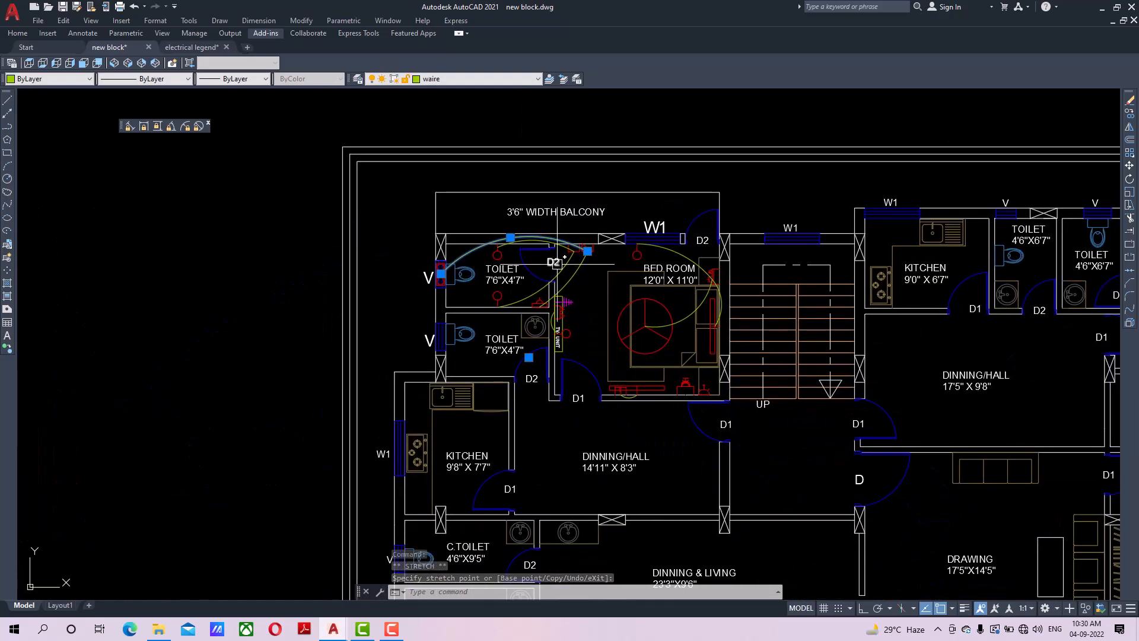
key("Escape")
middle_click_drag(560, 264, 506, 266)
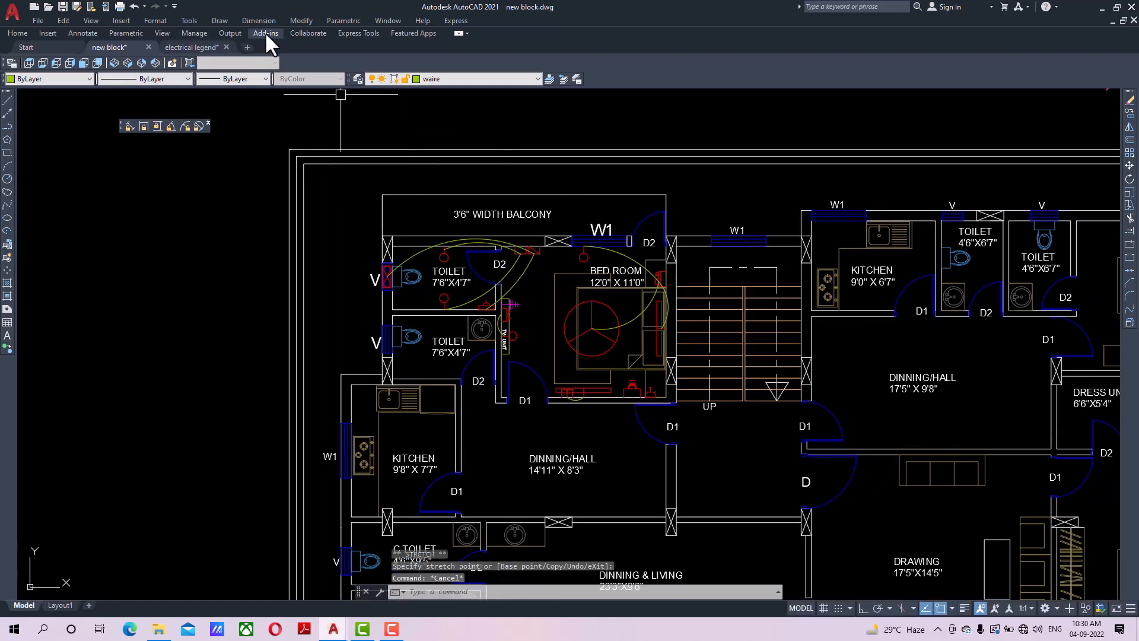
Examine the toilet and kitchen wiring in the electrical legend drawing, and return to the new block drawing.
left_click(172, 44)
scroll(568, 409, "down", 8)
middle_click_drag(710, 417, 420, 272)
scroll(744, 267, "up", 4)
middle_click_drag(744, 267, 568, 241)
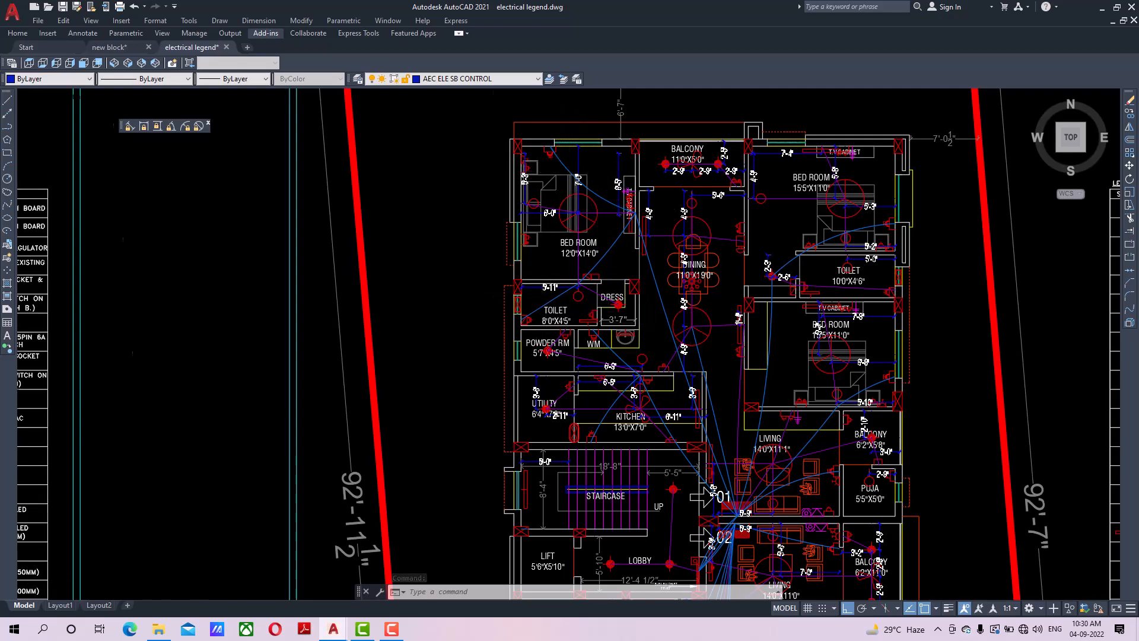
scroll(691, 359, "up", 4)
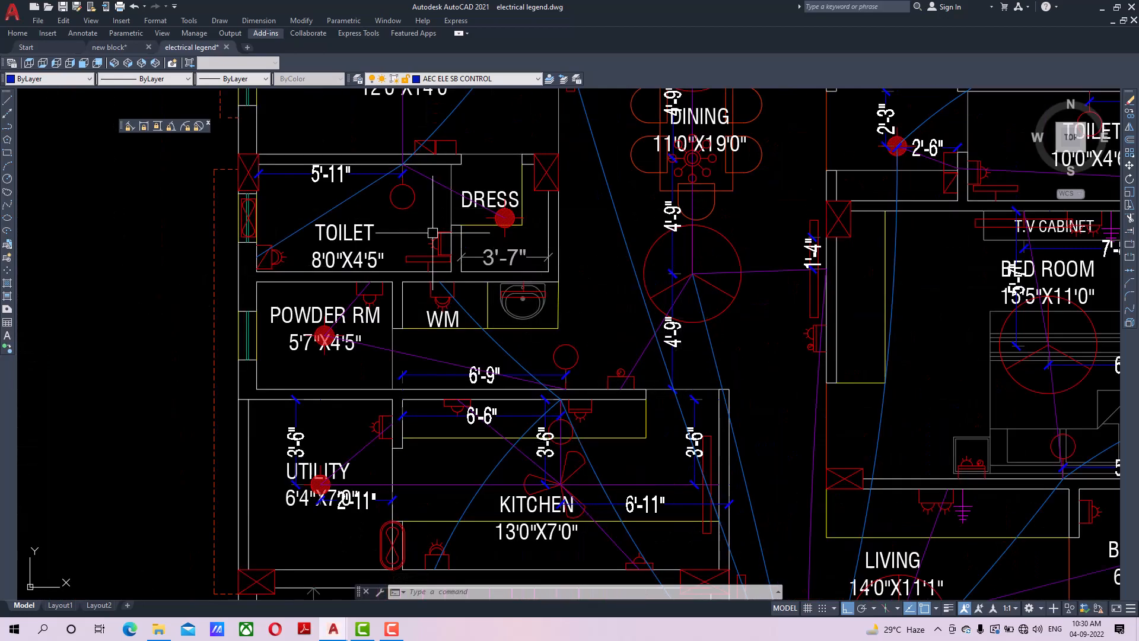
scroll(433, 232, "down", 5)
left_click(116, 47)
Flatten the wiring arc between the light switch board and the toilet's upper wall light by stretching its midpoint downward.
scroll(395, 296, "up", 5)
scroll(422, 257, "up", 5)
left_click(381, 161)
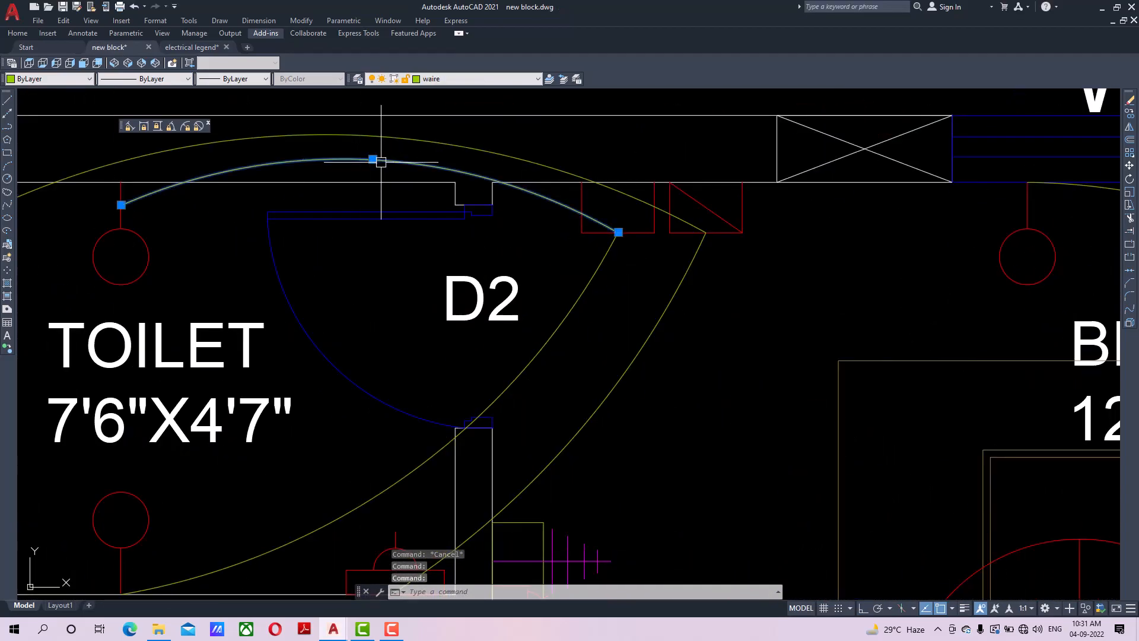
left_click(373, 159)
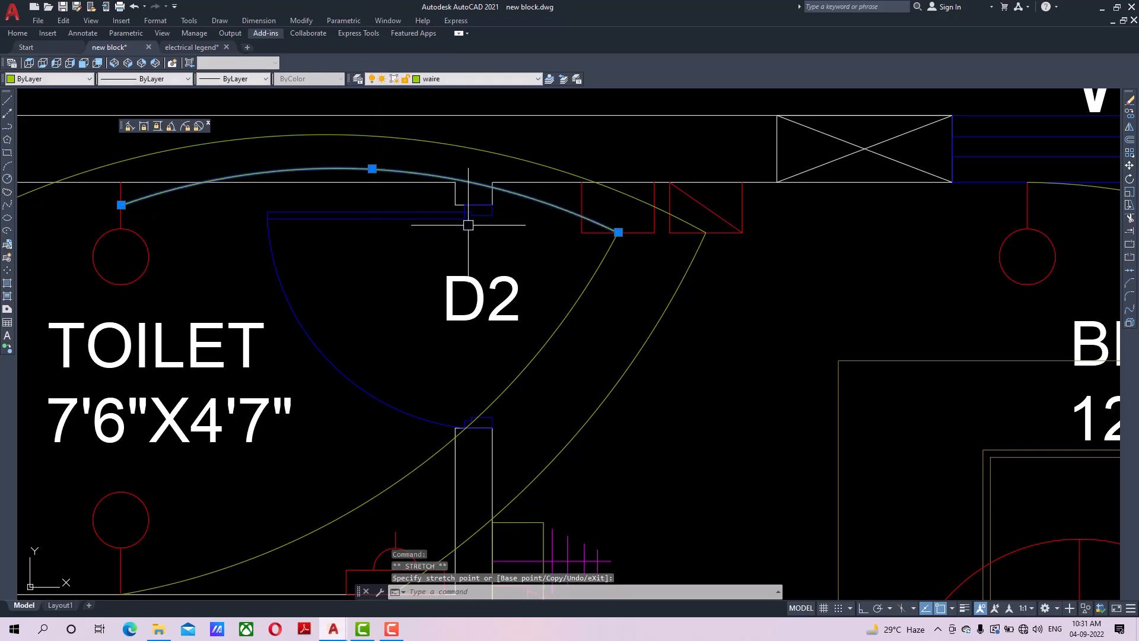
key("Escape")
scroll(469, 225, "down", 6)
scroll(555, 277, "up", 2)
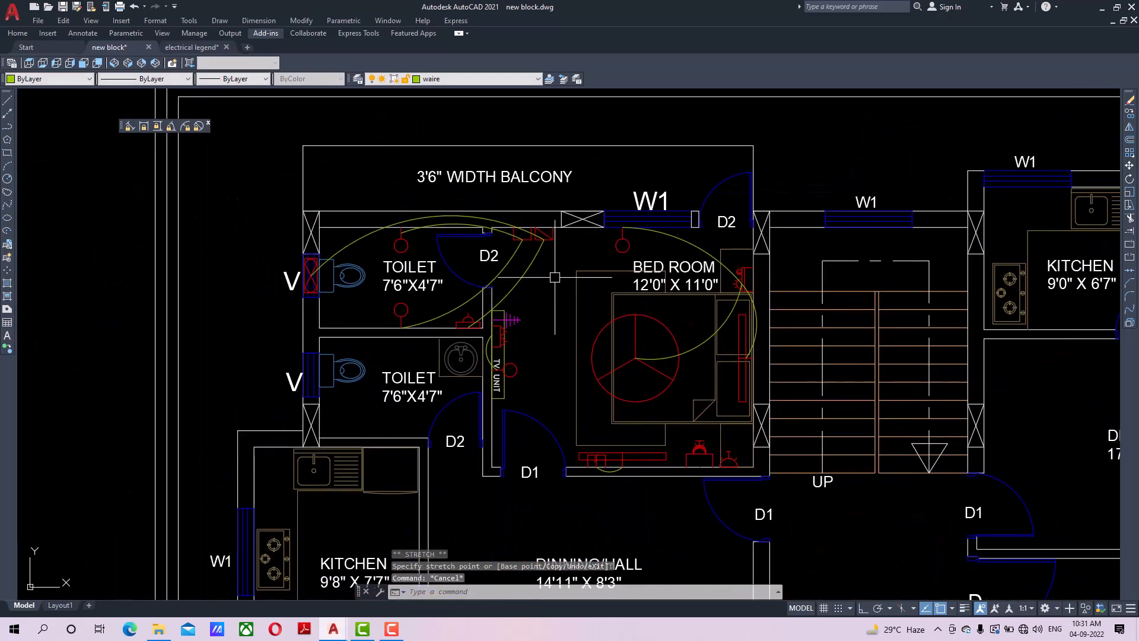
Copy the mirror light symbol from the legend onto the upper toilet's lower wall, beside the 6A socket.
scroll(519, 324, "down", 5)
mouse_move(659, 358)
middle_mouse_down()
mouse_move(260, 354)
mouse_move(442, 334)
middle_mouse_up()
scroll(566, 325, "up", 3)
middle_click_drag(517, 365, 509, 172)
middle_click_drag(537, 389, 531, 261)
middle_click_drag(501, 369, 502, 356)
scroll(502, 356, "up", 4)
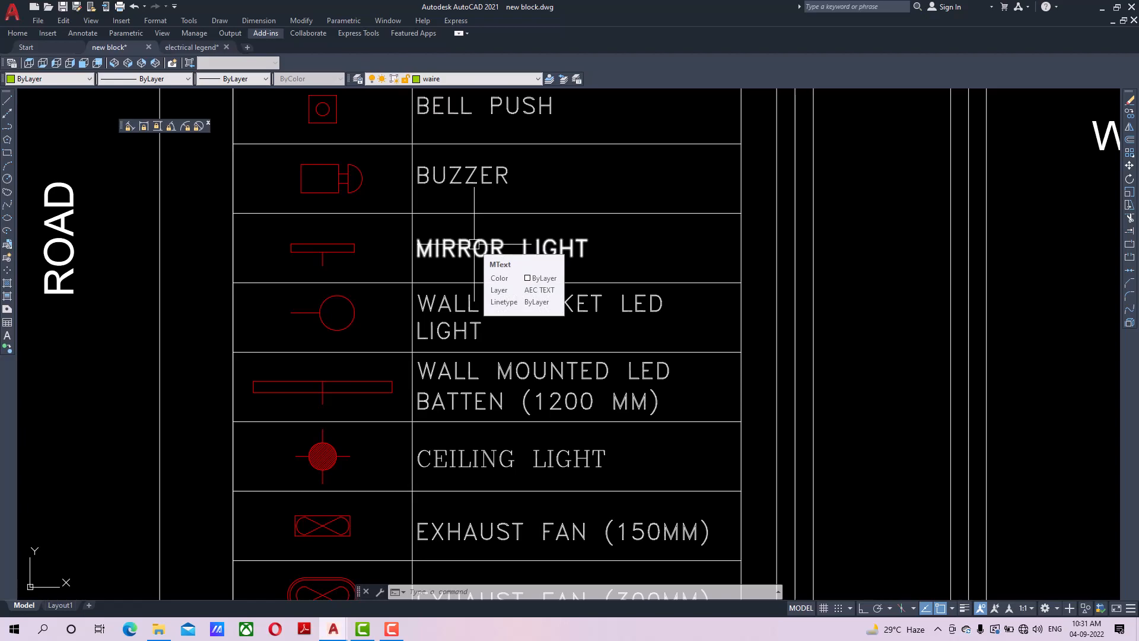
left_click(337, 254)
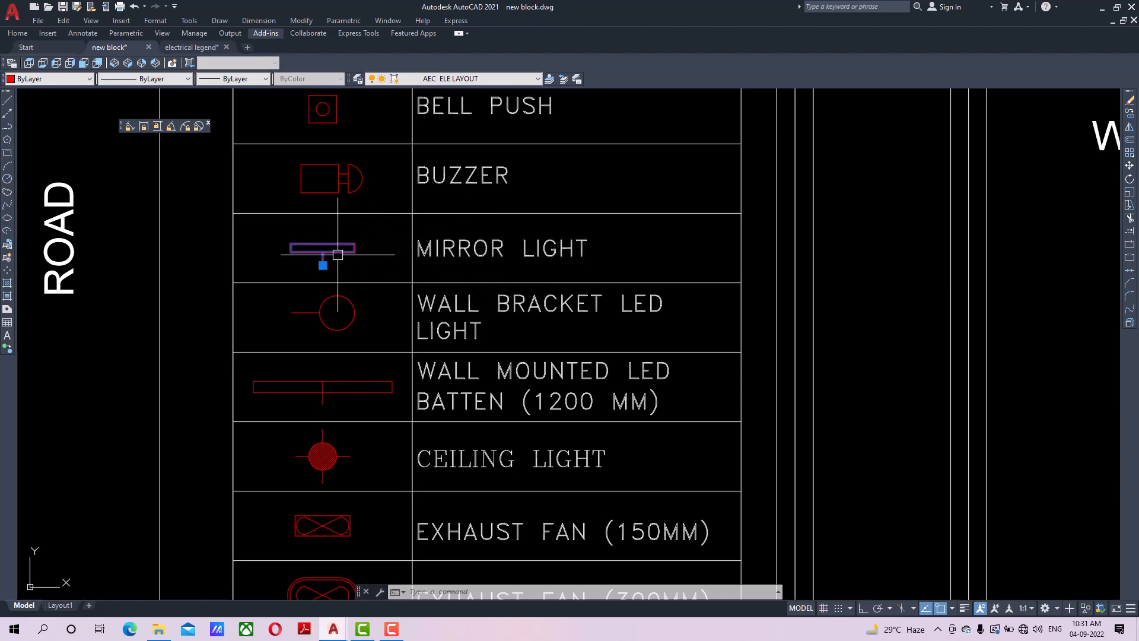
left_click(1130, 114)
left_click(323, 264)
scroll(99, 270, "down", 2)
middle_click_drag(220, 437, 698, 462)
scroll(242, 303, "down", 1)
middle_click_drag(193, 291, 708, 372)
scroll(416, 216, "up", 10)
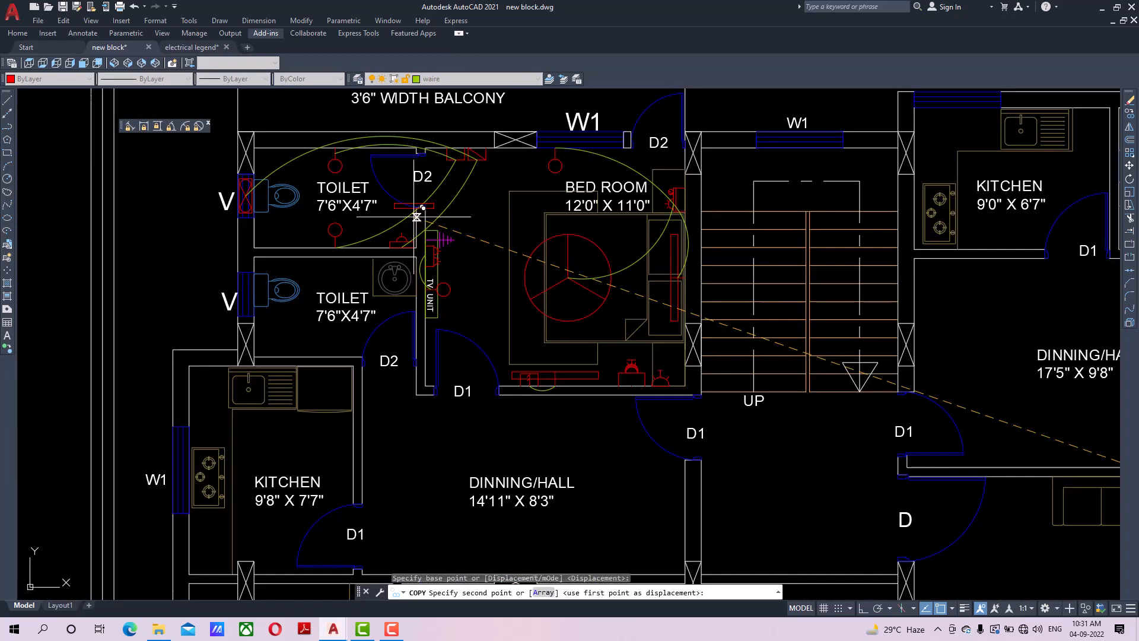
scroll(378, 264, "down", 1)
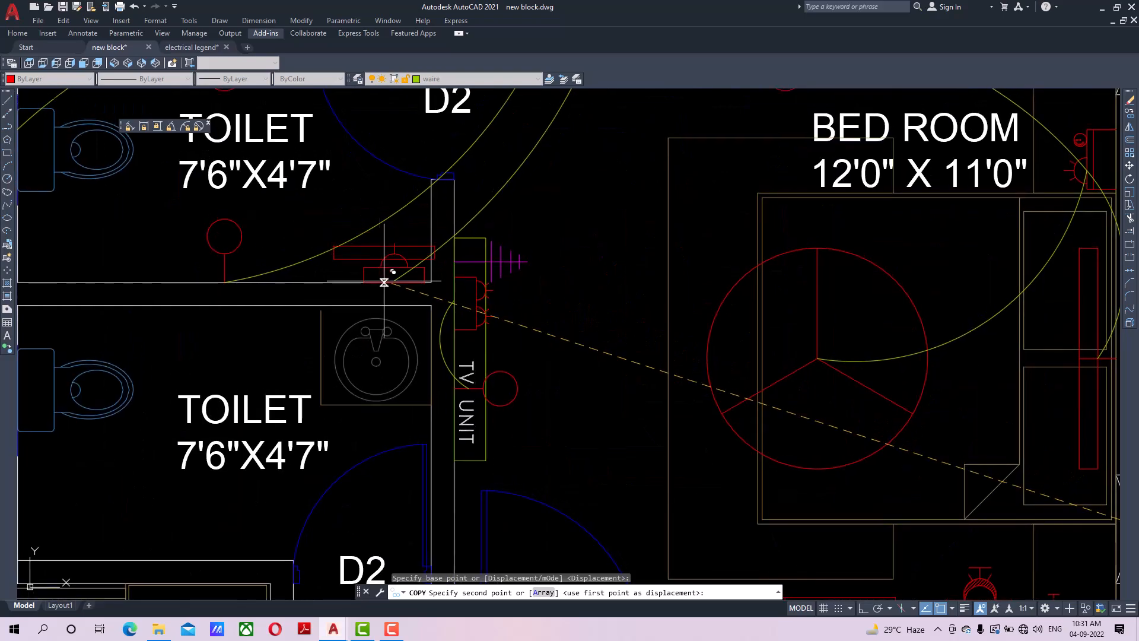
scroll(387, 280, "up", 3)
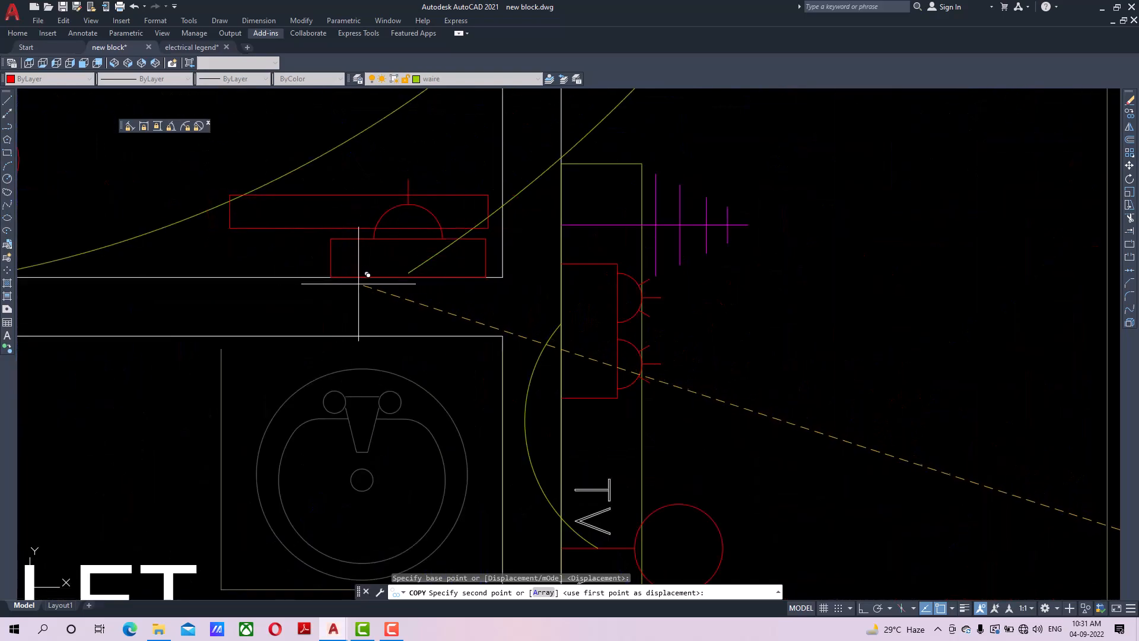
scroll(363, 277, "down", 5)
middle_click_drag(343, 269, 440, 313)
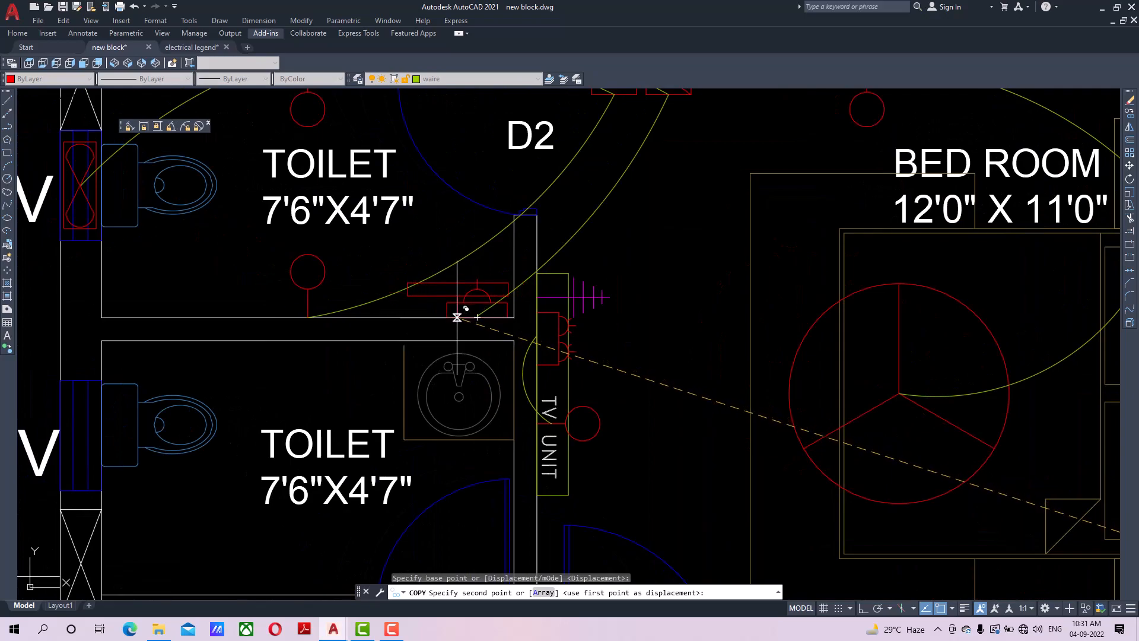
left_click(439, 318)
right_click(451, 263)
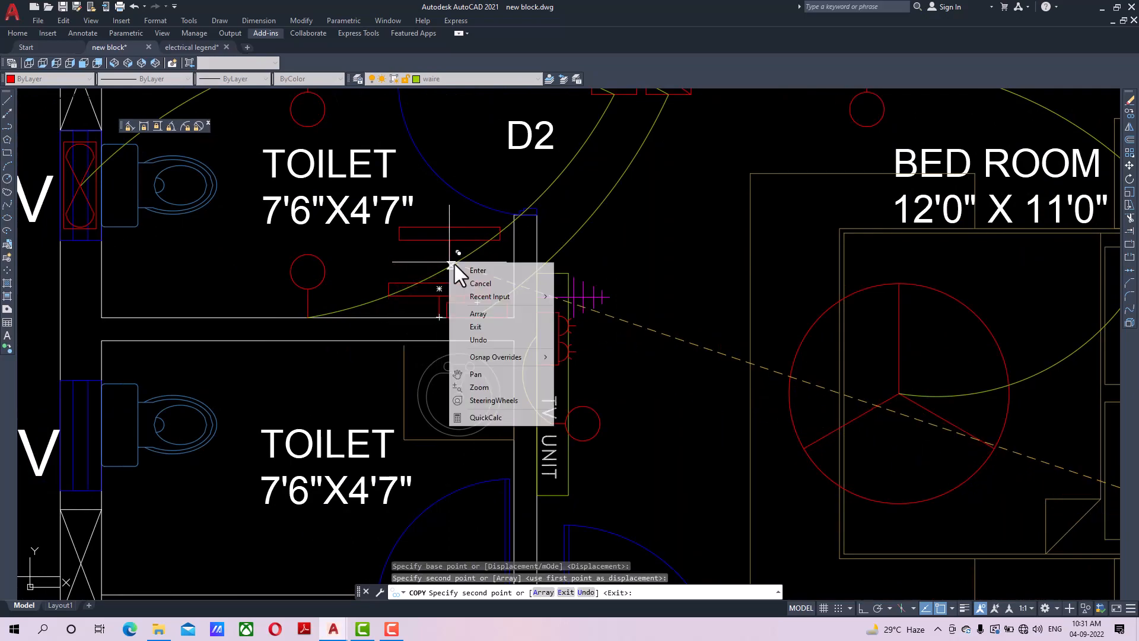
left_click(457, 269)
scroll(474, 228, "up", 4)
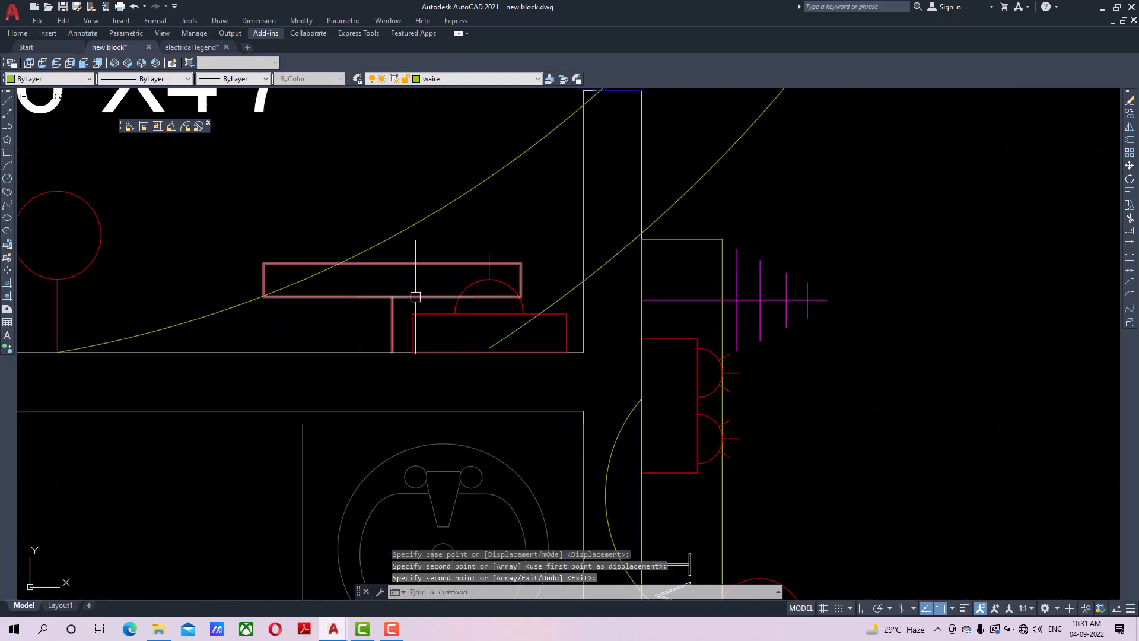
scroll(416, 296, "down", 2)
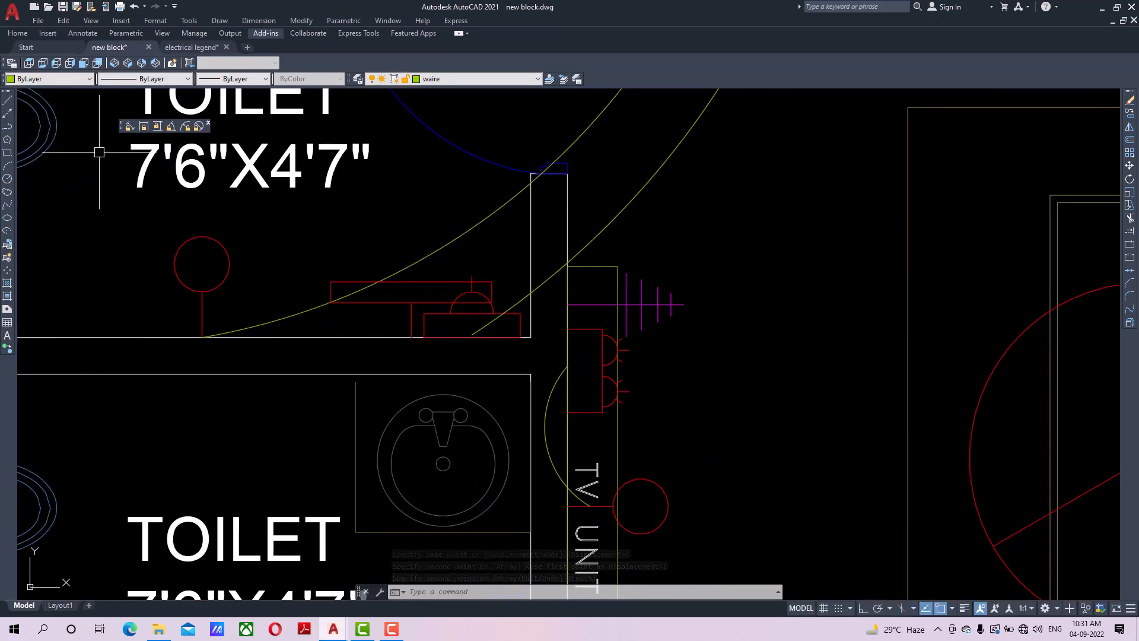
Examine the legend's socket entries and the upper toilet's lights, mirror light, 6A socket and exhaust fan wiring.
scroll(623, 344, "down", 8)
scroll(759, 337, "up", 8)
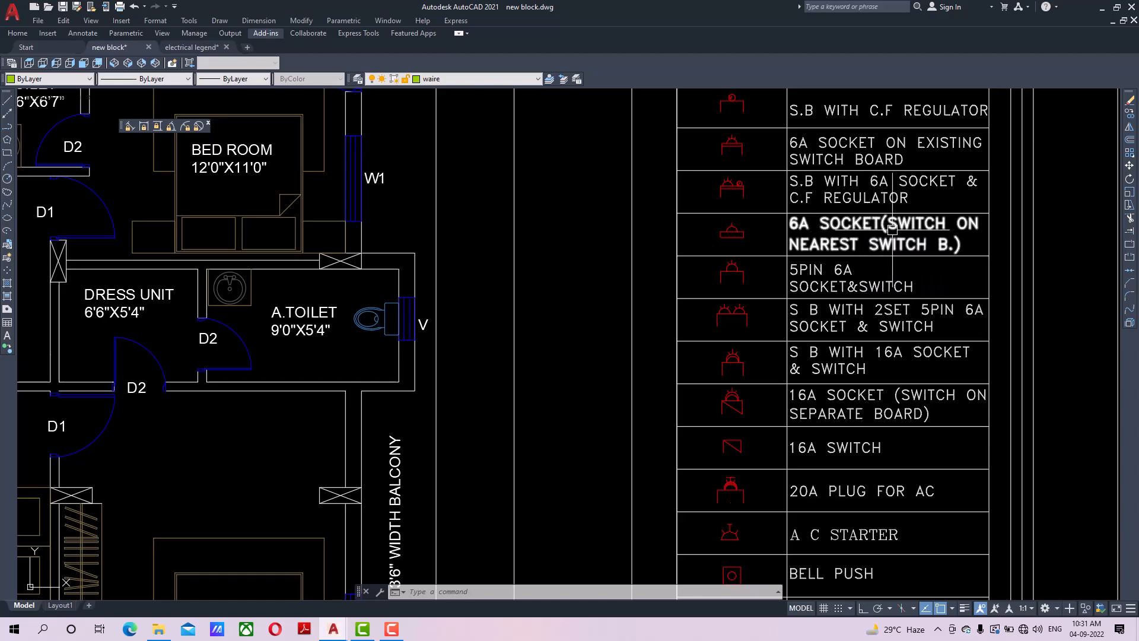
scroll(893, 228, "down", 6)
scroll(237, 285, "up", 6)
middle_click_drag(164, 203, 298, 372)
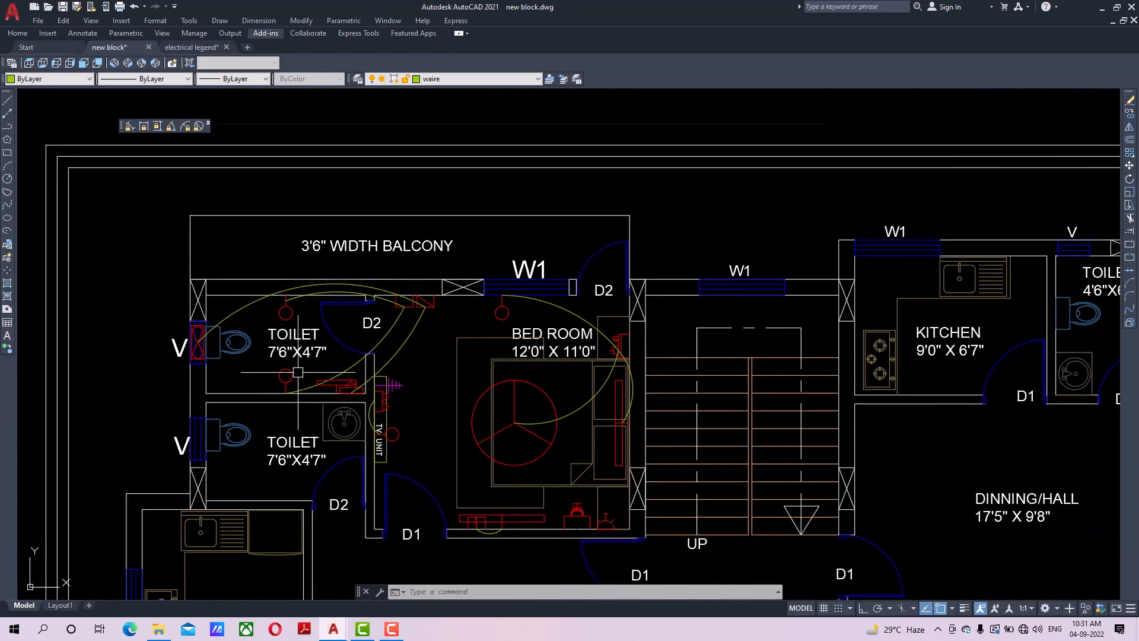
scroll(298, 372, "up", 4)
scroll(393, 407, "up", 3)
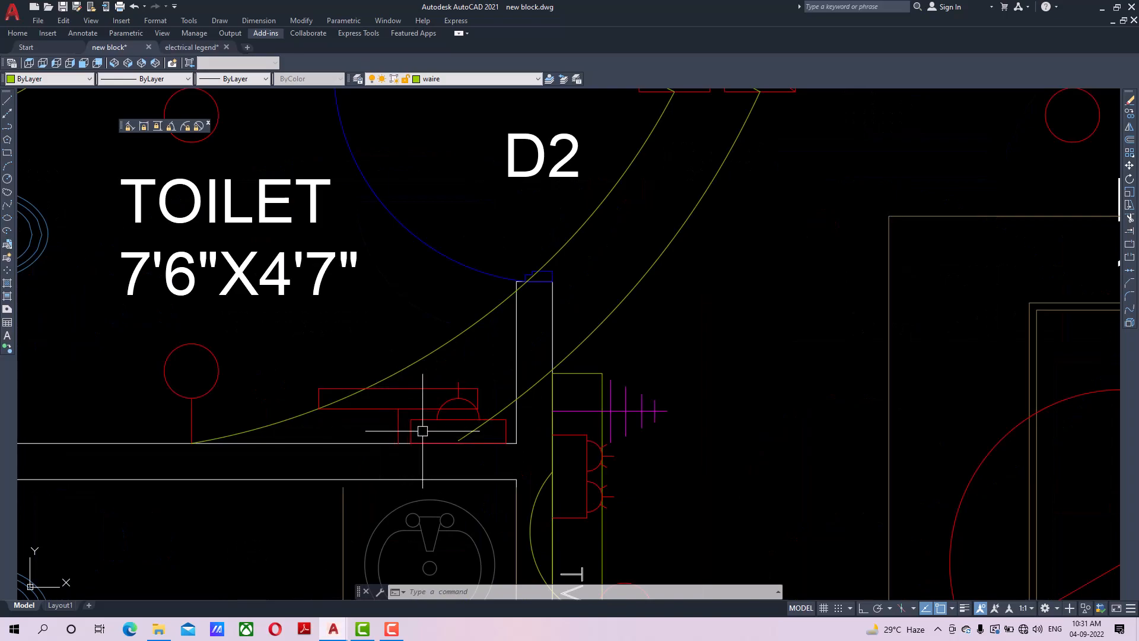
scroll(422, 431, "down", 2)
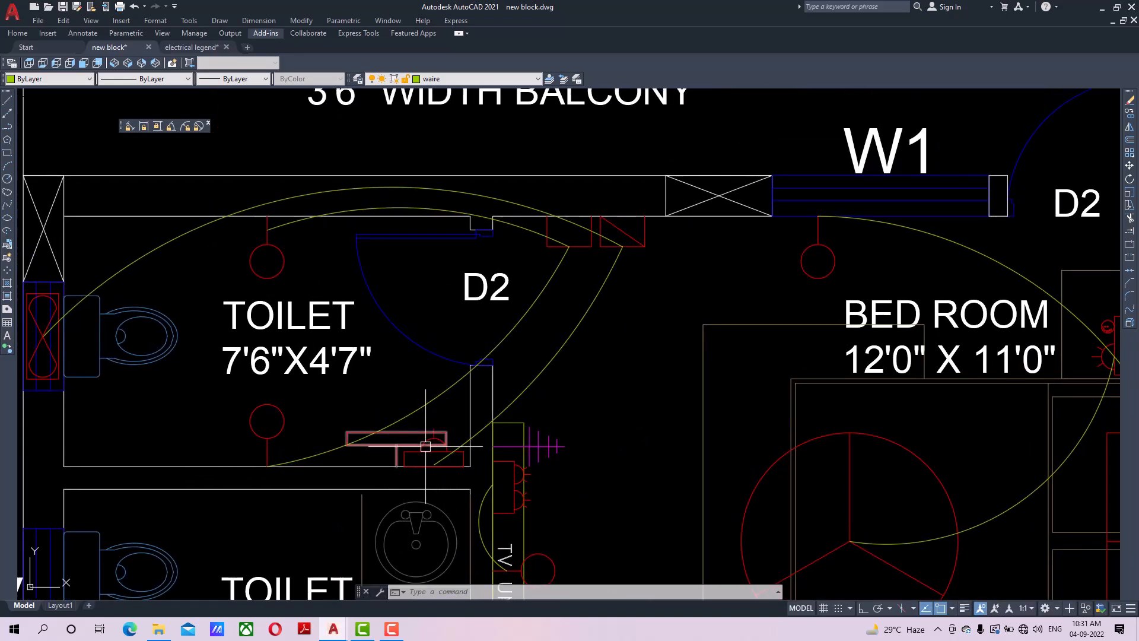
scroll(426, 447, "up", 2)
mouse_move(377, 443)
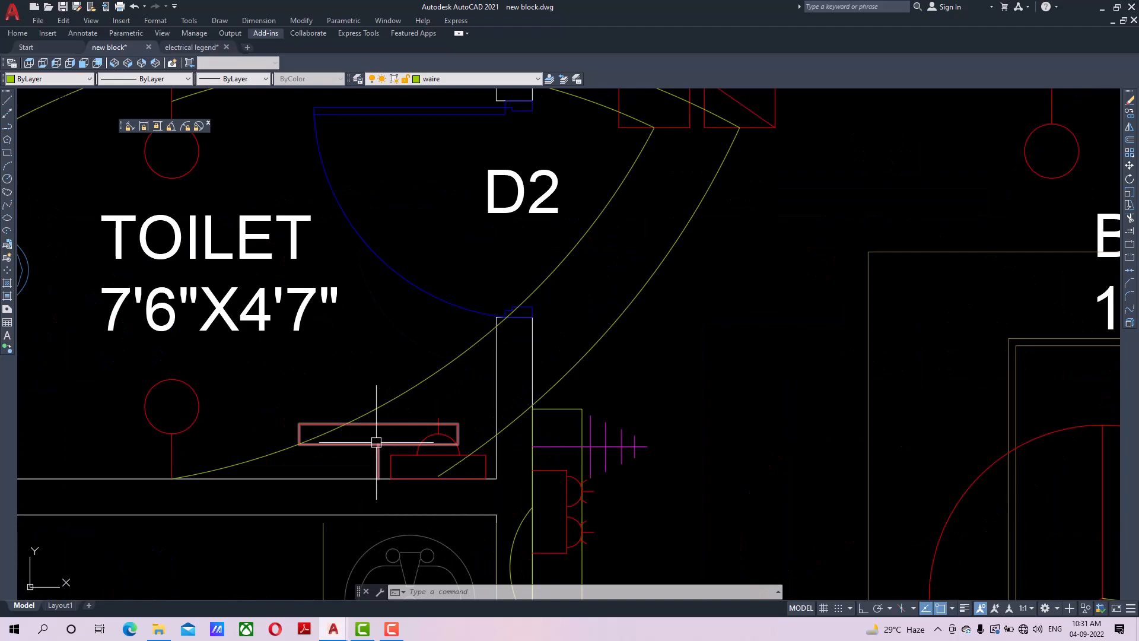
scroll(381, 452, "down", 2)
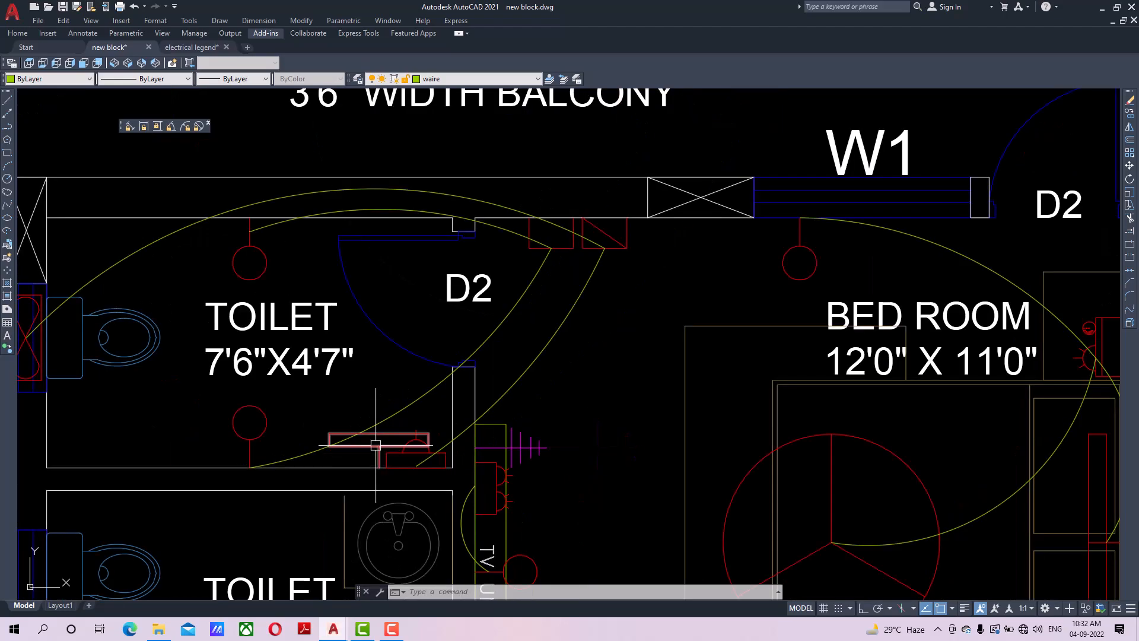
scroll(376, 445, "down", 2)
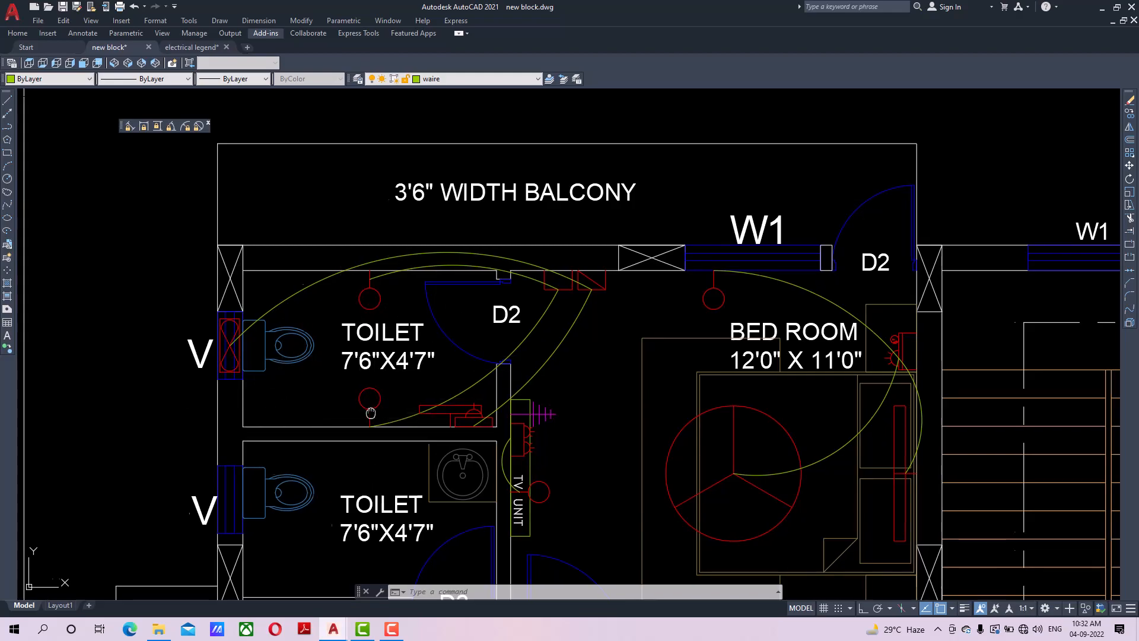
middle_click_drag(358, 335, 295, 329)
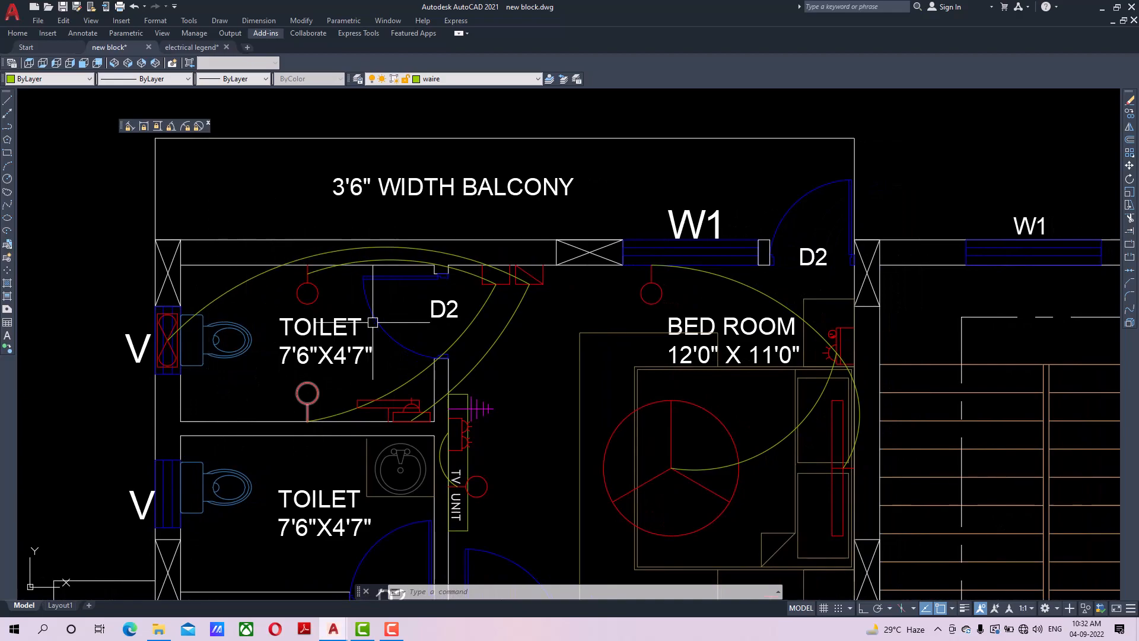
scroll(302, 385, "down", 2)
scroll(309, 357, "up", 2)
middle_click_drag(309, 357, 351, 400)
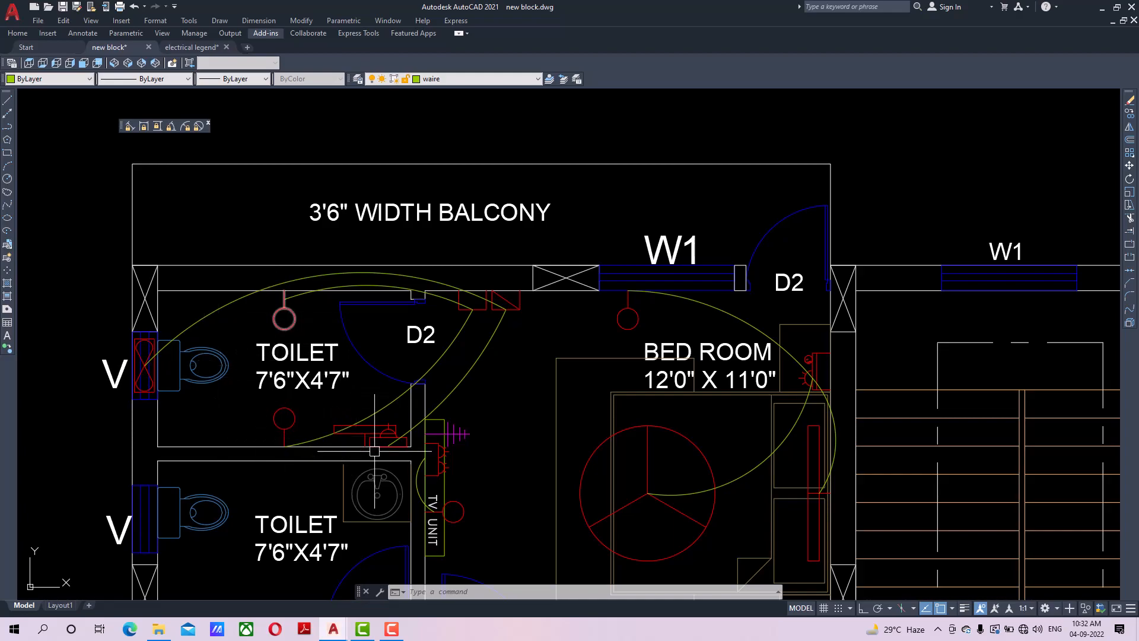
scroll(371, 436, "up", 3)
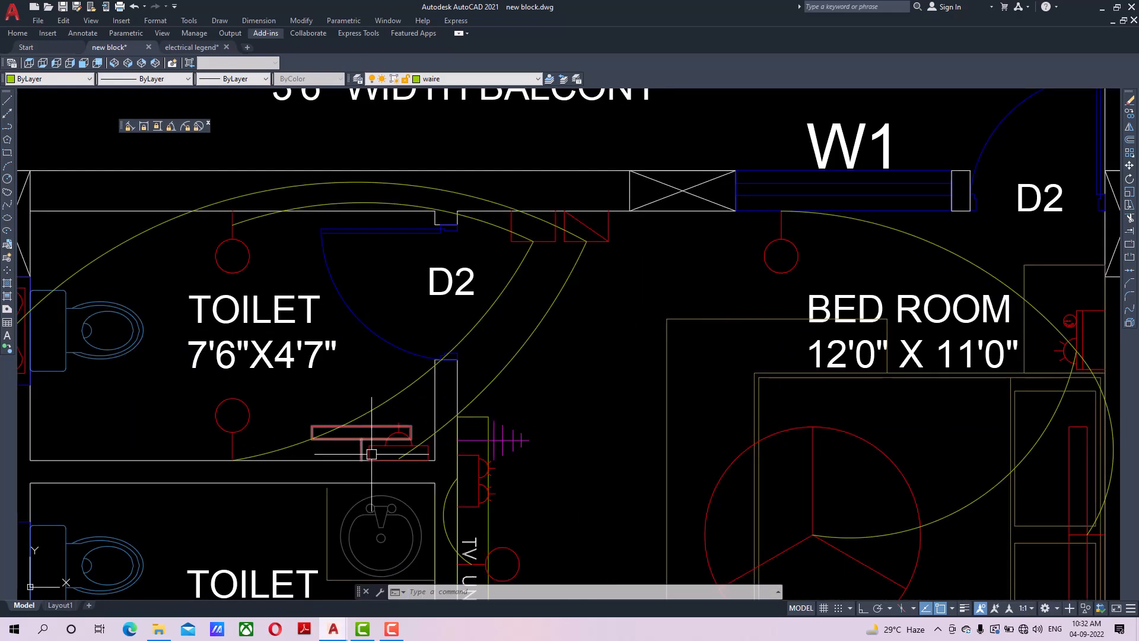
middle_click_drag(376, 454, 451, 439)
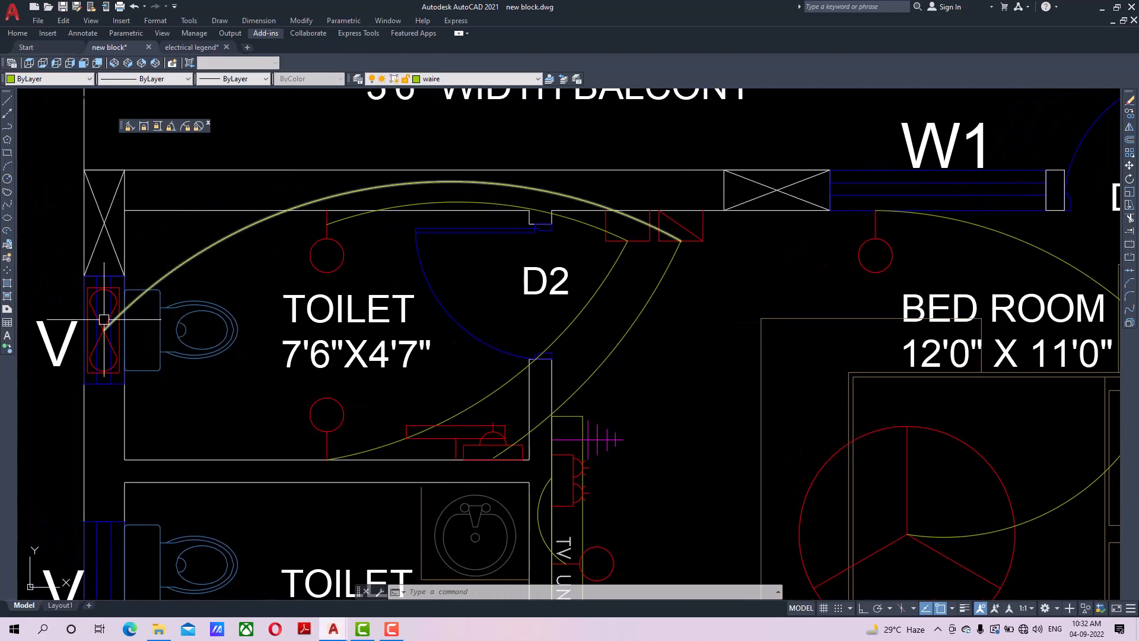
scroll(103, 319, "down", 2)
middle_click_drag(404, 368, 392, 369)
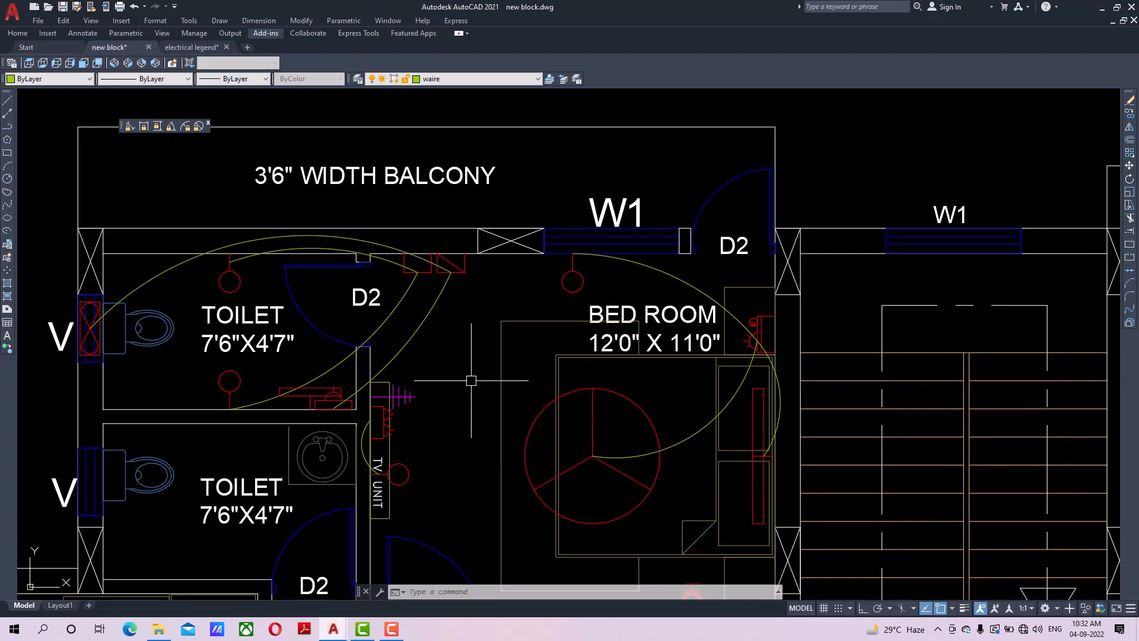
Examine the floor plan around the wired bedroom, the lower toilet, the kitchen and the adjoining dining/hall.
scroll(509, 353, "down", 2)
middle_click_drag(530, 354, 458, 245)
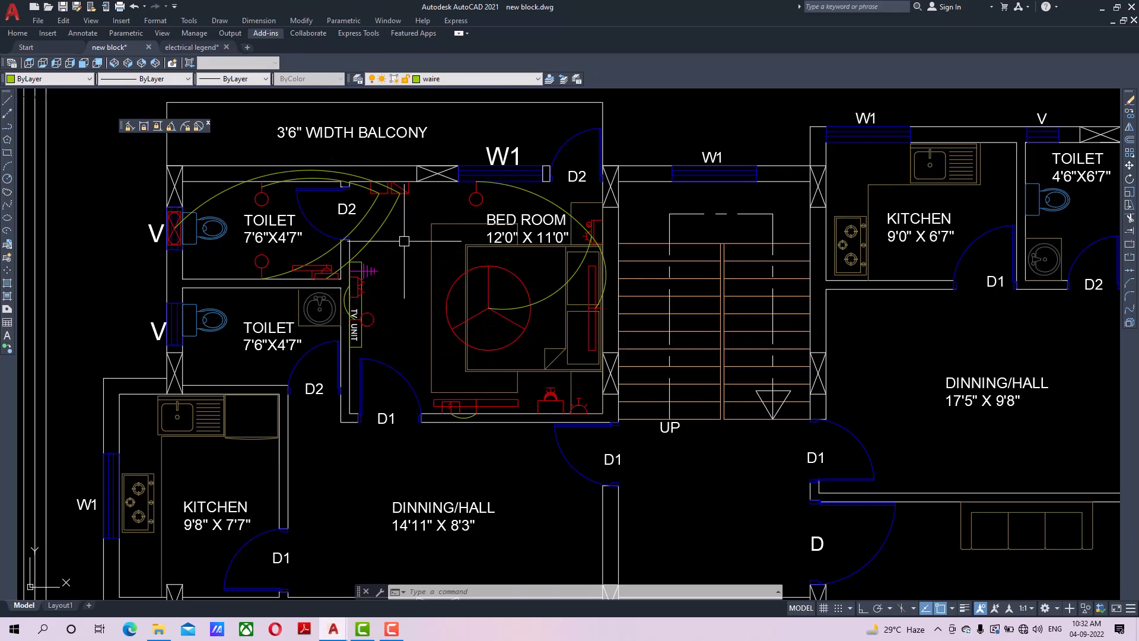
scroll(496, 278, "down", 2)
middle_click_drag(496, 279, 451, 243)
middle_click_drag(689, 310, 537, 359)
middle_click_drag(254, 113, 330, 279)
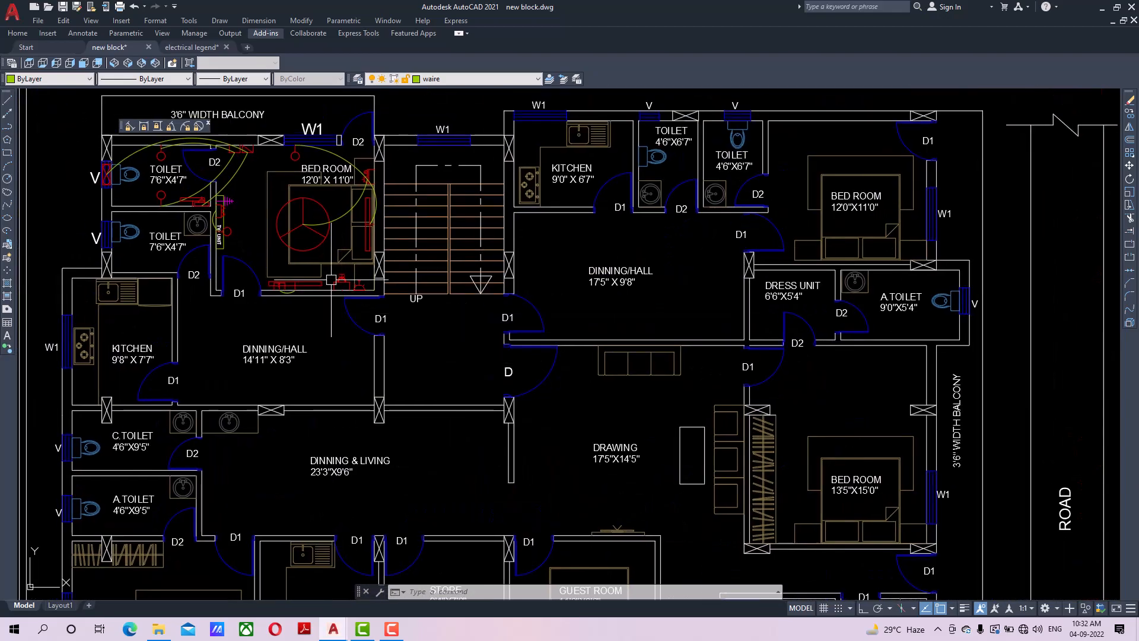
scroll(283, 220, "up", 2)
middle_click_drag(283, 220, 295, 273)
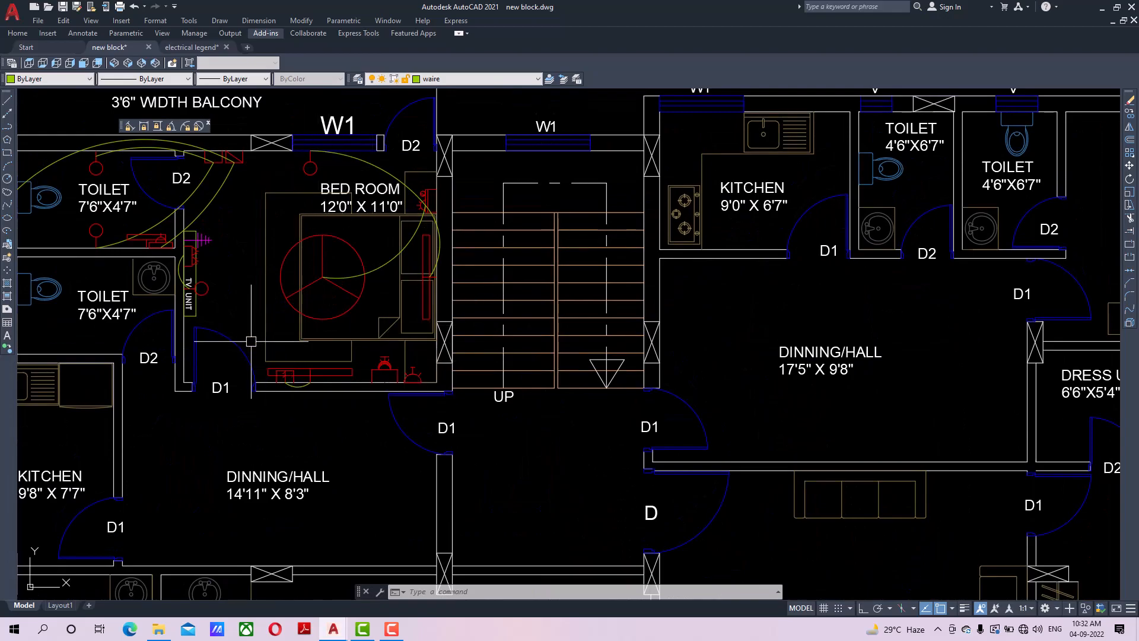
scroll(337, 251, "down", 3)
scroll(460, 308, "up", 1)
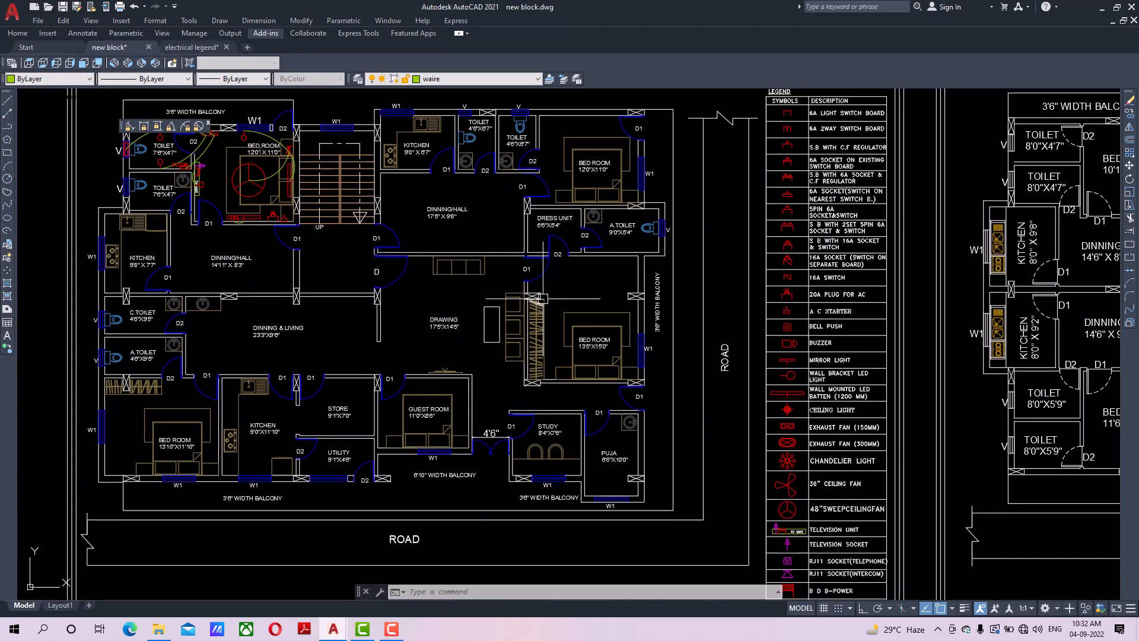
middle_click_drag(319, 286, 338, 330)
scroll(180, 214, "up", 3)
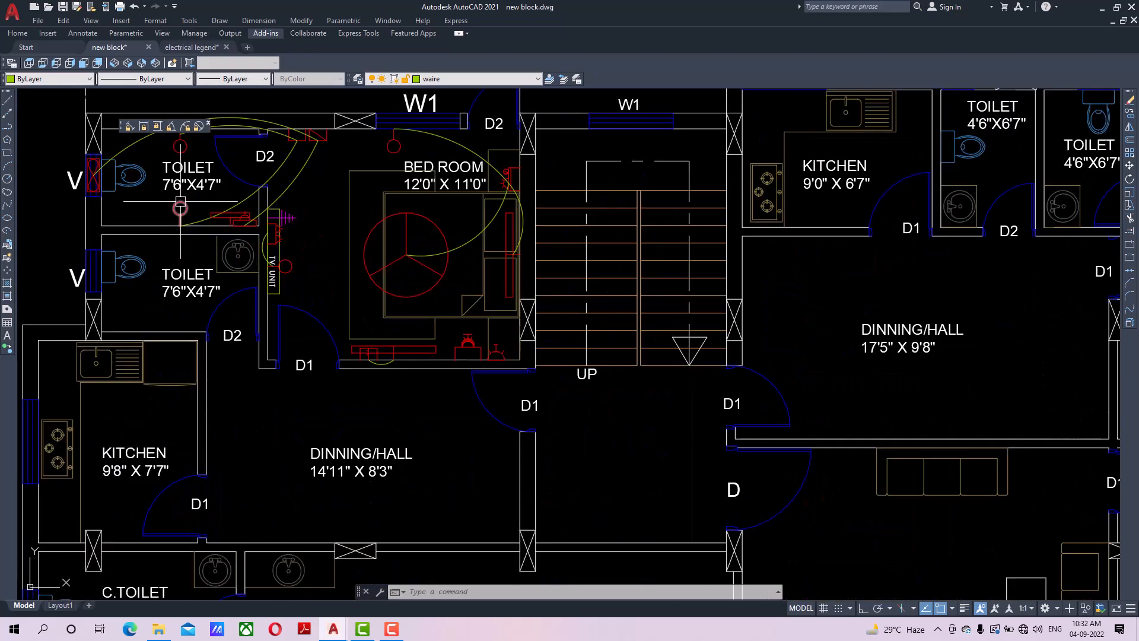
middle_click_drag(180, 214, 208, 283)
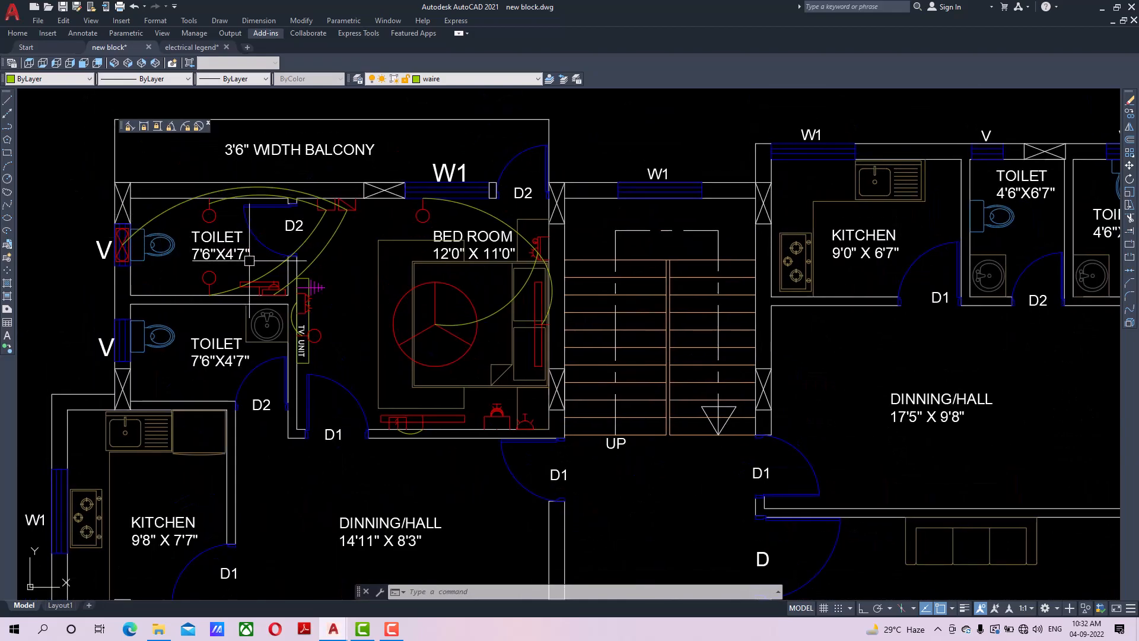
scroll(249, 260, "down", 3)
middle_click_drag(362, 439, 377, 414)
scroll(366, 430, "up", 2)
middle_click_drag(345, 367, 353, 461)
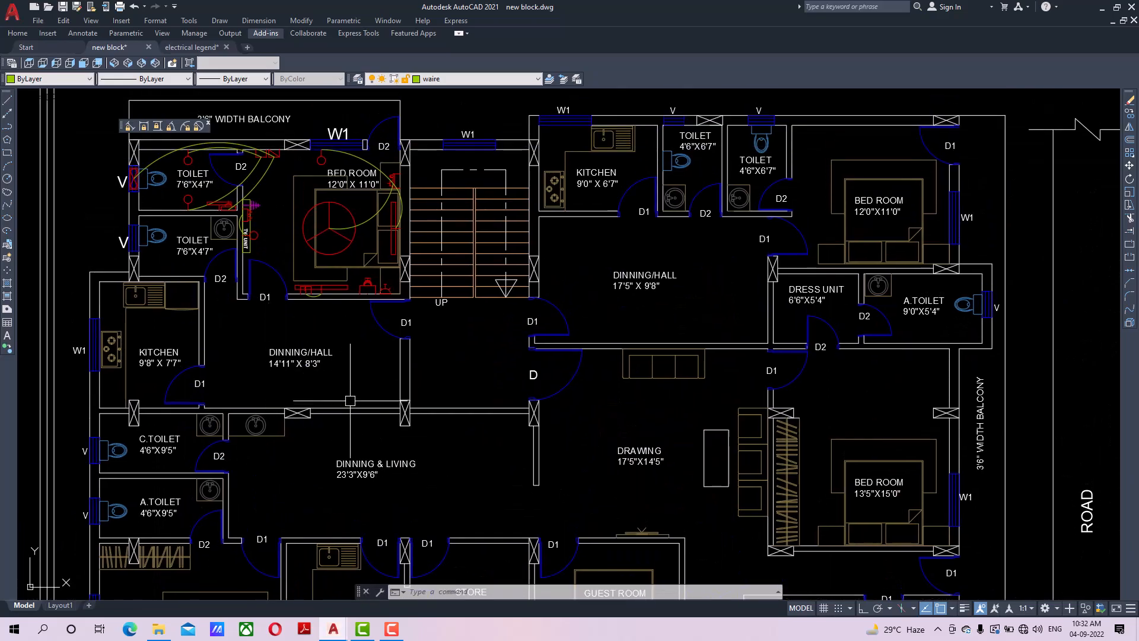
Move the 14'11" X 8'3" DINNING/HALL label straight up, closer to the bedroom wall.
scroll(325, 378, "up", 2)
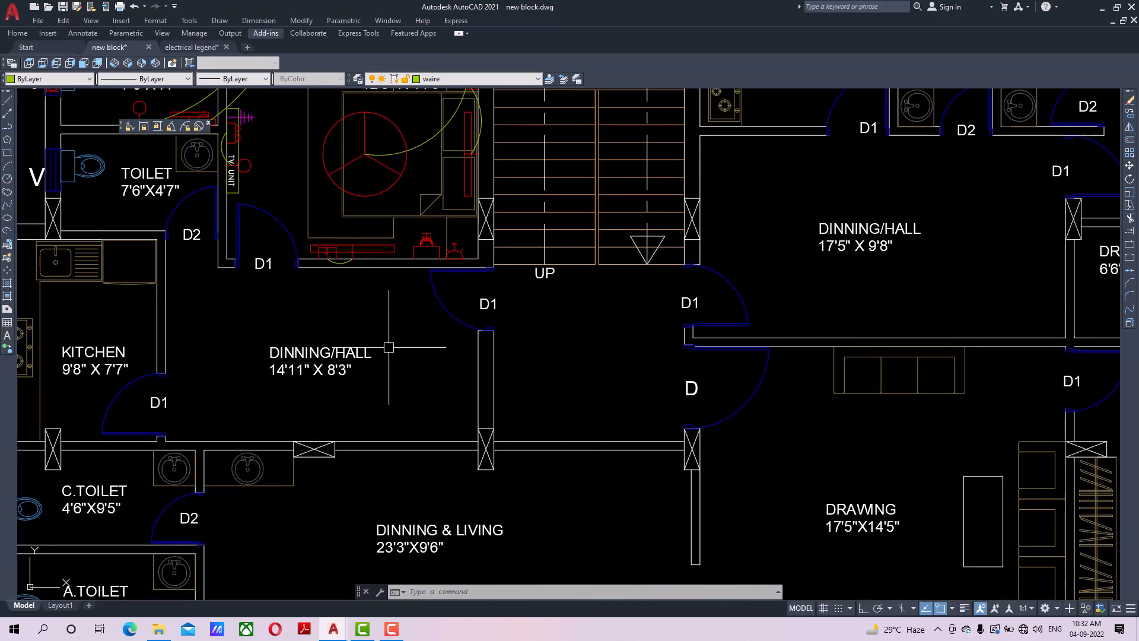
scroll(314, 356, "up", 2)
middle_click_drag(314, 356, 381, 423)
scroll(368, 446, "down", 2)
left_click(359, 410)
left_click(1129, 166)
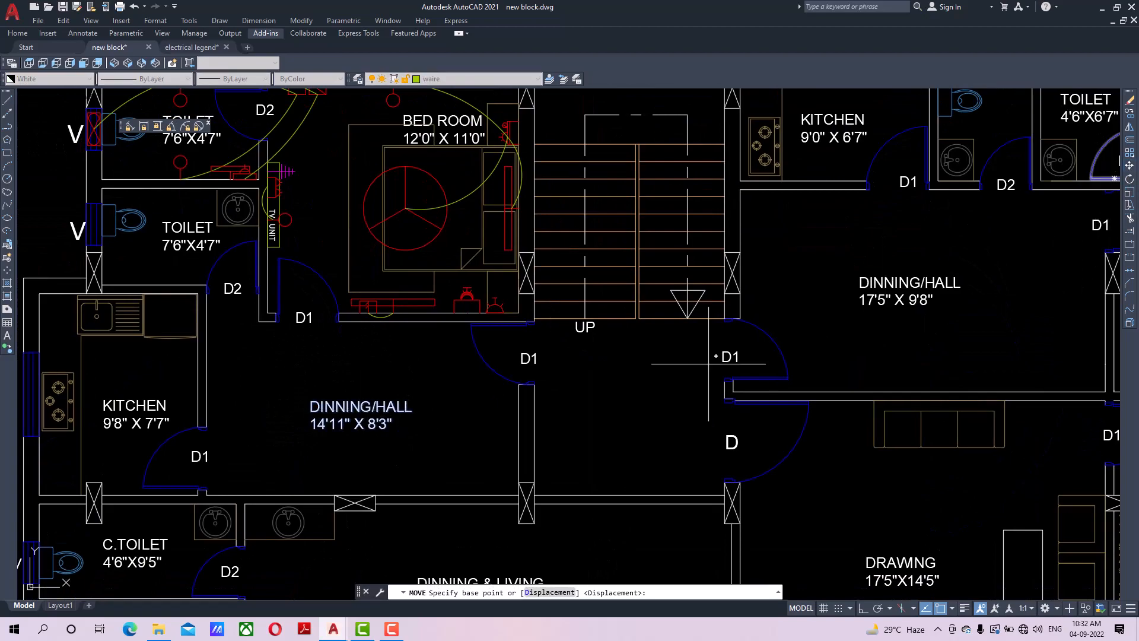
left_click(613, 434)
left_click(613, 384)
middle_click_drag(600, 386, 552, 388)
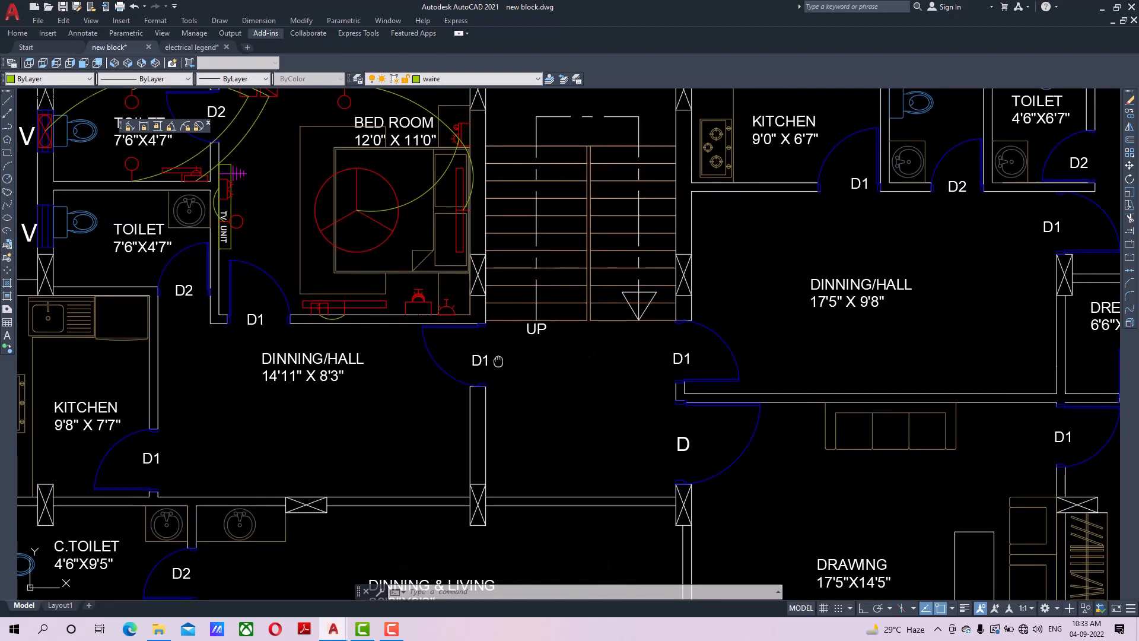
Examine the dining/hall entrance door D1, the staircase lobby and the neighbouring flats' entrance walls.
middle_click_drag(500, 358, 572, 378)
scroll(290, 261, "down", 3)
scroll(351, 219, "up", 1)
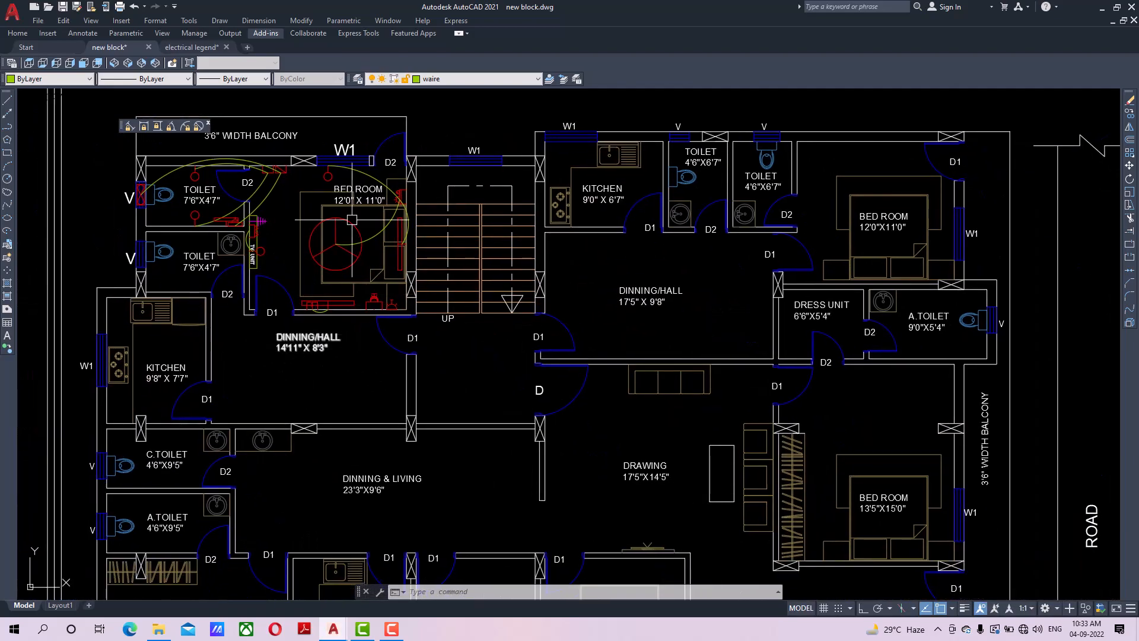
middle_click_drag(819, 415, 793, 250)
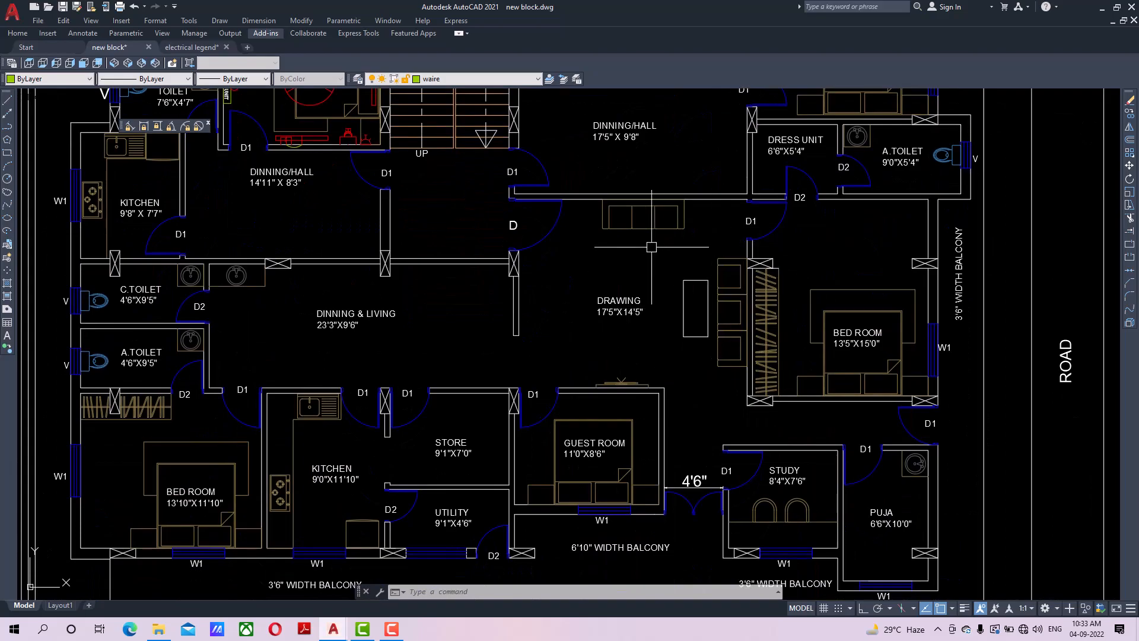
scroll(594, 279, "down", 2)
scroll(588, 321, "up", 4)
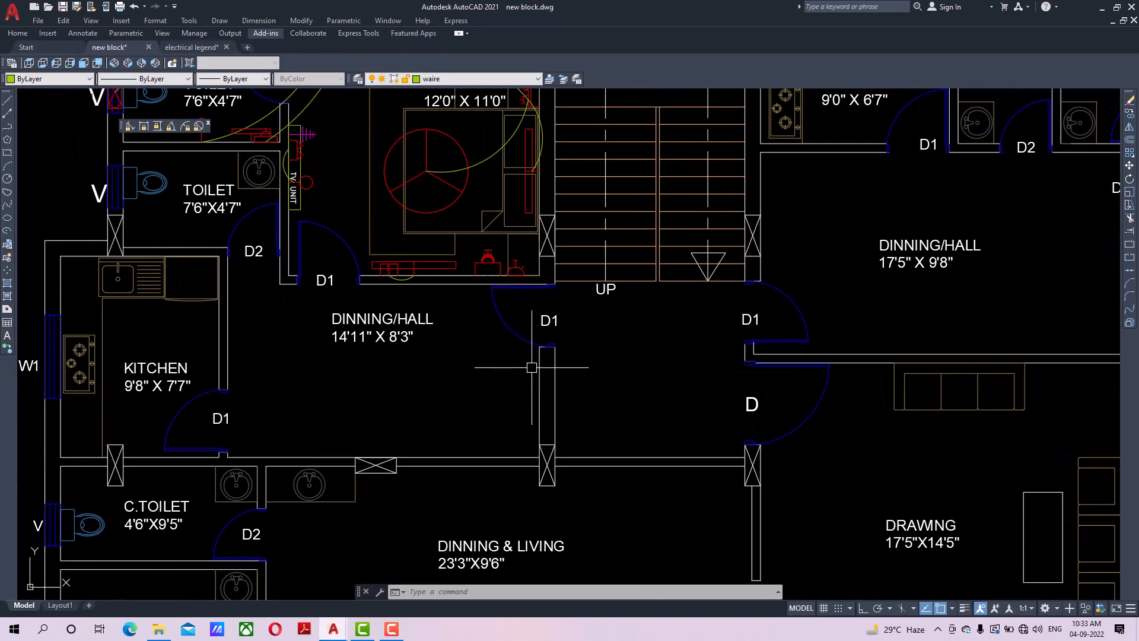
middle_click_drag(539, 372, 581, 457)
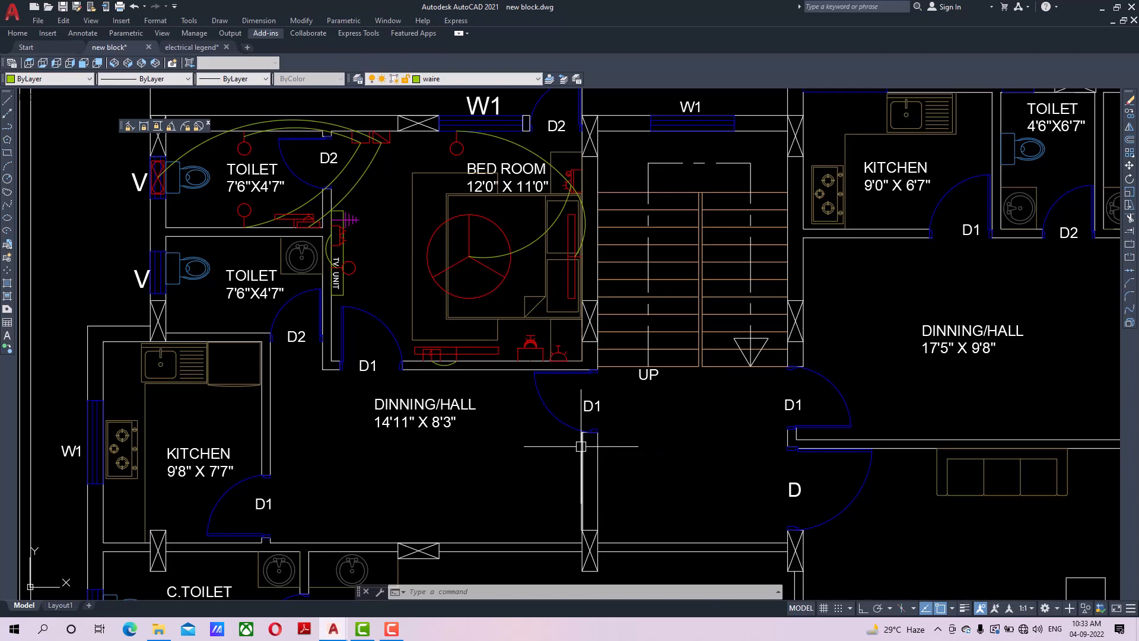
scroll(580, 447, "up", 2)
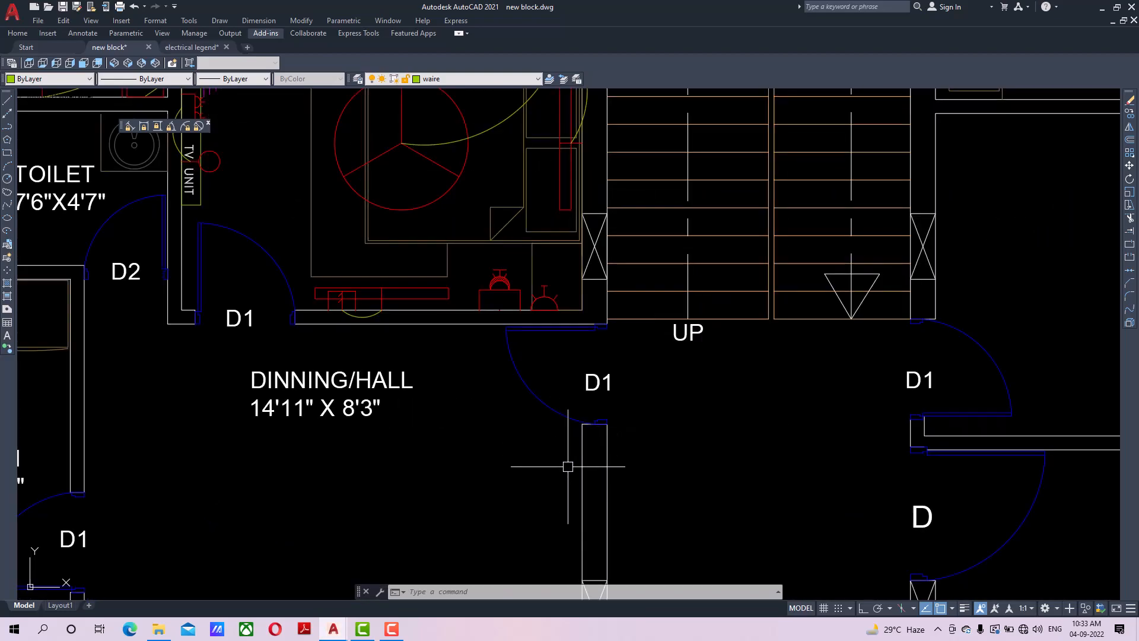
scroll(594, 459, "down", 4)
middle_click_drag(594, 460, 576, 435)
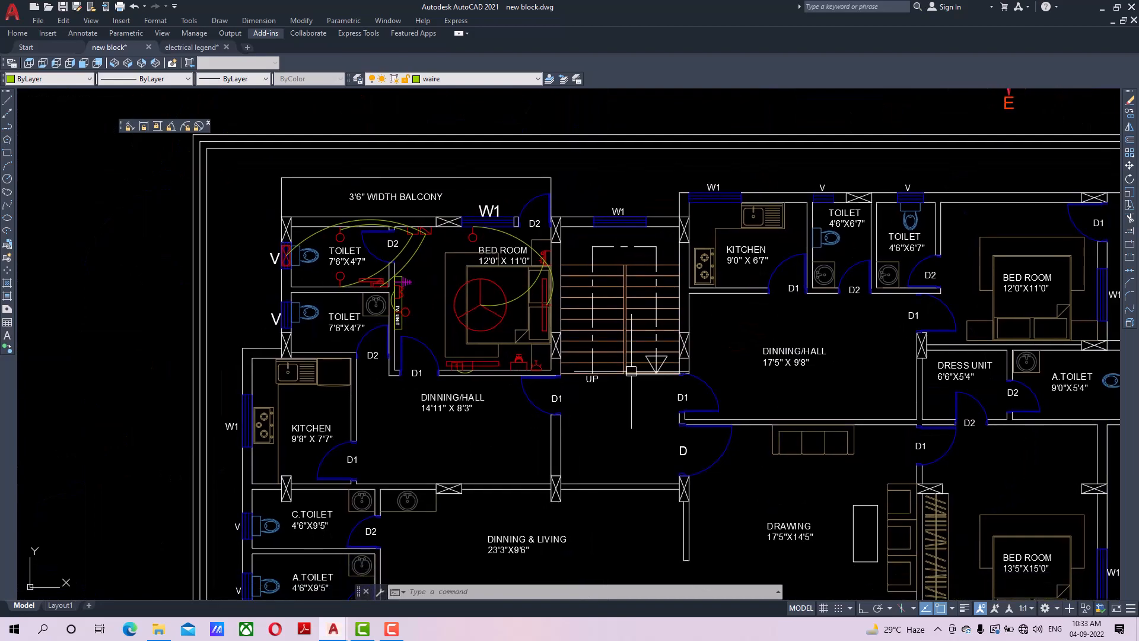
scroll(538, 422, "up", 2)
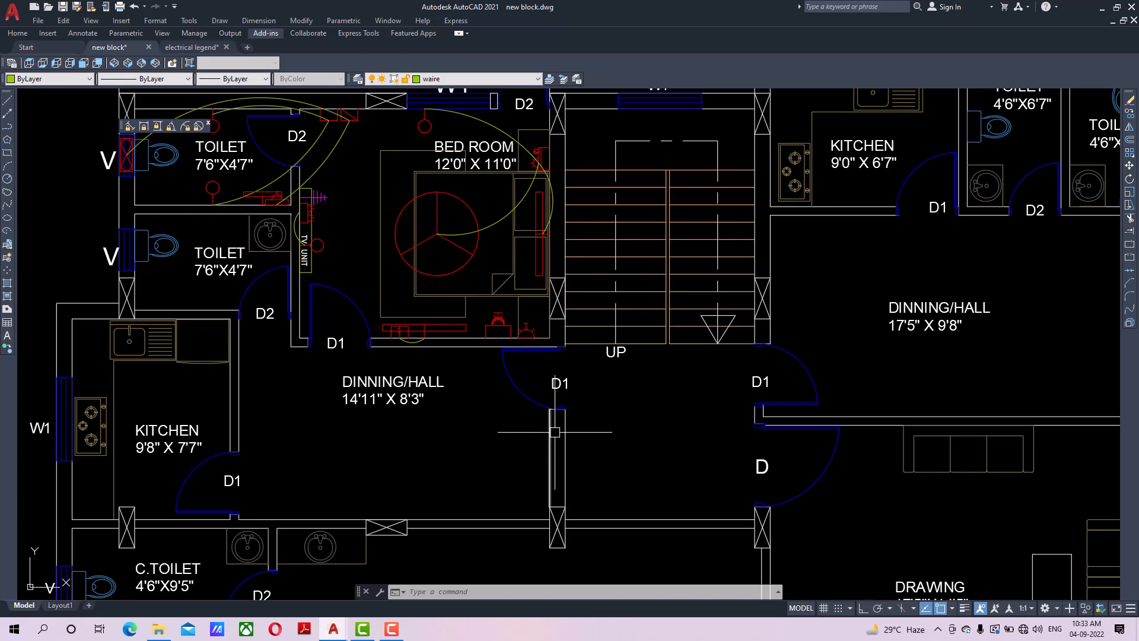
scroll(524, 435, "down", 2)
scroll(596, 392, "up", 4)
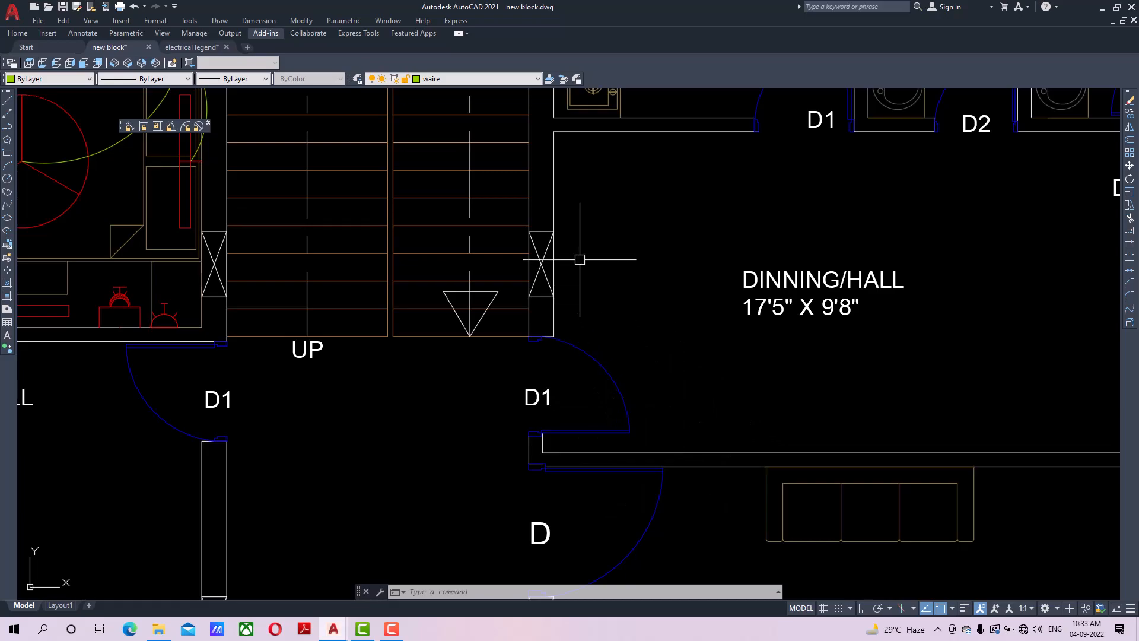
scroll(564, 302, "down", 5)
scroll(564, 303, "up", 1)
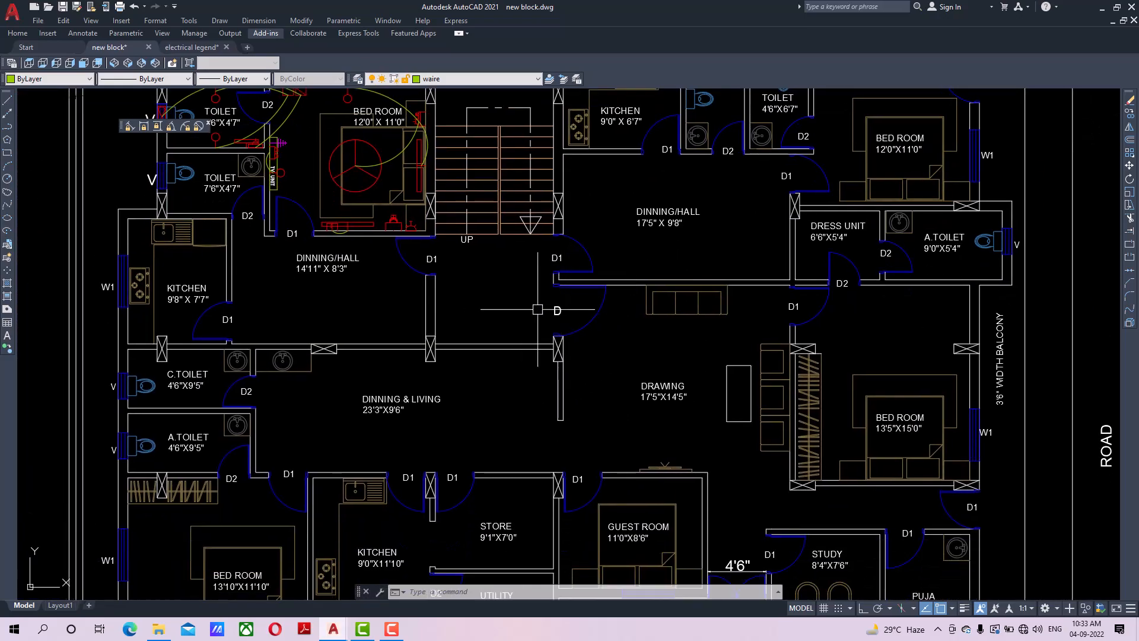
scroll(608, 308, "up", 3)
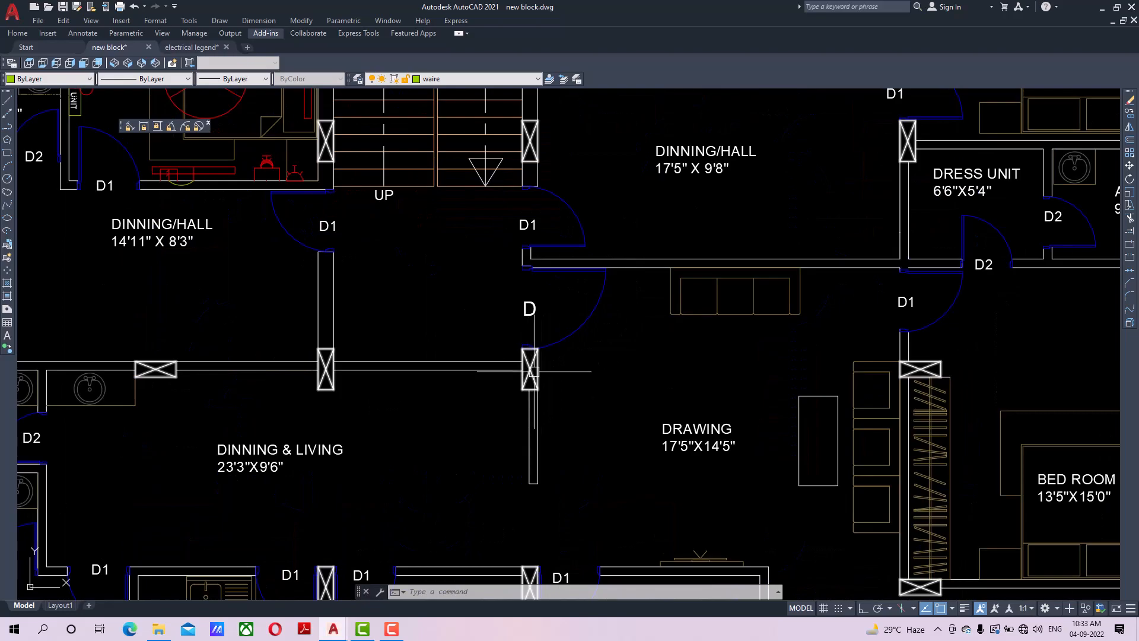
Copy the legend's S.B WITH 6A SOCKET & C.F REGULATOR symbol to the 14'11" X 8'3" DINNING/HALL wall just below entrance door D1.
scroll(546, 404, "down", 3)
scroll(202, 332, "down", 5)
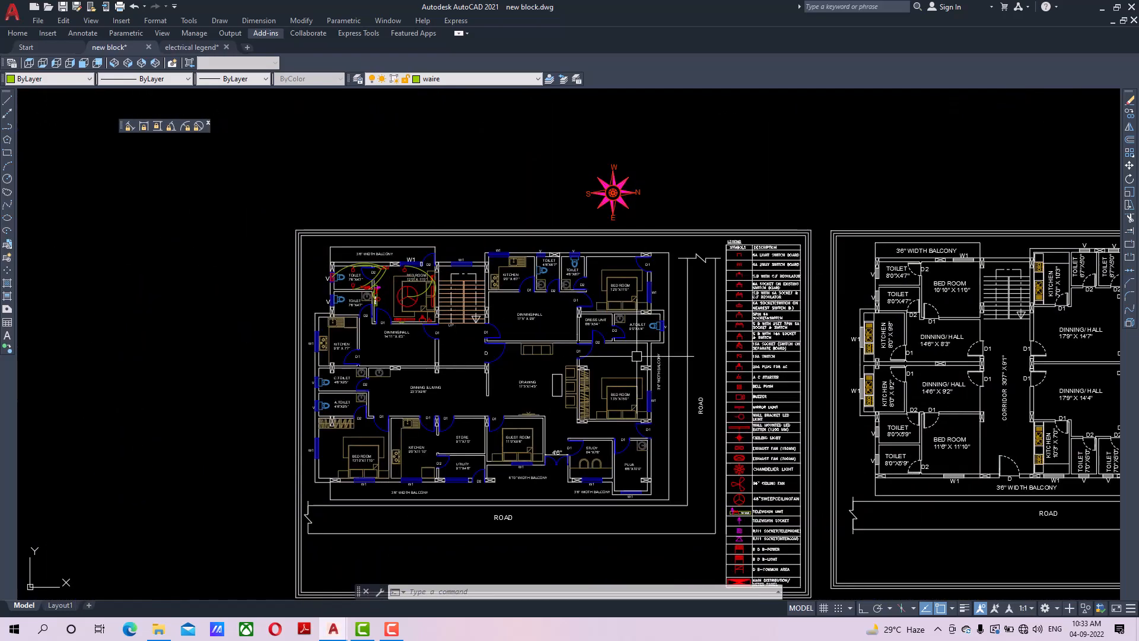
scroll(602, 347, "up", 7)
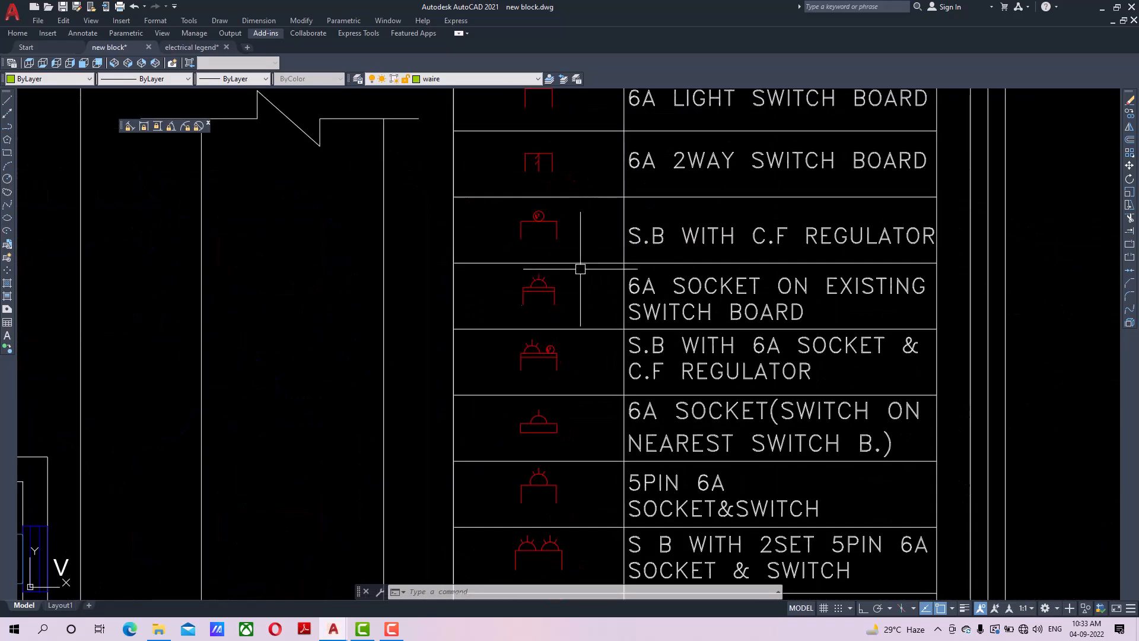
middle_click_drag(672, 274, 662, 280)
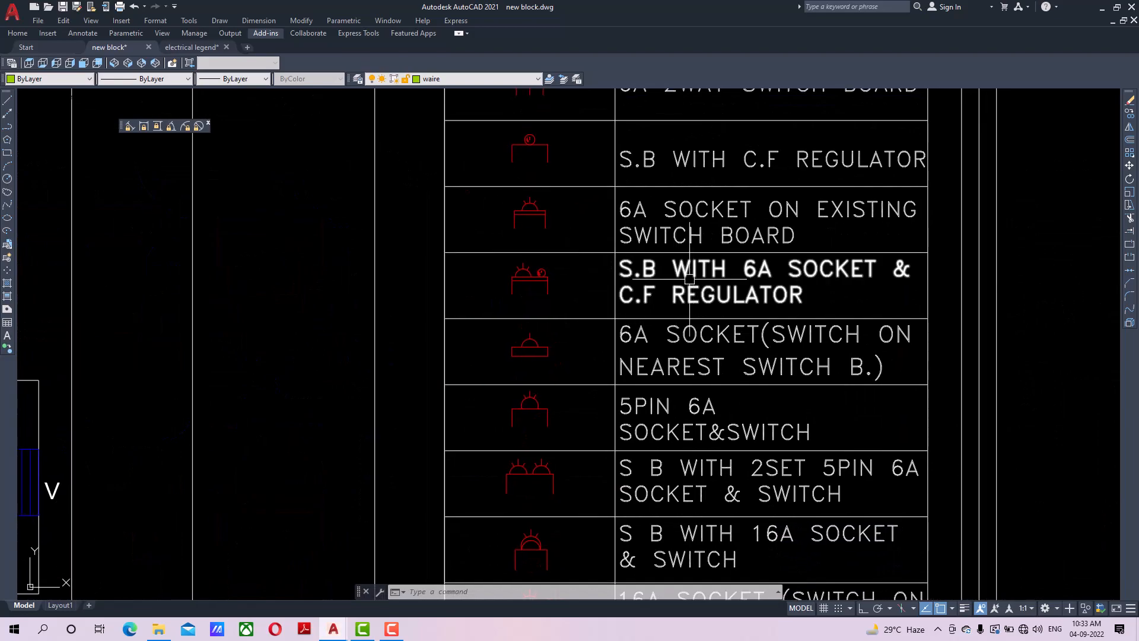
left_click(561, 286)
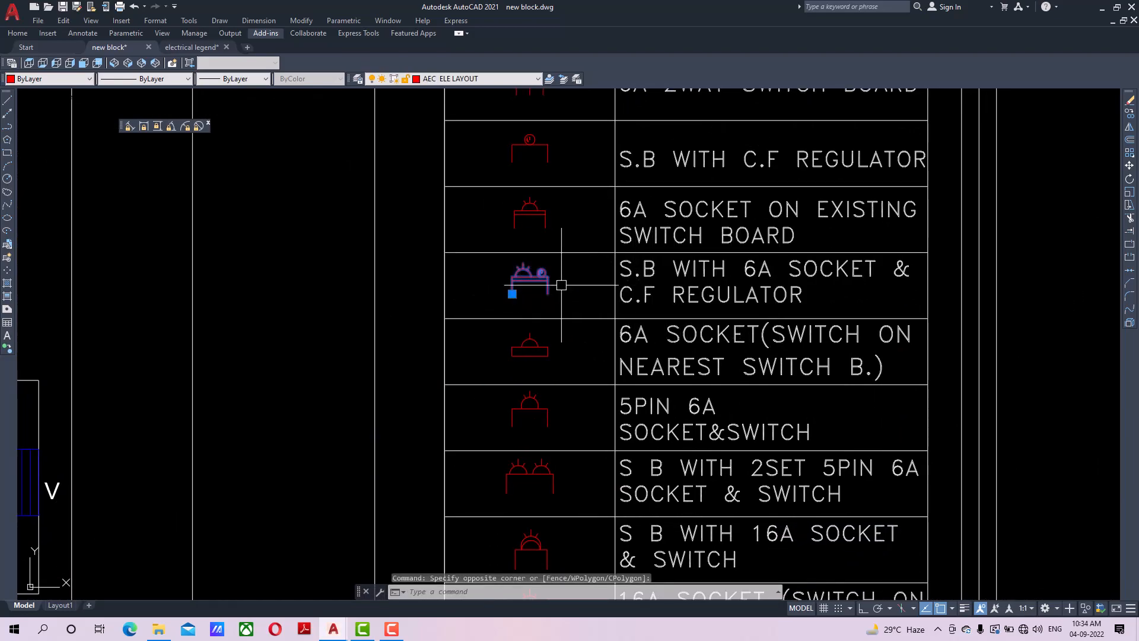
left_click(1129, 114)
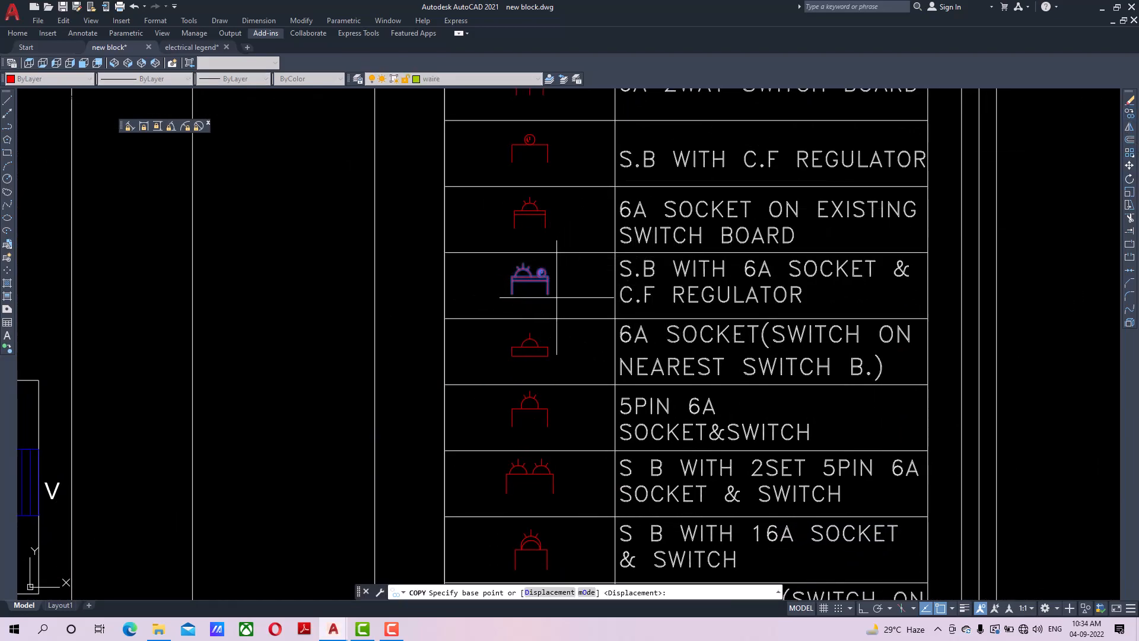
left_click(548, 295)
scroll(448, 359, "down", 4)
middle_click_drag(229, 375, 609, 383)
middle_click_drag(291, 430, 541, 339)
middle_click_drag(381, 382, 385, 383)
scroll(385, 382, "up", 4)
left_click(398, 358)
right_click(444, 333)
left_click(469, 340)
Rotate the copied switch board symbol 90° counterclockwise about its lower-right corner so its open side faces the entrance wall.
left_click(369, 349)
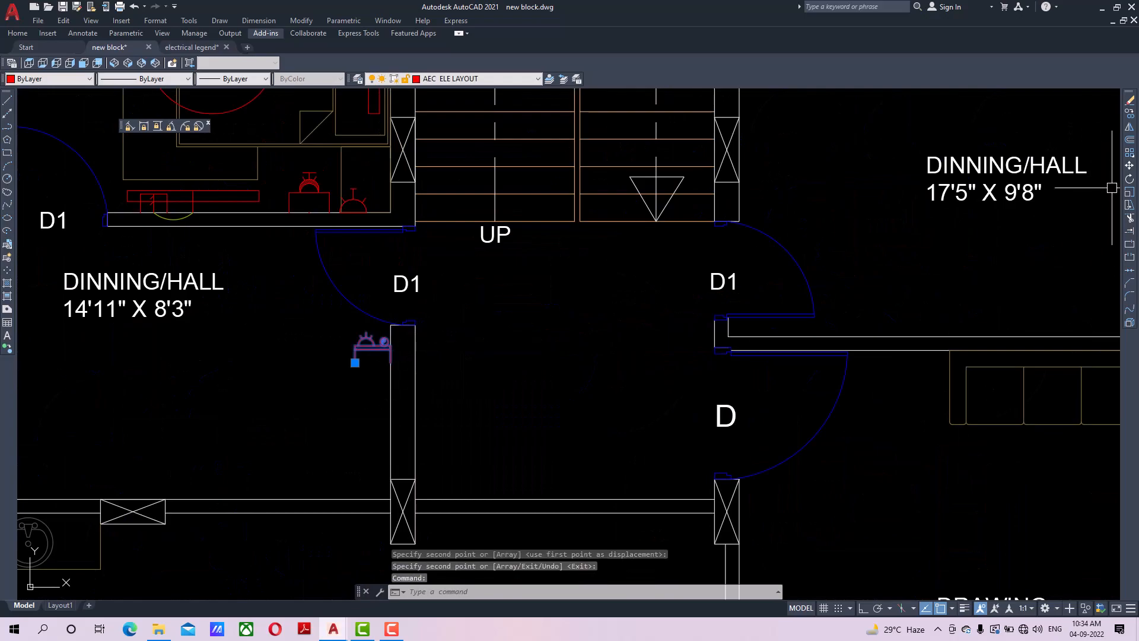
left_click(1129, 179)
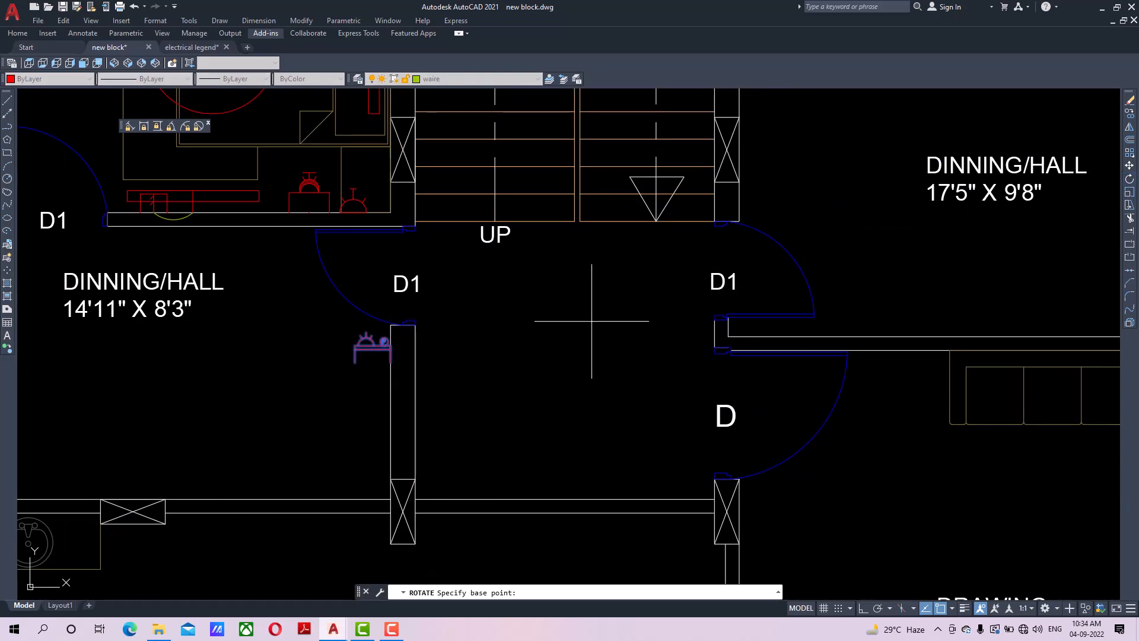
left_click(391, 362)
left_click(863, 608)
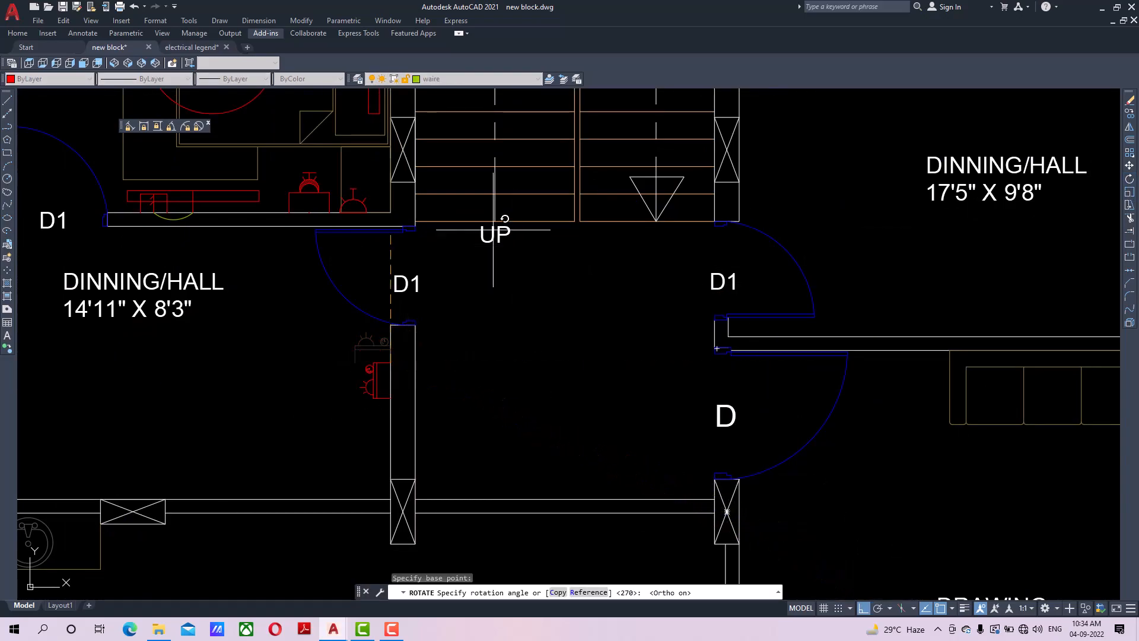
left_click(460, 224)
Move the switch board's upper corner to the wall corner at door D1, and shift the board 1' straight down along the wall.
left_click(366, 379)
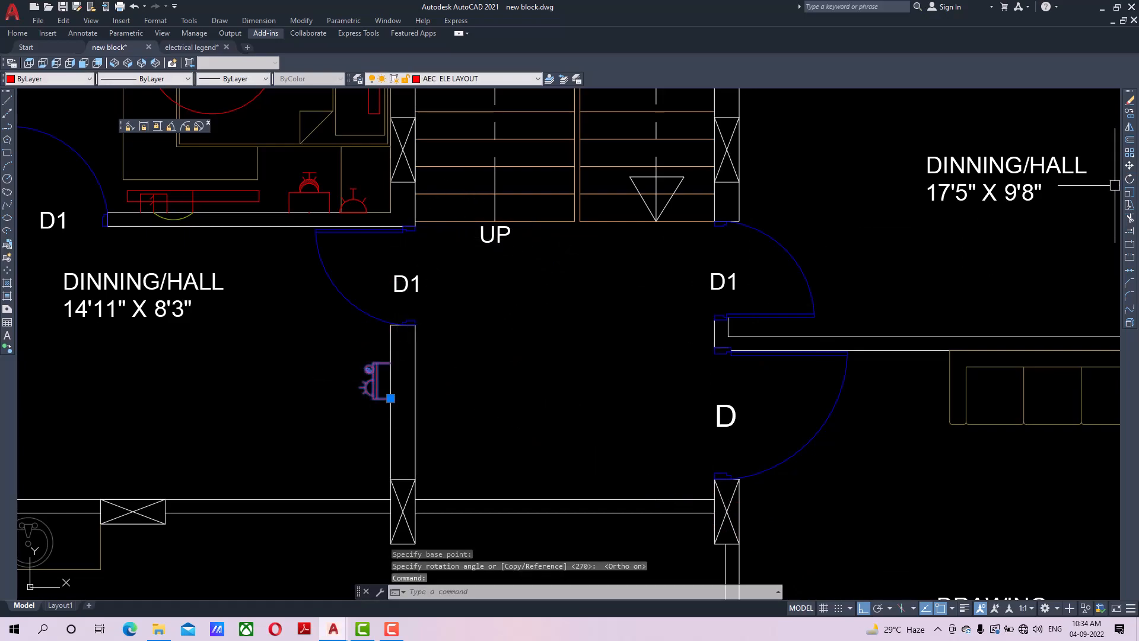
left_click(1129, 166)
scroll(383, 350, "up", 2)
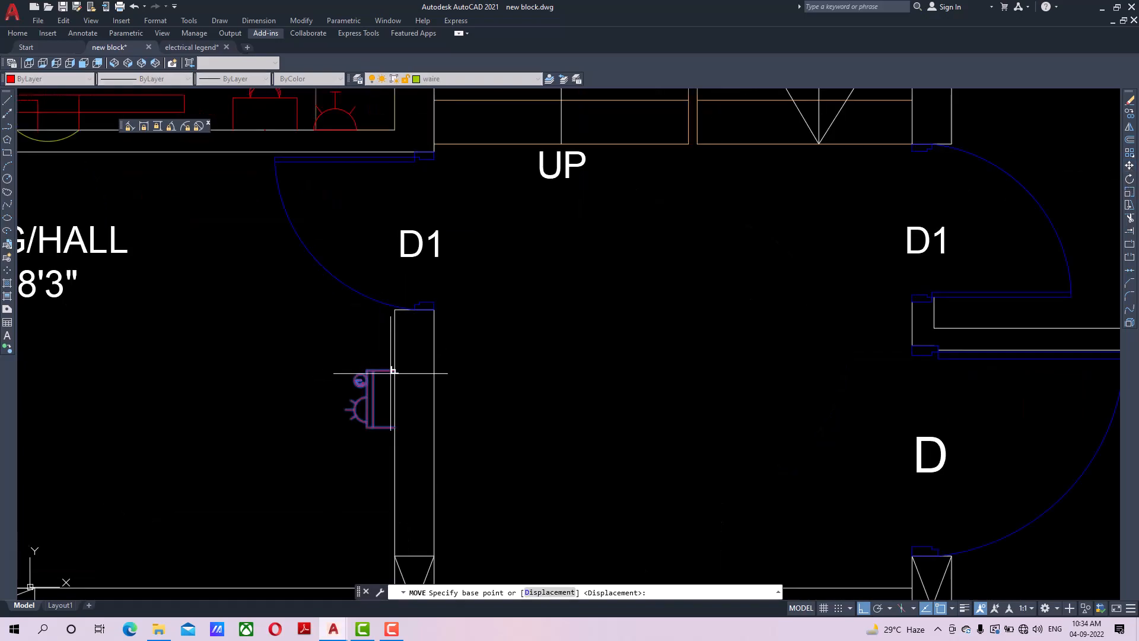
left_click(393, 372)
left_click(394, 309)
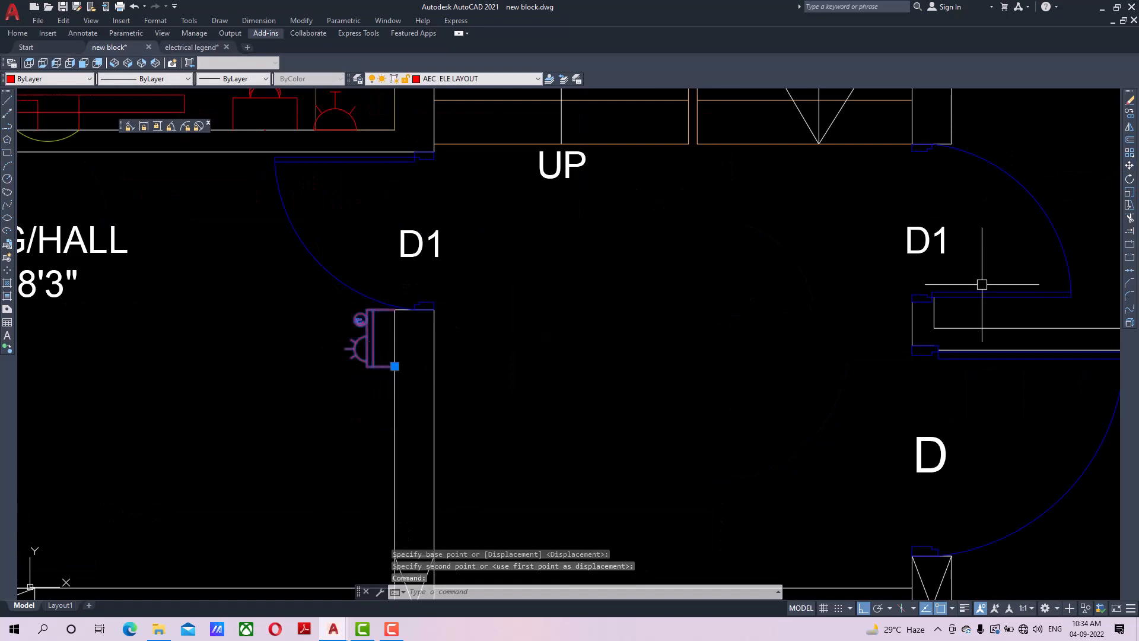
left_click(1129, 166)
left_click(681, 308)
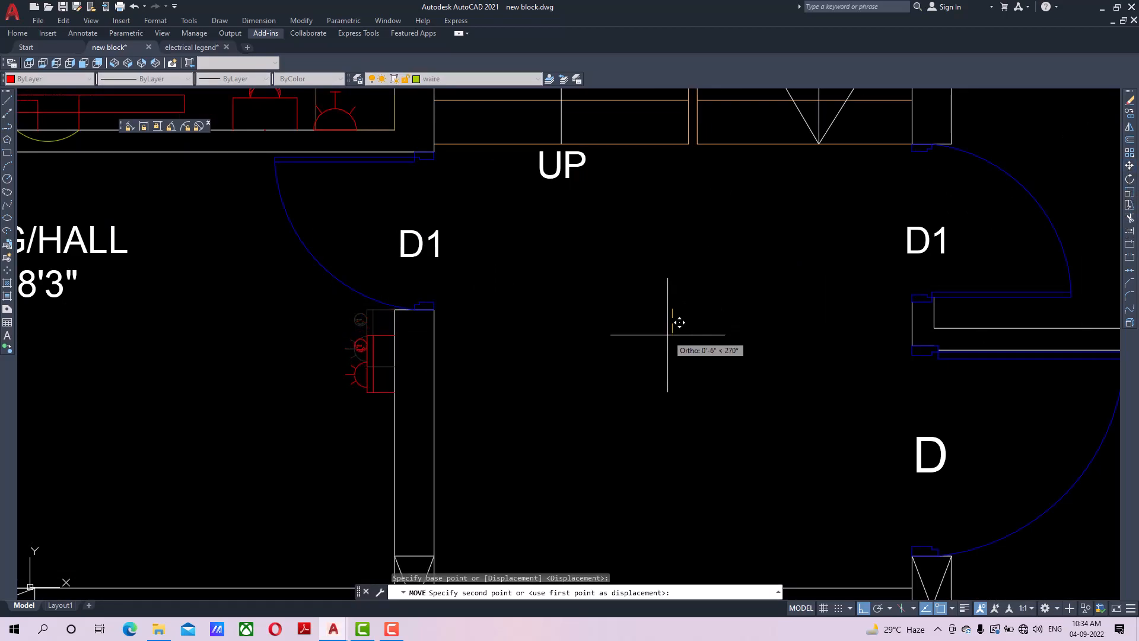
type("1'")
key("Return")
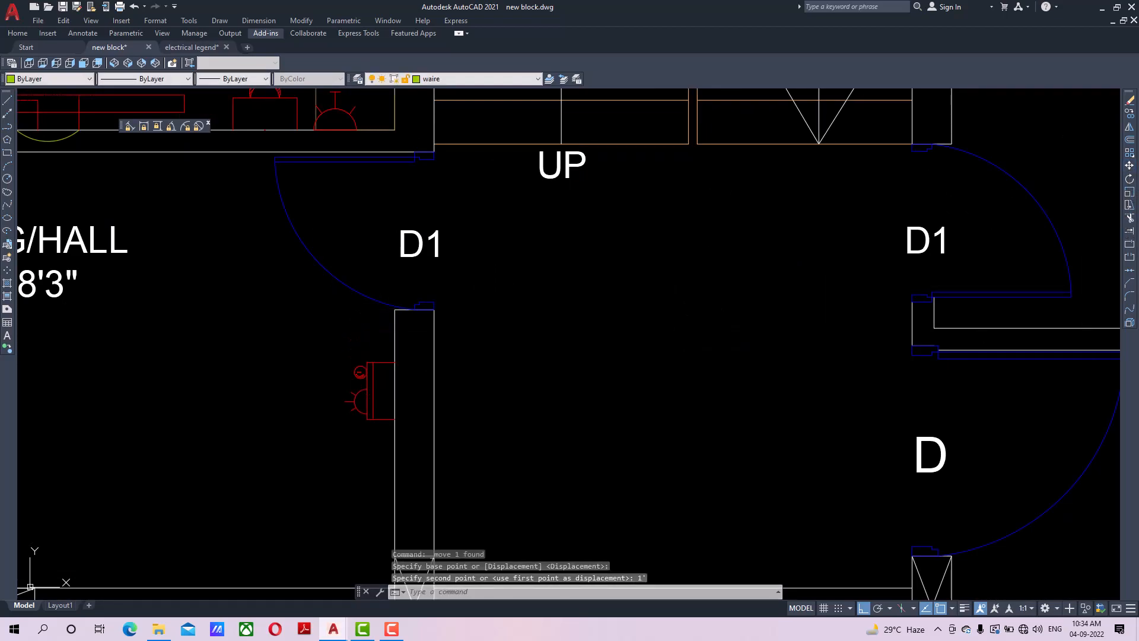
Examine the 14'11" X 8'3" DINNING/HALL and the neighbouring kitchen, dining & living and drawing rooms.
scroll(666, 331, "down", 2)
mouse_move(541, 343)
middle_mouse_down()
mouse_move(618, 340)
mouse_move(604, 354)
middle_mouse_up()
scroll(383, 348, "down", 2)
scroll(400, 331, "up", 2)
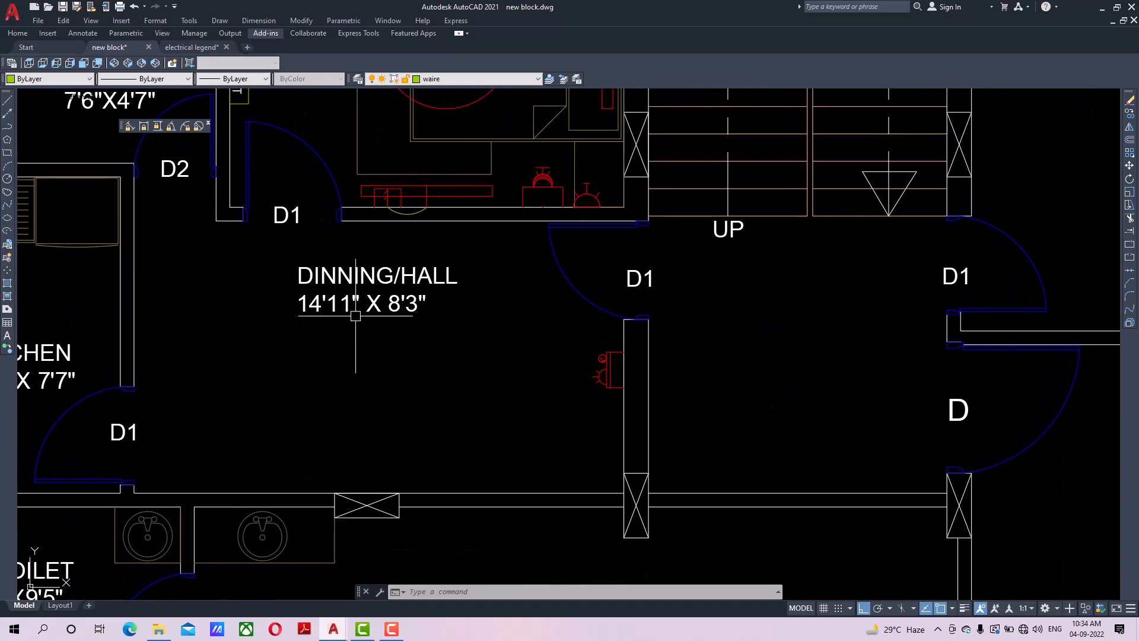
scroll(377, 350, "down", 3)
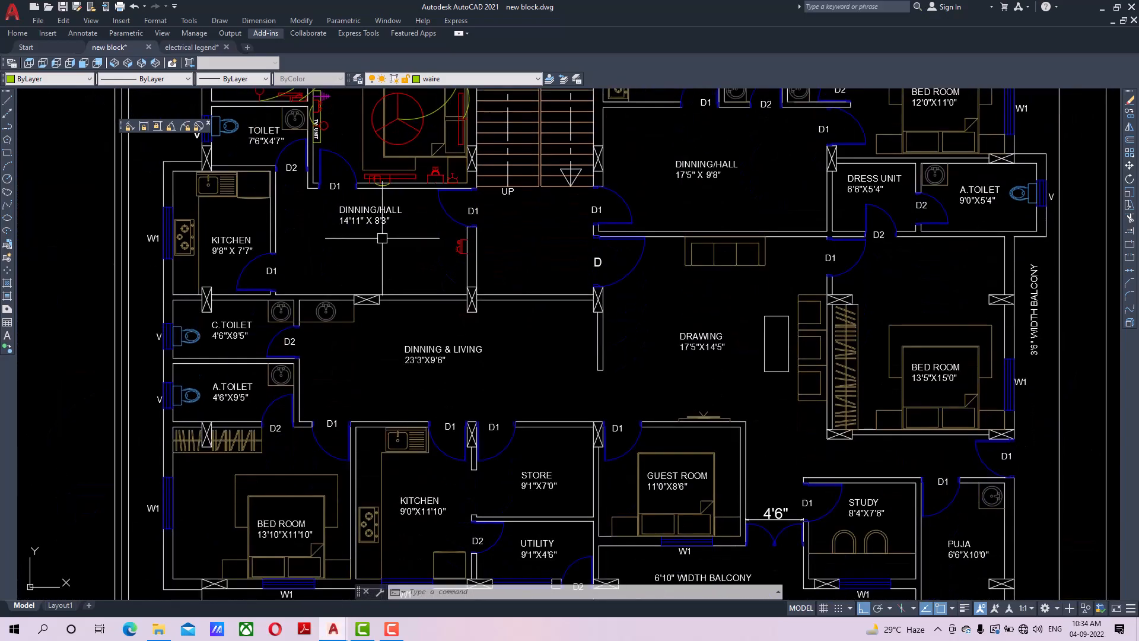
middle_click_drag(425, 289, 425, 298)
scroll(439, 354, "up", 2)
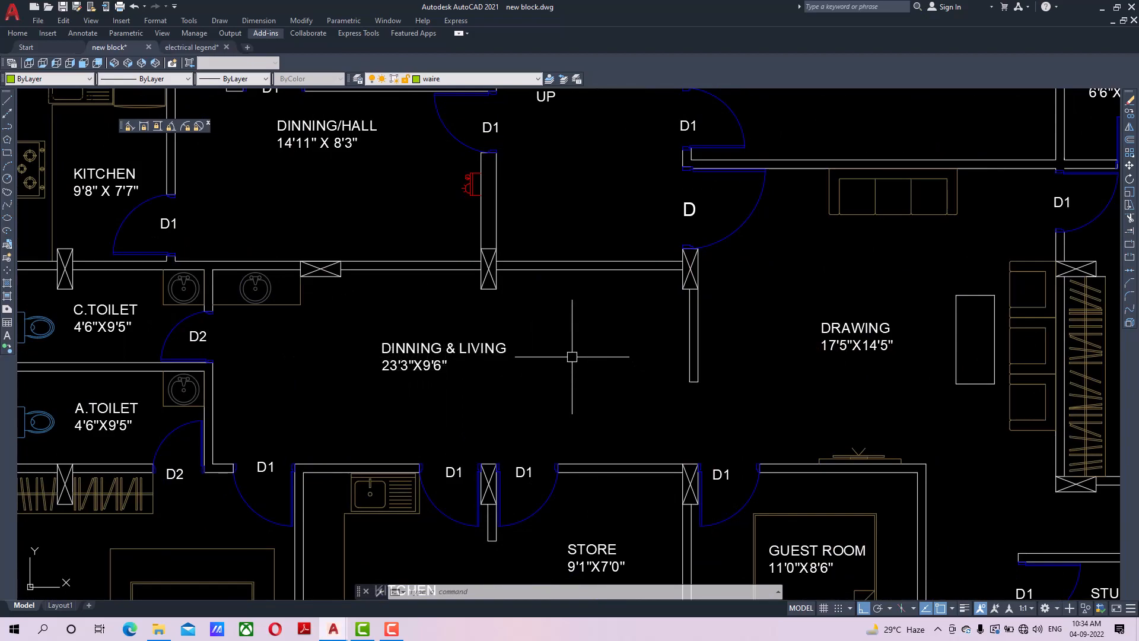
middle_click_drag(571, 356, 584, 443)
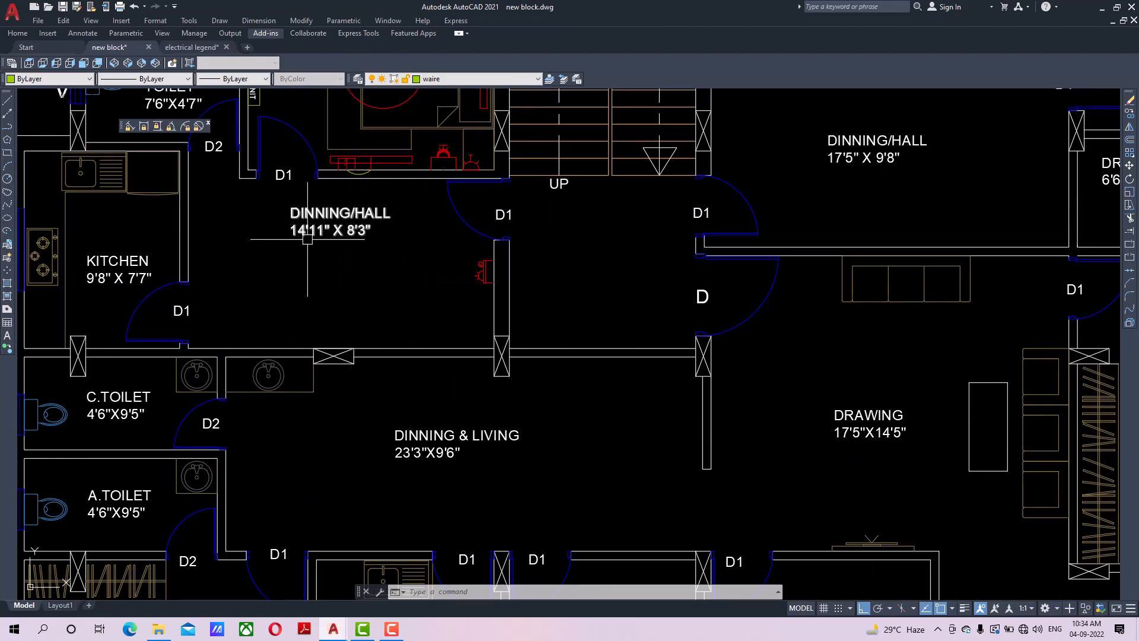
middle_click_drag(295, 236, 304, 273)
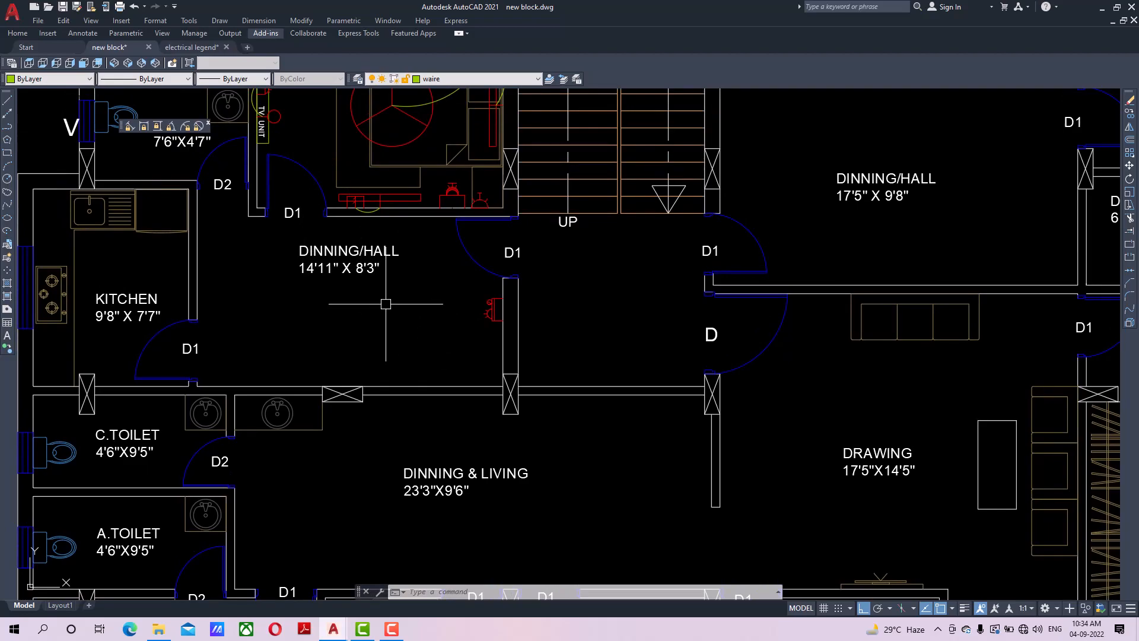
Copy the bedroom's ceiling fan by its center straight down into the 14'11" X 8'3" DINNING/HALL.
middle_click_drag(380, 297, 380, 366)
left_click(406, 207)
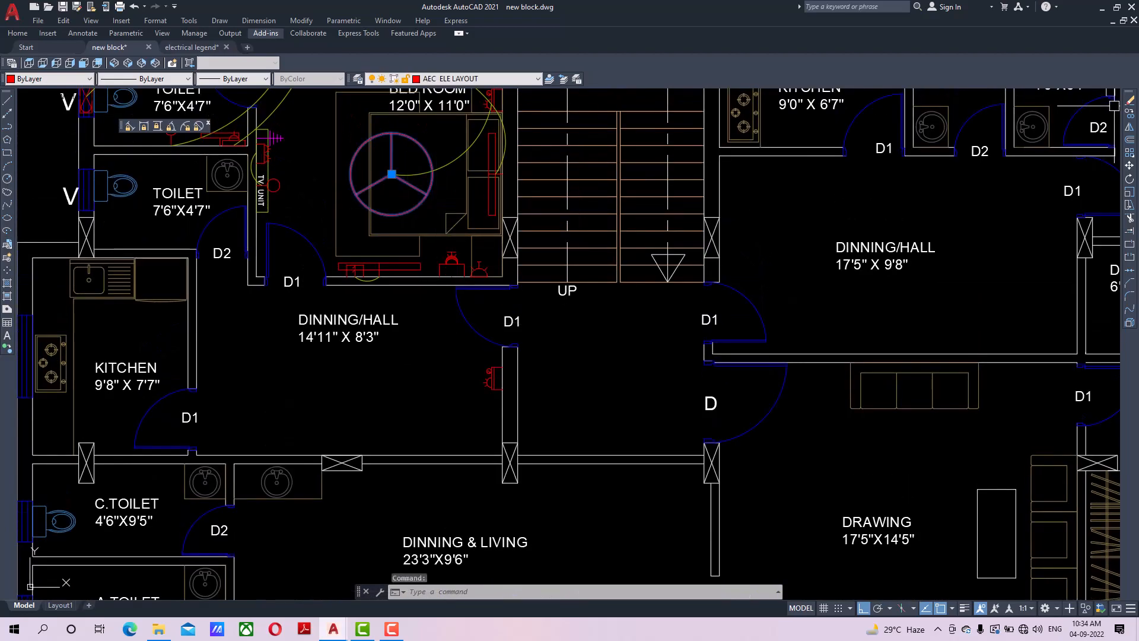
left_click(1129, 113)
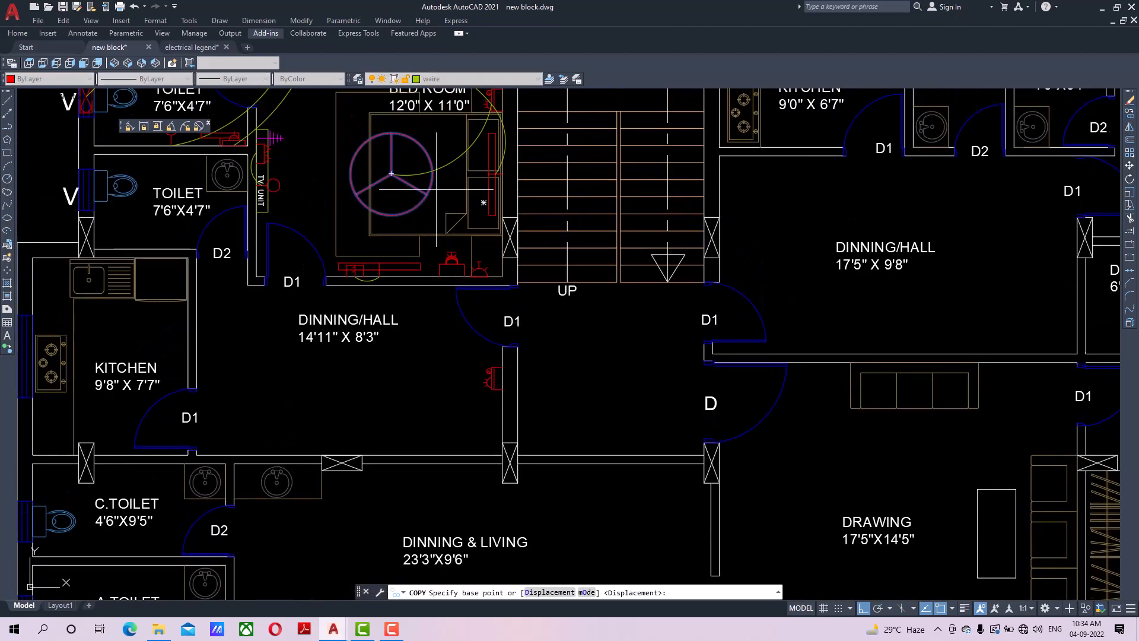
left_click(391, 173)
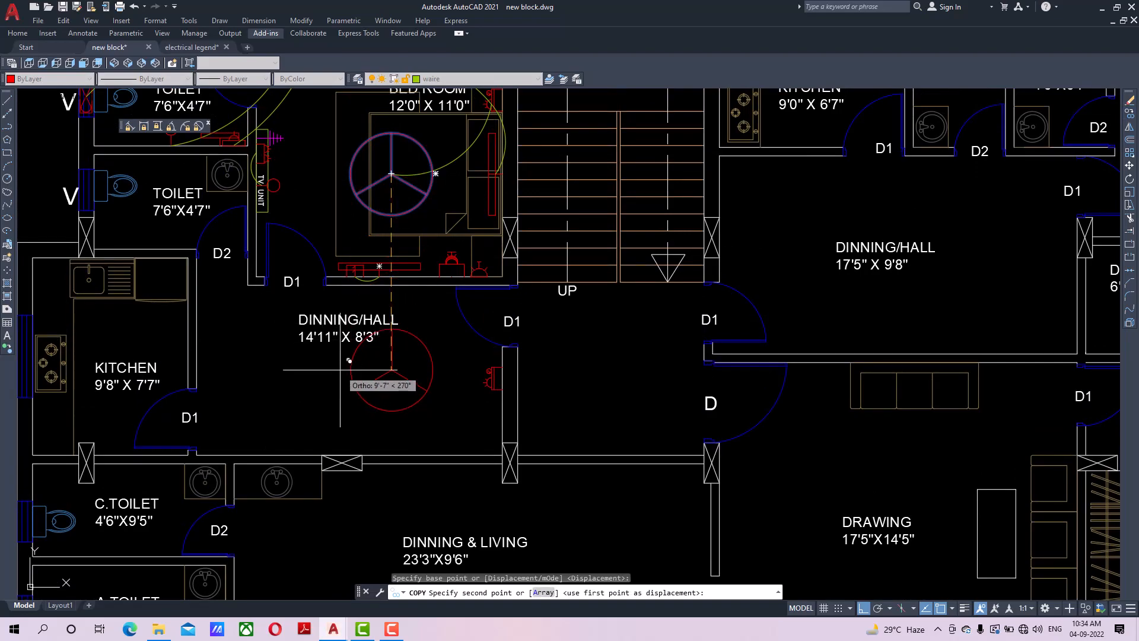
left_click(391, 390)
right_click(408, 358)
left_click(459, 365)
left_click(8, 102)
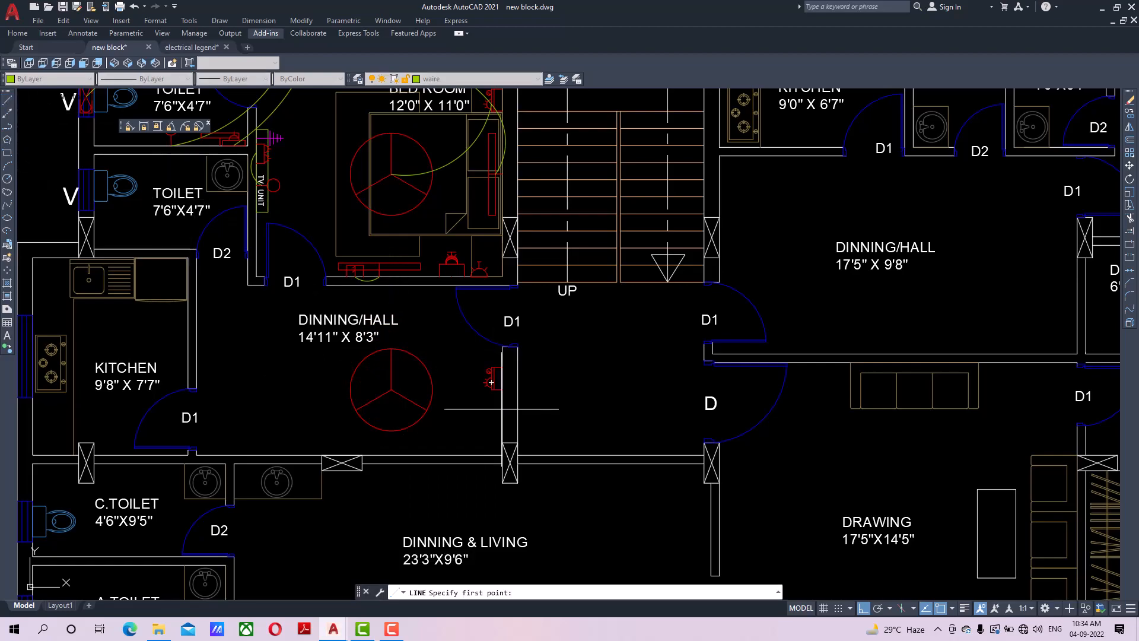
left_click(510, 463)
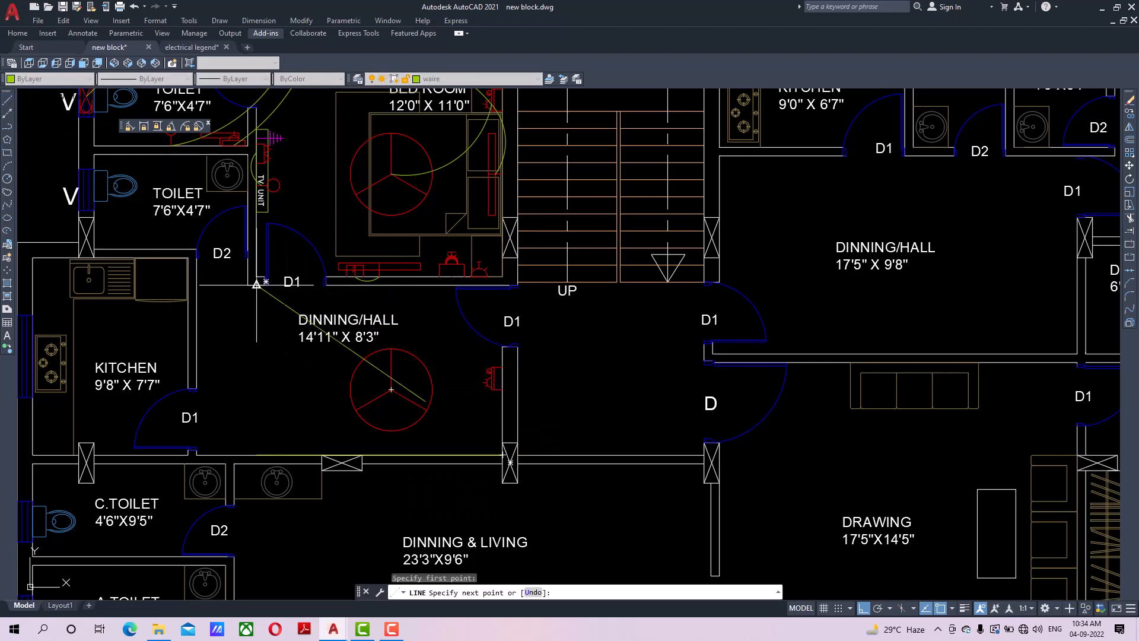
scroll(254, 289, "up", 2)
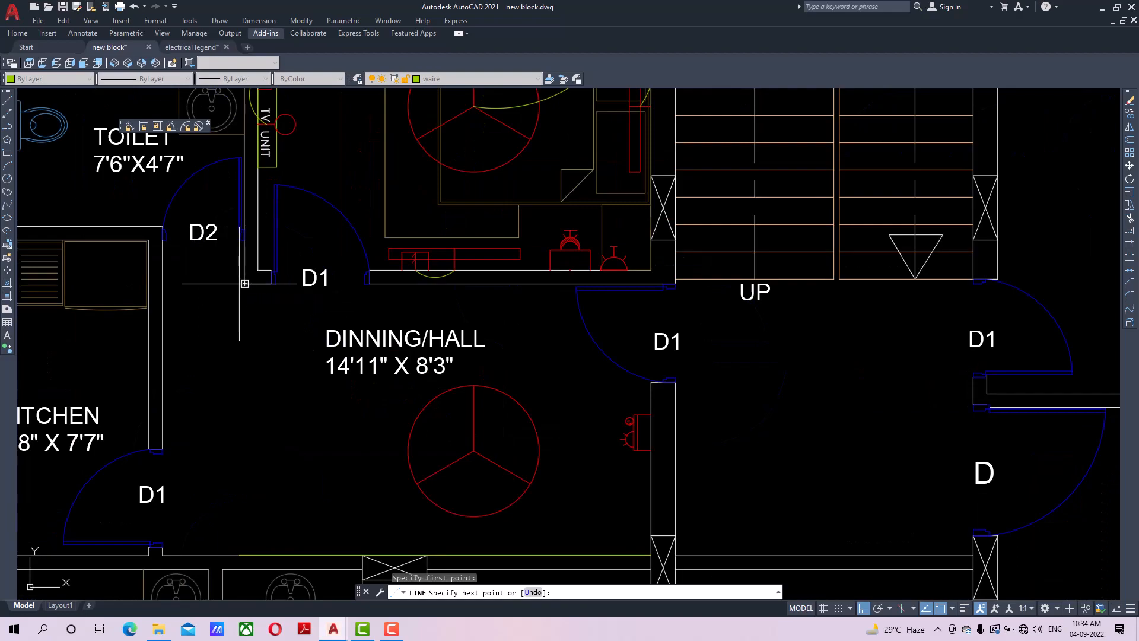
left_click(245, 285)
right_click(288, 295)
left_click(302, 301)
key("space")
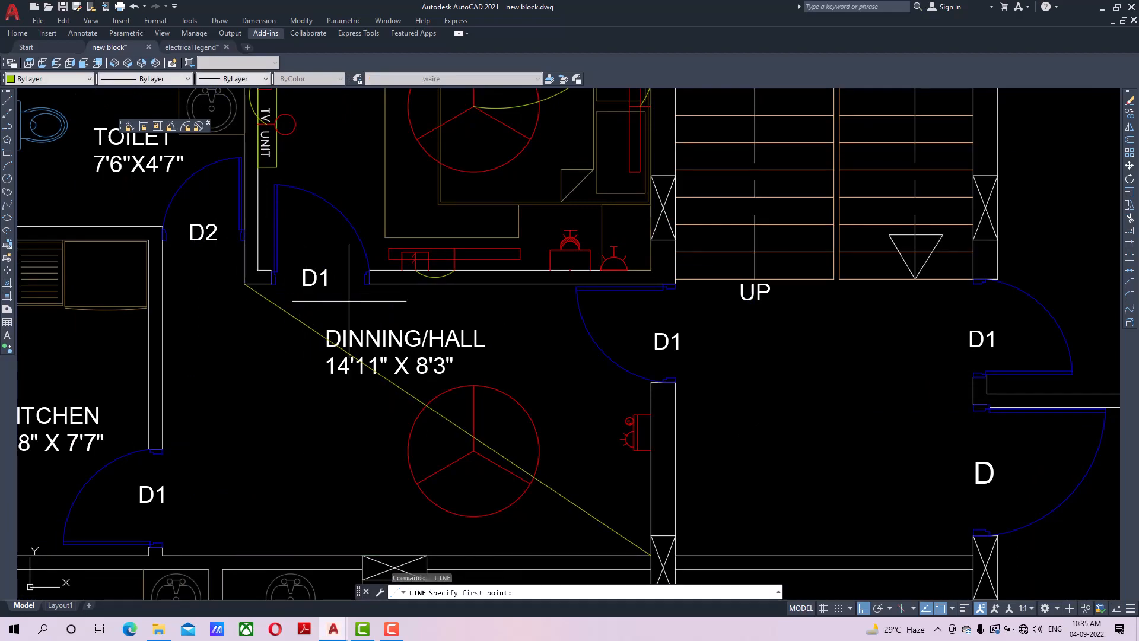
scroll(655, 286, "up", 4)
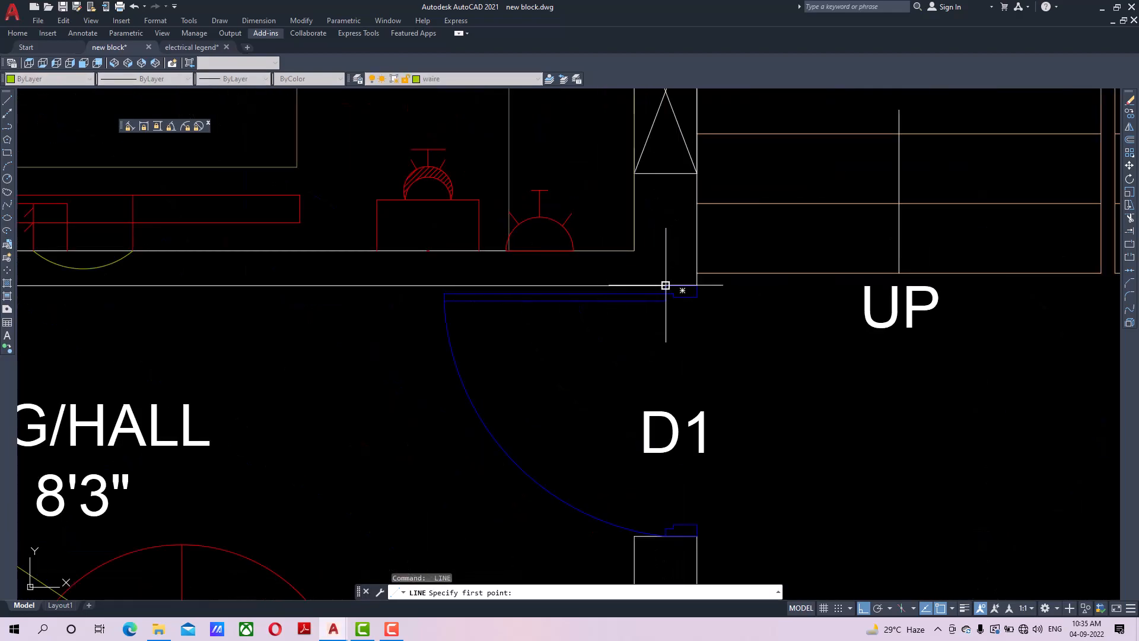
left_click(666, 285)
scroll(307, 463, "down", 2)
middle_click_drag(303, 465, 732, 304)
middle_click_drag(346, 432, 458, 279)
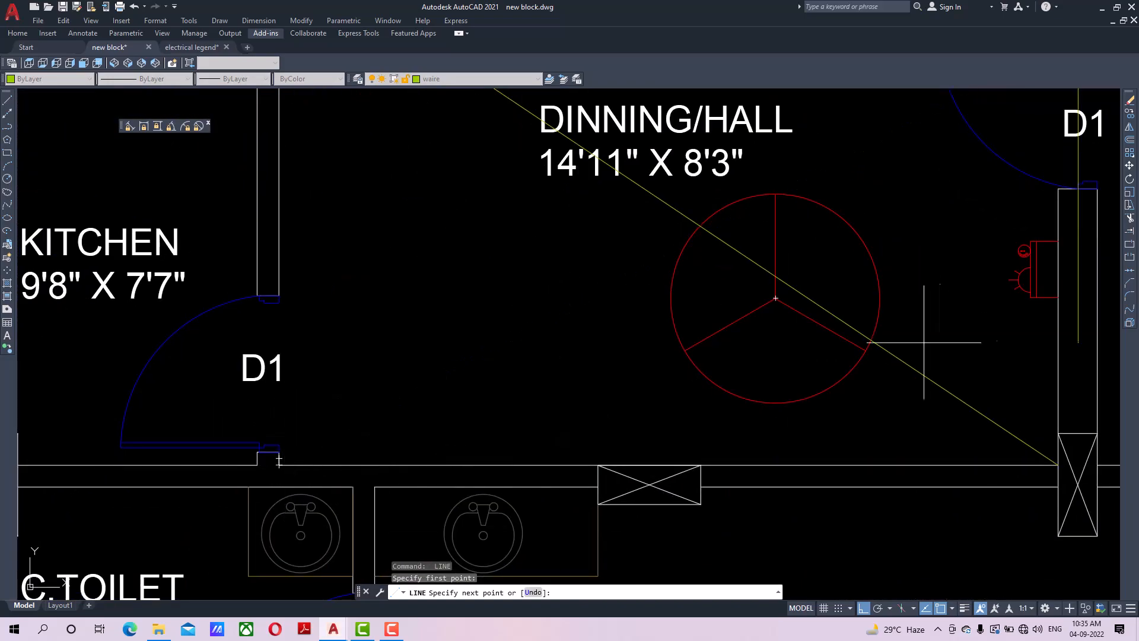
key("Escape")
left_click(946, 333)
left_click(941, 402)
key("Delete")
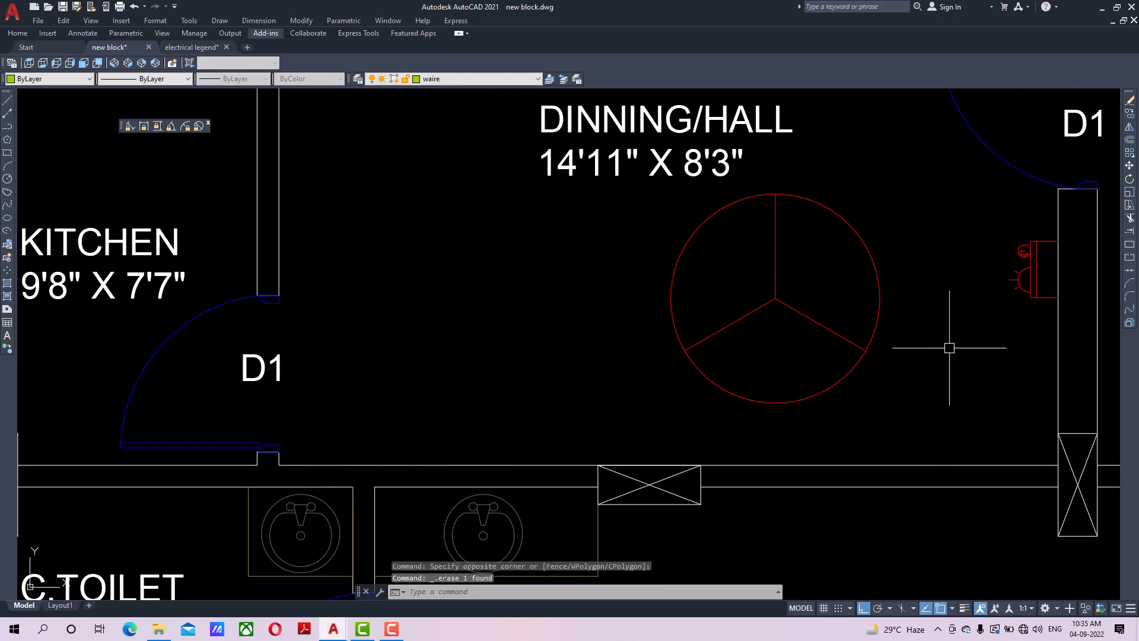
Draw a vertical construction line from the midpoint between the dining/hall's two lower wall corners up to the upper wall.
scroll(662, 376, "down", 4)
left_click(10, 102)
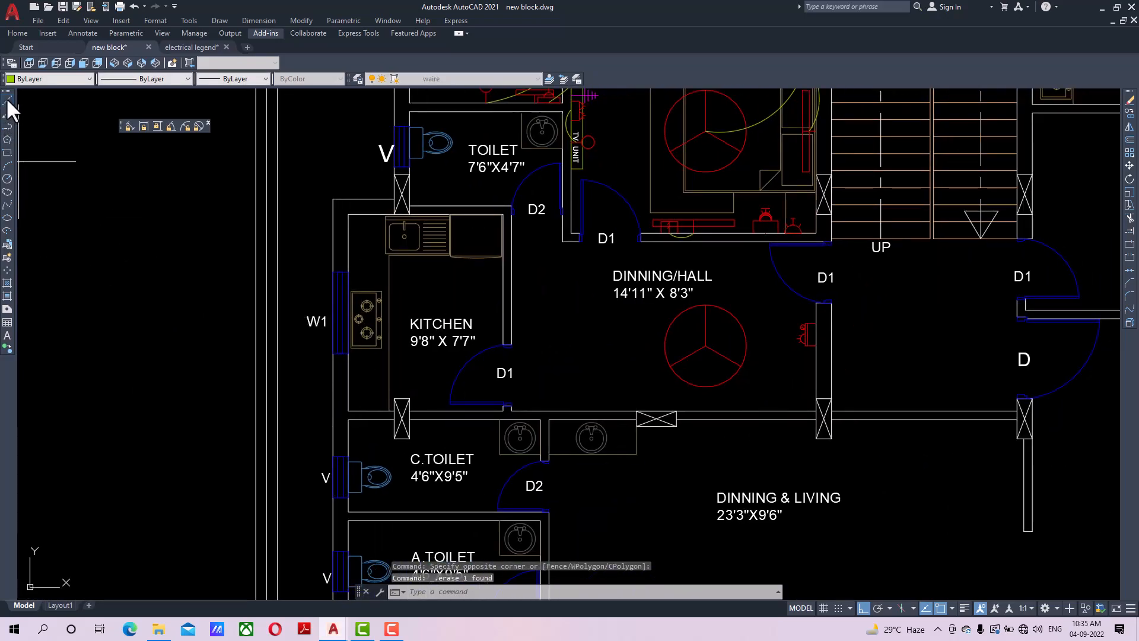
middle_click_drag(676, 222, 591, 228)
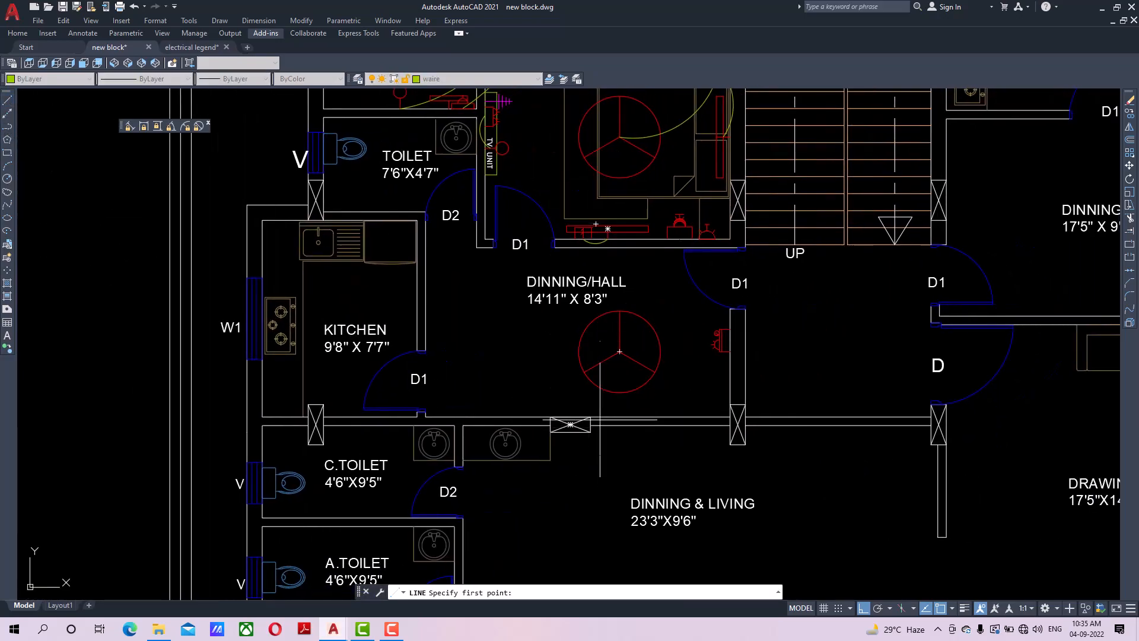
scroll(586, 398, "up", 4)
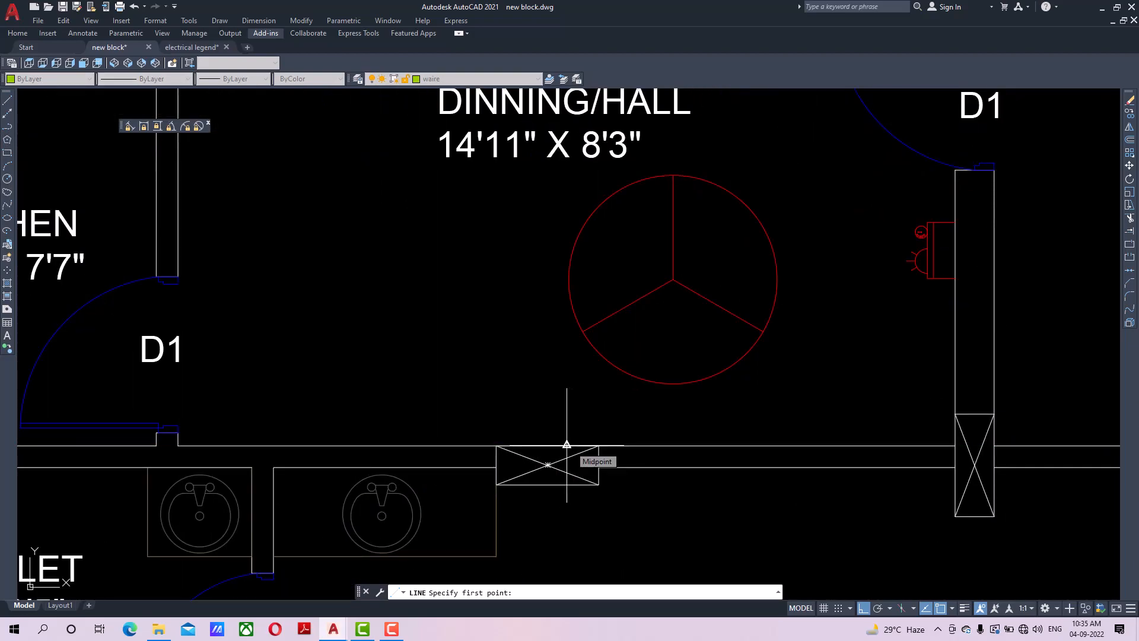
right_click(567, 346, "shift")
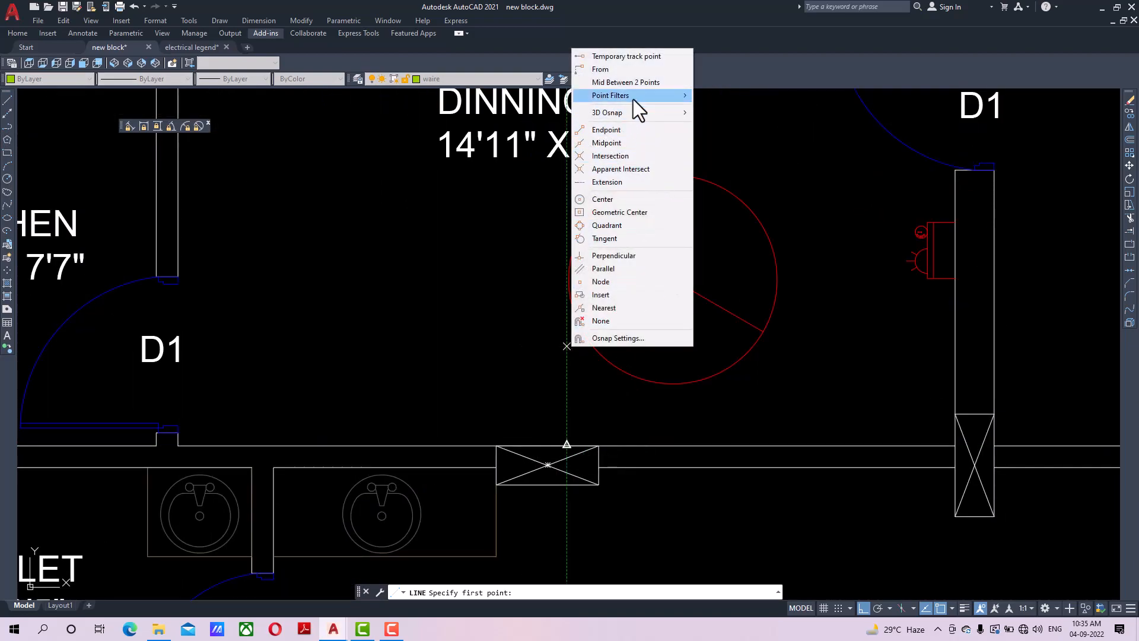
left_click(628, 82)
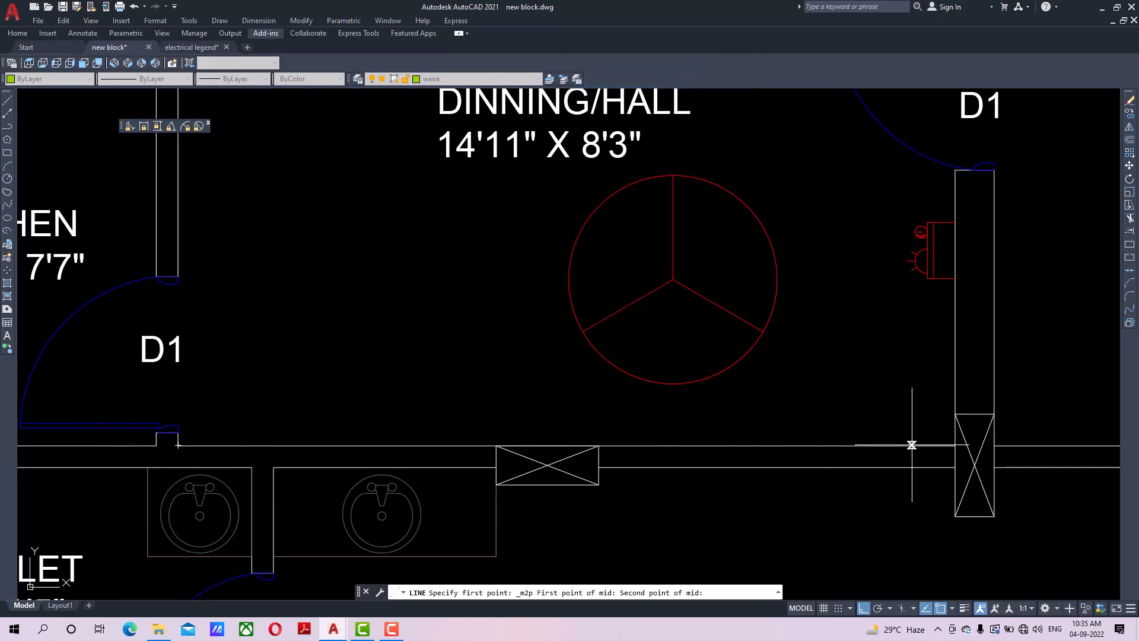
left_click(955, 445)
scroll(594, 391, "down", 2)
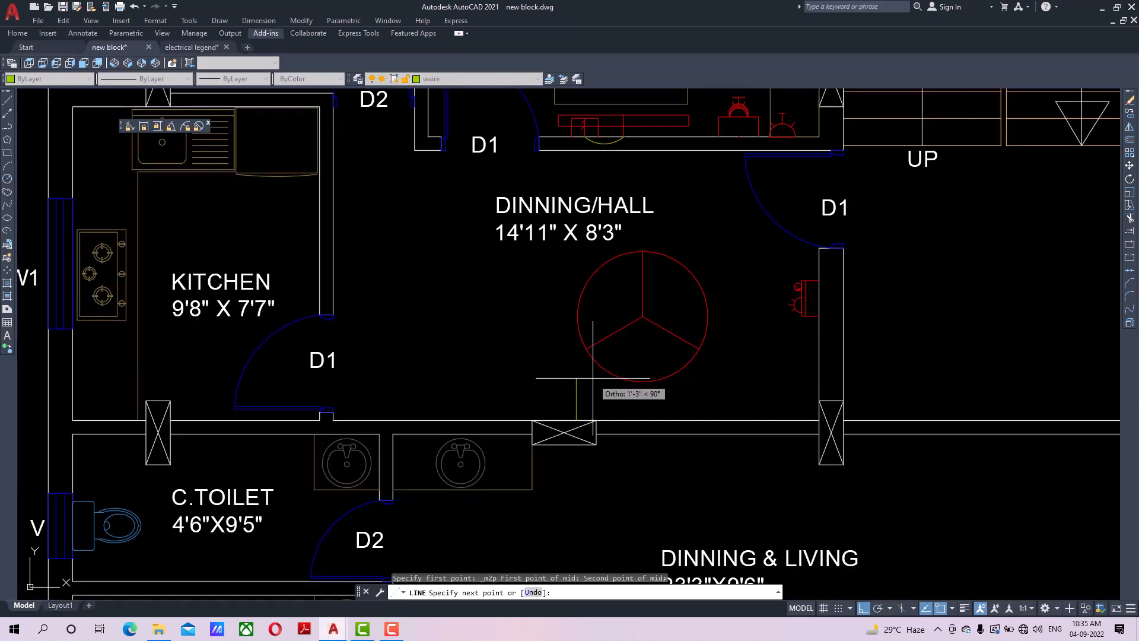
left_click(572, 185)
right_click(665, 229)
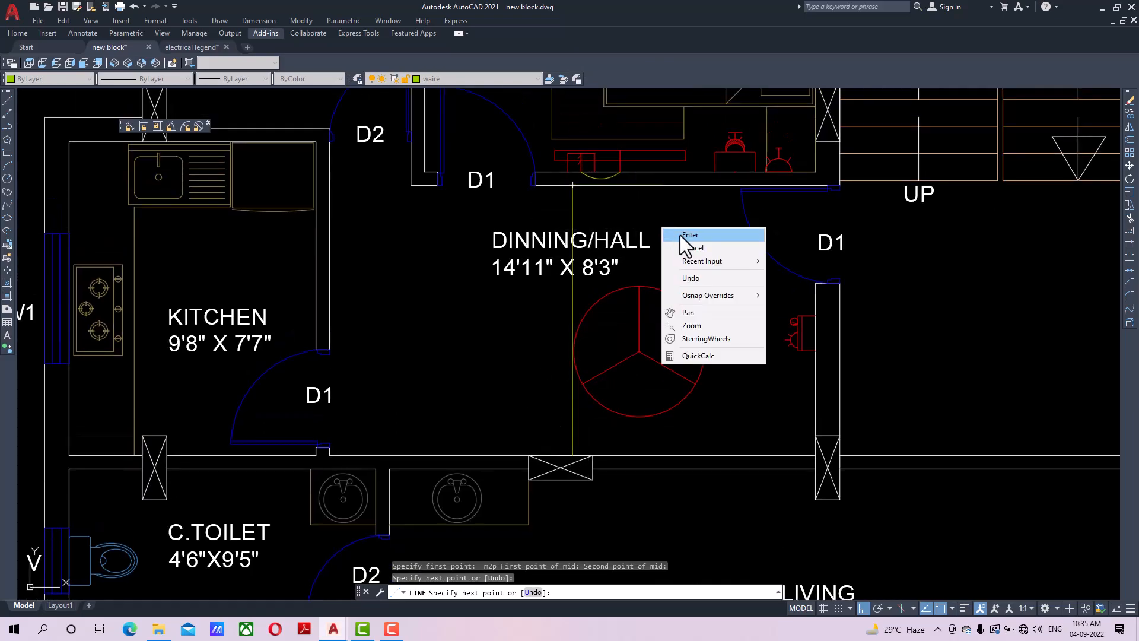
left_click(688, 235)
Move the dining/hall ceiling fan by its center onto the midpoint of the vertical construction line.
left_click(693, 336)
left_click(693, 280)
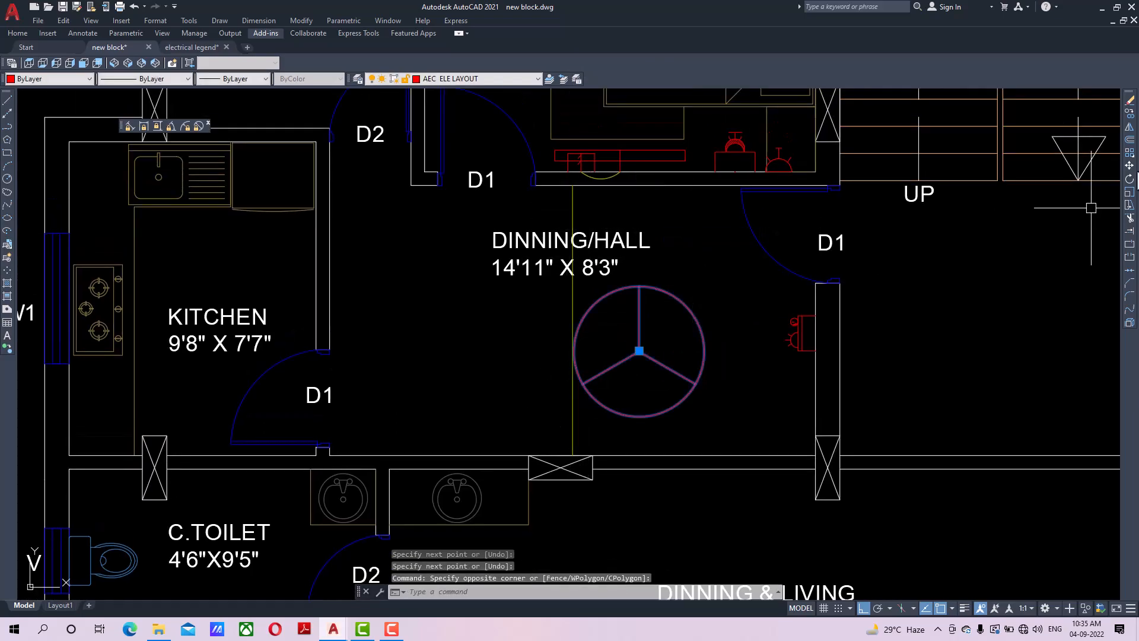
left_click(1129, 166)
left_click(639, 350)
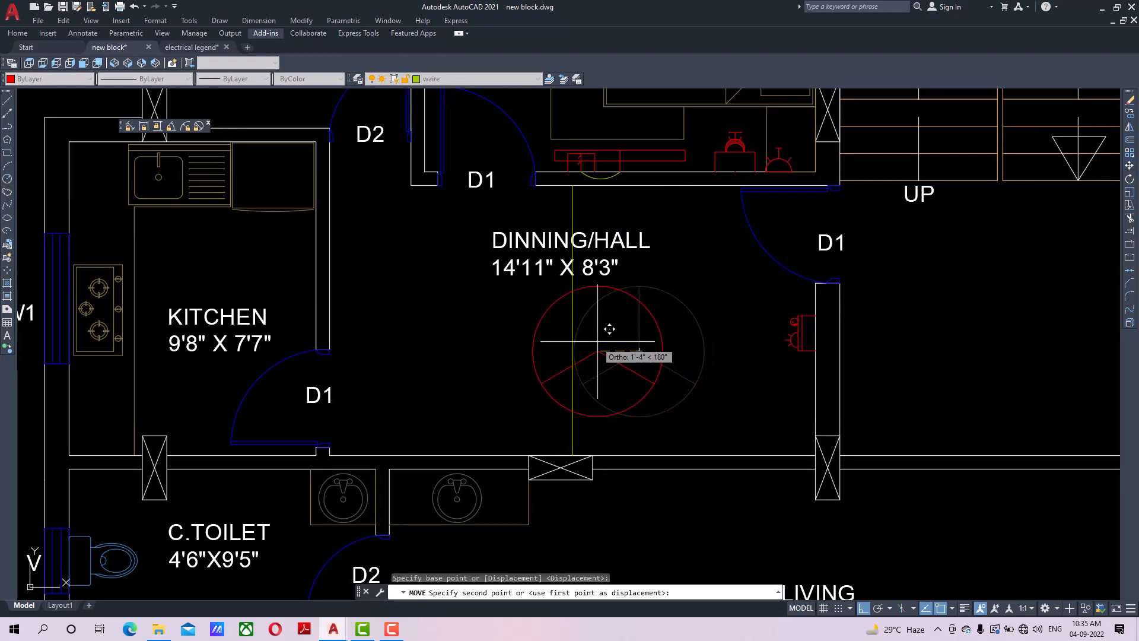
left_click(573, 320)
Turn off ortho and move the DINNING/HALL 14'11" X 8'3" label clear of the fan into the space below the stairs.
left_click(621, 232)
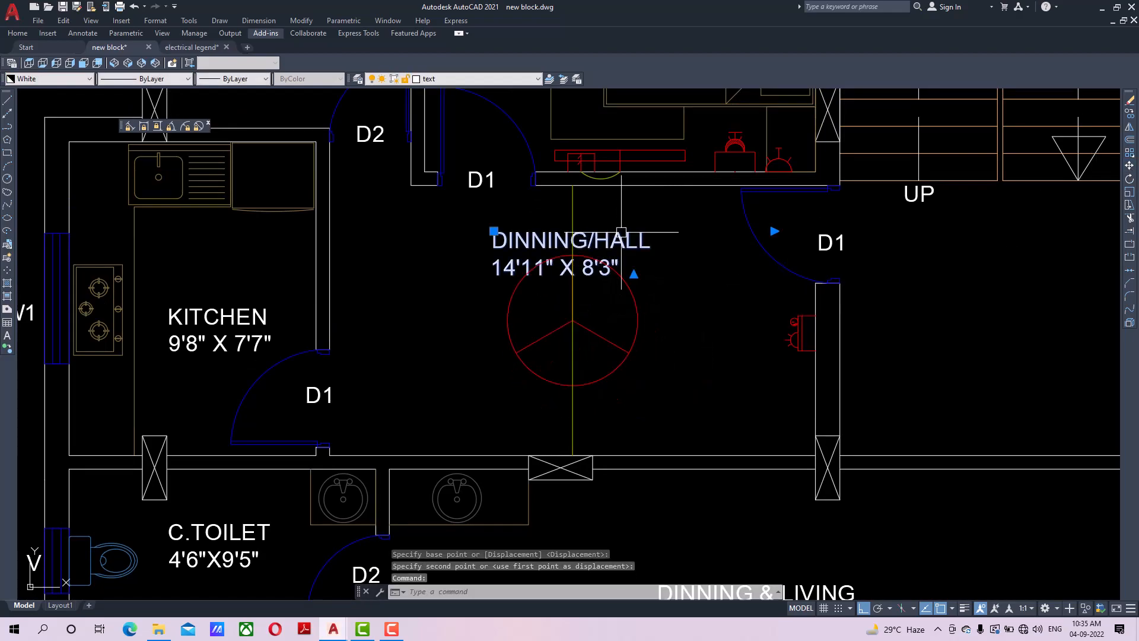
left_click(1129, 166)
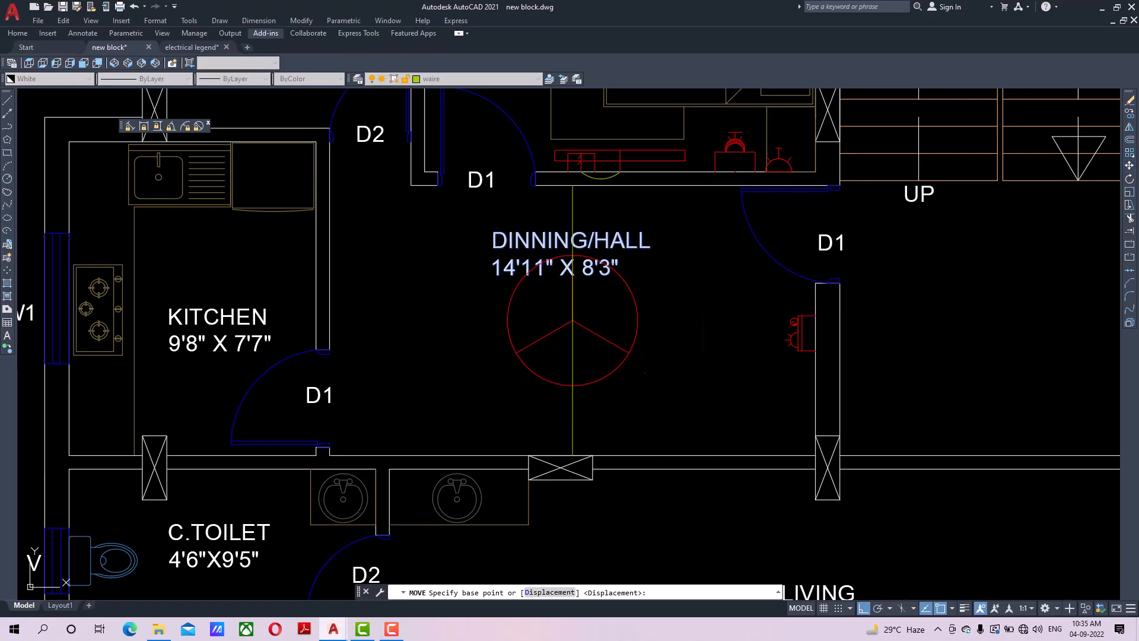
left_click(702, 371)
key("F8")
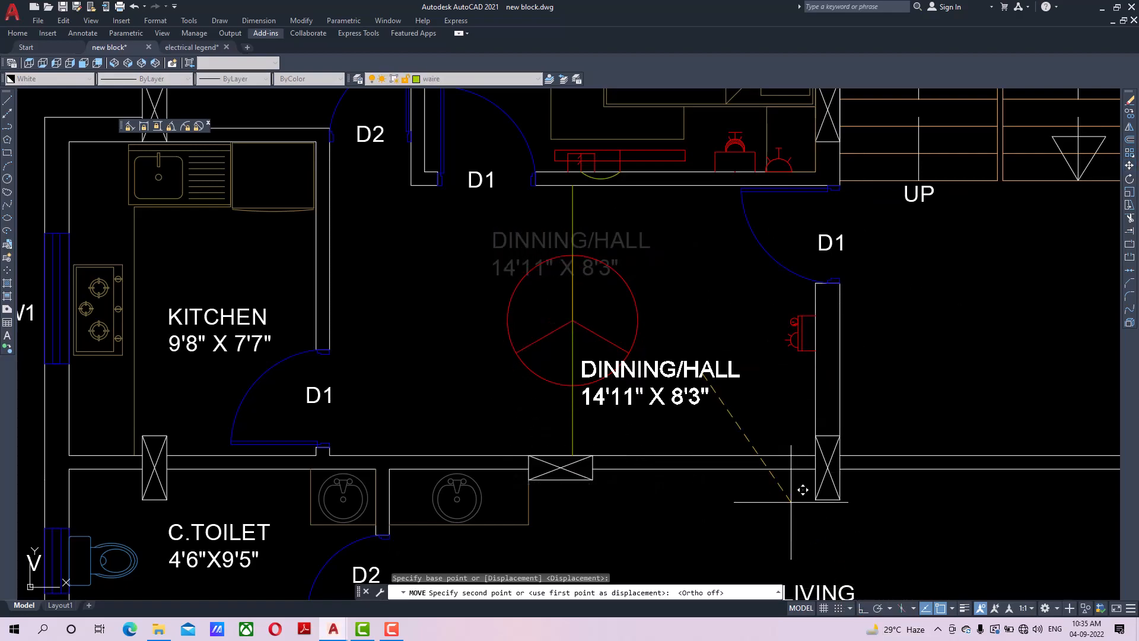
middle_click_drag(1012, 354, 888, 401)
left_click(952, 418)
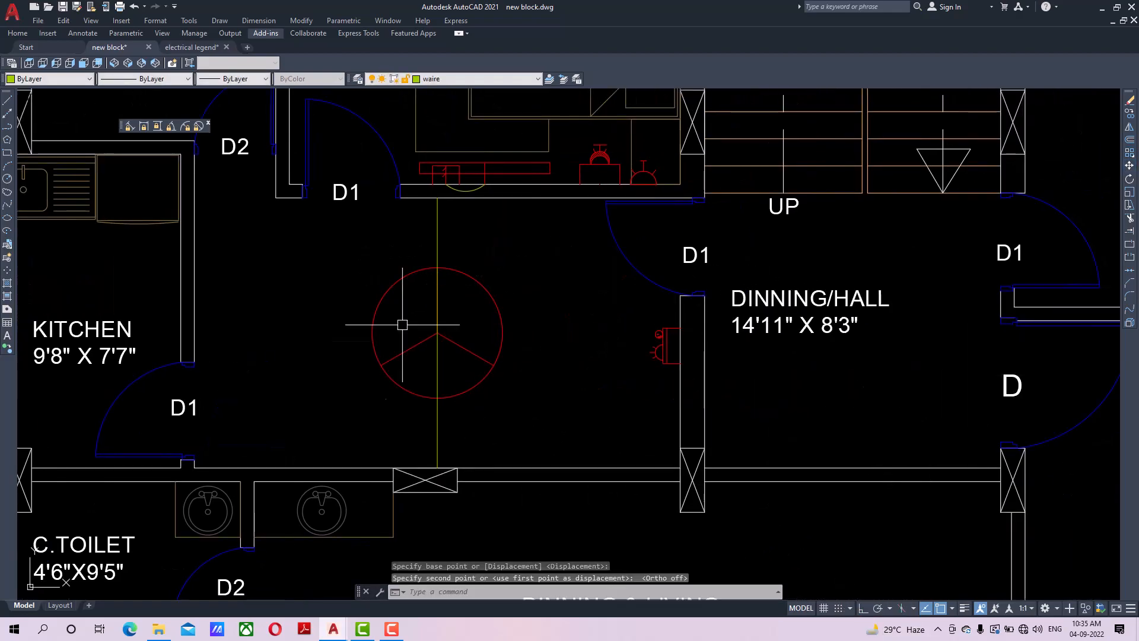
Delete the vertical construction line running through the dining/hall ceiling fan.
left_click(437, 287)
key("Delete")
middle_click_drag(588, 349, 580, 386)
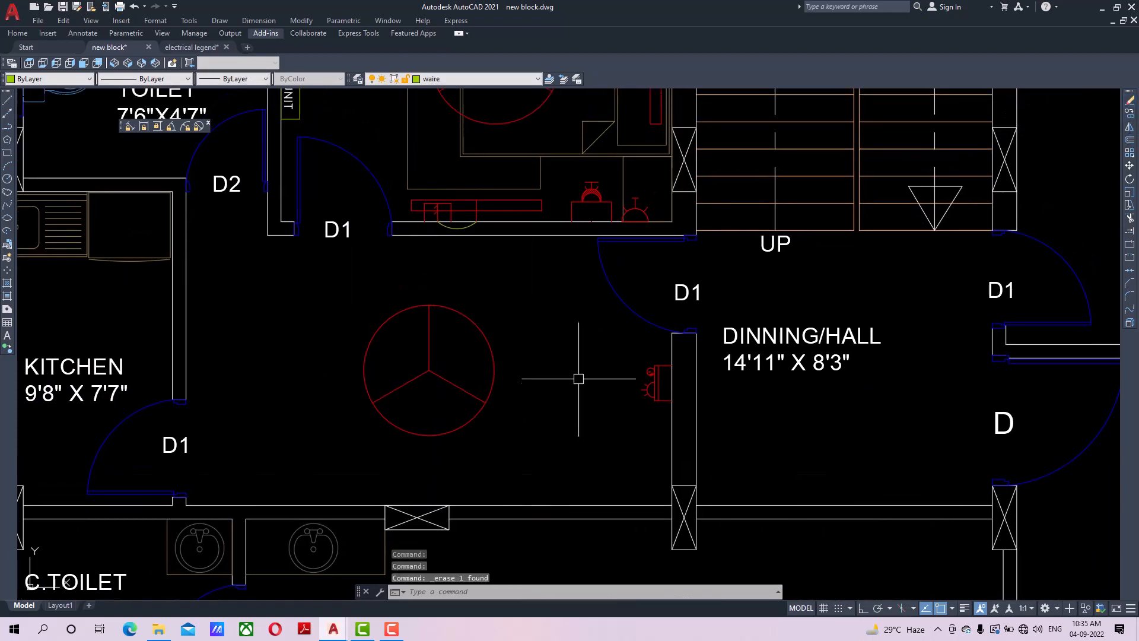
Draw a three-point wiring arc, bowed downward, from the dining/hall switch board to the ceiling fan's center.
left_click(8, 167)
scroll(591, 395, "up", 2)
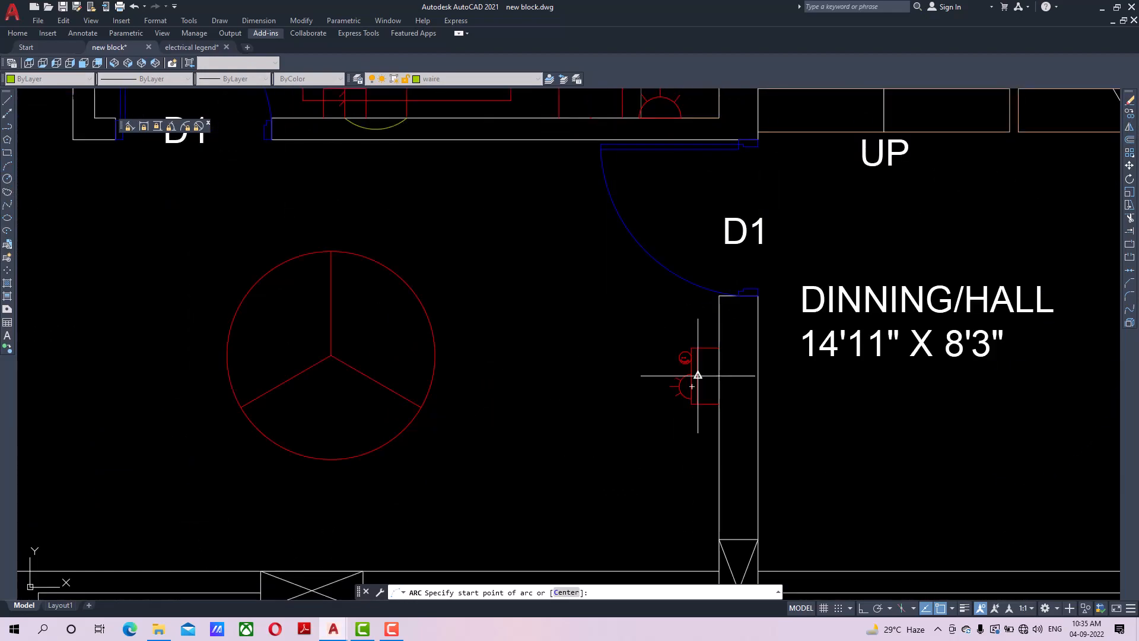
left_click(693, 373)
left_click(534, 403)
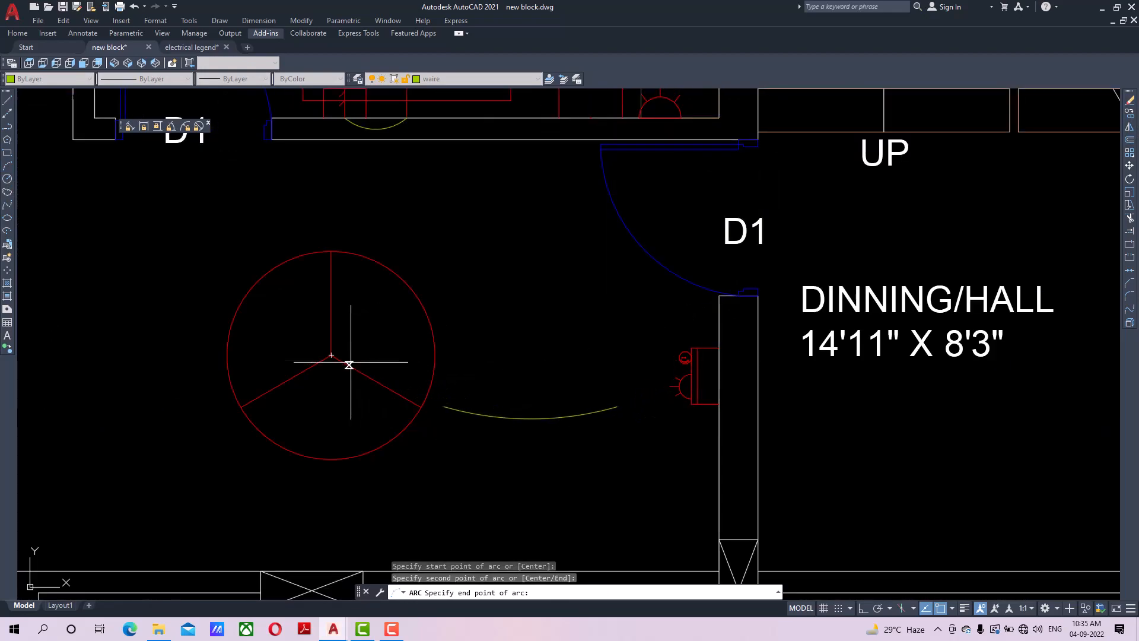
left_click(331, 354)
scroll(464, 403, "down", 2)
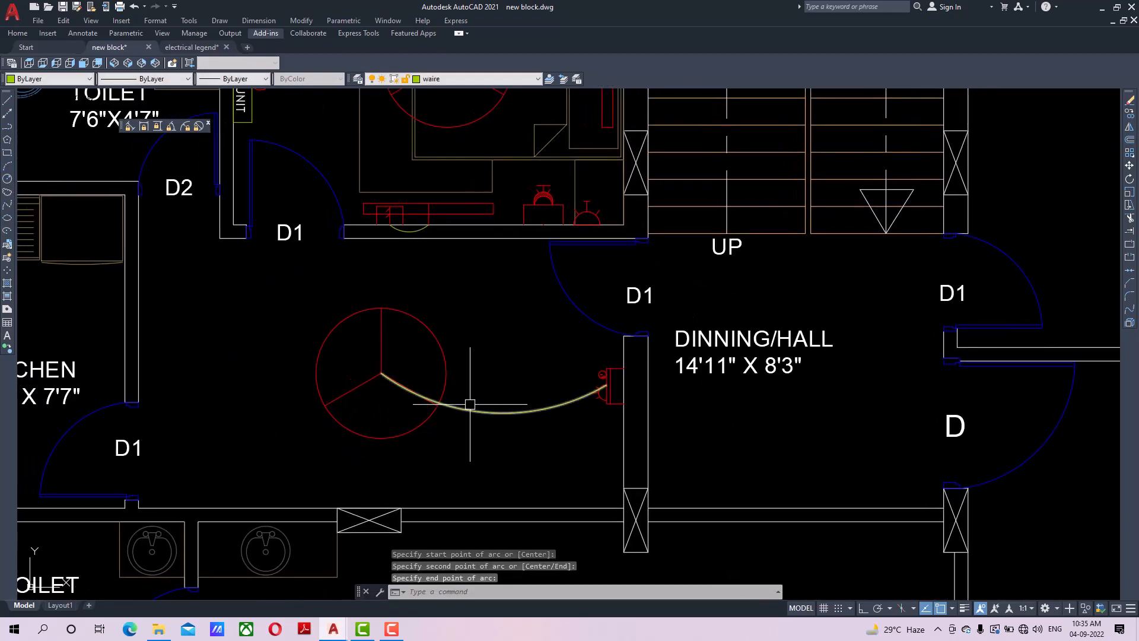
middle_click_drag(448, 455, 450, 455)
middle_click_drag(451, 497, 480, 471)
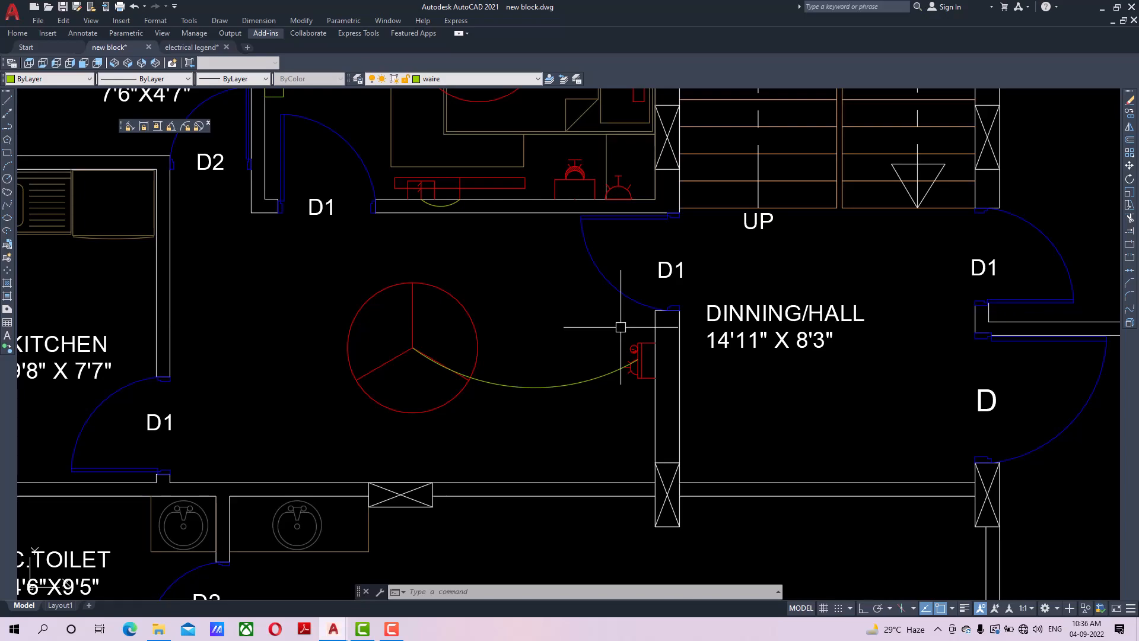
Copy the tube light symbol from the bedroom's lower wall into the dining/hall, below the fan's wiring arc.
scroll(620, 314, "down", 2)
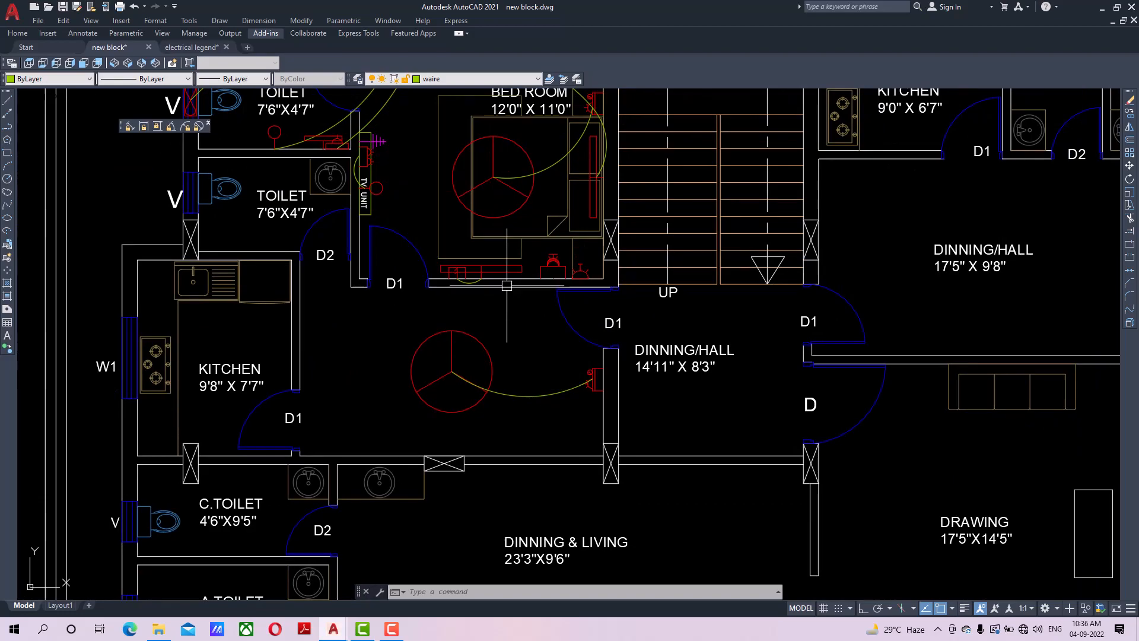
scroll(628, 119, "up", 2)
left_click(507, 270)
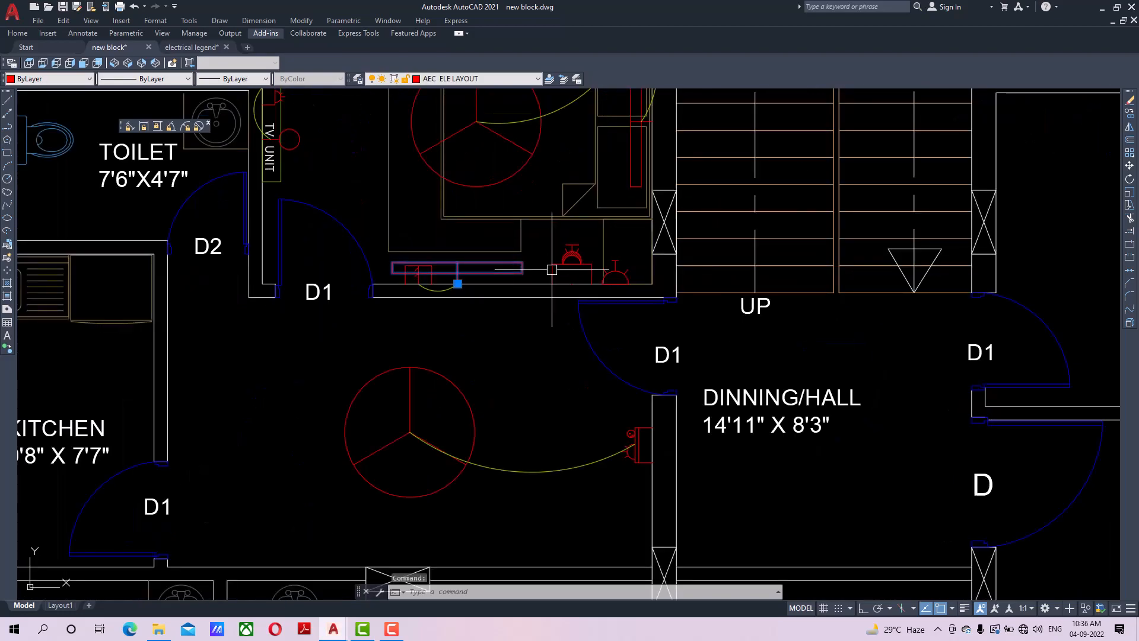
left_click(1129, 115)
left_click(457, 283)
middle_click_drag(522, 469, 553, 298)
left_click(553, 350)
right_click(580, 328)
left_click(593, 332)
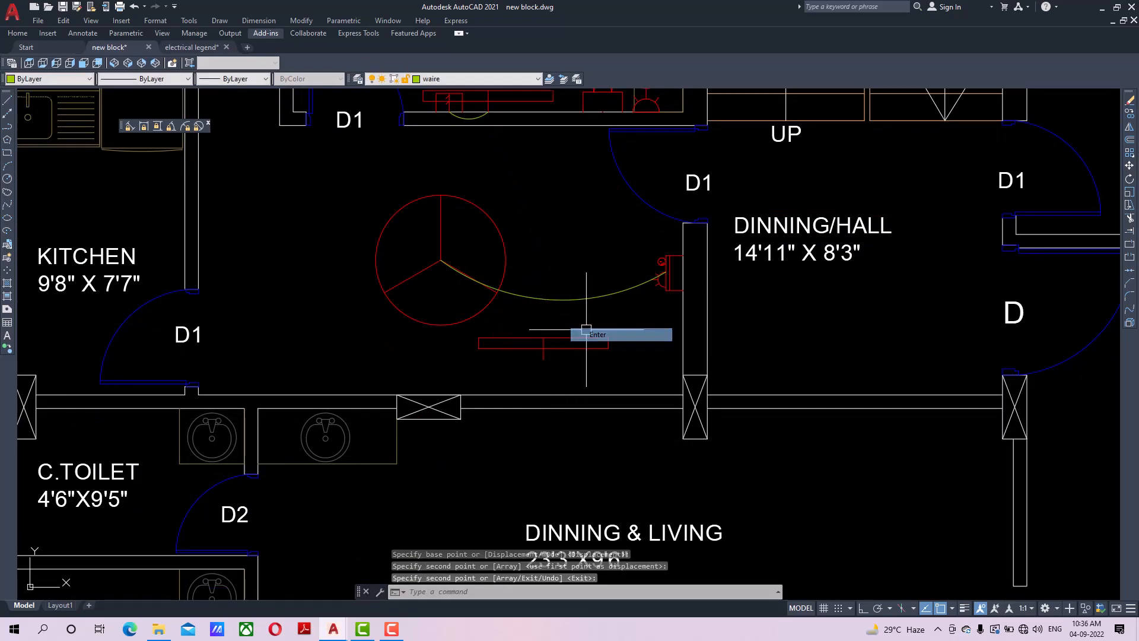
Move the copied tube light by its lower-right corner to the corner where the dining/hall's lower wall meets the column.
left_click(574, 355)
left_click(565, 338)
left_click(1130, 166)
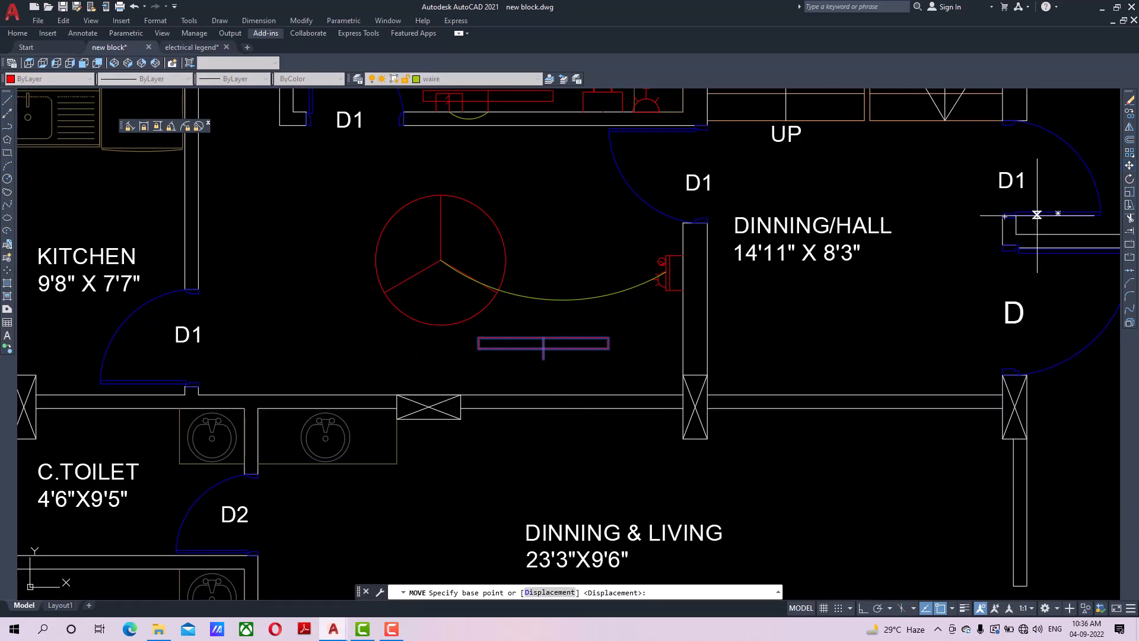
left_click(608, 348)
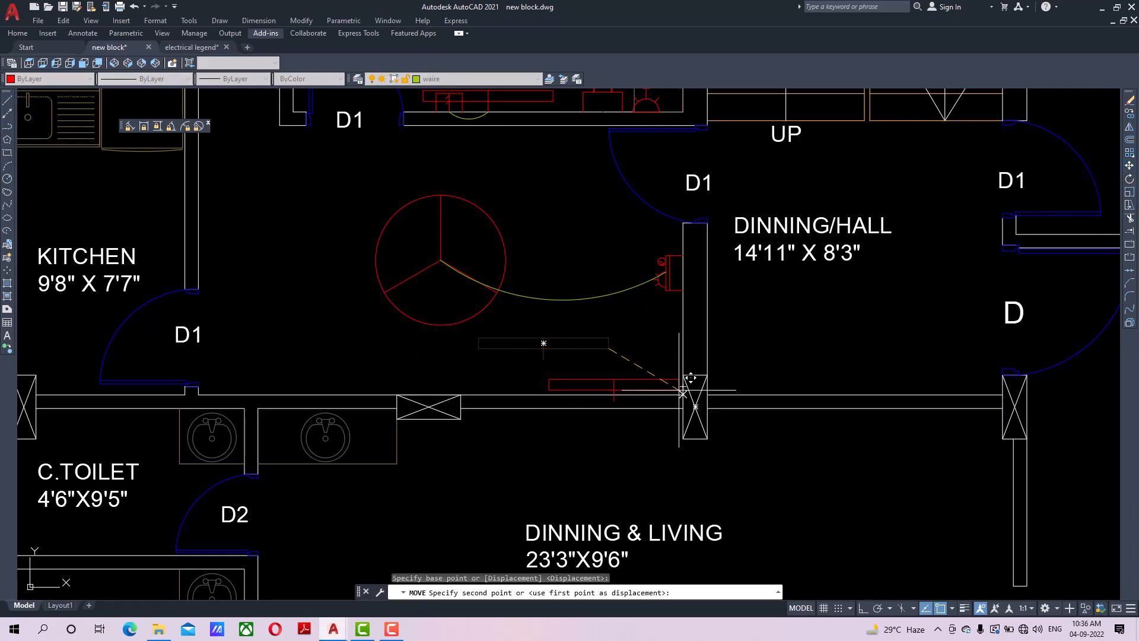
left_click(680, 394)
Turn on ortho and move the tube light 2' to the left along the dining/hall's lower wall.
middle_click_drag(697, 466, 708, 477)
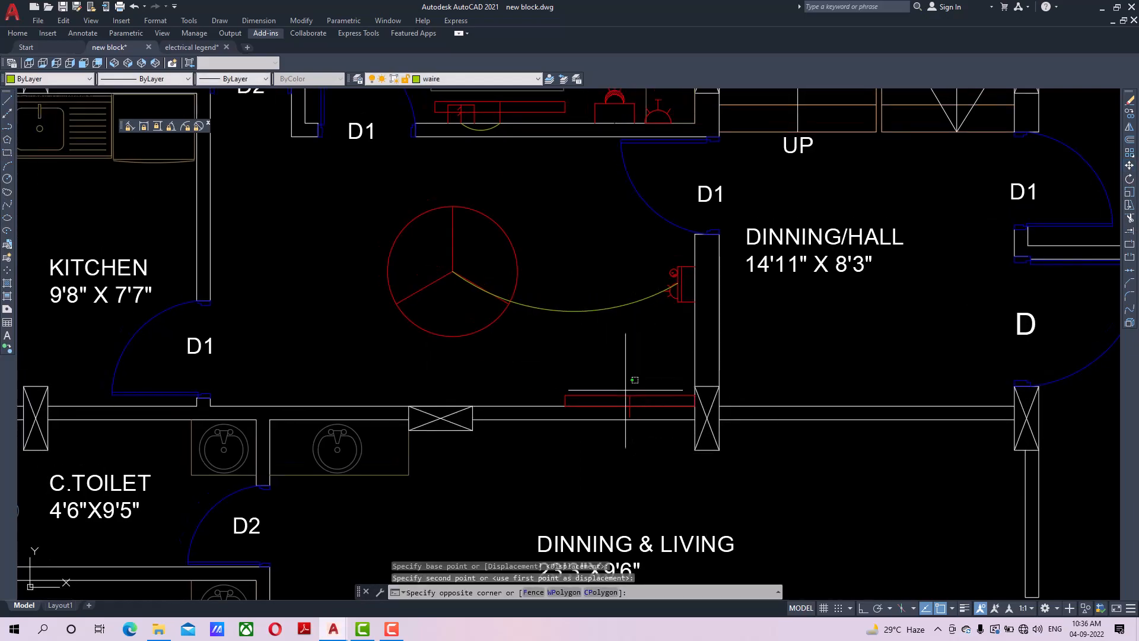
left_click(629, 395)
left_click(1129, 167)
left_click(863, 609)
left_click(850, 515)
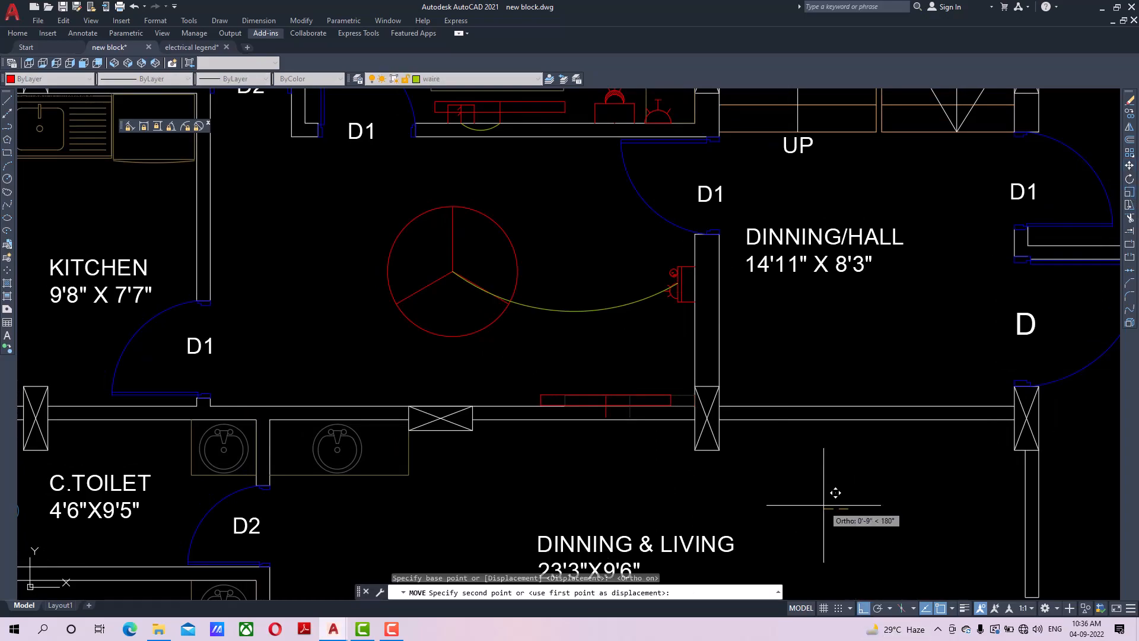
type("2'")
key("Return")
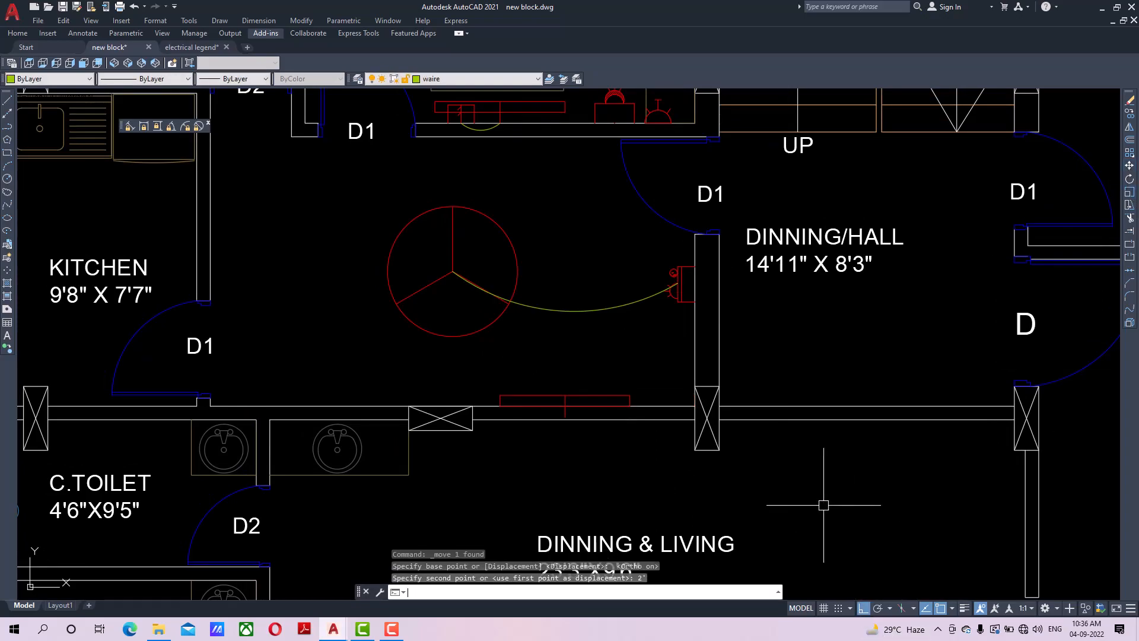
Move the tube light straight up so the end of its stem sits on the lower wall's inner face.
left_click(593, 402)
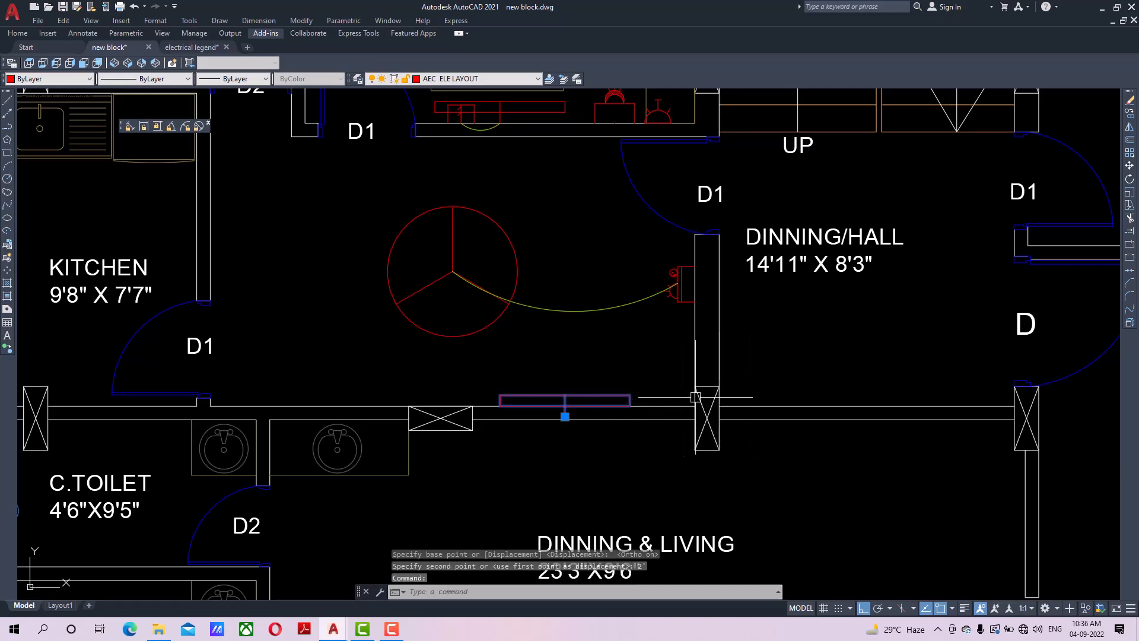
left_click(1130, 166)
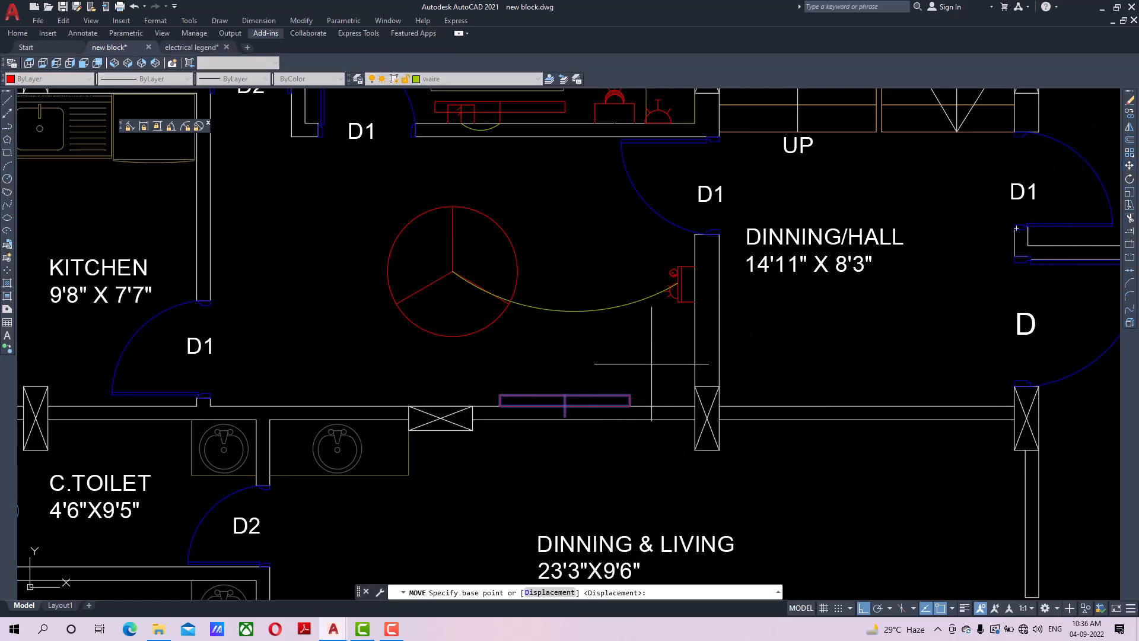
scroll(572, 419, "up", 3)
left_click(563, 399)
scroll(564, 371, "down", 3)
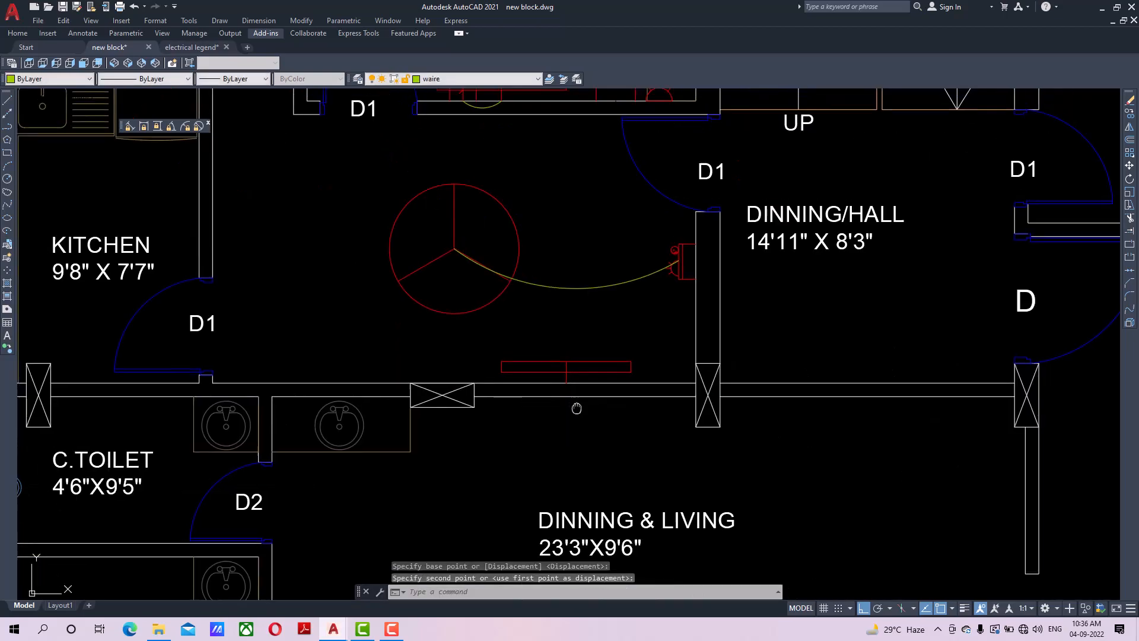
Mirror the tube light about the vertical line through the fan's center, keeping the original.
left_click(599, 371)
left_click(1129, 127)
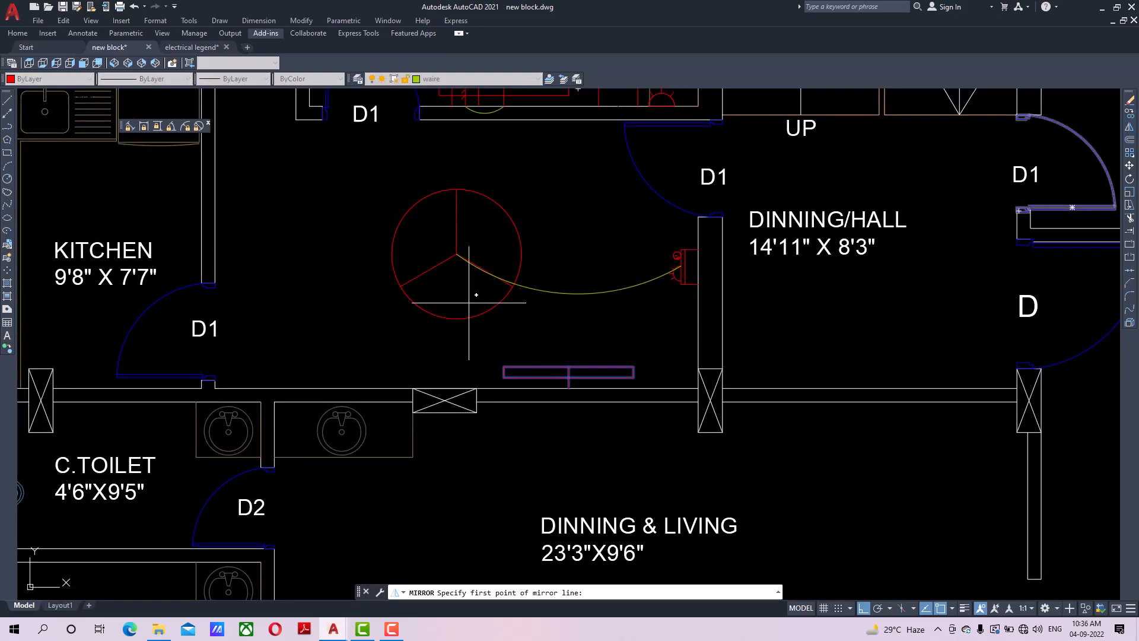
left_click(456, 389)
left_click(460, 361)
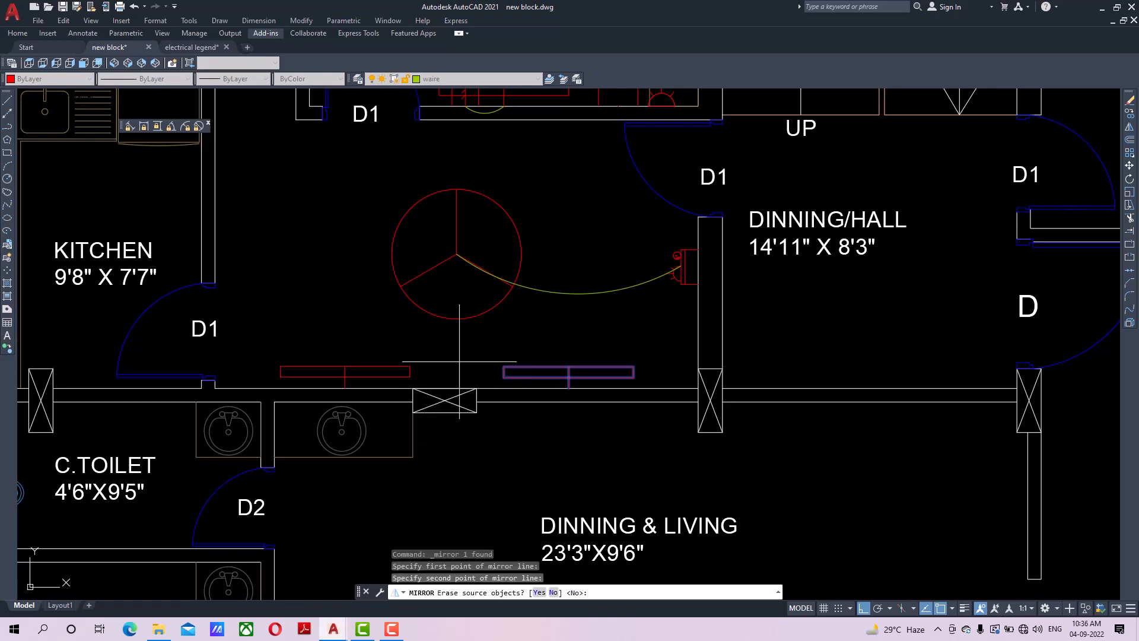
key("Return")
Mirror both lower-wall tube lights about the horizontal line through the dining/hall fan's center, keeping the originals.
scroll(459, 361, "down", 3)
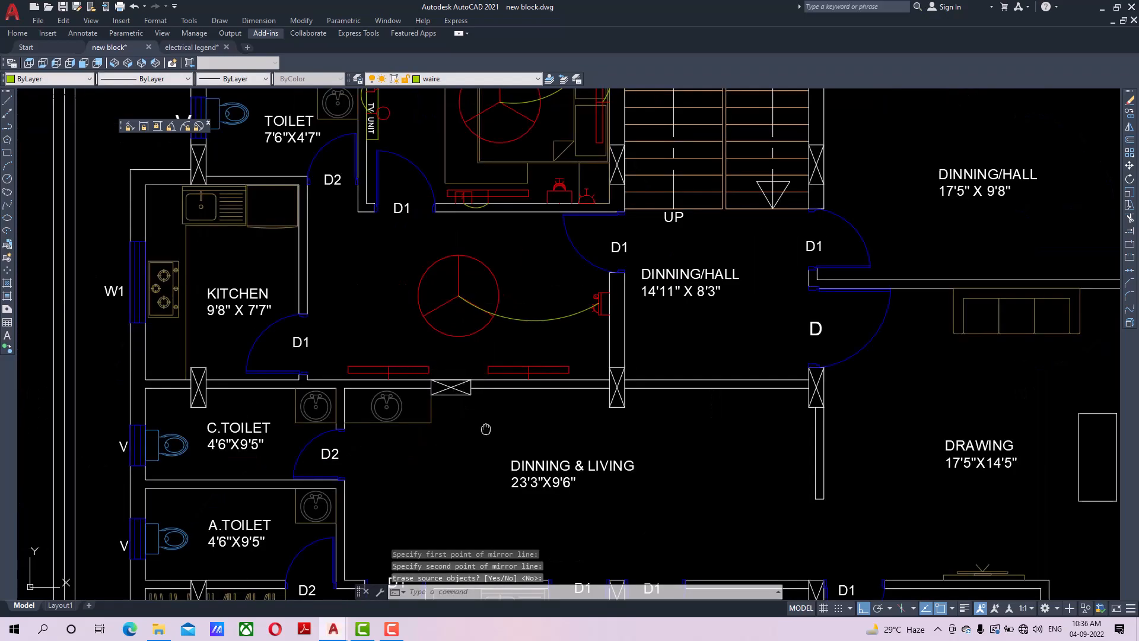
middle_click_drag(459, 361, 454, 403)
left_click(562, 382)
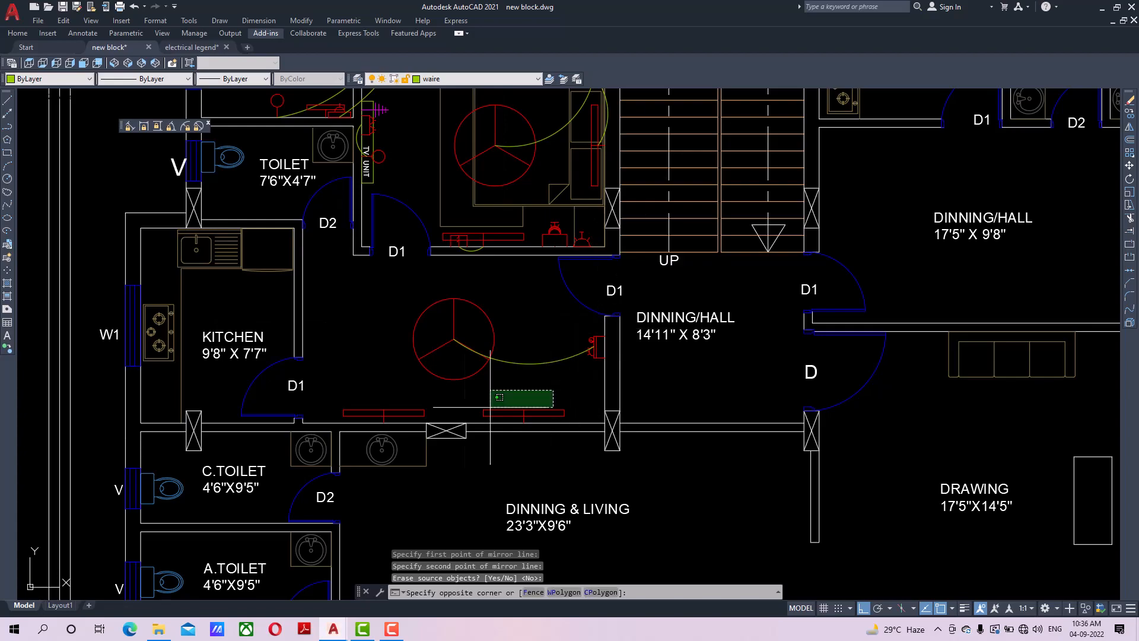
left_click(389, 413)
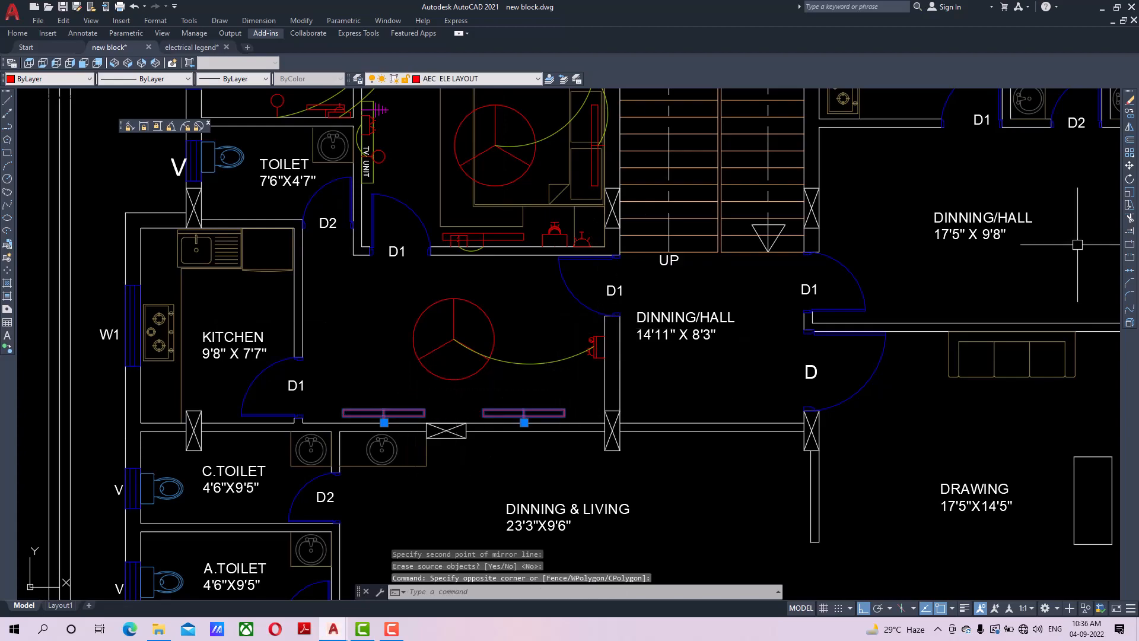
left_click(1129, 128)
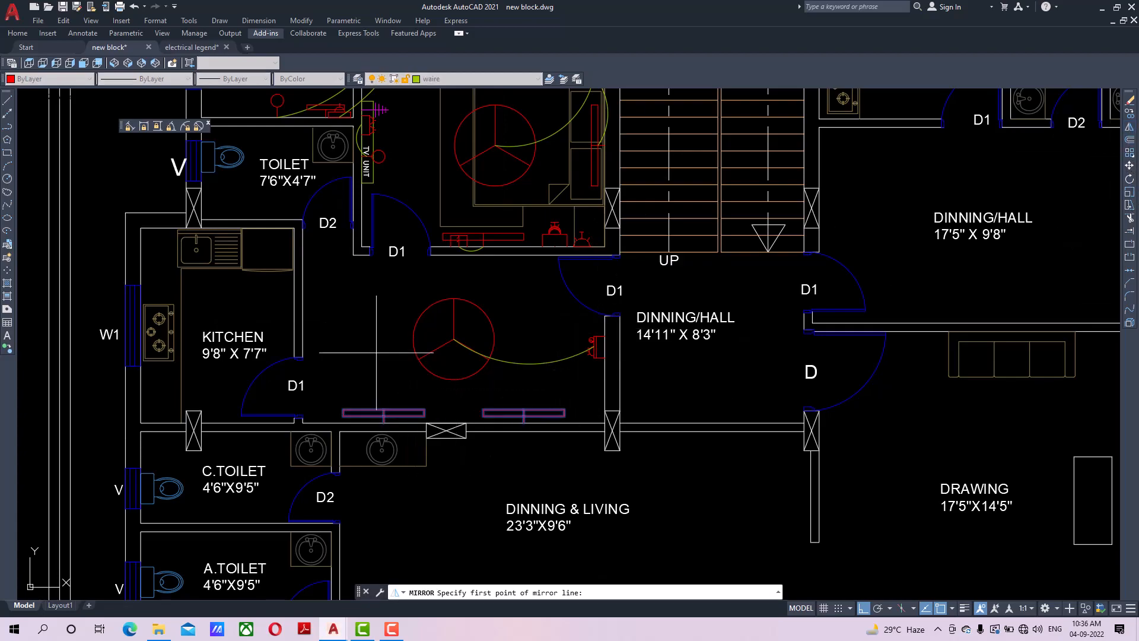
left_click(454, 339)
left_click(536, 340)
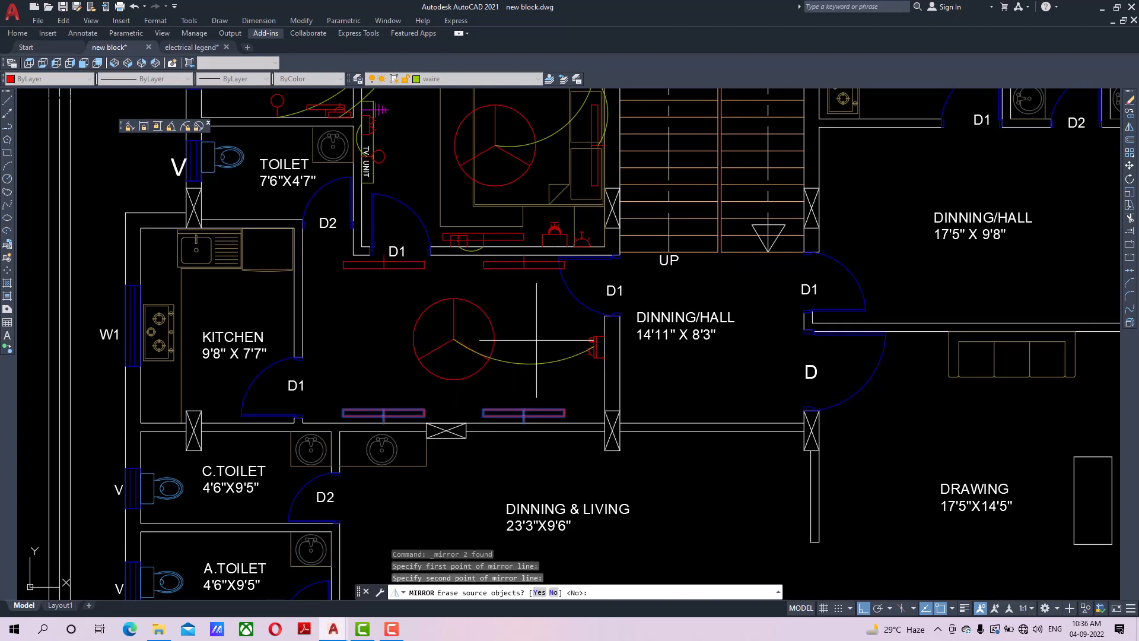
key("Return")
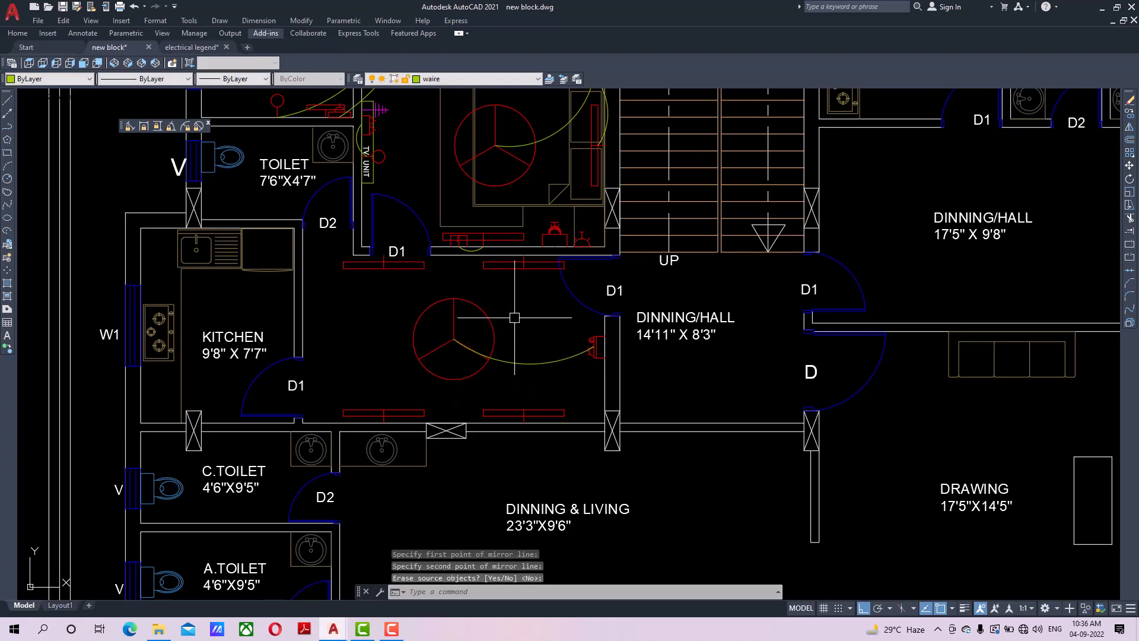
Copy the bedroom's circular wall light by its stem end onto the stem end of the dining/hall's upper-right tube light.
left_click(523, 264)
middle_click_drag(544, 312, 547, 370)
middle_click_drag(427, 233, 428, 291)
key("Escape")
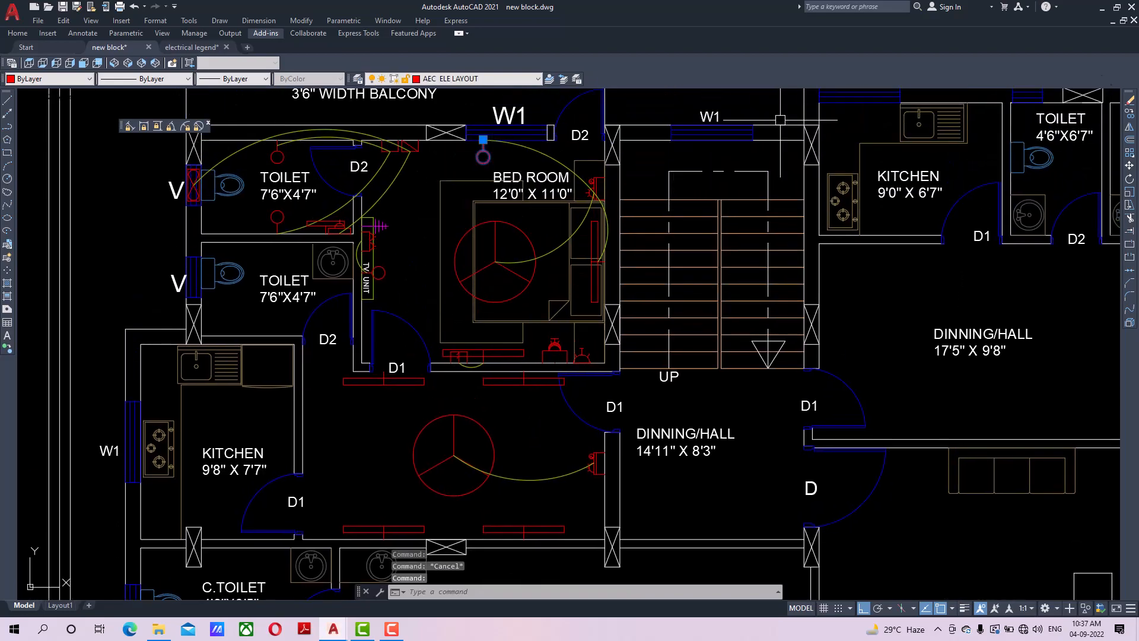
left_click(1130, 114)
scroll(483, 141, "up", 2)
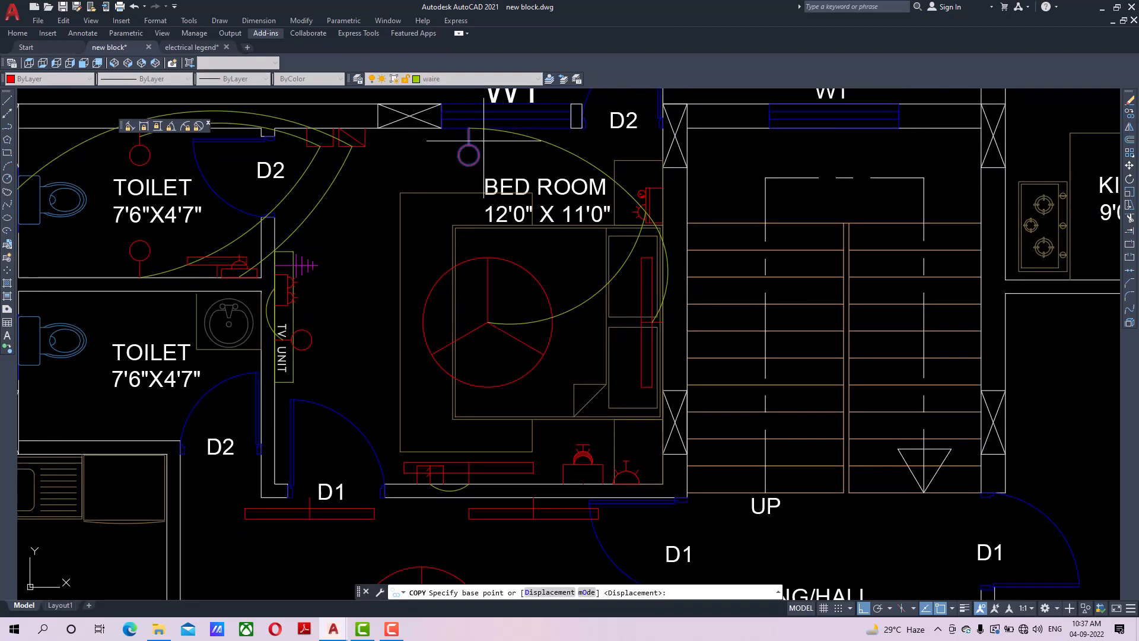
left_click(469, 128)
scroll(516, 300, "down", 3)
scroll(546, 416, "up", 3)
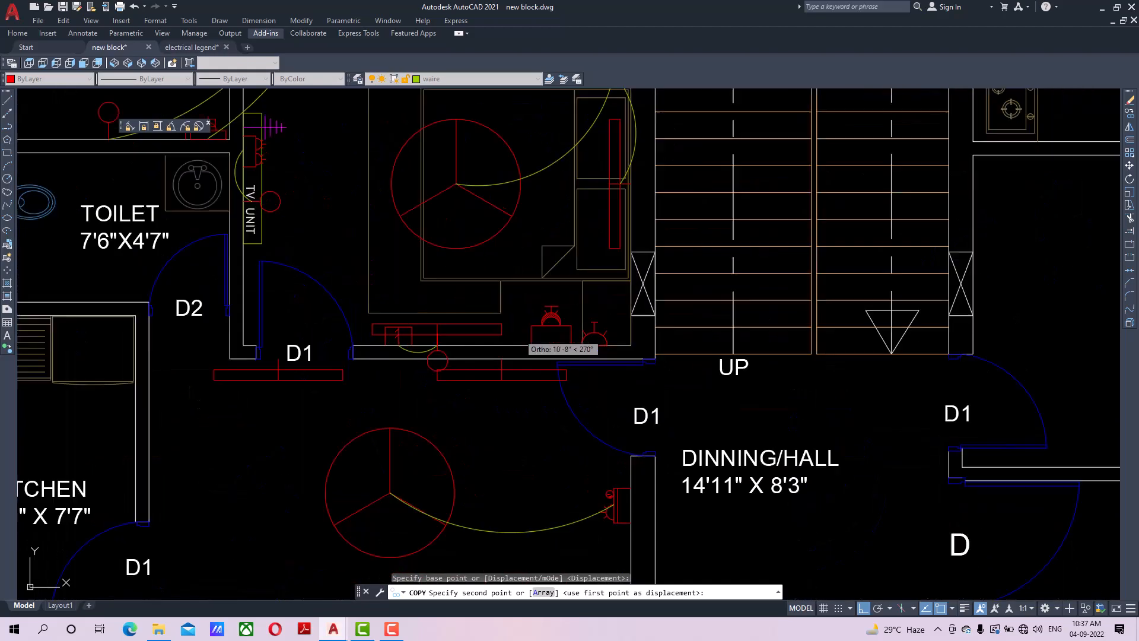
scroll(508, 357, "up", 3)
left_click(498, 358)
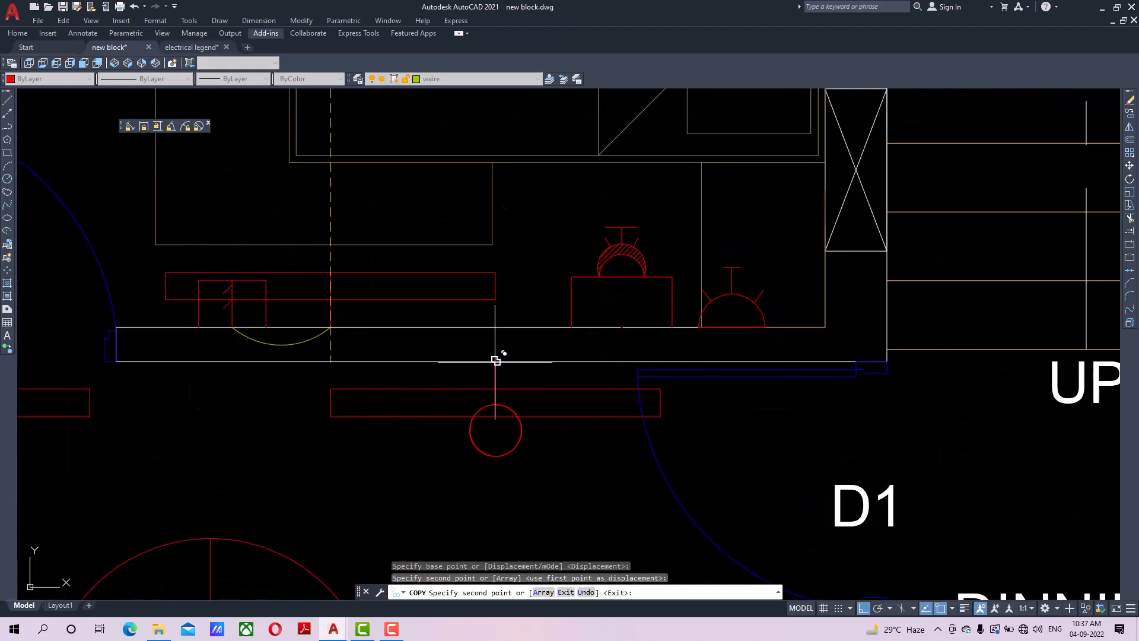
scroll(529, 369, "down", 4)
middle_click_drag(530, 369, 541, 280)
scroll(524, 451, "up", 4)
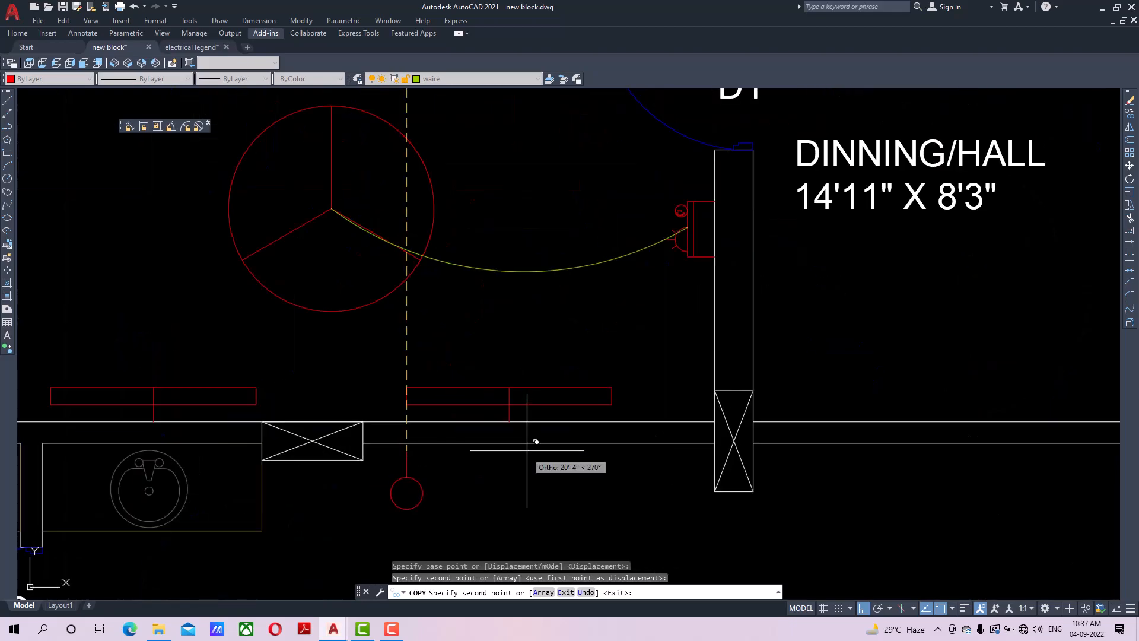
key("Escape")
Copy the upper toilet's lower wall light by its stem end onto the stem end of the dining/hall's lower-left tube light.
scroll(528, 421, "down", 2)
middle_click_drag(534, 404, 533, 437)
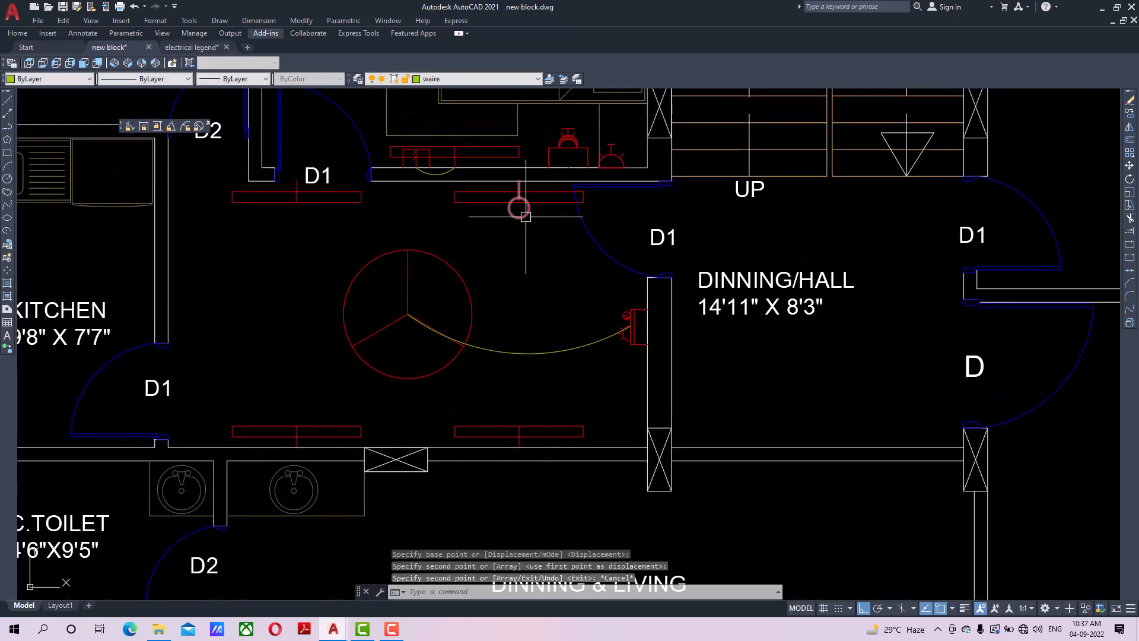
scroll(525, 217, "down", 3)
middle_click_drag(357, 151, 357, 200)
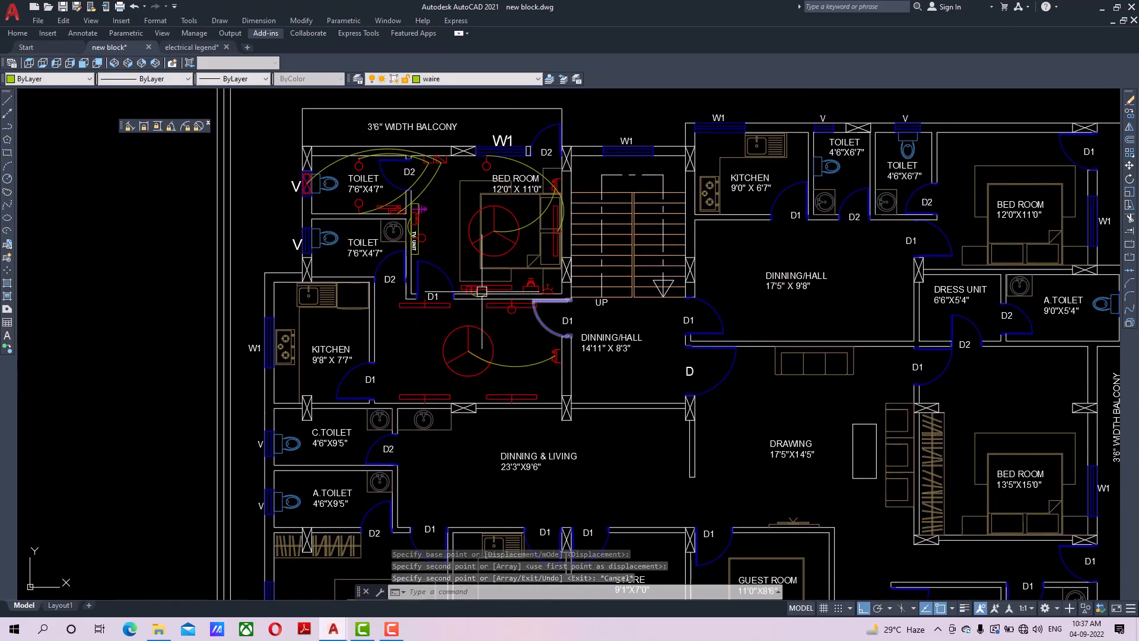
scroll(357, 201, "up", 4)
left_click(322, 176)
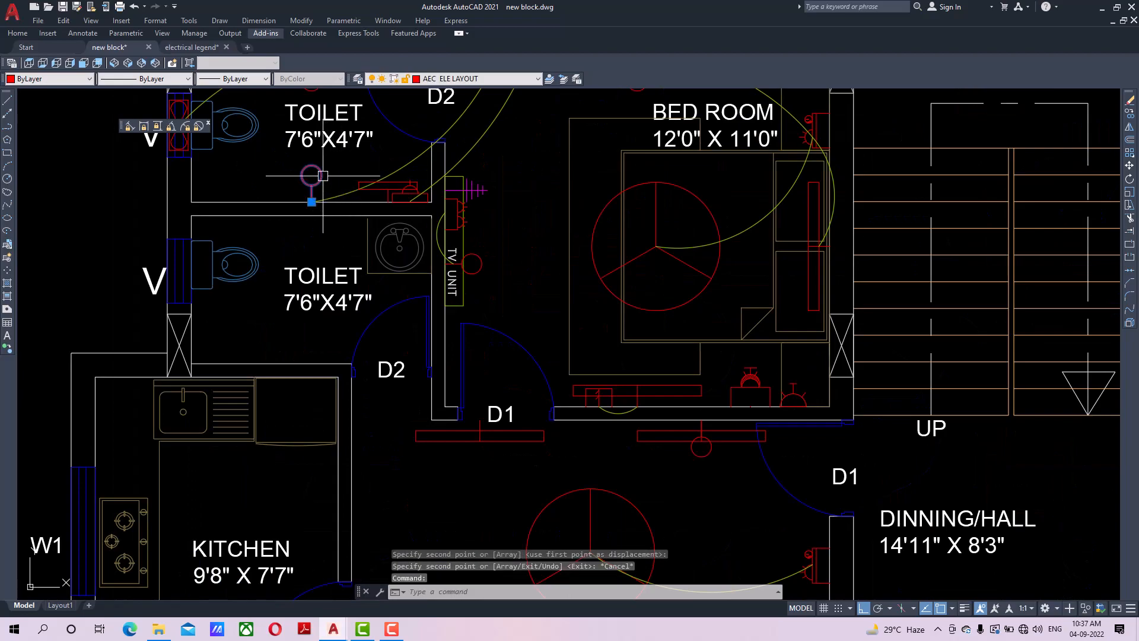
left_click(1130, 113)
left_click(311, 201)
scroll(332, 213, "down", 4)
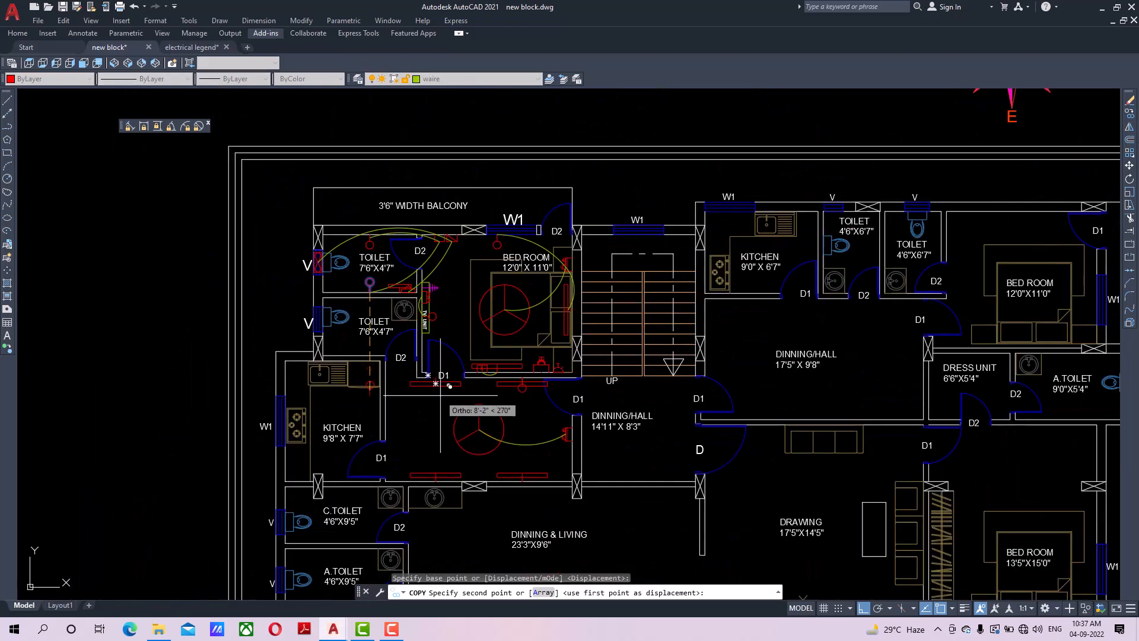
scroll(477, 389, "up", 4)
left_click(433, 390)
right_click(459, 338)
left_click(465, 343)
Erase the dining/hall's lower-left and upper-right tube lights that overlap the copied wall lights.
middle_click_drag(618, 156, 531, 209)
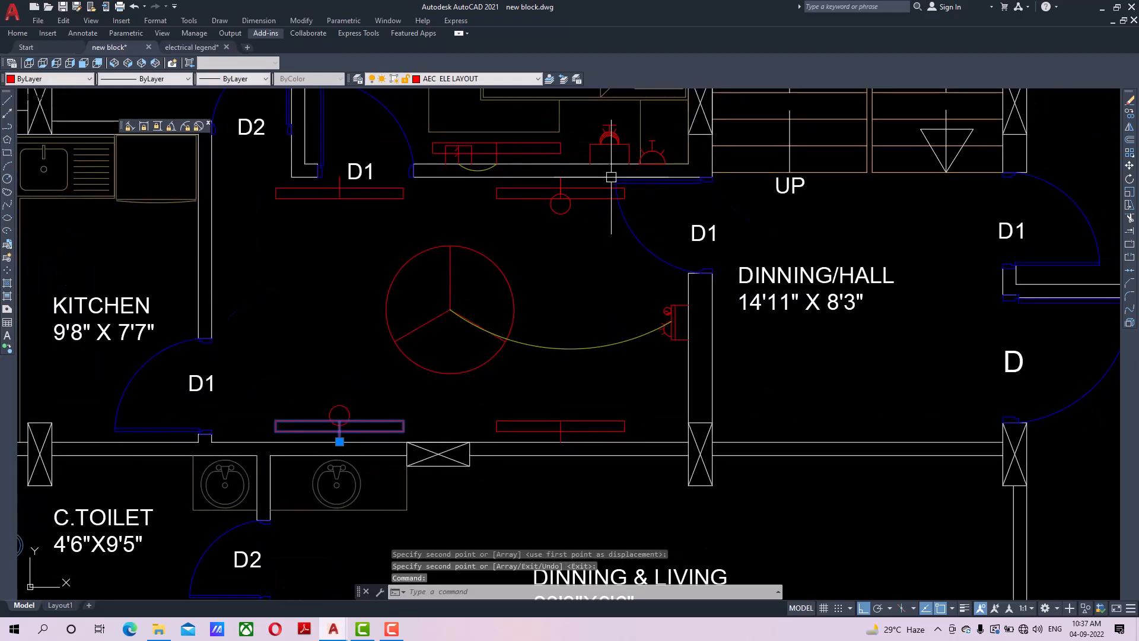
left_click(590, 202)
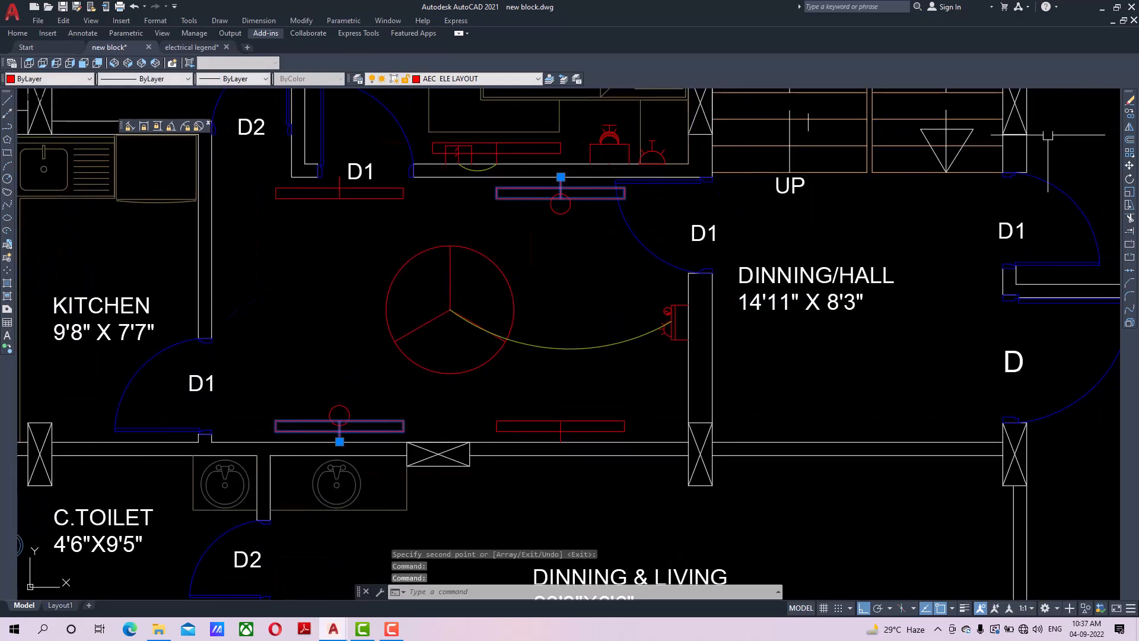
left_click(1130, 102)
Draw a three-point arc wire from the dining/hall switch board to the lower-right tube light's stem.
scroll(593, 356, "down", 5)
scroll(651, 376, "up", 3)
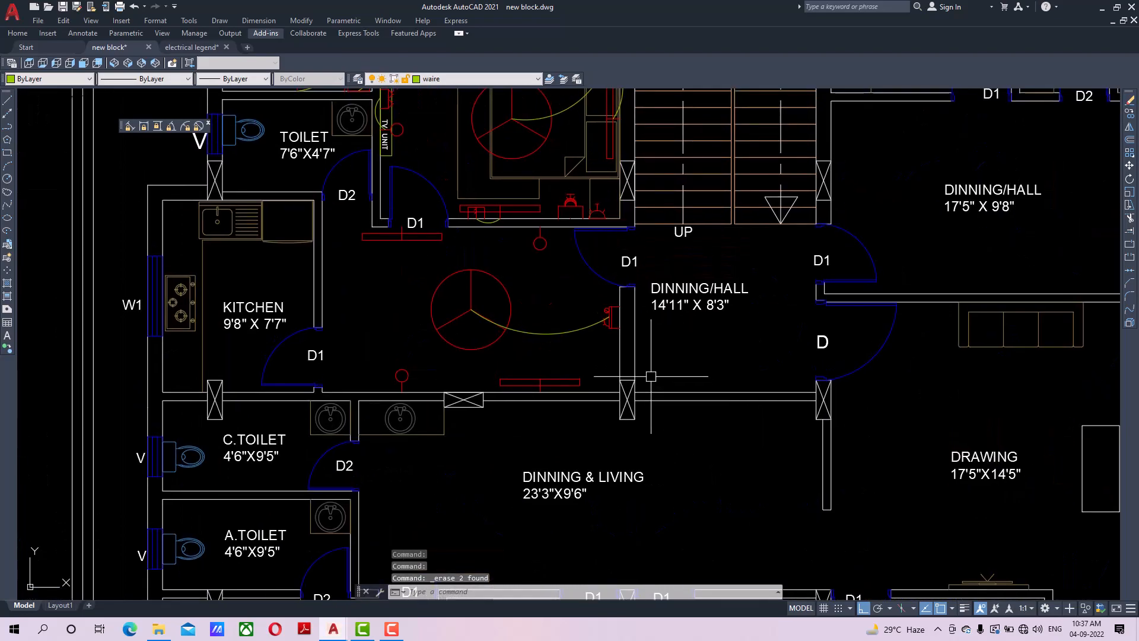
scroll(615, 318, "up", 2)
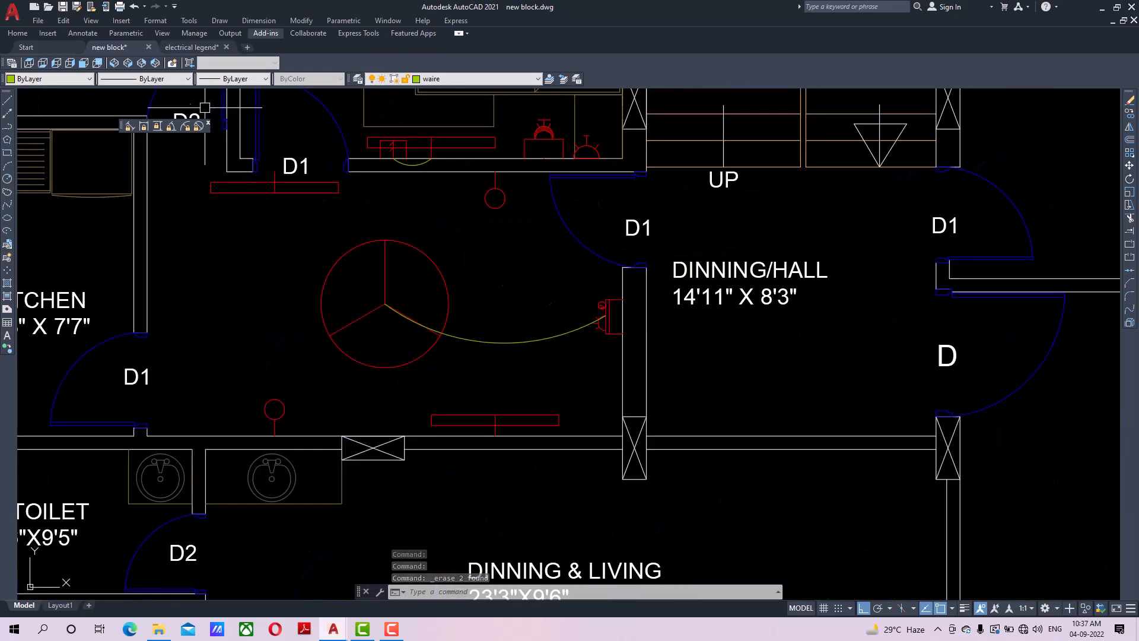
left_click(7, 166)
scroll(605, 335, "up", 4)
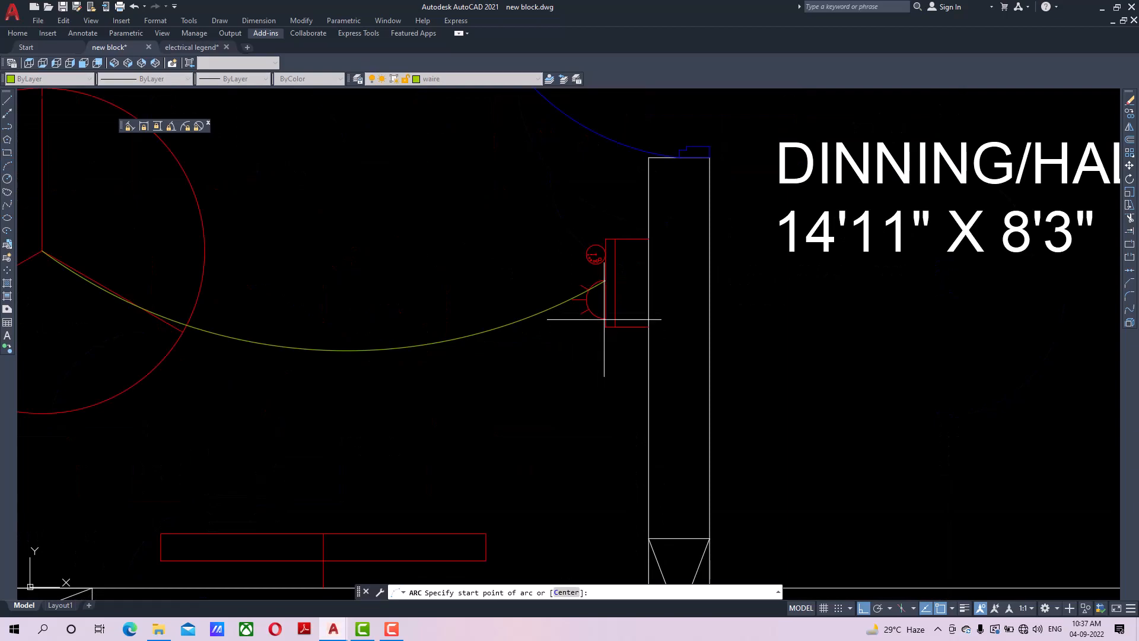
left_click(606, 283)
middle_click_drag(518, 411, 549, 308)
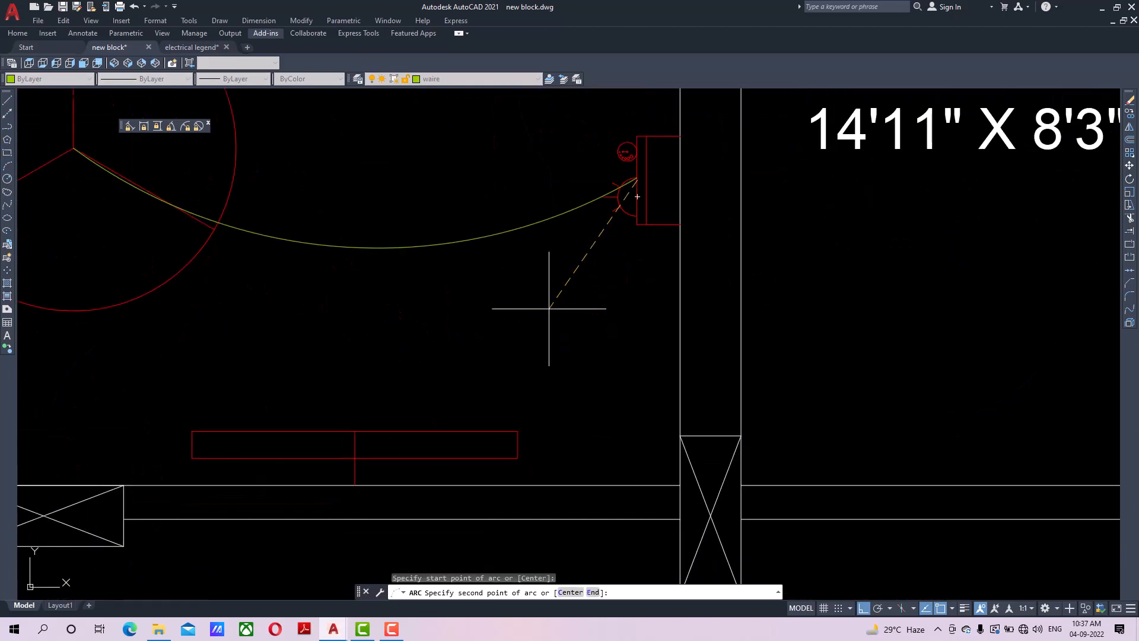
left_click(451, 358)
left_click(355, 458)
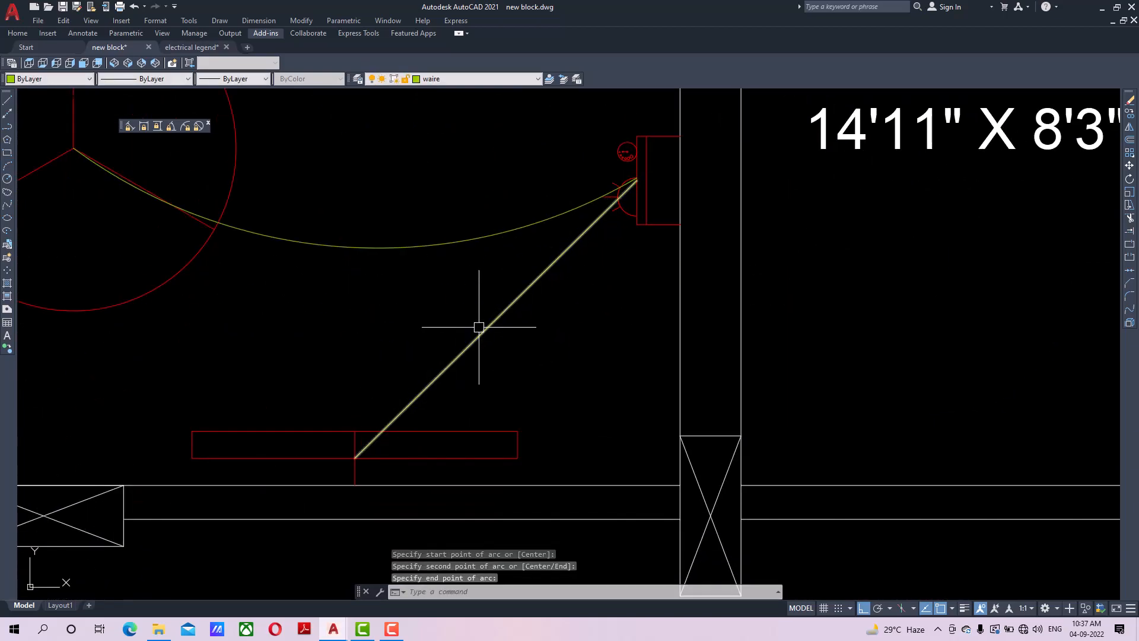
Draw a three-point arc wire from the dining/hall switch board to the stem end of the upper-right wall light.
scroll(504, 296, "down", 3)
scroll(539, 308, "up", 1)
key("Return")
scroll(547, 297, "up", 4)
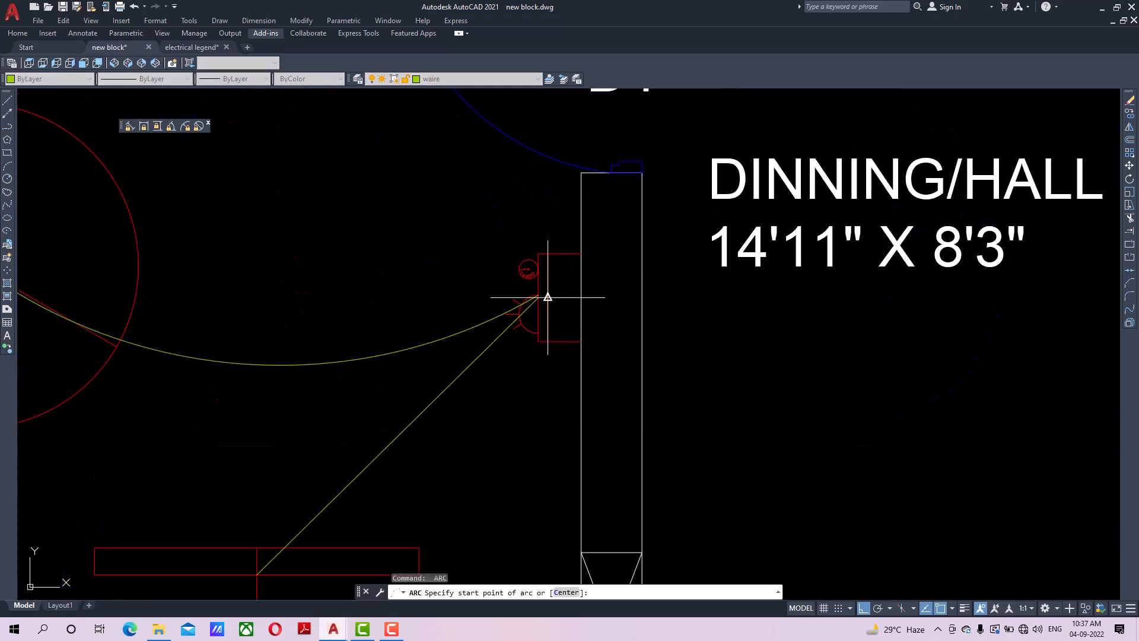
left_click(538, 295)
middle_click_drag(448, 167, 475, 318)
left_click(475, 318)
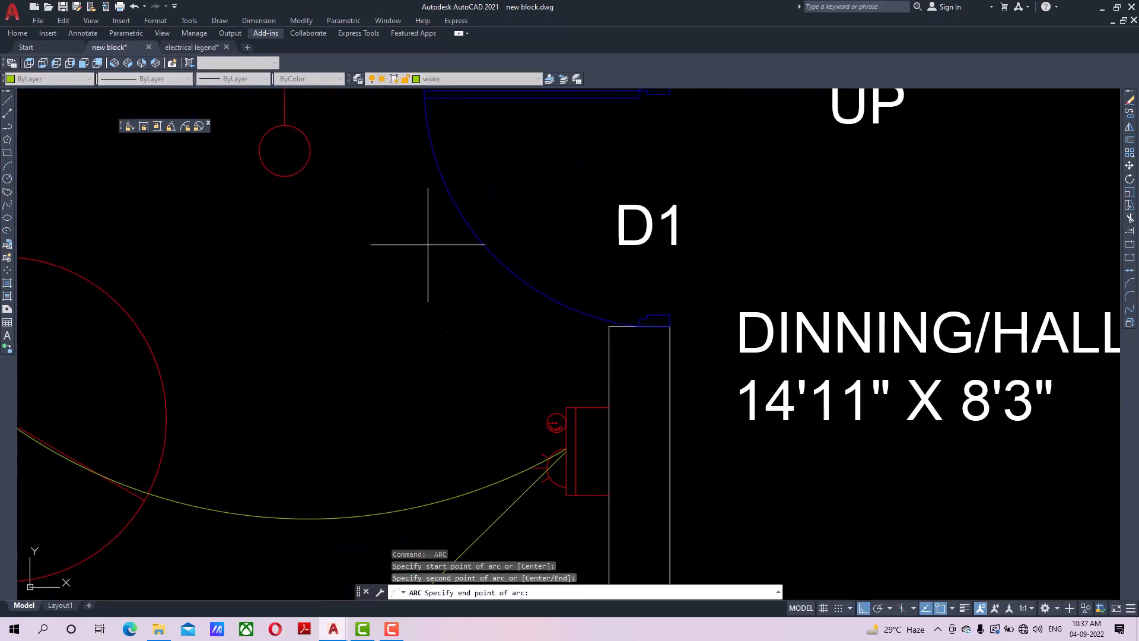
middle_click_drag(400, 193, 423, 305)
left_click(306, 192)
scroll(374, 287, "down", 5)
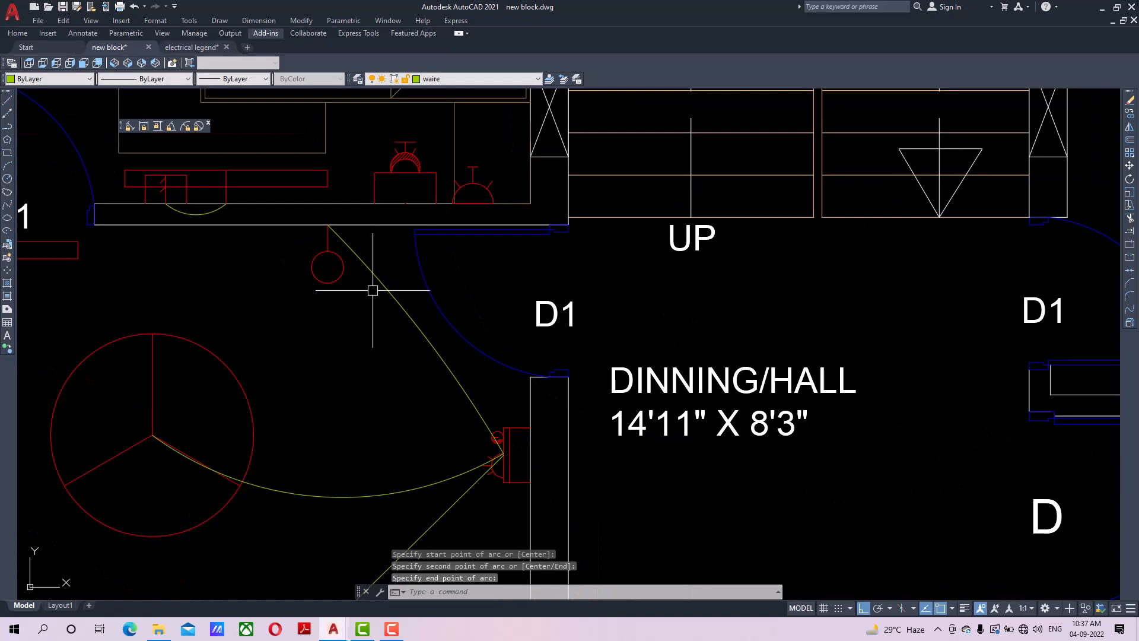
Copy the legend's "6A socket on existing switch board" symbol by its lower-right end, with ortho off, into the dining/hall beside the kitchen wall.
middle_click_drag(482, 336, 501, 290)
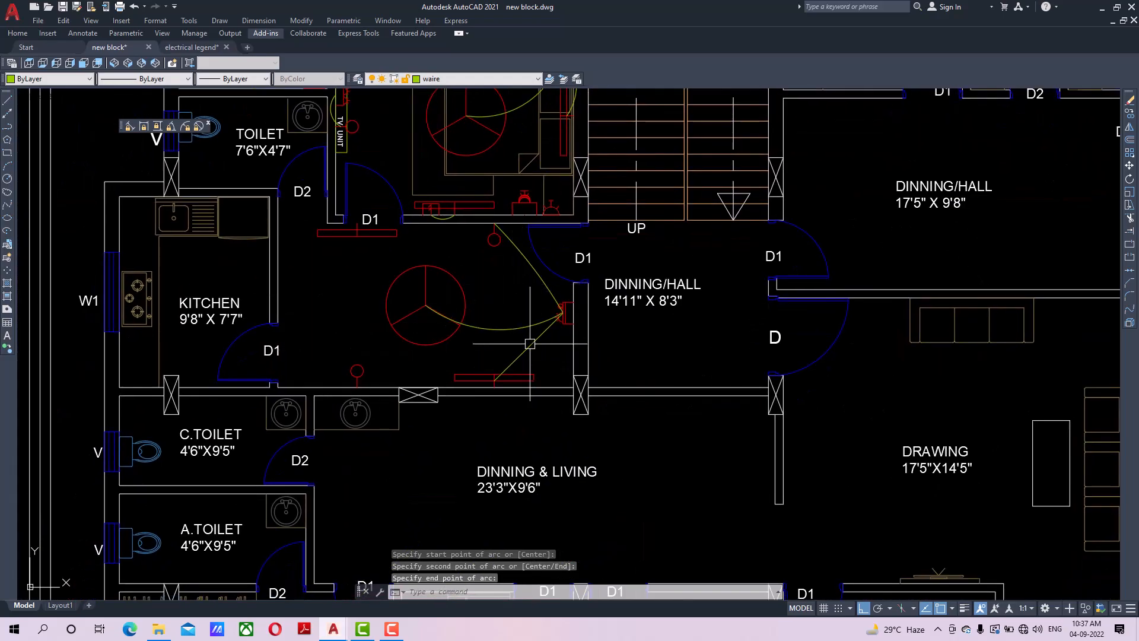
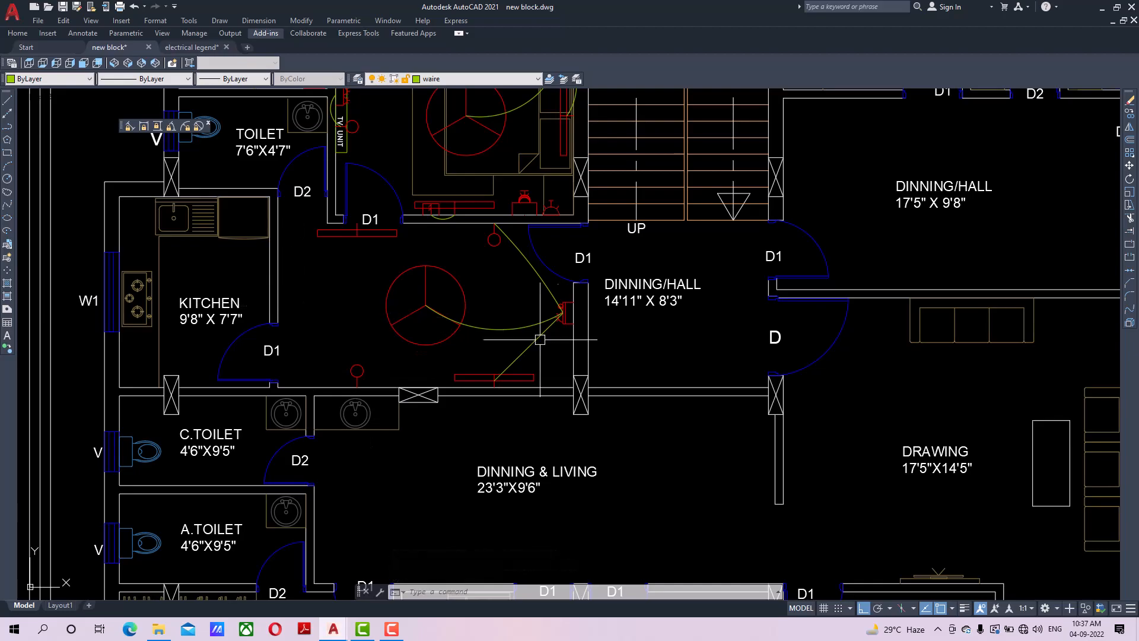
scroll(540, 339, "down", 5)
scroll(523, 339, "up", 8)
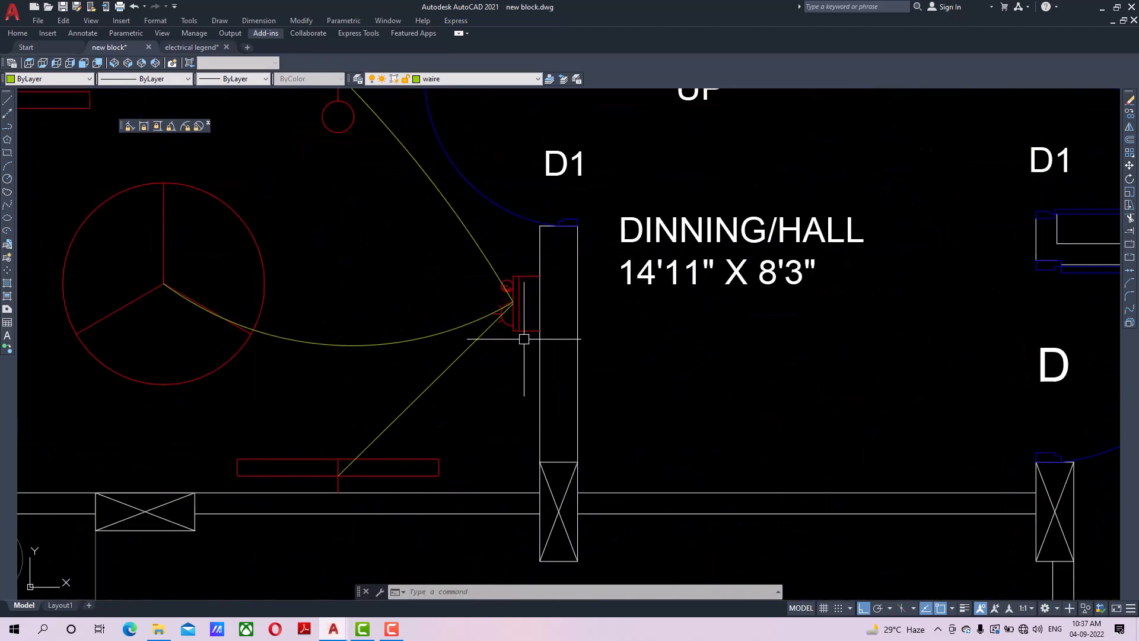
scroll(524, 339, "down", 6)
scroll(679, 273, "up", 8)
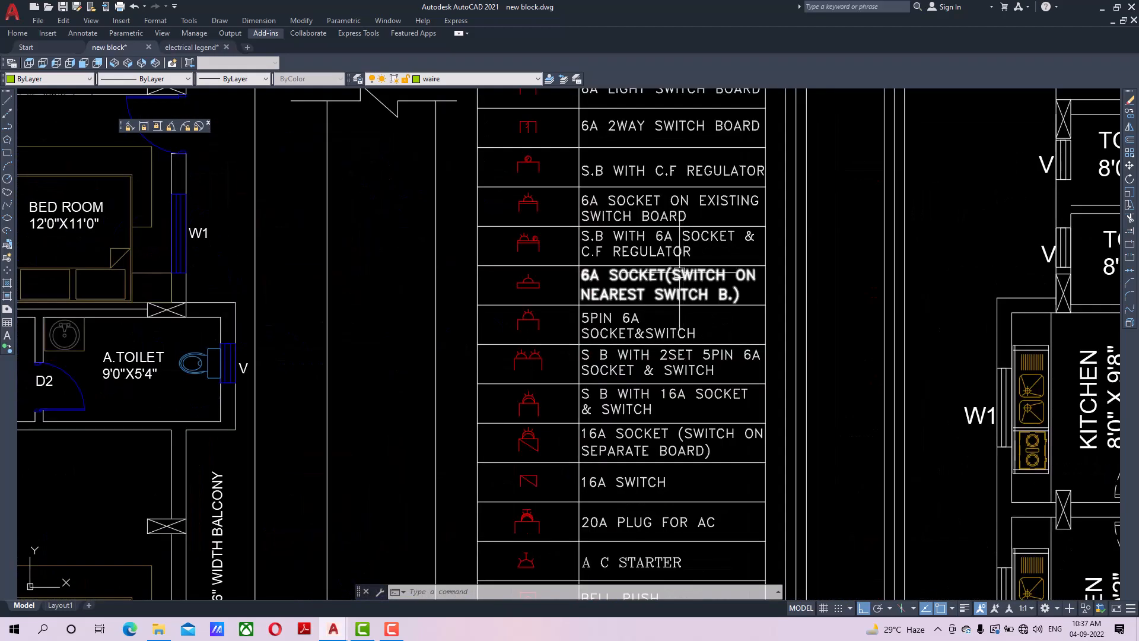
middle_click_drag(679, 273, 675, 325)
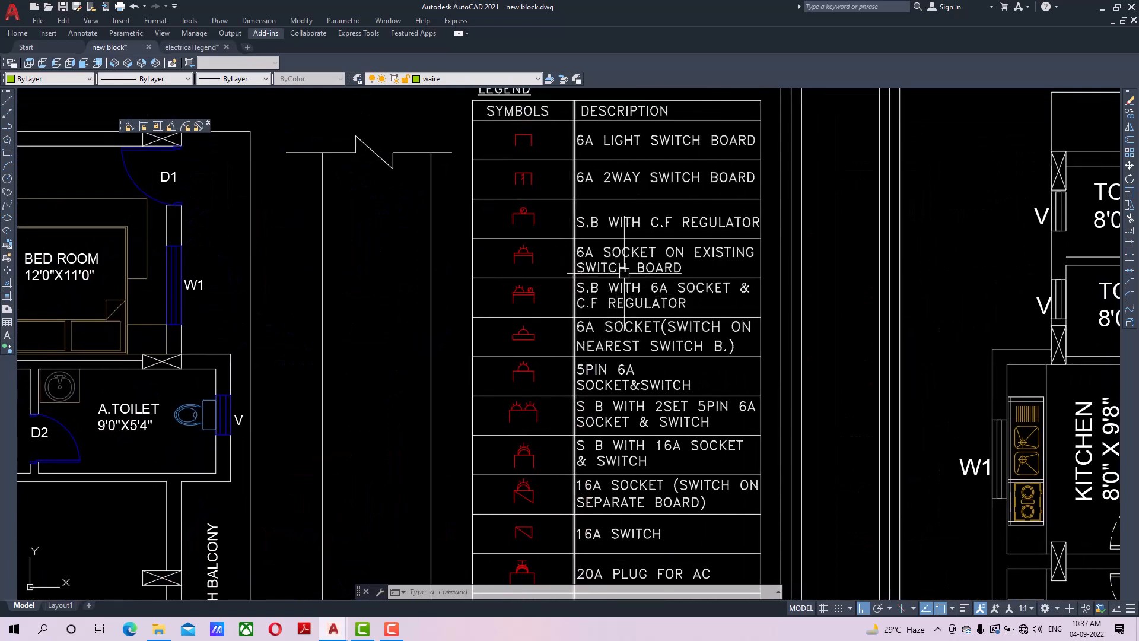
scroll(546, 256, "up", 3)
left_click(541, 251)
left_click(470, 291)
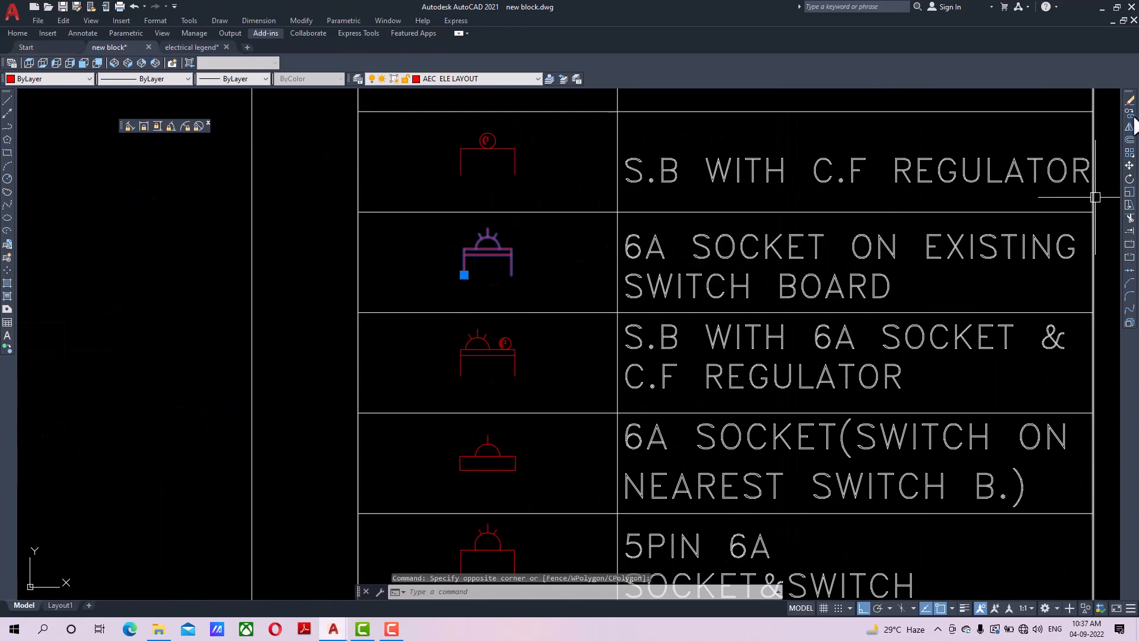
left_click(1132, 115)
left_click(511, 276)
scroll(432, 423, "down", 2)
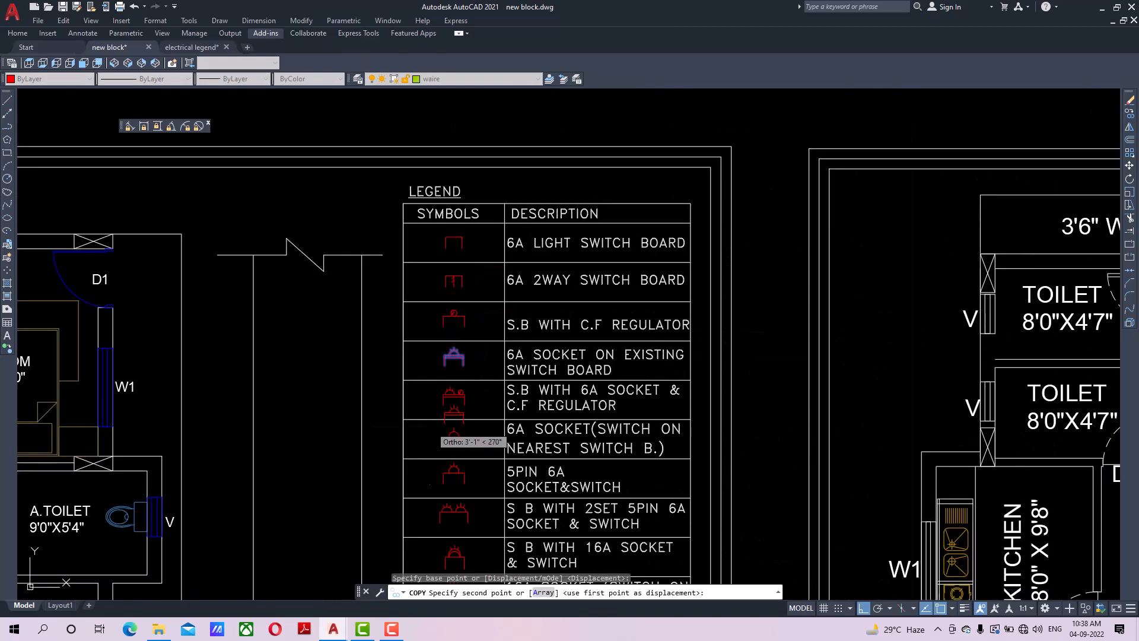
middle_click_drag(451, 439, 804, 329)
left_click(864, 609)
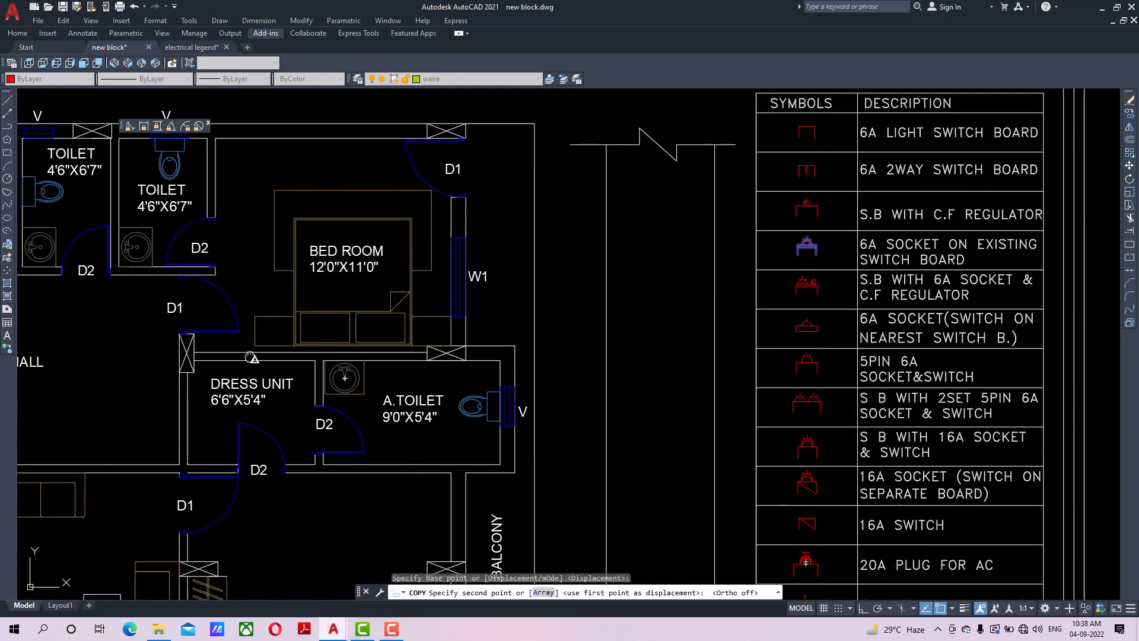
middle_click_drag(252, 357, 807, 336)
middle_click_drag(509, 336, 855, 336)
middle_click_drag(438, 386, 600, 212)
scroll(469, 267, "up", 3)
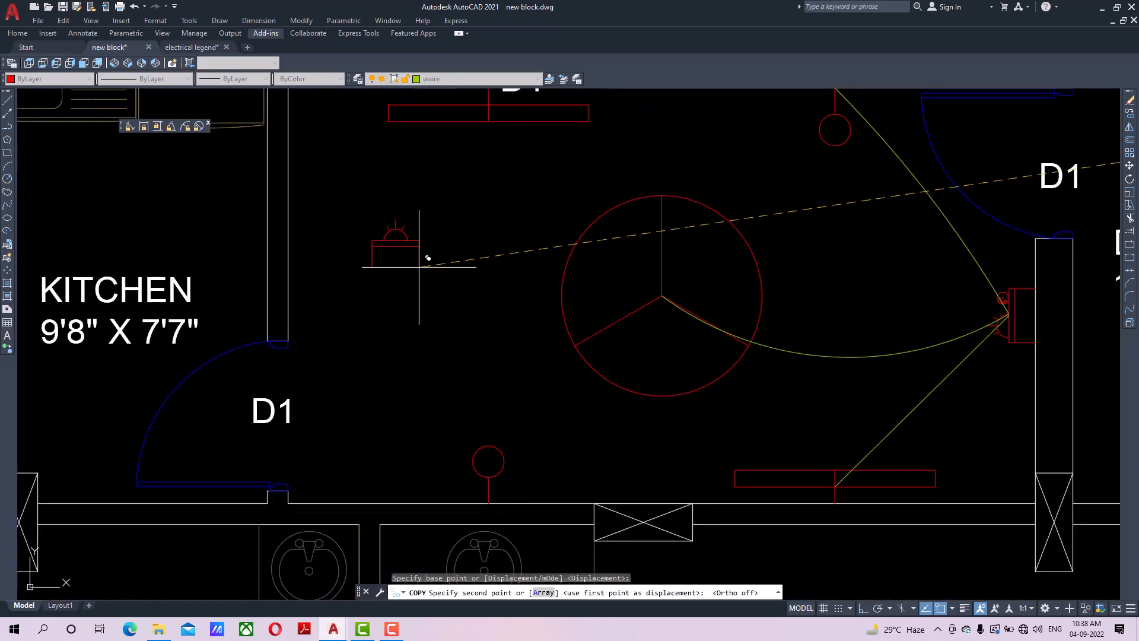
left_click(403, 272)
right_click(454, 255)
left_click(456, 262)
Place the copied 6A socket switch board beside the kitchen wall and rotate it to 270° with ortho on.
left_click(444, 254)
left_click(393, 270)
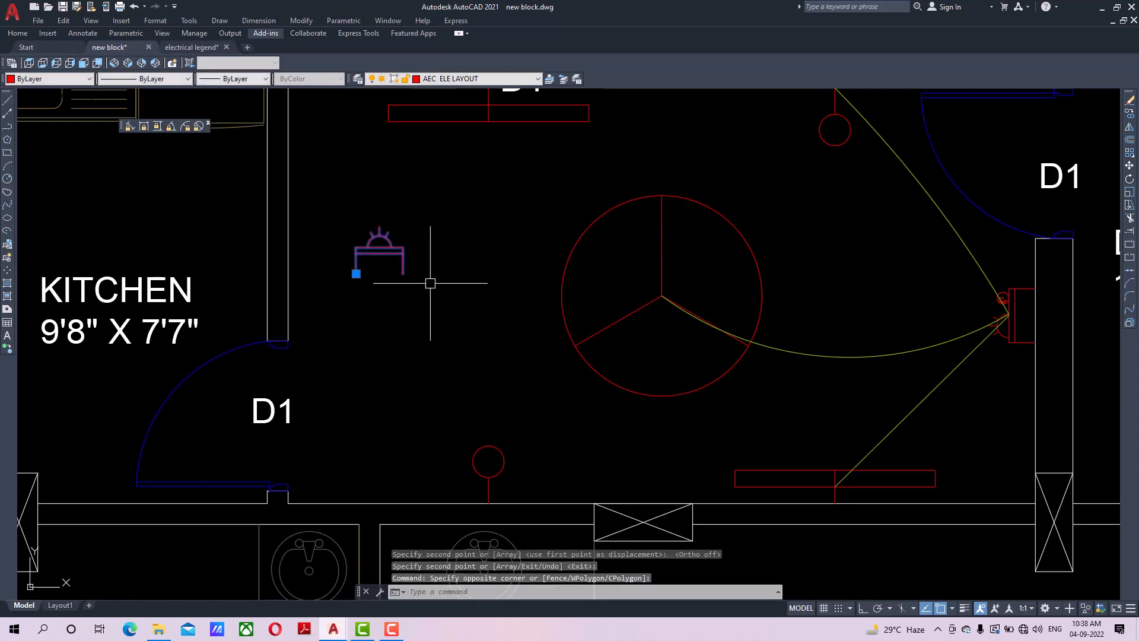
left_click(1130, 179)
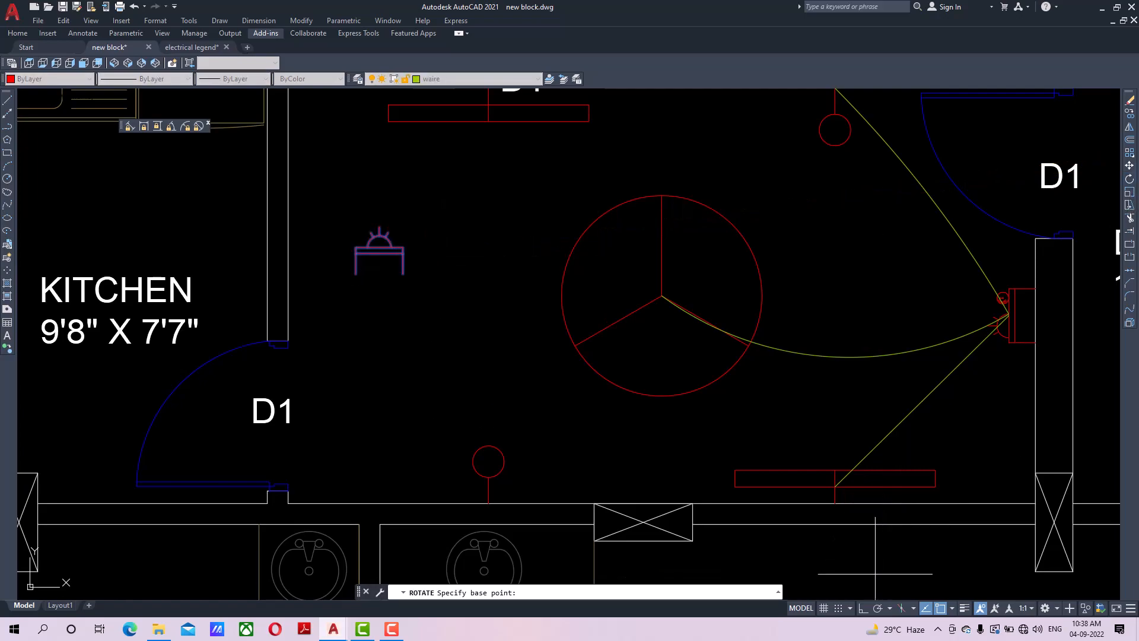
left_click(862, 608)
left_click(404, 273)
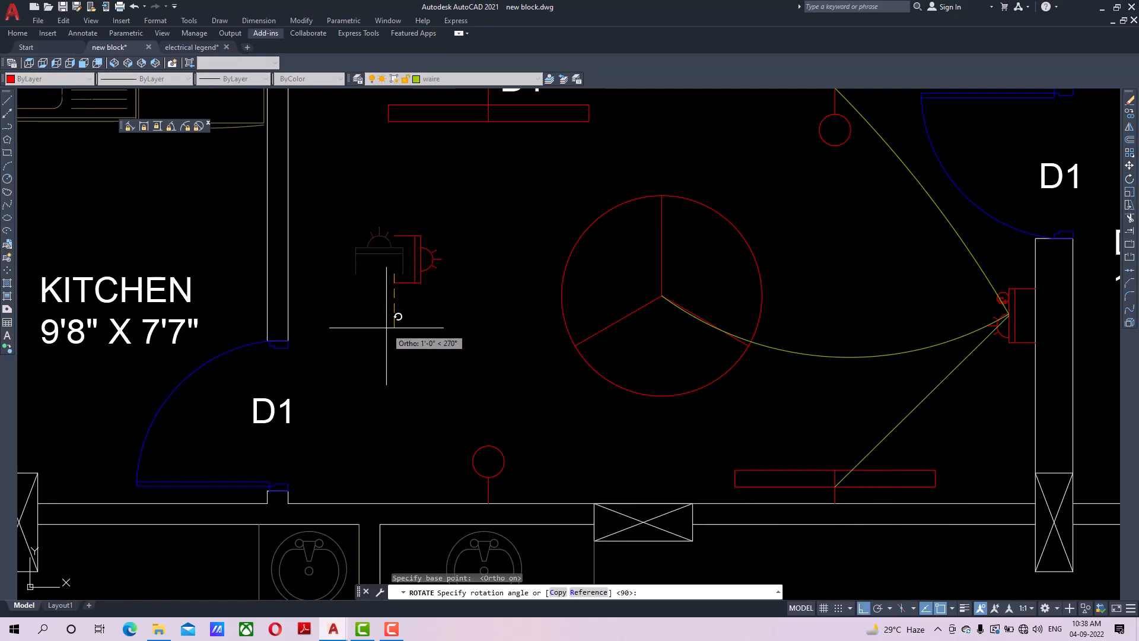
left_click(394, 331)
Move the rotated 6A socket board by its midpoint onto the centre of the dining/hall's ceiling fan.
left_click(396, 237)
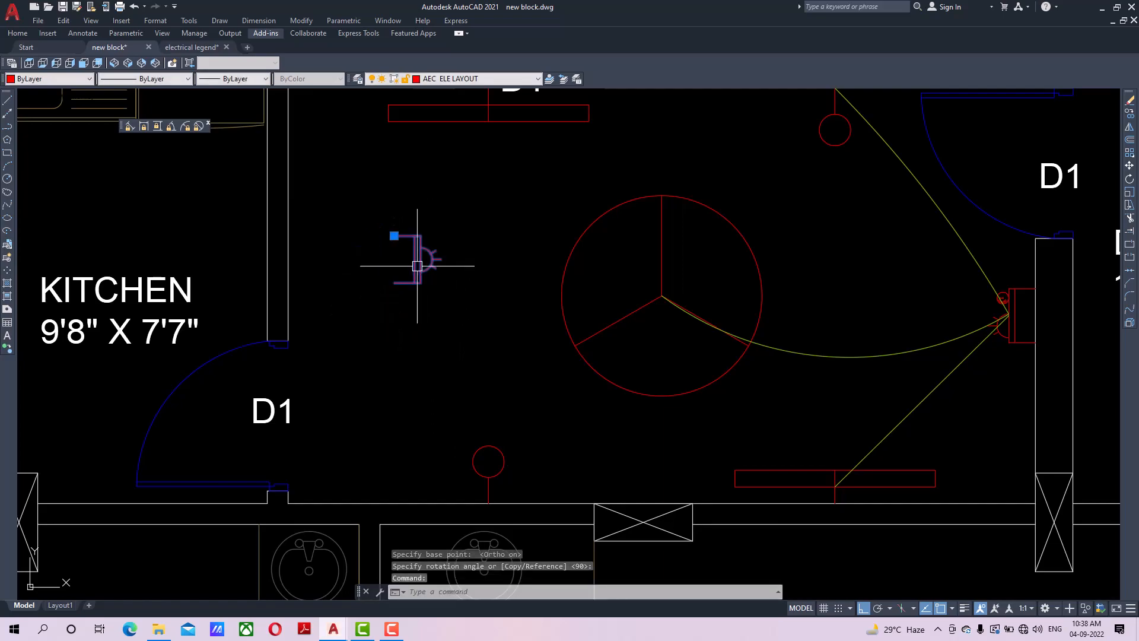
left_click(1129, 166)
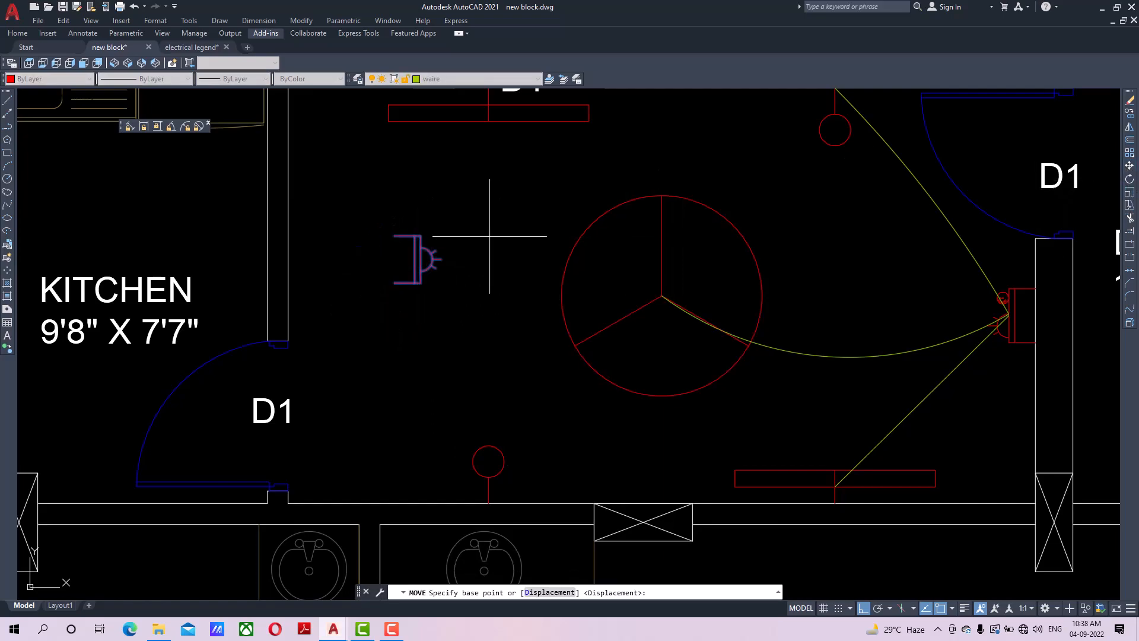
left_click(416, 259)
left_click(662, 296)
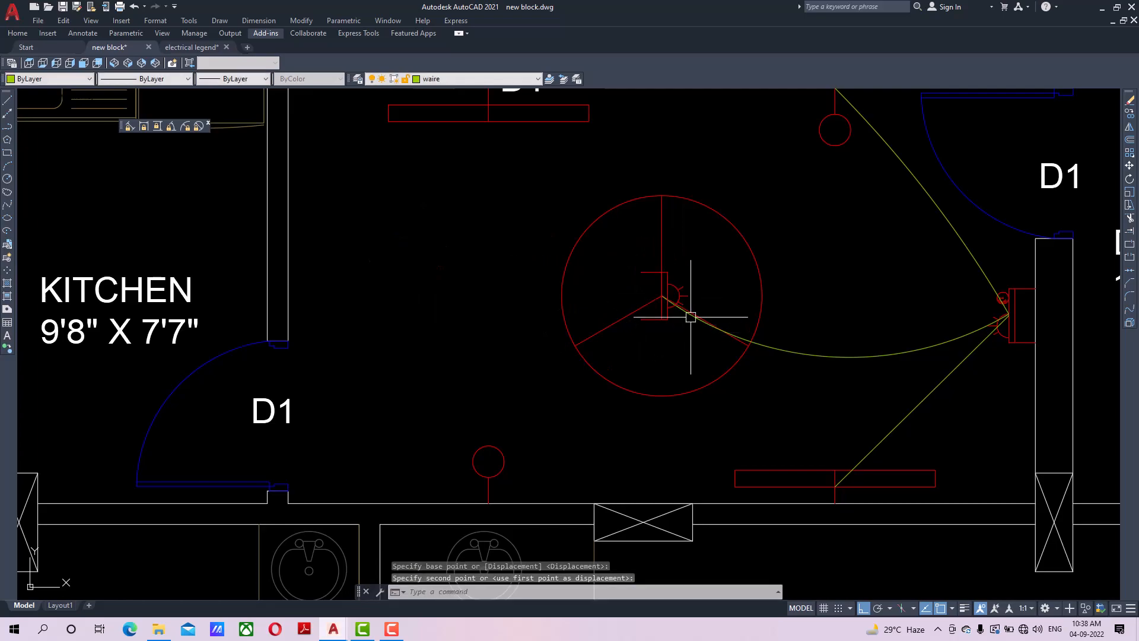
Move the 6A socket board horizontally from the fan's centre until its back sits against the kitchen wall.
left_click(682, 300)
left_click(1129, 168)
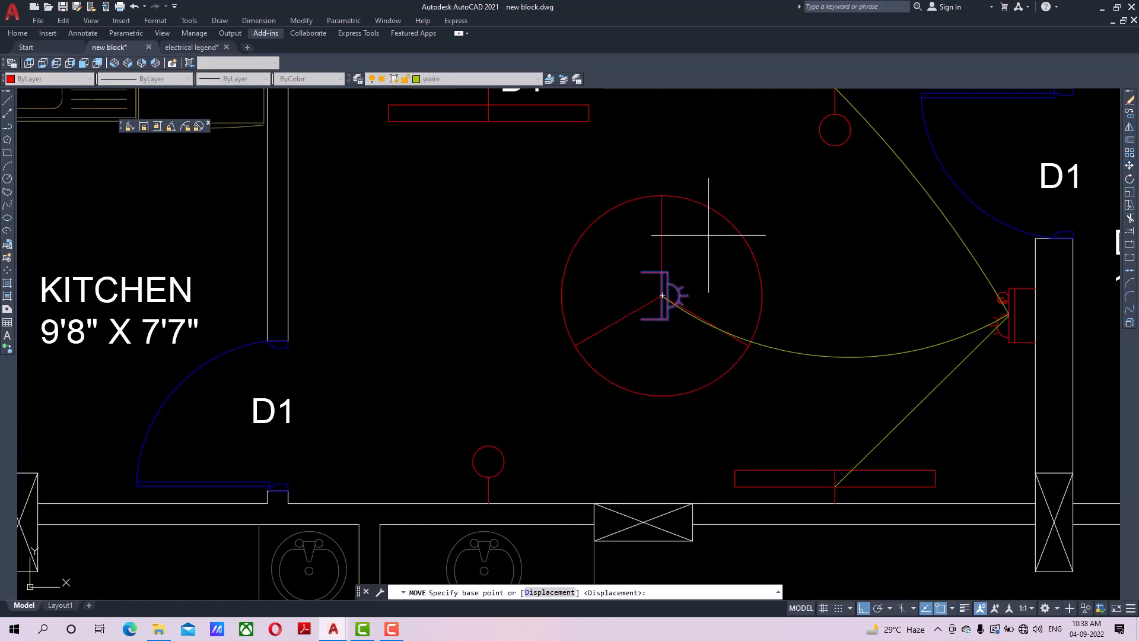
left_click(641, 272)
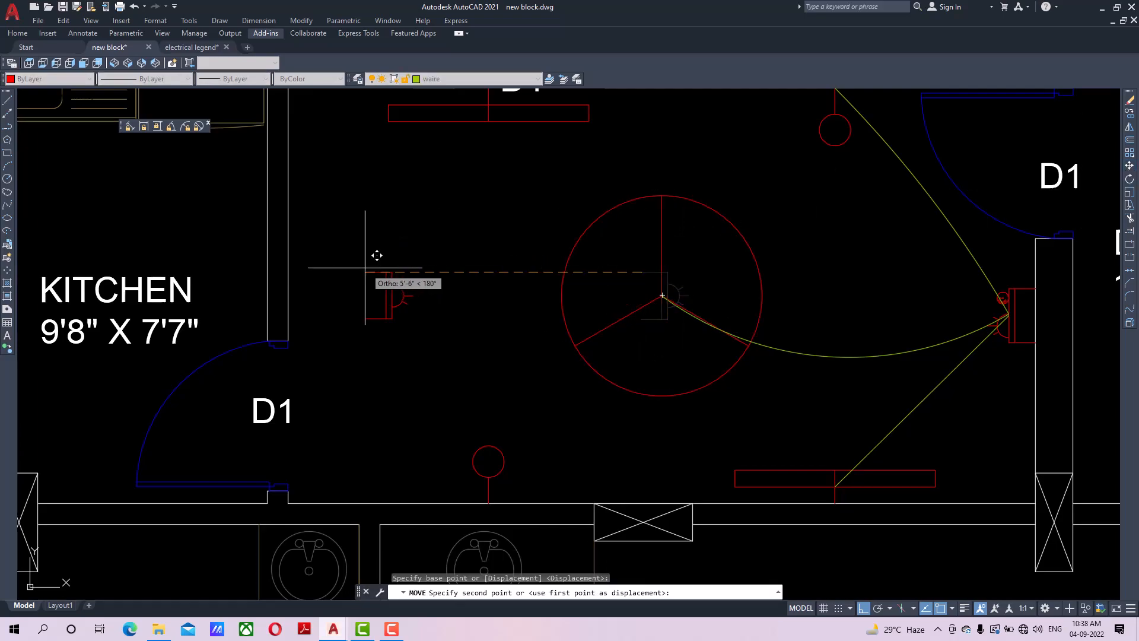
left_click(292, 271)
scroll(374, 329, "down", 5)
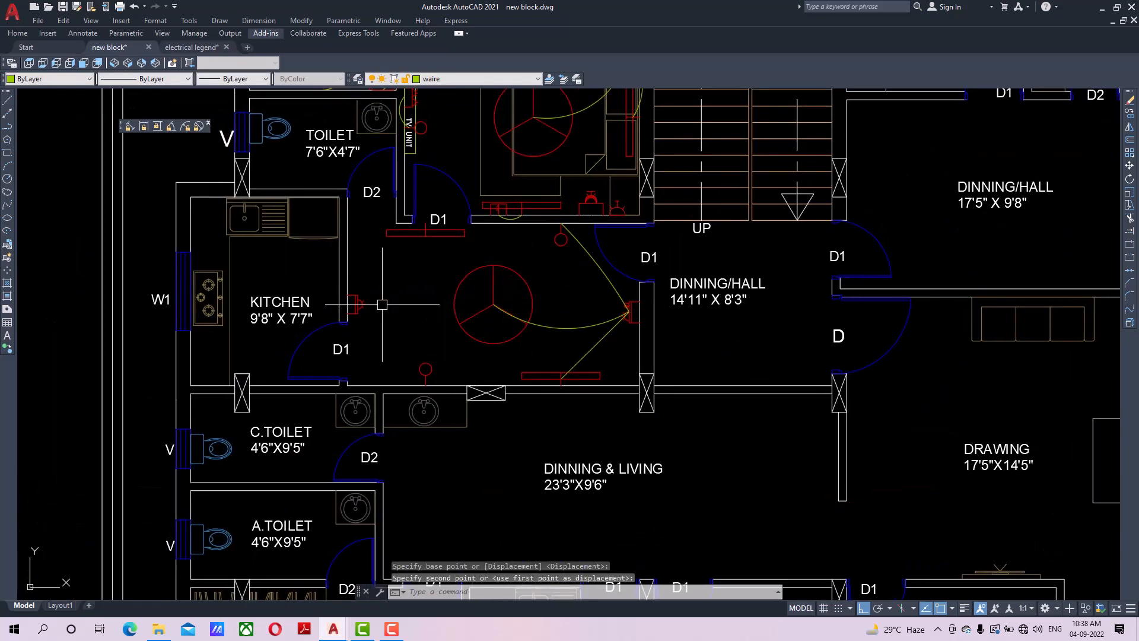
Draw a three-point arc wire from the kitchen-wall socket board to the stem end of the lower-left wall light.
scroll(374, 329, "up", 3)
left_click(7, 167)
scroll(389, 325, "up", 2)
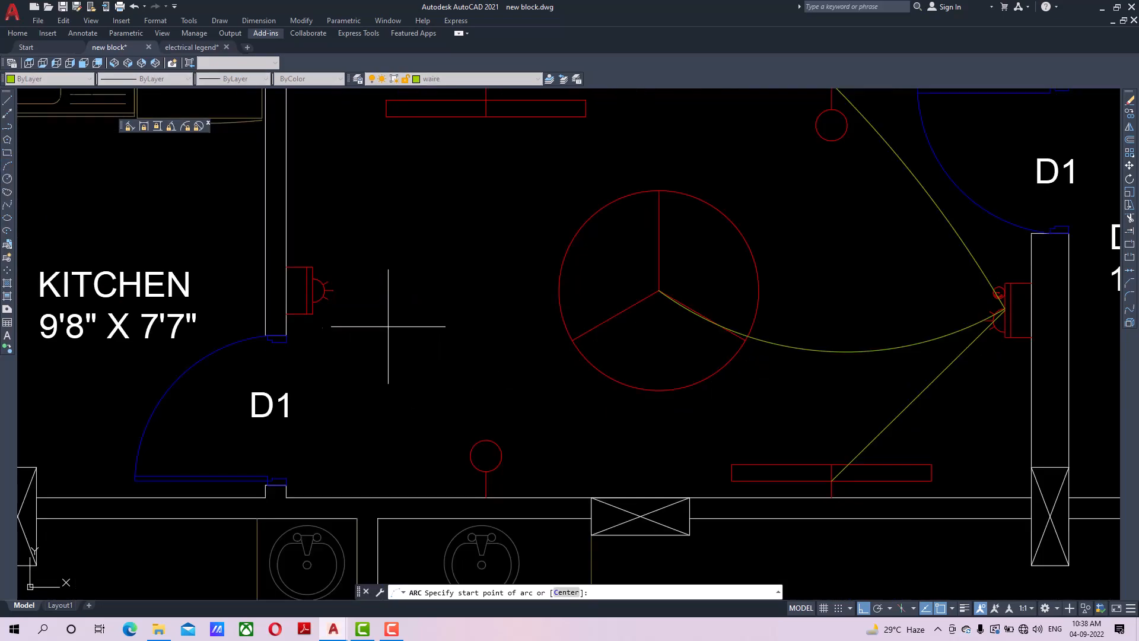
left_click(286, 291)
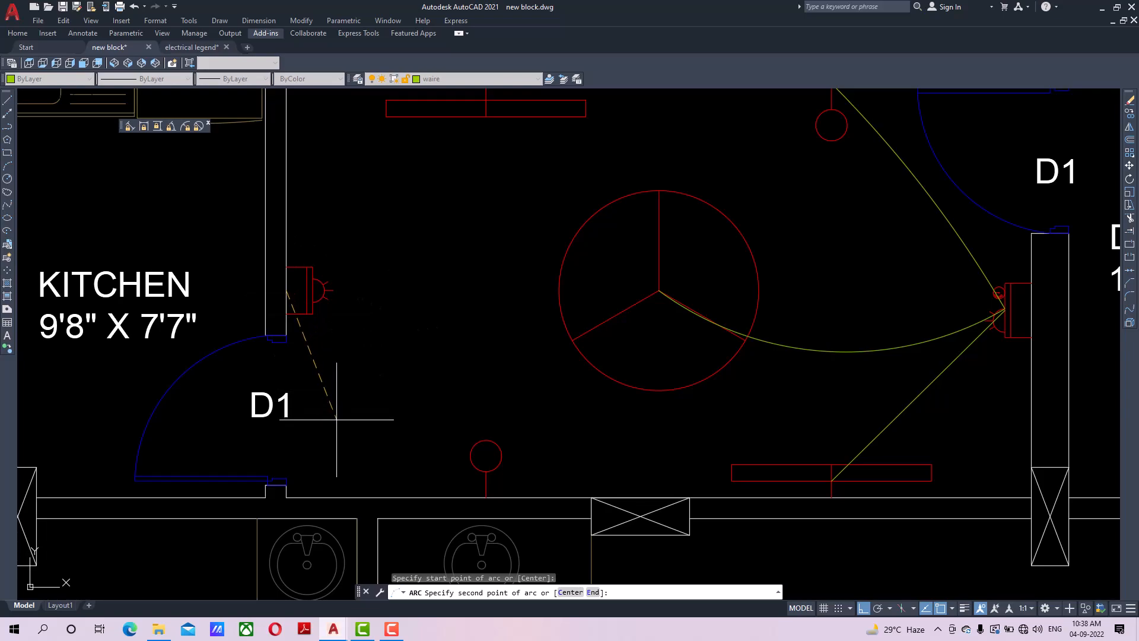
left_click(379, 442)
left_click(485, 497)
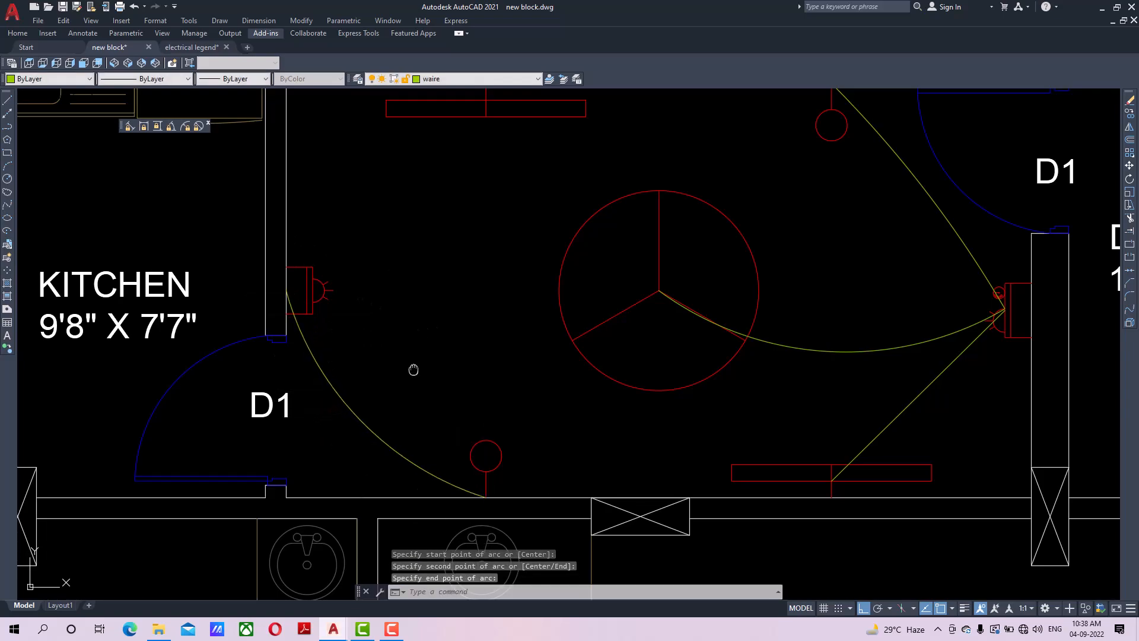
Draw a three-point arc wire from the kitchen-wall socket board to the stem end of the upper-left tube light.
middle_click_drag(413, 370, 409, 400)
key("Return")
left_click(285, 325)
middle_click_drag(415, 243, 391, 310)
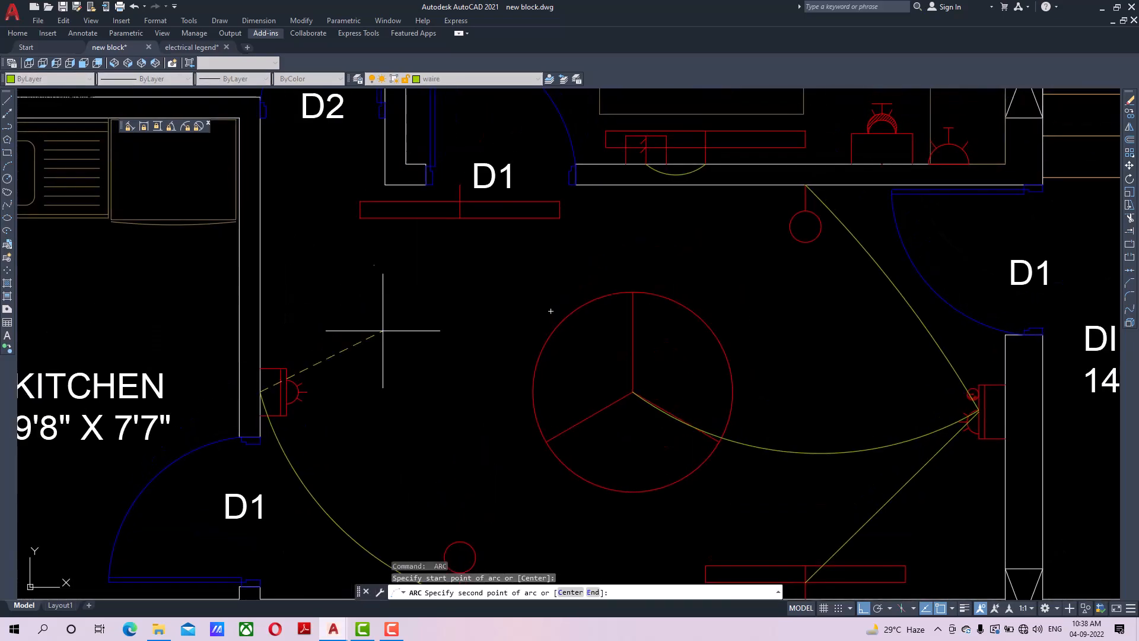
left_click(350, 261)
left_click(460, 184)
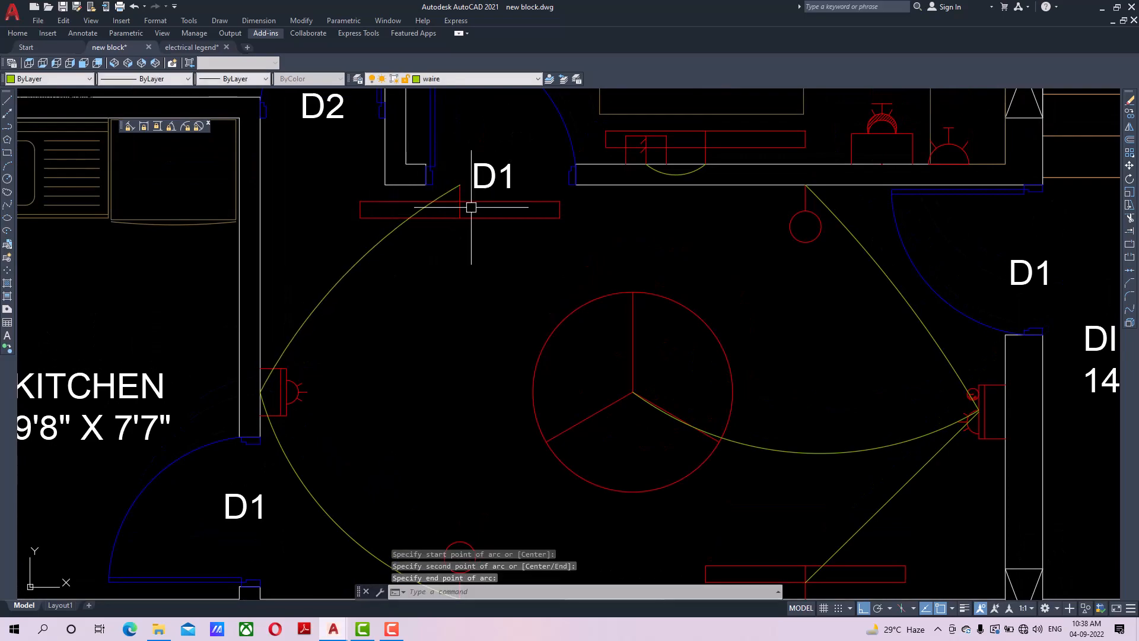
Draw a line across the bedroom's D1 door opening, level with the dining/hall side of the wall.
middle_click_drag(469, 202, 451, 260)
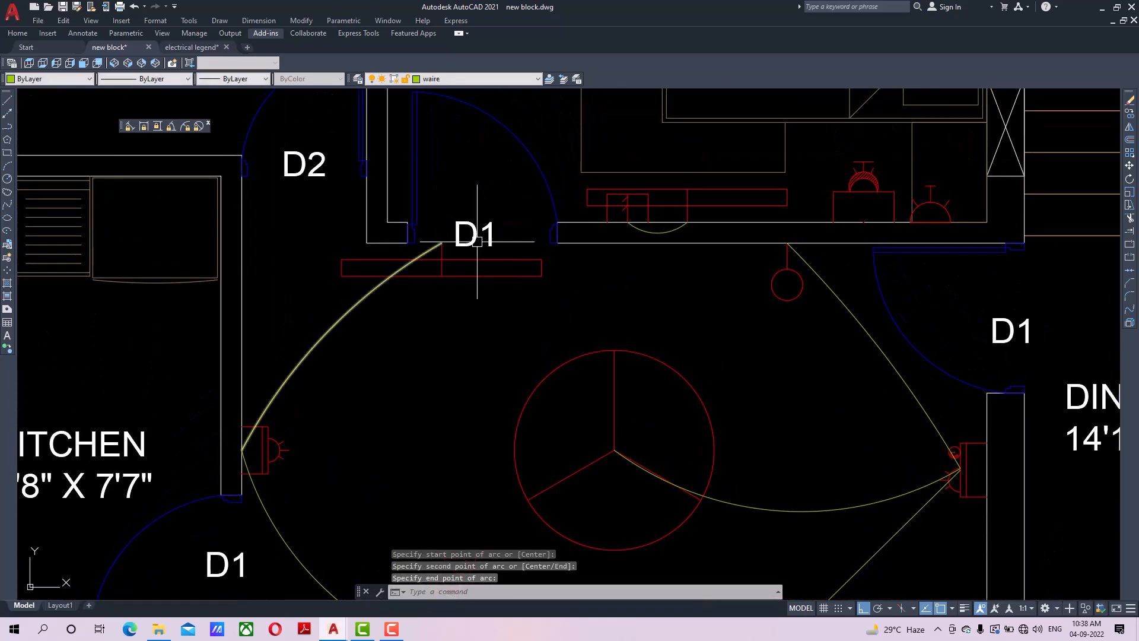
left_click(7, 100)
scroll(403, 235, "up", 2)
left_click(391, 236)
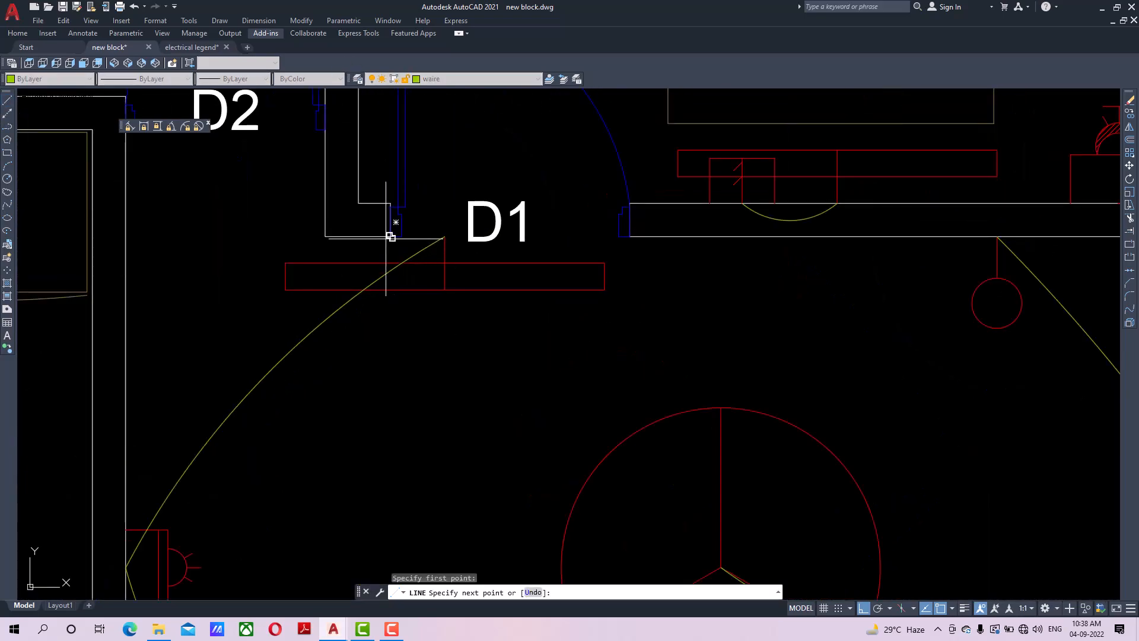
left_click(629, 236)
right_click(576, 180)
left_click(585, 180)
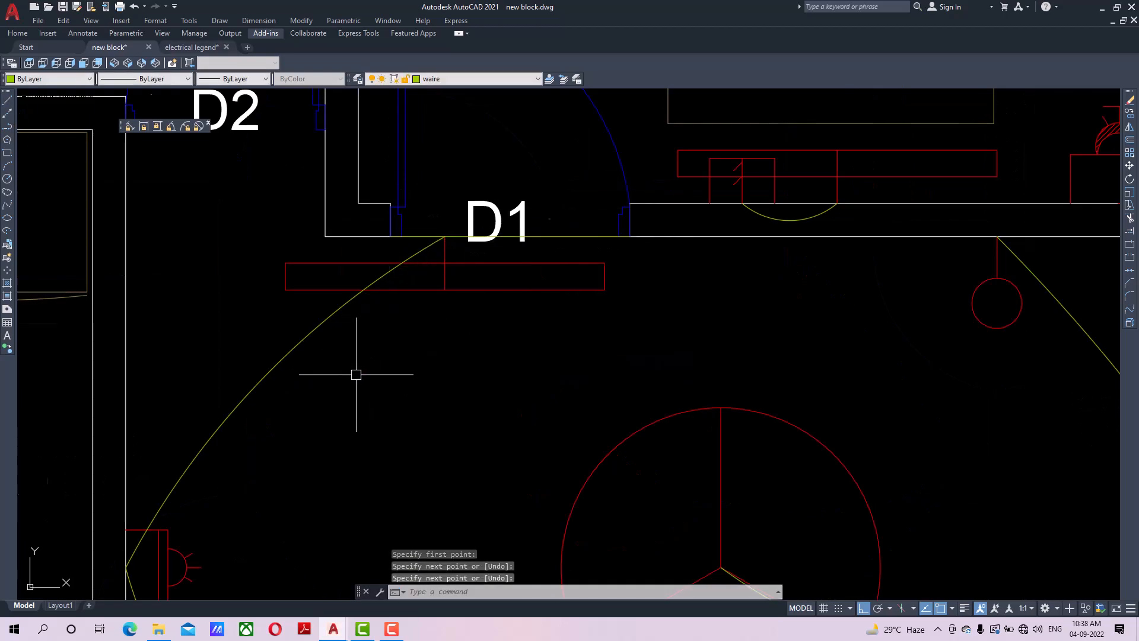
Match the new door opening line's properties to the bedroom's D1 door and save the drawing.
scroll(356, 374, "down", 2)
left_click(478, 291)
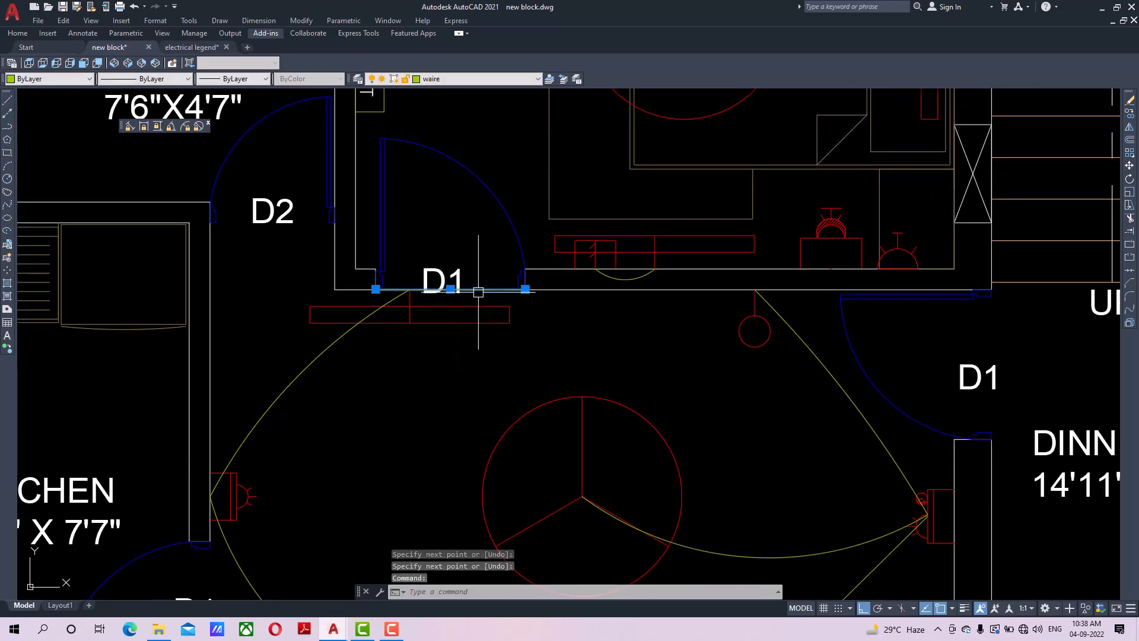
key("Escape")
key("Escape")
type("ma")
key("Return")
left_click(517, 250)
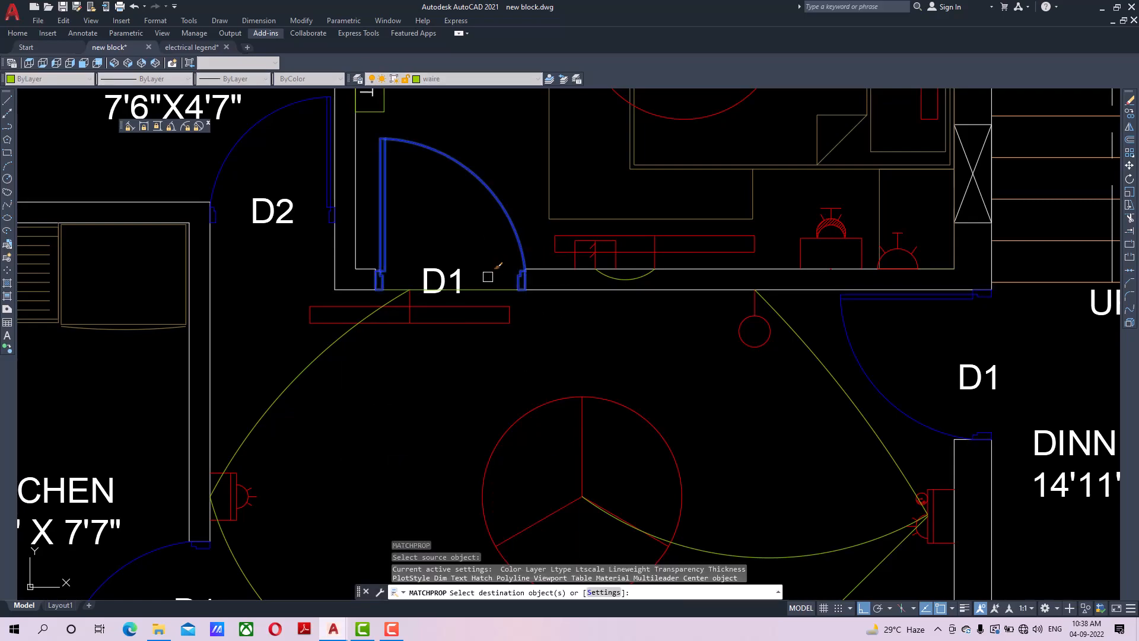
key("Escape")
key("Escape")
scroll(520, 278, "down", 4)
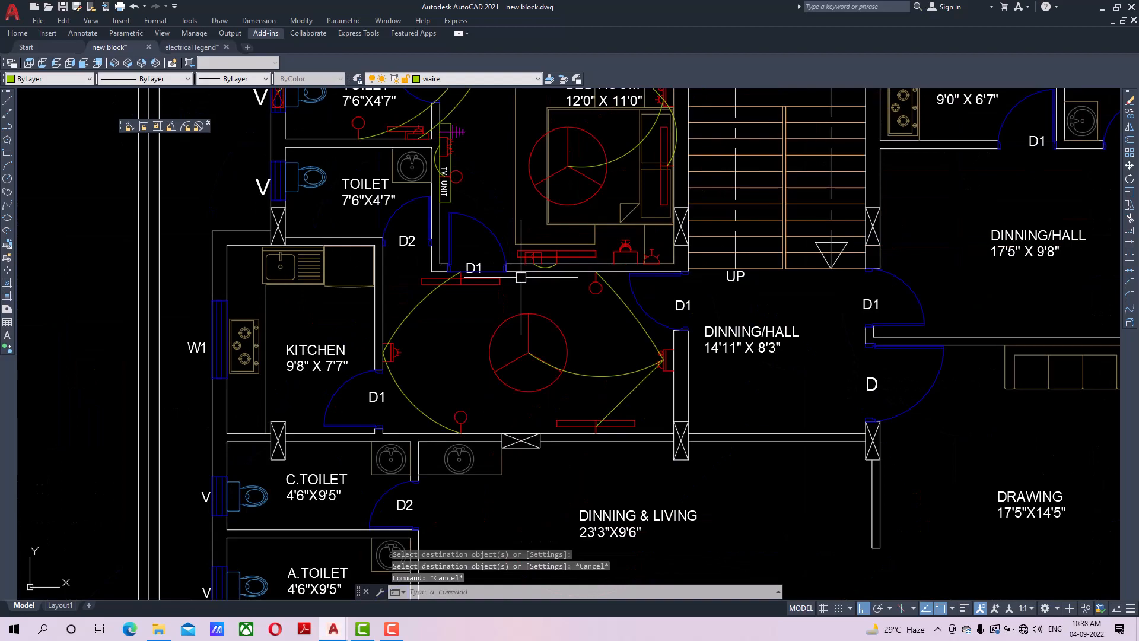
key("ctrl+s")
Move the bedroom door's D1 label upward, clear of the line across the opening.
left_click(474, 268)
scroll(472, 268, "up", 4)
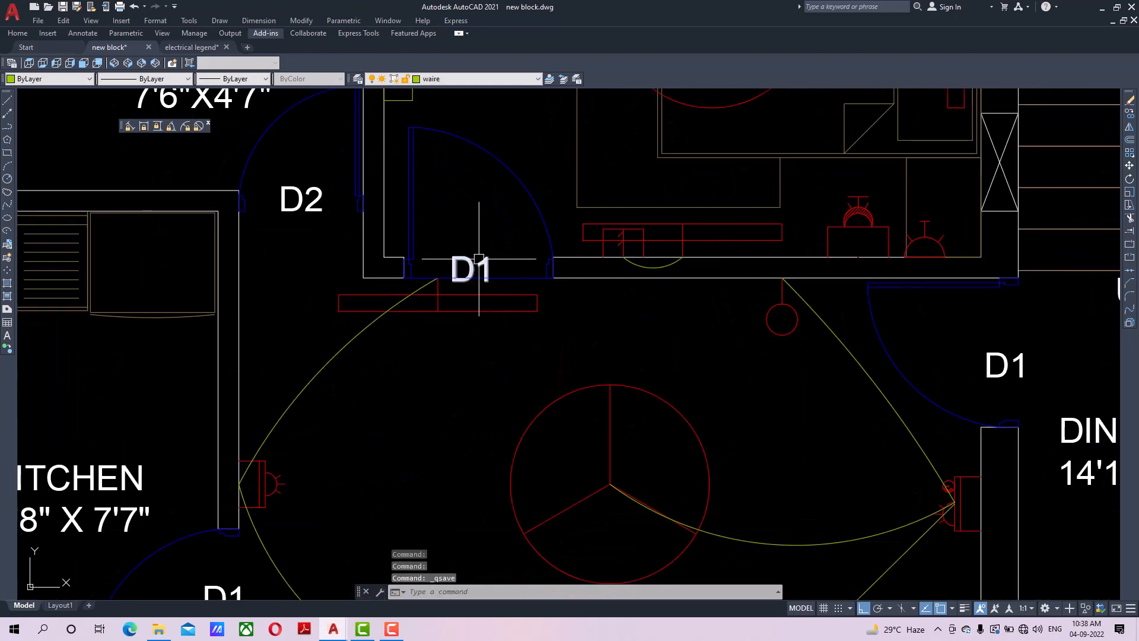
left_click(1129, 167)
left_click(598, 345)
scroll(565, 333, "down", 2)
middle_click_drag(635, 382, 612, 262)
middle_click_drag(686, 354, 609, 353)
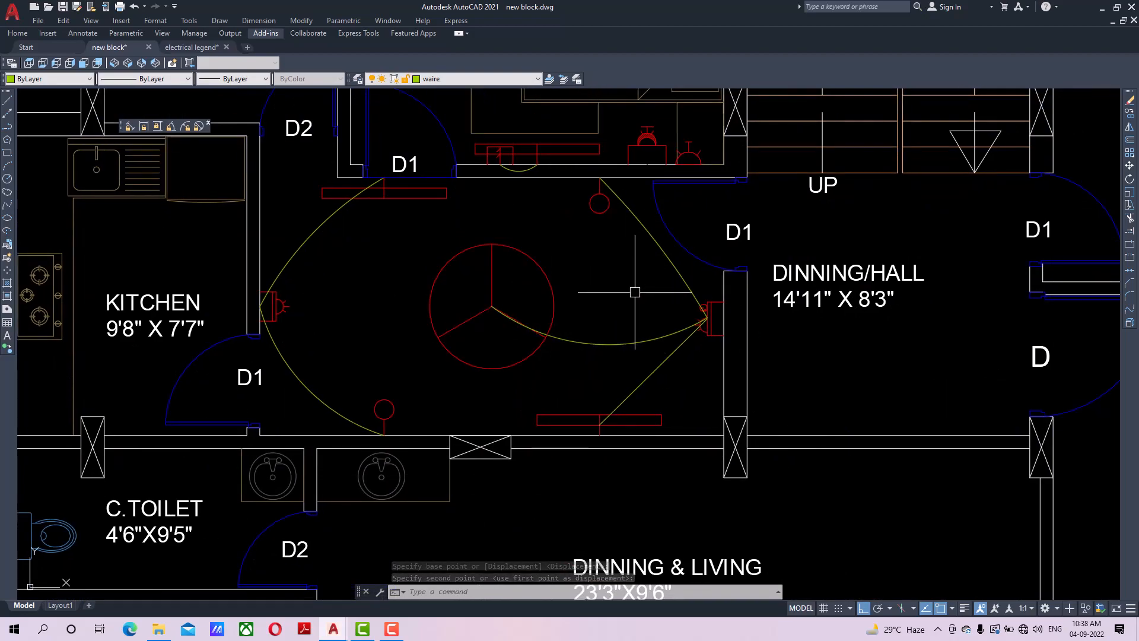
scroll(508, 333, "down", 2)
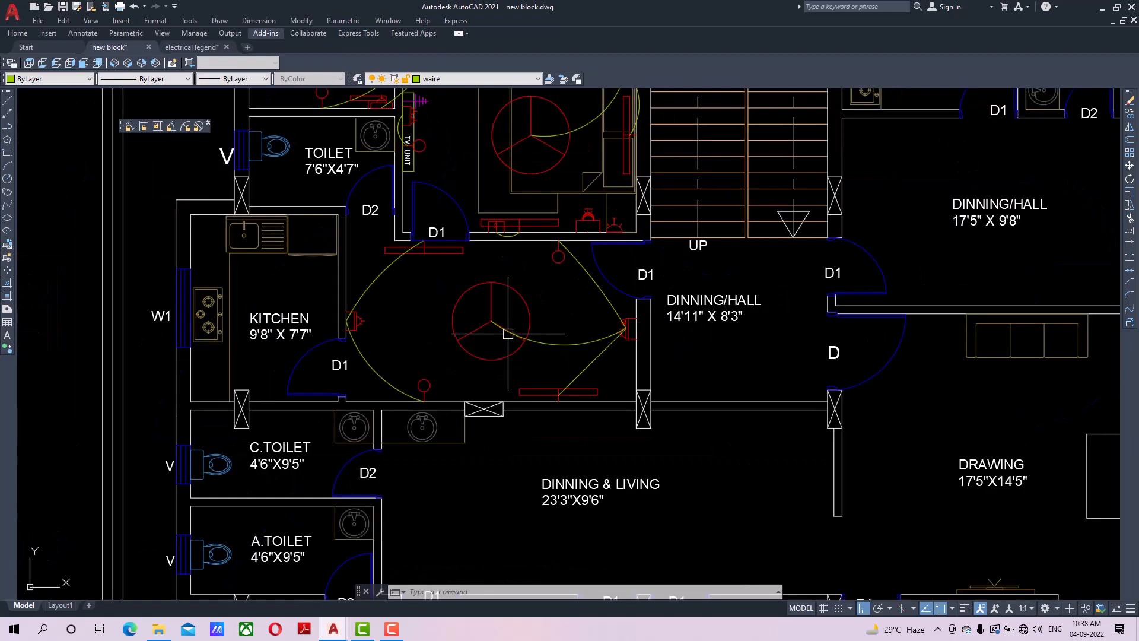
scroll(541, 349, "up", 2)
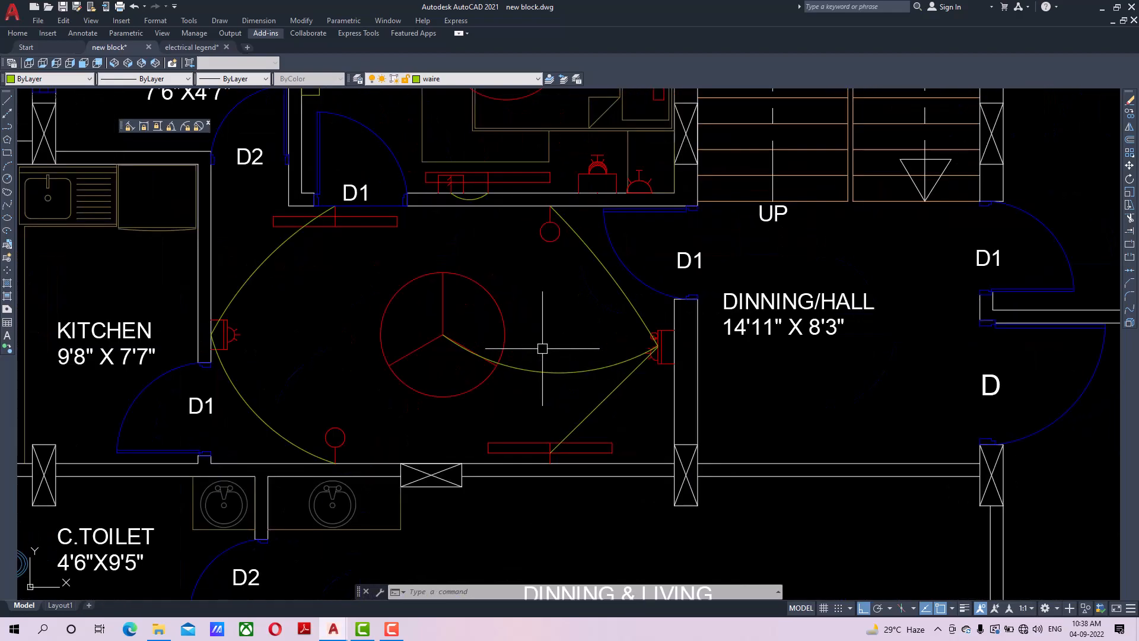
scroll(542, 345, "down", 2)
scroll(540, 350, "up", 2)
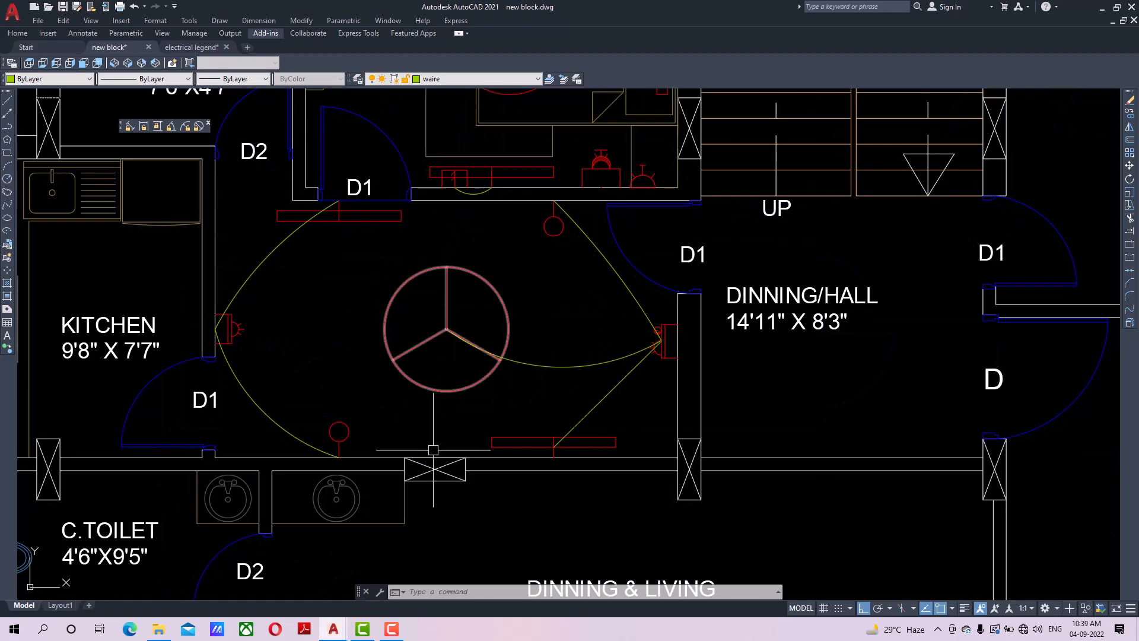
scroll(469, 388, "down", 3)
scroll(417, 264, "up", 2)
Copy the bedroom's TV unit with its antenna and socket symbols straight down into the dining/hall.
left_click(406, 253)
scroll(413, 233, "up", 5)
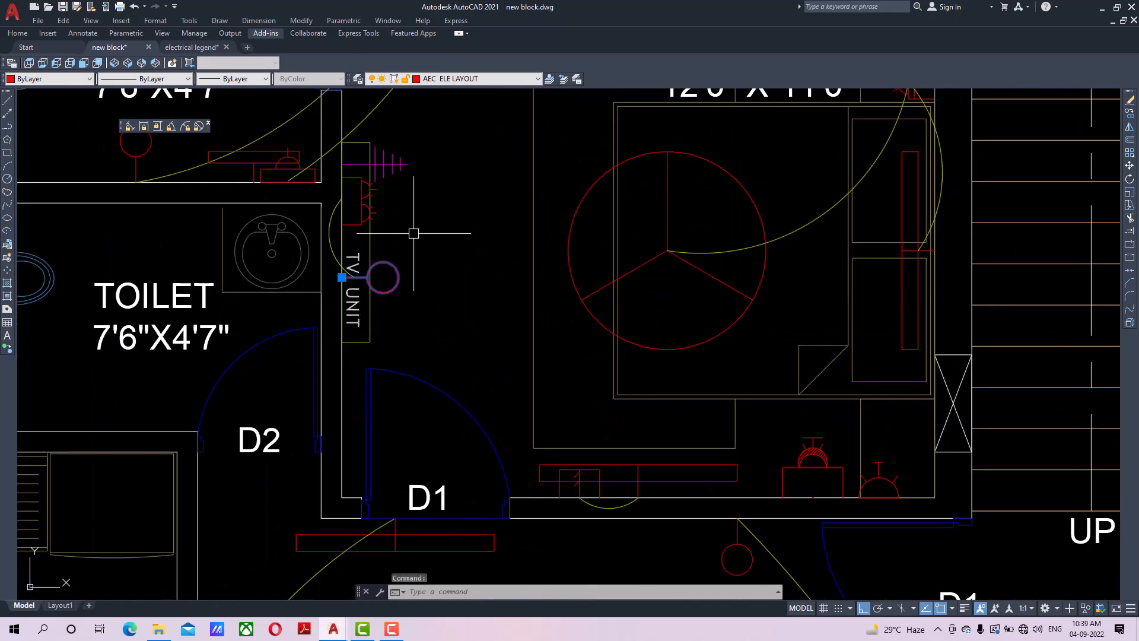
key("Escape")
left_click(369, 243)
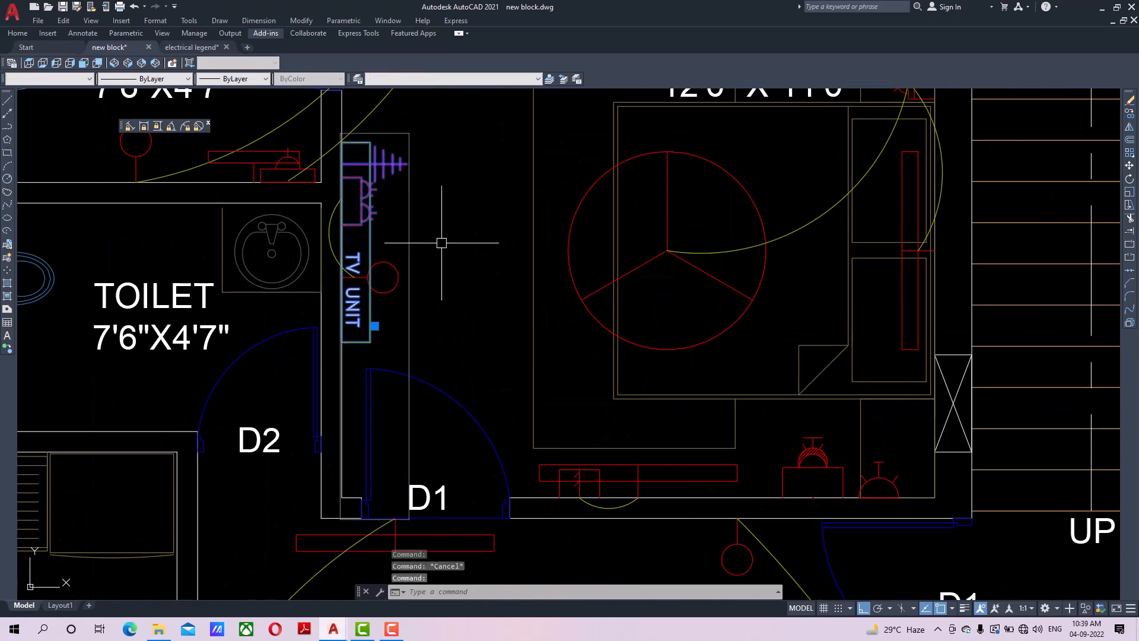
left_click(1129, 114)
left_click(339, 198)
scroll(401, 403, "down", 2)
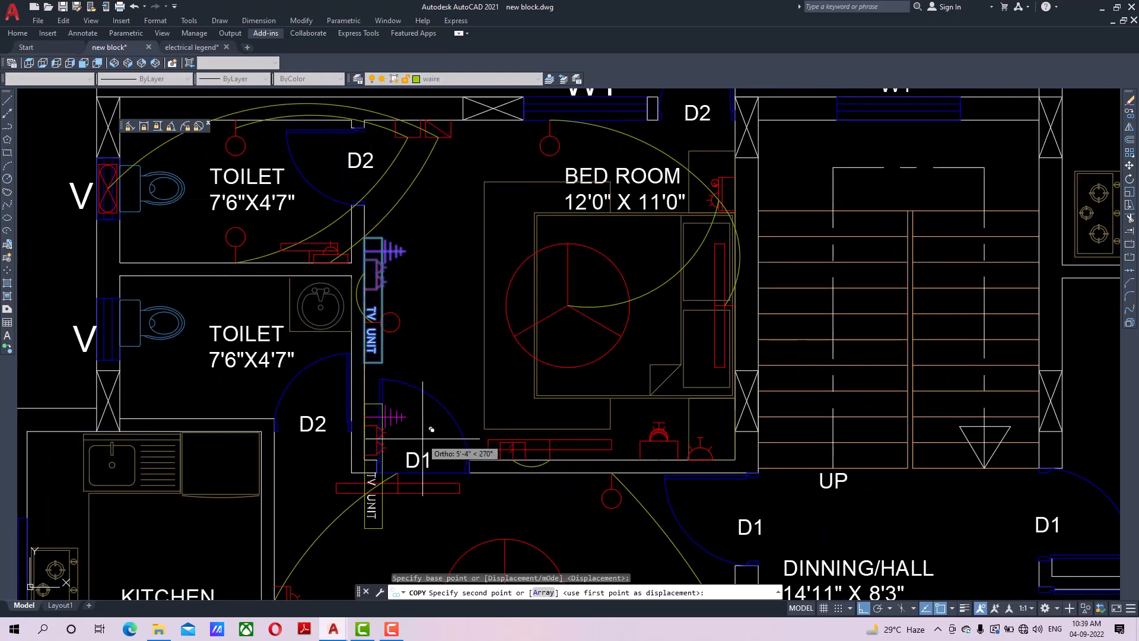
middle_click_drag(424, 554, 403, 337)
left_click(401, 359)
right_click(422, 320)
left_click(429, 328)
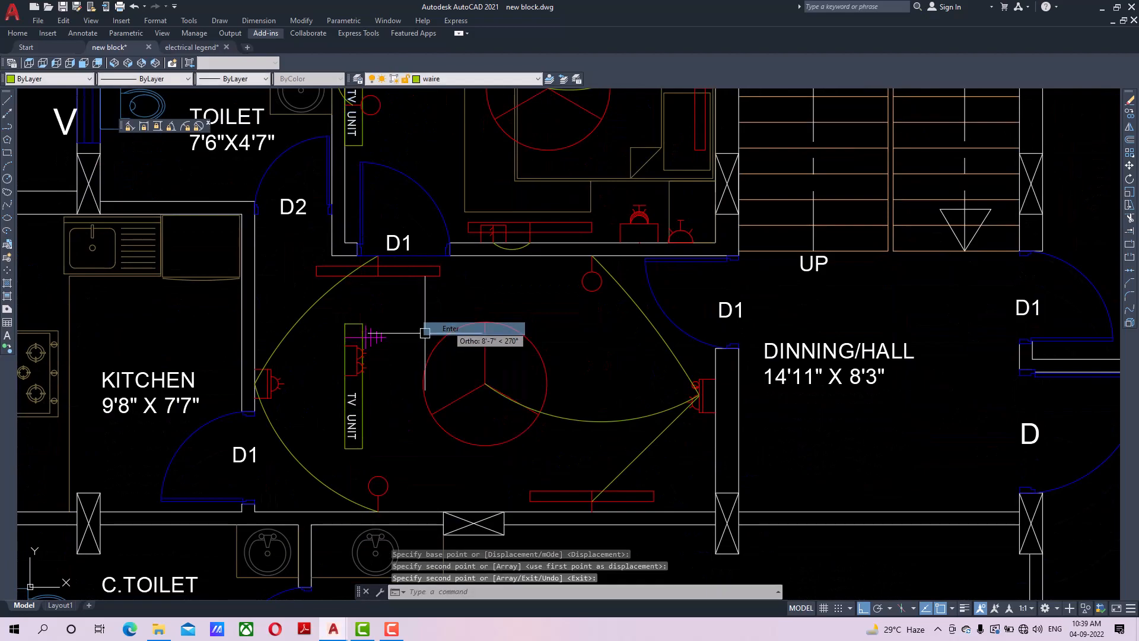
Rotate the copied TV unit with its antenna and socket symbols 90° counterclockwise about its long edge so it lies horizontally.
left_click(337, 390)
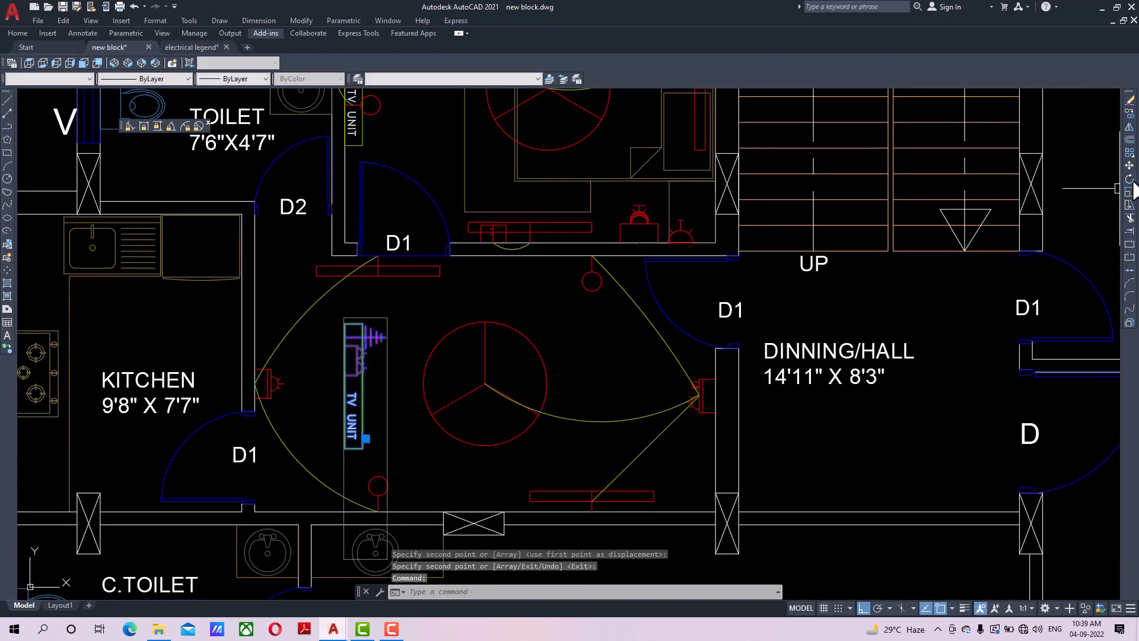
left_click(1130, 180)
left_click(343, 376)
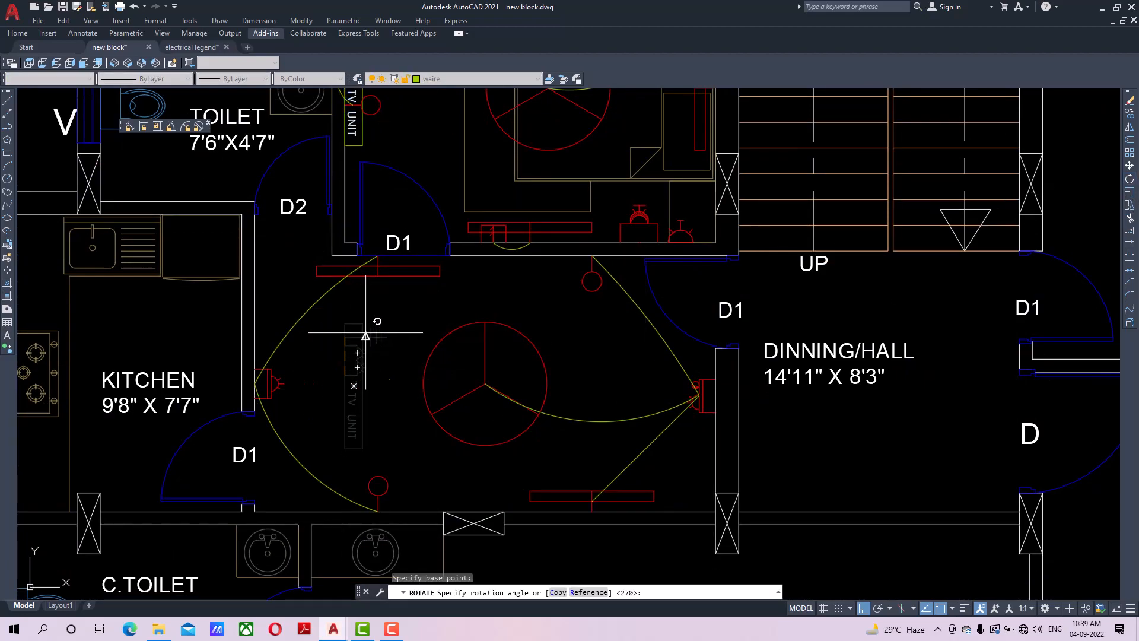
left_click(358, 304)
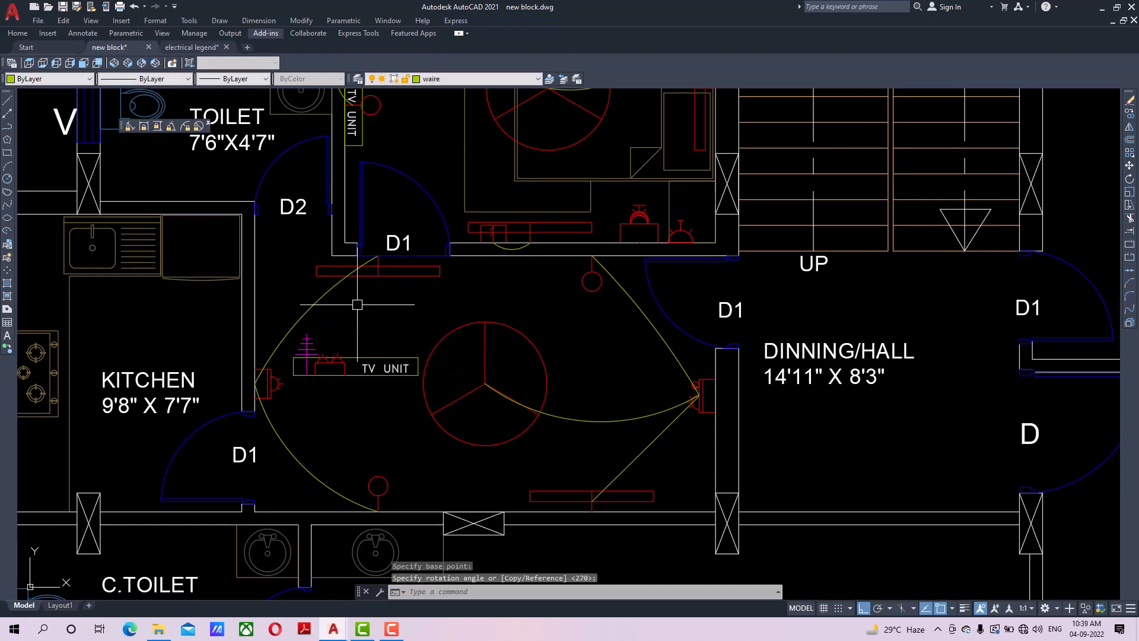
Move the rotated TV unit onto the dining/hall's lower wall, between the wall light and the tube light.
left_click(1130, 166)
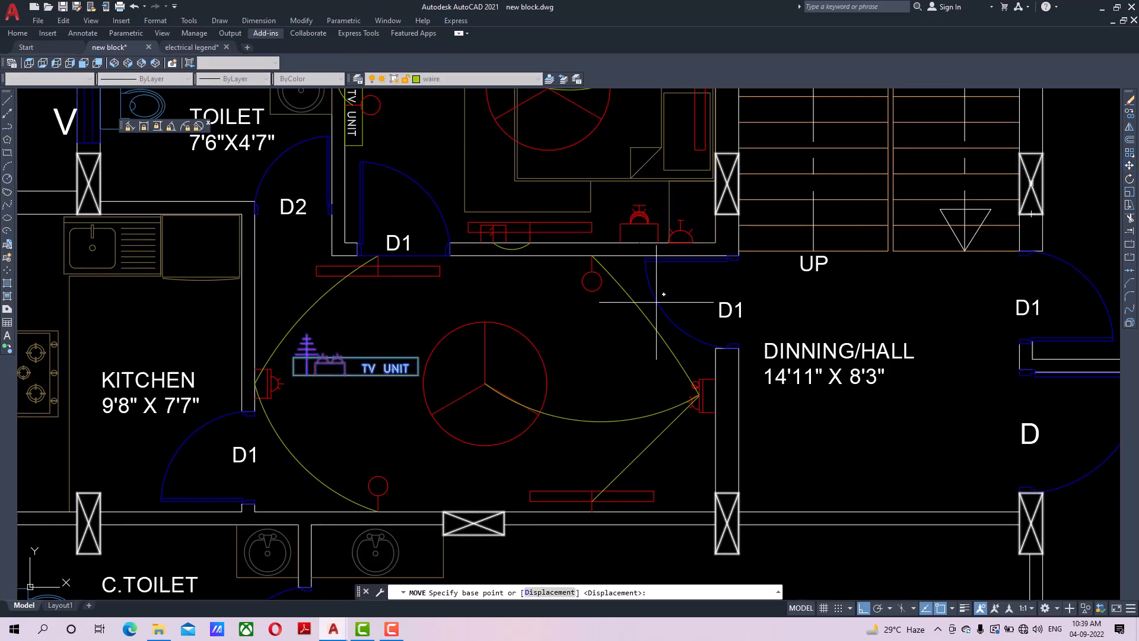
left_click(363, 373)
middle_click_drag(450, 415, 430, 314)
left_click(456, 403)
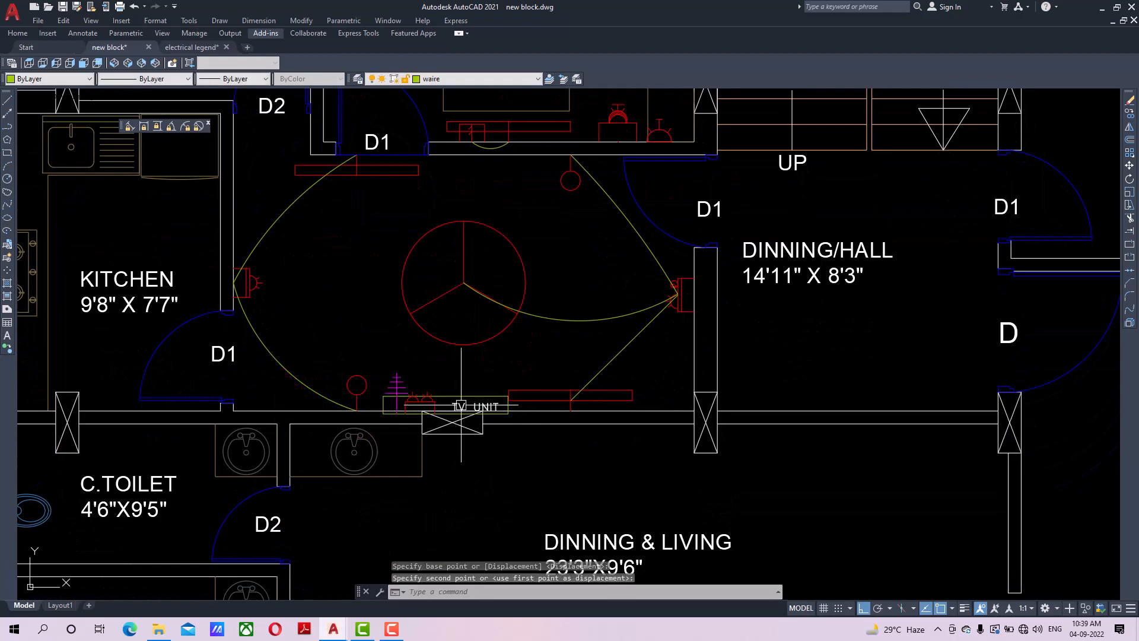
Move the TV unit by its lower-edge midpoint up onto the wall face, roughly under the dining/hall's ceiling fan.
scroll(458, 394, "up", 4)
left_click_drag(252, 338, 869, 447)
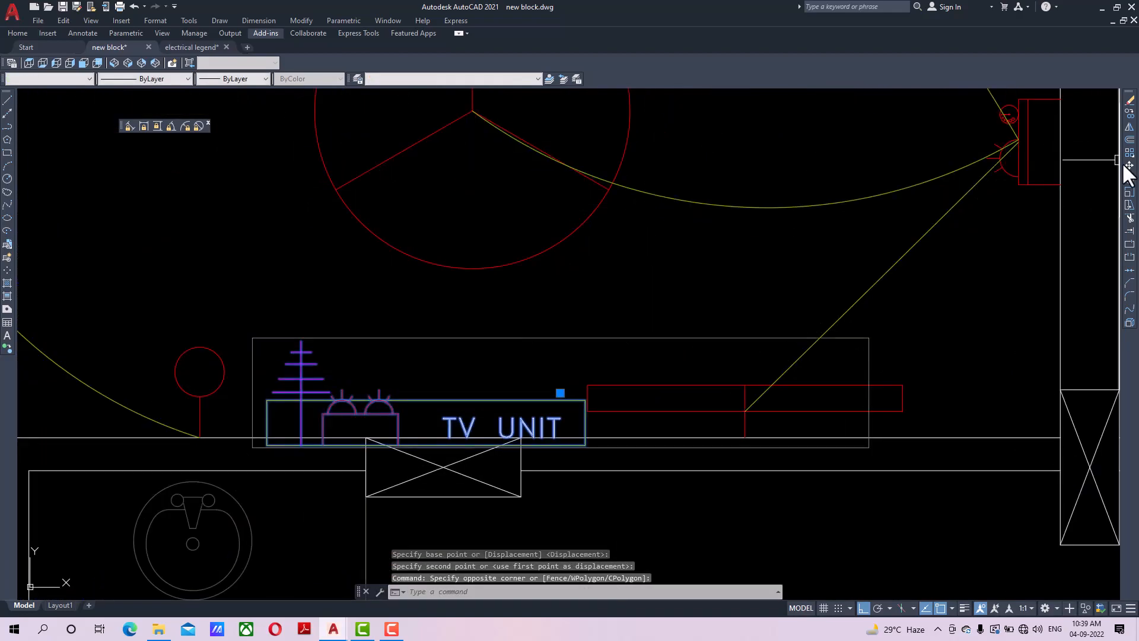
left_click(1129, 166)
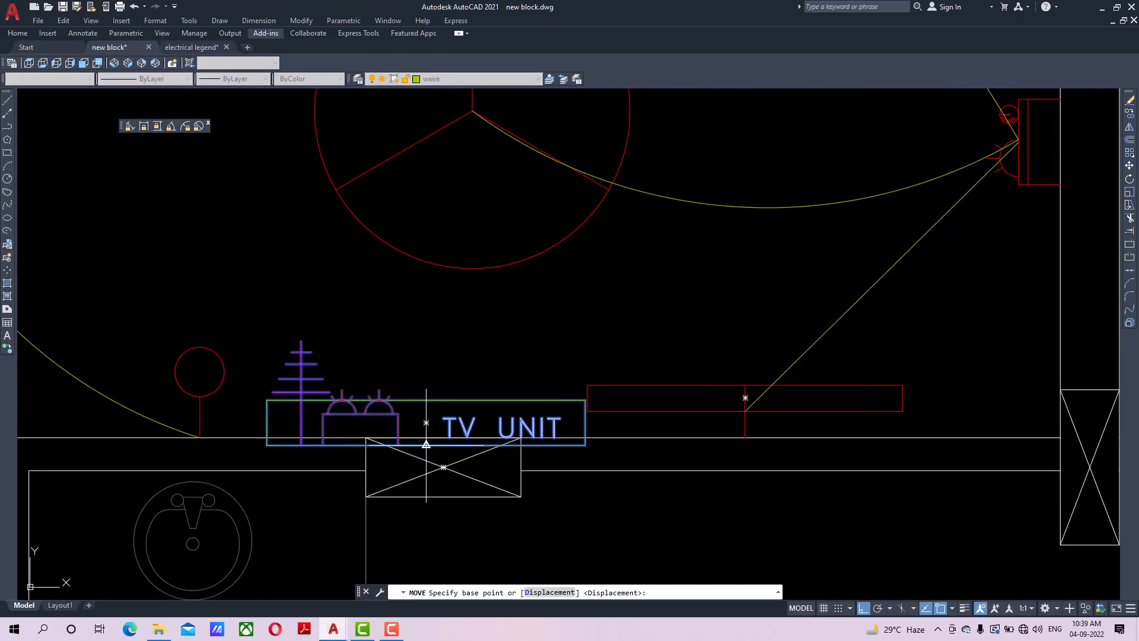
left_click(426, 444)
left_click(459, 436)
Draw a vertical guide line from the ceiling fan's centre down past the dining/hall's lower wall.
middle_click_drag(472, 161, 462, 150)
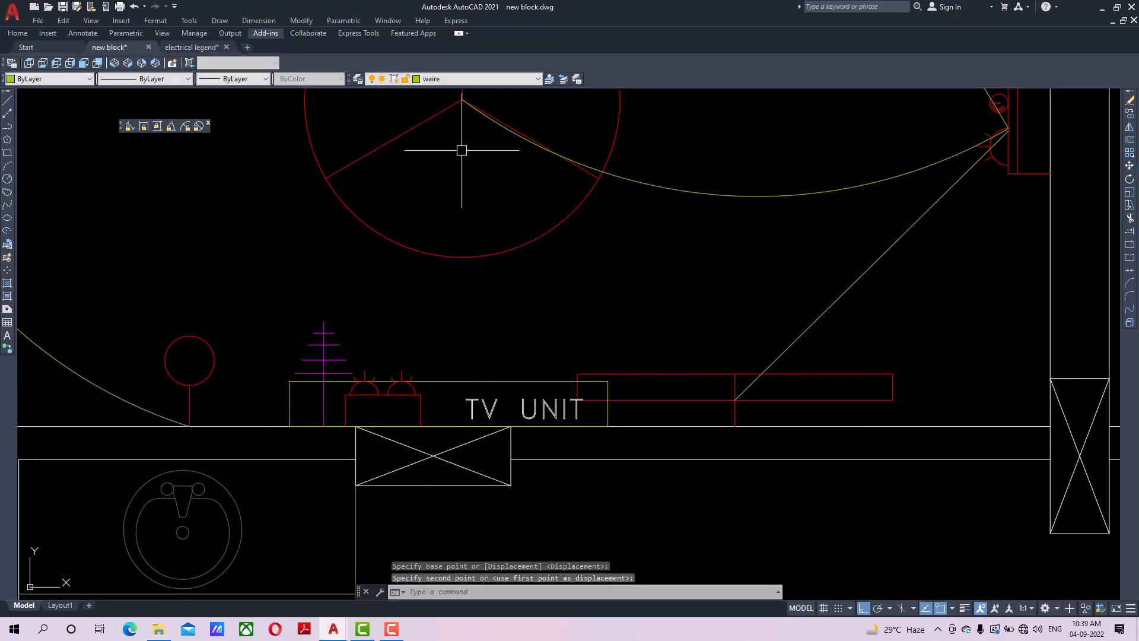
left_click(8, 101)
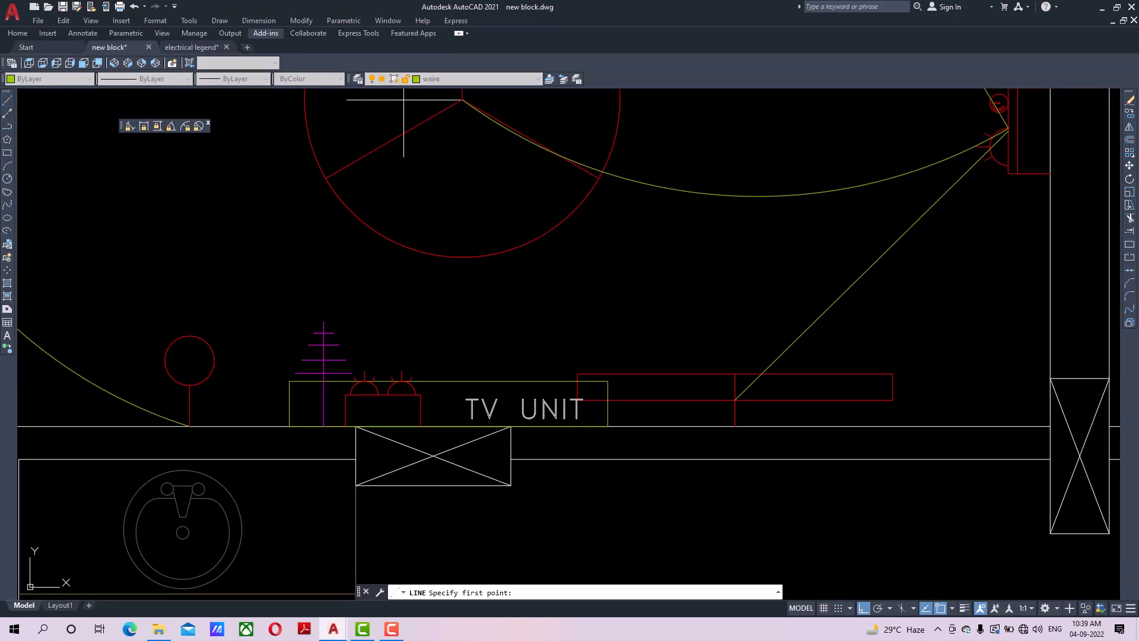
left_click(462, 101)
middle_click_drag(509, 471, 490, 382)
left_click(454, 494)
right_click(509, 460)
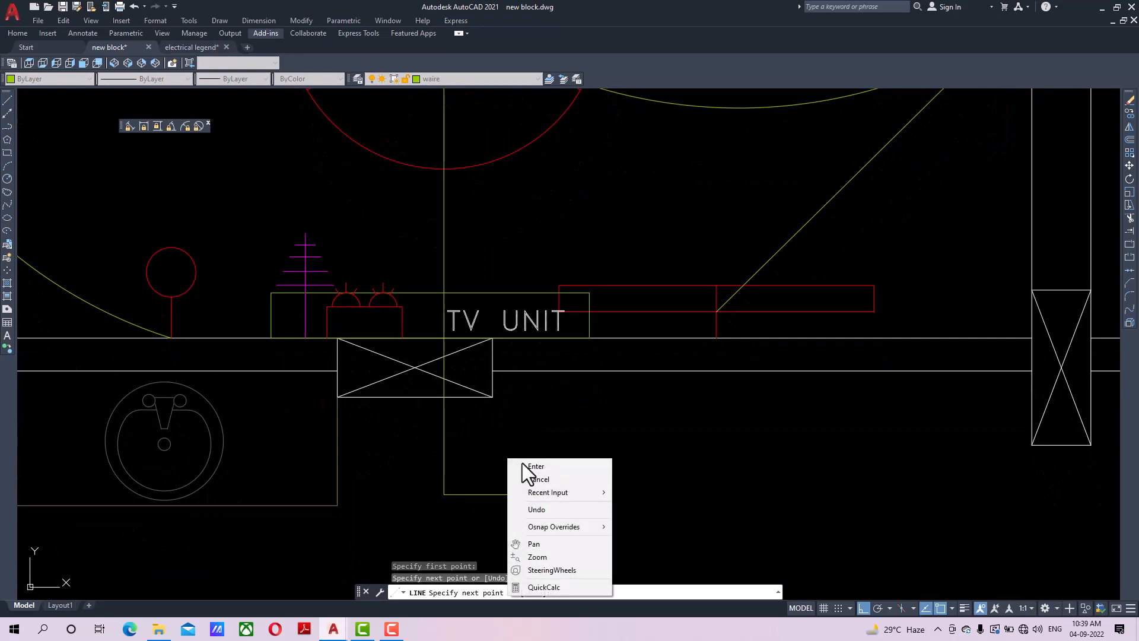
left_click(549, 467)
Move the TV unit so its lower-edge midpoint sits where the guide line meets the dining/hall's lower wall.
left_click(486, 288)
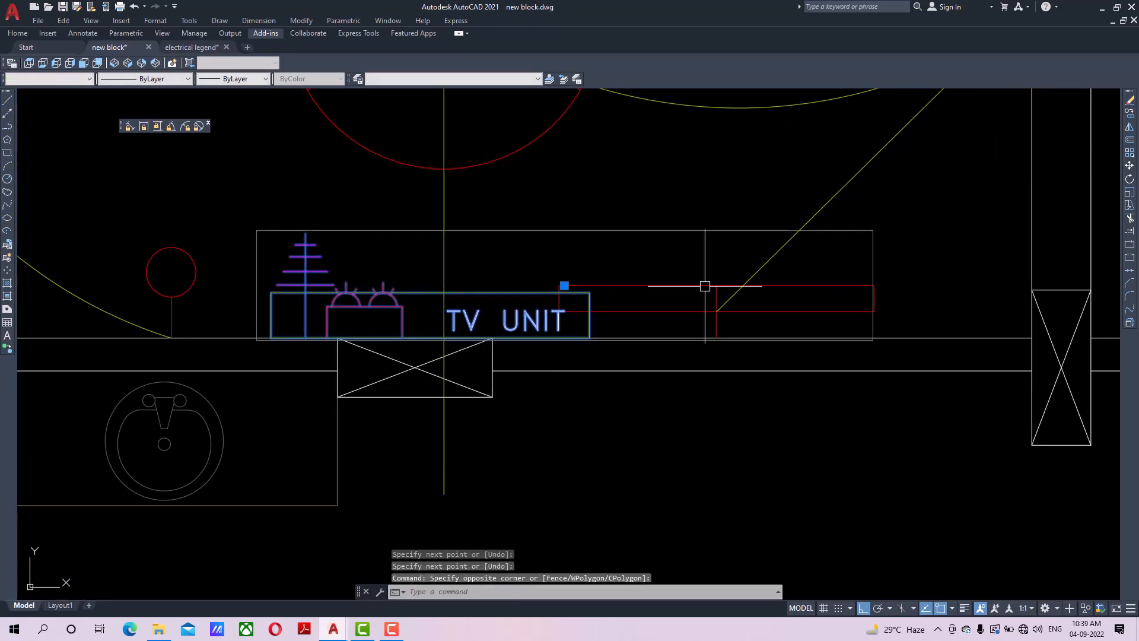
left_click(1130, 166)
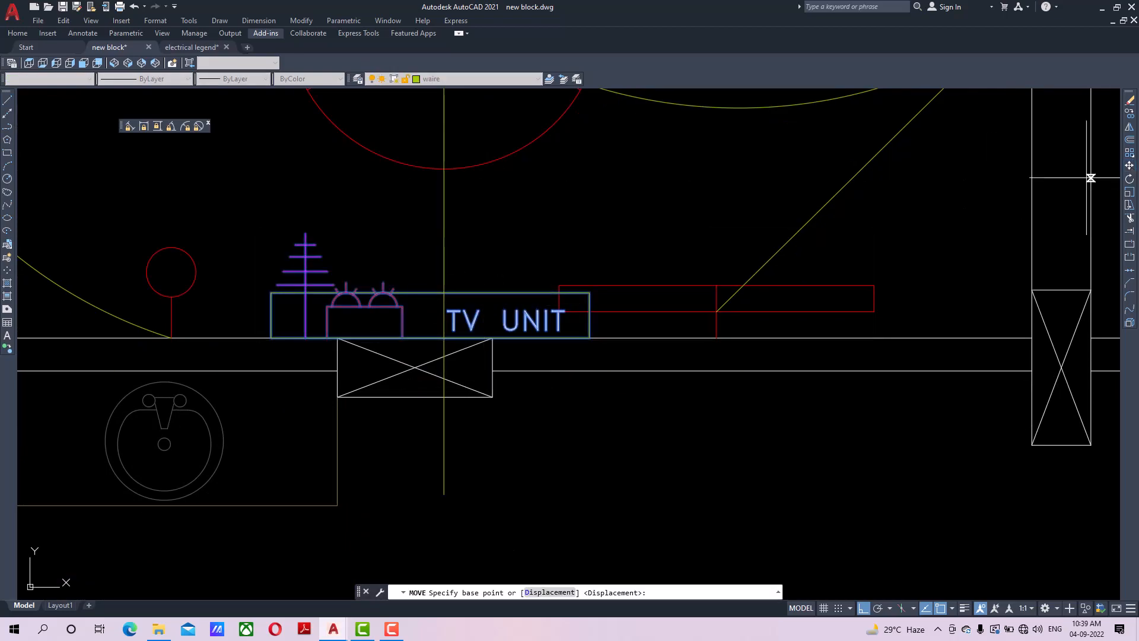
scroll(431, 337, "up", 2)
left_click(431, 336)
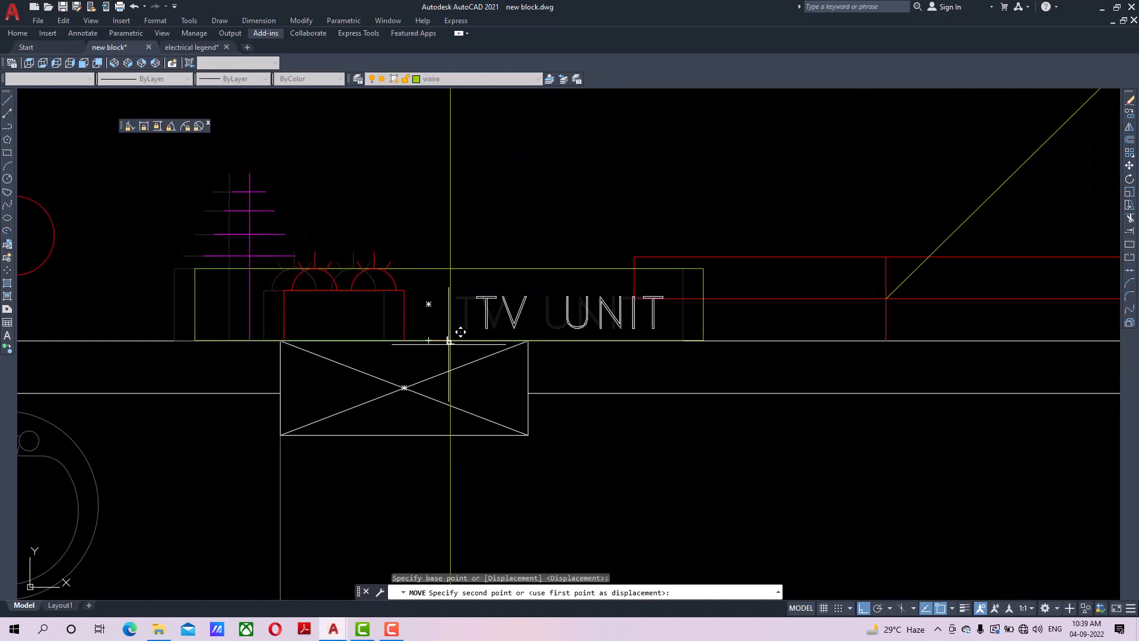
left_click(460, 332)
Erase the vertical guide line running down from the ceiling fan's centre.
left_click(474, 224)
left_click(432, 208)
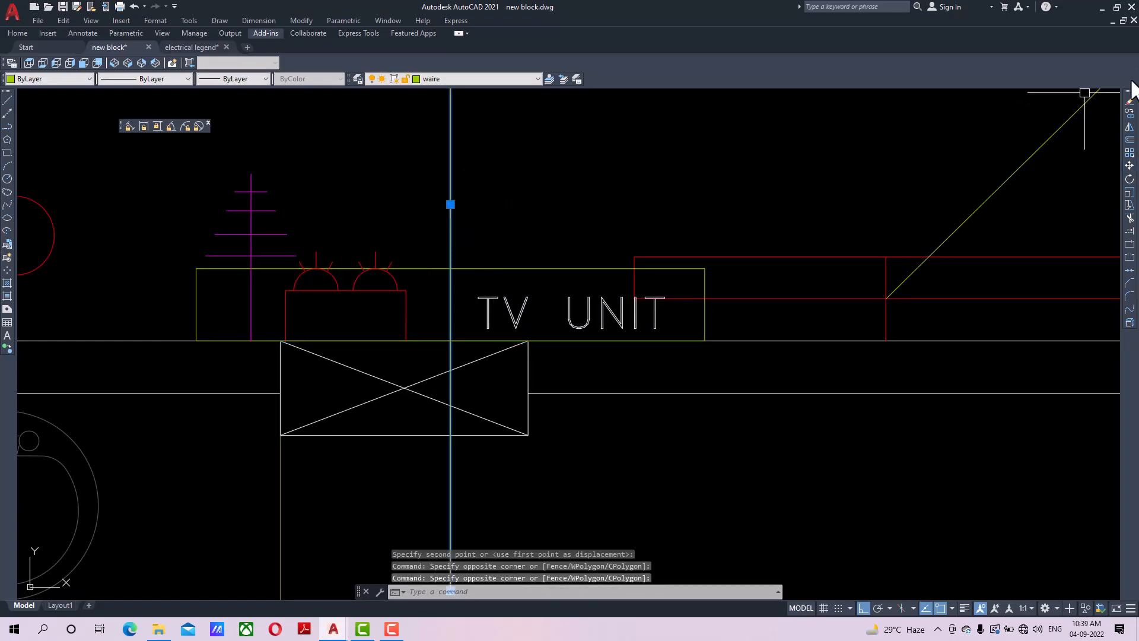
left_click(1131, 100)
scroll(522, 297, "down", 5)
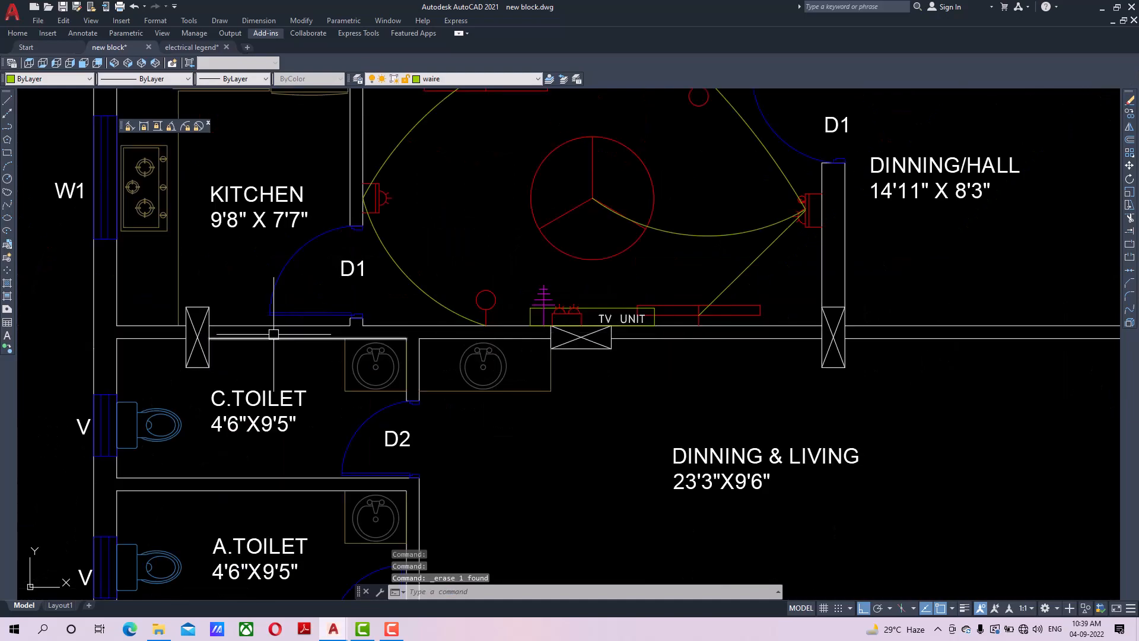
Examine the dining/hall's layout around the TV unit, tube lights, switch boards and room label.
middle_click_drag(487, 349, 469, 421)
middle_click_drag(684, 405, 640, 431)
middle_click_drag(555, 404, 538, 411)
scroll(538, 411, "up", 2)
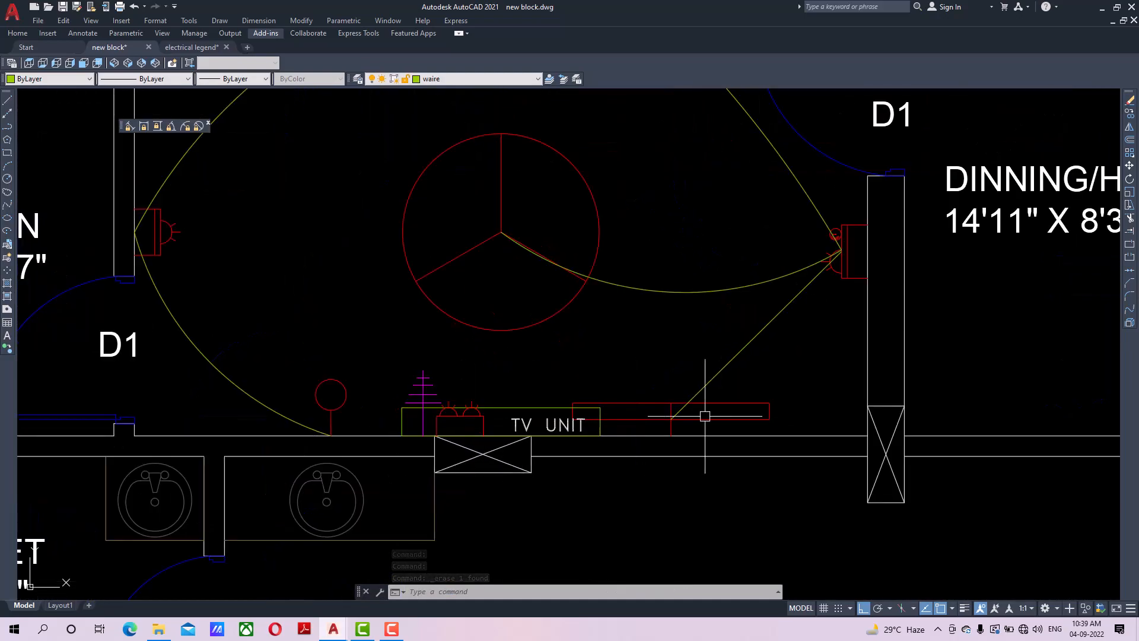
scroll(421, 407, "down", 4)
scroll(516, 364, "up", 2)
middle_click_drag(542, 376, 556, 372)
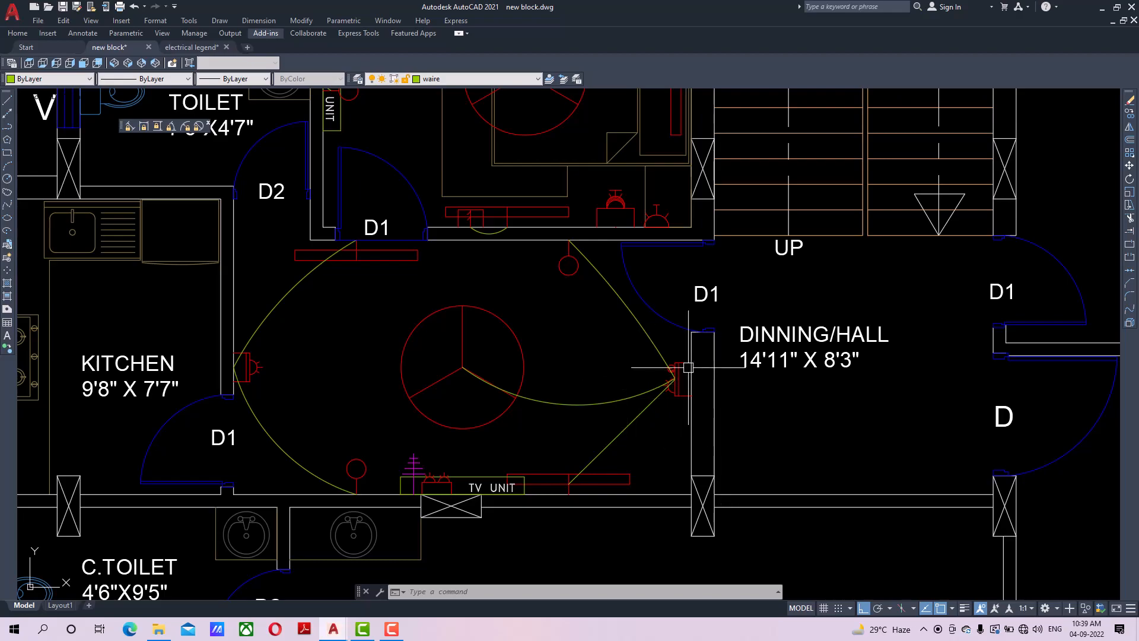
scroll(688, 368, "down", 3)
scroll(721, 339, "up", 3)
Move the DINNING/HALL 14'11" X 8'3" label into the wired room, just above the ceiling fan, with Ortho off.
left_click(722, 339)
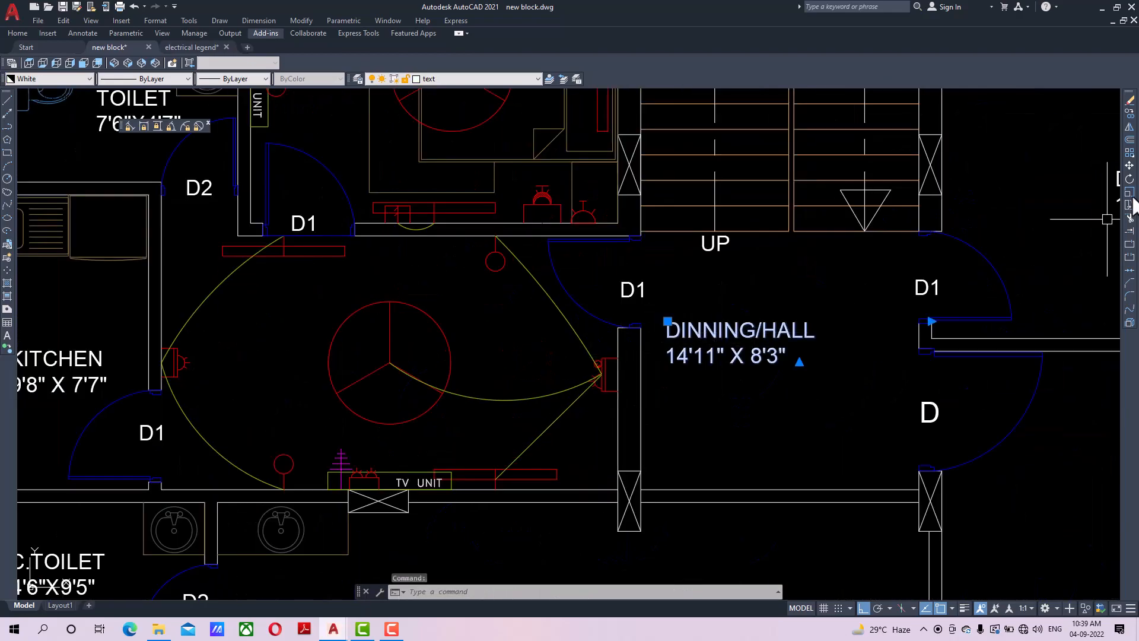
left_click(1130, 166)
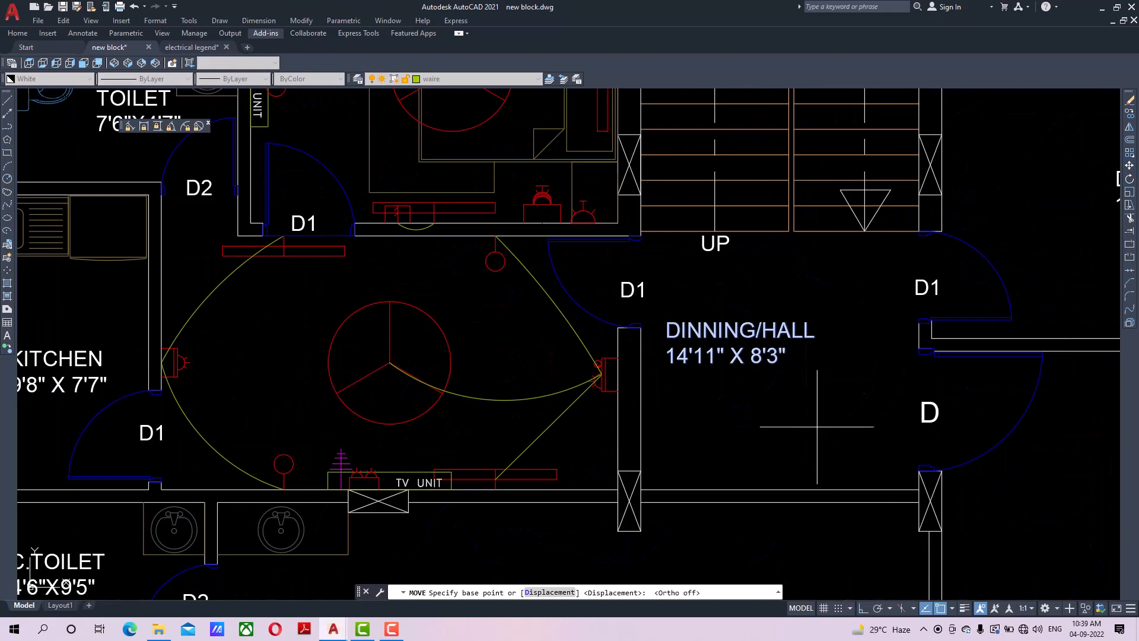
left_click(667, 361)
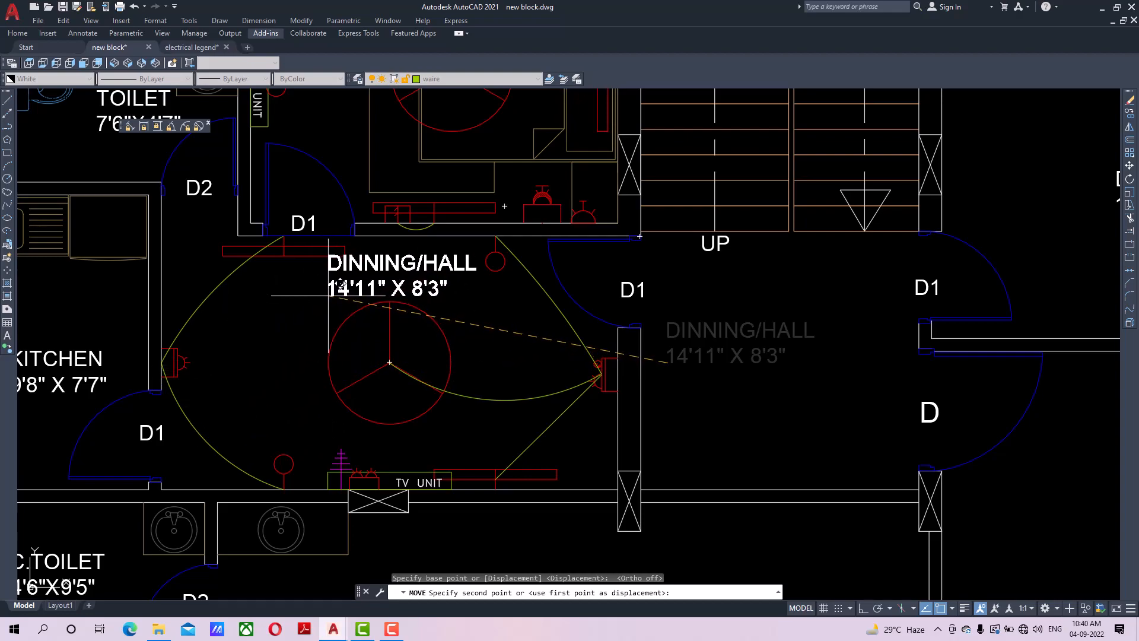
left_click(329, 295)
Scale the DINNING/HALL 14'11" X 8'3" label down slightly about a point at the top of the ceiling fan.
middle_click_drag(342, 285, 344, 398)
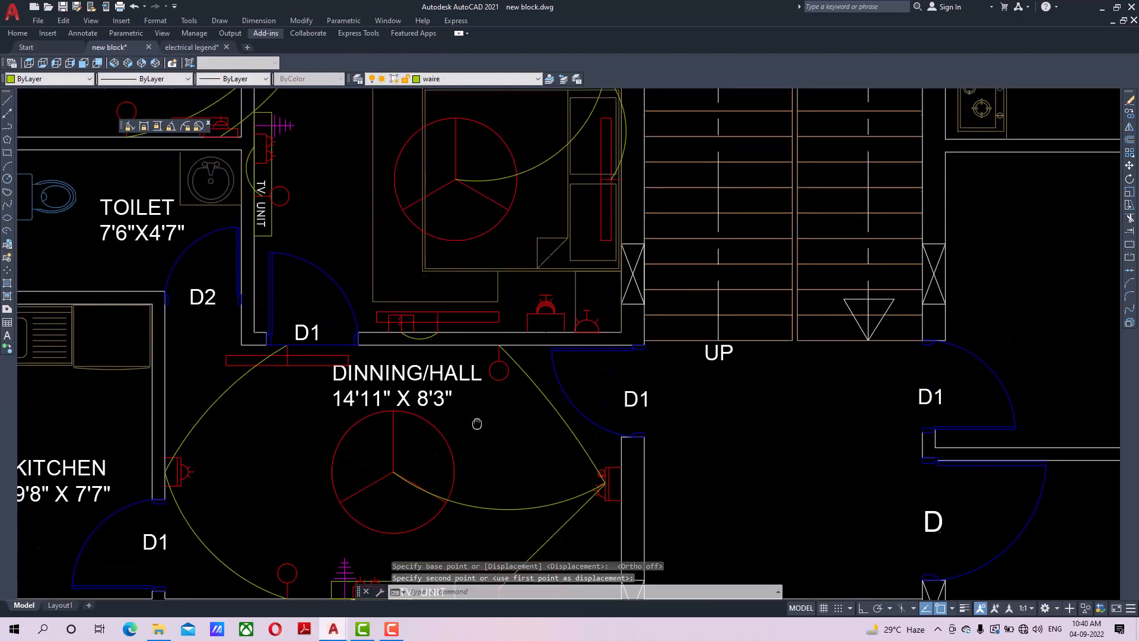
left_click(423, 390)
left_click(1130, 193)
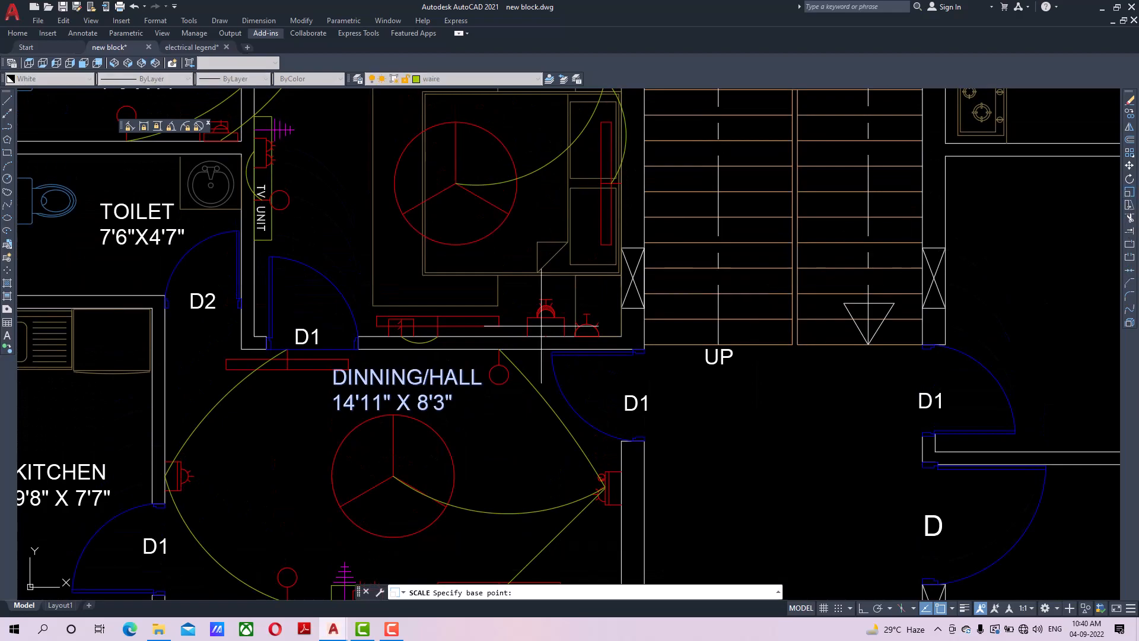
left_click(392, 422)
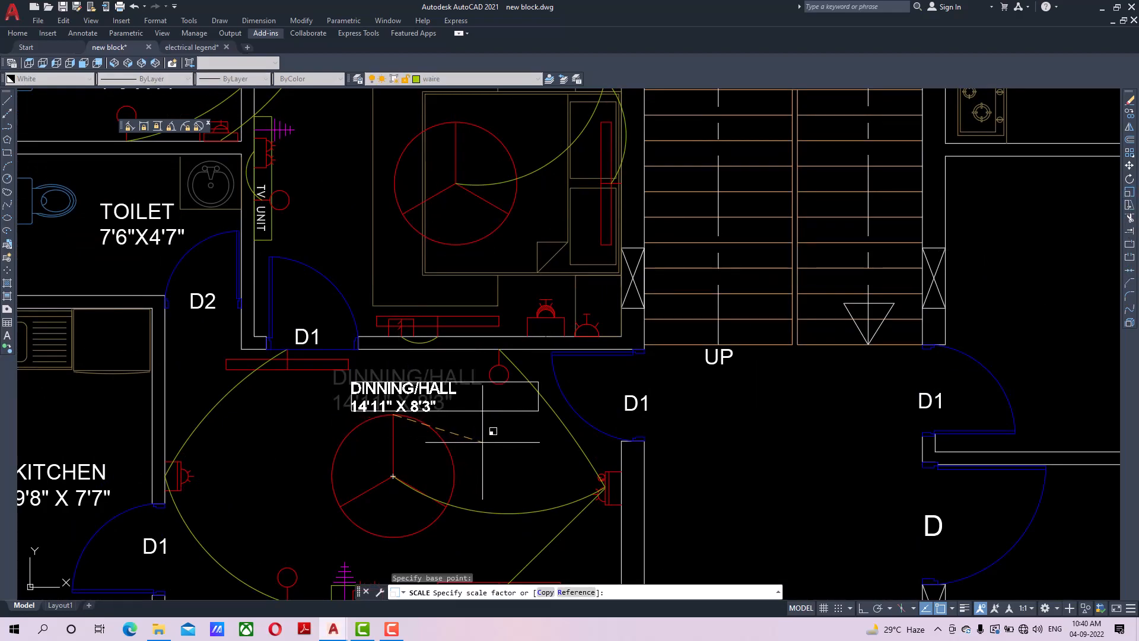
left_click(514, 447)
Nudge the DINNING/HALL 14'11" X 8'3" label slightly to the right and save the drawing.
left_click(428, 382)
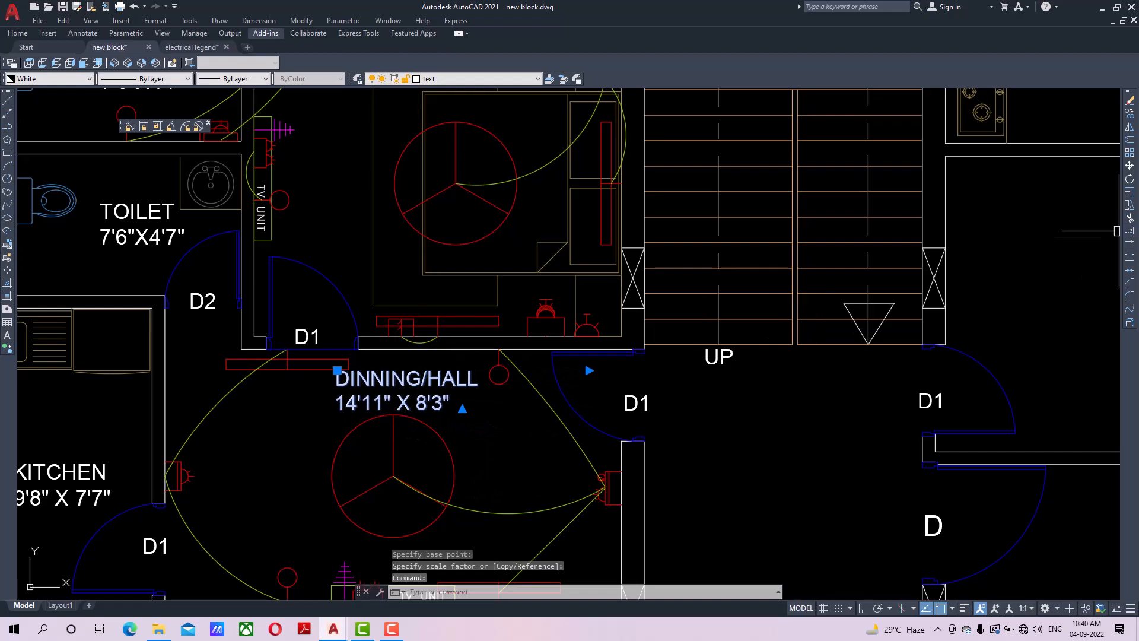
left_click(1130, 166)
left_click(540, 418)
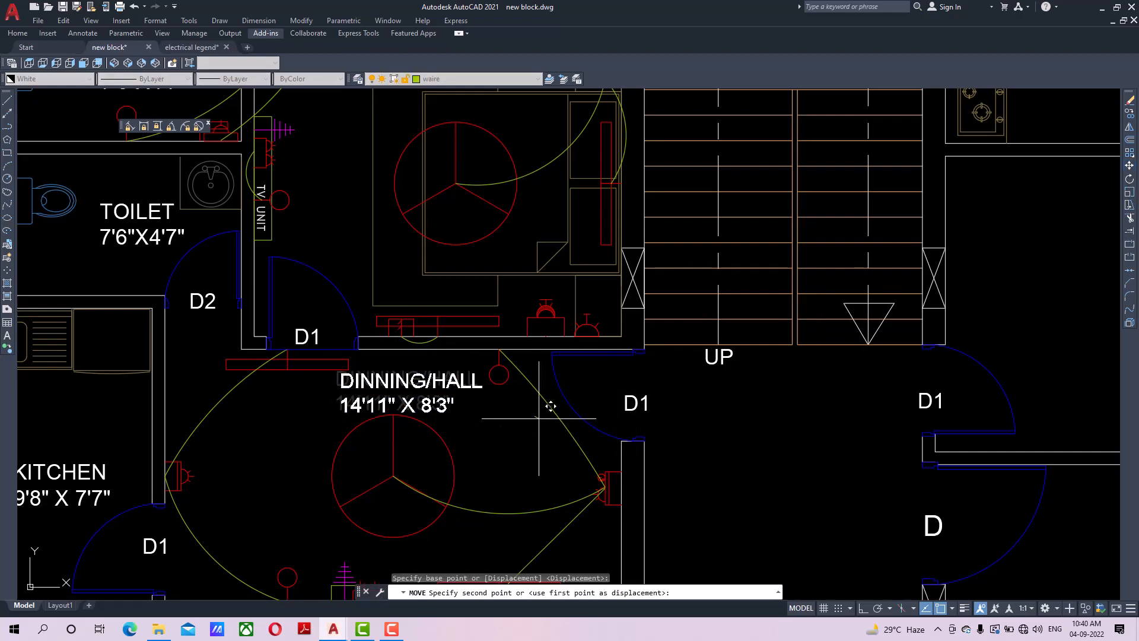
left_click(548, 419)
scroll(495, 424, "down", 4)
scroll(471, 380, "up", 2)
mouse_move(509, 452)
middle_mouse_down()
mouse_move(476, 390)
mouse_move(490, 375)
middle_mouse_up()
key("ctrl+s")
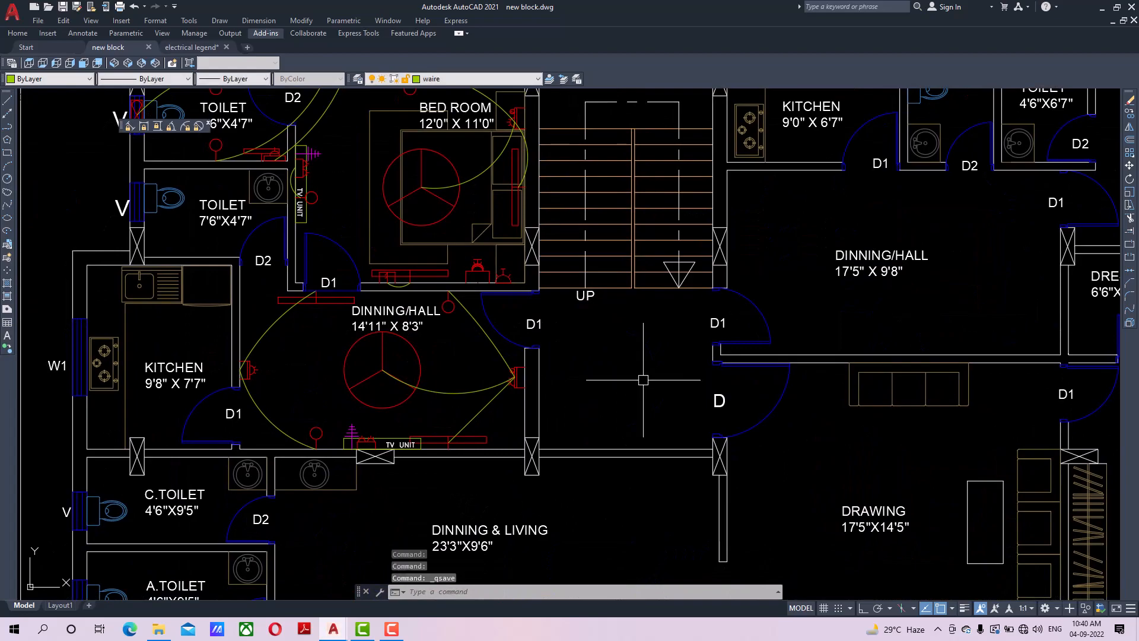
Bow the wire between the dining/hall's right switch board and lower tube light outward by stretching its midpoint.
scroll(534, 379, "up", 3)
left_click(474, 422)
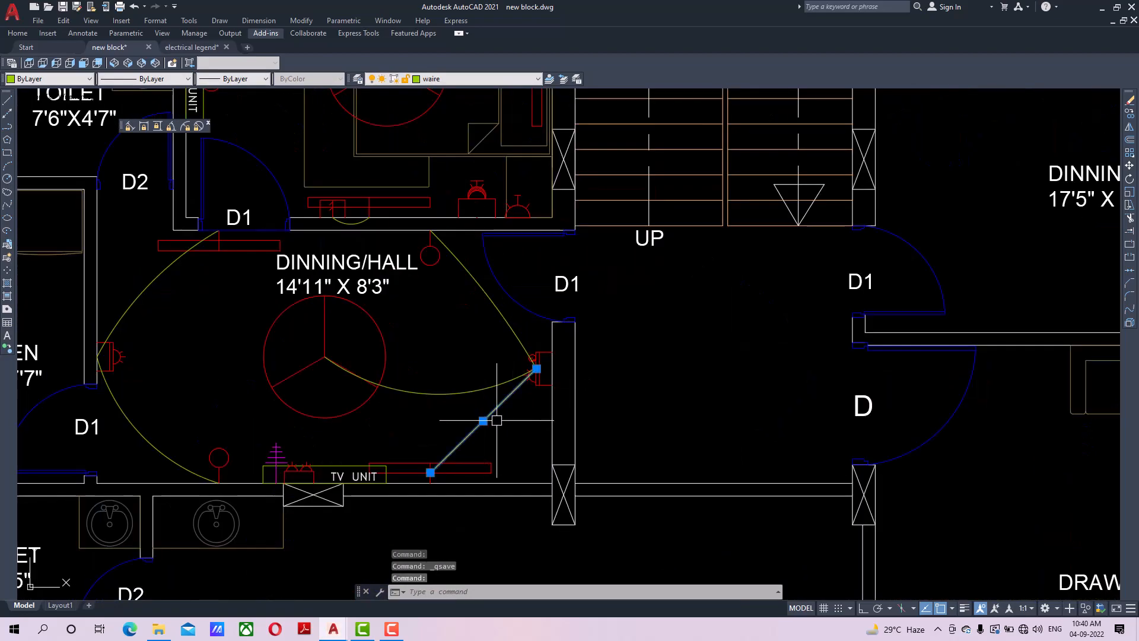
scroll(469, 422, "up", 2)
left_click(473, 422)
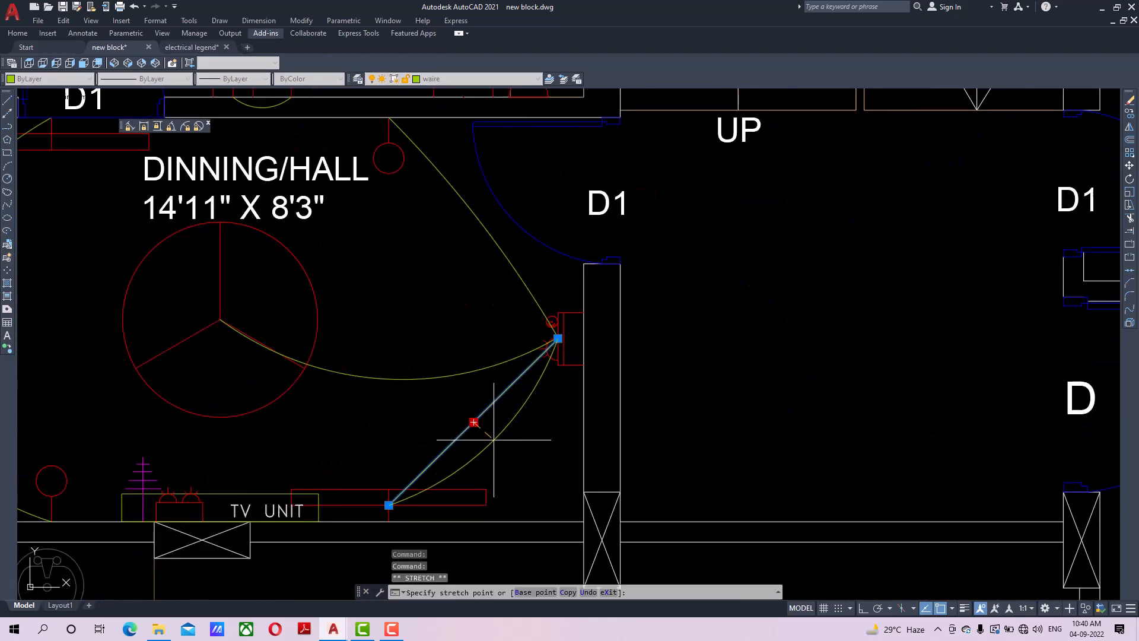
left_click(493, 440)
Bow the wire between the dining/hall's upper wall light and right switch board further outward, then deselect the wires.
left_click(472, 228)
left_click(473, 229)
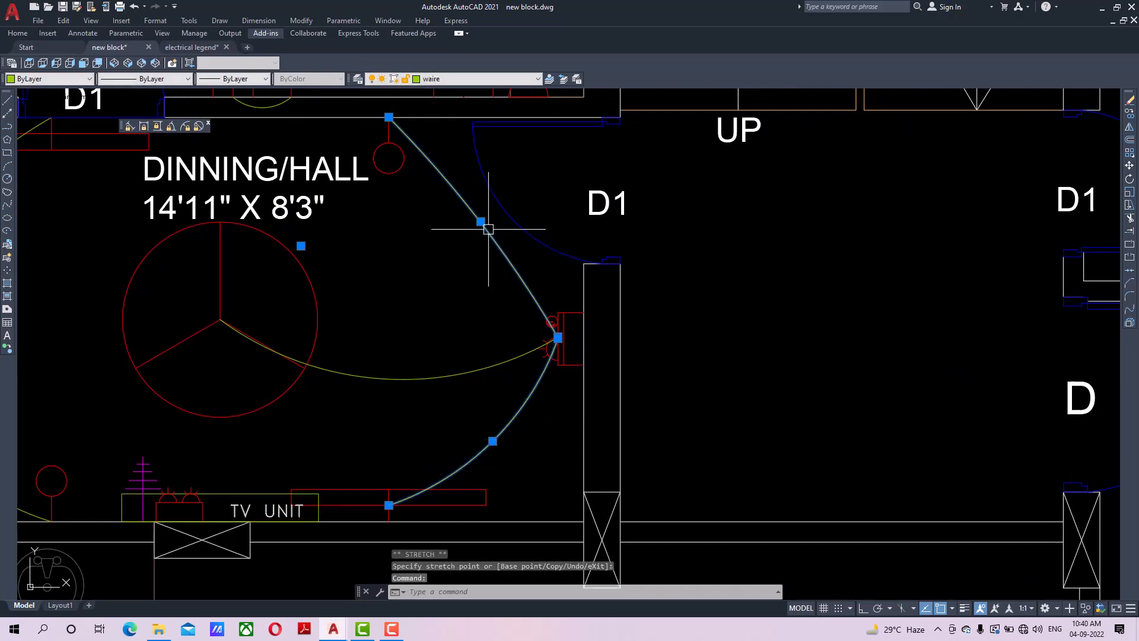
left_click(487, 213)
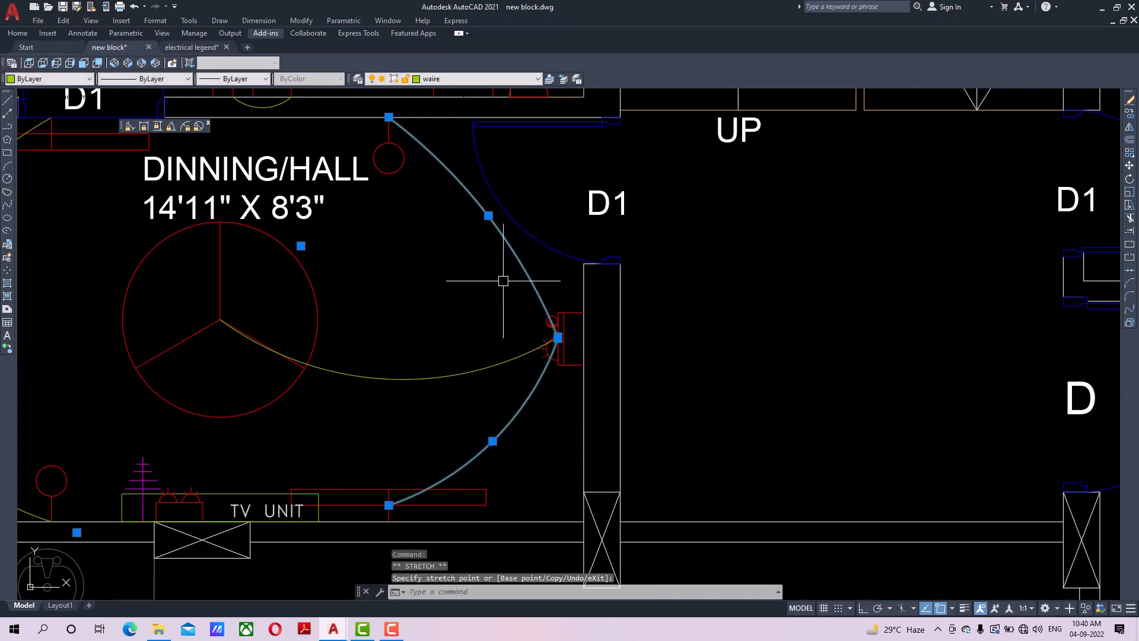
key("Escape")
key("Escape")
Review the dining/hall's wiring, switch boards and fixtures along with the adjoining kitchen, bedroom and toilets.
scroll(480, 269, "down", 4)
scroll(567, 376, "up", 2)
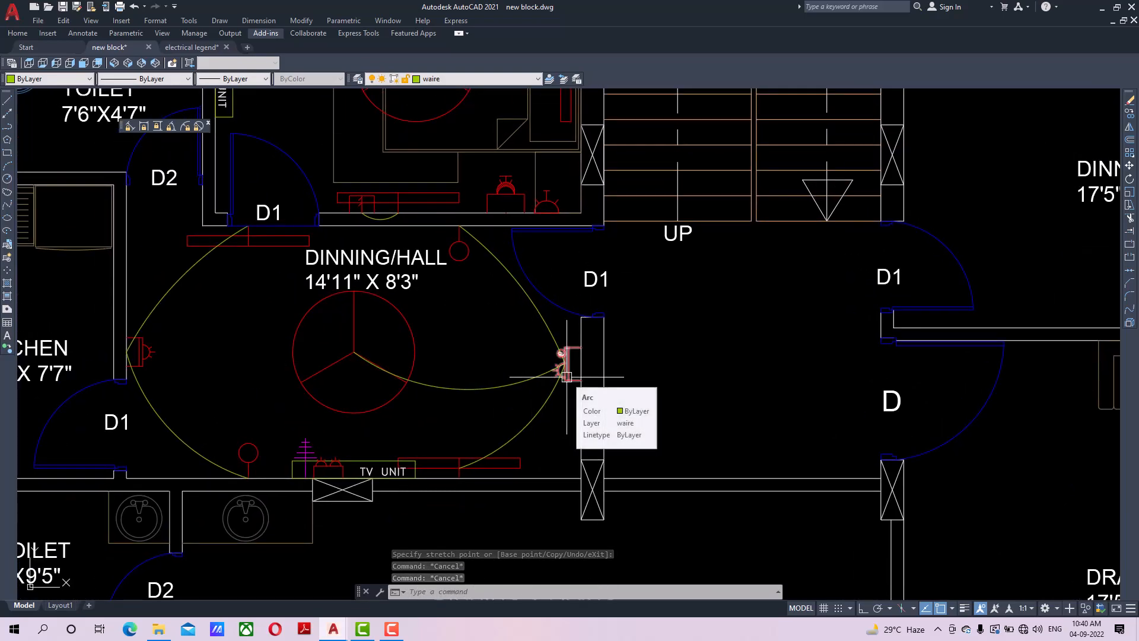
scroll(567, 376, "down", 4)
scroll(436, 427, "up", 1)
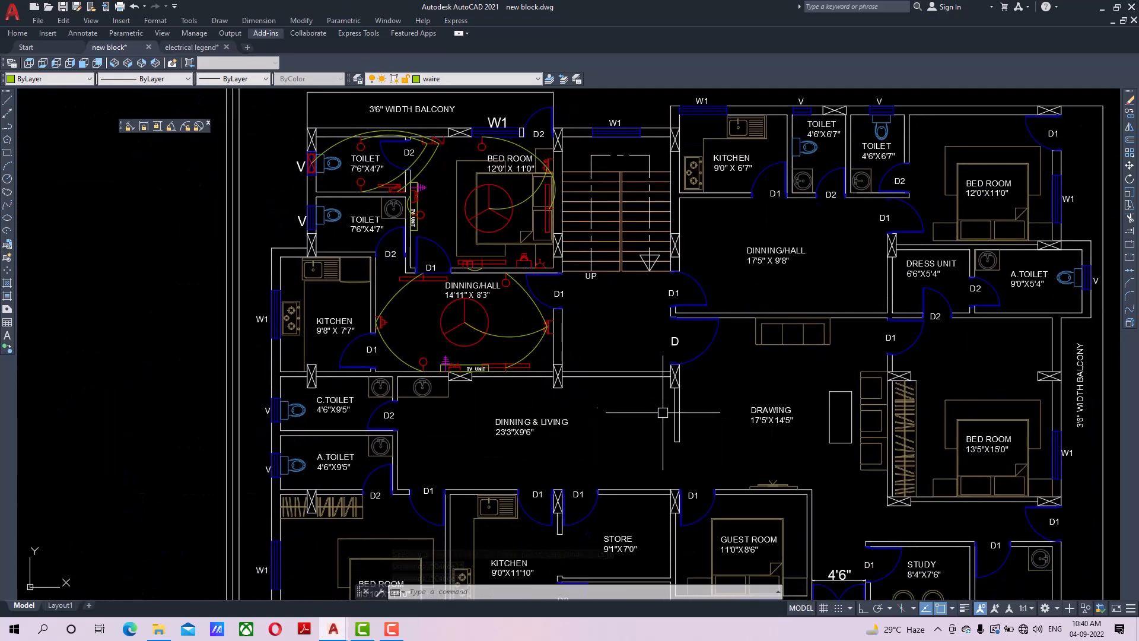
scroll(436, 427, "up", 3)
scroll(452, 437, "down", 2)
middle_click_drag(599, 434, 609, 434)
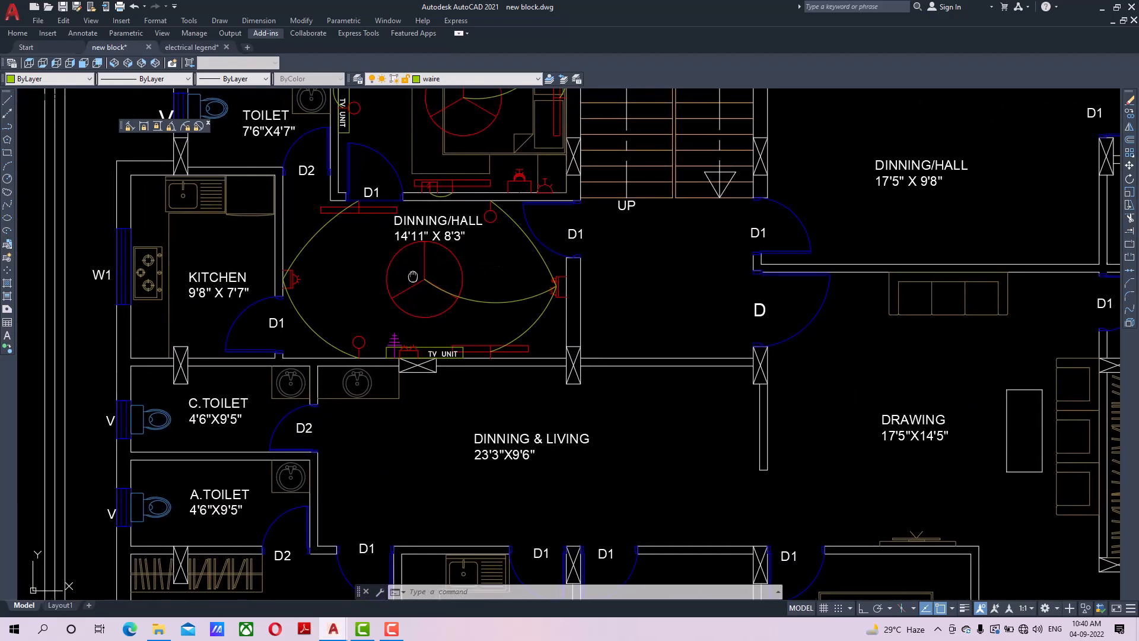
scroll(332, 276, "up", 2)
mouse_move(254, 272)
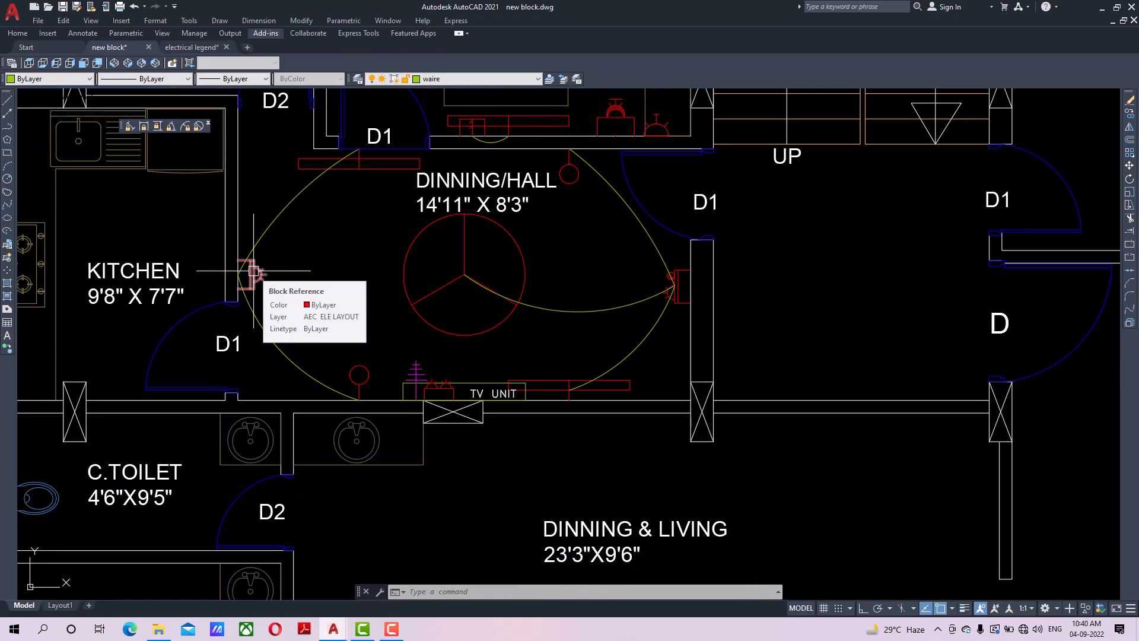
middle_click_drag(253, 296, 268, 305)
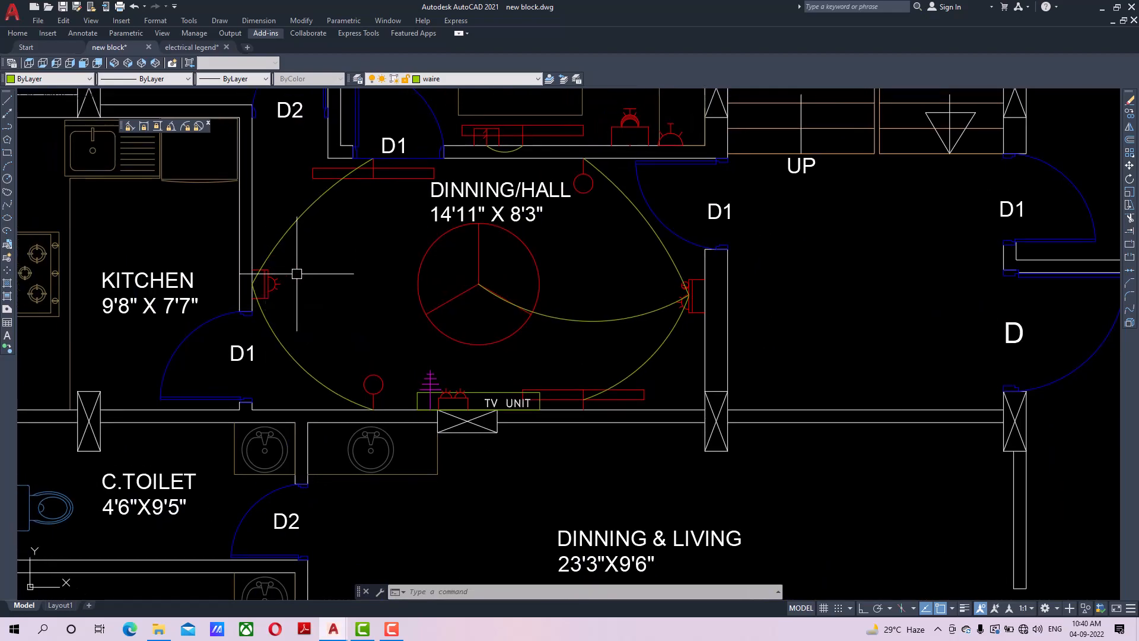
scroll(302, 276, "down", 4)
scroll(366, 284, "up", 2)
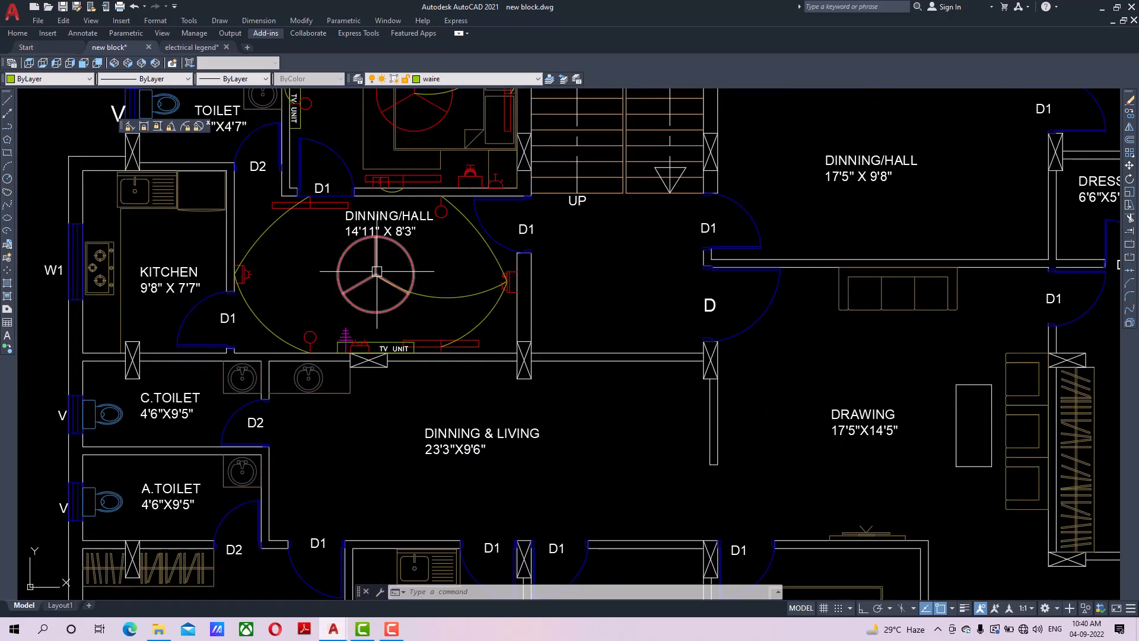
middle_click_drag(376, 272, 386, 334)
mouse_move(439, 174)
middle_mouse_down()
mouse_move(440, 254)
mouse_move(442, 239)
middle_mouse_up()
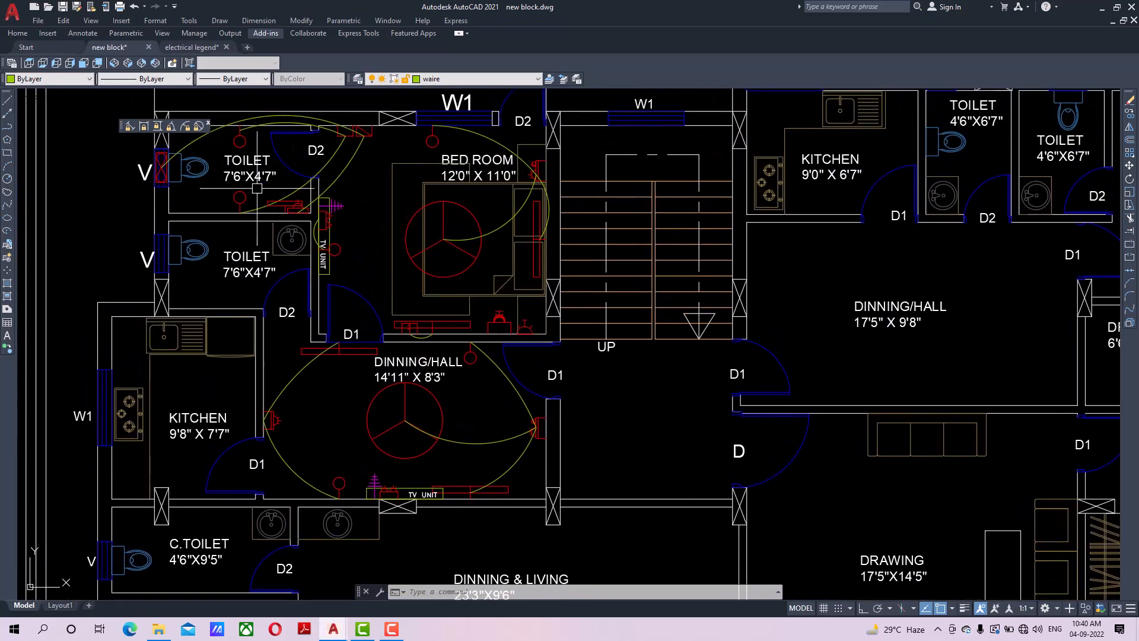
middle_click_drag(365, 347, 358, 262)
middle_click_drag(403, 355, 487, 337)
scroll(203, 319, "up", 2)
middle_click_drag(393, 343, 409, 337)
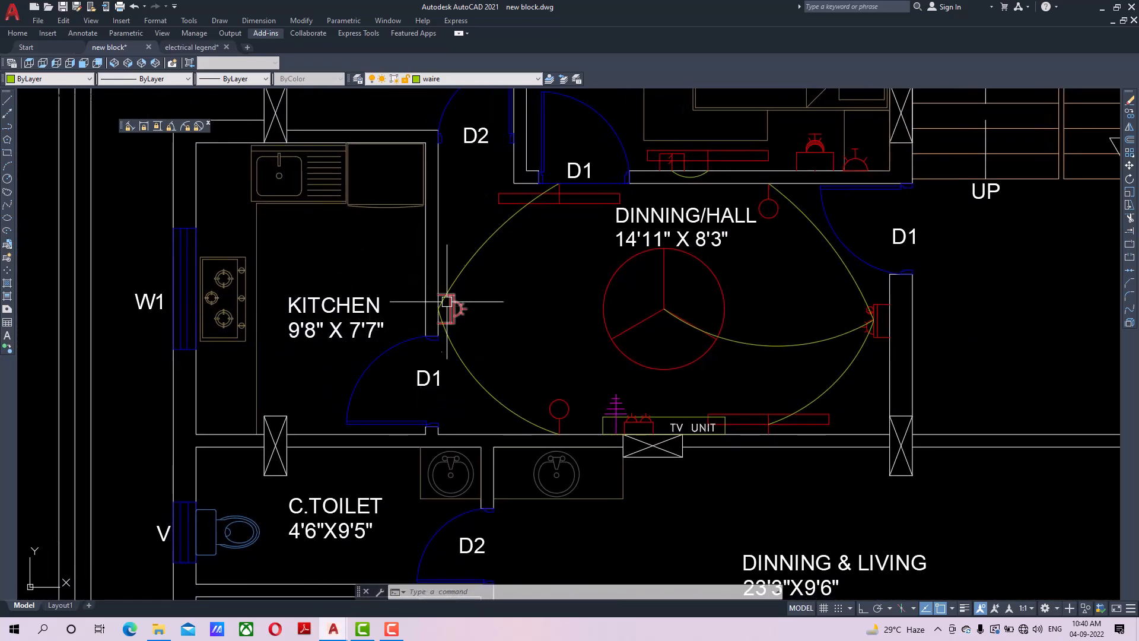
scroll(442, 293, "up", 2)
scroll(340, 364, "down", 2)
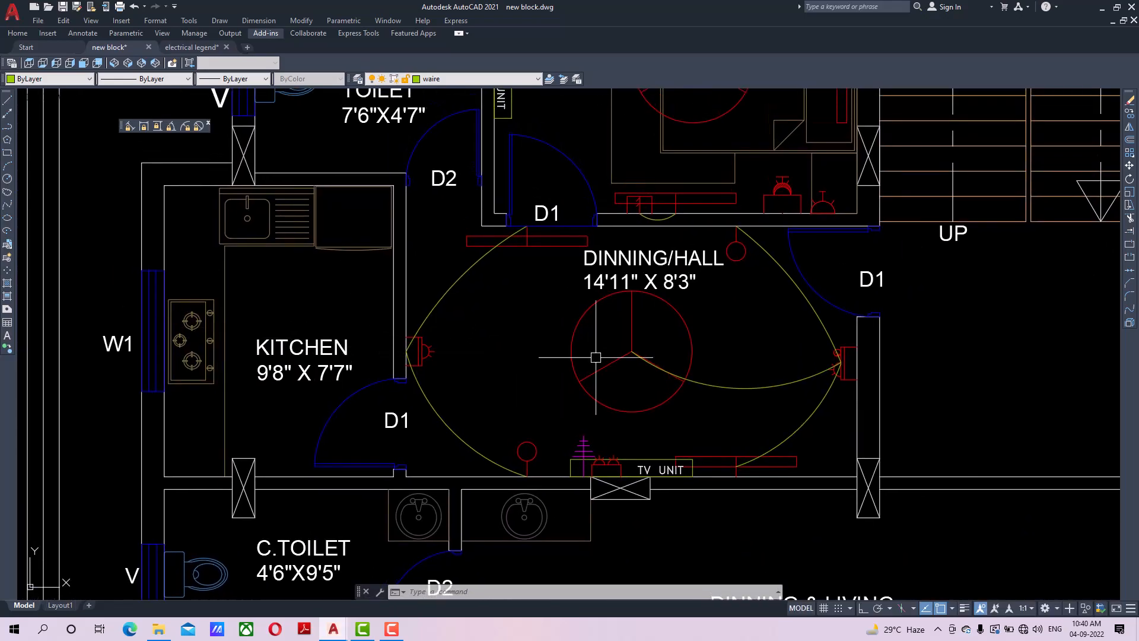
middle_click_drag(617, 314, 438, 302)
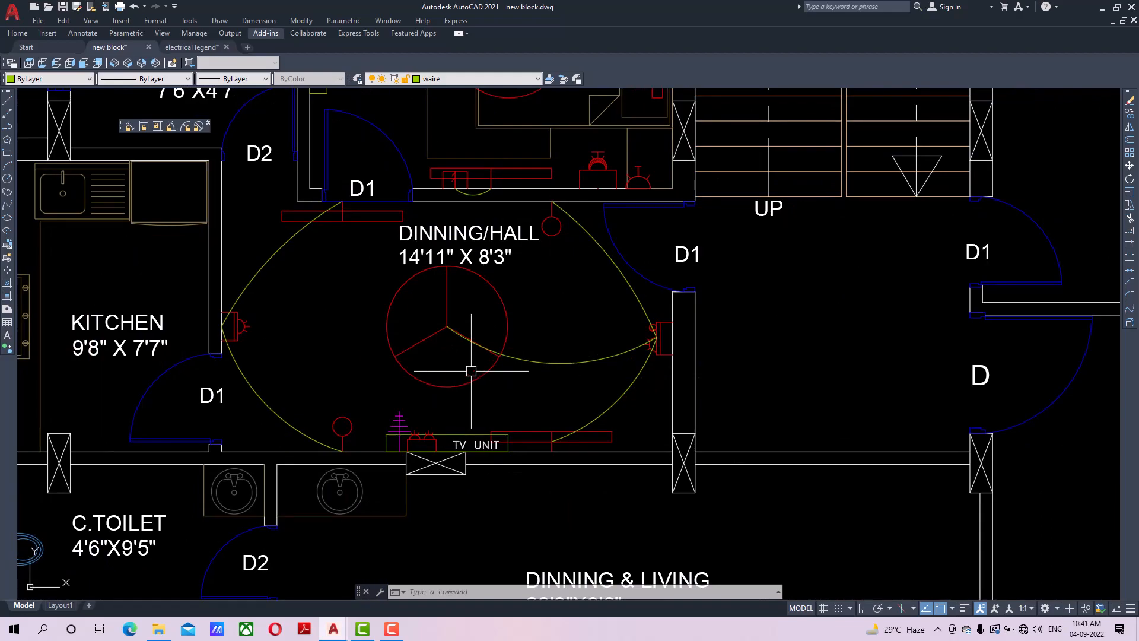
Copy the bedroom's boxed hatched socket and adjacent half-round socket from the lower wall into the dining/hall beside the fan.
left_click(607, 167)
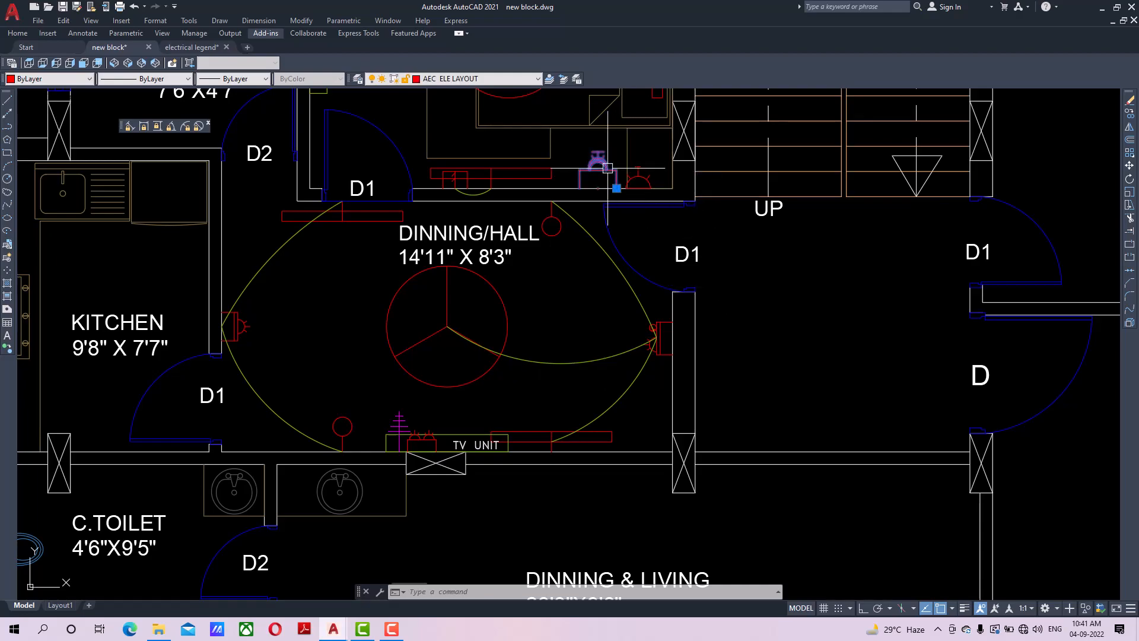
left_click(1130, 114)
left_click(598, 188)
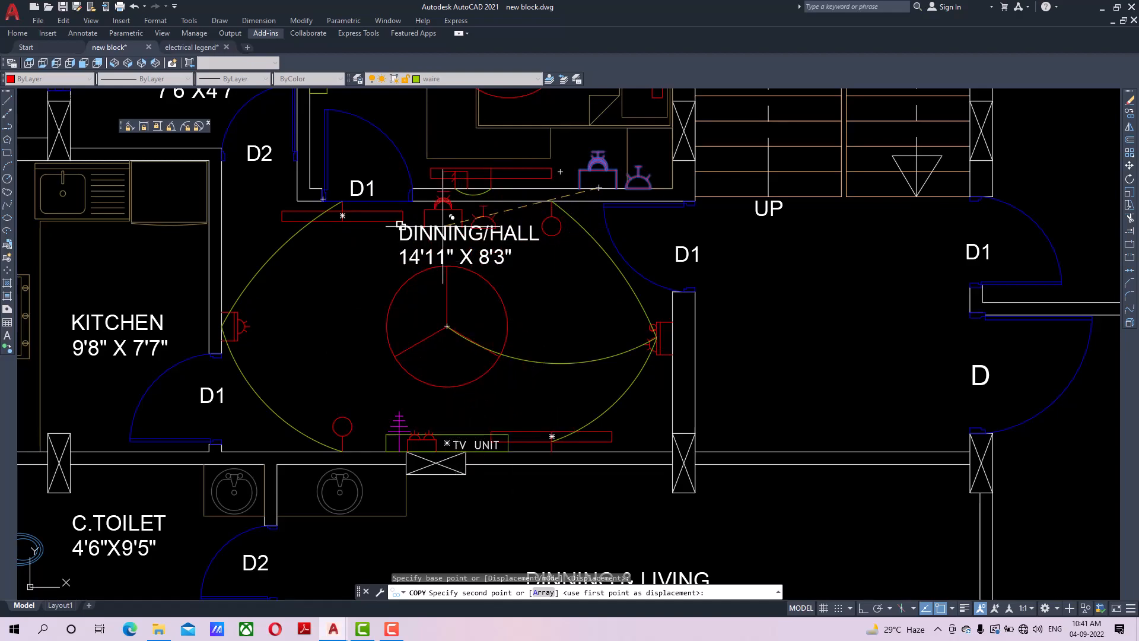
scroll(490, 226, "up", 4)
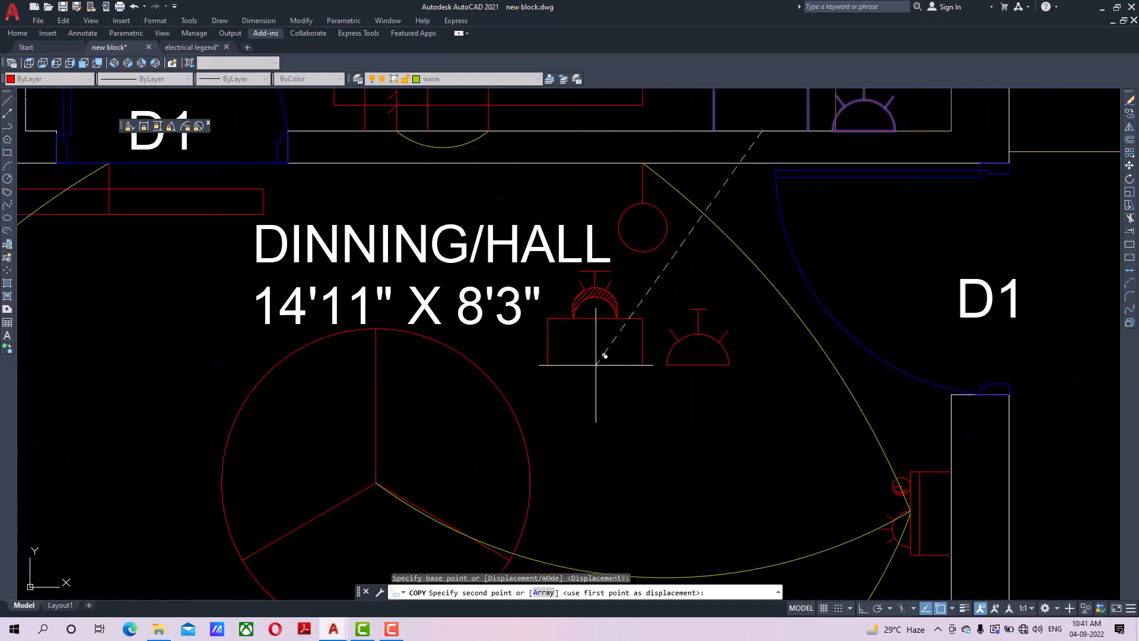
left_click(595, 383)
right_click(639, 330)
Rotate the two copied socket symbols 180° with Ortho on so they face down into the dining/hall.
left_click(667, 339)
left_click(756, 352)
left_click(564, 396)
left_click(1129, 179)
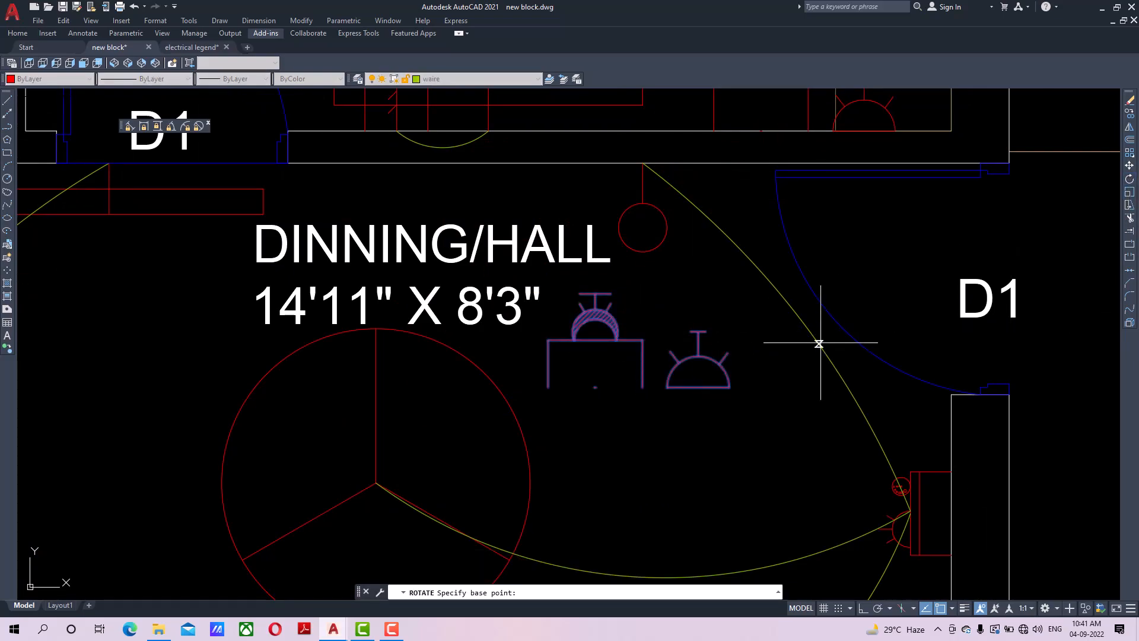
left_click(628, 394)
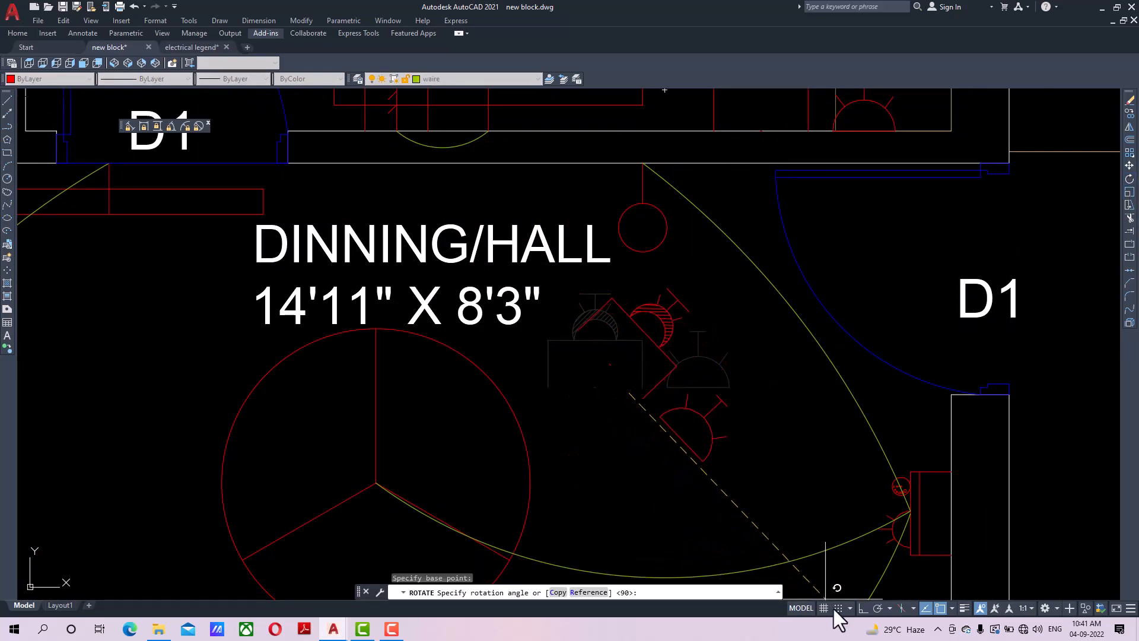
left_click(863, 608)
left_click(450, 397)
left_click(702, 387)
left_click(620, 409)
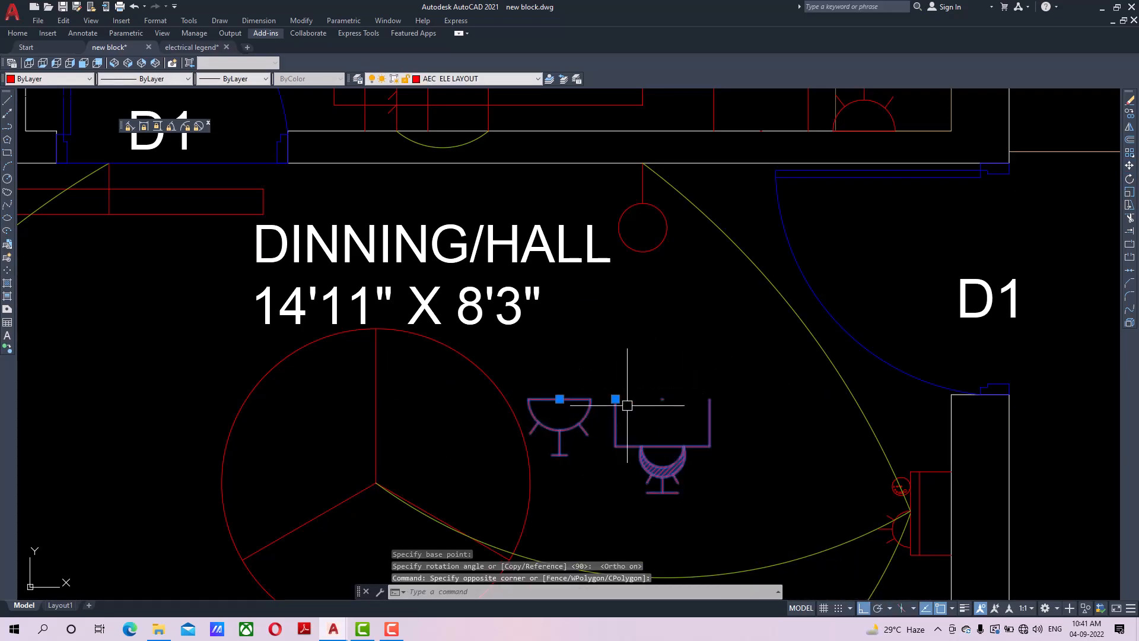
left_click(1128, 155)
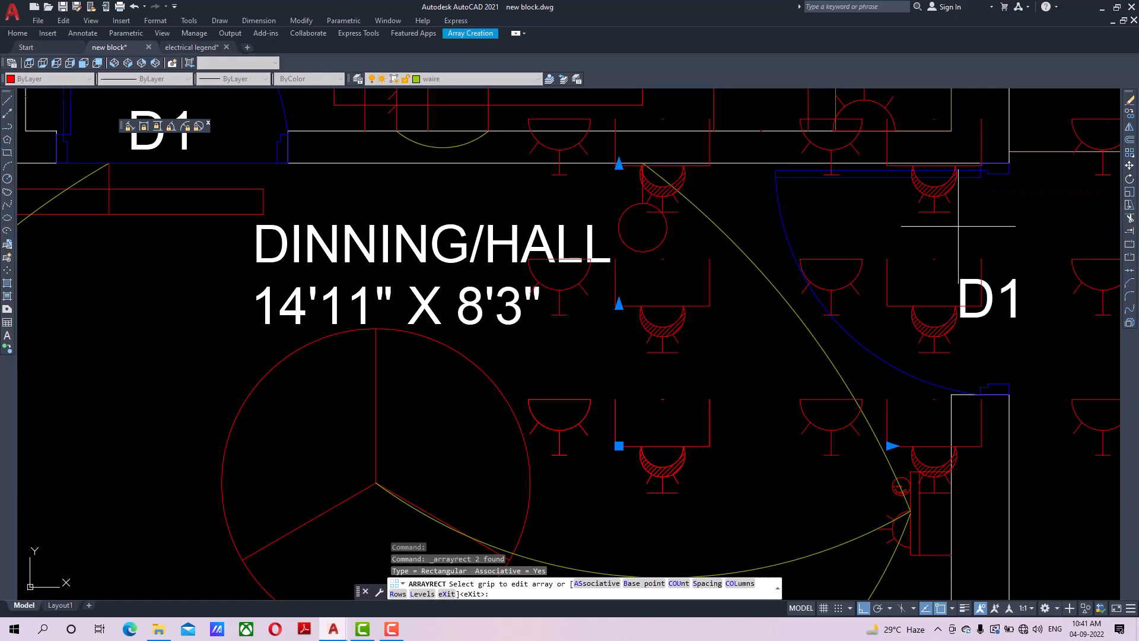
key("ctrl+z")
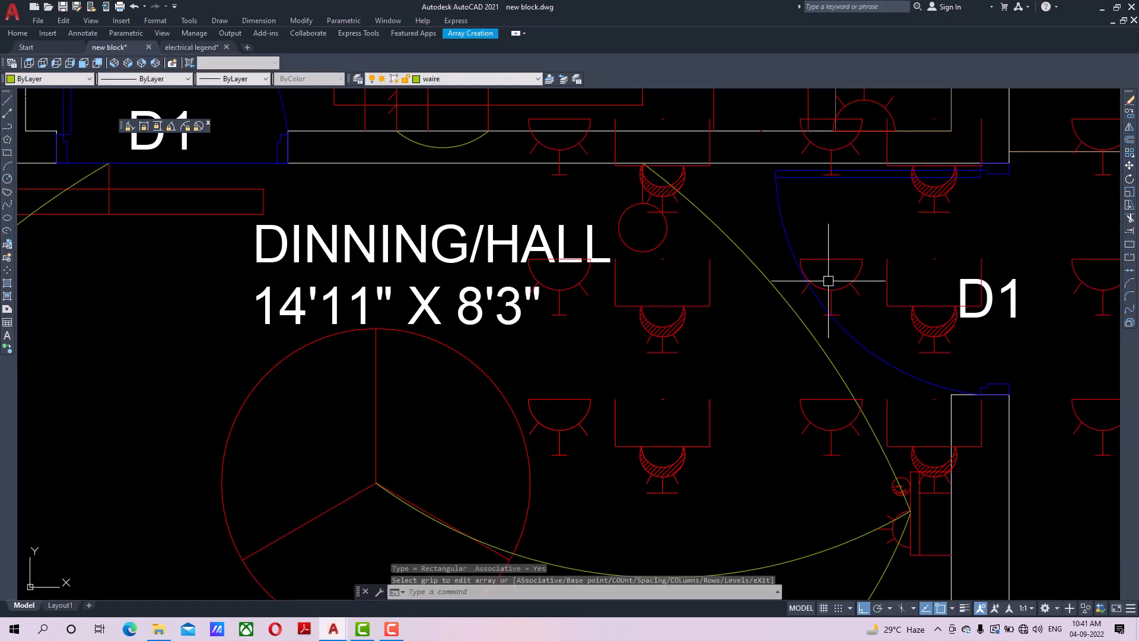
Move the two rotated socket symbols onto the dining/hall's upper wall, between the tube light and the round wall light.
left_click(694, 359)
left_click(507, 518)
left_click(1129, 166)
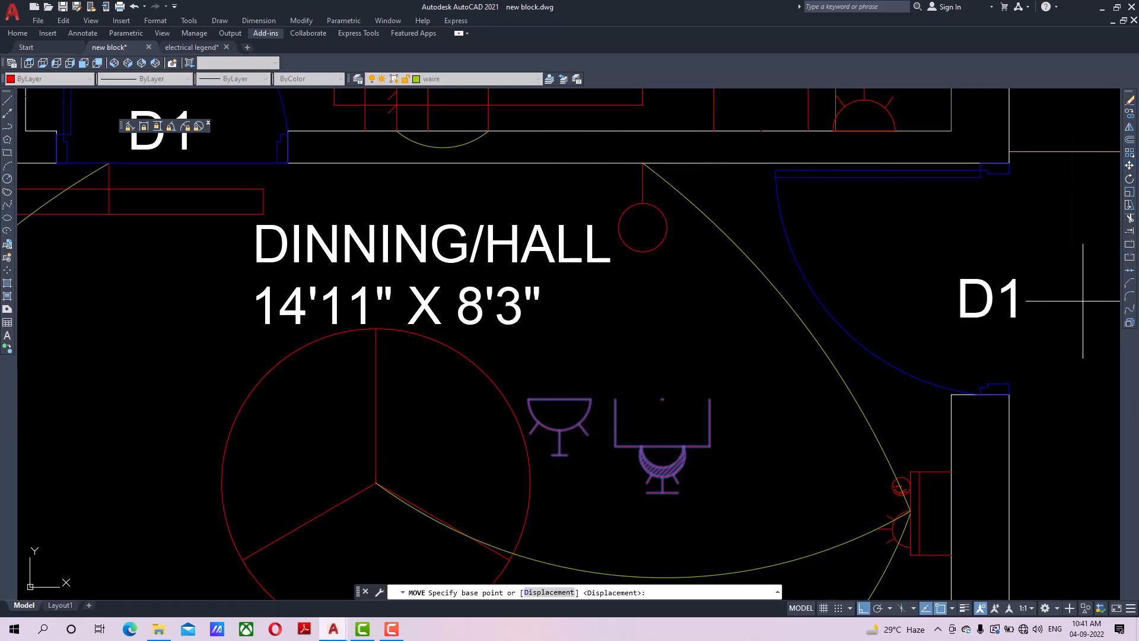
left_click(623, 399)
scroll(593, 356, "down", 4)
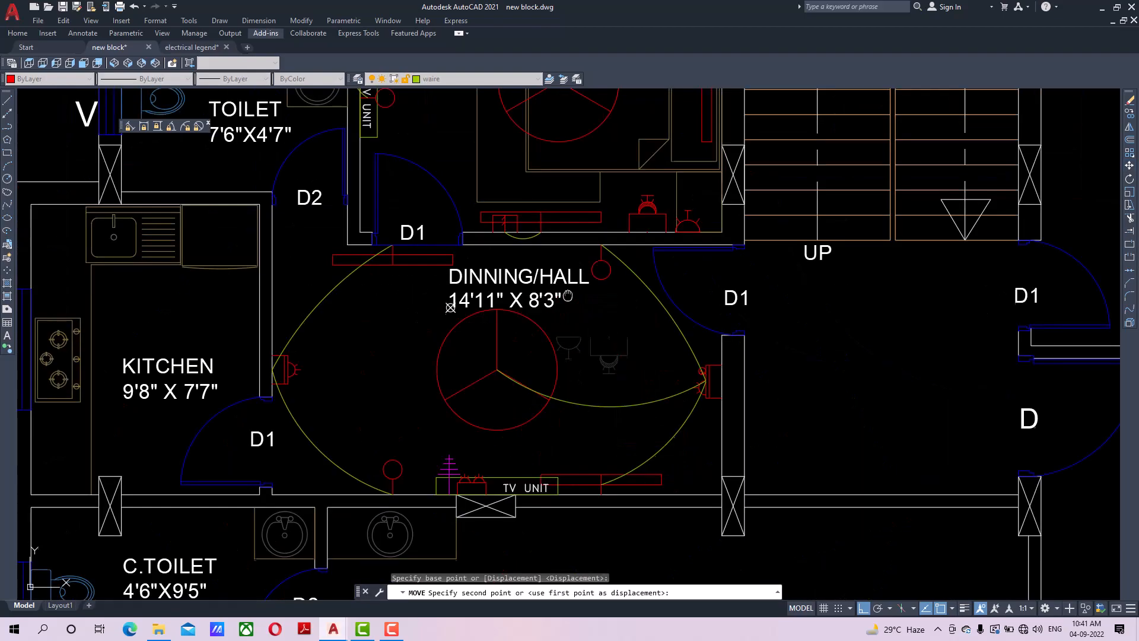
scroll(529, 279, "up", 2)
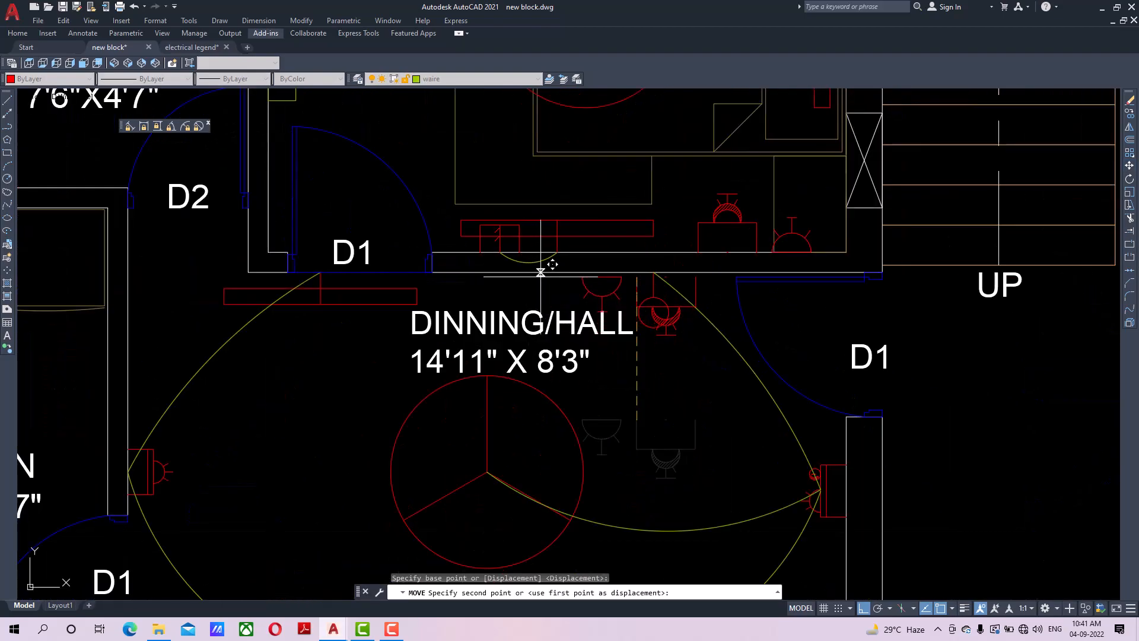
left_click(540, 272)
Move the DINNING/HALL 14'11" X 8'3" label away from the sockets to the right side of the fan, with Ortho off.
middle_click_drag(540, 272, 556, 223)
left_click(573, 315)
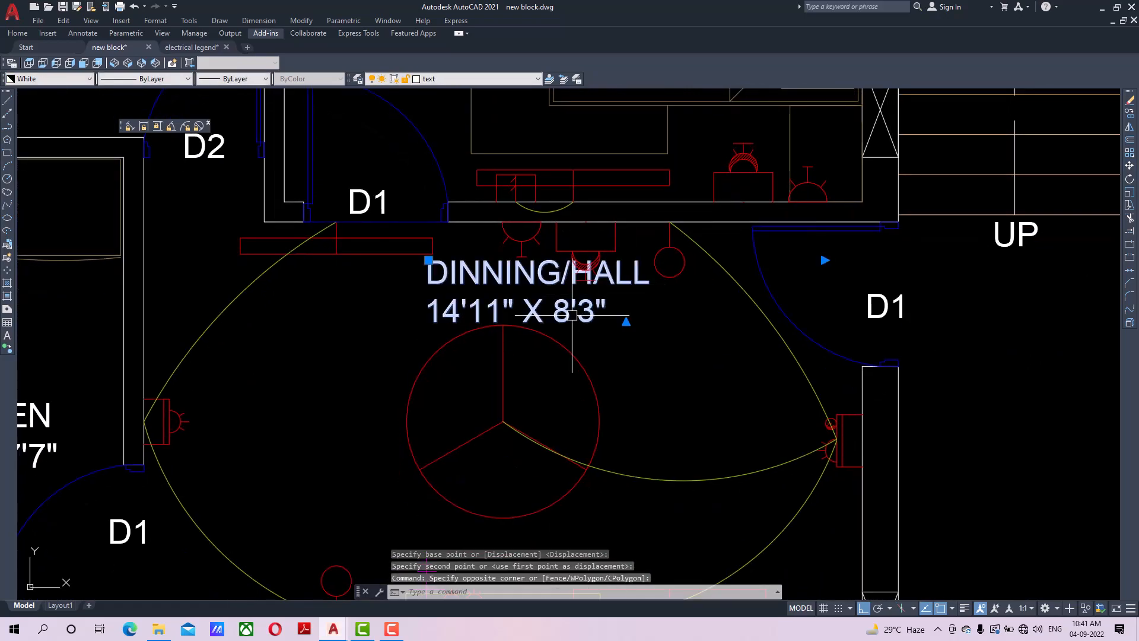
left_click(1129, 166)
left_click(629, 292)
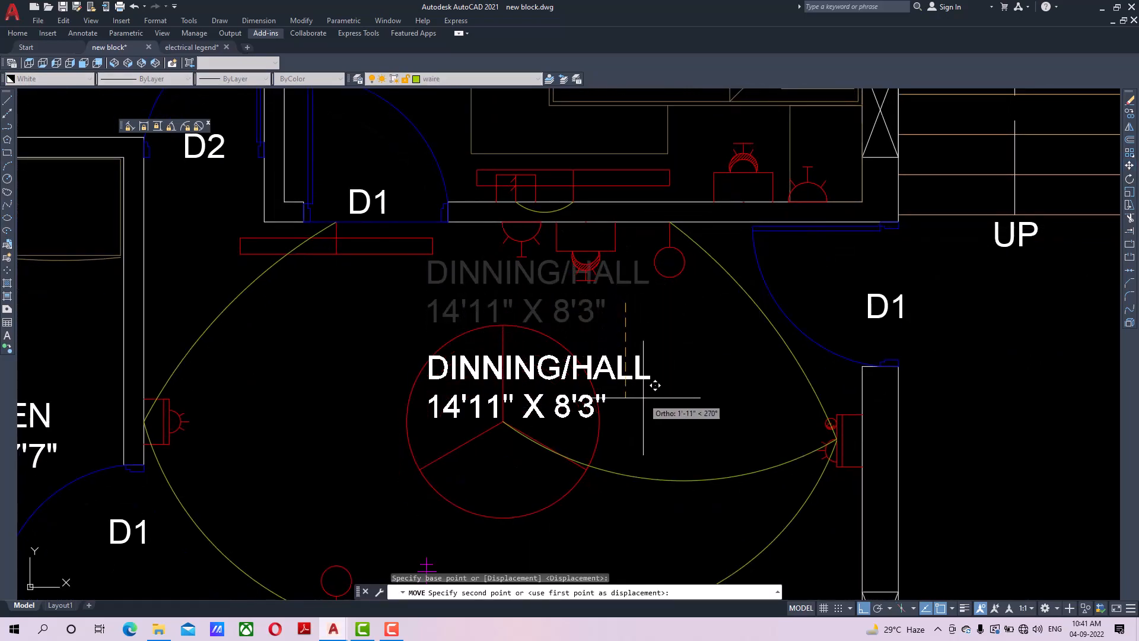
middle_click_drag(730, 469, 732, 377)
key("F8")
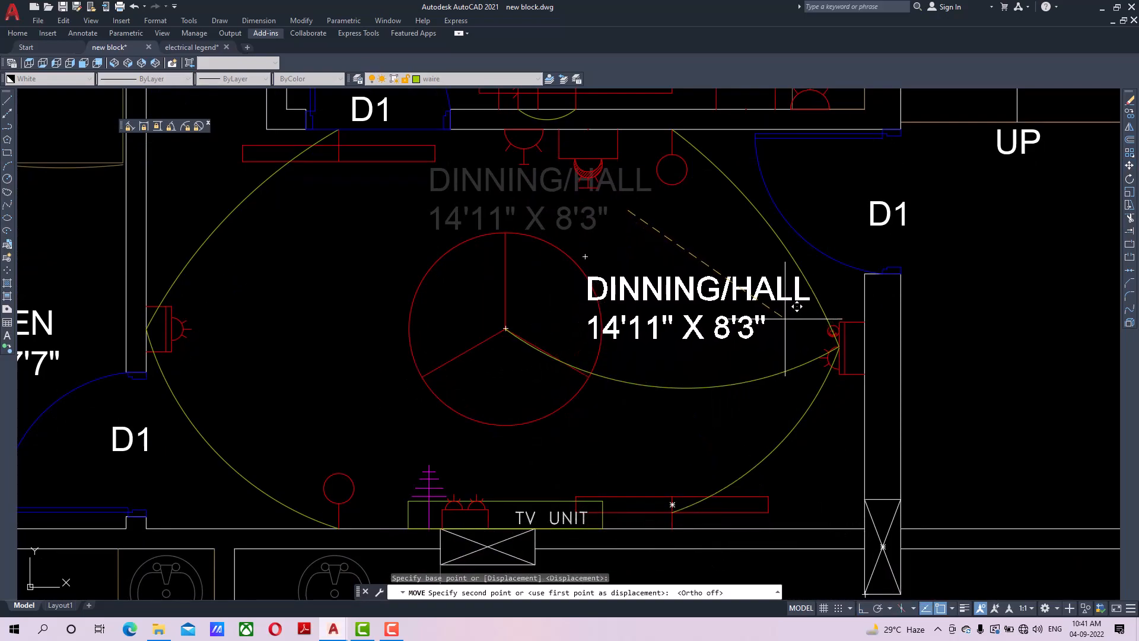
left_click(783, 317)
scroll(705, 316, "down", 2)
scroll(705, 316, "up", 2)
Scale the DINNING/HALL 14'11" X 8'3" label down slightly from its upper-left corner.
left_click(745, 287)
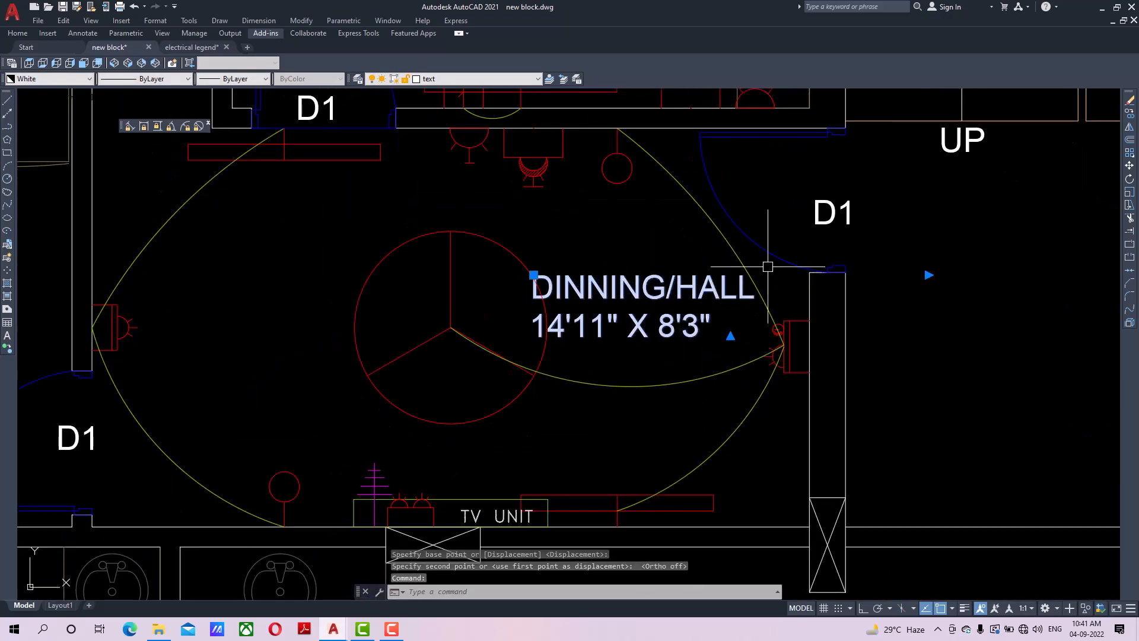
left_click(1130, 193)
left_click(534, 275)
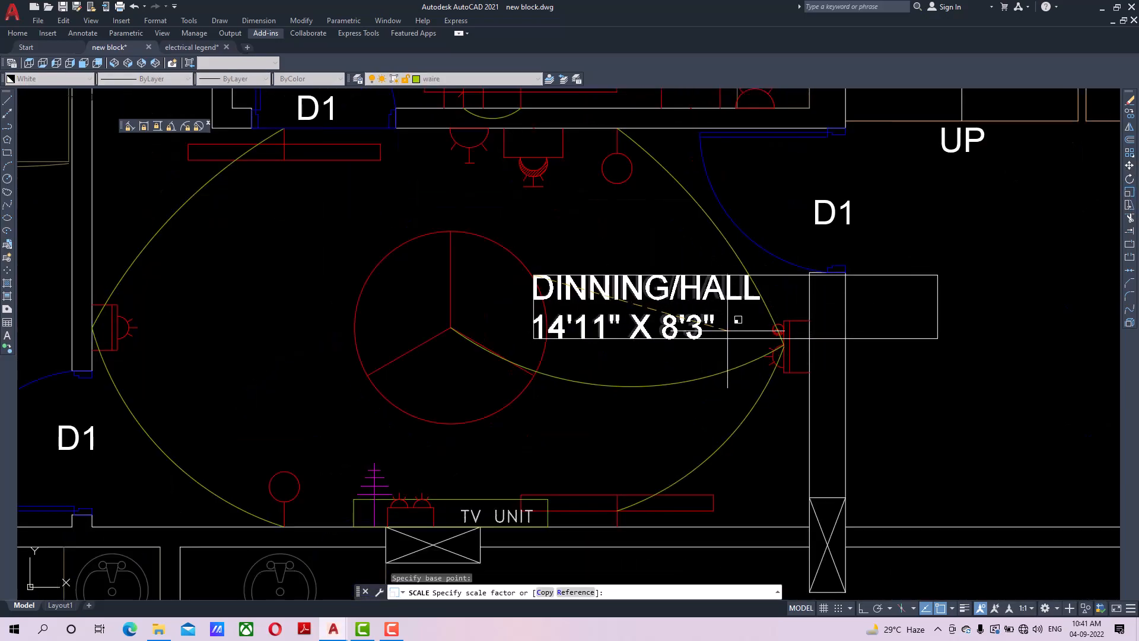
left_click(682, 315)
double_click(636, 282)
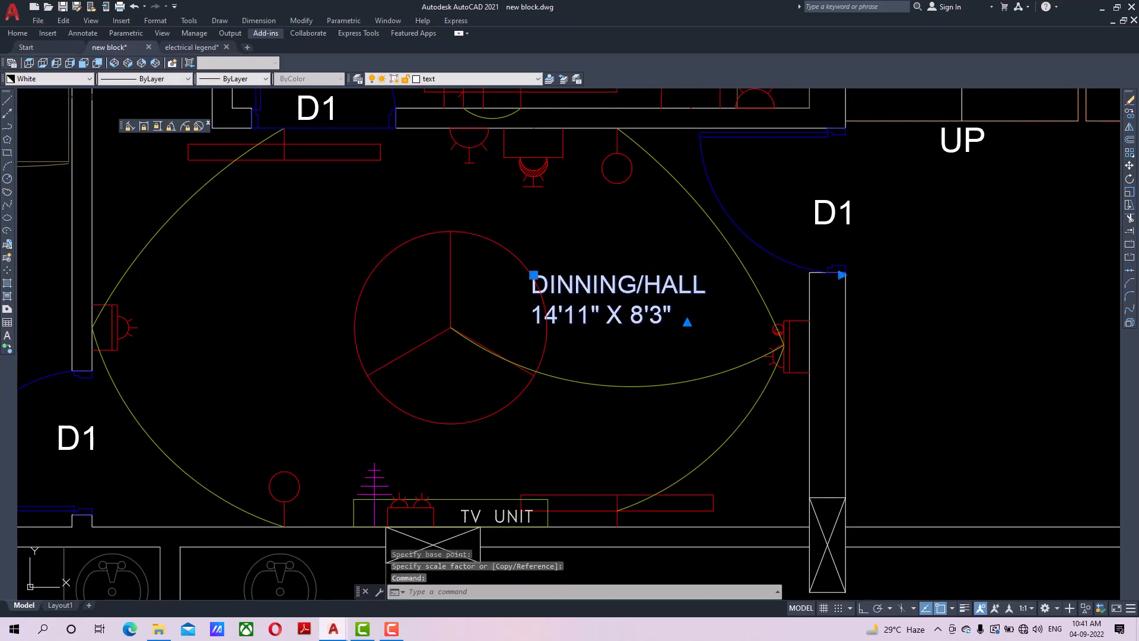
left_click(691, 379)
Move the reduced DINNING/HALL label slightly right, clear of the fan circle and above the fan wire.
left_click(659, 300)
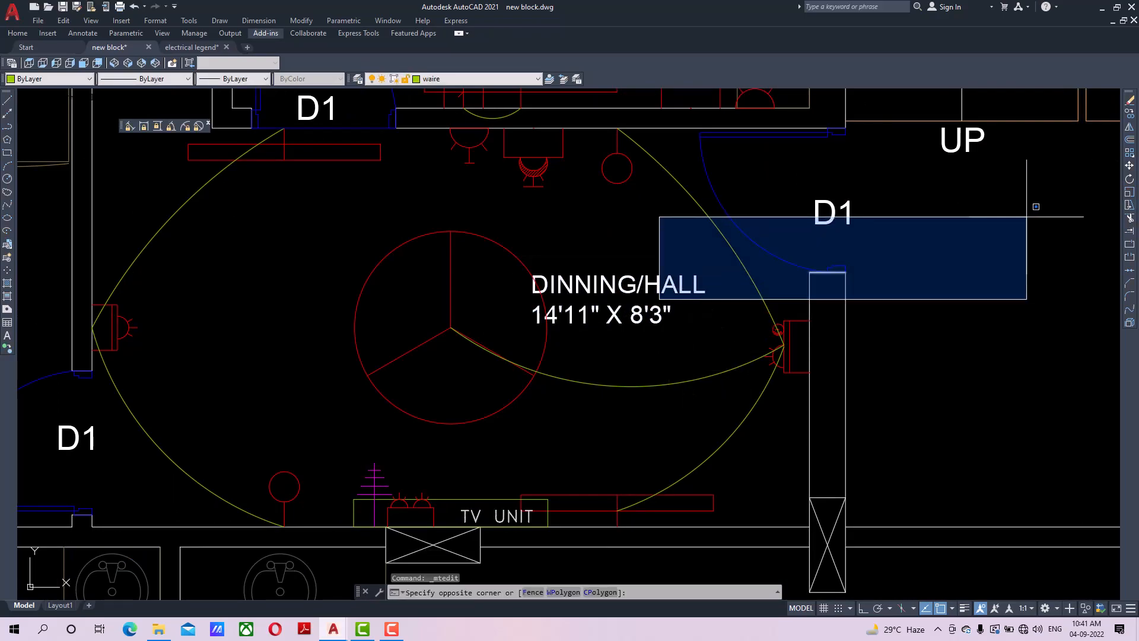
left_click(637, 307)
left_click(1129, 168)
left_click(942, 190)
scroll(629, 220, "down", 2)
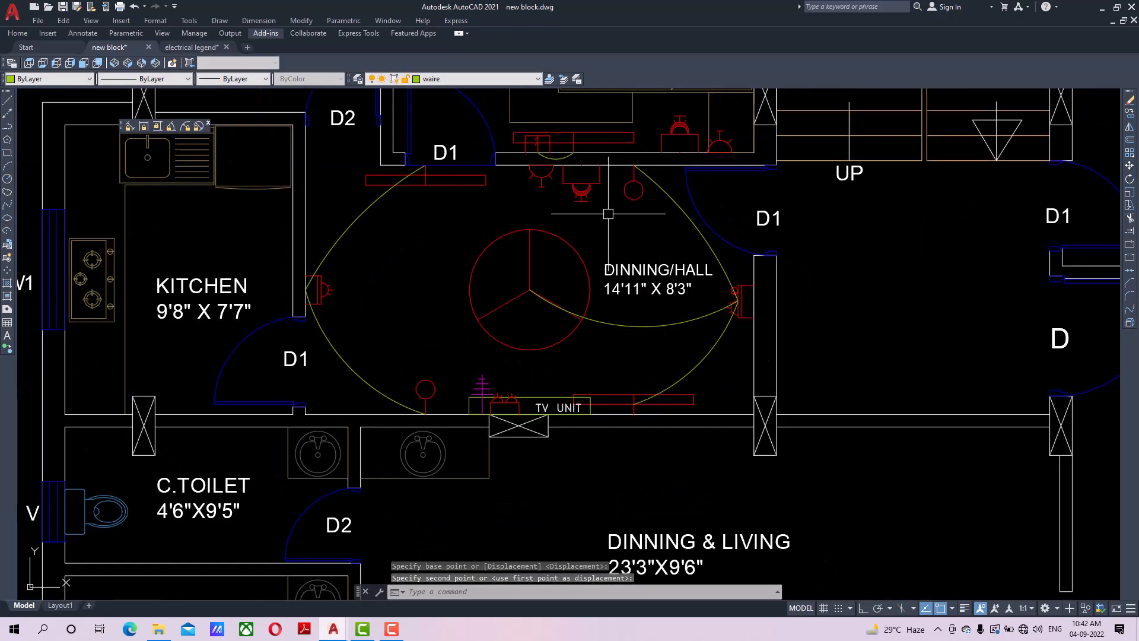
Check the dining/hall's new sockets and shifted label, and save the drawing.
middle_click_drag(607, 220, 599, 226)
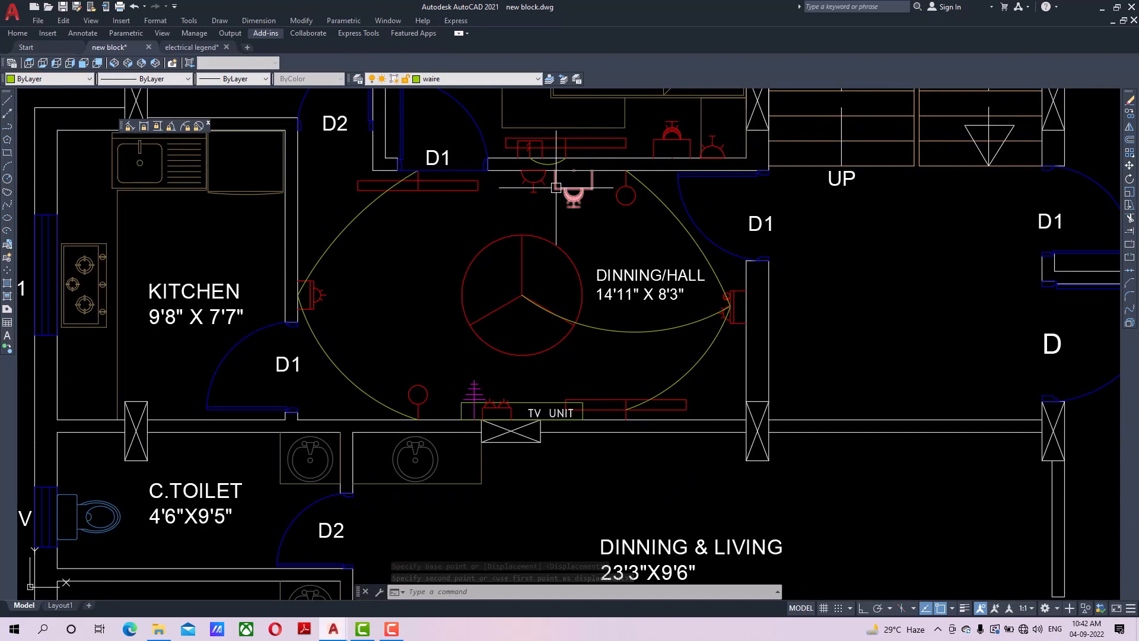
middle_click_drag(467, 255, 551, 276)
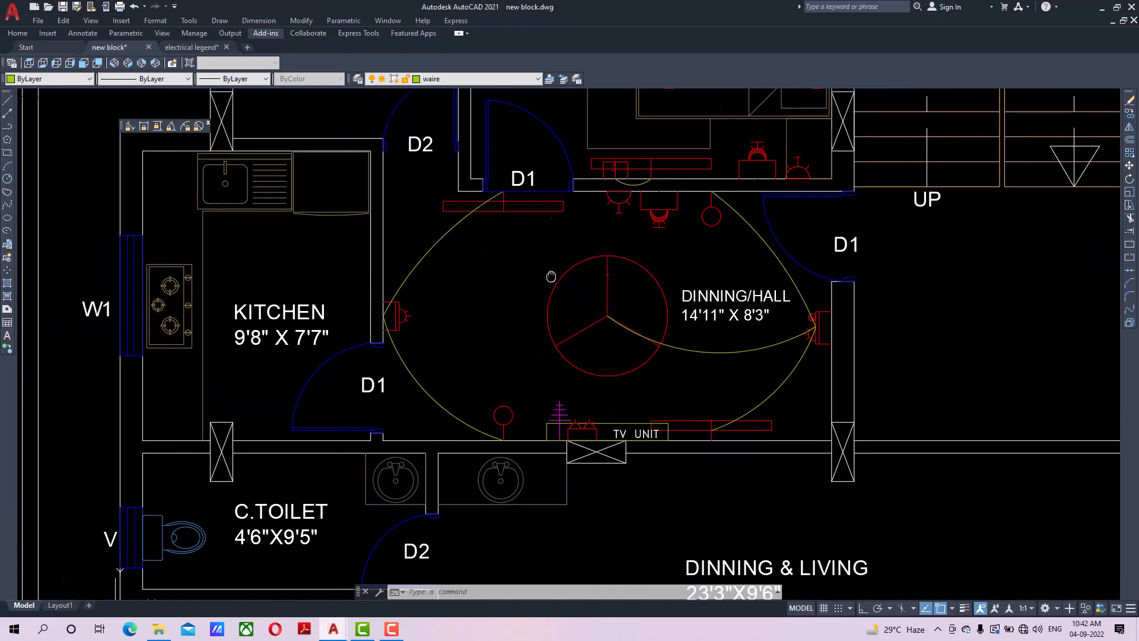
scroll(643, 206, "down", 2)
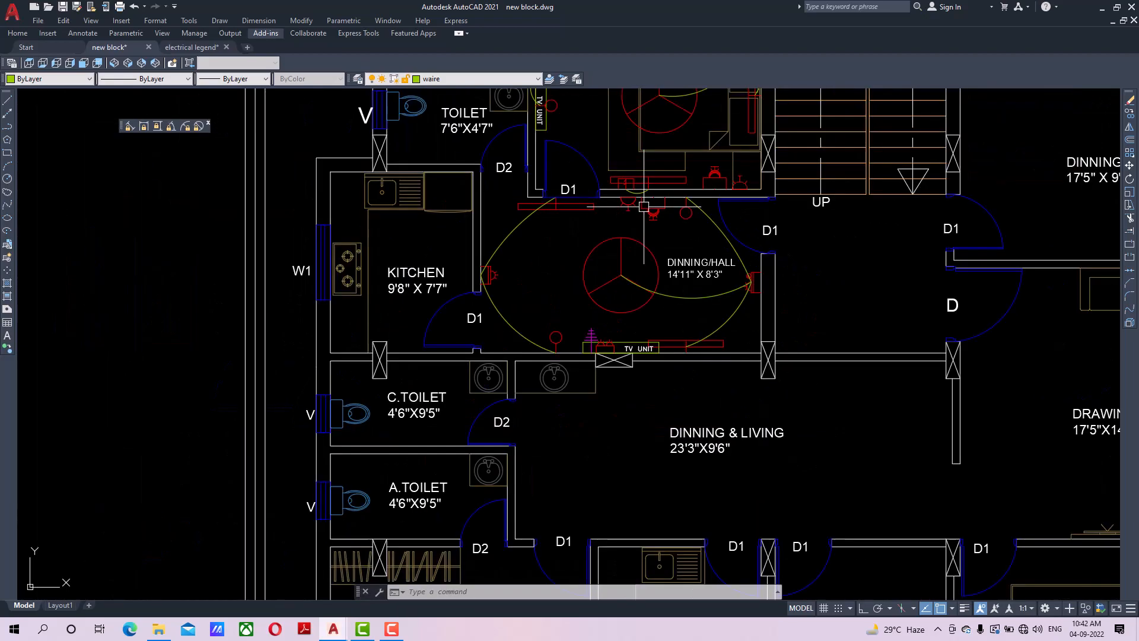
middle_click_drag(643, 207, 651, 269)
key("ctrl+s")
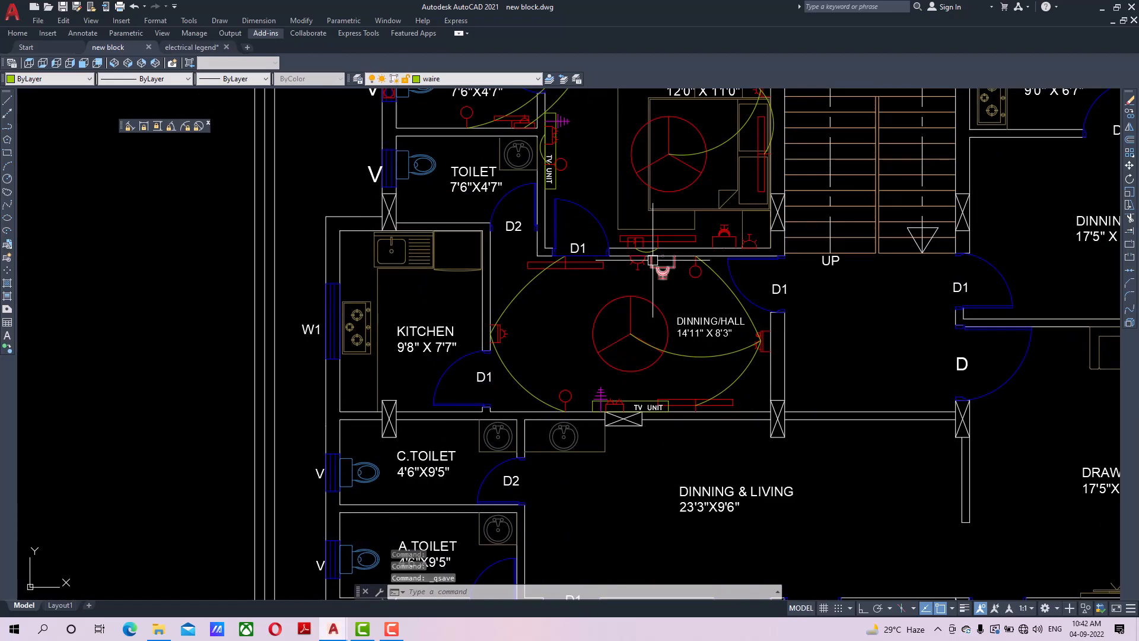
Mirror the dining/hall's left switch board across the shared wall's vertical centreline onto the kitchen side, keeping the original.
middle_click_drag(662, 272, 665, 297)
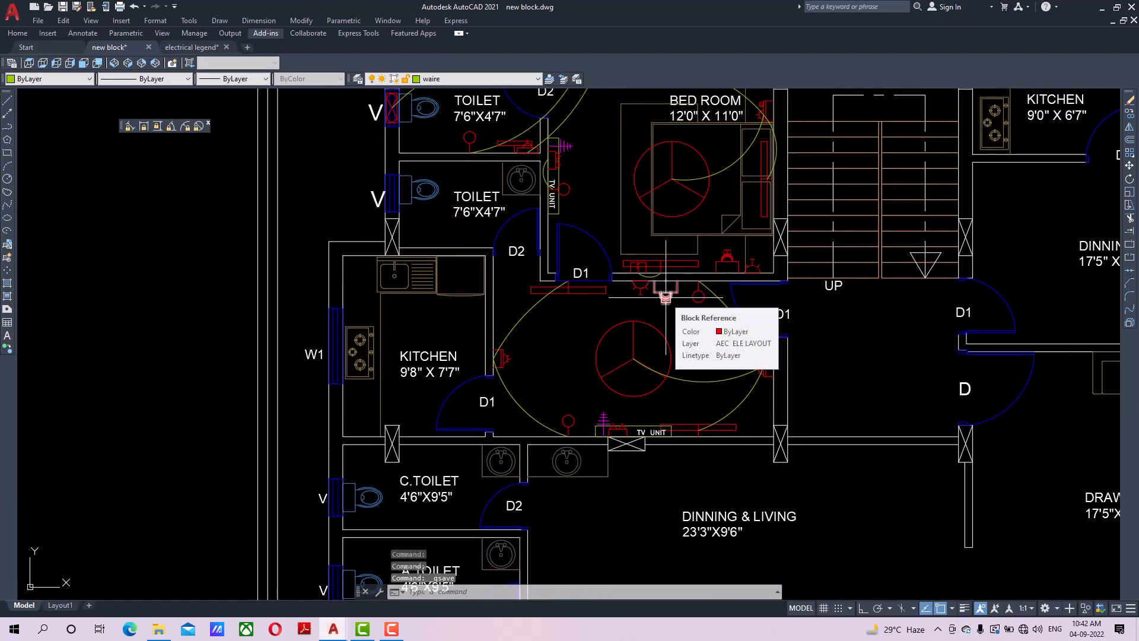
middle_click_drag(520, 333, 599, 332)
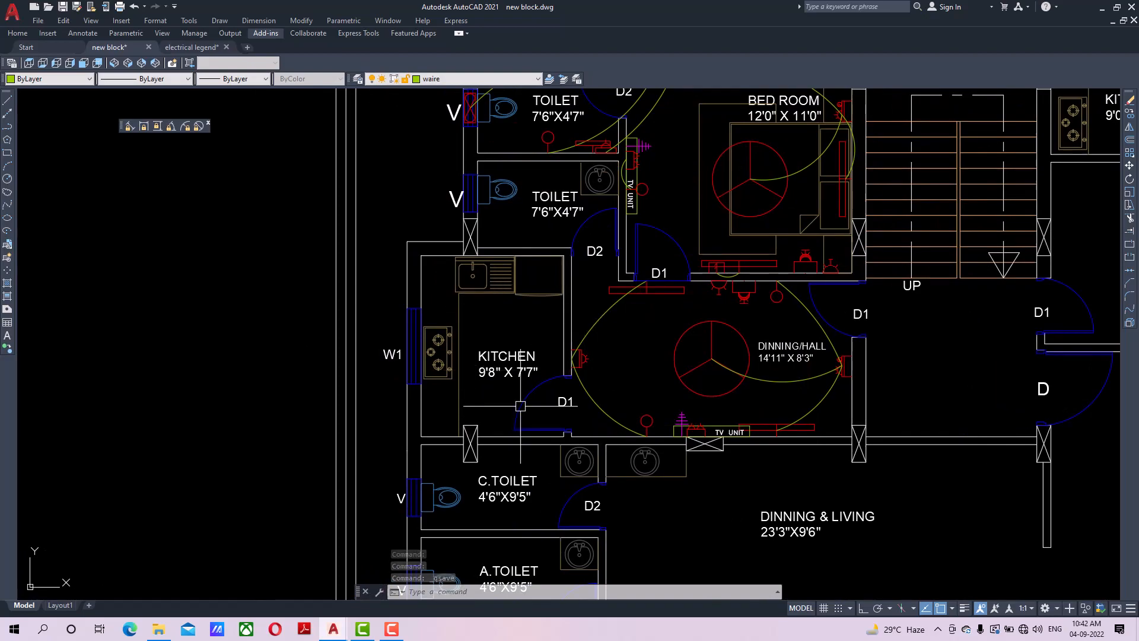
scroll(544, 334, "up", 4)
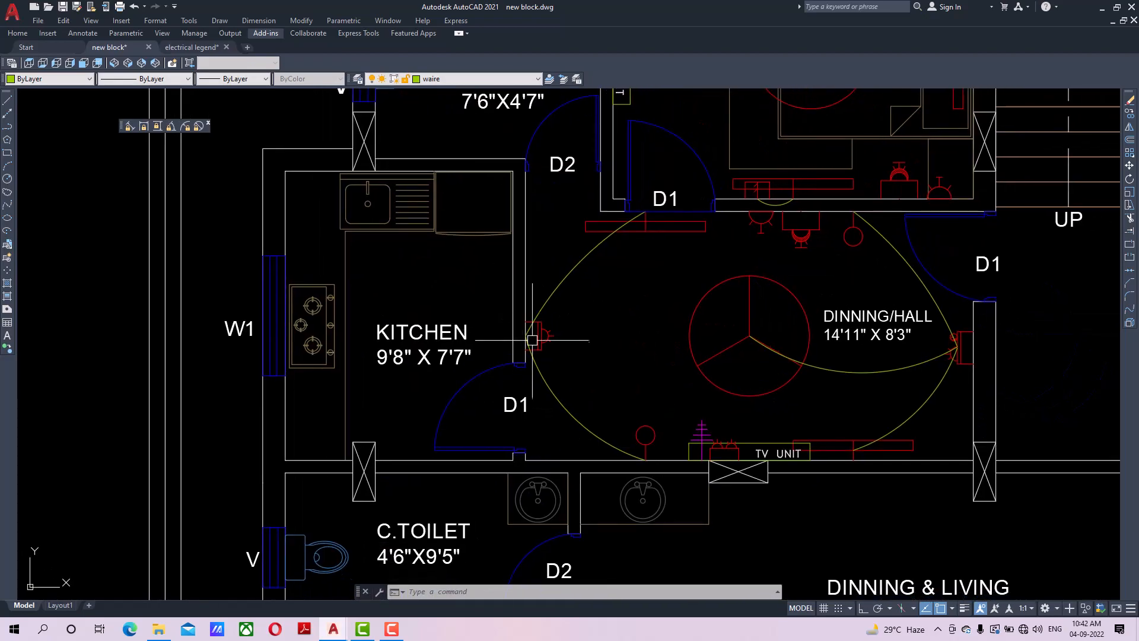
left_click(544, 334)
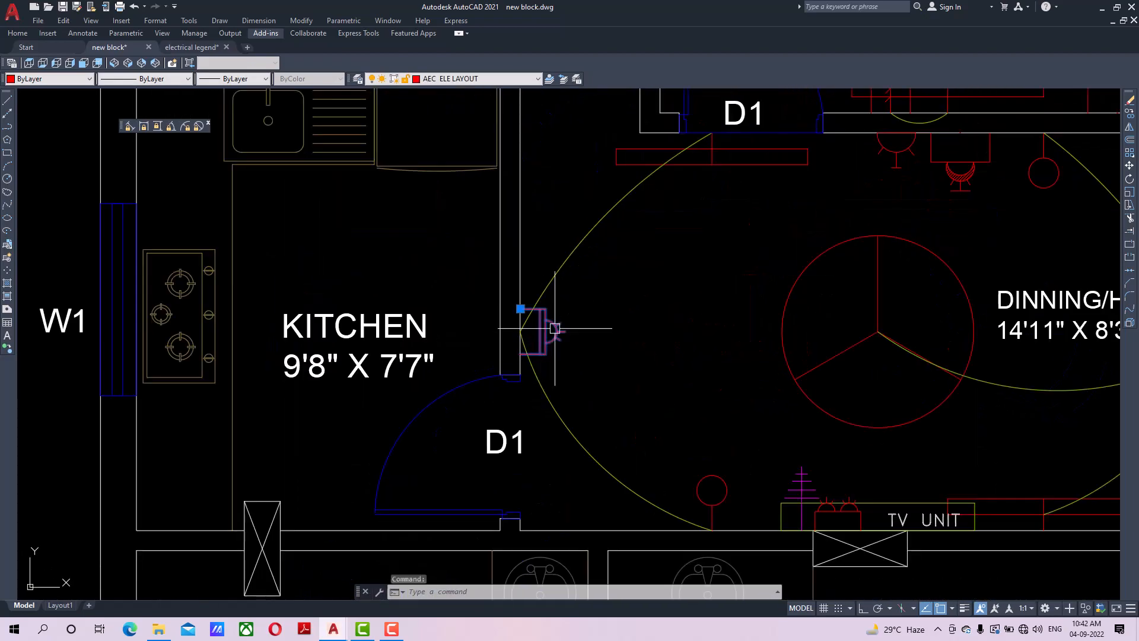
left_click(1130, 127)
left_click(512, 377)
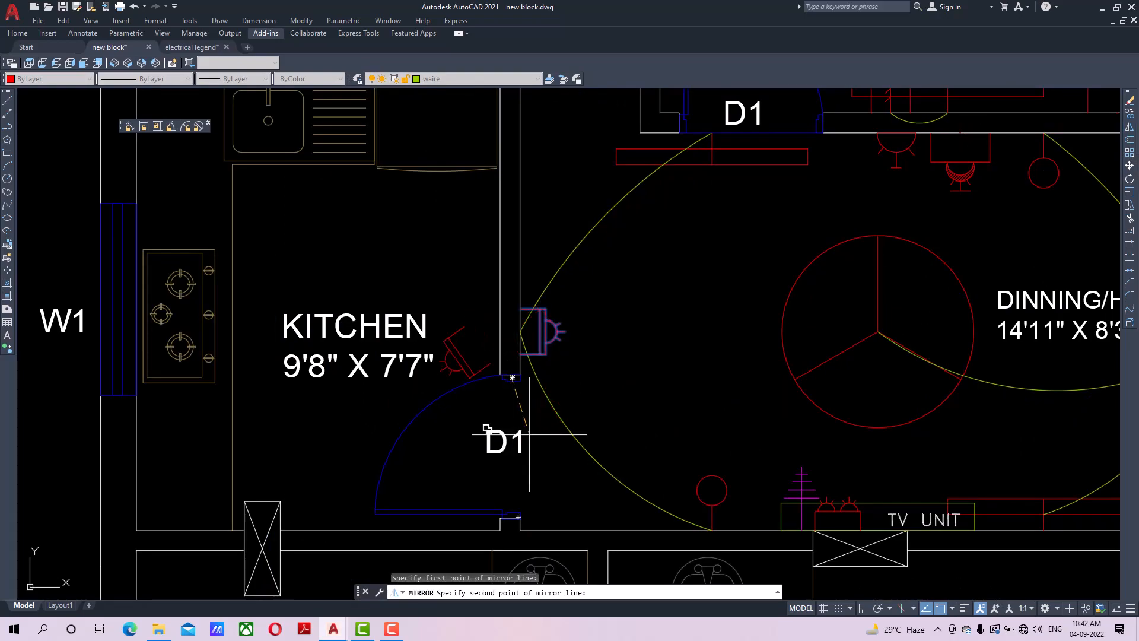
left_click(864, 607)
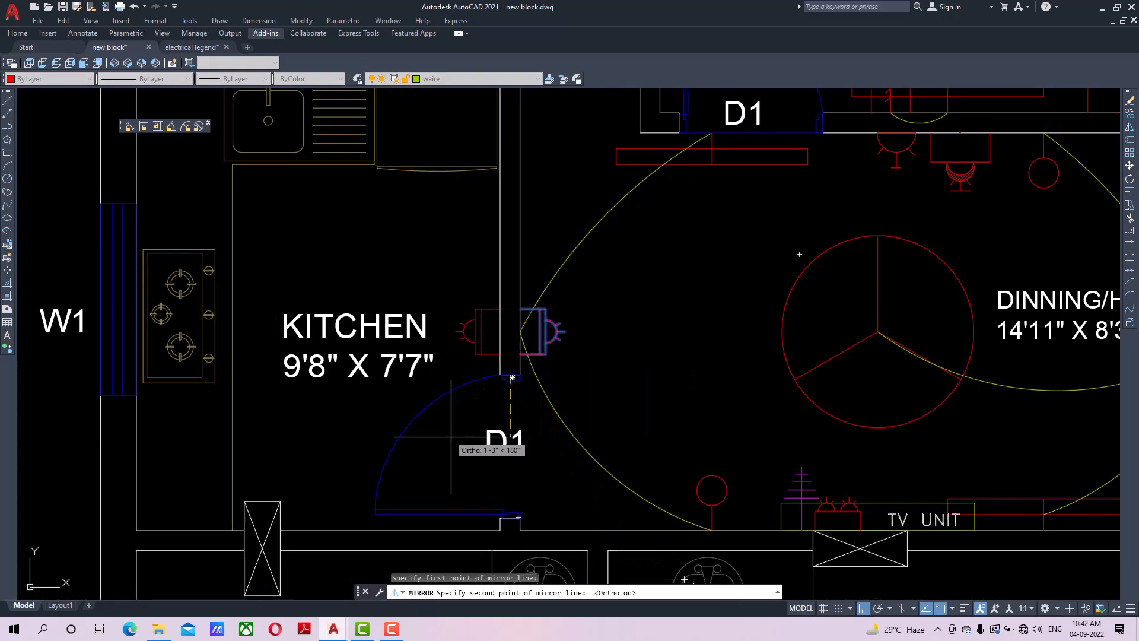
left_click(522, 482)
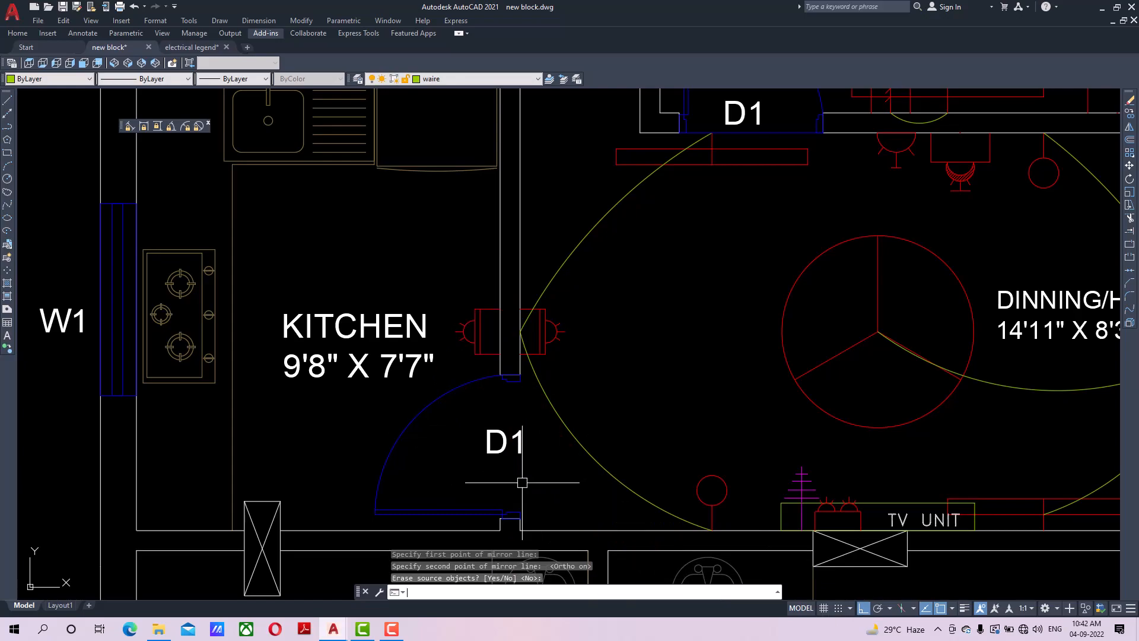
key("Return")
Move the KITCHEN 9'8" X 7'7" label out of the room to the empty area outside the wall near W1.
middle_click_drag(449, 371, 475, 387)
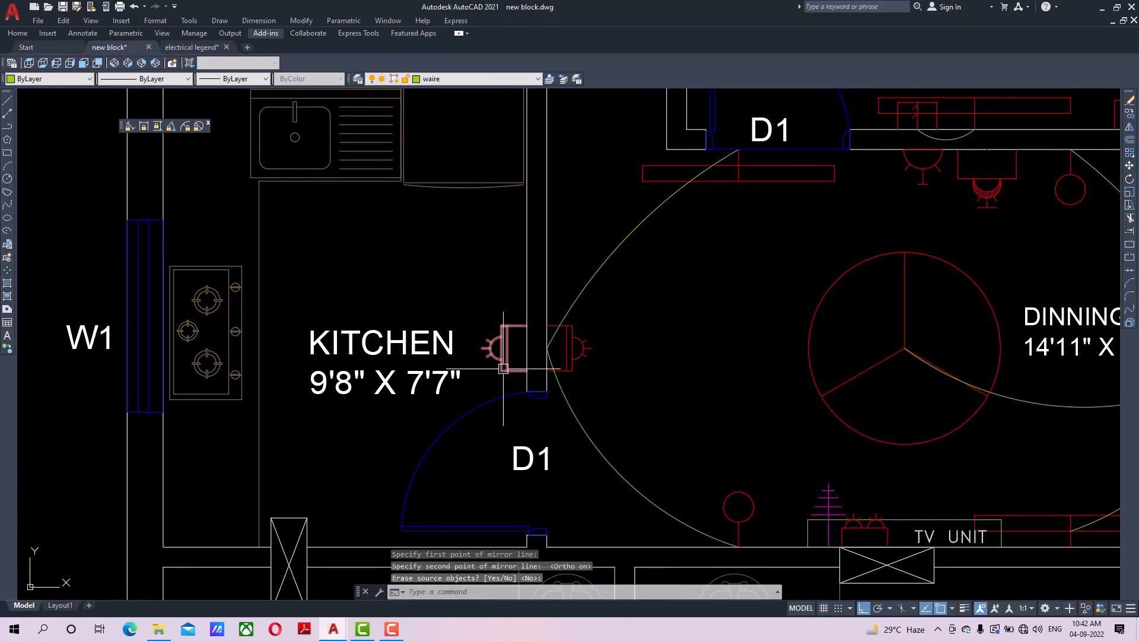
scroll(409, 356, "down", 3)
middle_click_drag(408, 224, 461, 205)
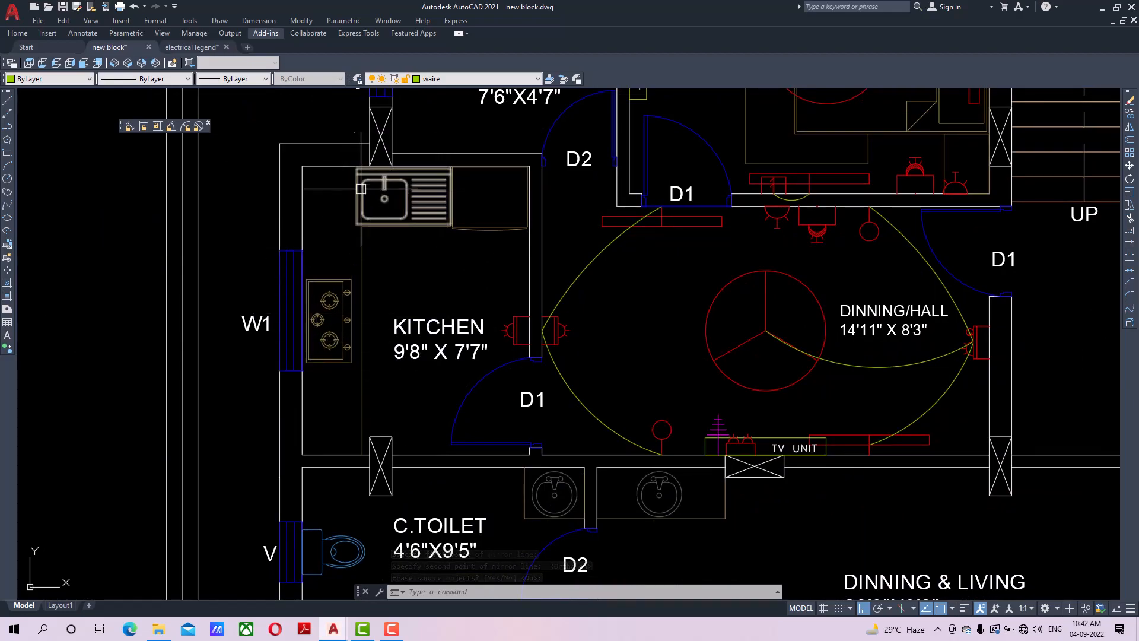
mouse_move(322, 304)
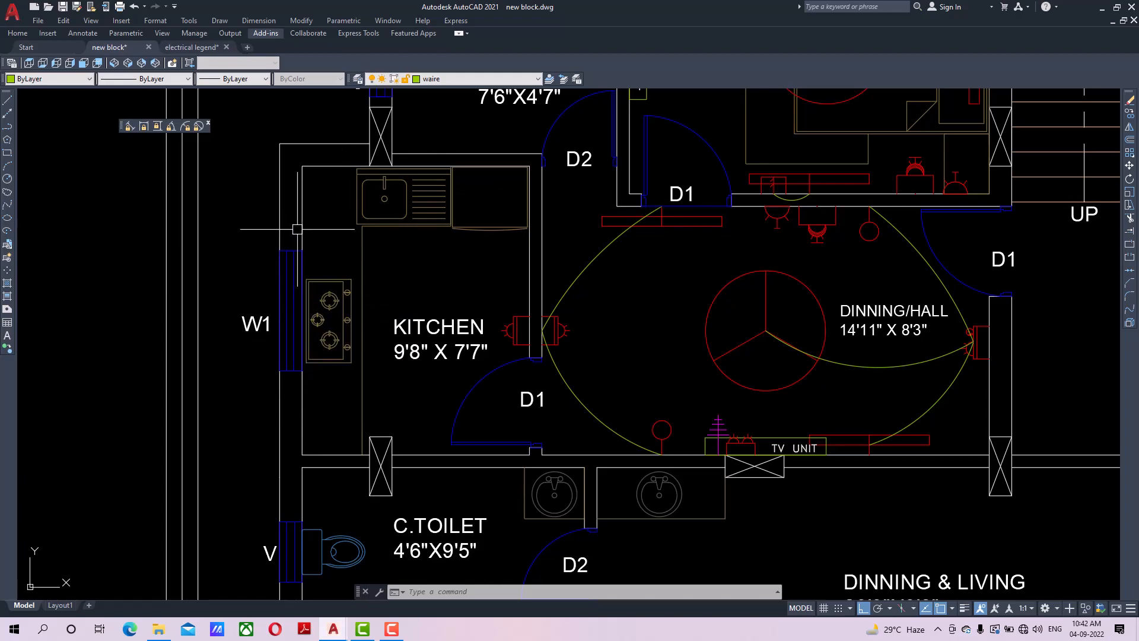
mouse_move(313, 361)
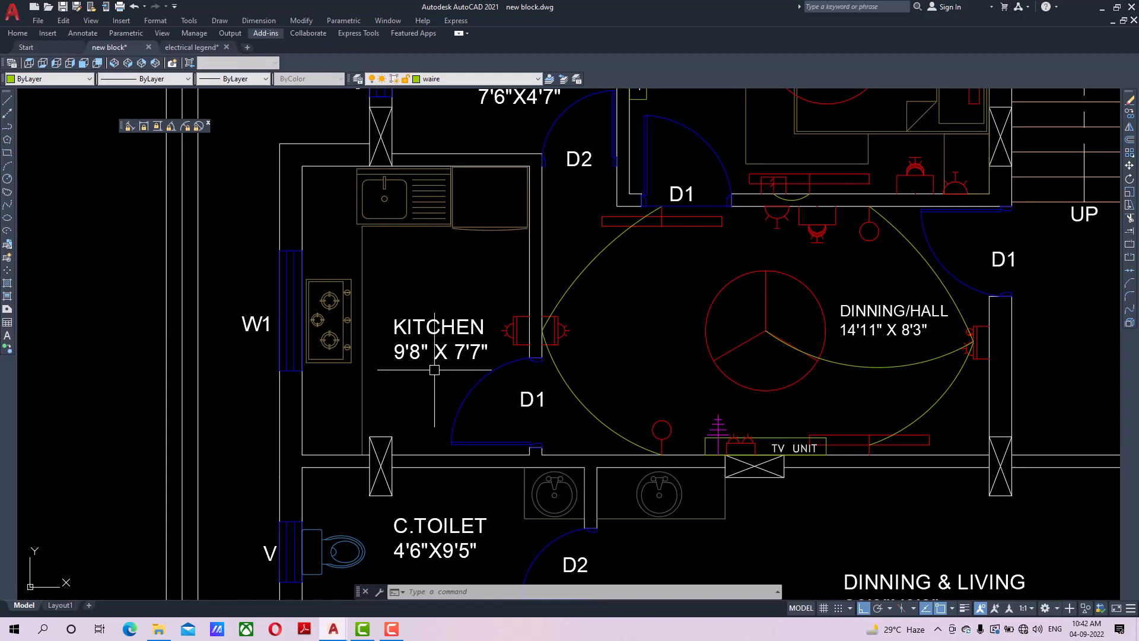
left_click(442, 338)
left_click(1130, 166)
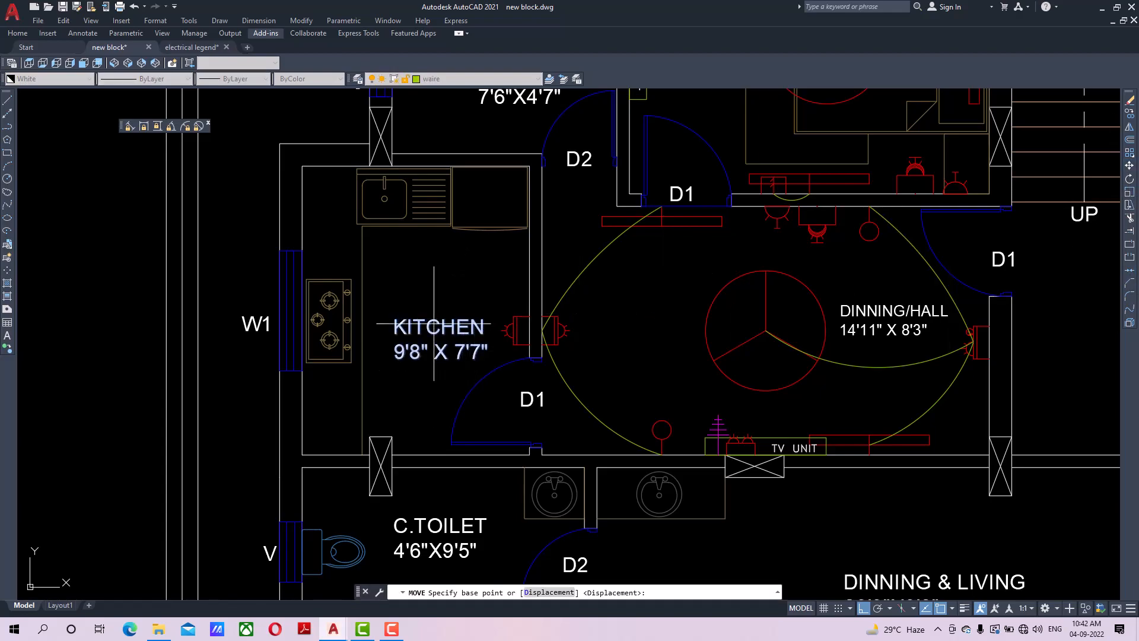
left_click(440, 351)
left_click(188, 387)
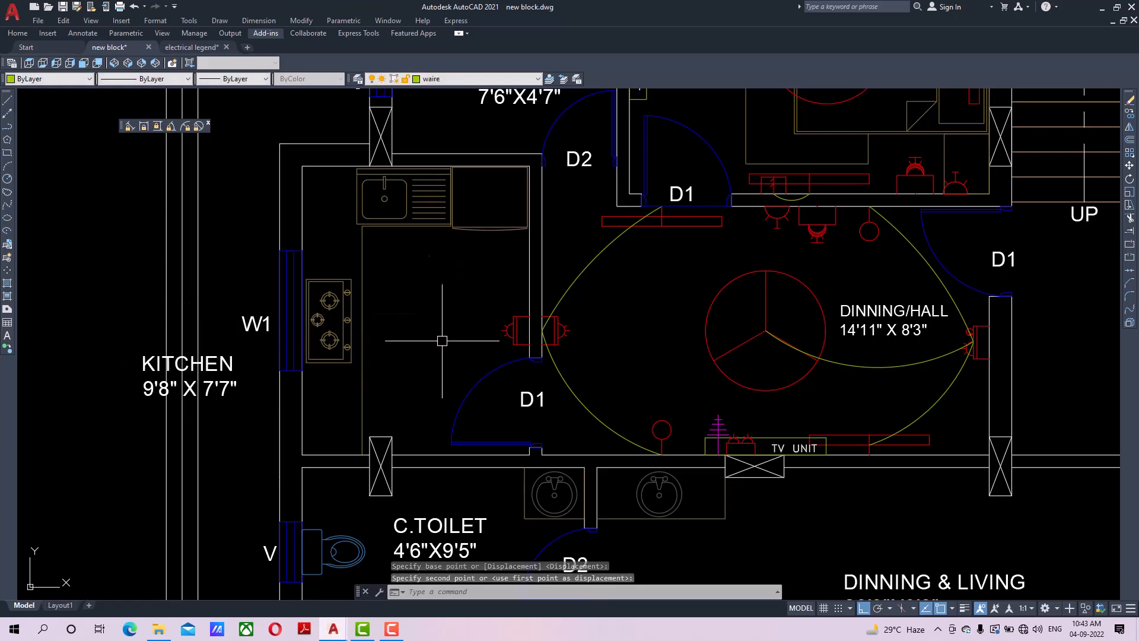
Copy the CEILING LIGHT symbol from the legend by its centre into the open floor of the kitchen, with Ortho off.
scroll(445, 341, "down", 2)
middle_click_drag(507, 359, 404, 368)
scroll(684, 387, "down", 1)
mouse_move(684, 387)
middle_mouse_down()
mouse_move(438, 374)
mouse_move(351, 351)
middle_mouse_up()
mouse_move(700, 561)
middle_mouse_down()
mouse_move(623, 415)
mouse_move(619, 377)
middle_mouse_up()
scroll(619, 432, "up", 2)
scroll(629, 227, "up", 4)
scroll(629, 227, "up", 1)
left_click(640, 207)
left_click(574, 249)
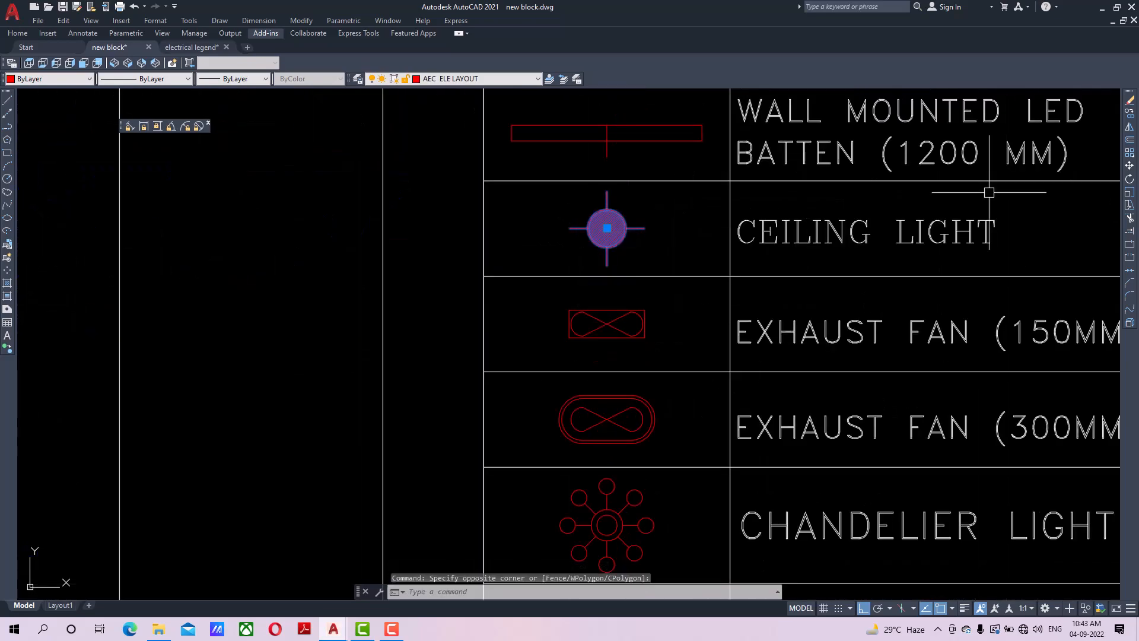
left_click(1130, 113)
left_click(607, 228)
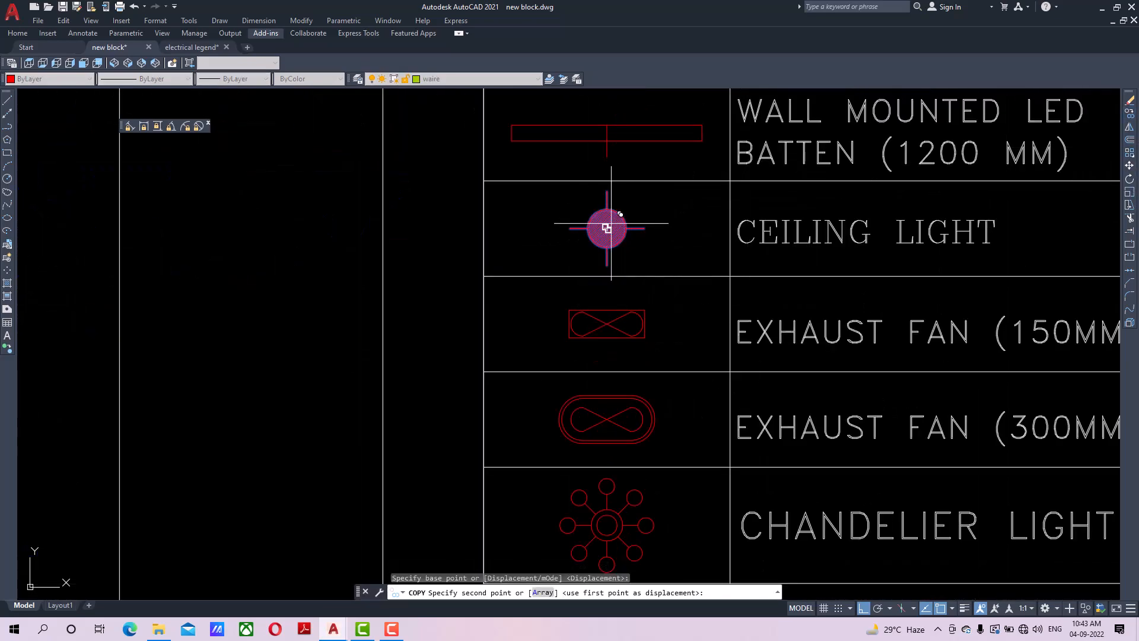
left_click(864, 608)
scroll(383, 403, "down", 5)
scroll(621, 465, "up", 6)
middle_click_drag(260, 301, 415, 323)
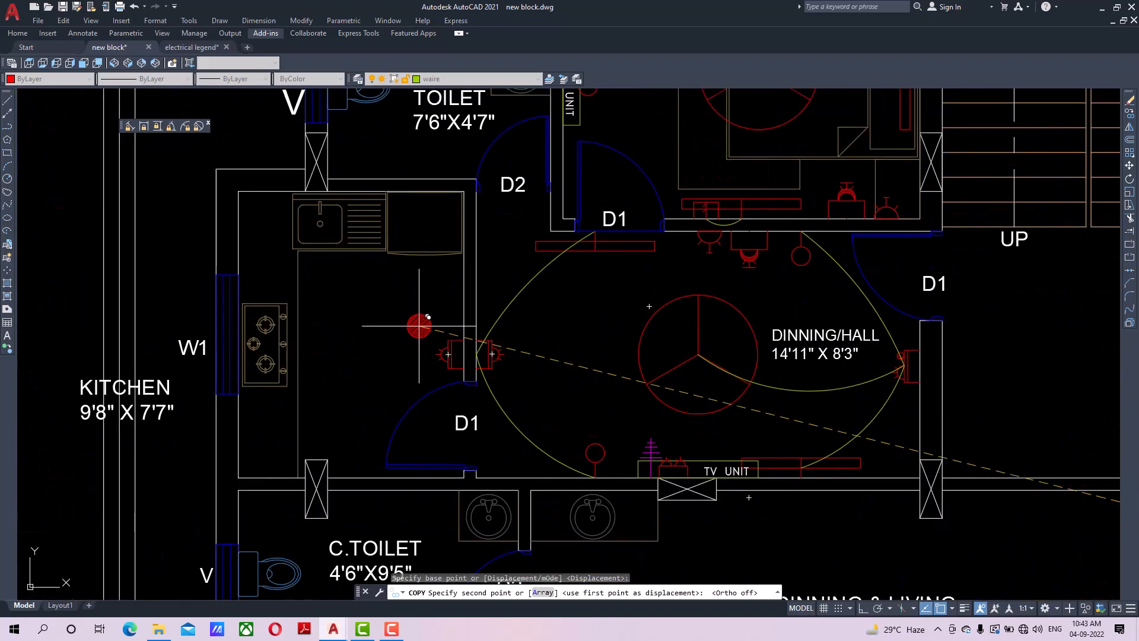
left_click(370, 302)
right_click(414, 299)
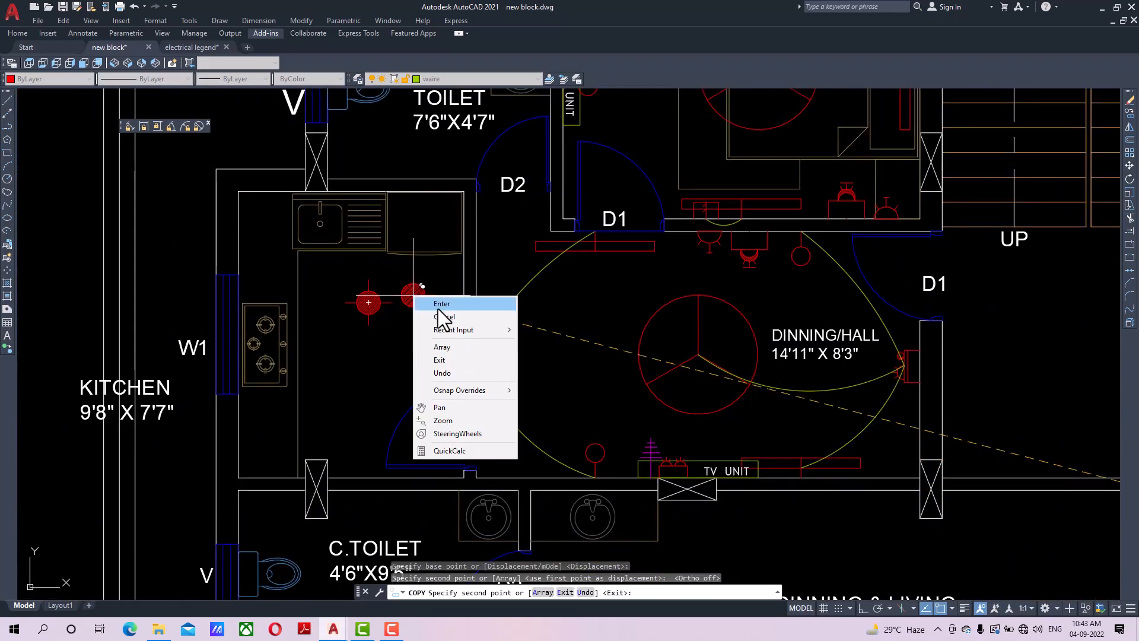
left_click(442, 305)
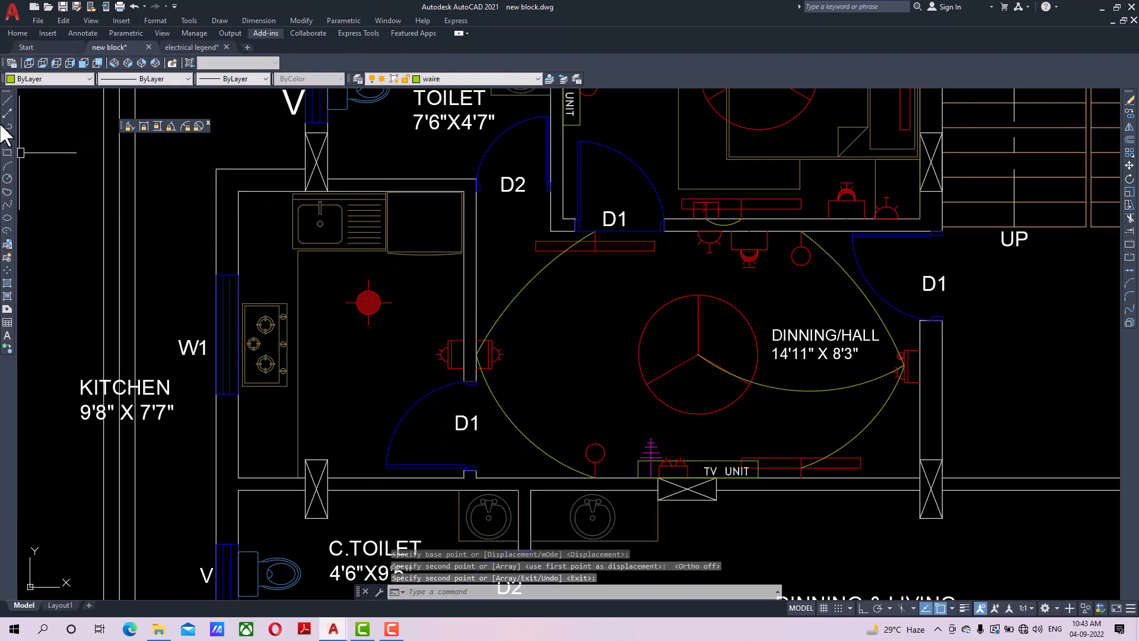
Draw a horizontal guide line across the kitchen floor from the counter's inner edge to the wall shared with the dining/hall.
left_click(7, 99)
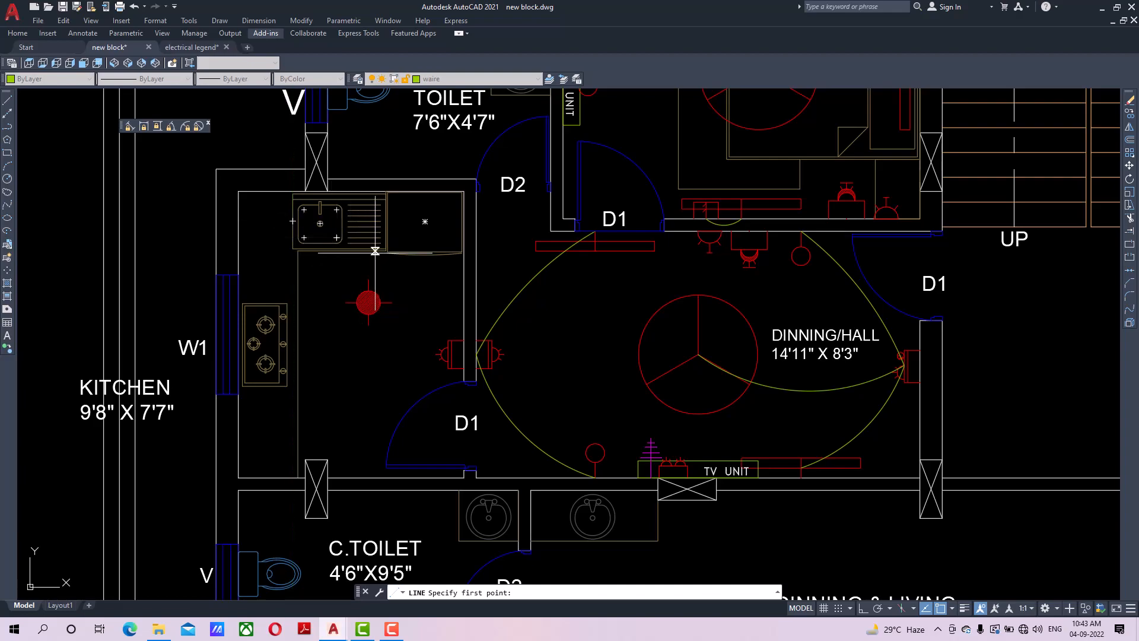
left_click(295, 362)
scroll(486, 371, "up", 2)
left_click(448, 359)
right_click(414, 290)
left_click(418, 294)
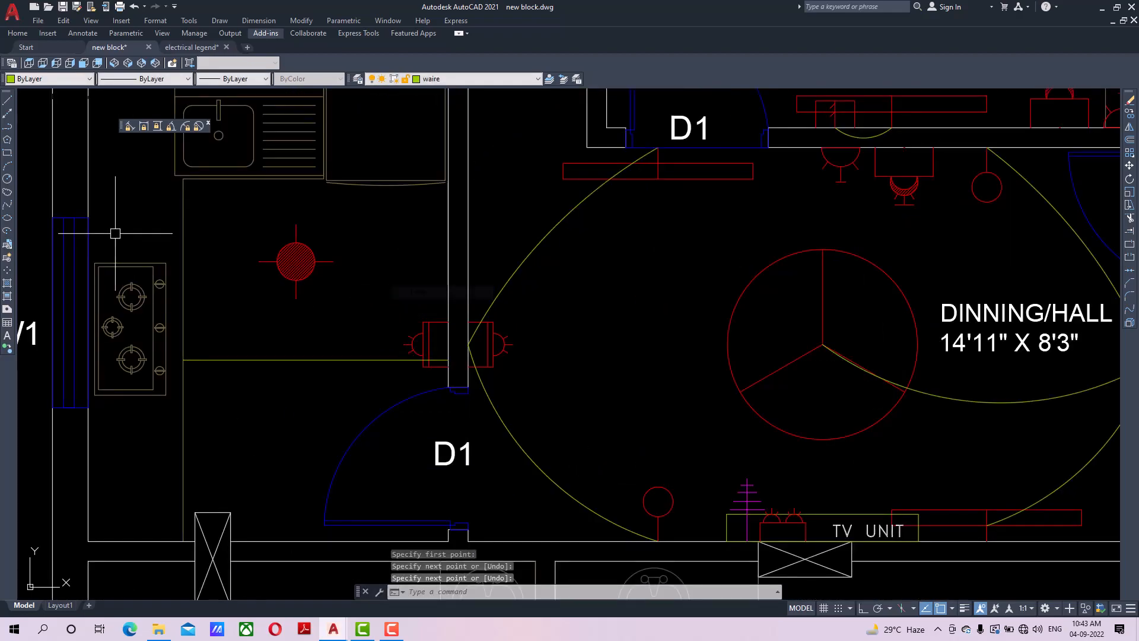
Draw a vertical guide line with Ortho on from the horizontal guide's midpoint down to the kitchen's lower wall.
left_click(7, 101)
left_click(316, 359)
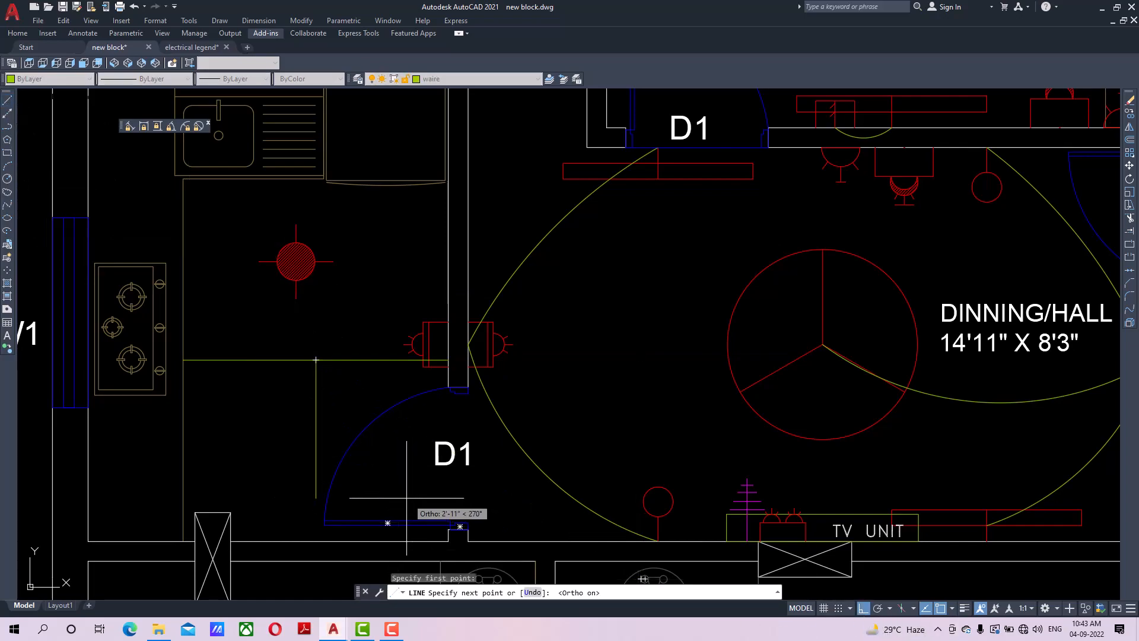
key("F8")
right_click(343, 408)
left_click(347, 414)
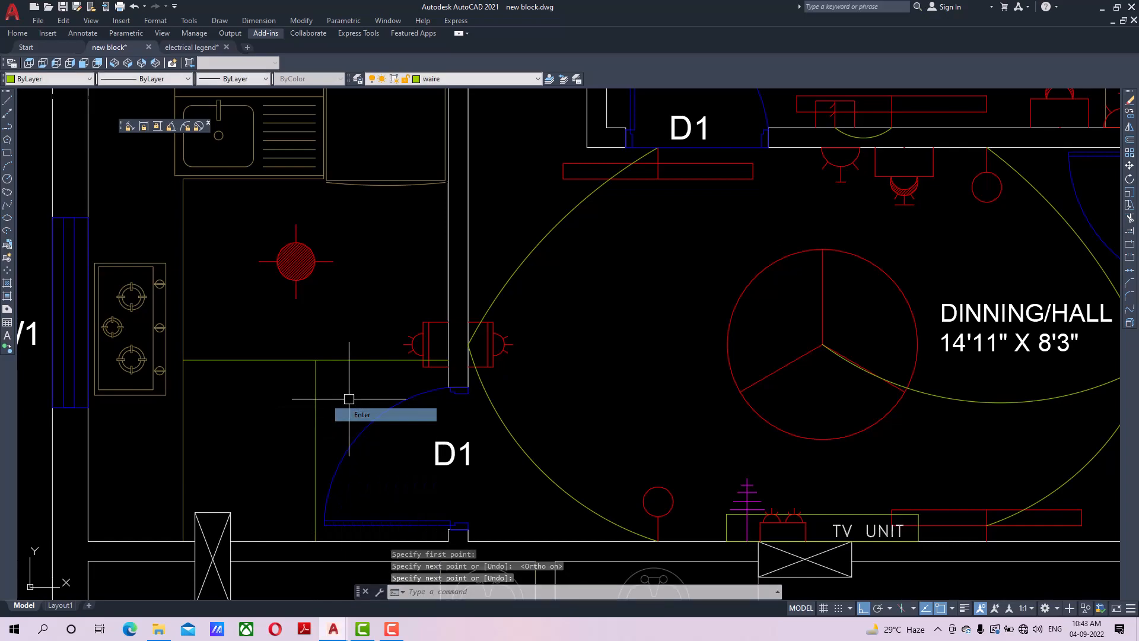
Stretch the vertical guide's upper end up to the edge of the sink counter.
left_click(316, 409)
left_click(316, 359)
scroll(323, 199, "up", 3)
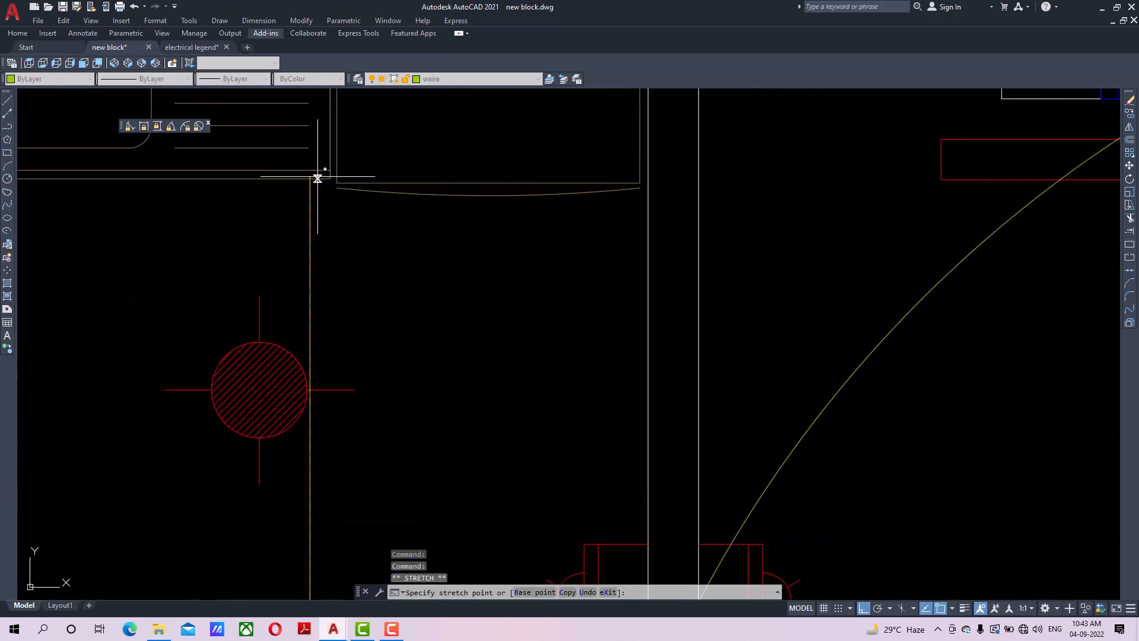
left_click(310, 180)
scroll(311, 180, "down", 4)
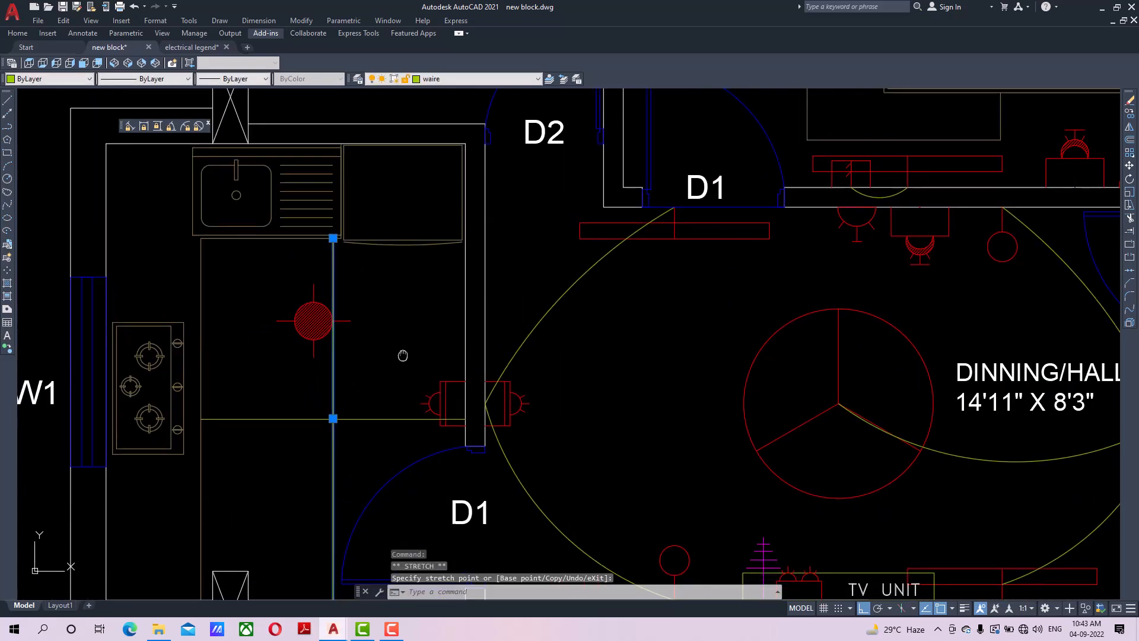
key("Escape")
Divide the kitchen's vertical guide line into 3 equal segments.
scroll(402, 338, "down", 2)
middle_click_drag(358, 367, 372, 333)
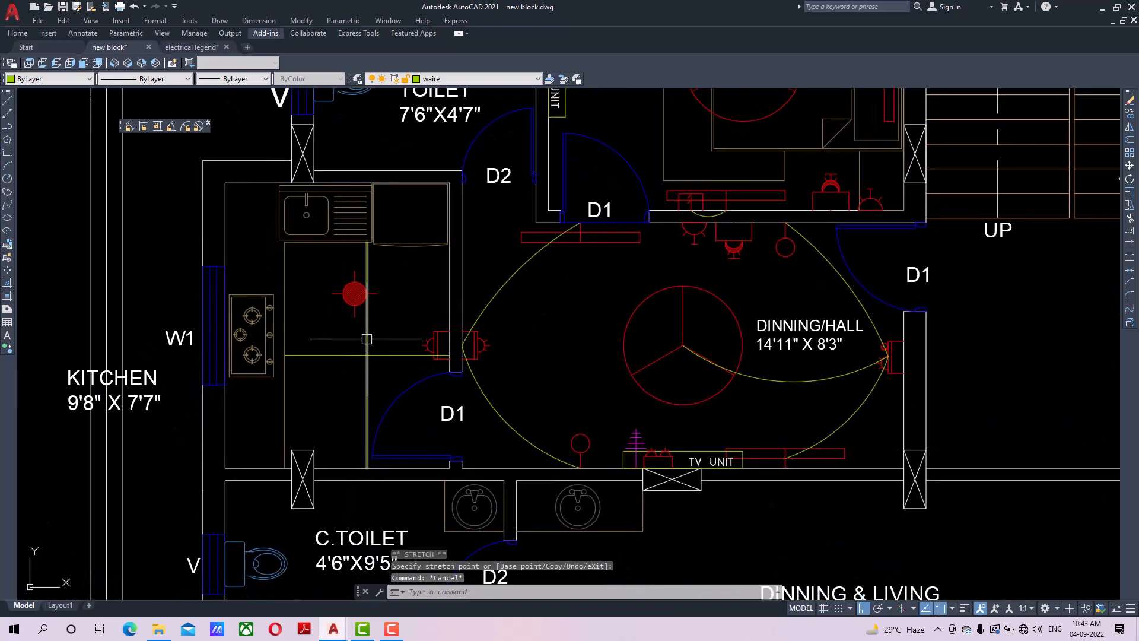
type("DIV")
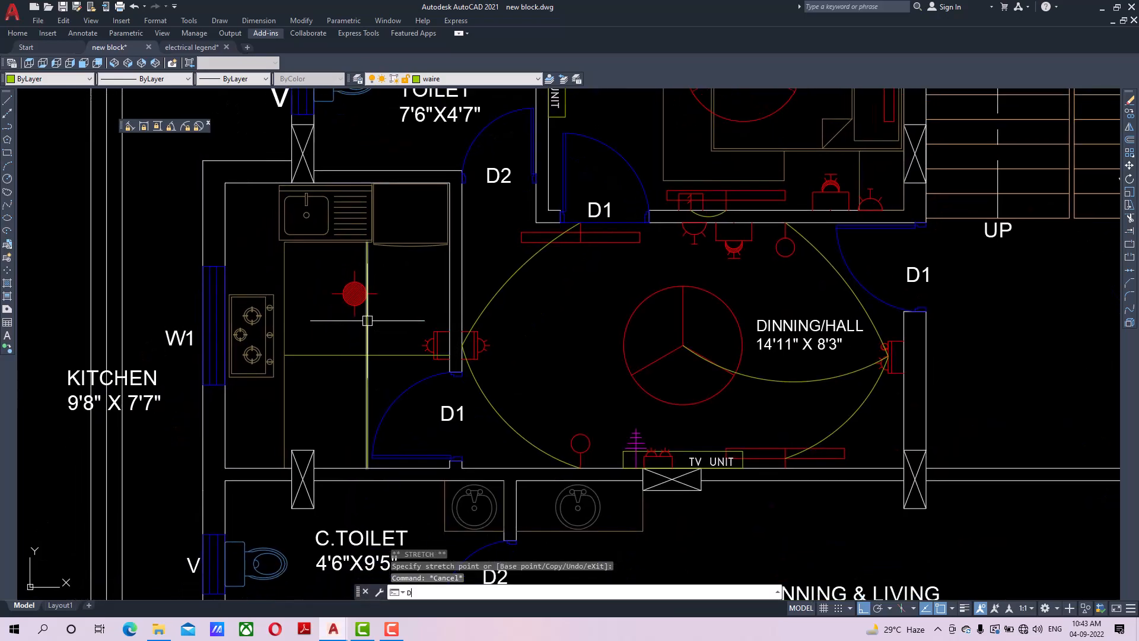
key("Return")
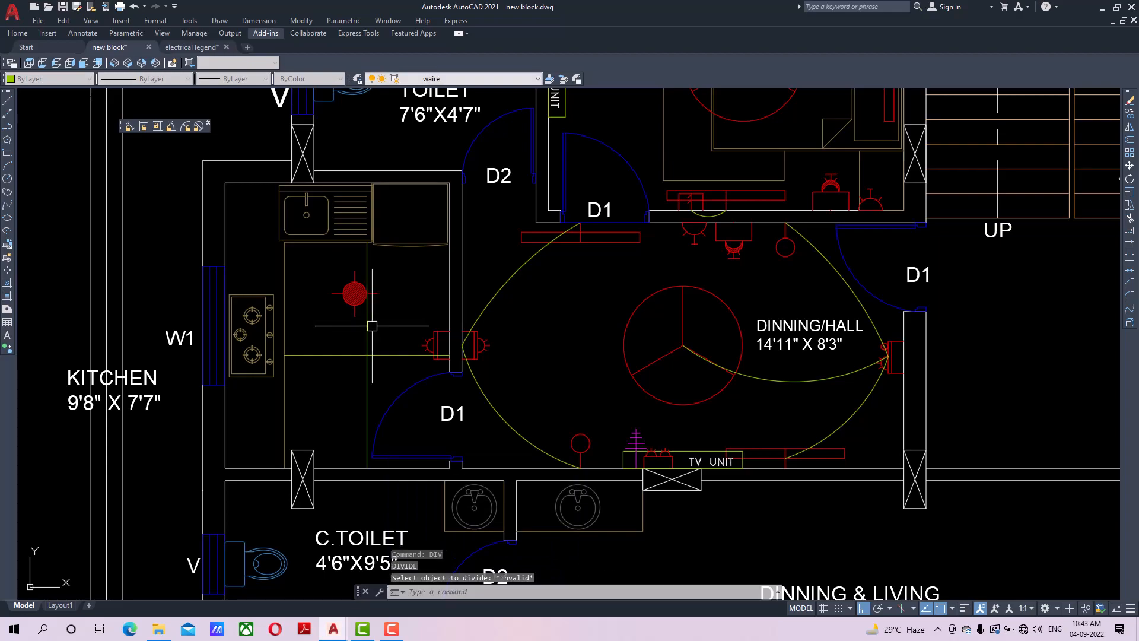
left_click(355, 333)
left_click(377, 323)
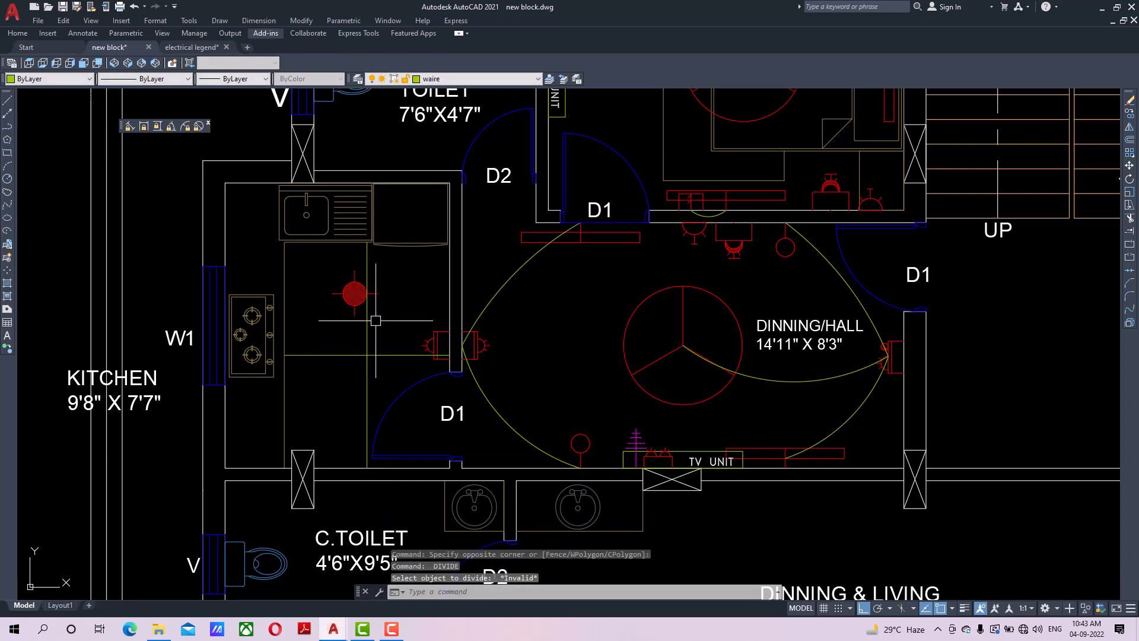
type("DIV")
key("Return")
left_click(368, 322)
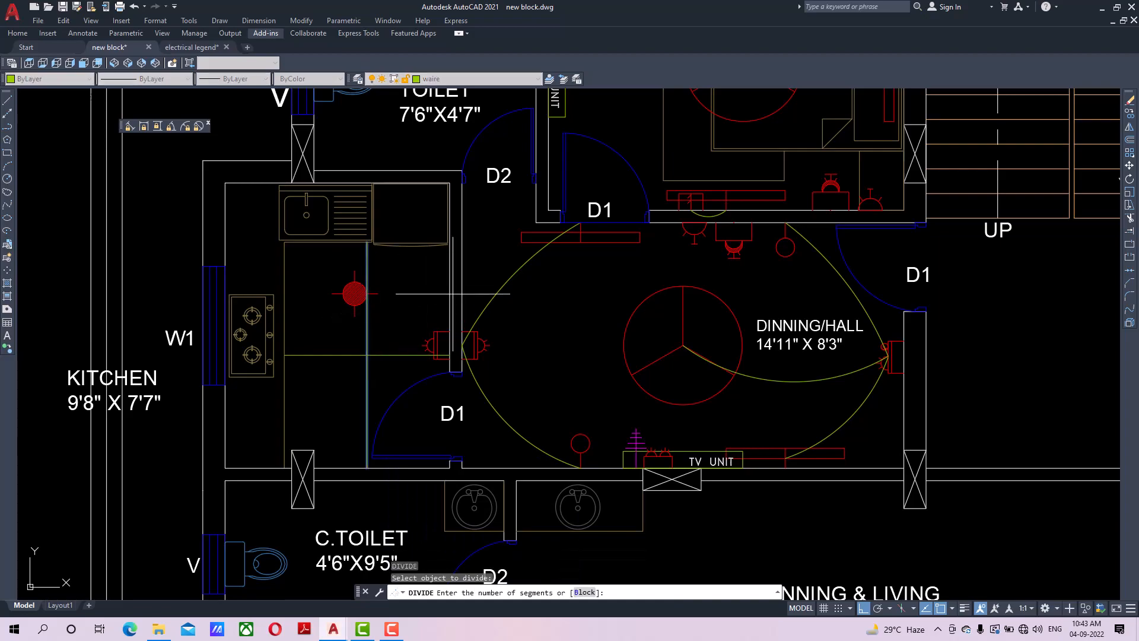
type("3")
key("Return")
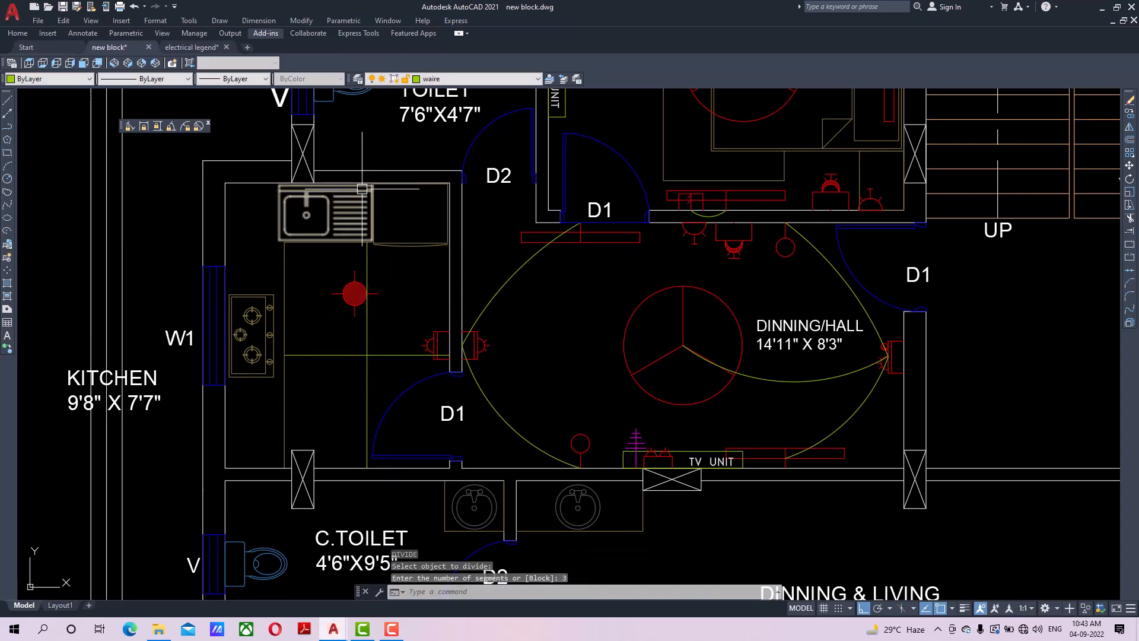
Set the point style to a square with a cross so that division points show on the guide.
left_click(156, 19)
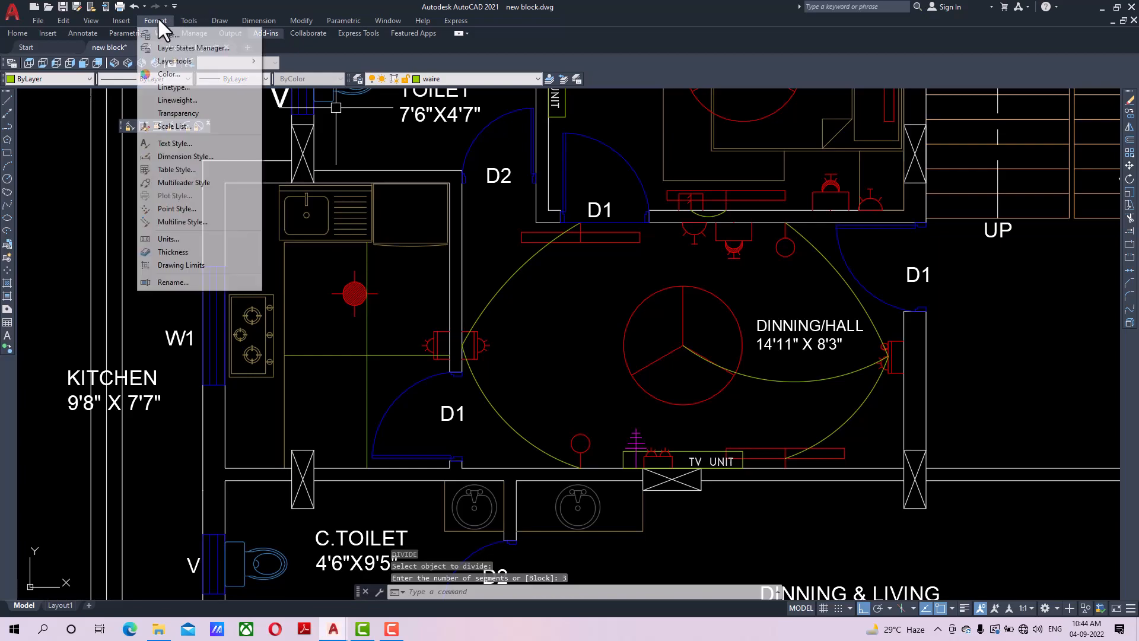
left_click(187, 209)
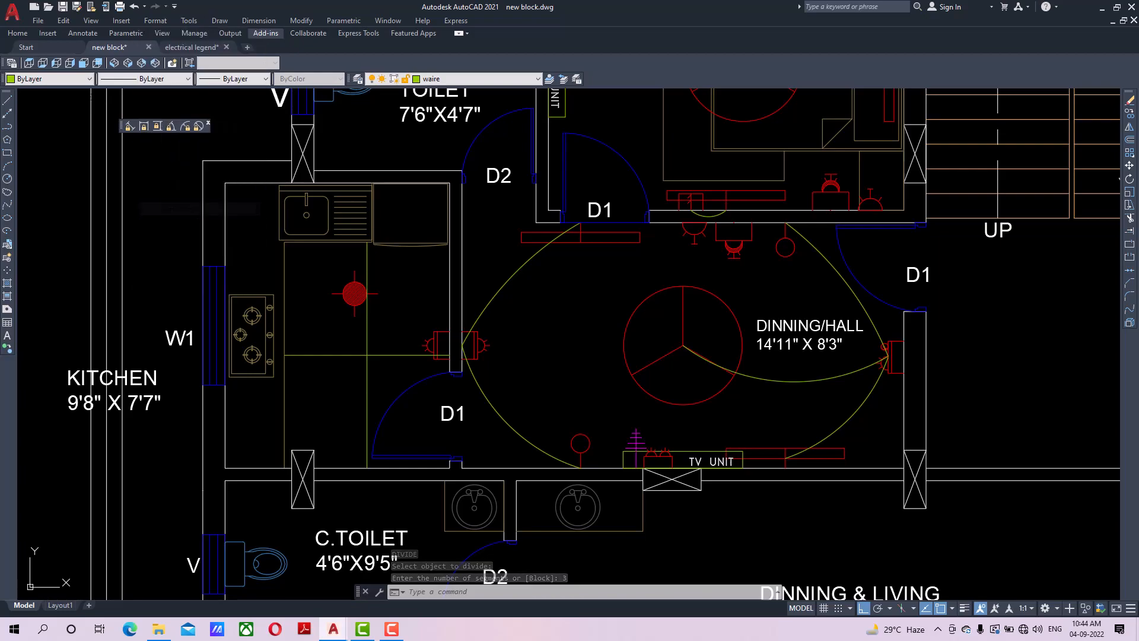
left_click(570, 282)
left_click(522, 394)
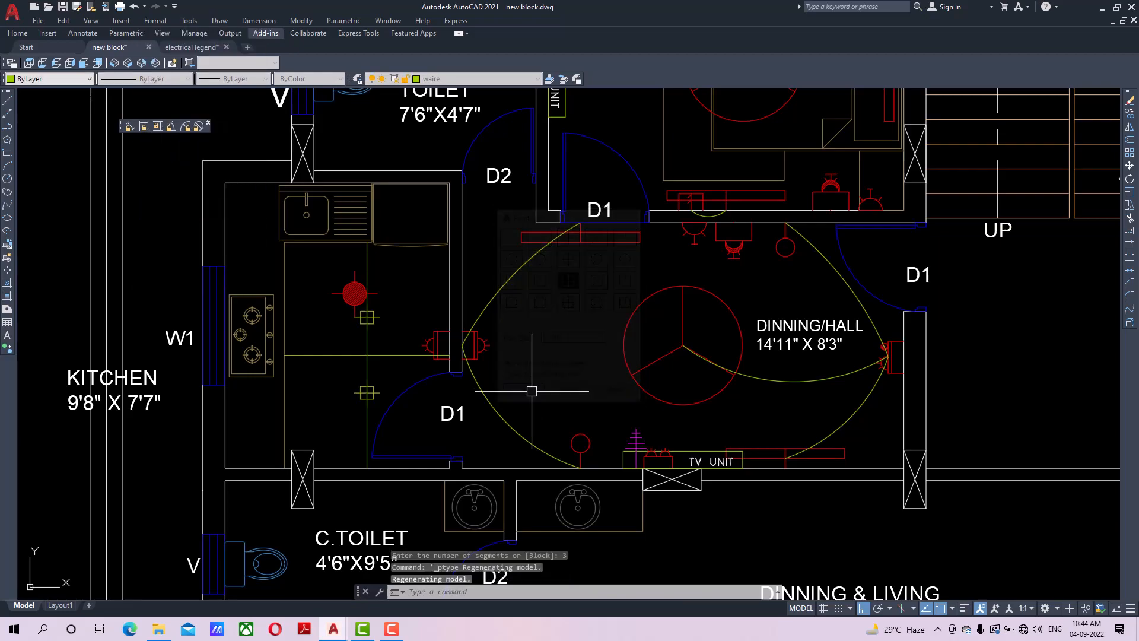
Erase the two division points from the kitchen's vertical guide line.
left_click(367, 317)
left_click(374, 398)
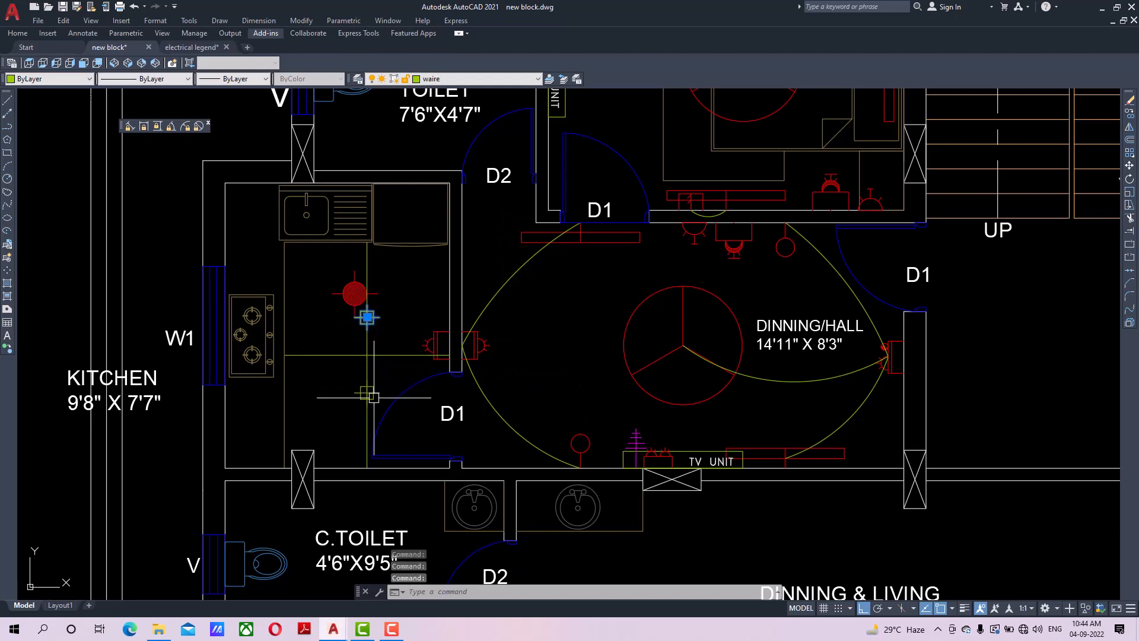
left_click(377, 392)
key("Delete")
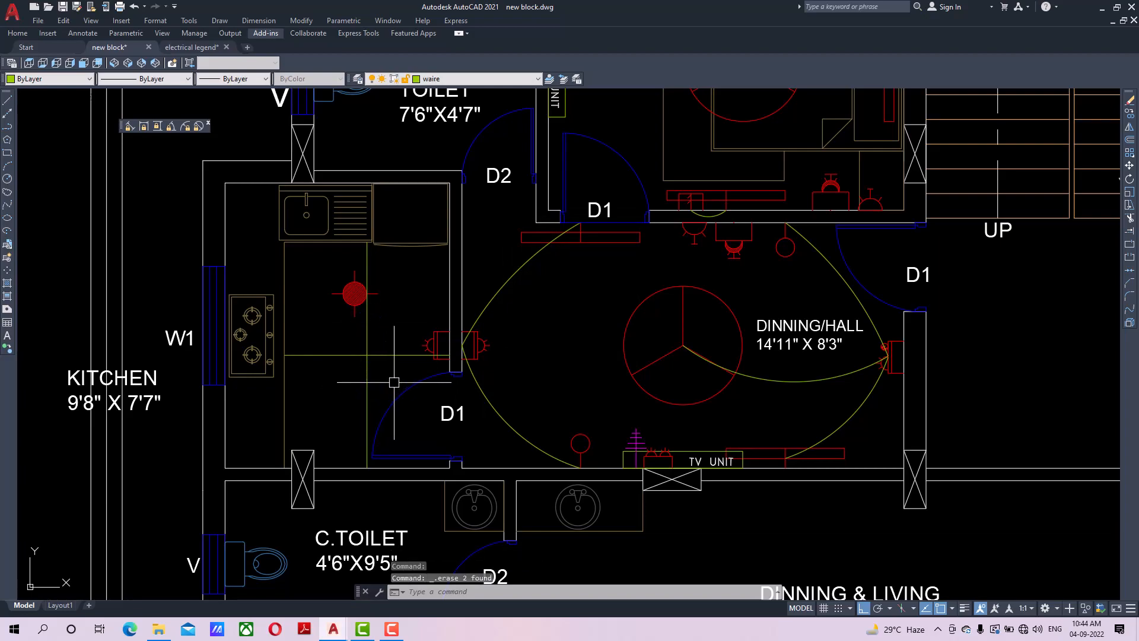
Divide the kitchen's vertical guide line into 4 equal segments.
type("divide")
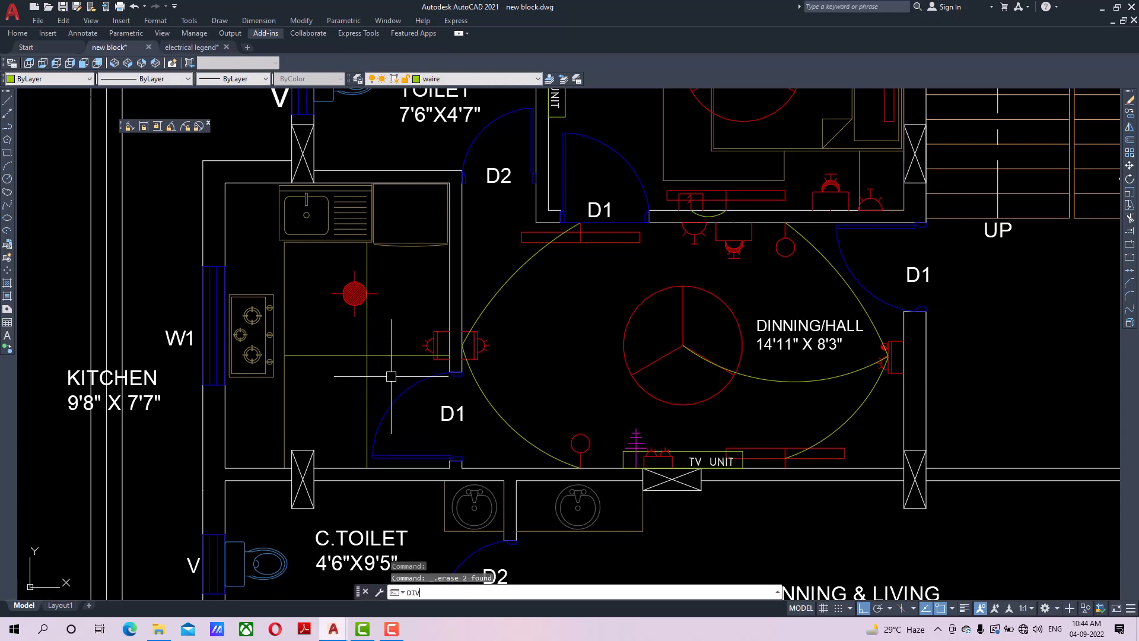
key("Return")
left_click(369, 353)
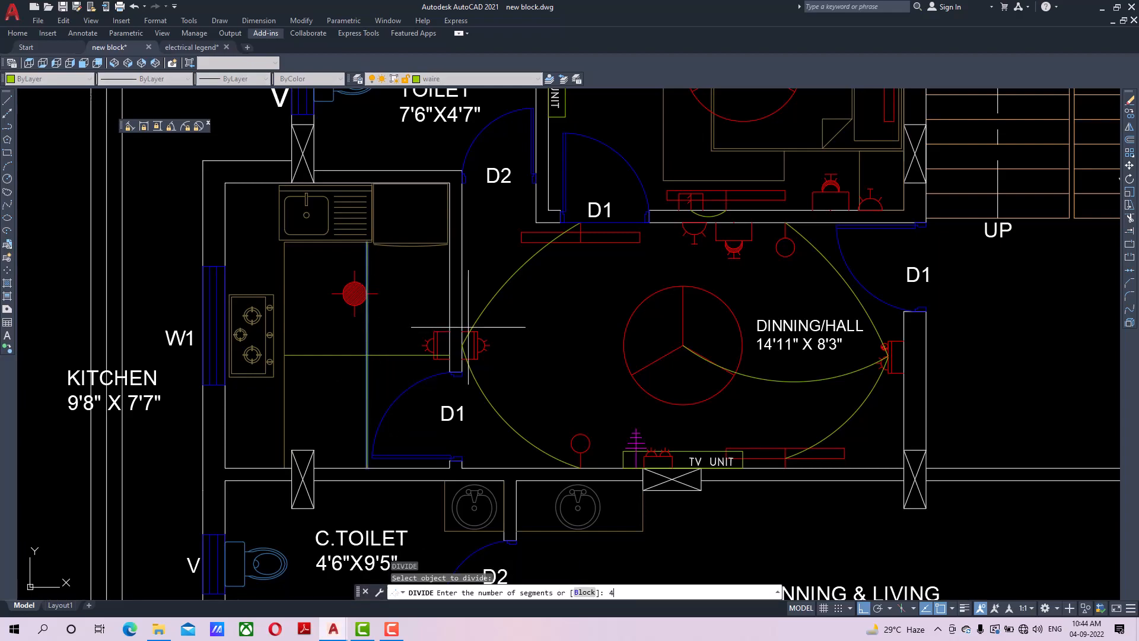
key("Return")
Move the kitchen ceiling light by its centre onto the uppermost division point of the vertical guide.
scroll(360, 280, "up", 2)
left_click(354, 293)
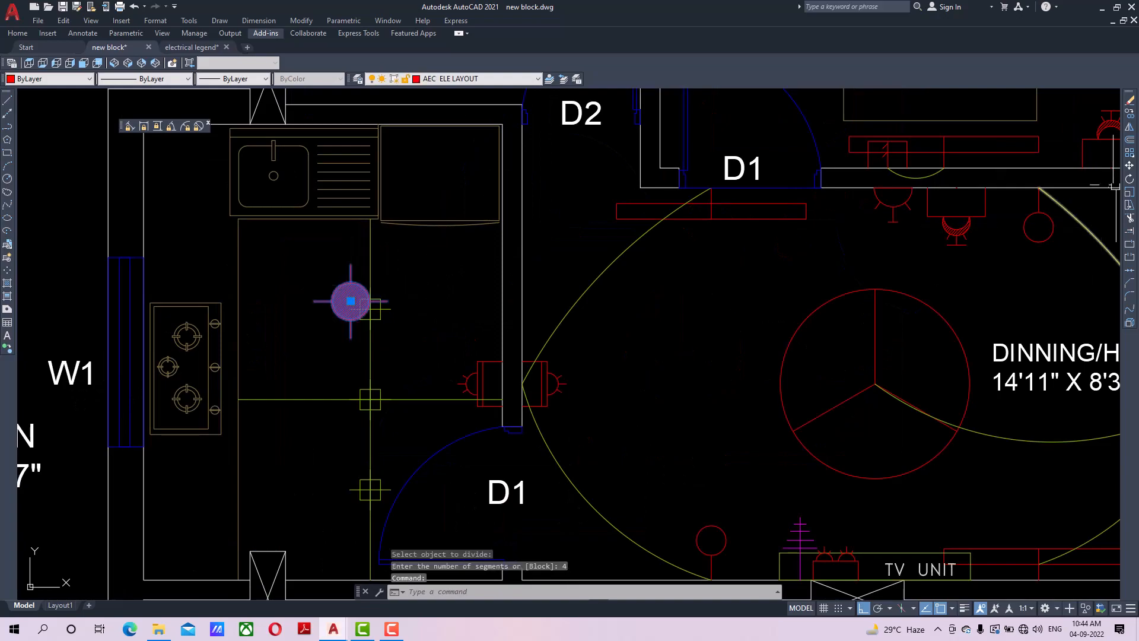
type("m")
key("Return")
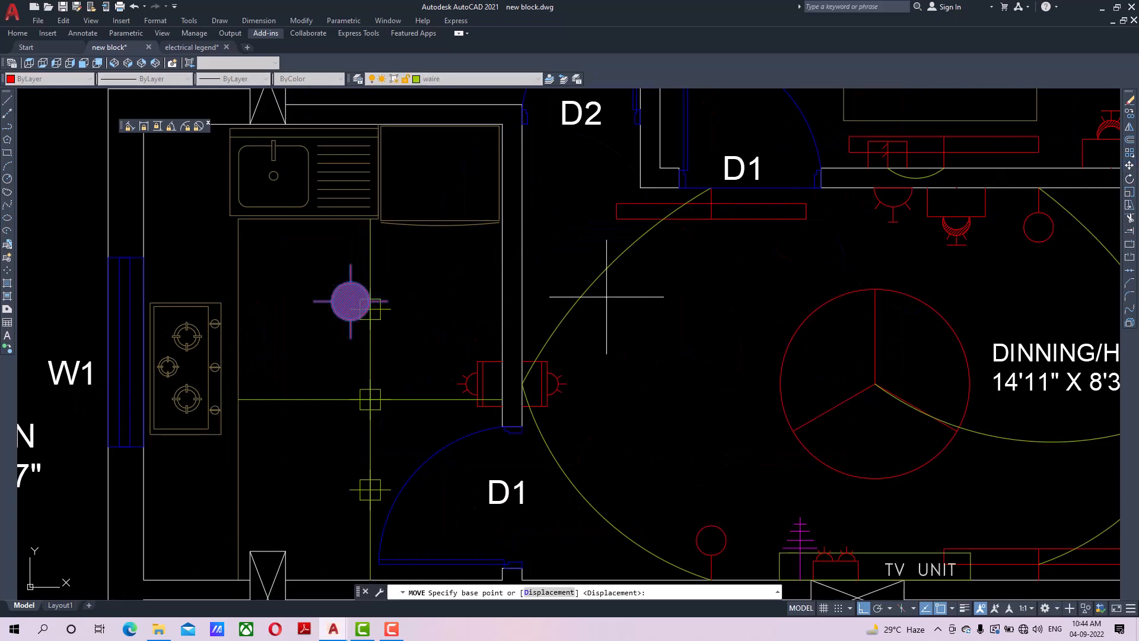
left_click(350, 301)
scroll(367, 298, "up", 2)
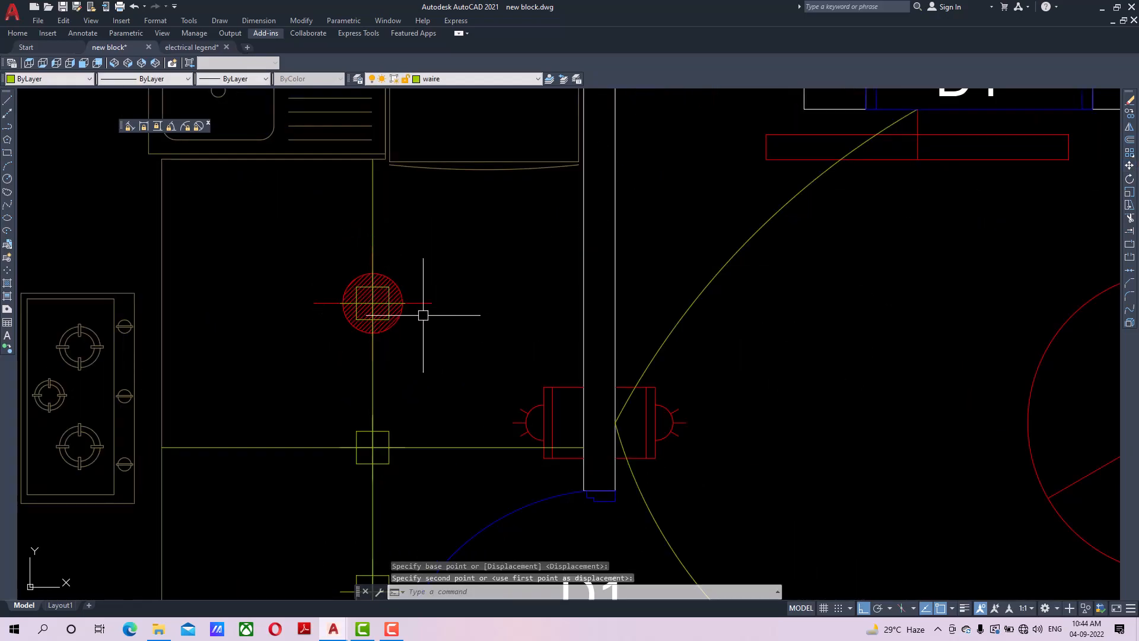
Copy the kitchen ceiling light by its centre from the uppermost to the lowest division point on the vertical guide.
scroll(419, 287, "up", 2)
middle_click_drag(415, 286, 484, 214)
left_click(492, 214)
left_click(475, 278)
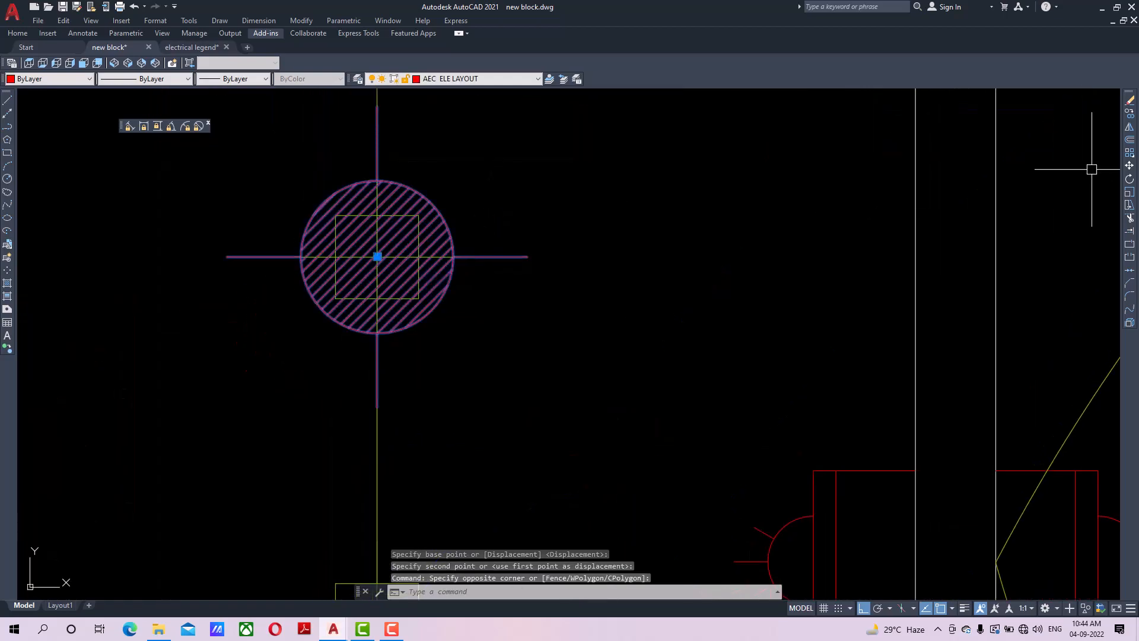
left_click(1130, 114)
left_click(376, 257)
scroll(378, 368, "down", 4)
middle_click_drag(384, 405, 389, 177)
left_click(381, 325)
right_click(409, 326)
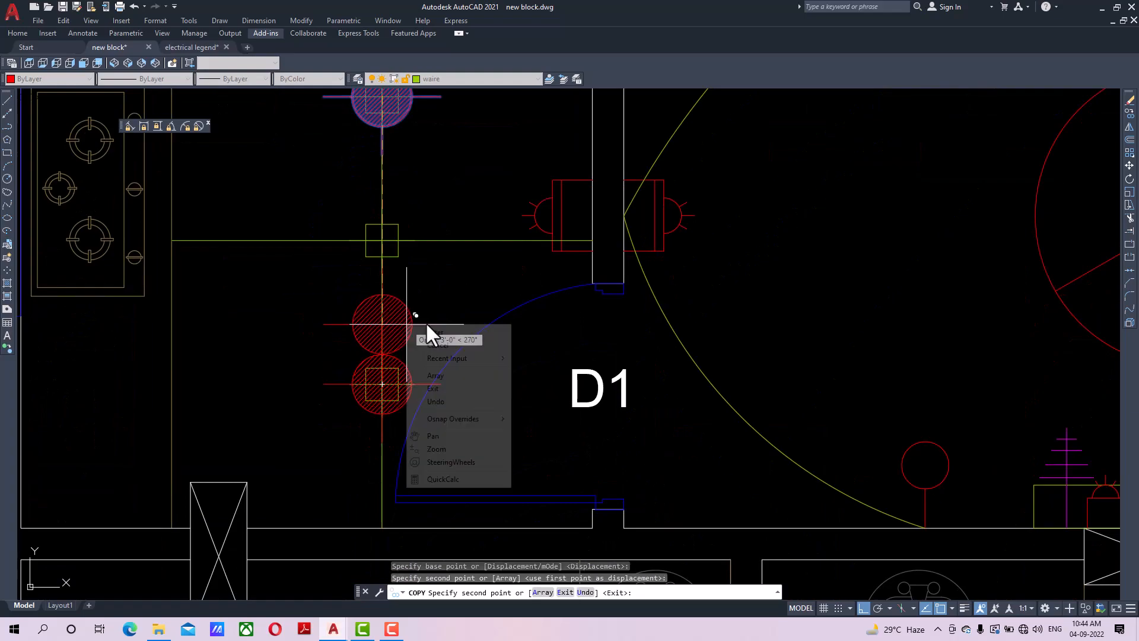
left_click(438, 332)
Erase the kitchen's vertical and horizontal guide lines together with the middle division point.
left_click(434, 197)
left_click(360, 254)
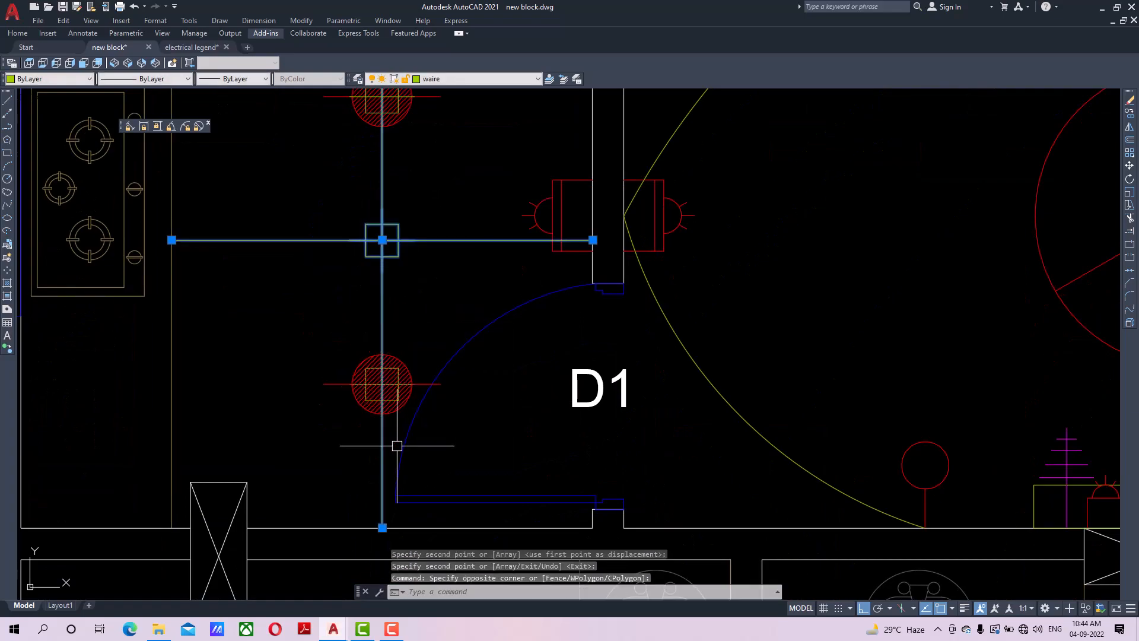
left_click(1129, 102)
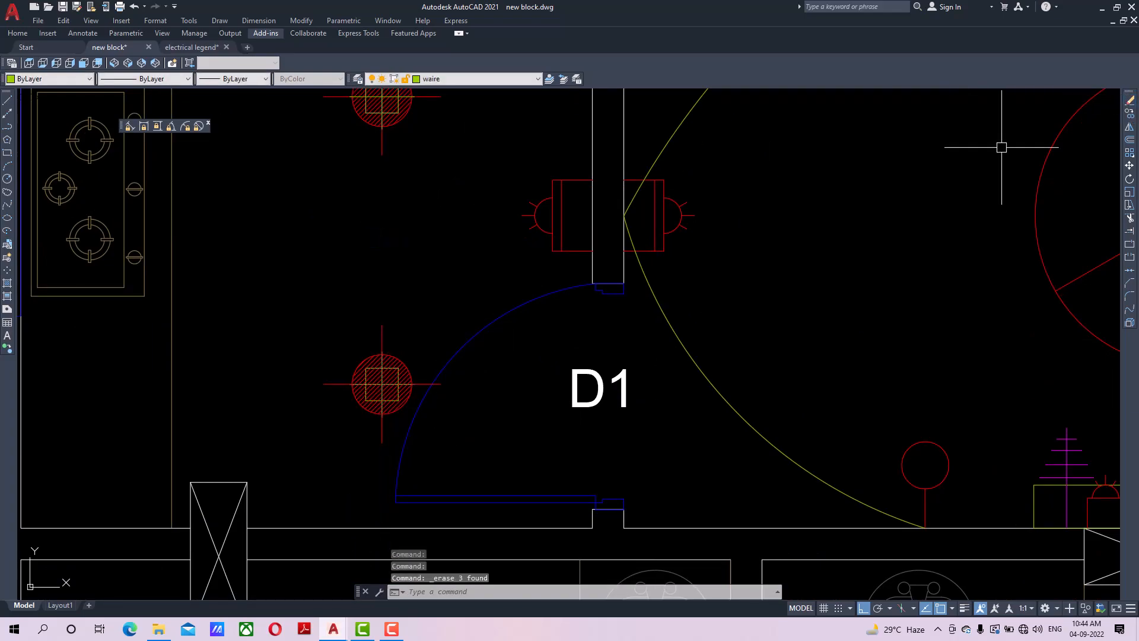
Erase the two remaining division points under the kitchen's ceiling lights.
scroll(374, 386, "up", 6)
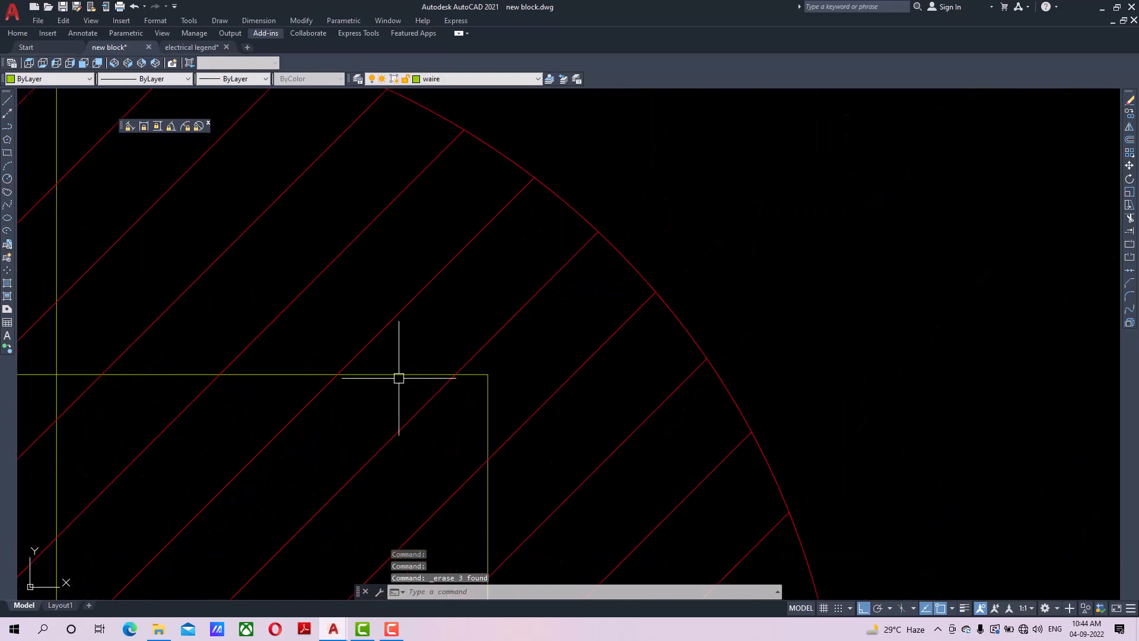
scroll(397, 376, "down", 3)
left_click(399, 368)
scroll(400, 415, "down", 6)
scroll(394, 275, "up", 12)
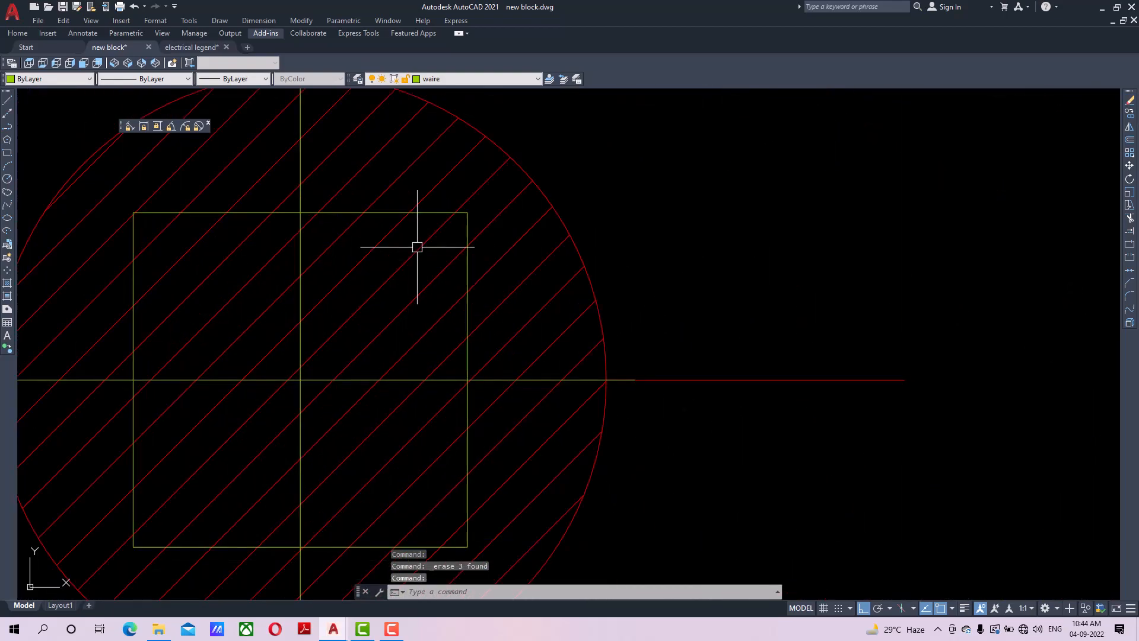
left_click(430, 210)
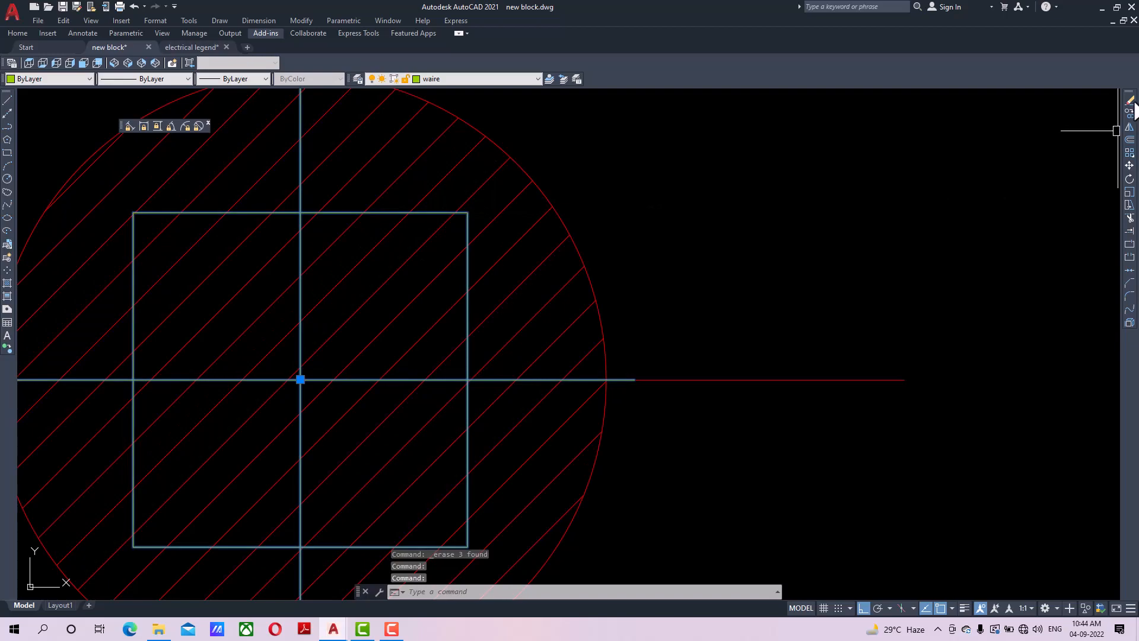
left_click(1129, 100)
scroll(505, 356, "down", 8)
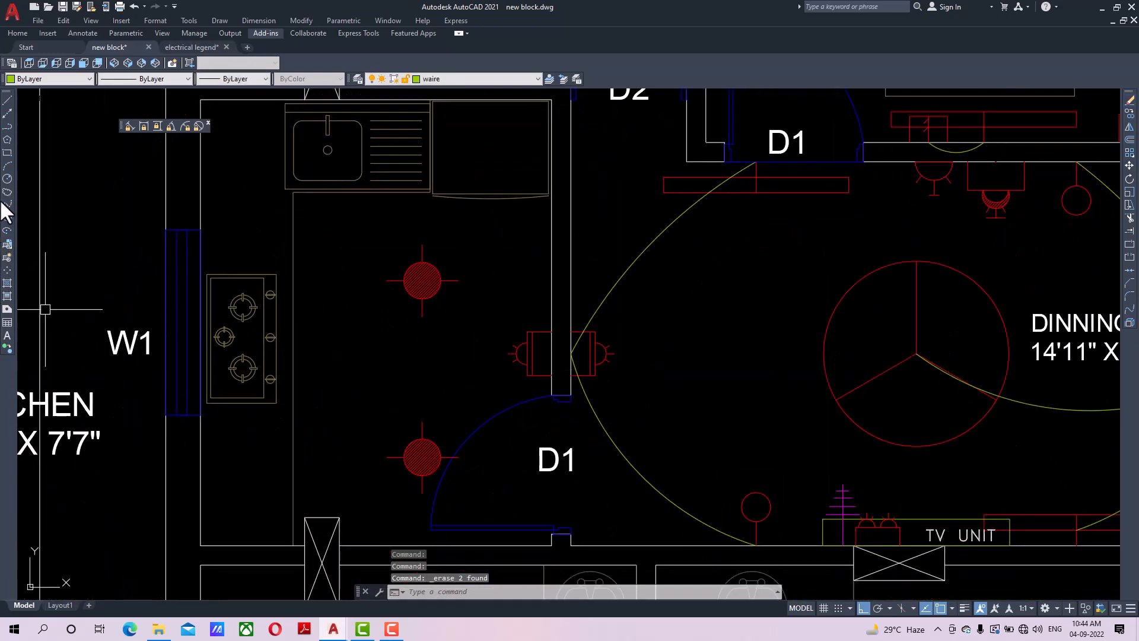
Draw a three-point wiring arc from the kitchen switch board to the centre of the upper ceiling light.
left_click(6, 166)
scroll(523, 372, "up", 2)
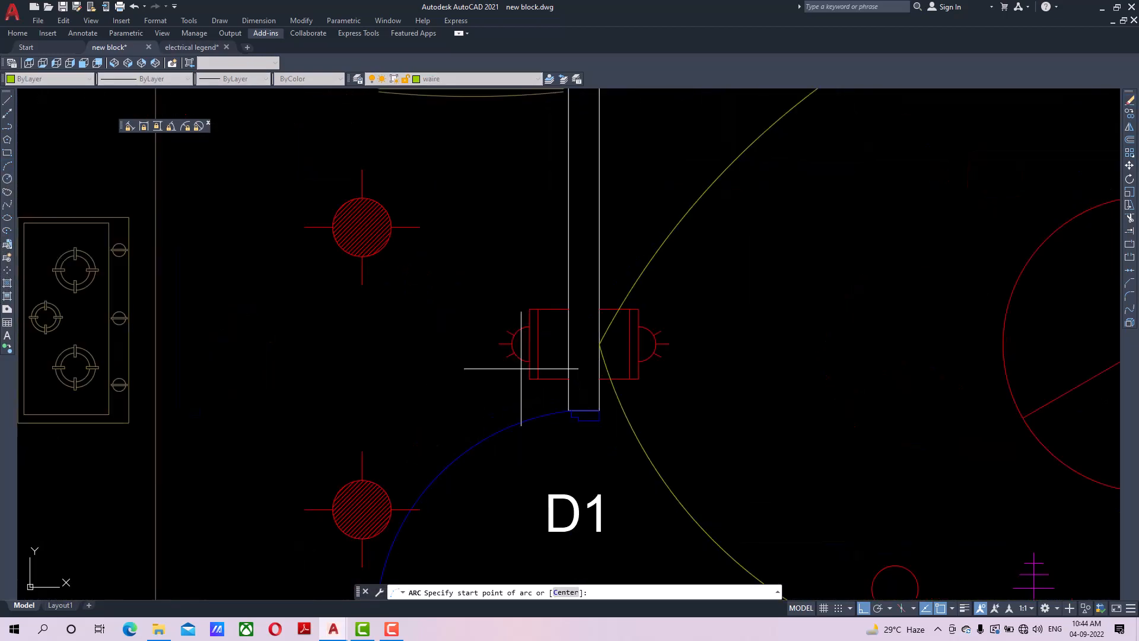
left_click(538, 343)
left_click(453, 247)
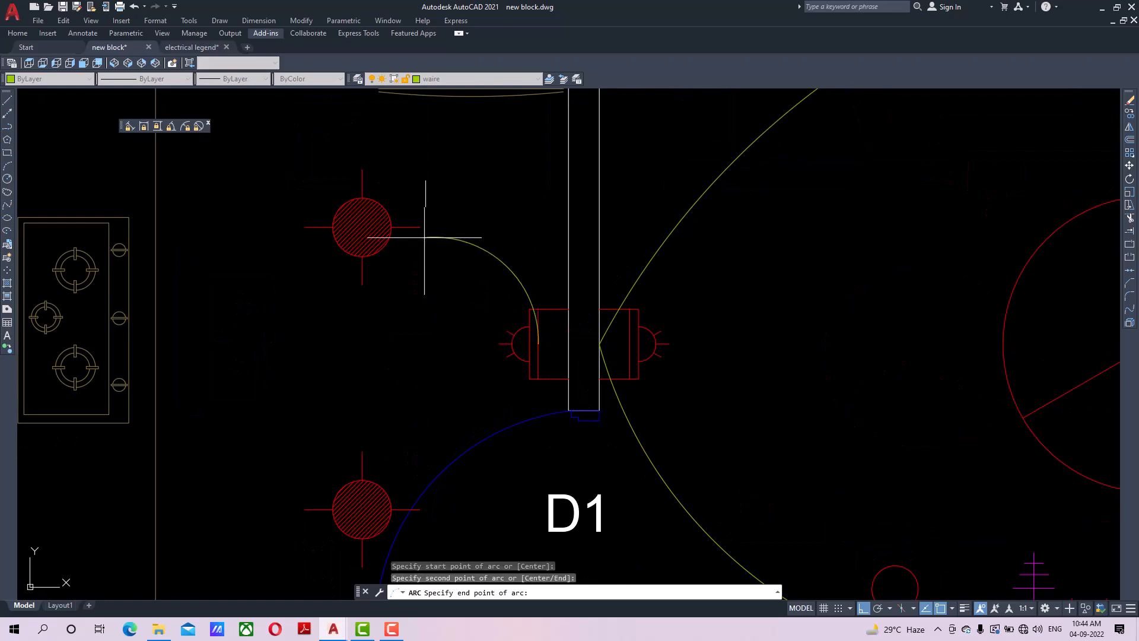
left_click(362, 227)
middle_click_drag(542, 364, 534, 314)
Draw a three-point wiring arc from the kitchen switch board to the centre of the lower ceiling light.
key("Return")
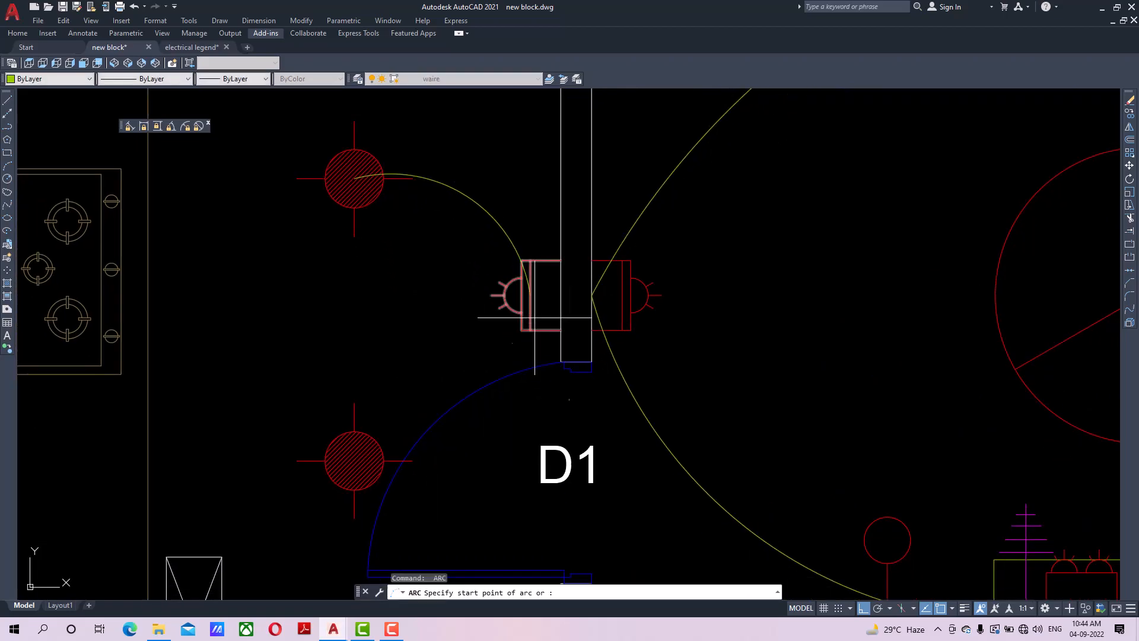
left_click(530, 295)
left_click(391, 356)
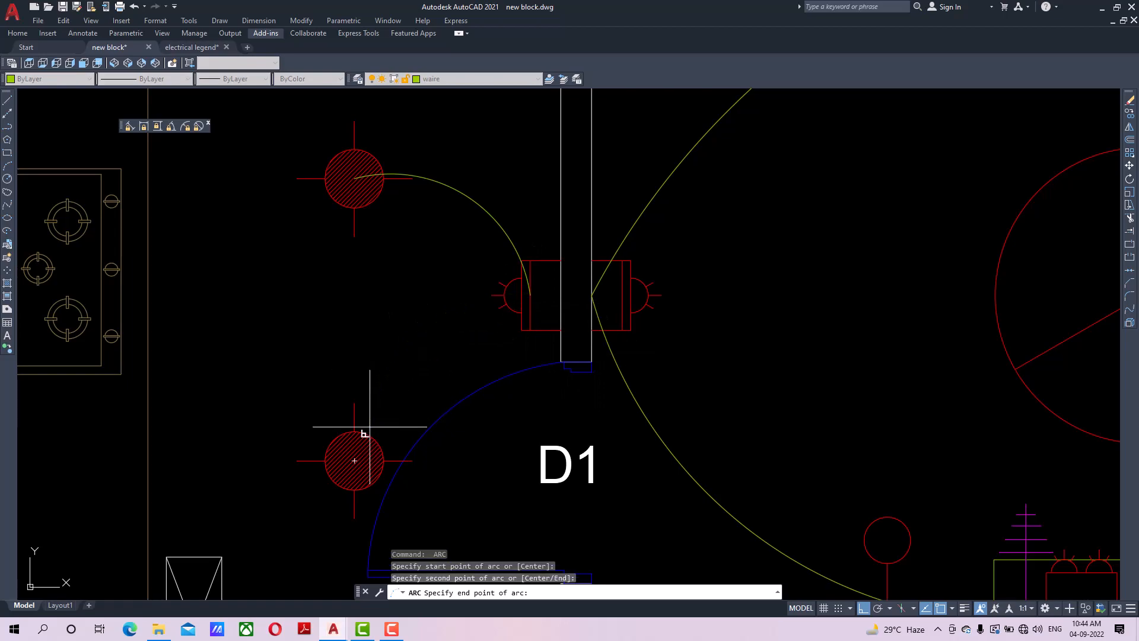
left_click(354, 460)
scroll(394, 450, "down", 2)
middle_click_drag(394, 457, 421, 448)
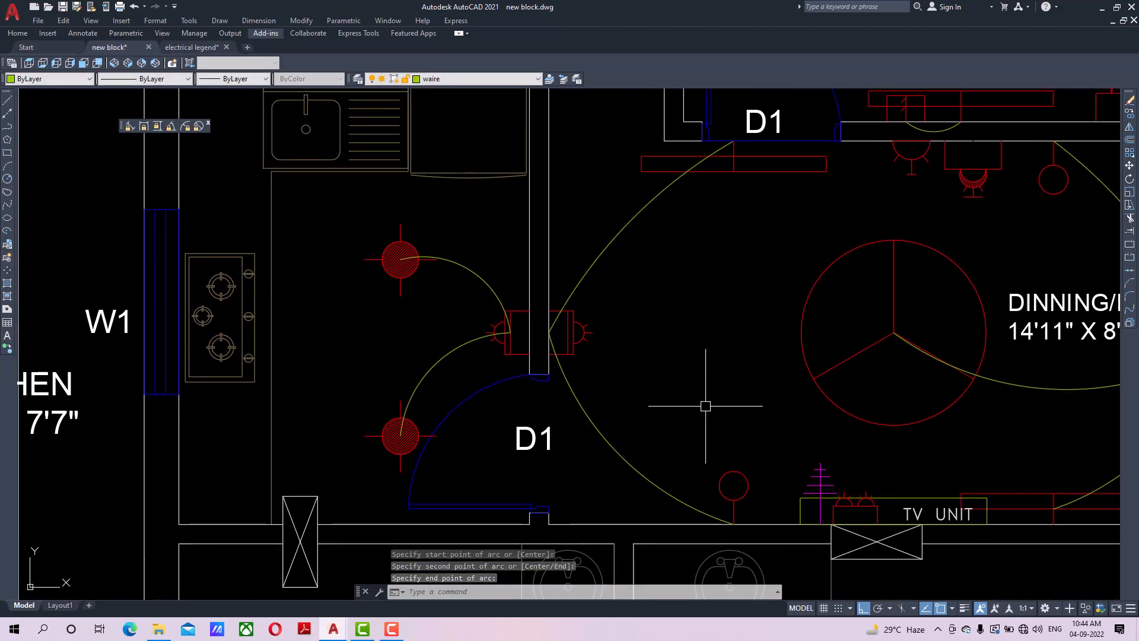
Copy the legend's 16A socket (switch on separate board) symbol onto the kitchen counter just below the hob, with Ortho off.
scroll(558, 257, "down", 2)
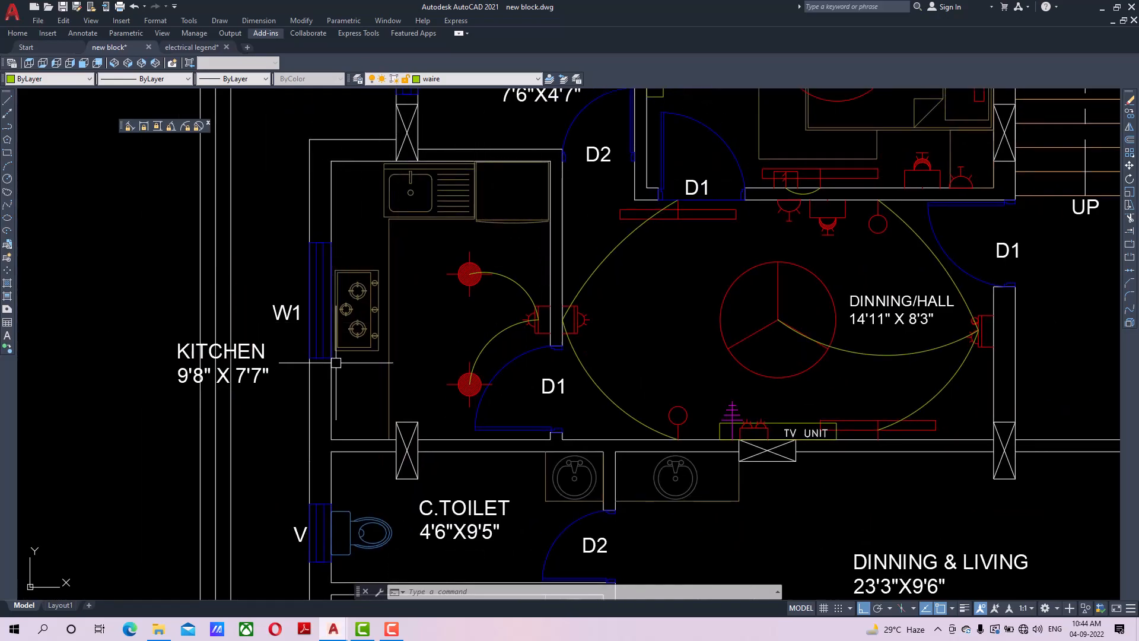
mouse_move(341, 347)
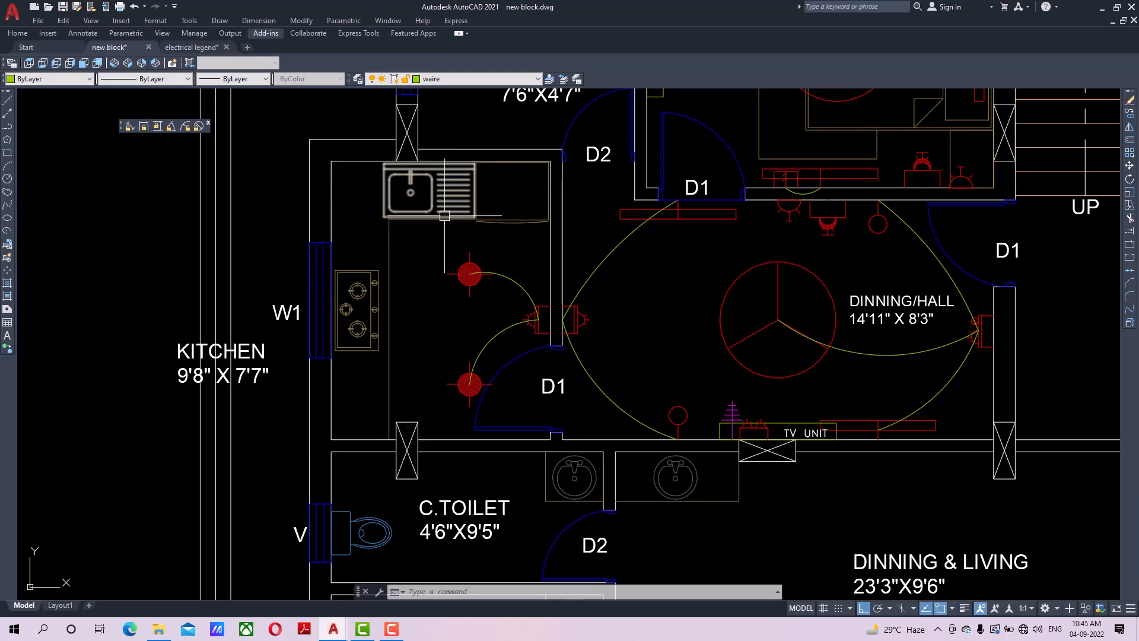
mouse_move(445, 215)
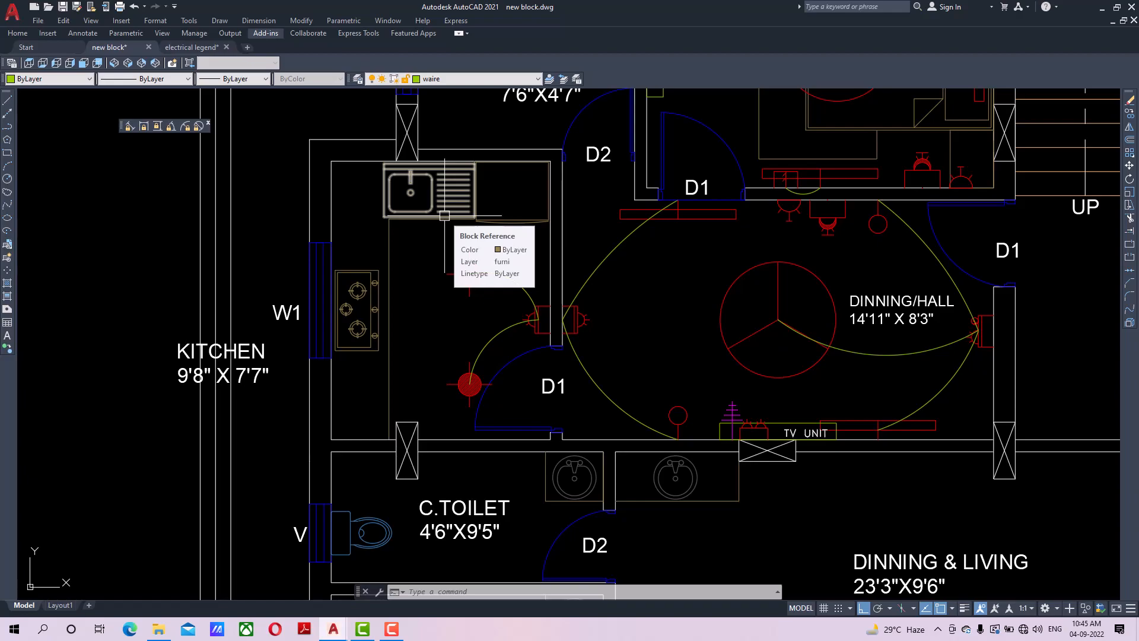
scroll(444, 215, "down", 1)
scroll(652, 283, "down", 2)
middle_click_drag(682, 288, 266, 303)
scroll(721, 279, "up", 3)
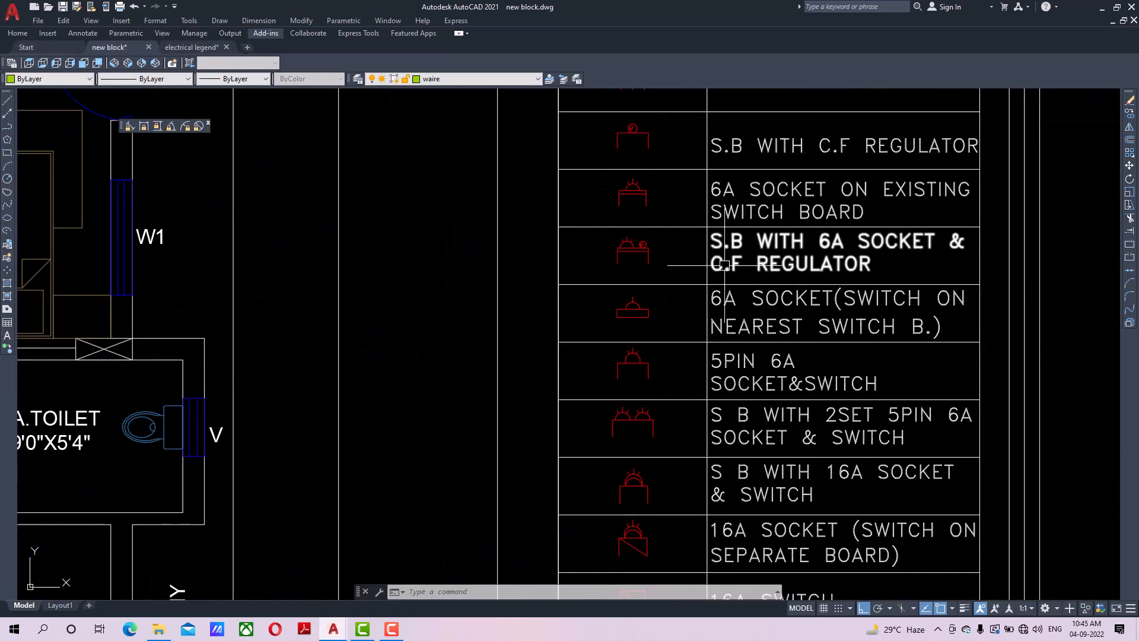
mouse_move(702, 324)
middle_mouse_down()
mouse_move(668, 426)
mouse_move(655, 172)
mouse_move(674, 252)
middle_mouse_up()
scroll(545, 369, "up", 1)
middle_click_drag(545, 369, 456, 362)
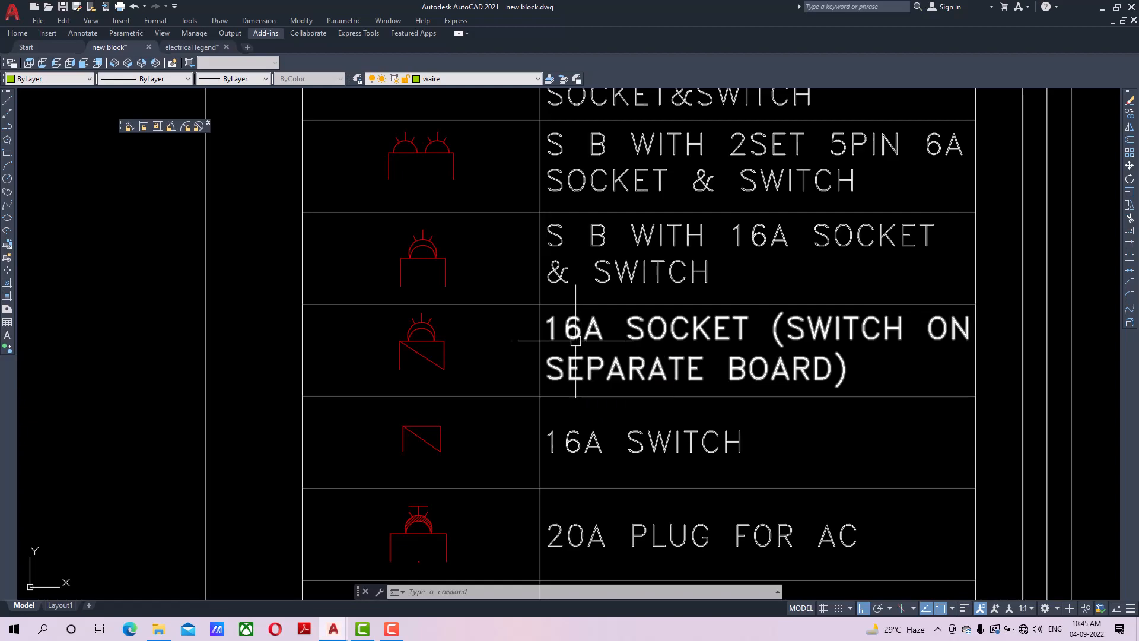
left_click(467, 330)
left_click(400, 368)
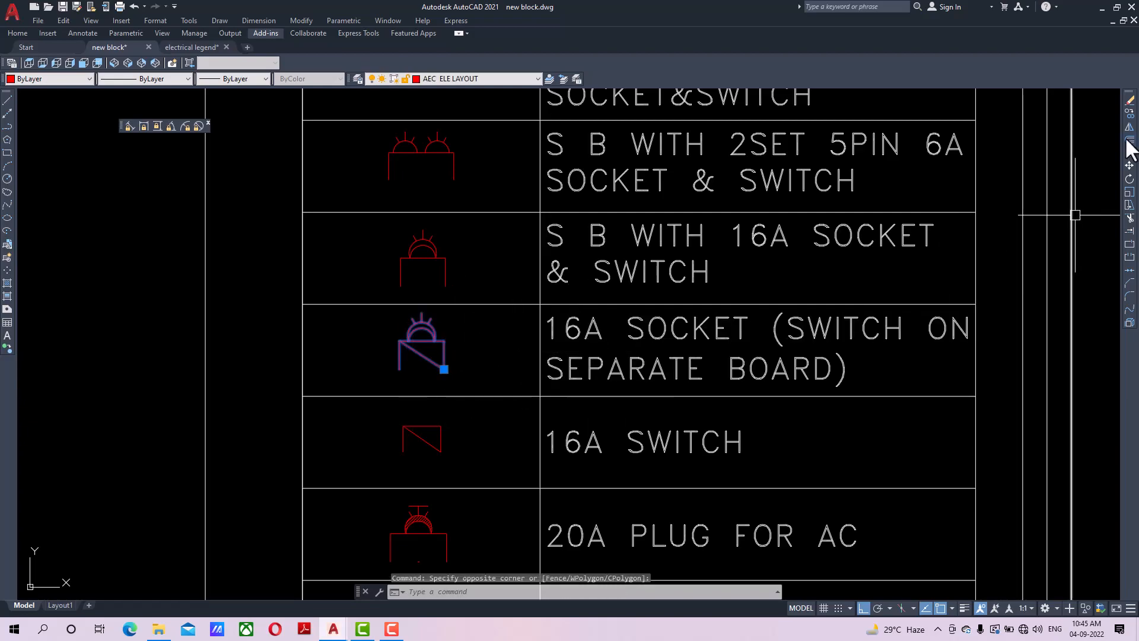
left_click(1129, 113)
left_click(443, 369)
scroll(356, 428, "down", 6)
middle_click_drag(356, 427, 566, 388)
left_click(863, 608)
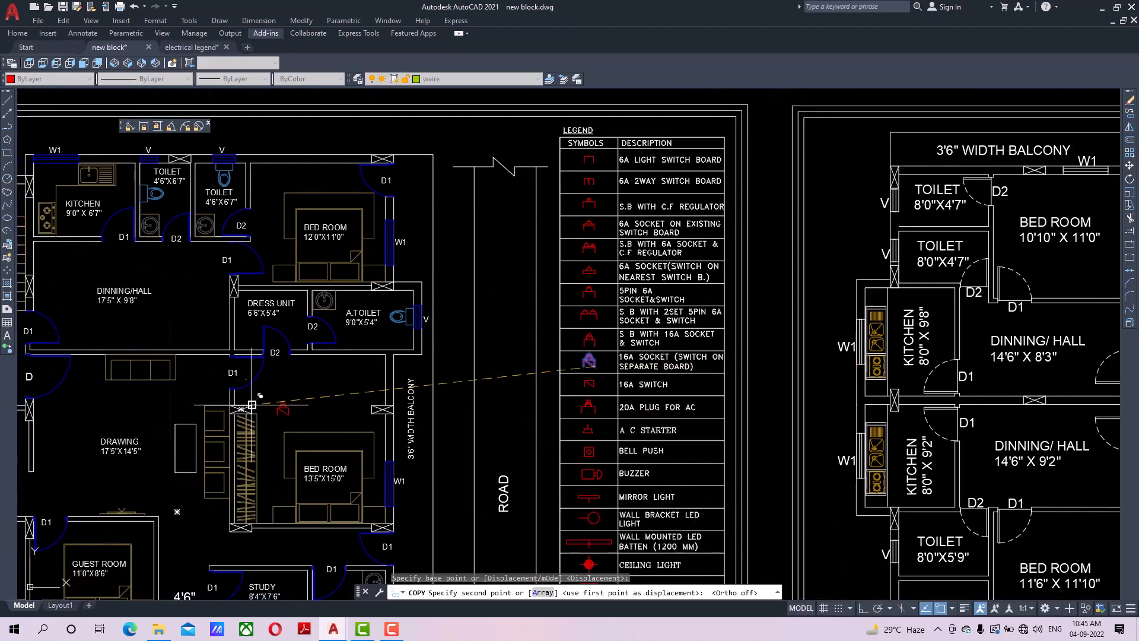
middle_click_drag(252, 405, 685, 331)
middle_click_drag(574, 306, 627, 306)
scroll(64, 310, "up", 4)
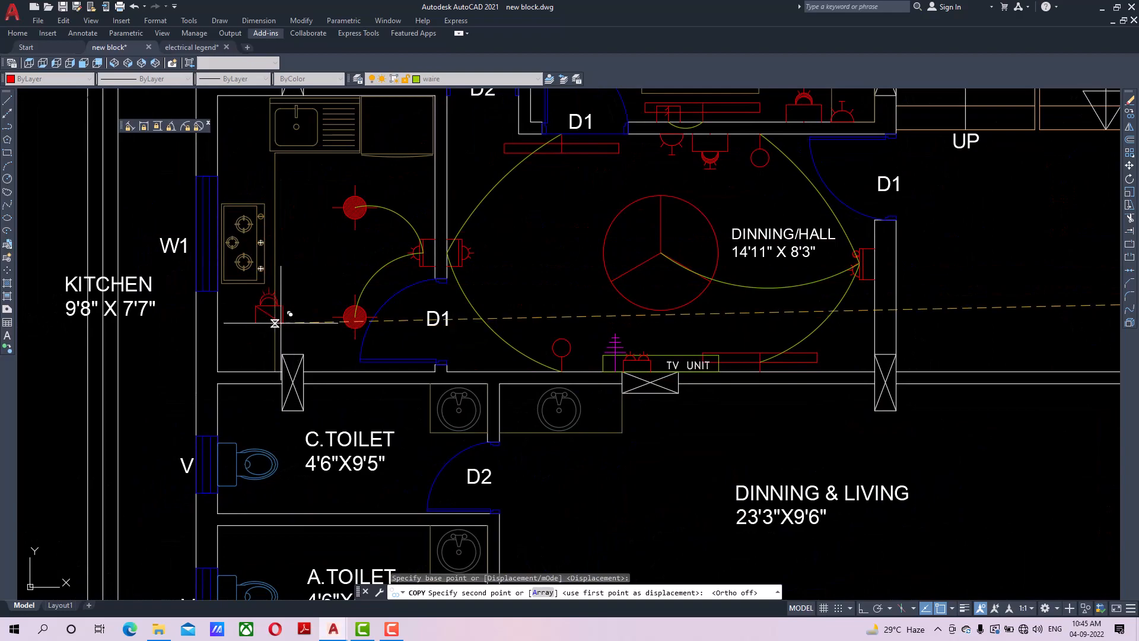
left_click(267, 317)
right_click(312, 292)
left_click(321, 298)
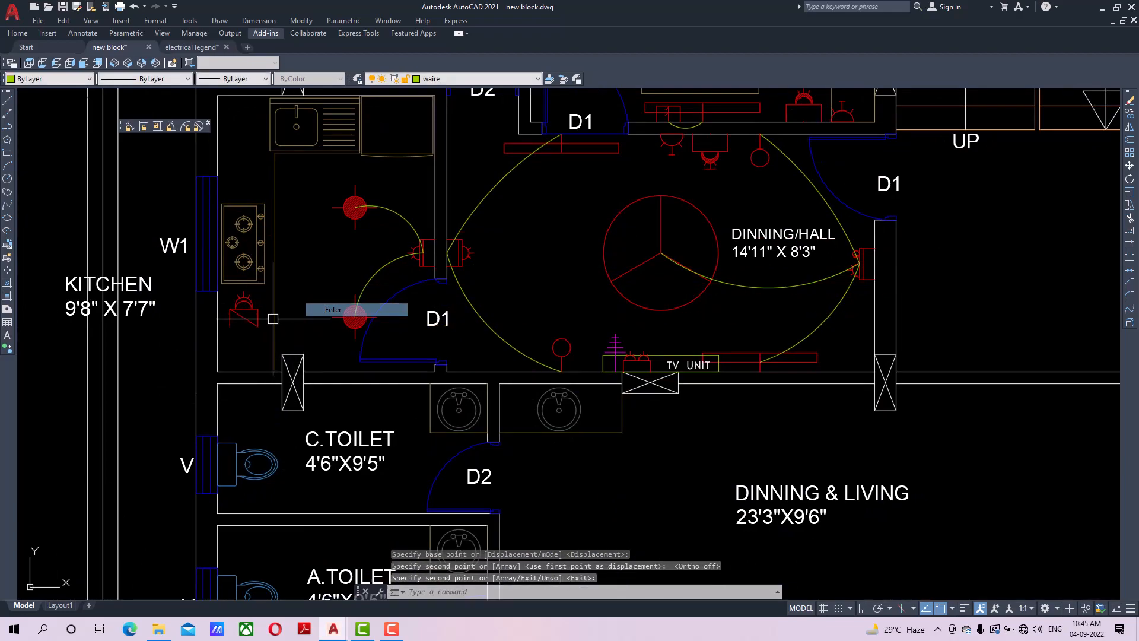
Rotate the copied 16A socket 90° clockwise with Ortho on, so that its socket side faces into the kitchen.
left_click(1129, 179)
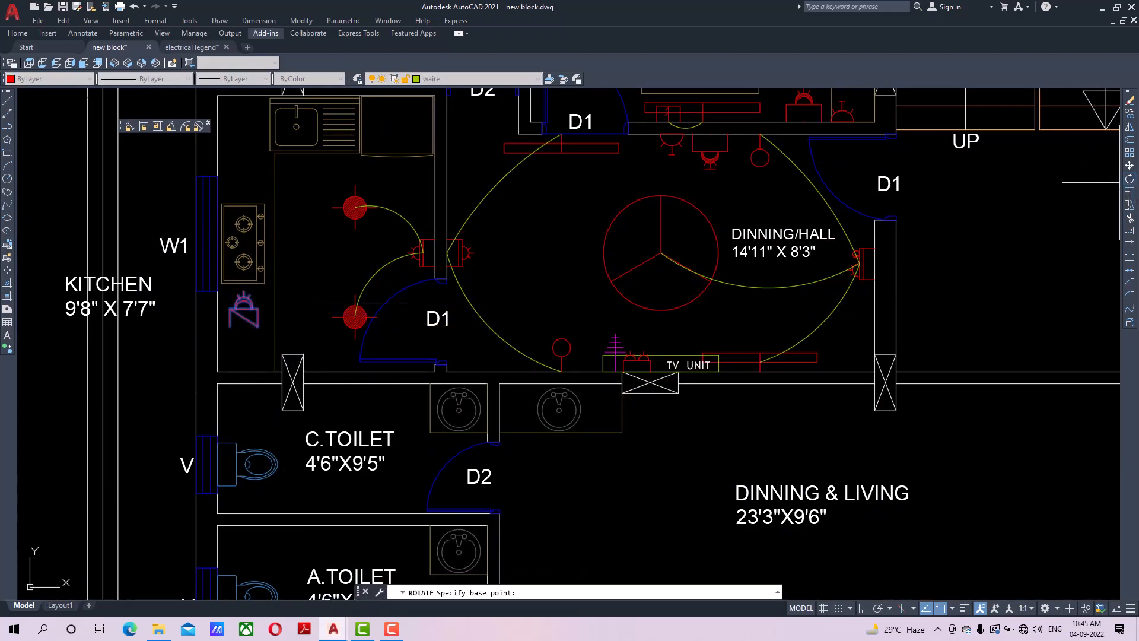
left_click(243, 329)
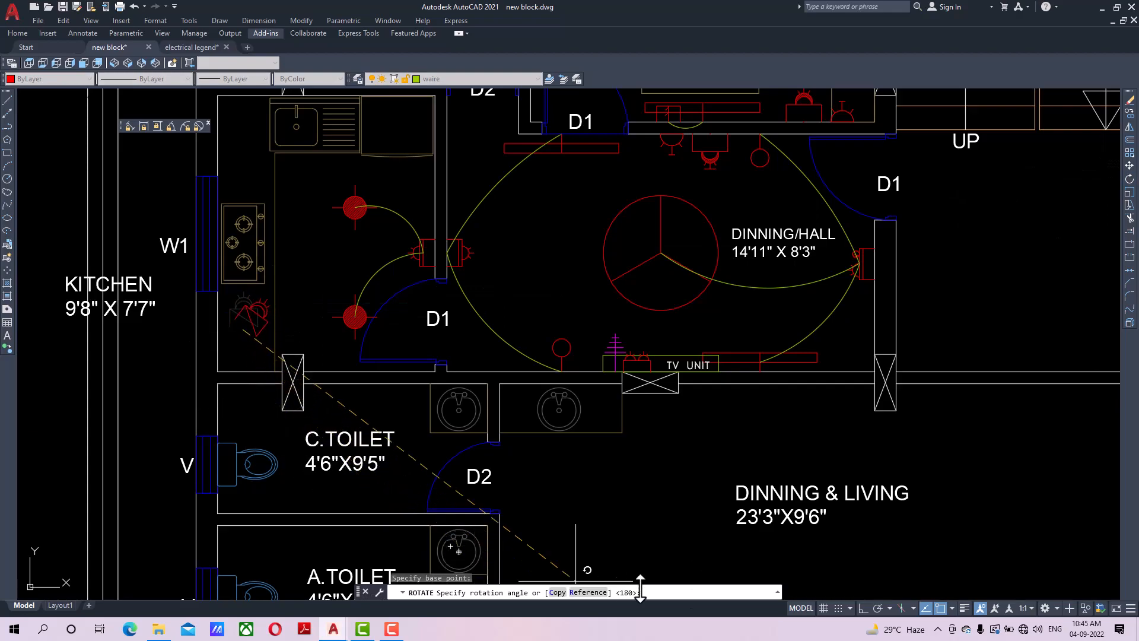
left_click(858, 609)
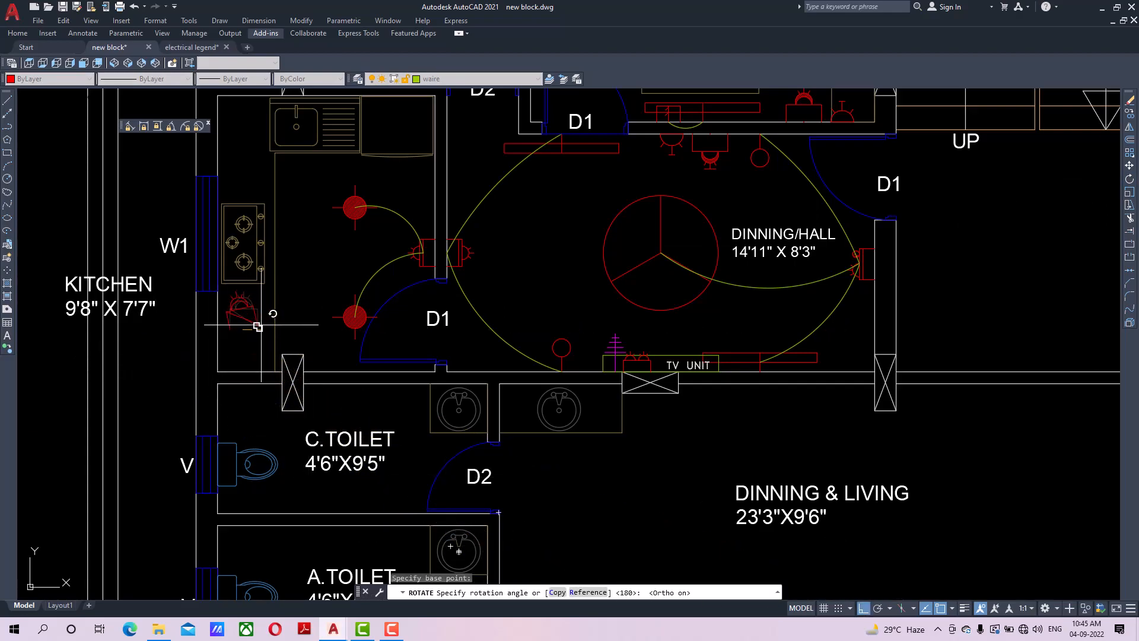
scroll(240, 355, "up", 4)
left_click(253, 353)
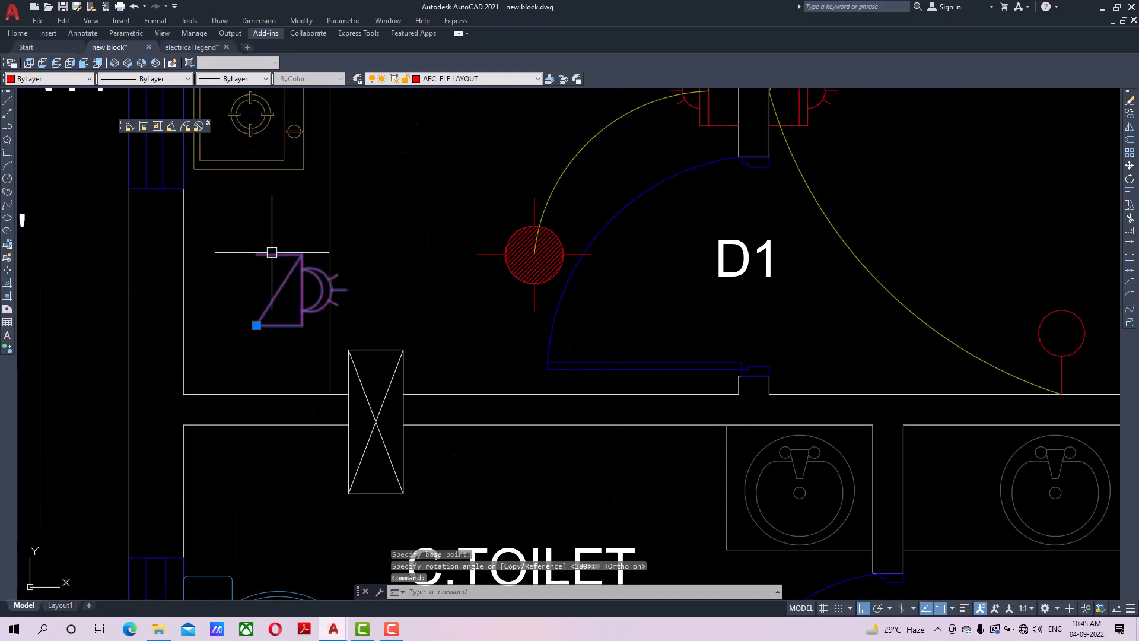
Move the rotated 16A socket below the kitchen hob.
left_click(1131, 167)
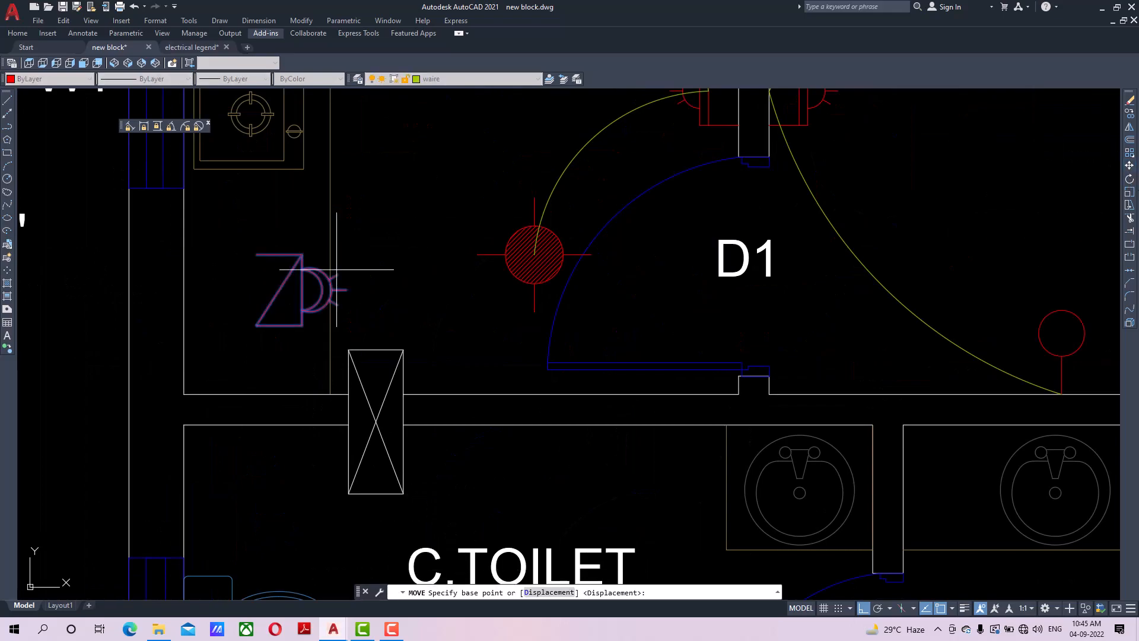
Move the socket symbol by its wall-side corner to the kitchen's lower-left inner wall corner.
left_click(256, 325)
left_click(184, 394)
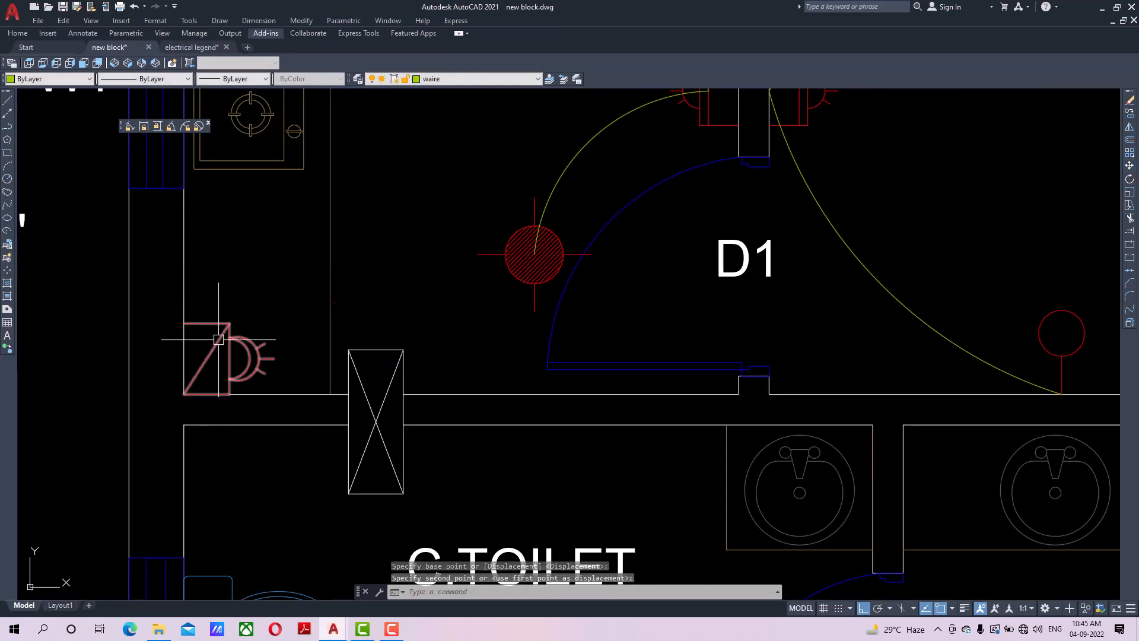
Try to move the kitchen corner socket symbol straight up along the wall by 1, and undo that move.
left_click(221, 332)
left_click(1129, 166)
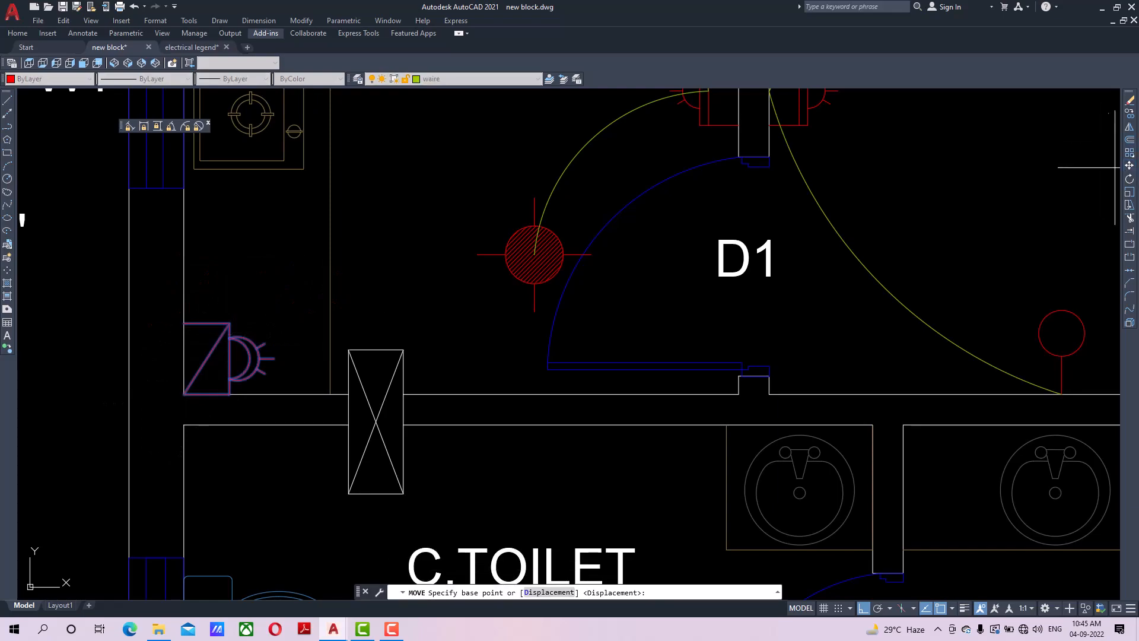
left_click(296, 364)
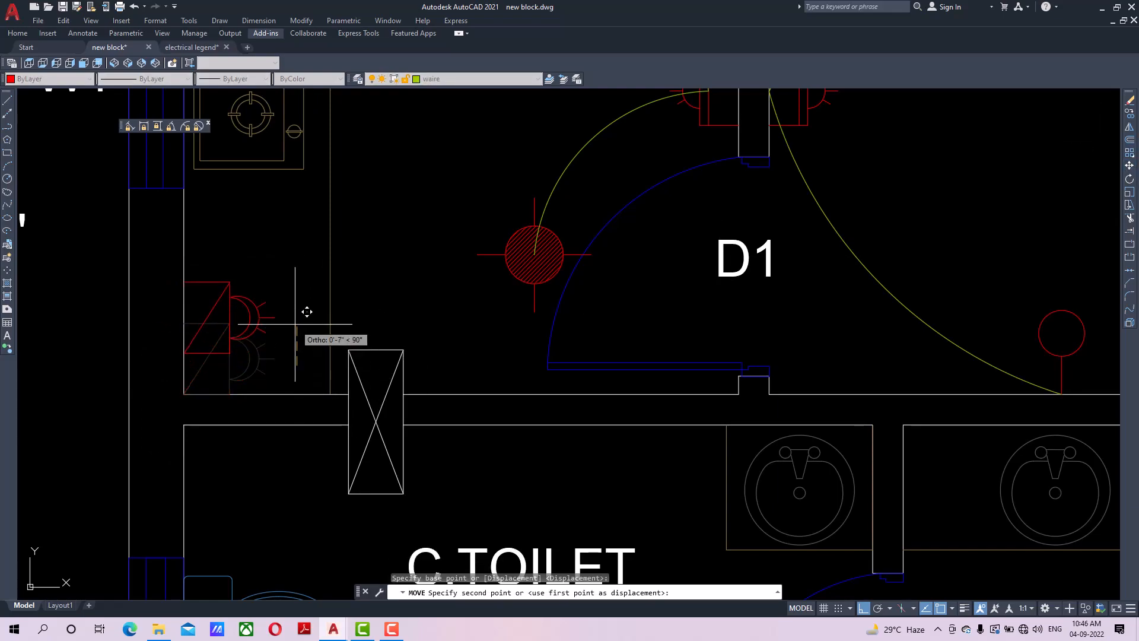
type("1")
key("Return")
key("ctrl+z")
Move the kitchen corner socket symbol 1' straight up along the window wall.
left_click(279, 324)
left_click(256, 346)
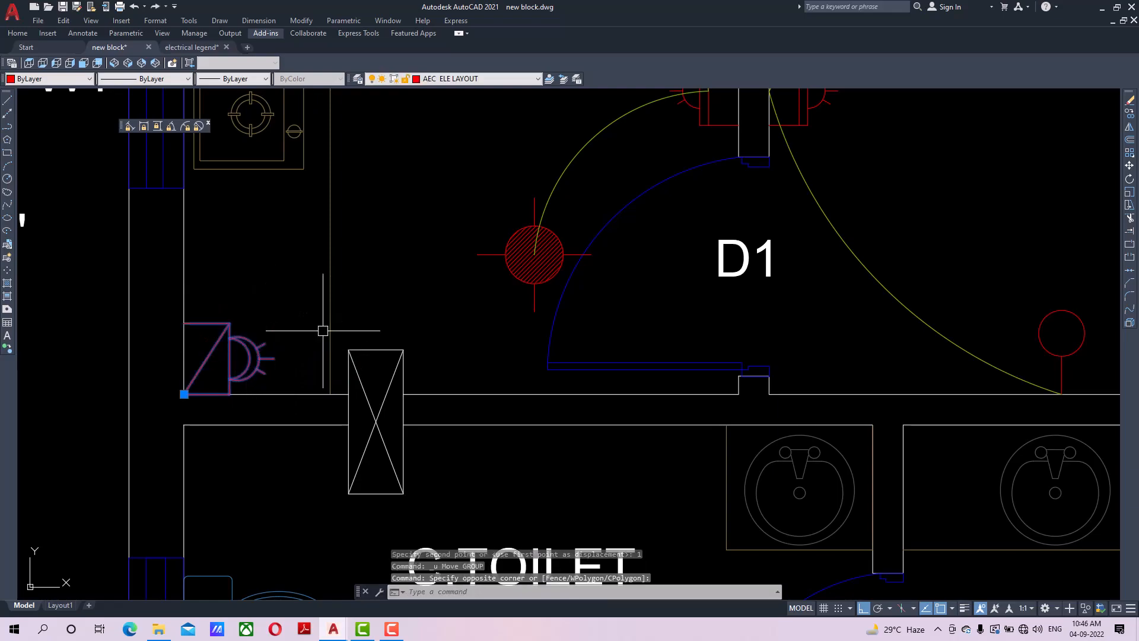
left_click(1130, 166)
left_click(429, 298)
type("1")
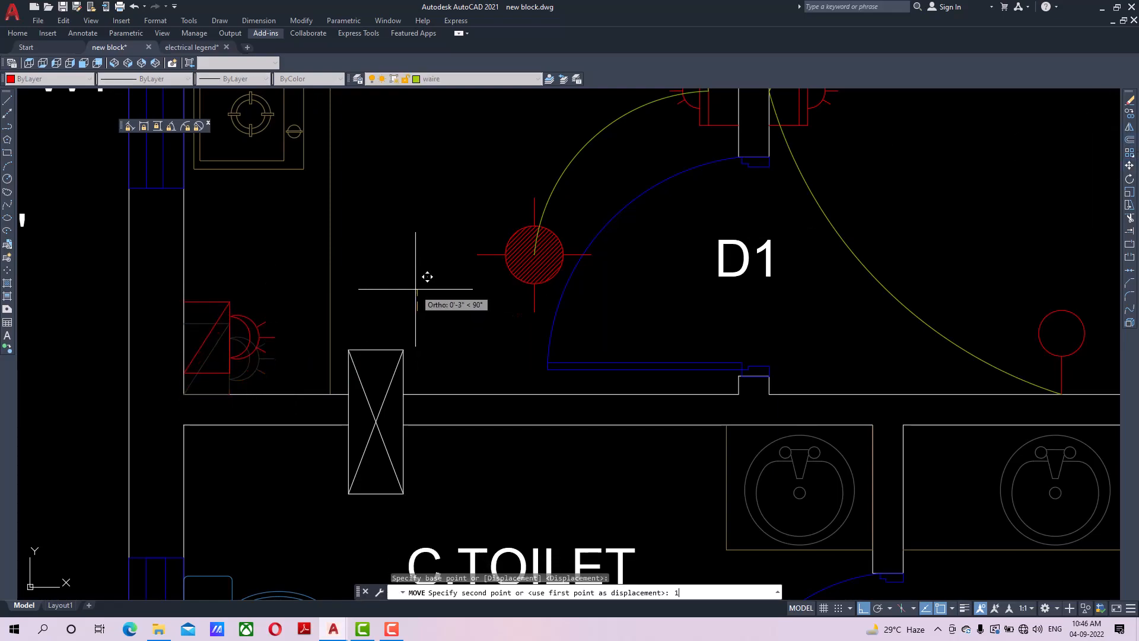
type("'")
key("Return")
scroll(409, 283, "down", 3)
middle_click_drag(346, 345, 338, 376)
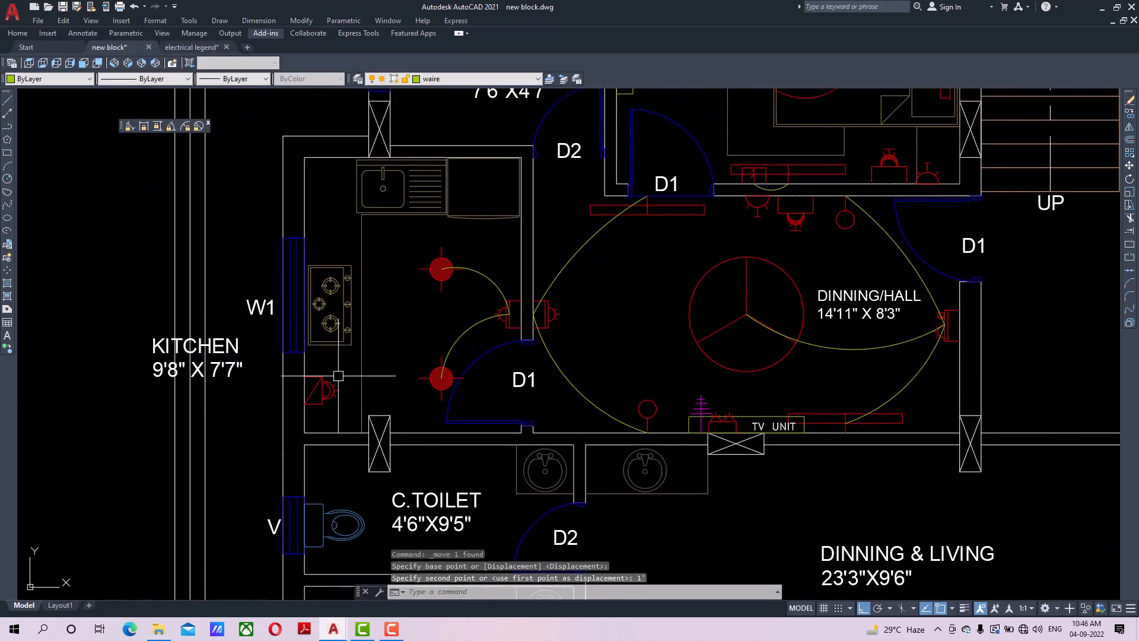
Mirror the kitchen socket symbol about a horizontal line through the middle of window W1, keeping the original.
left_click(327, 384)
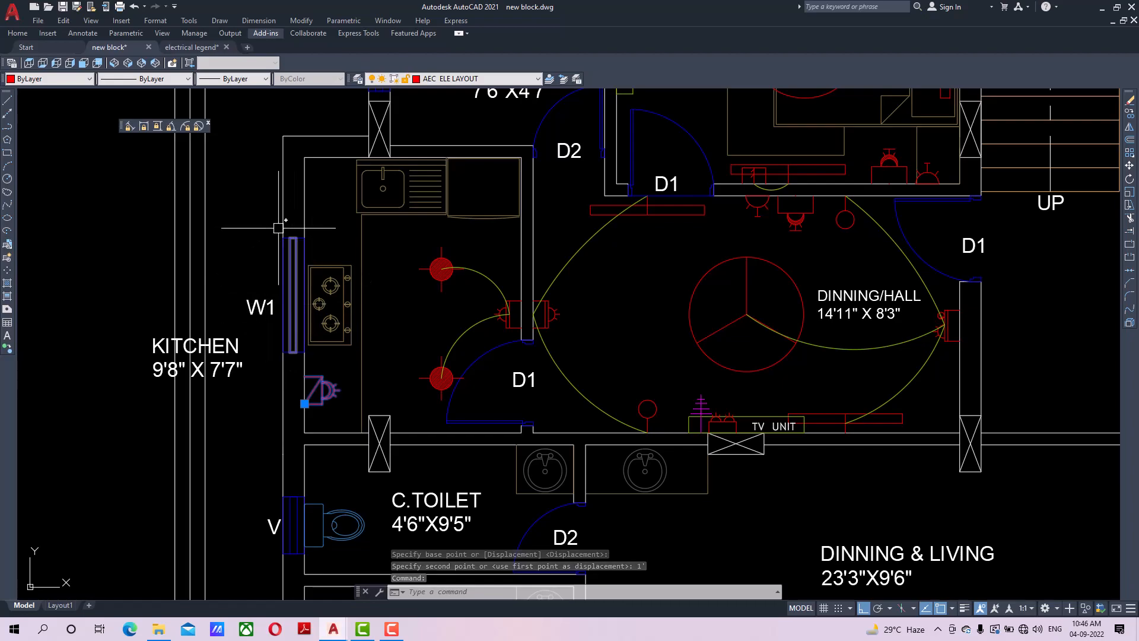
left_click(1131, 127)
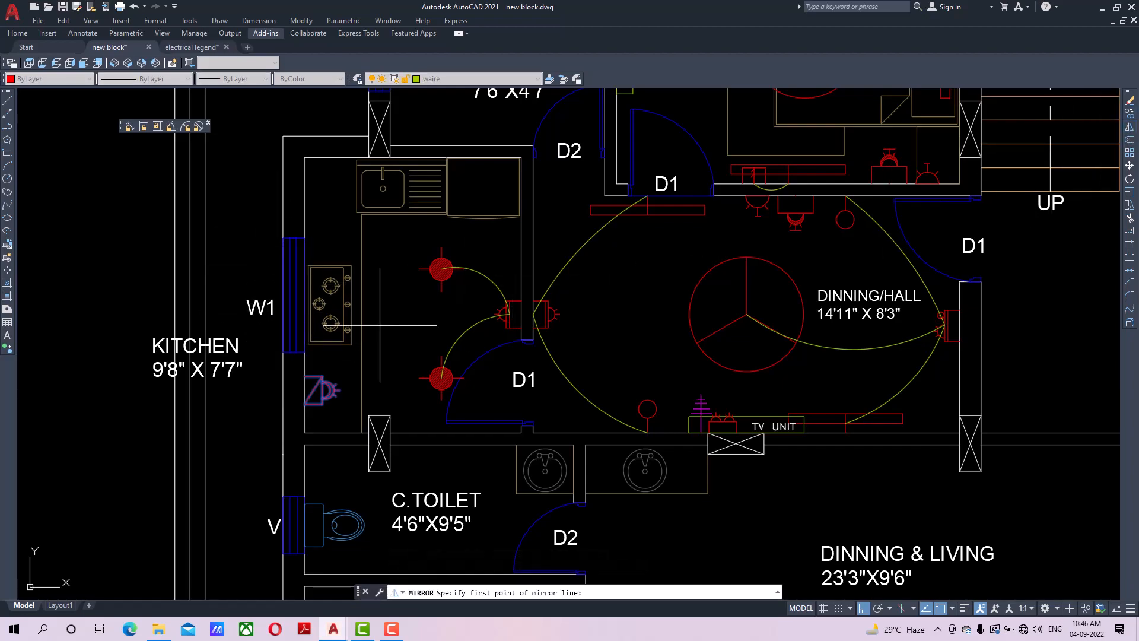
left_click(291, 294)
left_click(223, 294)
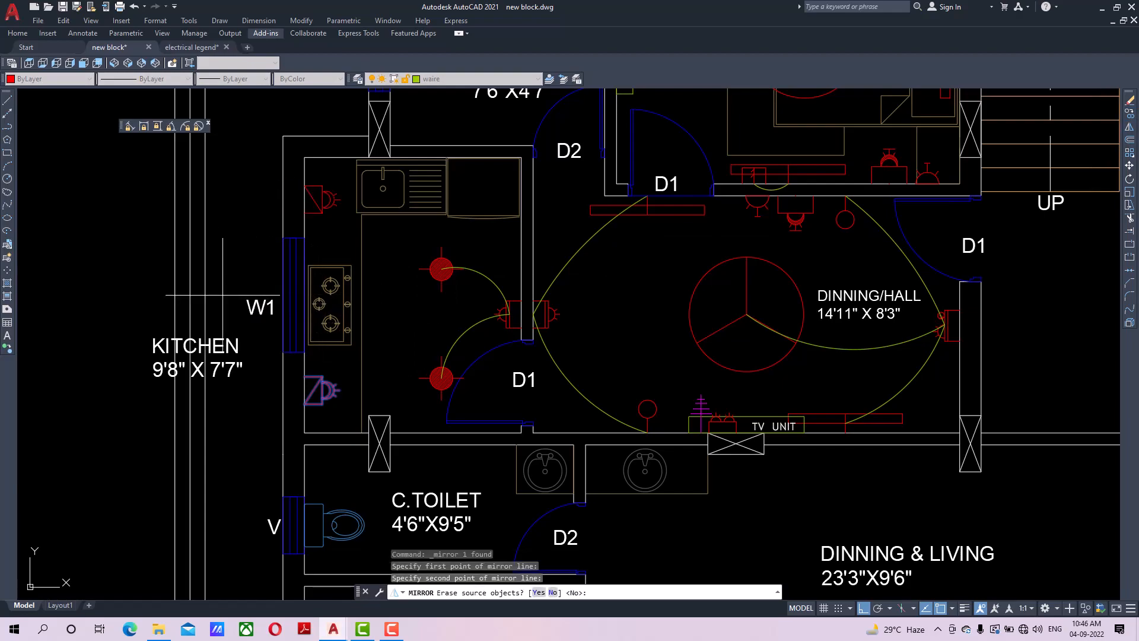
key("Return")
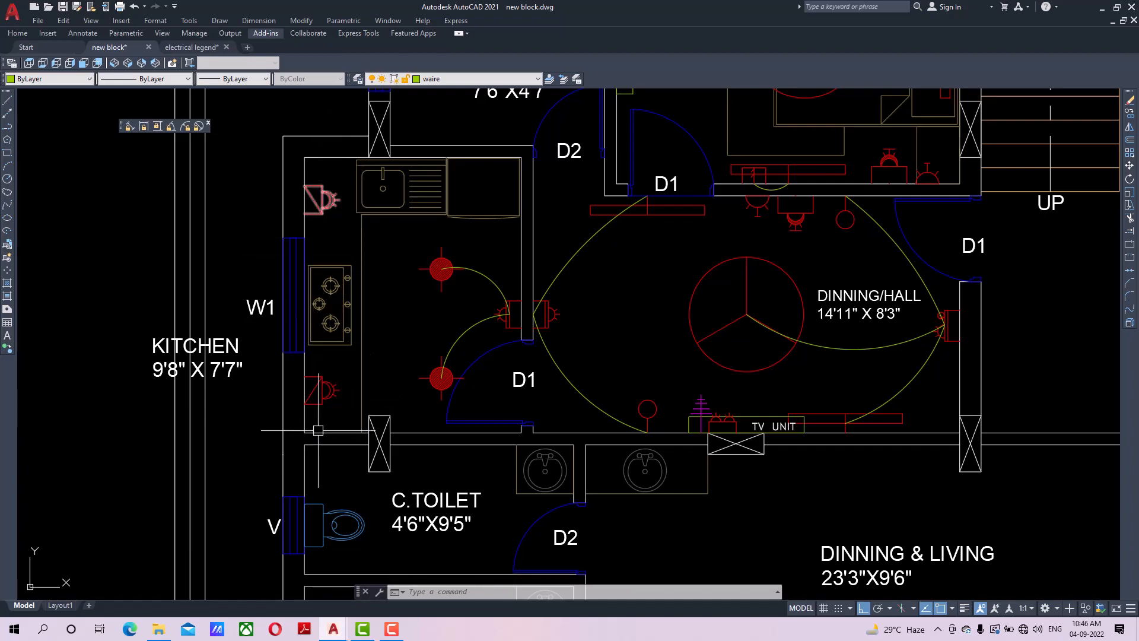
Copy the circle-and-stem light symbol from the dining hall's lower wall to the kitchen's lower wall, between the column and door D1.
scroll(318, 430, "down", 2)
scroll(321, 295, "up", 2)
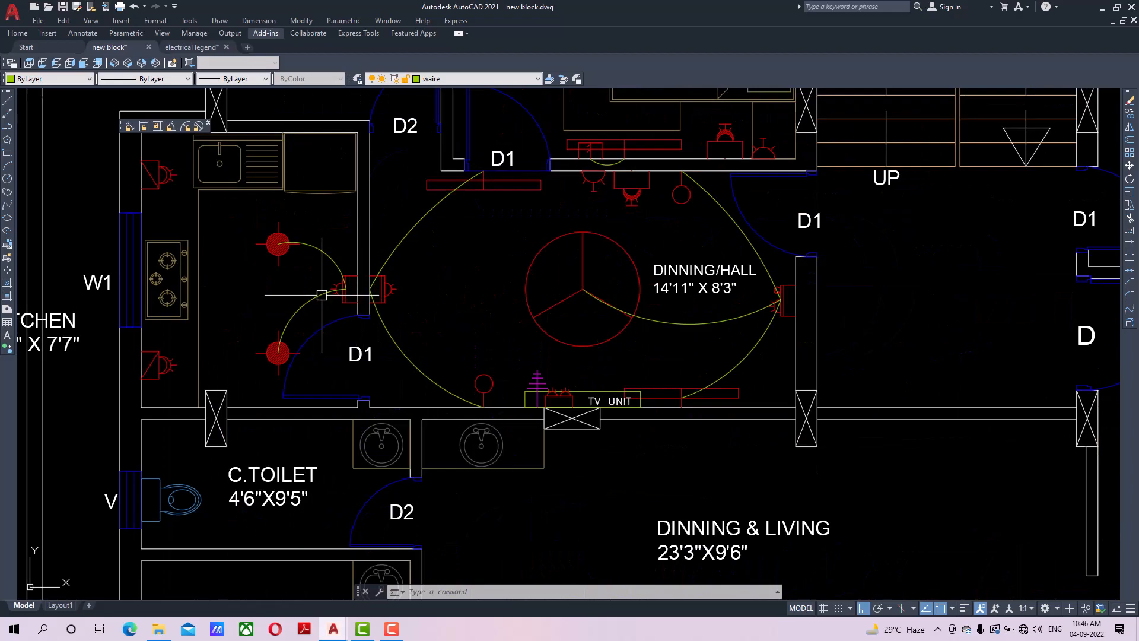
middle_click_drag(322, 295, 390, 281)
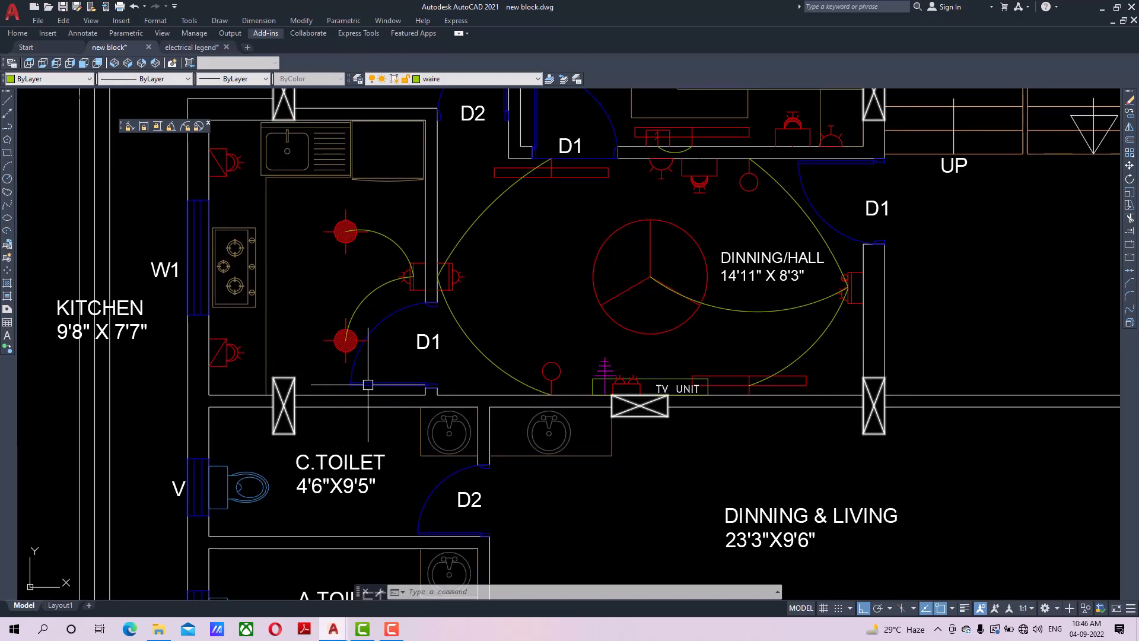
left_click(552, 376)
left_click(1130, 114)
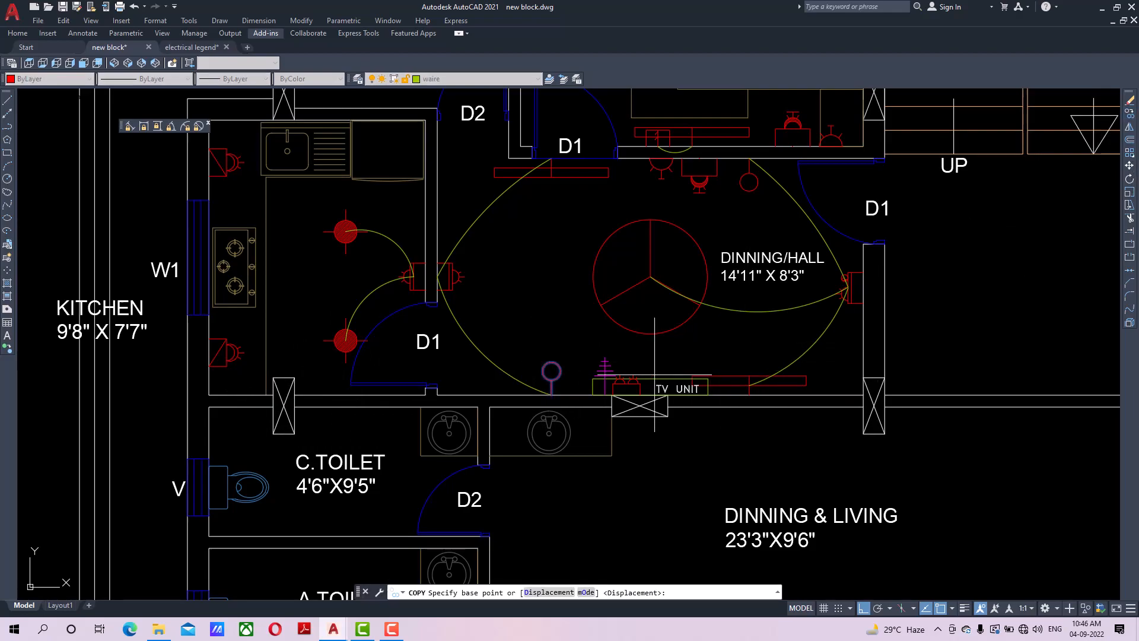
left_click(552, 395)
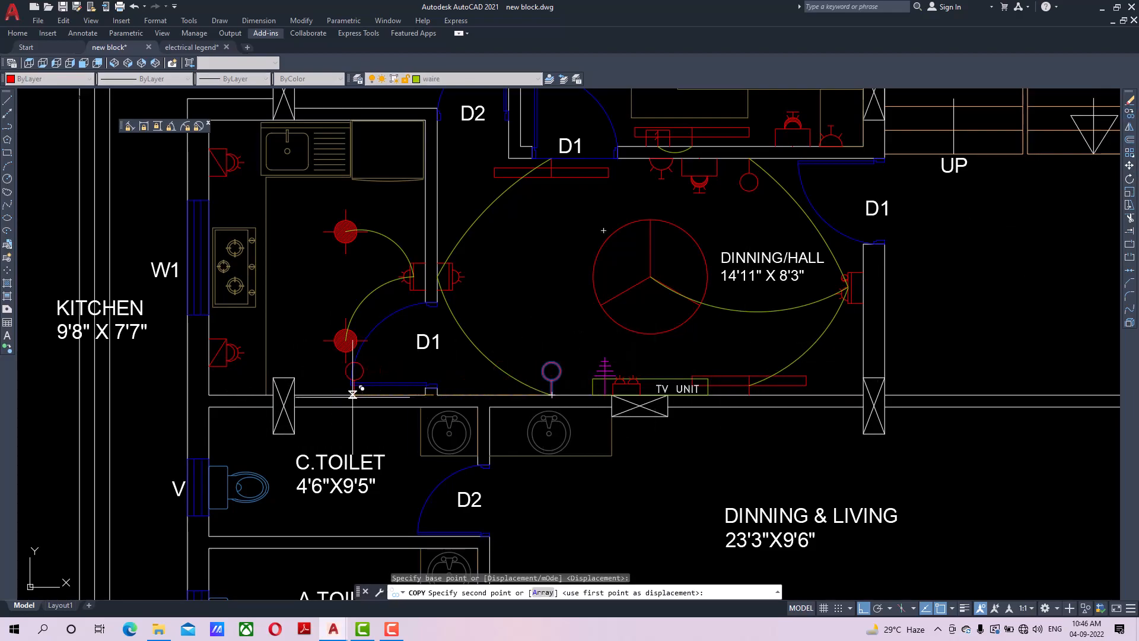
left_click(319, 394)
right_click(368, 332)
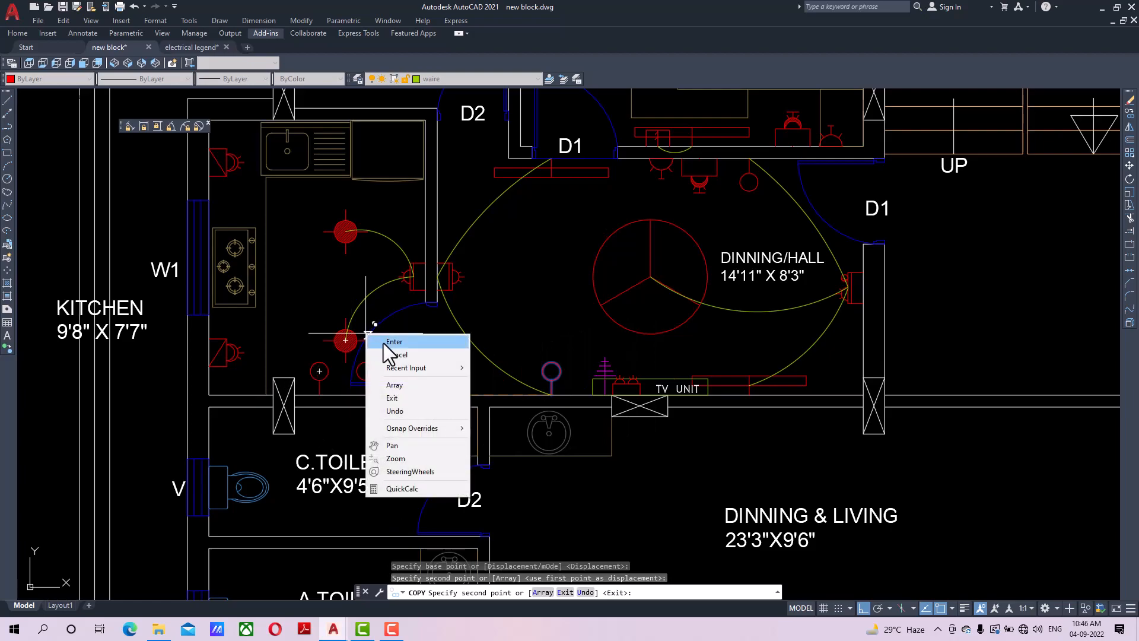
left_click(382, 340)
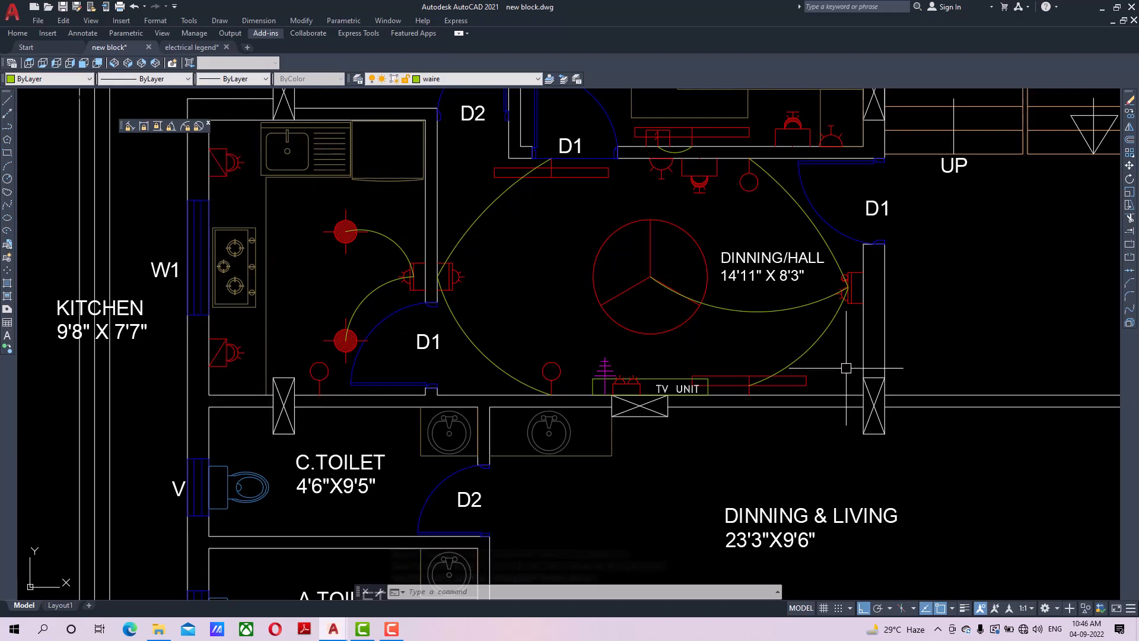
Copy the kitchen's circle-and-stem light symbol onto the wall shared with the dining hall, above the switchboard, with Ortho off.
middle_click_drag(446, 219, 458, 442)
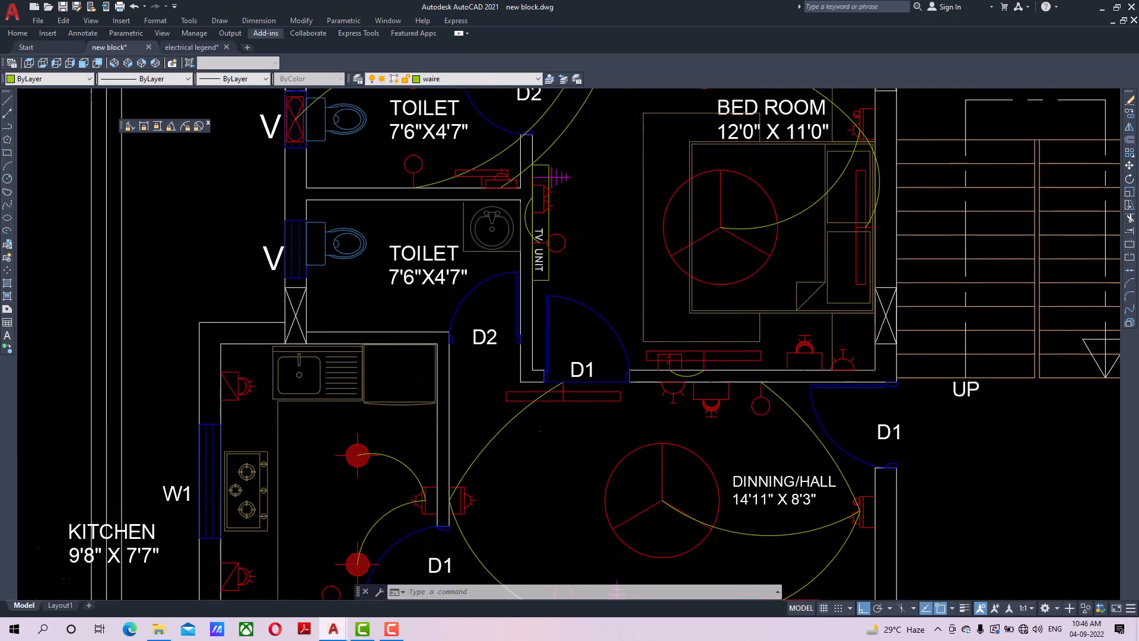
middle_click_drag(569, 348, 566, 267)
middle_click_drag(557, 445, 561, 321)
scroll(363, 399, "up", 2)
left_click(346, 397)
left_click(1129, 113)
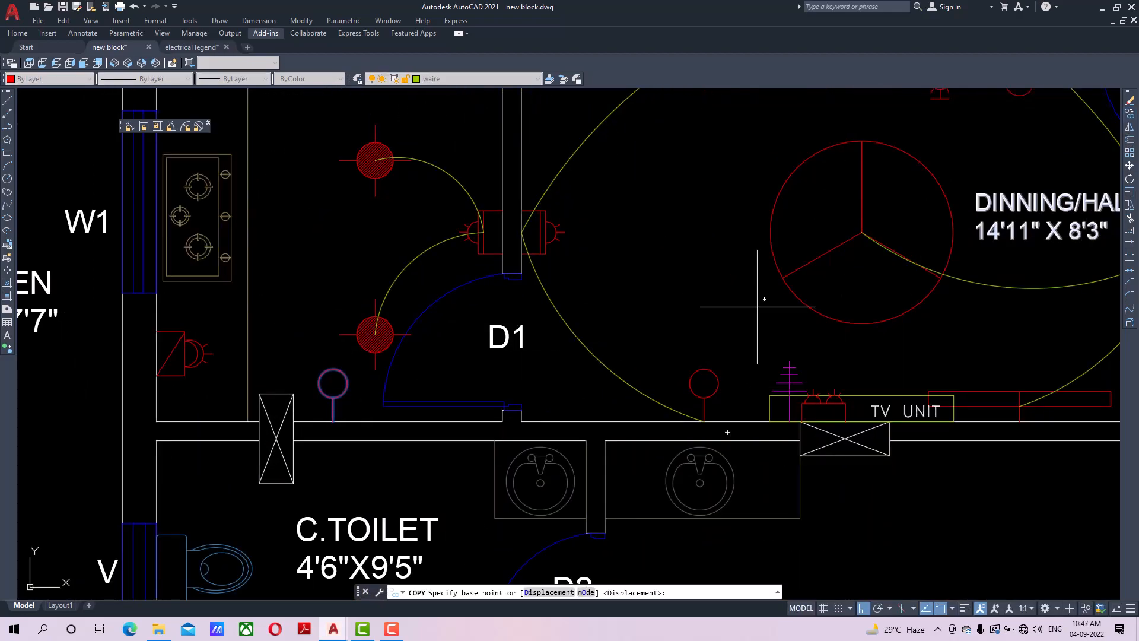
left_click(334, 421)
middle_click_drag(392, 282, 393, 410)
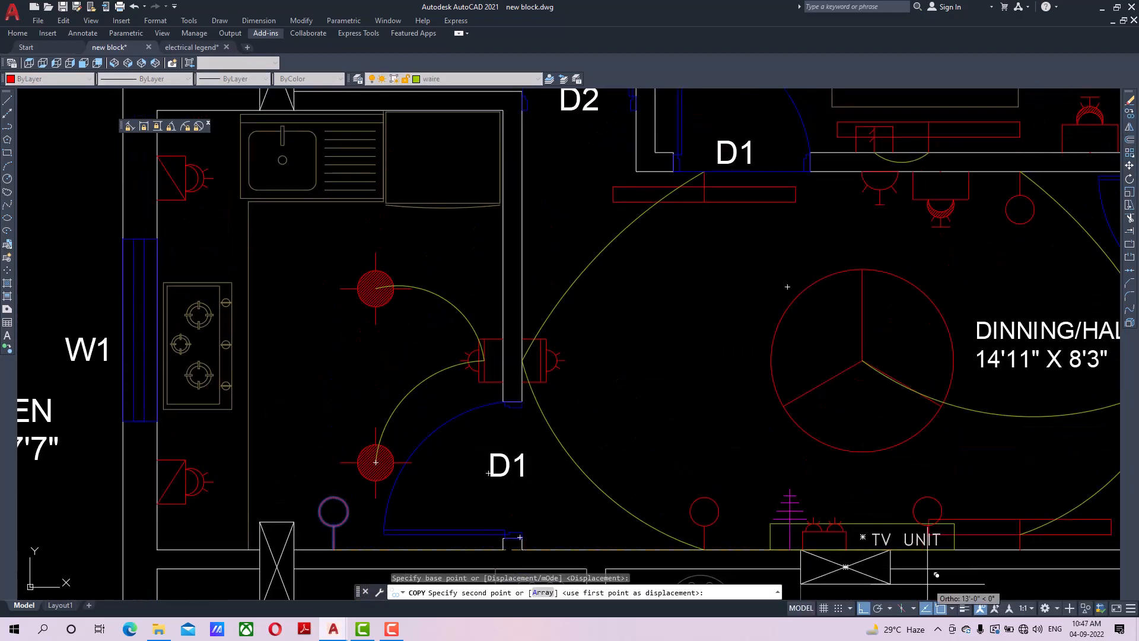
left_click(863, 609)
scroll(564, 291, "up", 5)
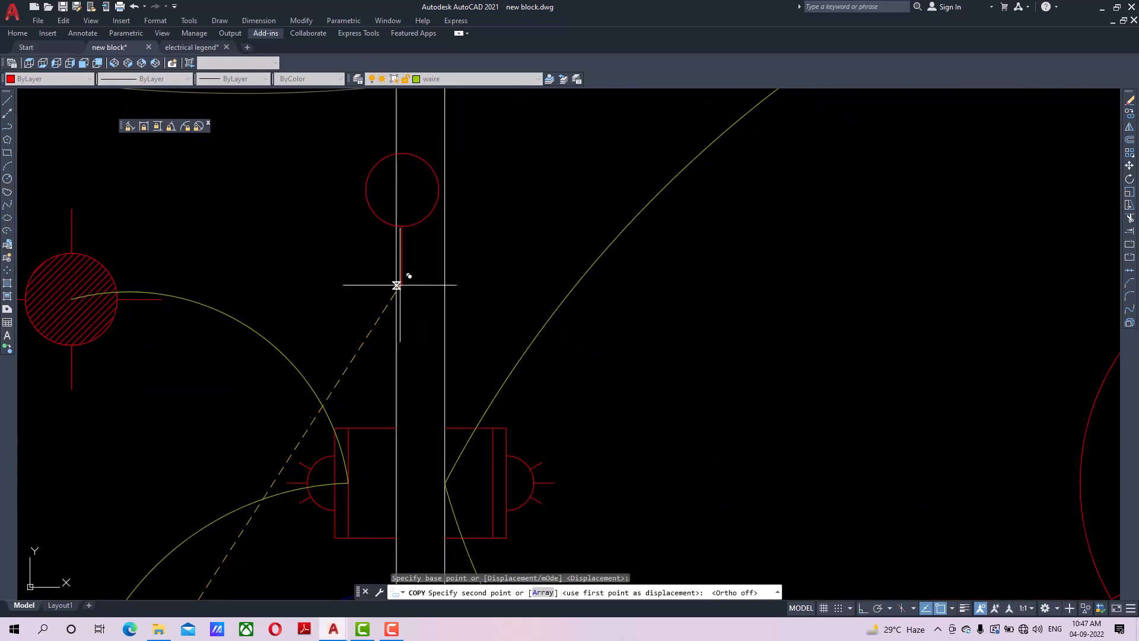
left_click(396, 264)
right_click(484, 248)
left_click(524, 255)
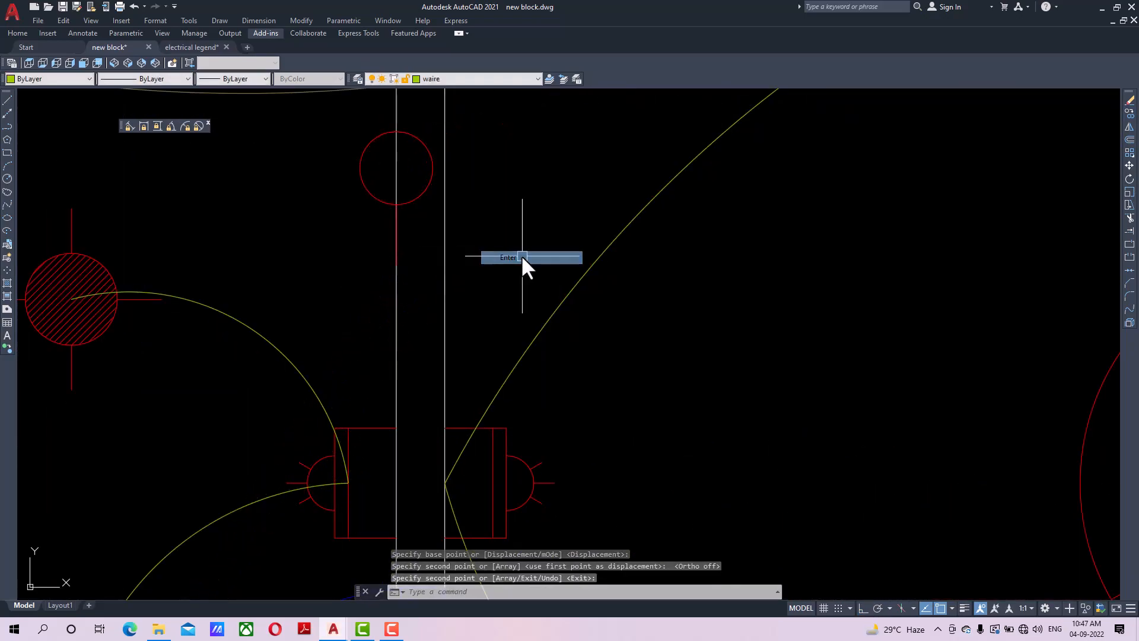
Rotate the copied light symbol about its stem end with Ortho on so it points horizontally into the kitchen.
scroll(622, 307, "down", 4)
left_click(570, 259)
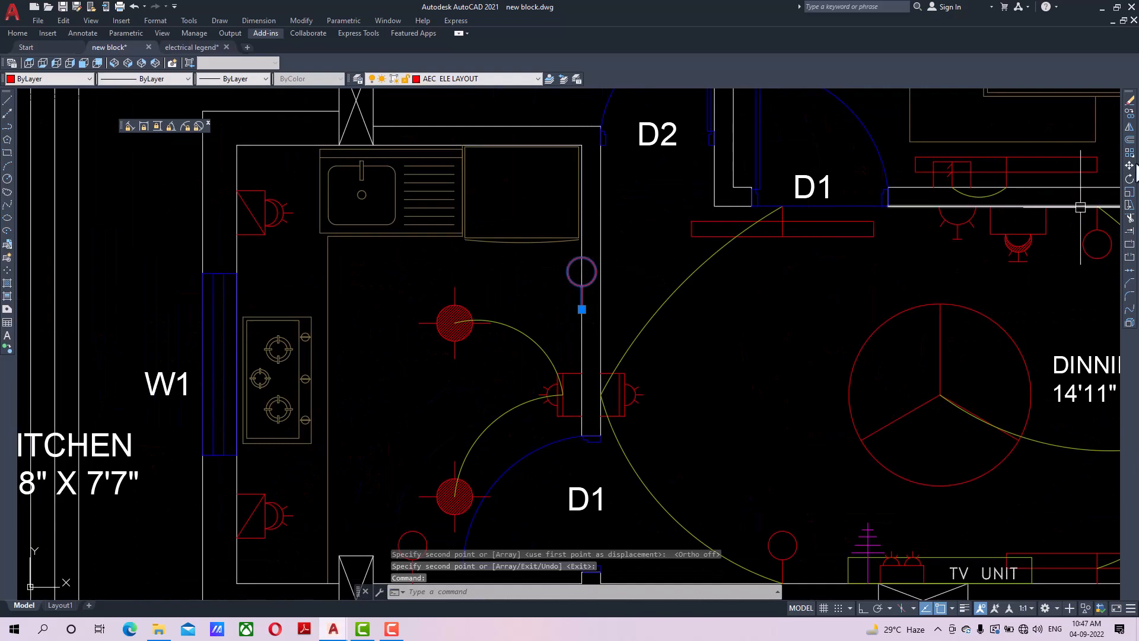
left_click(1131, 179)
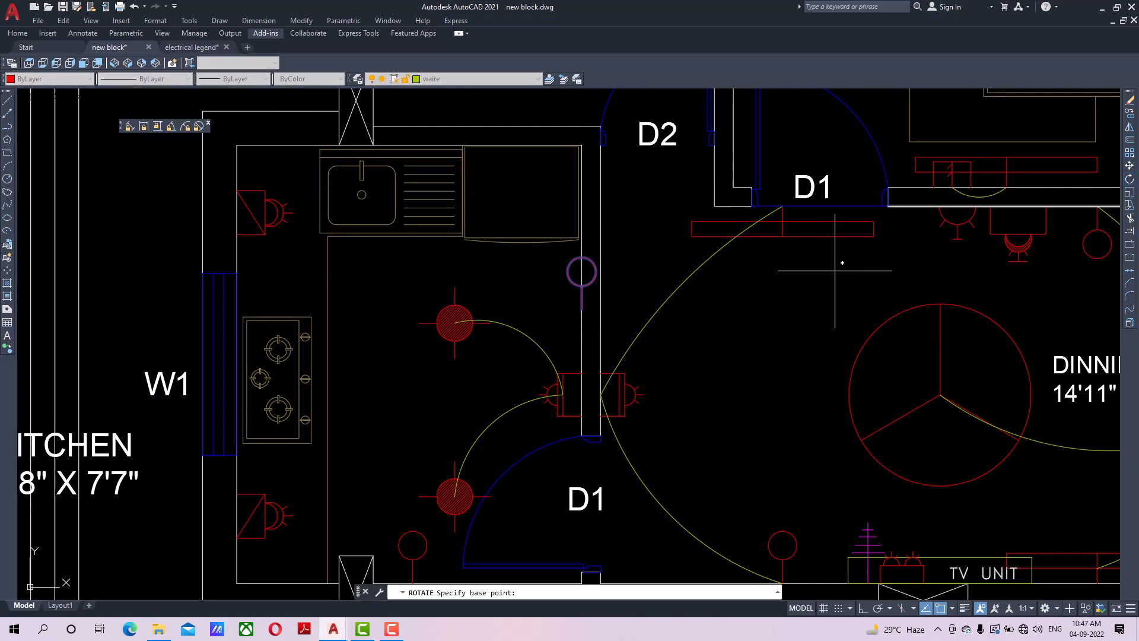
left_click(583, 308)
left_click(864, 609)
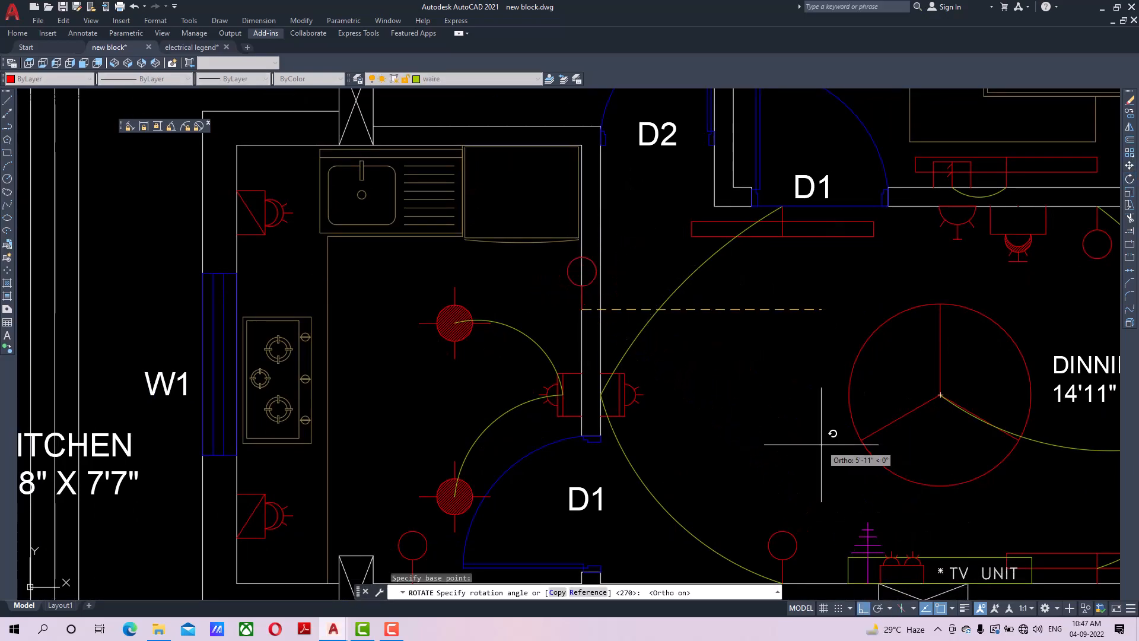
left_click(631, 273)
Draw a three-point wiring arc from the kitchen switchboard to the stem of the light symbol above it.
scroll(647, 285, "down", 3)
scroll(656, 295, "up", 4)
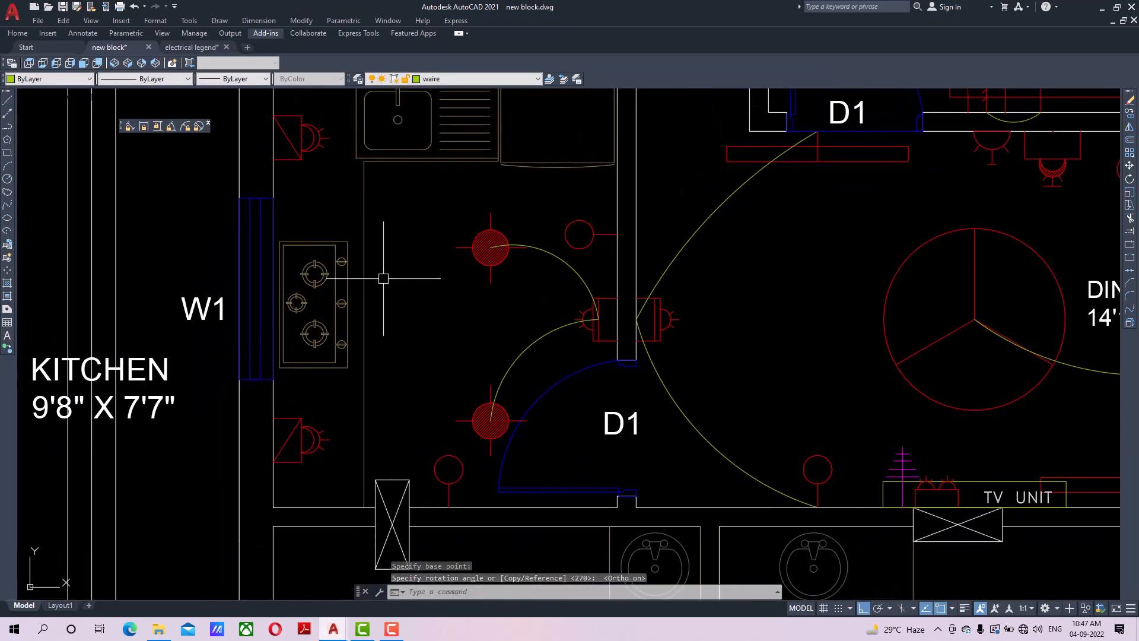
left_click(7, 166)
scroll(617, 308, "up", 4)
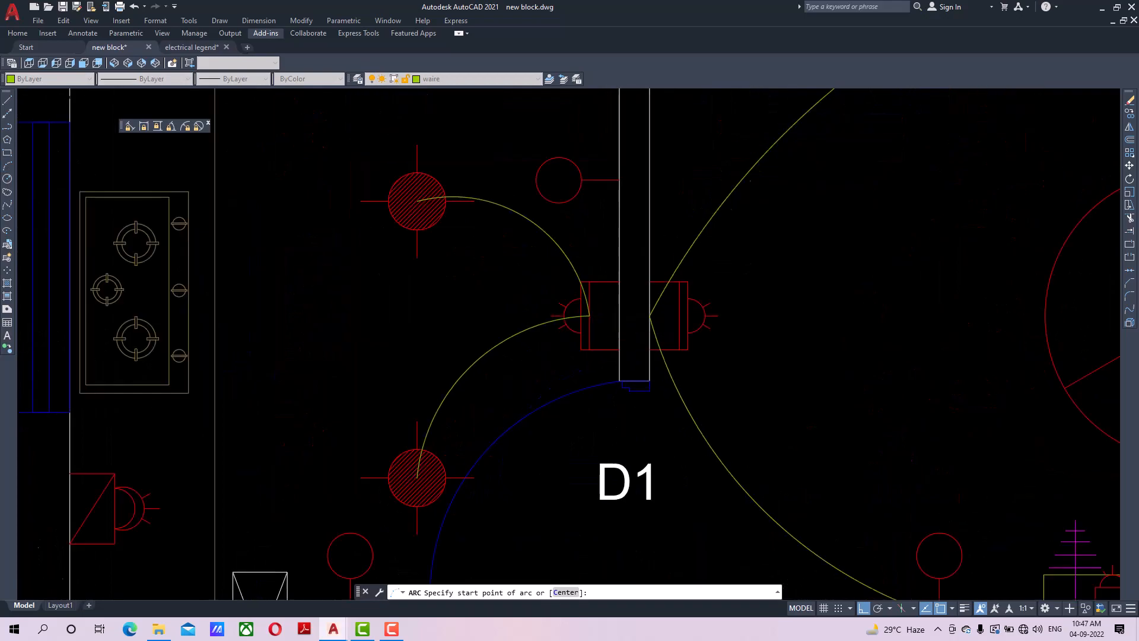
left_click(599, 320)
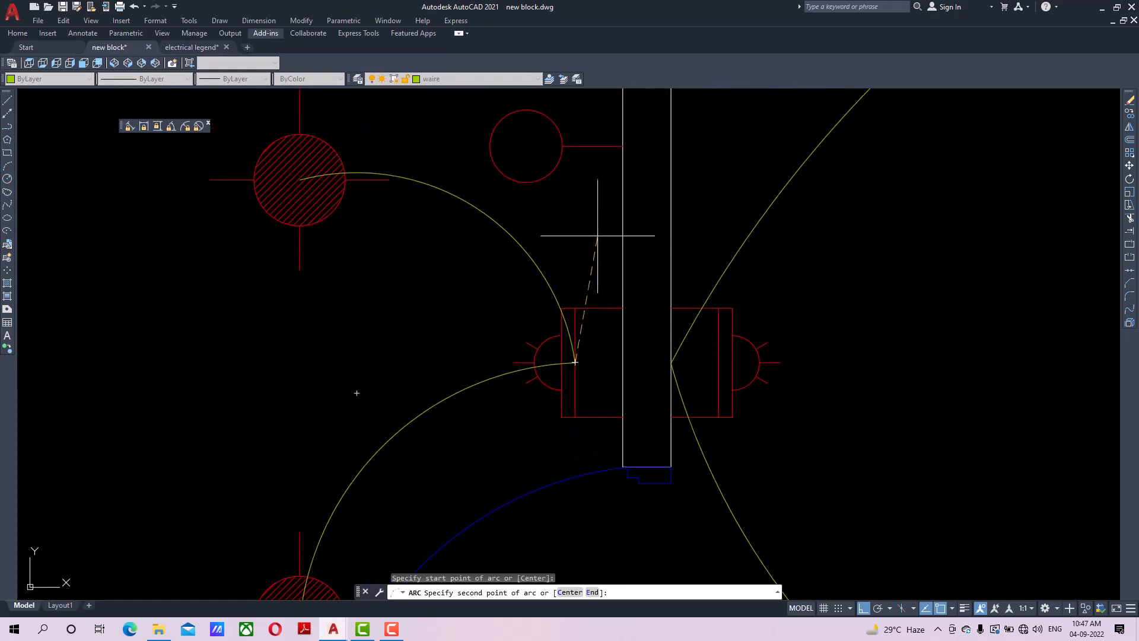
left_click(596, 256)
left_click(593, 145)
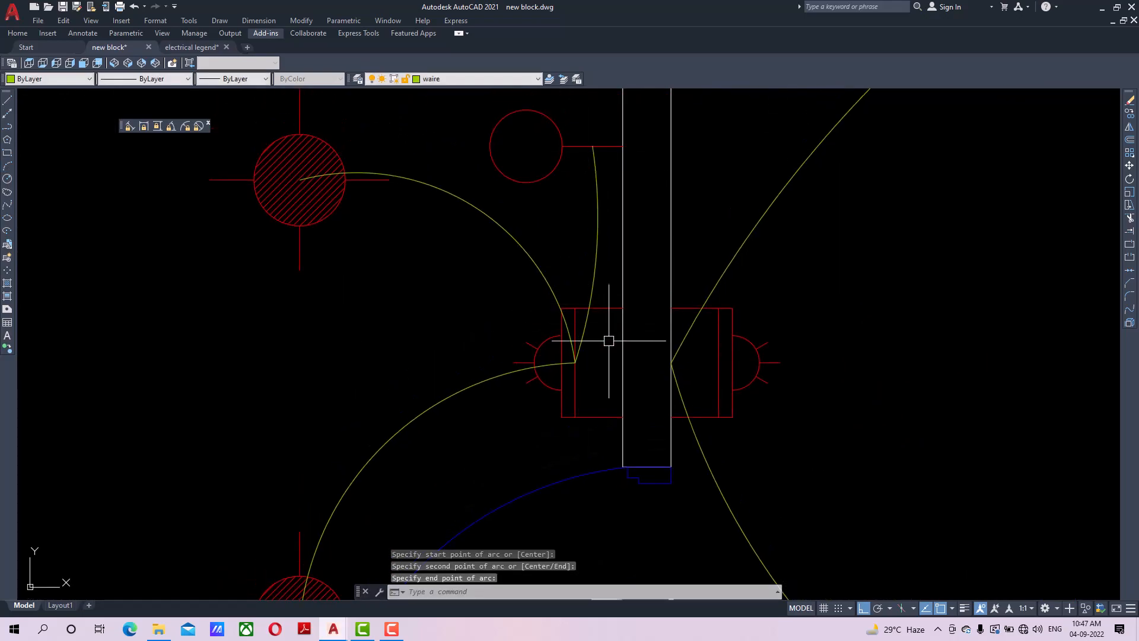
Draw a three-point wiring arc from the kitchen switchboard to the light symbol on the kitchen's lower wall, and save the drawing.
middle_click_drag(610, 338, 623, 244)
key("Return")
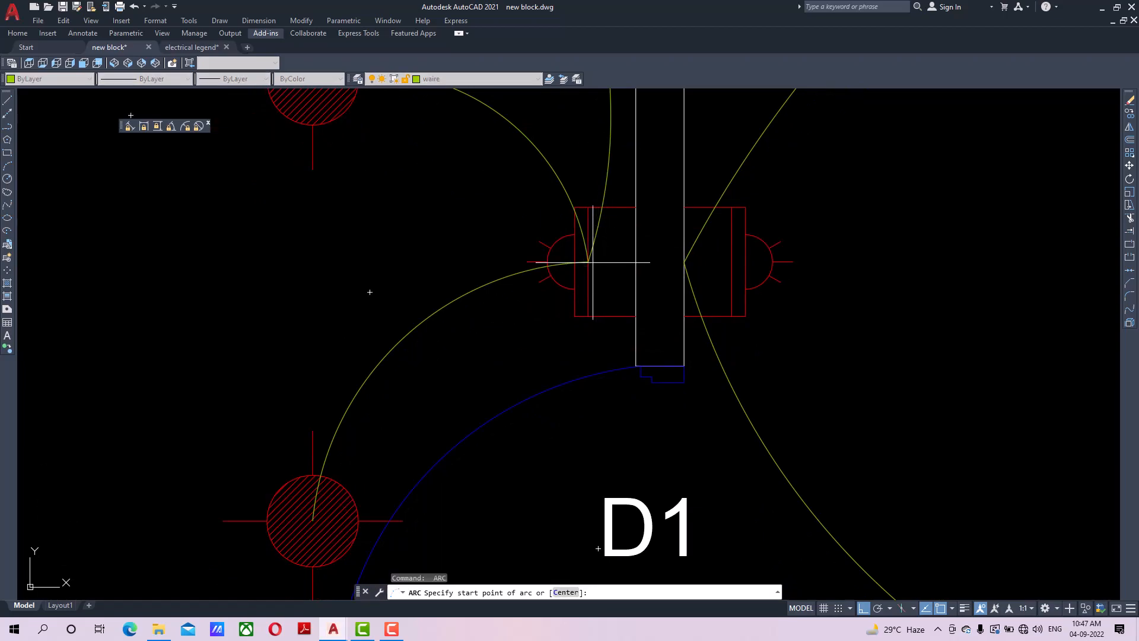
left_click(593, 261)
scroll(593, 262, "down", 5)
scroll(593, 278, "up", 2)
left_click(578, 309)
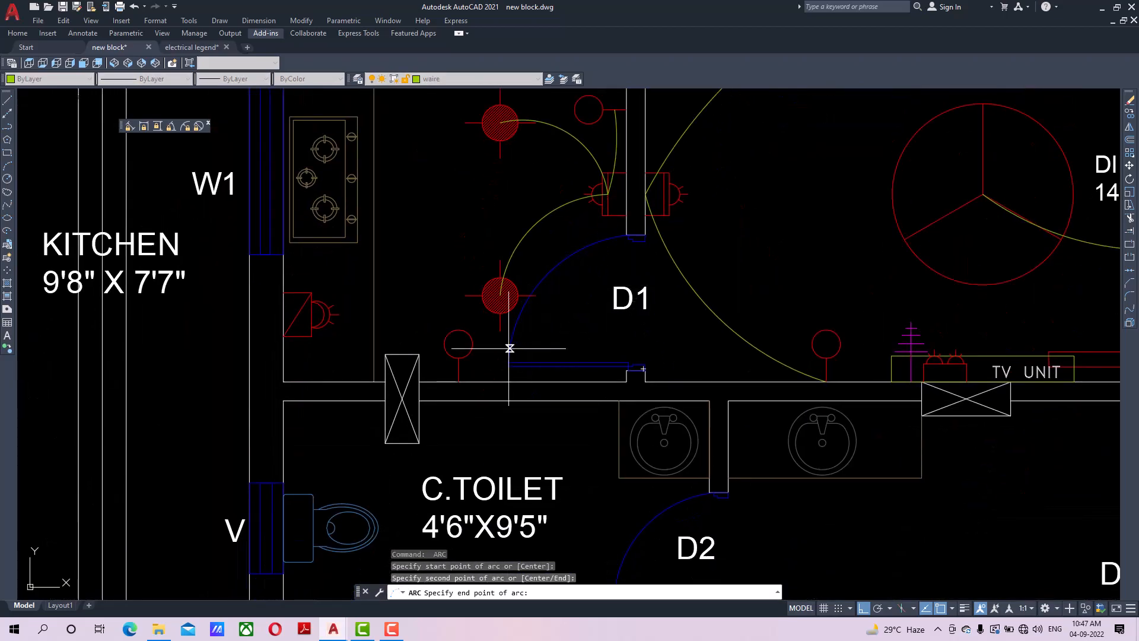
left_click(458, 381)
scroll(544, 342, "down", 2)
middle_click_drag(588, 338, 576, 366)
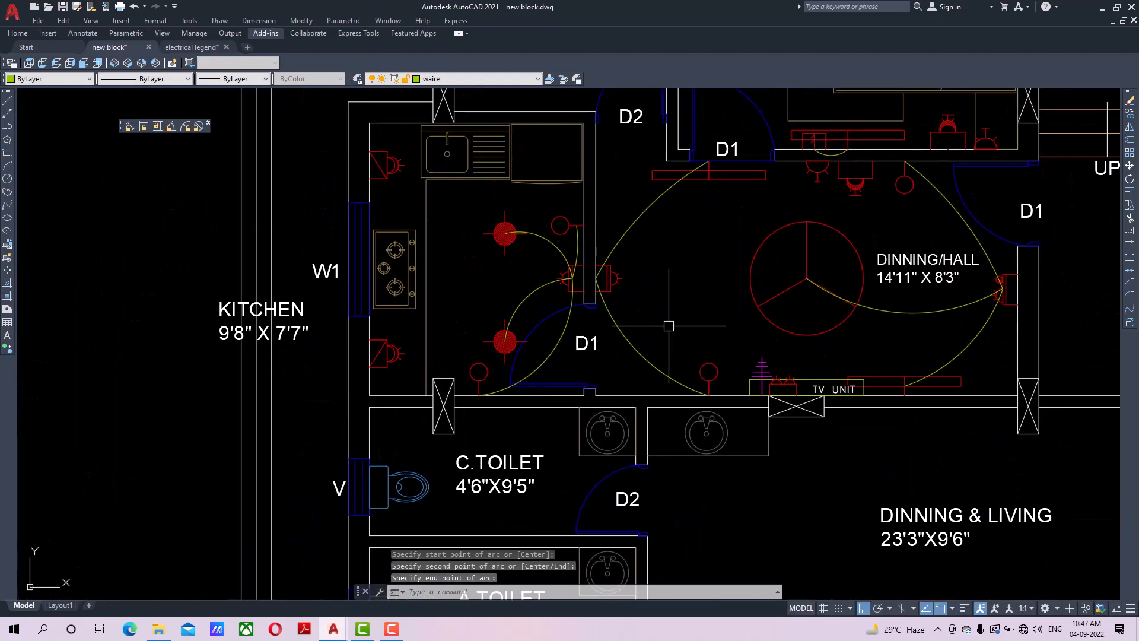
key("ctrl+s")
middle_click_drag(751, 304, 587, 350)
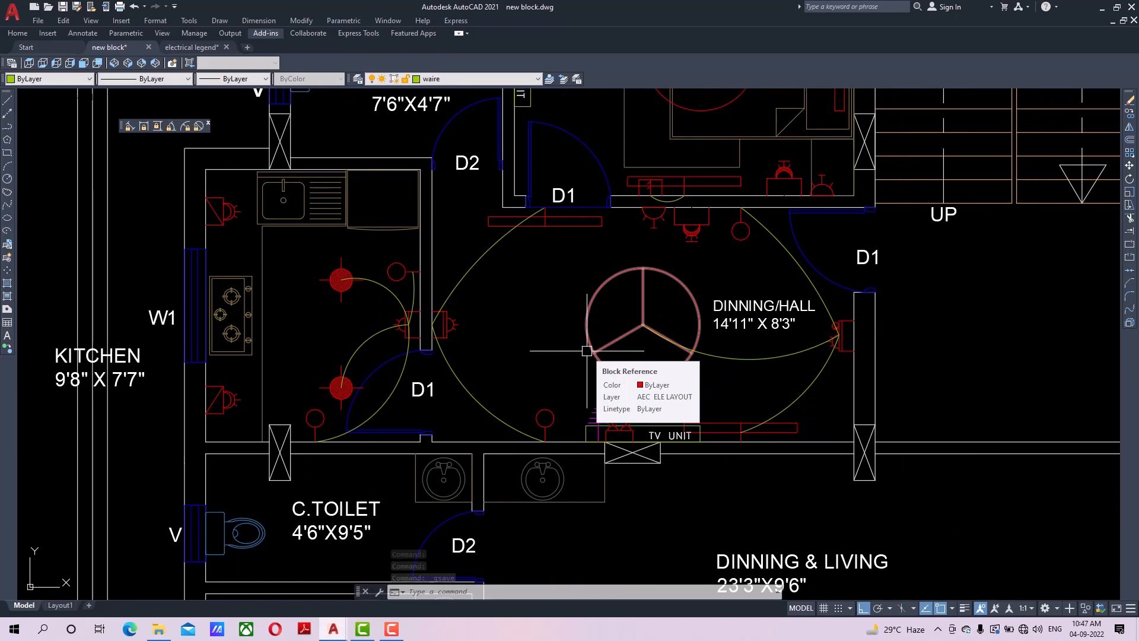
scroll(587, 351, "down", 2)
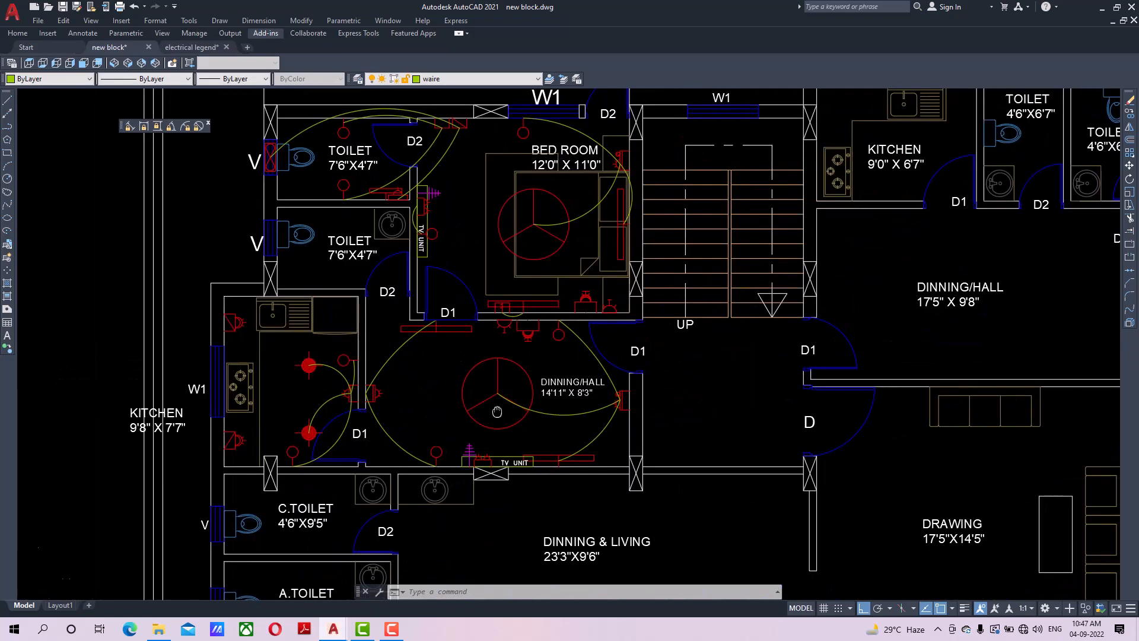
middle_click_drag(500, 368, 476, 395)
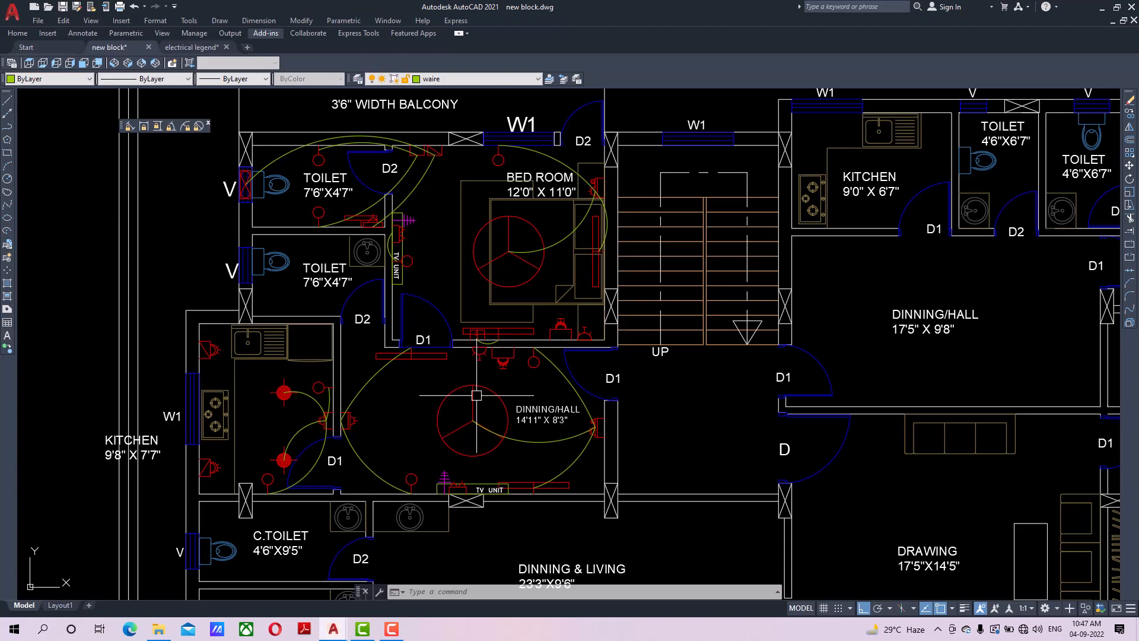
scroll(323, 393, "up", 2)
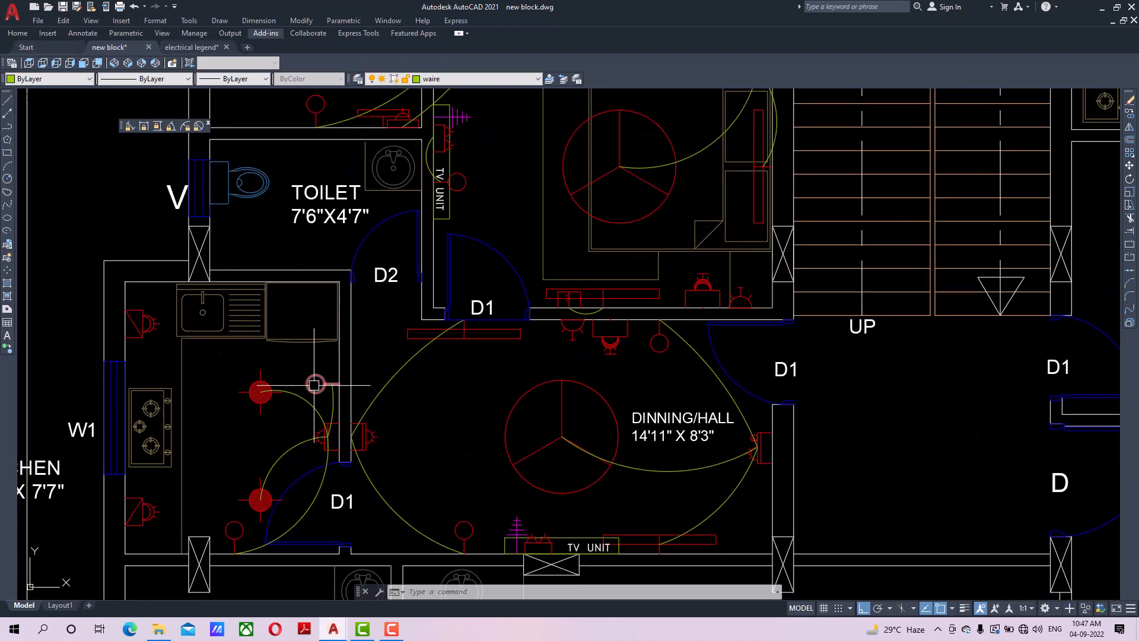
Save the drawing with the finished kitchen wiring.
middle_click_drag(265, 491, 256, 427)
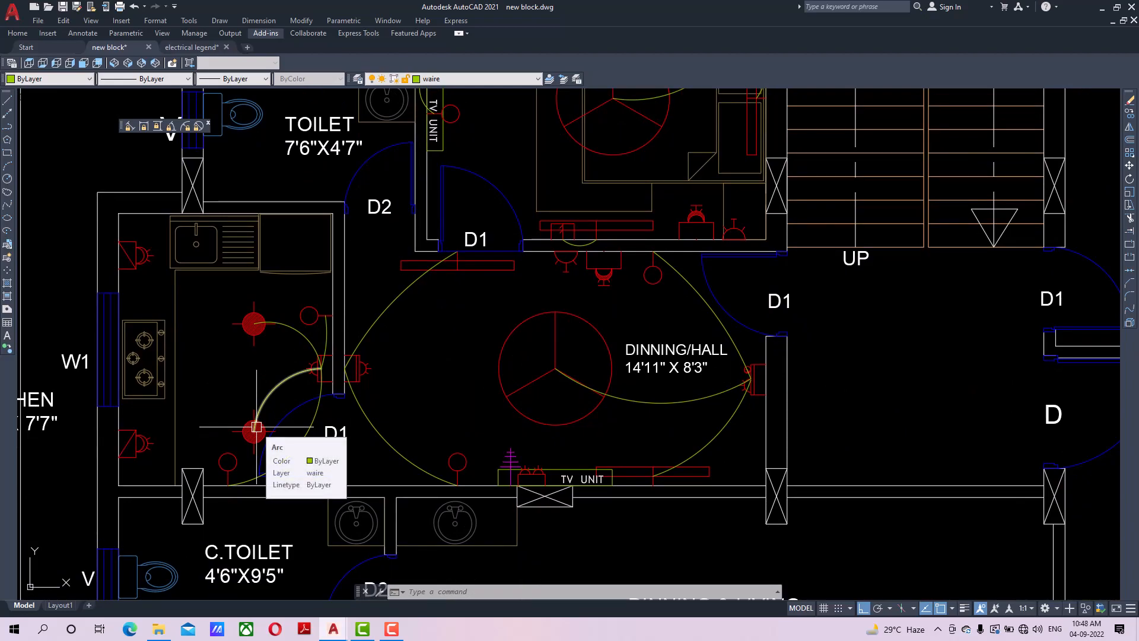
scroll(256, 426, "down", 2)
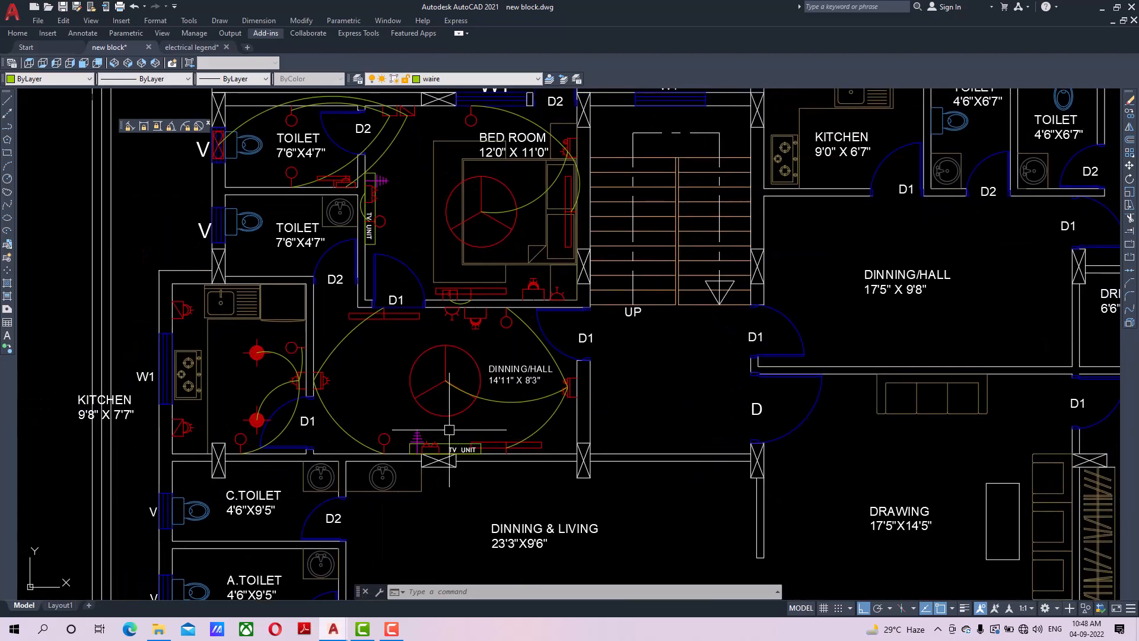
key("ctrl+s")
Copy the KITCHEN 9'8" X 7'7" label from outside the house to between the kitchen's two ceiling lights, with Ortho off.
scroll(274, 424, "up", 2)
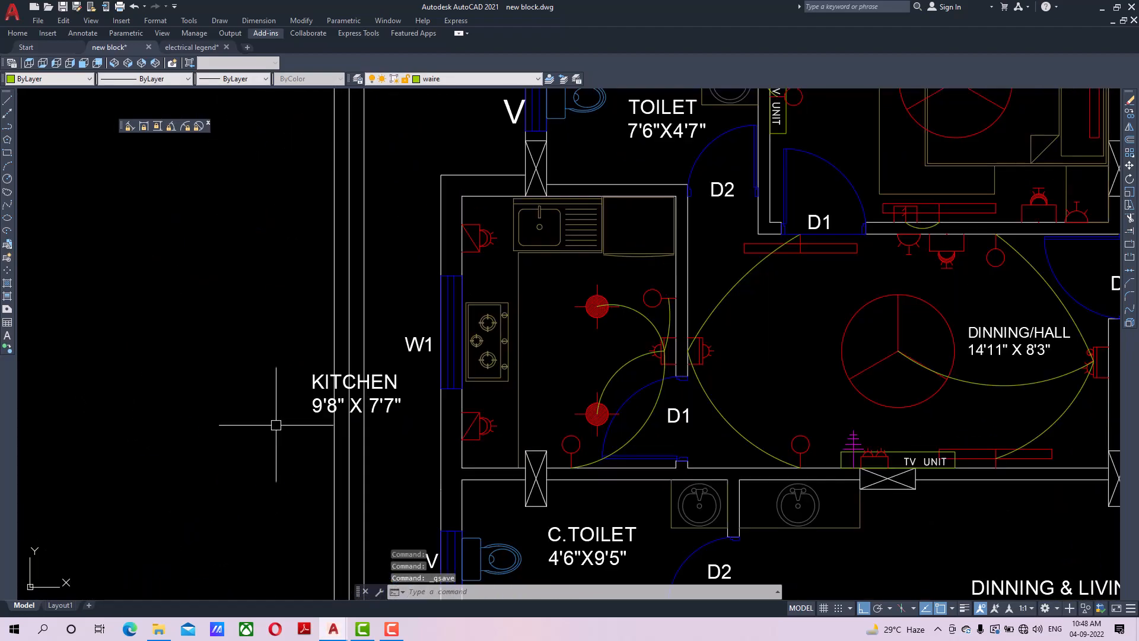
left_click(371, 385)
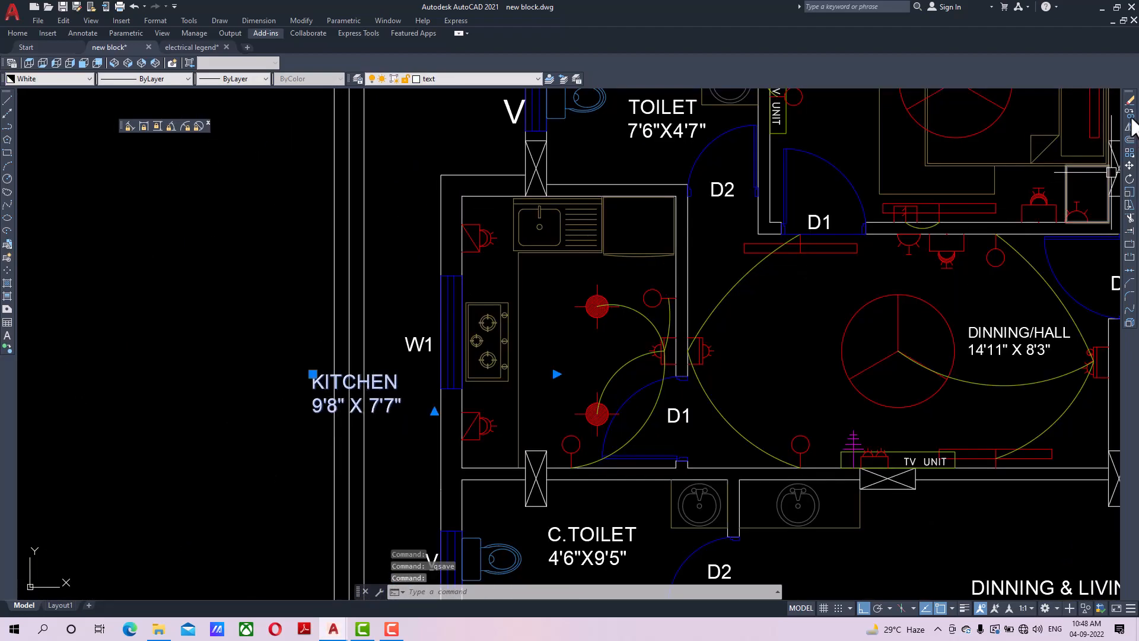
left_click(1130, 114)
left_click(375, 386)
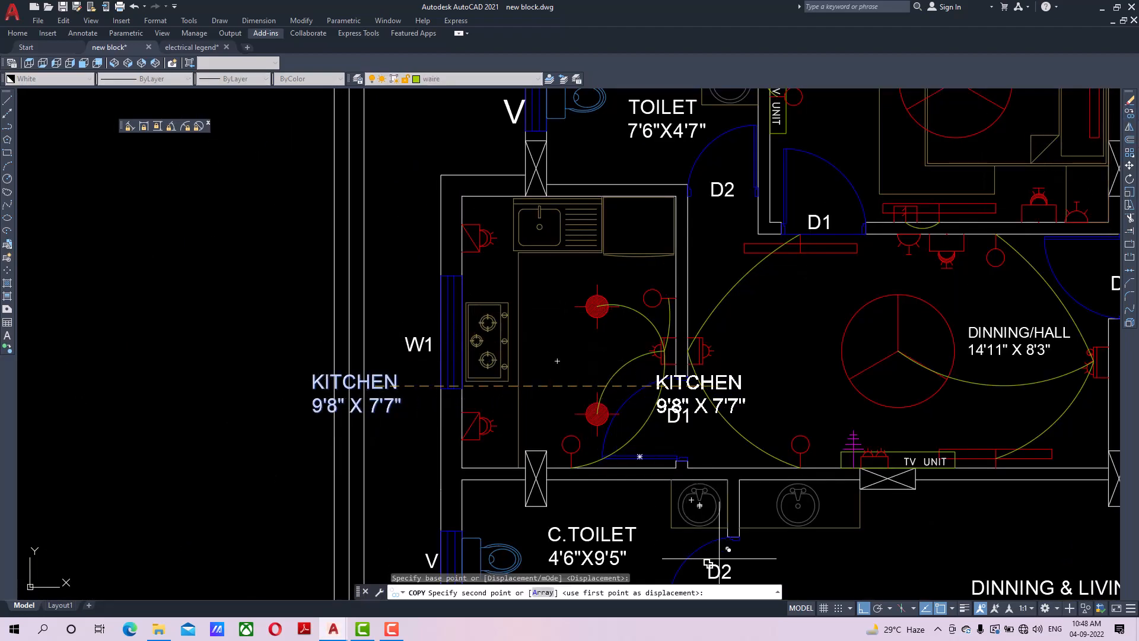
scroll(623, 341, "up", 4)
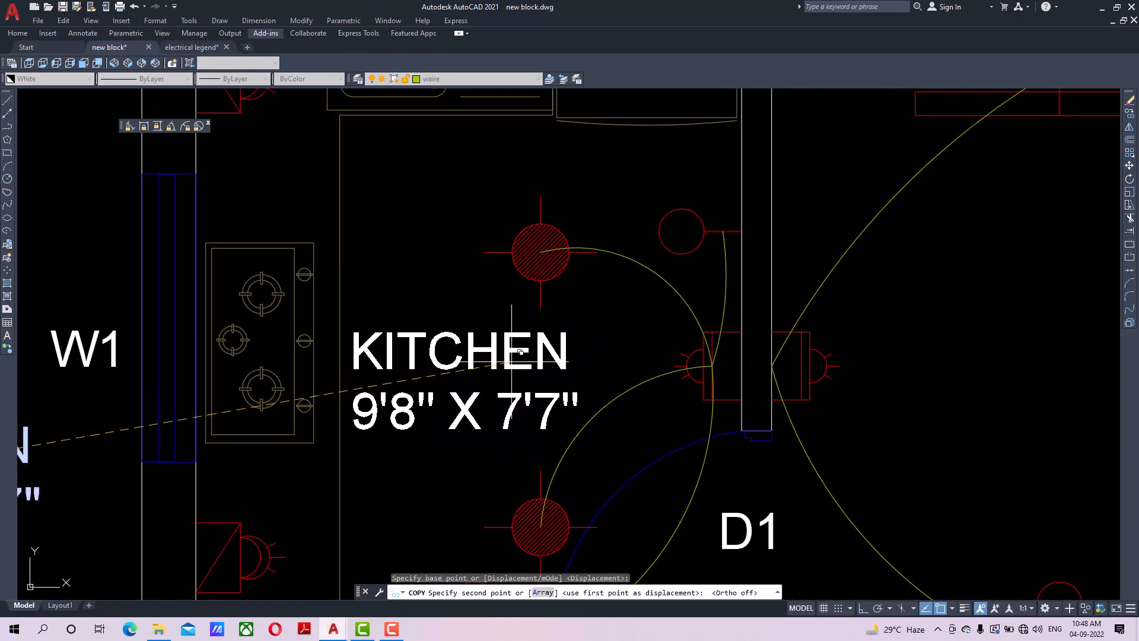
left_click(512, 361)
scroll(519, 361, "down", 6)
key("Escape")
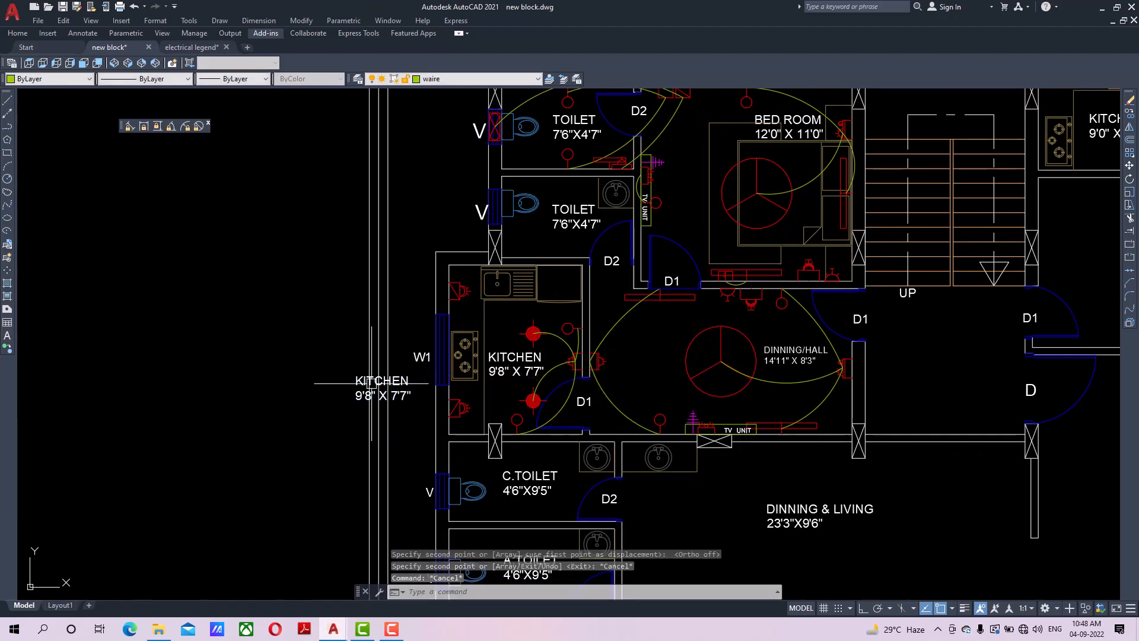
Delete the original KITCHEN label outside the house wall and save the drawing.
left_click(372, 382)
key("Delete")
scroll(490, 390, "down", 4)
middle_click_drag(491, 390, 487, 389)
scroll(487, 387, "up", 4)
mouse_move(512, 274)
middle_mouse_down()
mouse_move(429, 292)
mouse_move(435, 222)
middle_mouse_up()
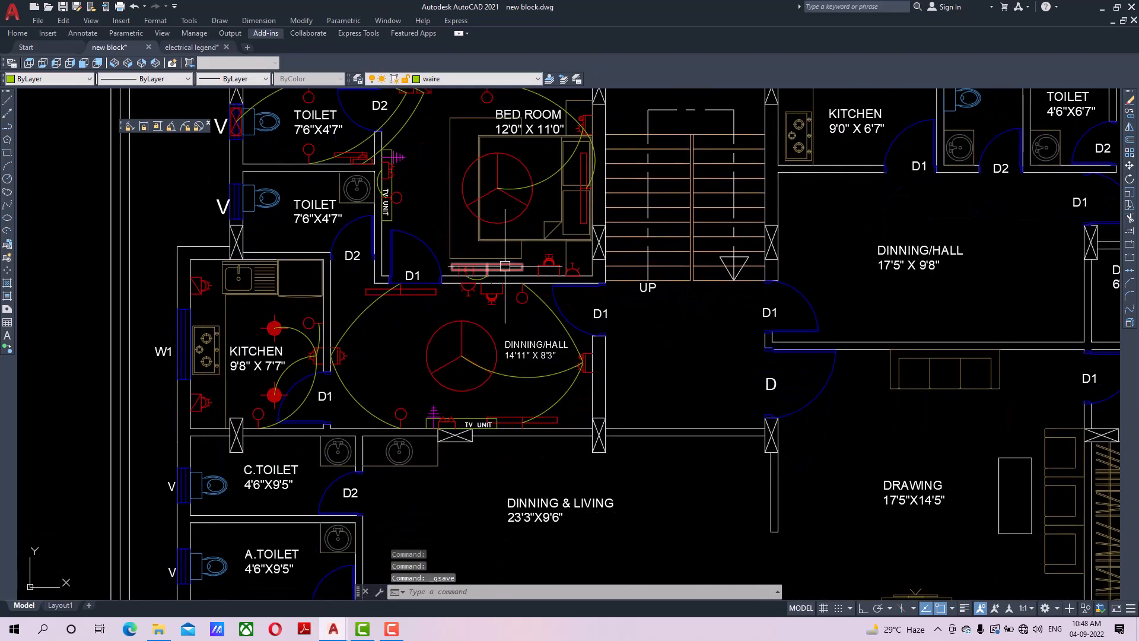
Examine the floor plan and the distribution board and main distribution/meter panel symbols at the end of the legend.
scroll(330, 374, "down", 3)
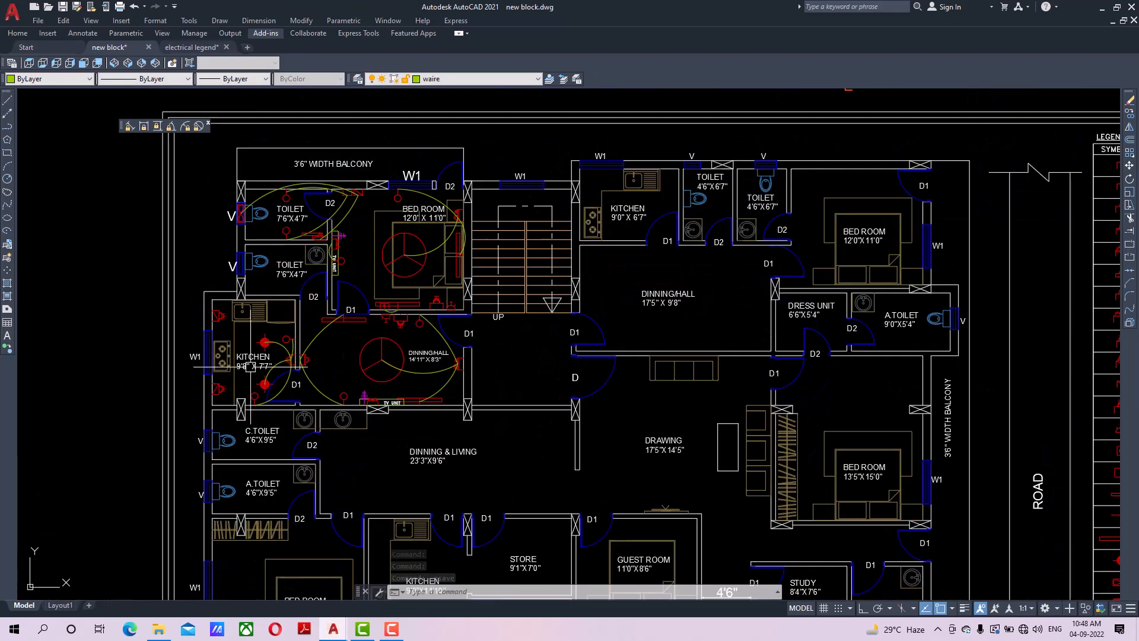
scroll(385, 361, "up", 2)
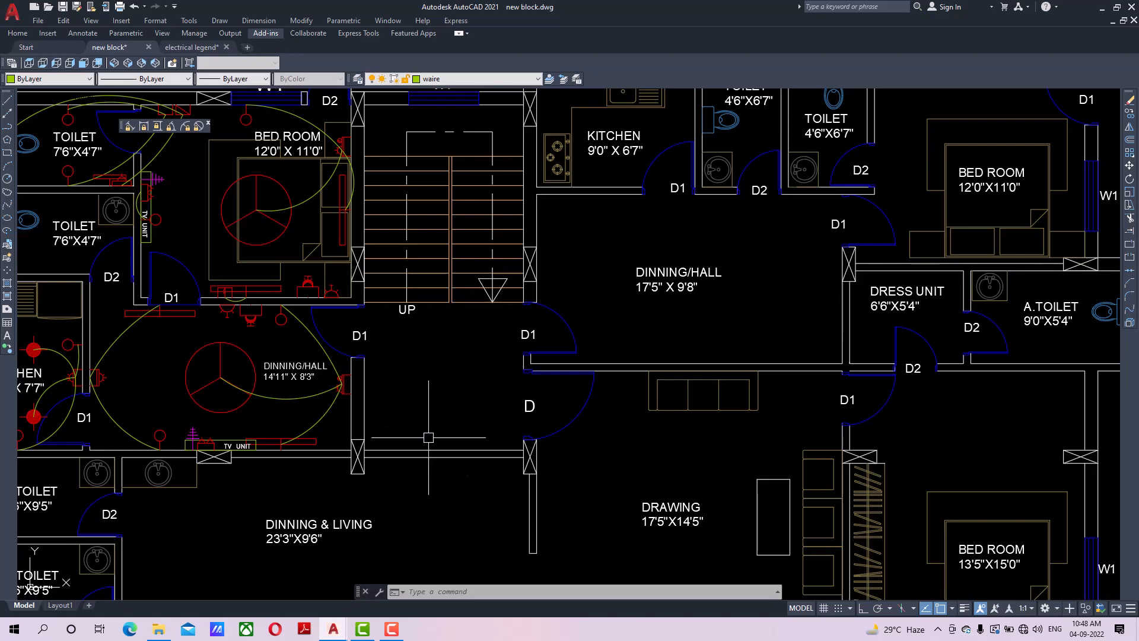
scroll(538, 409, "down", 5)
scroll(547, 373, "up", 4)
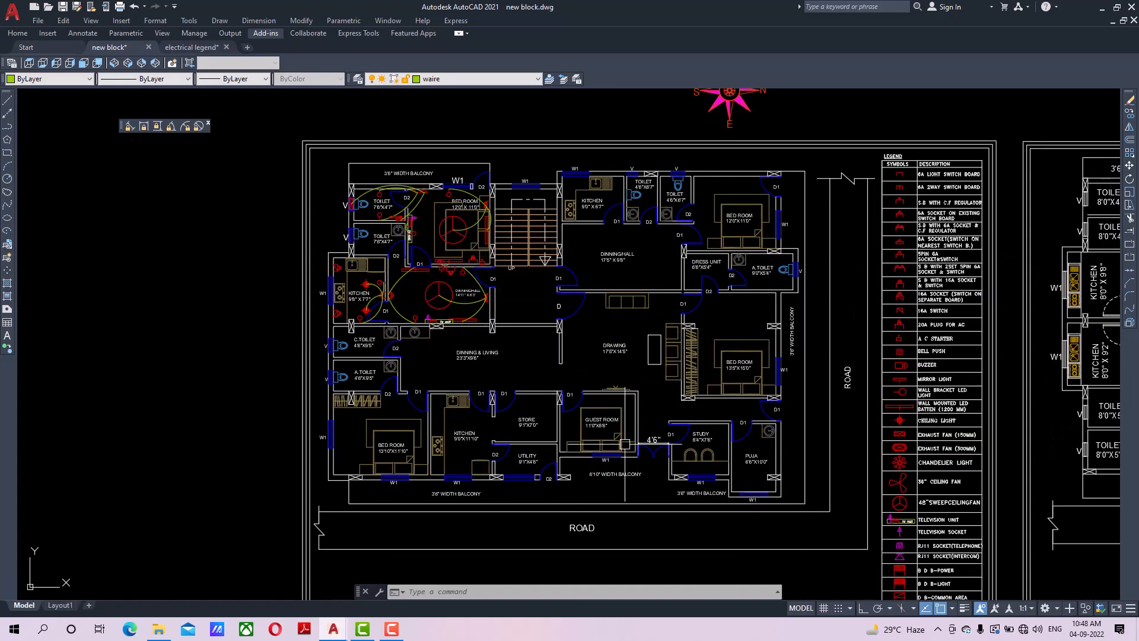
middle_click_drag(625, 443, 423, 385)
scroll(754, 463, "up", 5)
scroll(701, 435, "down", 3)
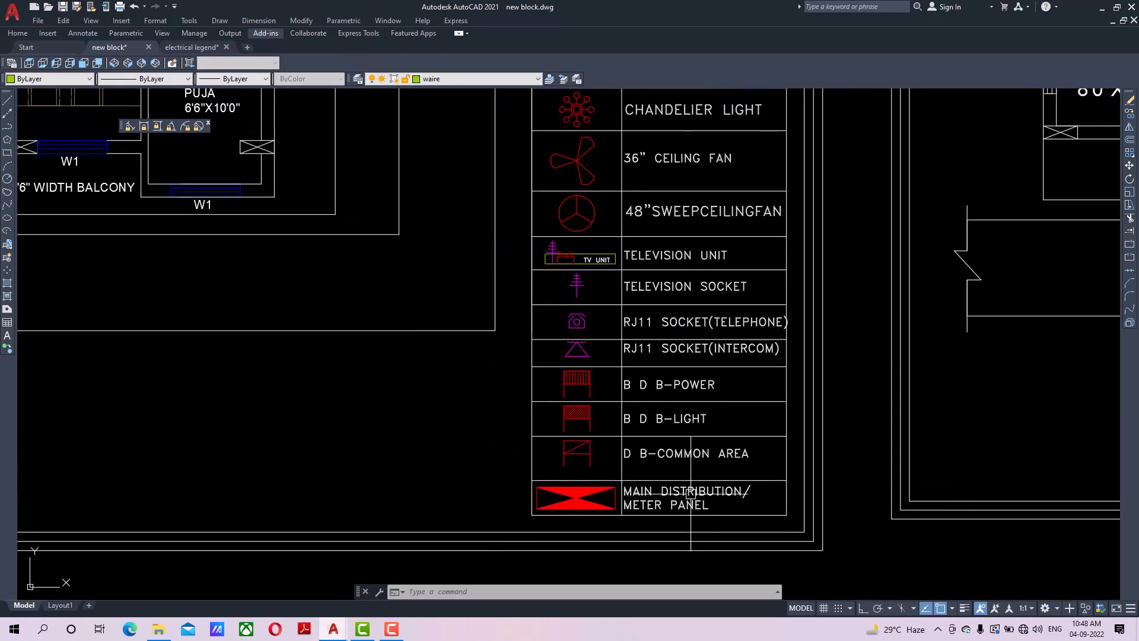
scroll(693, 492, "down", 6)
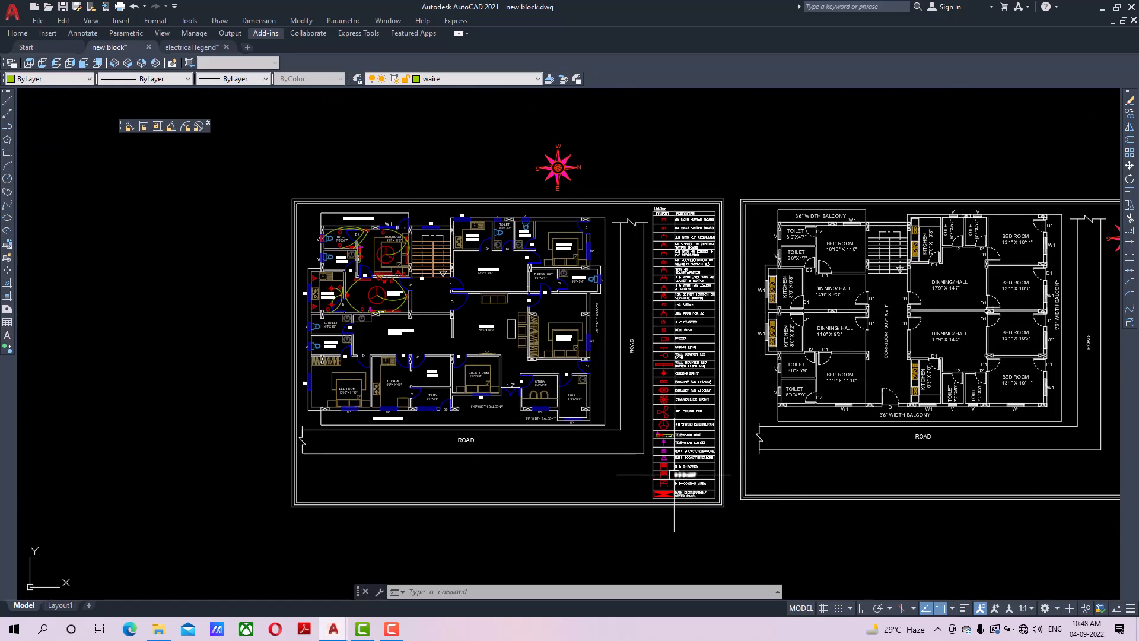
scroll(584, 409, "up", 2)
scroll(585, 408, "down", 4)
scroll(679, 502, "up", 7)
scroll(695, 495, "down", 3)
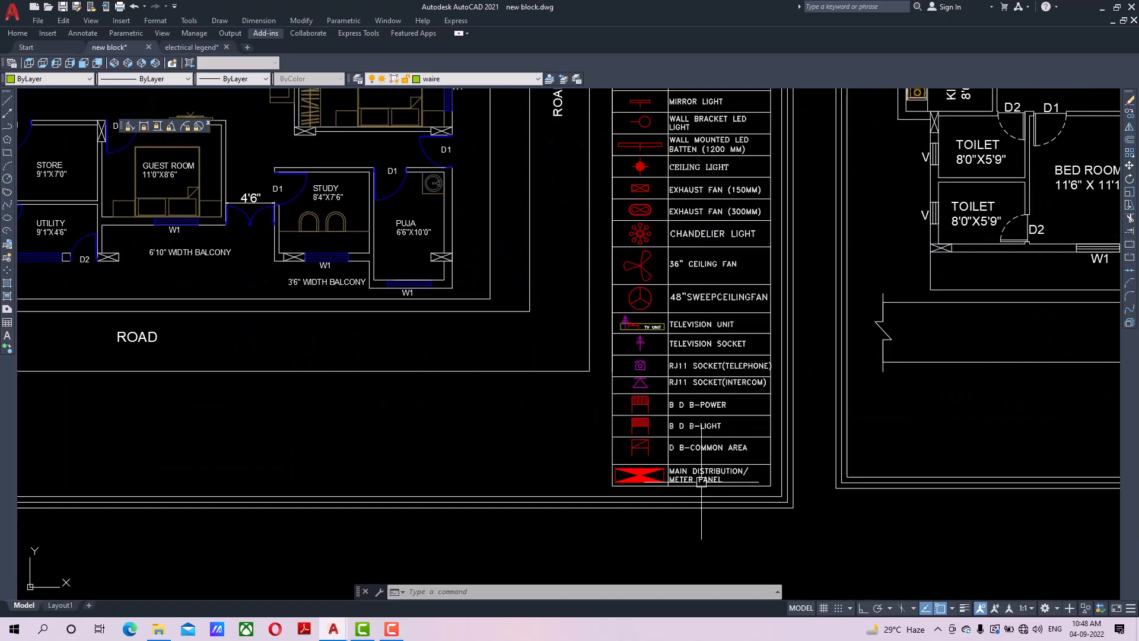
scroll(607, 492, "up", 3)
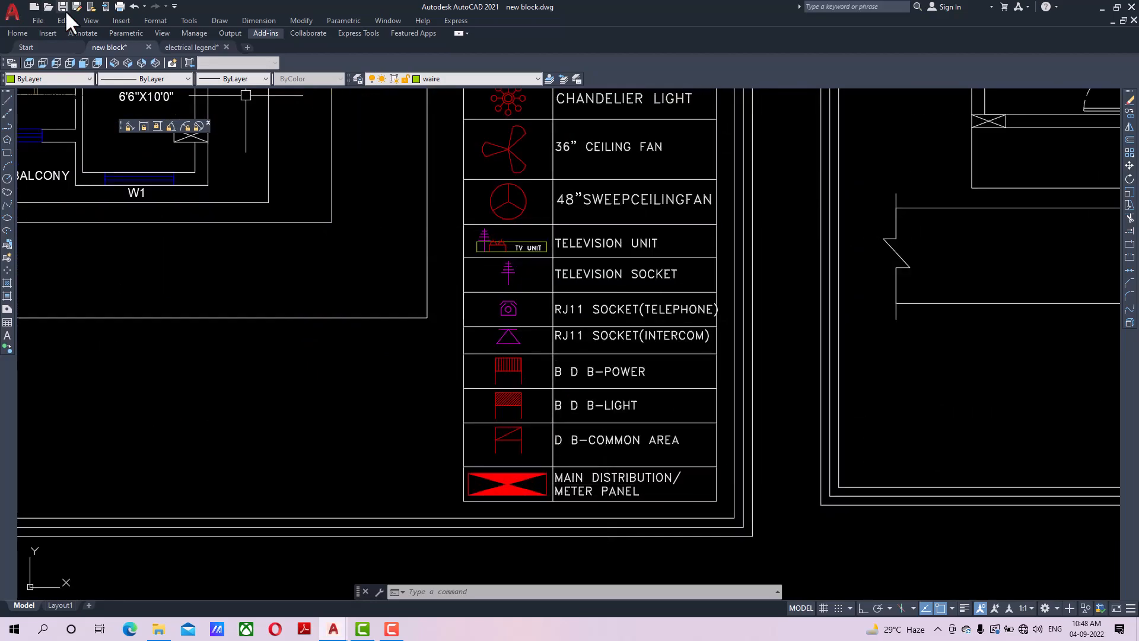
Switch to the electrical legend drawing and examine where the electrical panel and distribution board sit around the staircase.
left_click(192, 47)
scroll(745, 363, "down", 5)
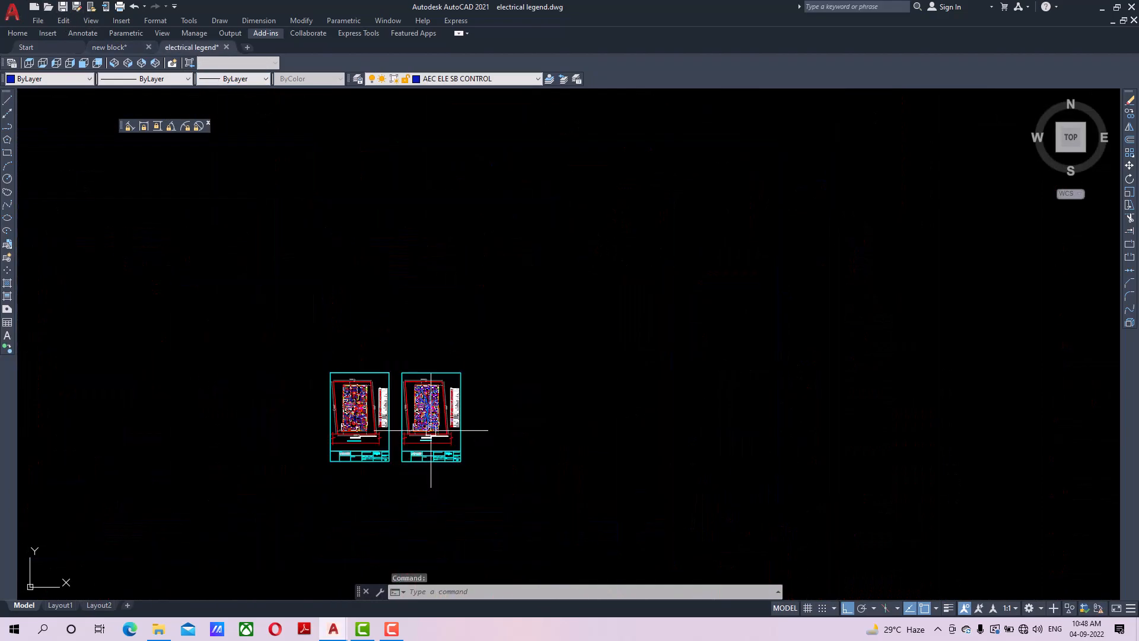
scroll(366, 431, "down", 5)
middle_click_drag(133, 427, 321, 426)
scroll(321, 425, "up", 5)
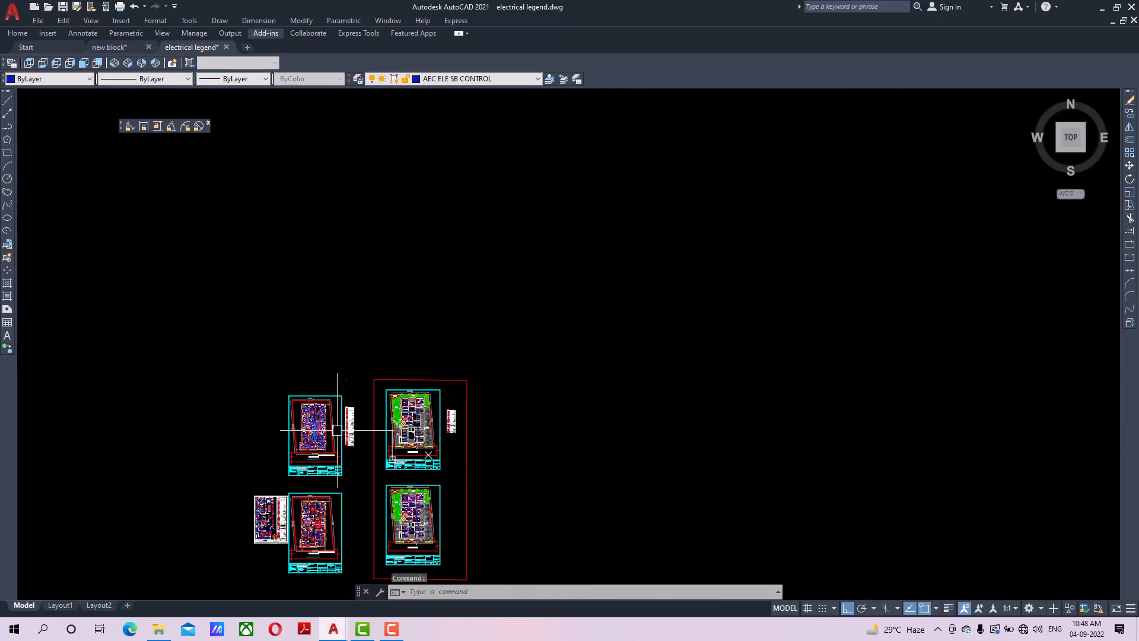
scroll(390, 431, "up", 10)
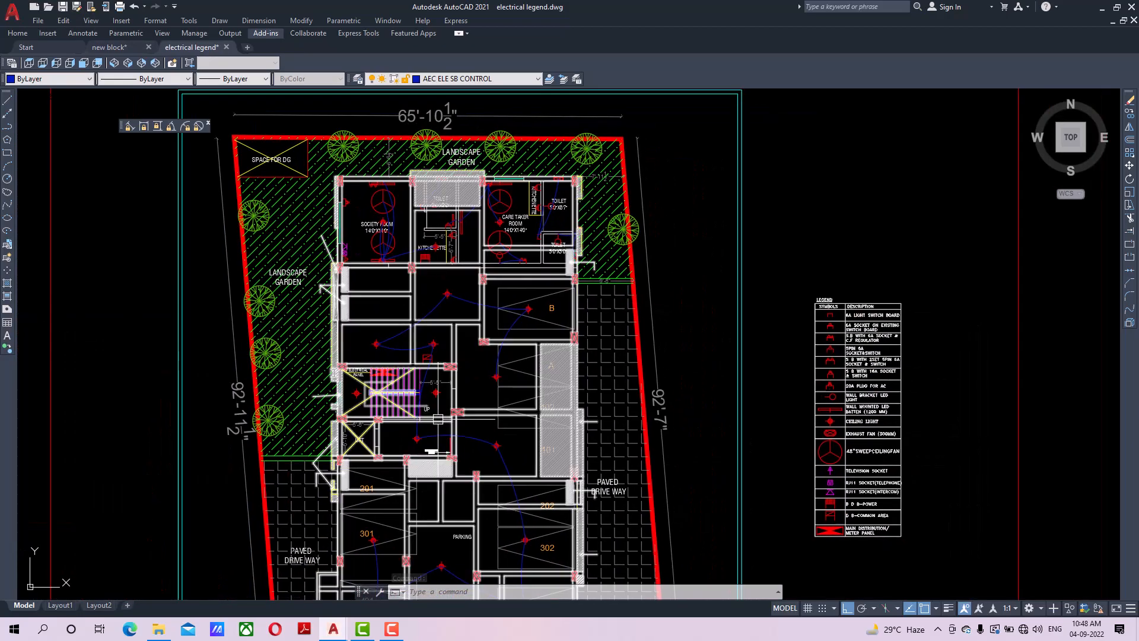
middle_click_drag(565, 445, 553, 417)
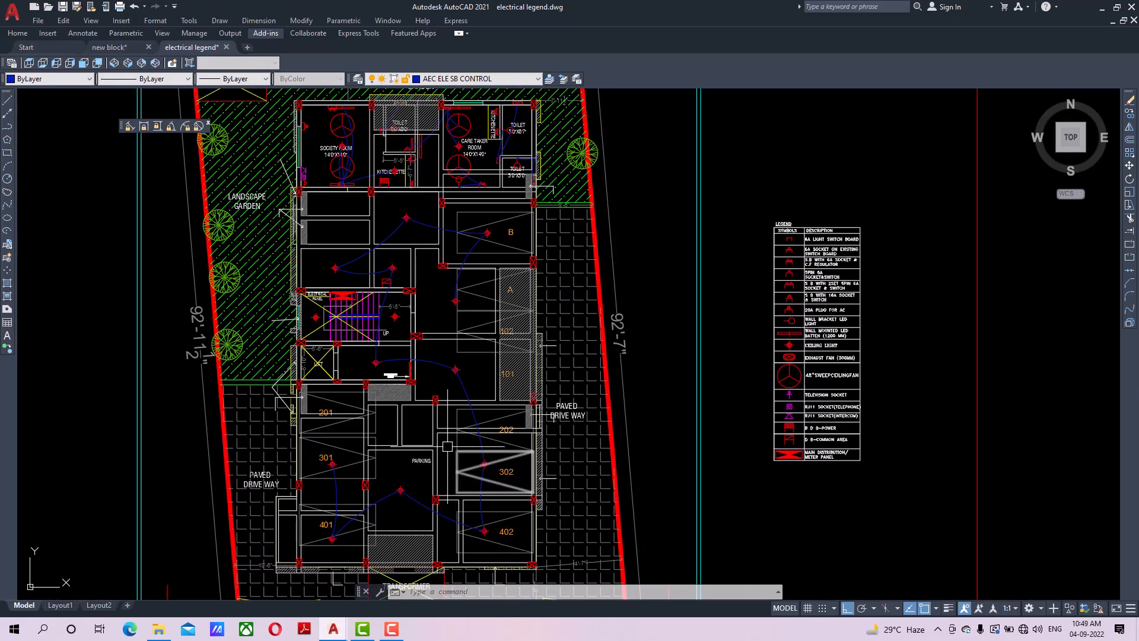
scroll(329, 245, "up", 6)
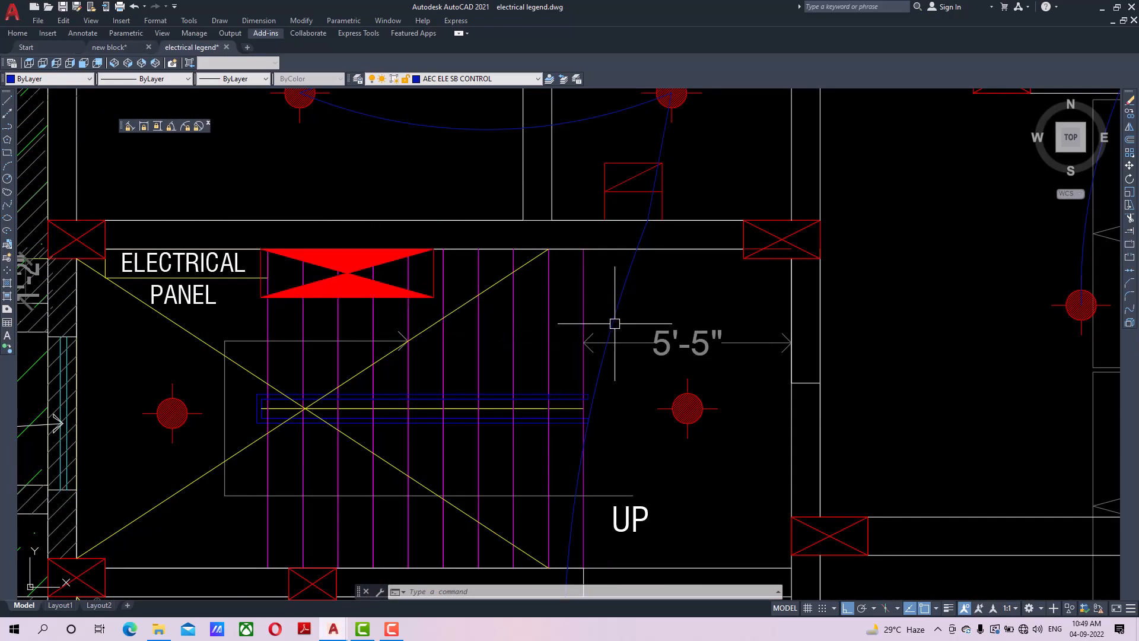
mouse_move(400, 290)
middle_mouse_down()
mouse_move(429, 289)
mouse_move(372, 275)
middle_mouse_up()
scroll(415, 291, "down", 2)
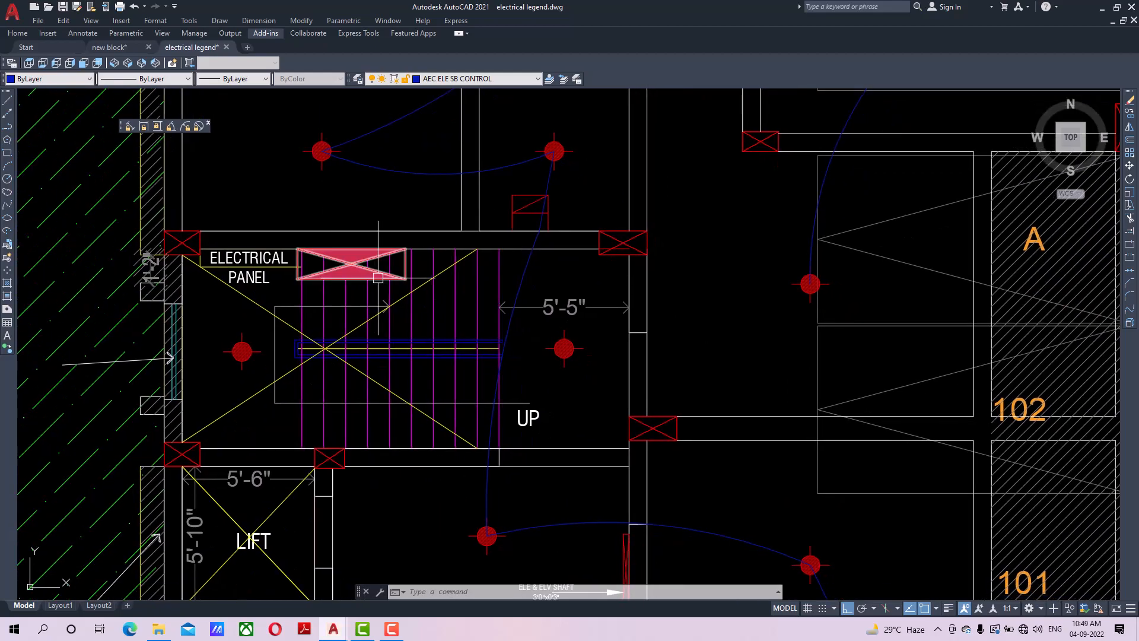
mouse_move(380, 278)
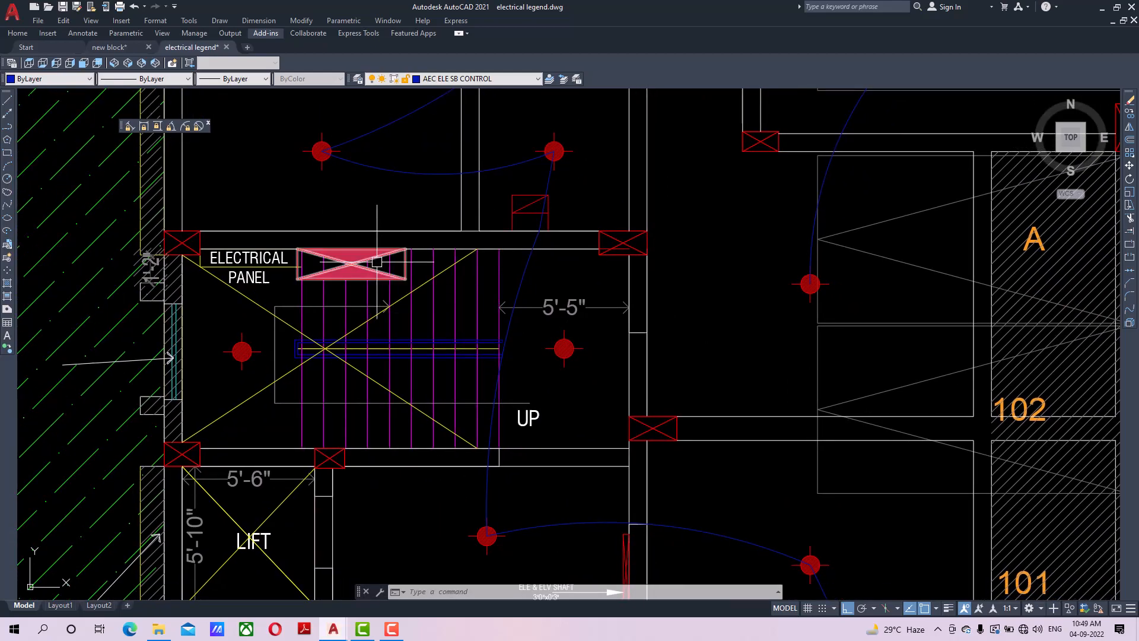
scroll(391, 268, "down", 2)
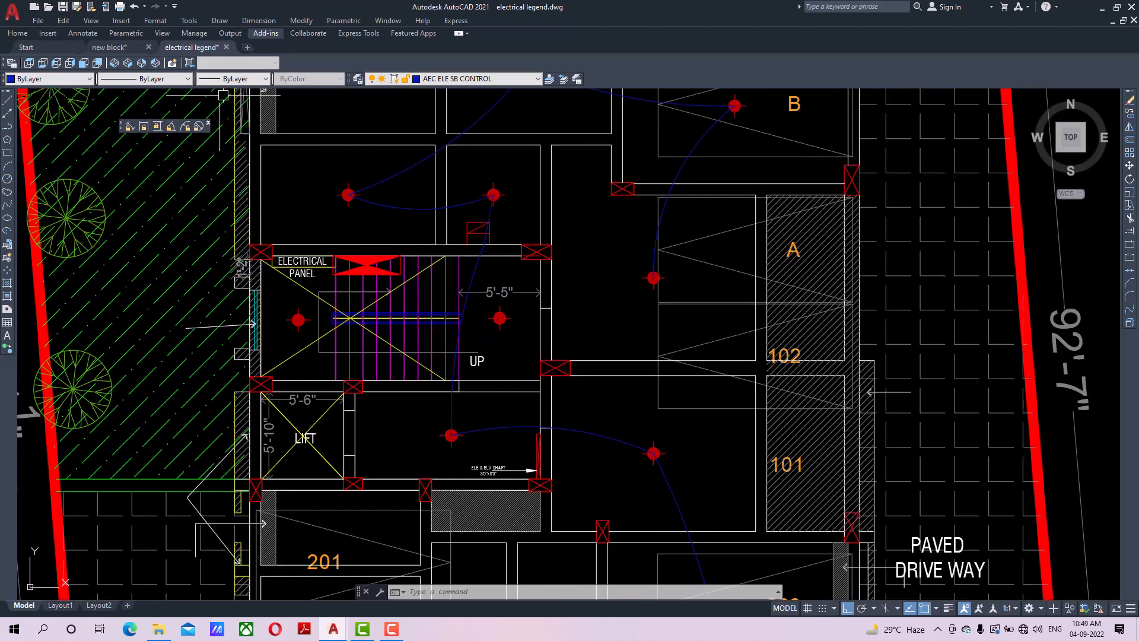
Return to the new block drawing and examine the staircase area and the legend's distribution board rows.
left_click(131, 46)
scroll(430, 286, "down", 5)
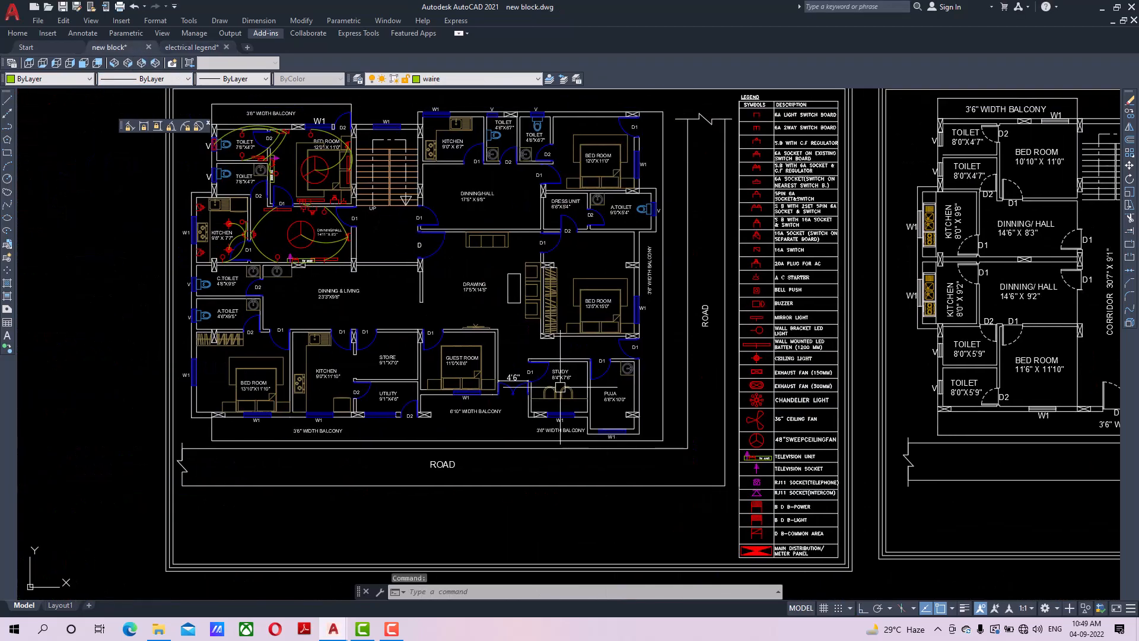
scroll(459, 357, "up", 5)
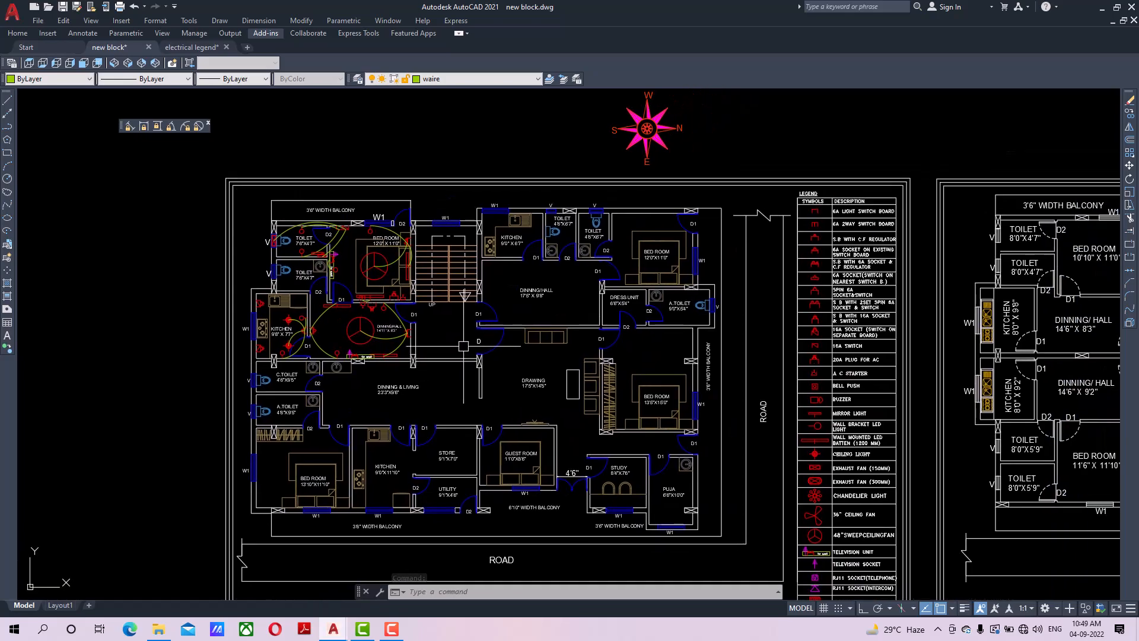
scroll(463, 346, "up", 4)
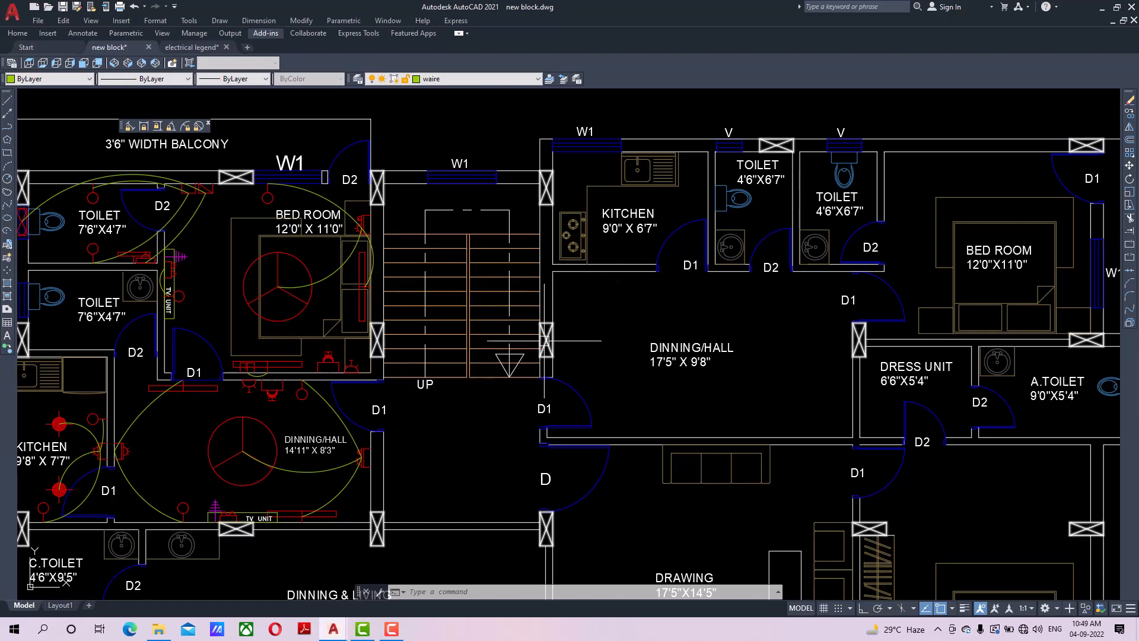
scroll(544, 341, "down", 4)
mouse_move(900, 577)
middle_mouse_down()
mouse_move(724, 415)
mouse_move(656, 324)
middle_mouse_up()
scroll(668, 388, "up", 2)
middle_click_drag(668, 386, 654, 410)
scroll(644, 361, "up", 2)
middle_click_drag(645, 361, 624, 501)
mouse_move(624, 386)
middle_mouse_down()
mouse_move(595, 523)
mouse_move(590, 216)
middle_mouse_up()
middle_click_drag(601, 444, 591, 291)
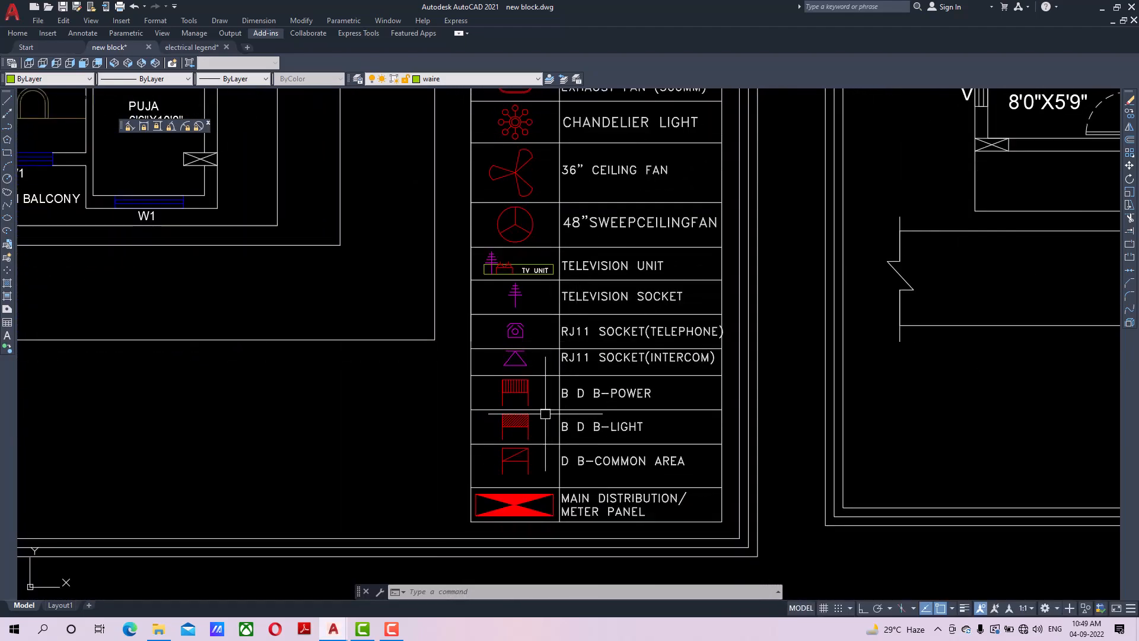
Copy the B D B-POWER and B D B-LIGHT symbols from the legend to the lobby wall above DINNING & LIVING, near its column beside the dining hall.
scroll(545, 414, "up", 4)
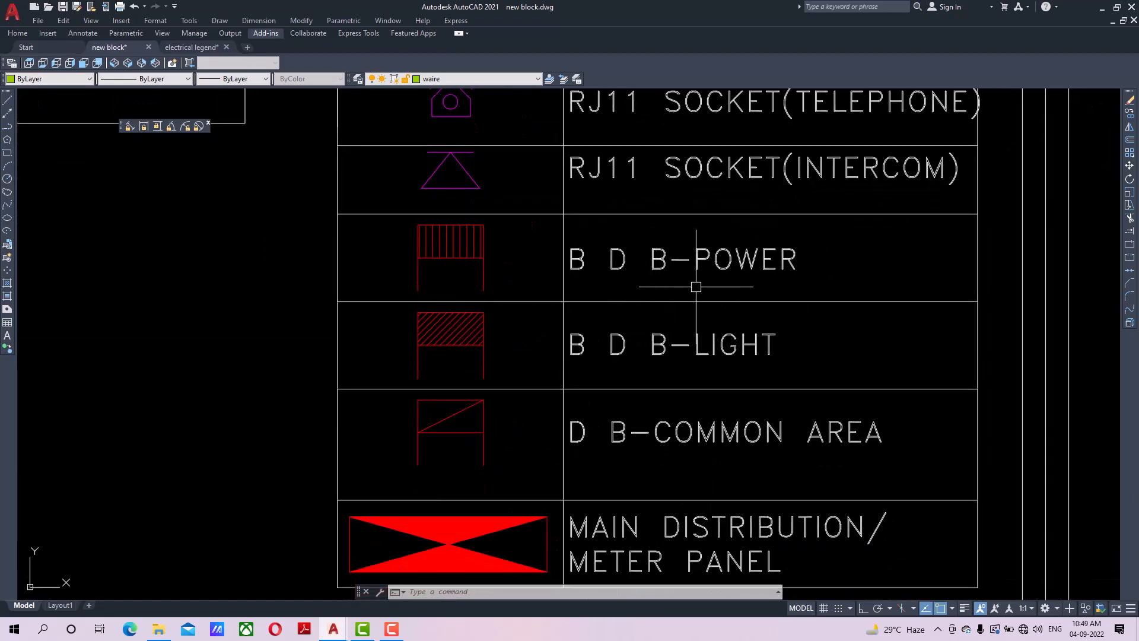
middle_click_drag(694, 316, 693, 280)
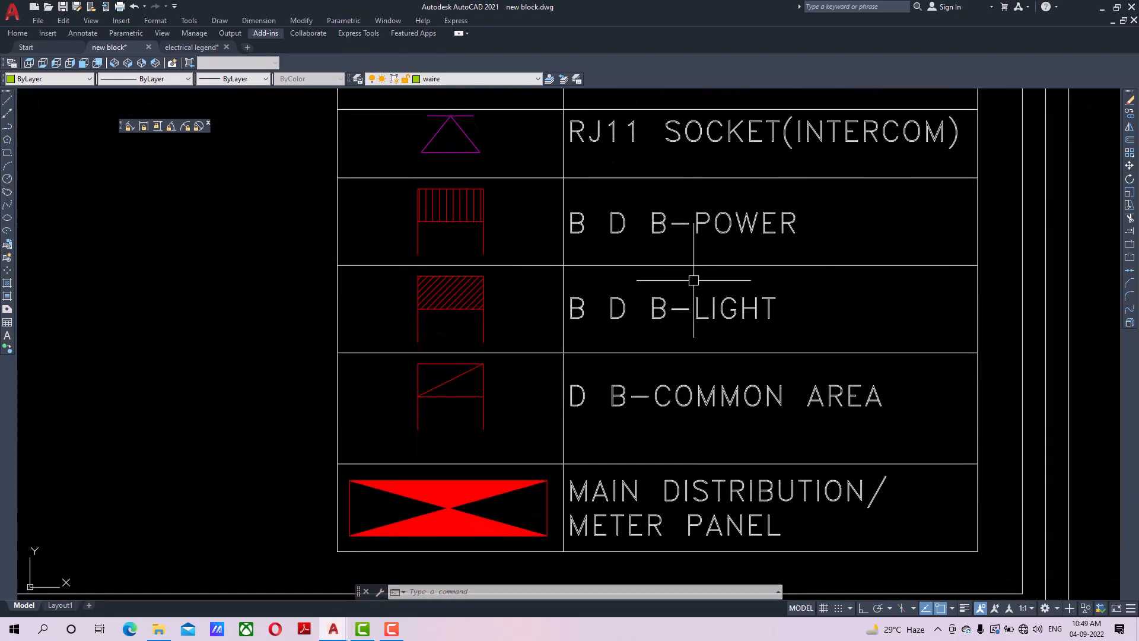
left_click(507, 295)
left_click(439, 310)
left_click(511, 216)
left_click(462, 227)
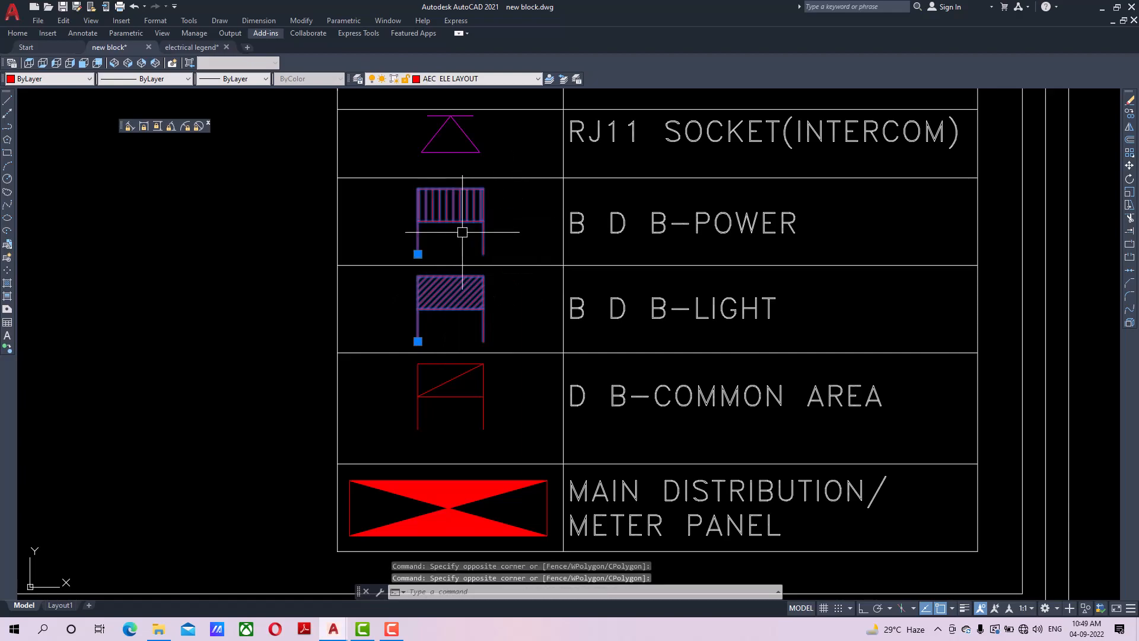
left_click(1130, 114)
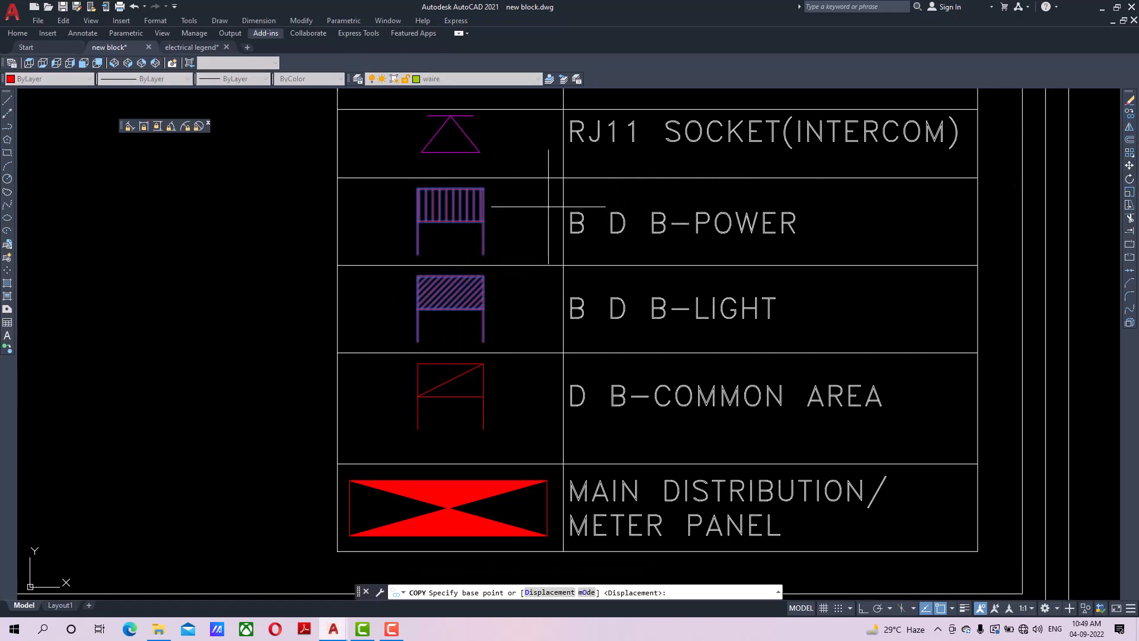
left_click(418, 254)
scroll(417, 254, "down", 8)
scroll(433, 313, "up", 10)
scroll(389, 327, "up", 2)
middle_click_drag(350, 330, 453, 336)
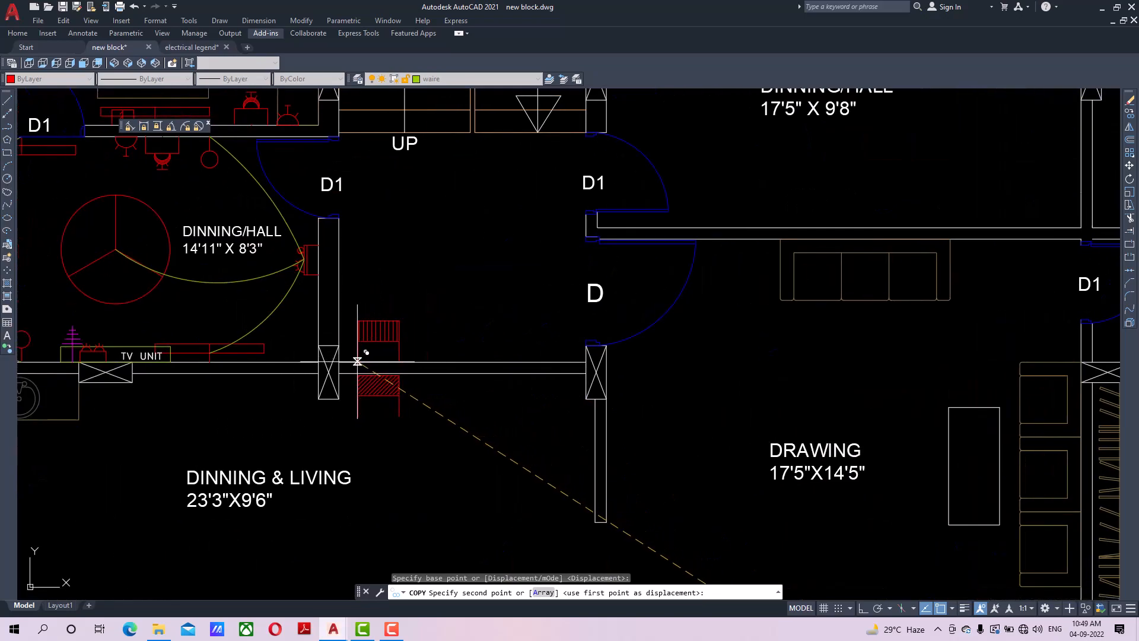
left_click(357, 362)
right_click(444, 317)
left_click(482, 328)
Move the copied B D B-LIGHT symbol onto the lobby wall, directly beside the B D B-POWER symbol.
left_click(412, 400)
left_click(384, 417)
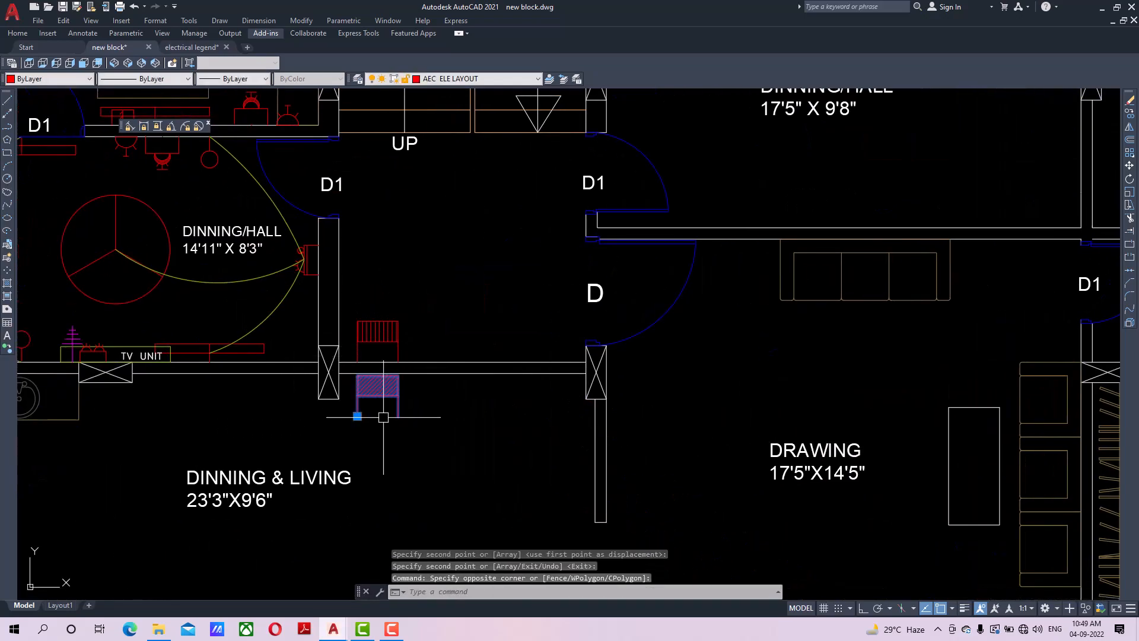
left_click(1129, 168)
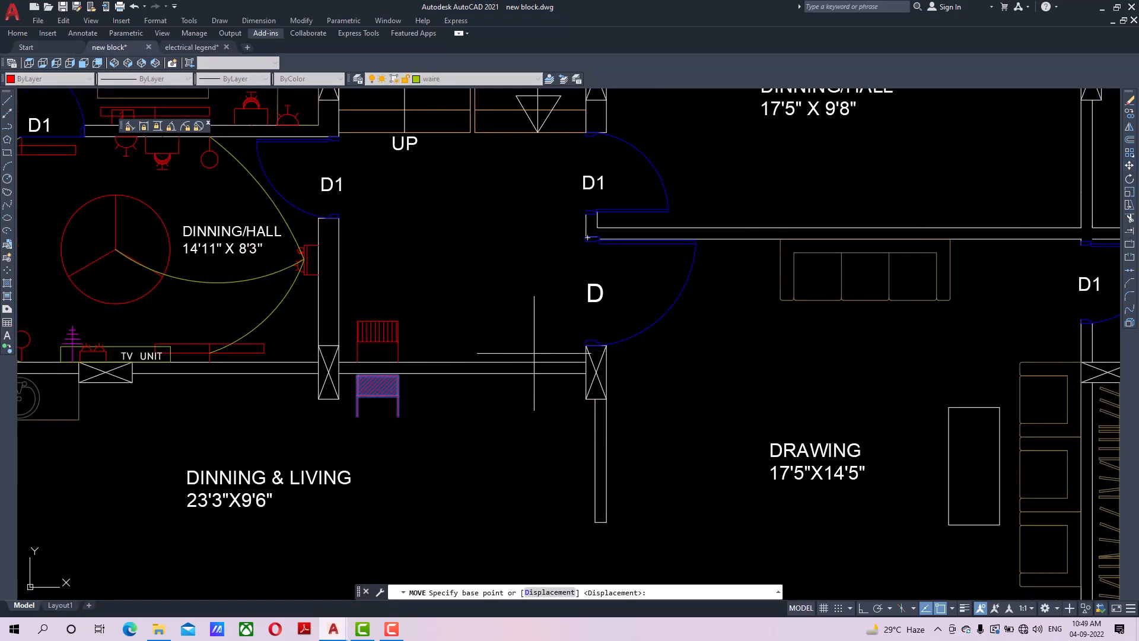
left_click(357, 415)
left_click(398, 361)
scroll(455, 336, "down", 3)
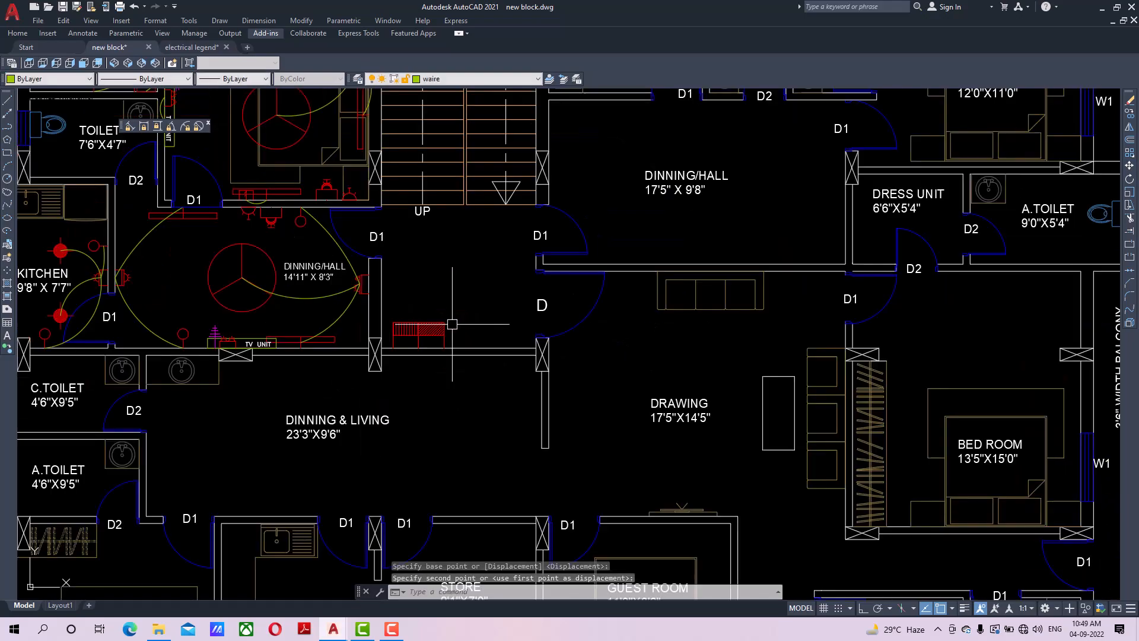
Examine the staircase lobby's distribution boards in relation to the surrounding rooms and the whole floor plan.
middle_click_drag(438, 224, 444, 312)
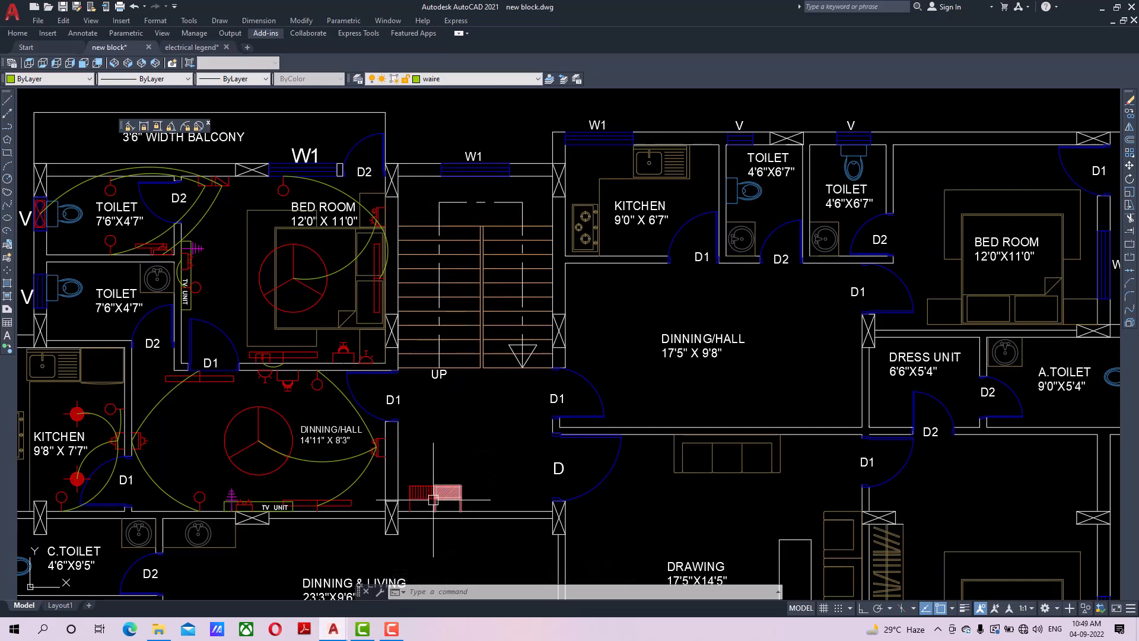
scroll(347, 316, "down", 3)
middle_click_drag(347, 315, 350, 270)
middle_click_drag(667, 475, 664, 384)
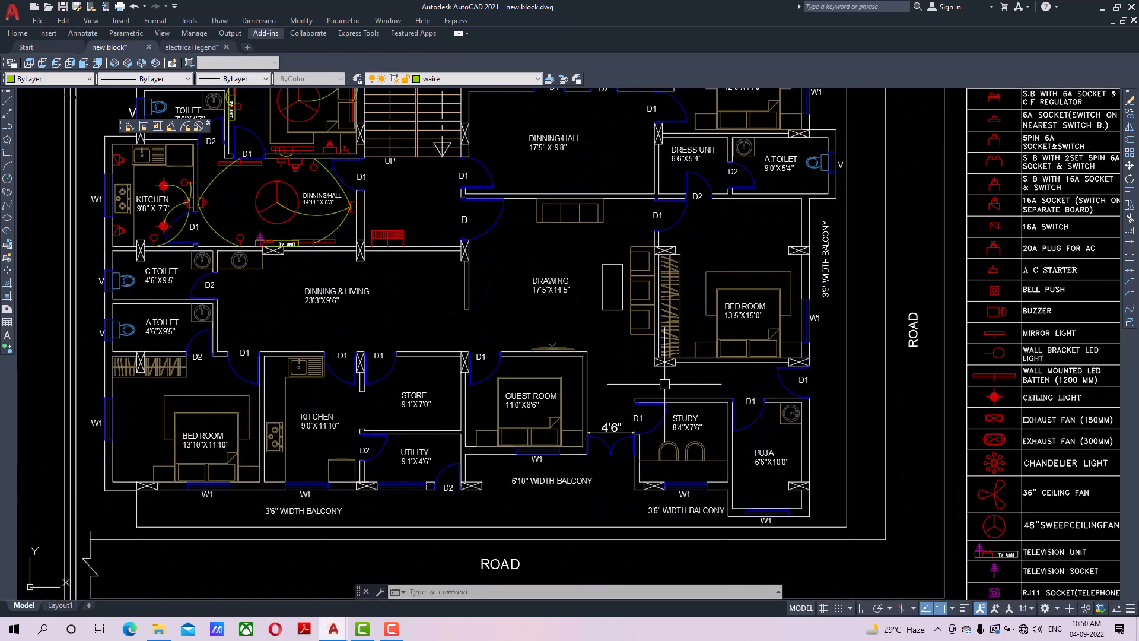
middle_click_drag(497, 221, 498, 282)
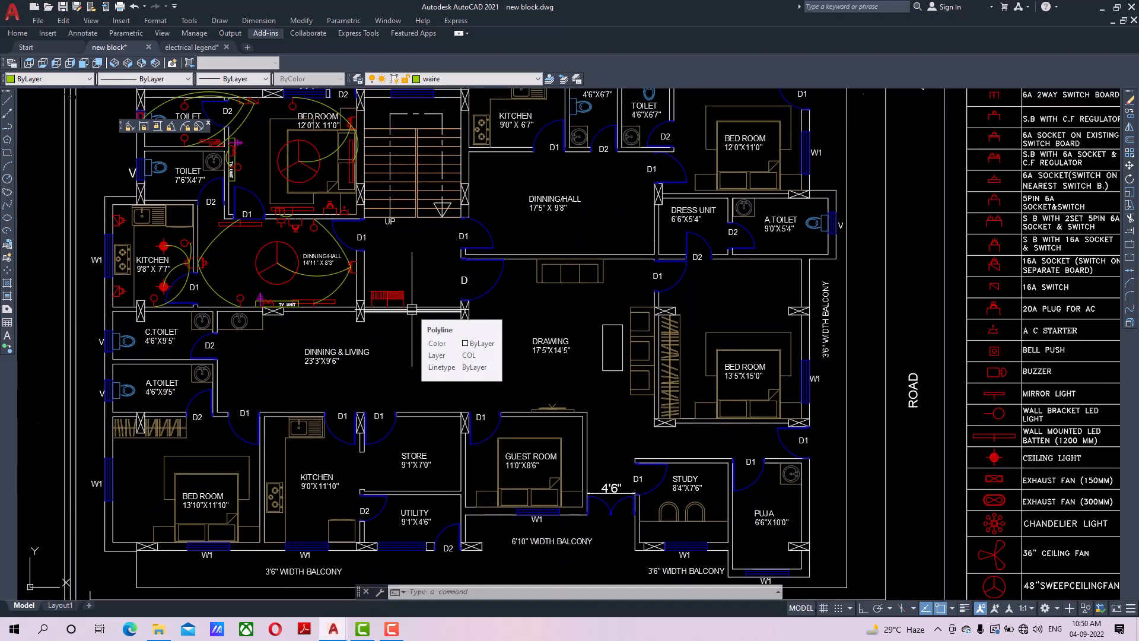
scroll(411, 309, "up", 2)
scroll(412, 309, "down", 2)
middle_click_drag(415, 311, 451, 367)
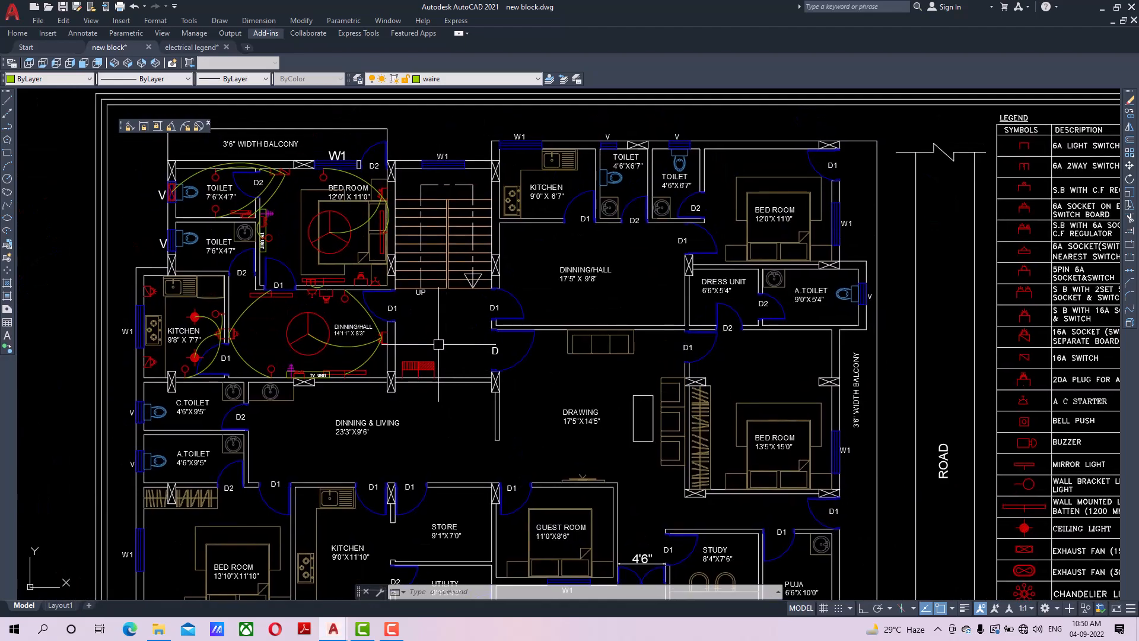
scroll(600, 267, "down", 4)
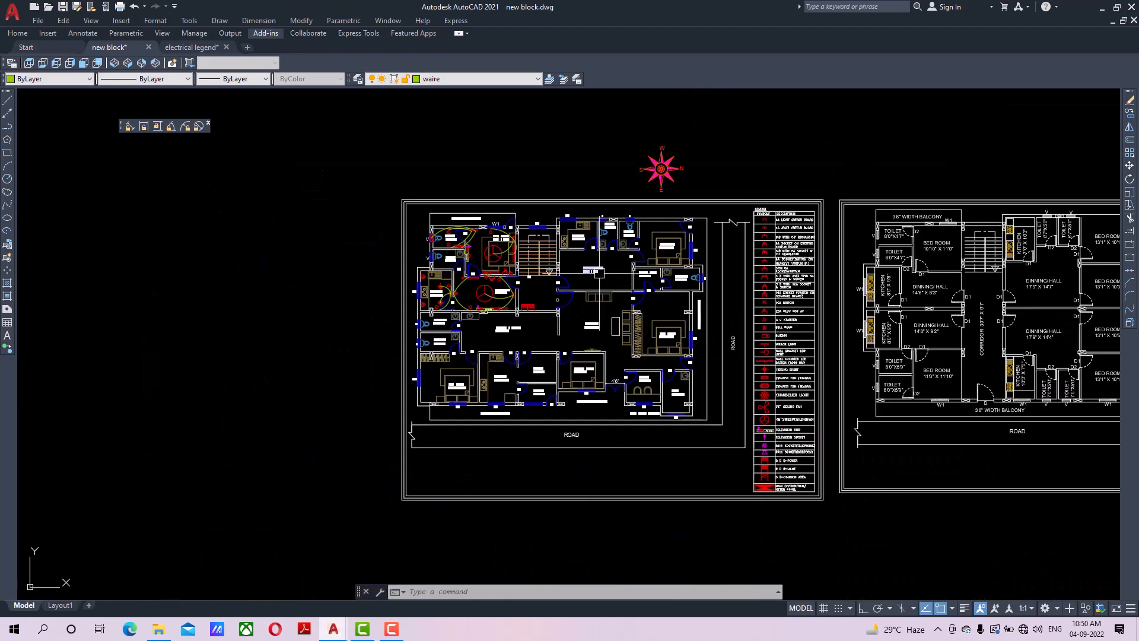
middle_click_drag(626, 352, 626, 306)
scroll(523, 322, "up", 6)
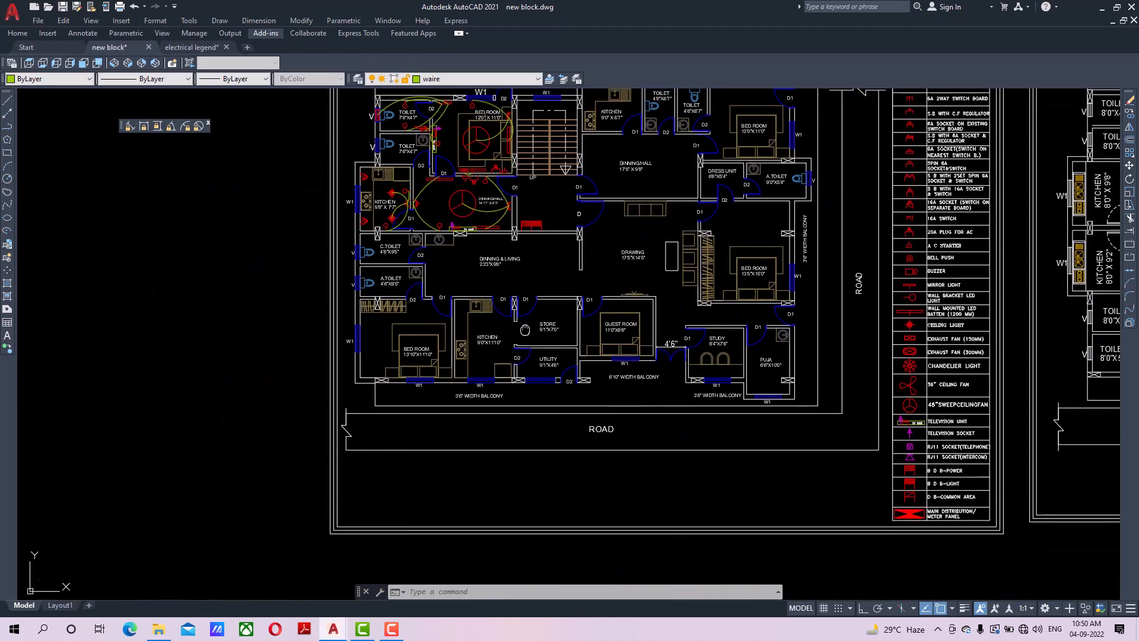
middle_click_drag(527, 367, 527, 415)
middle_click_drag(580, 368, 575, 389)
Copy the B D B-POWER and B D B-LIGHT pair from the lobby to the wall between the lobby and the 14'11" X 8'3" dining hall.
left_click(630, 345)
left_click(530, 380)
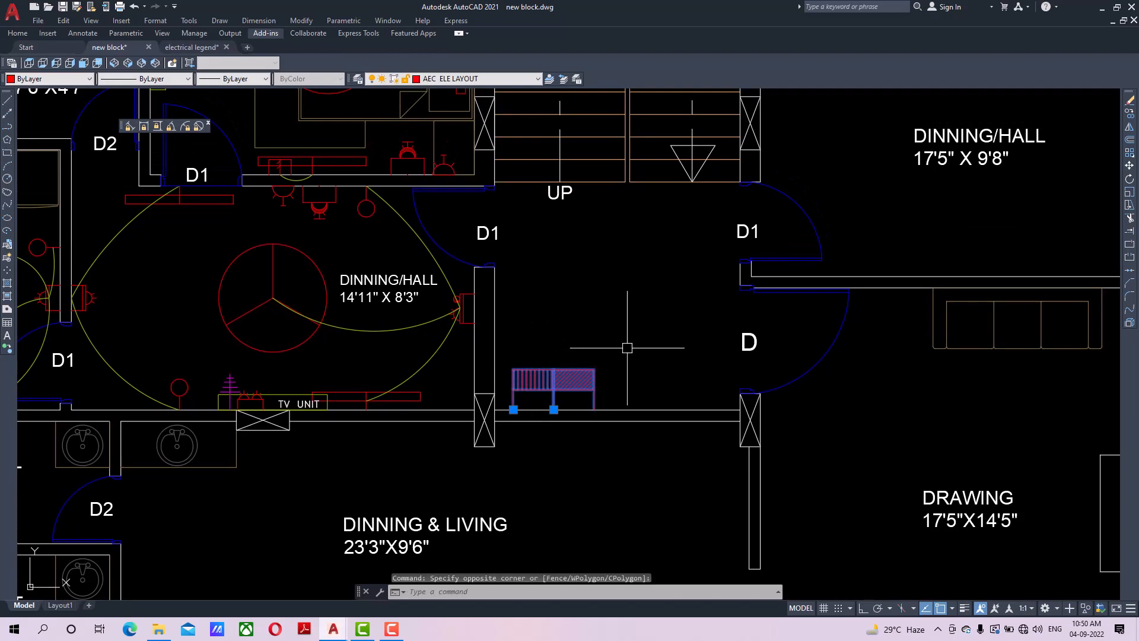
left_click(1130, 116)
left_click(554, 409)
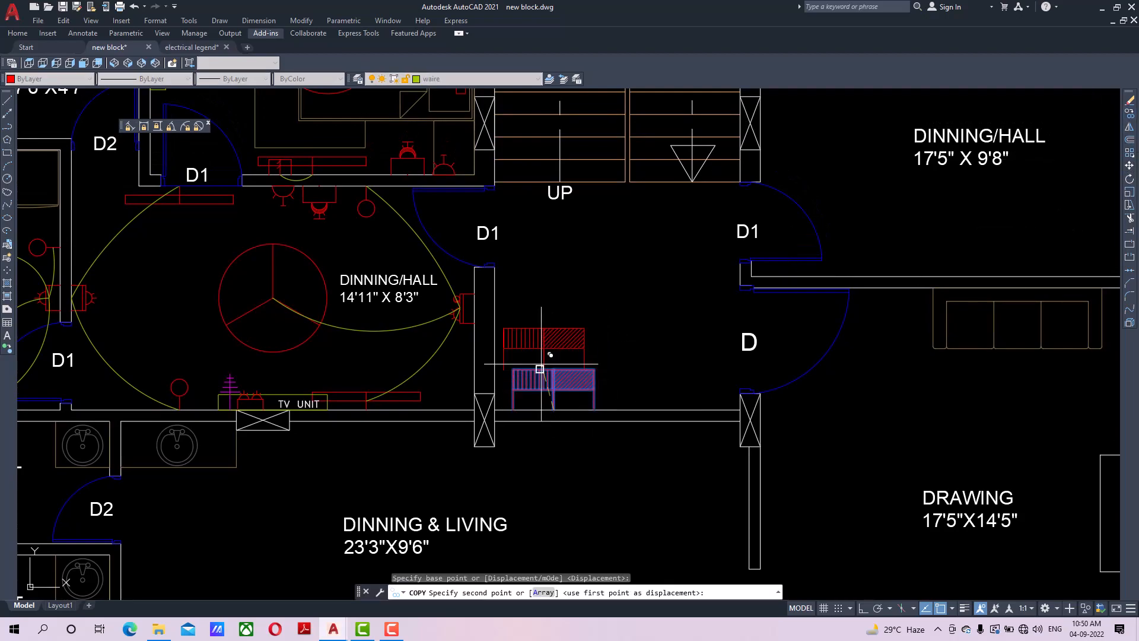
middle_click_drag(474, 363, 476, 427)
middle_click_drag(465, 331, 480, 273)
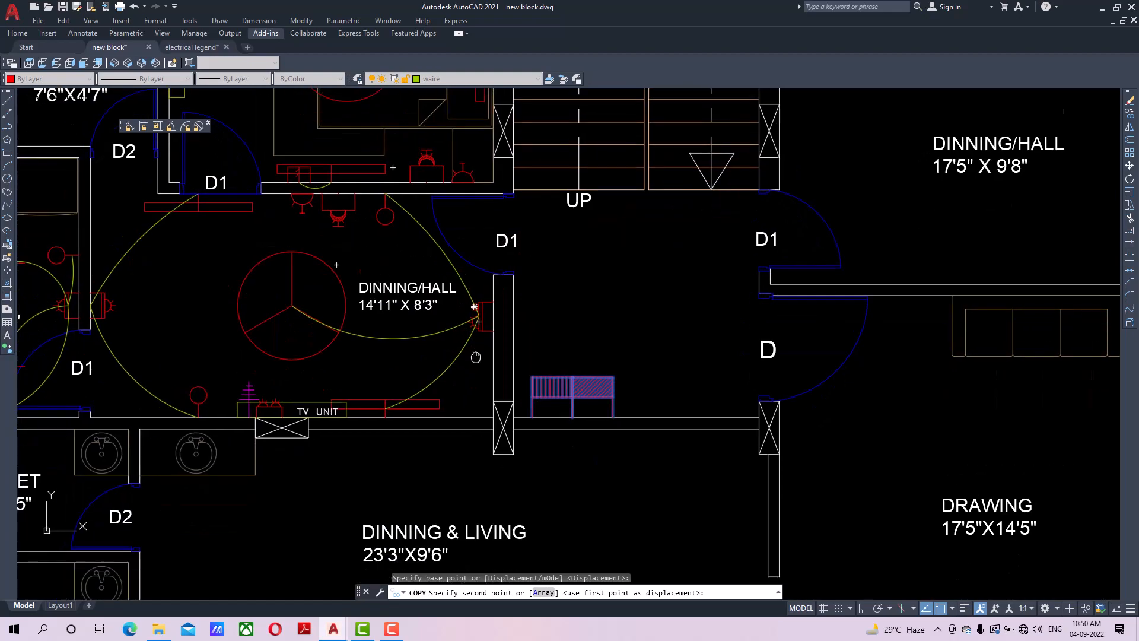
scroll(474, 368, "up", 2)
left_click(507, 373)
right_click(616, 295)
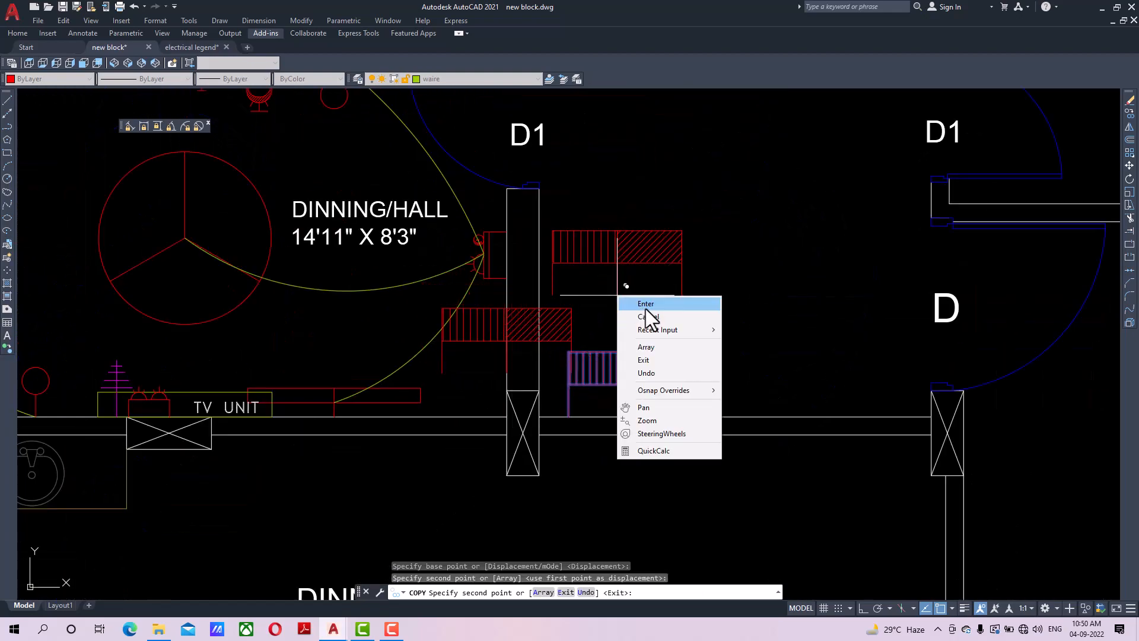
left_click(645, 306)
Rotate the copied board pair 90° counterclockwise about its middle leg's end, aligning it with the dining hall's lobby-side wall.
scroll(484, 309, "up", 2)
left_click(507, 288)
left_click(497, 337)
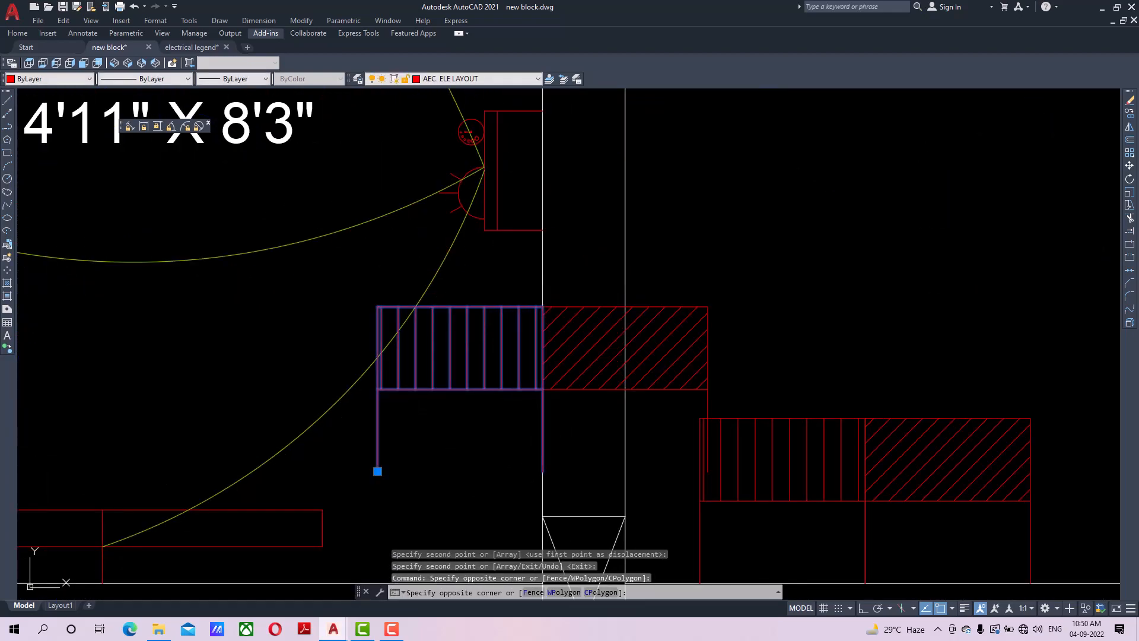
left_click(590, 322)
left_click(1127, 180)
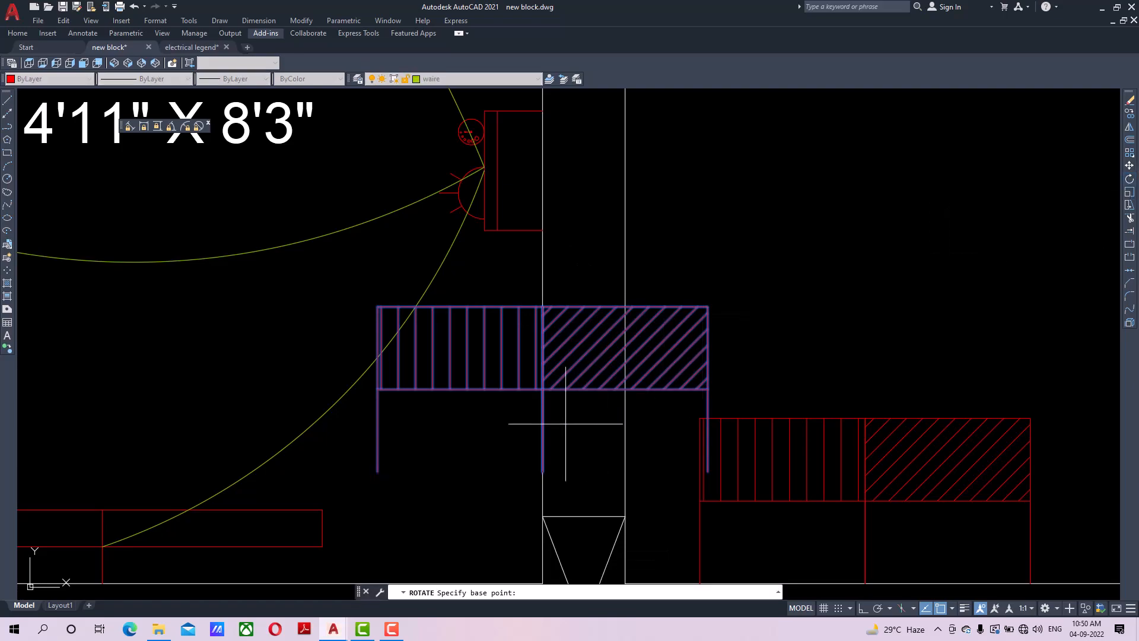
left_click(543, 470)
left_click(863, 608)
left_click(598, 214)
Scale down the rotated board pair from its upper wall-side end so it fits above the dining hall's lower wall.
scroll(578, 366, "down", 2)
middle_click_drag(579, 366, 606, 216)
left_click(567, 243)
left_click(555, 278)
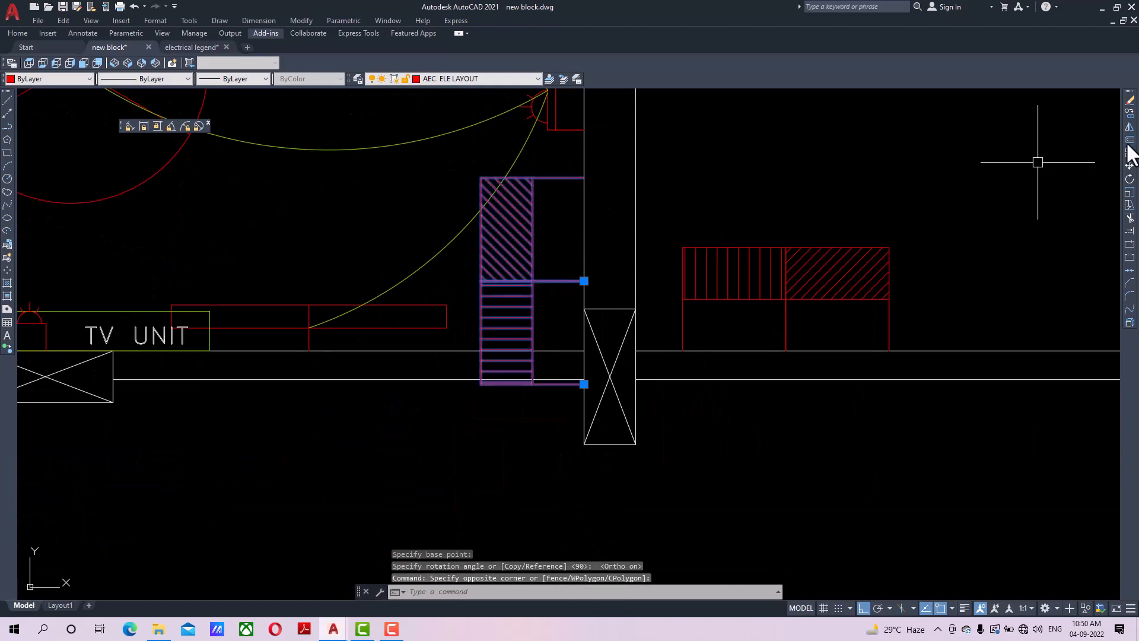
left_click(1129, 193)
left_click(585, 177)
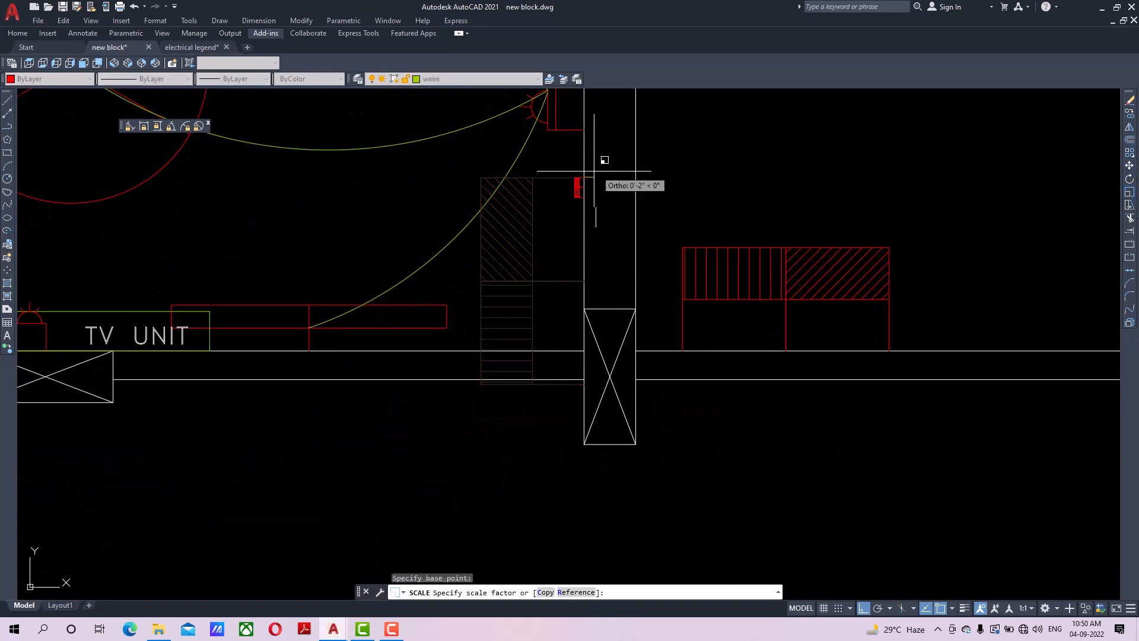
left_click(671, 165)
Delete the original B D B-POWER and B D B-LIGHT pair from the staircase lobby wall.
left_click(854, 190)
left_click(758, 278)
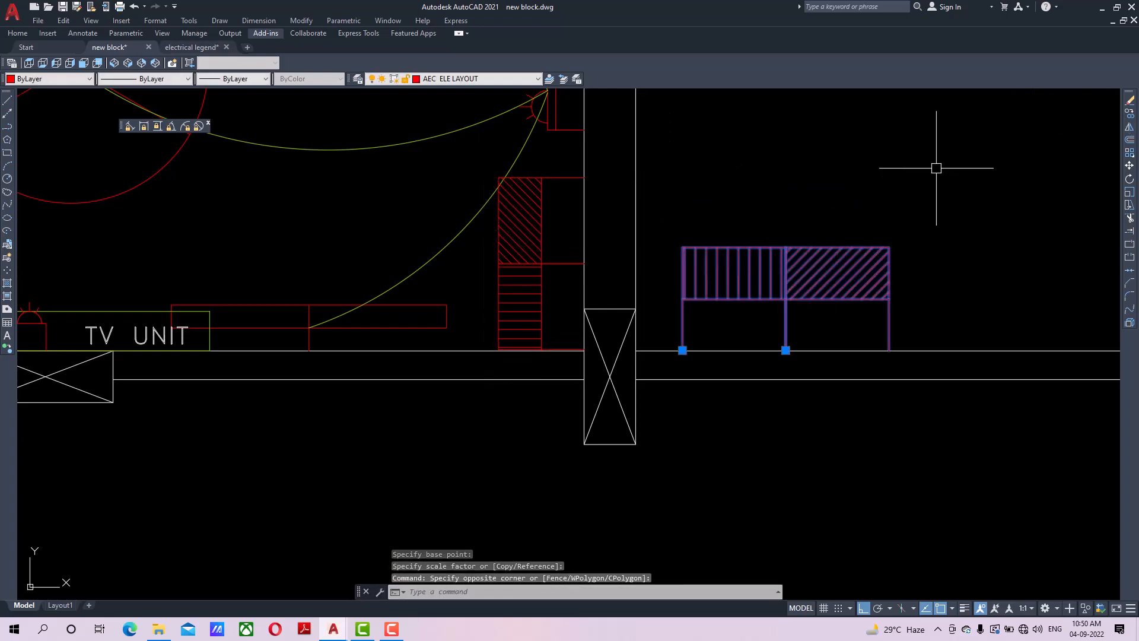
left_click(1132, 101)
Examine the legend rows for B D B-POWER, B D B-LIGHT, D B-COMMON AREA and the main distribution panel.
scroll(694, 236, "down", 12)
middle_click_drag(798, 372, 658, 273)
scroll(773, 271, "up", 5)
scroll(810, 292, "up", 6)
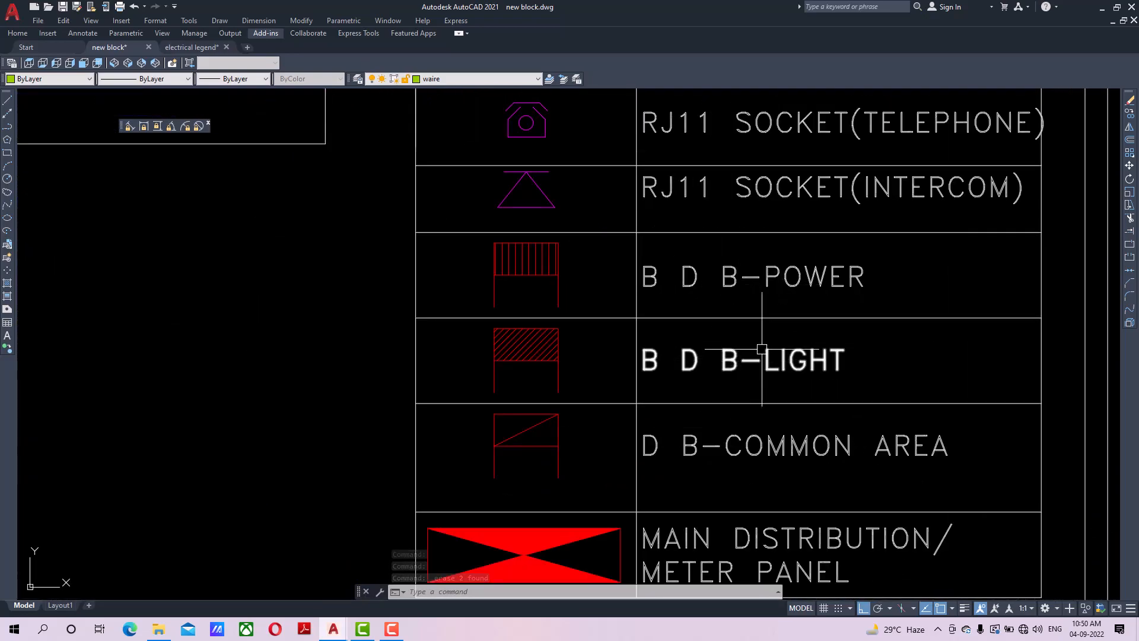
middle_click_drag(634, 326, 636, 249)
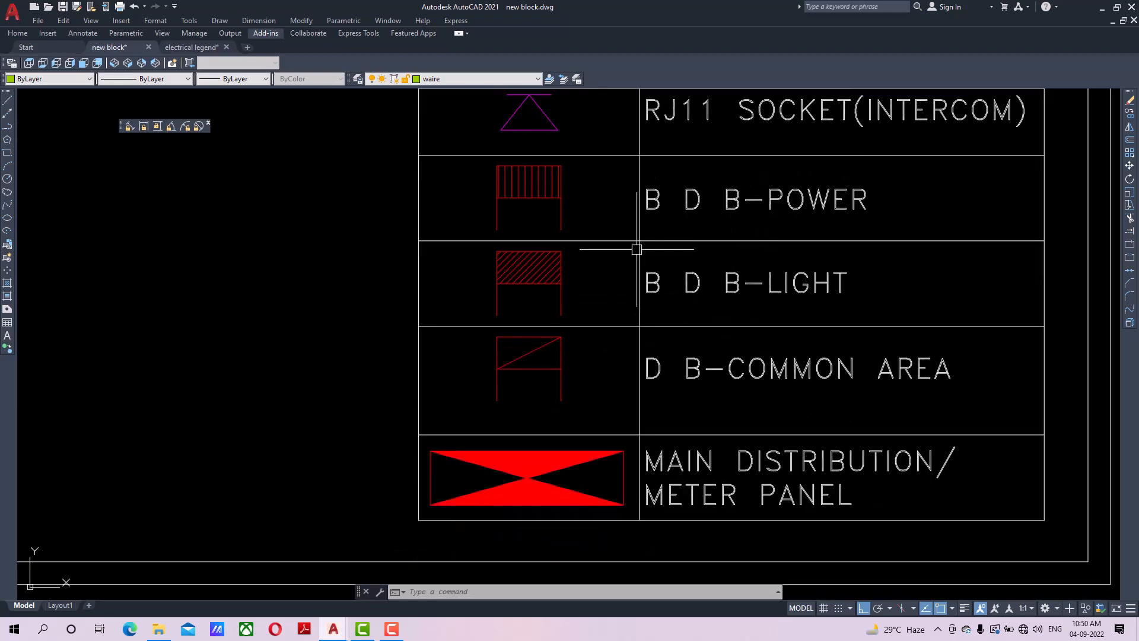
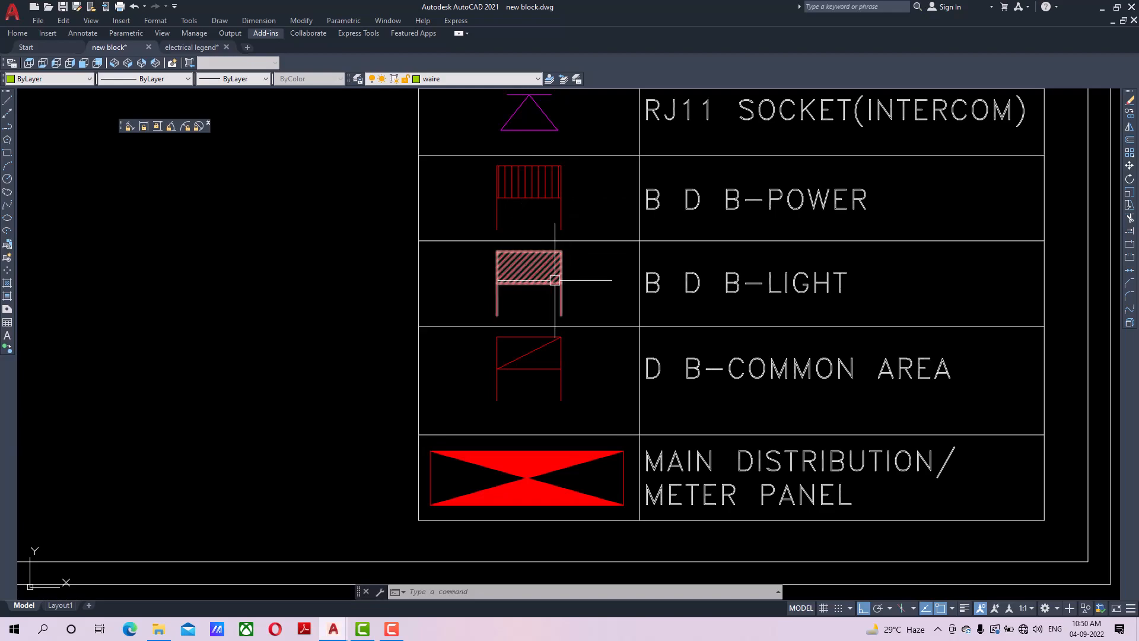
scroll(593, 273, "down", 5)
scroll(429, 230, "up", 3)
scroll(433, 267, "up", 6)
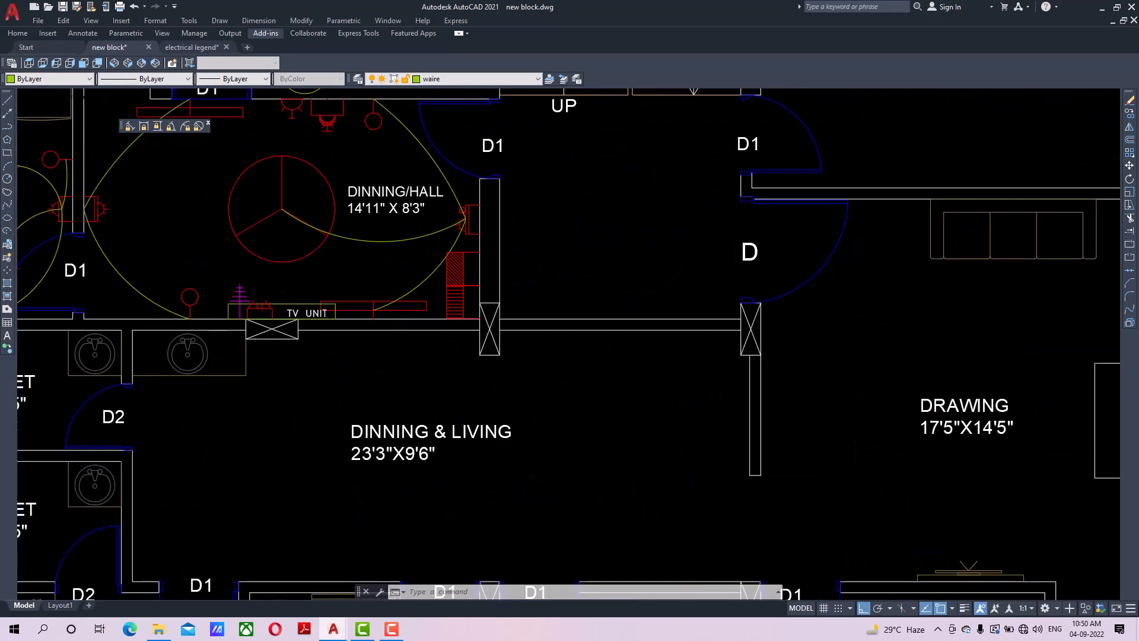
Copy the dining hall's power and light board pair into the 17'5" X 9'8" dining hall, near its staircase wall below the kitchen.
left_click(500, 262)
left_click(458, 320)
scroll(475, 323, "down", 3)
middle_click_drag(583, 322, 410, 320)
scroll(412, 320, "down", 2)
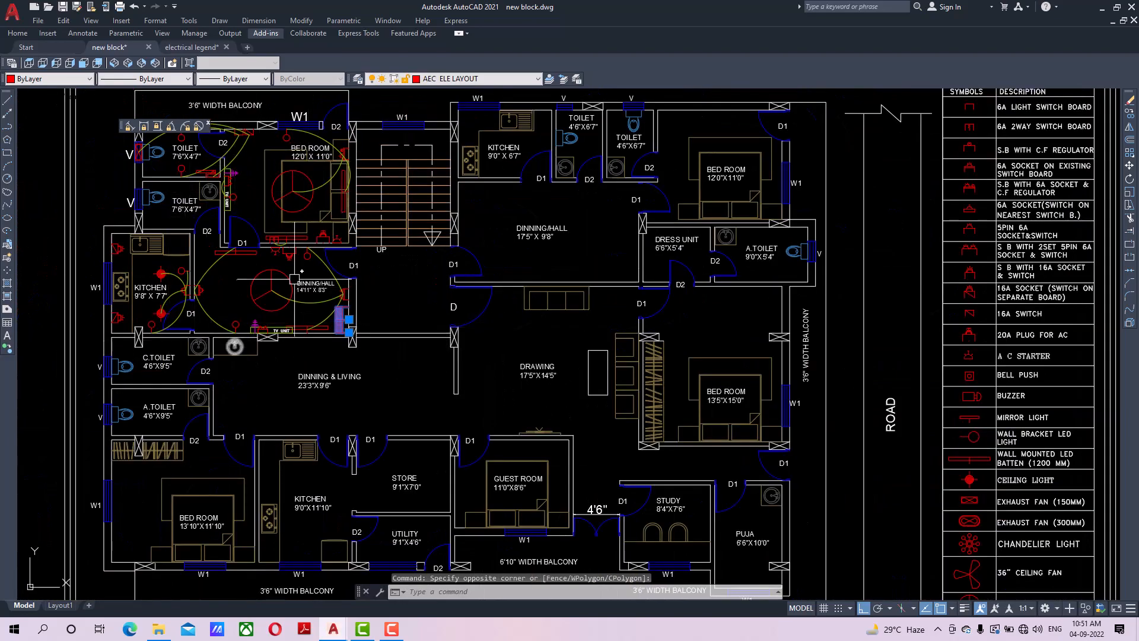
left_click(1130, 114)
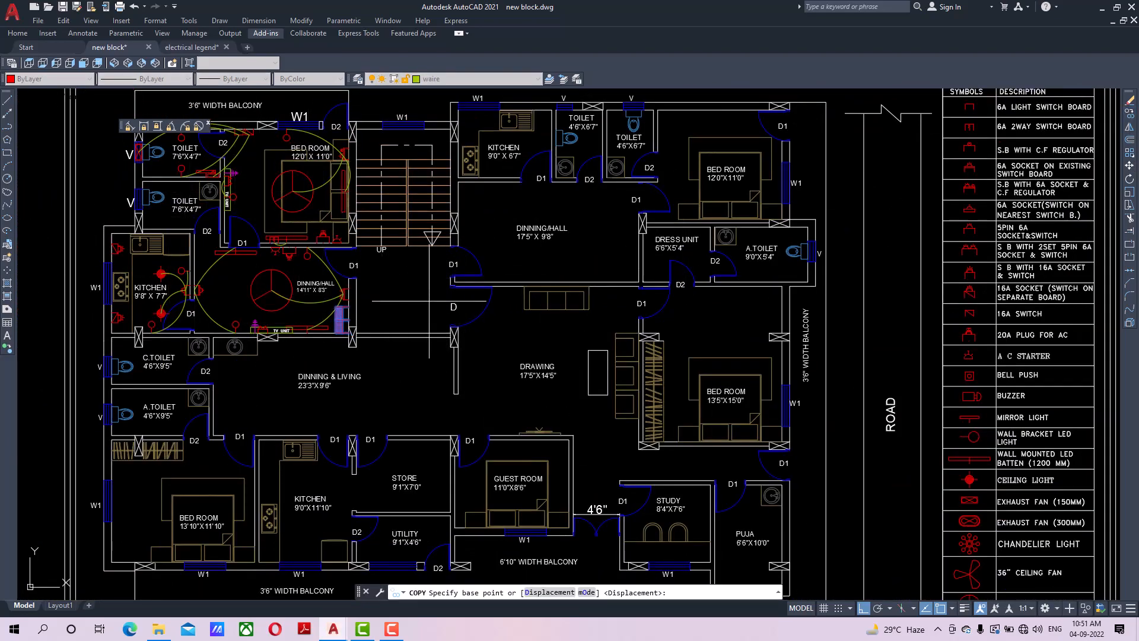
scroll(286, 310, "up", 6)
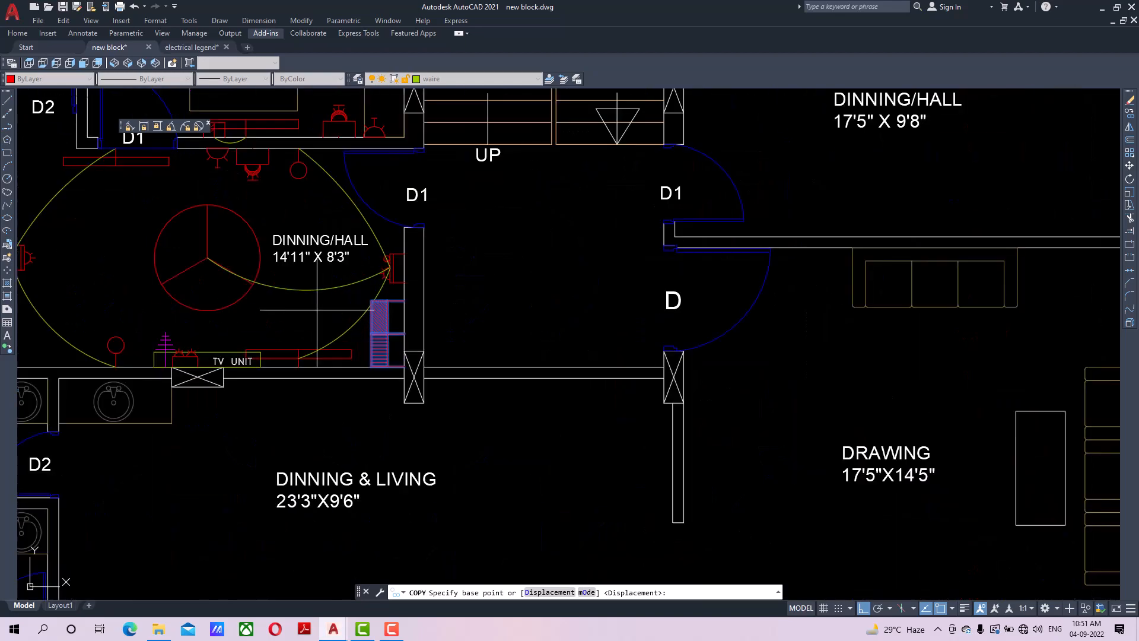
left_click(397, 315)
scroll(397, 315, "down", 6)
middle_click_drag(451, 285, 369, 341)
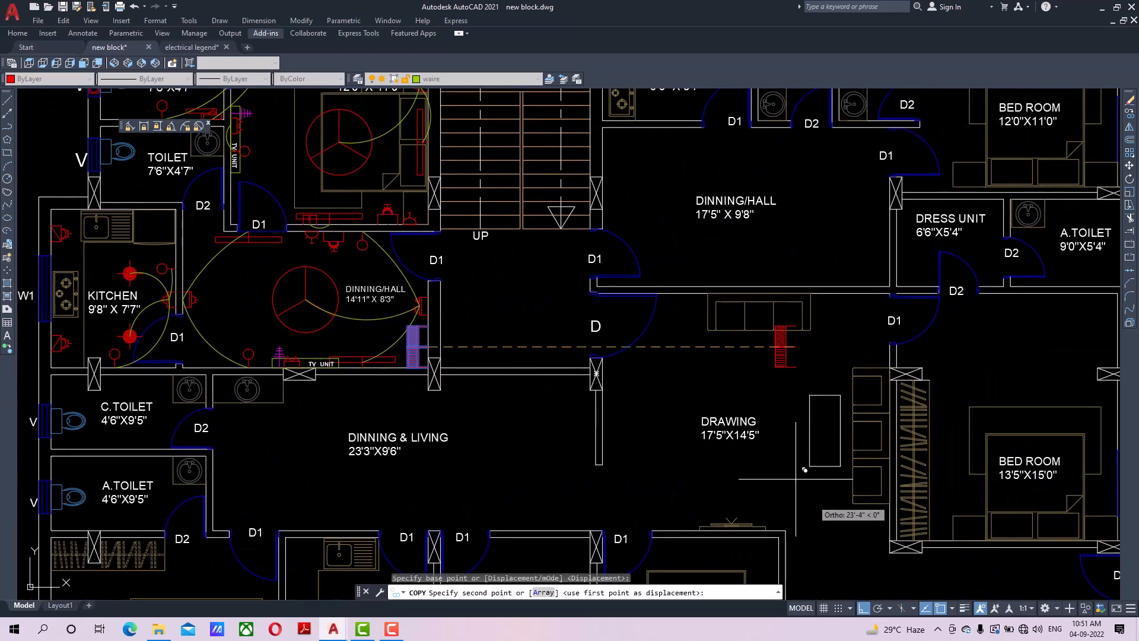
scroll(656, 364, "up", 2)
scroll(656, 320, "up", 2)
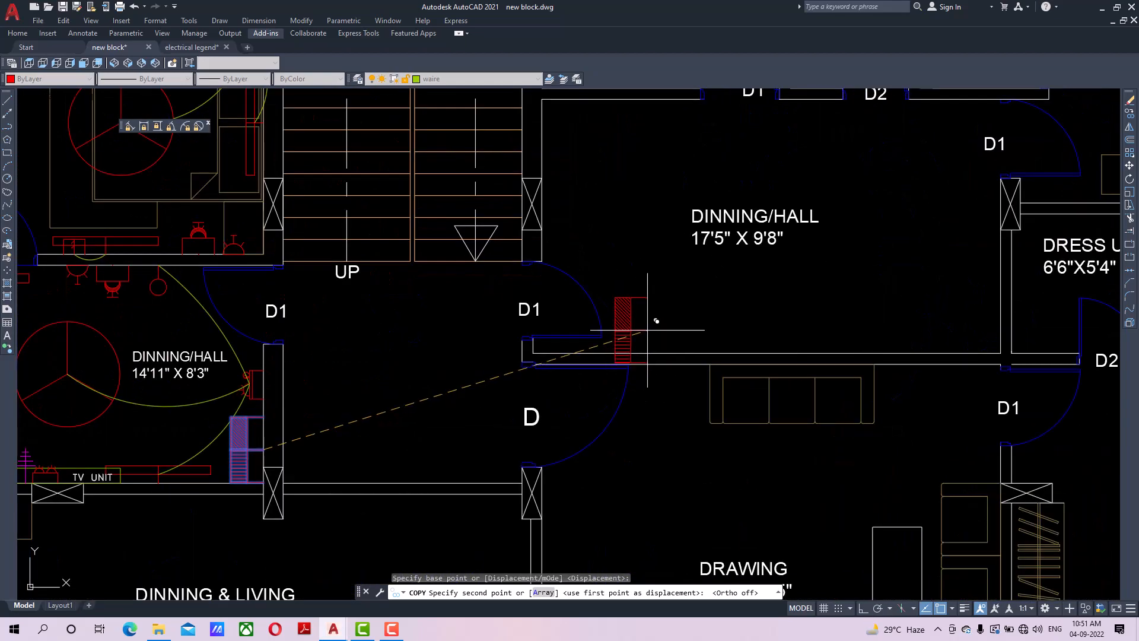
scroll(622, 309, "up", 2)
middle_click_drag(473, 203, 475, 240)
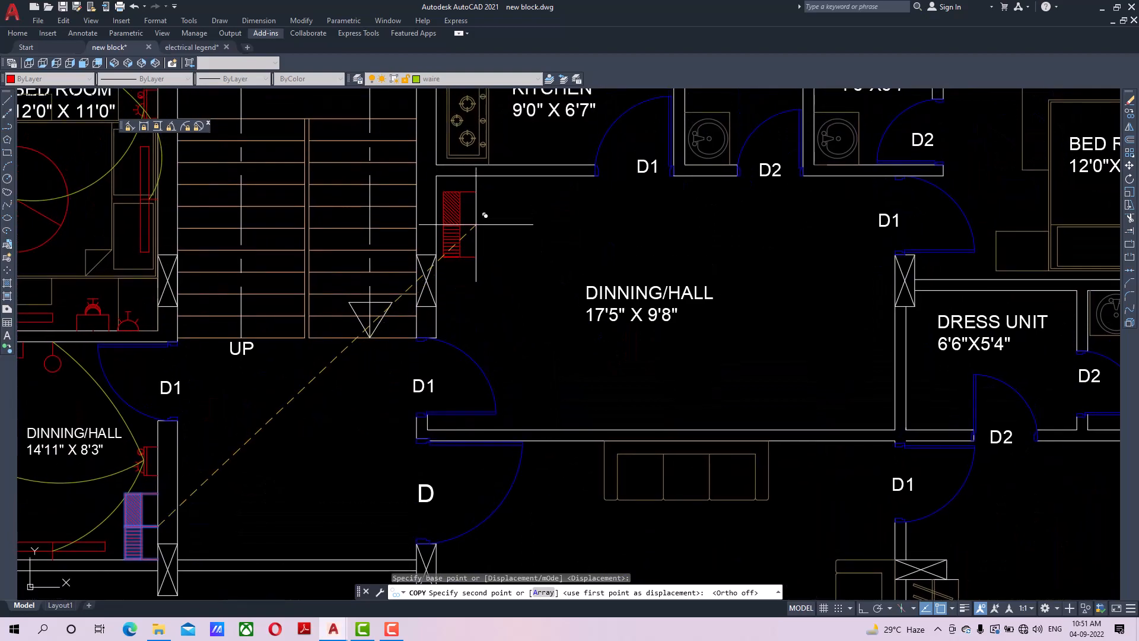
left_click(476, 224)
right_click(527, 221)
left_click(554, 230)
Rotate the board pair in the 17'5" X 9'8" dining hall 180° about its middle leg's end, so the legs face the staircase.
scroll(524, 225, "up", 2)
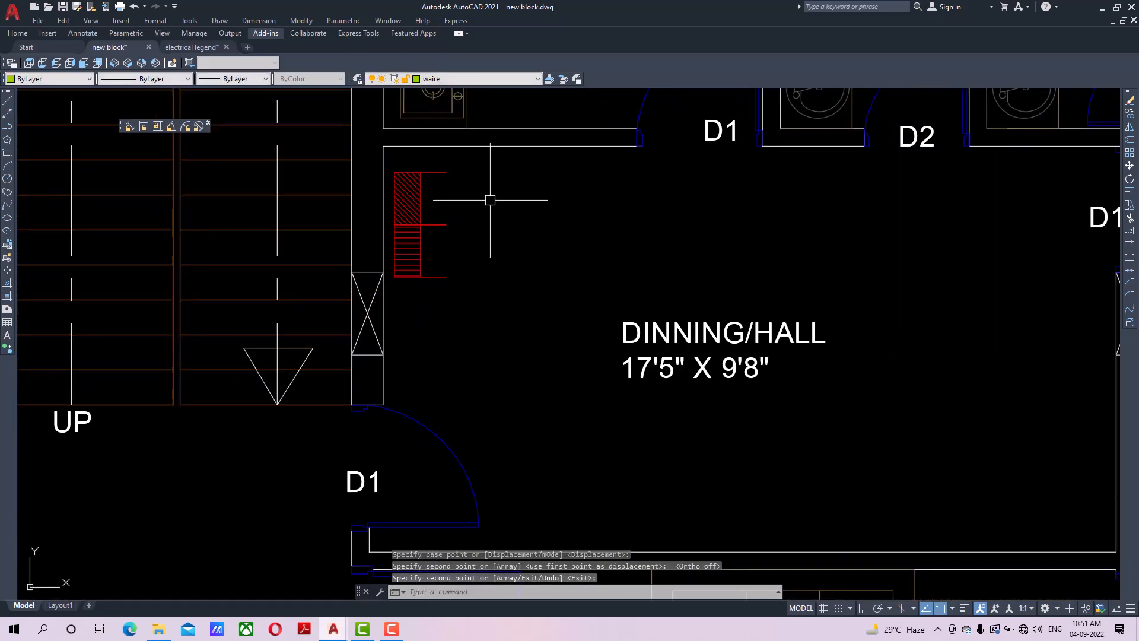
left_click(491, 198)
left_click(435, 255)
left_click(1130, 179)
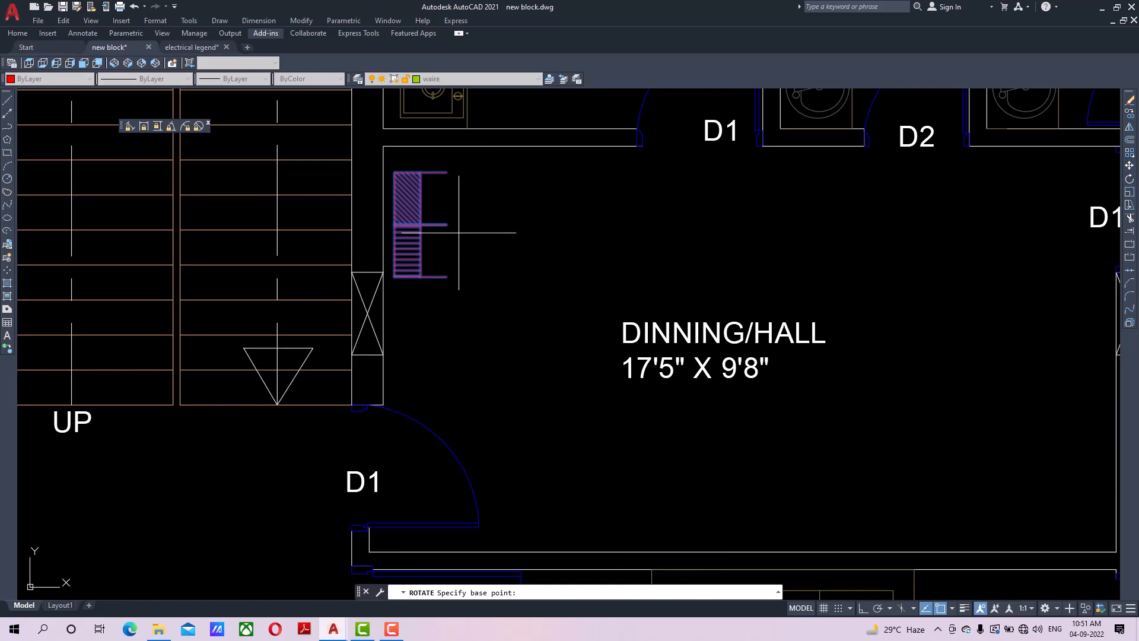
left_click(447, 225)
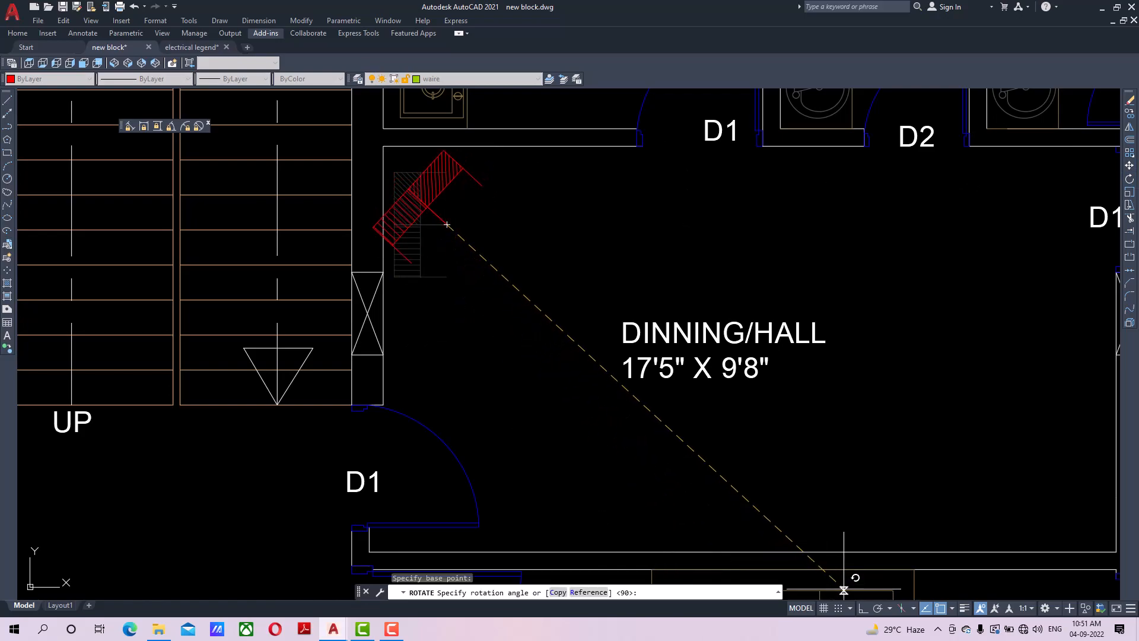
left_click(864, 608)
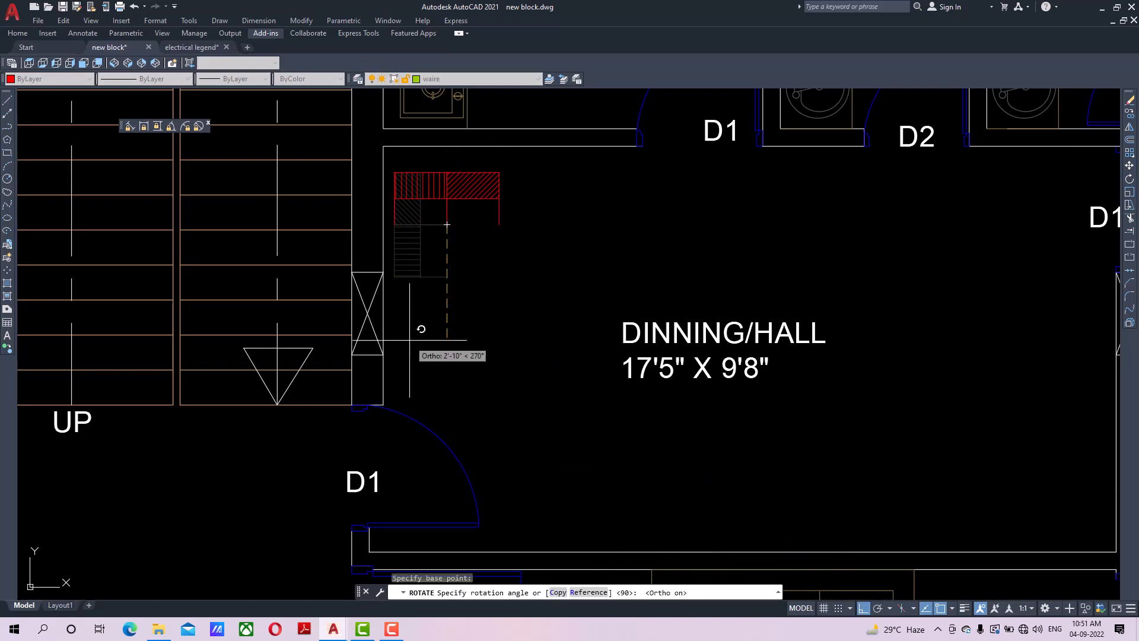
left_click(337, 204)
Move the rotated board pair horizontally against the staircase wall of the 17'5" X 9'8" dining hall.
scroll(449, 214, "up", 2)
left_click(463, 211)
left_click(442, 267)
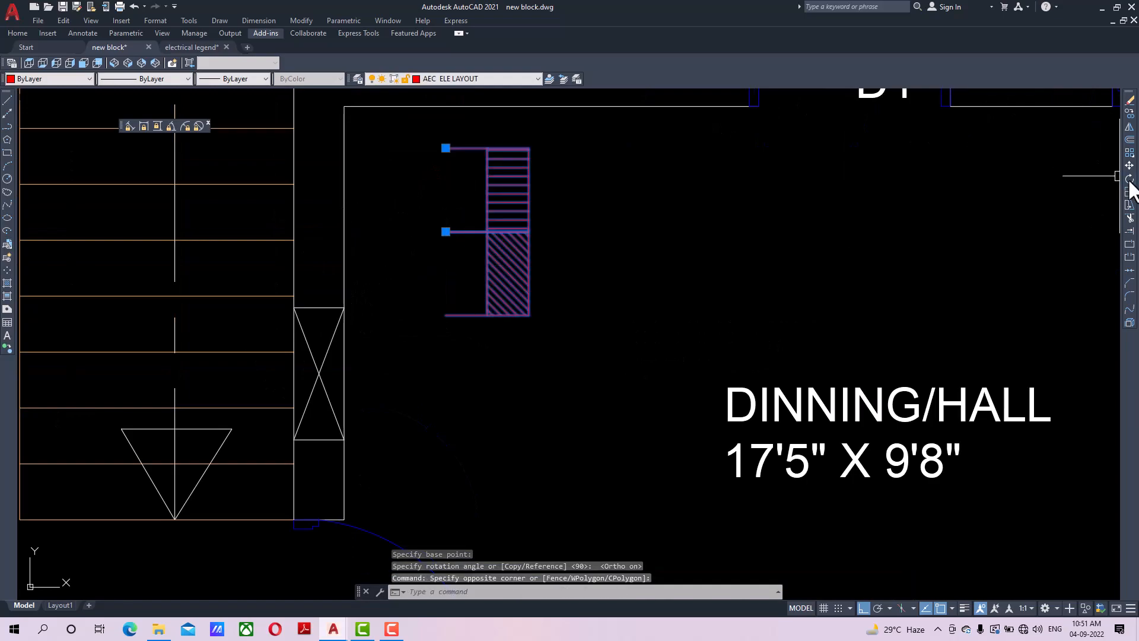
left_click(1129, 166)
left_click(446, 232)
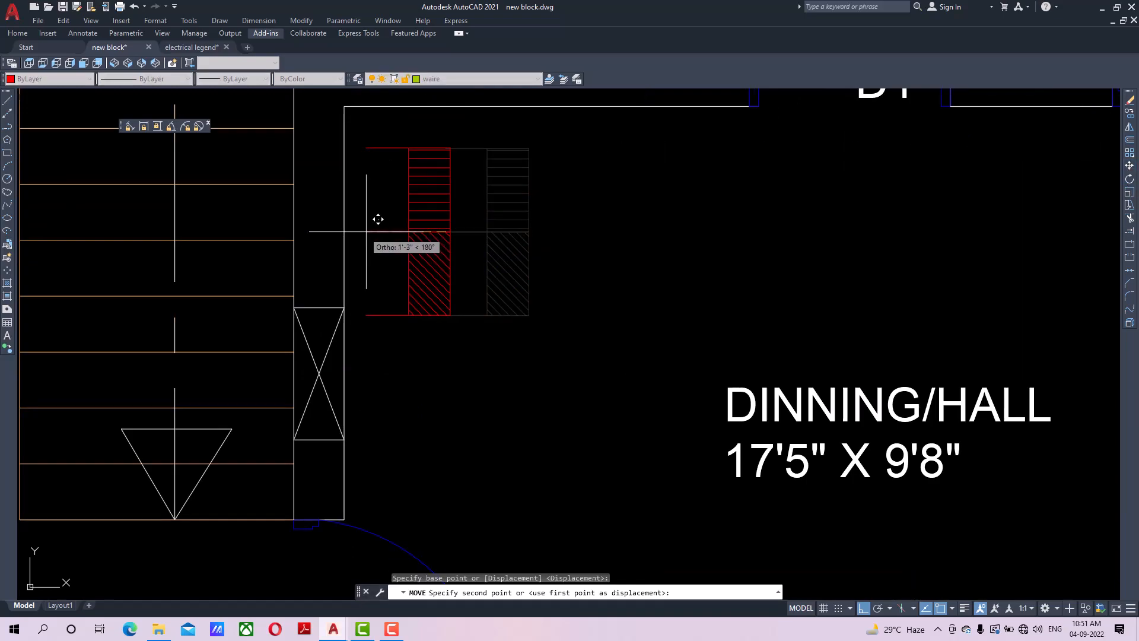
left_click(373, 231)
Review the floor plan with the distribution board pairs in both dining halls, including the drawing room and remaining rooms.
scroll(492, 165, "down", 5)
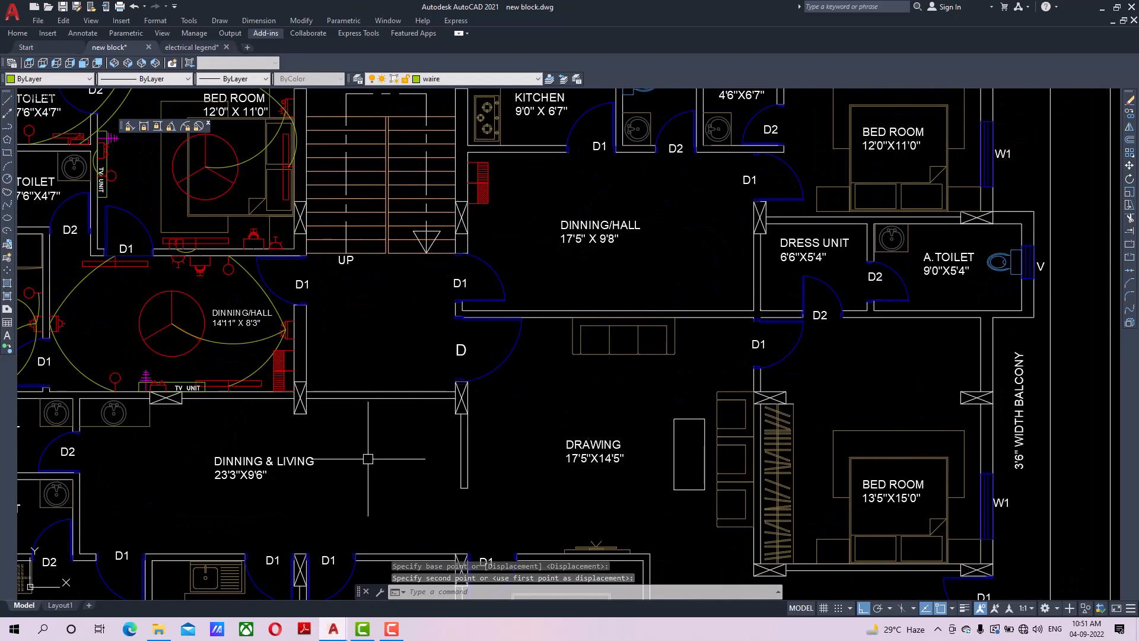
middle_click_drag(368, 458, 402, 411)
scroll(463, 358, "down", 4)
scroll(455, 342, "up", 2)
middle_click_drag(455, 343, 457, 403)
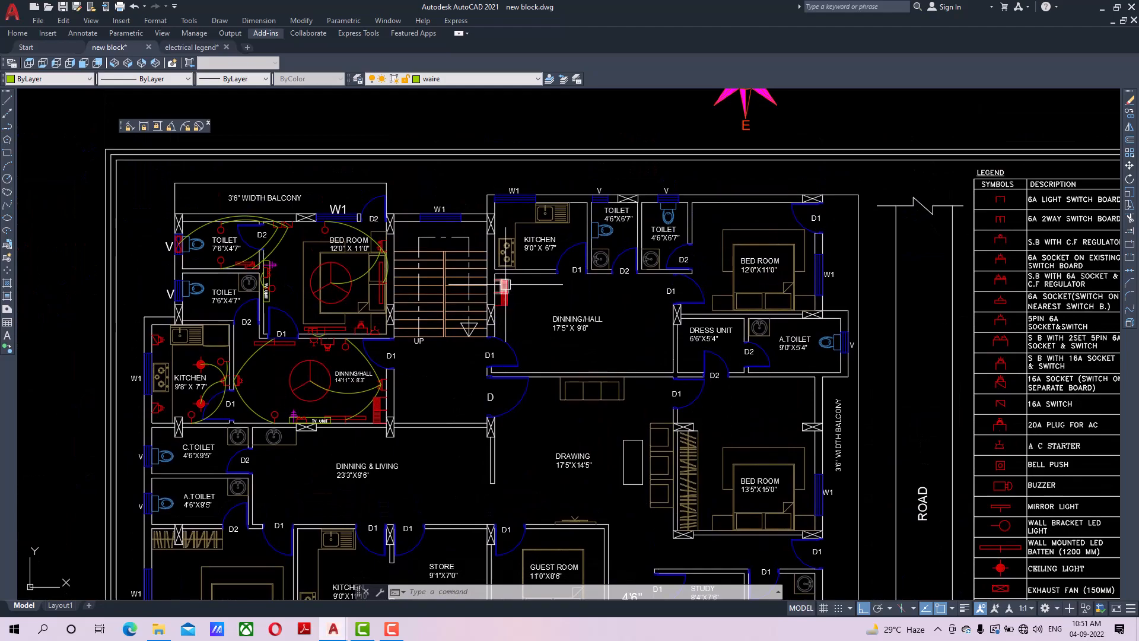
scroll(498, 286, "up", 2)
scroll(522, 280, "down", 4)
scroll(510, 475, "up", 2)
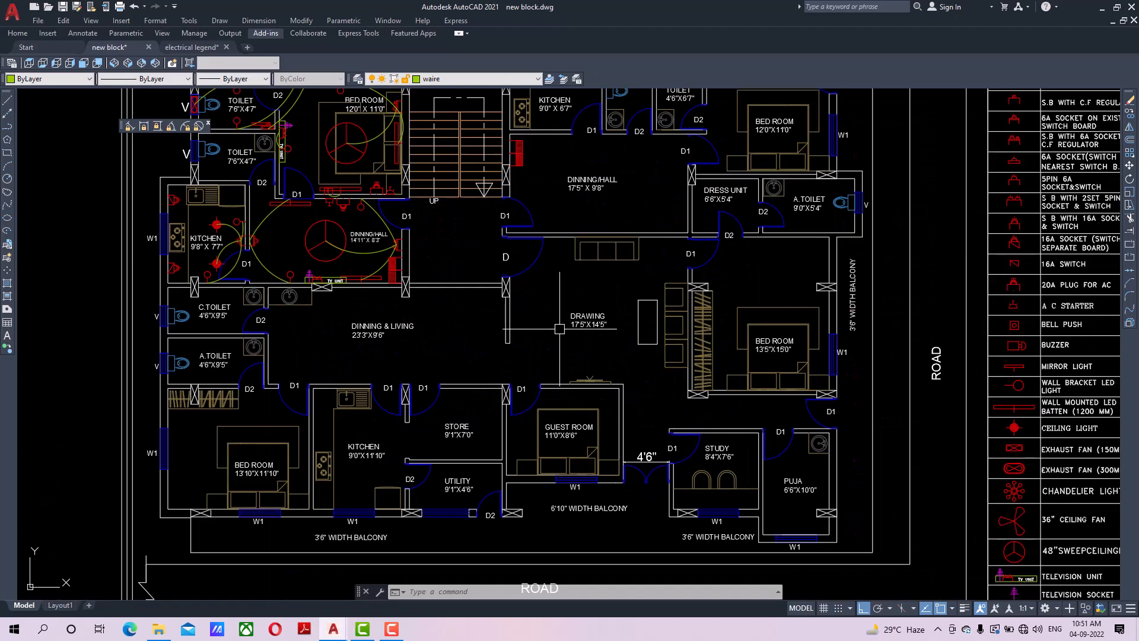
scroll(559, 328, "down", 1)
scroll(523, 326, "up", 1)
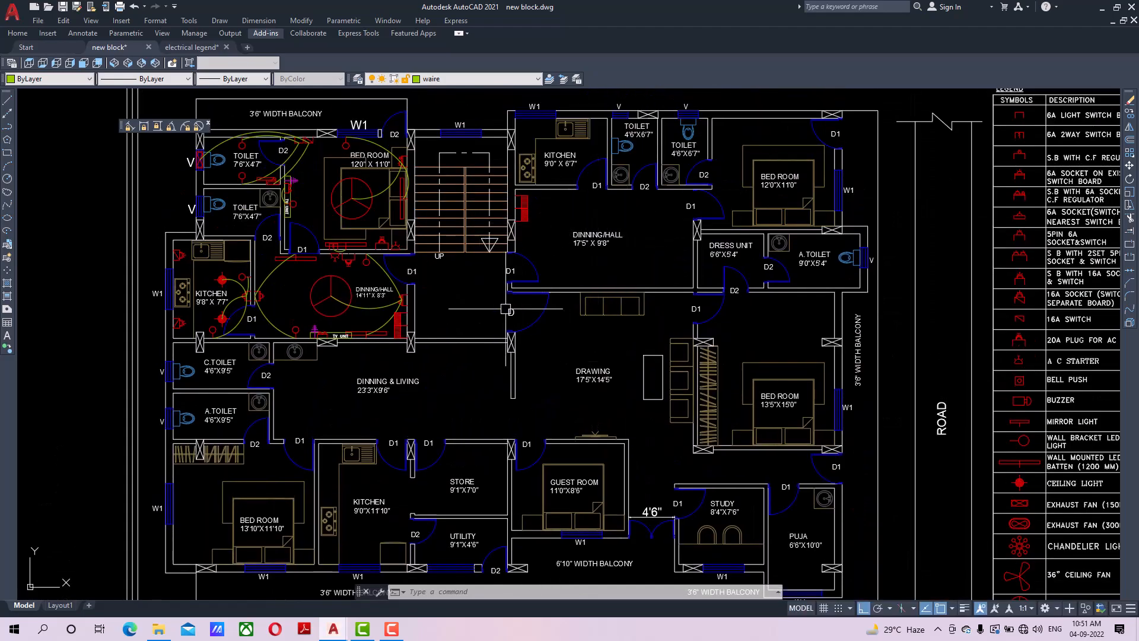
Copy the board pair from the 17'5" X 9'8" dining hall onto the drawing room wall below the column beside door D.
scroll(505, 309, "down", 1)
scroll(589, 329, "up", 1)
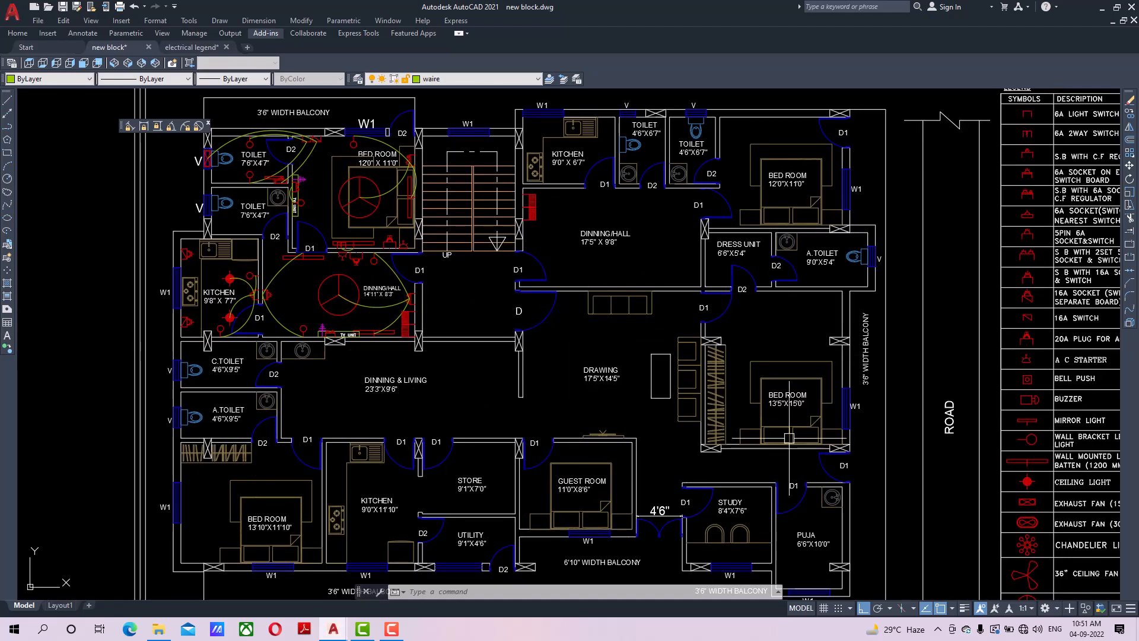
scroll(530, 327, "up", 2)
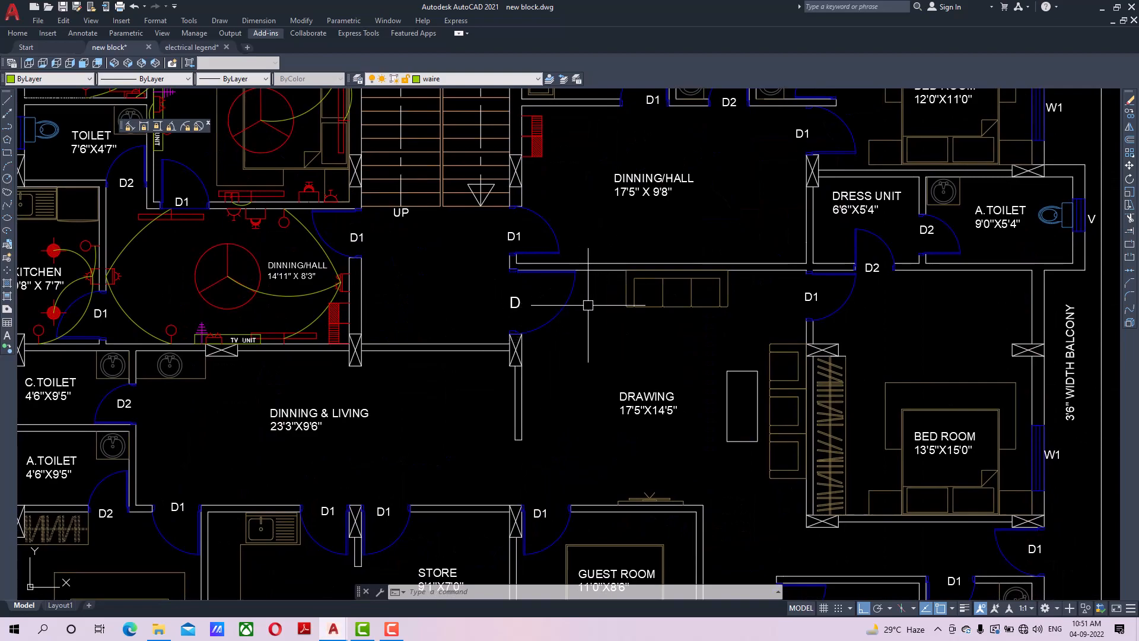
scroll(549, 127, "up", 2)
left_click(550, 122)
left_click(525, 155)
left_click(1129, 114)
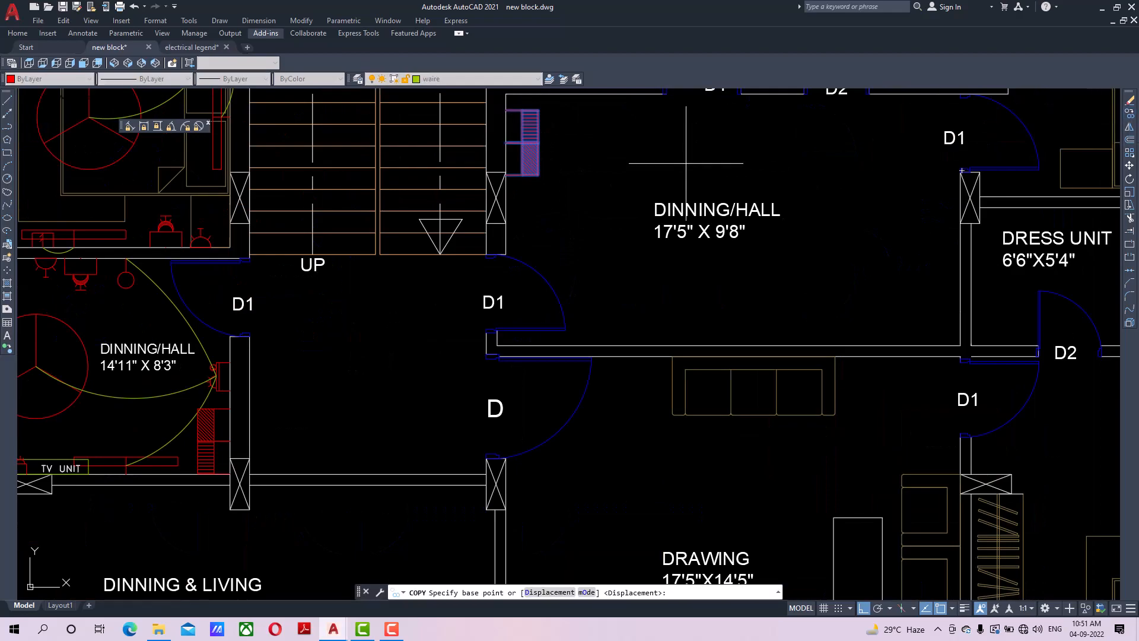
left_click(506, 142)
middle_click_drag(522, 453, 527, 280)
left_click(511, 387)
right_click(603, 339)
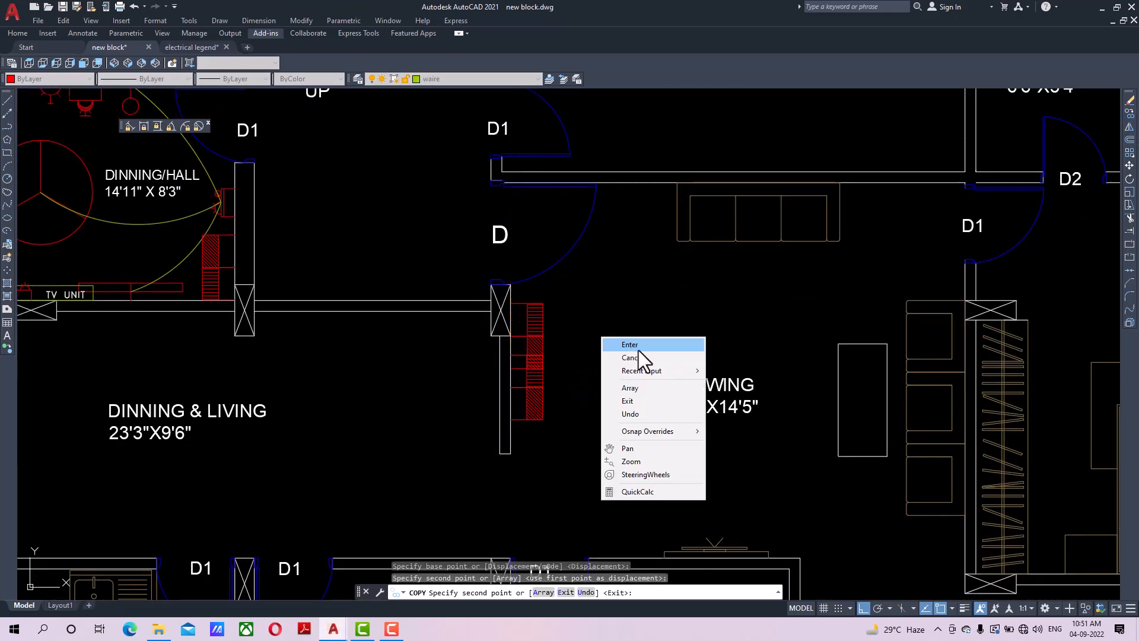
left_click(639, 350)
Copy the main distribution/meter panel symbol from the legend to the staircase wall shared with the 17'5" X 9'8" dining hall, with Ortho off.
scroll(509, 359, "down", 4)
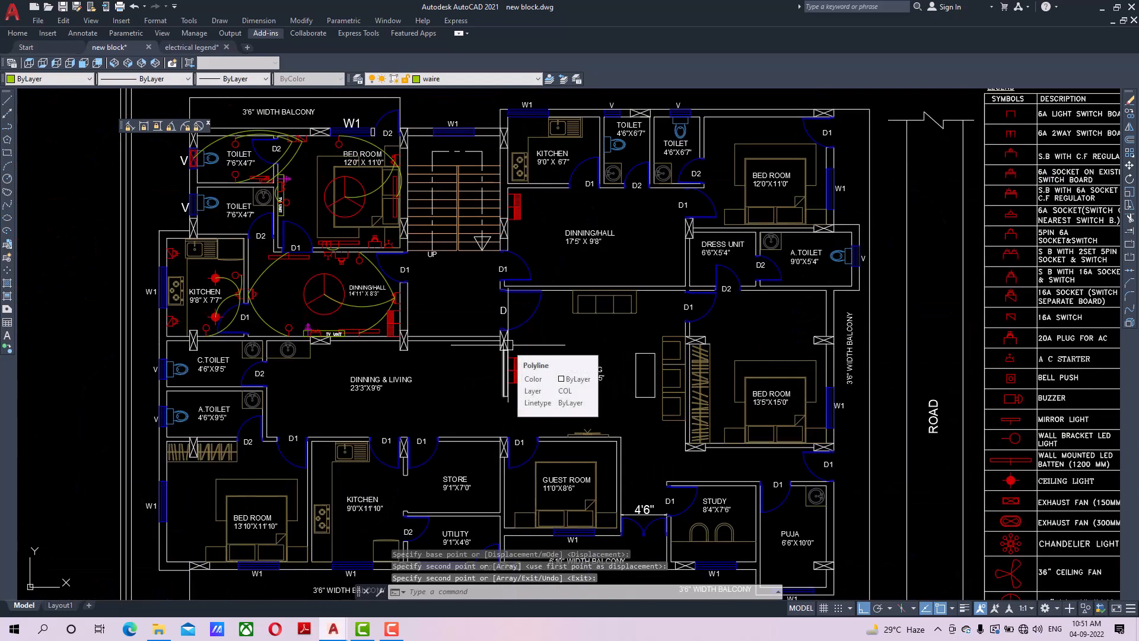
scroll(508, 344, "down", 2)
middle_click_drag(852, 491, 815, 389)
scroll(795, 528, "up", 4)
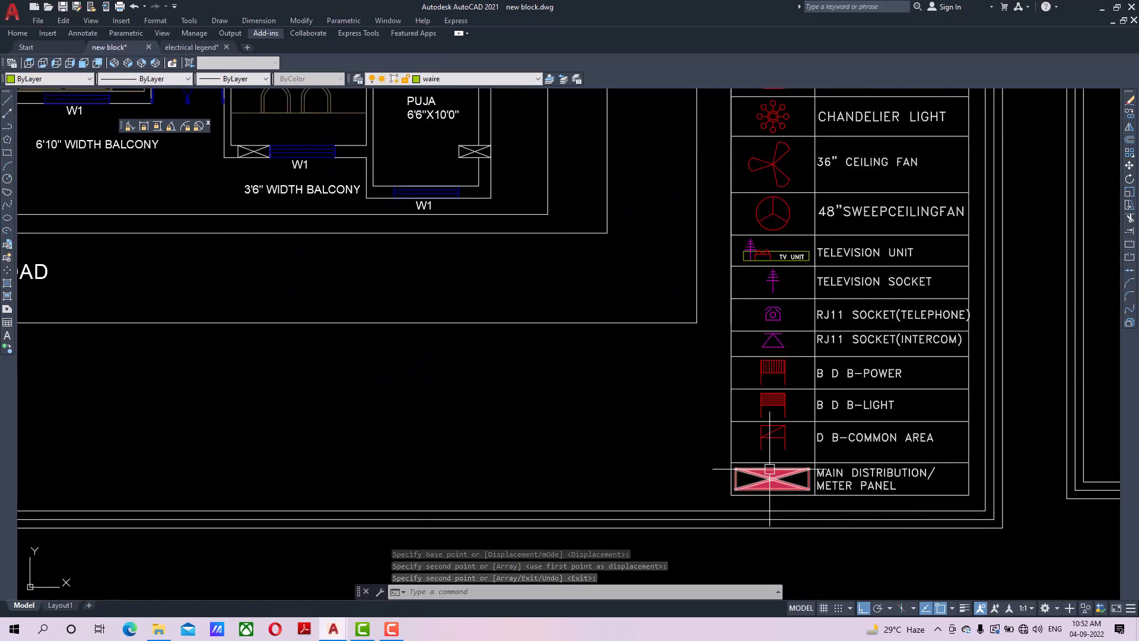
left_click(786, 508)
left_click(1129, 115)
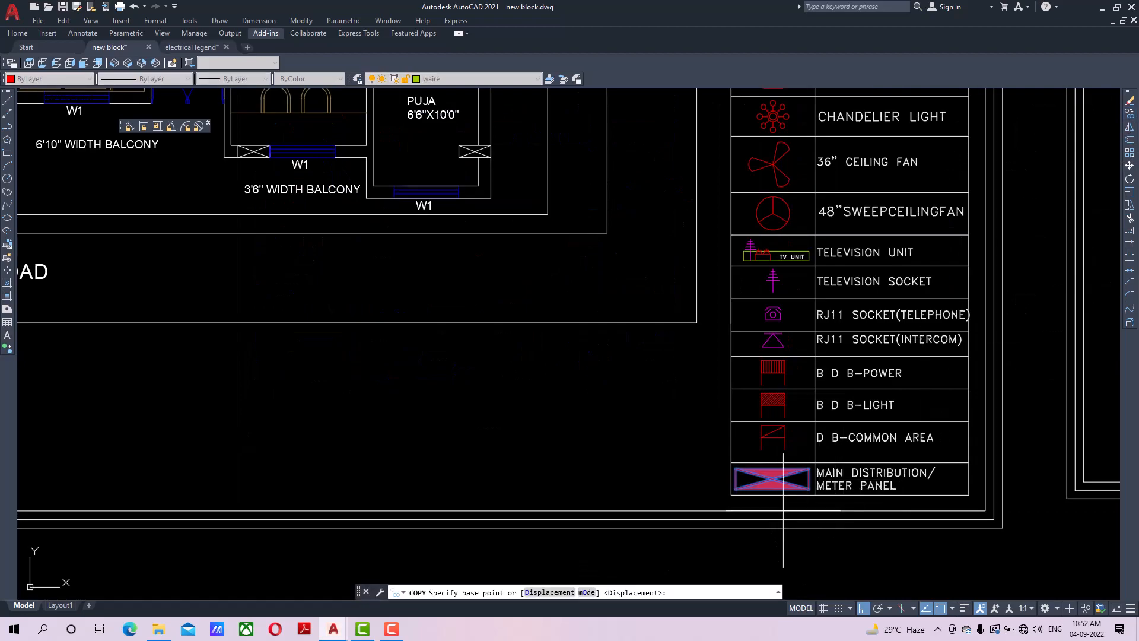
left_click(778, 490)
left_click(859, 609)
scroll(496, 302, "down", 4)
middle_click_drag(495, 303, 650, 583)
scroll(411, 288, "up", 4)
middle_click_drag(447, 318, 511, 252)
scroll(512, 252, "up", 2)
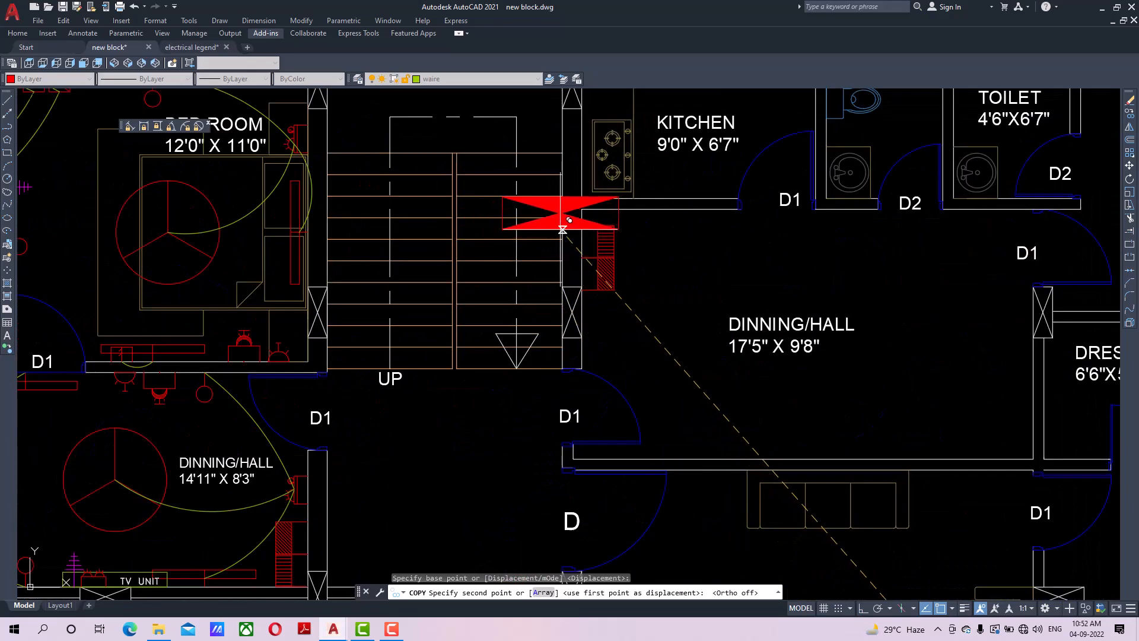
left_click(569, 221)
right_click(567, 172)
left_click(590, 178)
Rotate the copied meter panel 90° about its lower edge's midpoint with Ortho on, so it stands upright along the staircase wall.
scroll(590, 178, "up", 4)
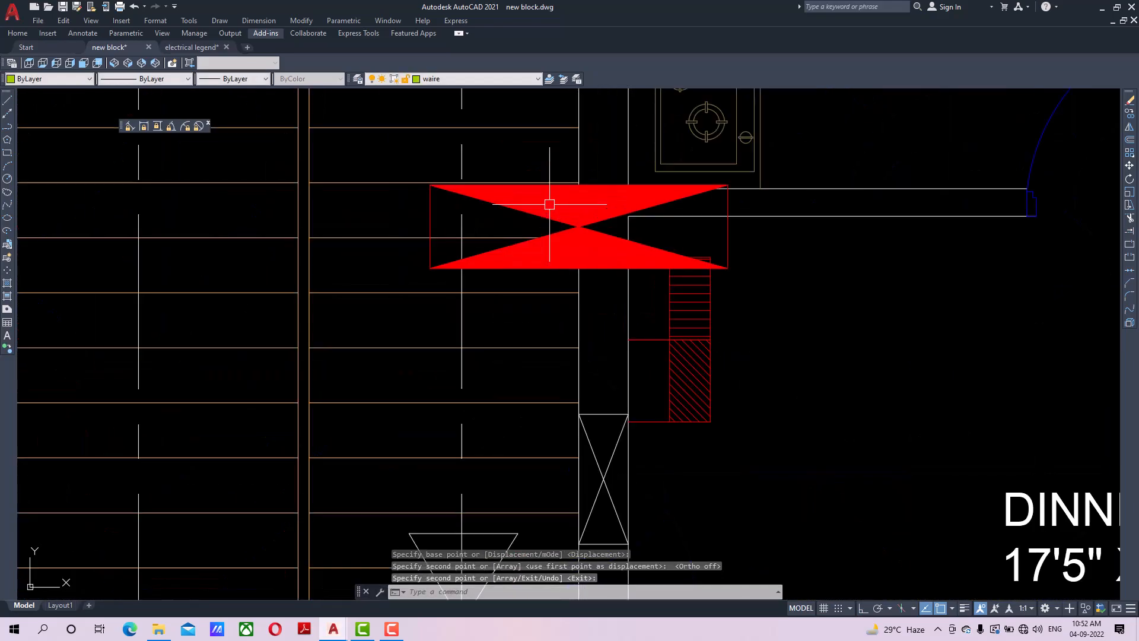
left_click(550, 213)
left_click(1130, 179)
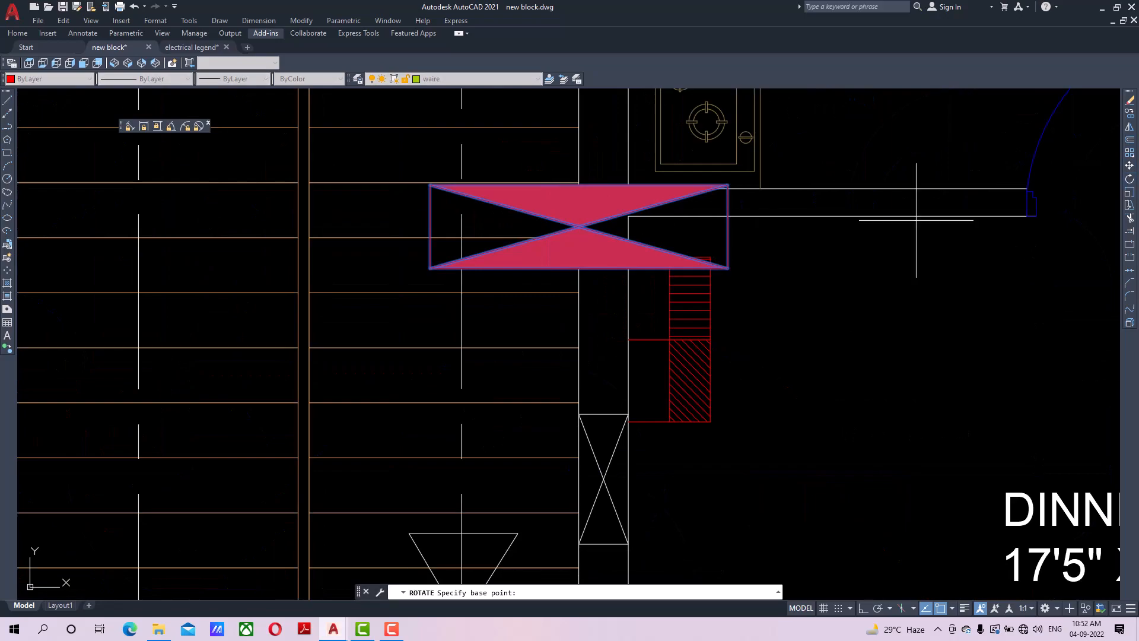
left_click(579, 268)
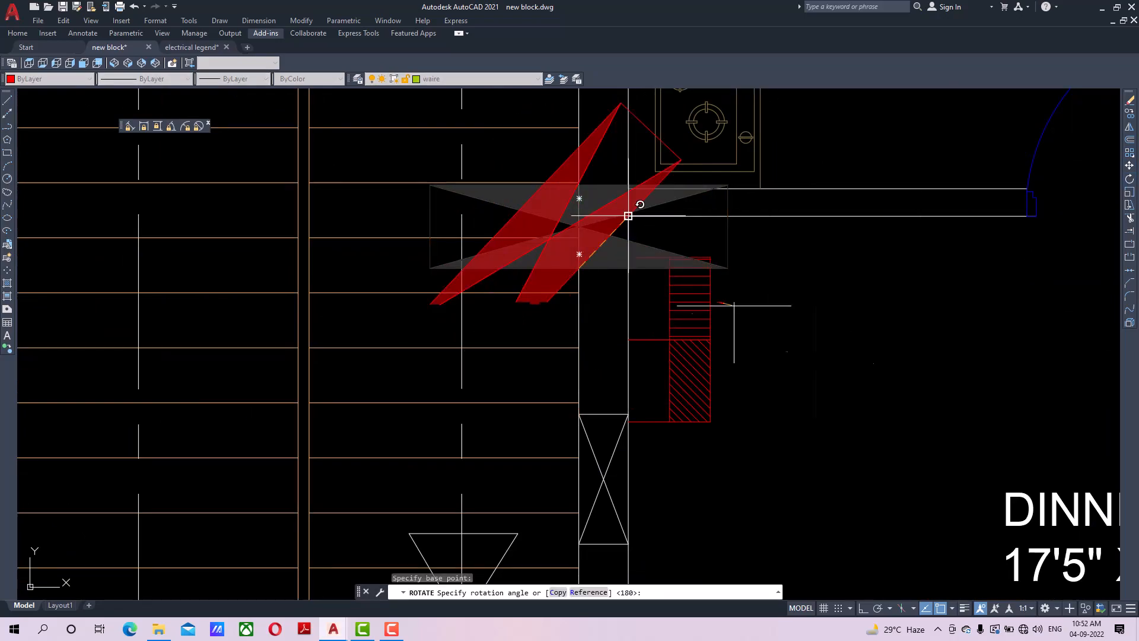
left_click(865, 611)
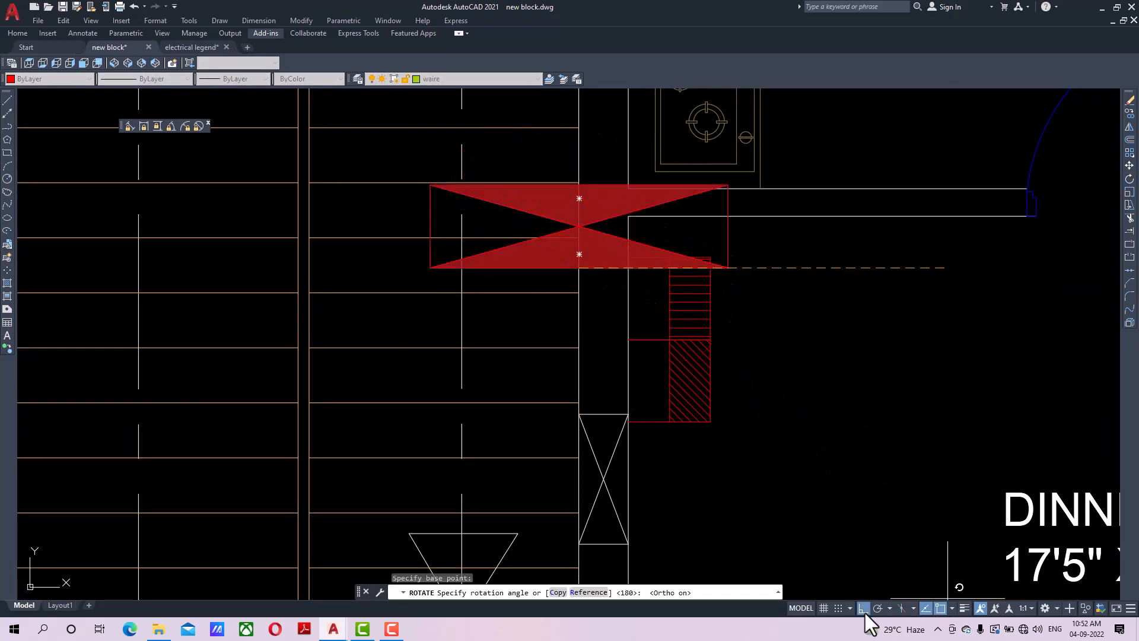
left_click(604, 120)
scroll(593, 213, "down", 4)
middle_click_drag(595, 221, 580, 261)
scroll(568, 261, "up", 2)
left_click(533, 247)
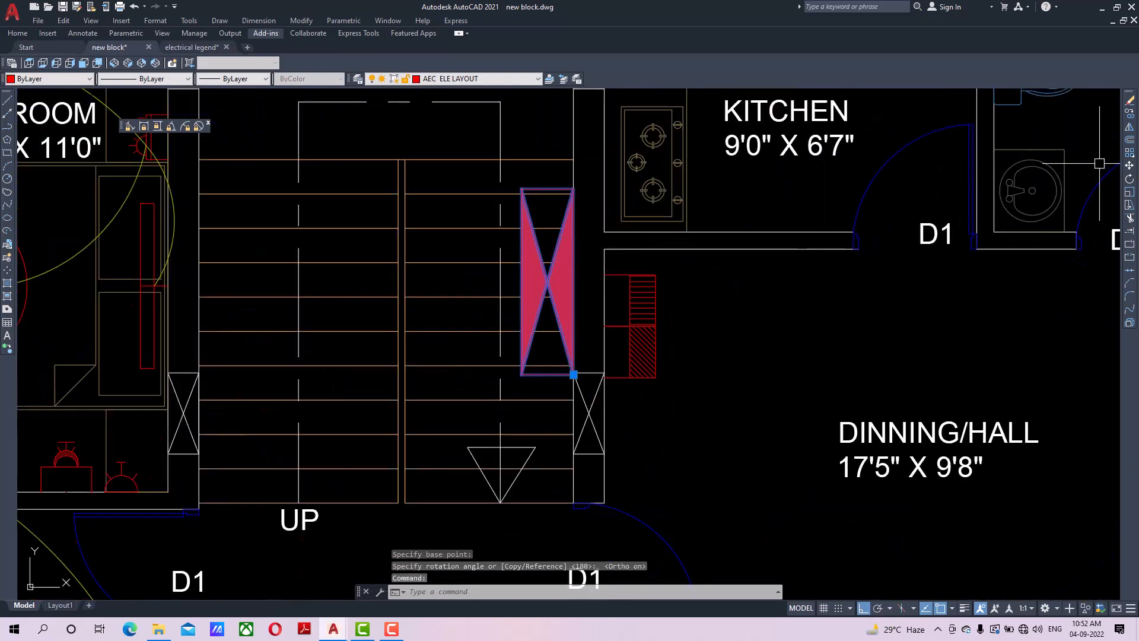
left_click(1130, 167)
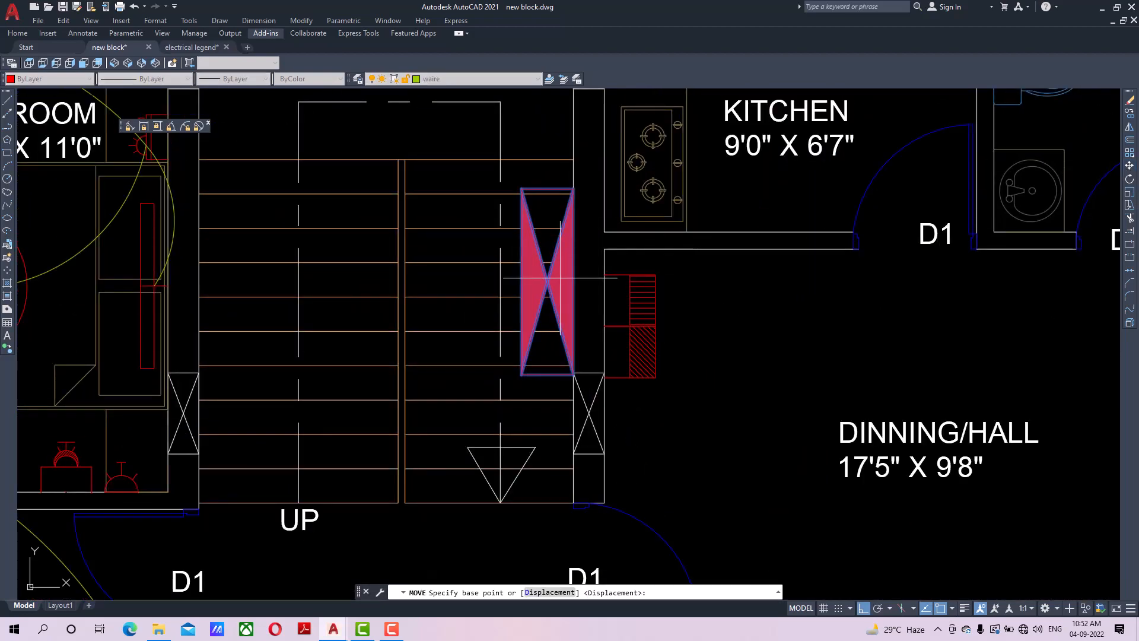
left_click(589, 263)
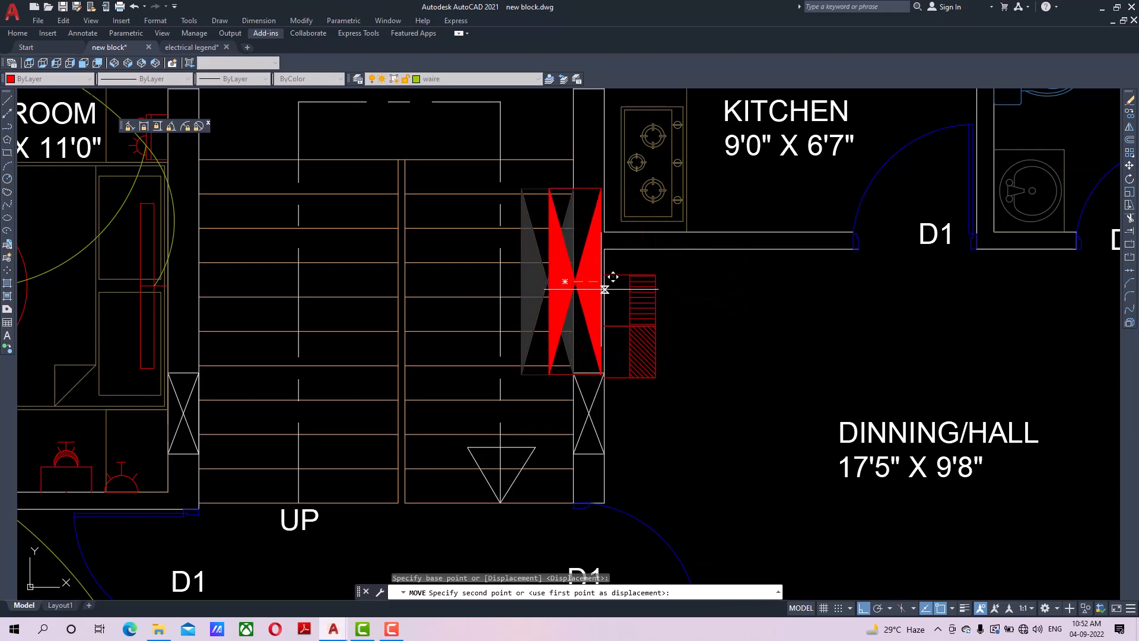
key("Escape")
key("Escape")
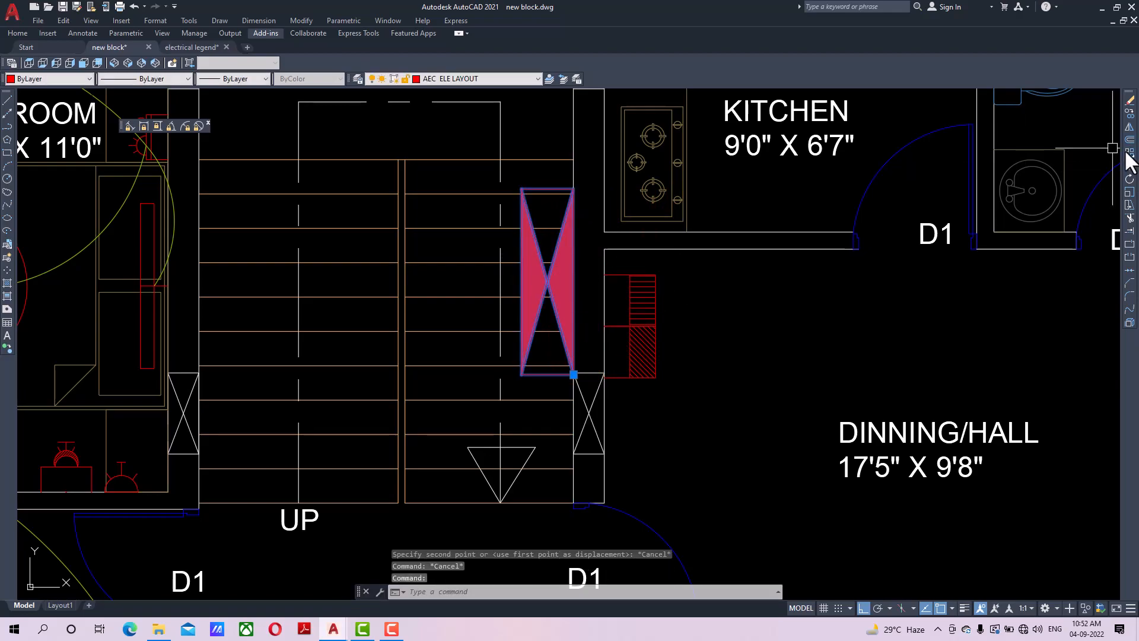
Scale down the meter panel about the midpoint of its wall-side edge, keeping it against the staircase wall.
left_click(1130, 191)
left_click(574, 281)
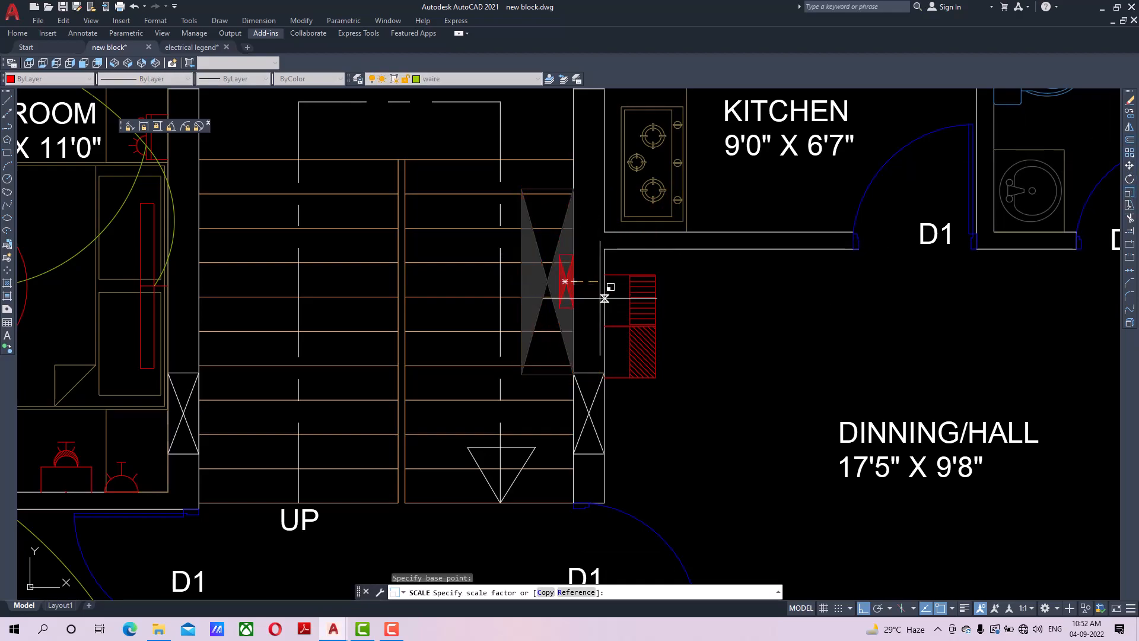
scroll(656, 302, "up", 2)
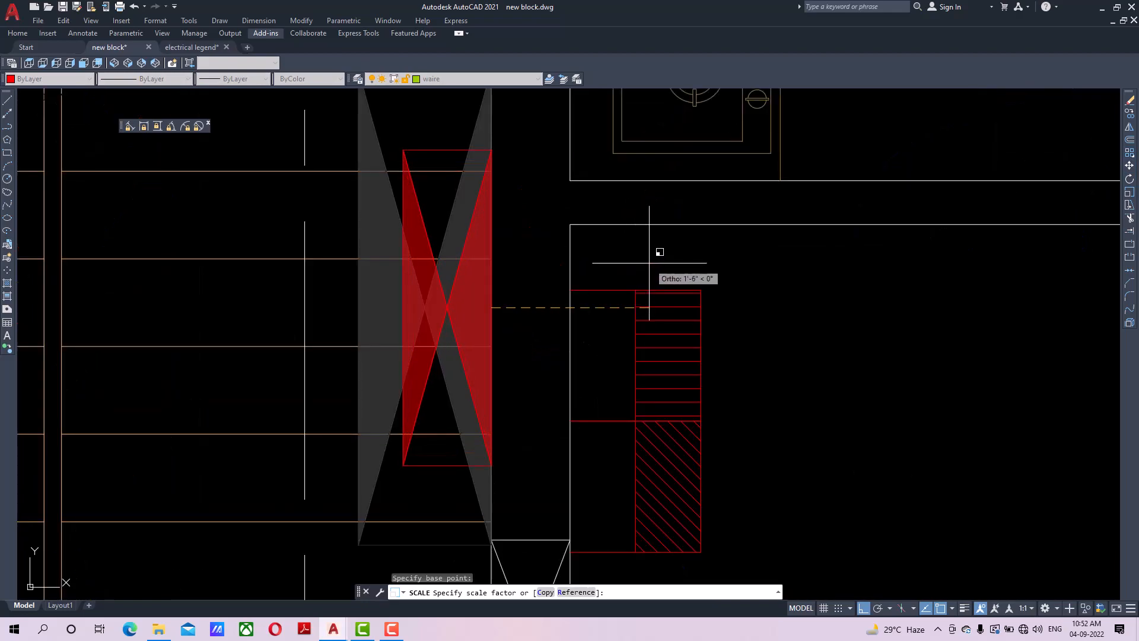
left_click(656, 254)
scroll(620, 227, "down", 6)
scroll(620, 227, "down", 1)
scroll(603, 226, "up", 3)
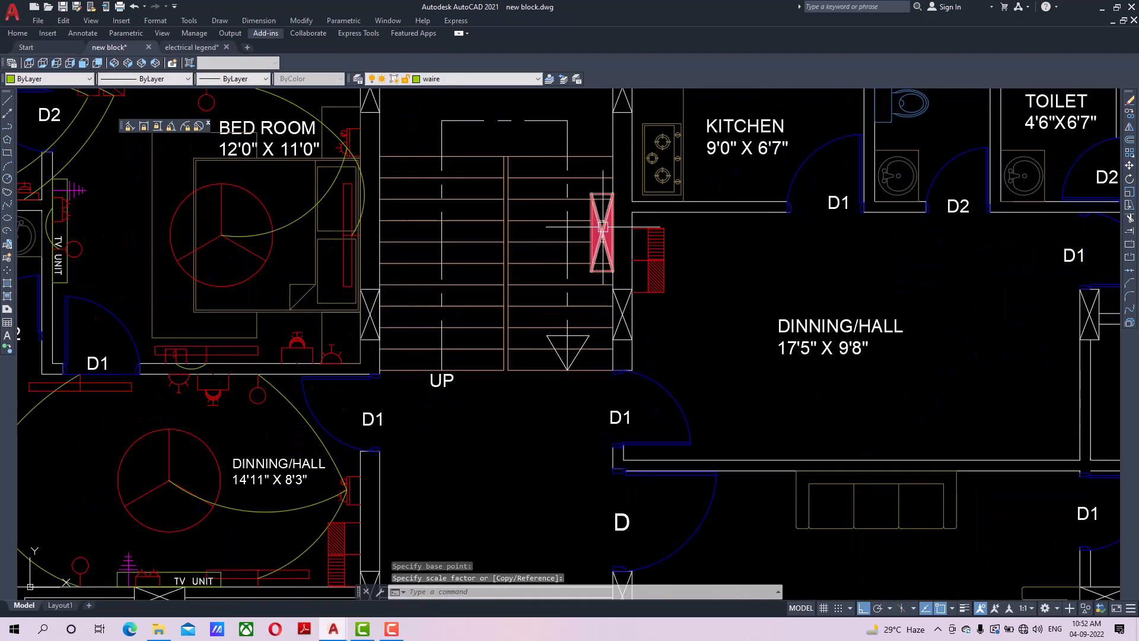
Draw an arc wire from the meter panel's centre to the board pair in the 17'5" X 9'8" dining hall.
scroll(600, 232, "down", 3)
middle_click_drag(620, 248, 572, 218)
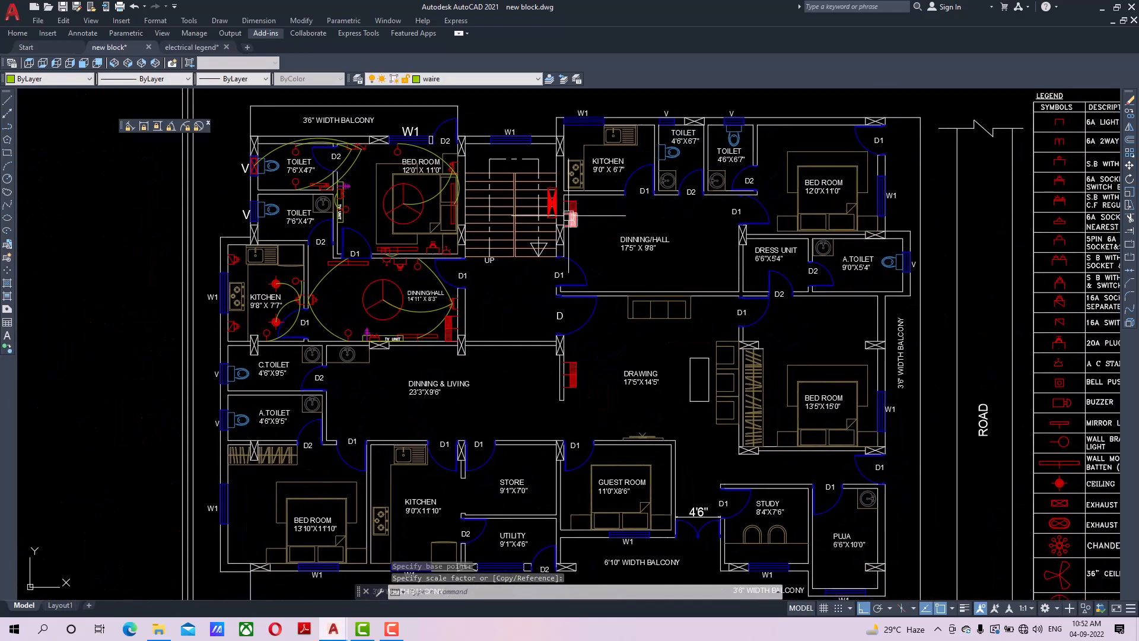
left_click(6, 166)
scroll(539, 206, "up", 4)
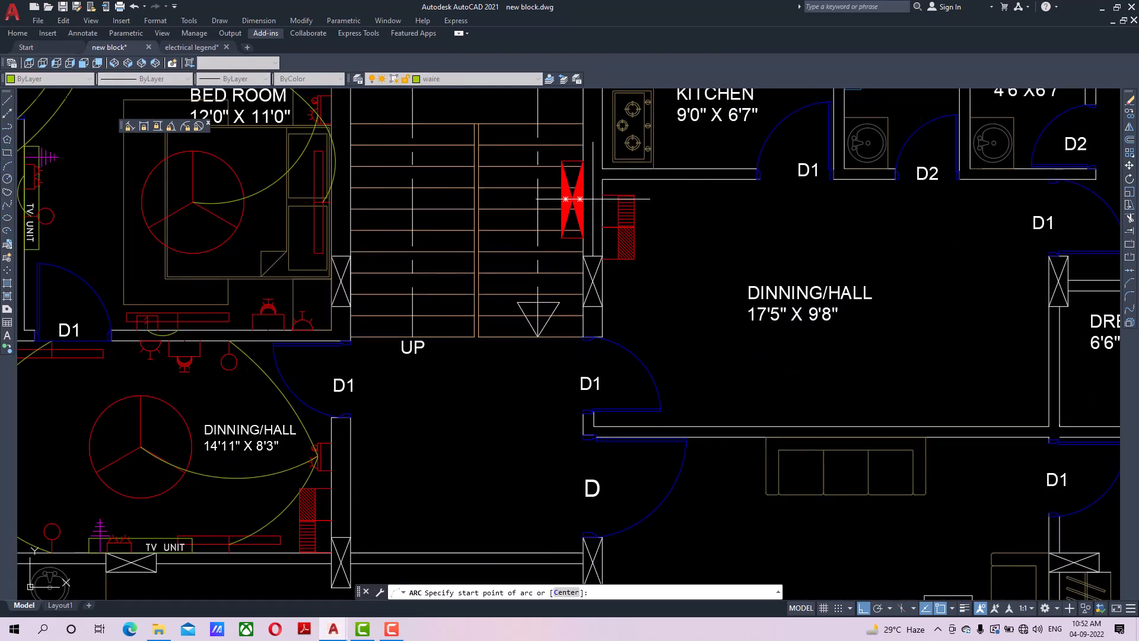
mouse_move(571, 202)
middle_mouse_down()
mouse_move(565, 173)
mouse_move(551, 241)
middle_mouse_up()
mouse_move(554, 156)
middle_mouse_down()
mouse_move(551, 133)
mouse_move(511, 206)
middle_mouse_up()
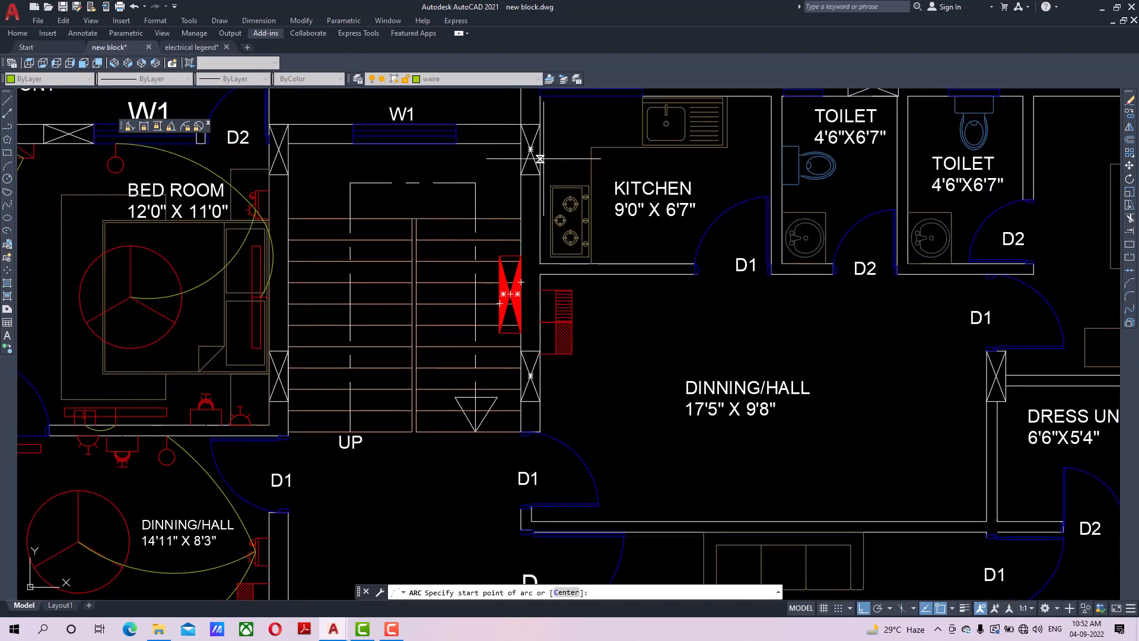
middle_click_drag(531, 272, 525, 260)
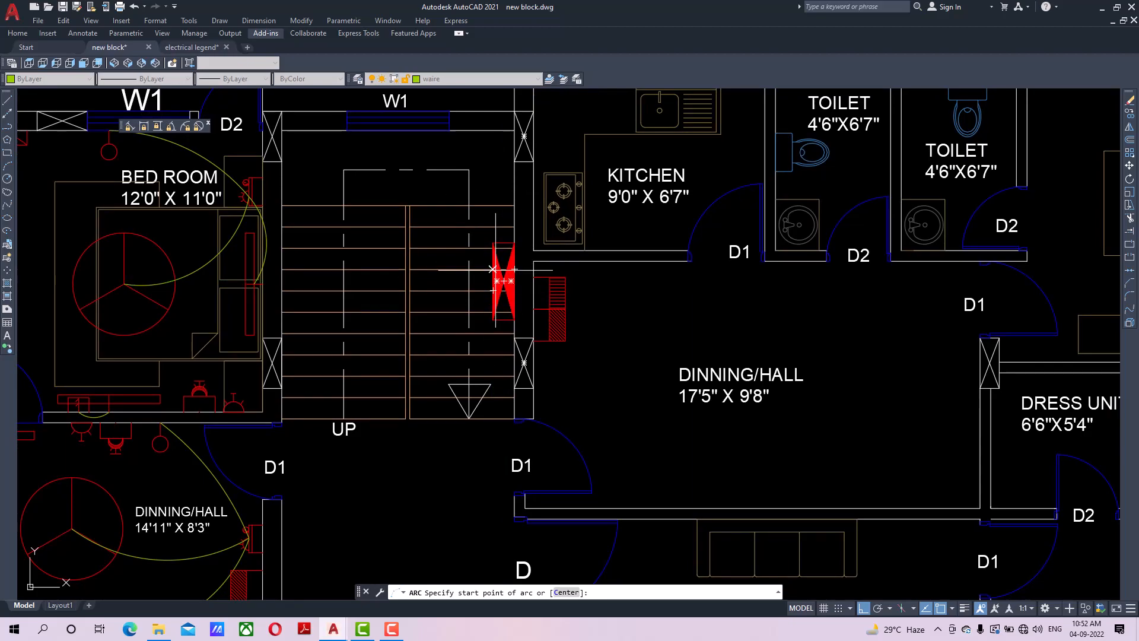
middle_click_drag(493, 269, 493, 233)
scroll(636, 354, "down", 3)
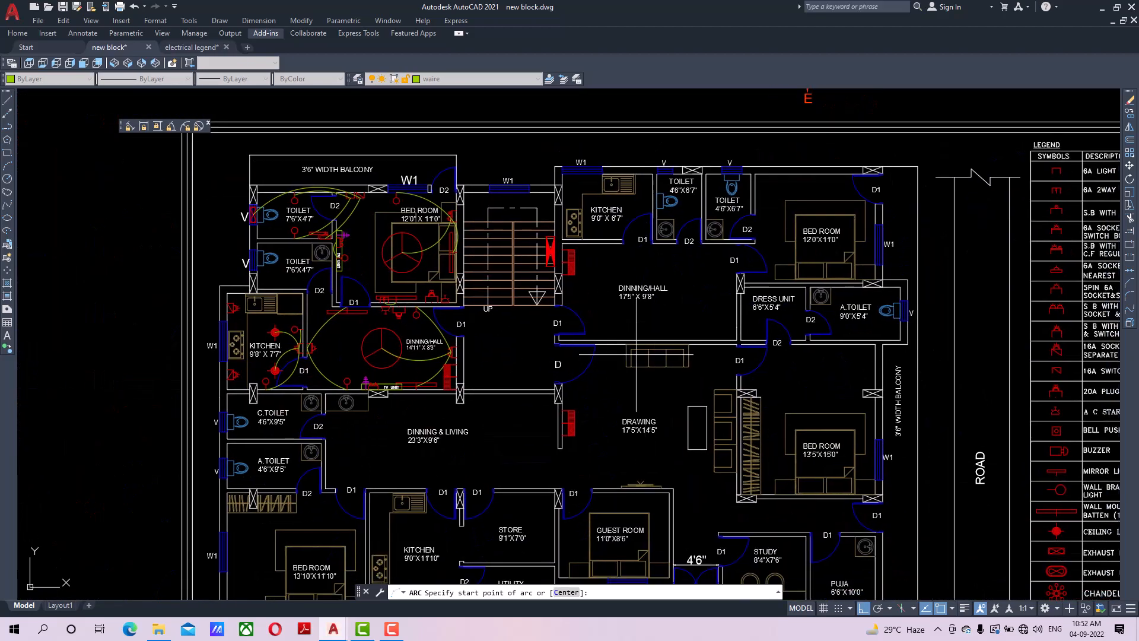
scroll(552, 252, "up", 4)
left_click(549, 238)
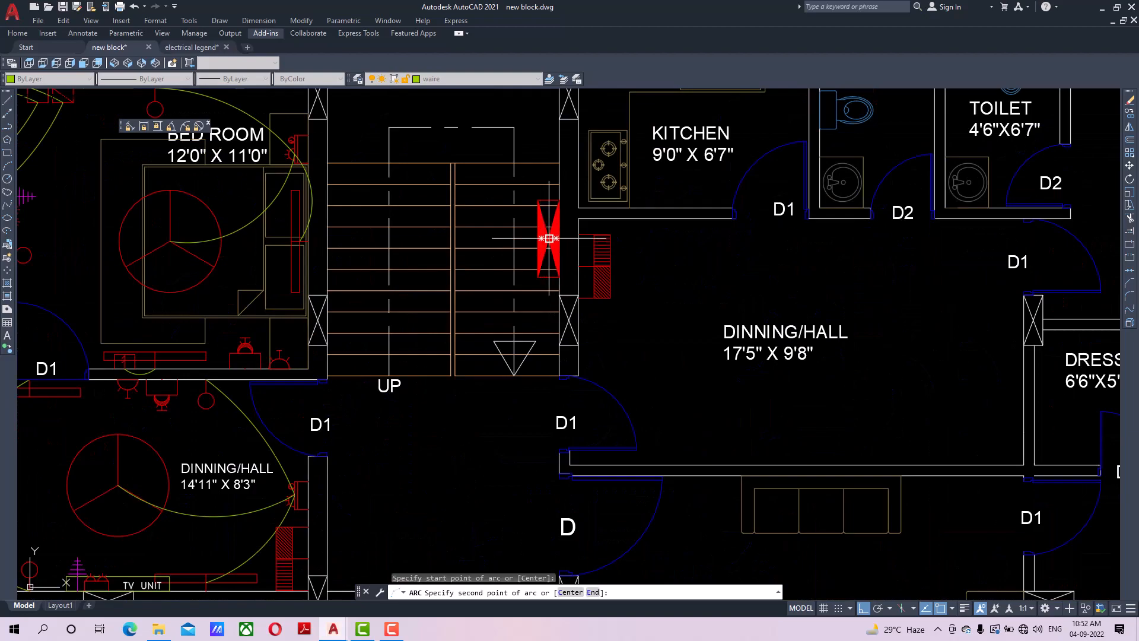
scroll(594, 273, "up", 4)
left_click(572, 264)
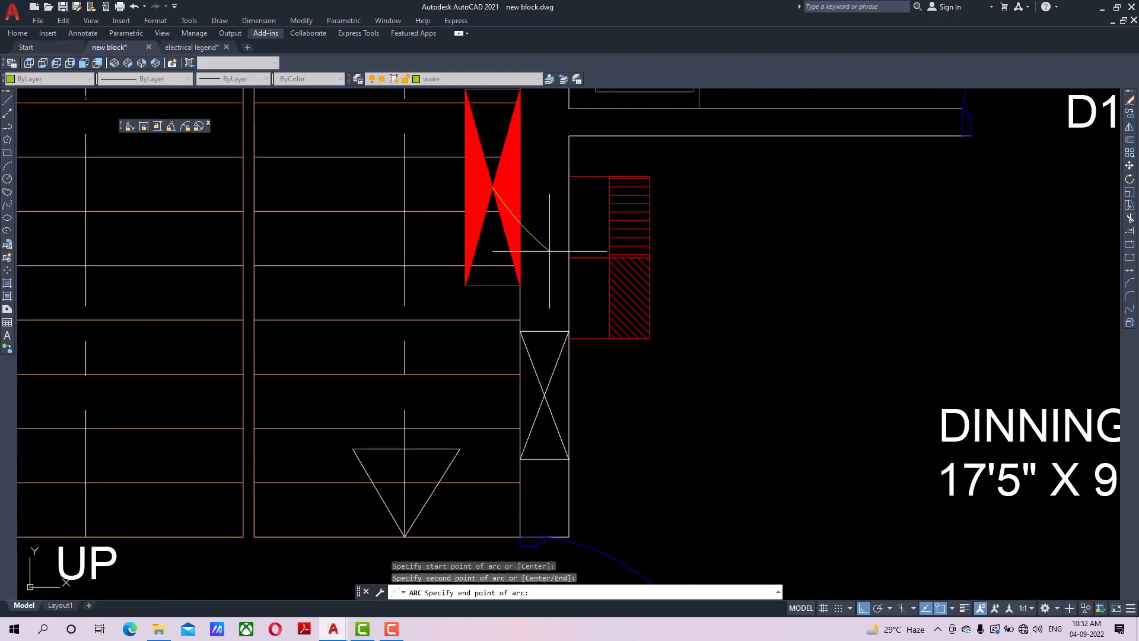
left_click(583, 257)
Draw an arc wire from the meter panel's centre across the staircase to the board pair in the 14'11" X 8'3" dining hall.
key("Return")
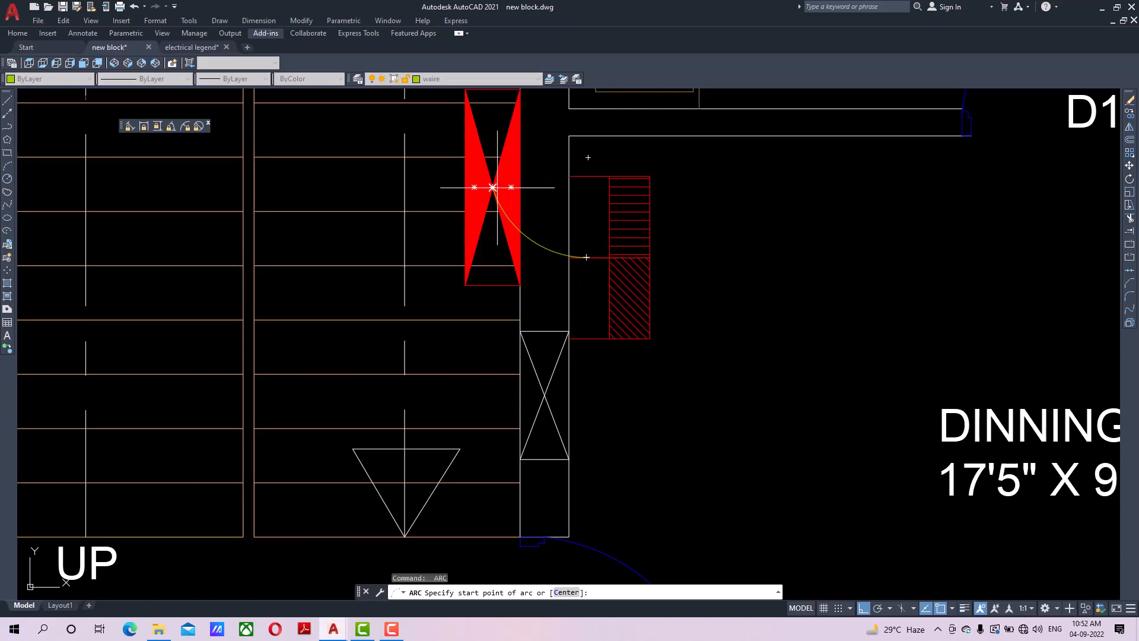
left_click(497, 188)
scroll(520, 260, "down", 4)
middle_click_drag(528, 313, 541, 146)
left_click(363, 289)
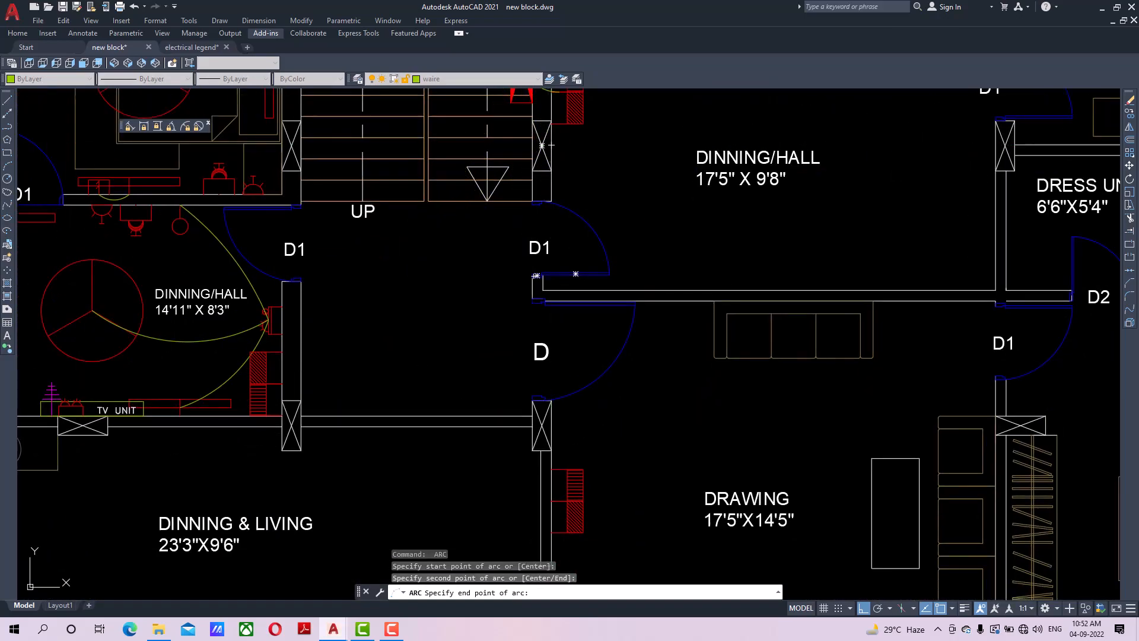
left_click(268, 386)
mouse_move(496, 288)
middle_mouse_down()
mouse_move(417, 360)
mouse_move(411, 235)
mouse_move(460, 290)
mouse_move(477, 261)
middle_mouse_up()
Draw an arc wire from the meter panel's centre to the board pair on the drawing room wall.
key("Return")
scroll(464, 120, "up", 2)
left_click(433, 152)
scroll(414, 256, "down", 4)
left_click(399, 263)
left_click(439, 323)
Review the arc wires from the meter panel to the three board pairs, and the rooms of each unit.
scroll(436, 267, "down", 4)
scroll(444, 263, "up", 2)
scroll(501, 156, "up", 2)
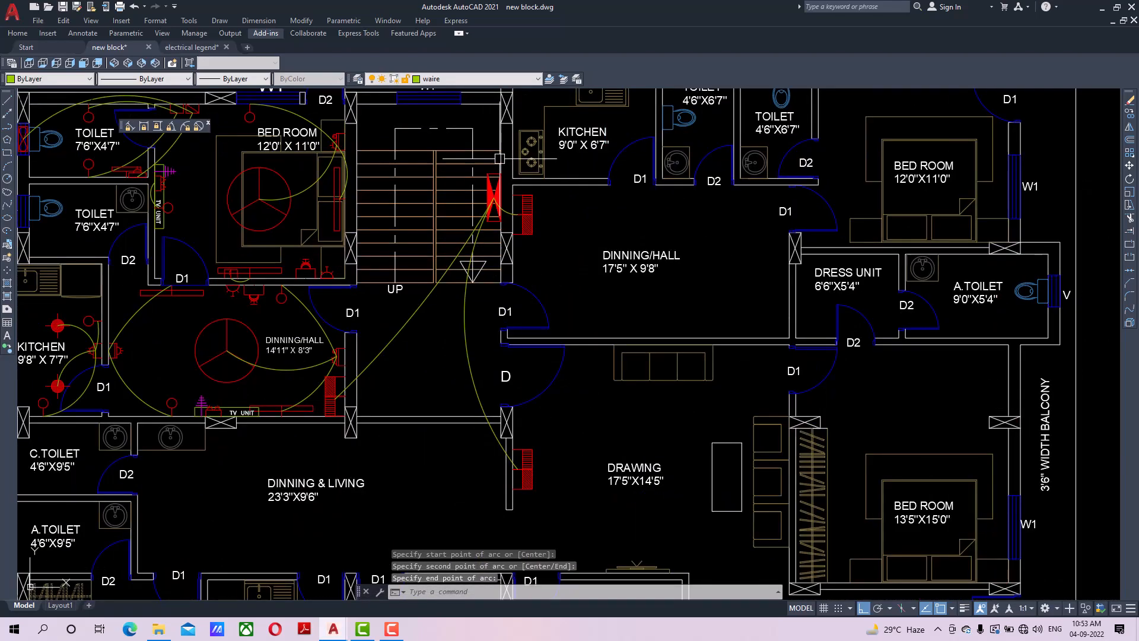
middle_click_drag(529, 211, 574, 191)
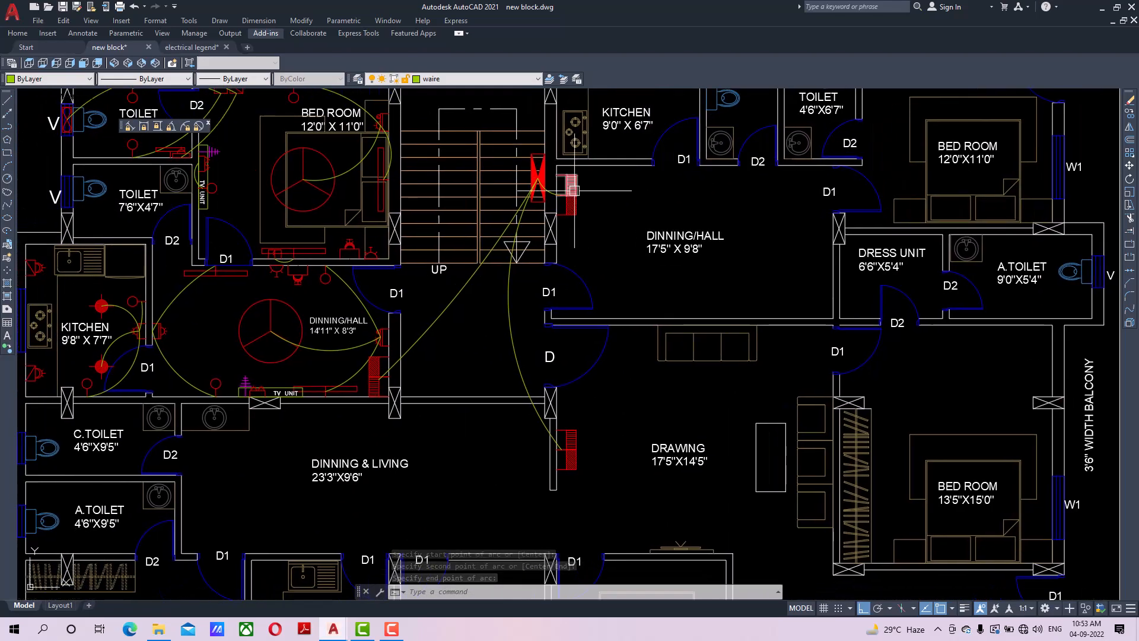
middle_click_drag(383, 355, 492, 354)
left_click(493, 354)
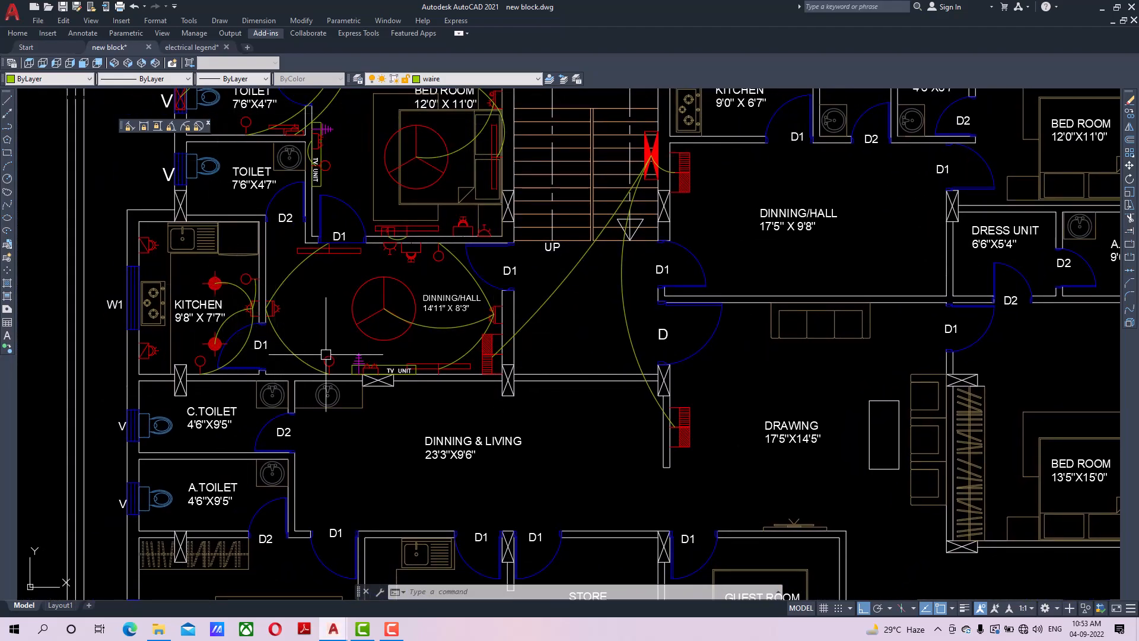
scroll(252, 227, "down", 5)
scroll(440, 226, "up", 5)
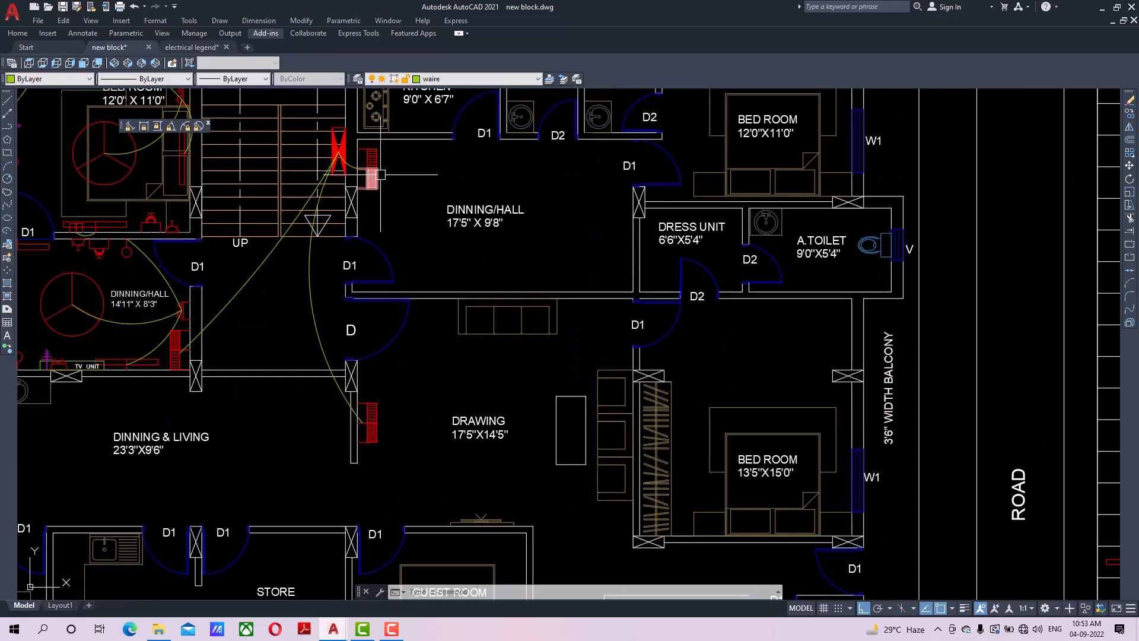
middle_click_drag(379, 175, 380, 244)
middle_click_drag(412, 503, 469, 298)
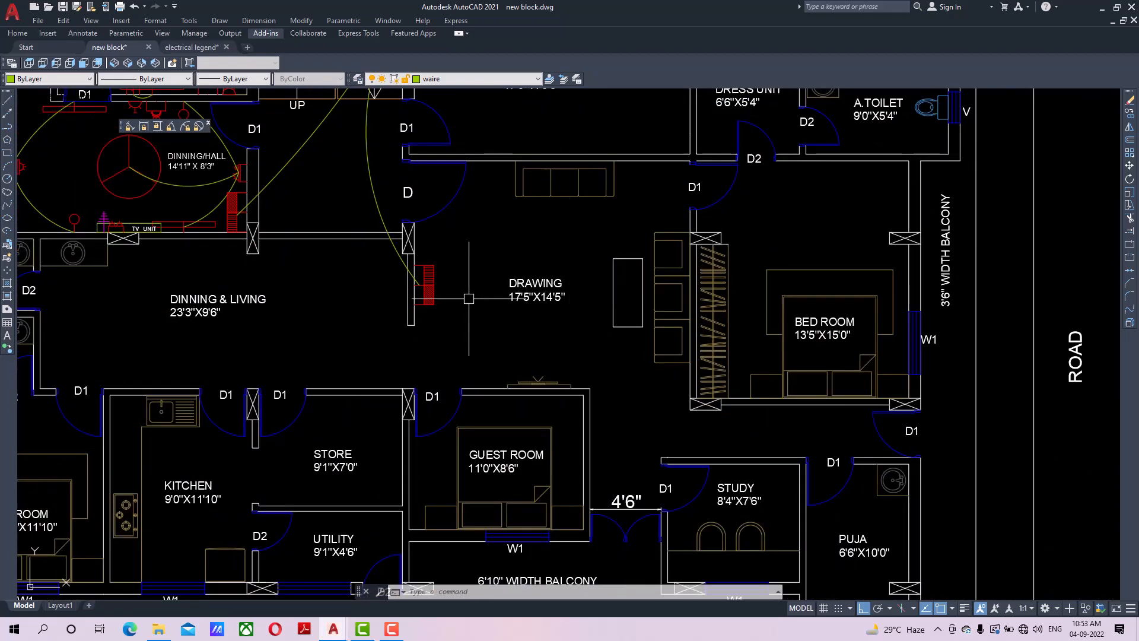
middle_click_drag(811, 409, 810, 364)
middle_click_drag(237, 178, 639, 177)
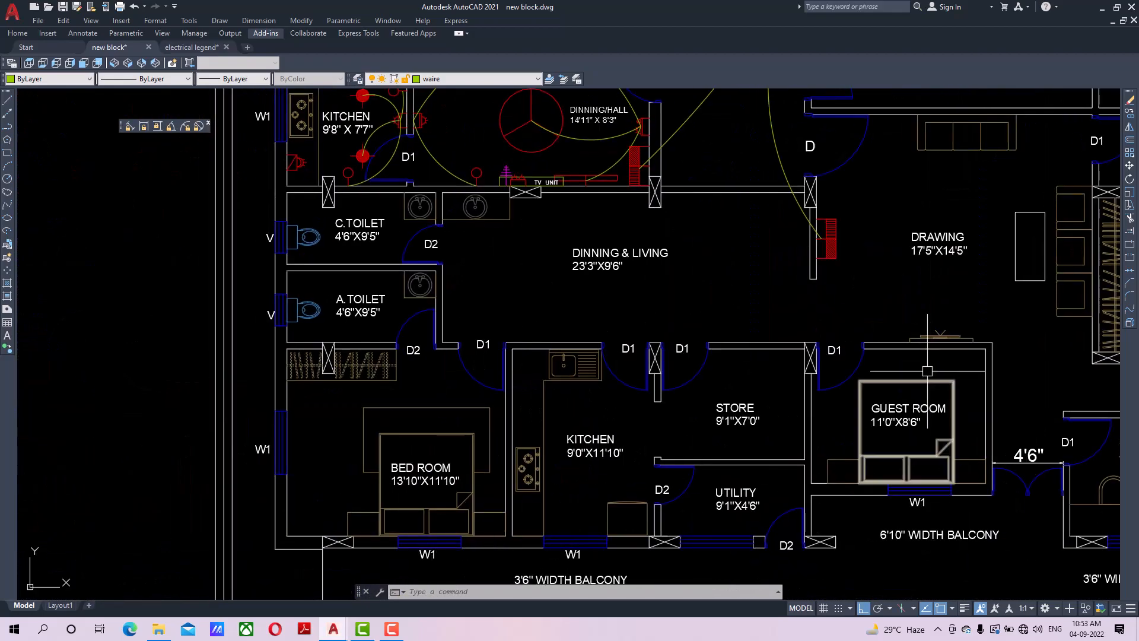
middle_click_drag(676, 236, 667, 275)
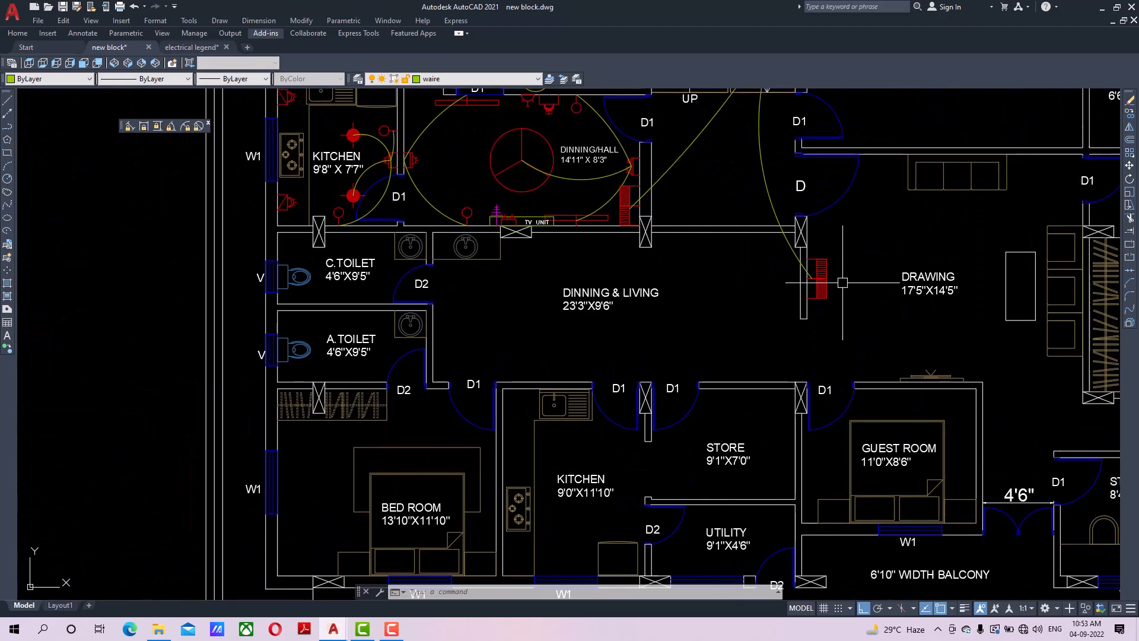
Examine the whole floor plan beside the legend, and the wired rooms and balcony around the staircase.
scroll(649, 260, "down", 3)
scroll(528, 439, "down", 3)
scroll(606, 362, "up", 5)
scroll(750, 213, "down", 2)
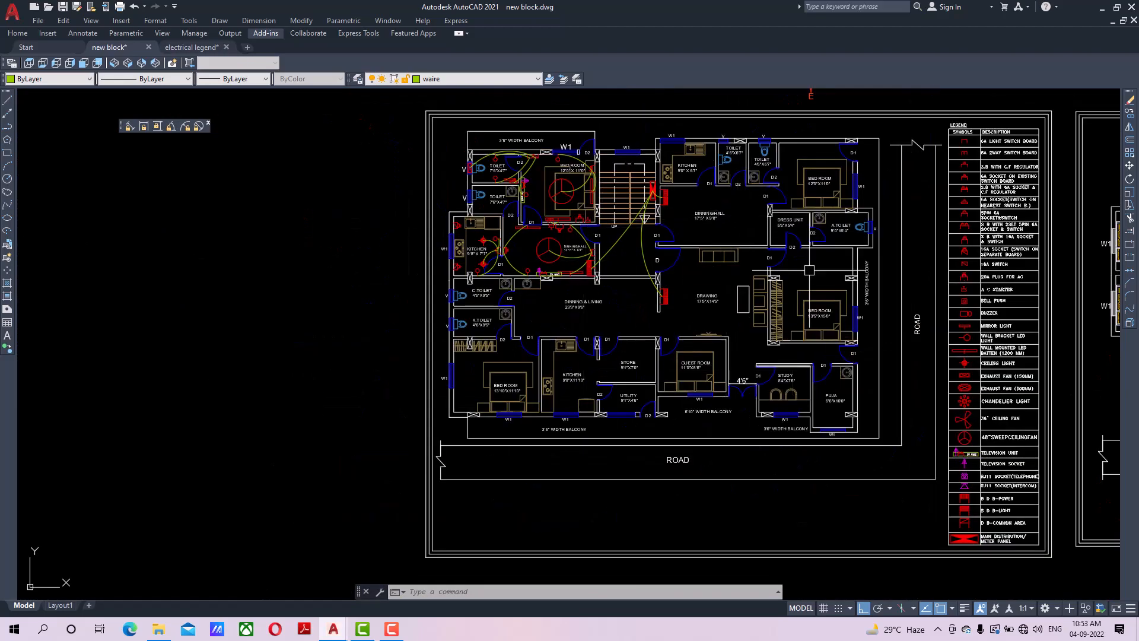
scroll(719, 270, "up", 3)
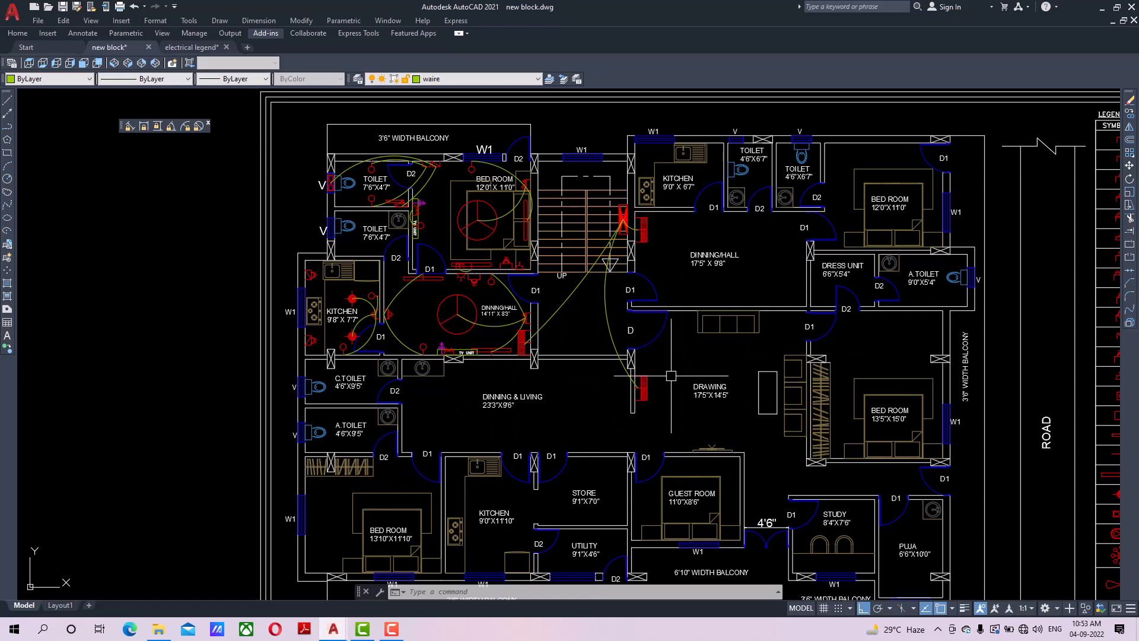
scroll(474, 308, "up", 5)
scroll(464, 312, "down", 8)
scroll(566, 353, "up", 6)
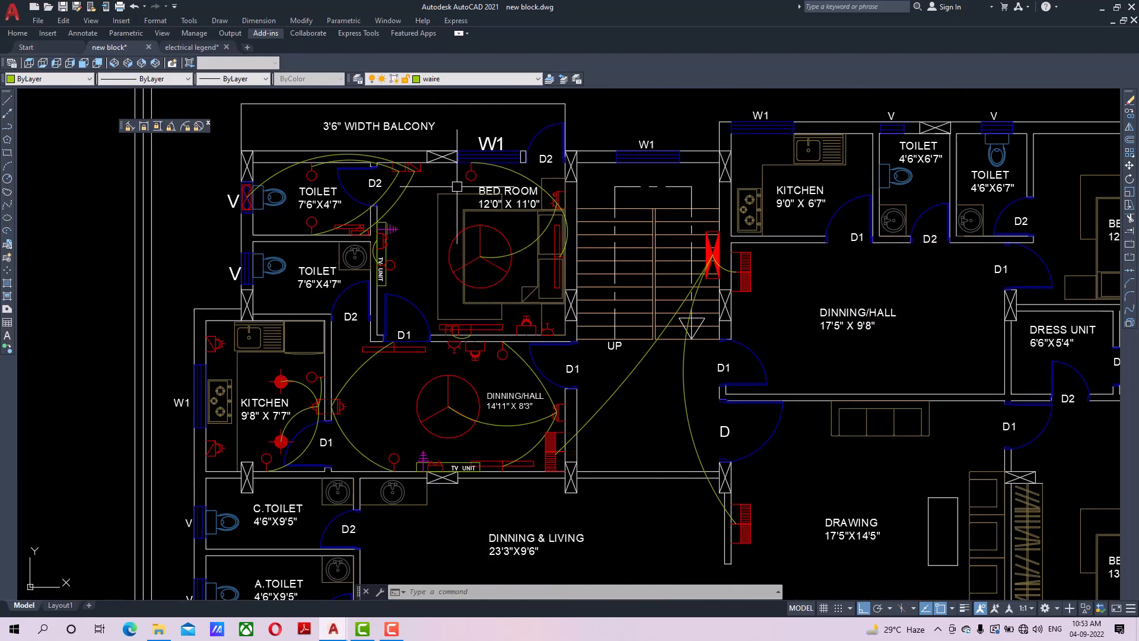
Copy the lower ceiling light of the 9'8" X 7'7" kitchen into the 3'6" width balcony above the toilets, with Ortho off.
middle_click_drag(445, 174, 451, 212)
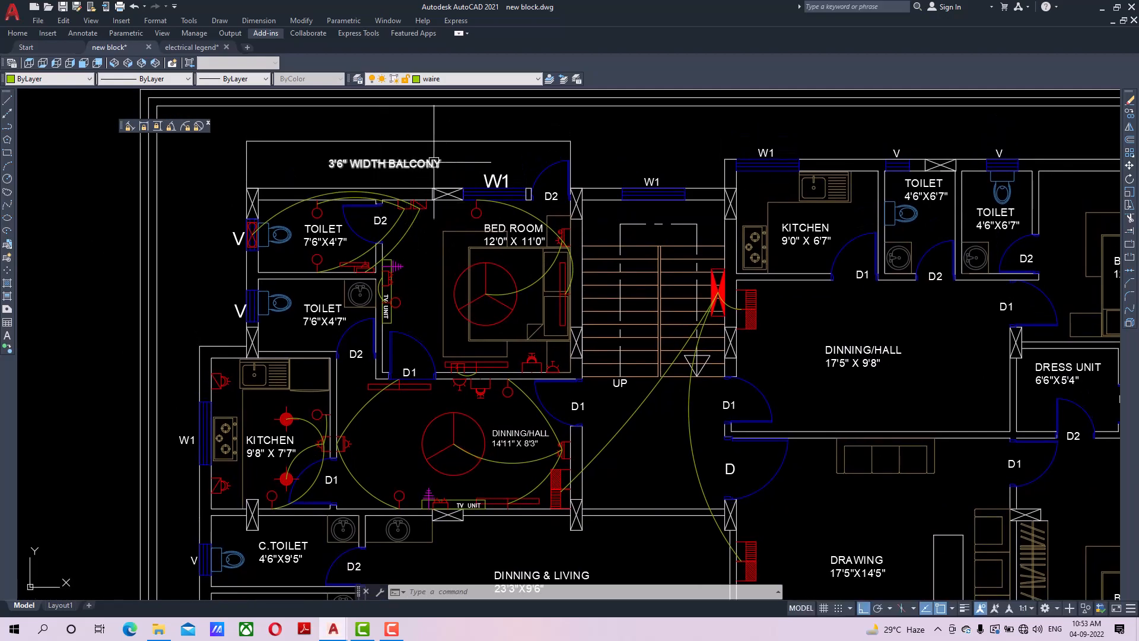
scroll(388, 252, "up", 4)
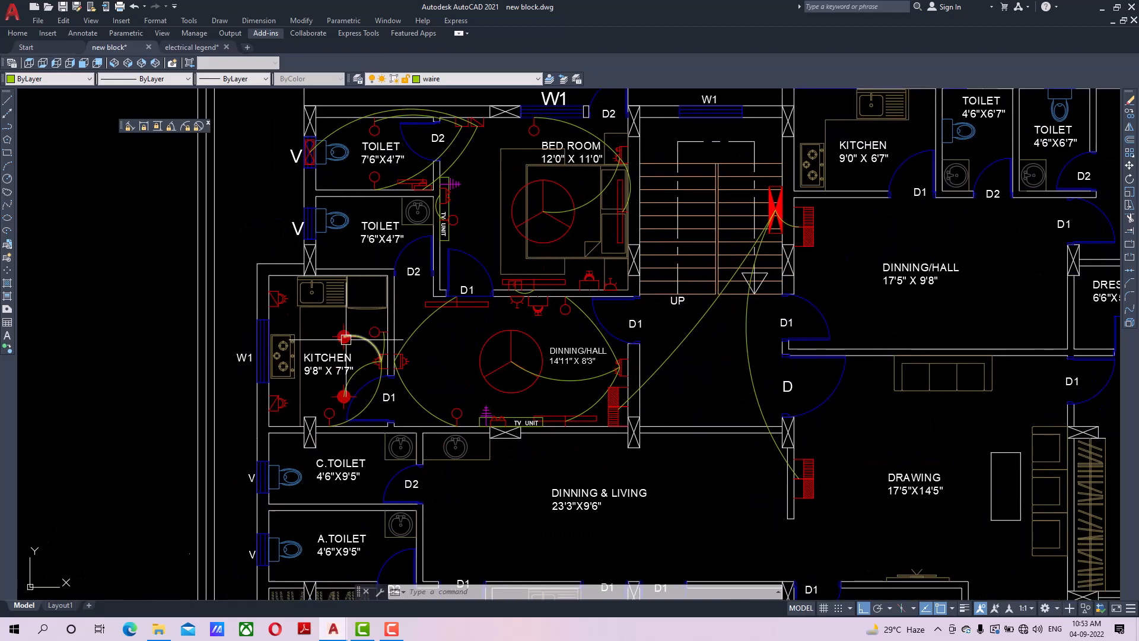
left_click(376, 337)
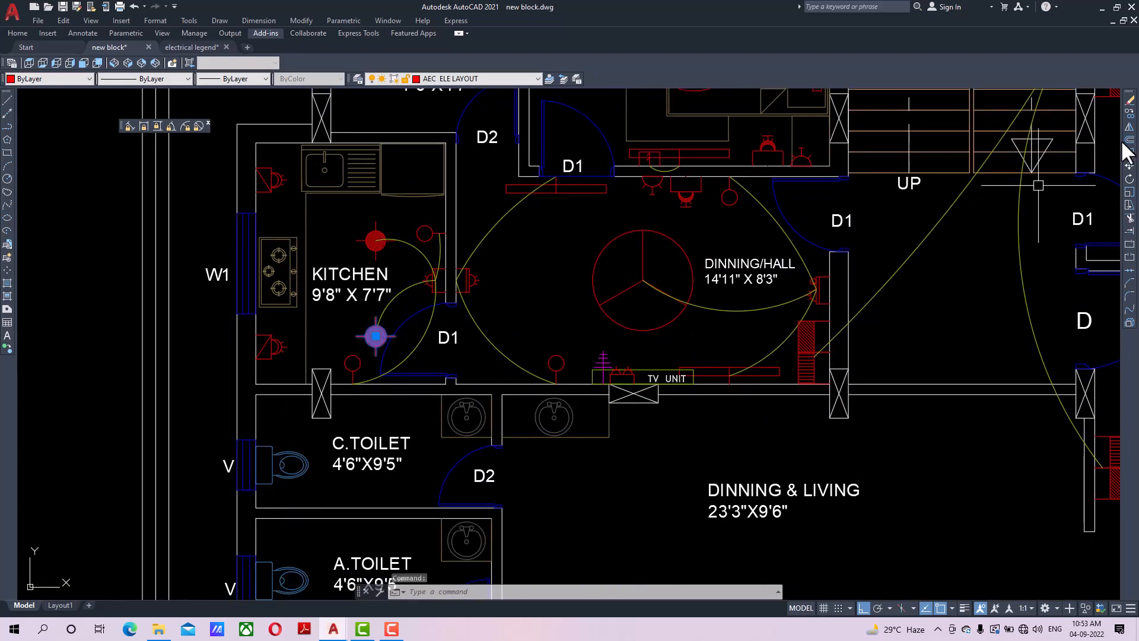
left_click(1129, 114)
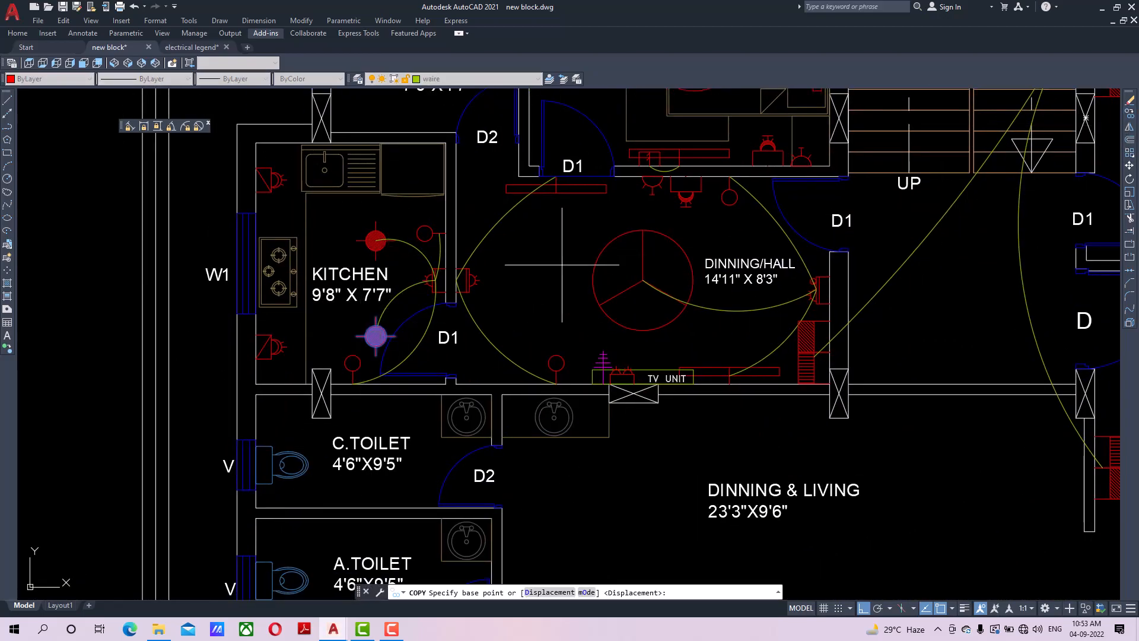
left_click(376, 337)
scroll(393, 222, "down", 3)
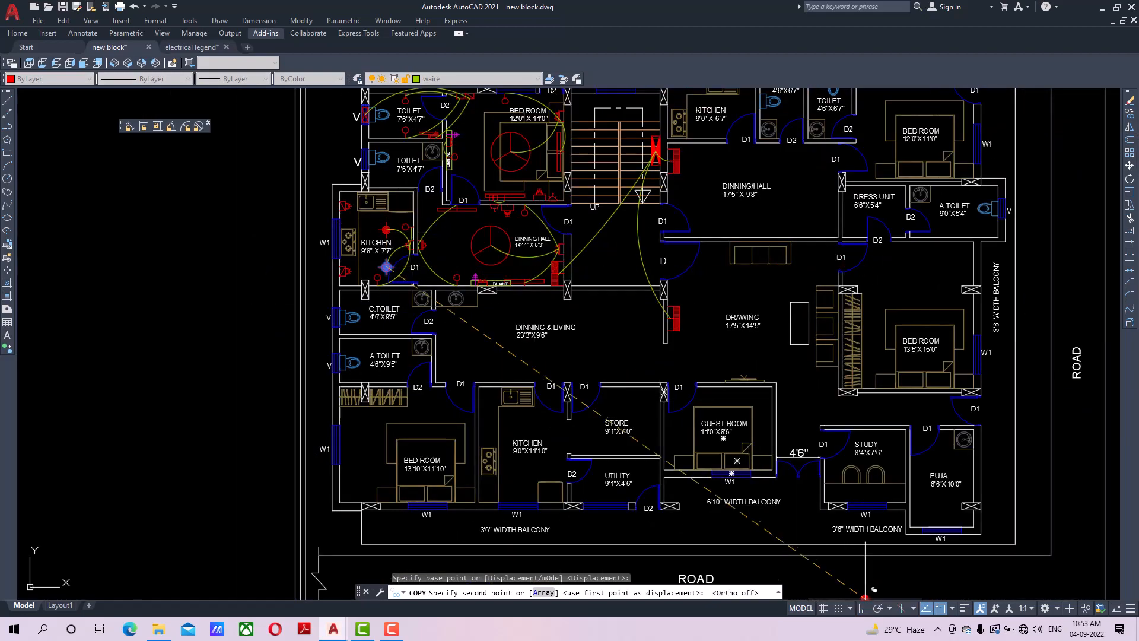
middle_click_drag(540, 236, 538, 436)
scroll(424, 290, "up", 4)
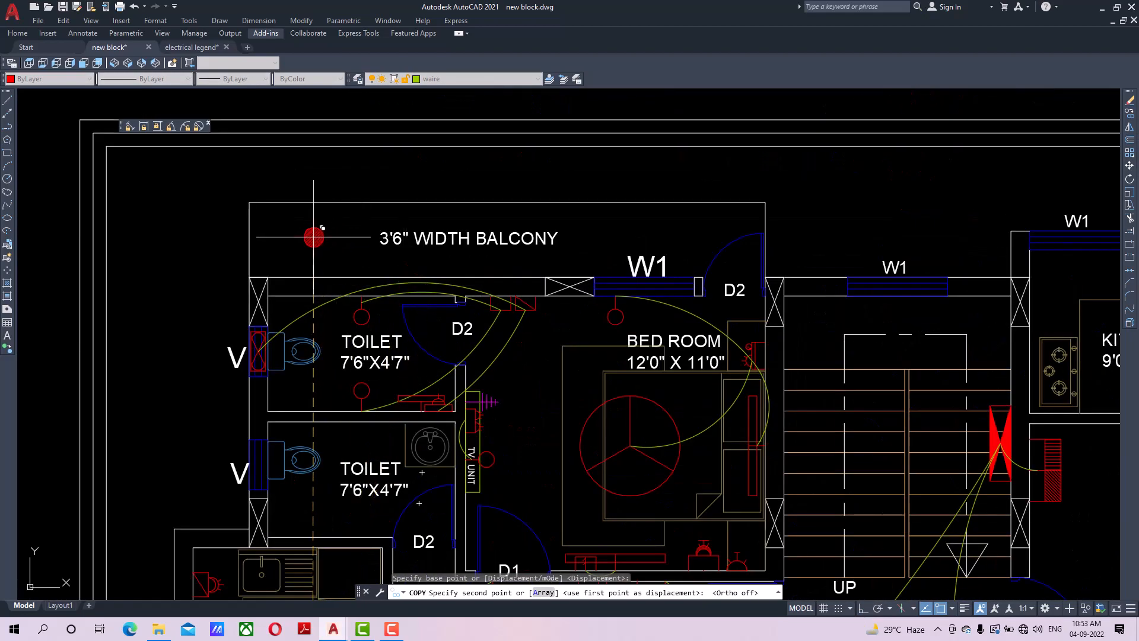
left_click(313, 236)
right_click(343, 225)
left_click(362, 232)
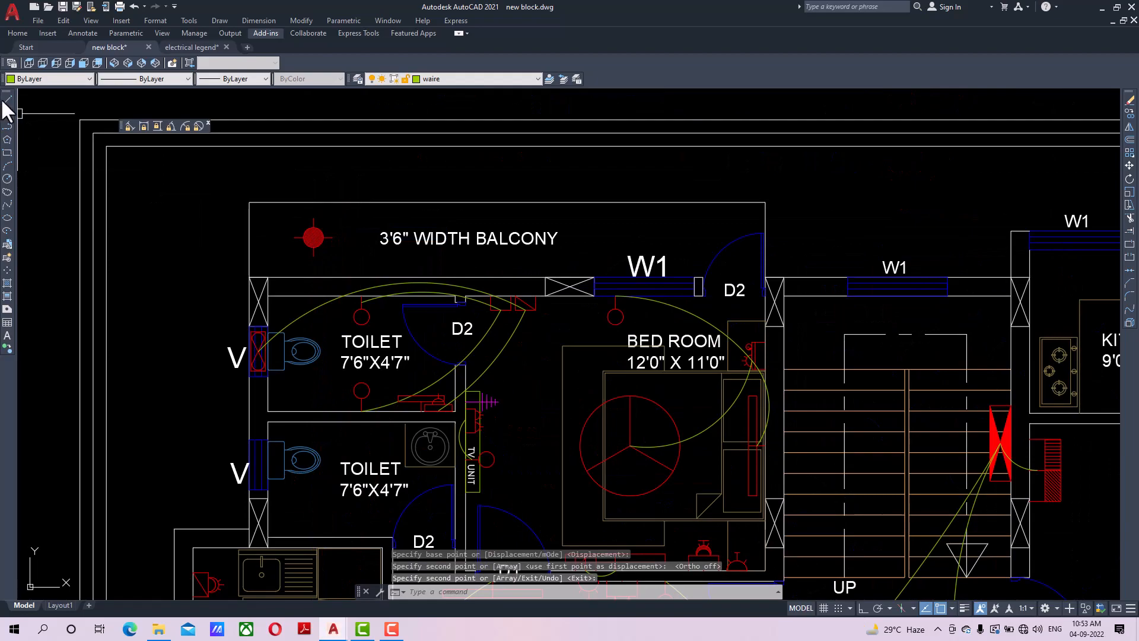
With Ortho on, draw a horizontal guide line from the middle of the balcony's left edge to its right edge.
left_click(7, 101)
left_click(250, 239)
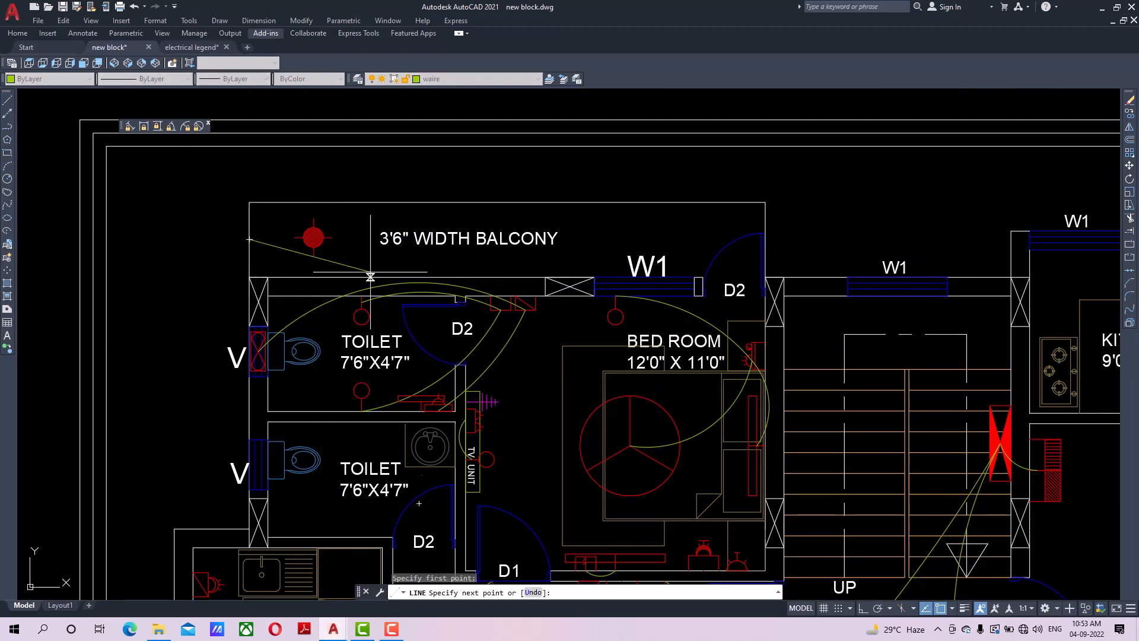
left_click(863, 609)
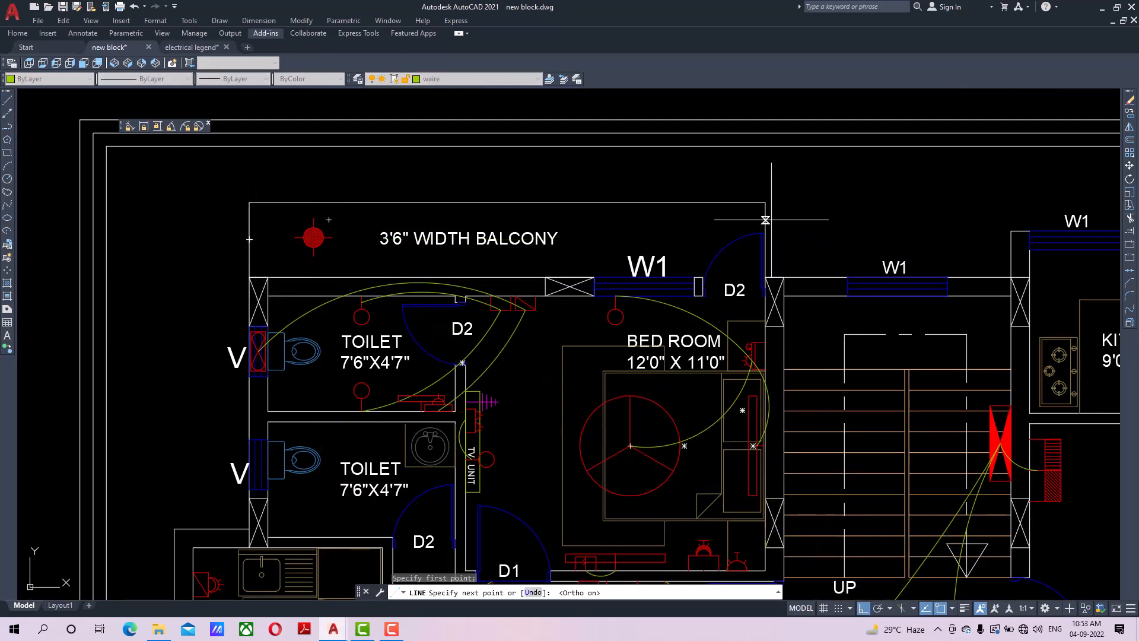
left_click(694, 169)
right_click(695, 170)
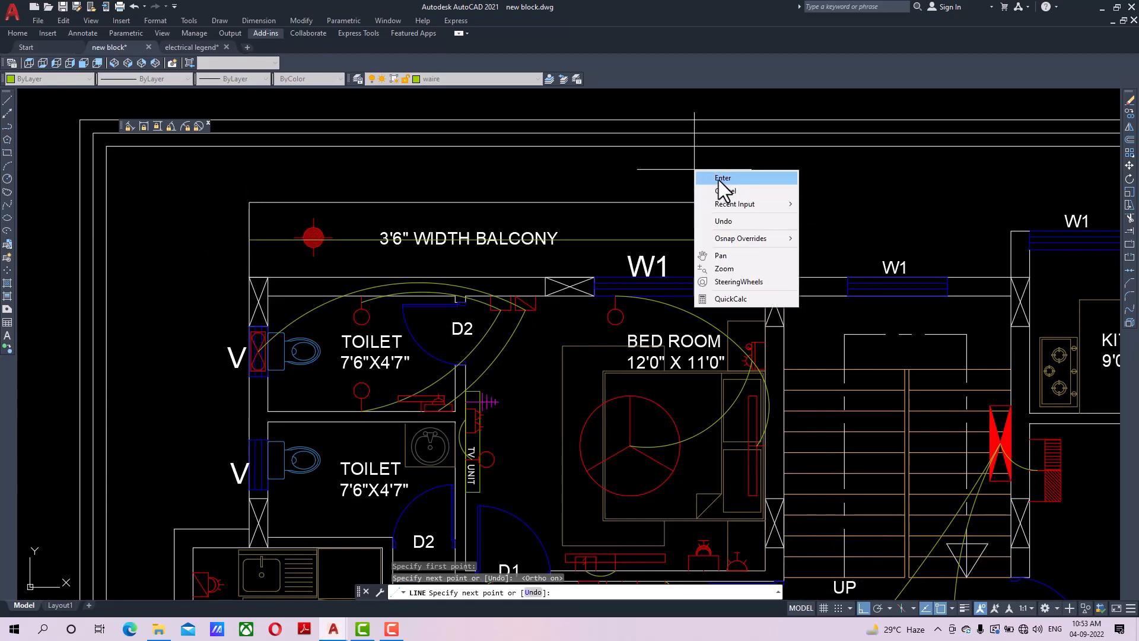
left_click(712, 177)
type("D")
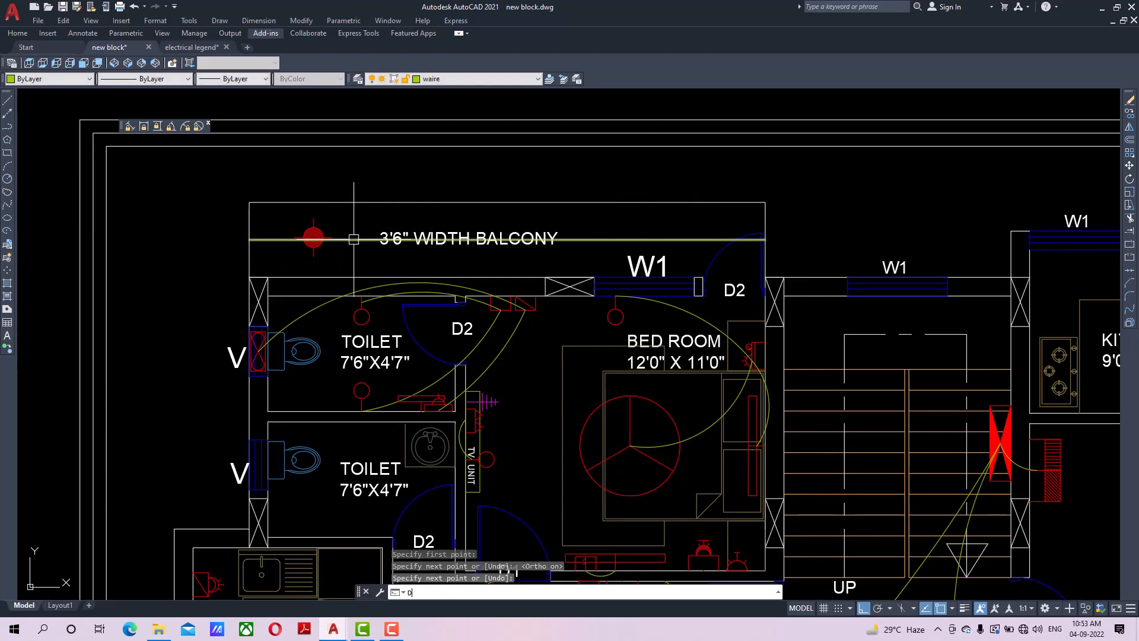
key("Escape")
key("Escape")
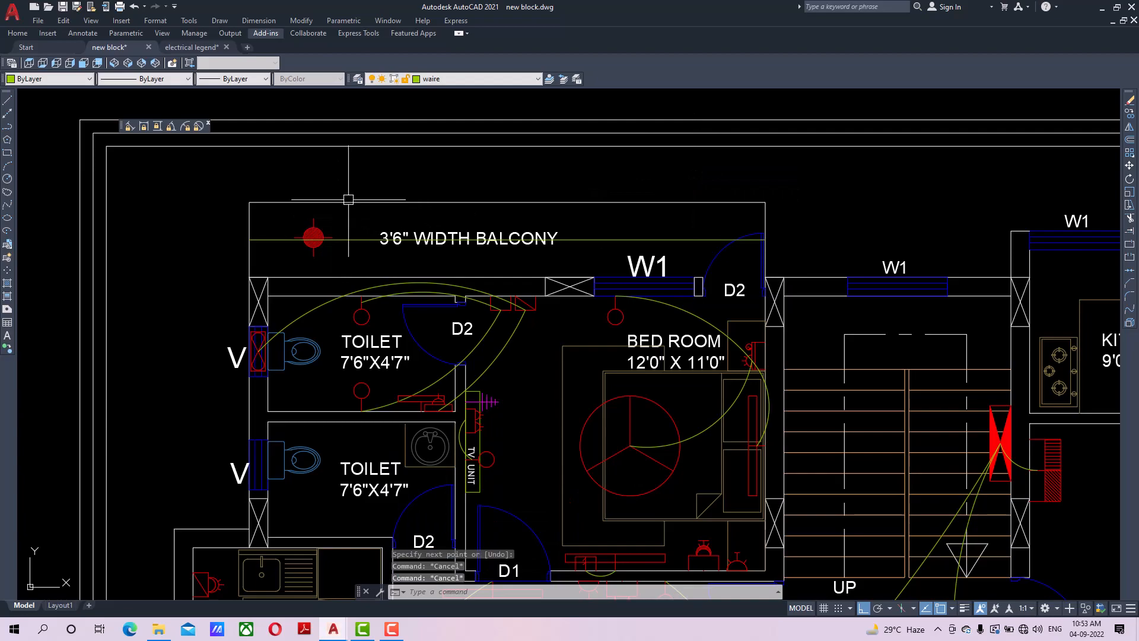
Measure the balcony guide line's length with a temporary linear dimension.
left_click(258, 21)
left_click(265, 52)
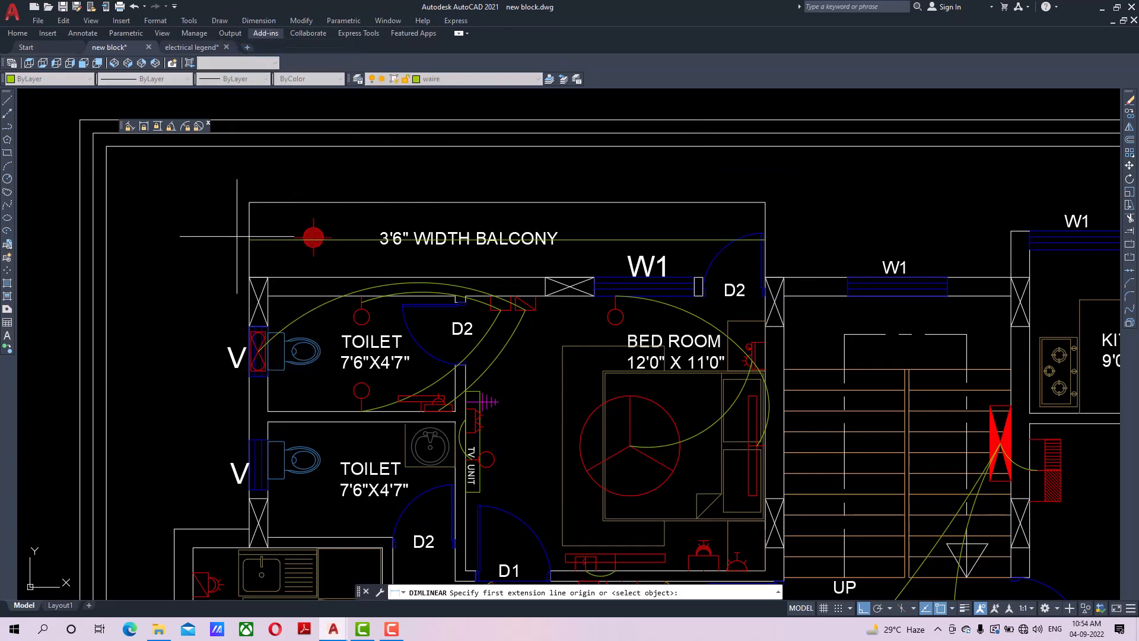
left_click(250, 239)
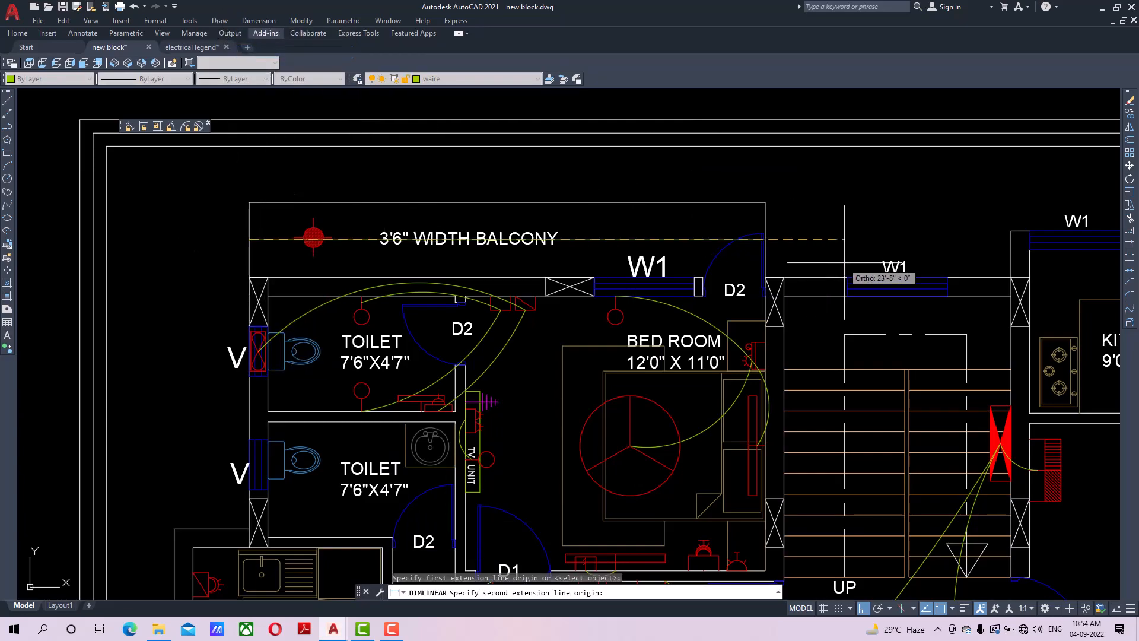
left_click(764, 240)
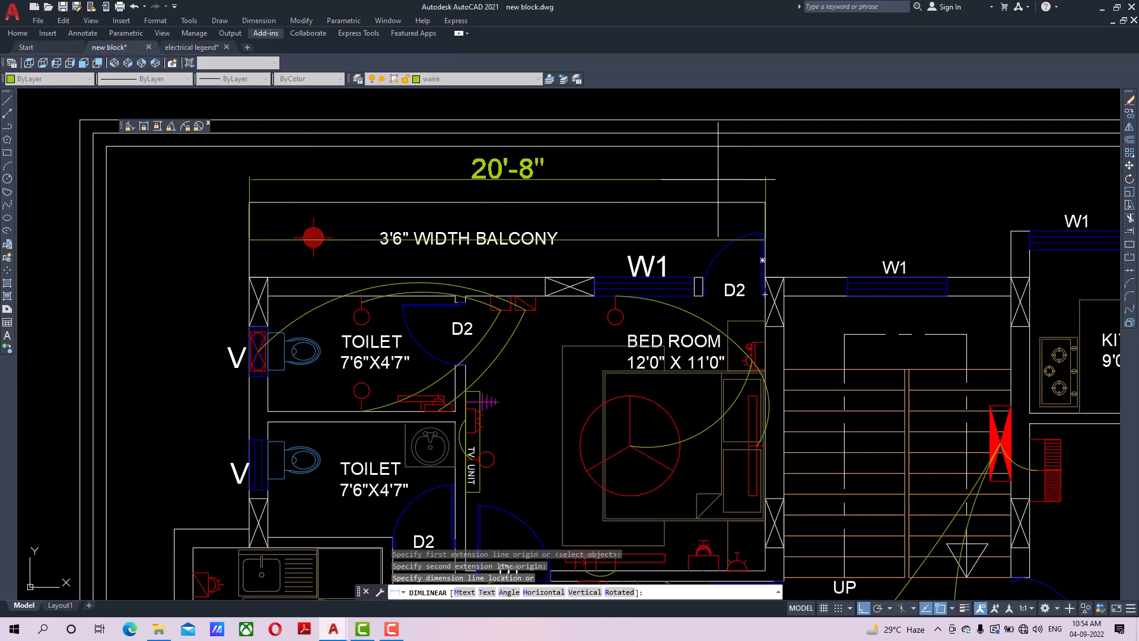
key("Escape")
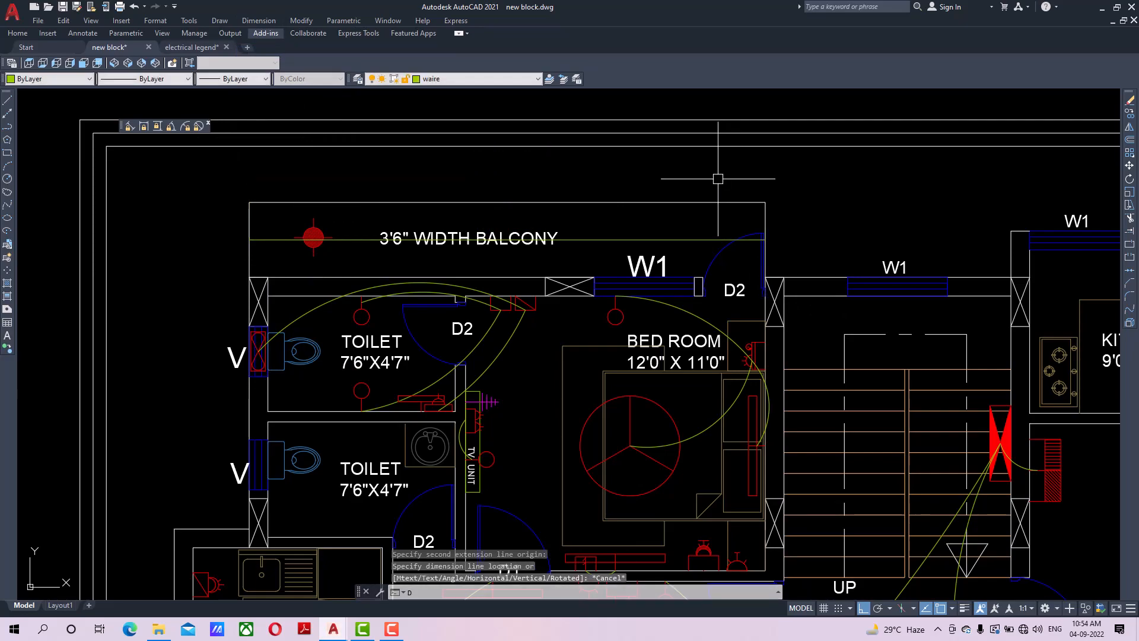
Divide the balcony guide line into 5 equal segments.
type("DIV")
key("Return")
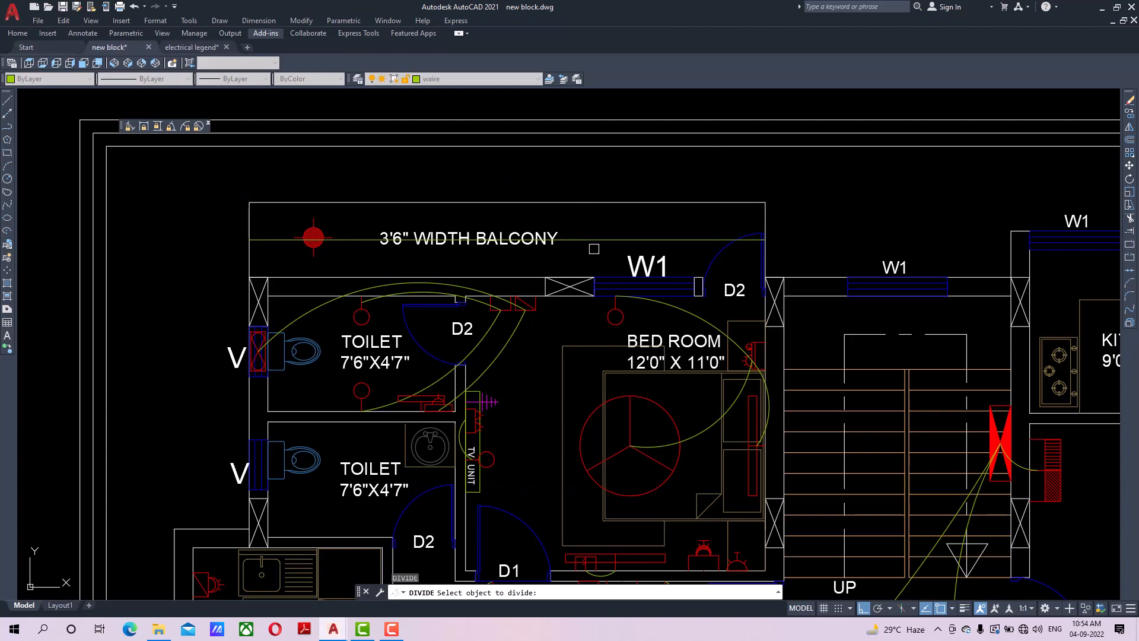
left_click(604, 242)
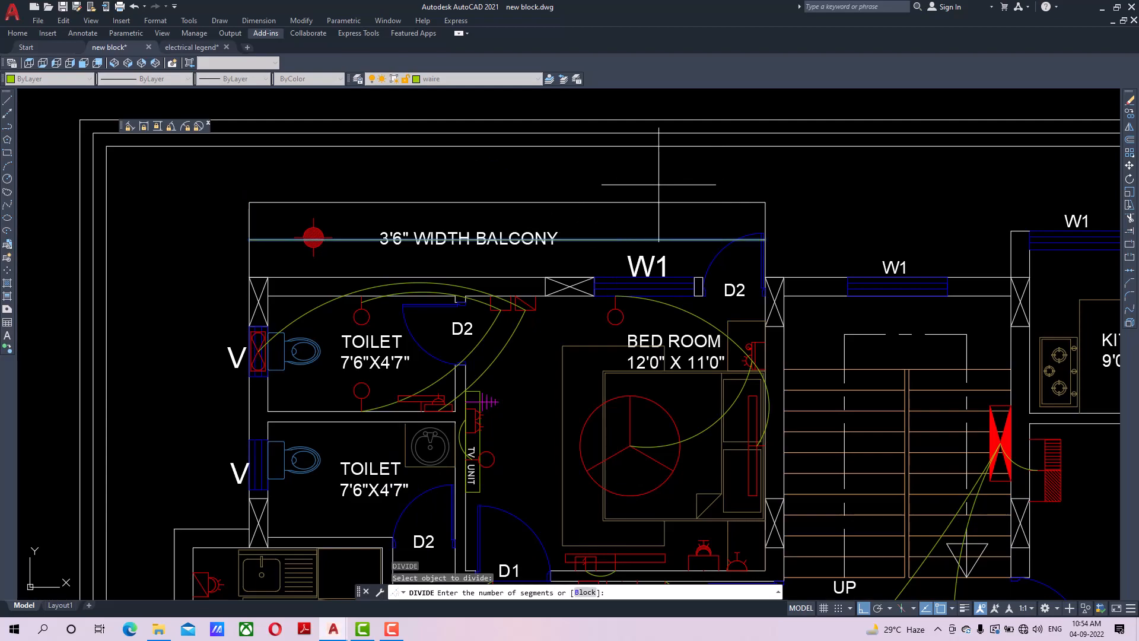
type("5")
key("Return")
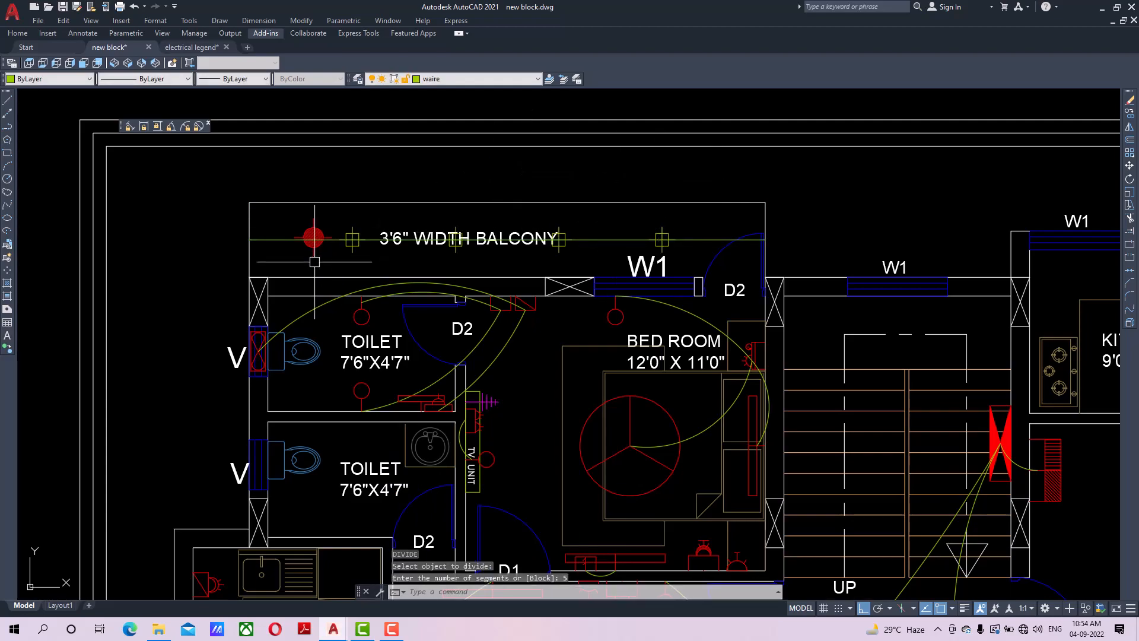
Move the balcony ceiling light by its centre onto the first division point of the guide line.
left_click(308, 226)
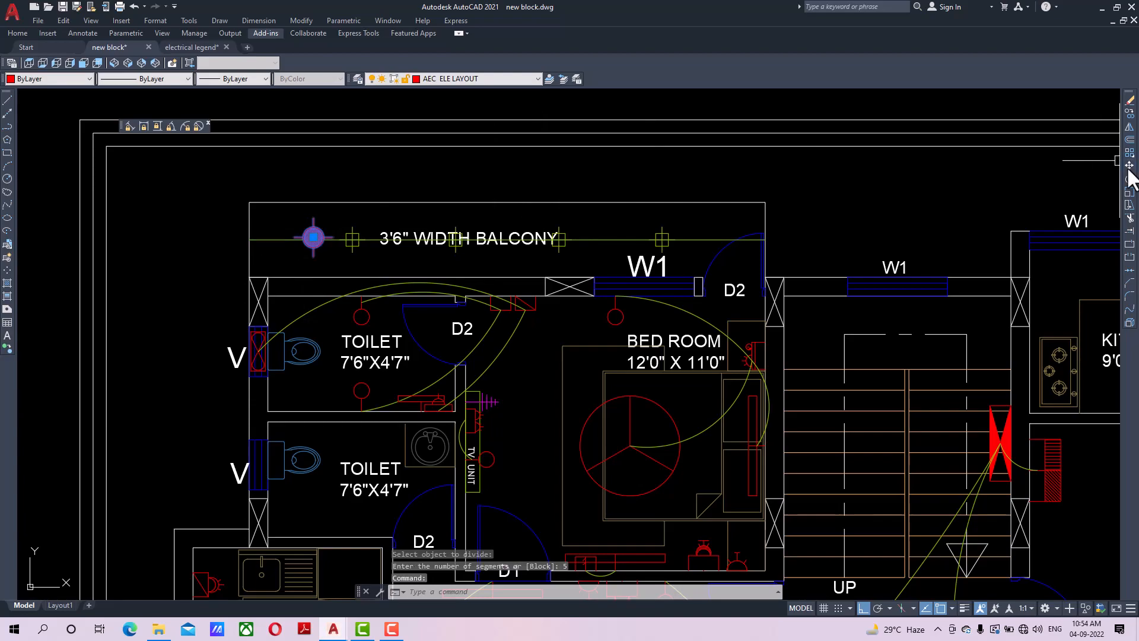
left_click(1129, 167)
scroll(305, 245, "up", 4)
left_click(328, 209)
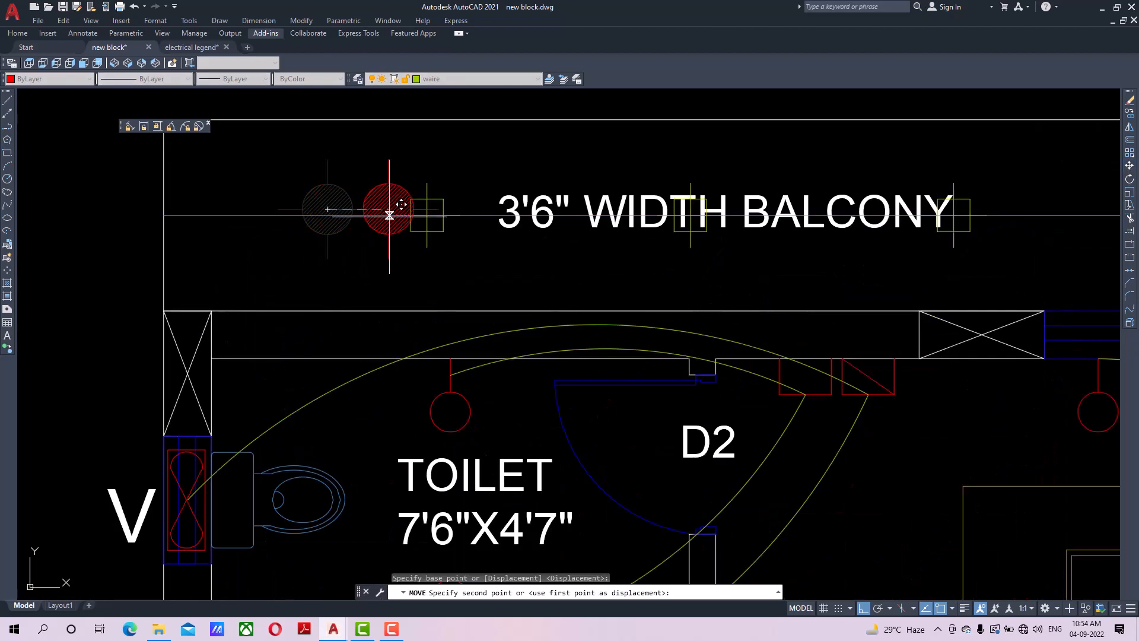
left_click(427, 215)
middle_click_drag(462, 227, 377, 237)
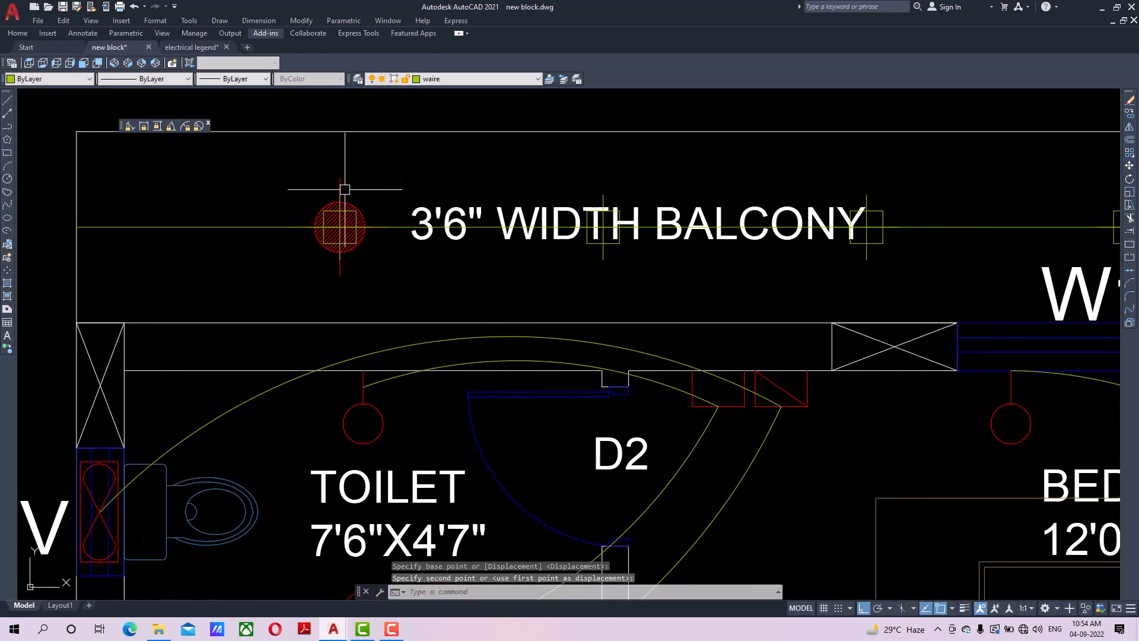
Copy the balcony ceiling light from its centre to the other three division points on the guide line.
left_click(341, 216)
left_click(1129, 113)
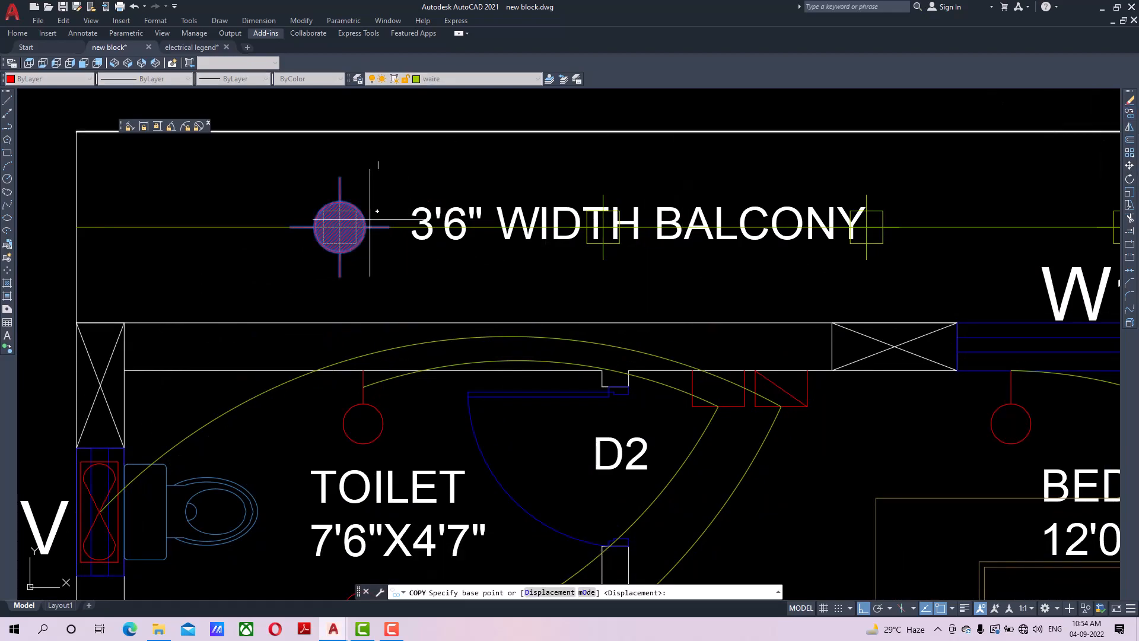
left_click(340, 227)
left_click(604, 227)
middle_click_drag(603, 227, 421, 231)
left_click(682, 231)
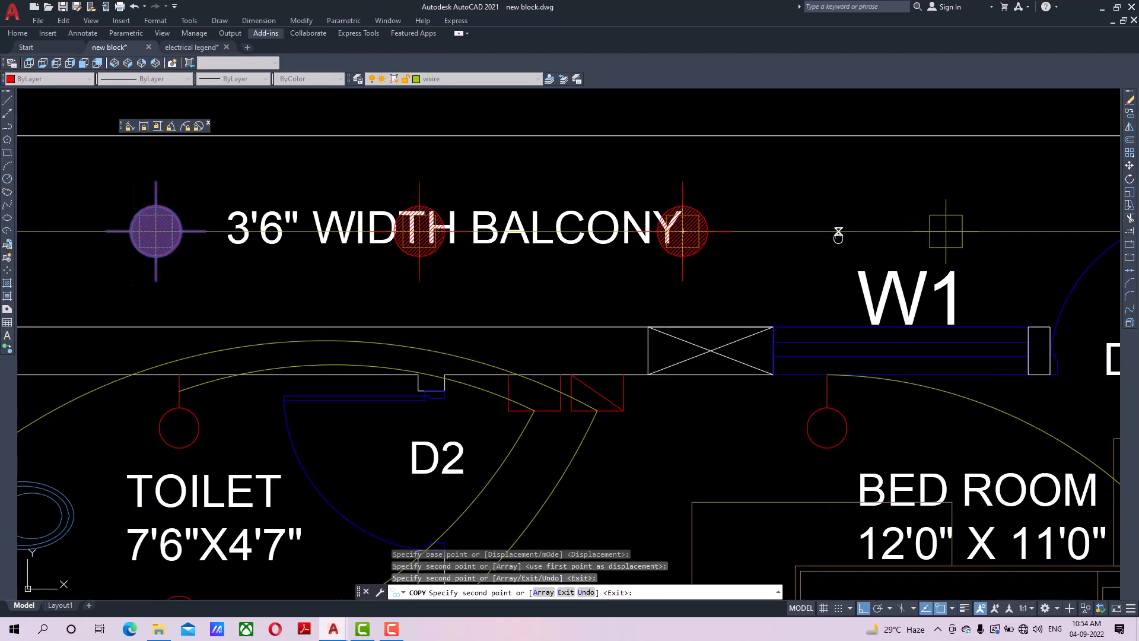
middle_click_drag(838, 235, 541, 241)
left_click(649, 239)
right_click(705, 210)
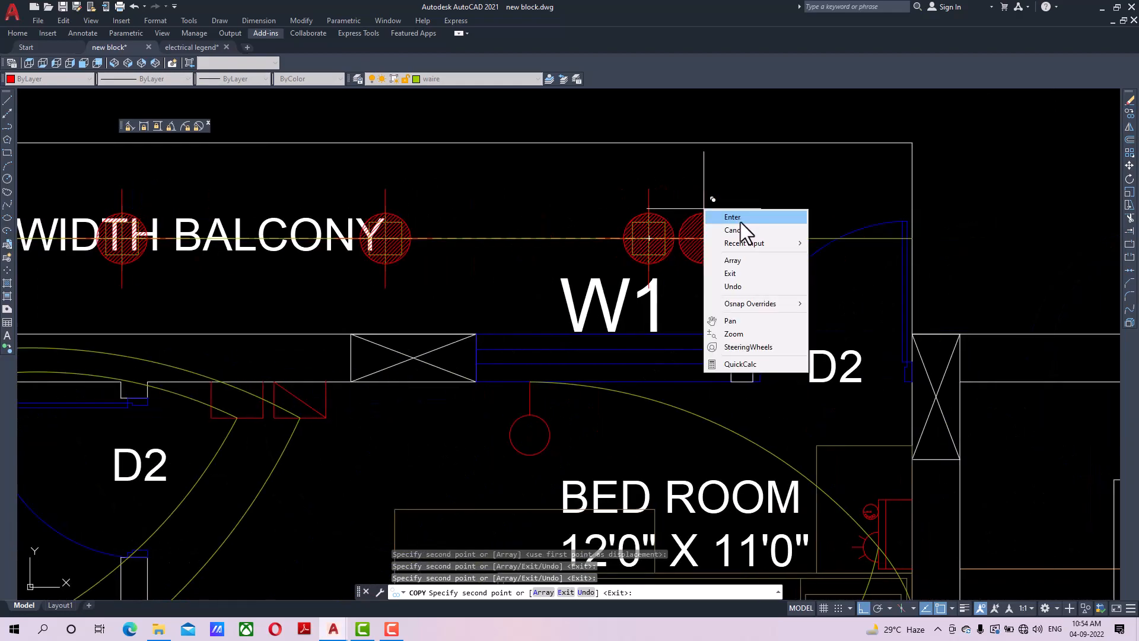
left_click(735, 217)
scroll(743, 223, "down", 5)
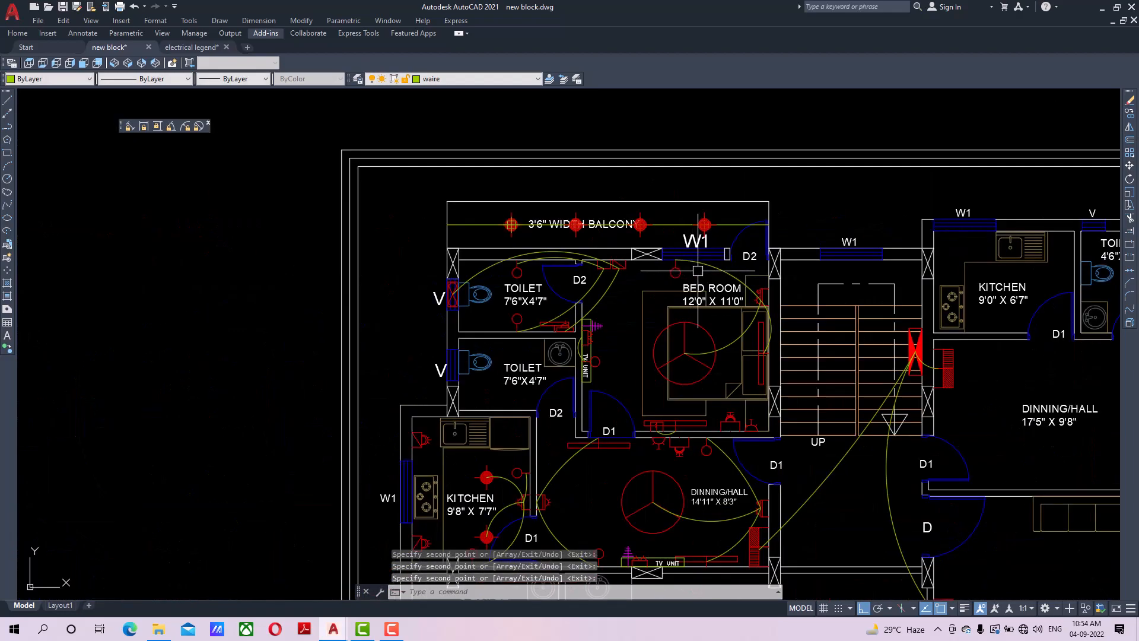
Undo the ceiling light copies, the light's move and the division of the guide line.
key("ctrl+z")
key("ctrl+z")
key("ctrl+z")
key("ctrl+z")
key("ctrl+z")
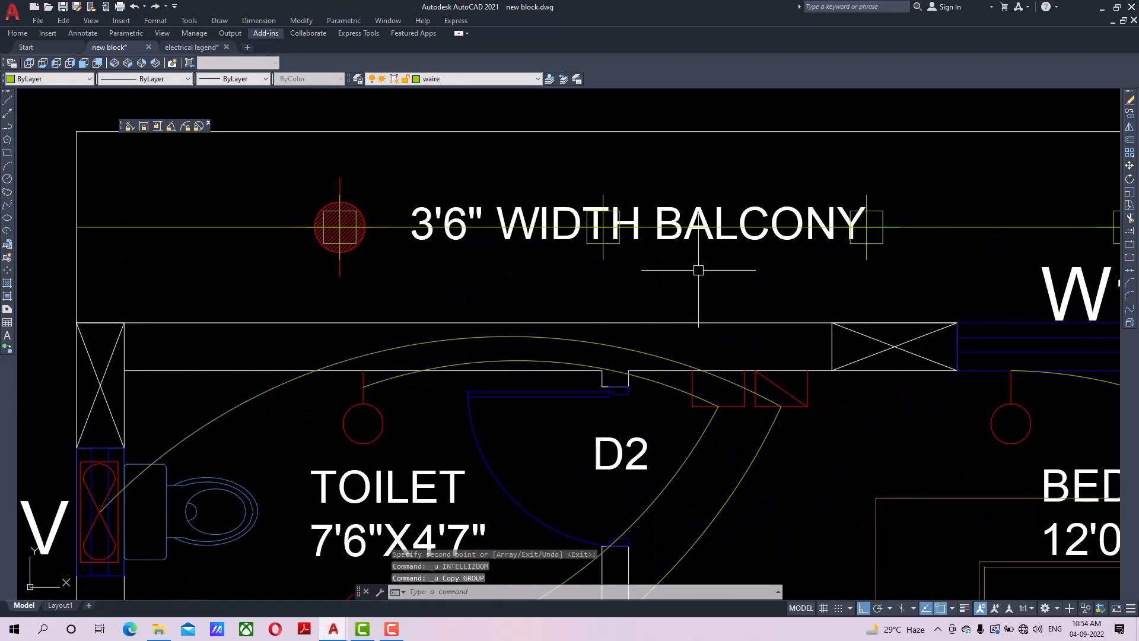
key("ctrl+z")
Move the balcony ceiling light by its cross line's left end onto the guide line's left endpoint.
middle_click_drag(465, 245, 522, 249)
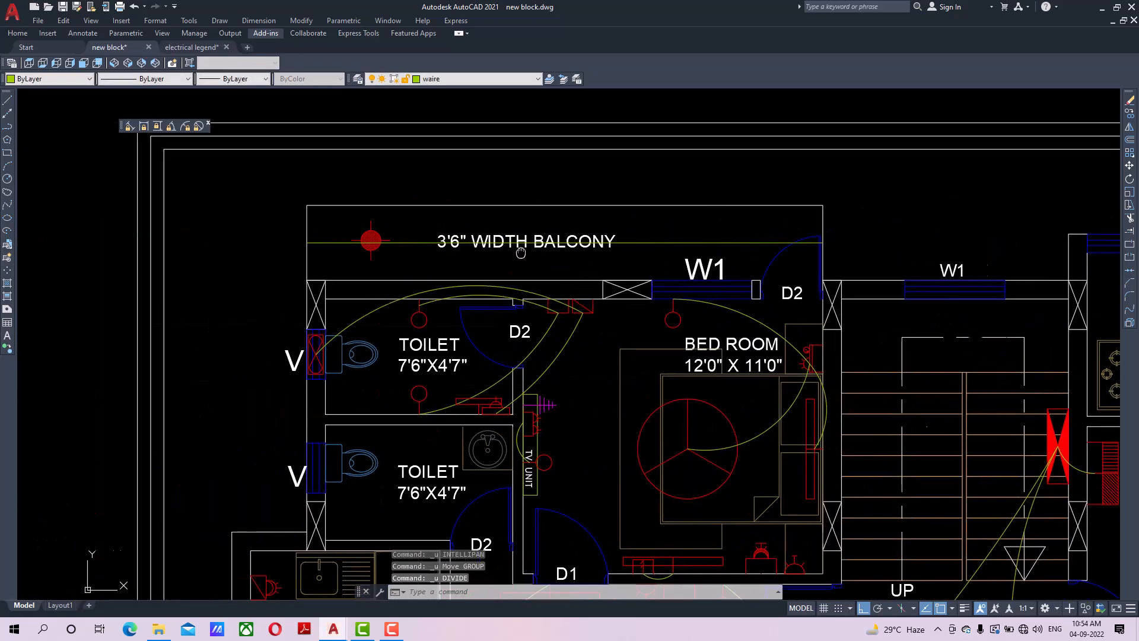
scroll(282, 228, "up", 2)
left_click(425, 240)
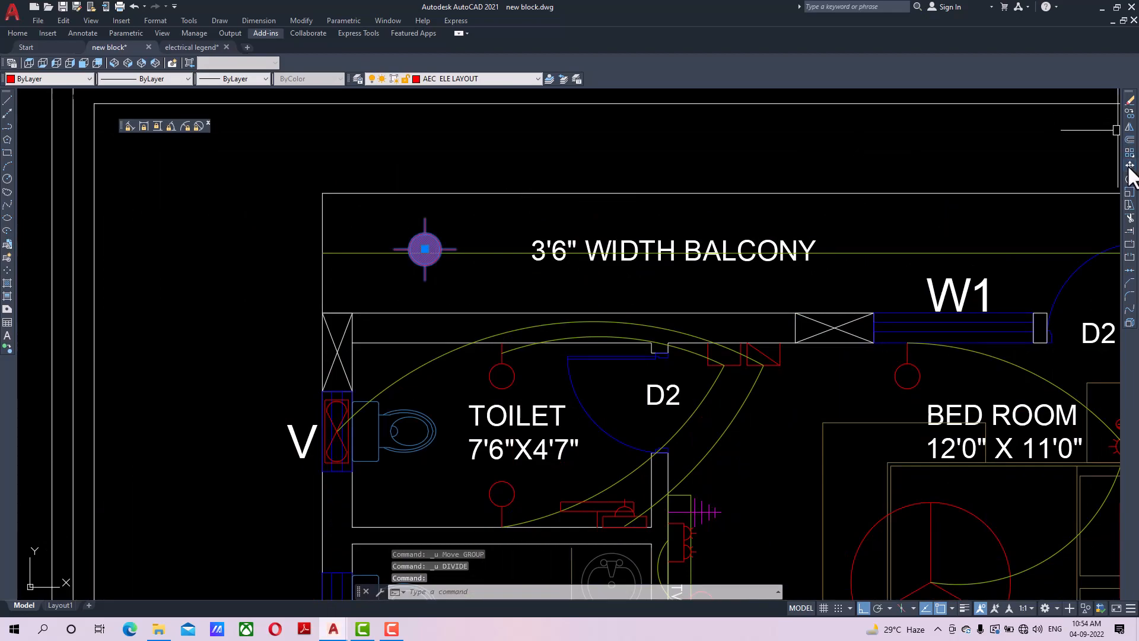
left_click(1129, 165)
scroll(382, 259, "up", 2)
left_click(401, 244)
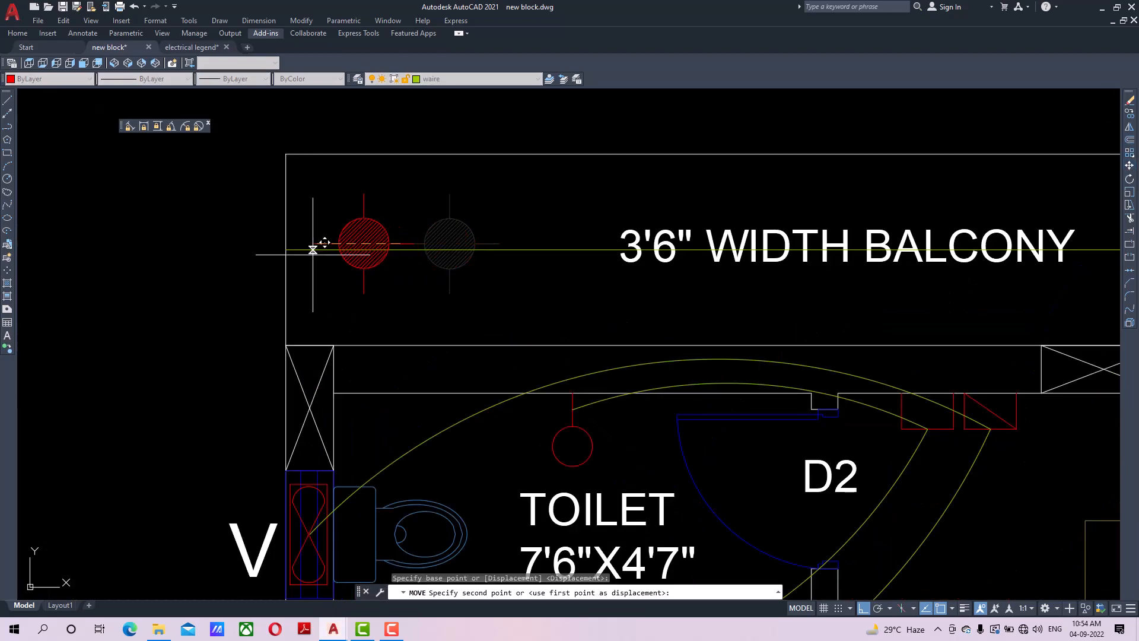
left_click(286, 249)
Move the balcony ceiling light 1' to the right along the guide line.
left_click(355, 217)
left_click(346, 235)
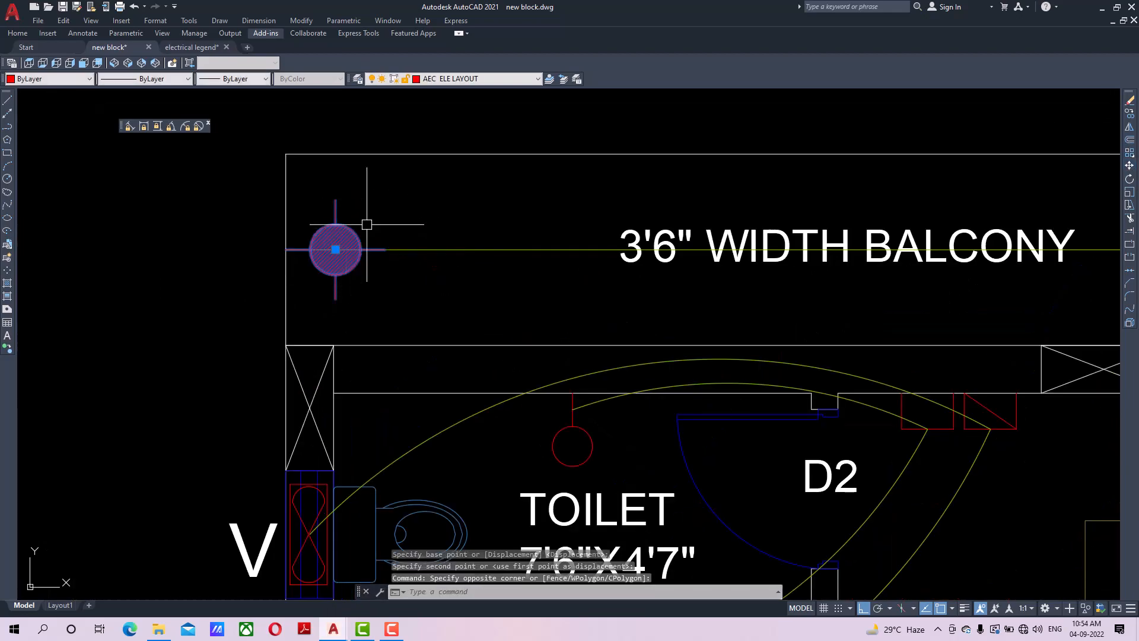
left_click(1130, 166)
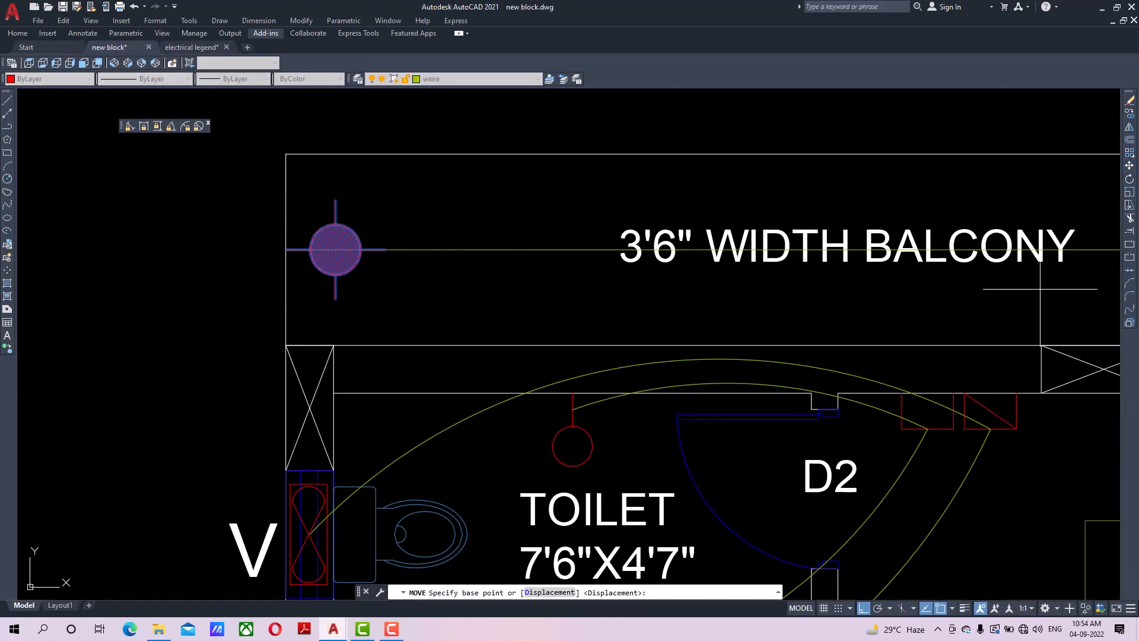
left_click(436, 277)
type("1'")
key("Return")
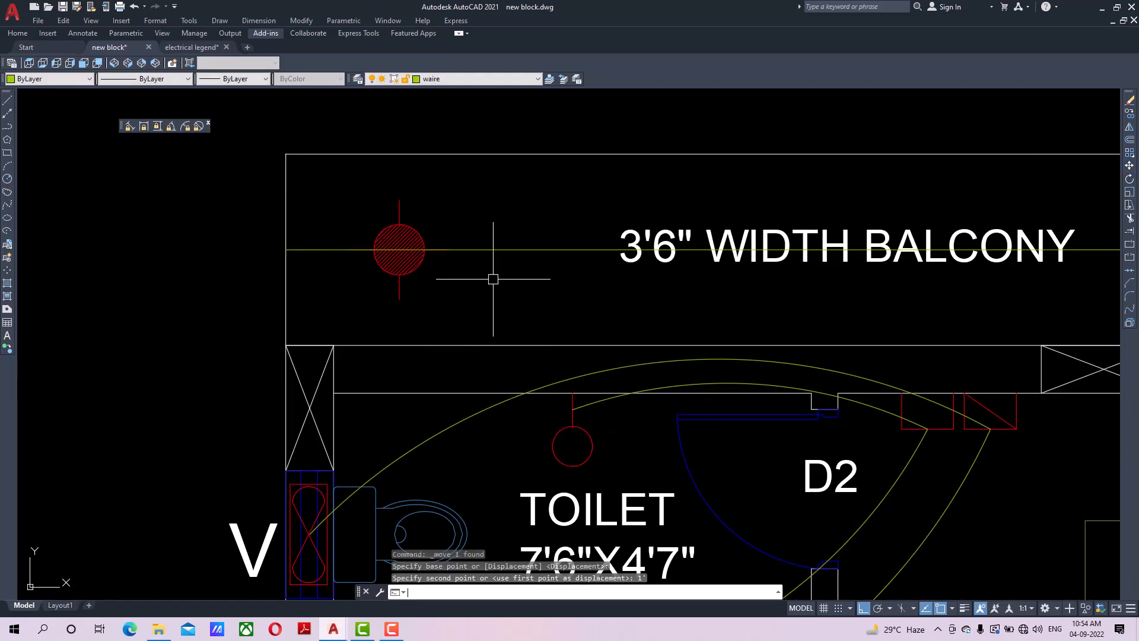
Shorten the balcony guide line by stretching its left endpoint to the centre of the ceiling light.
scroll(498, 278, "down", 2)
left_click(491, 265)
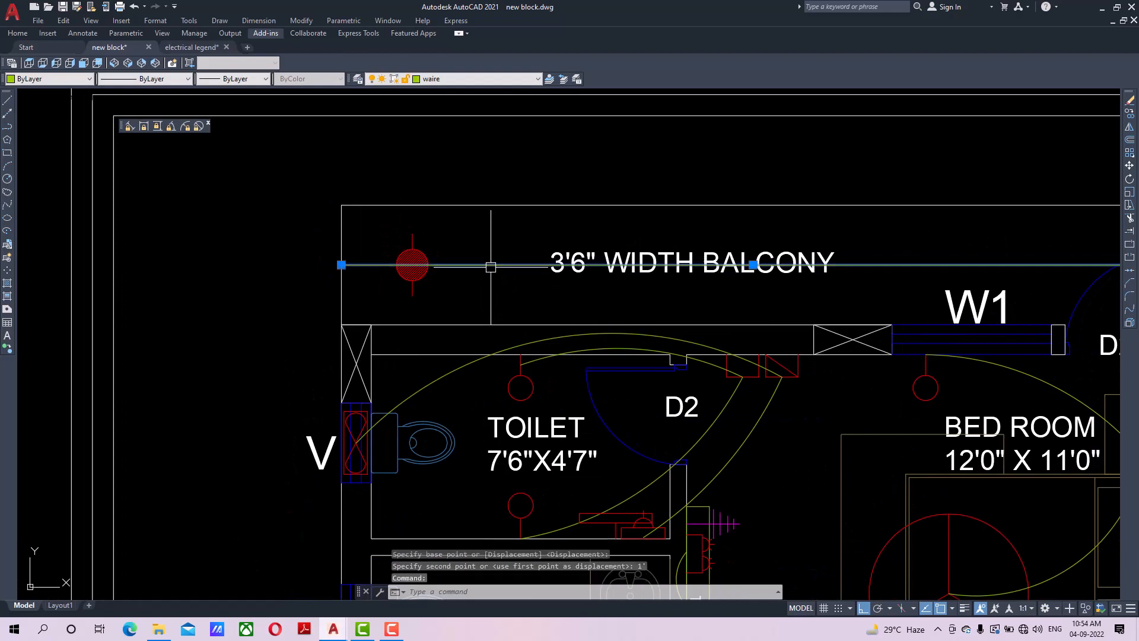
left_click(339, 264)
left_click(414, 265)
scroll(468, 262, "down", 2)
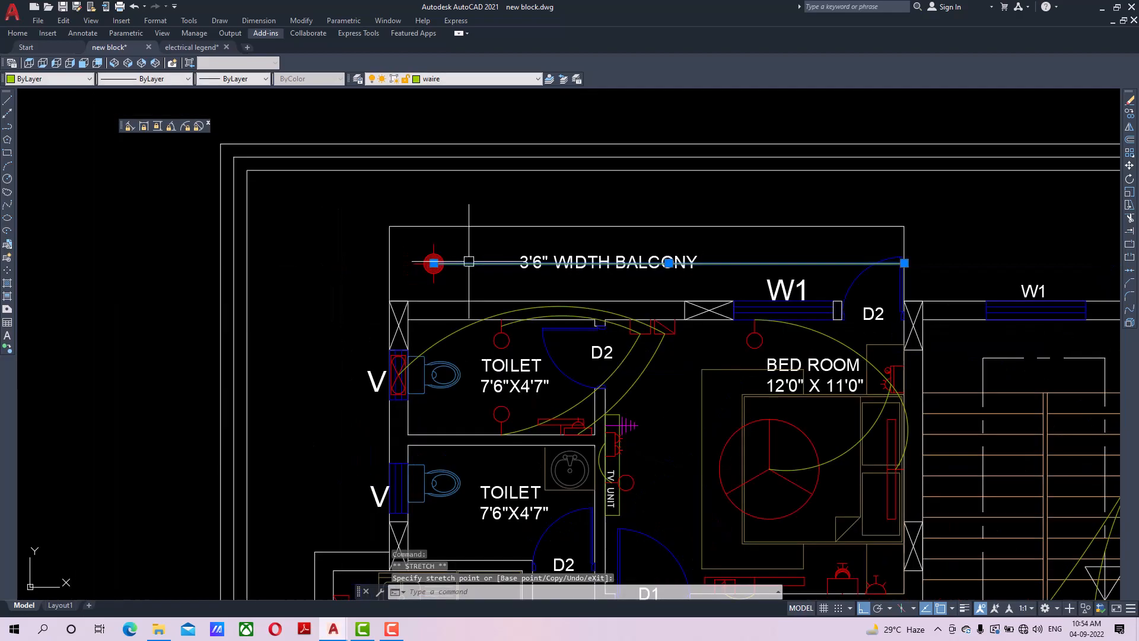
scroll(522, 249, "up", 2)
key("Escape")
Mirror the ceiling light about a vertical line through the midpoint of the balcony's outer edge, keeping the original.
left_click(376, 256)
middle_click_drag(549, 262, 430, 260)
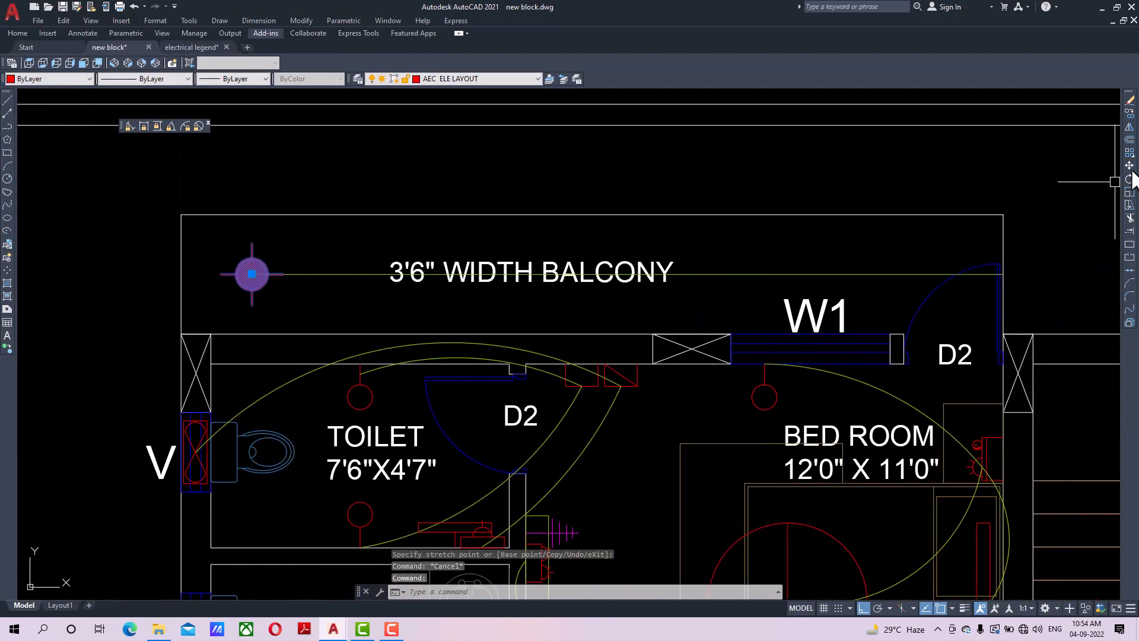
left_click(1129, 128)
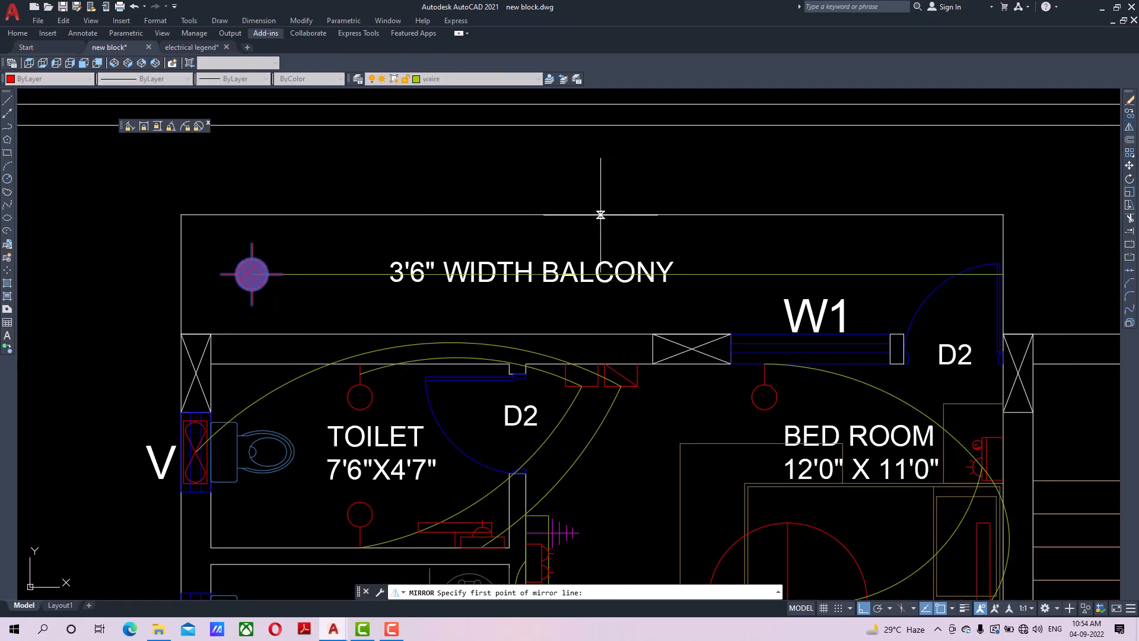
left_click(592, 214)
left_click(592, 297)
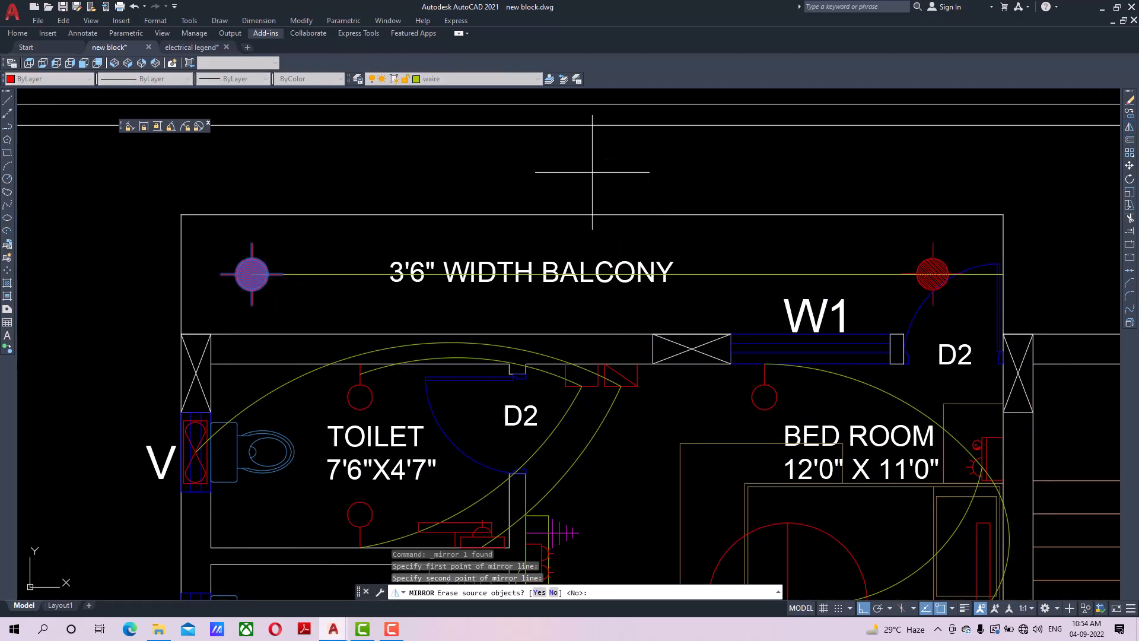
key("Return")
Shorten the balcony guide line by stretching its right endpoint to the centre of the mirrored ceiling light.
left_click(841, 274)
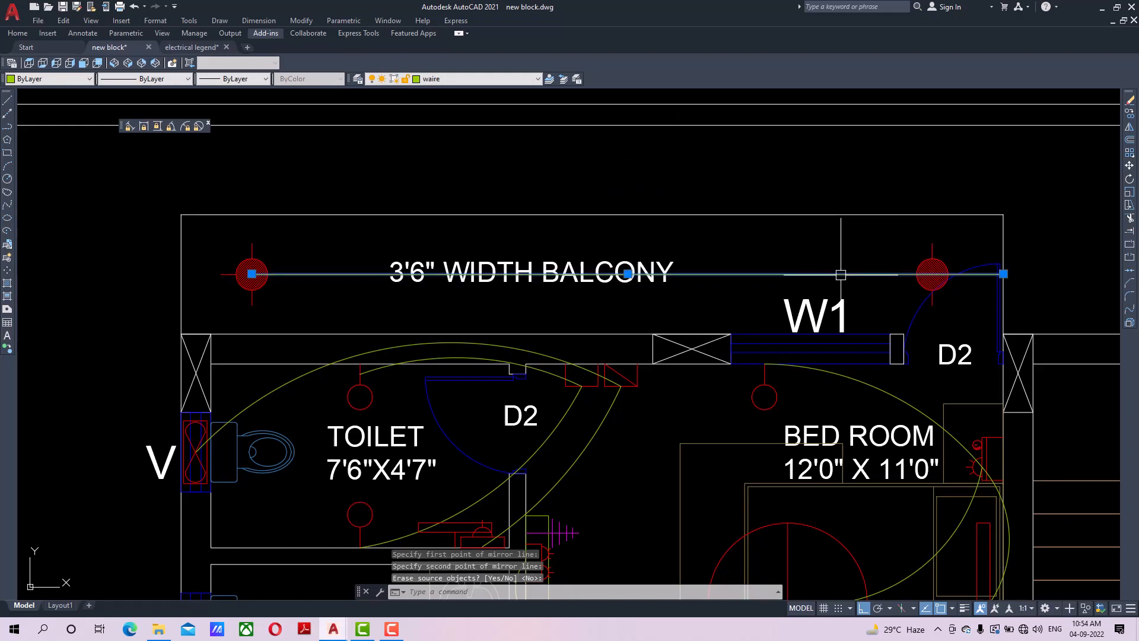
left_click(1003, 273)
left_click(933, 274)
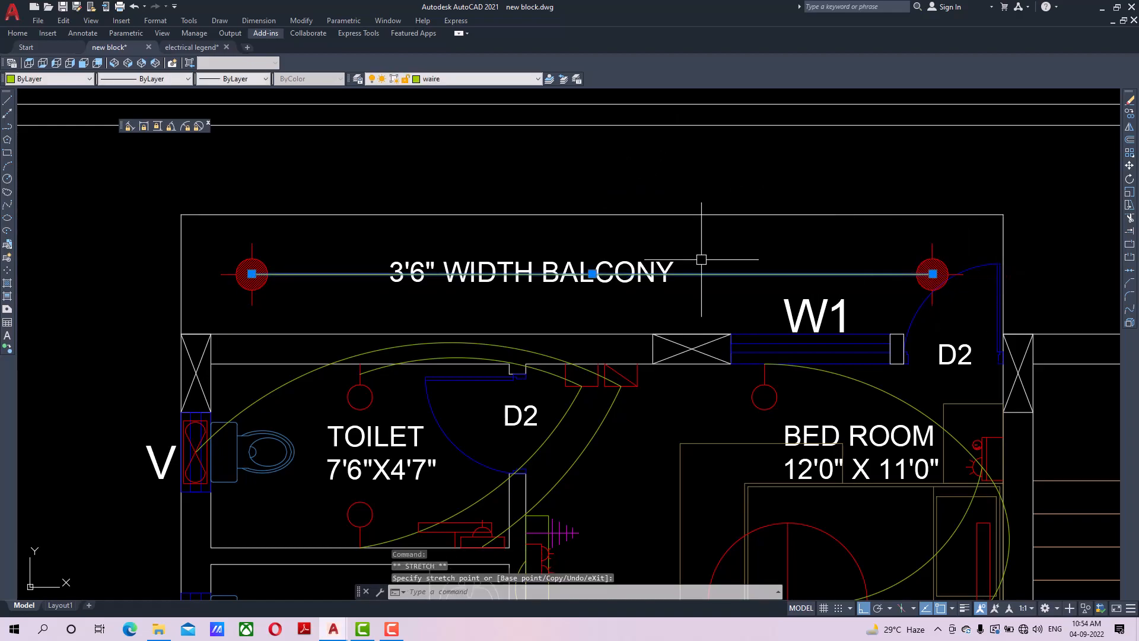
key("Escape")
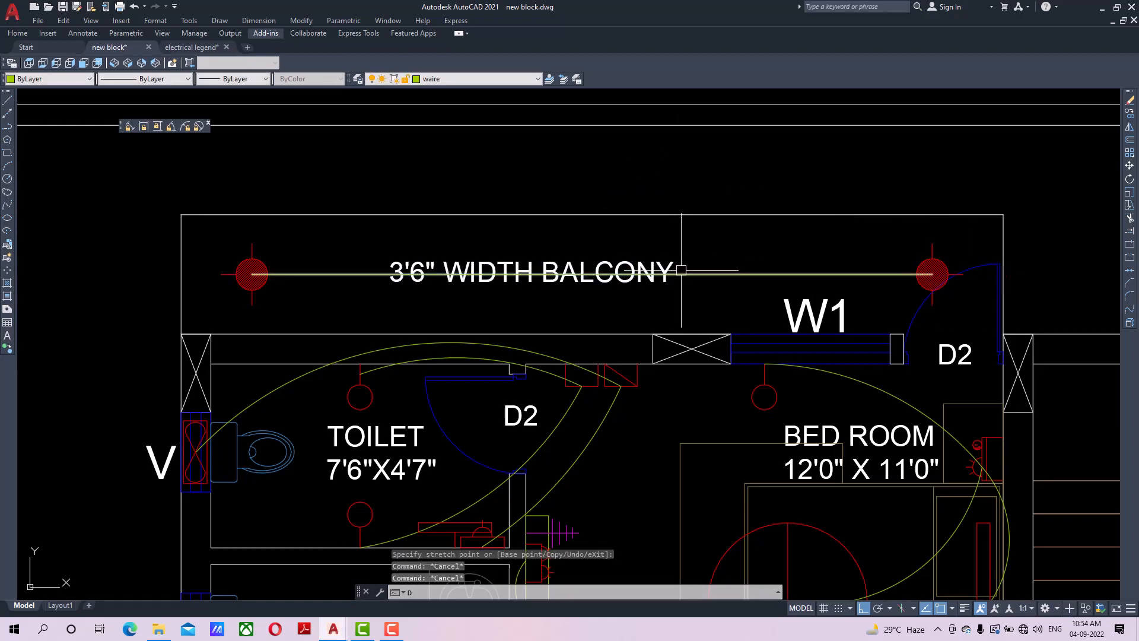
Divide the guide line between the two balcony ceiling lights into 3 segments.
type("DIV")
key("Return")
left_click(736, 274)
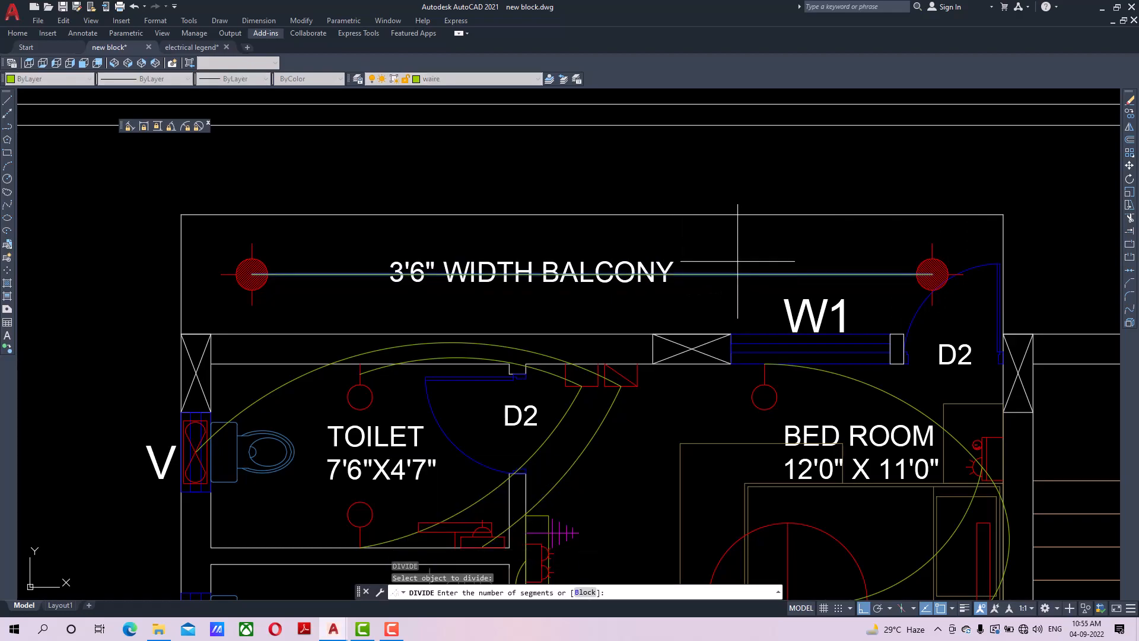
type("3")
key("Return")
Copy the left balcony ceiling light from its centre onto both division points of the guide line.
left_click(323, 244)
left_click(249, 254)
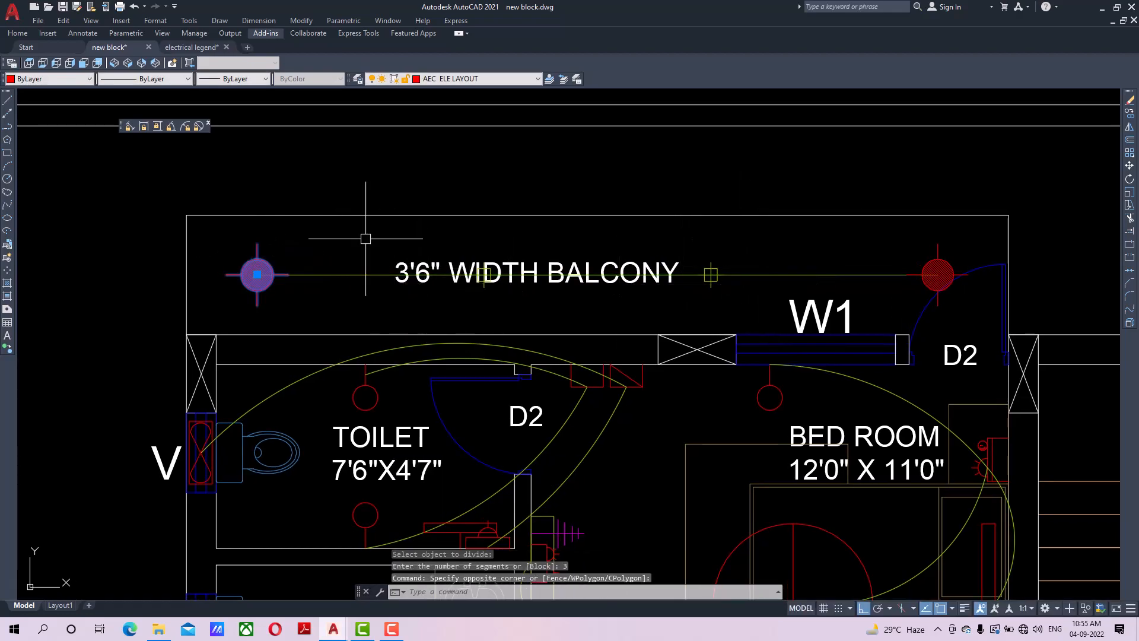
left_click(1130, 113)
left_click(256, 275)
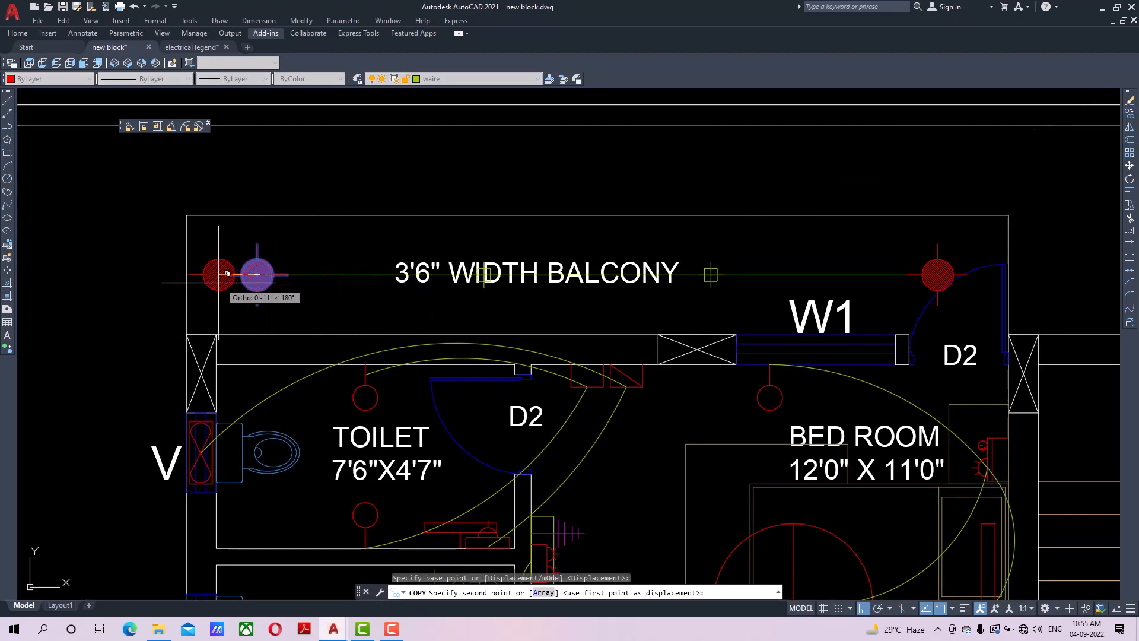
scroll(470, 274, "up", 2)
left_click(491, 273)
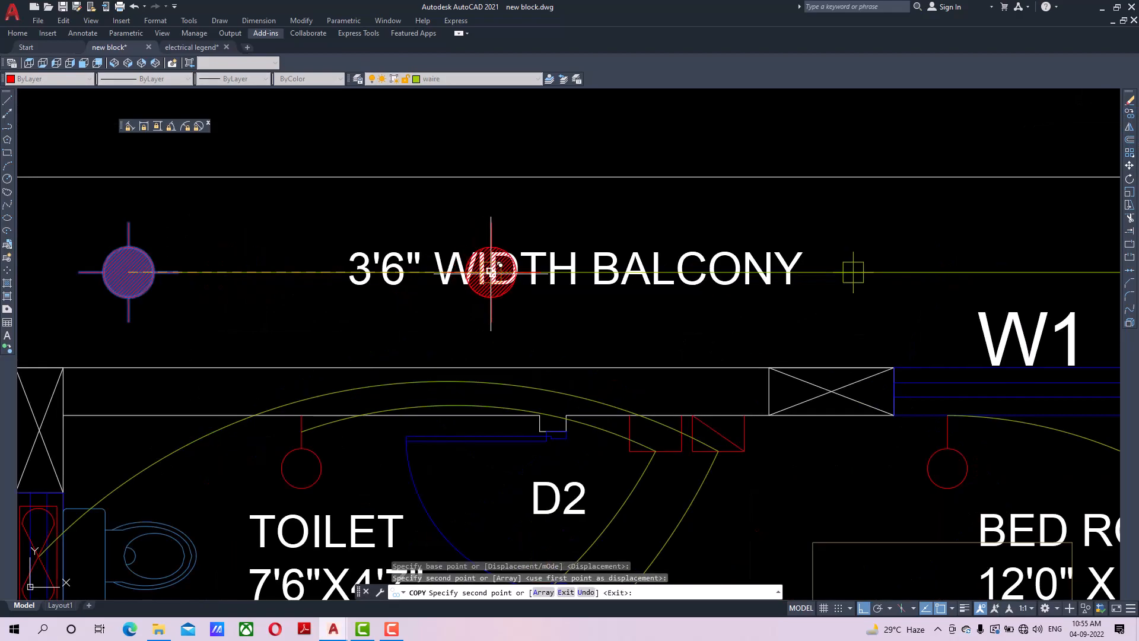
middle_click_drag(348, 279, 277, 279)
left_click(781, 272)
right_click(720, 208)
left_click(742, 219)
Delete the balcony guide line and the division point markers inside the two middle ceiling lights.
left_click(864, 253)
left_click(846, 294)
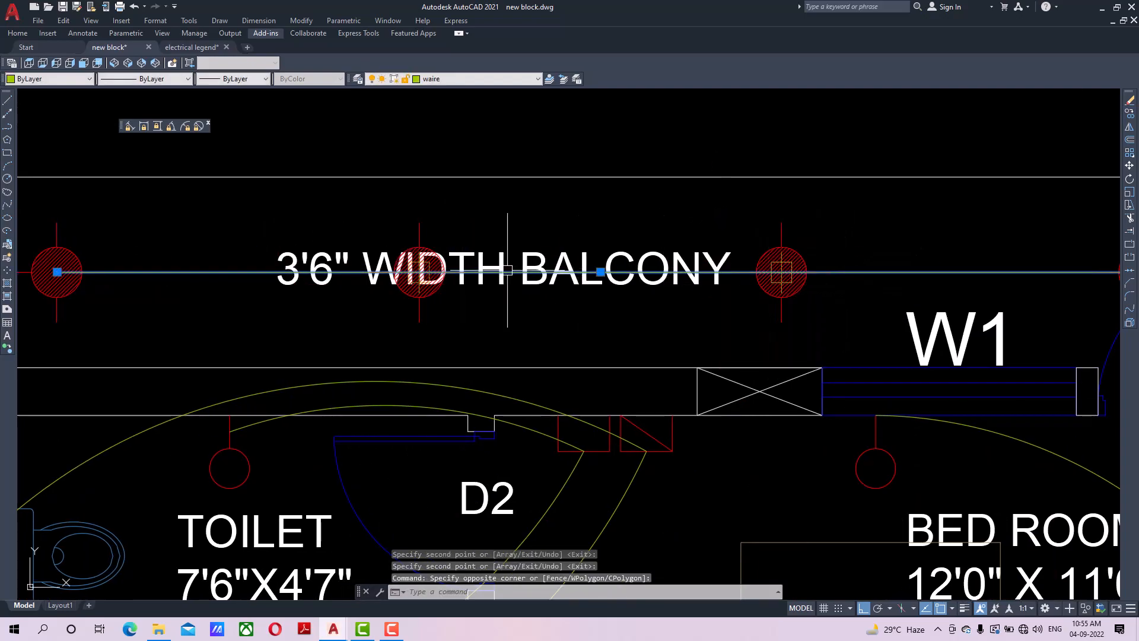
key("Delete")
scroll(421, 273, "up", 10)
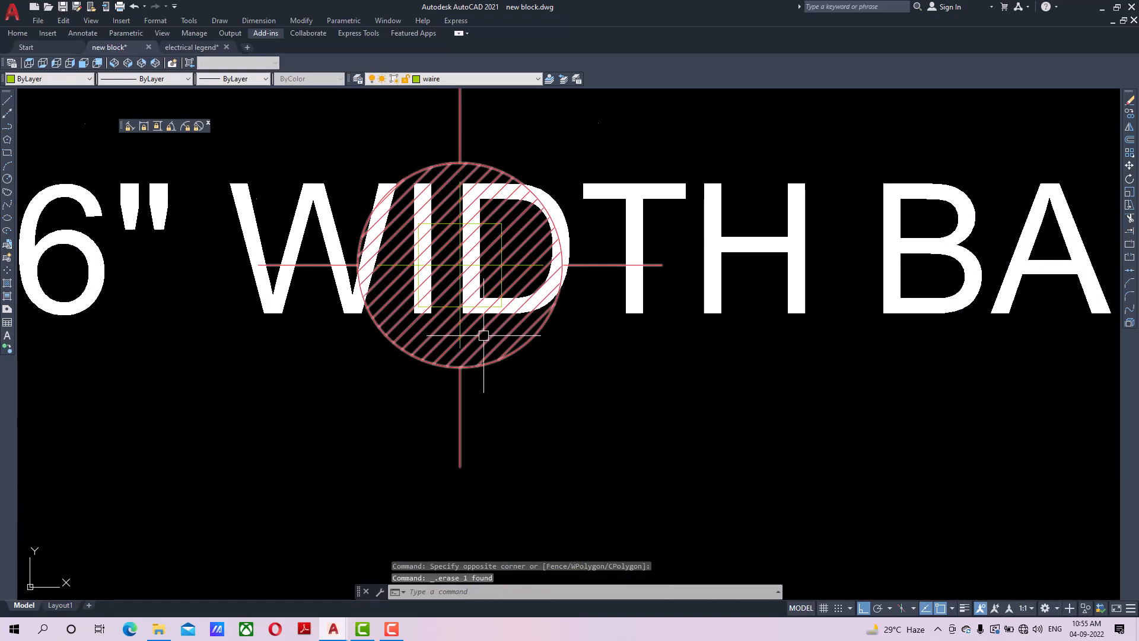
scroll(420, 158, "down", 8)
mouse_move(420, 158)
middle_mouse_down()
mouse_move(410, 318)
mouse_move(388, 318)
middle_mouse_up()
scroll(738, 292, "up", 12)
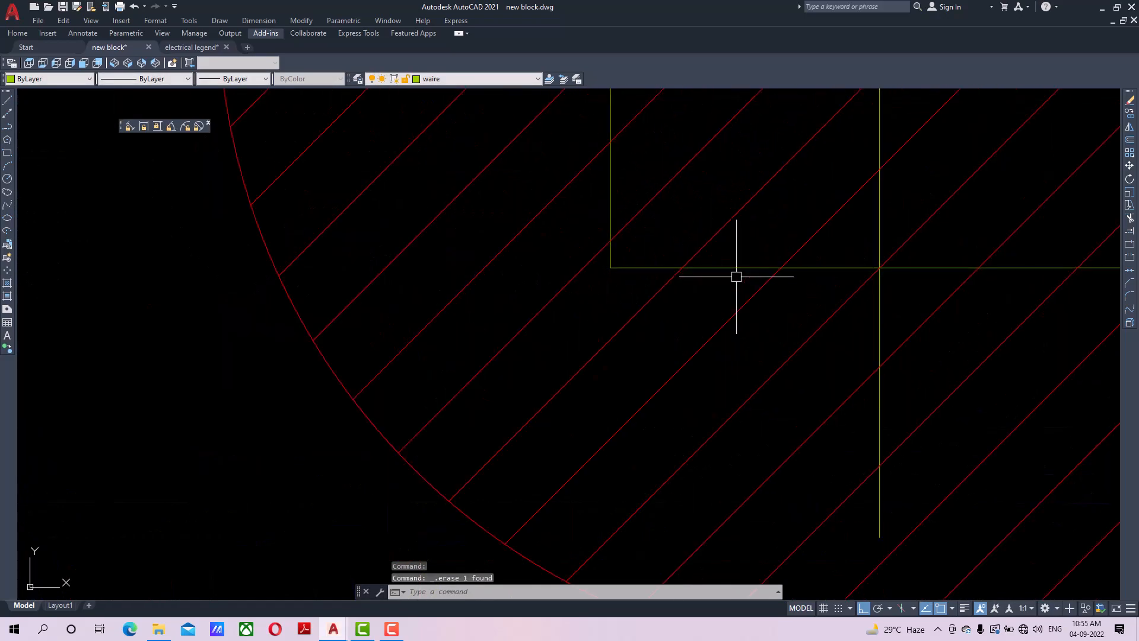
scroll(554, 282, "down", 10)
Move the 3'6" WIDTH BALCONY label above the row of ceiling lights, with Ortho turned off.
left_click(531, 283)
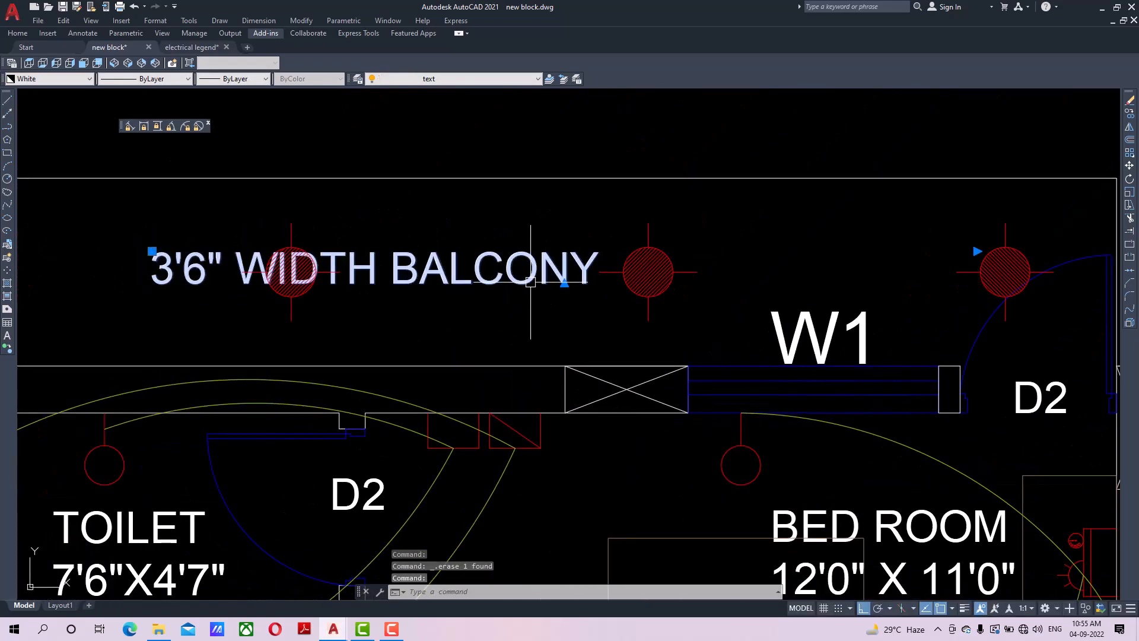
left_click(1129, 165)
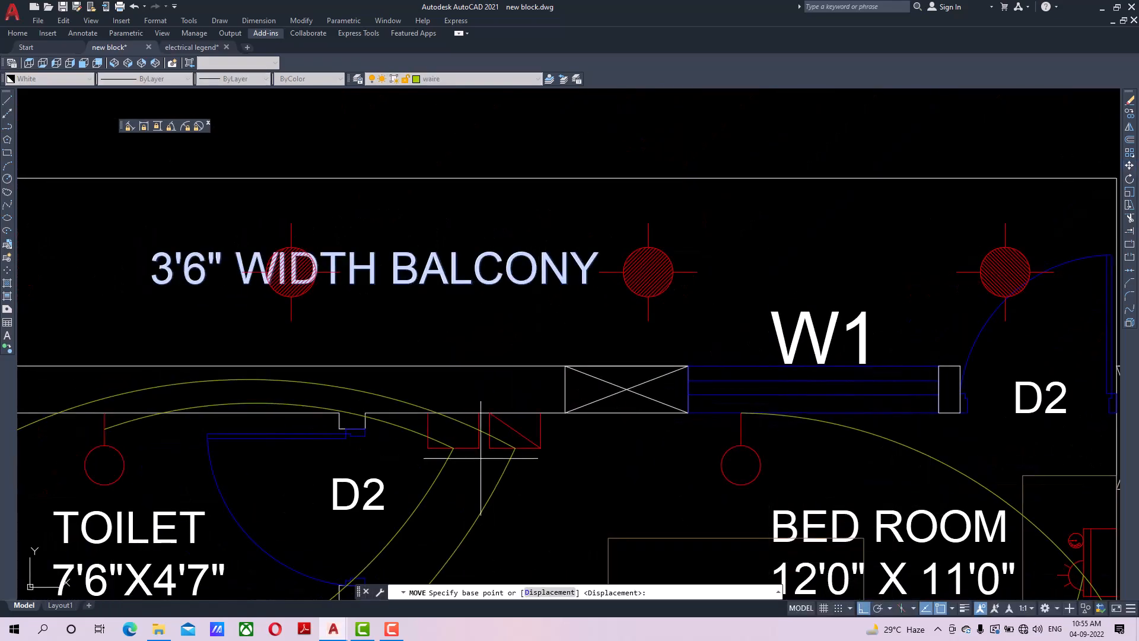
left_click(452, 340)
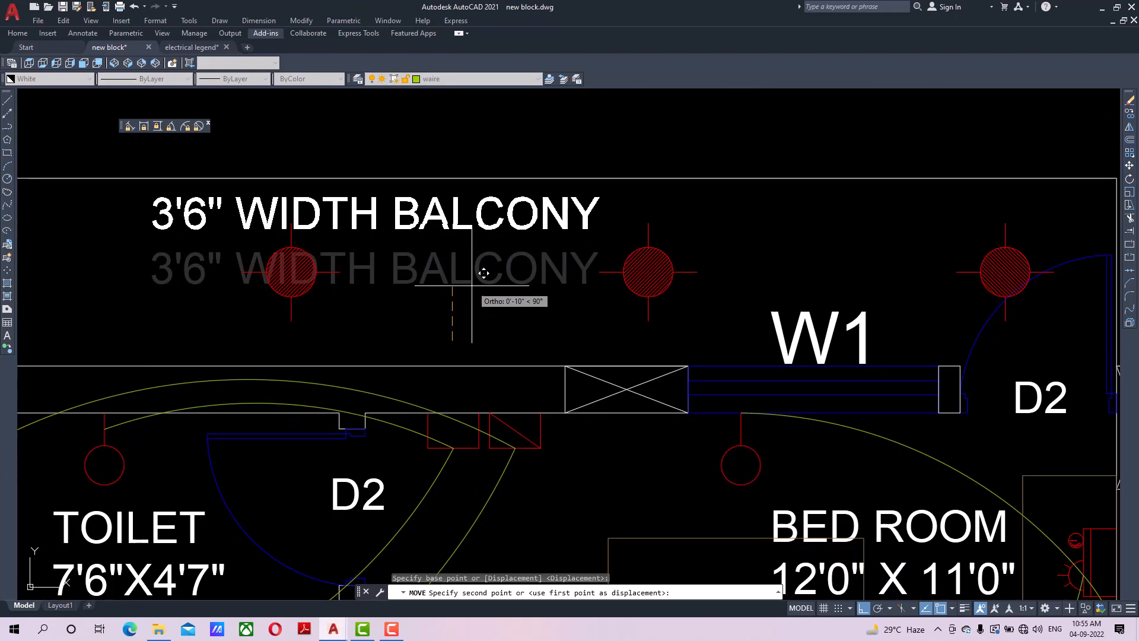
key("F8")
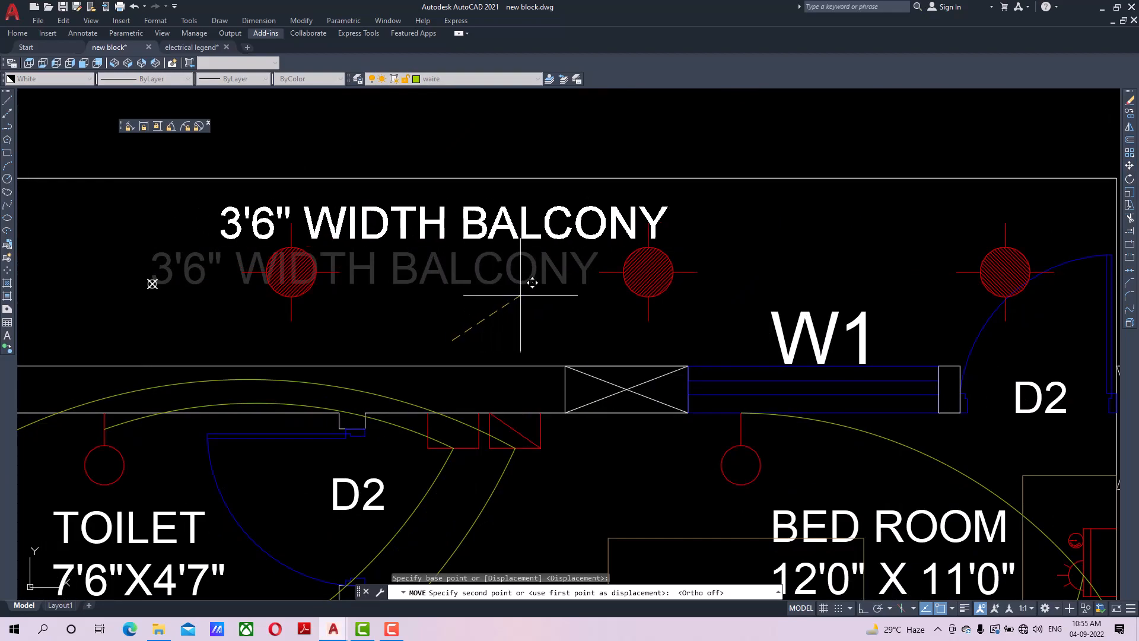
left_click(560, 267)
scroll(473, 300, "down", 4)
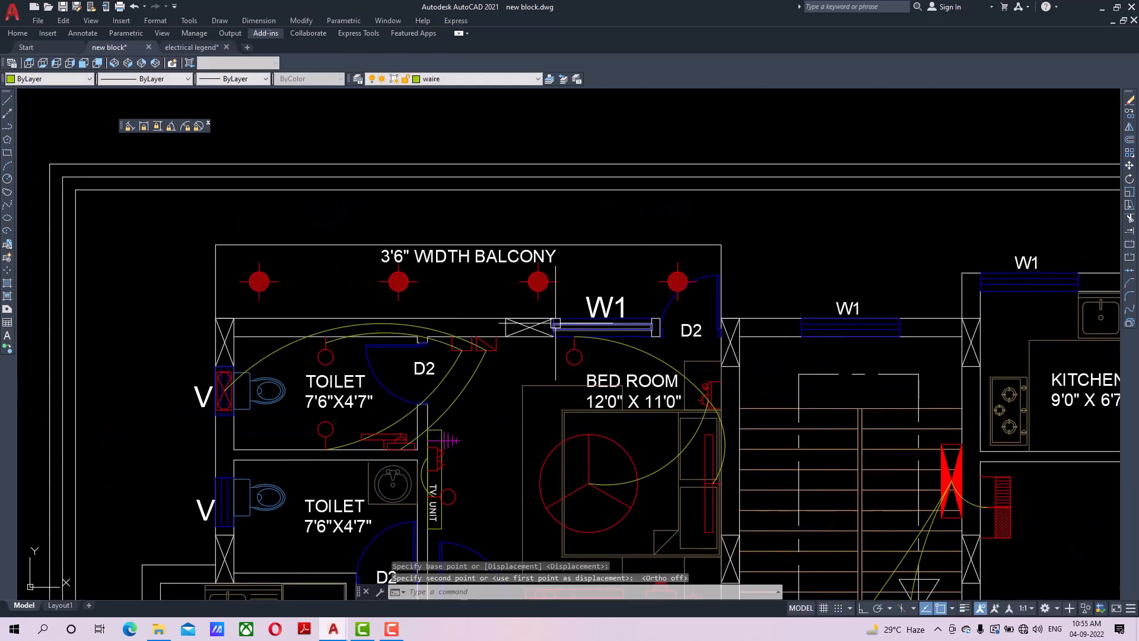
Erase the oversized W1 label above the bedroom's balcony window and dismiss the driver updater pop-up.
scroll(607, 328, "up", 2)
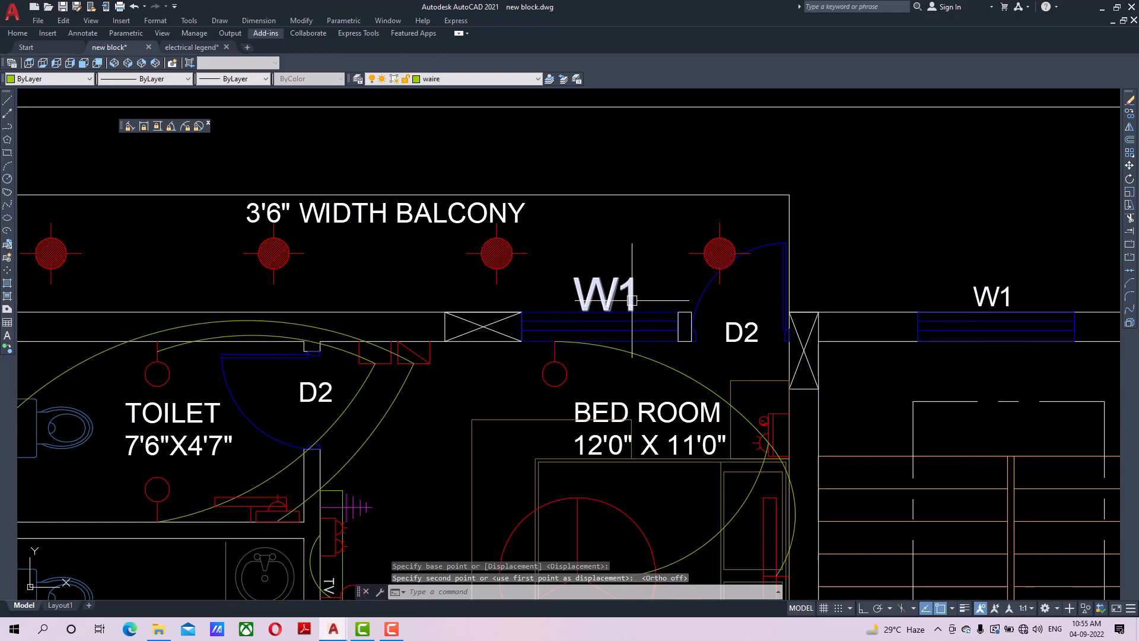
left_click(1130, 102)
scroll(656, 300, "down", 4)
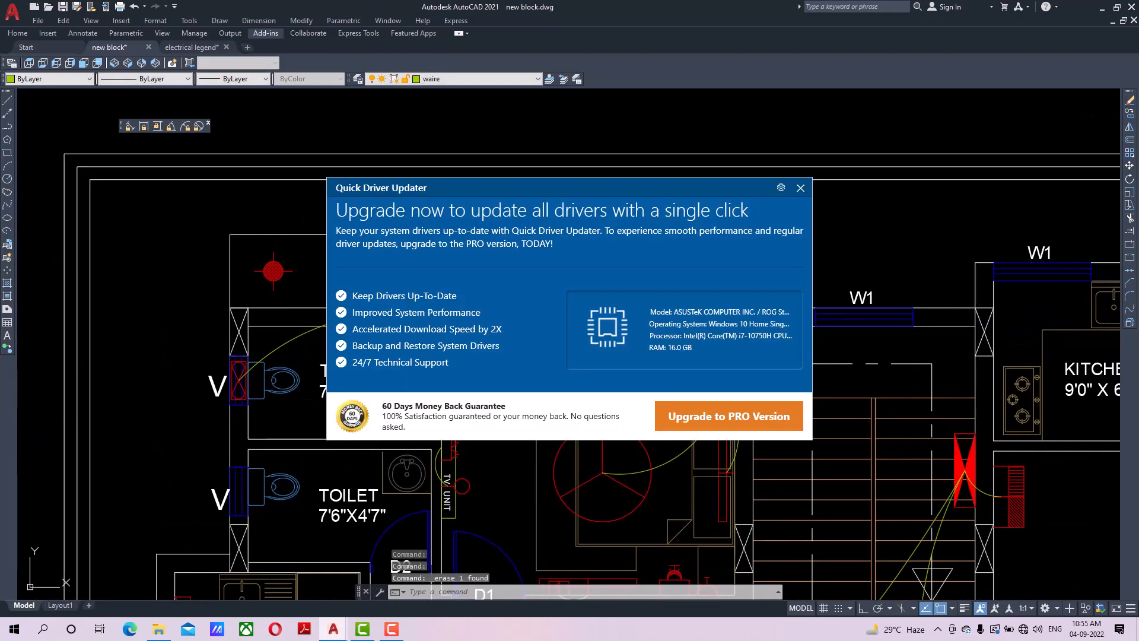
left_click(799, 189)
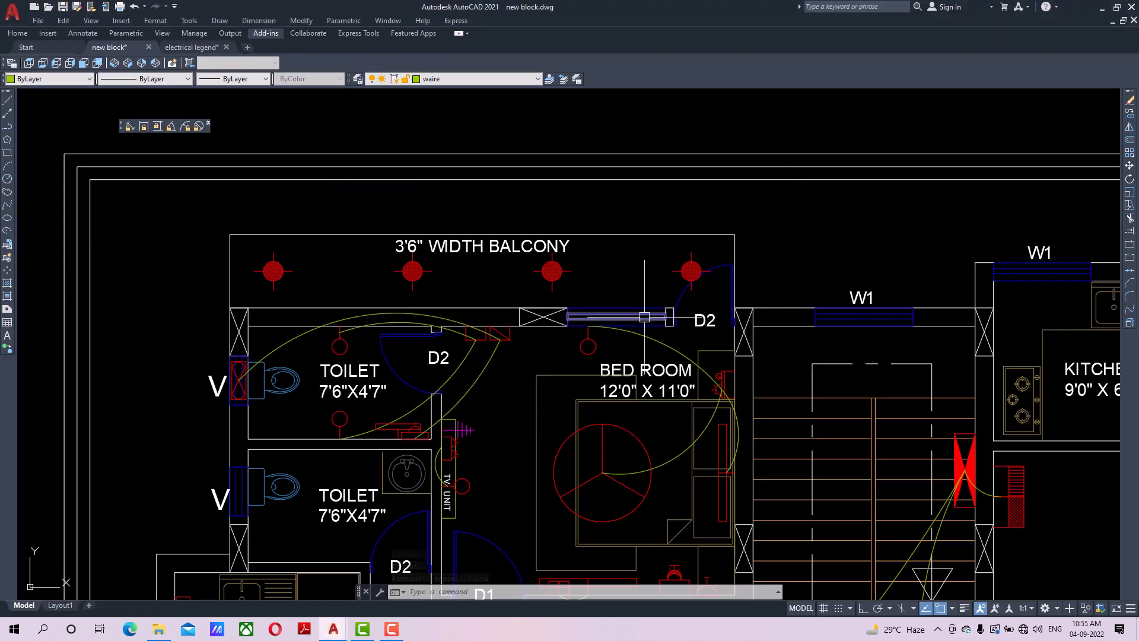
Examine the area around the bedroom's balcony door D2 and review the switch board and socket symbols in the legend.
scroll(644, 317, "up", 2)
scroll(618, 316, "down", 2)
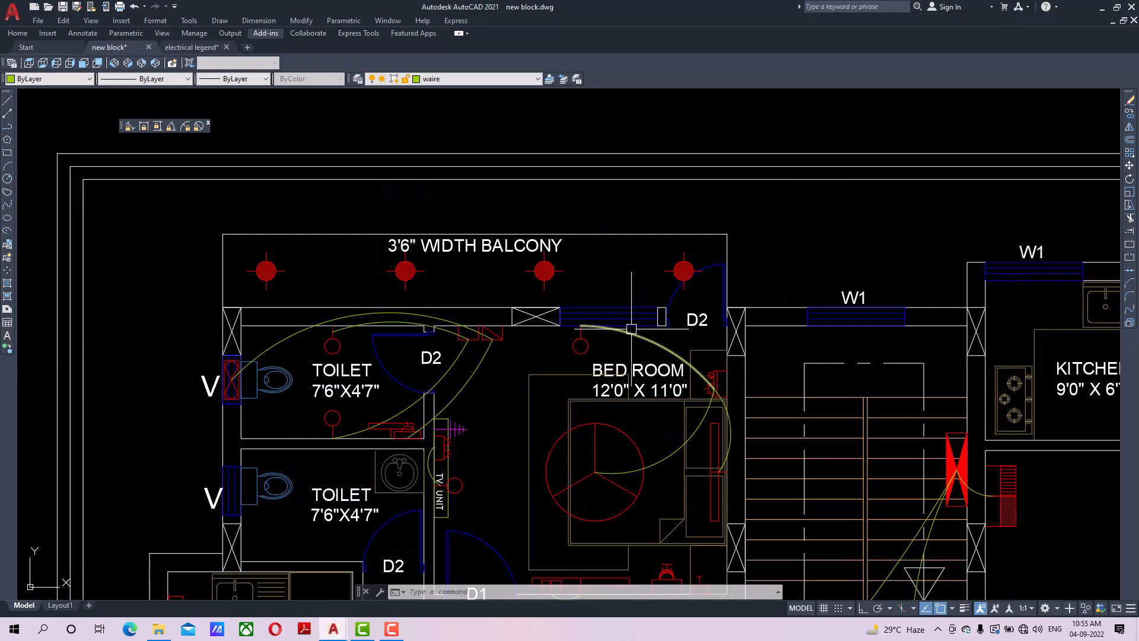
scroll(645, 325, "up", 2)
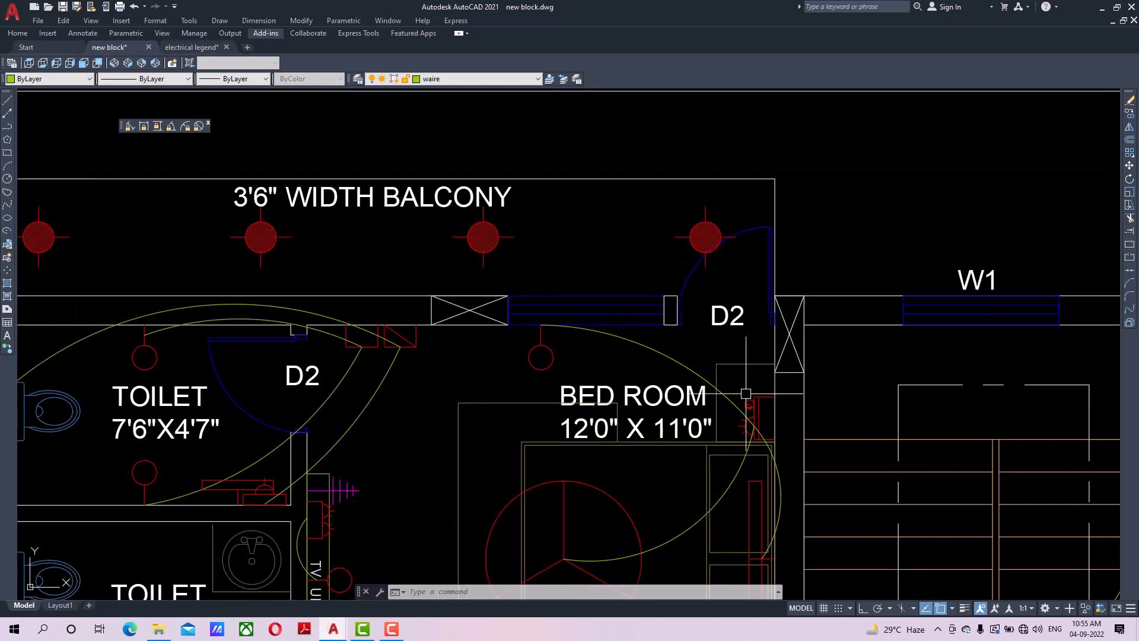
middle_click_drag(646, 325, 605, 286)
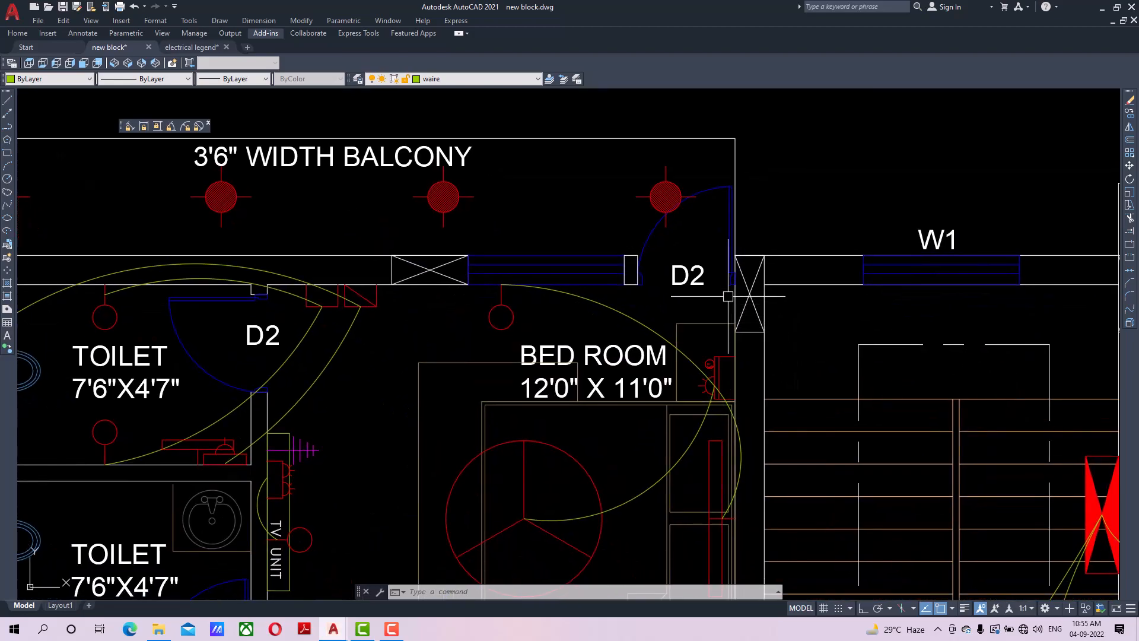
scroll(483, 285, "down", 1)
middle_click_drag(552, 351, 456, 340)
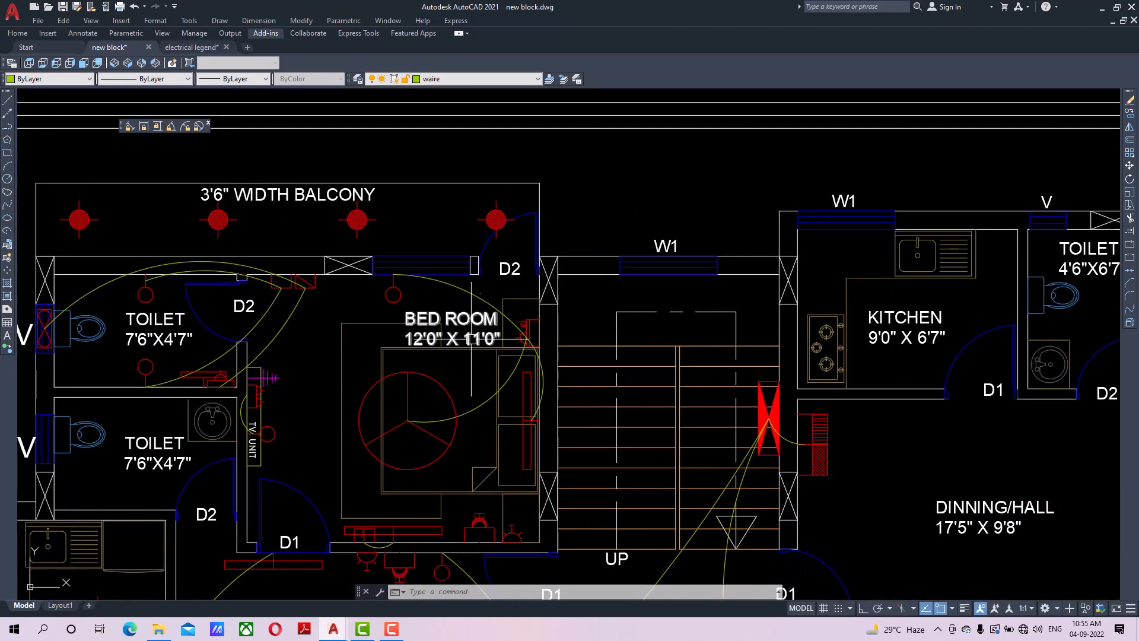
scroll(533, 394, "down", 1)
middle_click_drag(553, 408, 457, 338)
middle_click_drag(683, 391, 332, 363)
middle_click_drag(890, 387, 522, 367)
scroll(706, 366, "up", 1)
middle_click_drag(700, 360, 655, 477)
scroll(701, 330, "up", 1)
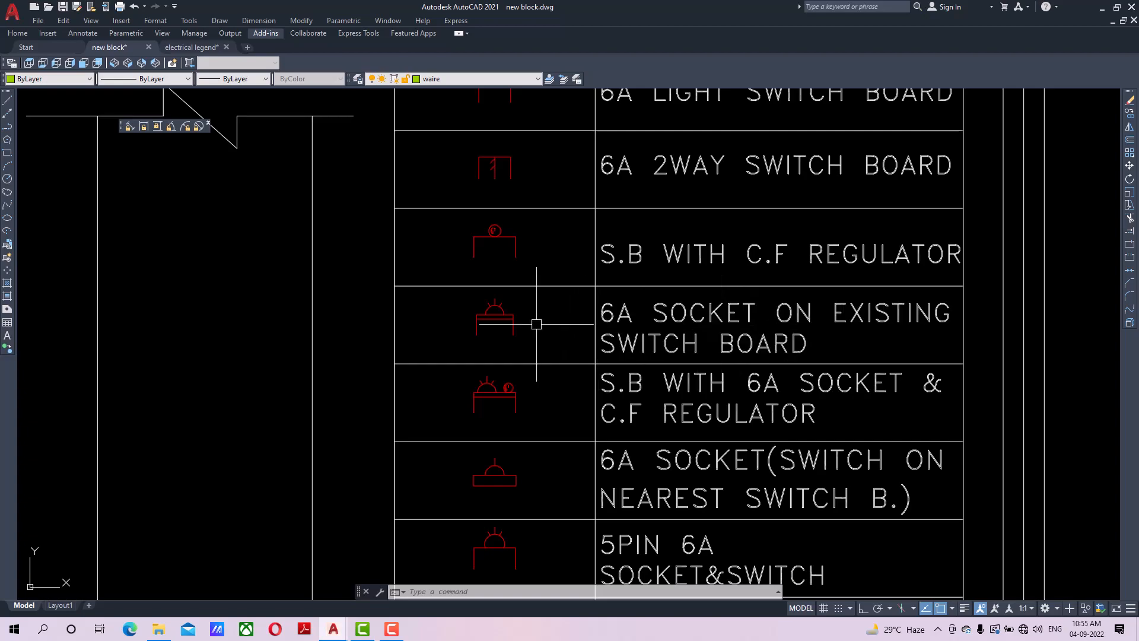
scroll(559, 363, "down", 2)
middle_click_drag(559, 362, 562, 350)
scroll(578, 423, "up", 2)
mouse_move(570, 488)
middle_mouse_down()
mouse_move(562, 361)
mouse_move(580, 407)
mouse_move(595, 320)
middle_mouse_up()
middle_click_drag(619, 456, 622, 360)
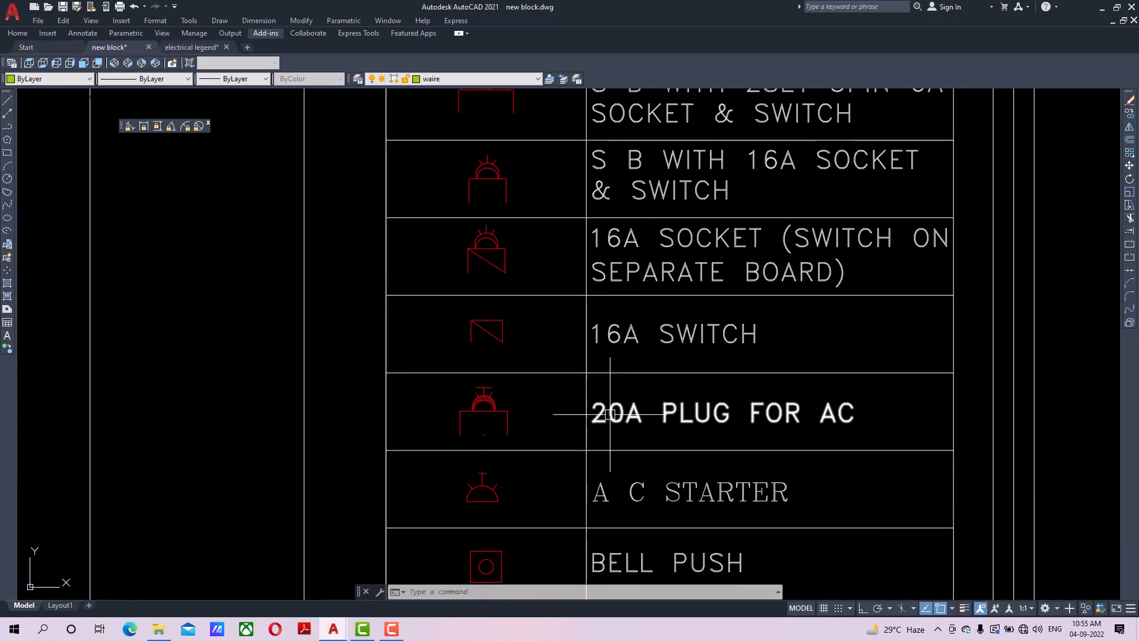
mouse_move(643, 419)
middle_mouse_down()
mouse_move(645, 291)
mouse_move(641, 356)
middle_mouse_up()
scroll(645, 291, "down", 4)
middle_click_drag(593, 148, 594, 264)
scroll(589, 261, "up", 2)
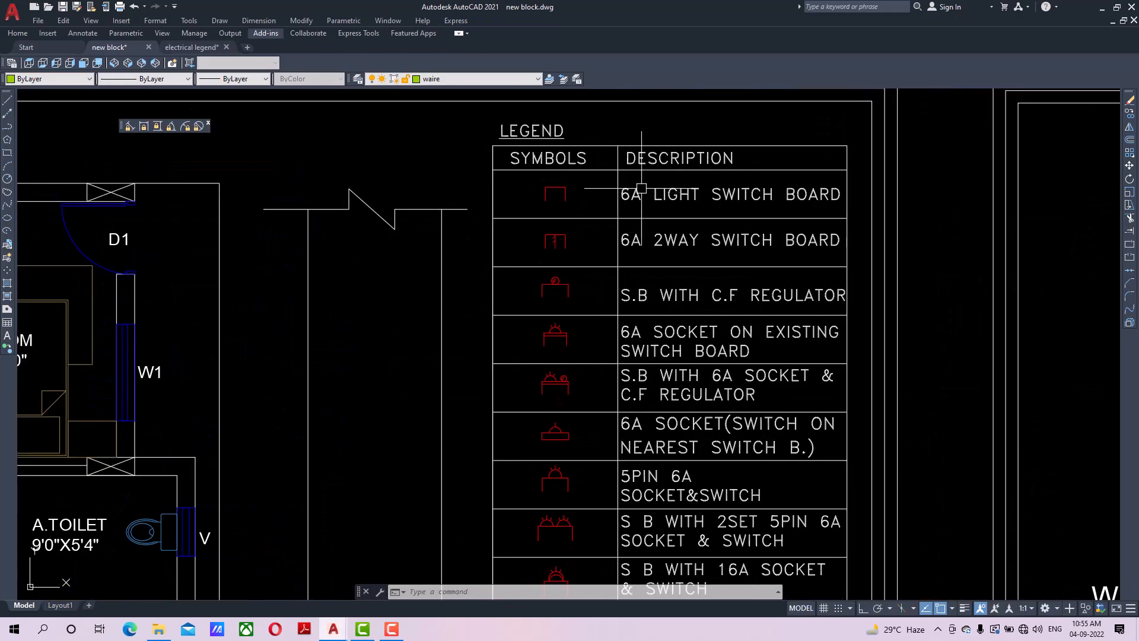
Copy the 6A LIGHT SWITCH BOARD symbol from the legend onto the bedroom wall near balcony door D2 and erase the stray extra copy.
scroll(605, 187, "up", 2)
left_click(572, 186)
left_click(510, 237)
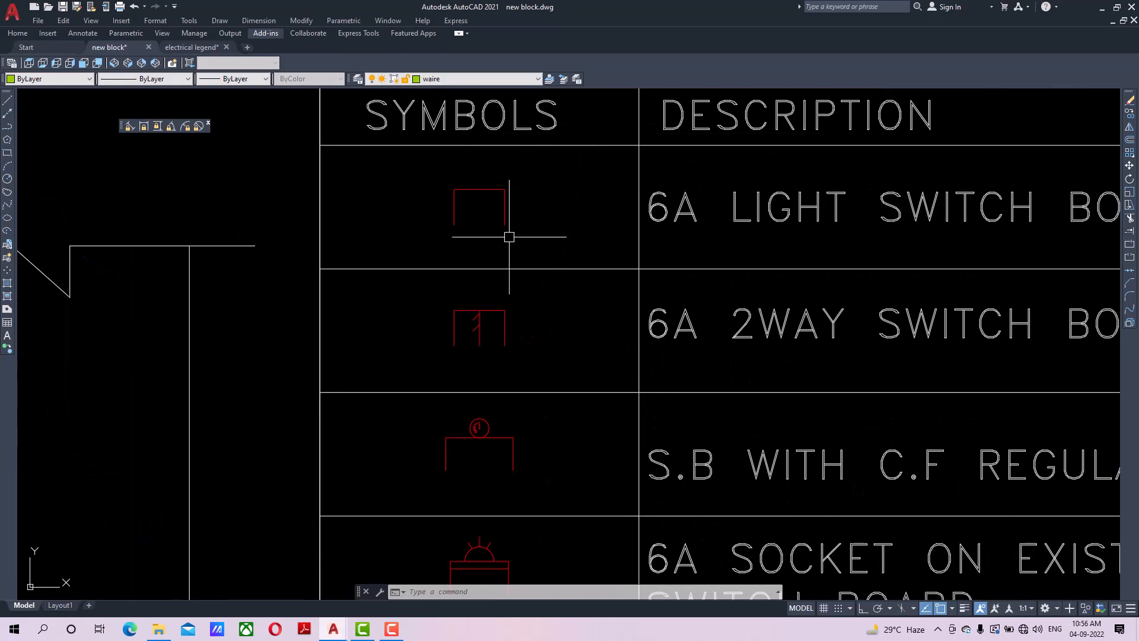
left_click(576, 191)
left_click(461, 242)
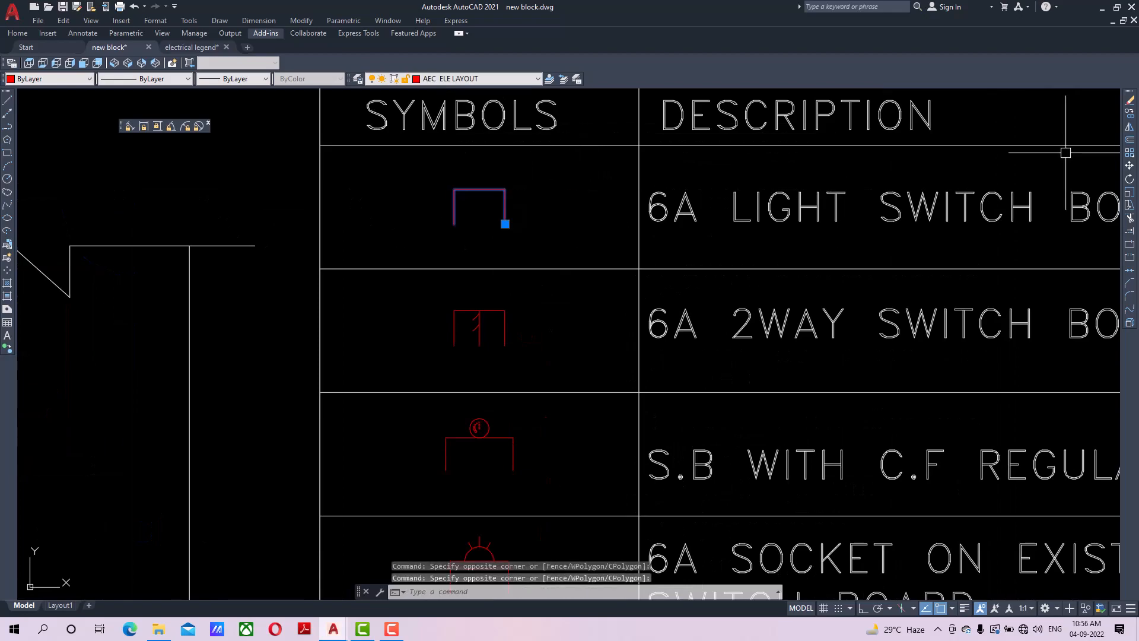
left_click(1127, 115)
middle_click_drag(780, 269, 734, 303)
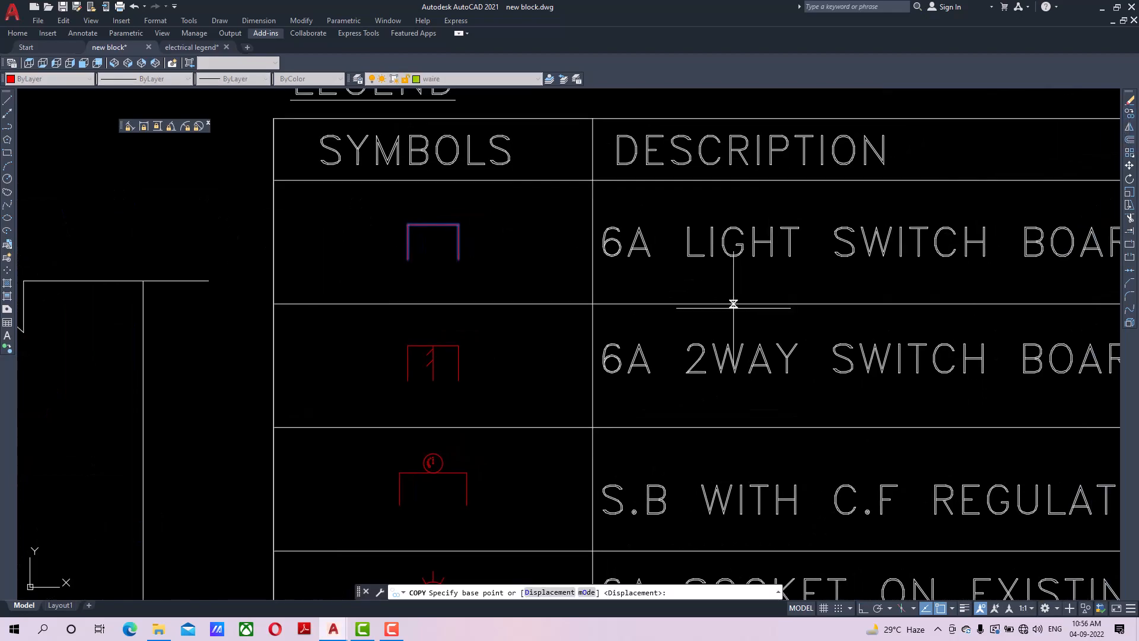
left_click(459, 259)
scroll(459, 259, "down", 6)
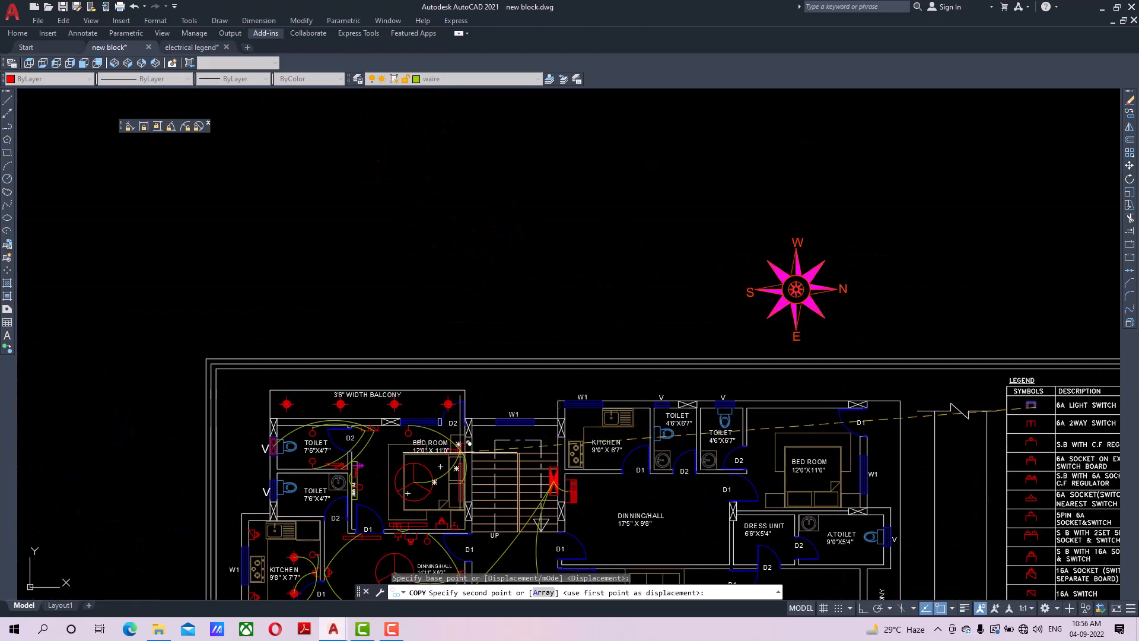
scroll(468, 442, "up", 6)
left_click(436, 443)
right_click(484, 408)
left_click(503, 408)
right_click(542, 225)
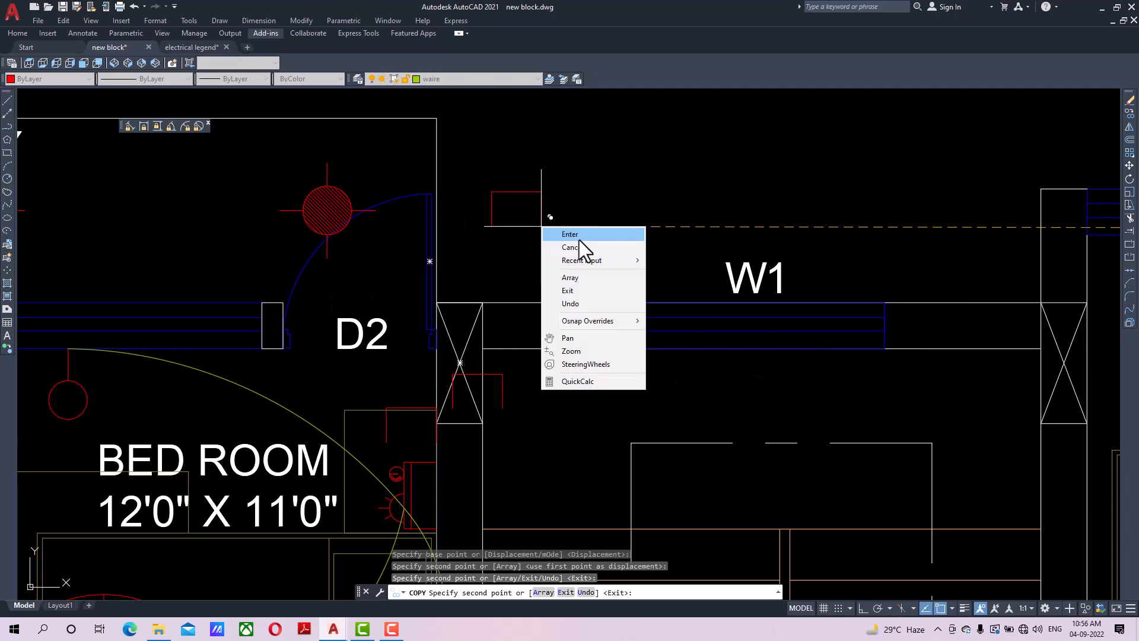
left_click(578, 236)
left_click(1130, 101)
Rotate the copied switch board 90 degrees counterclockwise about its corner on the bedroom wall, with Ortho turned on.
left_click(385, 428)
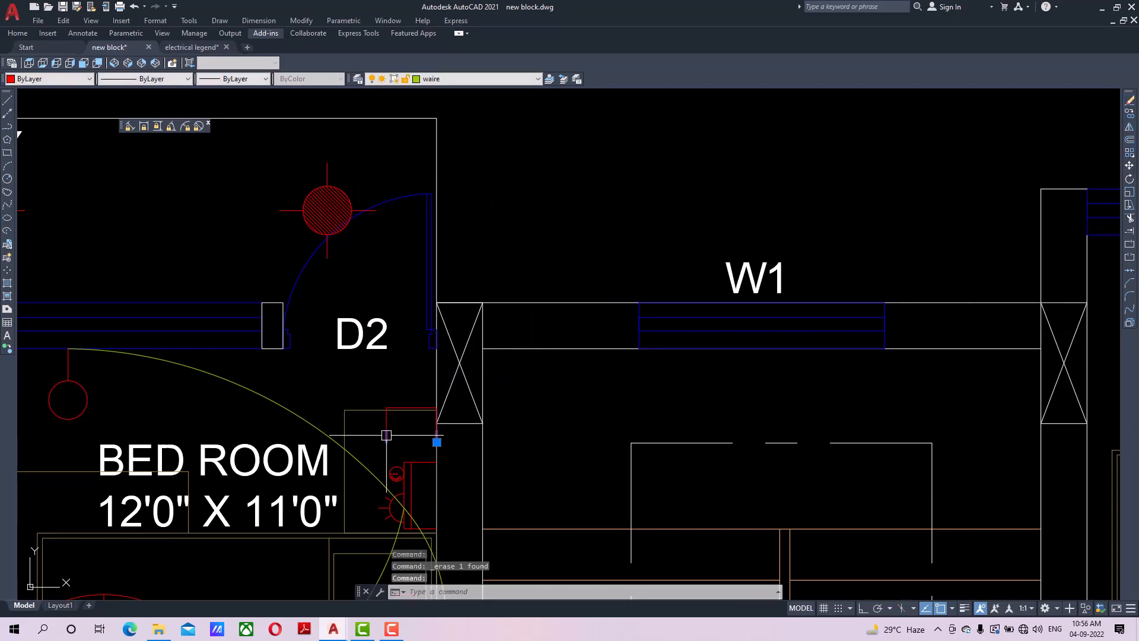
left_click(1129, 178)
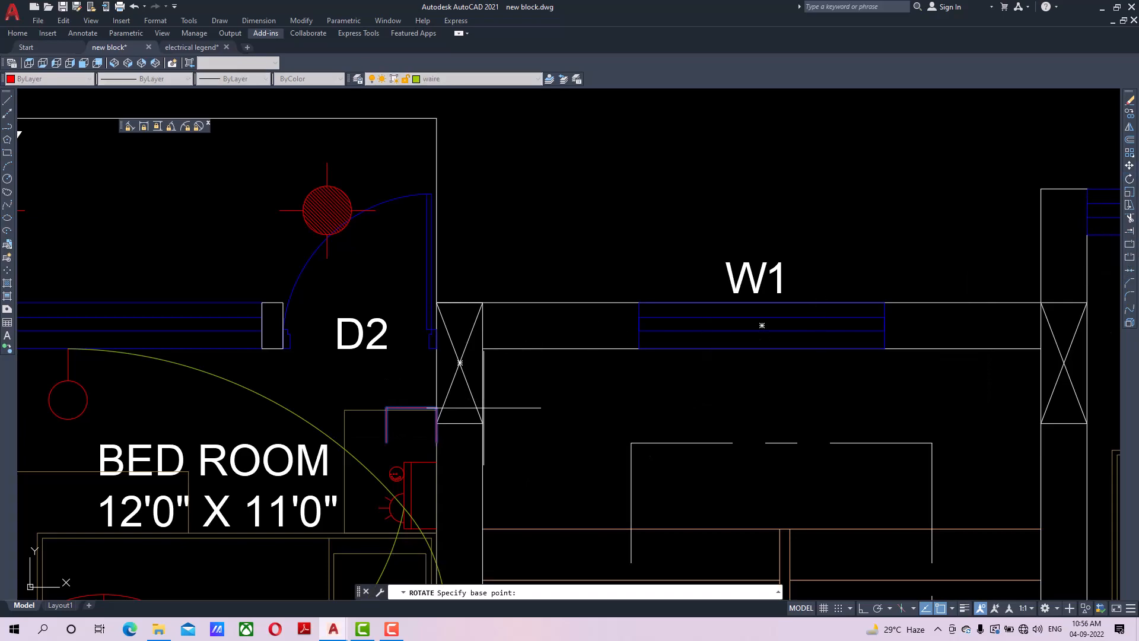
left_click(438, 442)
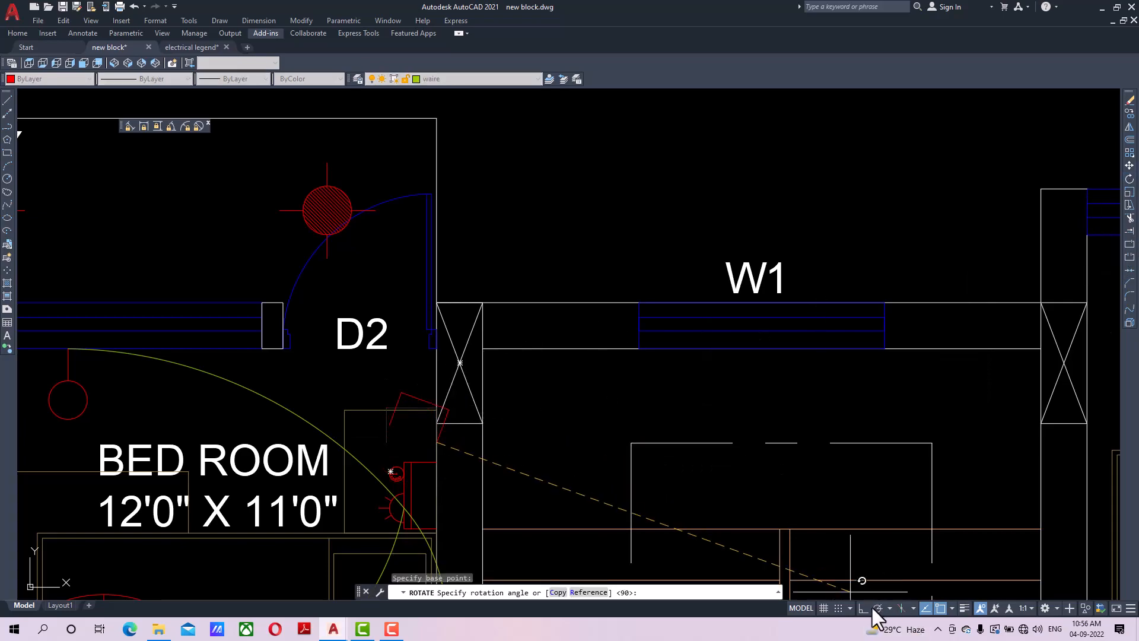
left_click(416, 371)
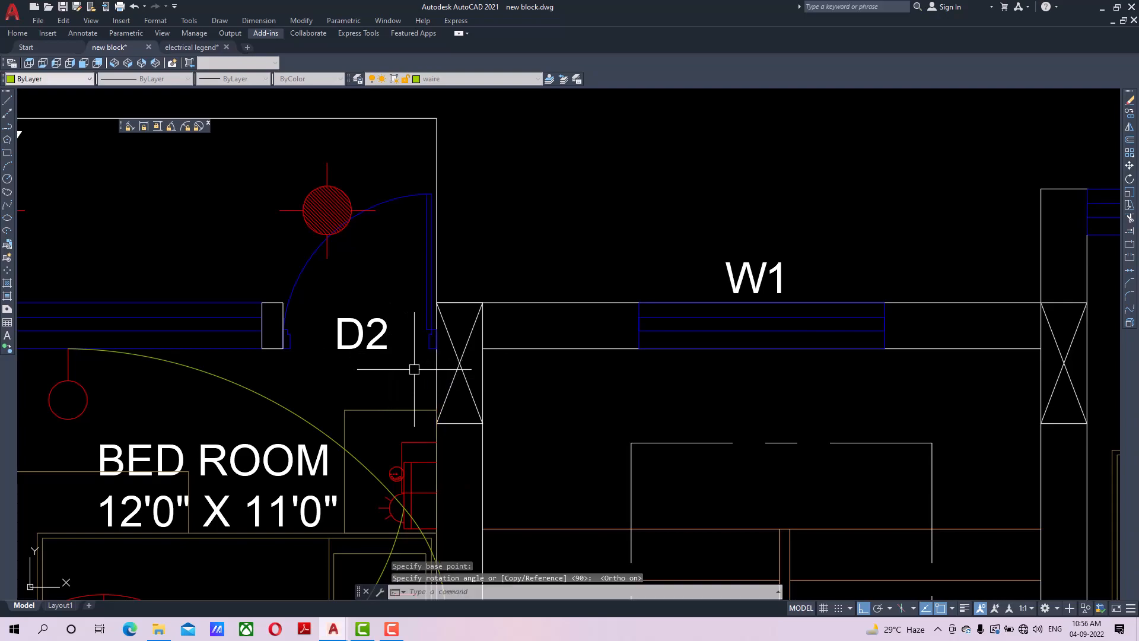
Move the rotated switch board straight up along the bedroom wall, clear of the existing socket board.
left_click(436, 443)
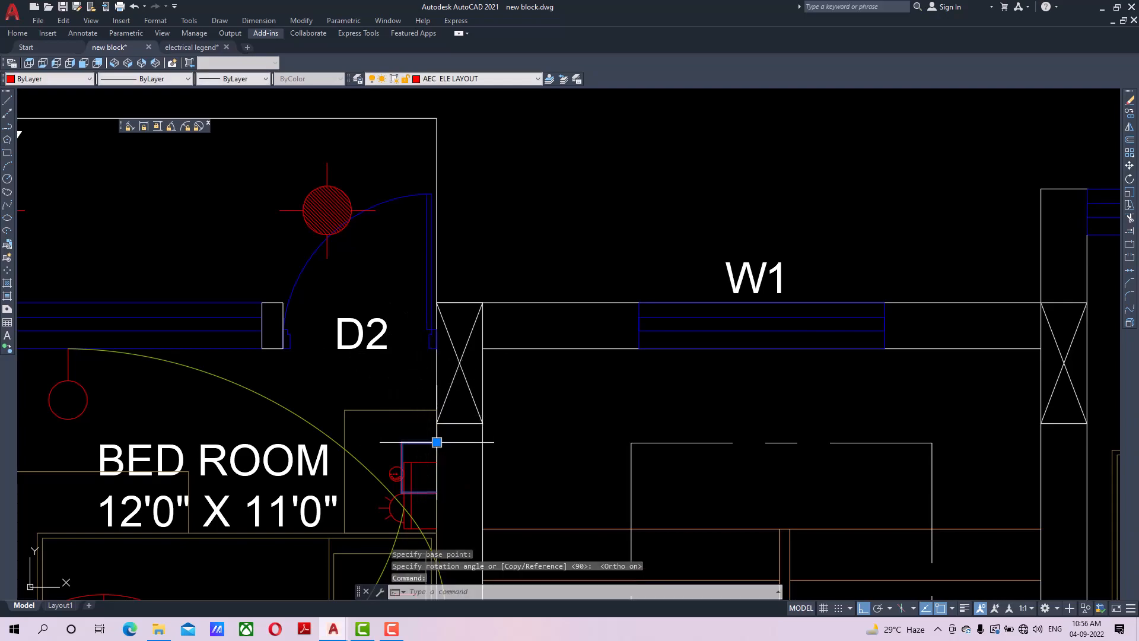
left_click(1129, 166)
left_click(586, 454)
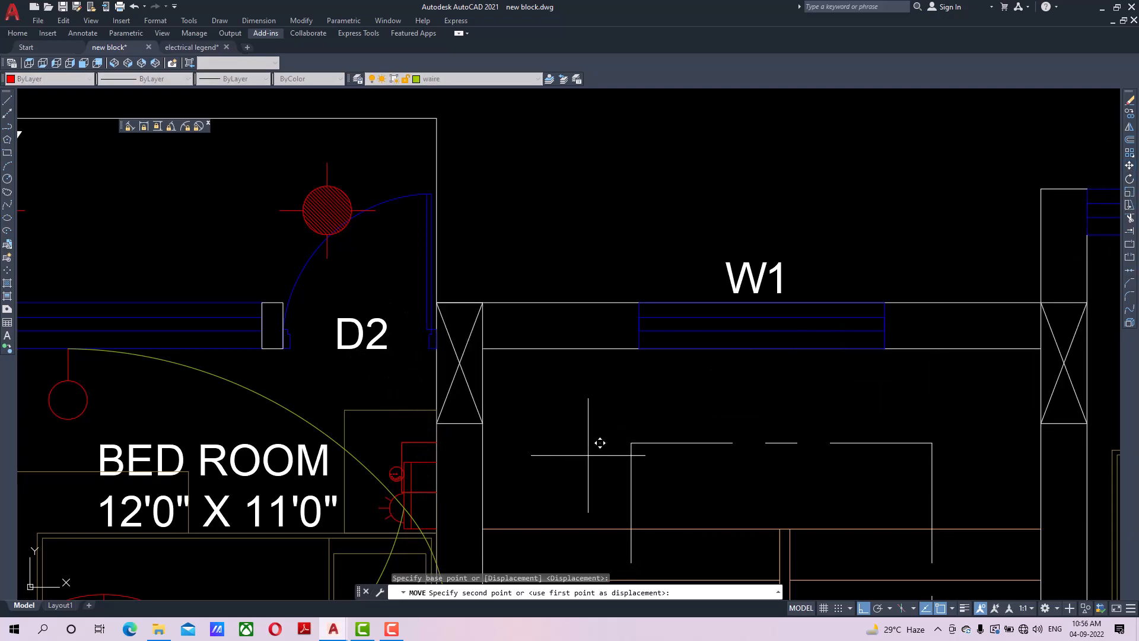
left_click(586, 411)
Draw a wiring arc from the new switch board to the centre of the balcony ceiling light beside door D2.
middle_click_drag(501, 414, 578, 409)
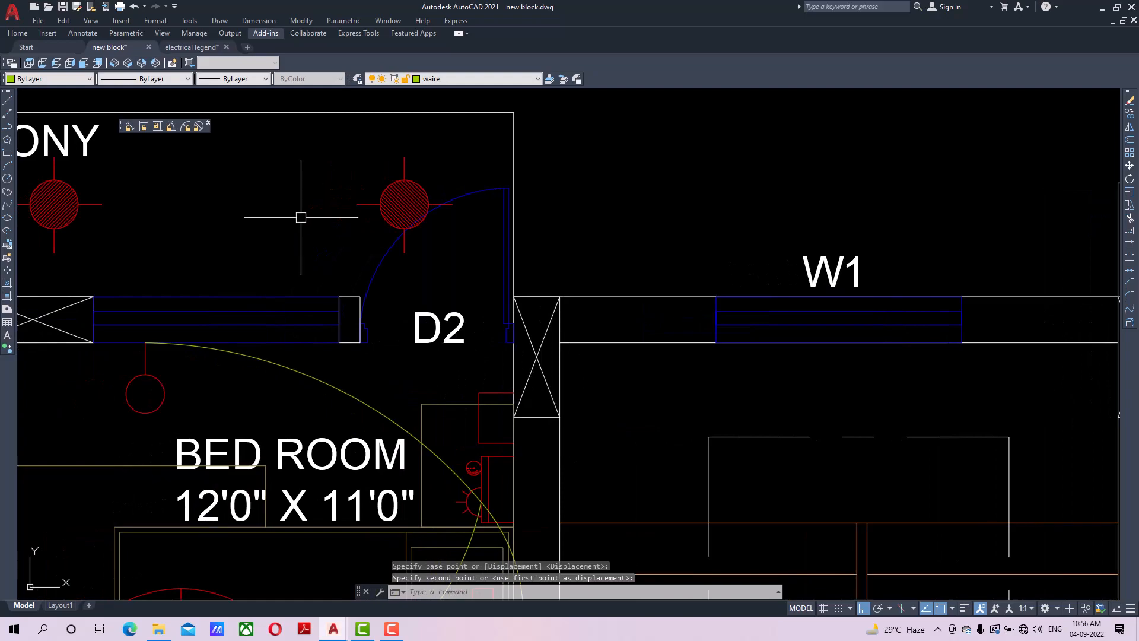
left_click(8, 166)
left_click(514, 417)
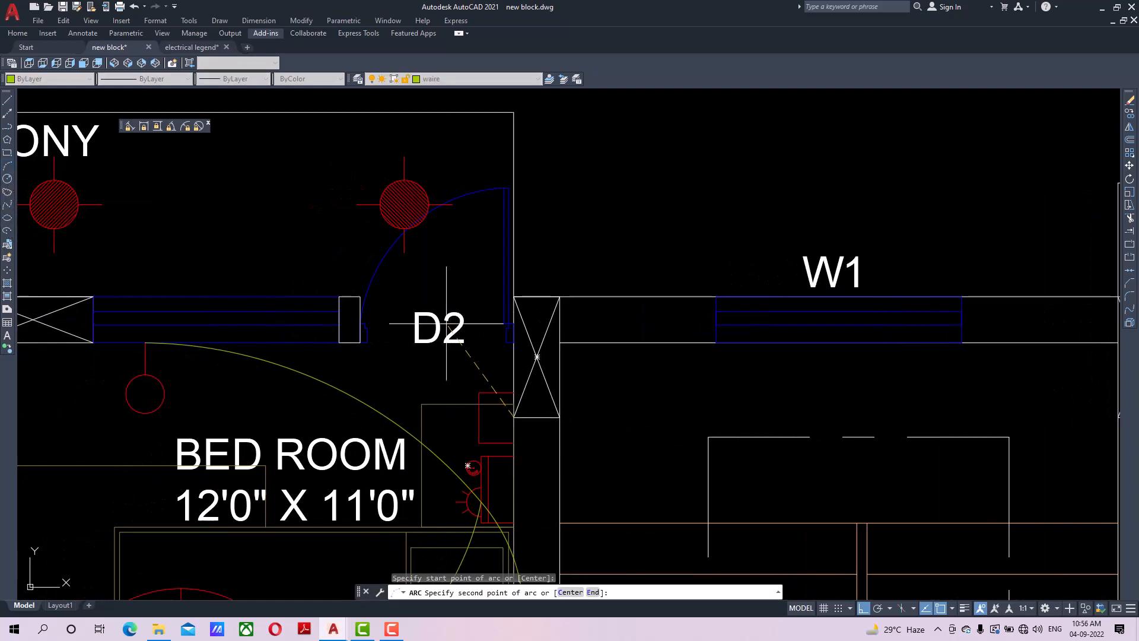
left_click(478, 270)
left_click(404, 204)
Draw a downward-bowed wiring arc from the balcony light beside door D2 to the adjacent ceiling light.
middle_click_drag(404, 204, 459, 222)
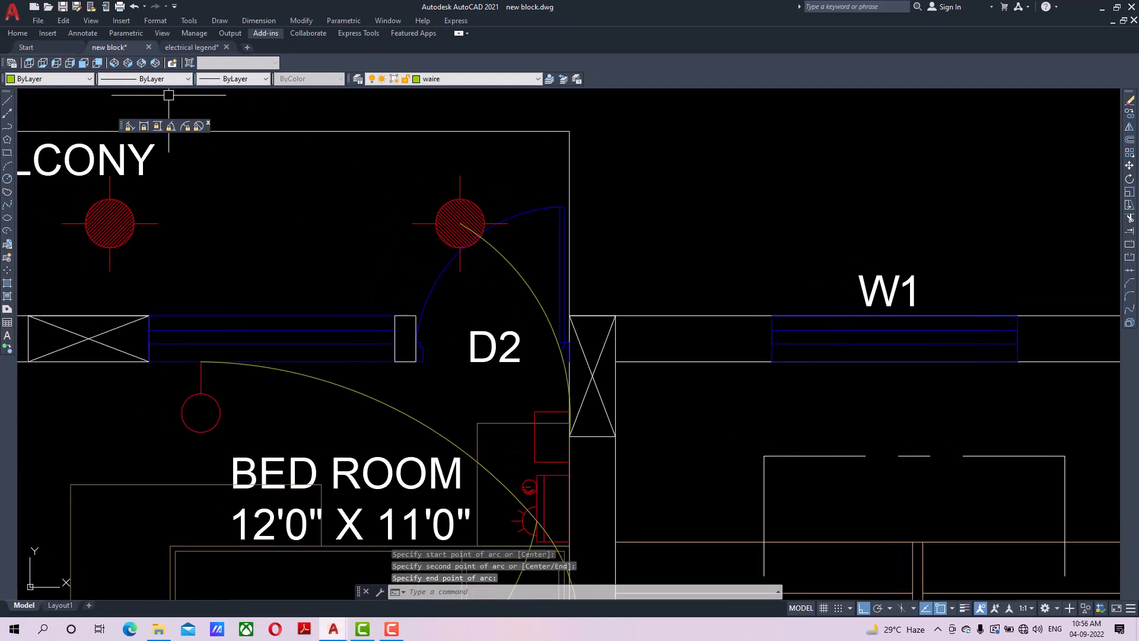
key("Return")
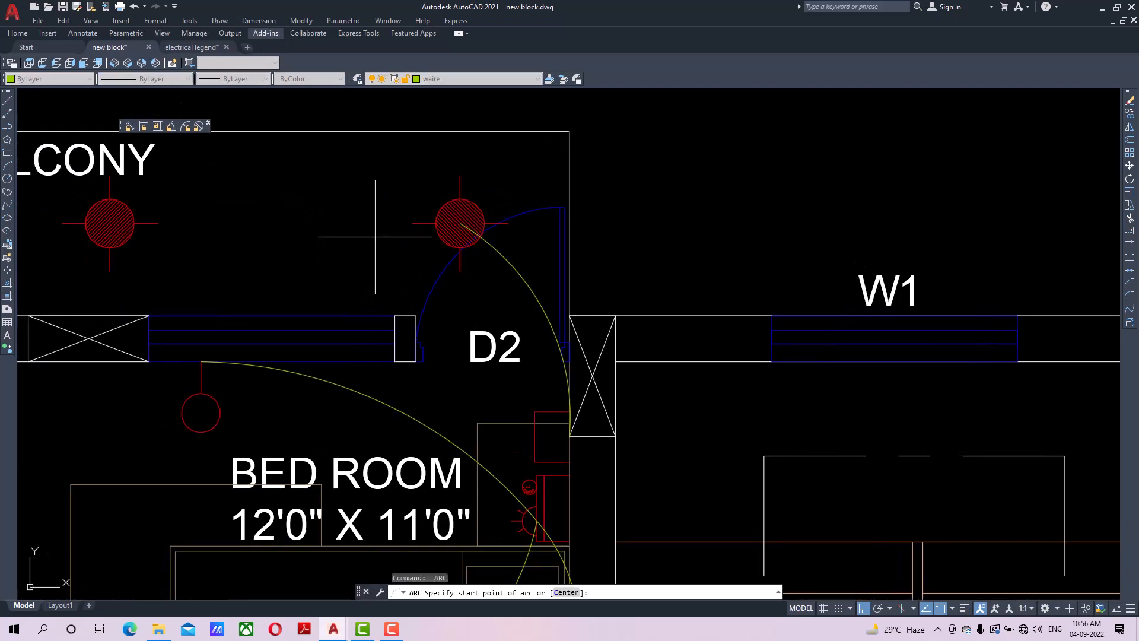
left_click(460, 223)
left_click(337, 252)
left_click(110, 223)
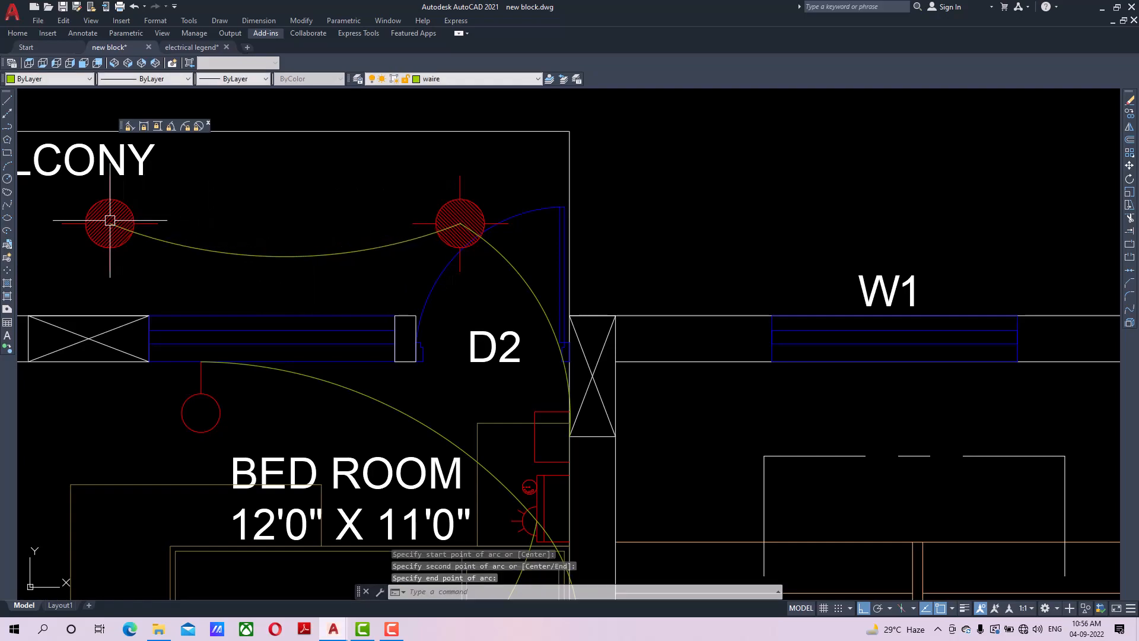
Draw an upward-bowed wiring arc between the two middle balcony ceiling lights.
middle_click_drag(222, 237, 635, 292)
key("Return")
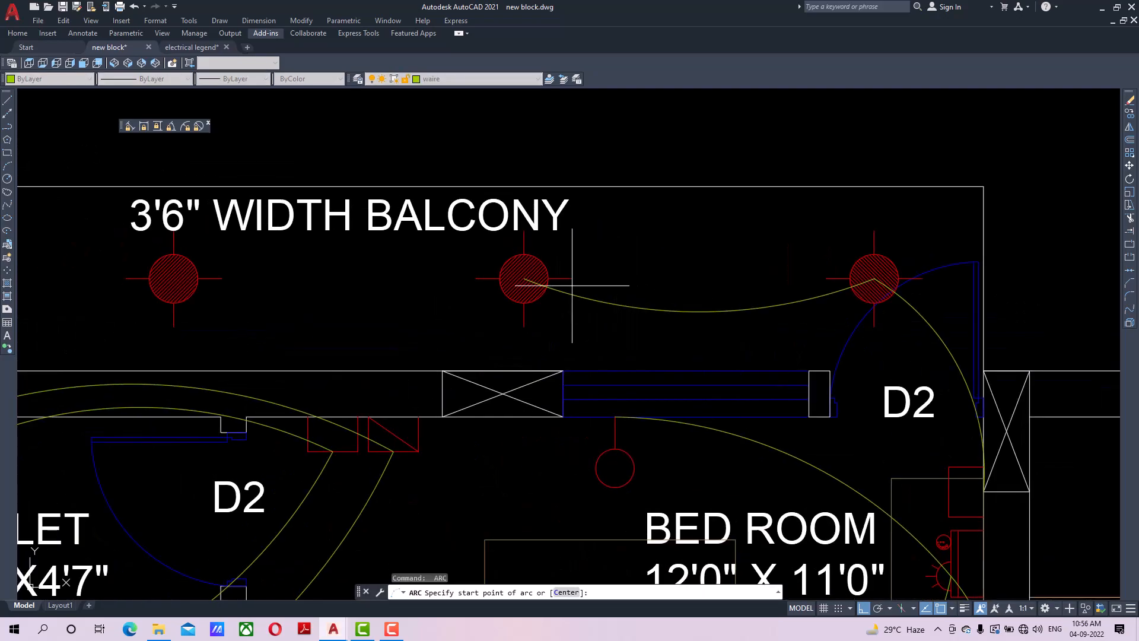
left_click(523, 279)
left_click(389, 254)
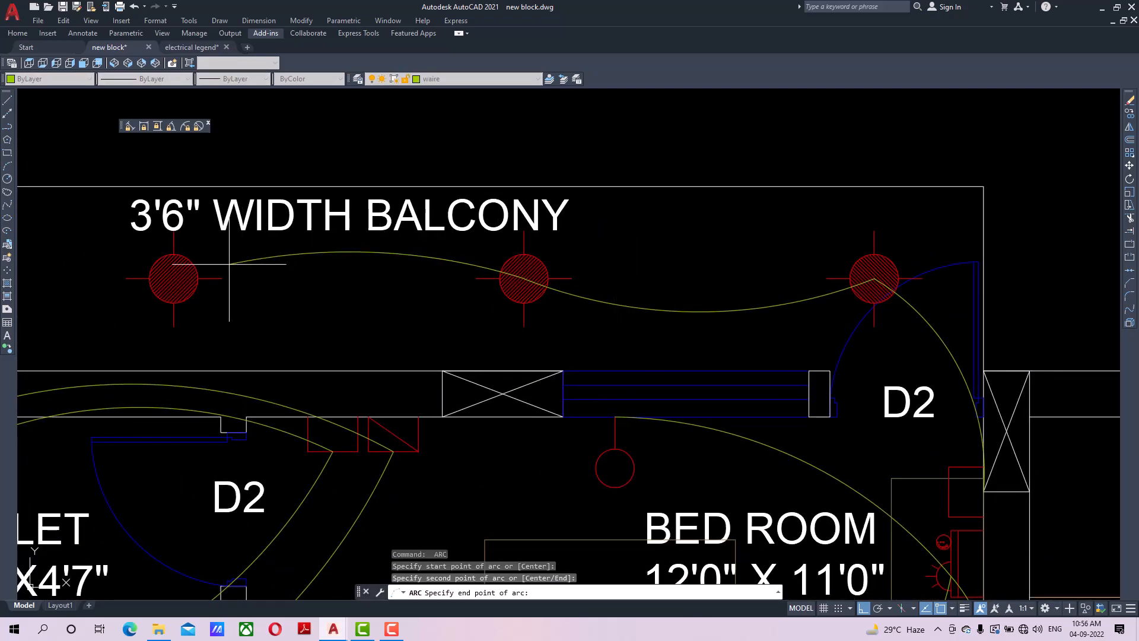
left_click(173, 278)
Draw a downward-bowed wiring arc linking the last balcony ceiling light above the toilet to its neighbouring middle light.
middle_click_drag(226, 289, 464, 323)
key("Return")
left_click(412, 313)
left_click(225, 347)
left_click(61, 312)
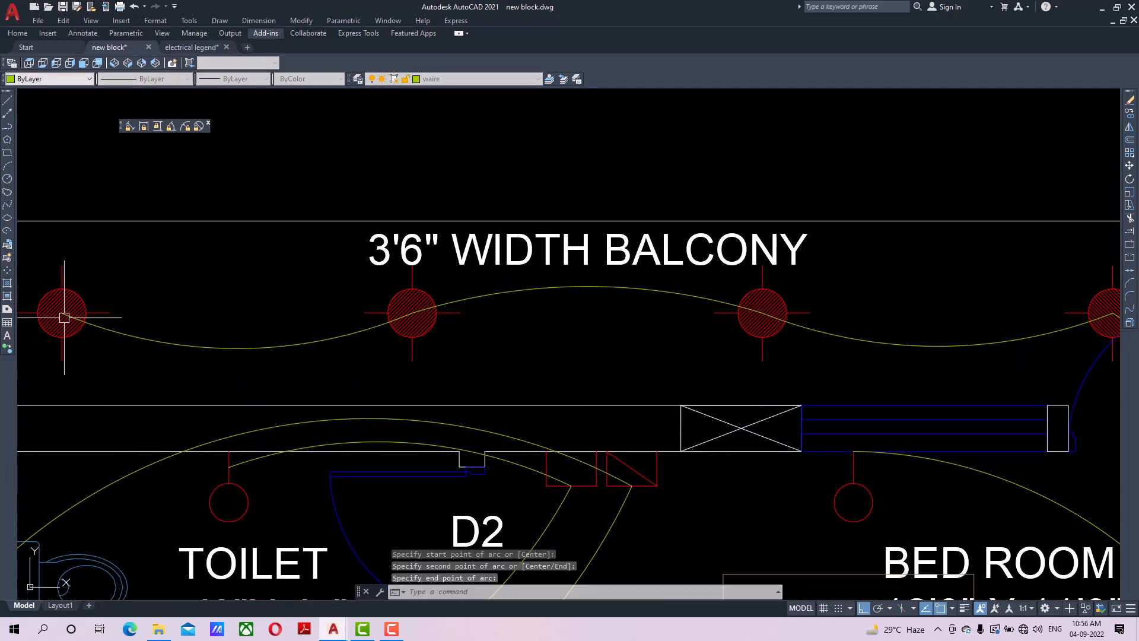
Save the drawing with the balcony lighting circuit in place.
scroll(521, 338, "down", 6)
middle_click_drag(563, 343, 520, 334)
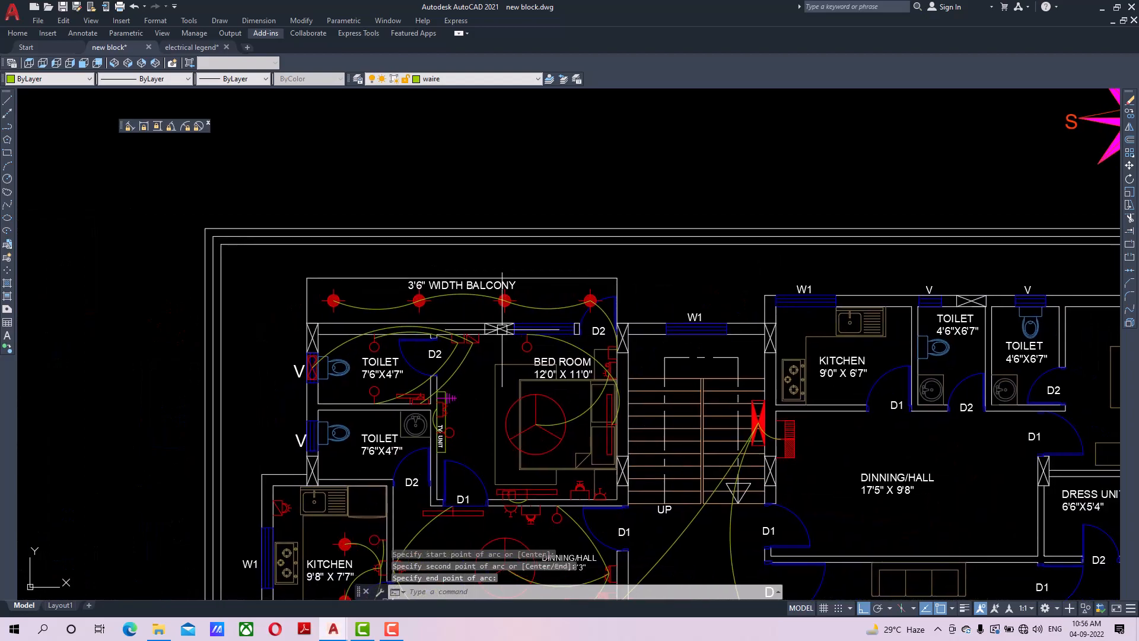
key("ctrl+s")
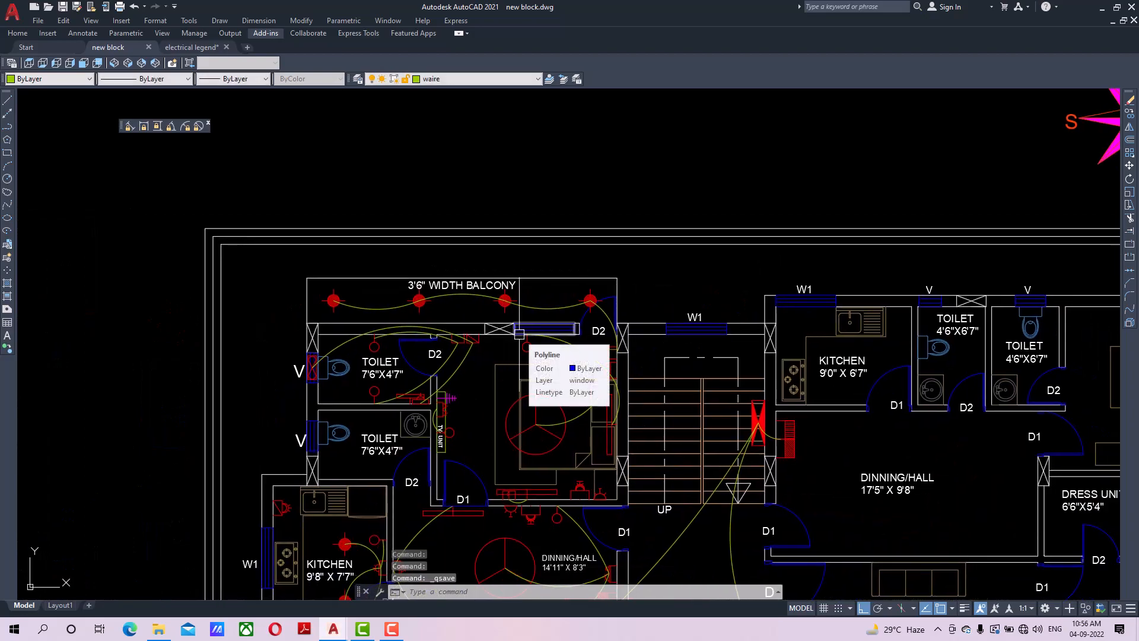
Examine the wired rooms of the floor plan and review the legend for remaining symbols such as the bell push and buzzer.
scroll(597, 367, "up", 4)
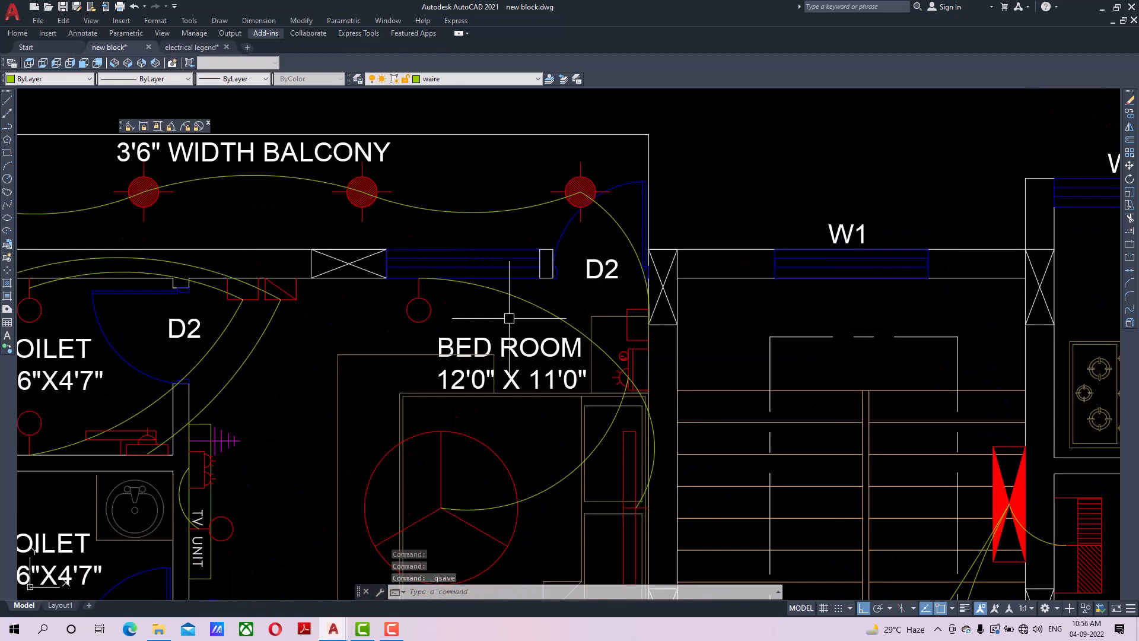
scroll(636, 330, "down", 4)
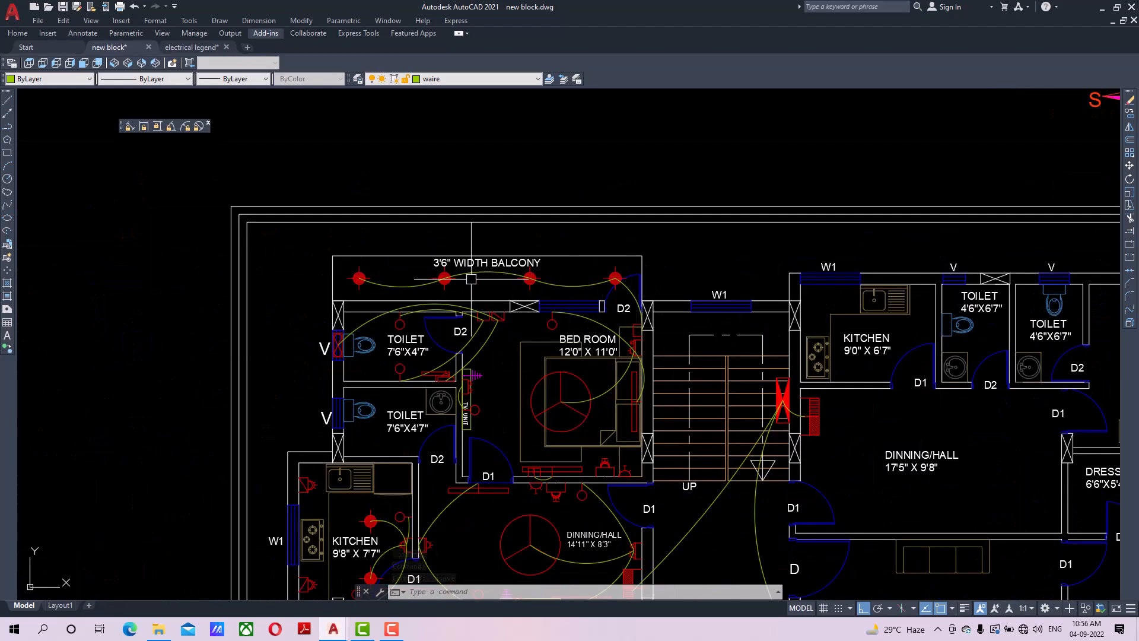
scroll(522, 301, "down", 5)
scroll(549, 340, "up", 7)
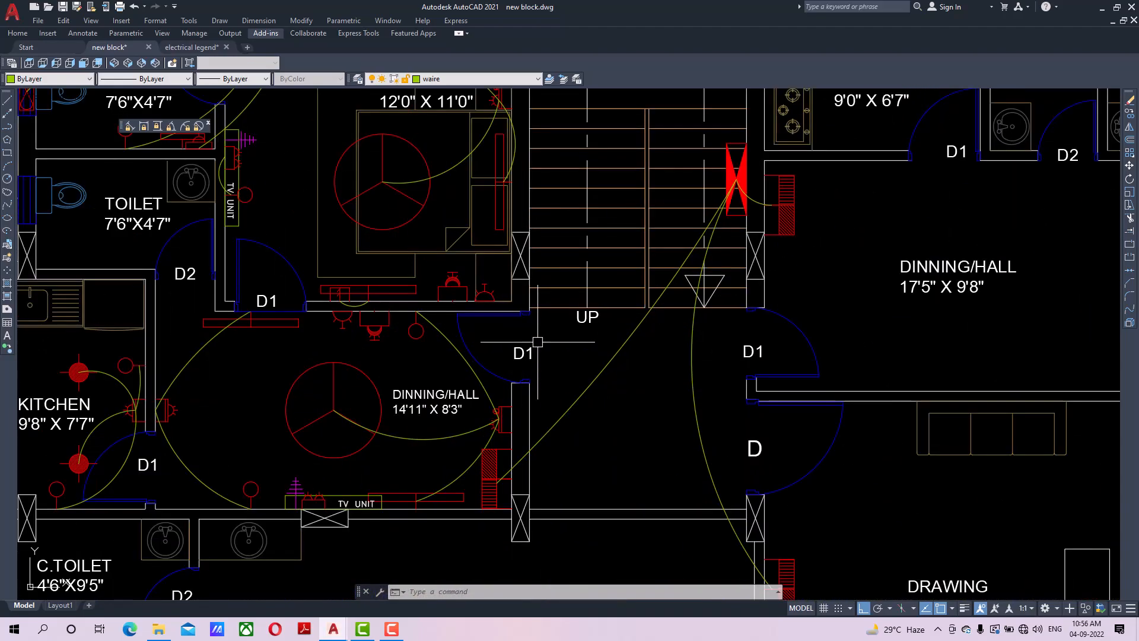
scroll(549, 340, "down", 3)
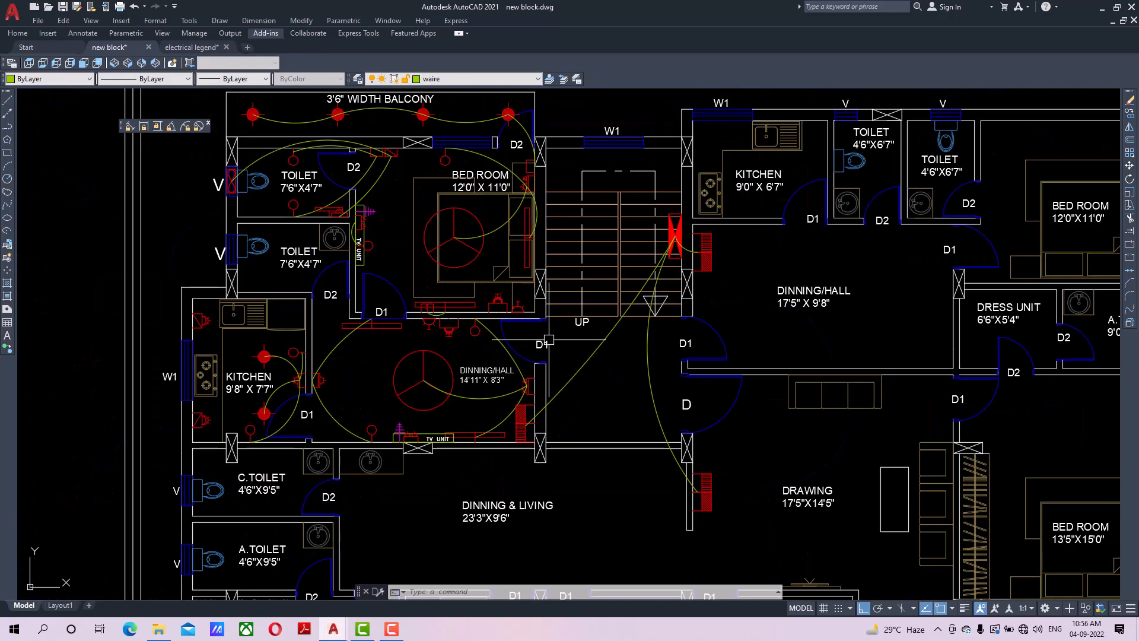
scroll(548, 340, "down", 5)
scroll(816, 522, "up", 1)
scroll(642, 360, "up", 6)
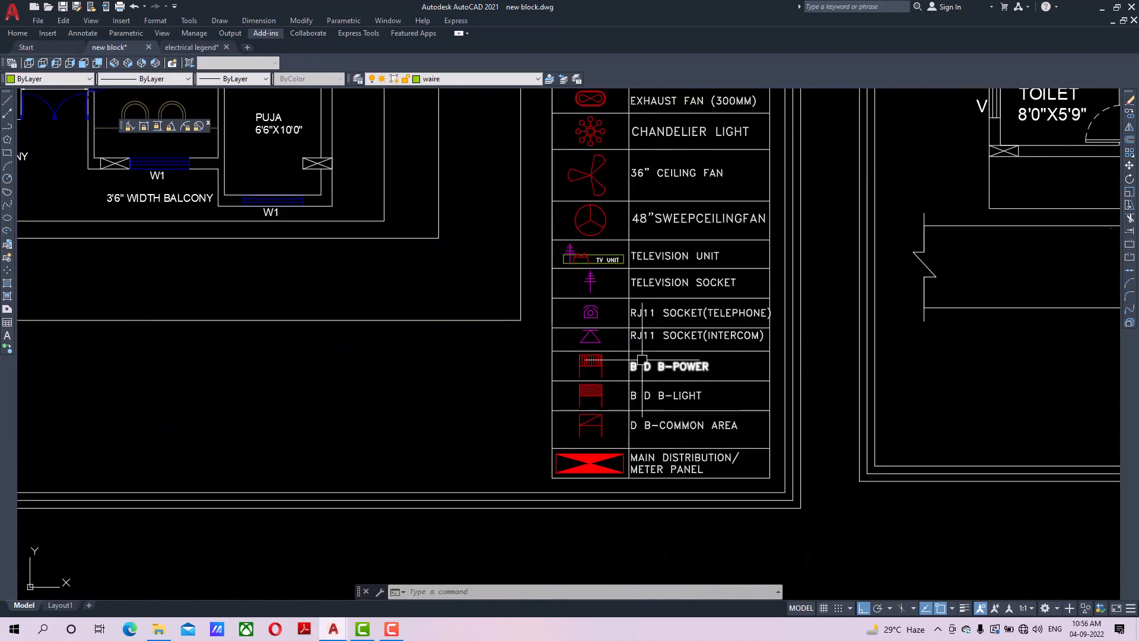
scroll(642, 359, "up", 2)
middle_click_drag(642, 360, 651, 507)
middle_click_drag(643, 301, 650, 471)
middle_click_drag(650, 195, 655, 410)
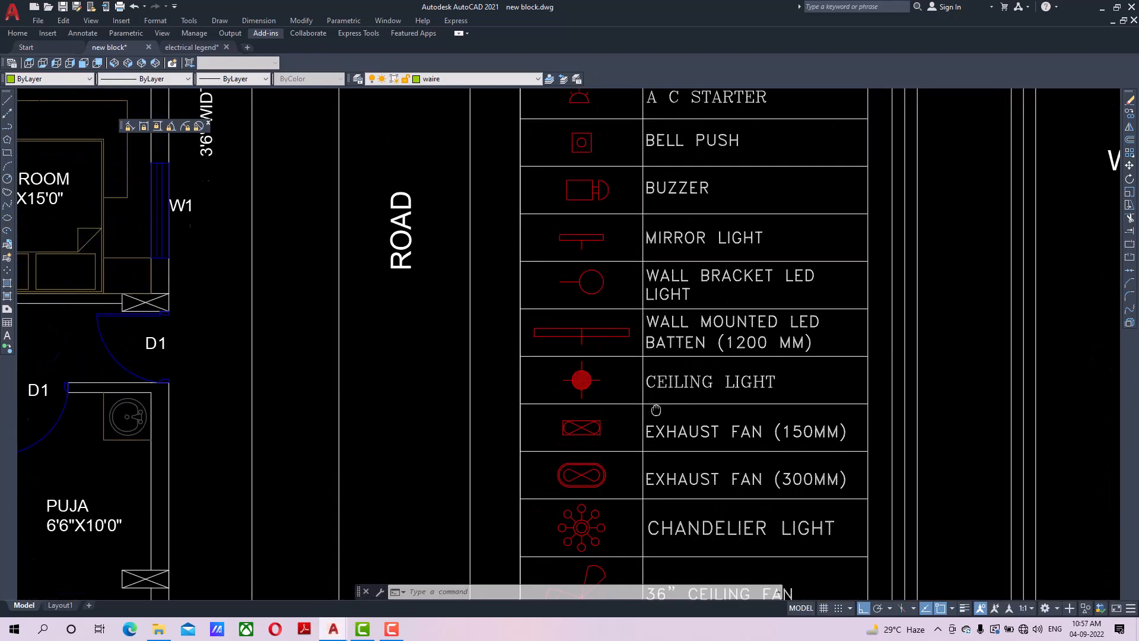
scroll(656, 410, "down", 4)
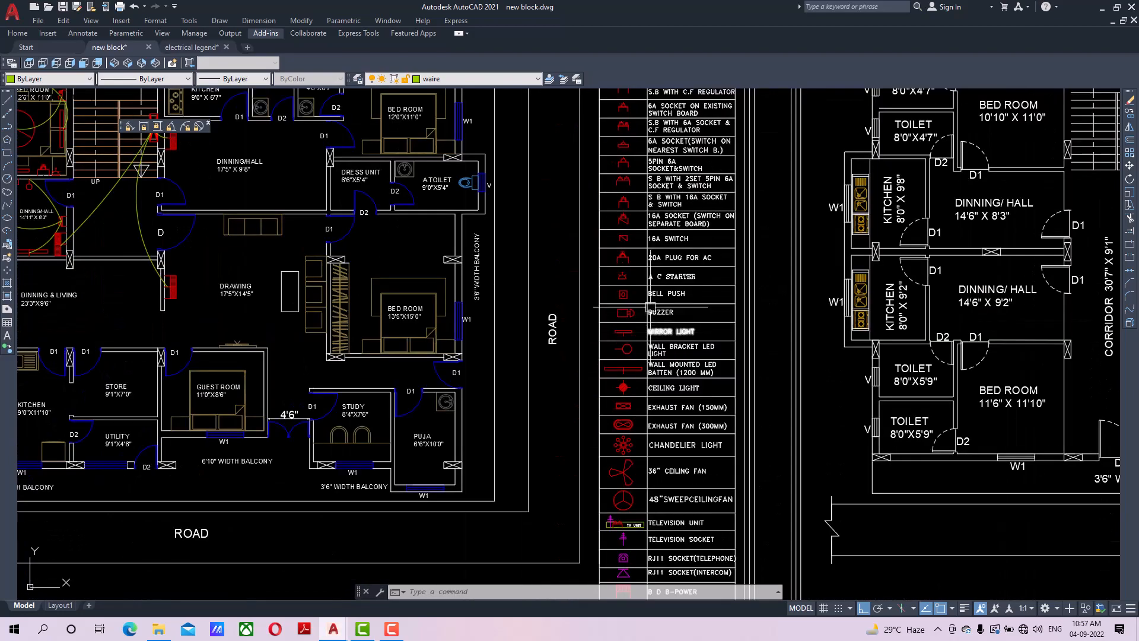
scroll(646, 332, "up", 4)
scroll(622, 323, "up", 2)
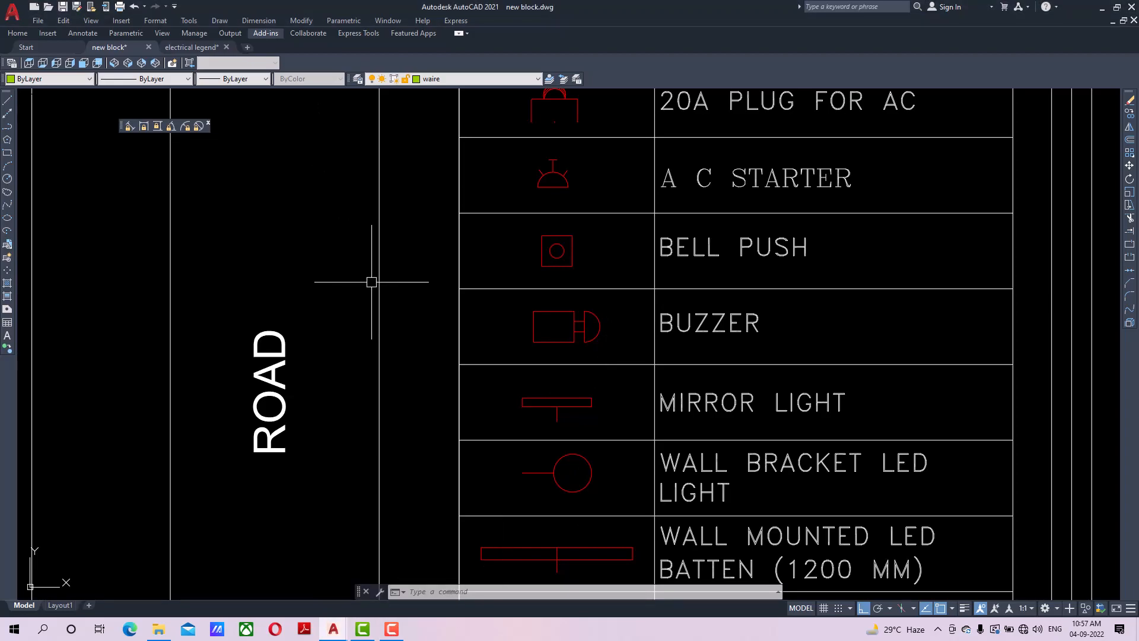
scroll(371, 281, "down", 3)
scroll(671, 302, "up", 2)
Copy the BUZZER symbol from the legend onto the wall between the kitchen and the 14'11" x 8'3" dining hall, with Ortho turned off.
left_click(672, 301)
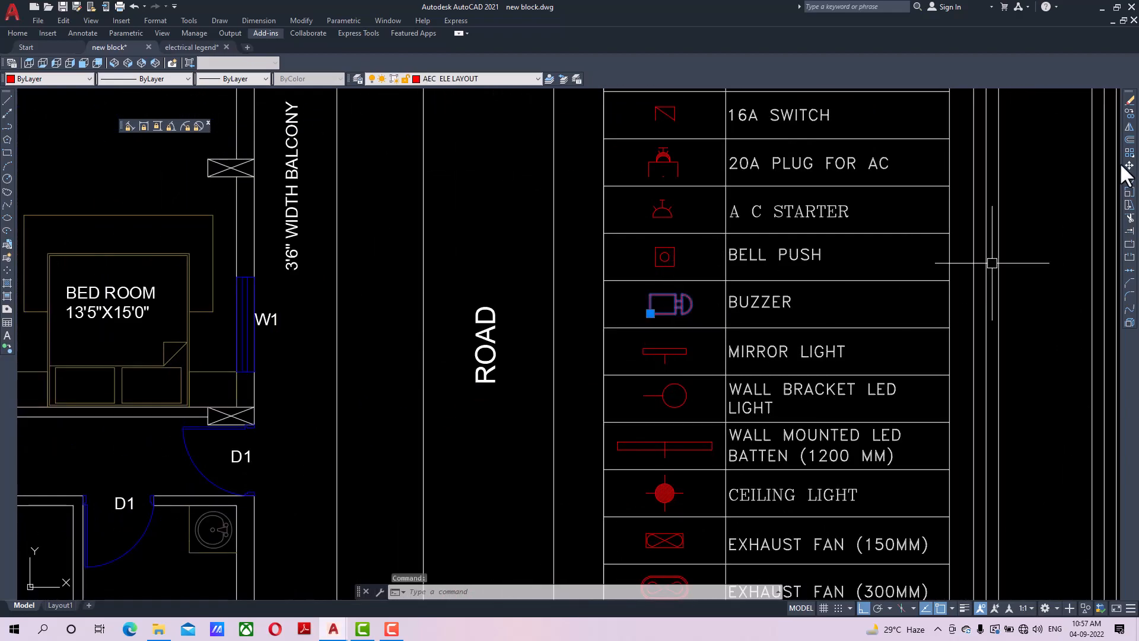
left_click(1130, 115)
left_click(662, 313)
scroll(472, 328, "down", 6)
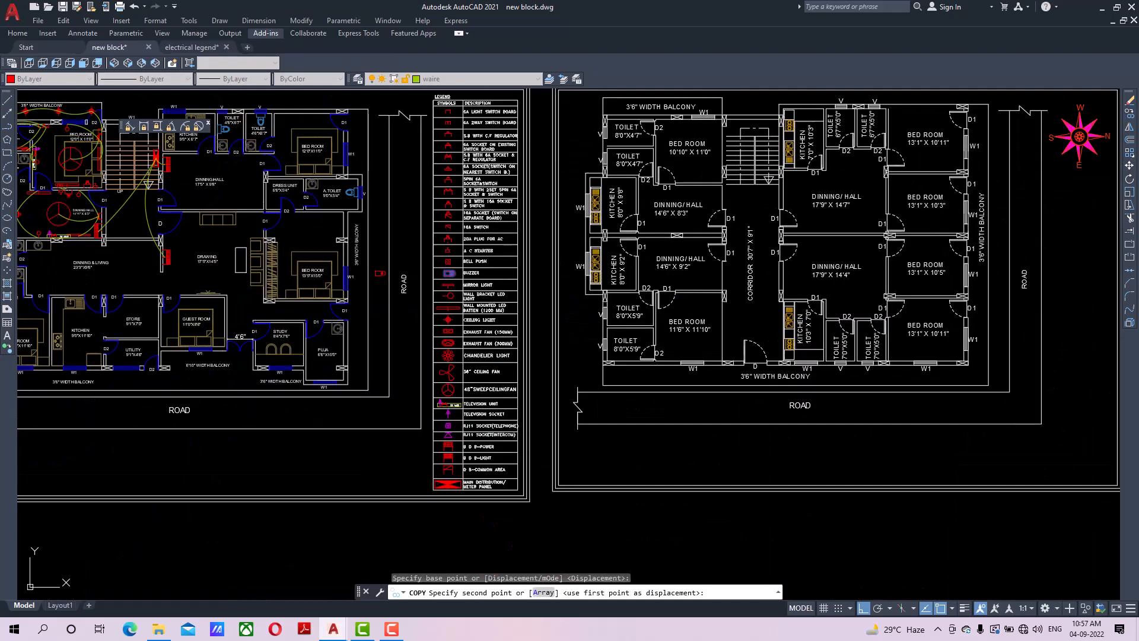
middle_click_drag(178, 356, 463, 444)
scroll(457, 408, "up", 6)
middle_click_drag(383, 283, 409, 428)
scroll(370, 387, "down", 8)
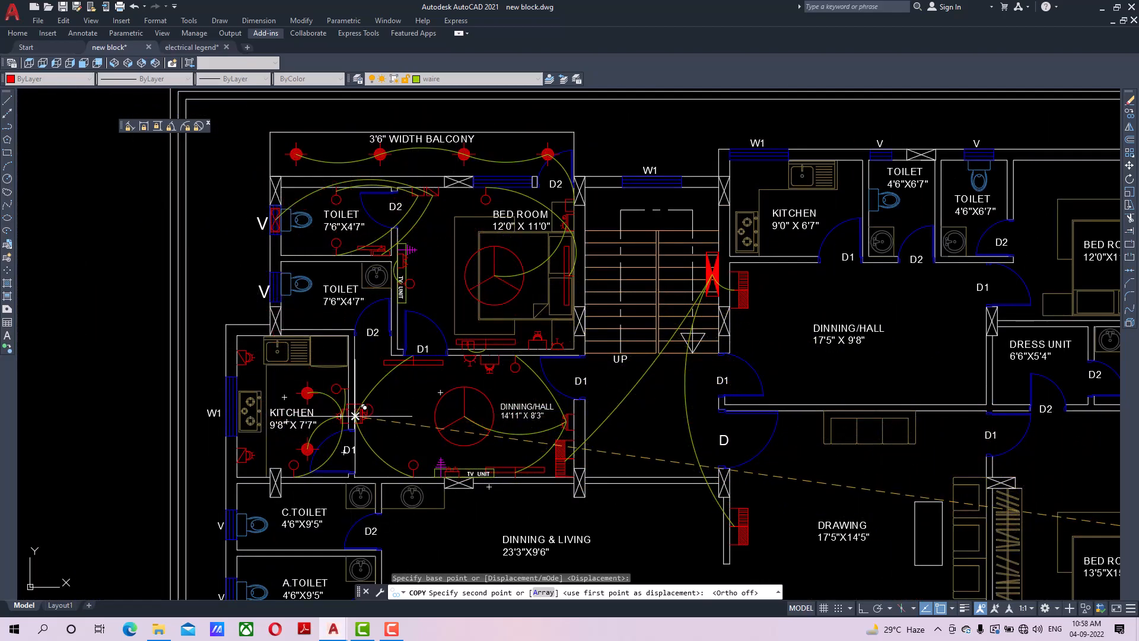
scroll(360, 410, "up", 4)
left_click(347, 369)
right_click(386, 356)
left_click(415, 364)
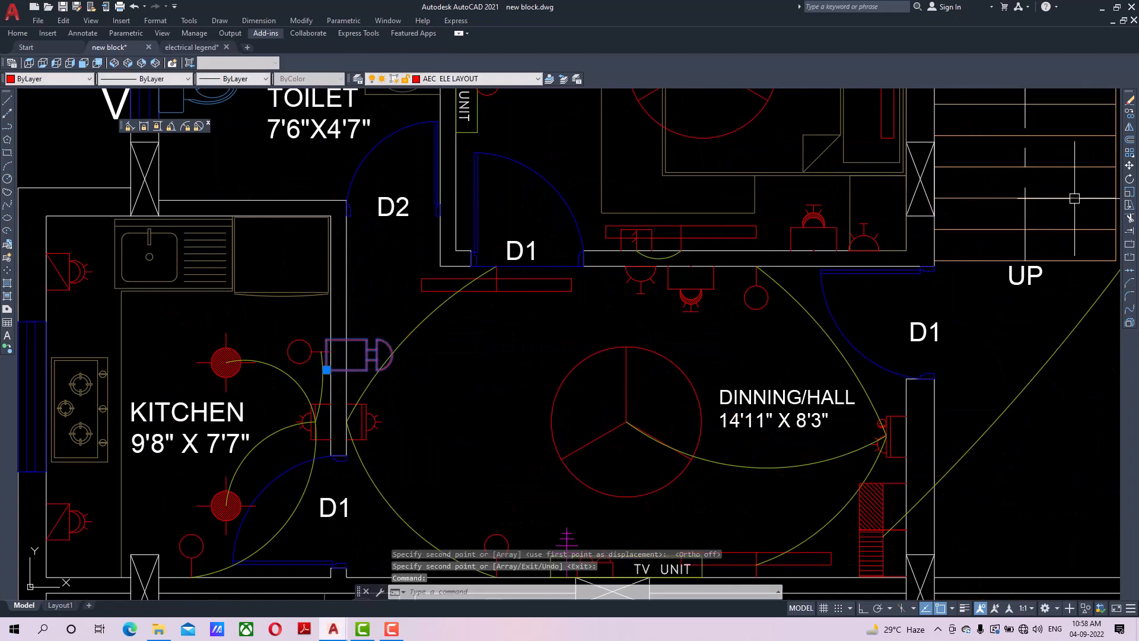
Rotate the copied buzzer symbol on the kitchen wall a quarter turn clockwise with Ortho on, so its bell faces down.
left_click(1129, 179)
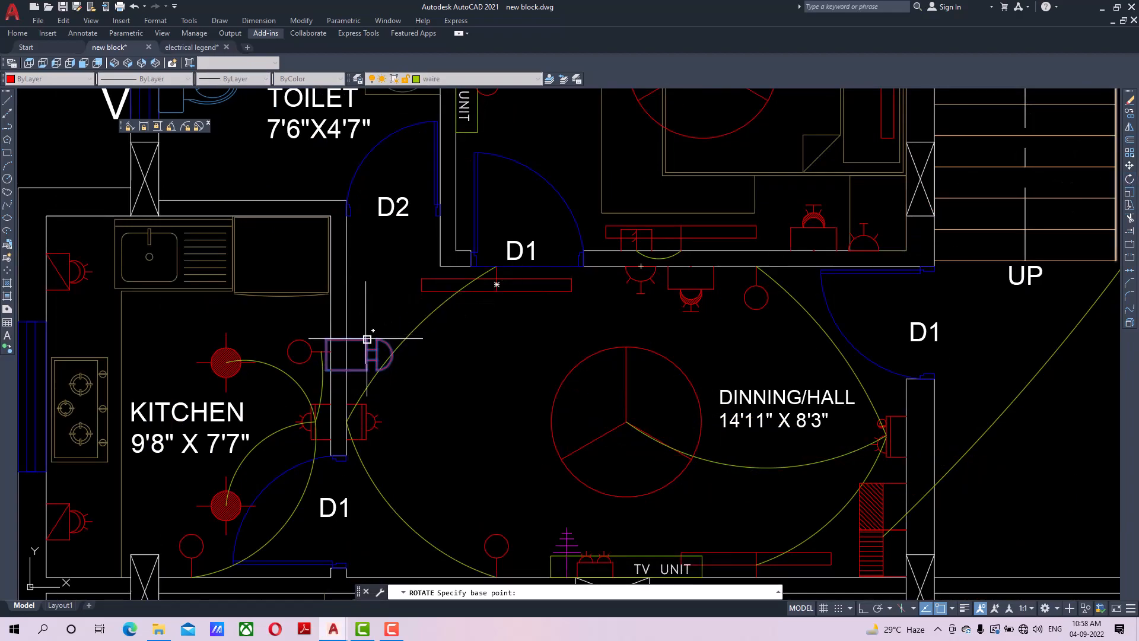
left_click(347, 357)
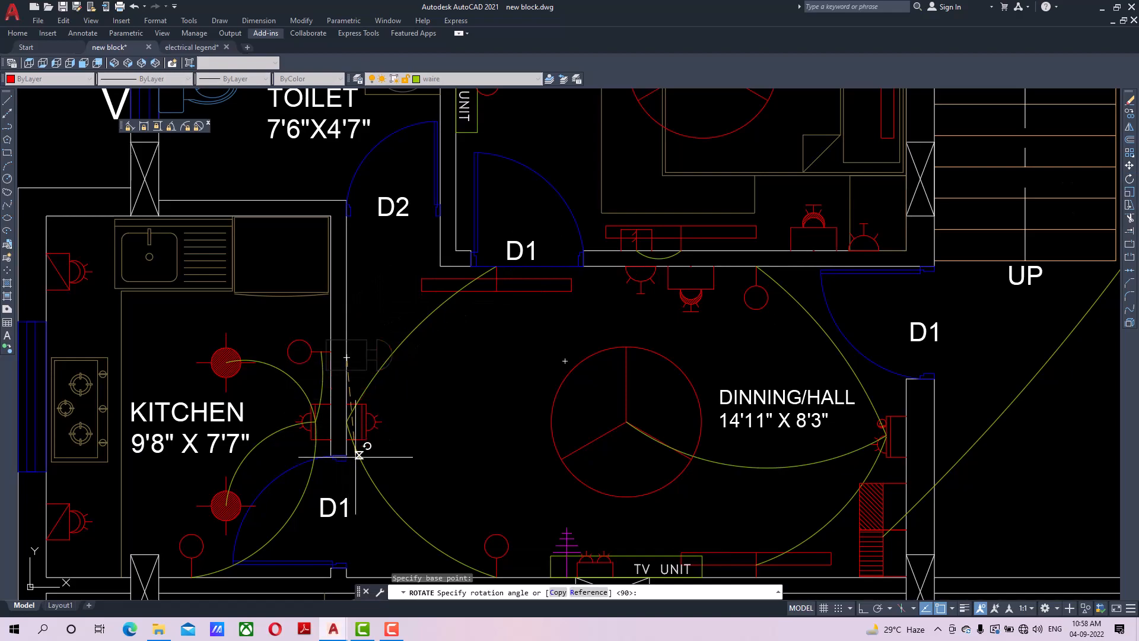
left_click(863, 608)
left_click(374, 482)
Move the buzzer by its upper corner onto the dining hall face of the kitchen wall, above the switch board.
scroll(349, 375, "up", 4)
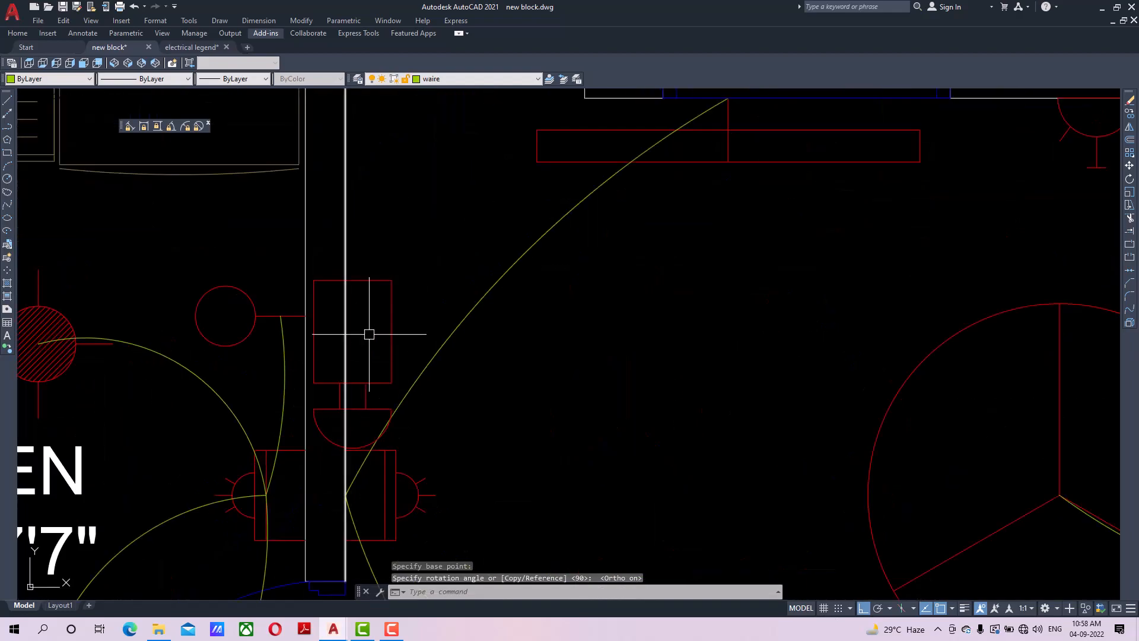
left_click(375, 280)
left_click(1130, 166)
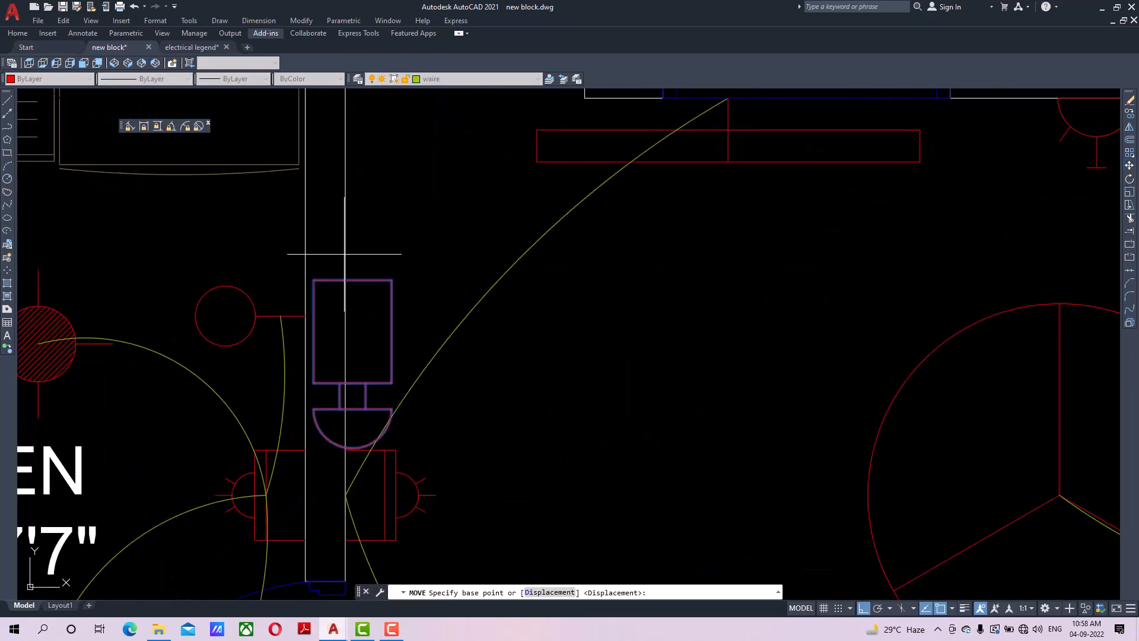
left_click(314, 279)
left_click(345, 267)
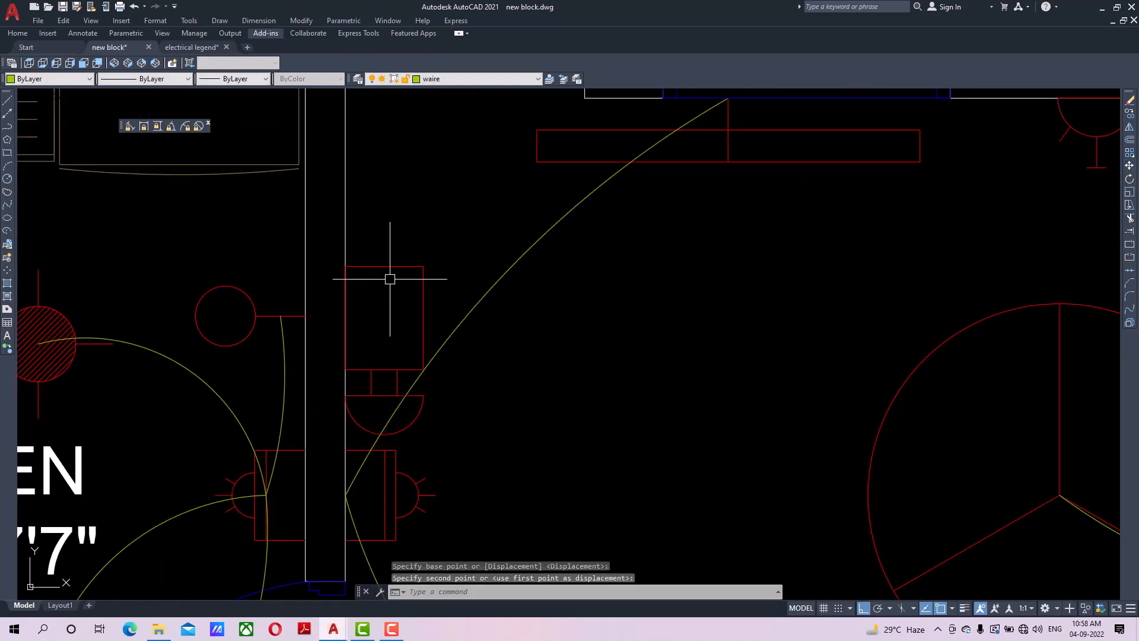
Scale the buzzer down from its upper wall-side corner to roughly three quarters of its size.
left_click(385, 264)
left_click(1130, 191)
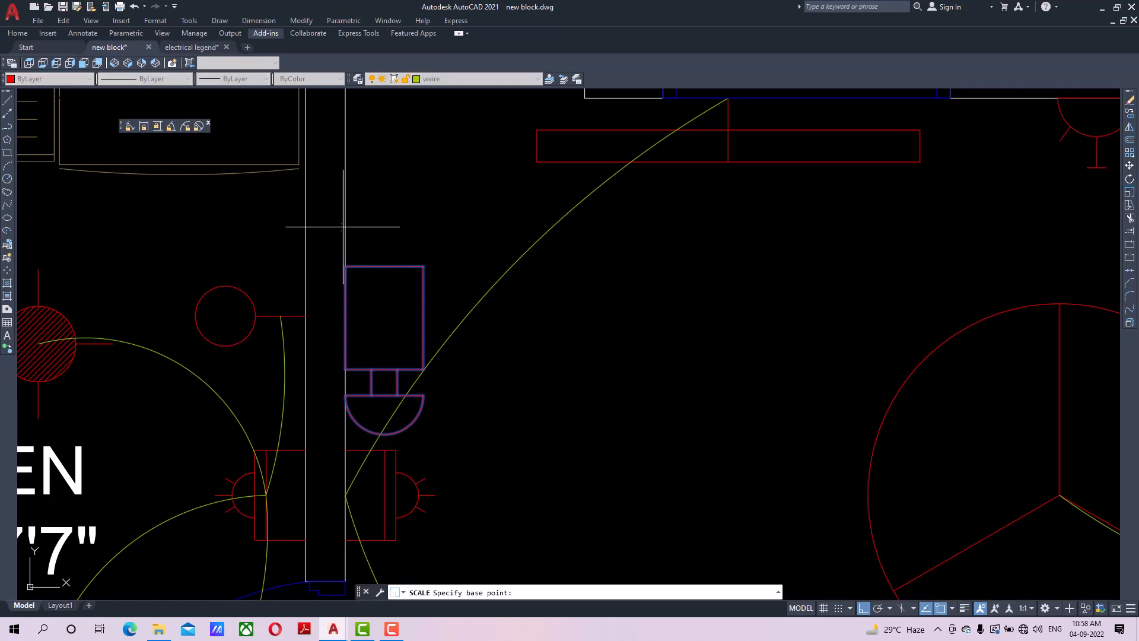
left_click(345, 266)
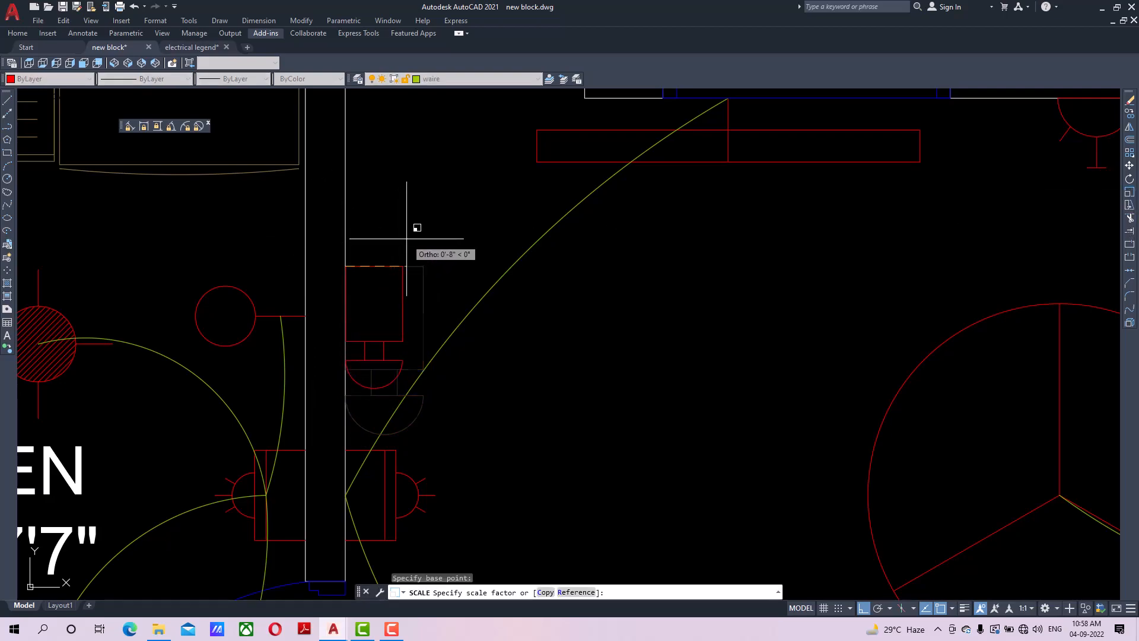
left_click(410, 230)
Move the buzzer slightly down along the kitchen wall, closer to the switch board.
left_click(1129, 166)
left_click(637, 290)
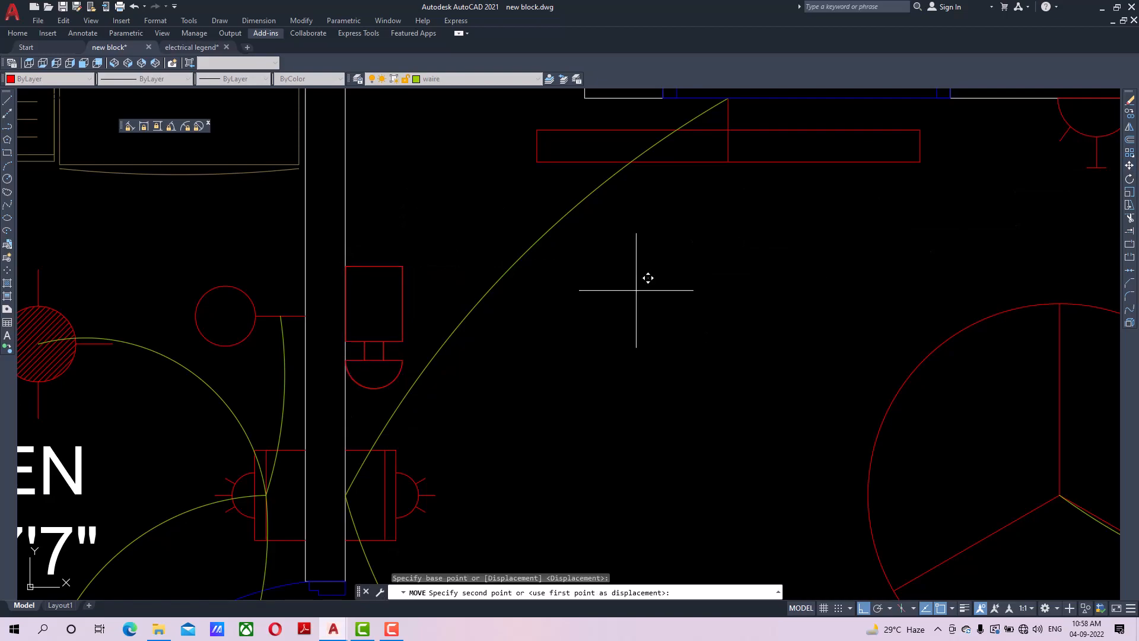
left_click(633, 316)
scroll(633, 319, "down", 4)
mouse_move(633, 323)
middle_mouse_down()
mouse_move(610, 330)
mouse_move(557, 291)
mouse_move(416, 269)
middle_mouse_up()
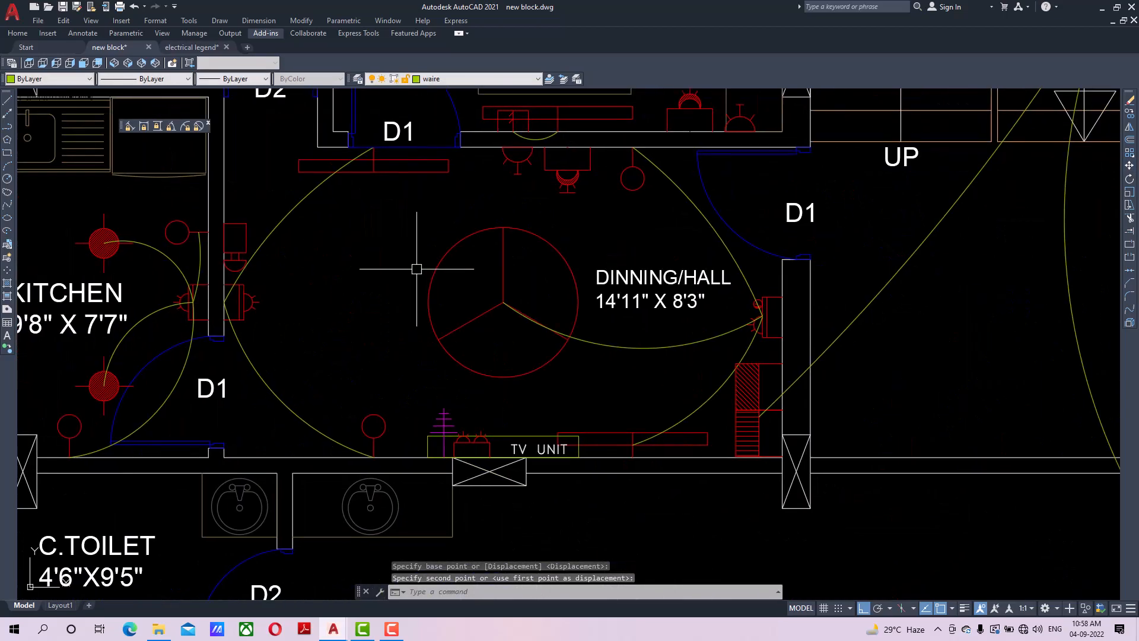
Reduce the buzzer once more with Scale, using its upper corner on the wall as base point.
scroll(224, 242, "up", 2)
left_click(243, 237)
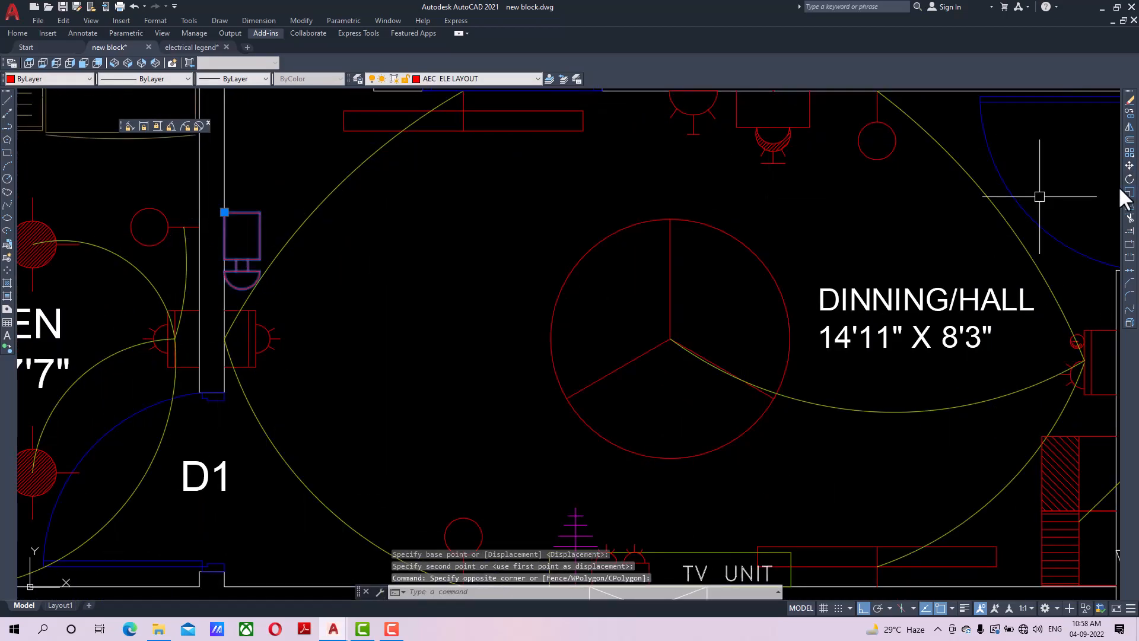
left_click(1129, 192)
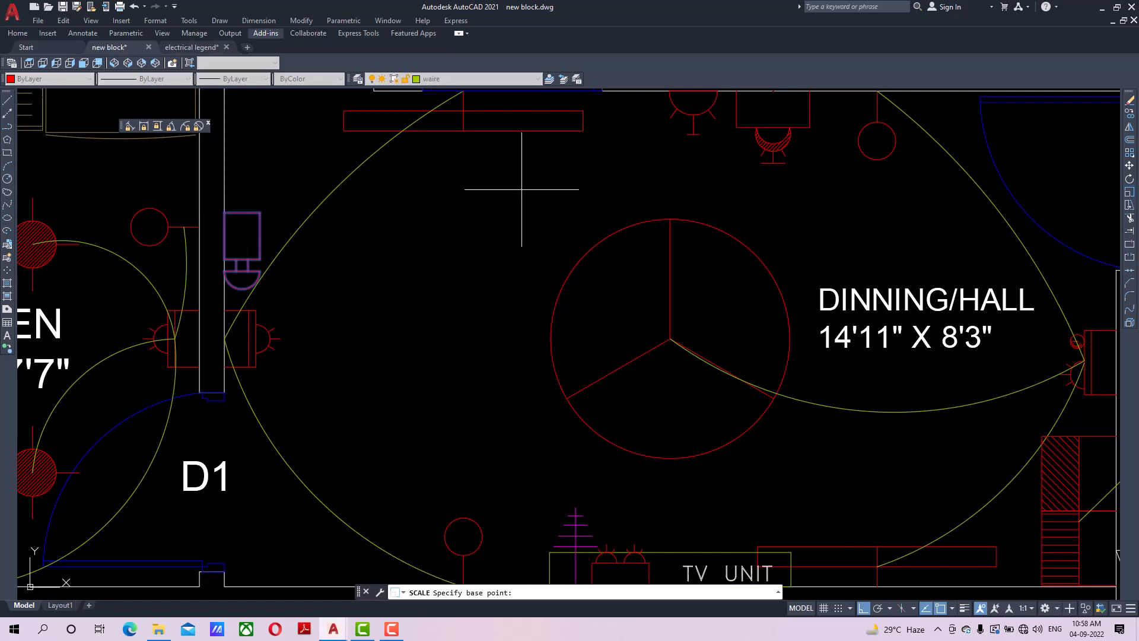
left_click(224, 211)
left_click(261, 178)
scroll(297, 261, "down", 3)
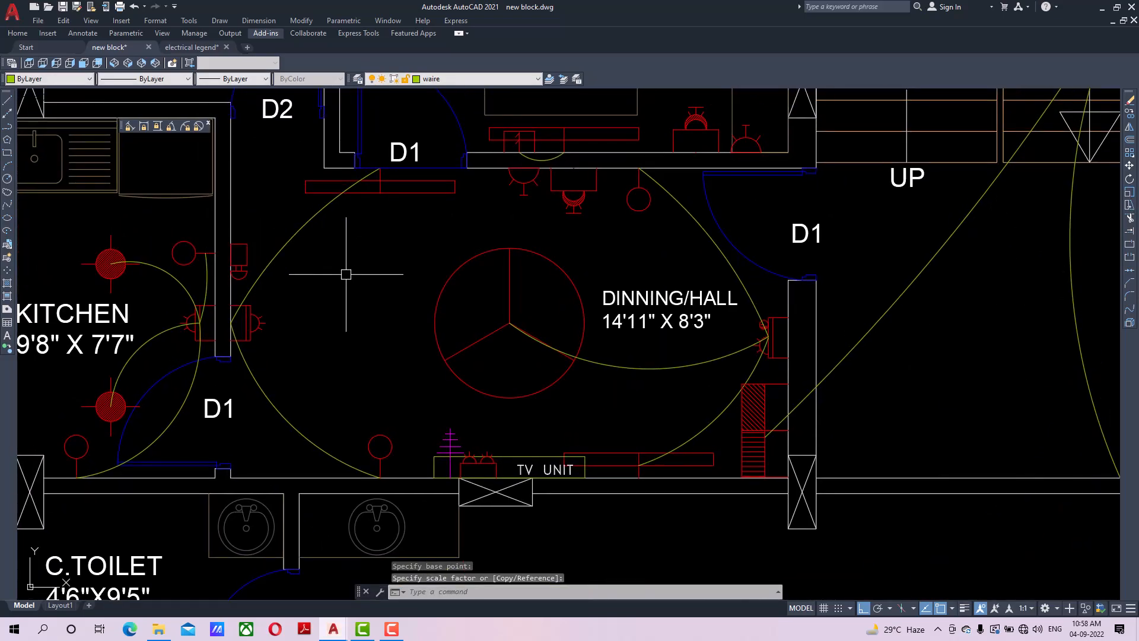
Copy the BELL PUSH symbol from the legend to the staircase side of the dining hall wall, just below the D1 entrance, with Ortho off.
scroll(348, 276, "down", 4)
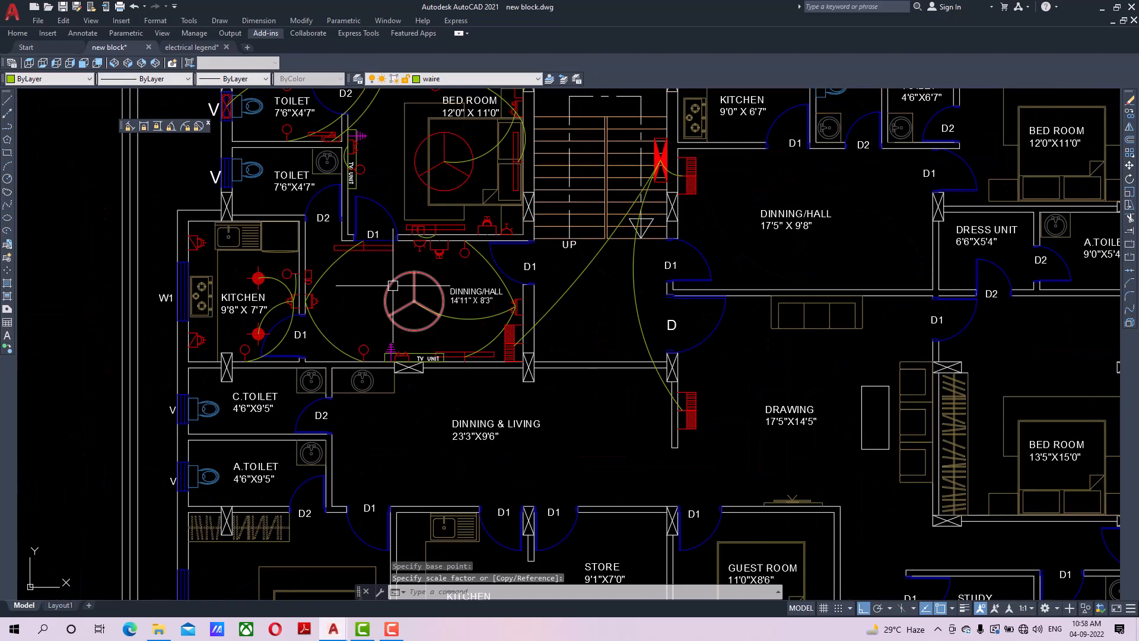
middle_click_drag(389, 283, 281, 281)
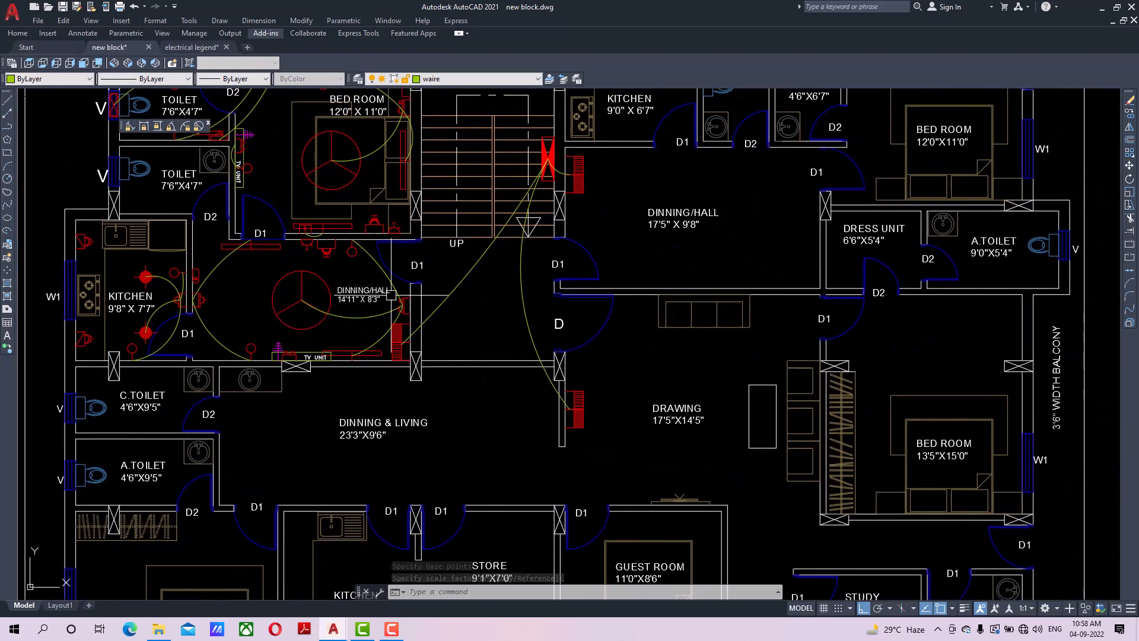
scroll(442, 301, "up", 2)
scroll(501, 358, "down", 5)
mouse_move(851, 470)
middle_mouse_down()
mouse_move(644, 356)
mouse_move(528, 257)
middle_mouse_up()
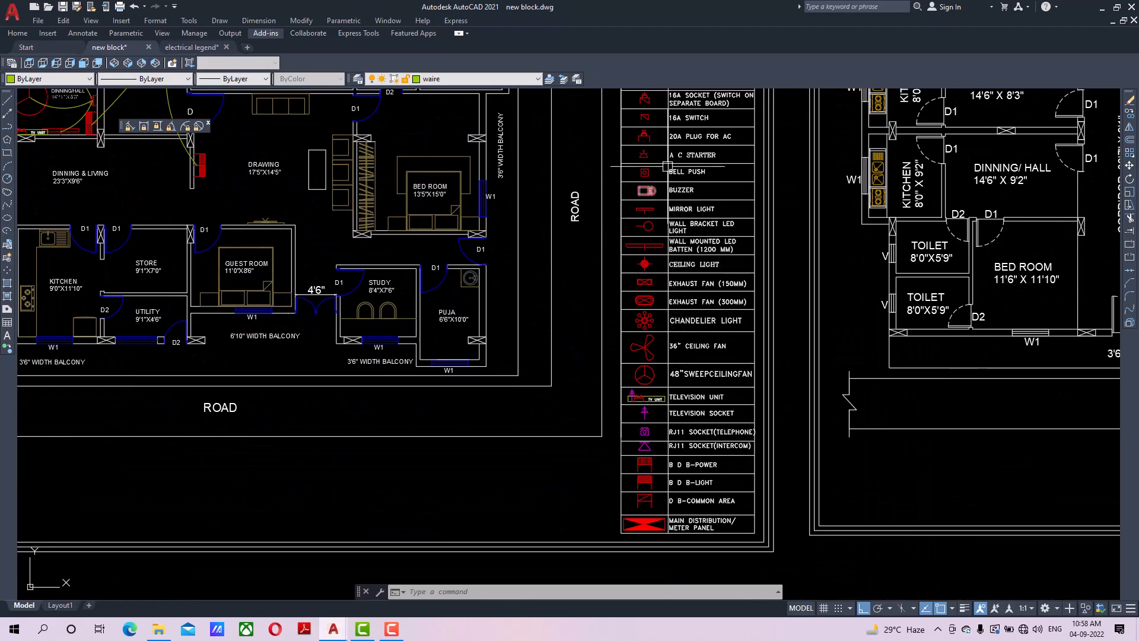
scroll(665, 169, "up", 6)
left_click(624, 179)
left_click(540, 216)
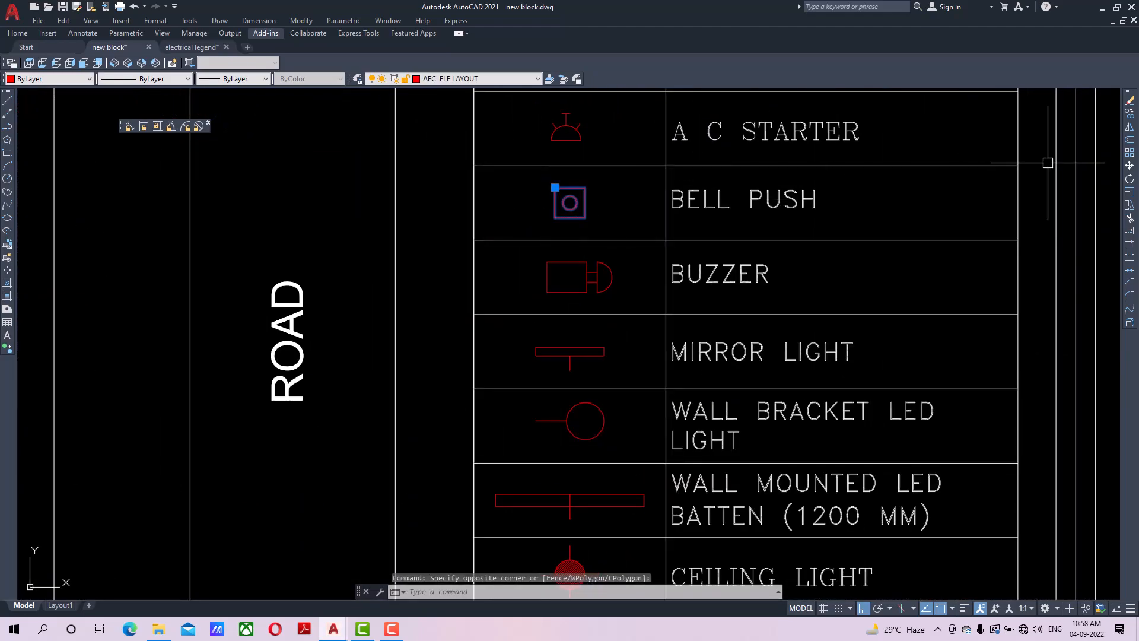
left_click(1129, 113)
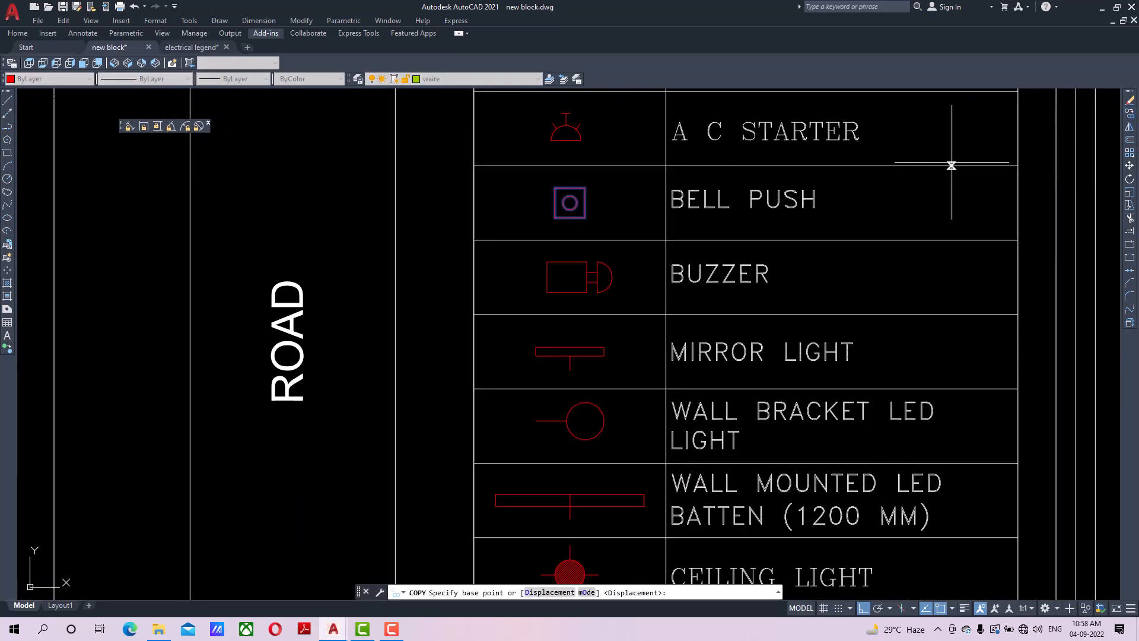
left_click(555, 202)
scroll(555, 202, "down", 6)
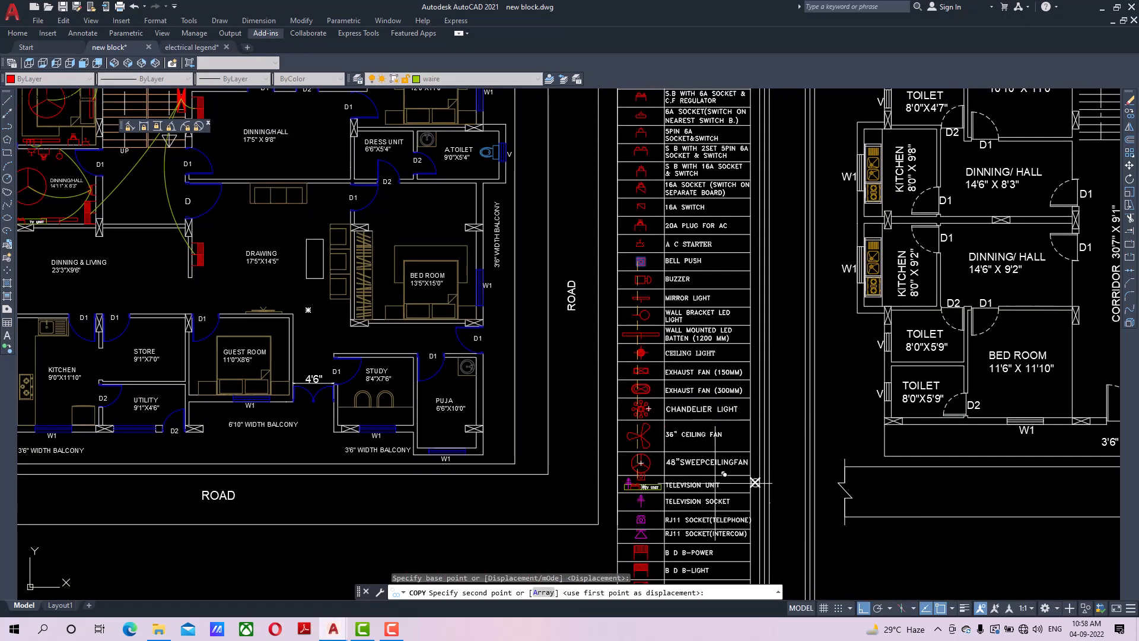
left_click(865, 609)
middle_click_drag(442, 297, 674, 431)
scroll(366, 313, "up", 6)
middle_click_drag(281, 313, 376, 315)
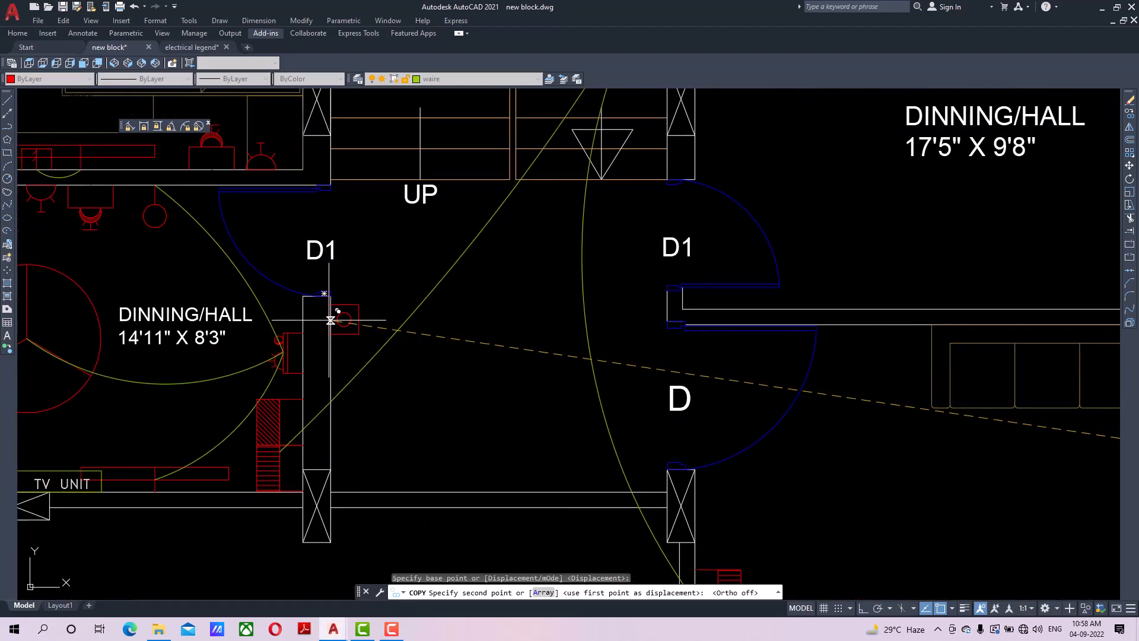
left_click(330, 320)
right_click(329, 321)
left_click(368, 308)
Draw an upward-bowed wiring arc from the buzzer over the dining hall's ceiling fan to the centre of the bell push.
scroll(360, 308, "down", 5)
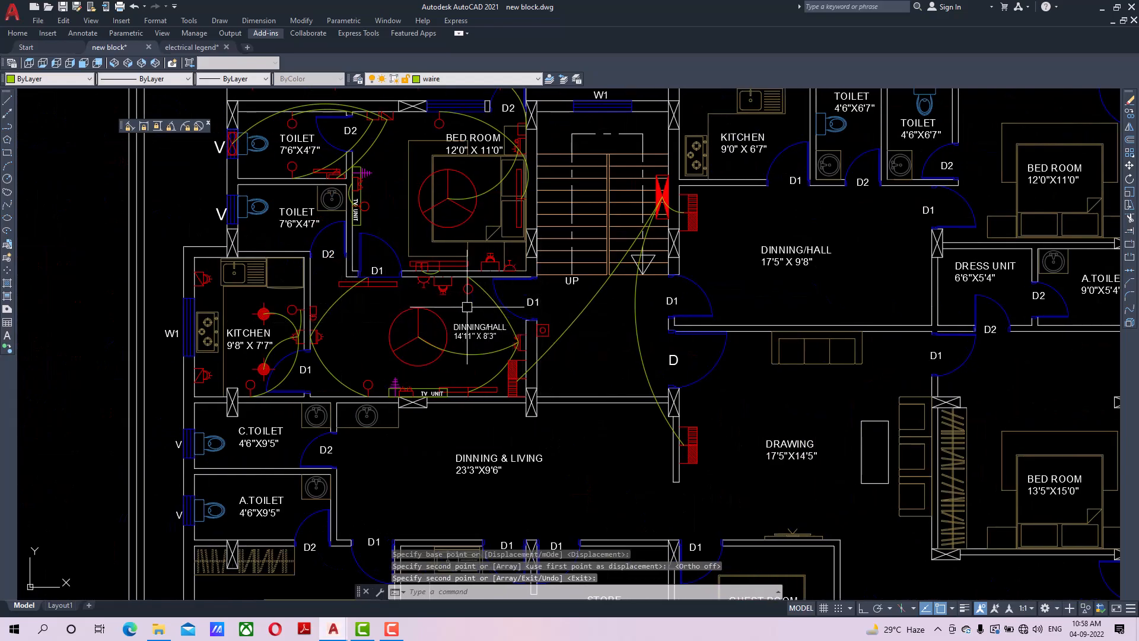
scroll(467, 307, "up", 3)
left_click(7, 165)
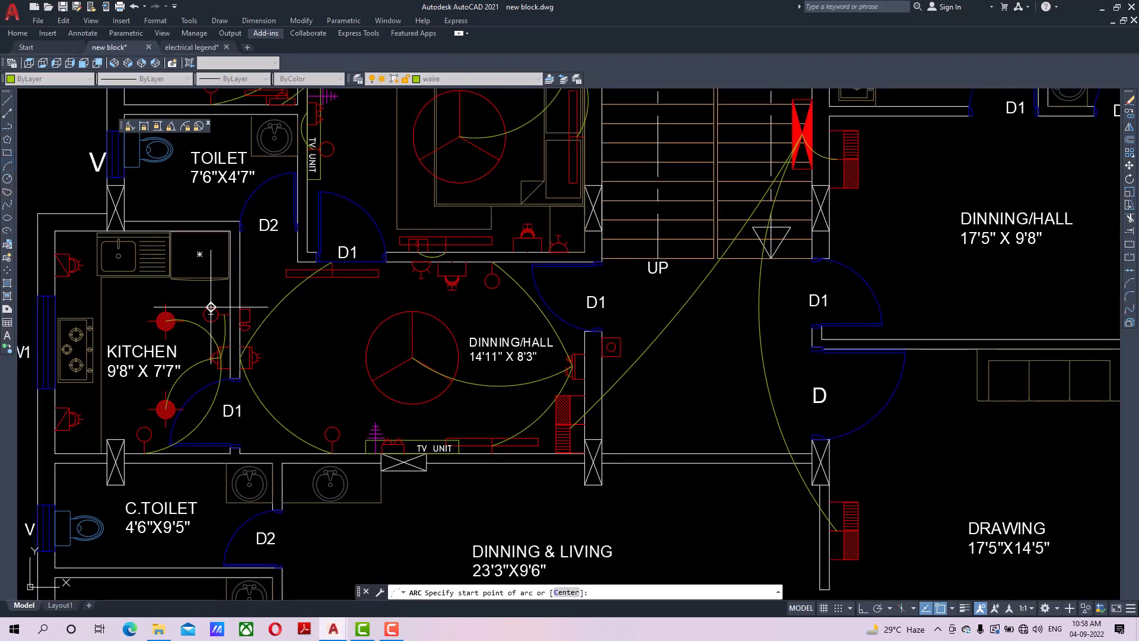
scroll(254, 325, "up", 4)
left_click(254, 305)
scroll(254, 305, "down", 4)
scroll(427, 279, "up", 3)
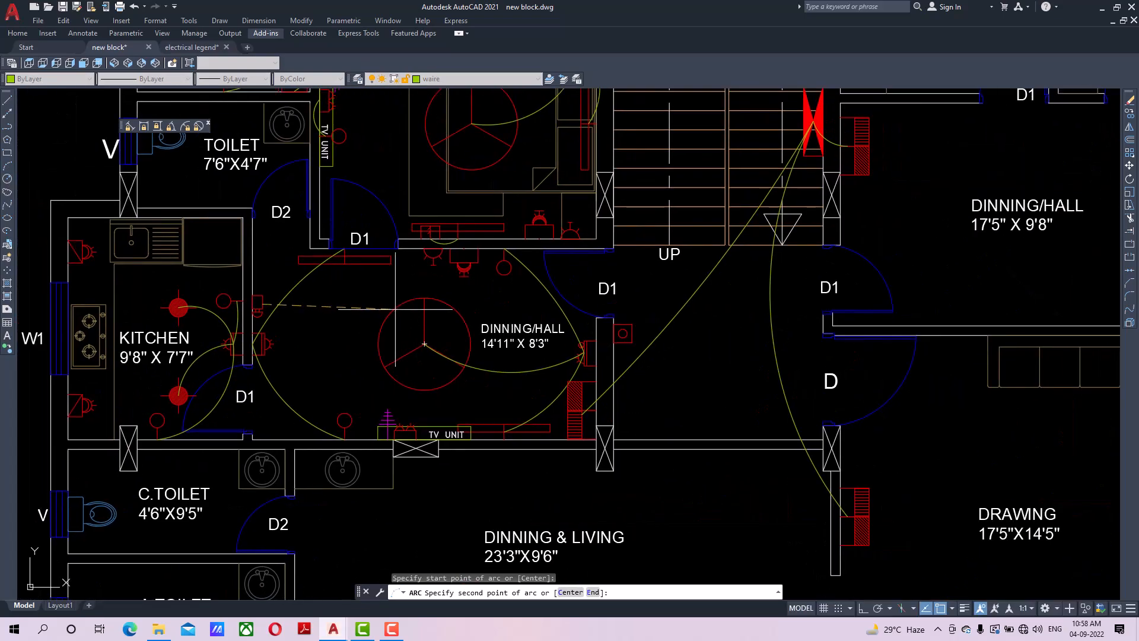
left_click(438, 280)
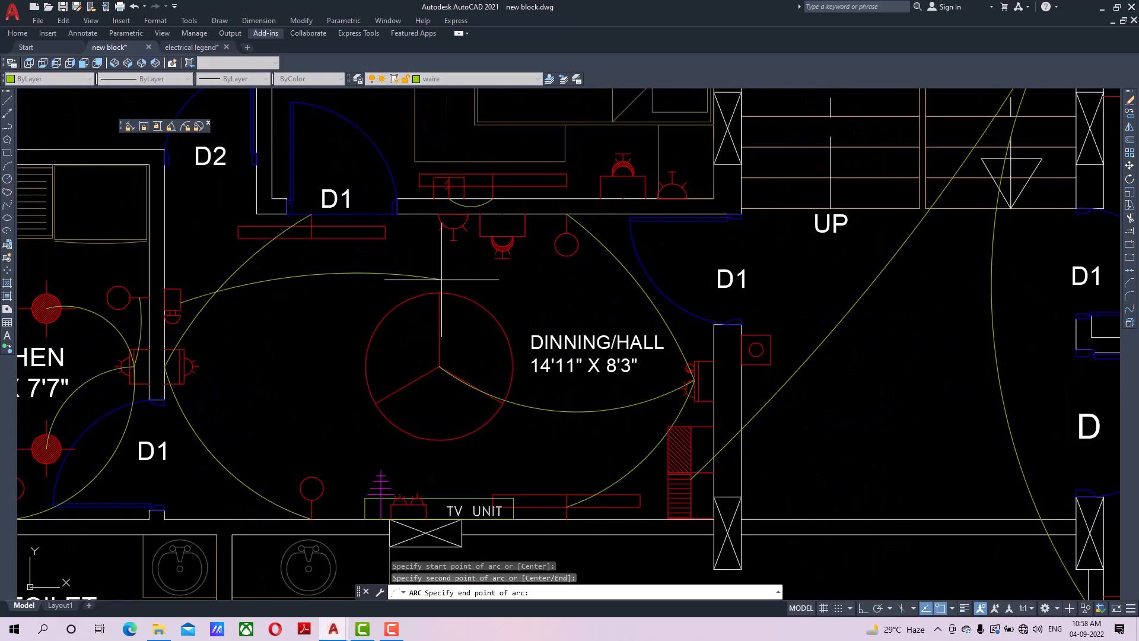
left_click(750, 349)
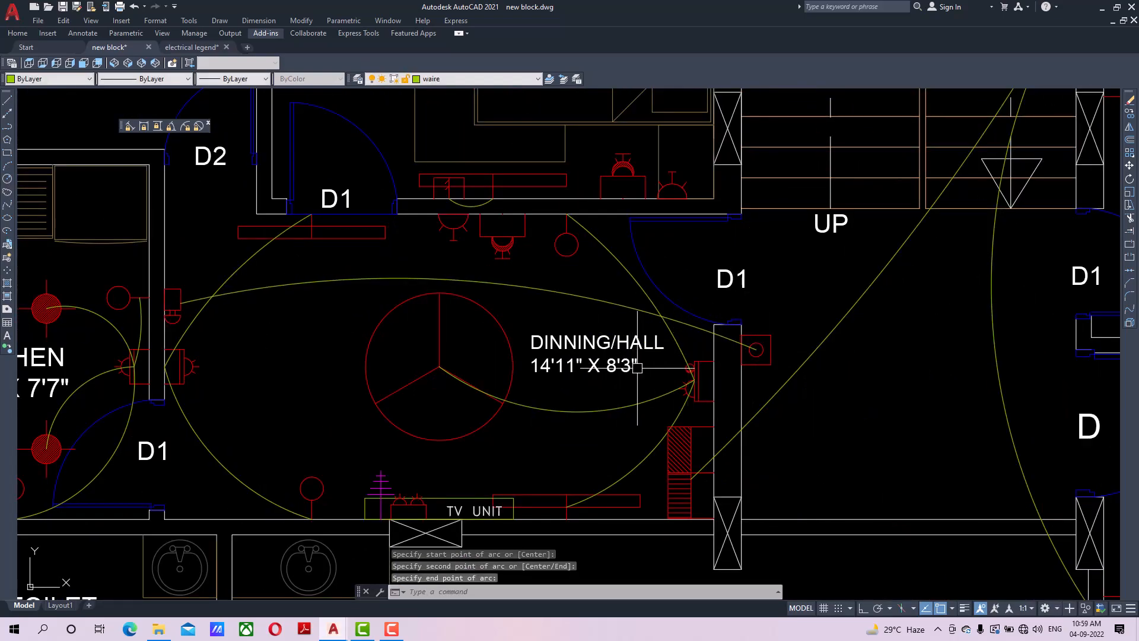
Draw a short downward-bowed wiring arc through the wall from the dining hall's entrance-side switch board to the bell push.
middle_click_drag(760, 366, 721, 326)
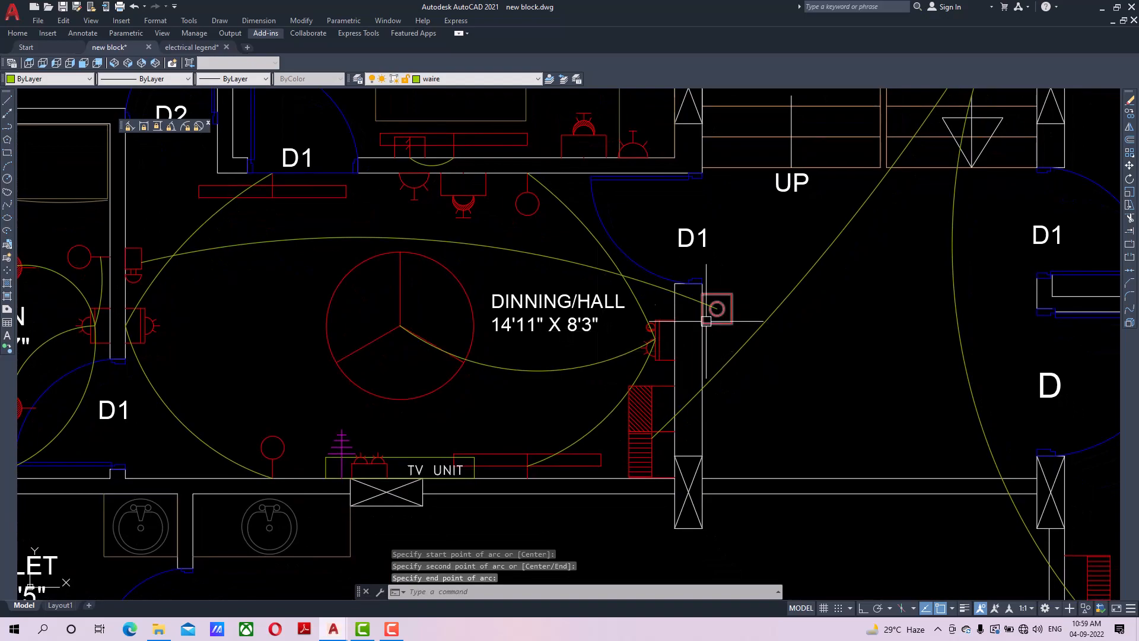
left_click(5, 165)
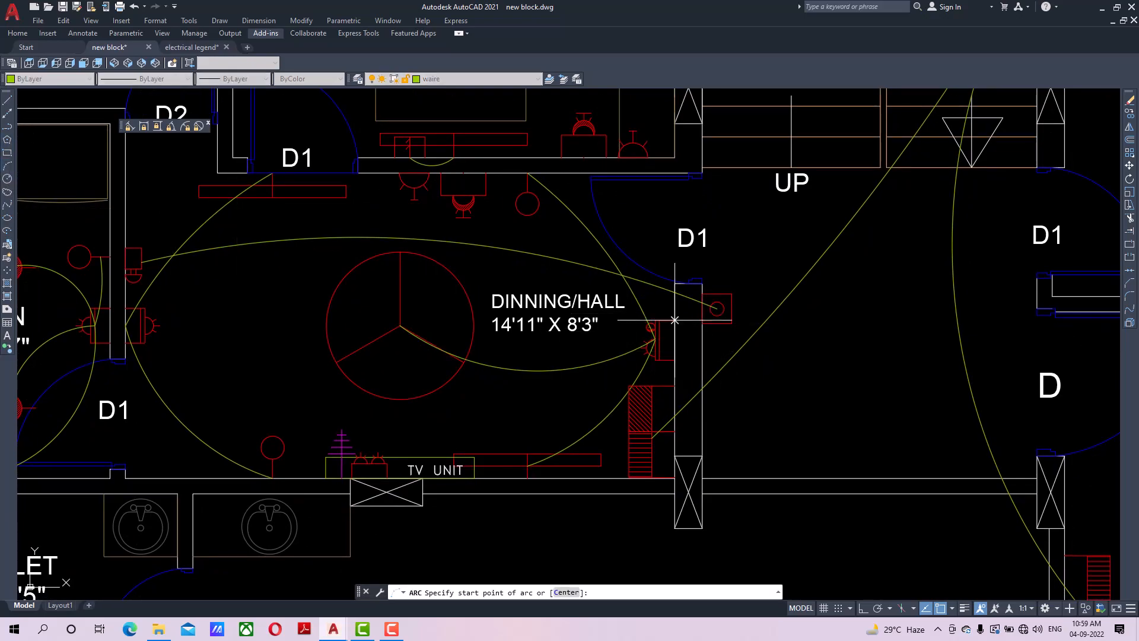
scroll(682, 325, "up", 4)
left_click(594, 367)
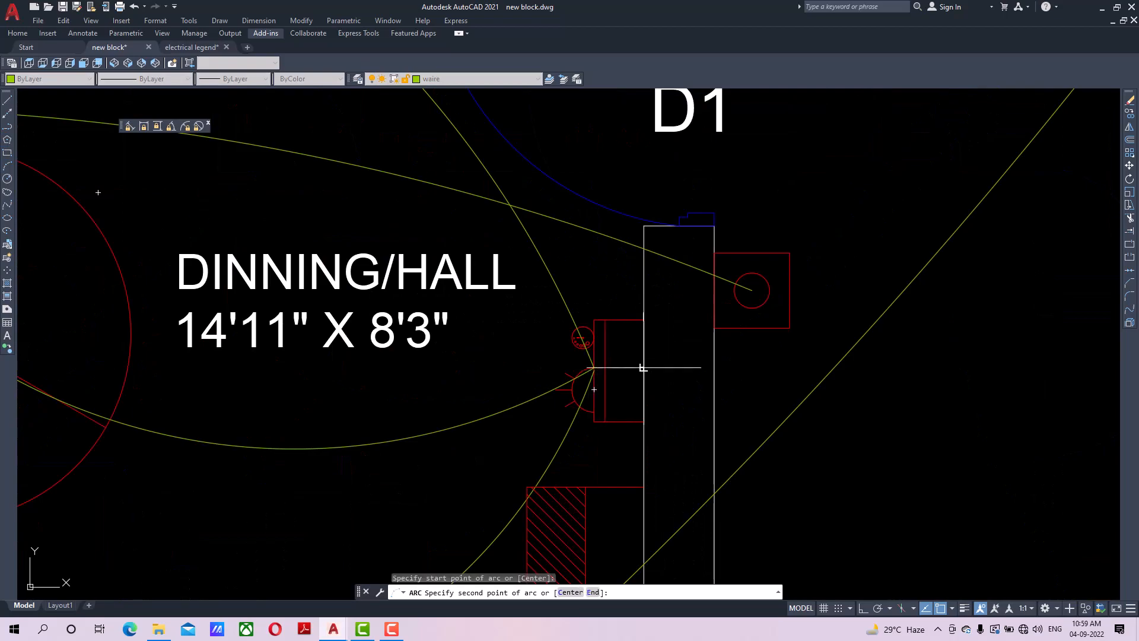
left_click(669, 361)
left_click(752, 291)
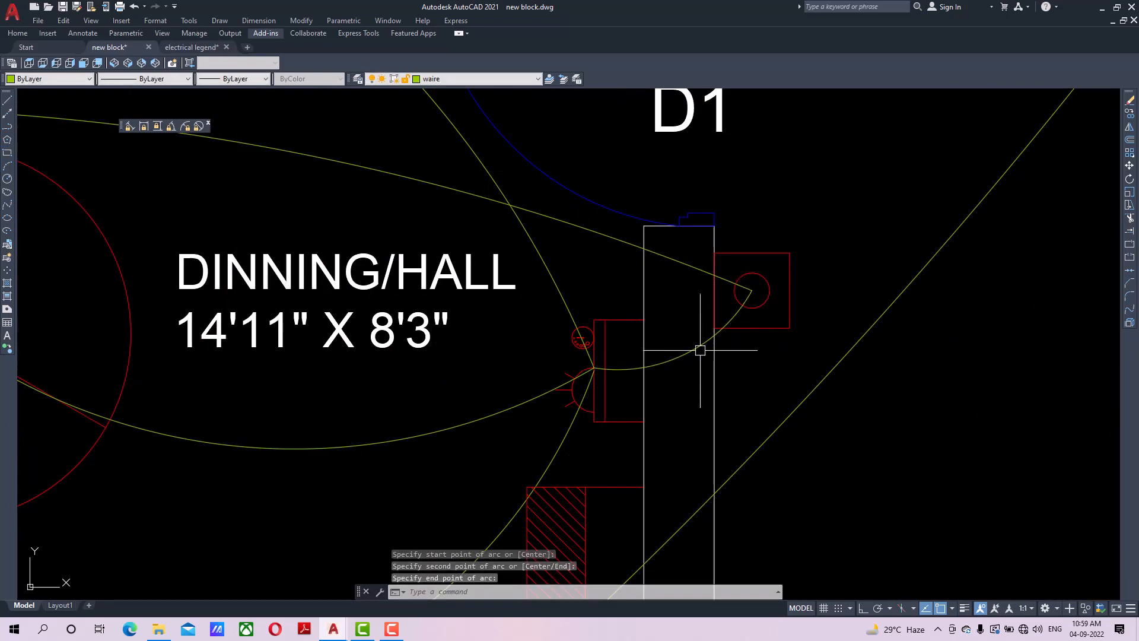
Review the bell push and buzzer wiring, then check the whole floor plan and its legend.
scroll(694, 362, "down", 2)
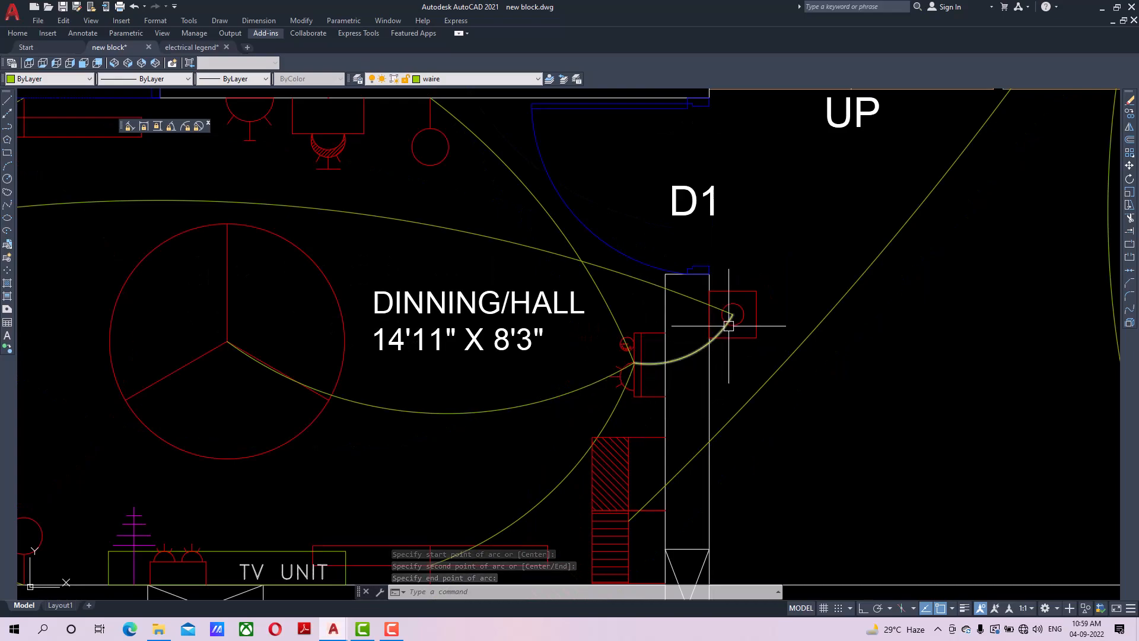
scroll(727, 326, "down", 4)
scroll(731, 323, "up", 2)
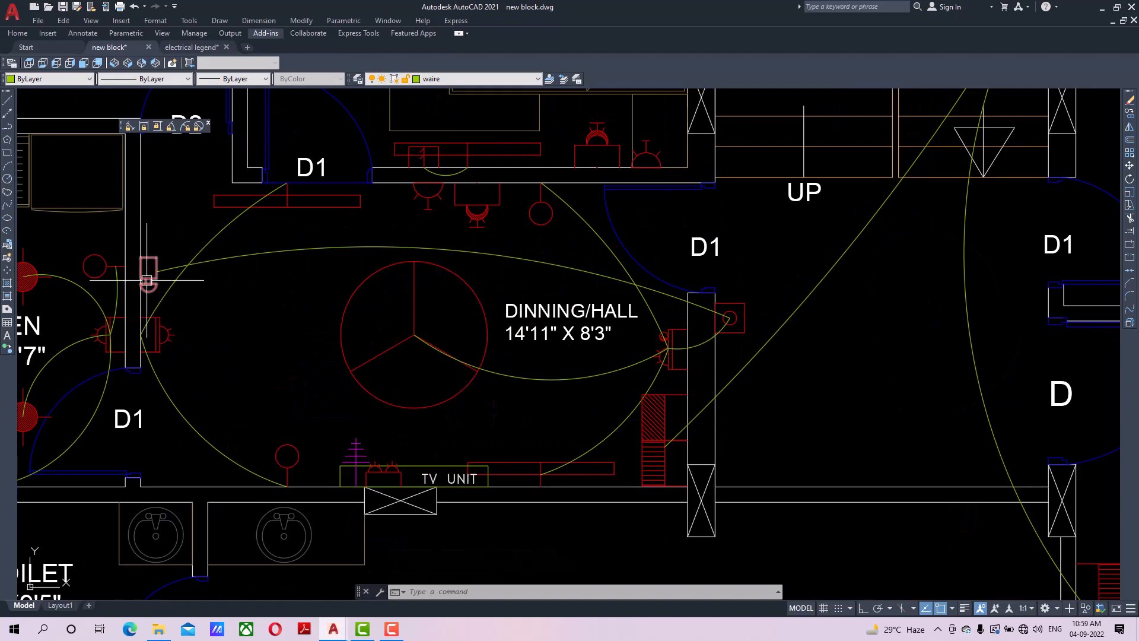
scroll(149, 277, "down", 4)
middle_click_drag(189, 242, 307, 325)
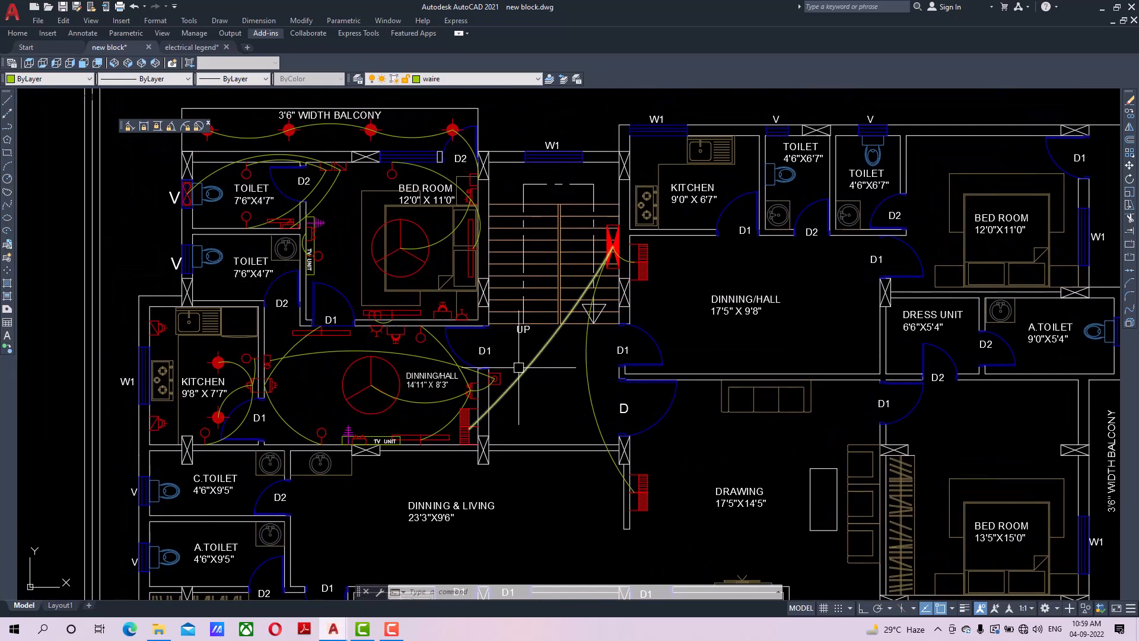
scroll(523, 358, "down", 4)
middle_click_drag(524, 358, 467, 274)
scroll(489, 298, "up", 2)
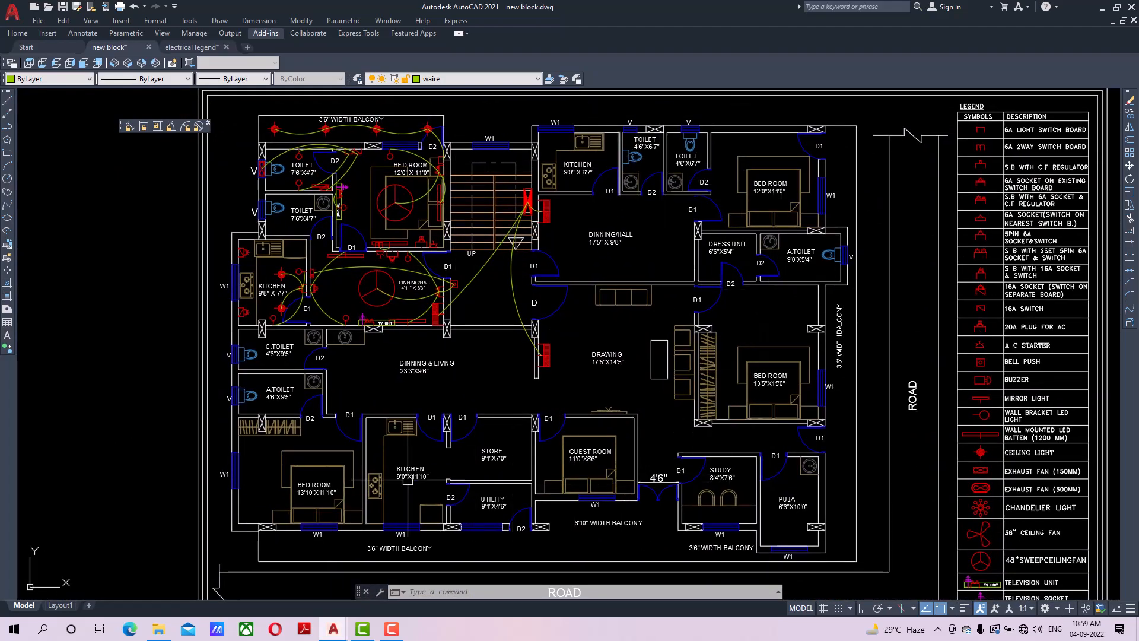
mouse_move(773, 408)
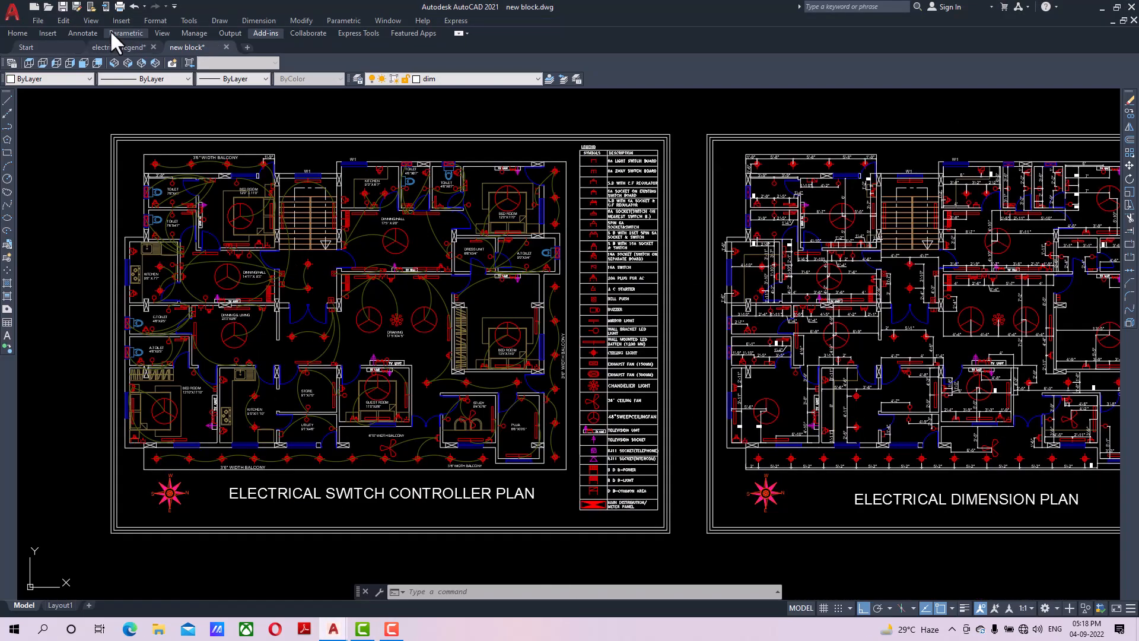
Examine the fully wired electrical switch controller plan, from the balcony and bedrooms to the dining halls and drawing room.
middle_click_drag(295, 268, 475, 276)
scroll(475, 276, "up", 2)
middle_click_drag(318, 192, 315, 276)
scroll(350, 276, "up", 2)
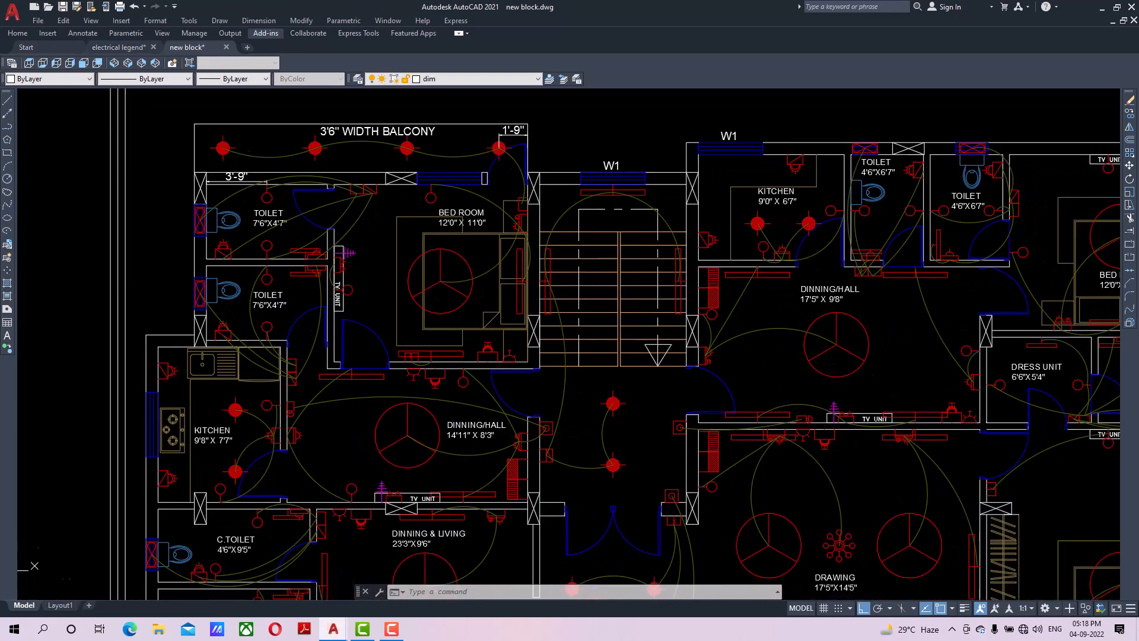
scroll(296, 350, "down", 5)
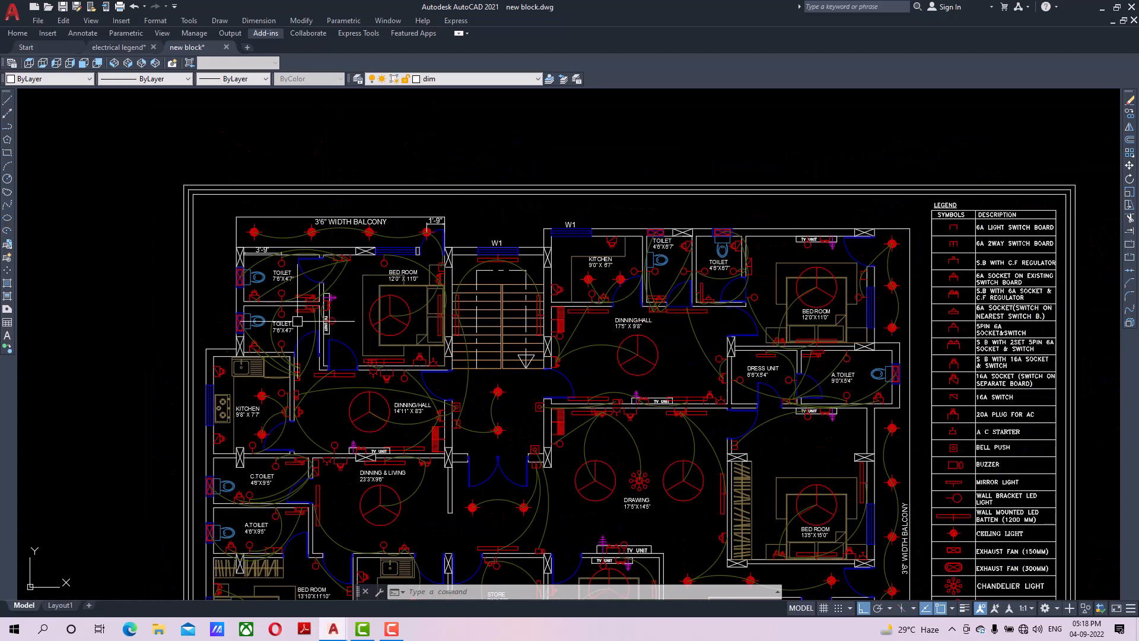
Review the switch controller plan from the entrance passage to the bedroom, toilets and stairs beside the 3'6" width balcony.
scroll(459, 224, "down", 5)
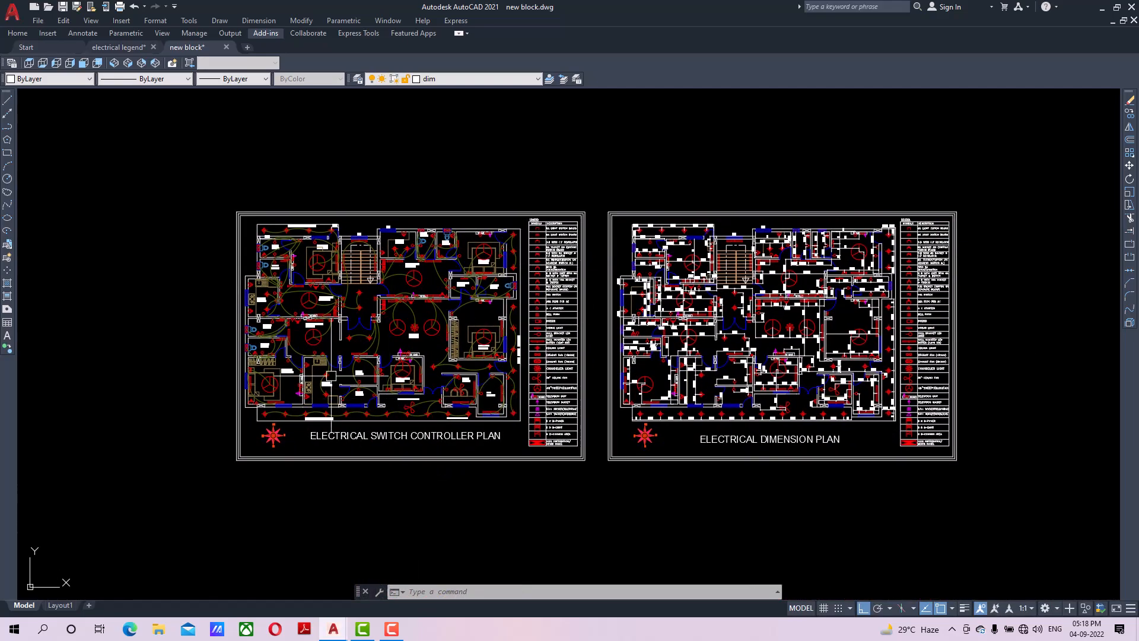
scroll(331, 376, "up", 4)
scroll(451, 237, "up", 3)
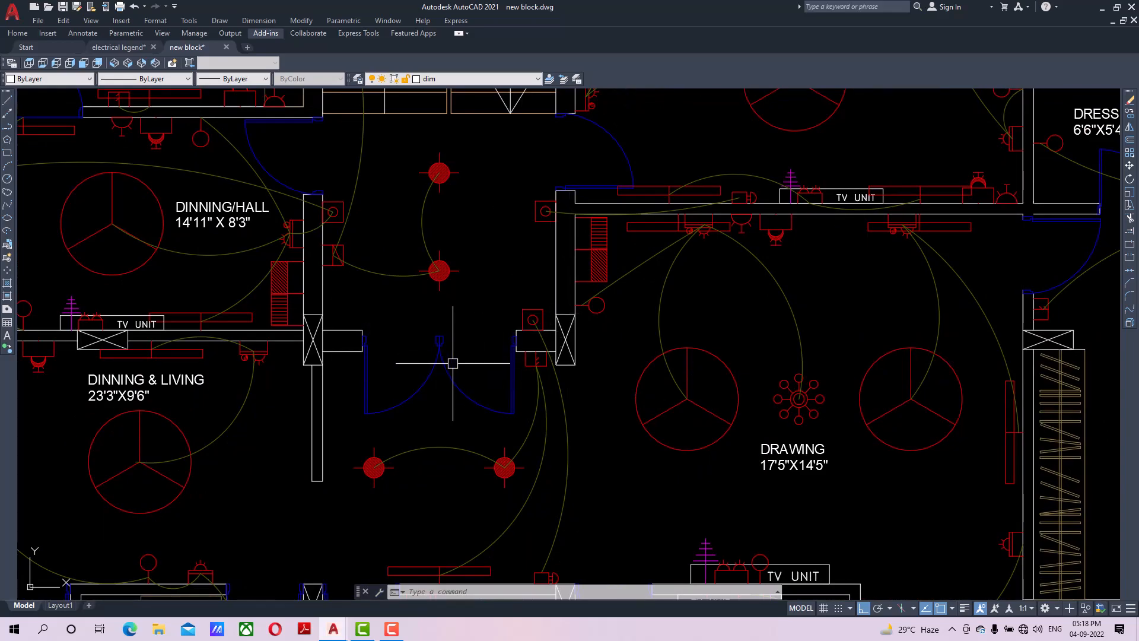
scroll(431, 380, "down", 2)
middle_click_drag(429, 377, 473, 411)
scroll(341, 289, "up", 1)
middle_click_drag(341, 290, 387, 325)
middle_click_drag(646, 363, 534, 332)
middle_click_drag(313, 267, 391, 284)
scroll(302, 254, "up", 2)
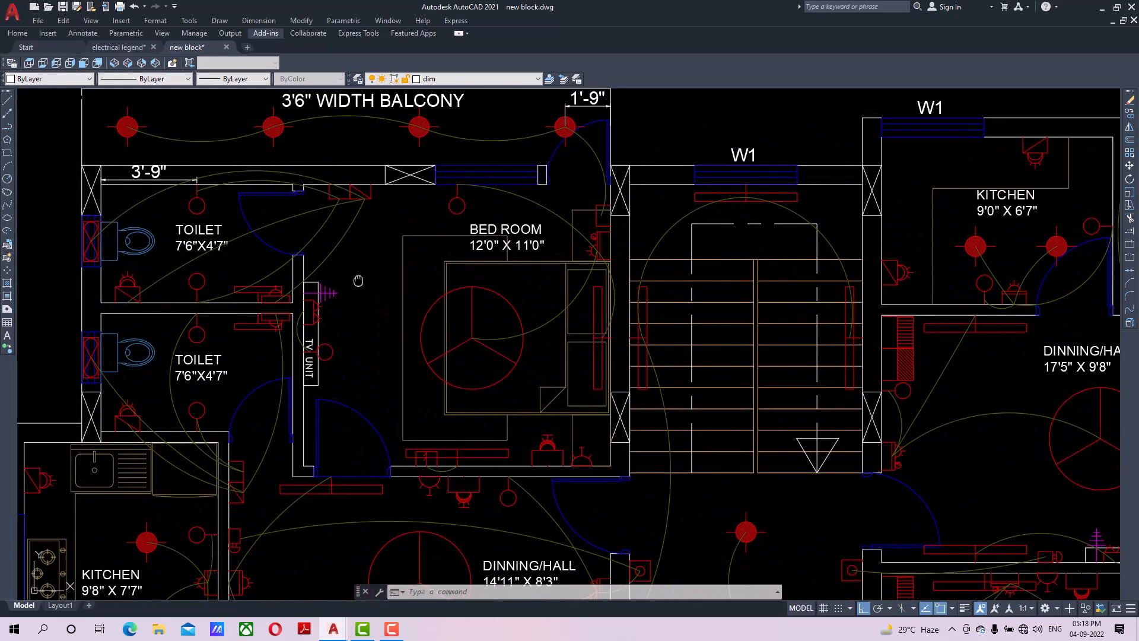
scroll(265, 284, "up", 2)
mouse_move(291, 310)
middle_mouse_down()
mouse_move(346, 370)
mouse_move(412, 370)
middle_mouse_up()
scroll(395, 362, "down", 2)
scroll(412, 371, "down", 2)
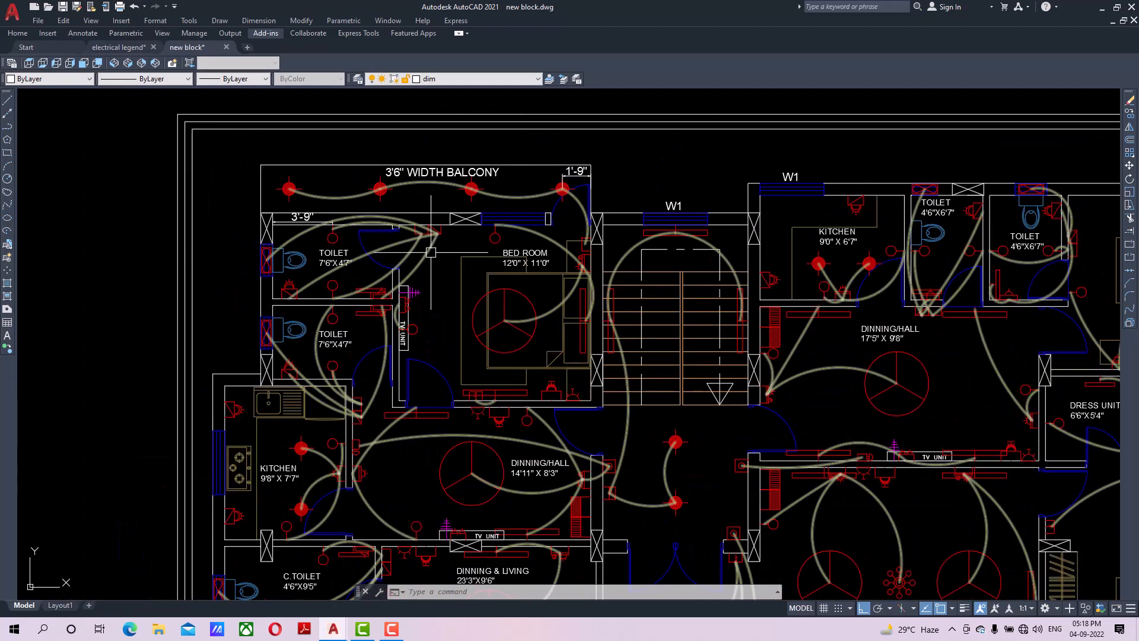
Trace the wiring arcs from the 12'0" X 11'0" bedroom and its toilets across to the 17'5" X 9'8" dining hall.
mouse_move(428, 256)
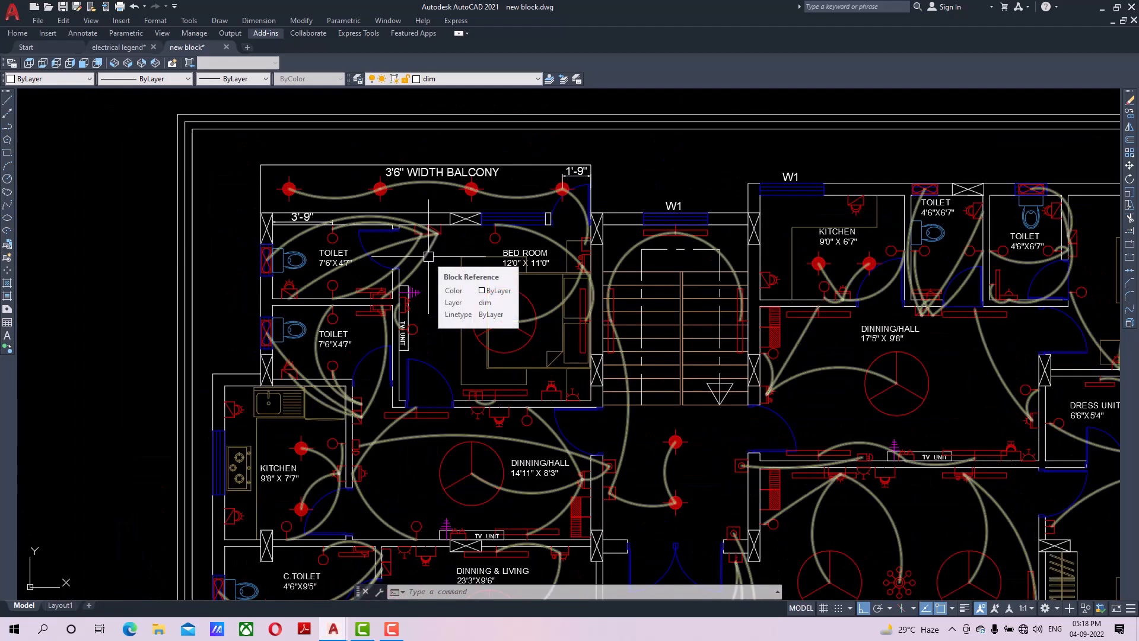
scroll(428, 257, "up", 4)
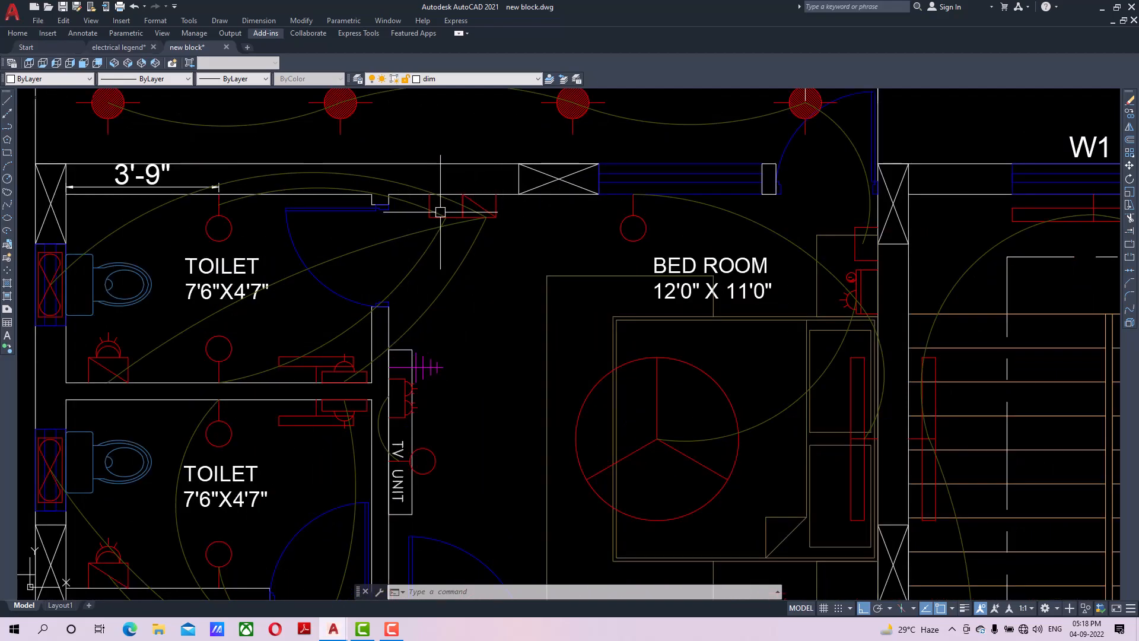
scroll(617, 226, "down", 2)
mouse_move(617, 226)
middle_mouse_down()
mouse_move(546, 153)
mouse_move(530, 247)
middle_mouse_up()
scroll(416, 299, "down", 4)
middle_click_drag(455, 343, 392, 206)
middle_click_drag(412, 347, 413, 240)
mouse_move(486, 271)
middle_mouse_down()
mouse_move(279, 384)
mouse_move(189, 491)
middle_mouse_up()
scroll(434, 288, "up", 2)
mouse_move(433, 288)
middle_mouse_down()
mouse_move(424, 342)
mouse_move(433, 321)
middle_mouse_up()
scroll(425, 328, "up", 2)
scroll(424, 329, "up", 2)
scroll(509, 297, "down", 2)
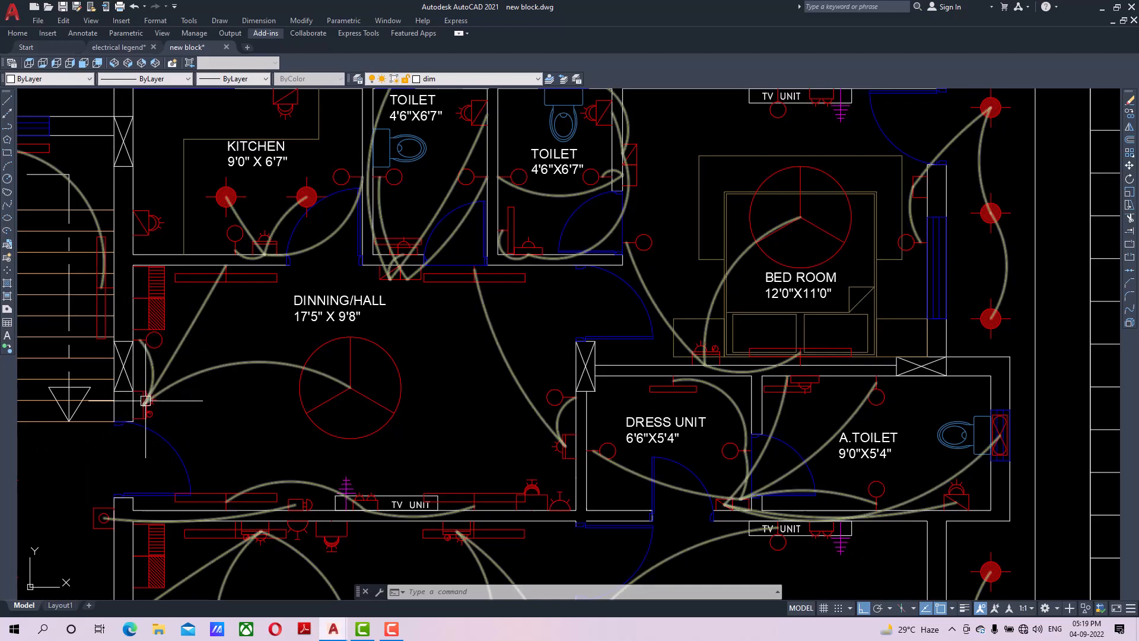
Examine the wiring of the 17'5" X 9'8" dining hall, its adjoining kitchen and toilets, the nearby bedroom and dress unit.
mouse_move(151, 414)
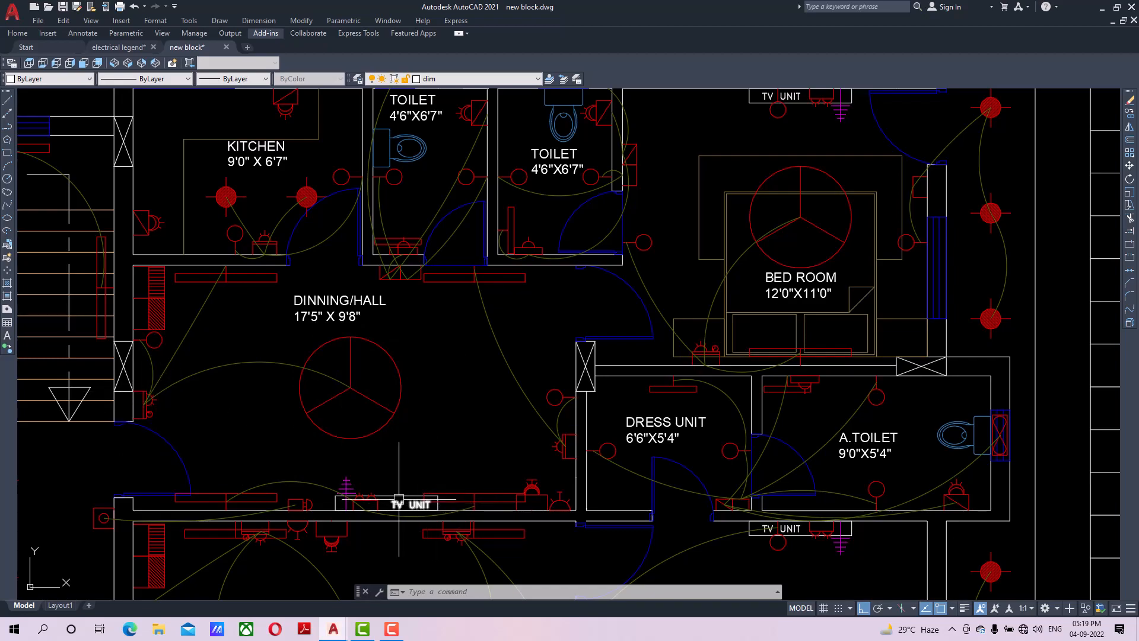
middle_click_drag(353, 442, 370, 540)
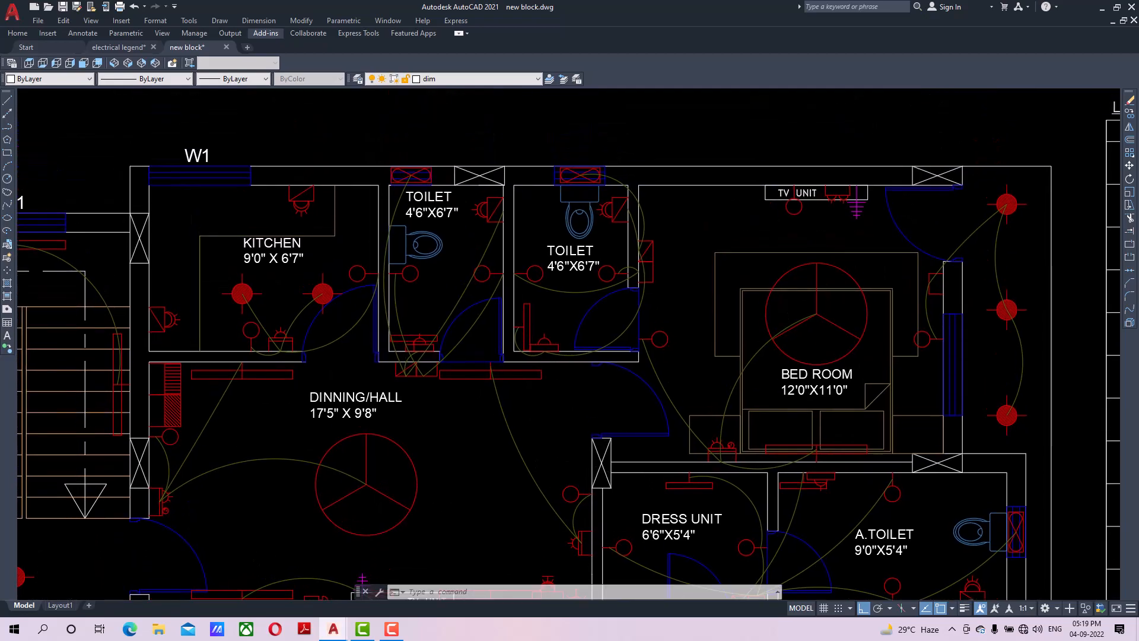
middle_click_drag(364, 405, 368, 461)
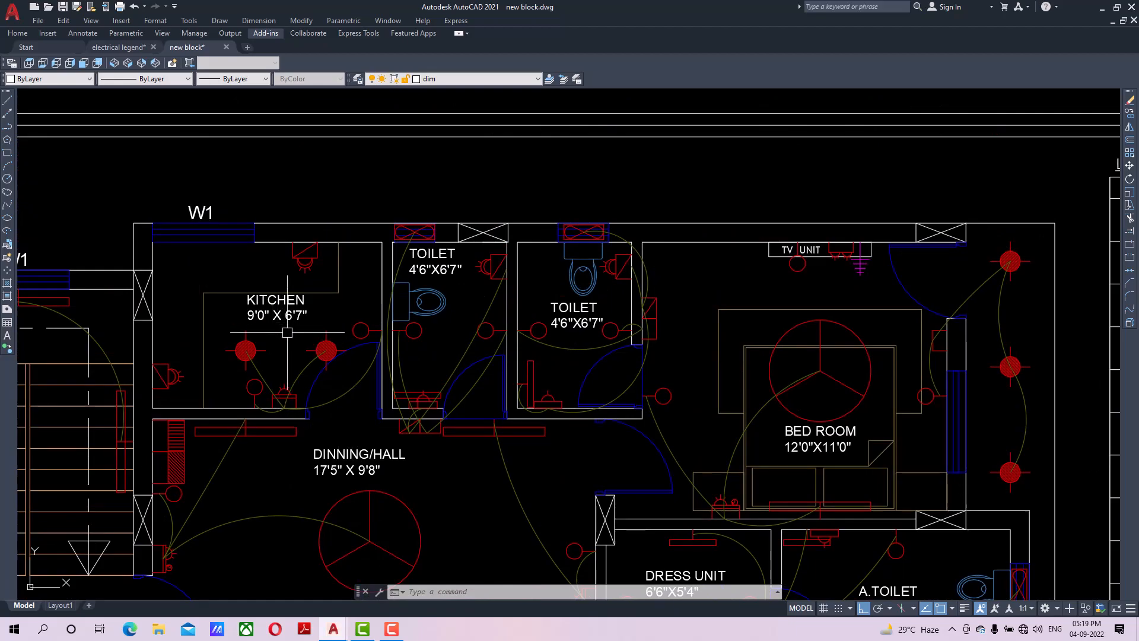
middle_click_drag(342, 330, 252, 331)
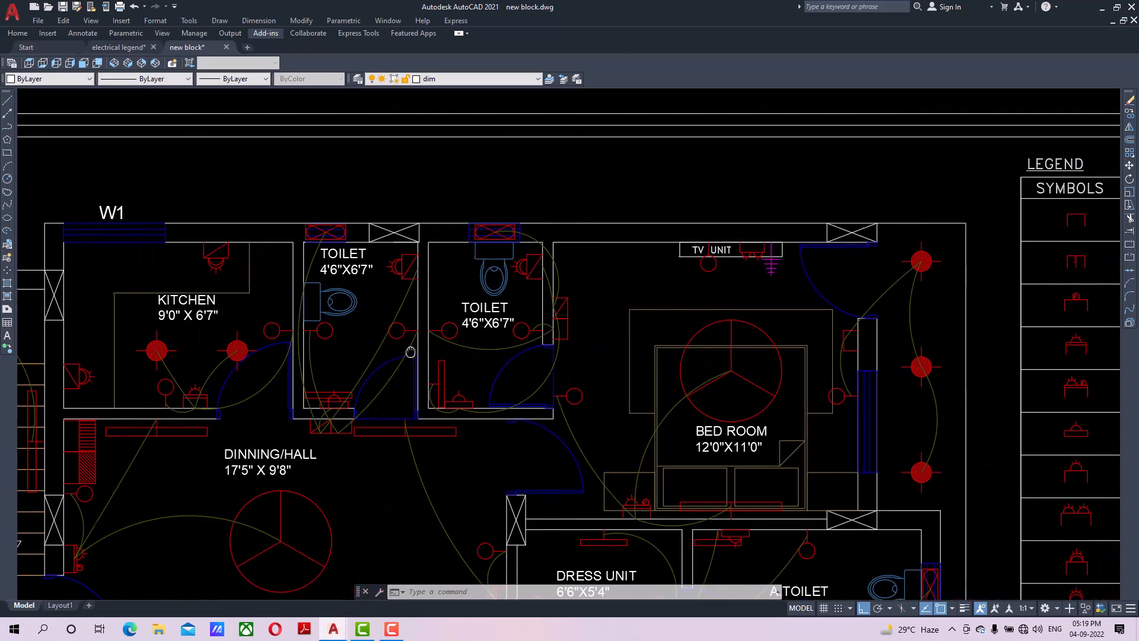
mouse_move(643, 433)
middle_mouse_down()
mouse_move(556, 392)
mouse_move(540, 311)
middle_mouse_up()
middle_click_drag(594, 564, 583, 344)
mouse_move(576, 418)
middle_mouse_down()
mouse_move(592, 387)
mouse_move(656, 336)
middle_mouse_up()
mouse_move(637, 410)
middle_mouse_down()
mouse_move(678, 319)
mouse_move(668, 326)
middle_mouse_up()
scroll(733, 271, "down", 4)
scroll(674, 305, "up", 2)
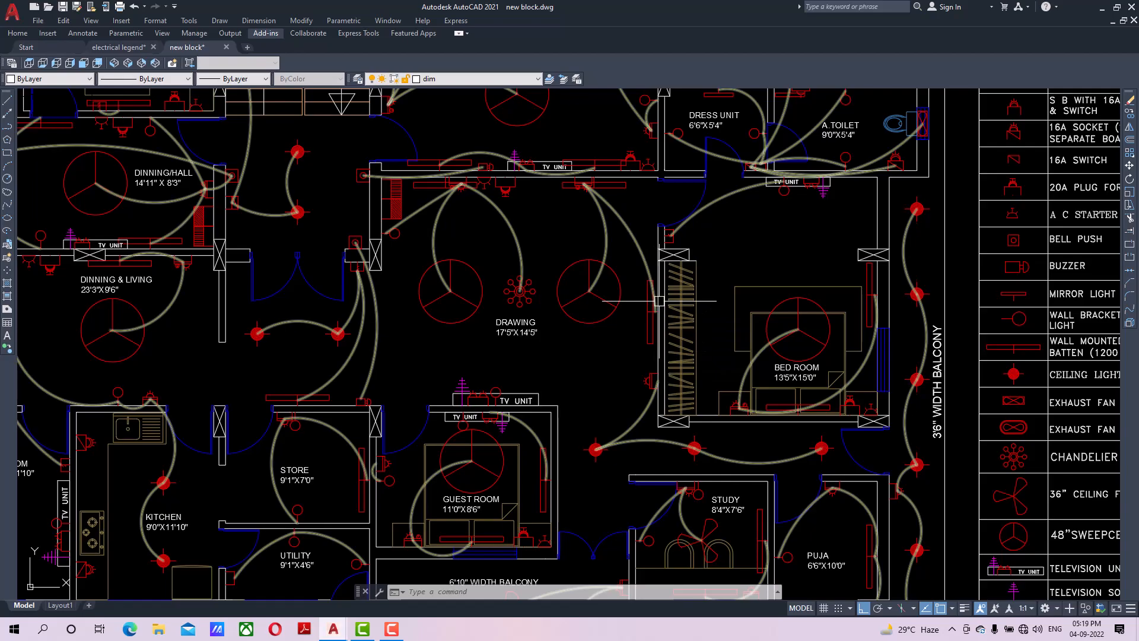
Inspect the wiring of the 13'5" X 15'0" bedroom, study and puja rooms, then check the whole switch controller sheet.
middle_click_drag(649, 304, 712, 288)
scroll(651, 299, "up", 3)
scroll(650, 299, "down", 6)
middle_click_drag(708, 362, 699, 338)
scroll(700, 339, "up", 4)
scroll(699, 338, "down", 5)
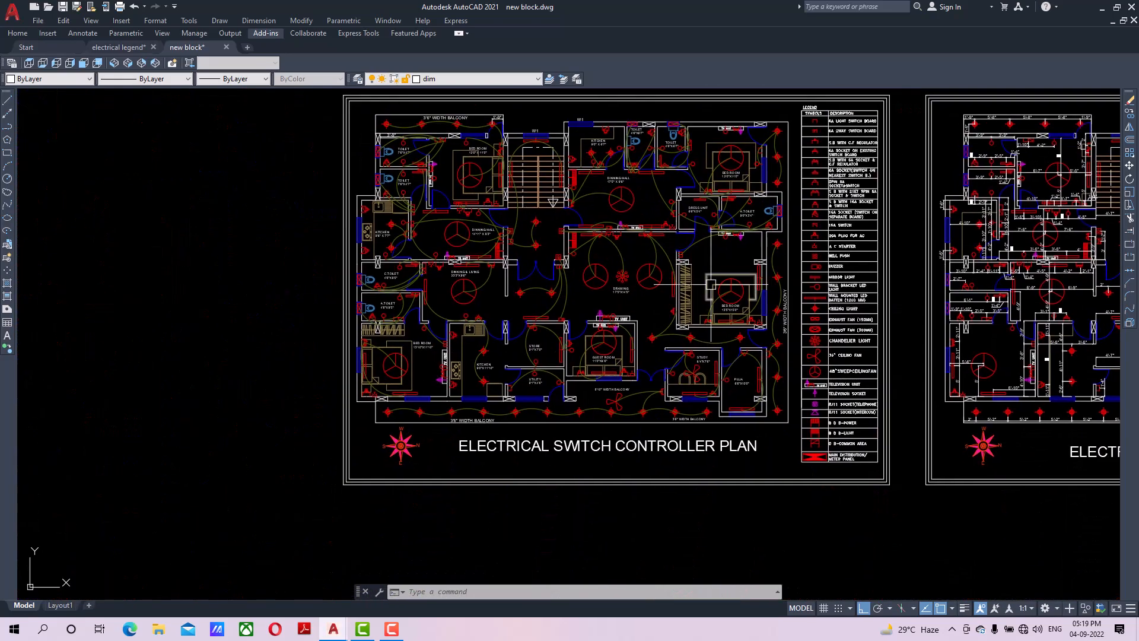
scroll(709, 291, "up", 5)
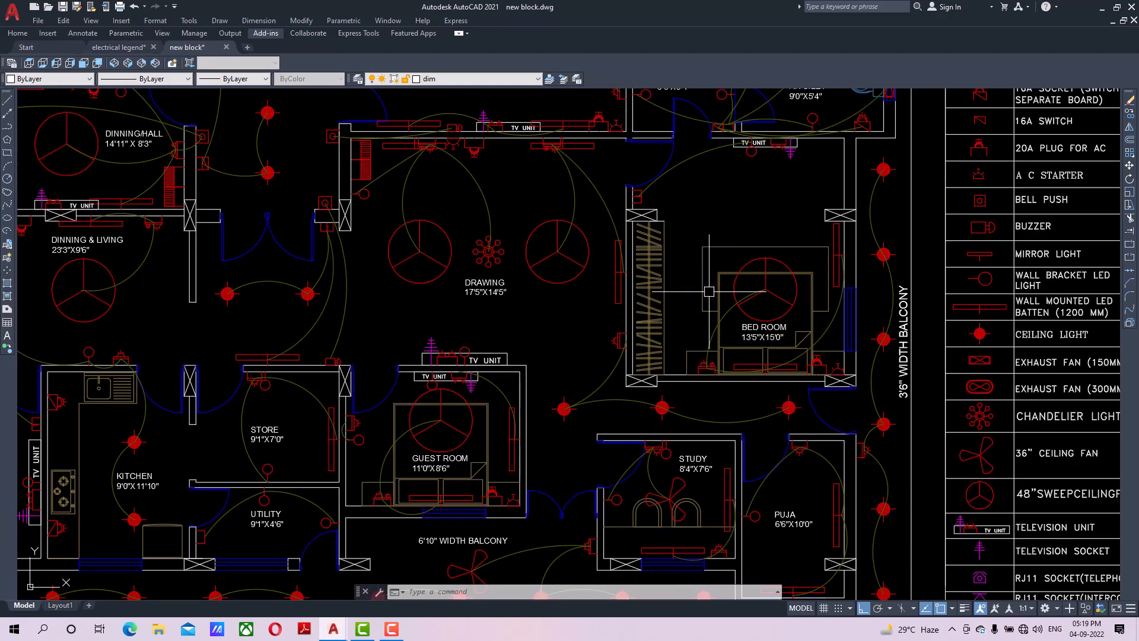
middle_click_drag(710, 289, 687, 342)
scroll(469, 293, "down", 4)
scroll(724, 229, "up", 7)
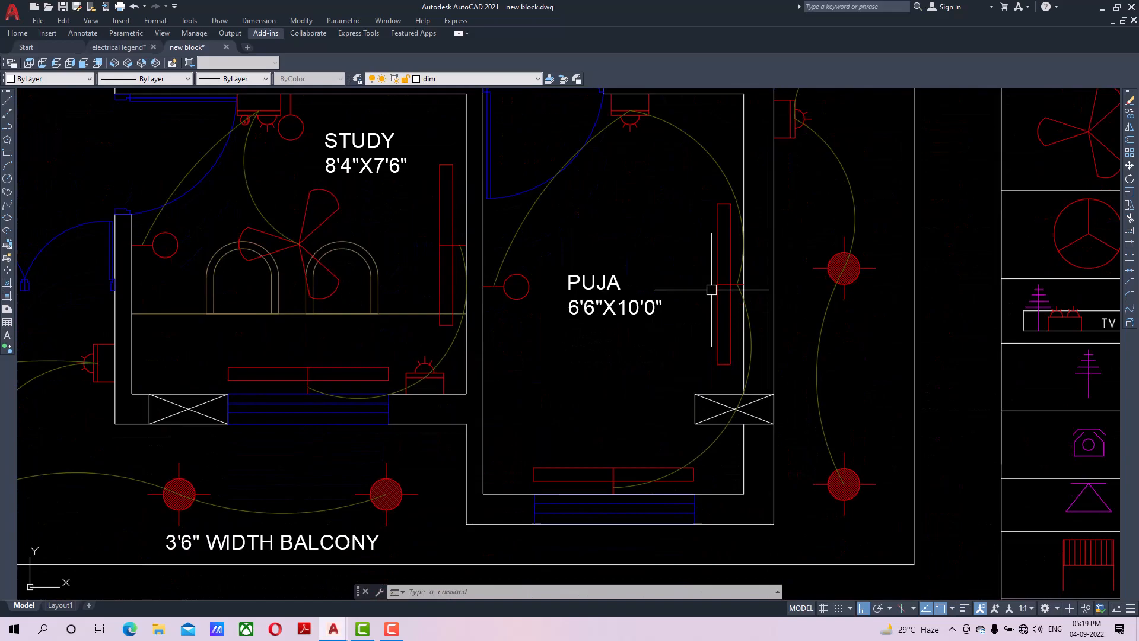
scroll(712, 289, "down", 4)
mouse_move(627, 232)
middle_mouse_down()
mouse_move(679, 295)
mouse_move(688, 331)
middle_mouse_up()
mouse_move(554, 279)
middle_mouse_down()
mouse_move(611, 327)
mouse_move(789, 333)
middle_mouse_up()
scroll(688, 295, "down", 4)
middle_click_drag(717, 300, 527, 330)
mouse_move(646, 316)
middle_mouse_down()
mouse_move(551, 328)
mouse_move(681, 327)
middle_mouse_up()
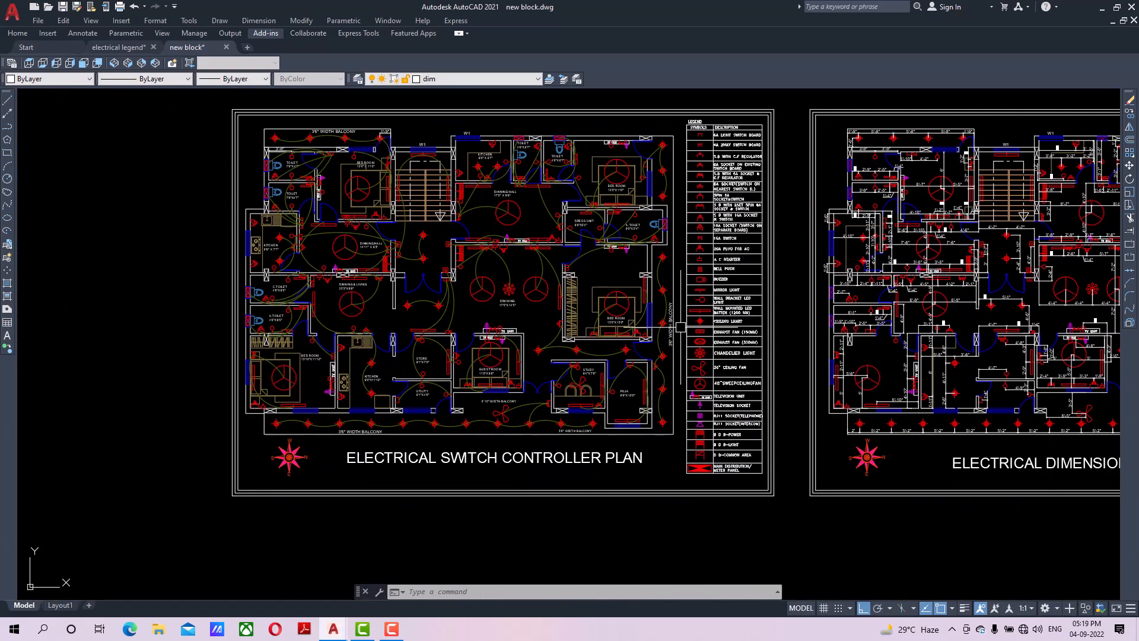
Preview the plot of the electrical switch controller plan and examine its balcony, bedroom, stair and dining hall wiring.
key("ctrl+p")
left_click(387, 456)
scroll(580, 360, "up", 3)
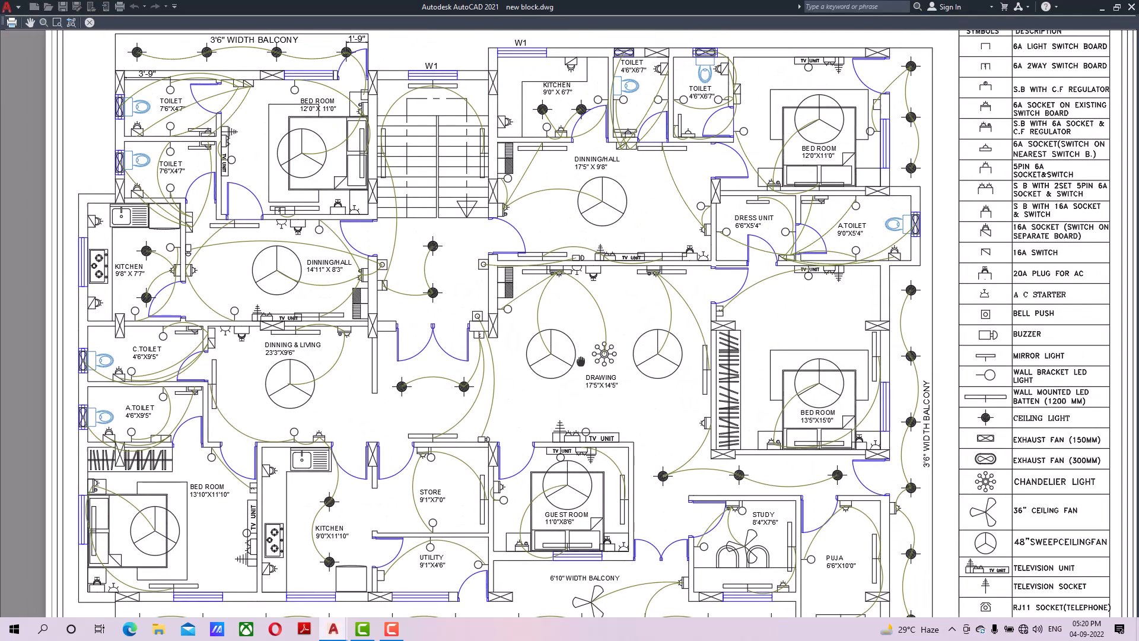
scroll(581, 360, "down", 3)
scroll(398, 315, "up", 5)
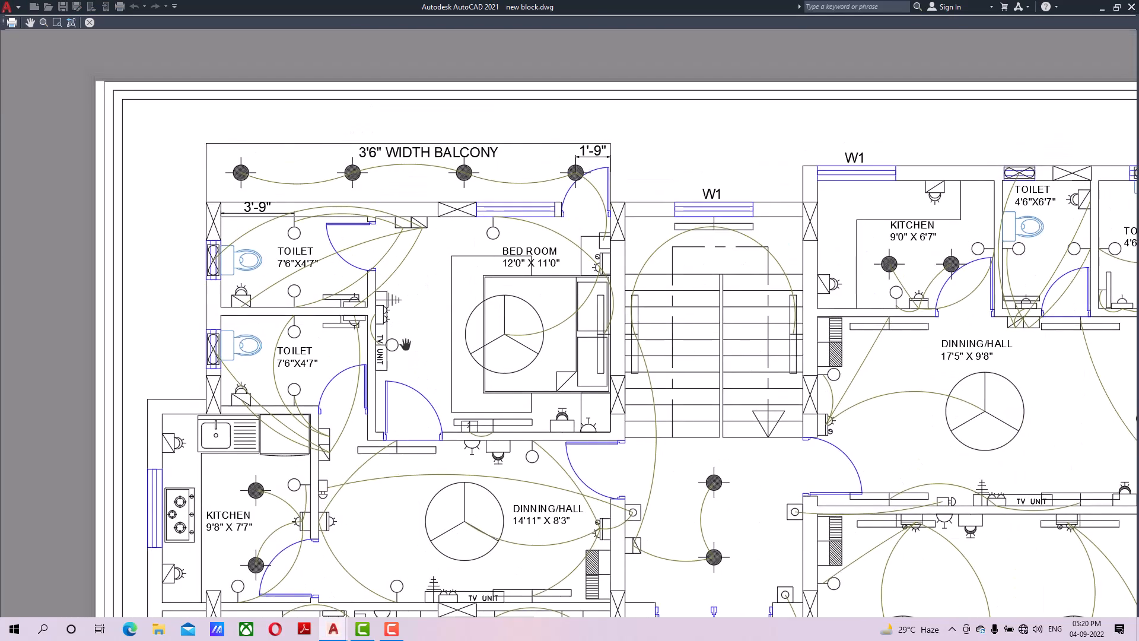
middle_click_drag(497, 311, 496, 333)
scroll(698, 342, "up", 2)
middle_click_drag(699, 342, 624, 344)
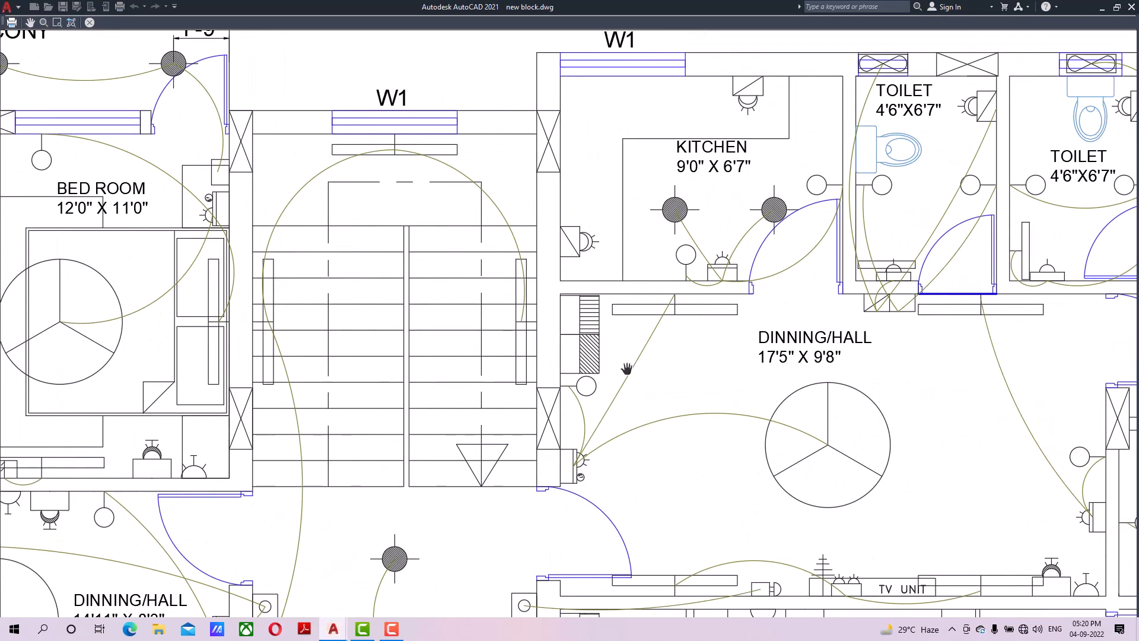
scroll(626, 369, "down", 4)
scroll(523, 282, "up", 7)
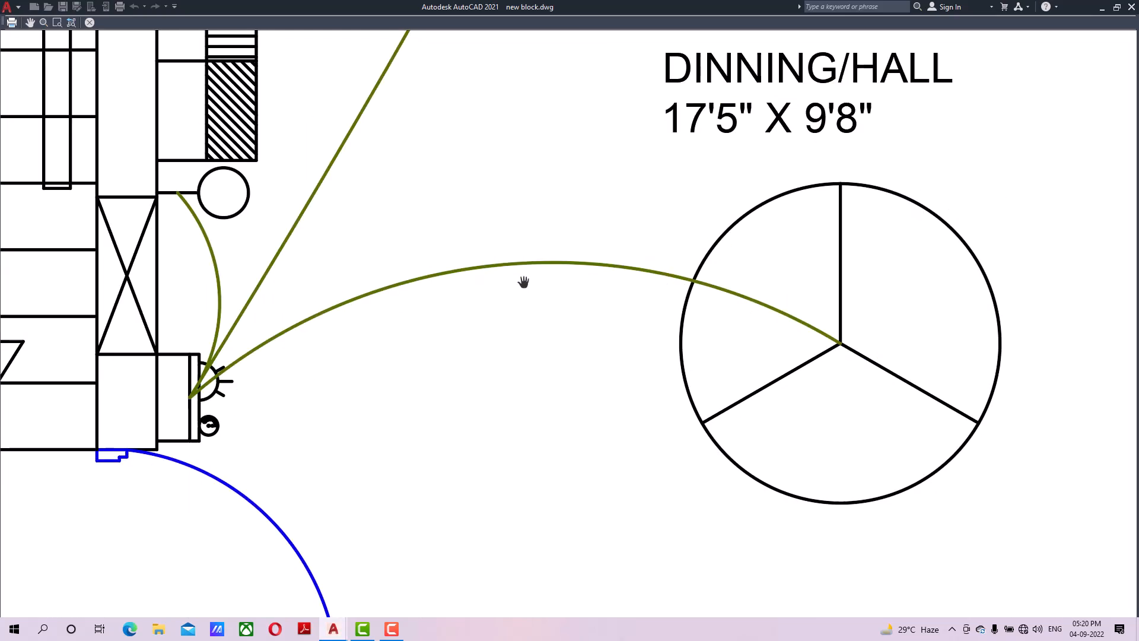
scroll(460, 285, "down", 6)
middle_click_drag(537, 333, 511, 208)
mouse_move(562, 366)
middle_mouse_down()
mouse_move(564, 230)
mouse_move(533, 289)
middle_mouse_up()
middle_click_drag(595, 372, 501, 317)
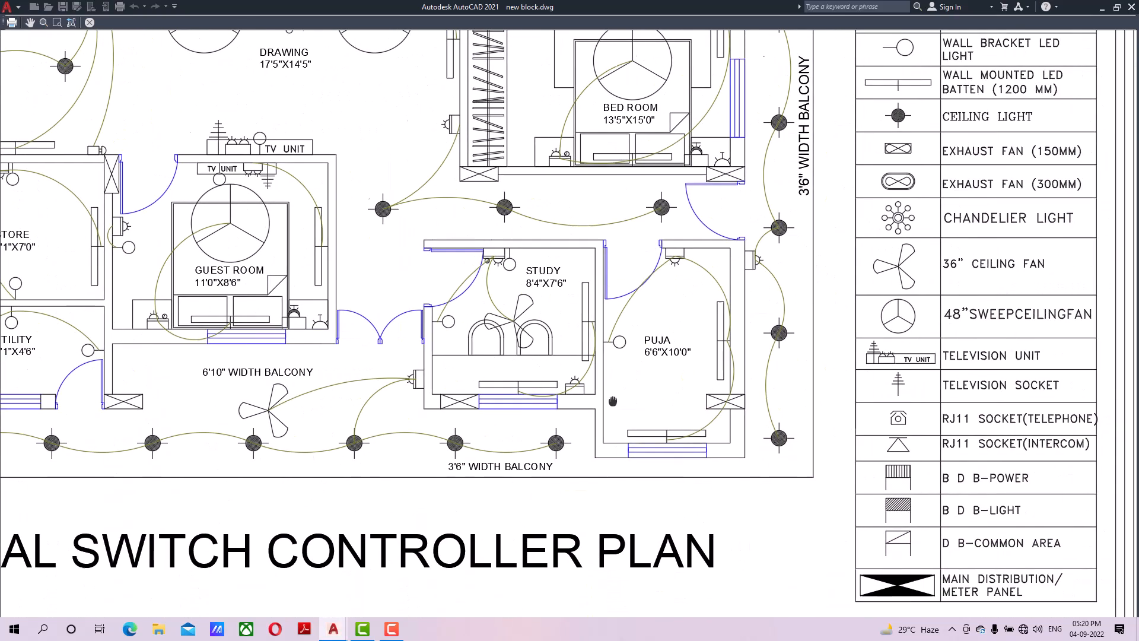
Check the remaining rooms, legend and title in the plot preview, then close the preview and the plot settings.
middle_click_drag(613, 402, 566, 402)
scroll(566, 403, "down", 2)
middle_click_drag(736, 250, 730, 339)
middle_click_drag(765, 196, 747, 431)
middle_click_drag(769, 390, 743, 188)
middle_click_drag(773, 384, 775, 482)
middle_click_drag(421, 419, 742, 419)
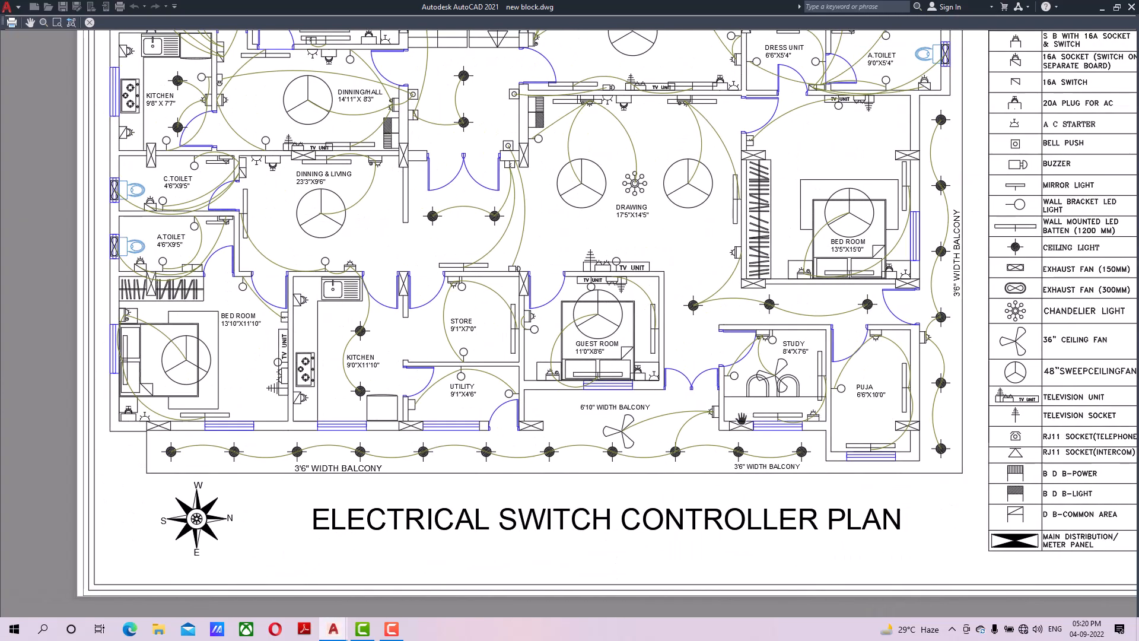
left_click_drag(719, 145, 723, 434)
scroll(732, 256, "up", 4)
scroll(706, 375, "down", 7)
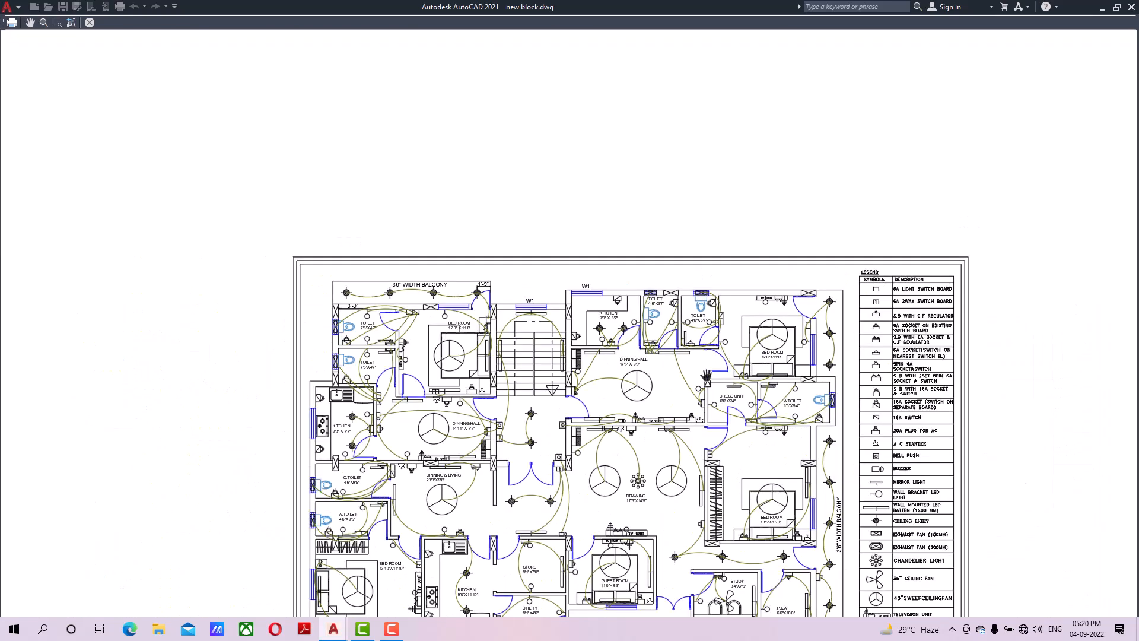
middle_click_drag(706, 375, 707, 268)
scroll(707, 287, "up", 2)
key("Escape")
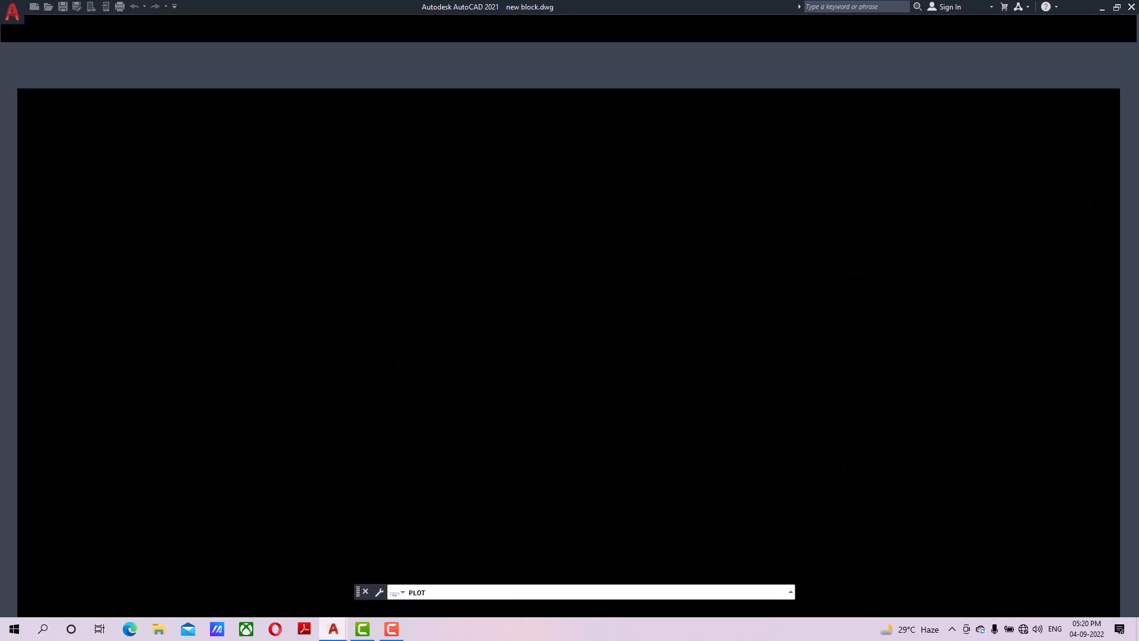
left_click(777, 153)
Examine the electrical dimension plan, from its title to the fixture spacing along the upper balcony, toilet and bedroom.
scroll(441, 469, "up", 2)
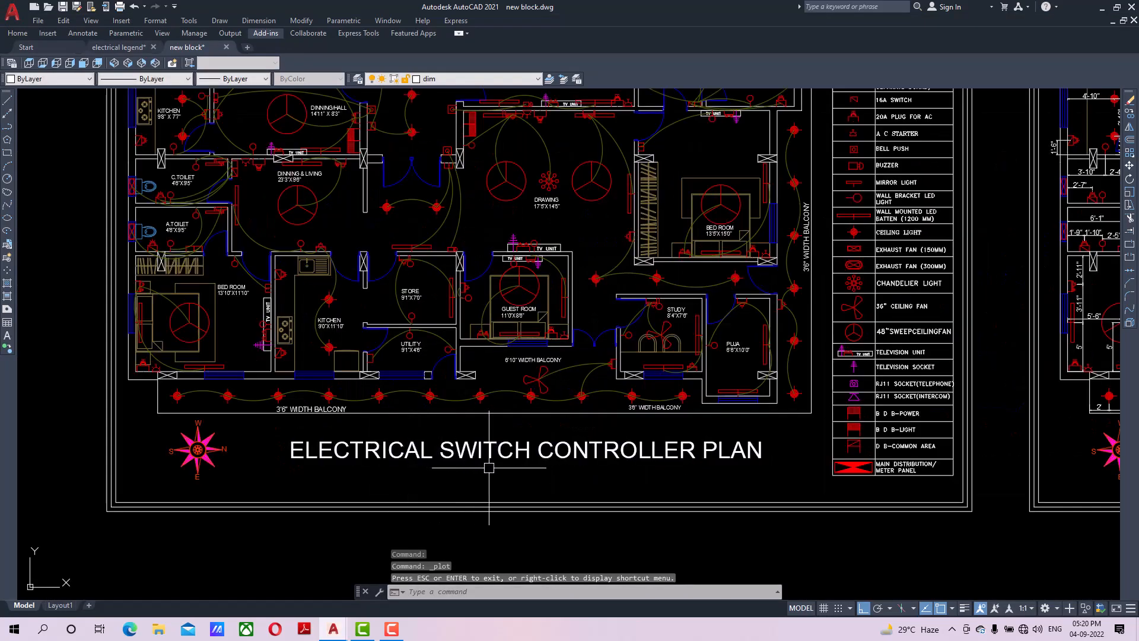
scroll(700, 475, "down", 4)
middle_click_drag(722, 476, 653, 481)
middle_click_drag(923, 420, 619, 423)
scroll(580, 449, "up", 6)
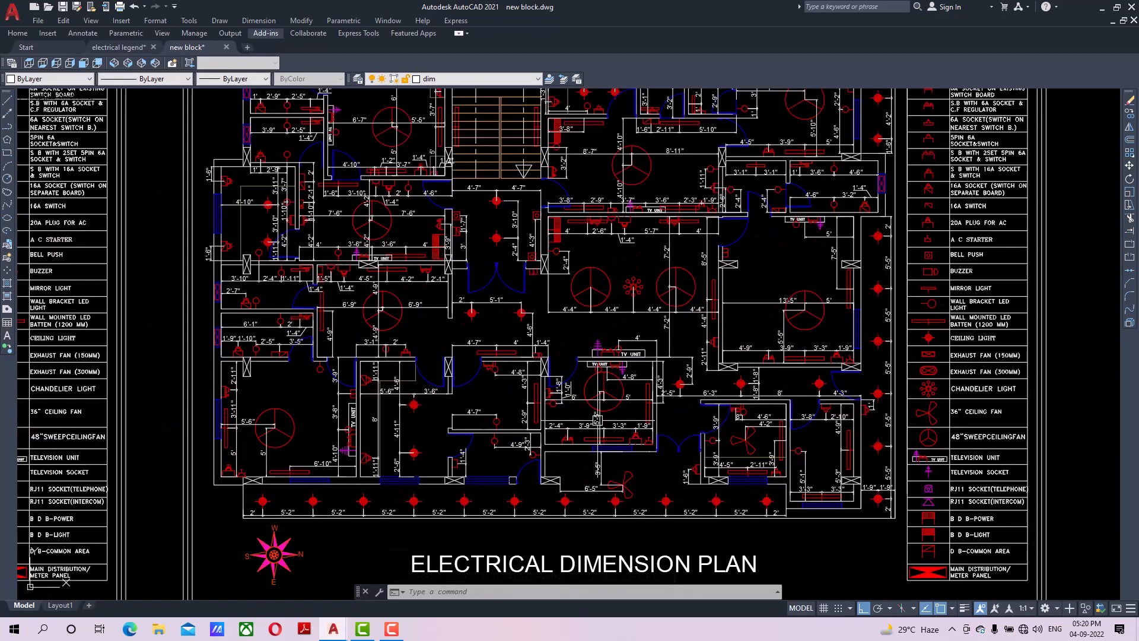
scroll(560, 360, "down", 2)
middle_click_drag(560, 360, 557, 347)
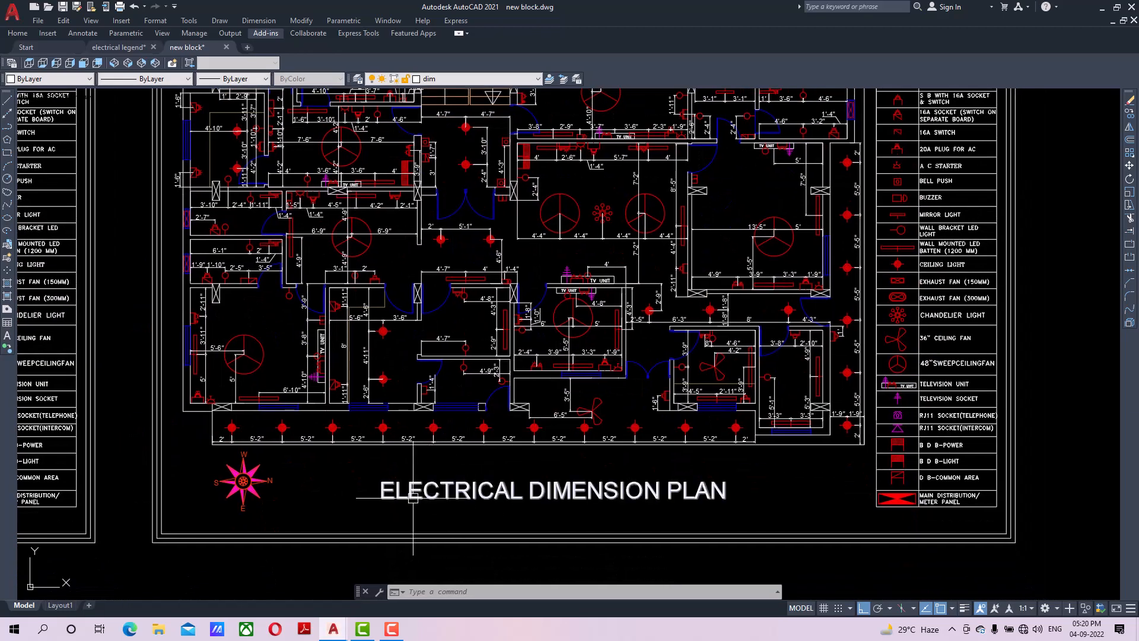
middle_click_drag(504, 338, 526, 435)
middle_click_drag(365, 239, 445, 426)
middle_click_drag(431, 353, 459, 444)
scroll(412, 373, "up", 8)
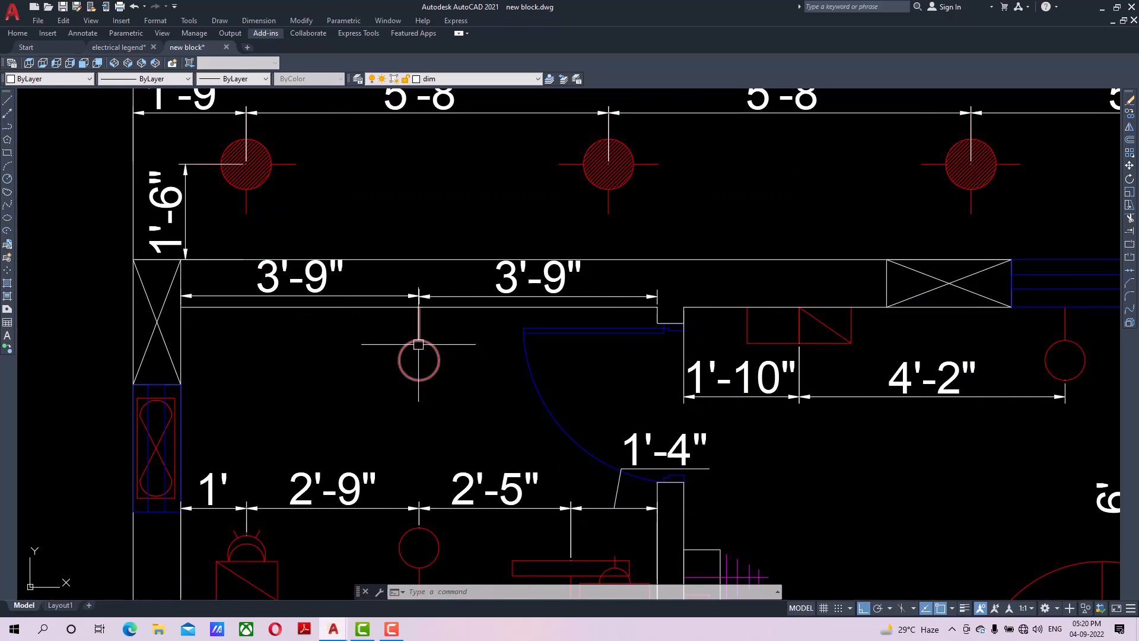
scroll(421, 411, "down", 2)
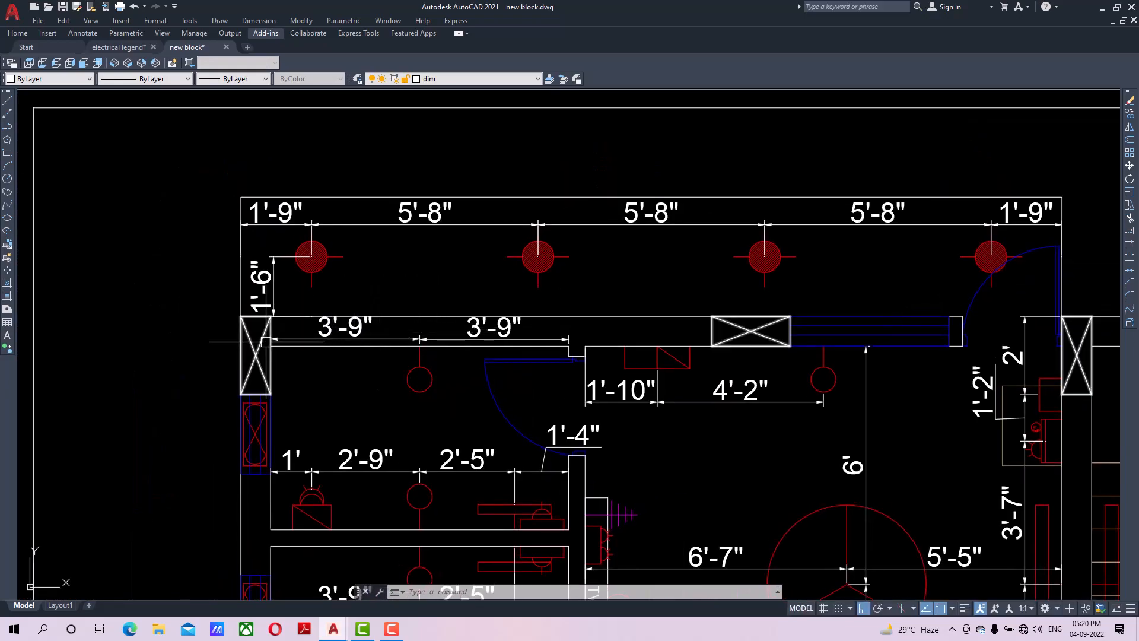
middle_click_drag(413, 372, 380, 377)
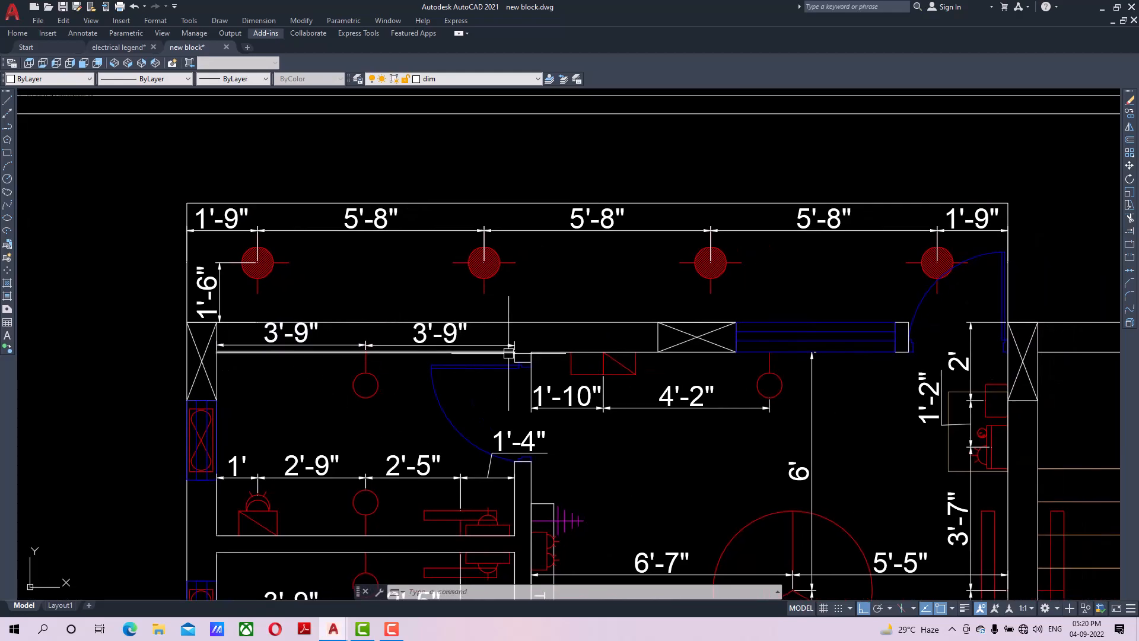
middle_click_drag(377, 298, 378, 367)
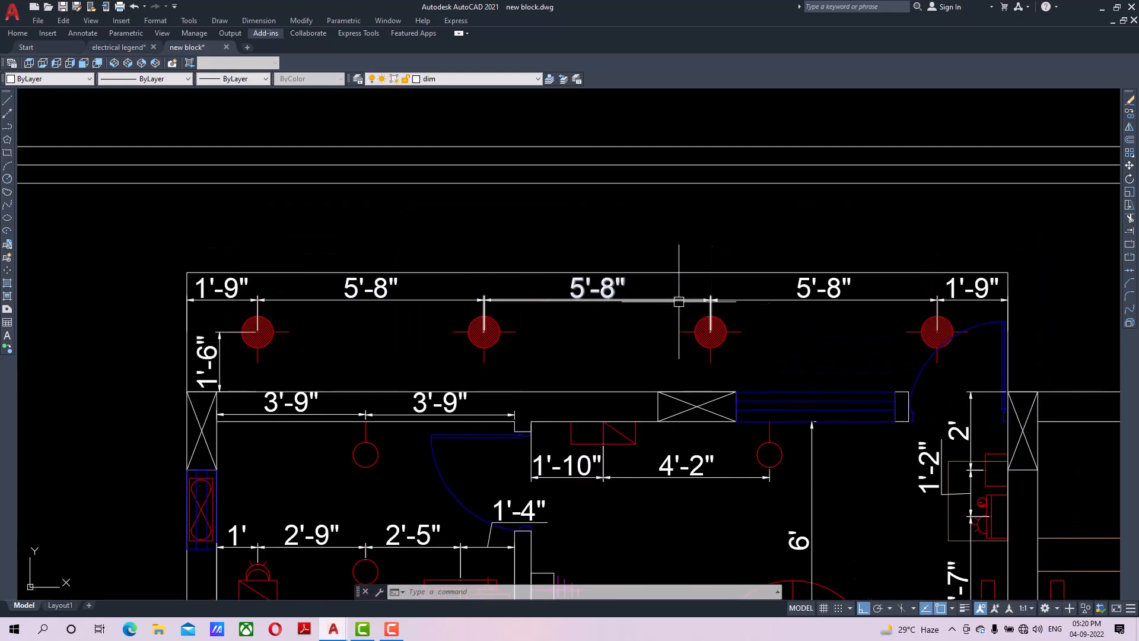
Follow the fixture dimensions through the remaining rooms of the dimension plan, then view both electrical sheets together.
scroll(772, 305, "down", 2)
middle_click_drag(766, 342, 585, 228)
middle_click_drag(637, 368, 567, 257)
mouse_move(600, 383)
middle_mouse_down()
mouse_move(487, 294)
mouse_move(486, 308)
middle_mouse_up()
middle_click_drag(591, 399, 460, 334)
mouse_move(695, 365)
middle_mouse_down()
mouse_move(665, 353)
mouse_move(460, 350)
middle_mouse_up()
middle_click_drag(603, 430, 544, 316)
middle_click_drag(509, 402, 559, 331)
scroll(558, 332, "down", 4)
middle_click_drag(501, 377, 589, 331)
scroll(590, 331, "down", 6)
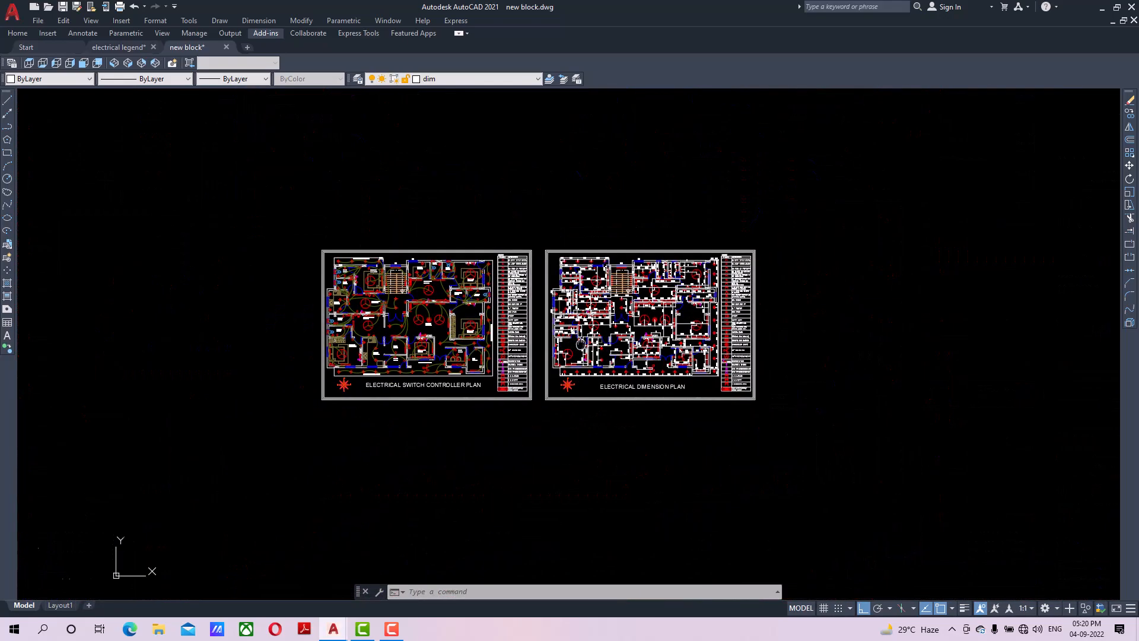
Examine the electrical dimension plan, including the fan and chandelier spacing in the central hall.
scroll(412, 318, "up", 6)
scroll(524, 292, "down", 3)
middle_click_drag(1063, 303, 623, 338)
scroll(621, 326, "up", 3)
scroll(621, 327, "down", 4)
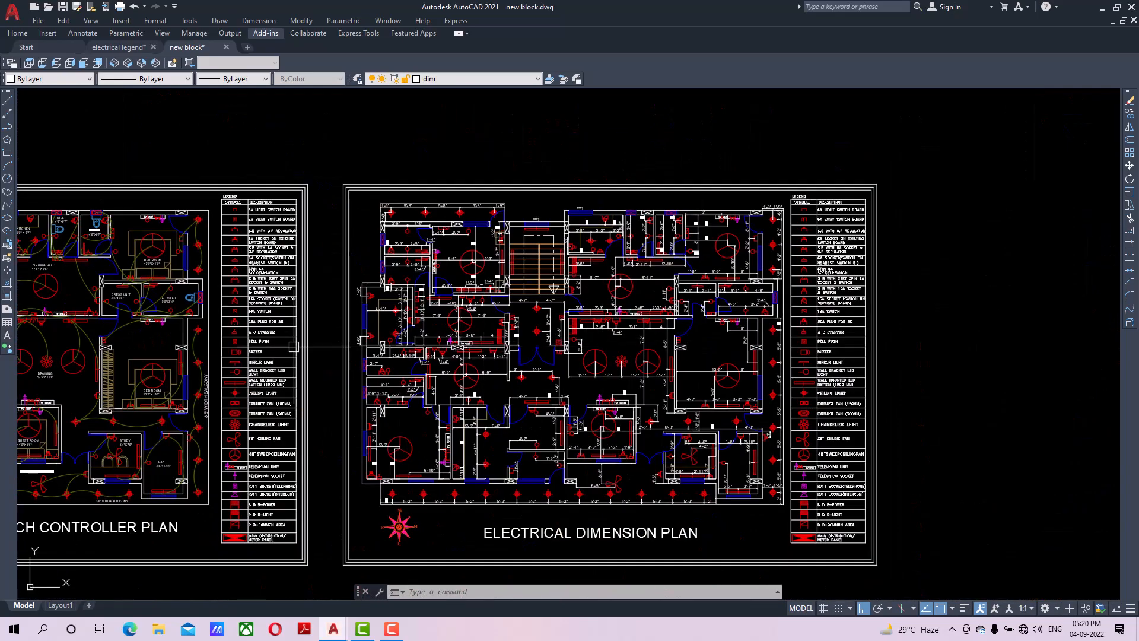
scroll(615, 364, "up", 6)
middle_click_drag(569, 366, 675, 365)
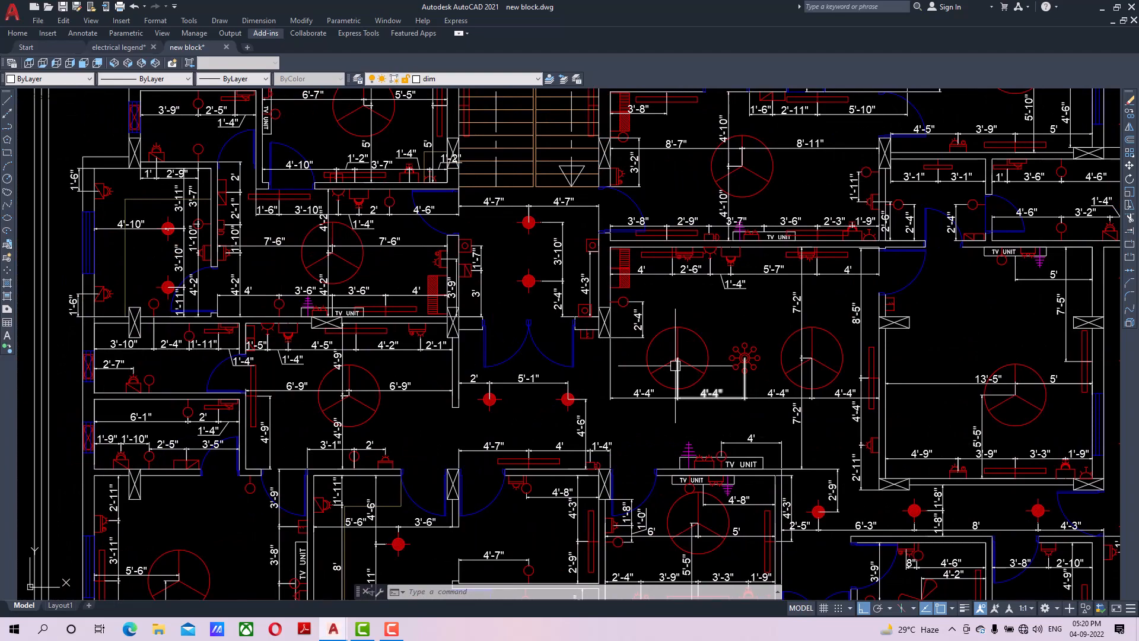
scroll(675, 365, "down", 2)
Set the plot window to the outer border of the electrical dimension plan and preview the plot.
key("ctrl+p")
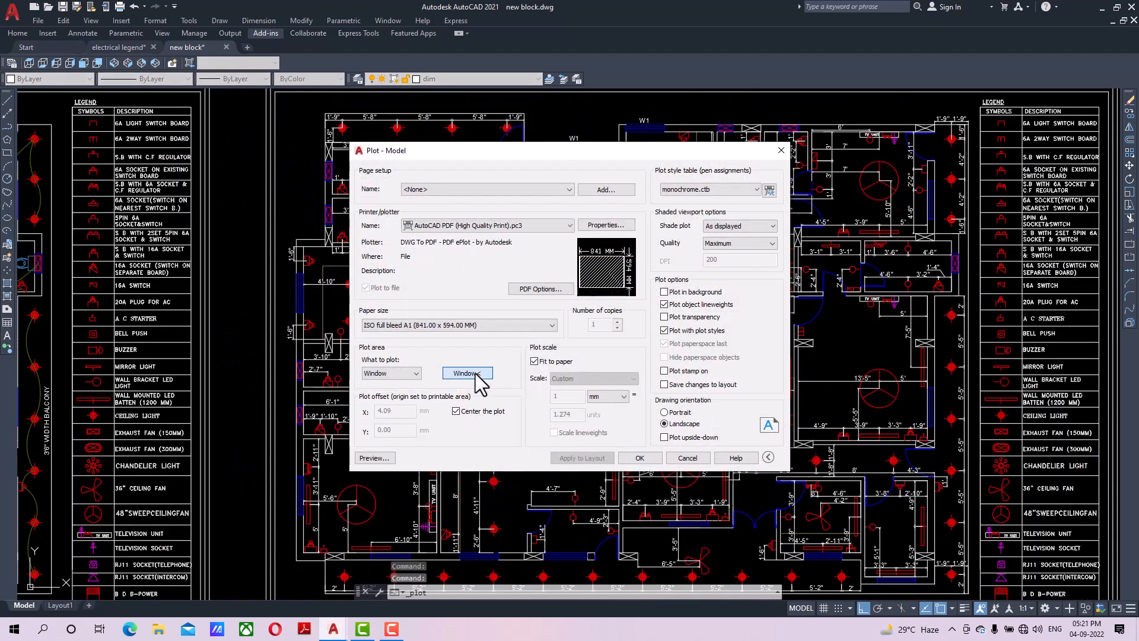
left_click(475, 374)
left_click(299, 191)
scroll(411, 312, "down", 2)
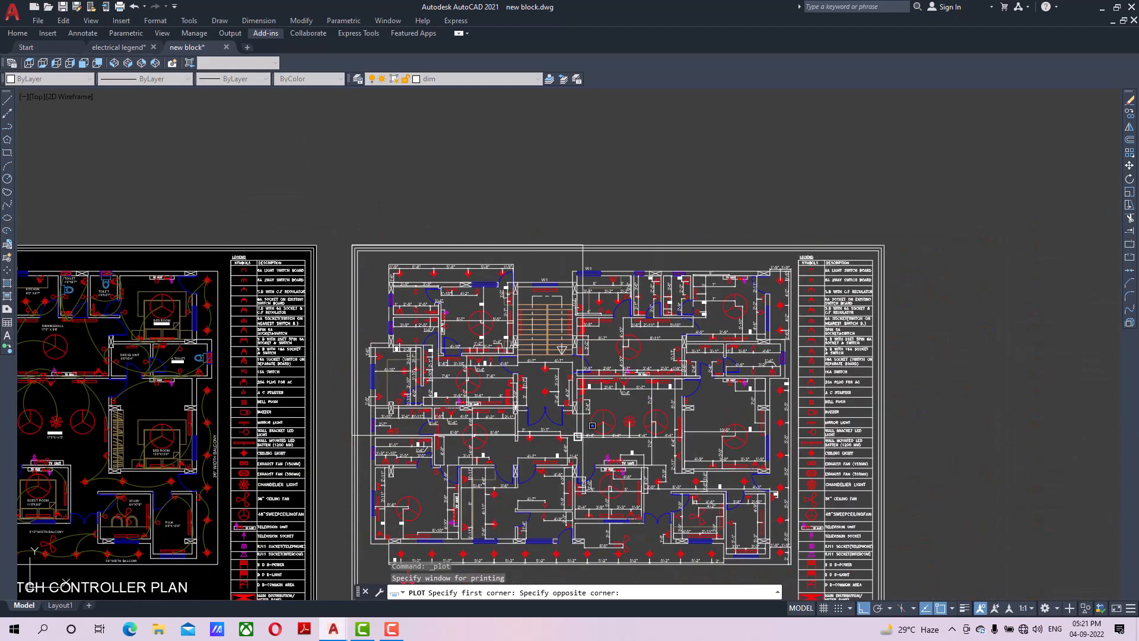
scroll(814, 439, "up", 4)
left_click(814, 439)
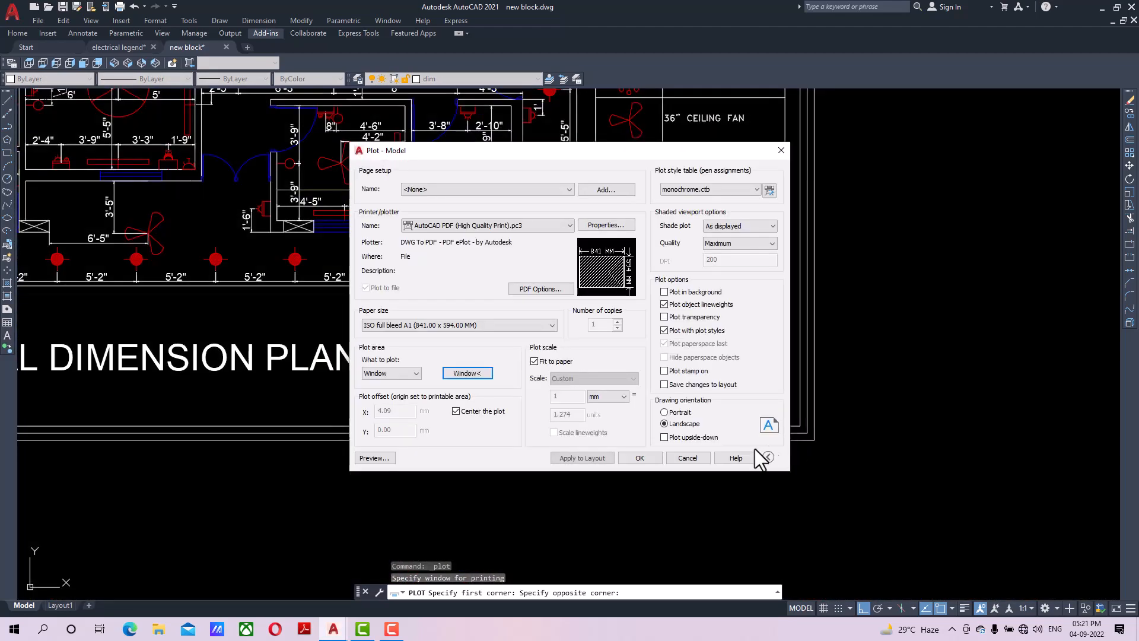
left_click(388, 458)
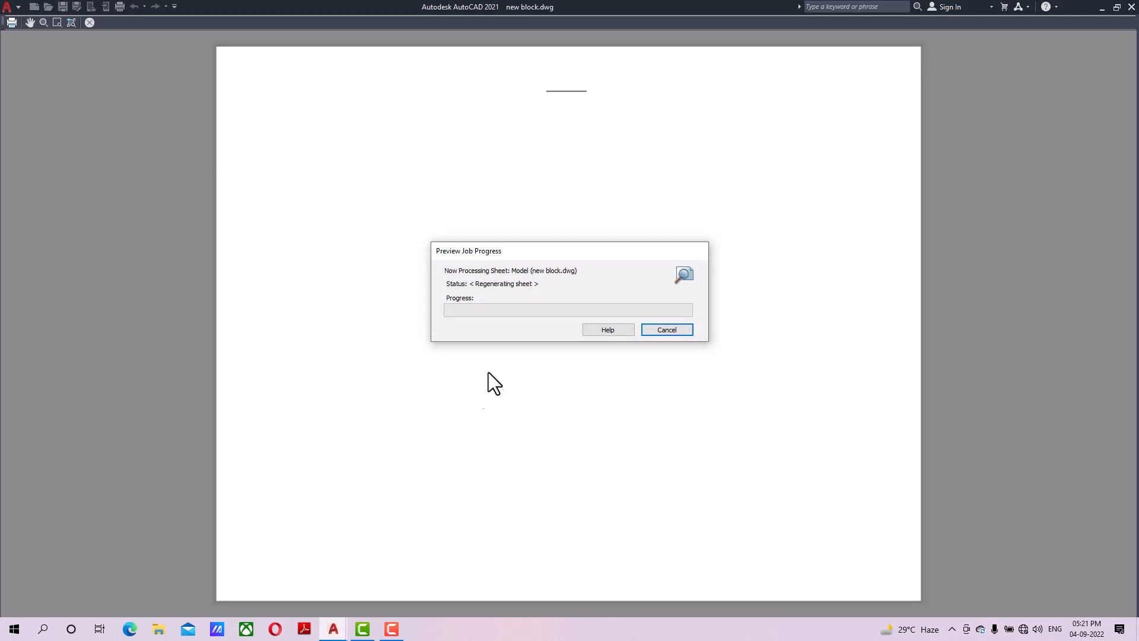
Examine the fixture dimensions along the upper balcony, bedrooms and toilets in the plot preview, together with the adjoining legend.
scroll(639, 470, "up", 5)
scroll(639, 470, "down", 6)
scroll(385, 355, "up", 5)
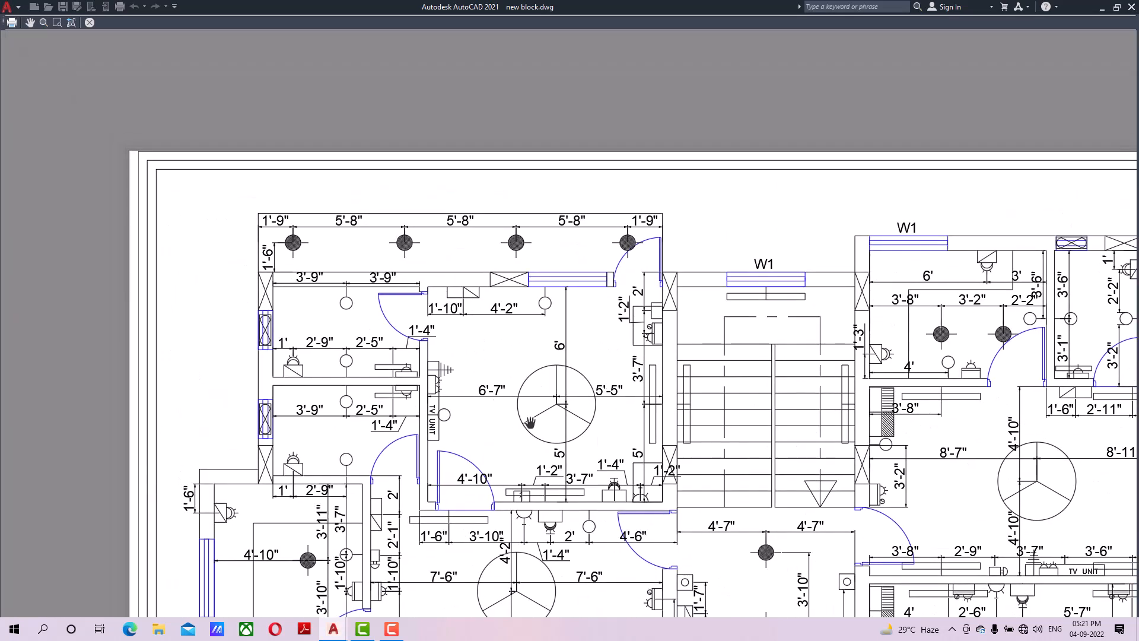
scroll(386, 355, "down", 6)
scroll(700, 270, "up", 5)
left_click_drag(545, 245, 626, 352)
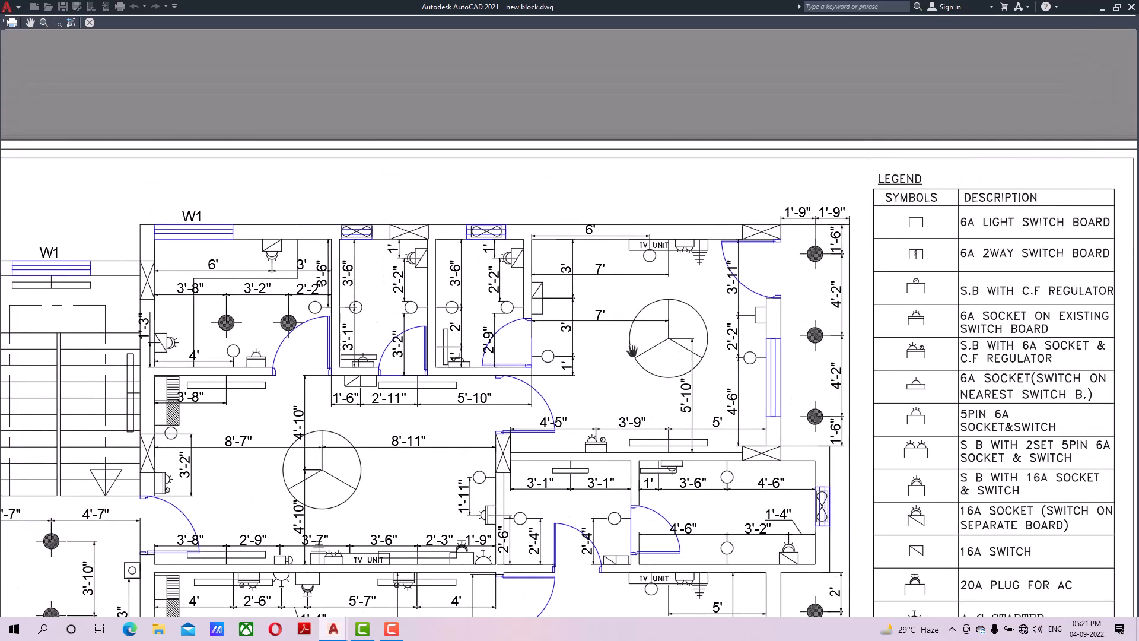
left_click_drag(632, 351, 662, 338)
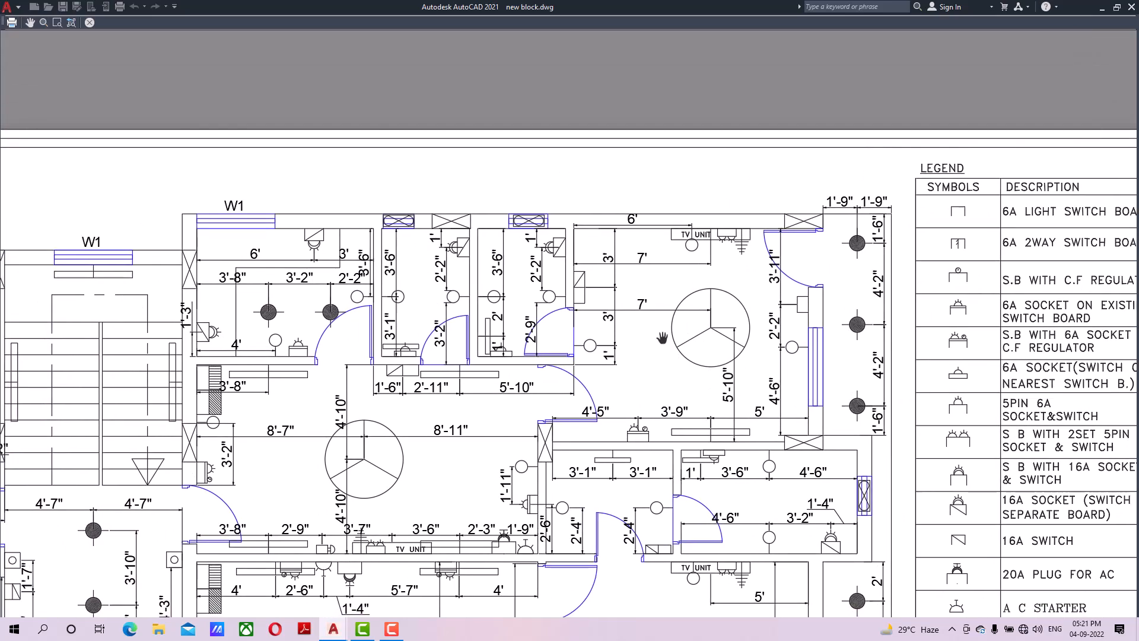
scroll(632, 350, "down", 8)
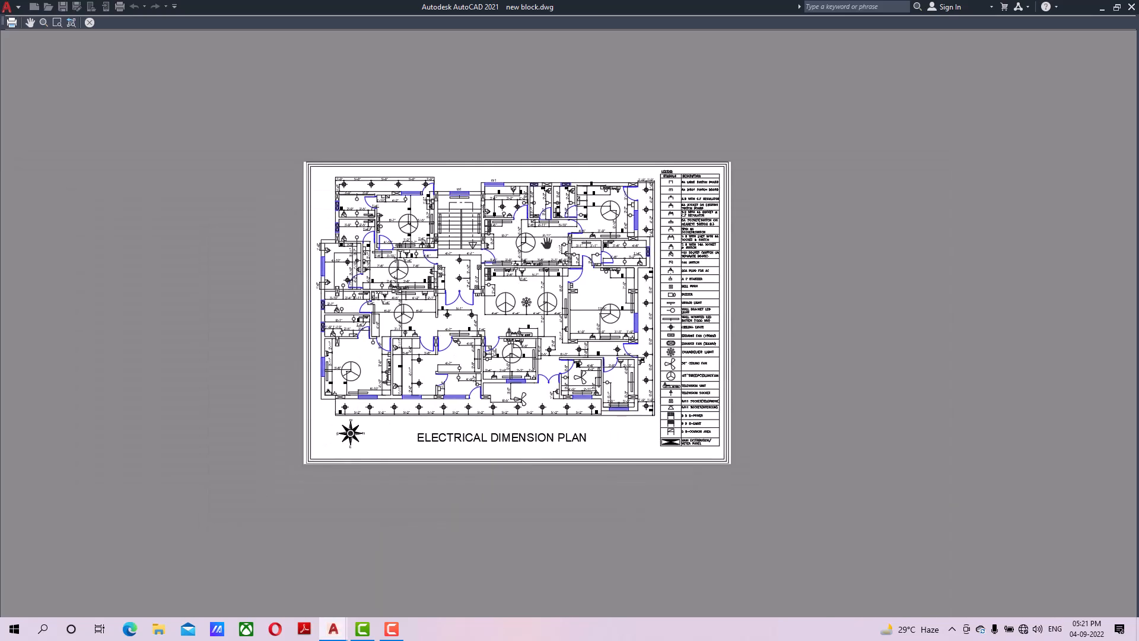
Follow the fixture spacing through the bedroom beside the stairs, its toilets and the rooms below it in the preview.
scroll(512, 262, "up", 2)
left_click_drag(512, 262, 581, 222)
scroll(524, 288, "up", 5)
left_click_drag(438, 279, 620, 324)
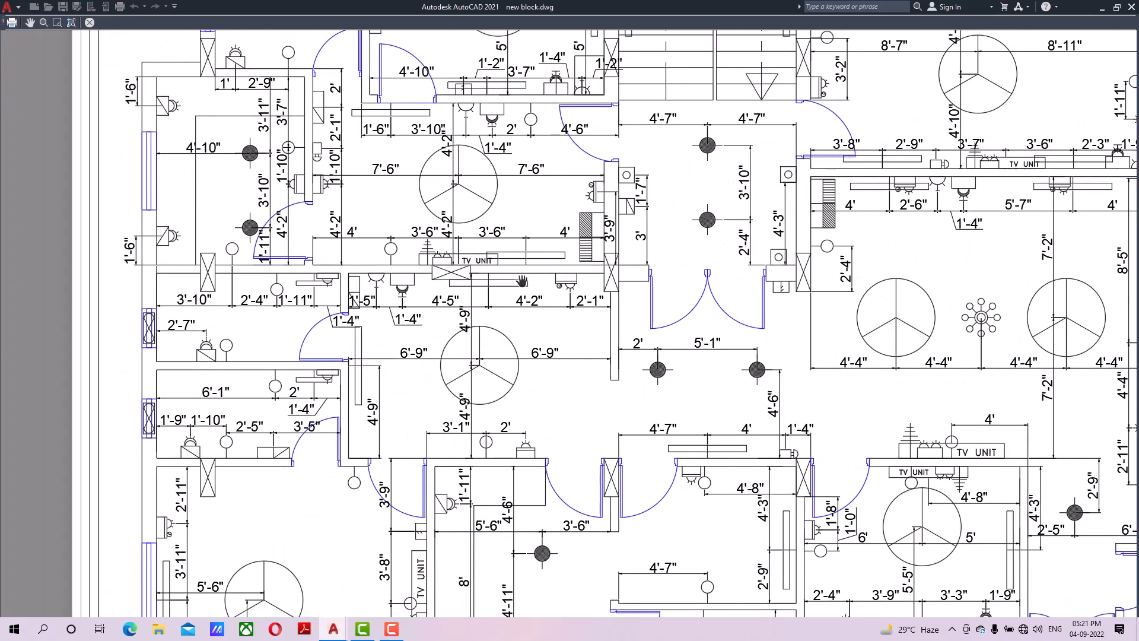
left_click_drag(524, 280, 587, 355)
left_click_drag(509, 262, 557, 354)
left_click_drag(568, 243, 570, 384)
mouse_move(532, 252)
left_mouse_down()
mouse_move(537, 303)
mouse_move(540, 256)
left_mouse_up()
scroll(536, 302, "up", 2)
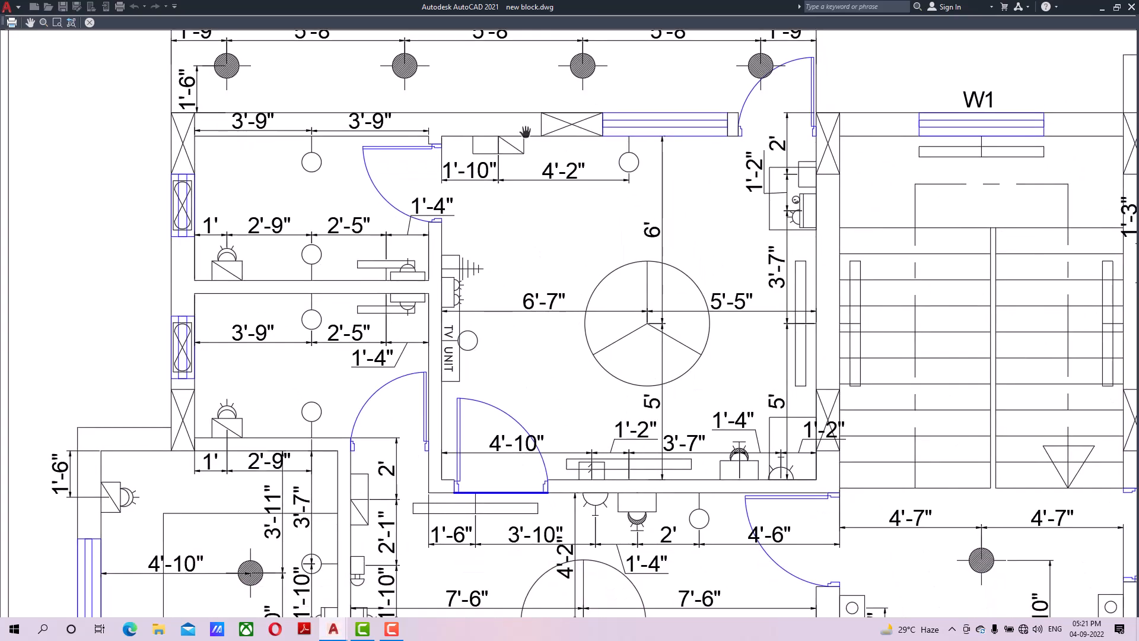
left_click_drag(498, 368, 488, 202)
left_click_drag(578, 424, 559, 264)
left_click_drag(511, 351, 526, 237)
left_click_drag(528, 415, 533, 225)
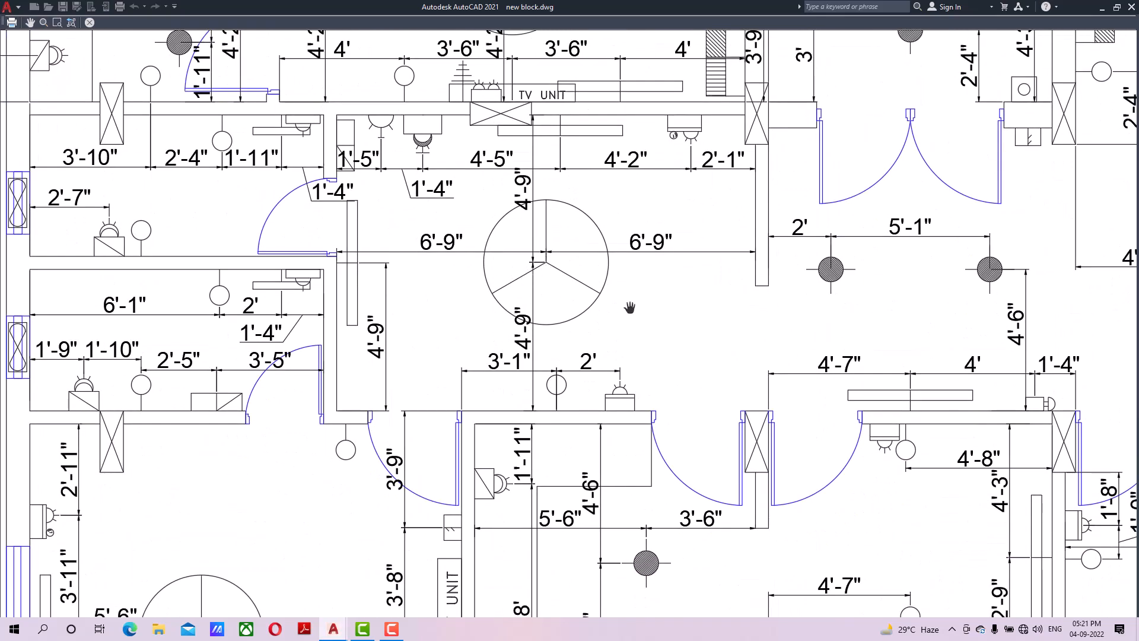
Examine how the two ceiling fans and the chandelier are spaced across the hall in the plot preview.
scroll(629, 307, "down", 5)
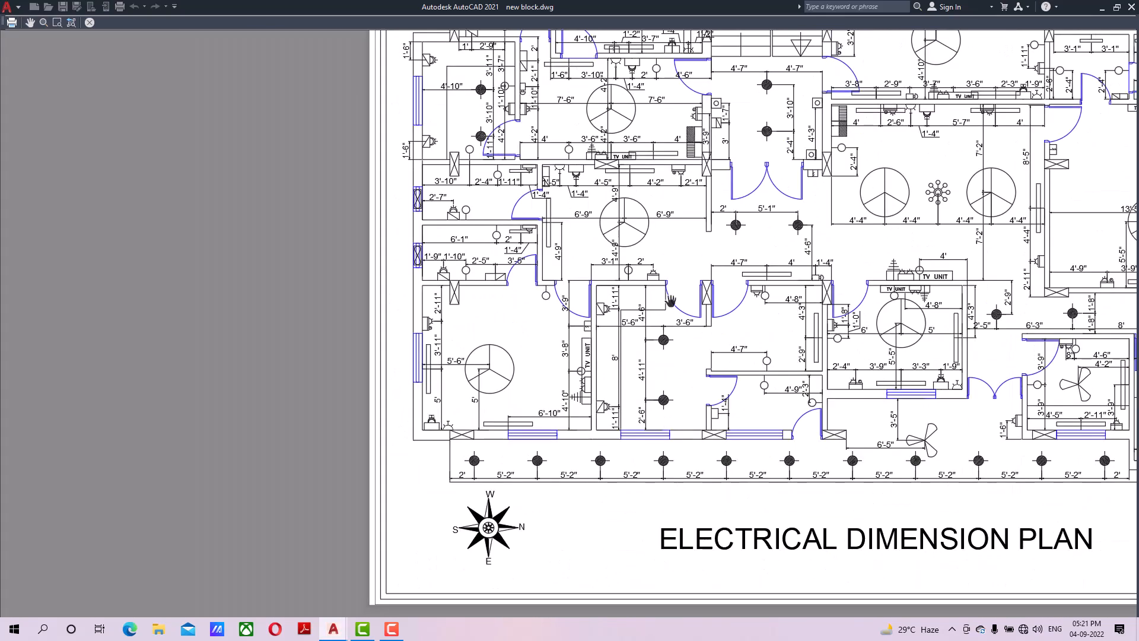
left_click_drag(739, 365, 516, 379)
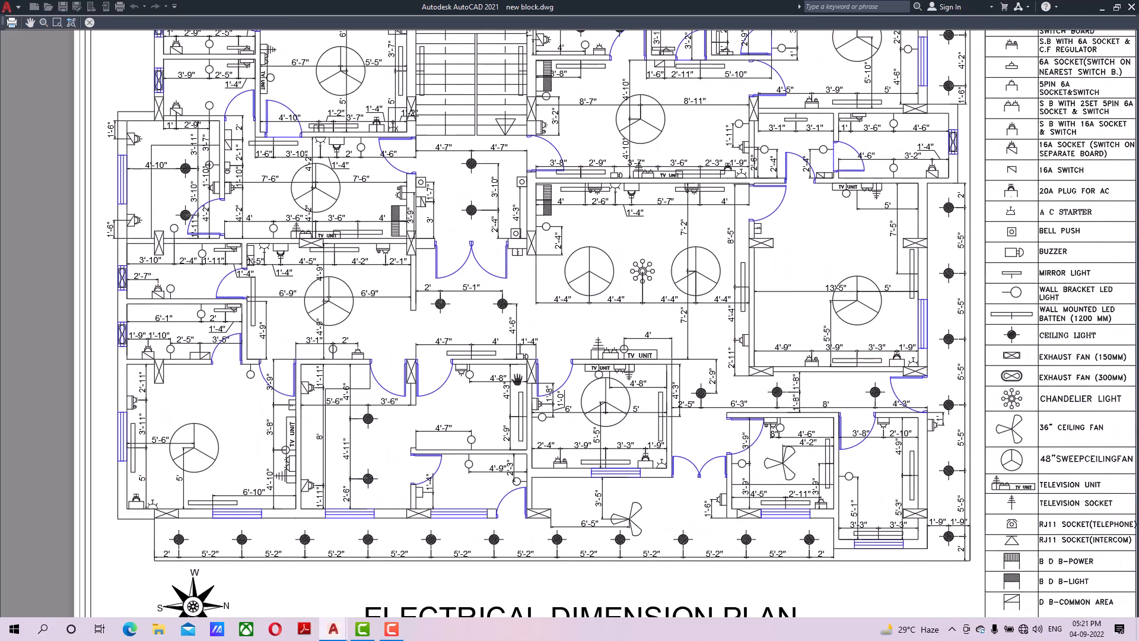
scroll(592, 257, "up", 2)
left_click_drag(591, 256, 581, 295)
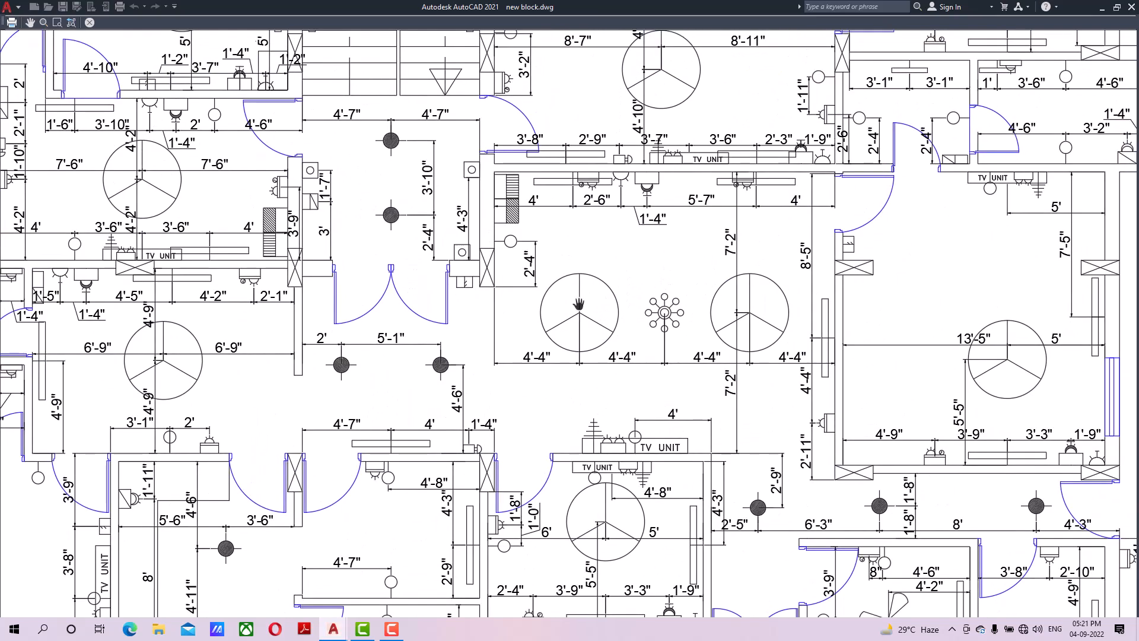
scroll(582, 295, "up", 3)
scroll(336, 257, "down", 2)
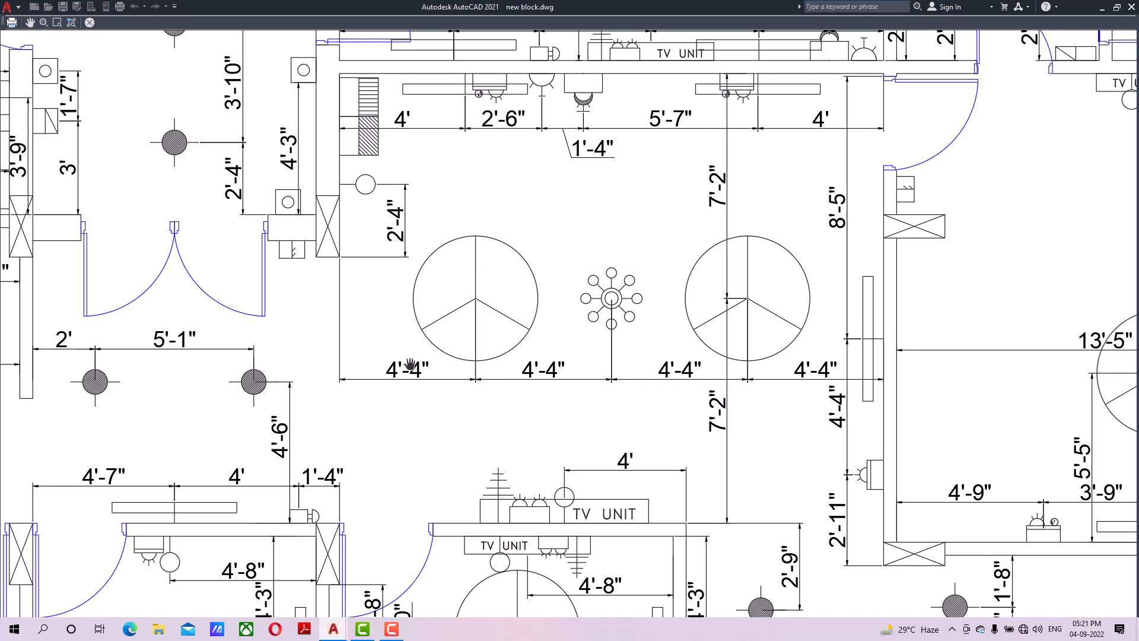
left_click_drag(472, 370, 480, 361)
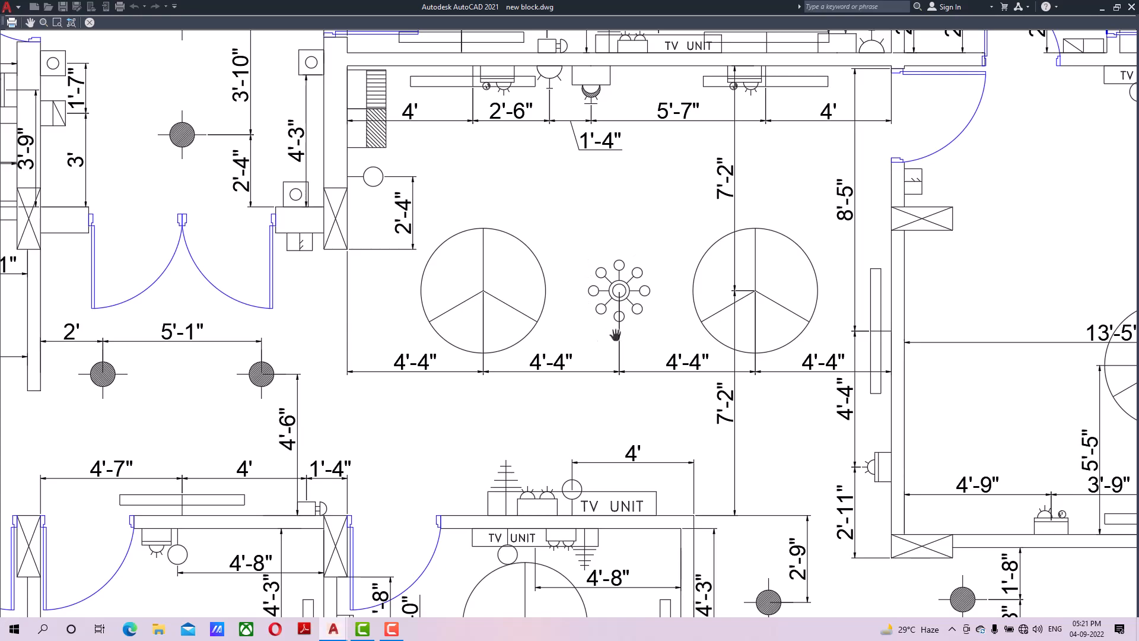
Check the chandelier symbol in the legend, then review the hall's fan and chandelier dimensions again.
scroll(616, 335, "down", 5)
scroll(758, 370, "up", 5)
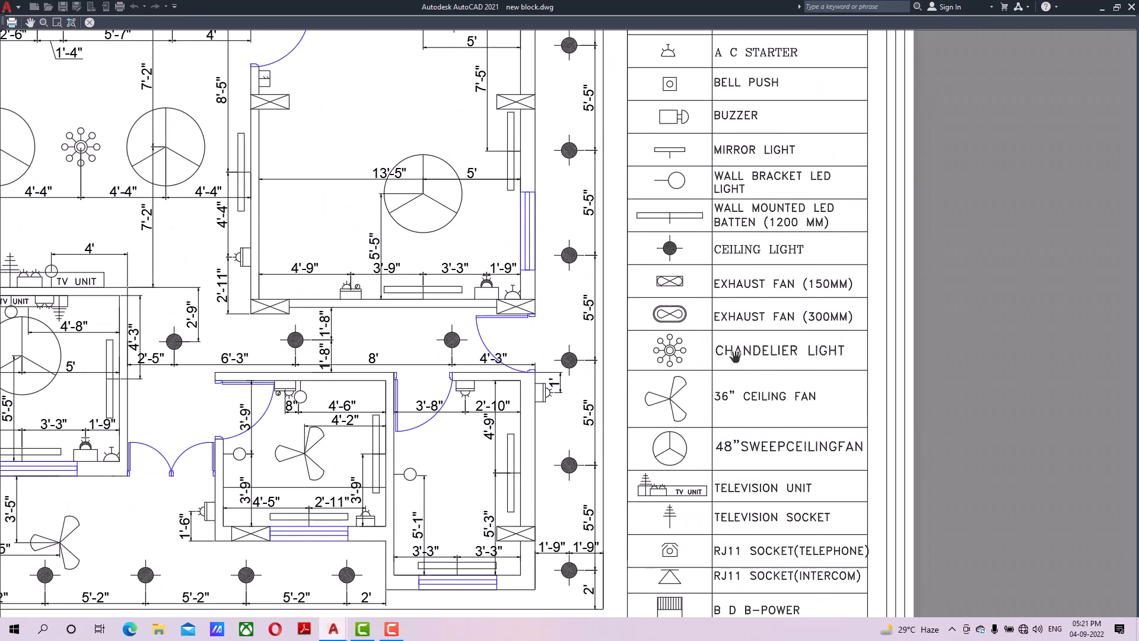
scroll(734, 356, "up", 4)
scroll(717, 365, "down", 5)
scroll(582, 337, "up", 5)
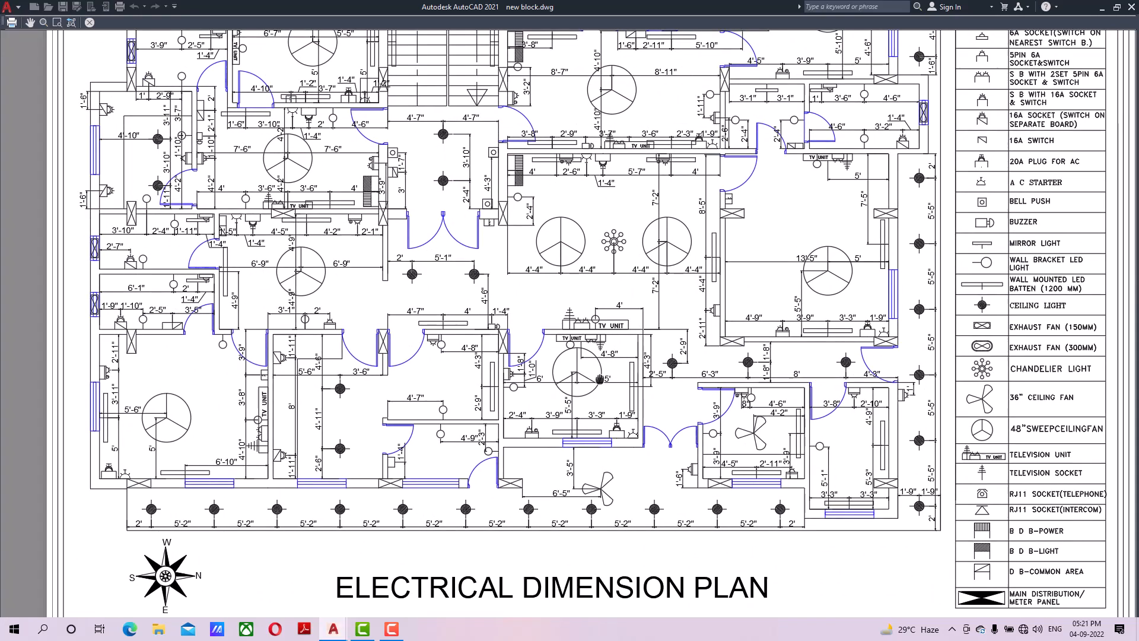
mouse_move(582, 337)
middle_mouse_down()
mouse_move(553, 370)
mouse_move(532, 373)
middle_mouse_up()
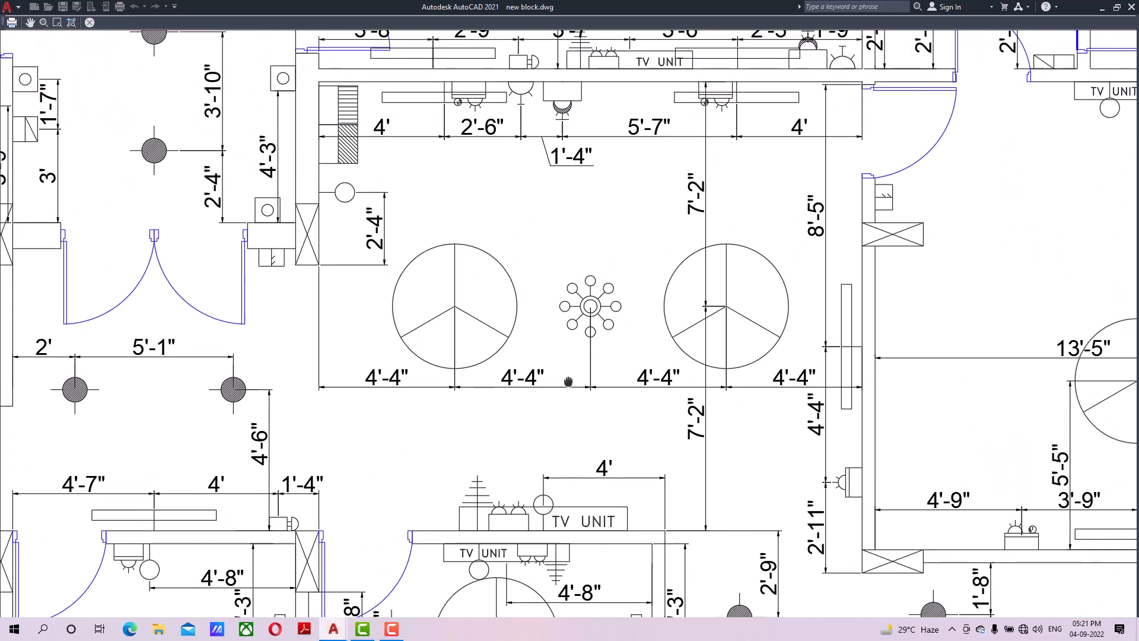
middle_click_drag(663, 377, 654, 381)
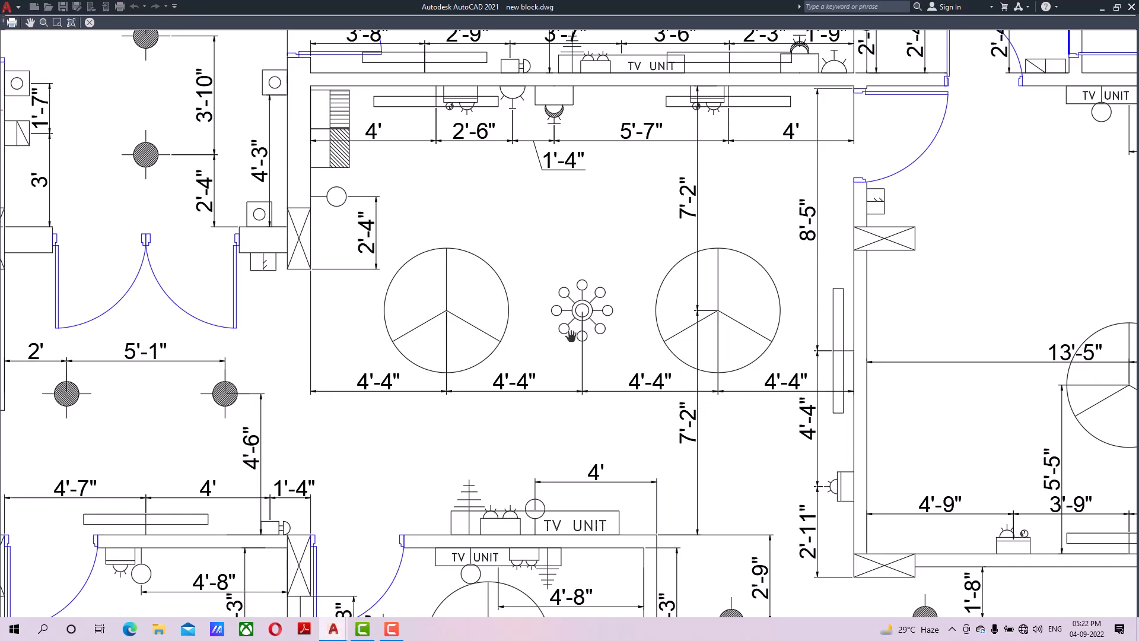
Examine the ceiling light spacing in the room with the L-shaped counter, relative to its walls and between the lights.
scroll(693, 195, "down", 2)
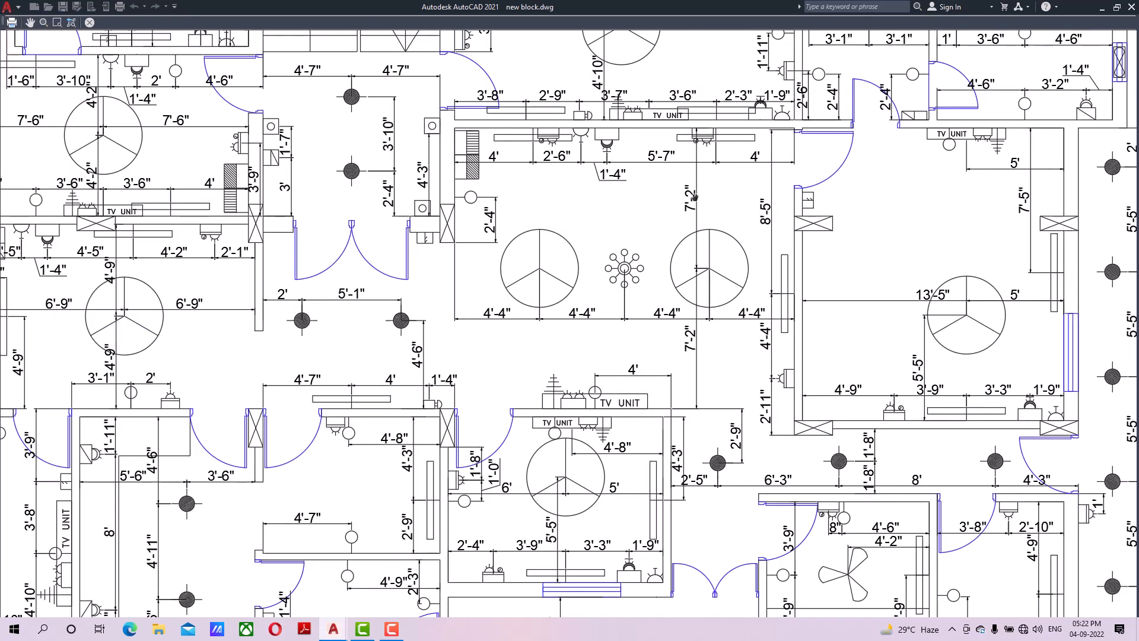
left_click_drag(659, 370, 693, 368)
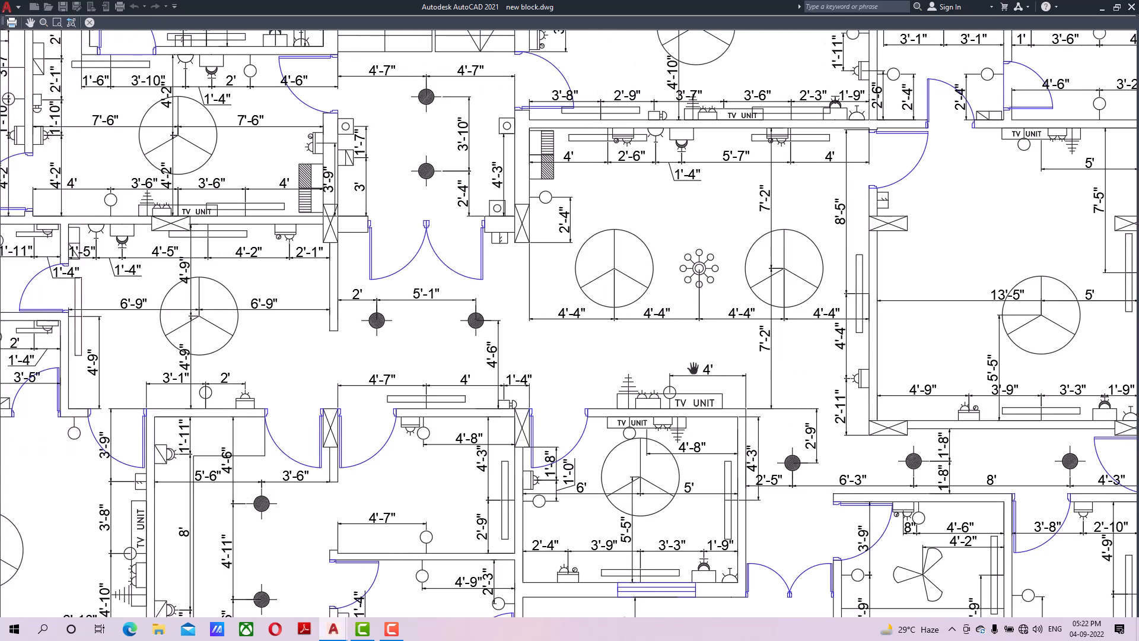
scroll(700, 367, "down", 2)
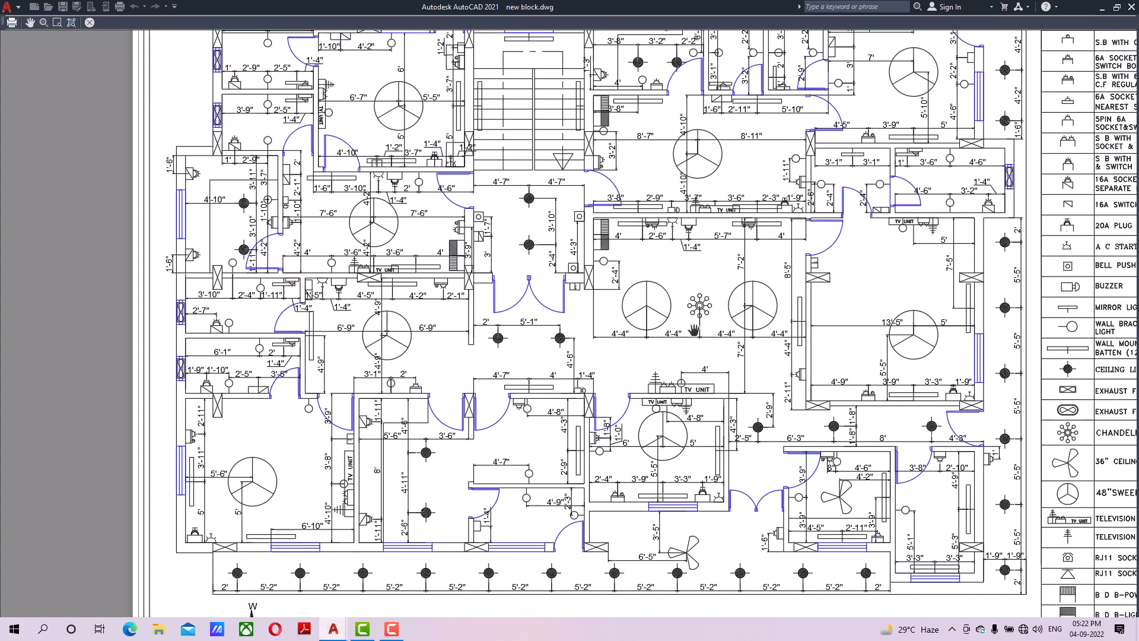
left_click_drag(652, 400, 691, 377)
left_click_drag(579, 468, 662, 410)
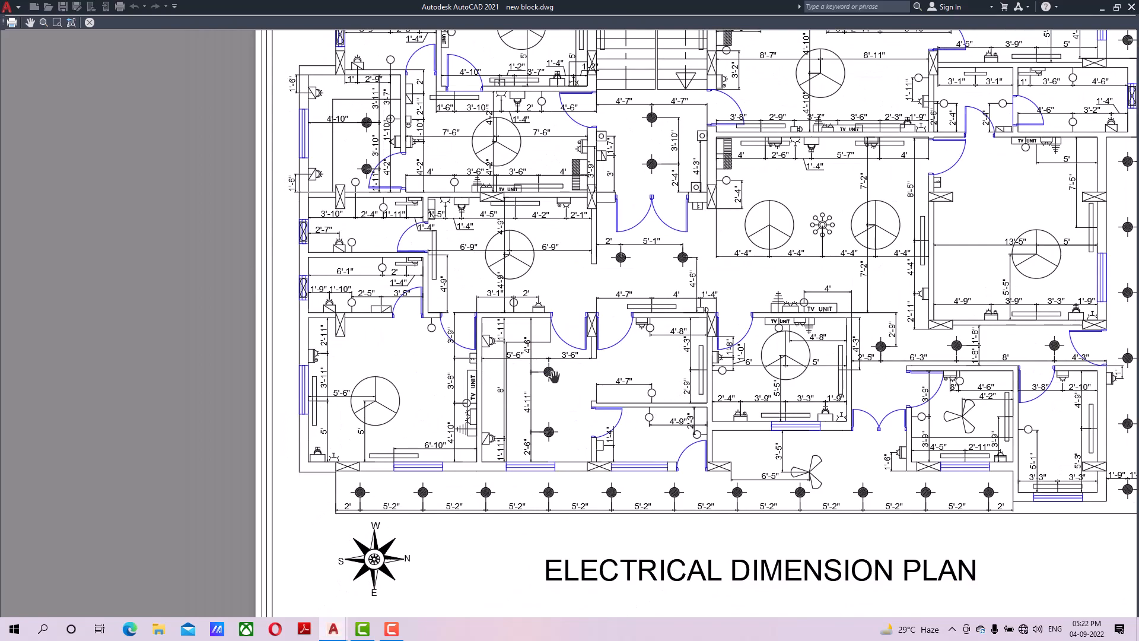
scroll(551, 374, "up", 6)
scroll(561, 381, "down", 8)
scroll(562, 382, "up", 6)
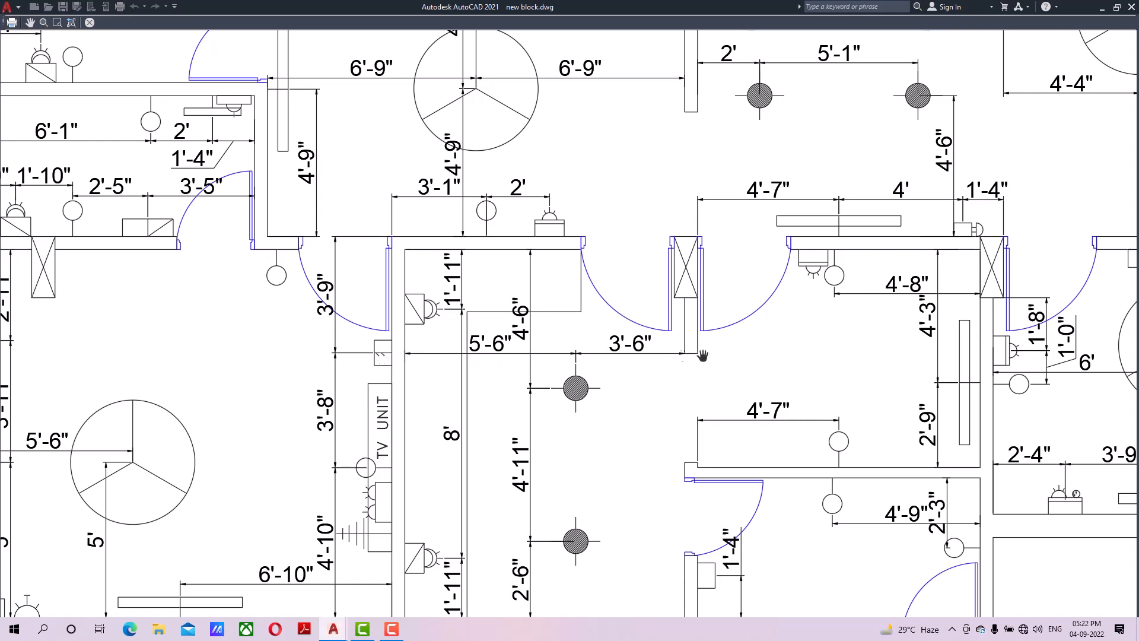
left_click_drag(632, 353, 642, 350)
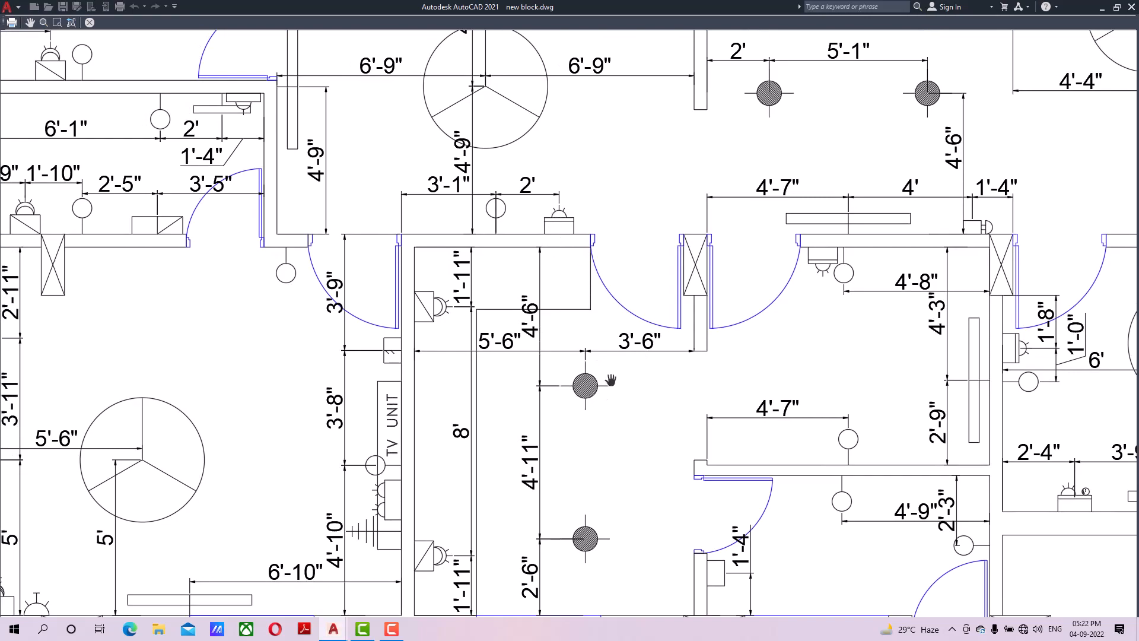
scroll(601, 399, "down", 4)
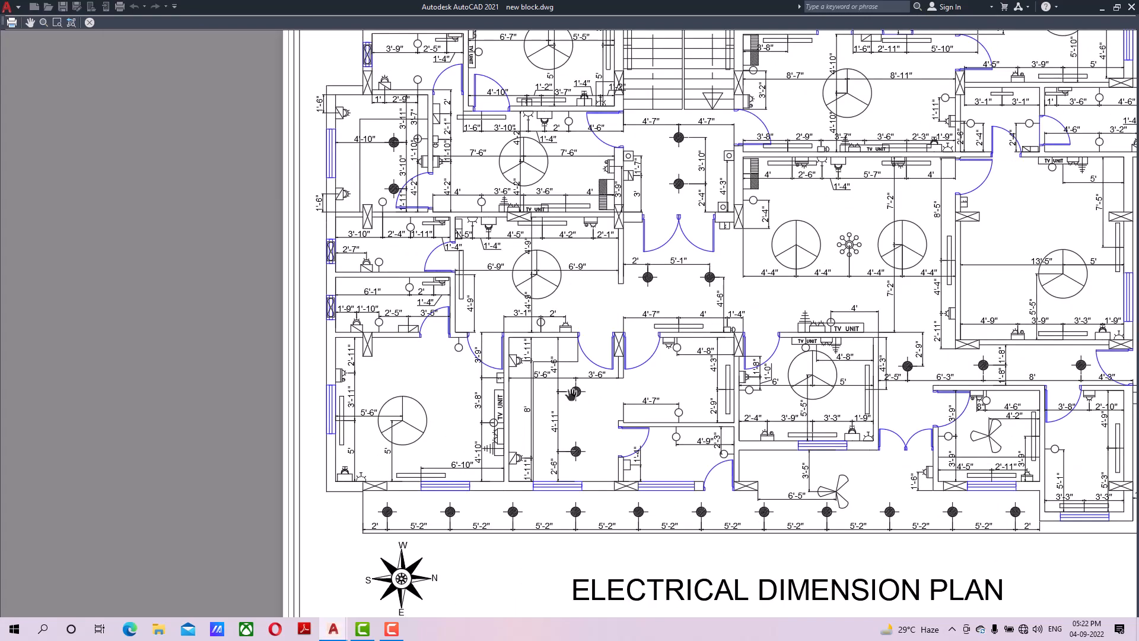
Examine the ceiling fan's distances from the walls in the bedroom beside the stairs.
mouse_move(555, 291)
left_mouse_down()
mouse_move(558, 325)
mouse_move(537, 390)
left_mouse_up()
left_click_drag(549, 154, 537, 230)
scroll(536, 230, "up", 6)
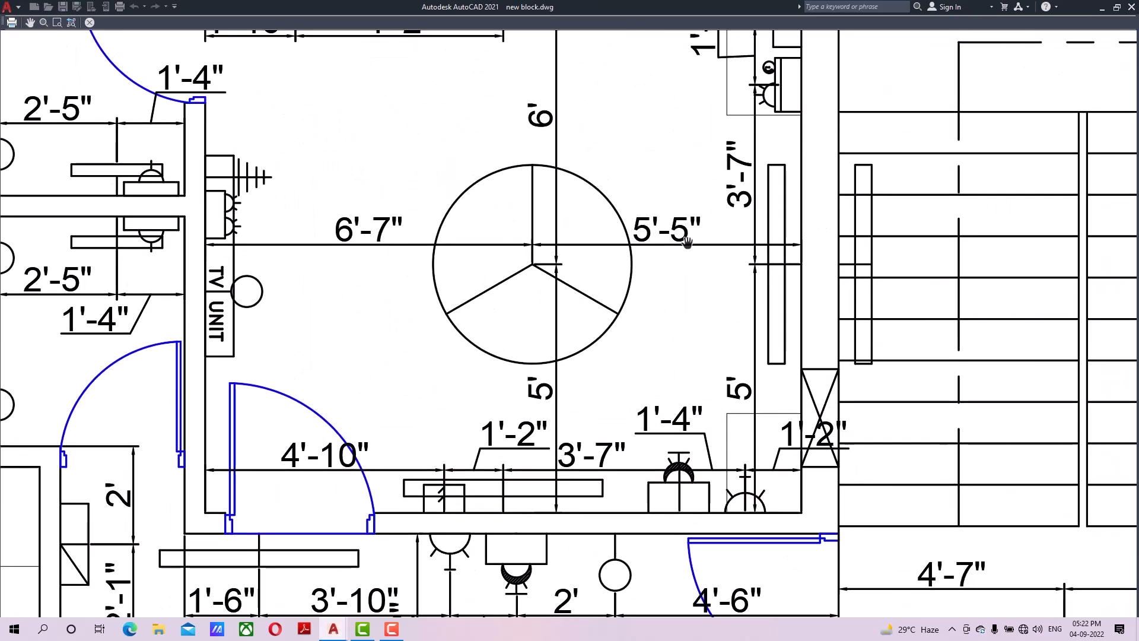
scroll(382, 257, "down", 2)
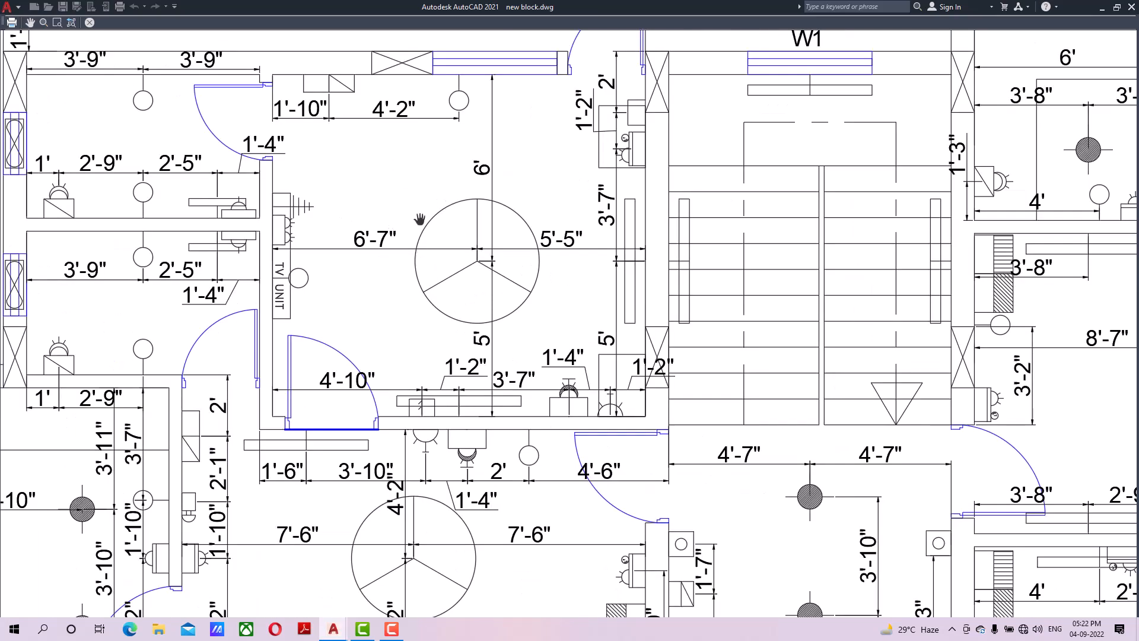
Examine the ceiling fan and ceiling light dimensions around the double-door entrance and the lower balcony.
scroll(518, 309, "down", 6)
left_click_drag(656, 367, 593, 247)
scroll(598, 270, "up", 2)
left_click_drag(724, 433, 595, 221)
scroll(616, 311, "up", 2)
left_click_drag(722, 301, 544, 346)
left_click_drag(607, 318, 611, 400)
left_click_drag(425, 502, 549, 399)
left_click_drag(351, 461, 532, 377)
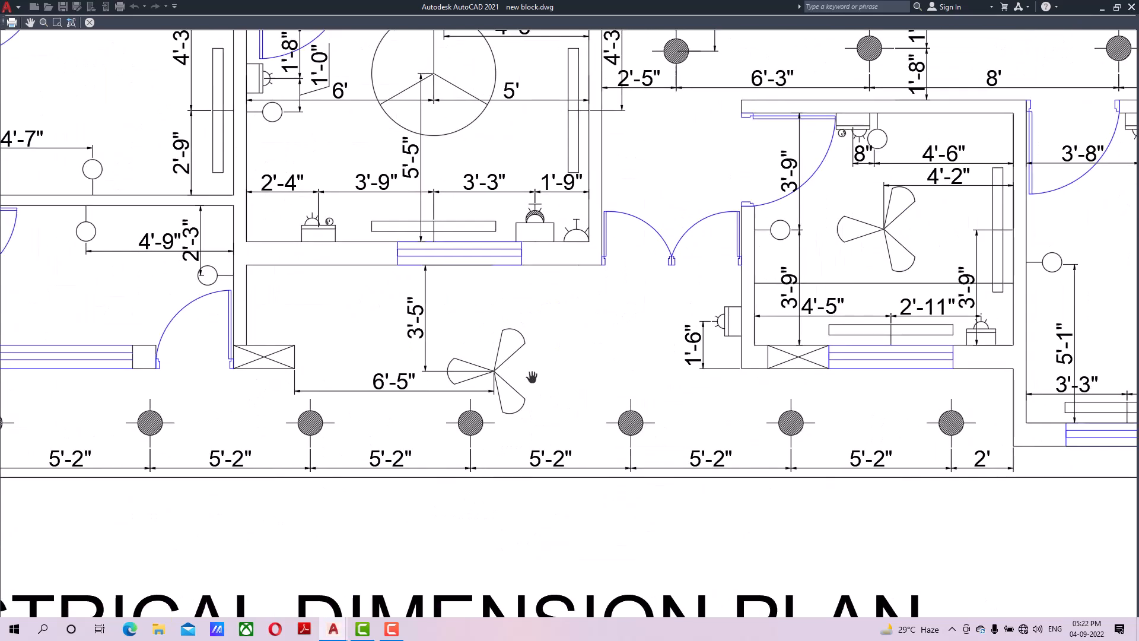
Review the whole dimension plan preview, from the upper rooms and stairs down to the lower balcony and title.
scroll(503, 336, "down", 2)
mouse_move(166, 333)
left_mouse_down()
mouse_move(503, 336)
mouse_move(545, 426)
left_mouse_up()
left_click_drag(683, 201, 656, 369)
scroll(641, 310, "up", 2)
scroll(640, 309, "down", 3)
scroll(652, 302, "up", 3)
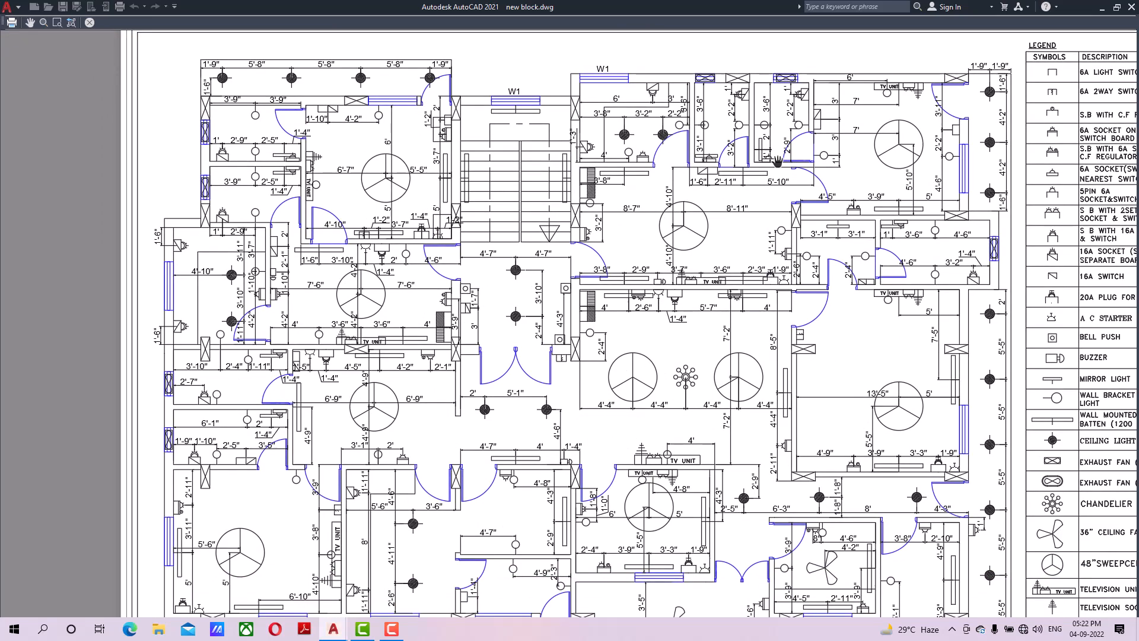
left_click_drag(712, 469, 725, 339)
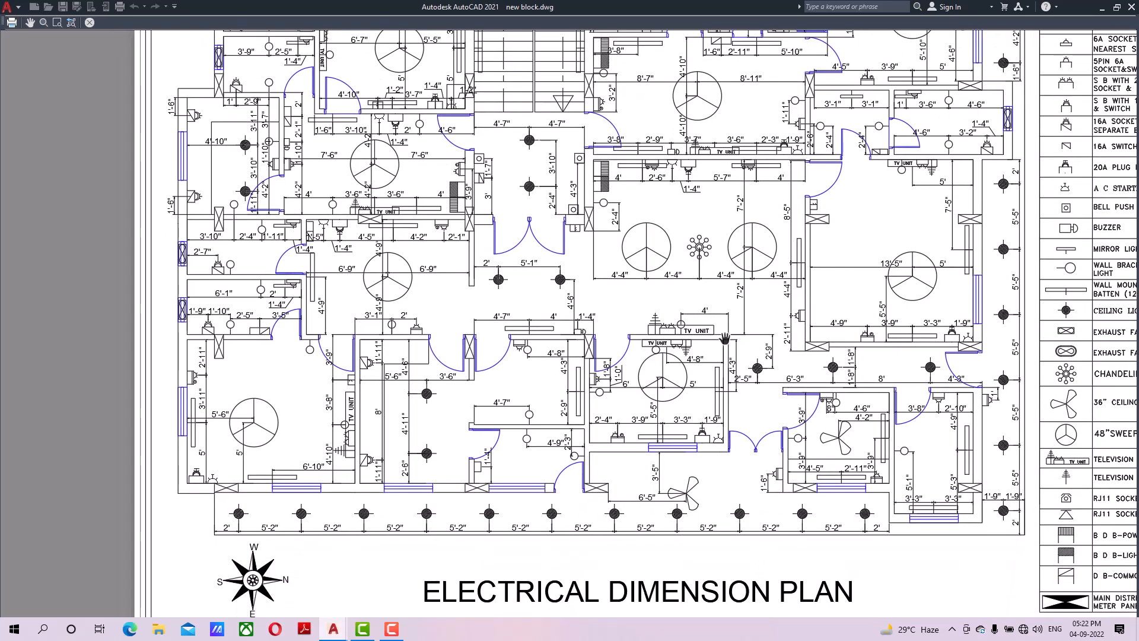
scroll(653, 351, "up", 3)
scroll(653, 352, "down", 3)
middle_click_drag(653, 350, 663, 346)
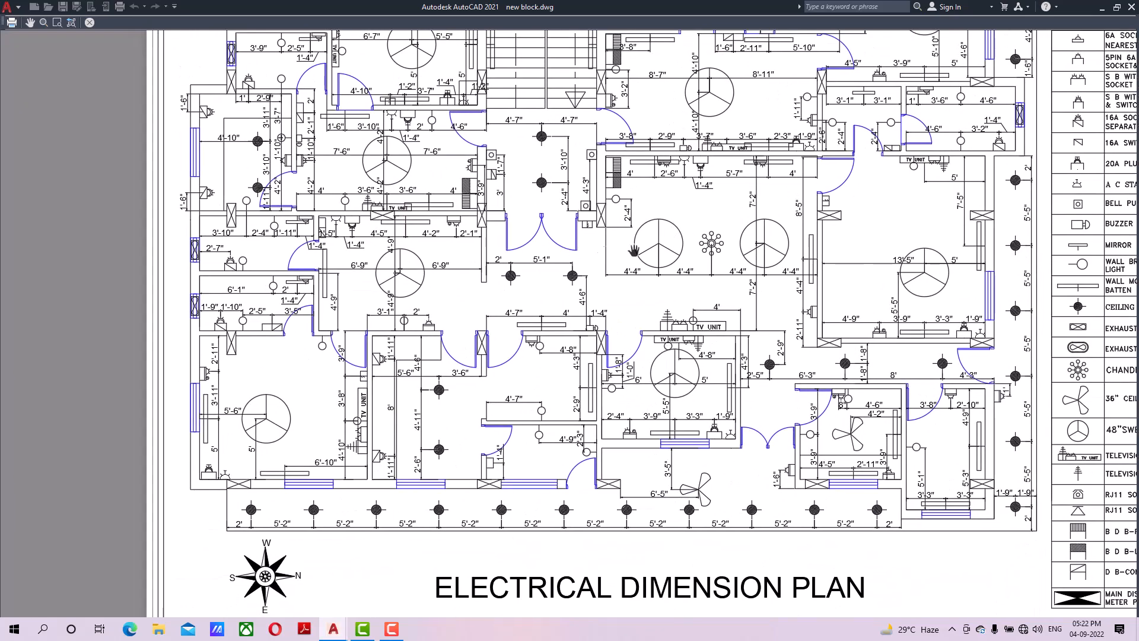
Check the upper rooms and stairs in the dimension plan preview, then close the preview and the Plot dialog without plotting.
middle_click_drag(526, 206, 604, 310)
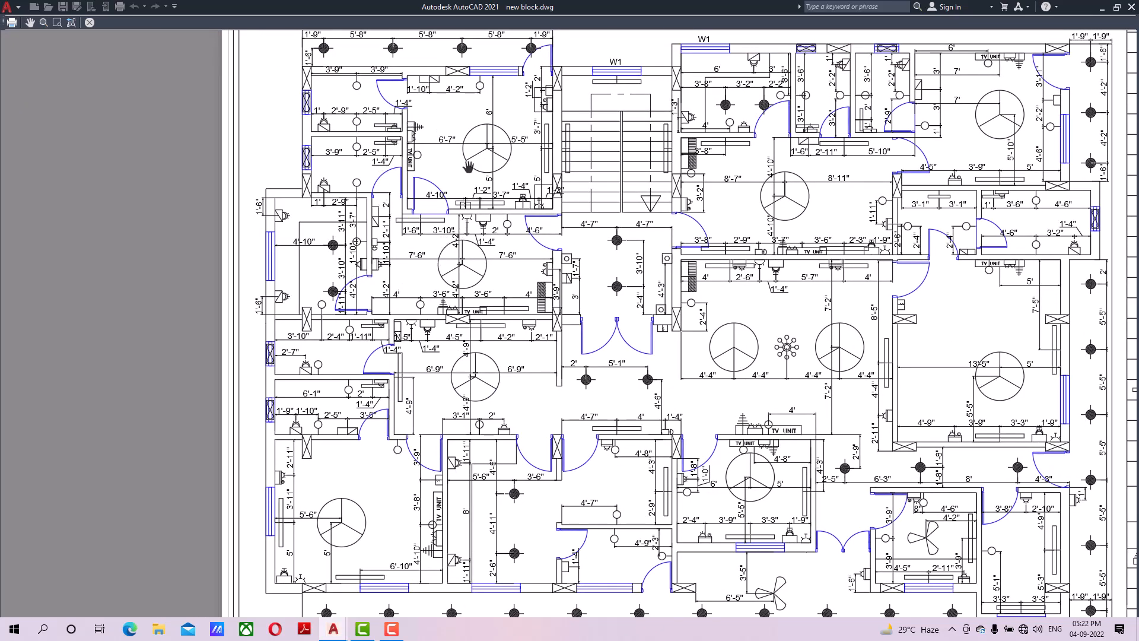
left_click_drag(481, 187, 486, 226)
key("Escape")
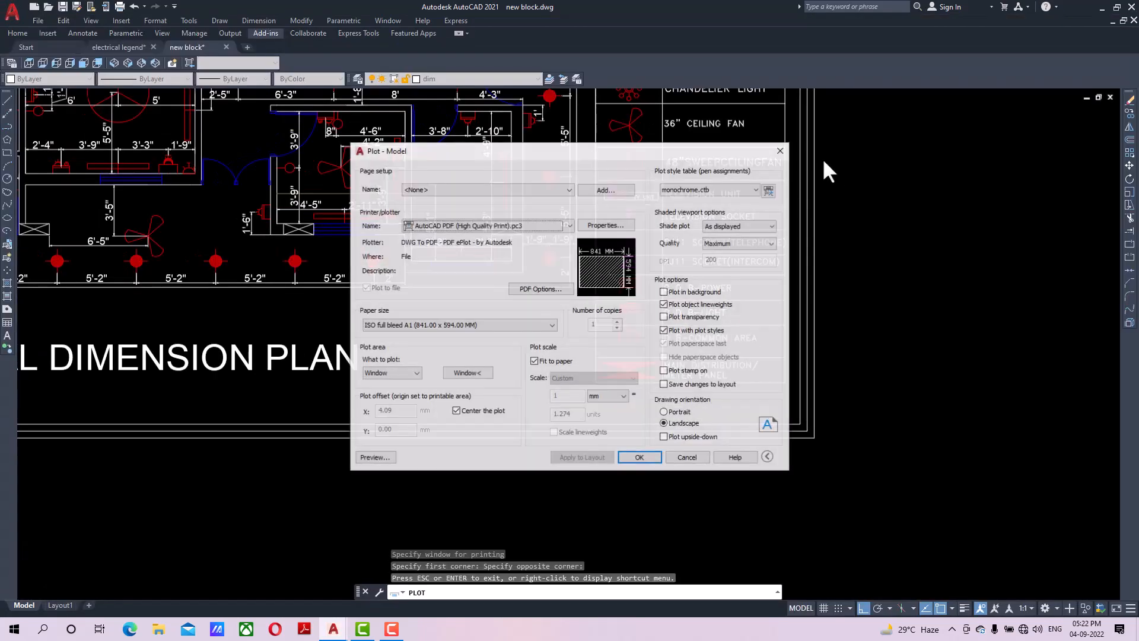
left_click(781, 150)
Review the electrical dimension plan sheet in the drawing, alongside the electrical switch controller plan sheet.
scroll(421, 323, "up", 3)
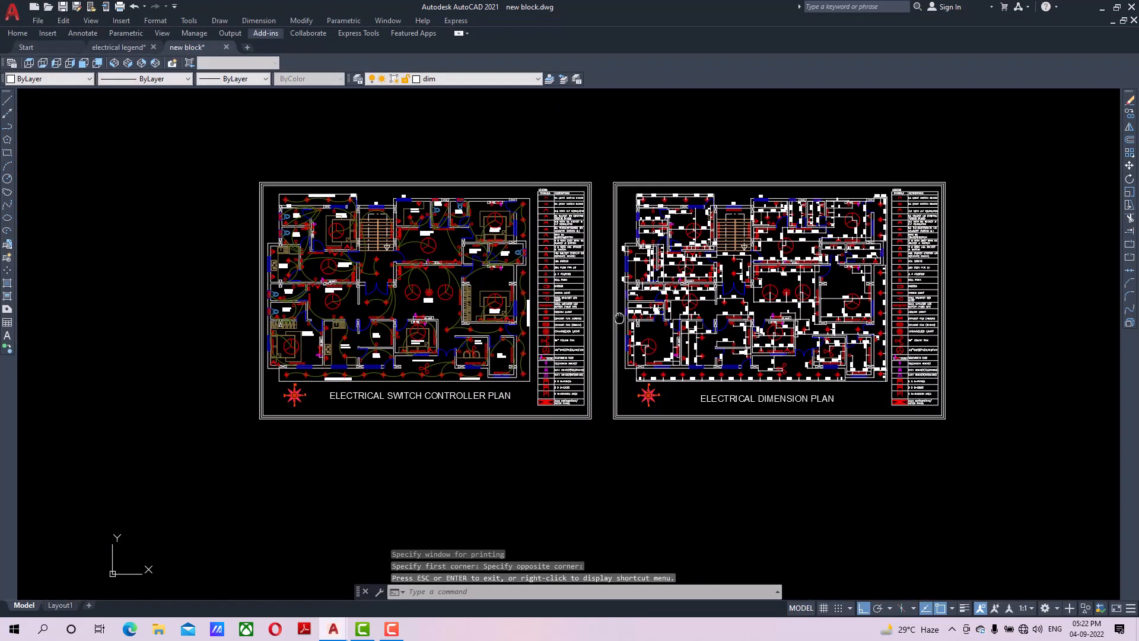
middle_click_drag(772, 285, 476, 285)
middle_click_drag(569, 296, 543, 347)
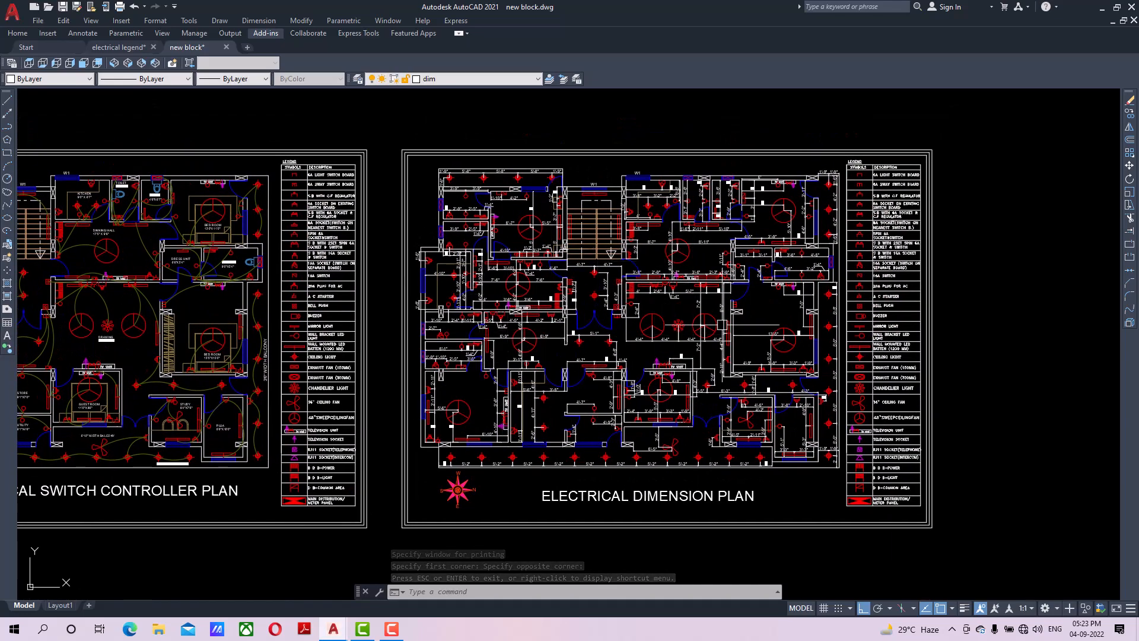
middle_click_drag(611, 381, 694, 362)
scroll(695, 365, "down", 5)
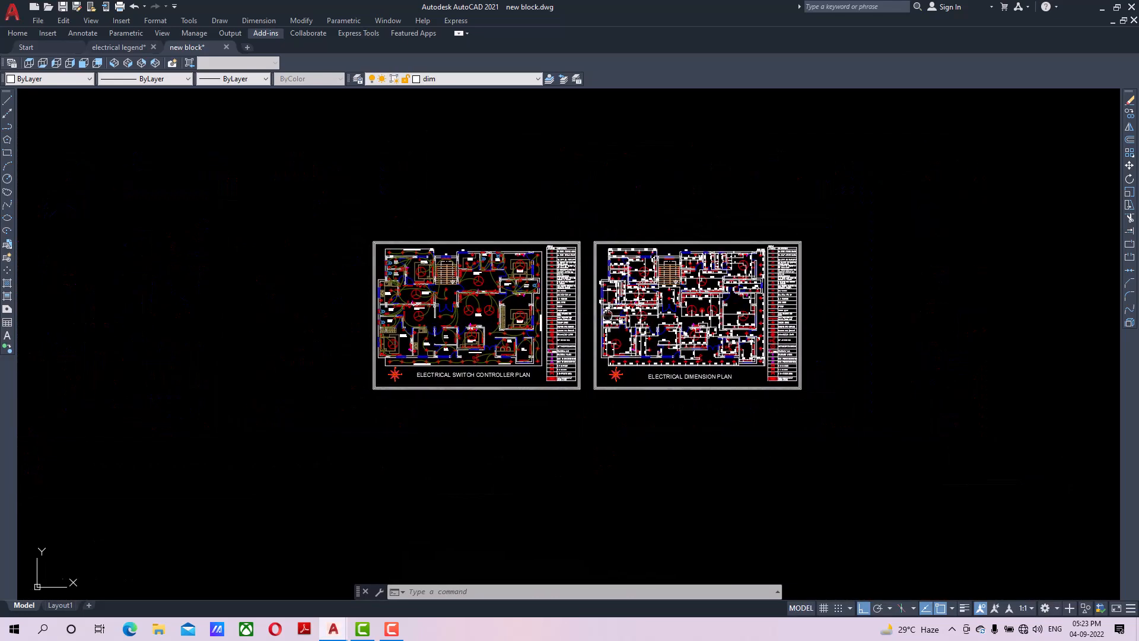
scroll(626, 300, "up", 2)
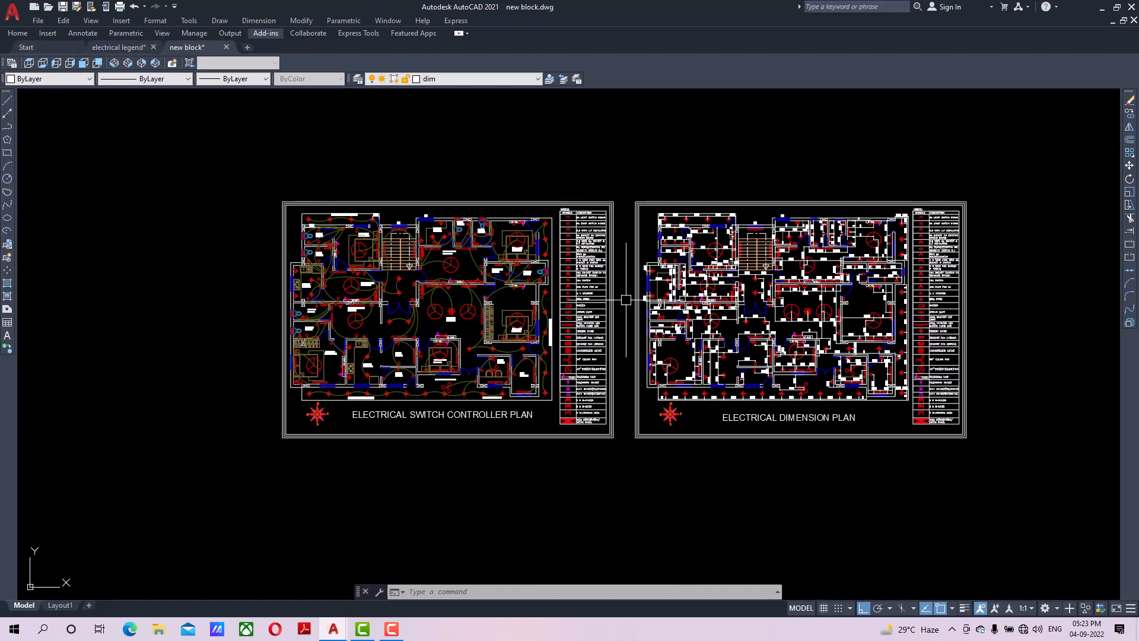
Switch to the electrical legend drawing and examine its Typical Floor Electrical conduit Plan, from the title up to the staircase and rooms.
left_click(122, 48)
scroll(513, 403, "down", 5)
scroll(512, 403, "up", 6)
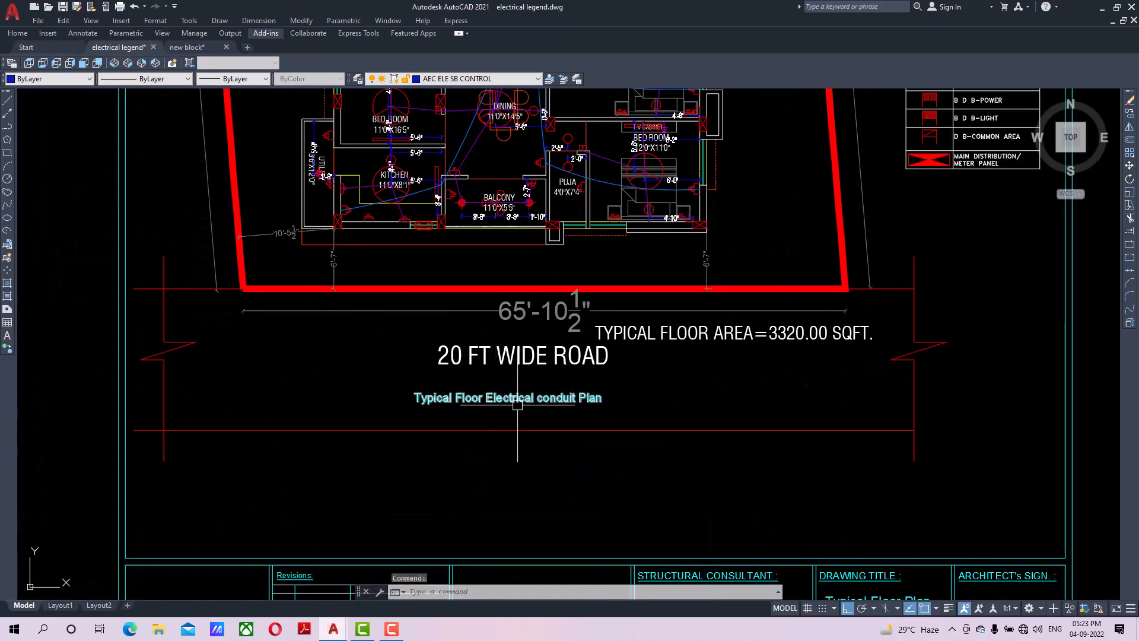
scroll(522, 403, "up", 2)
scroll(578, 407, "down", 4)
middle_click_drag(586, 339, 594, 510)
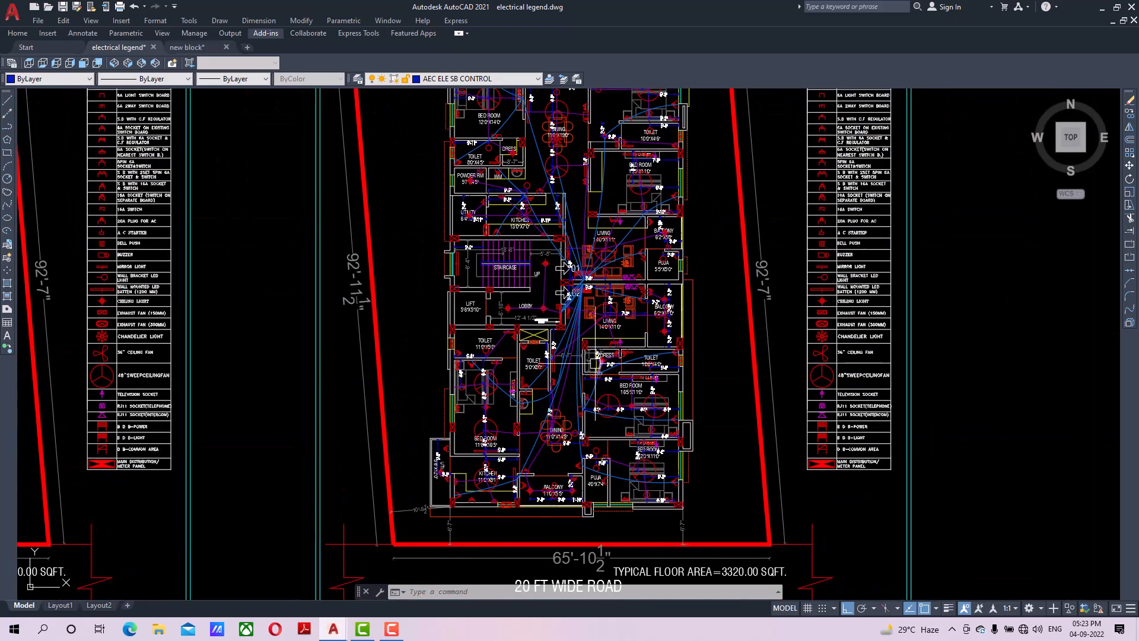
middle_click_drag(598, 359, 598, 401)
Return to the new block drawing and view the switch controller and dimension plan sheets side by side.
left_click(189, 49)
scroll(567, 261, "up", 3)
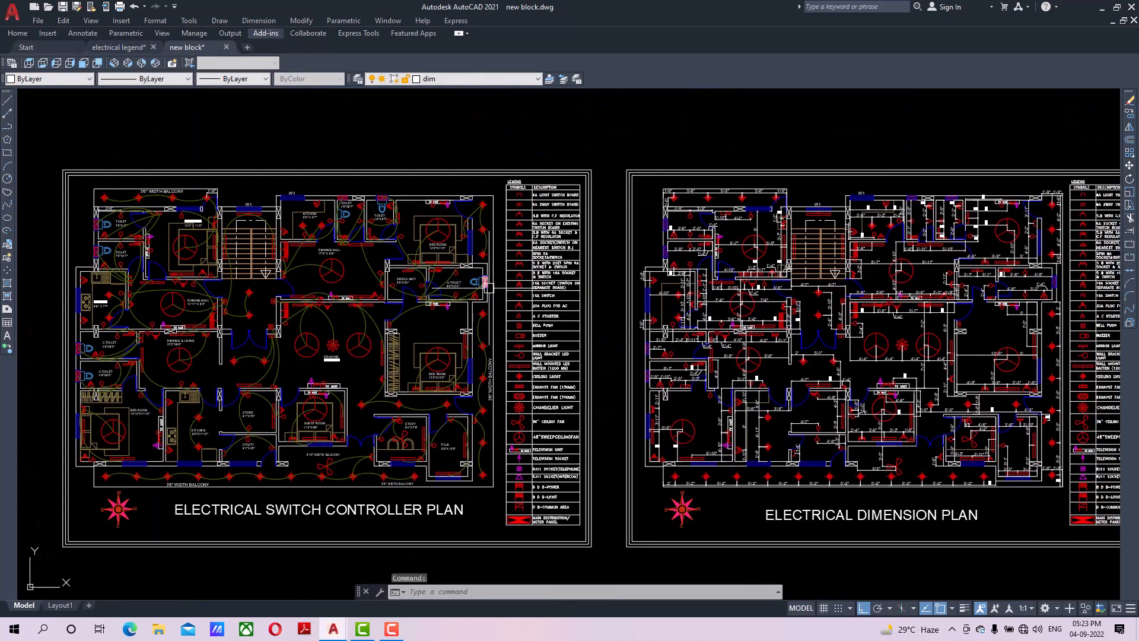
mouse_move(488, 287)
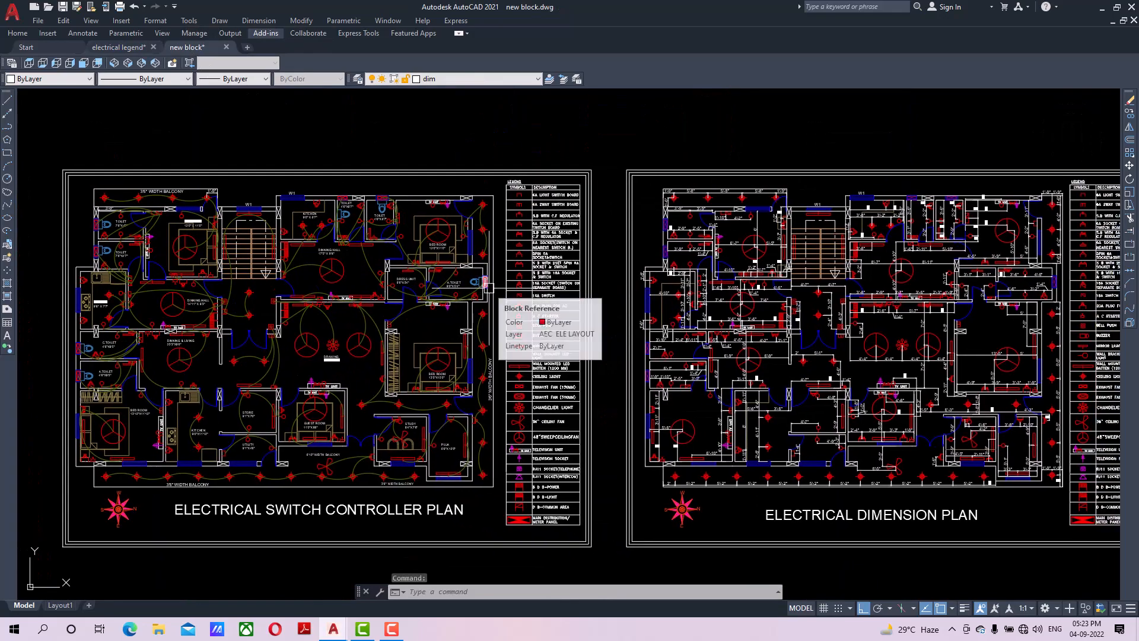